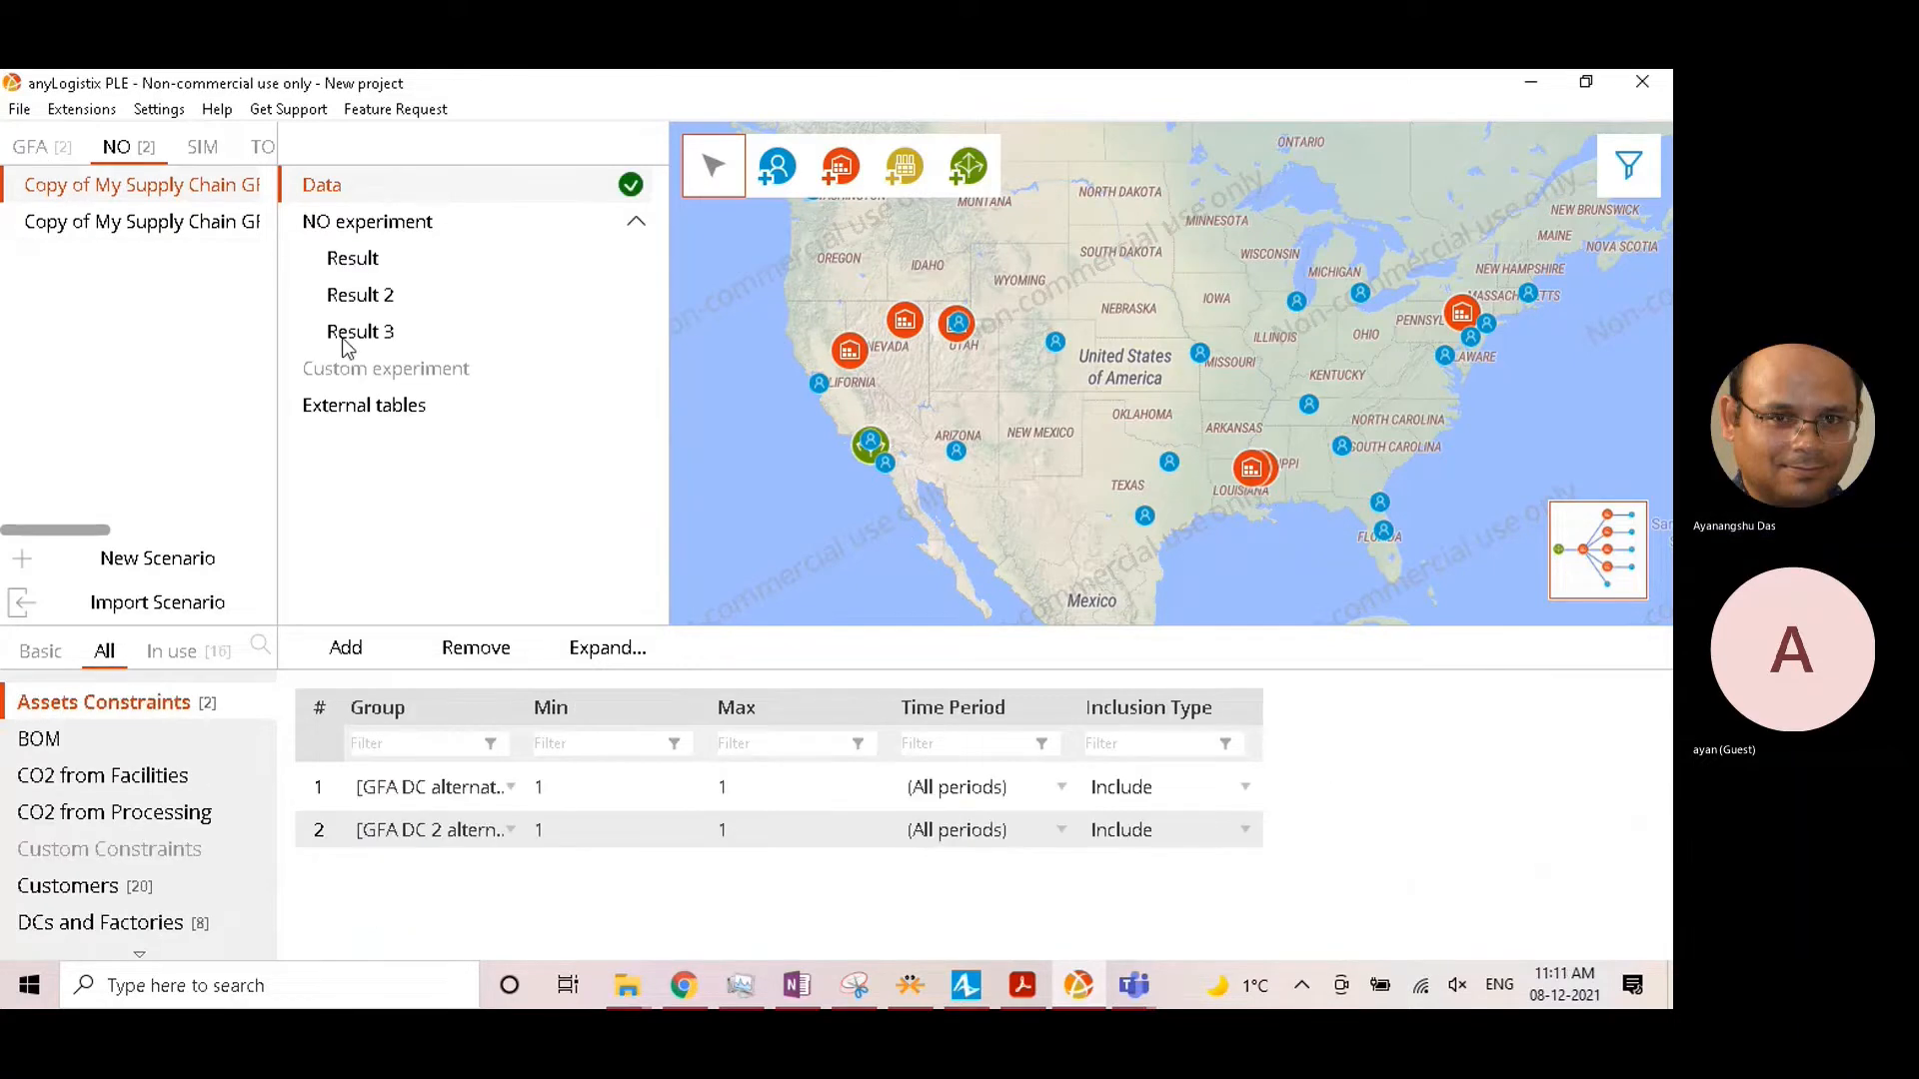
Step: Convert Iteration 1 of the NO experiment's Result 3 to a SIM scenario
{"action": "left_click", "coordinate": [340, 333]}
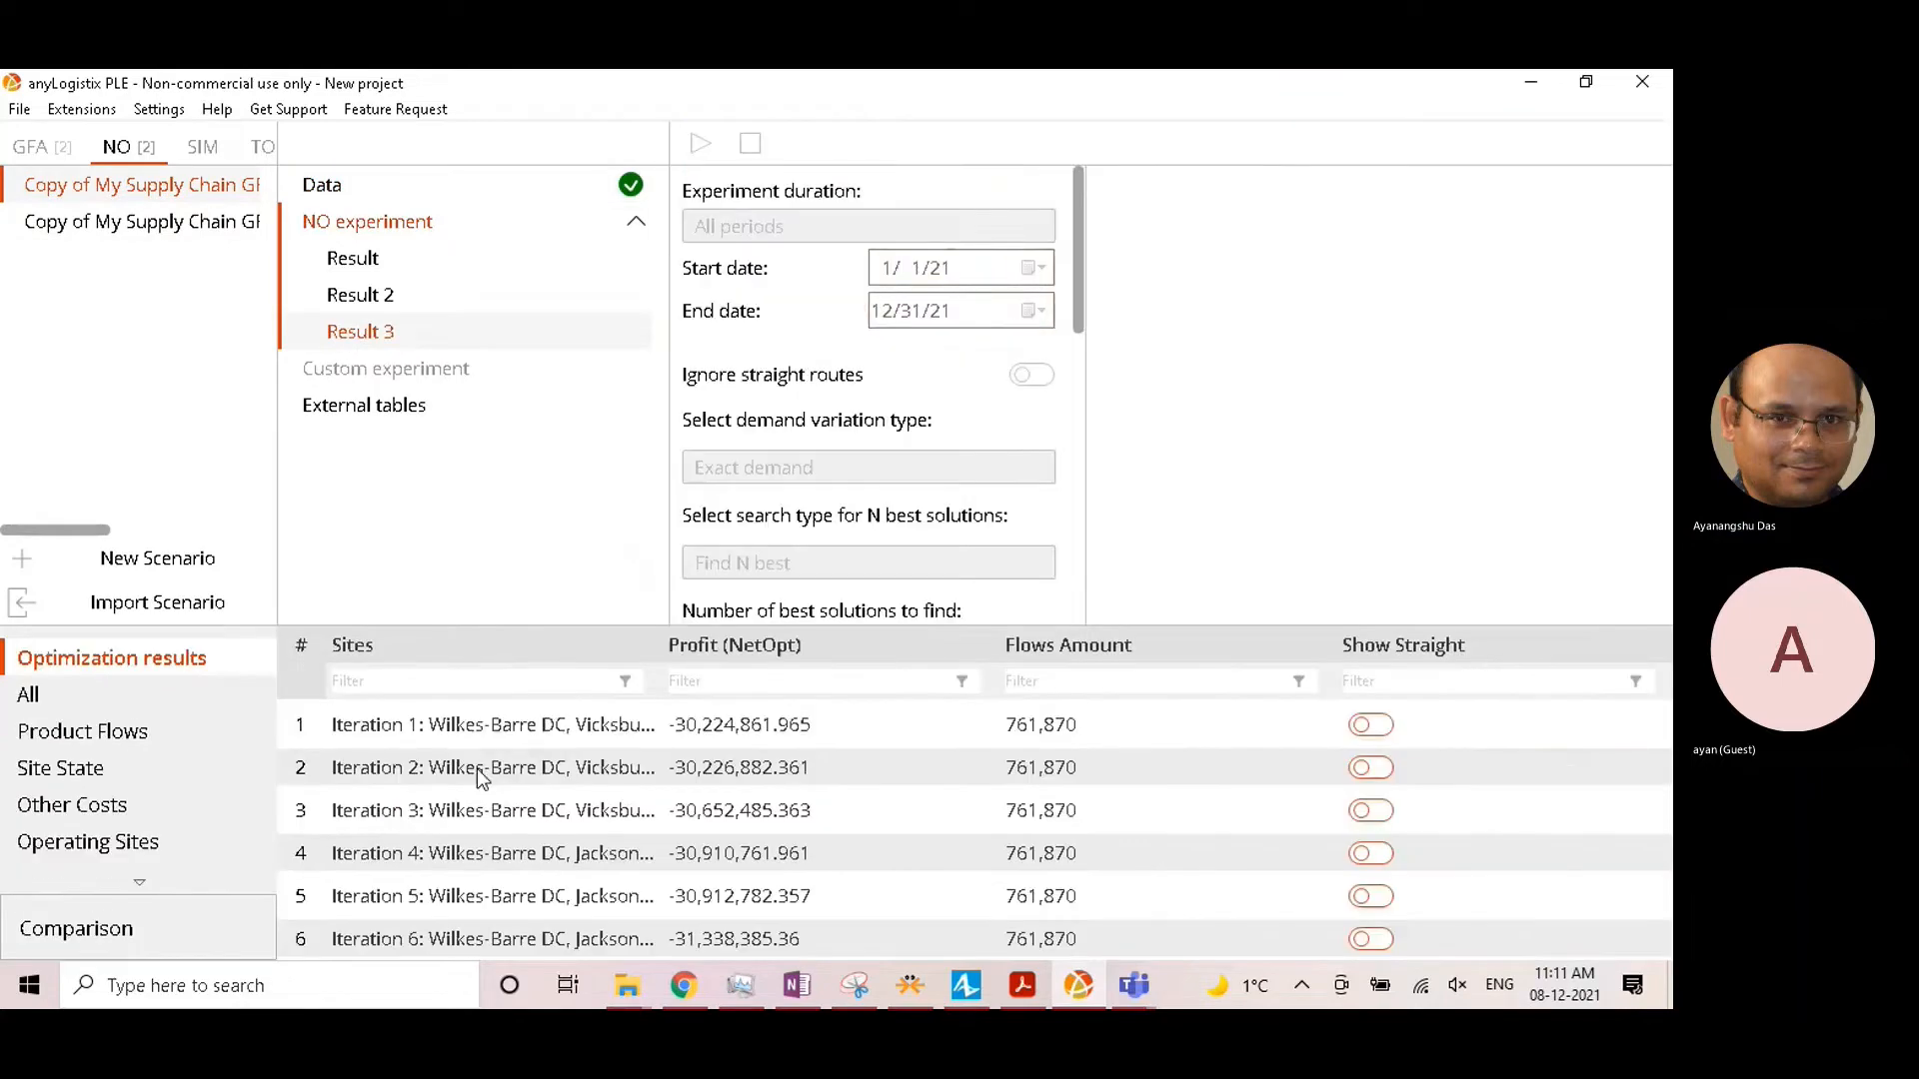
{"action": "left_click", "coordinate": [488, 735]}
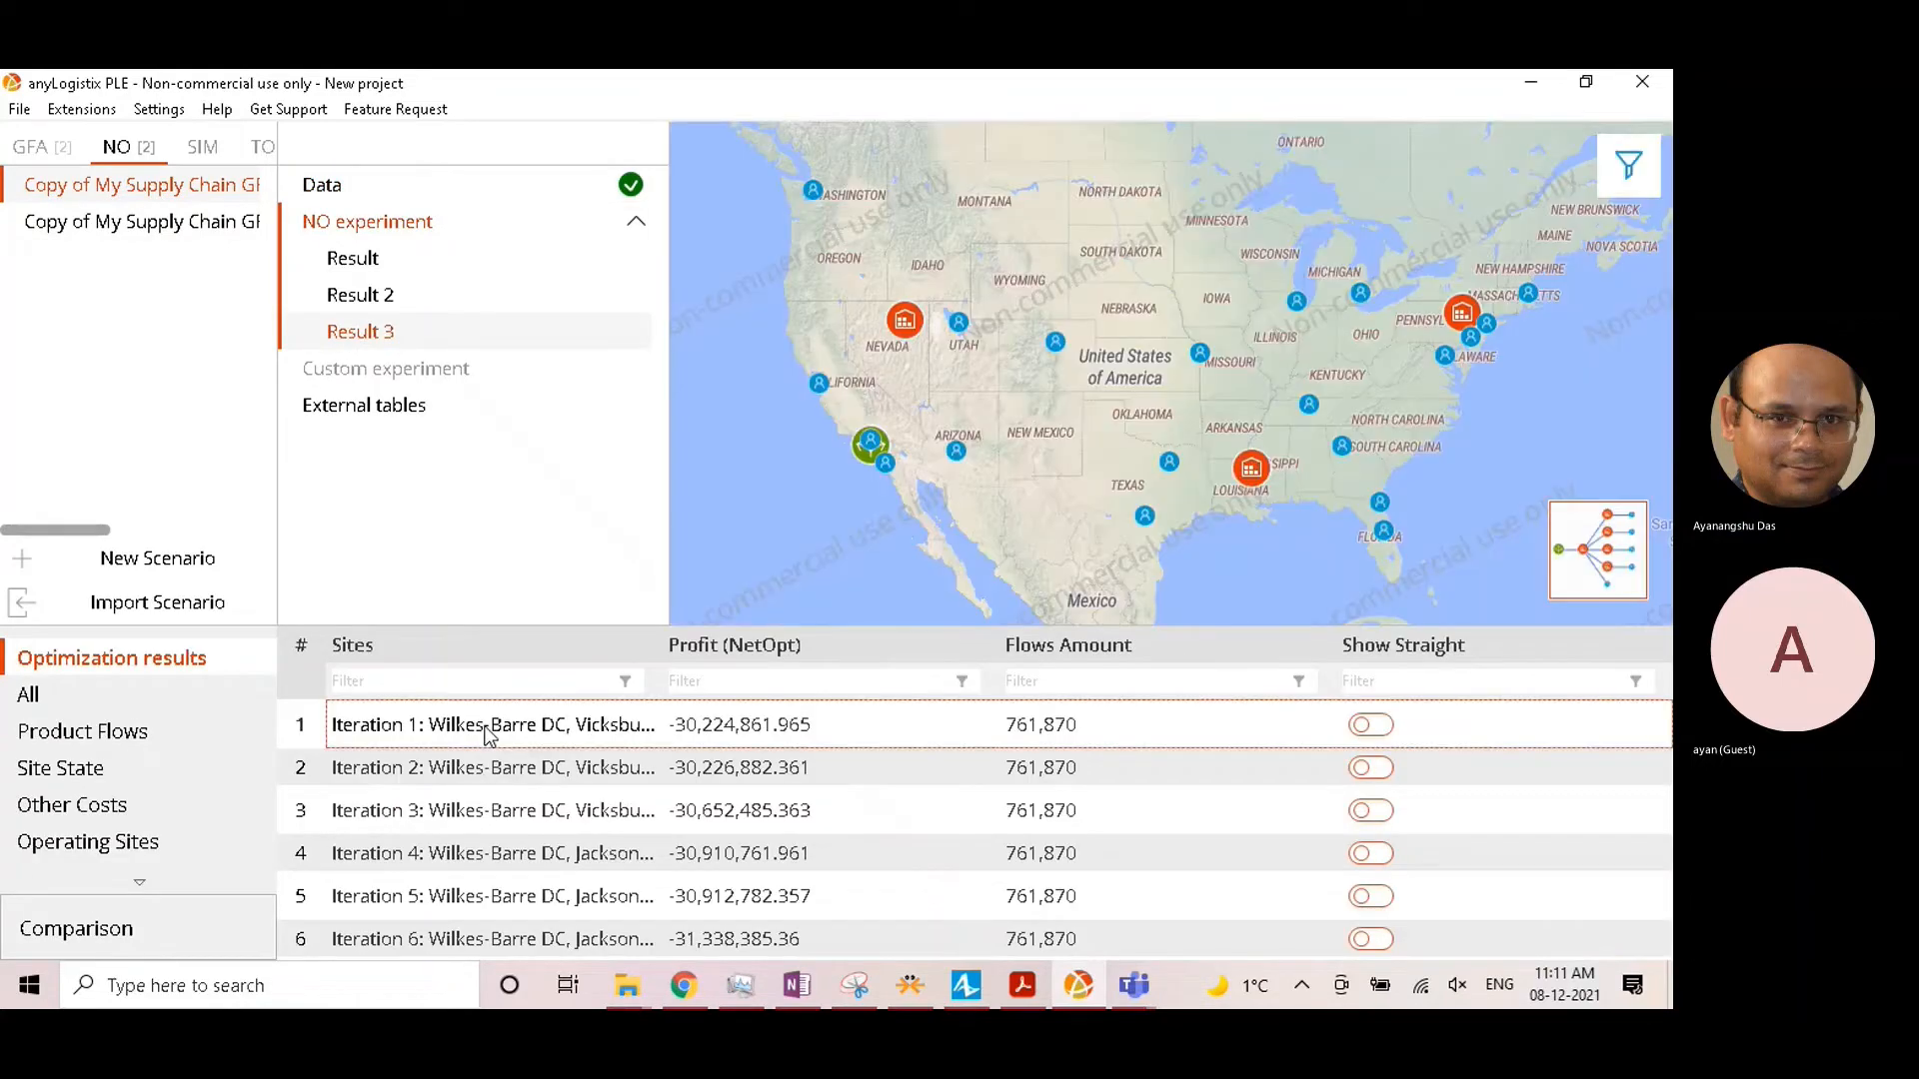
{"action": "right_click", "coordinate": [489, 736]}
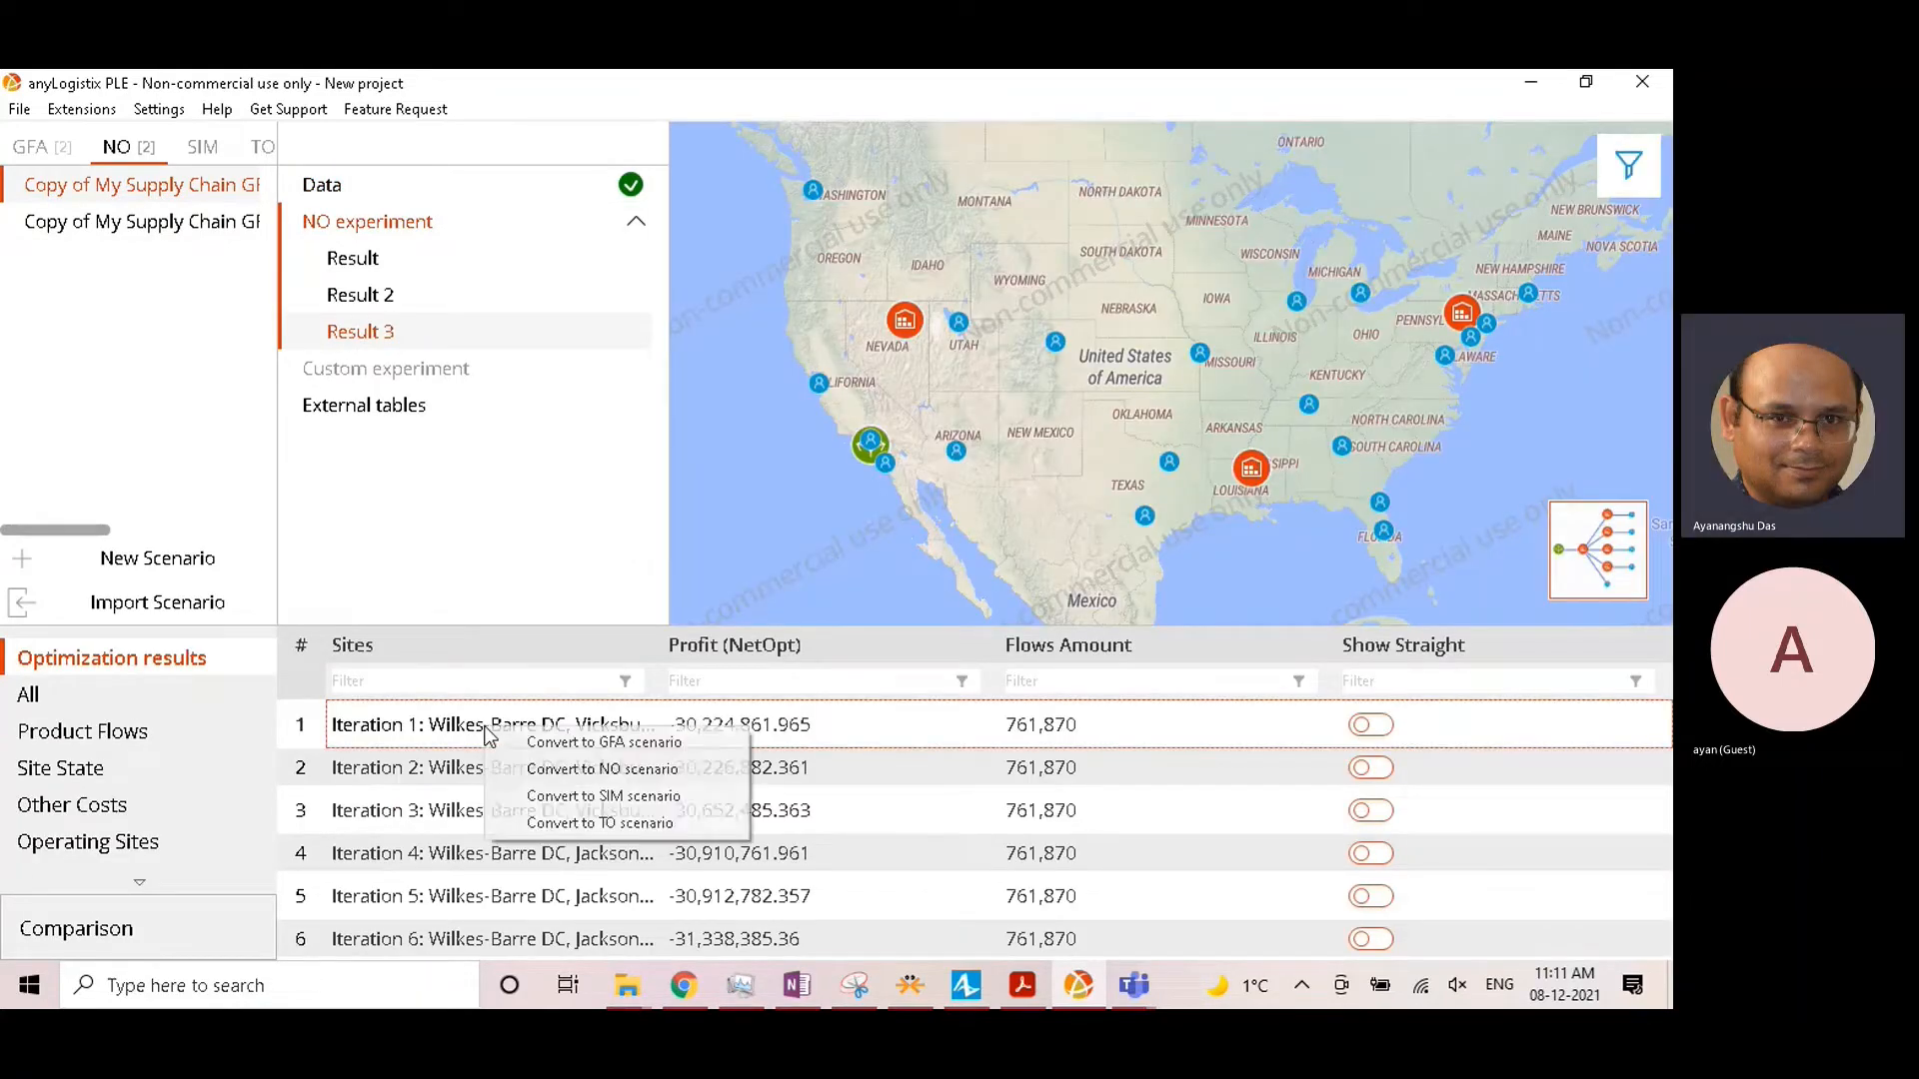
{"action": "left_click", "coordinate": [598, 796]}
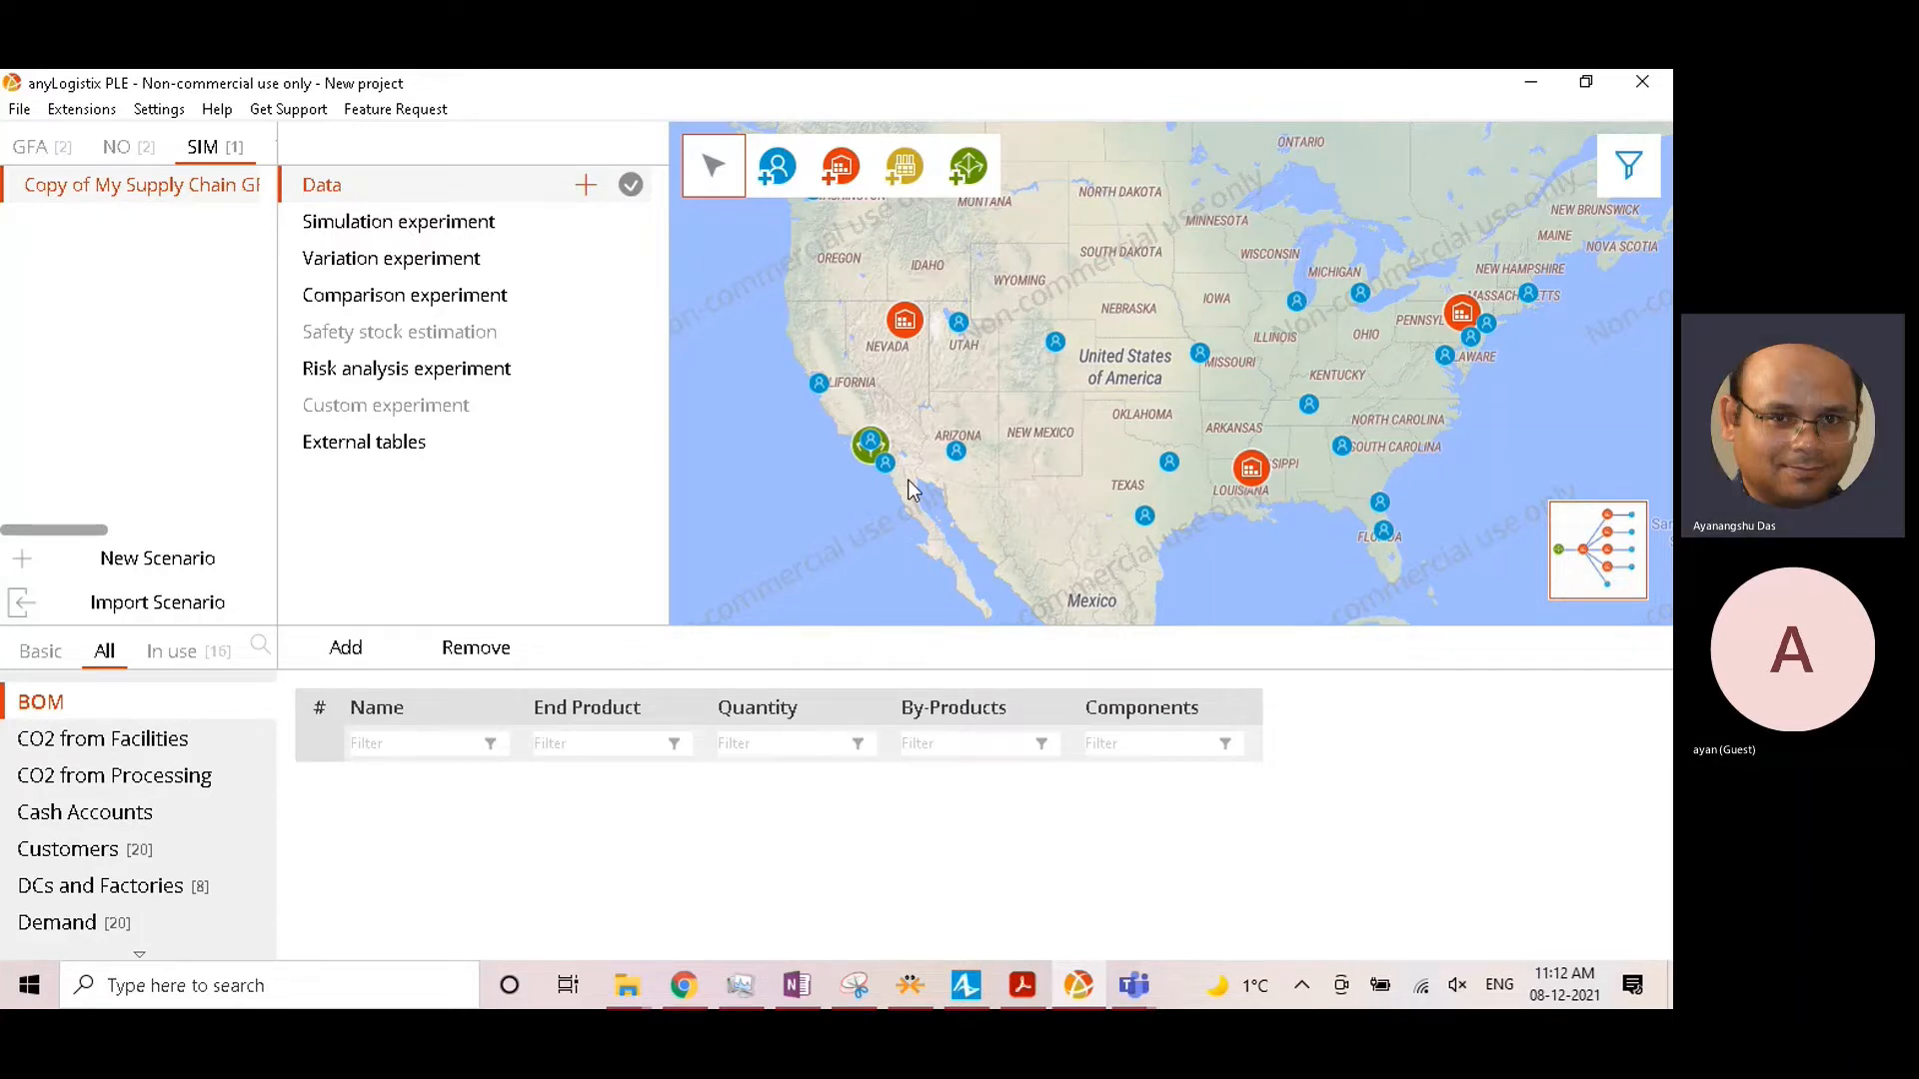
Step: Turn on the display of the connections between suppliers, sites and customers on the scenario map
{"action": "left_click", "coordinate": [1631, 168]}
{"action": "left_click", "coordinate": [1507, 172]}
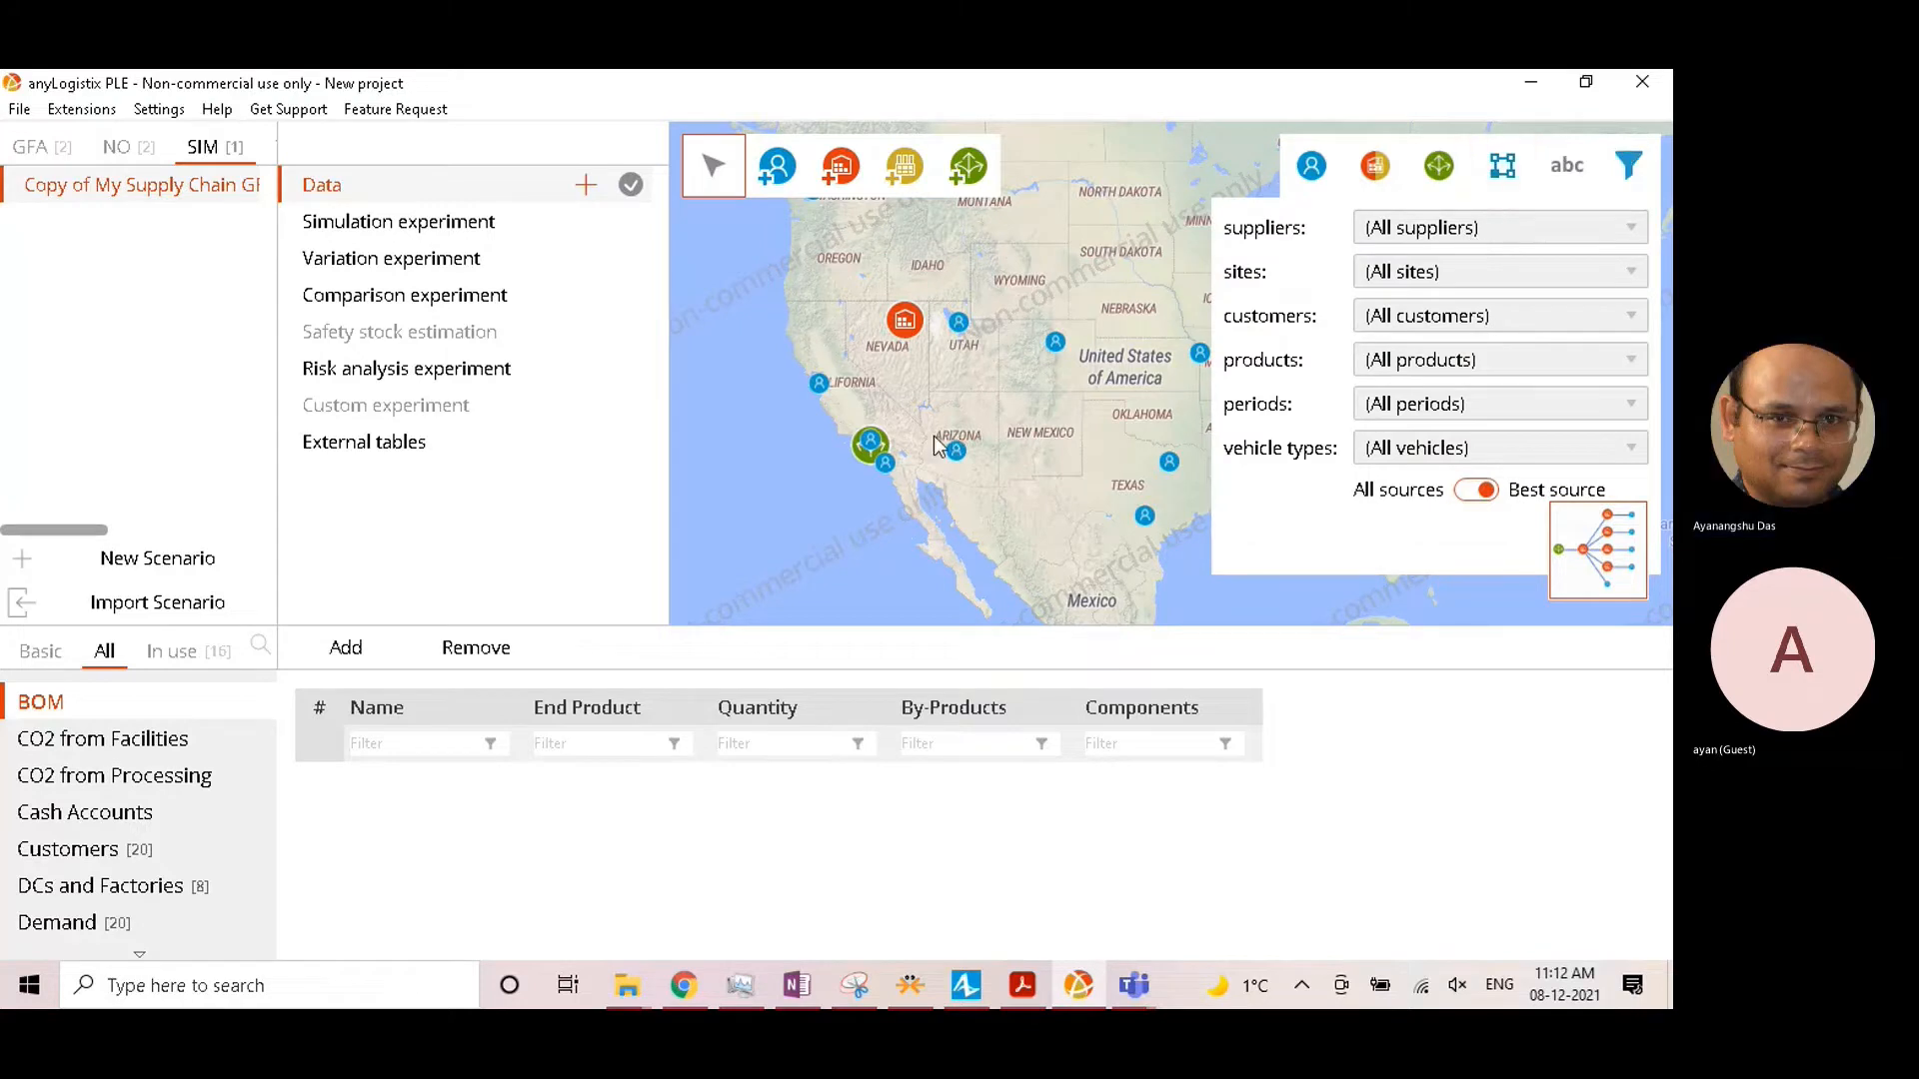
{"action": "left_click", "coordinate": [975, 404]}
{"action": "left_click", "coordinate": [157, 558]}
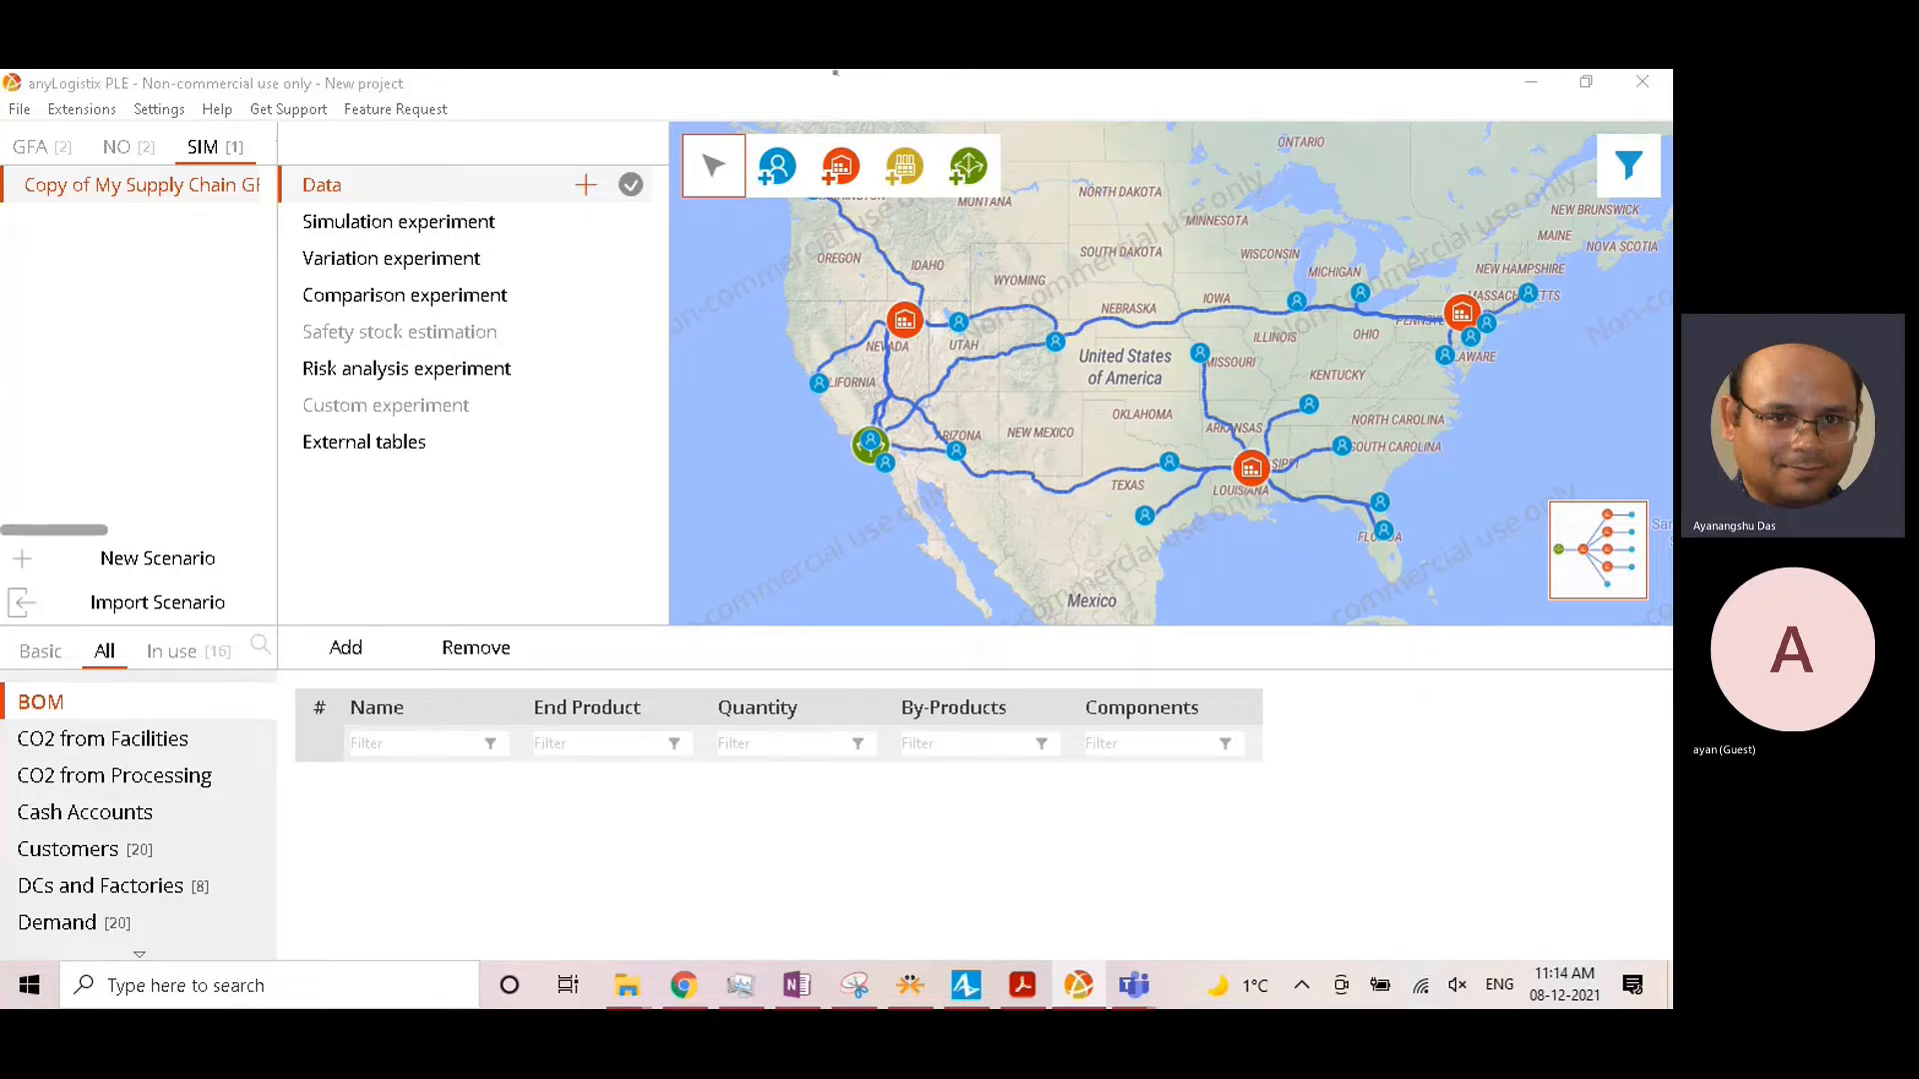
Step: Add a new entry to the Groups table and name it DCs
{"action": "scroll", "coordinate": [103, 914], "scroll_direction": "down", "scroll_amount": 5}
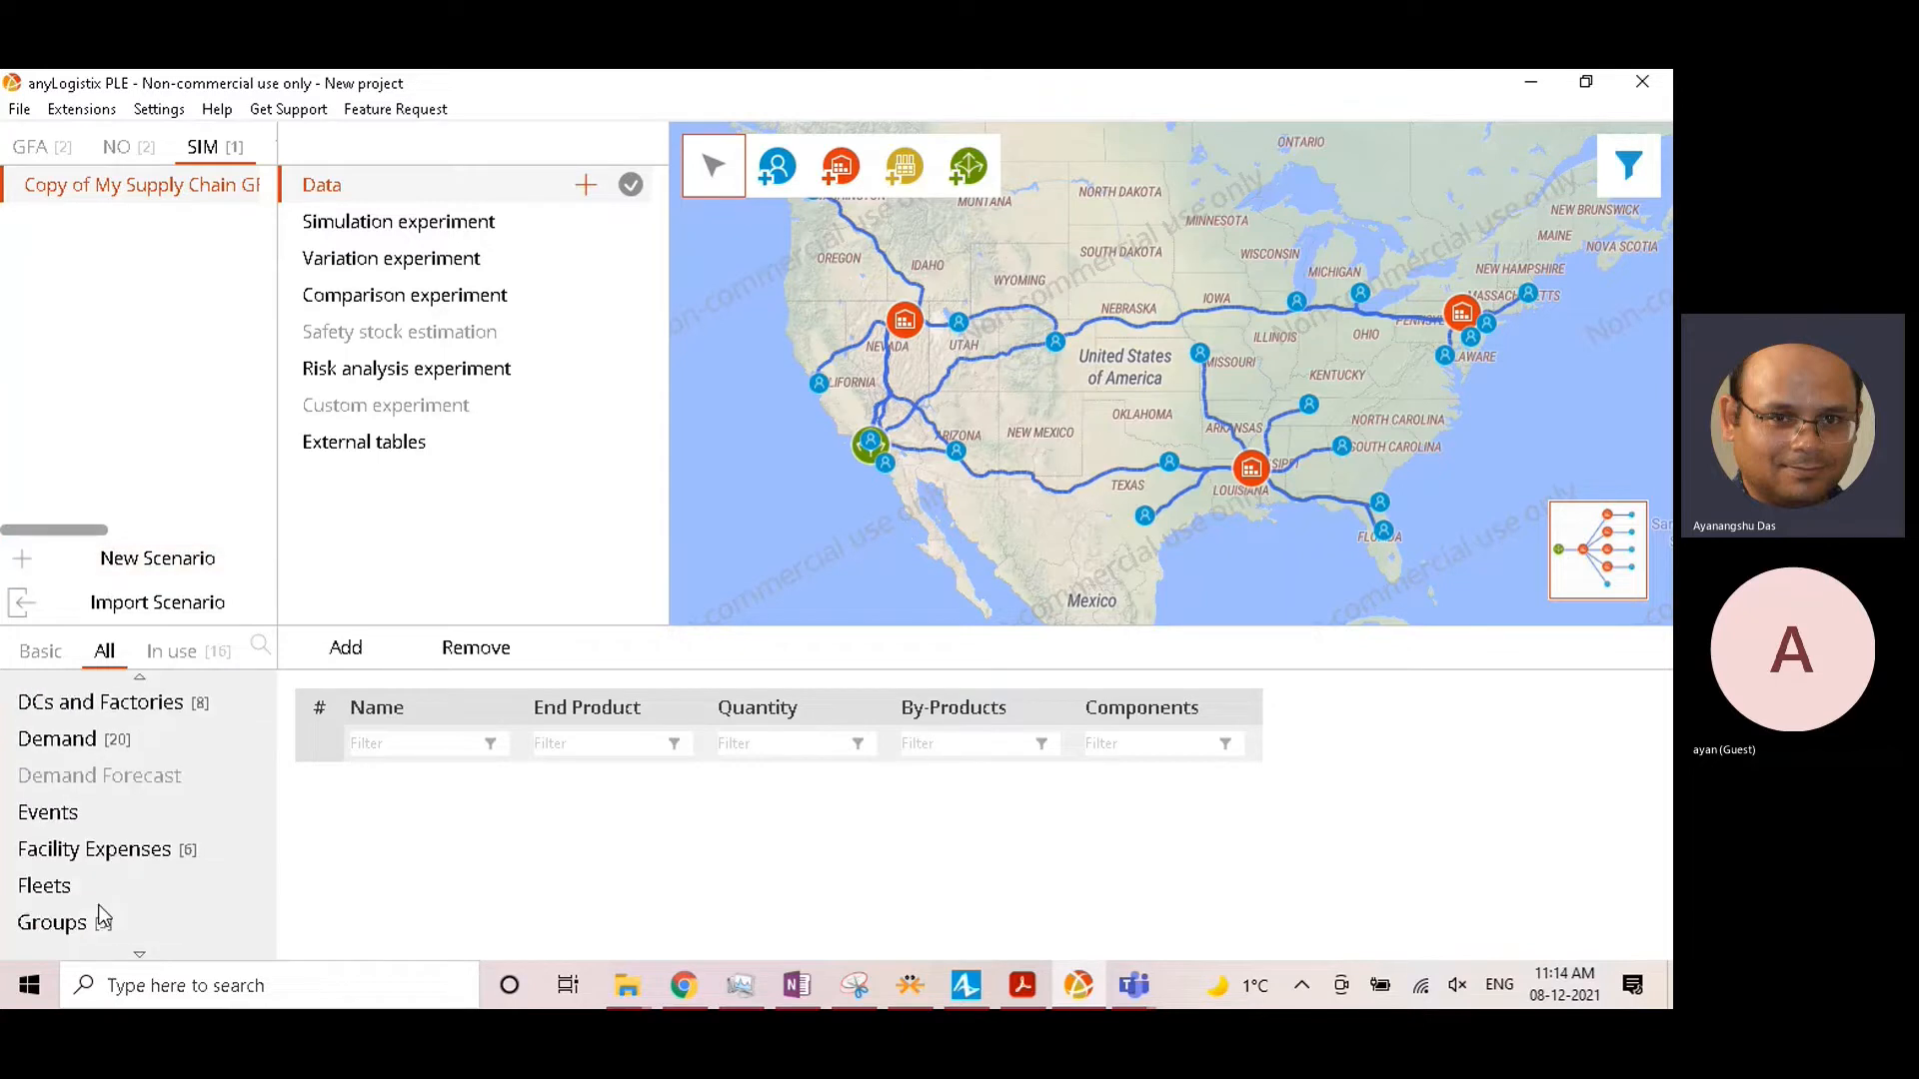
{"action": "scroll", "coordinate": [103, 915], "scroll_direction": "down", "scroll_amount": 1}
{"action": "left_click", "coordinate": [66, 825]}
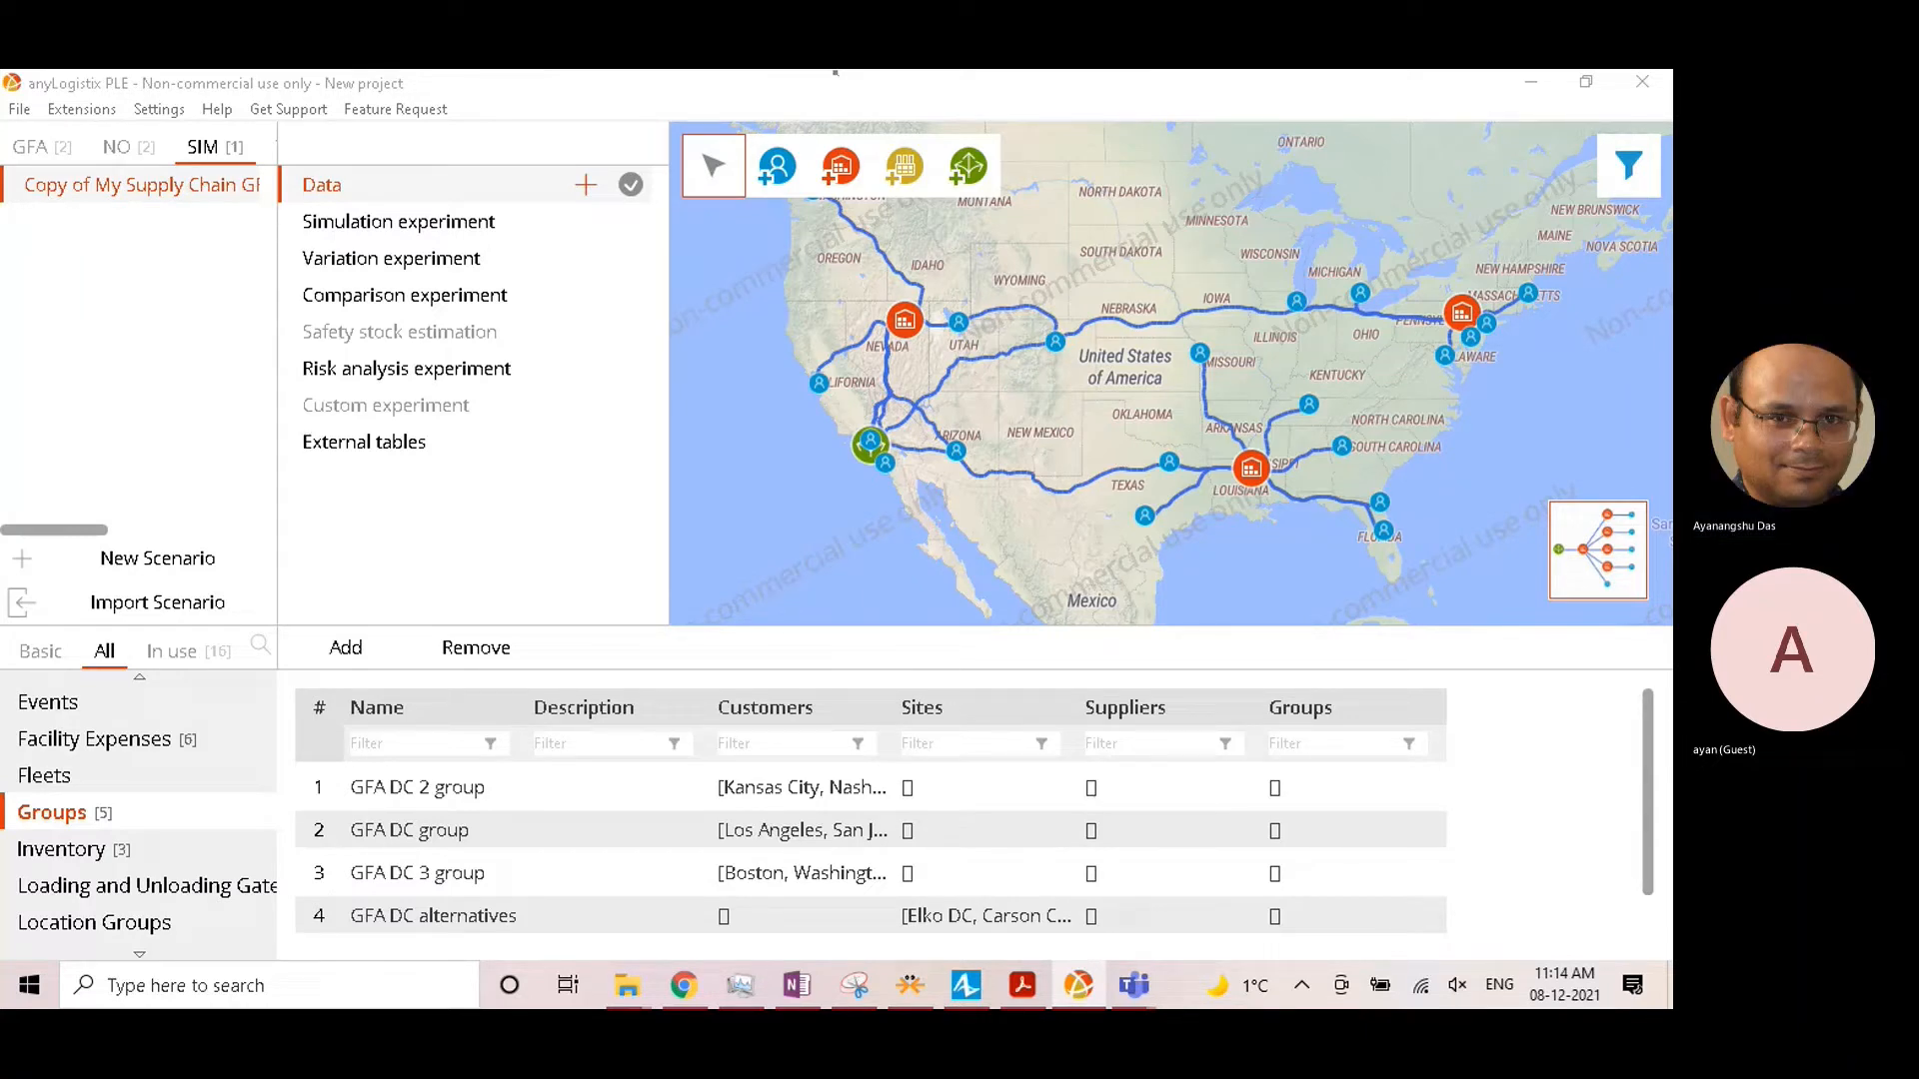
{"action": "left_click", "coordinate": [393, 825]}
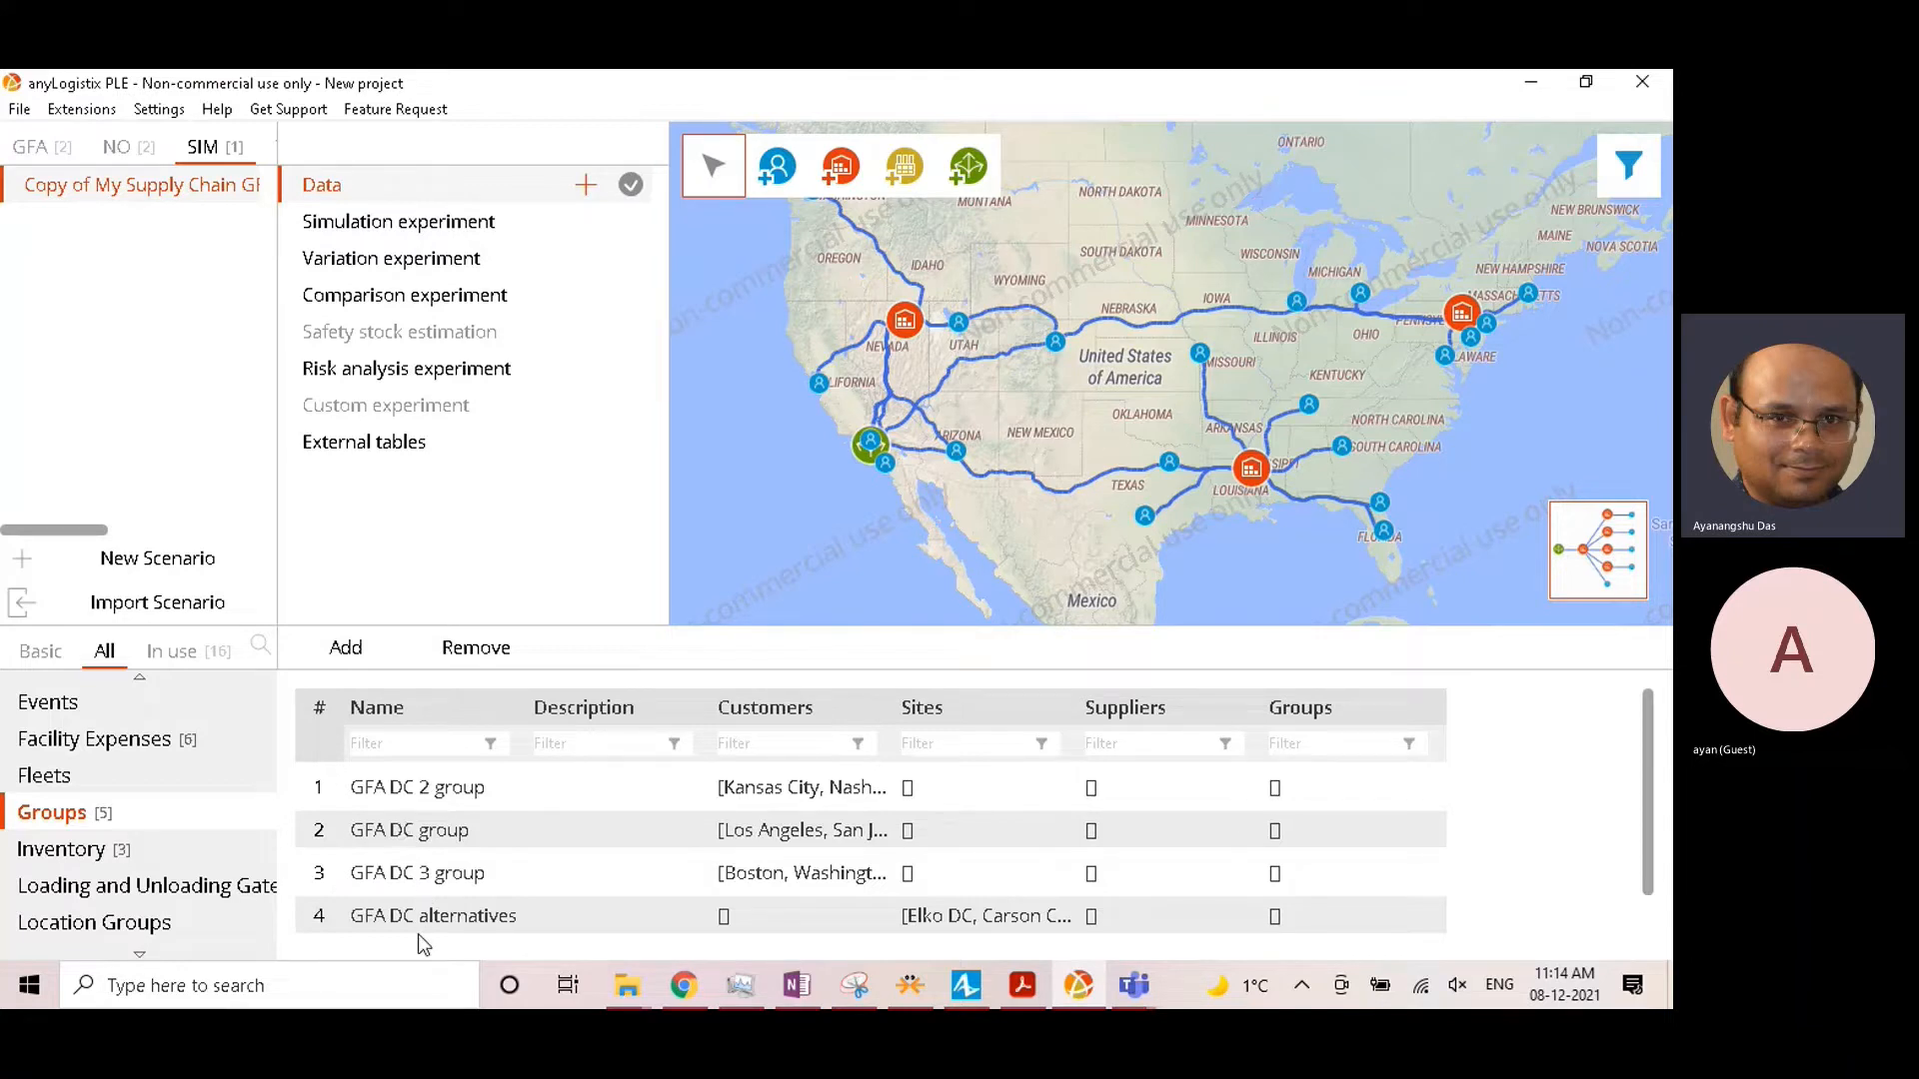
{"action": "scroll", "coordinate": [417, 934], "scroll_direction": "down", "scroll_amount": 1}
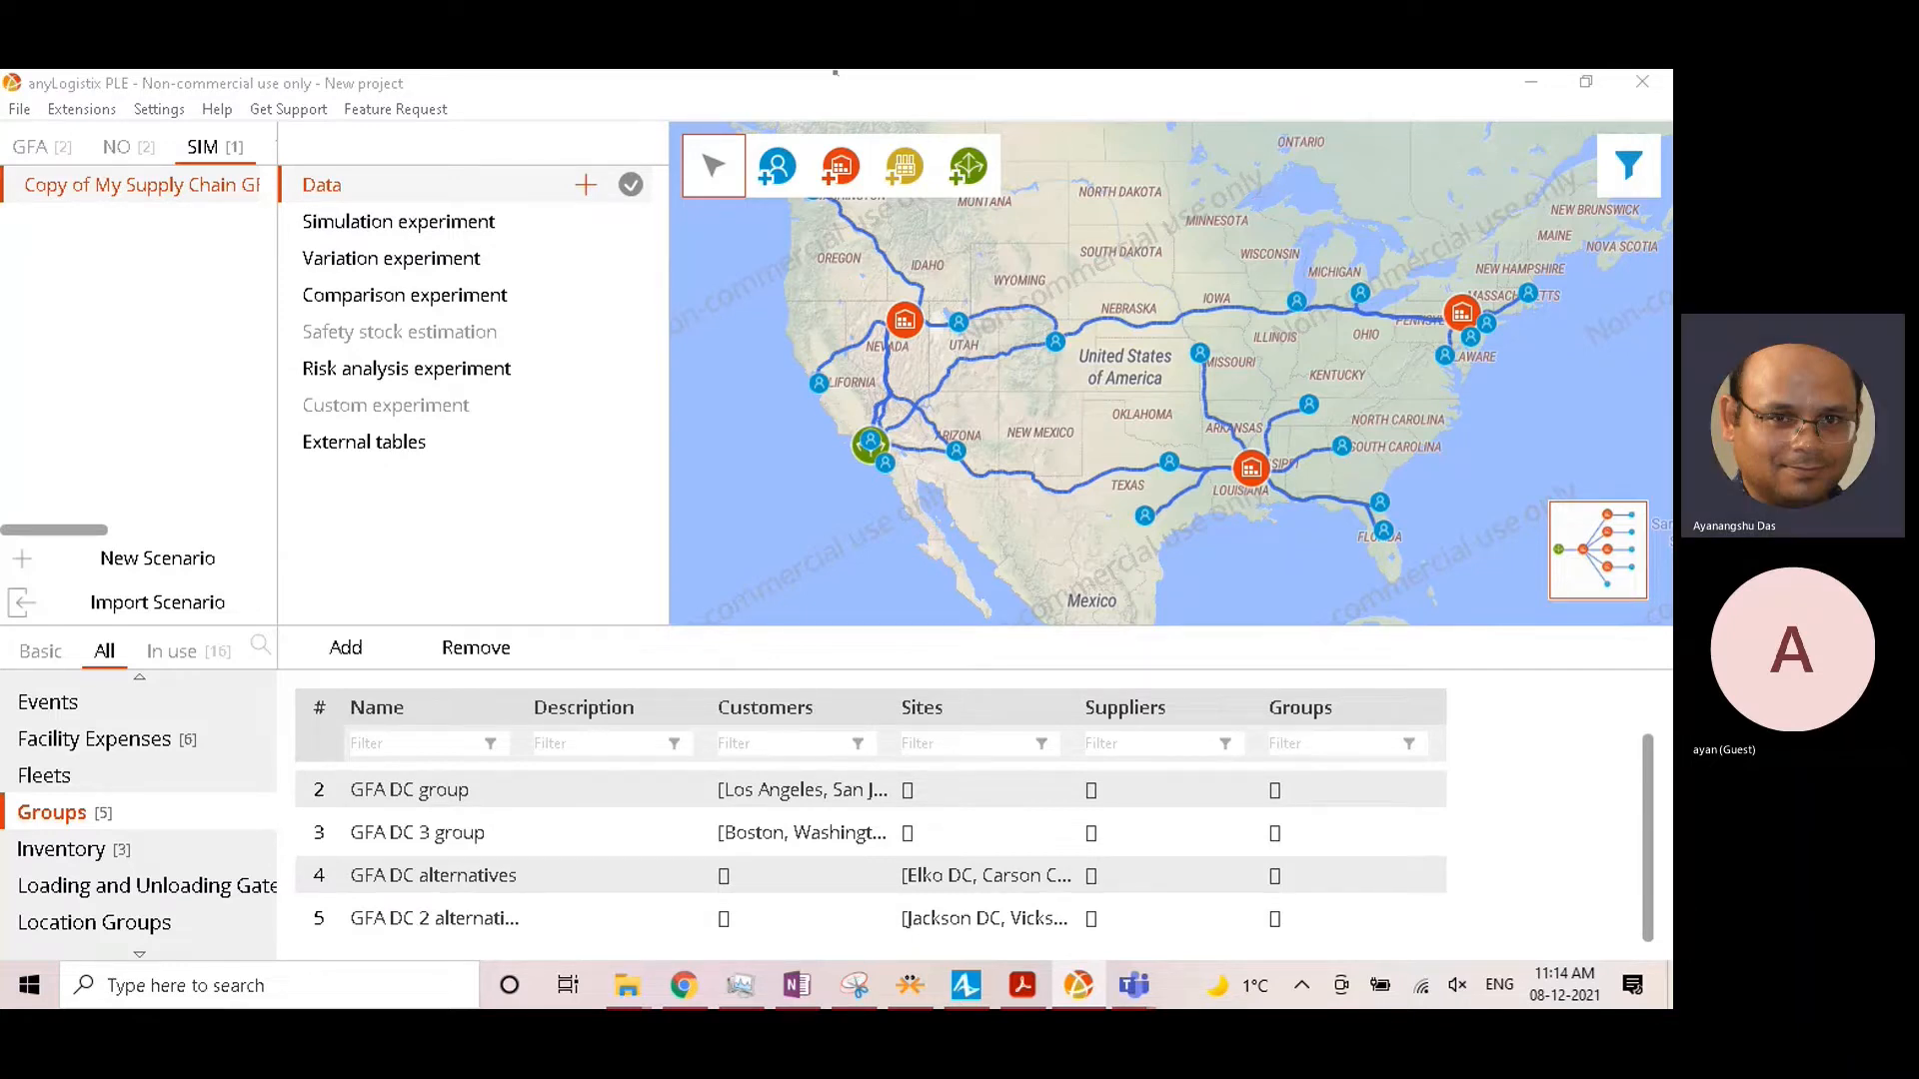
{"action": "left_click", "coordinate": [346, 648]}
{"action": "double_click", "coordinate": [394, 923]}
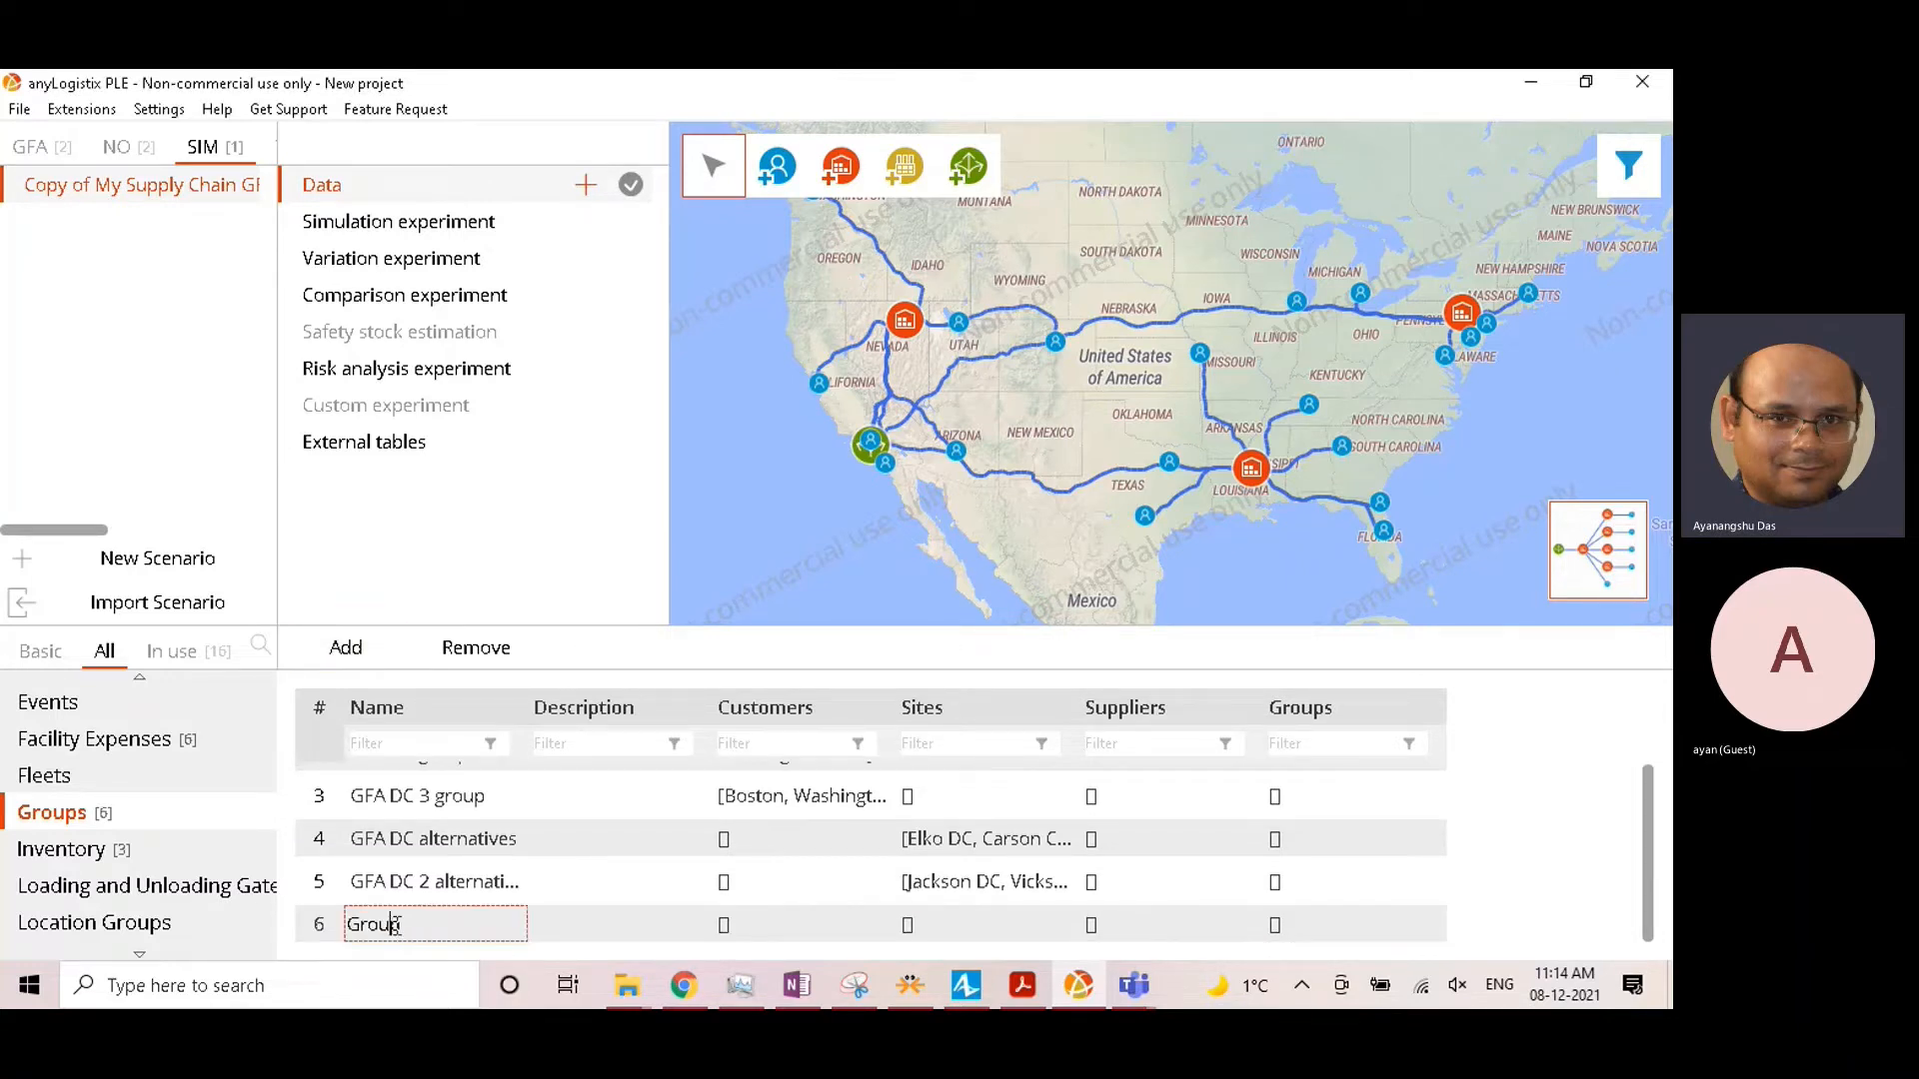
{"action": "left_click_drag", "start_coordinate": [400, 924], "coordinate": [308, 940]}
{"action": "type", "text": "DCs"}
Step: Include the sites Wilkes-Barre DC, Vicksburg DC and Elko DC in the DCs group
{"action": "double_click", "coordinate": [949, 930]}
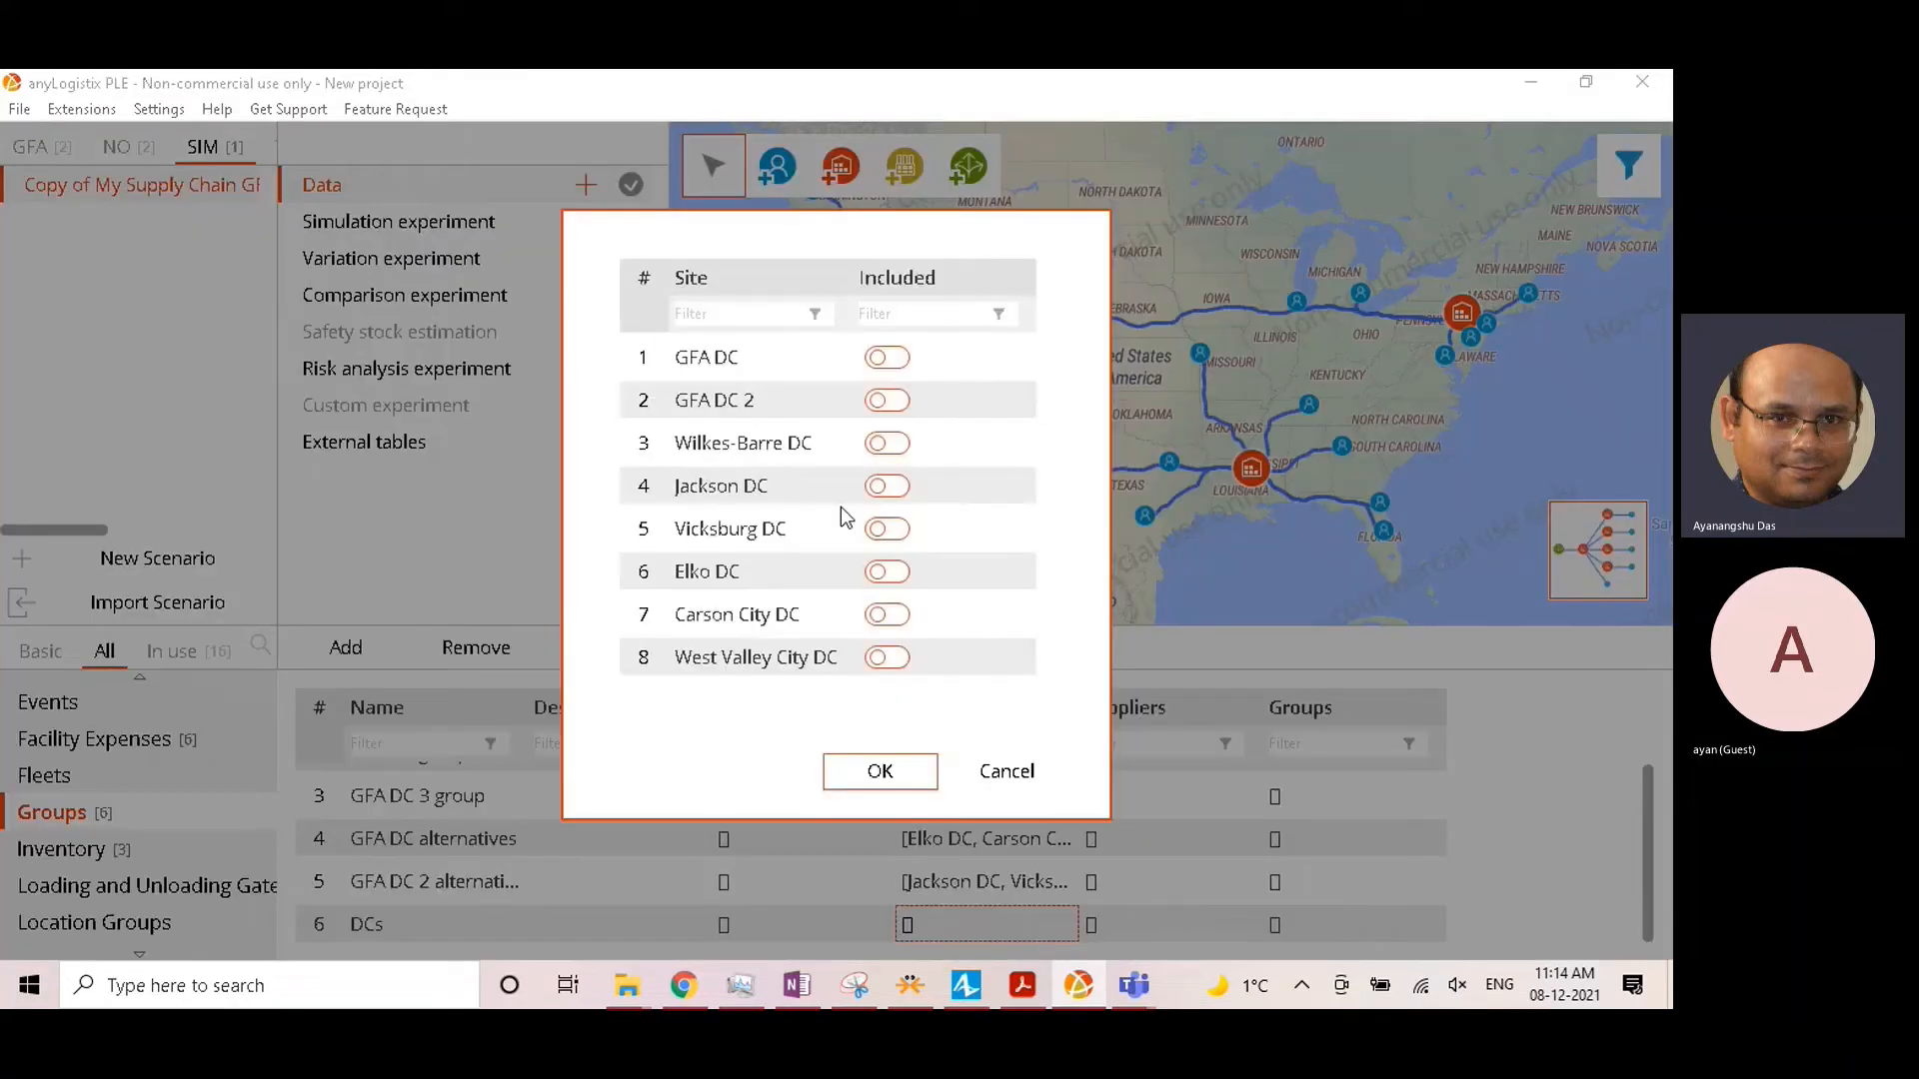
{"action": "left_click", "coordinate": [743, 510]}
{"action": "left_click", "coordinate": [907, 440]}
{"action": "left_click", "coordinate": [899, 444]}
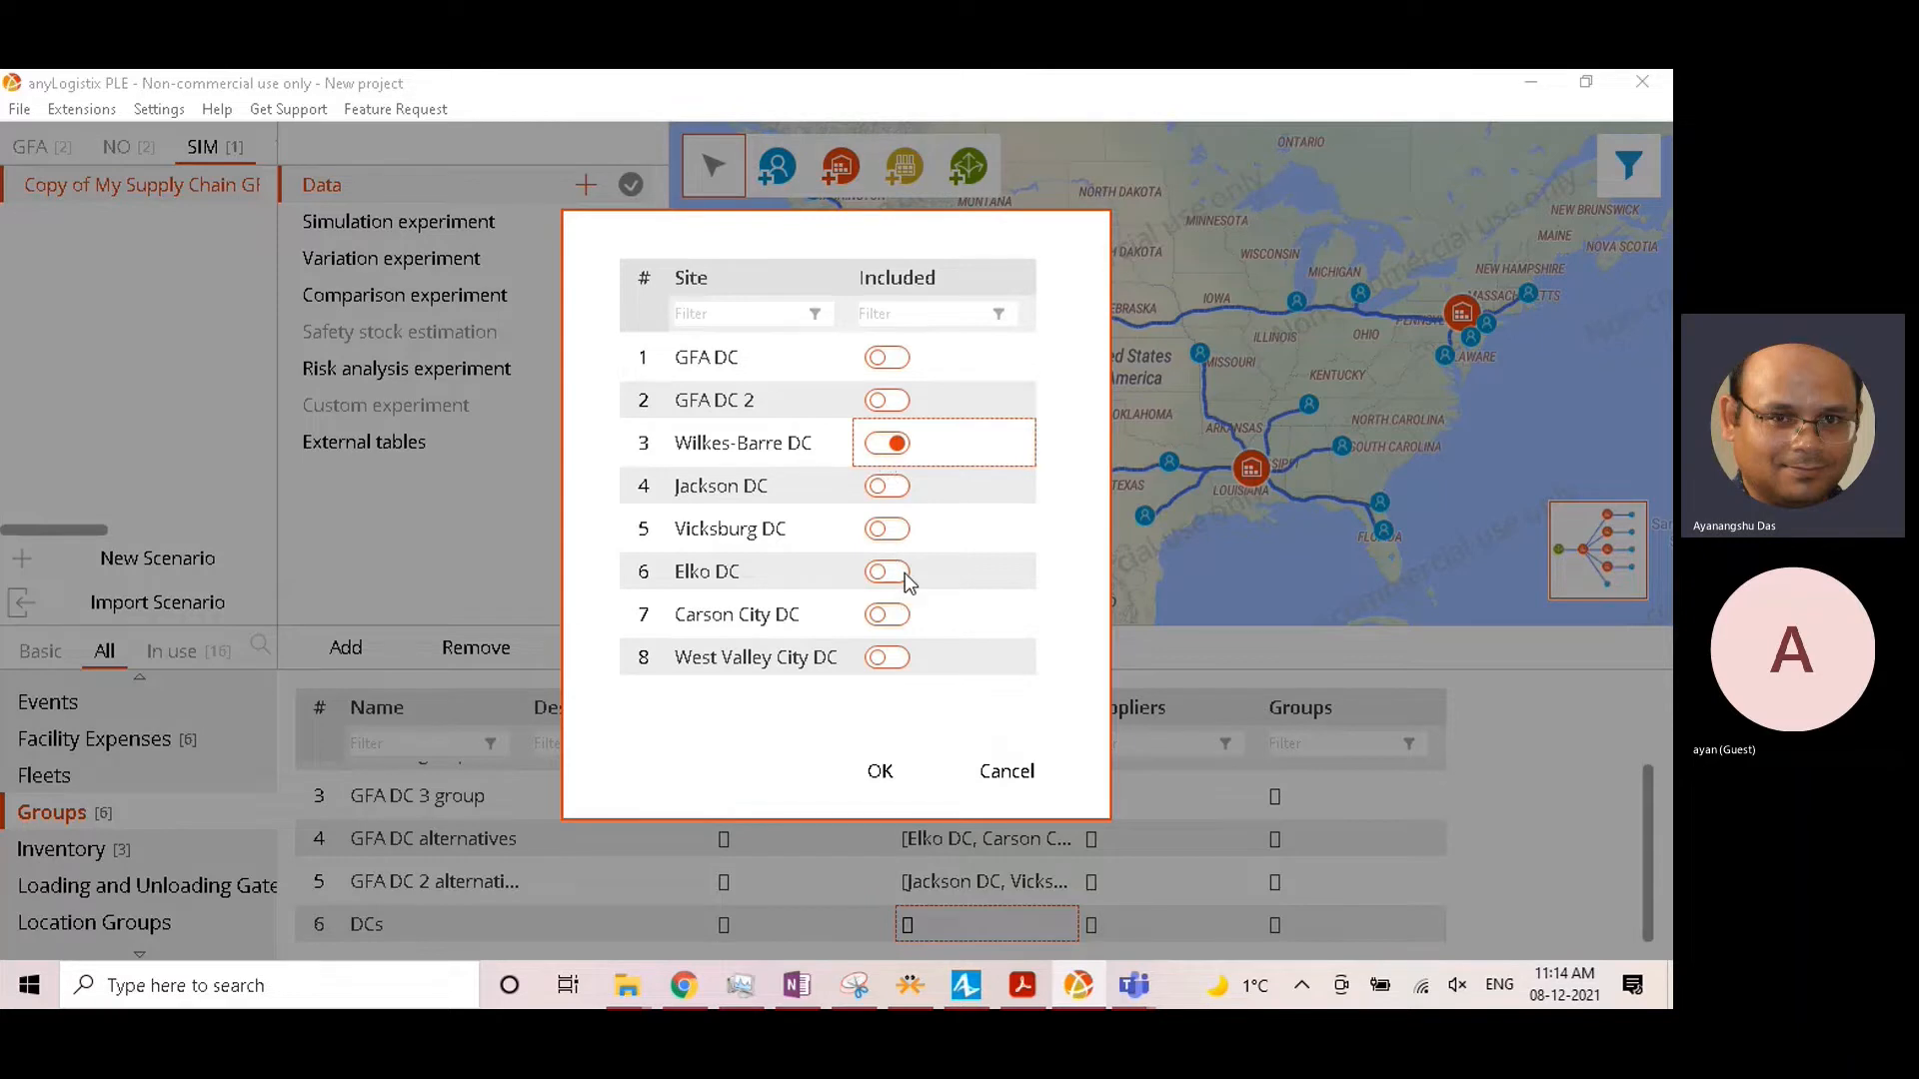
{"action": "left_click", "coordinate": [894, 531]}
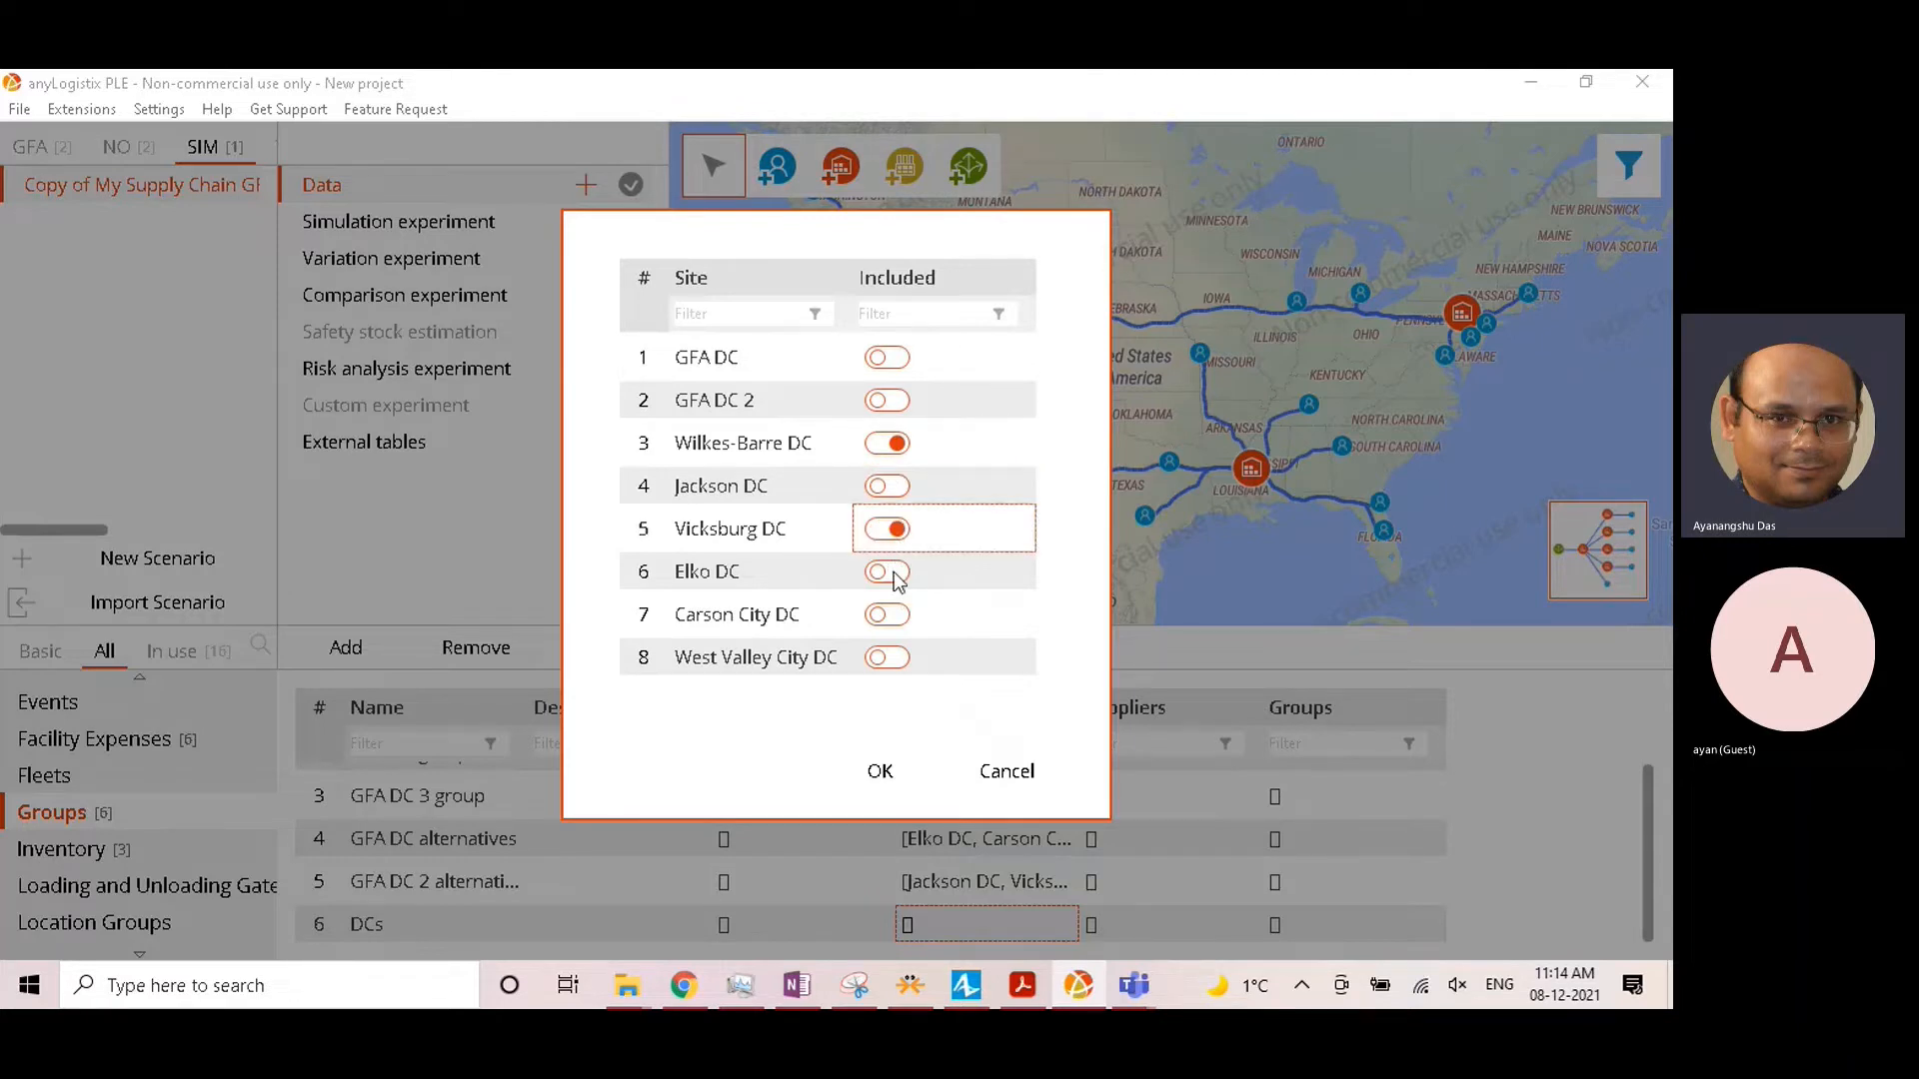
{"action": "left_click", "coordinate": [889, 576]}
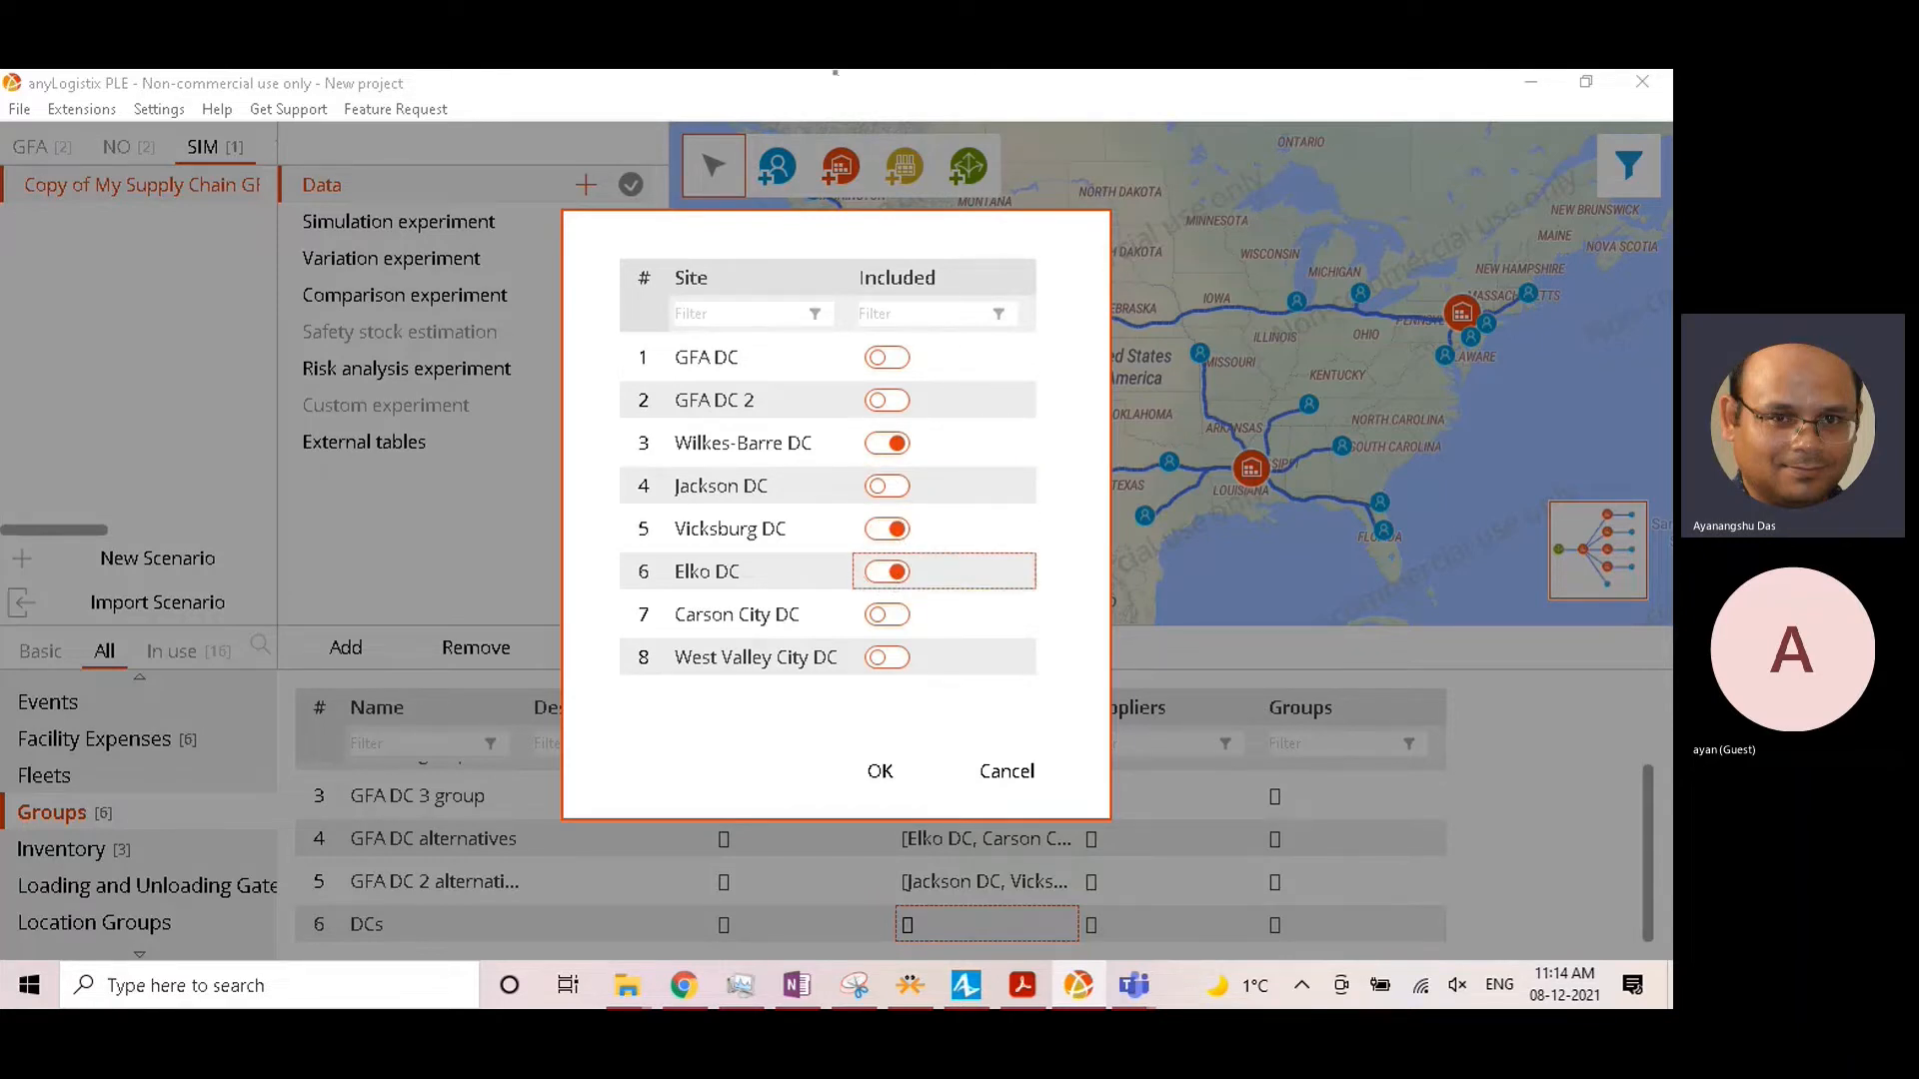
{"action": "left_click", "coordinate": [876, 770]}
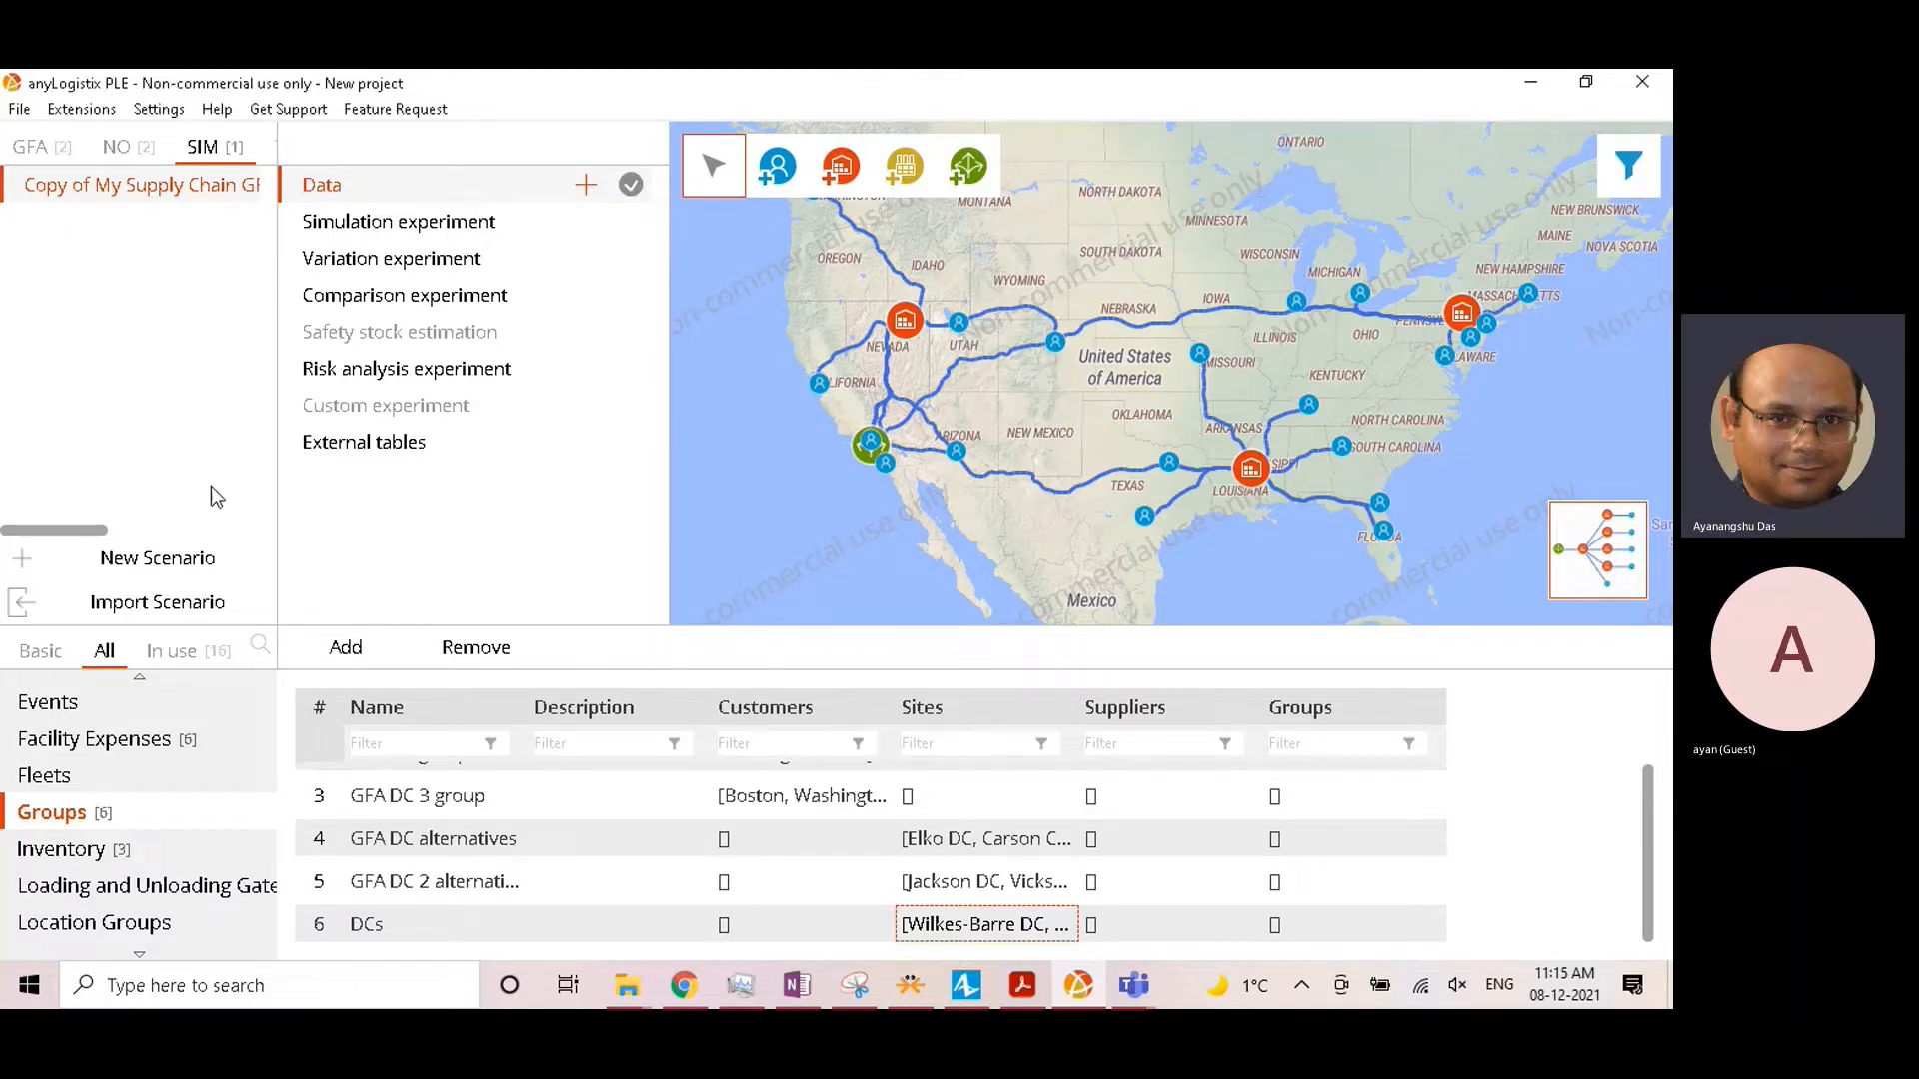
Step: Add two new rows at the end of the Sourcing table
{"action": "scroll", "coordinate": [110, 840], "scroll_direction": "down", "scroll_amount": 3}
{"action": "scroll", "coordinate": [100, 874], "scroll_direction": "down", "scroll_amount": 3}
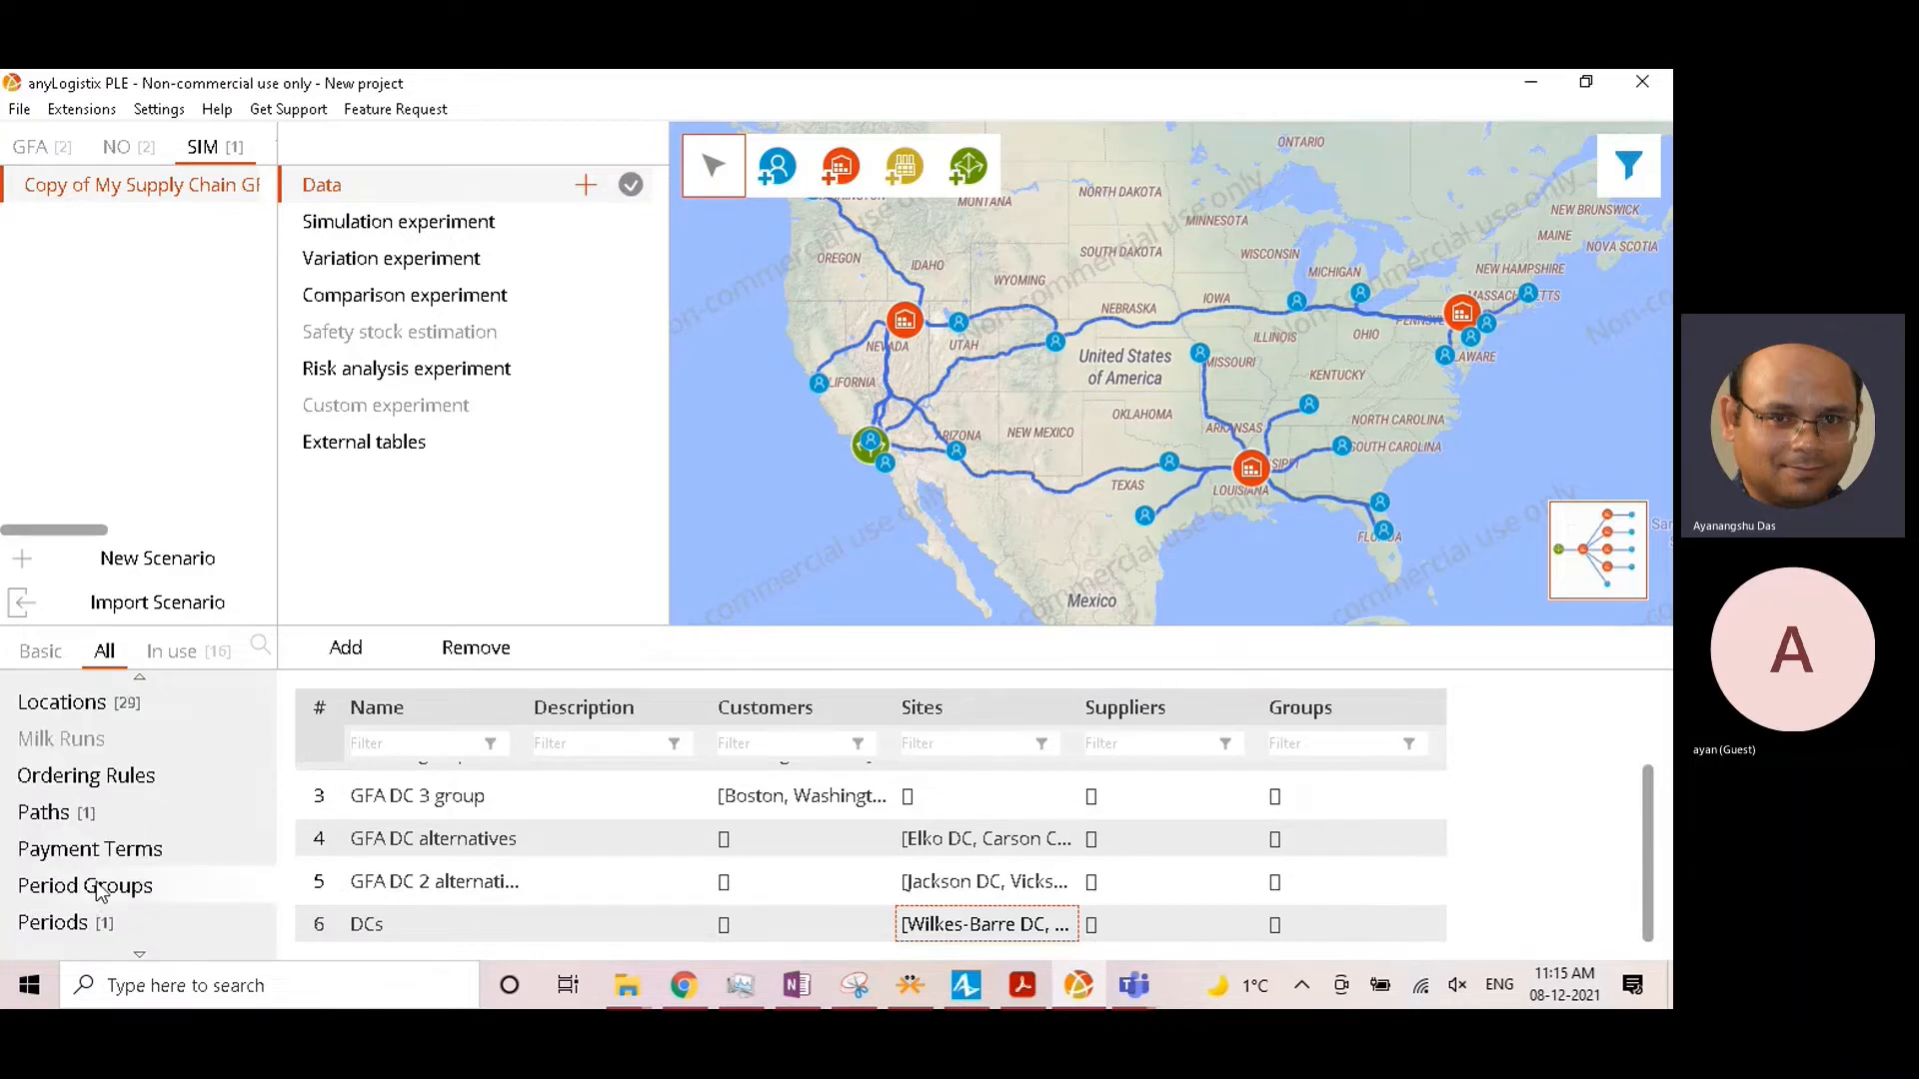
{"action": "scroll", "coordinate": [100, 888], "scroll_direction": "down", "scroll_amount": 3}
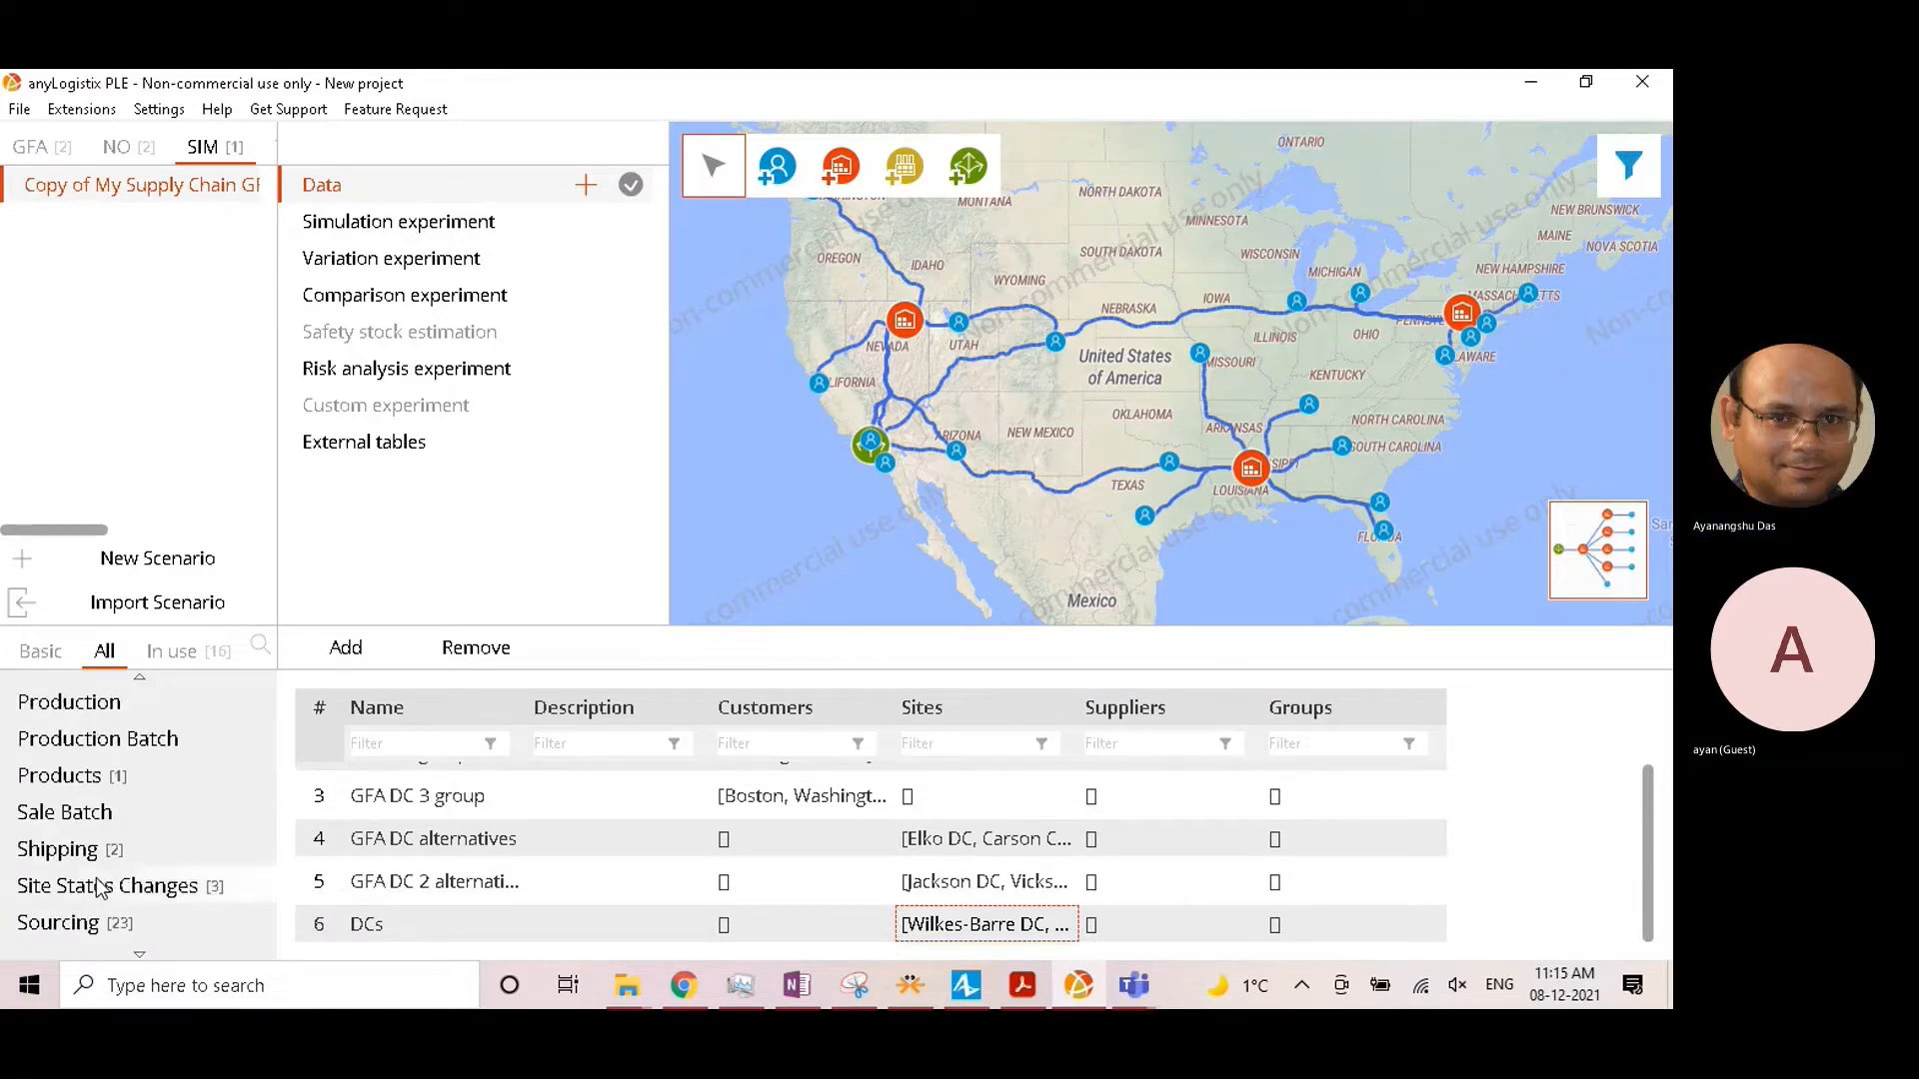
{"action": "left_click", "coordinate": [100, 863]}
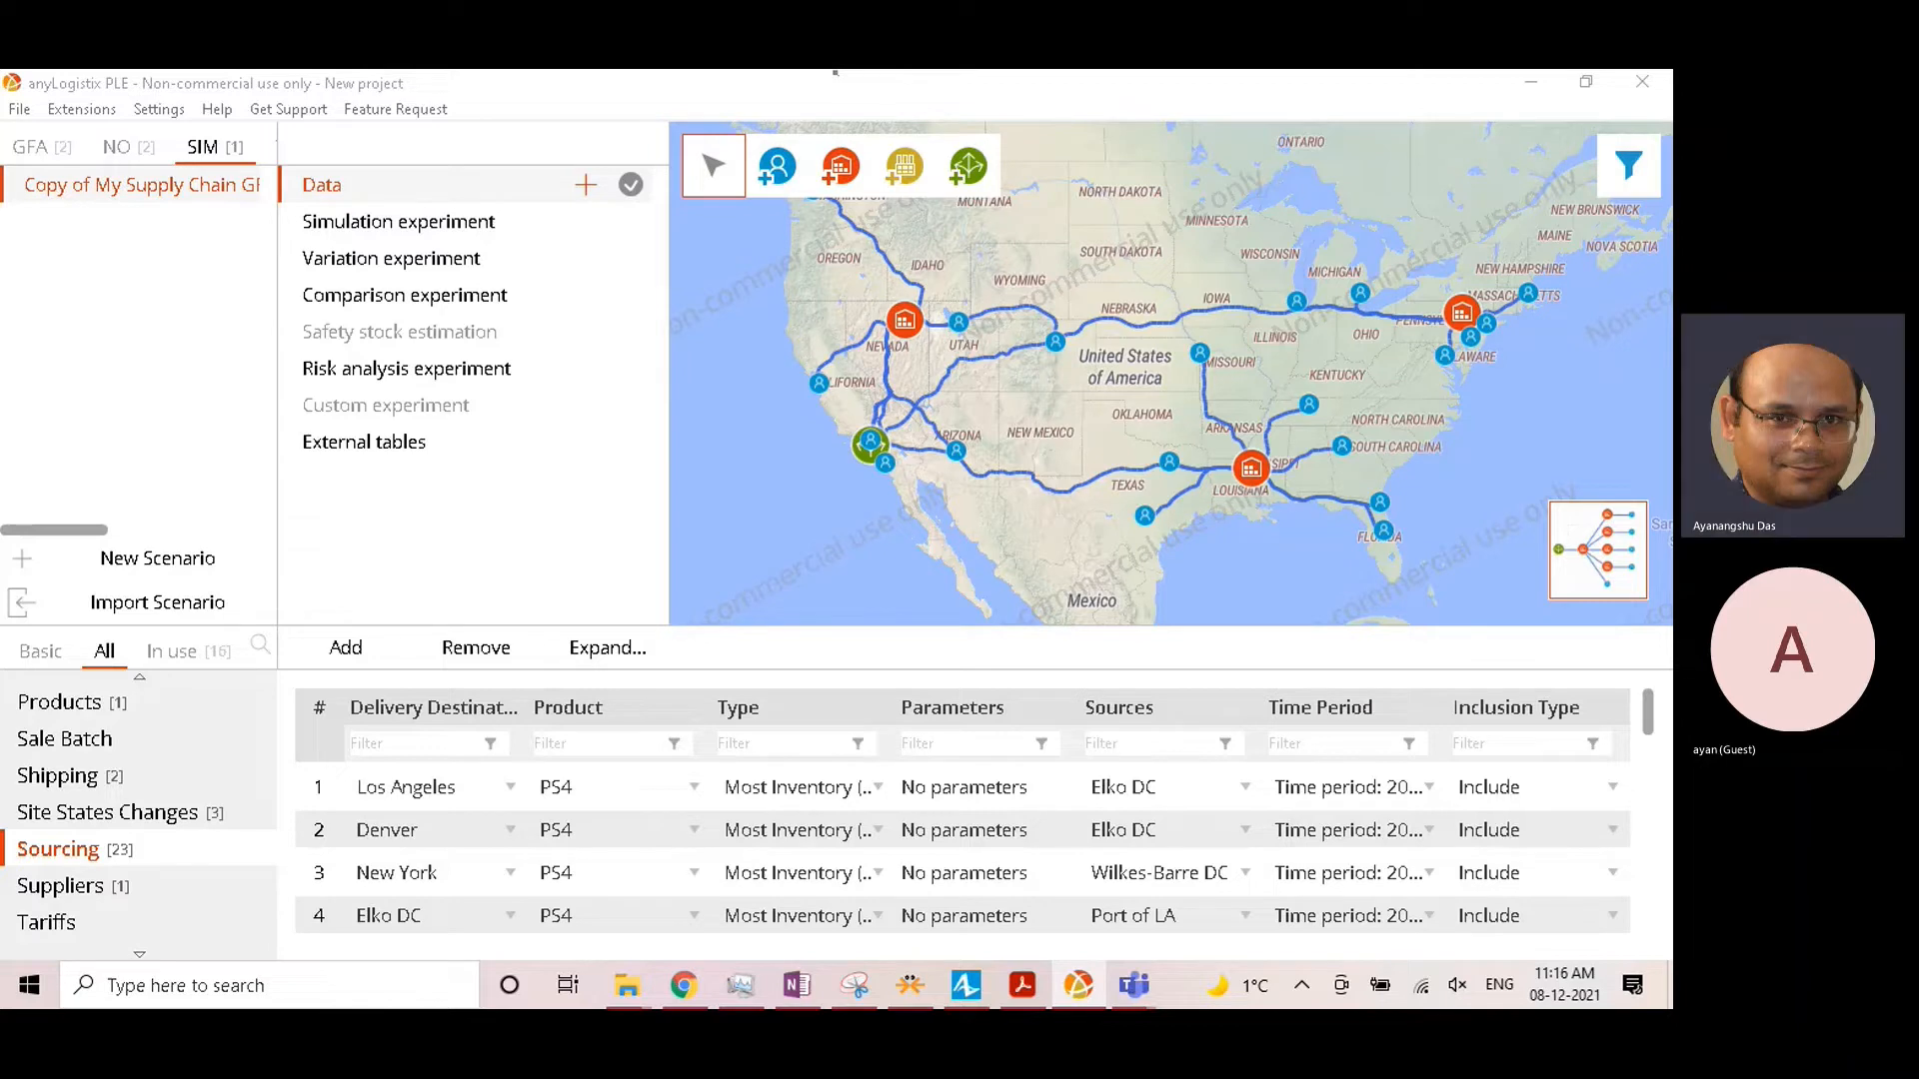
{"action": "scroll", "coordinate": [454, 857], "scroll_direction": "down", "scroll_amount": 2}
{"action": "scroll", "coordinate": [450, 850], "scroll_direction": "down", "scroll_amount": 5}
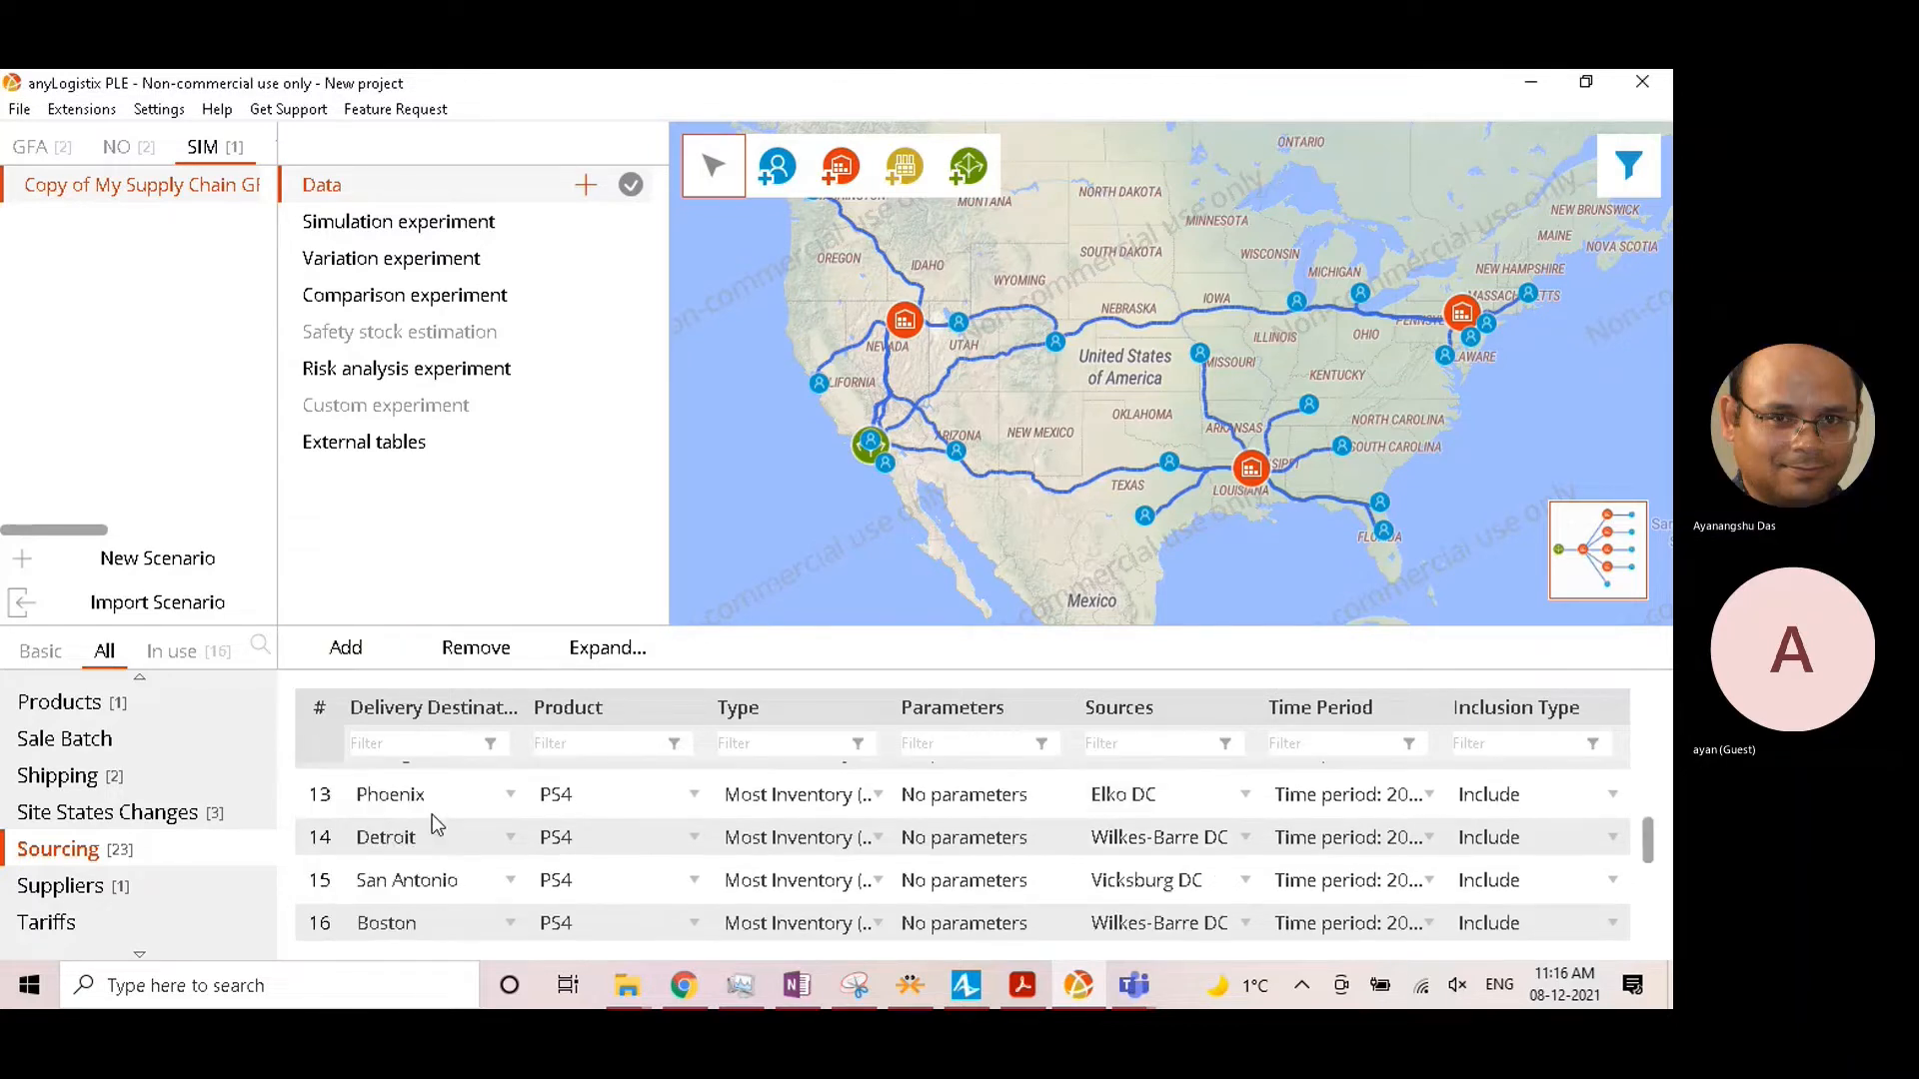
{"action": "left_click", "coordinate": [340, 651]}
{"action": "left_click", "coordinate": [340, 652]}
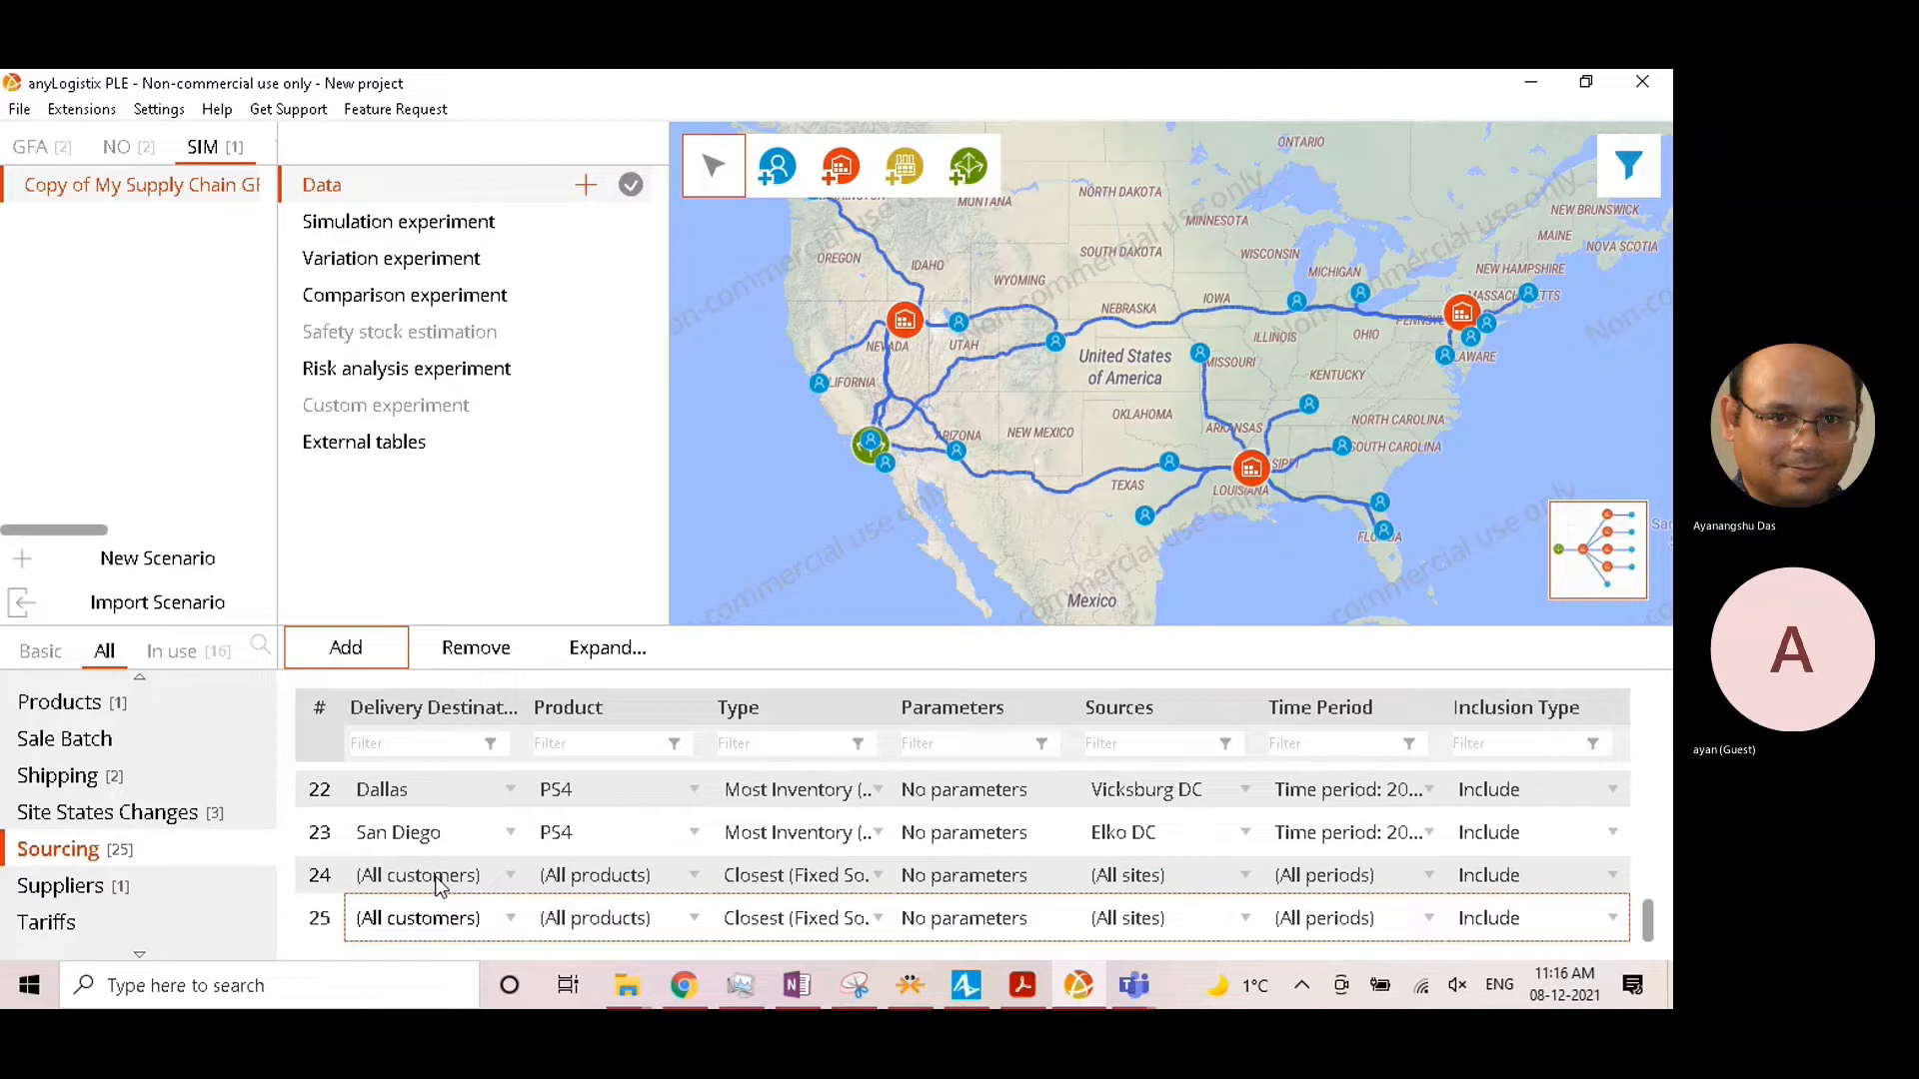
Step: Set the product of both new sourcing rows, 24 and 25, to PS4 in one batch edit
{"action": "left_click", "coordinate": [603, 885]}
{"action": "left_click", "coordinate": [612, 927], "text": "shift"}
{"action": "right_click", "coordinate": [621, 921]}
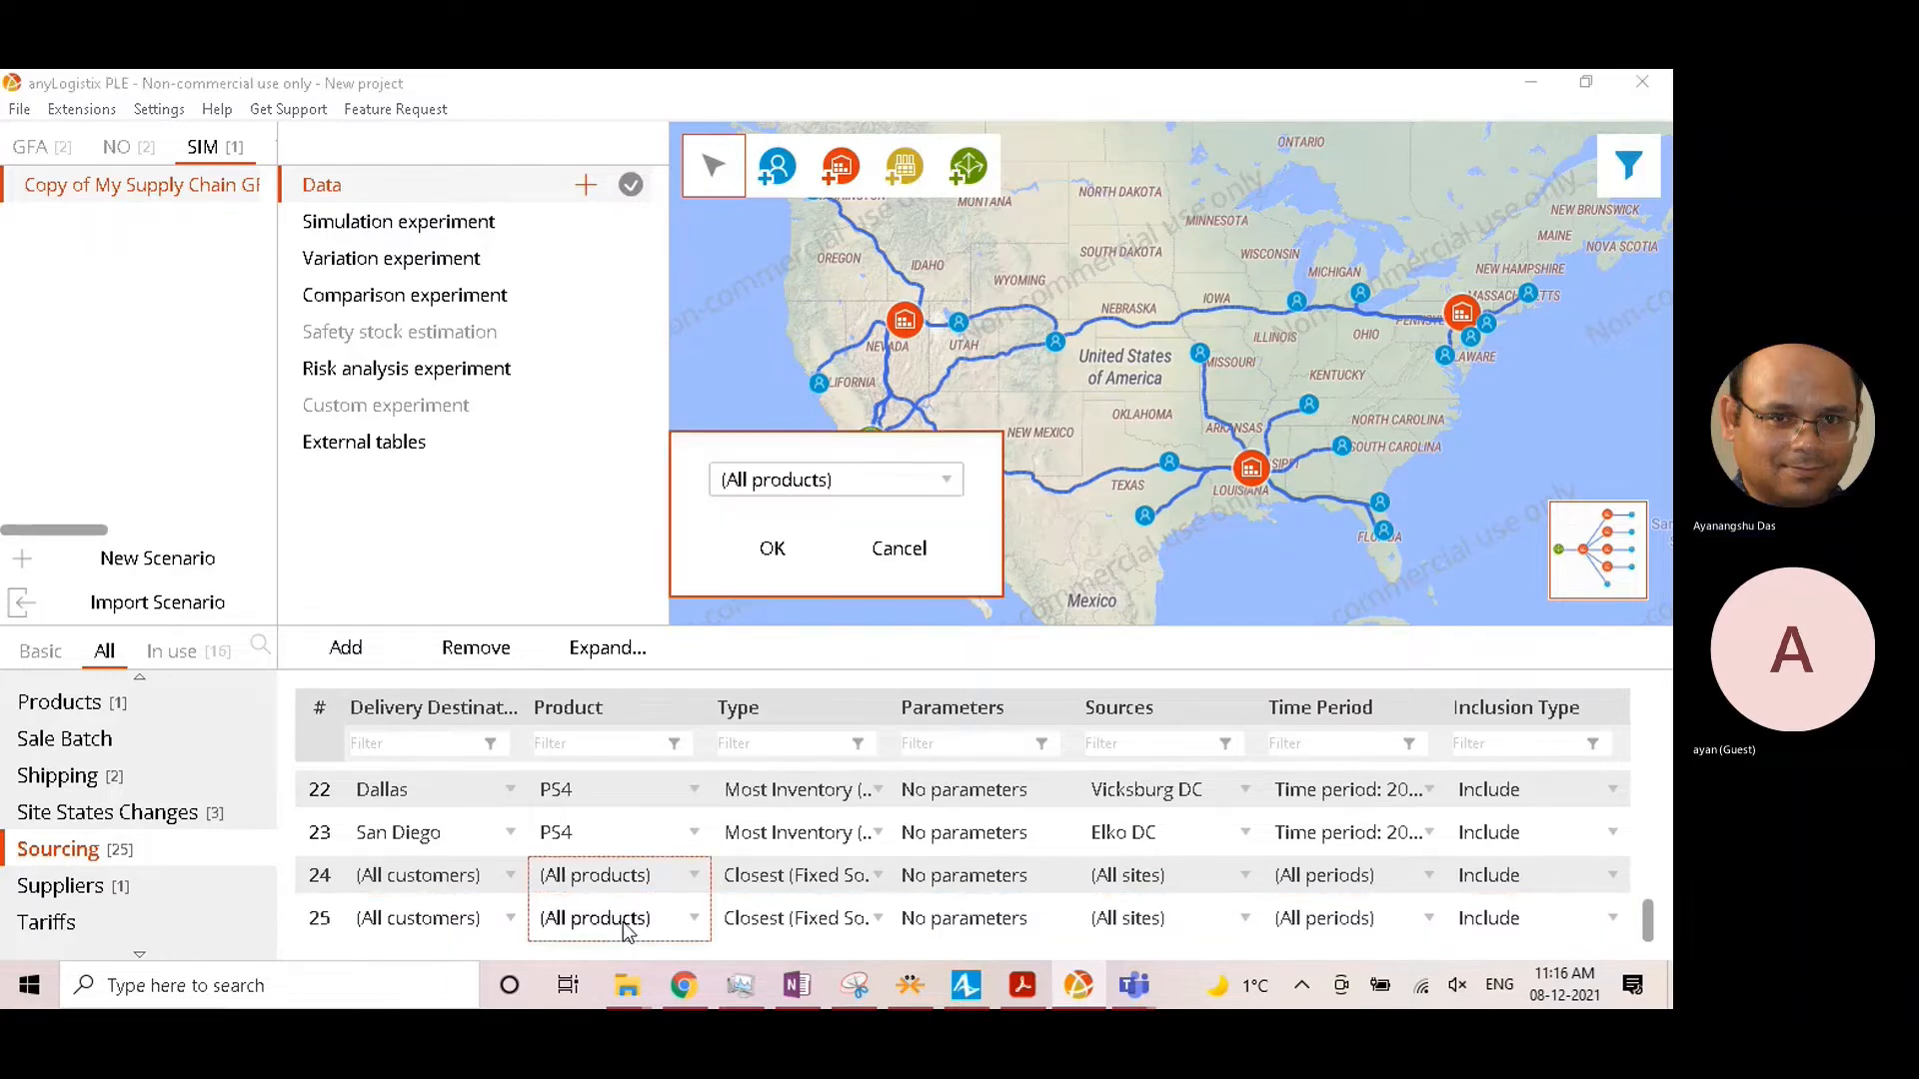
{"action": "left_click", "coordinate": [787, 494]}
{"action": "left_click", "coordinate": [789, 564]}
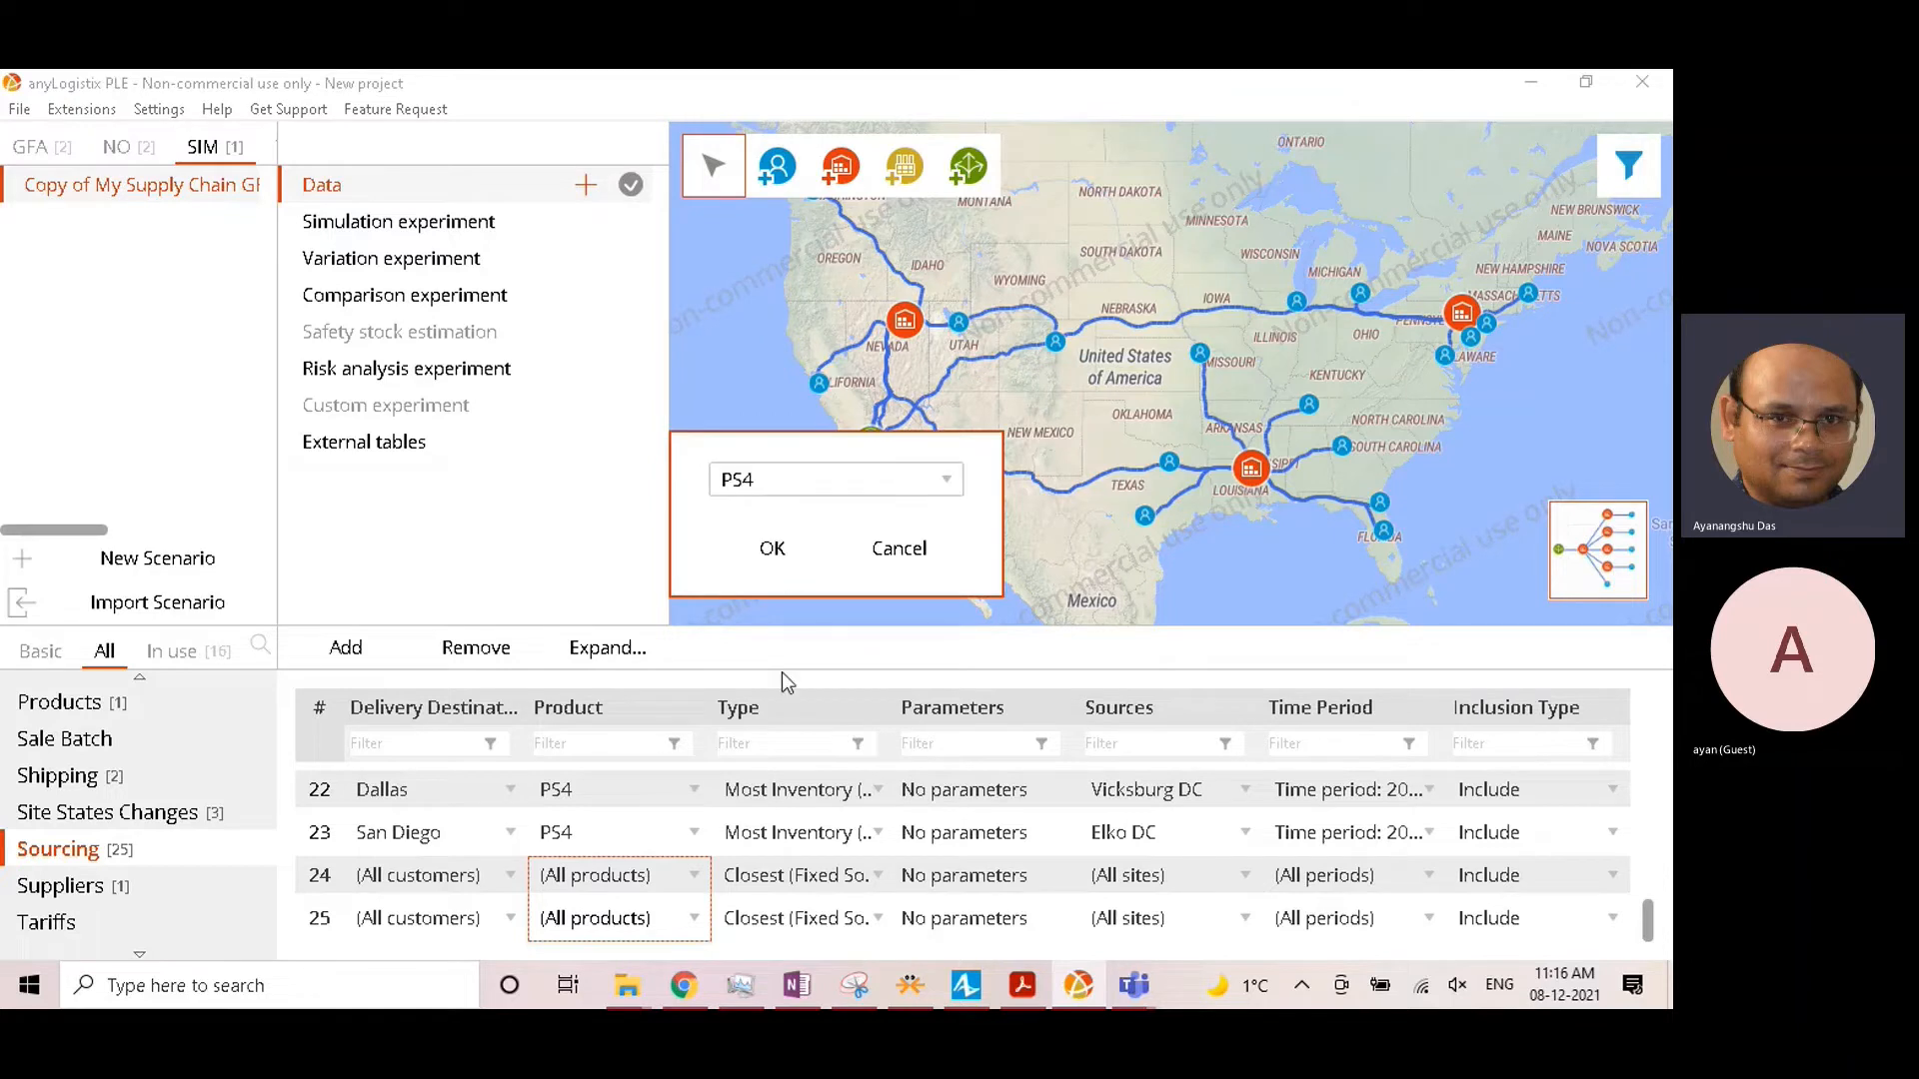
{"action": "left_click", "coordinate": [787, 547]}
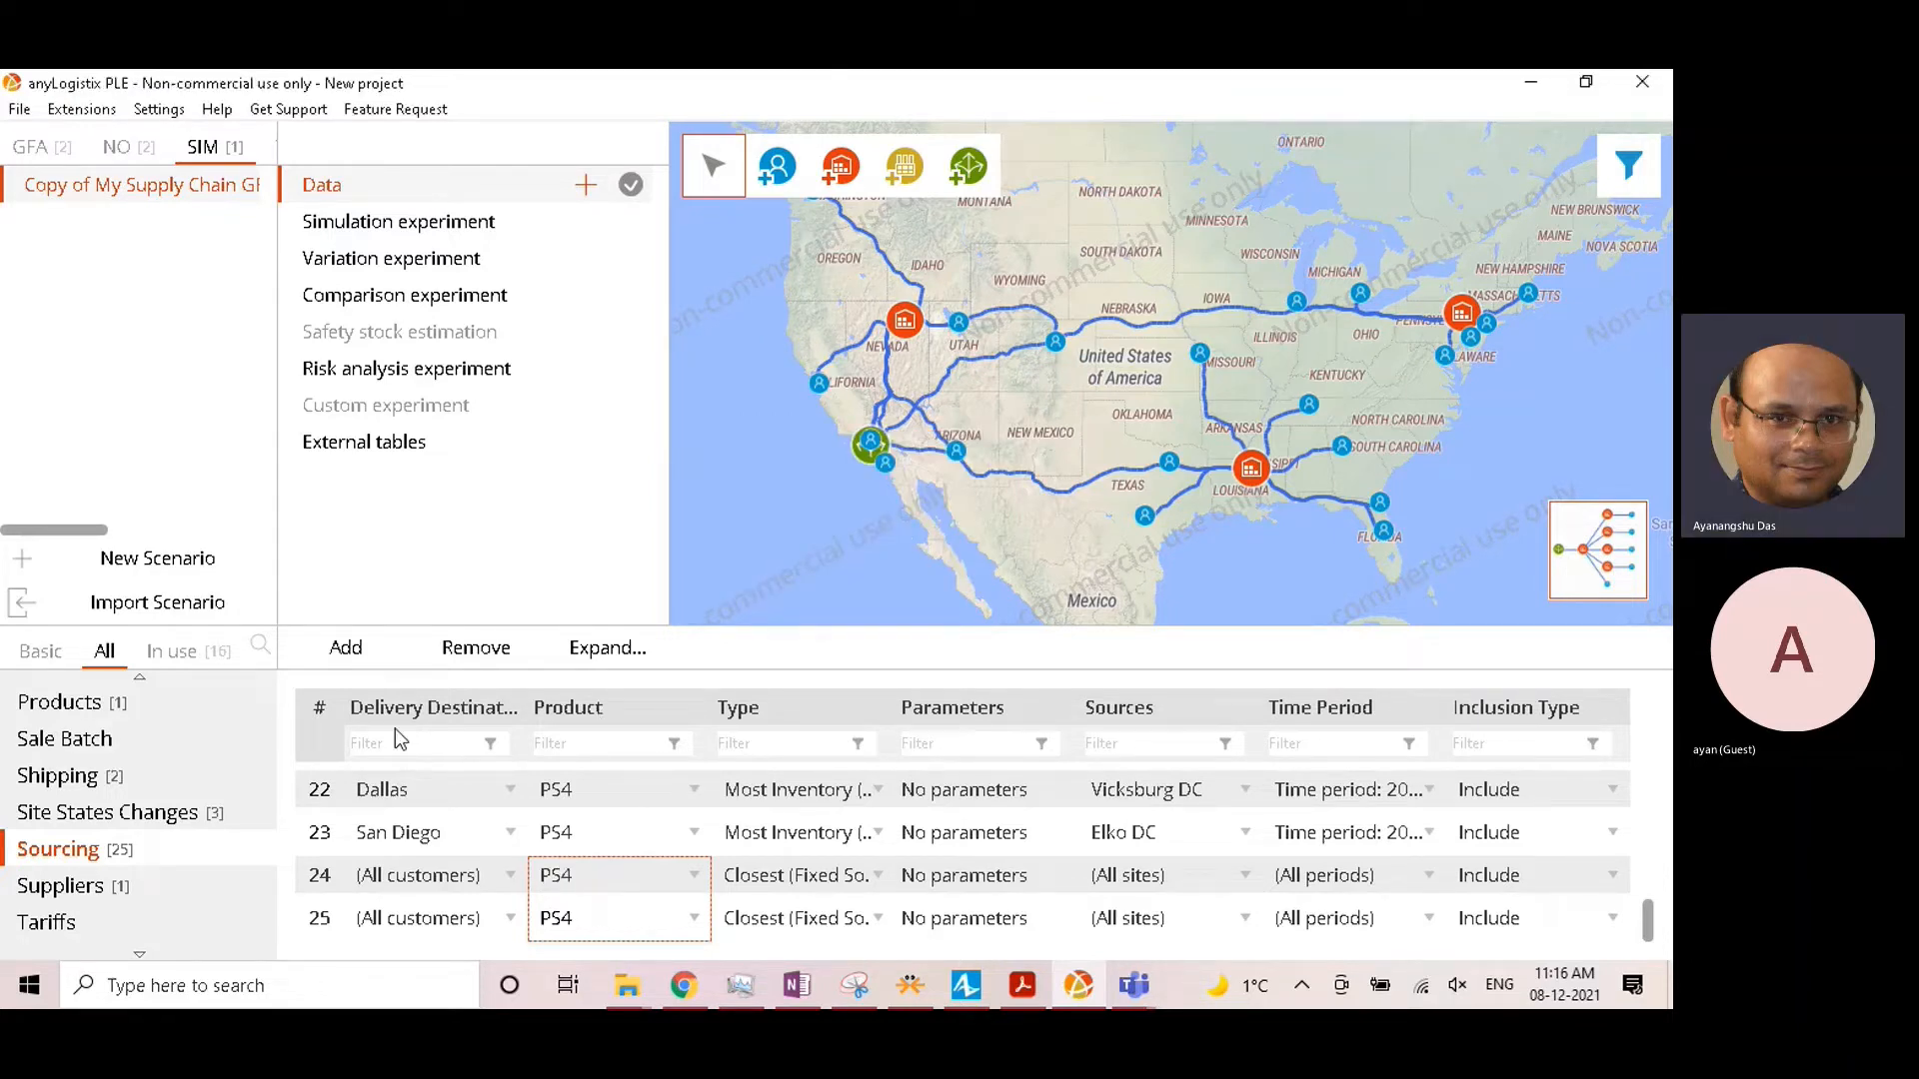
Step: Set the delivery destination of sourcing row 25 to the [DCs] group
{"action": "left_click", "coordinate": [424, 879]}
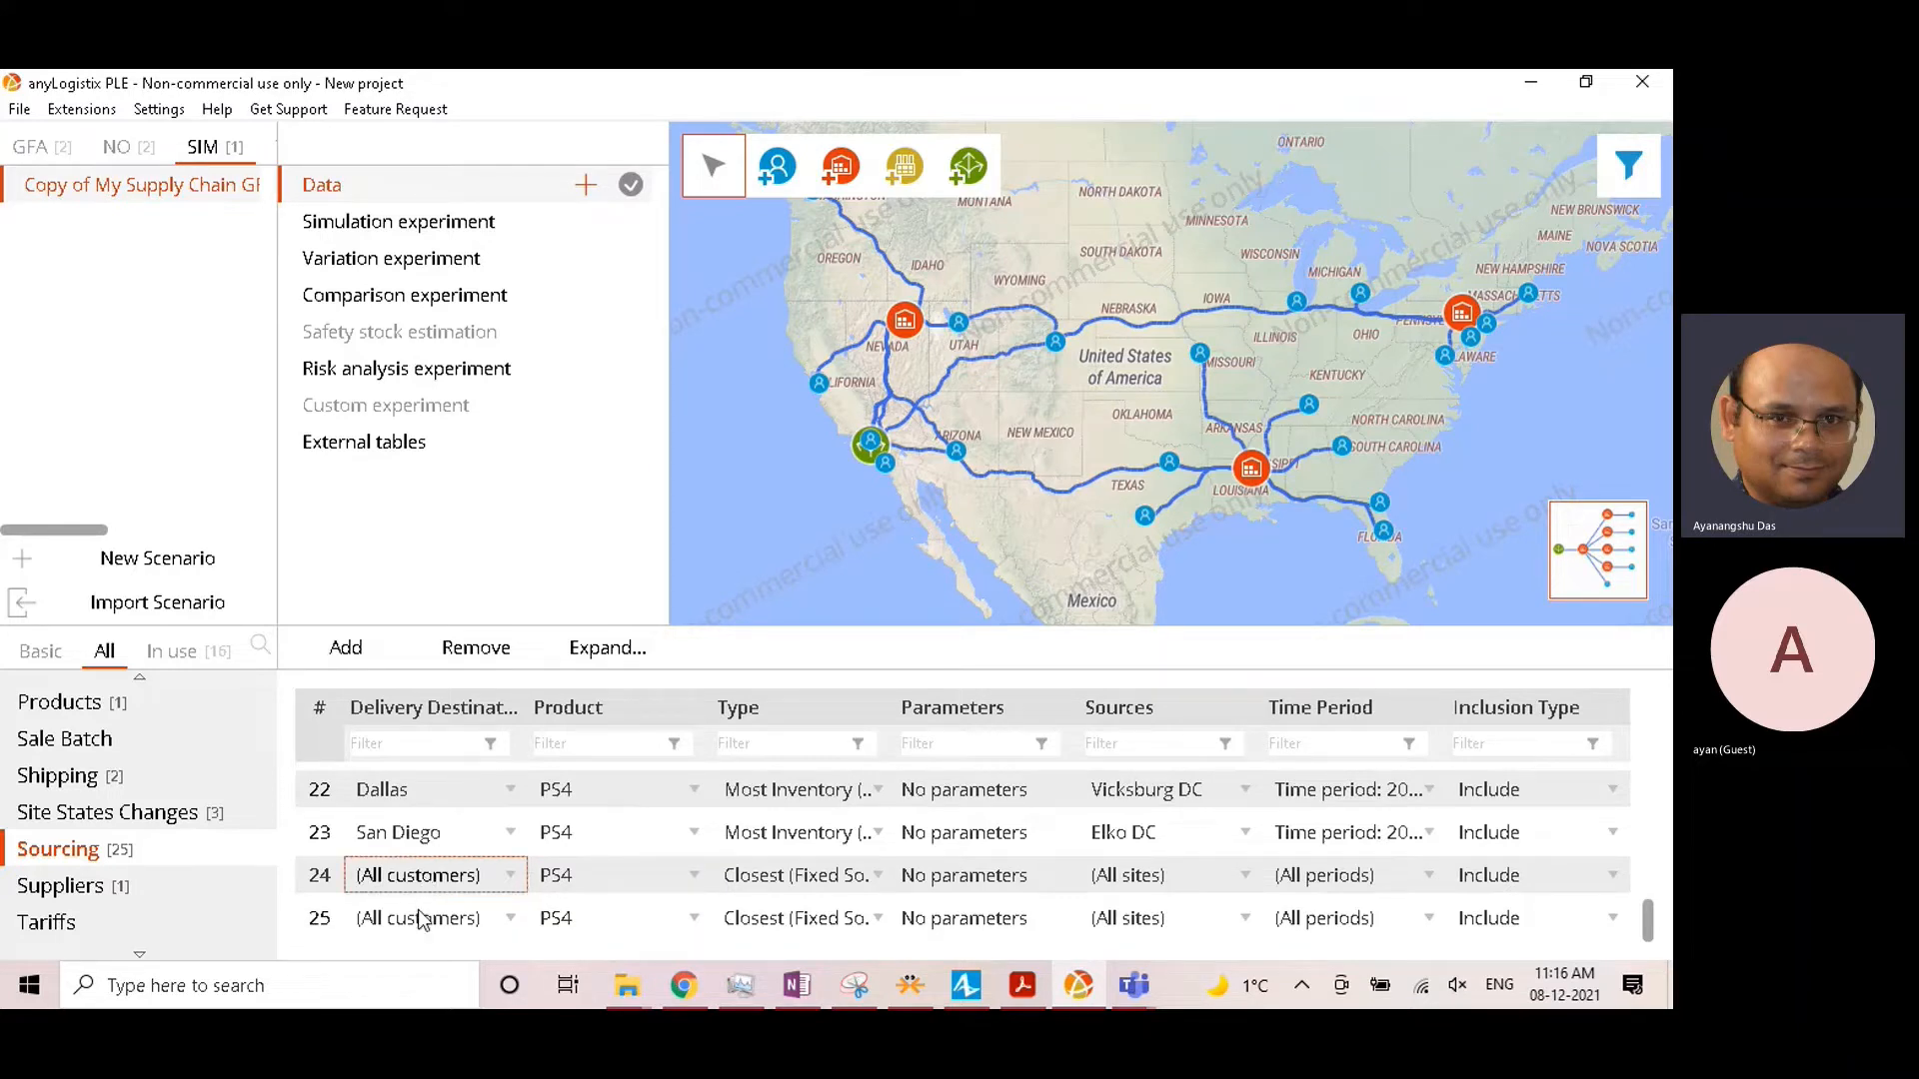
{"action": "double_click", "coordinate": [422, 917]}
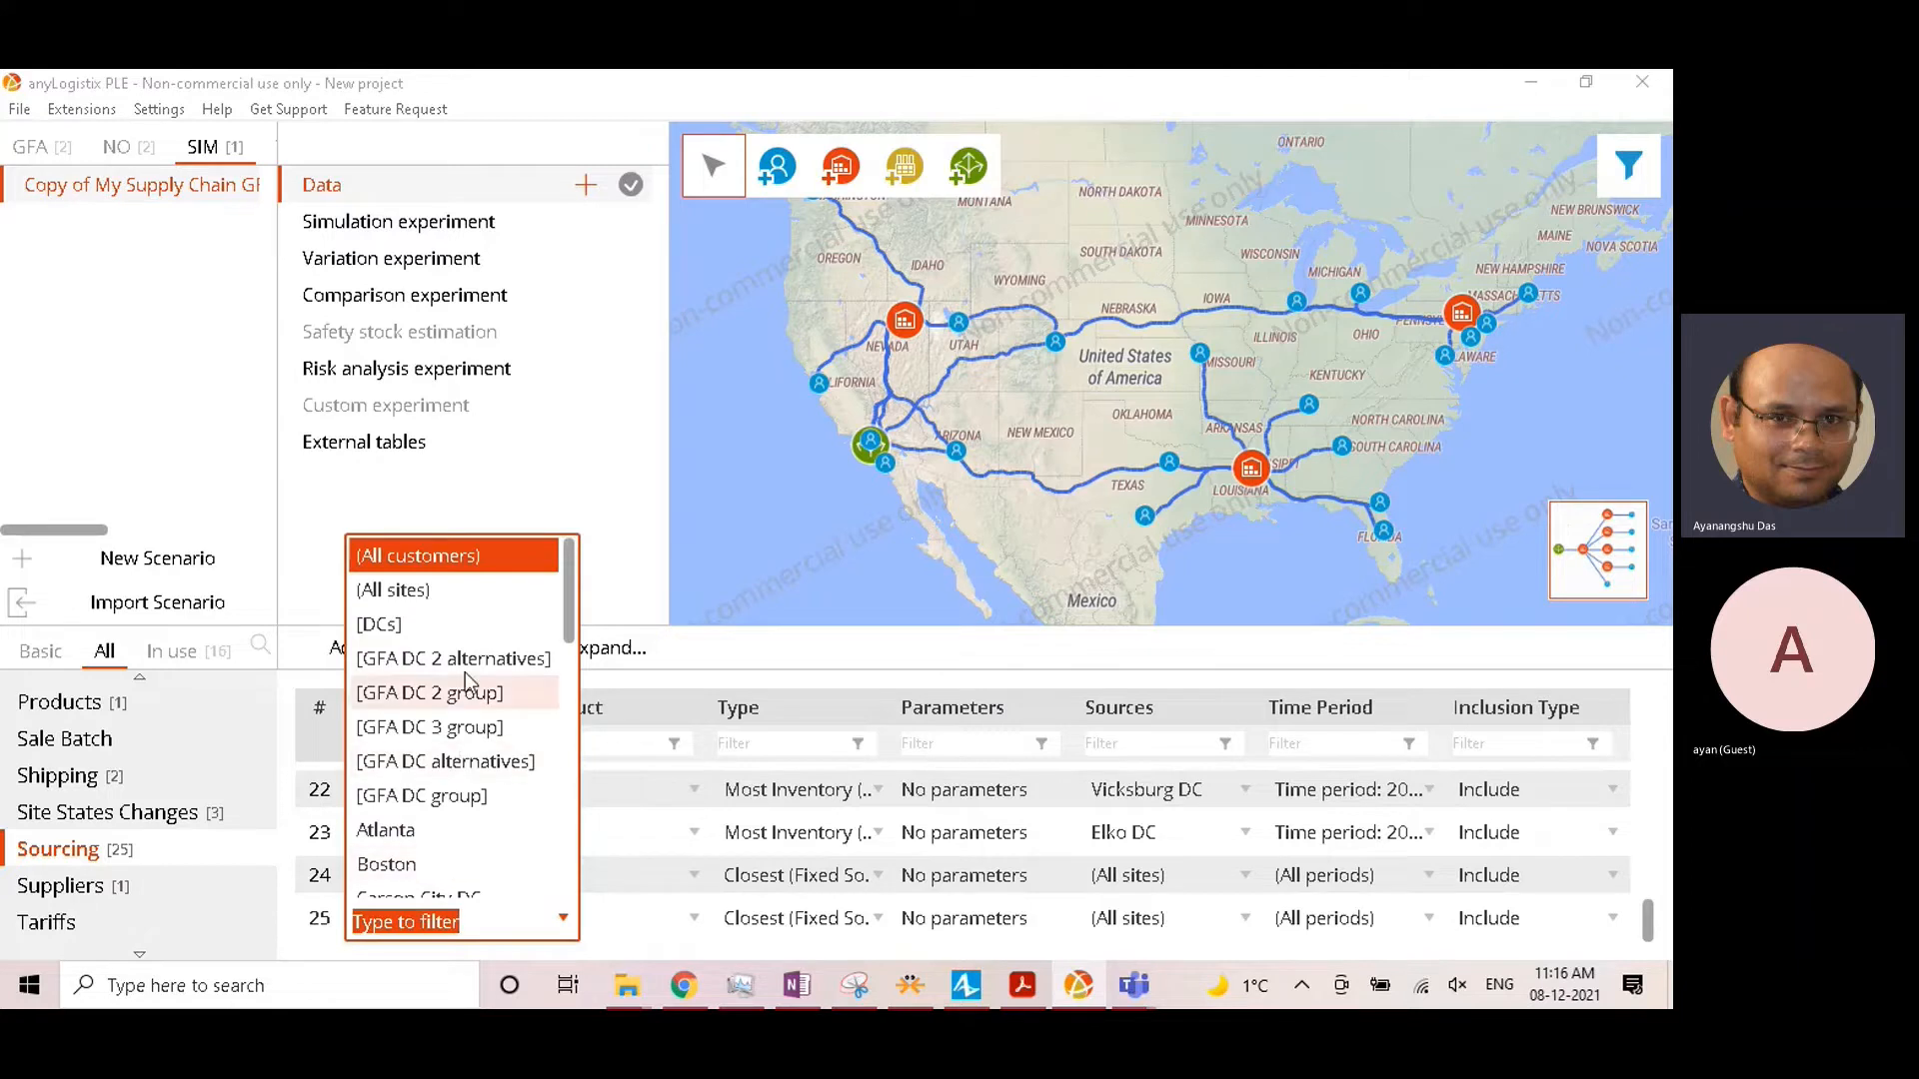
{"action": "left_click", "coordinate": [429, 625]}
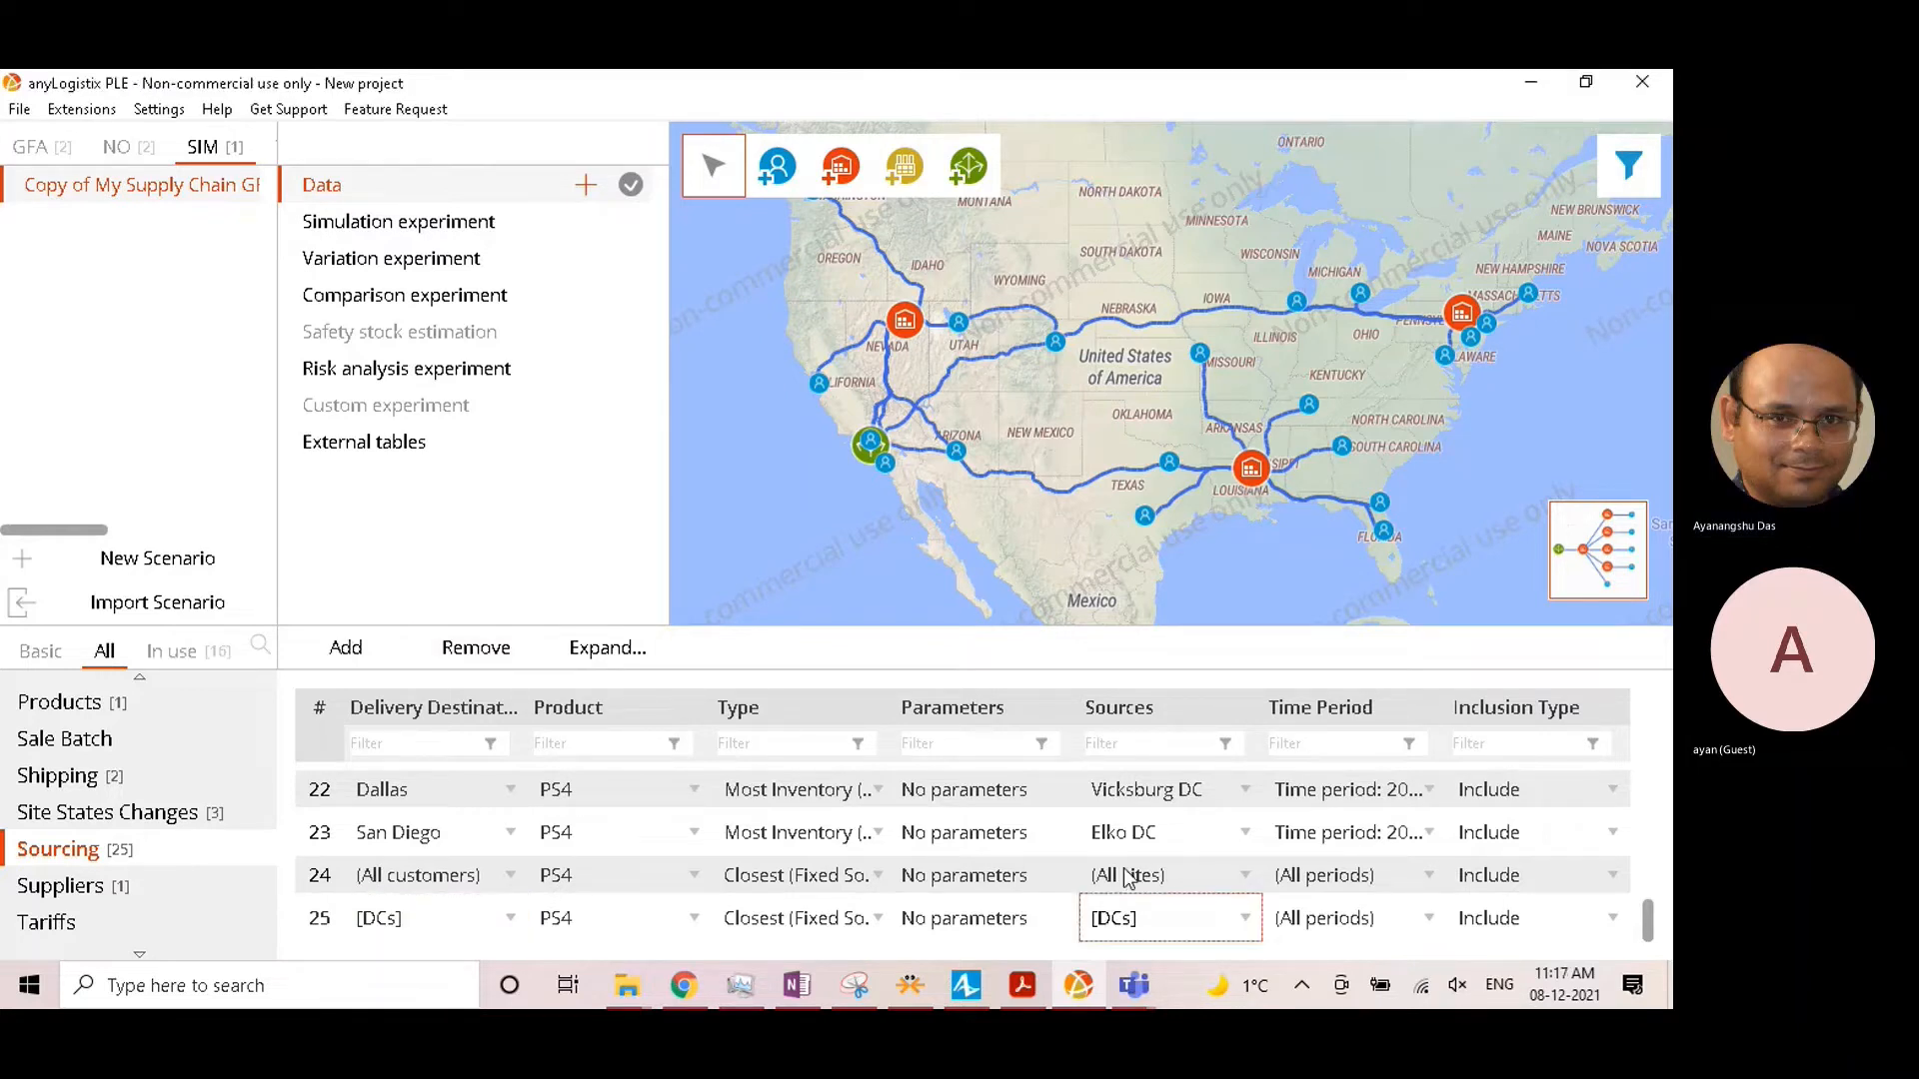
Step: Set the sources of the (All customers) row 24 to only the [DCs] group instead of all sites
{"action": "double_click", "coordinate": [1132, 873]}
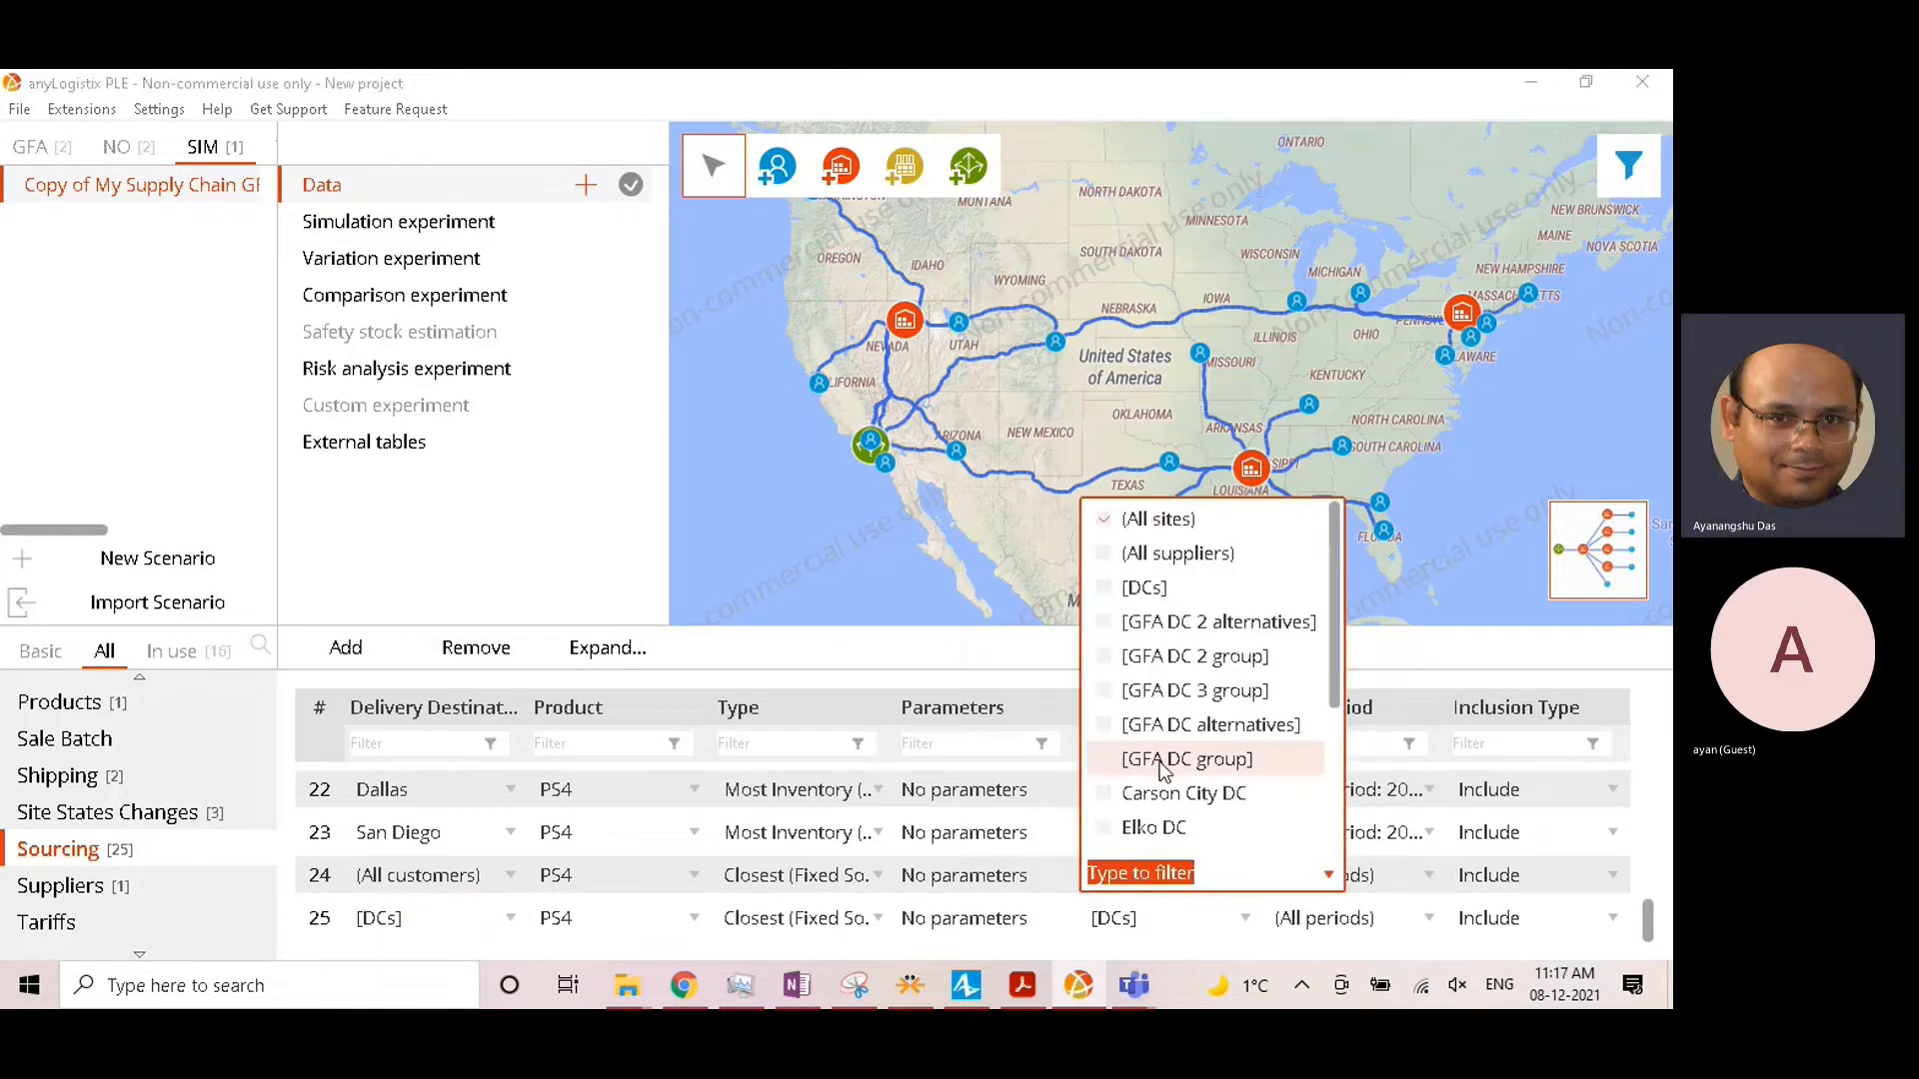
{"action": "left_click", "coordinate": [1105, 592]}
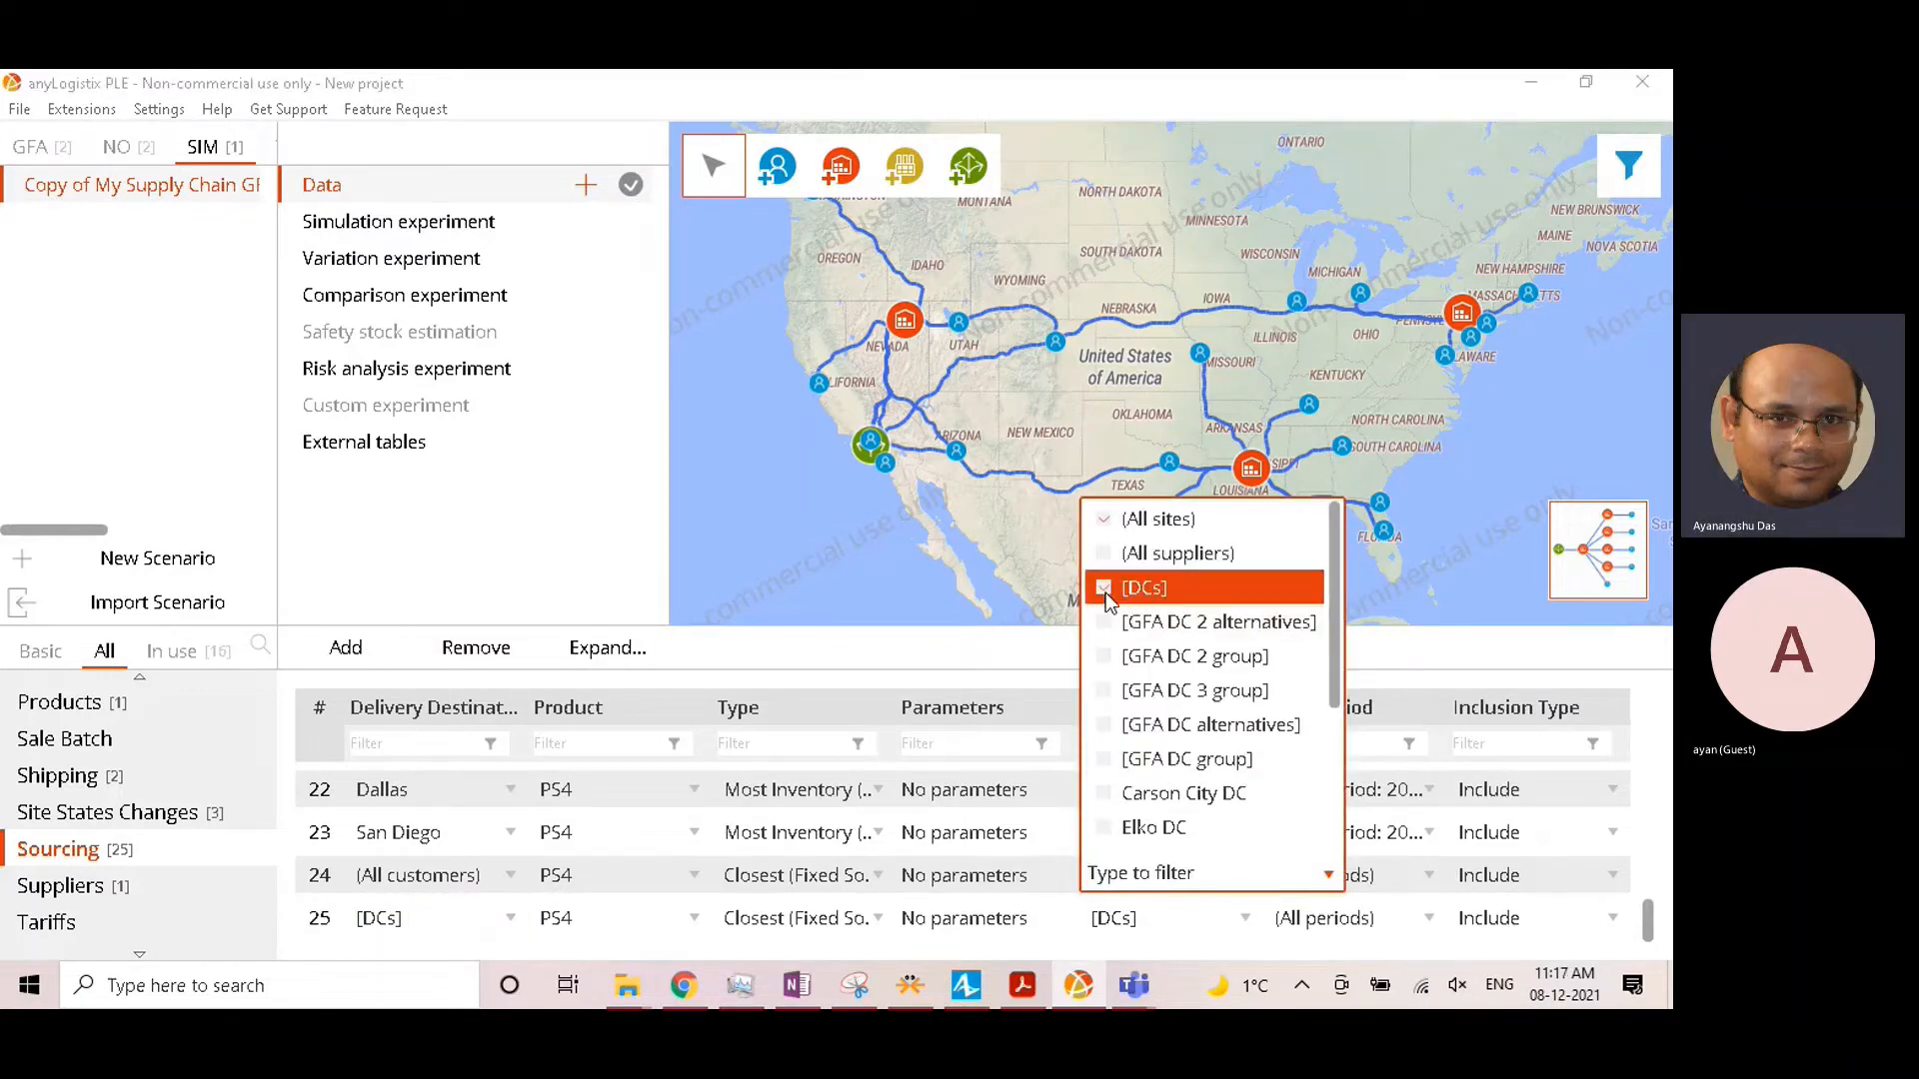
{"action": "left_click", "coordinate": [1103, 519]}
{"action": "left_click", "coordinate": [889, 666]}
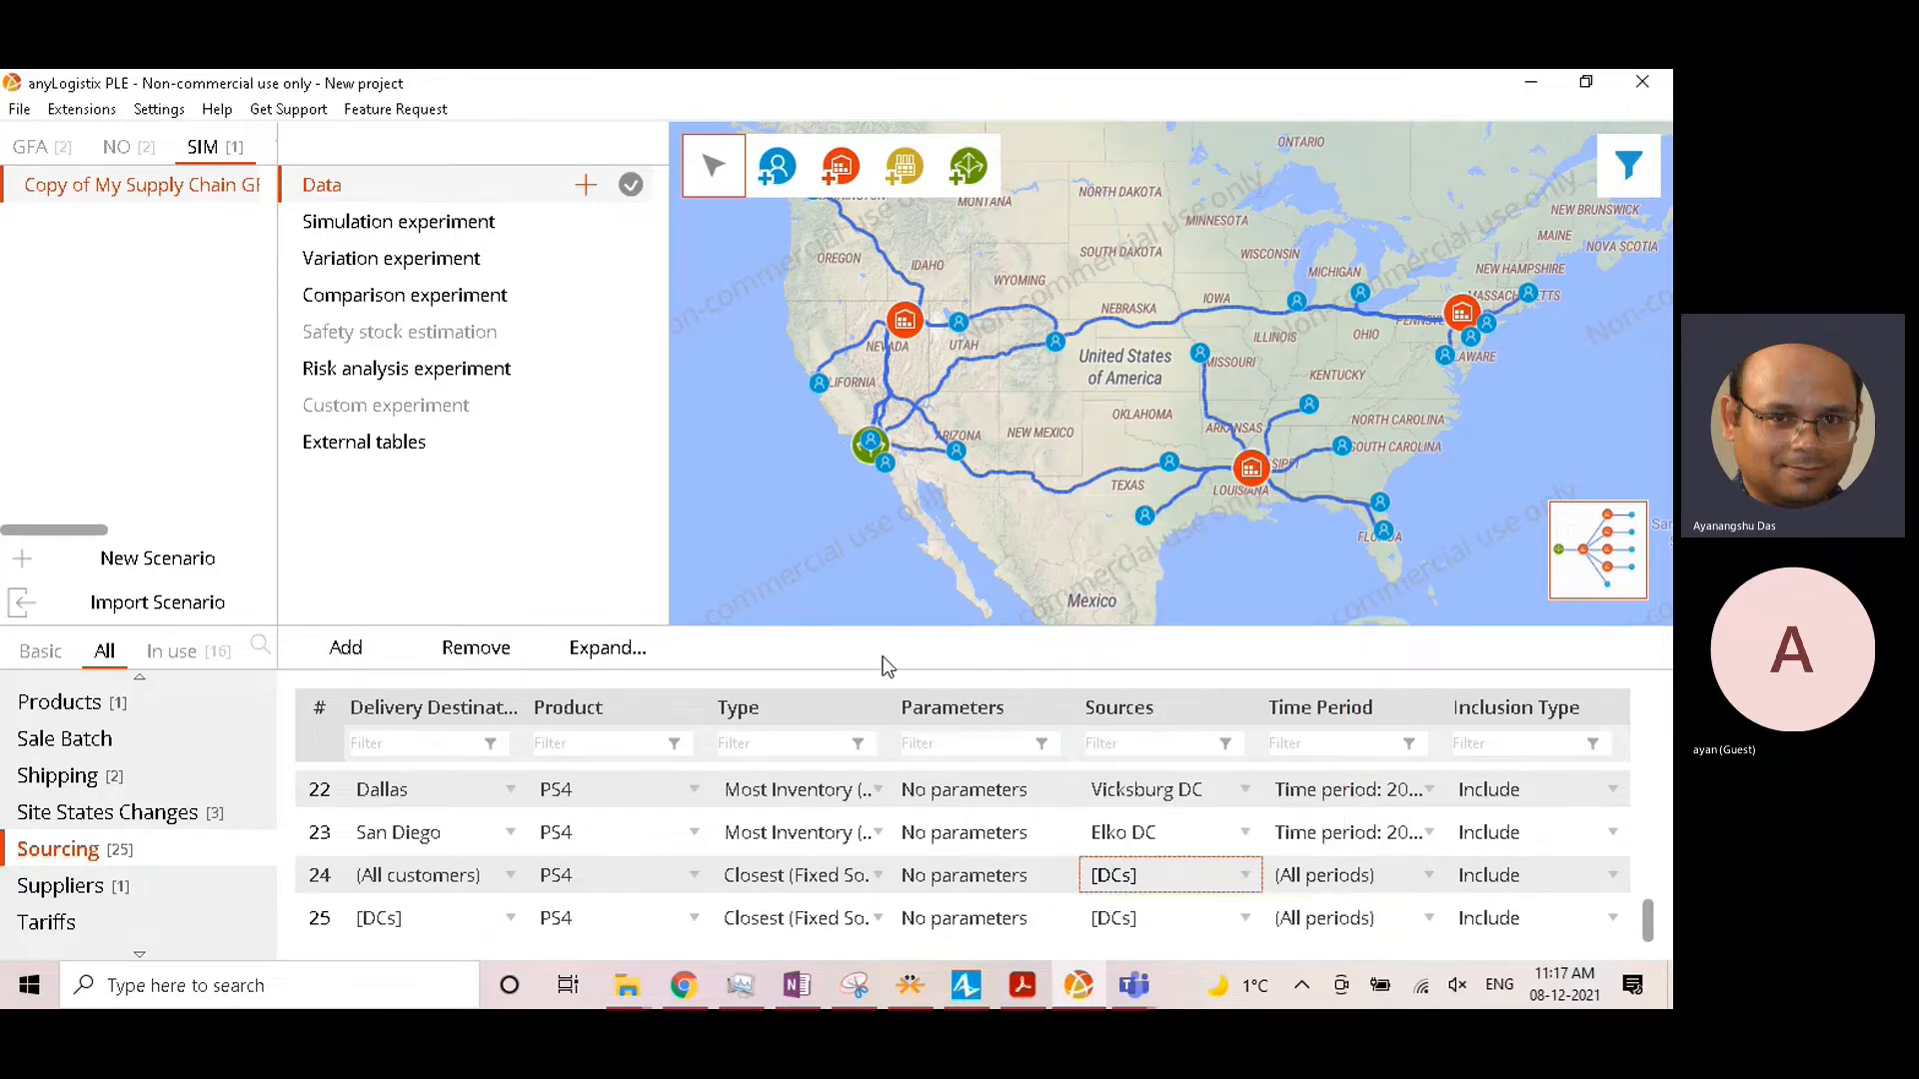
Step: Set the source of sourcing row 25, which delivers to [DCs], to Port of LA
{"action": "left_click", "coordinate": [1149, 918]}
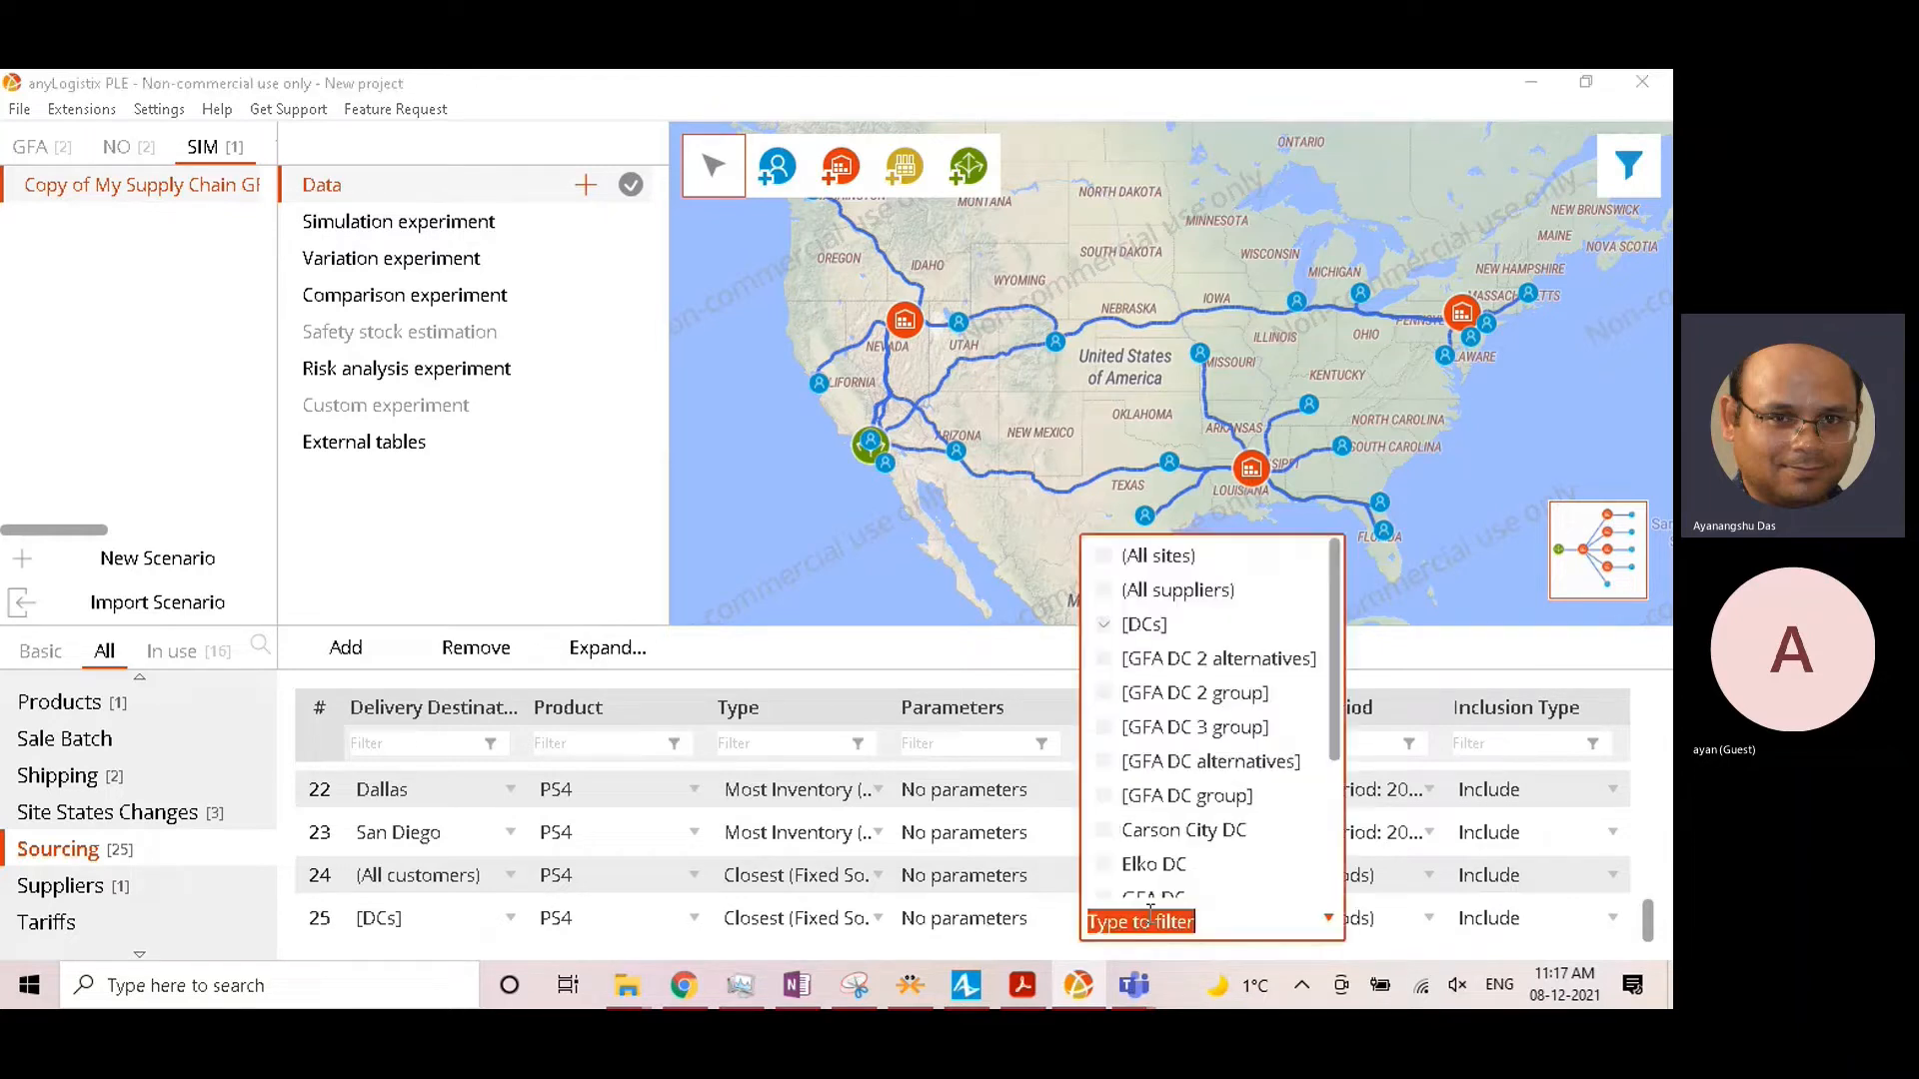
{"action": "scroll", "coordinate": [1212, 826], "scroll_direction": "down", "scroll_amount": 3}
{"action": "scroll", "coordinate": [1199, 840], "scroll_direction": "up", "scroll_amount": 3}
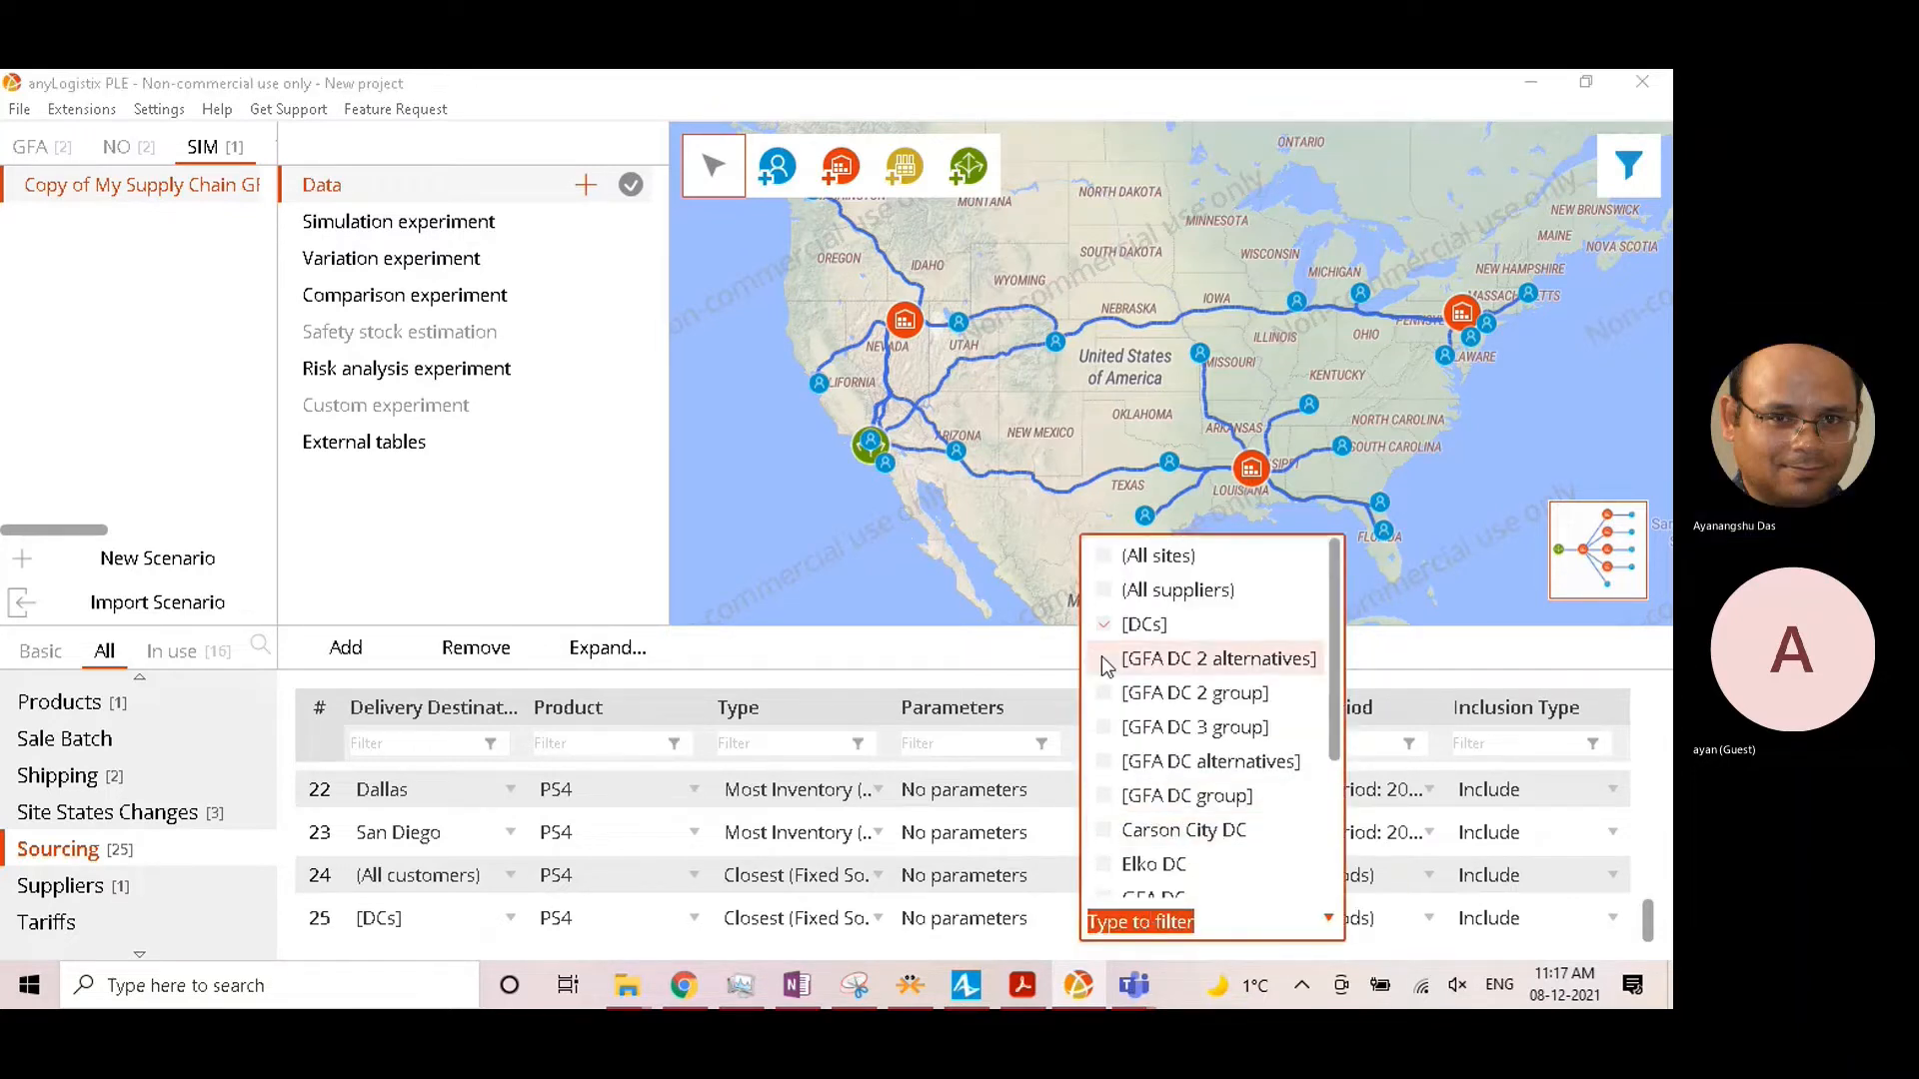
{"action": "scroll", "coordinate": [1124, 830], "scroll_direction": "down", "scroll_amount": 2}
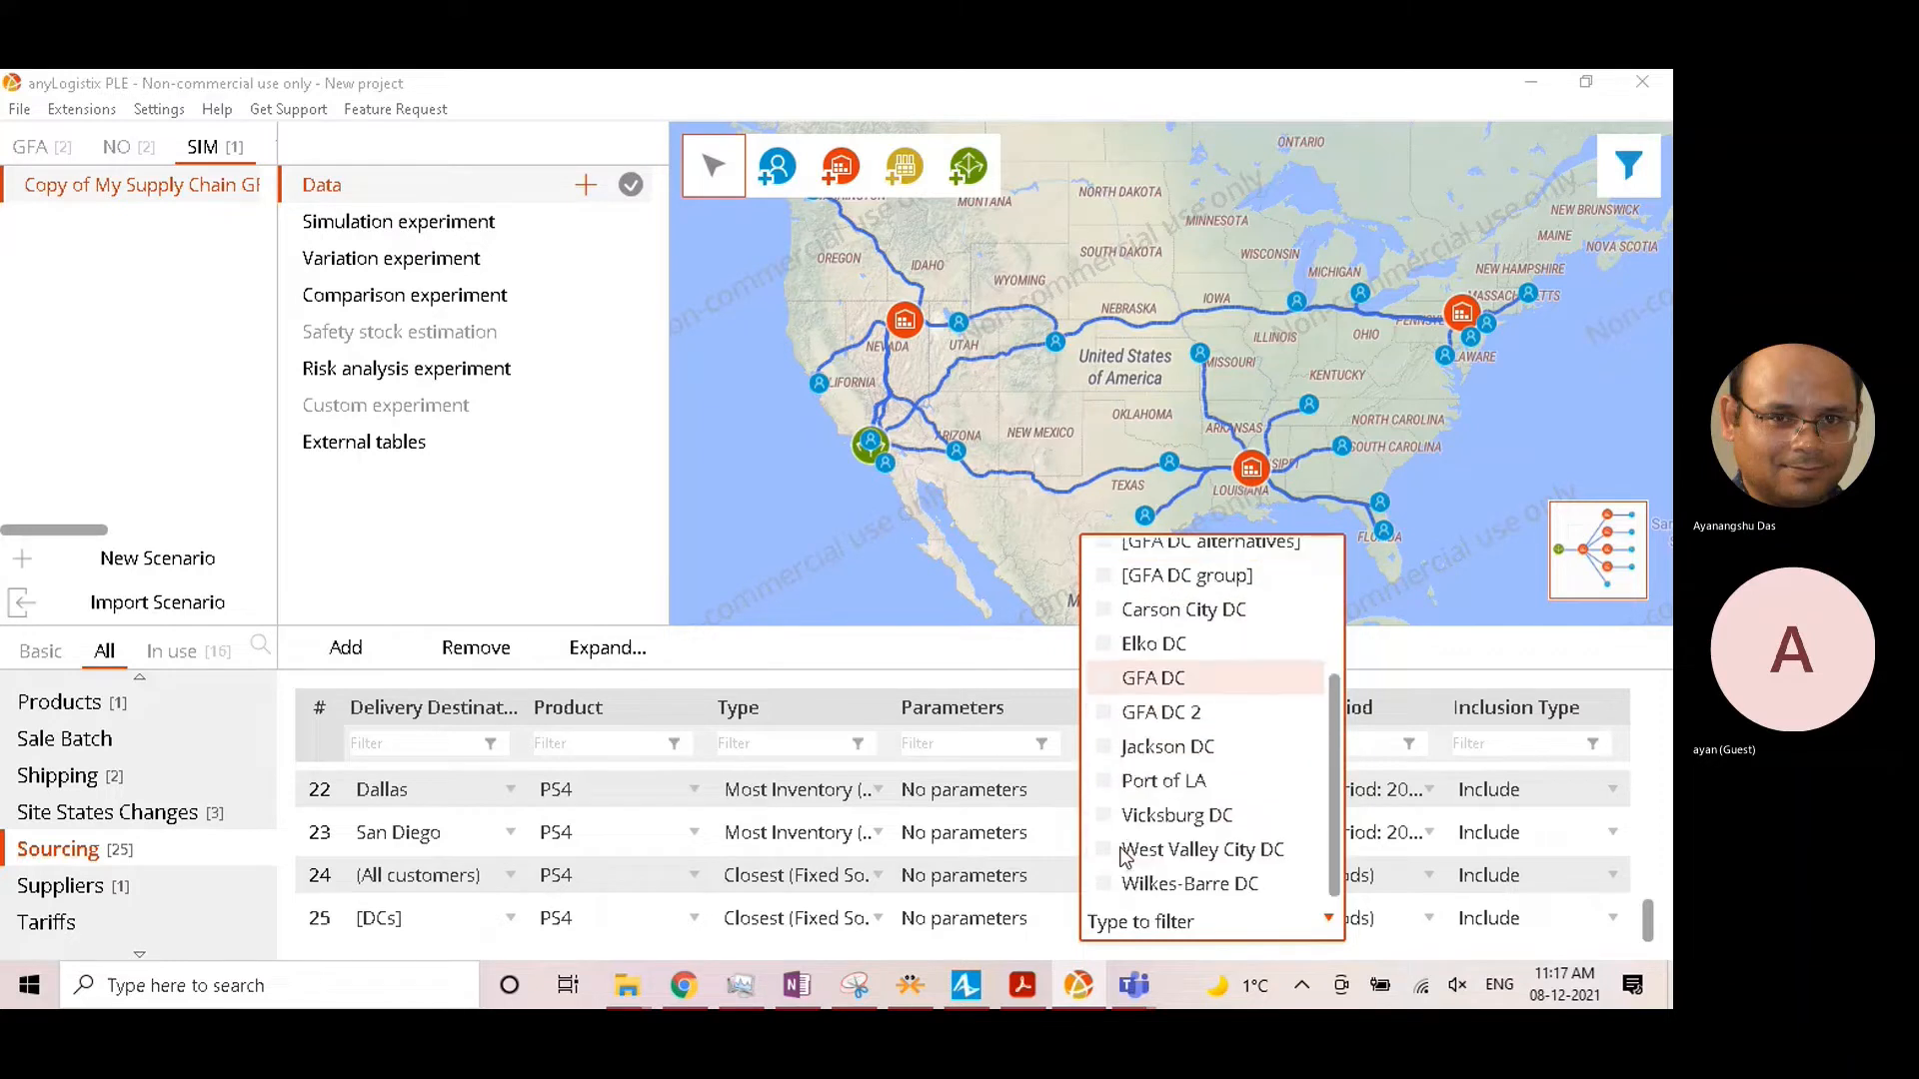
{"action": "left_click", "coordinate": [1107, 783]}
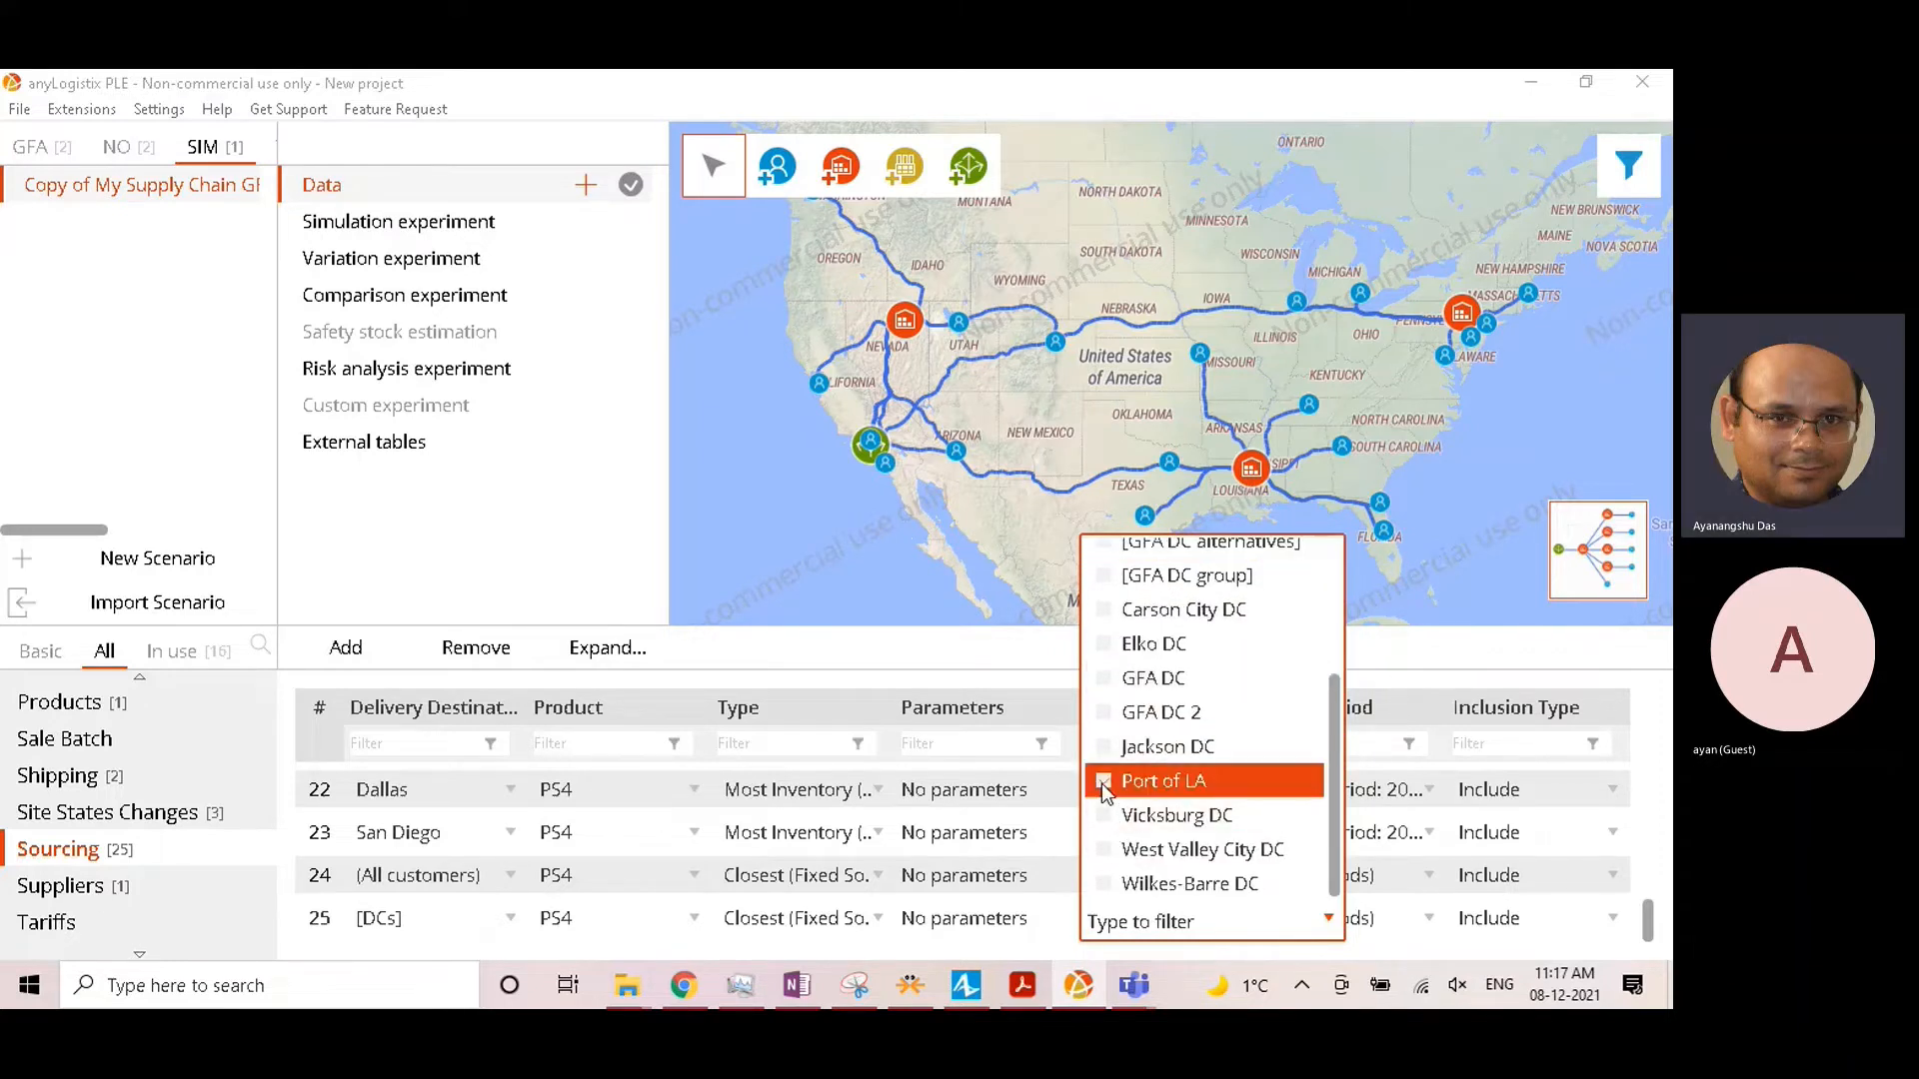
{"action": "left_click", "coordinate": [905, 705]}
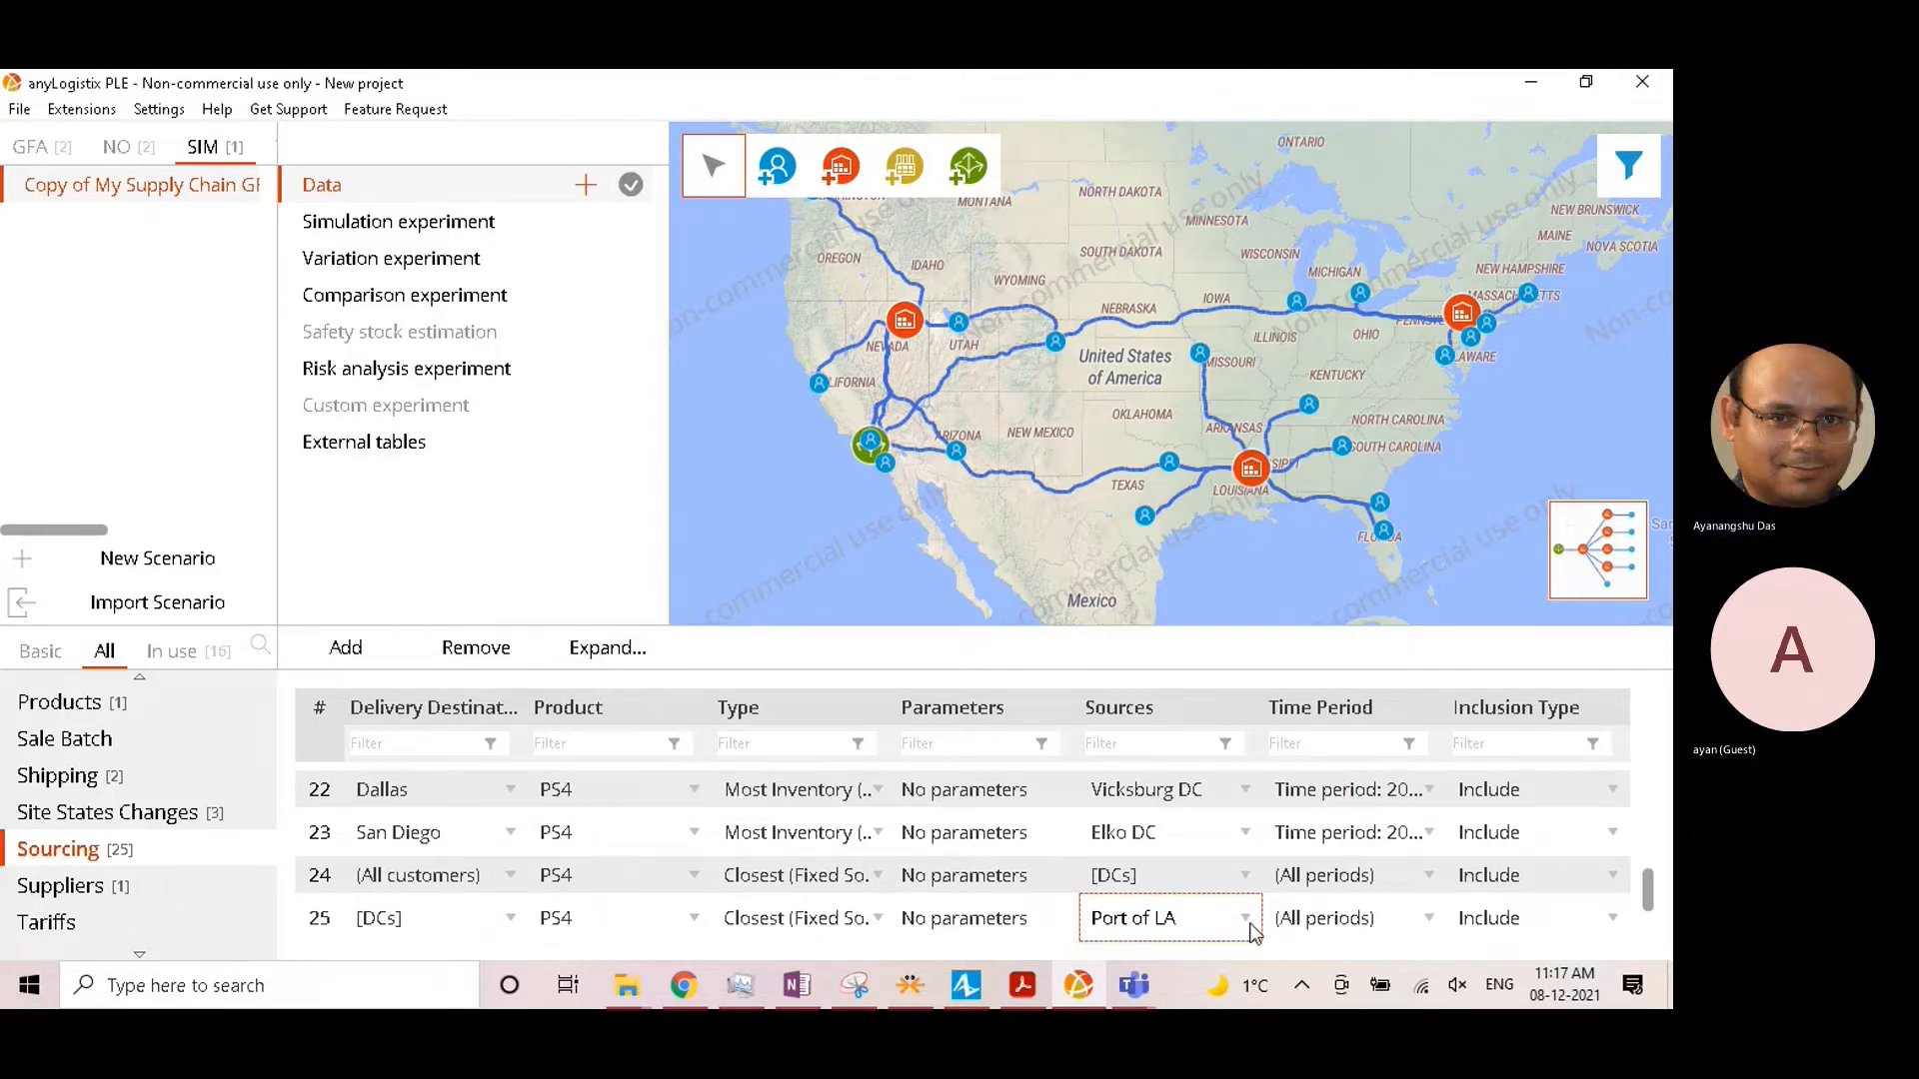
Step: Set the inclusion type of sourcing rows 1 to 23 to Exclude in one batch edit
{"action": "scroll", "coordinate": [1249, 923], "scroll_direction": "up", "scroll_amount": 7}
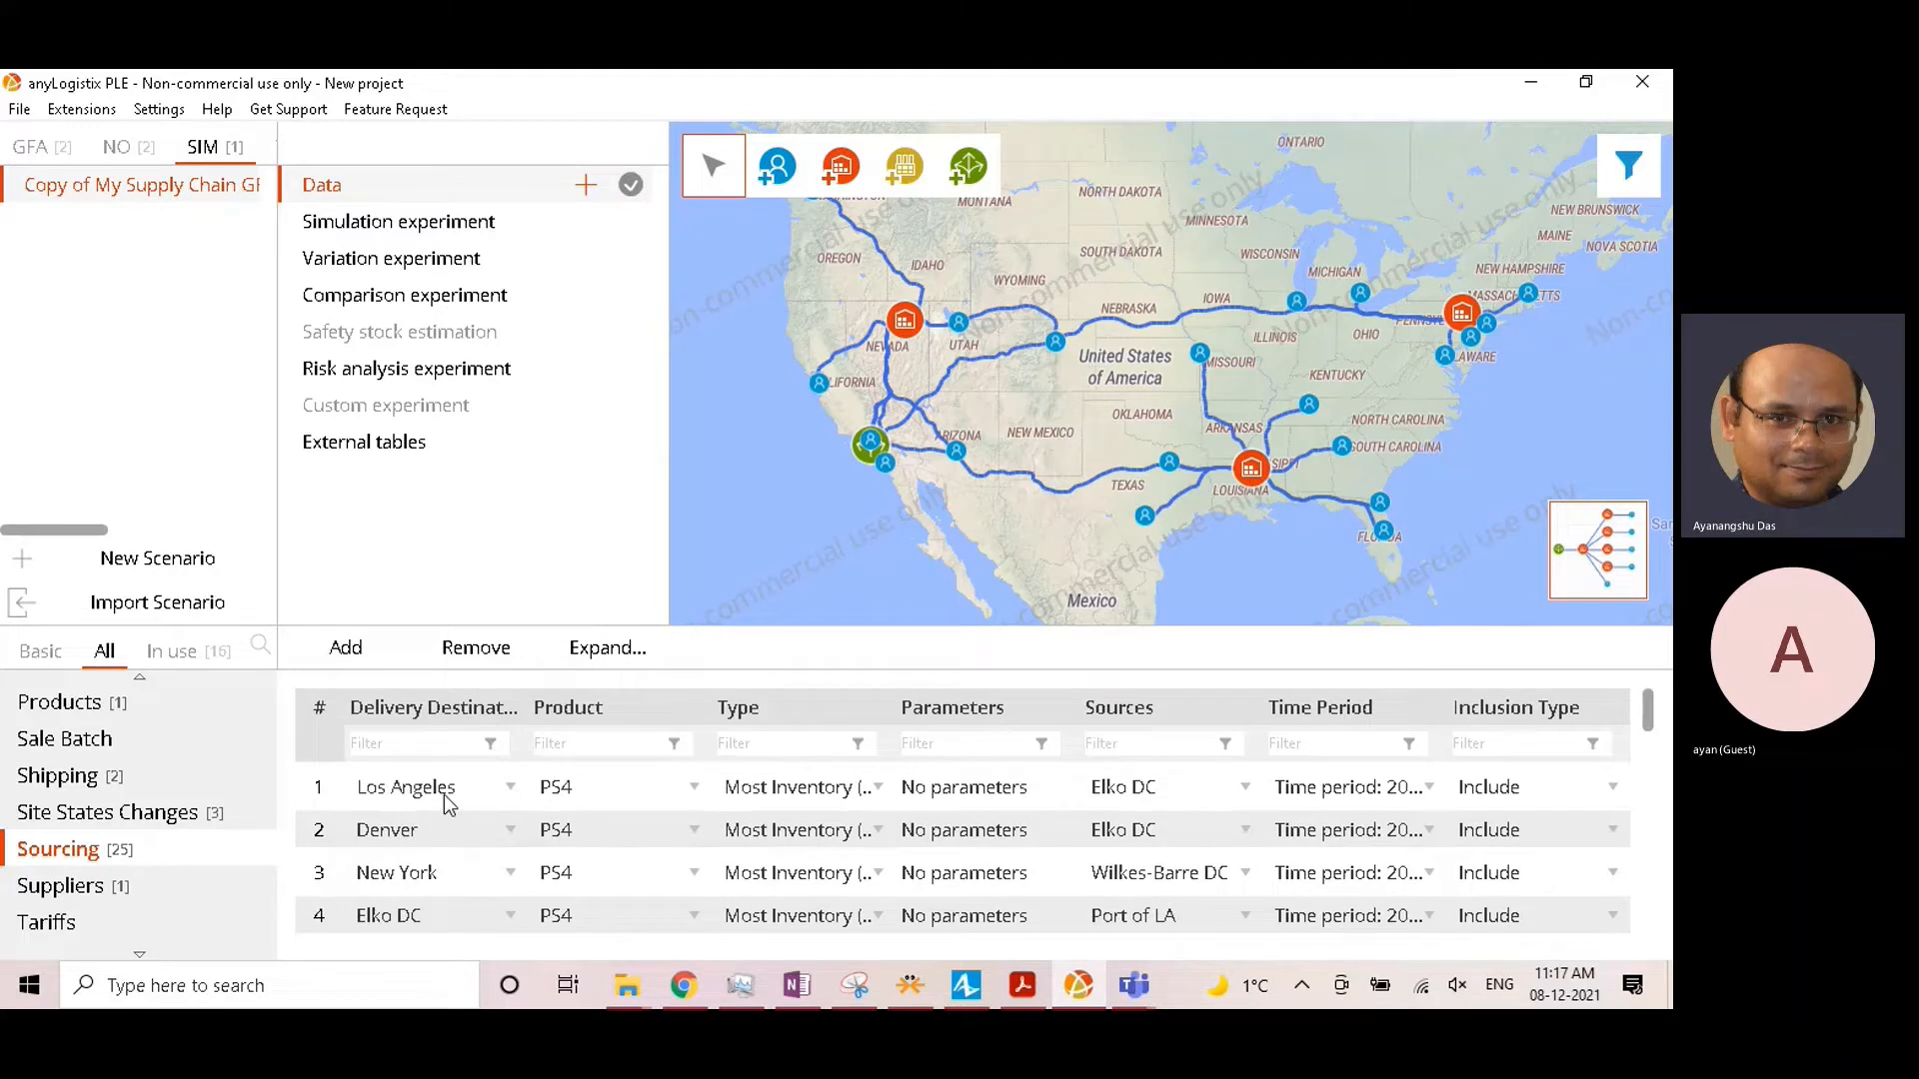
{"action": "scroll", "coordinate": [650, 869], "scroll_direction": "down", "scroll_amount": 7}
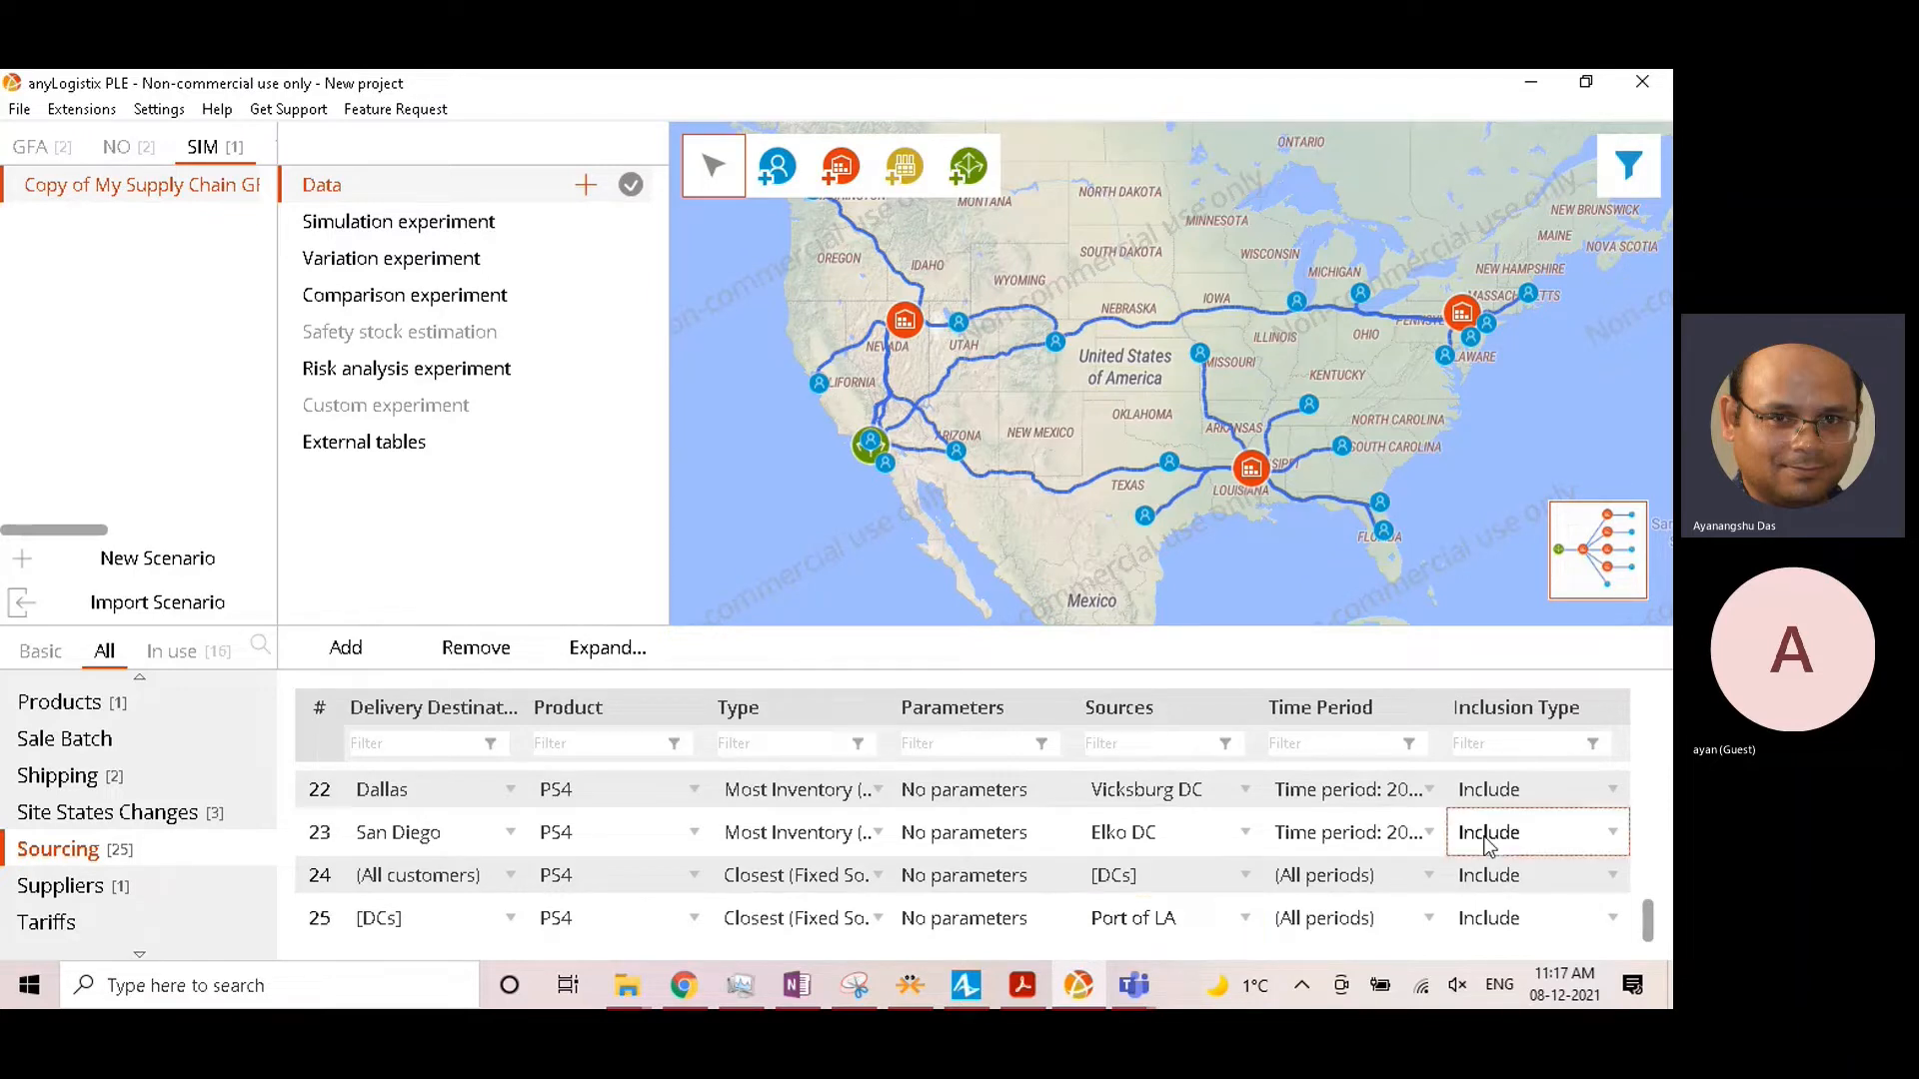
{"action": "scroll", "coordinate": [1486, 850], "scroll_direction": "up", "scroll_amount": 7}
{"action": "left_click", "coordinate": [1535, 772], "text": "shift"}
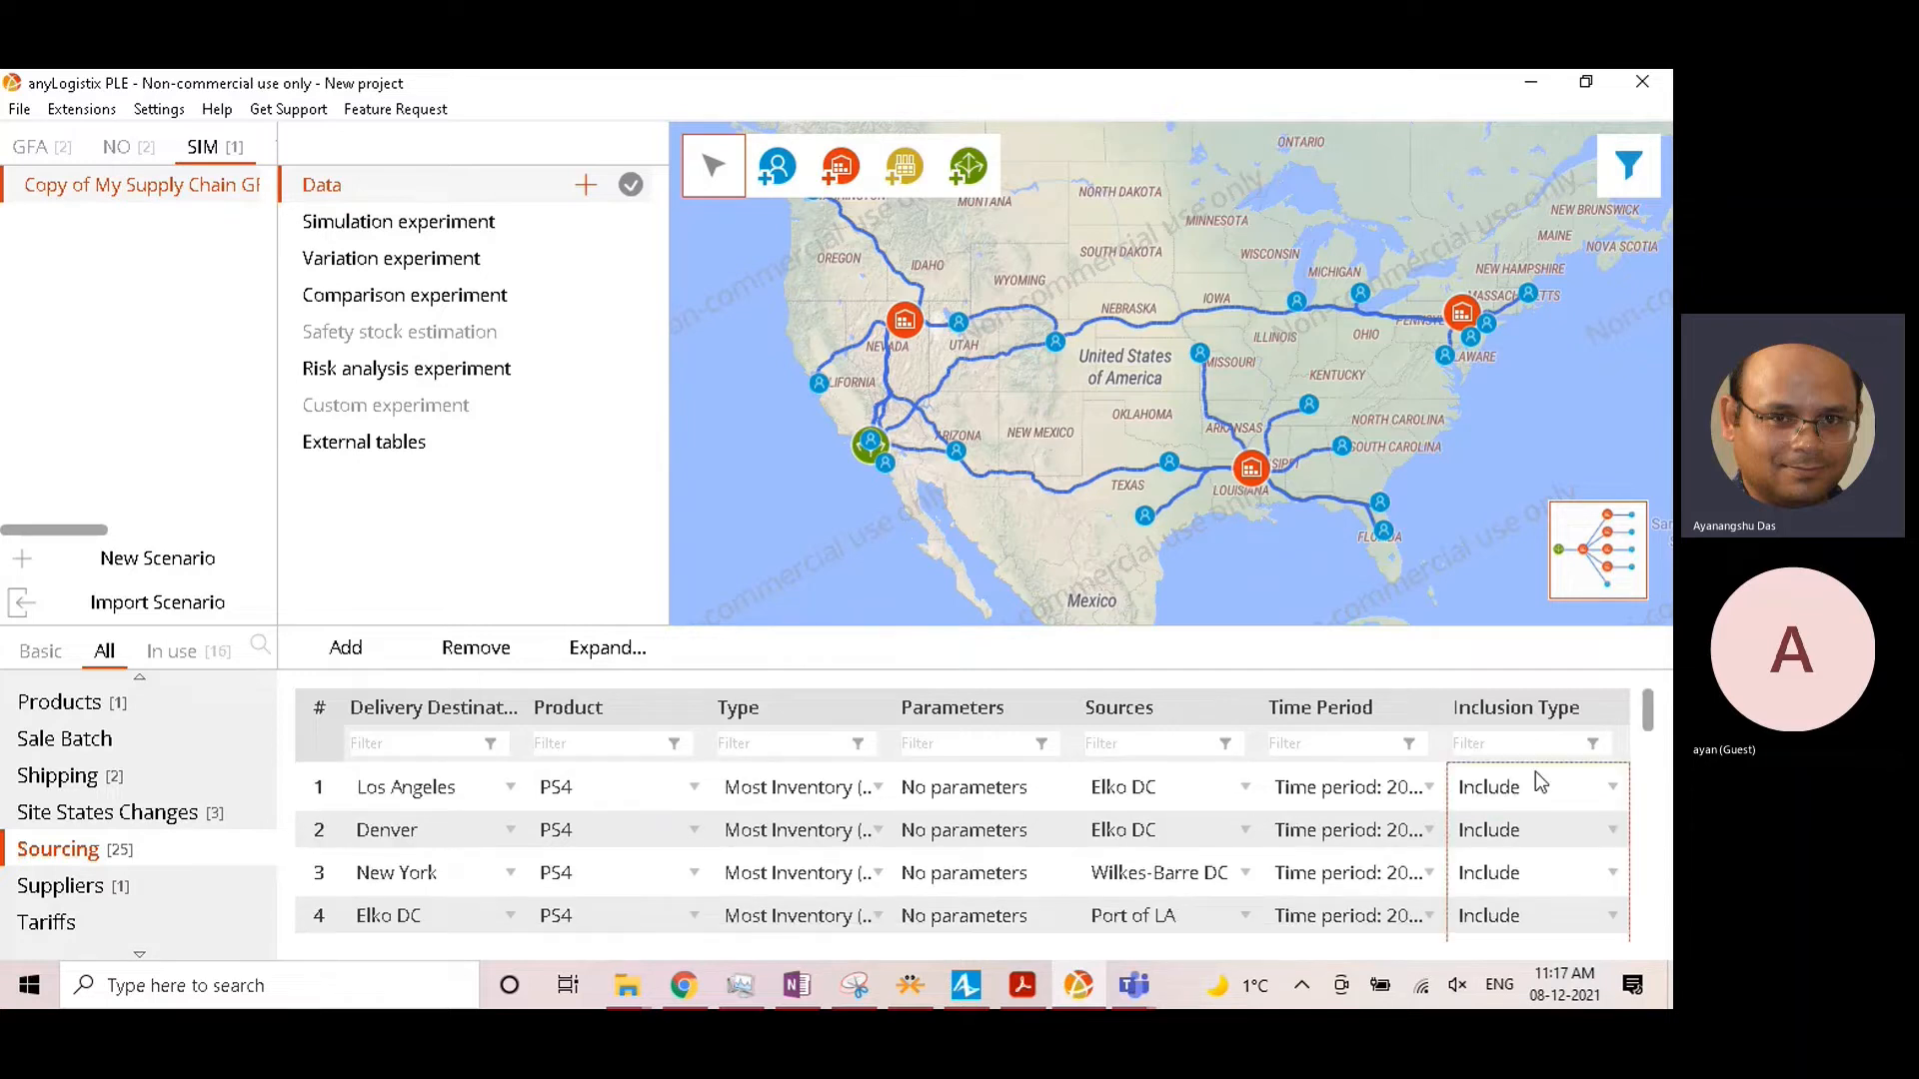
{"action": "right_click", "coordinate": [1540, 818]}
{"action": "left_click", "coordinate": [865, 487]}
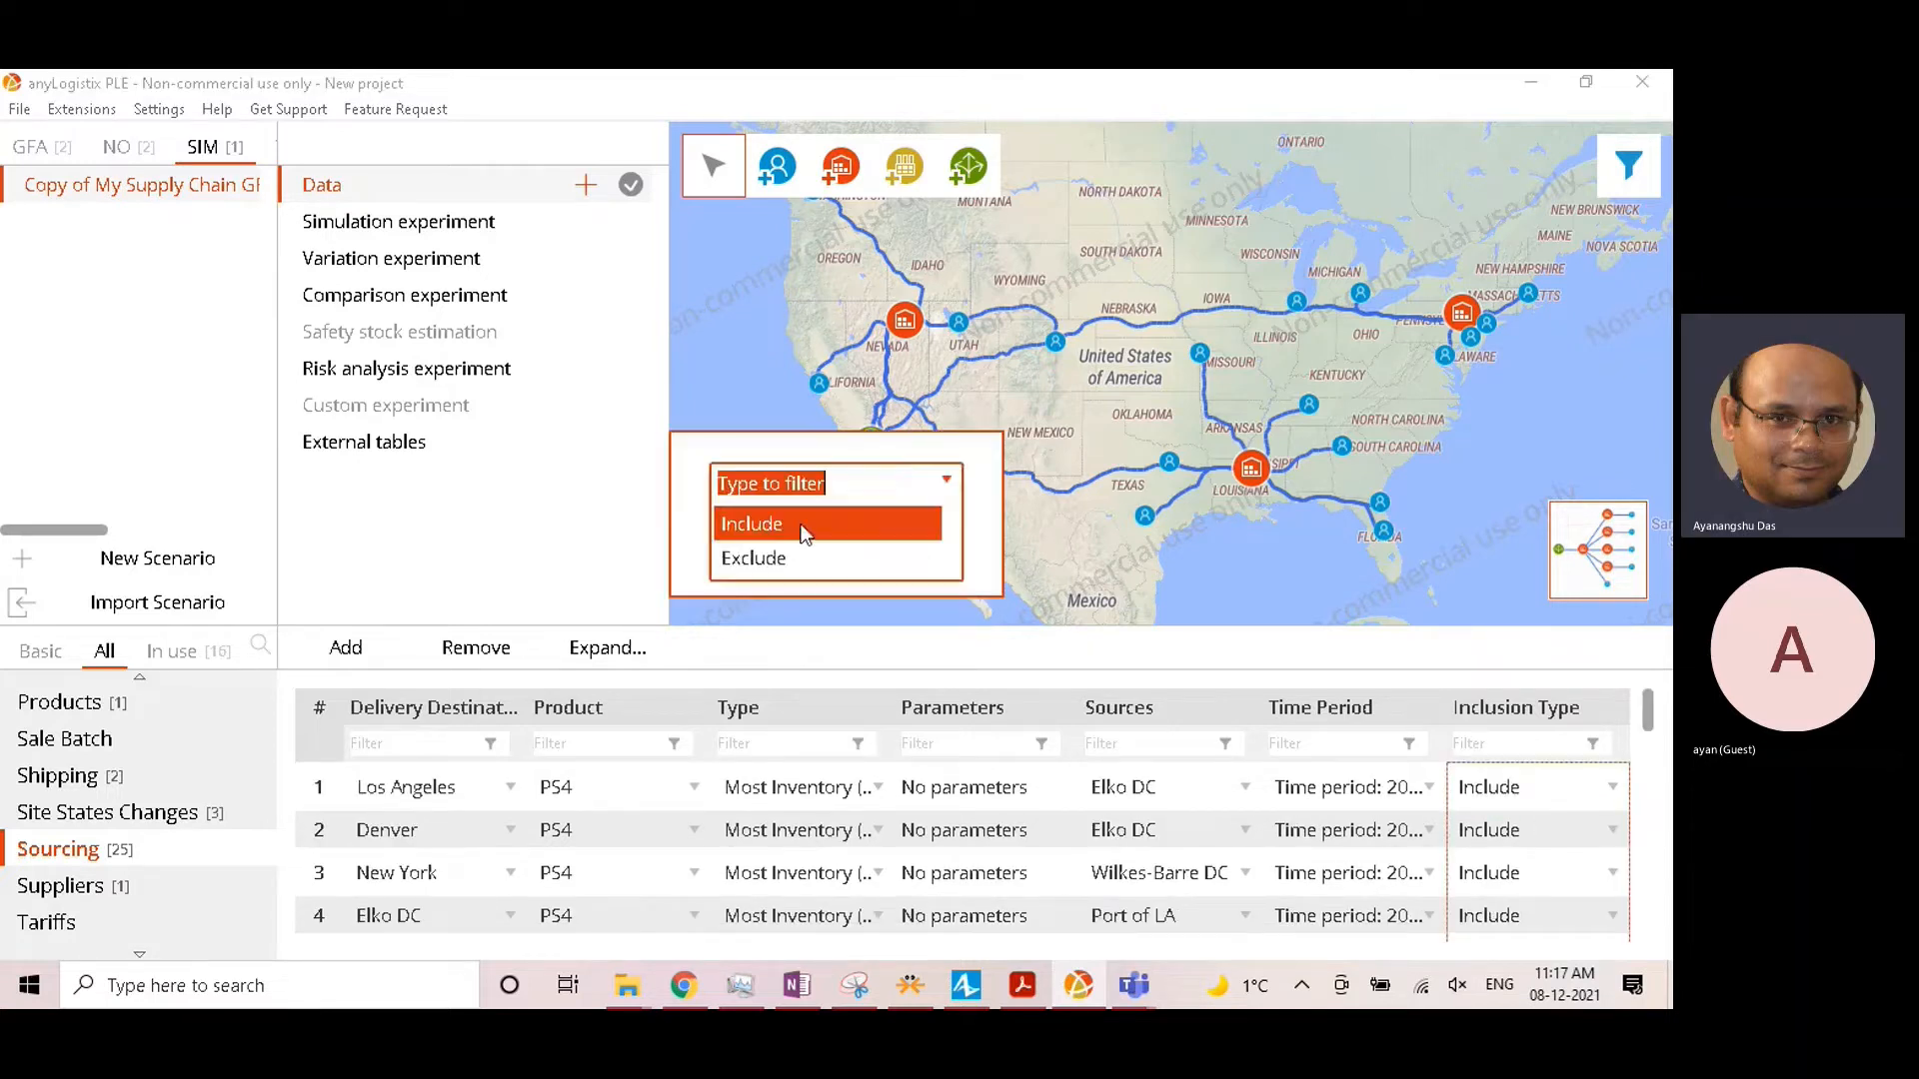
{"action": "left_click", "coordinate": [781, 560]}
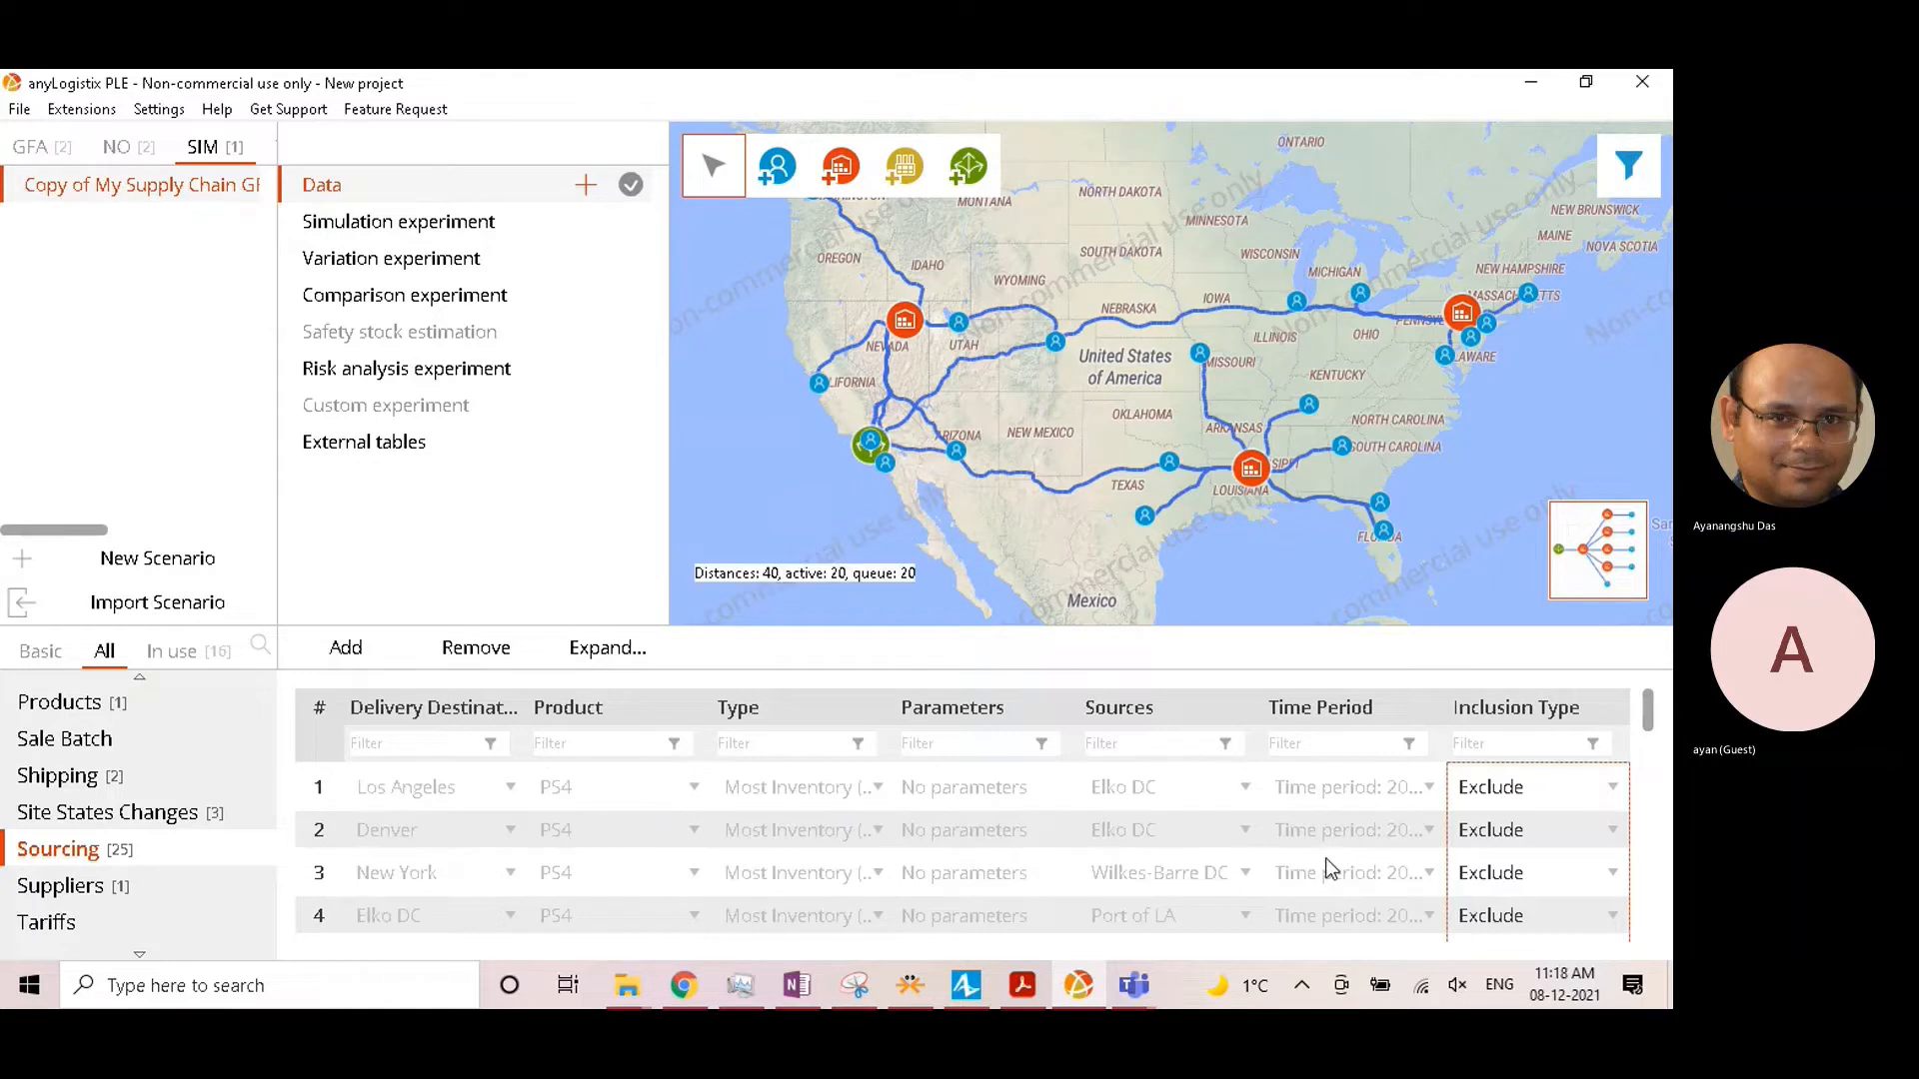
{"action": "scroll", "coordinate": [1327, 859], "scroll_direction": "down", "scroll_amount": 8}
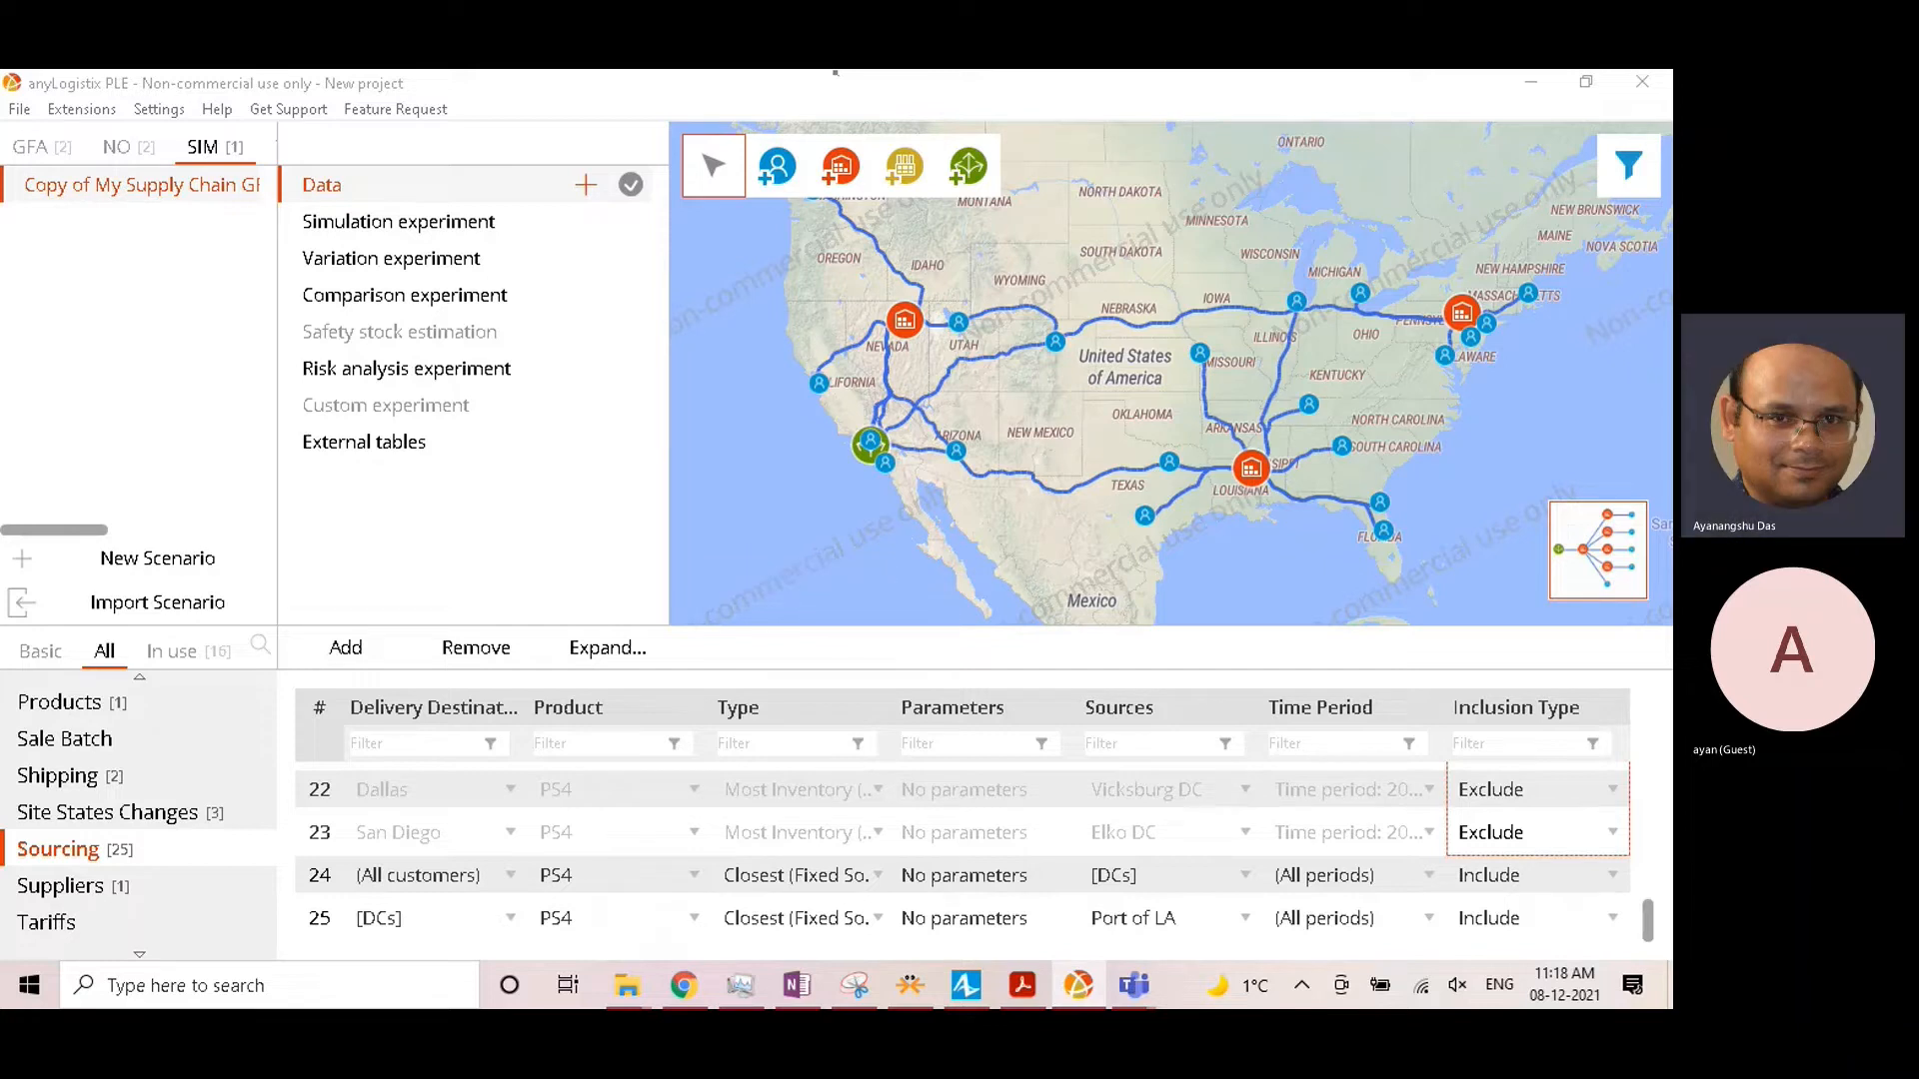
Step: Set the inclusion type of all three existing Inventory rows to Exclude in one batch edit
{"action": "left_click", "coordinate": [281, 637]}
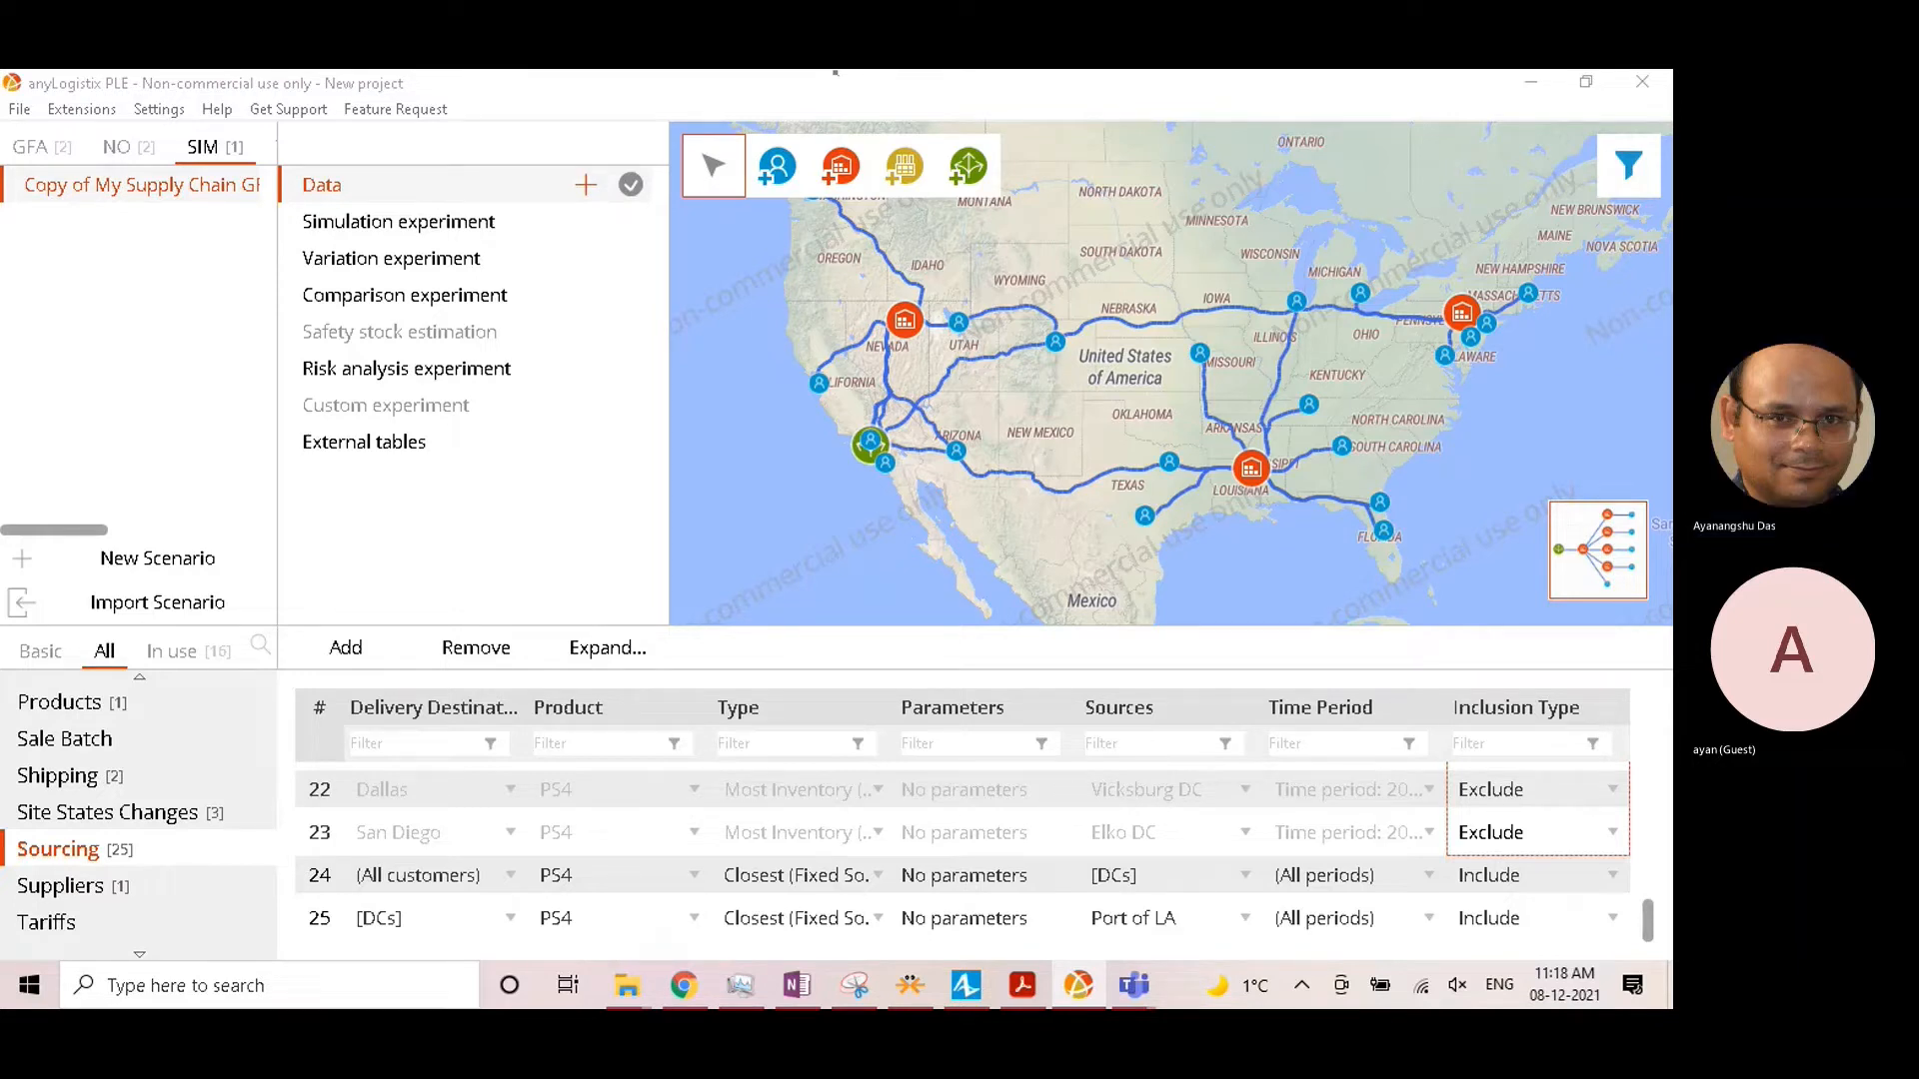
{"action": "scroll", "coordinate": [120, 790], "scroll_direction": "up", "scroll_amount": 3}
{"action": "scroll", "coordinate": [120, 800], "scroll_direction": "up", "scroll_amount": 5}
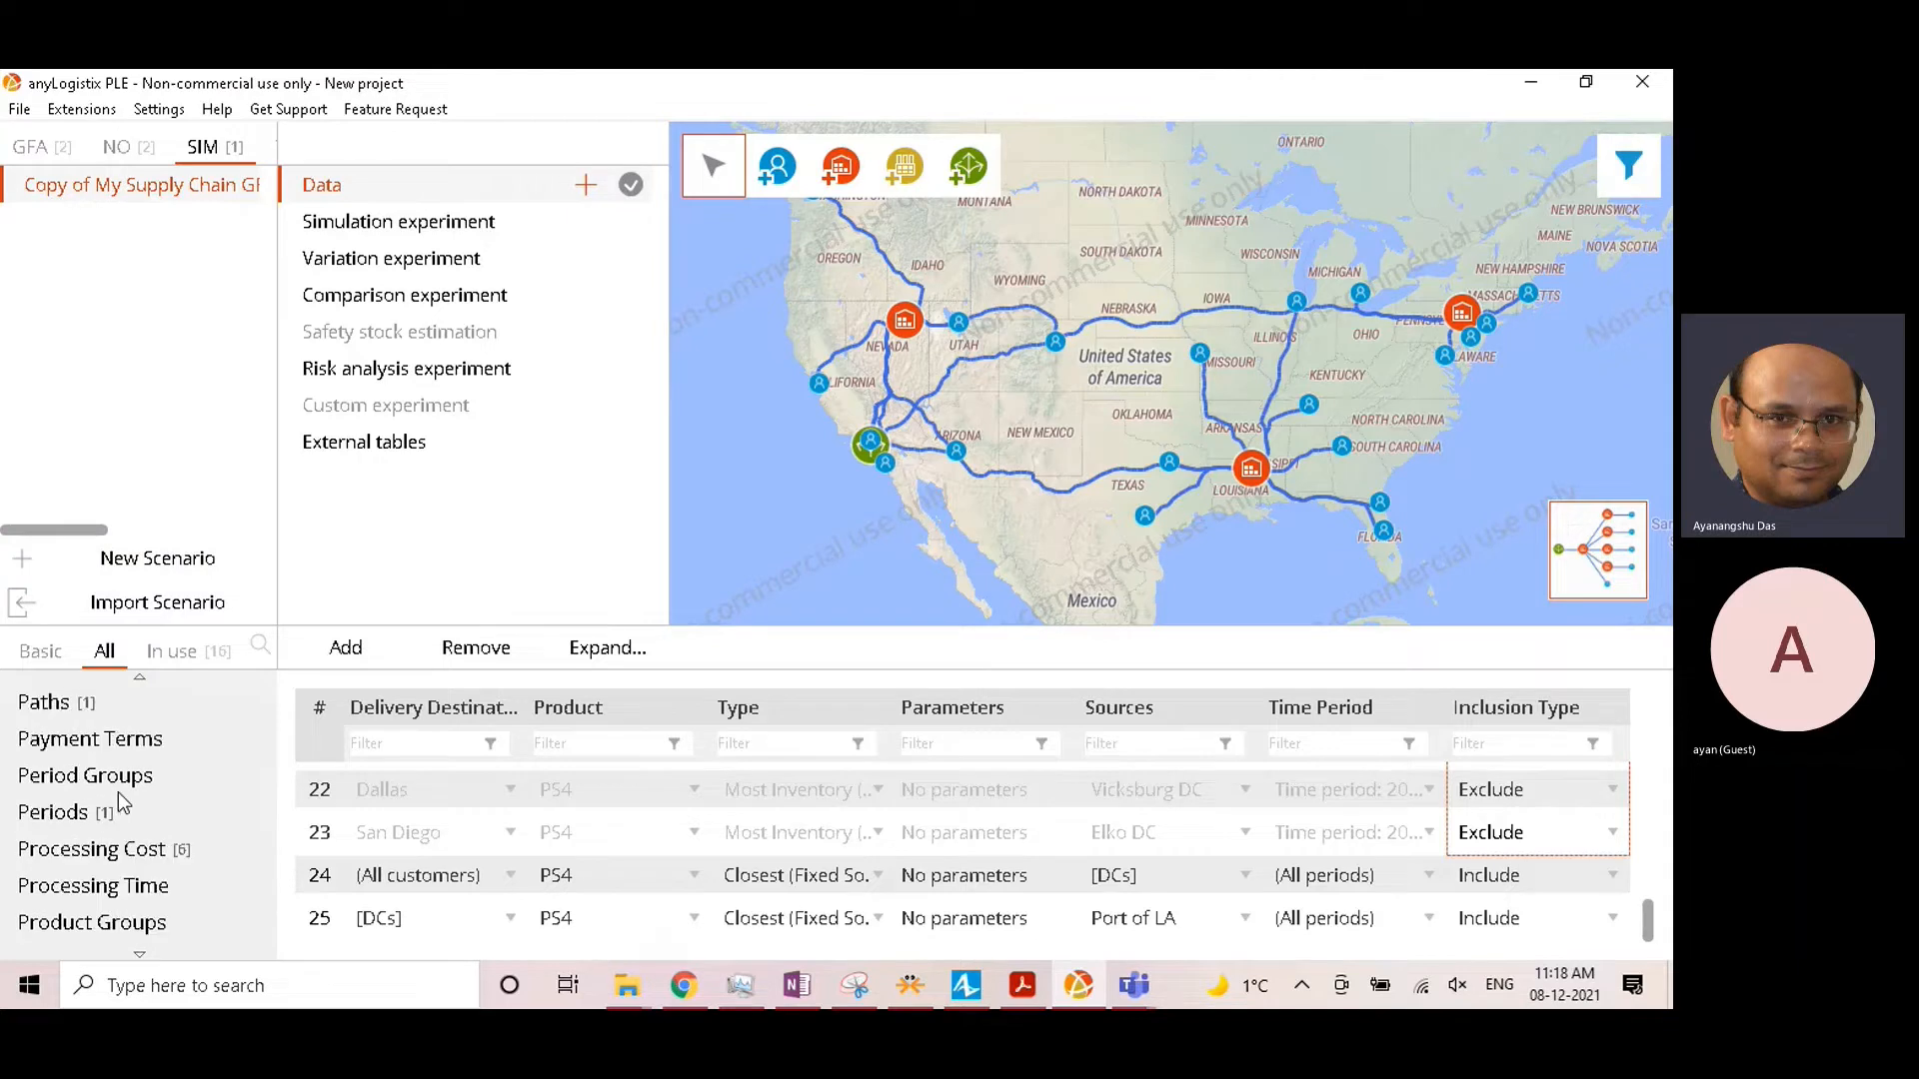
{"action": "left_click", "coordinate": [55, 884]}
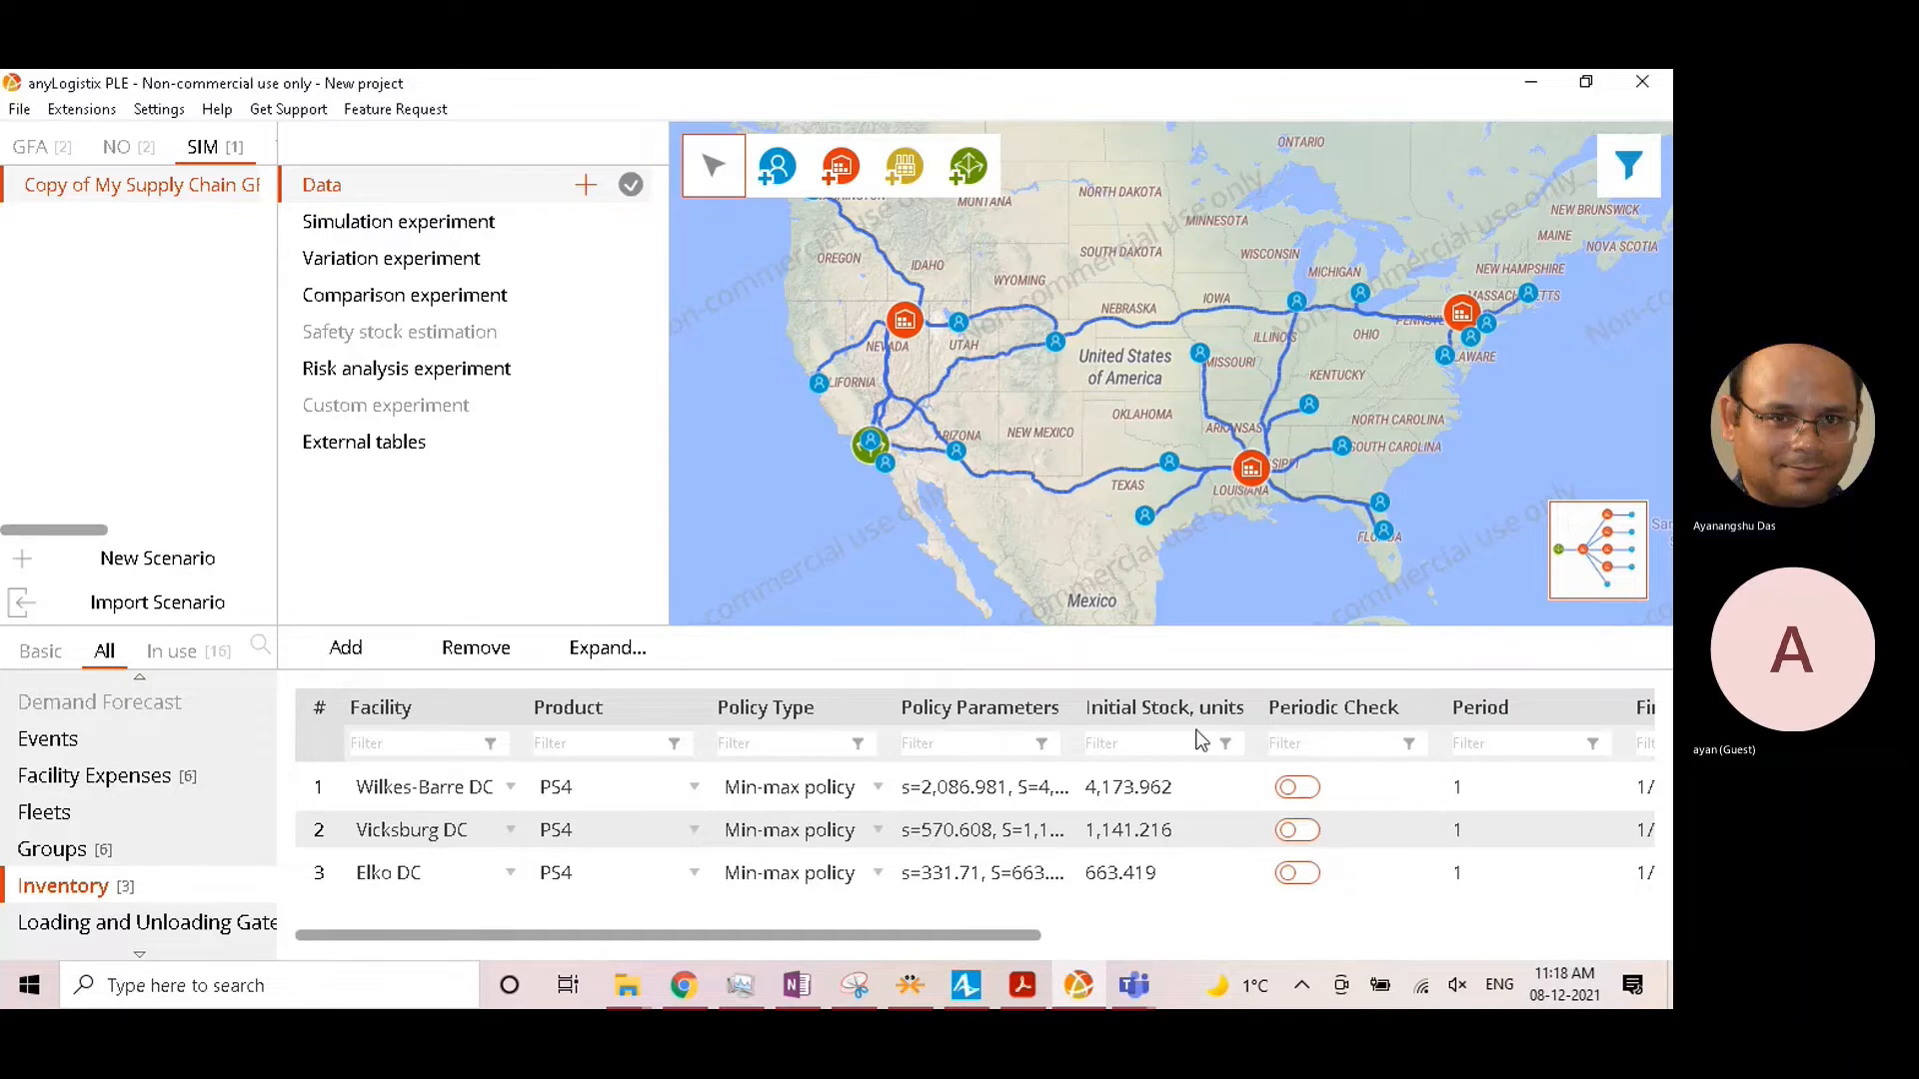
{"action": "left_click_drag", "start_coordinate": [1034, 936], "coordinate": [1640, 920]}
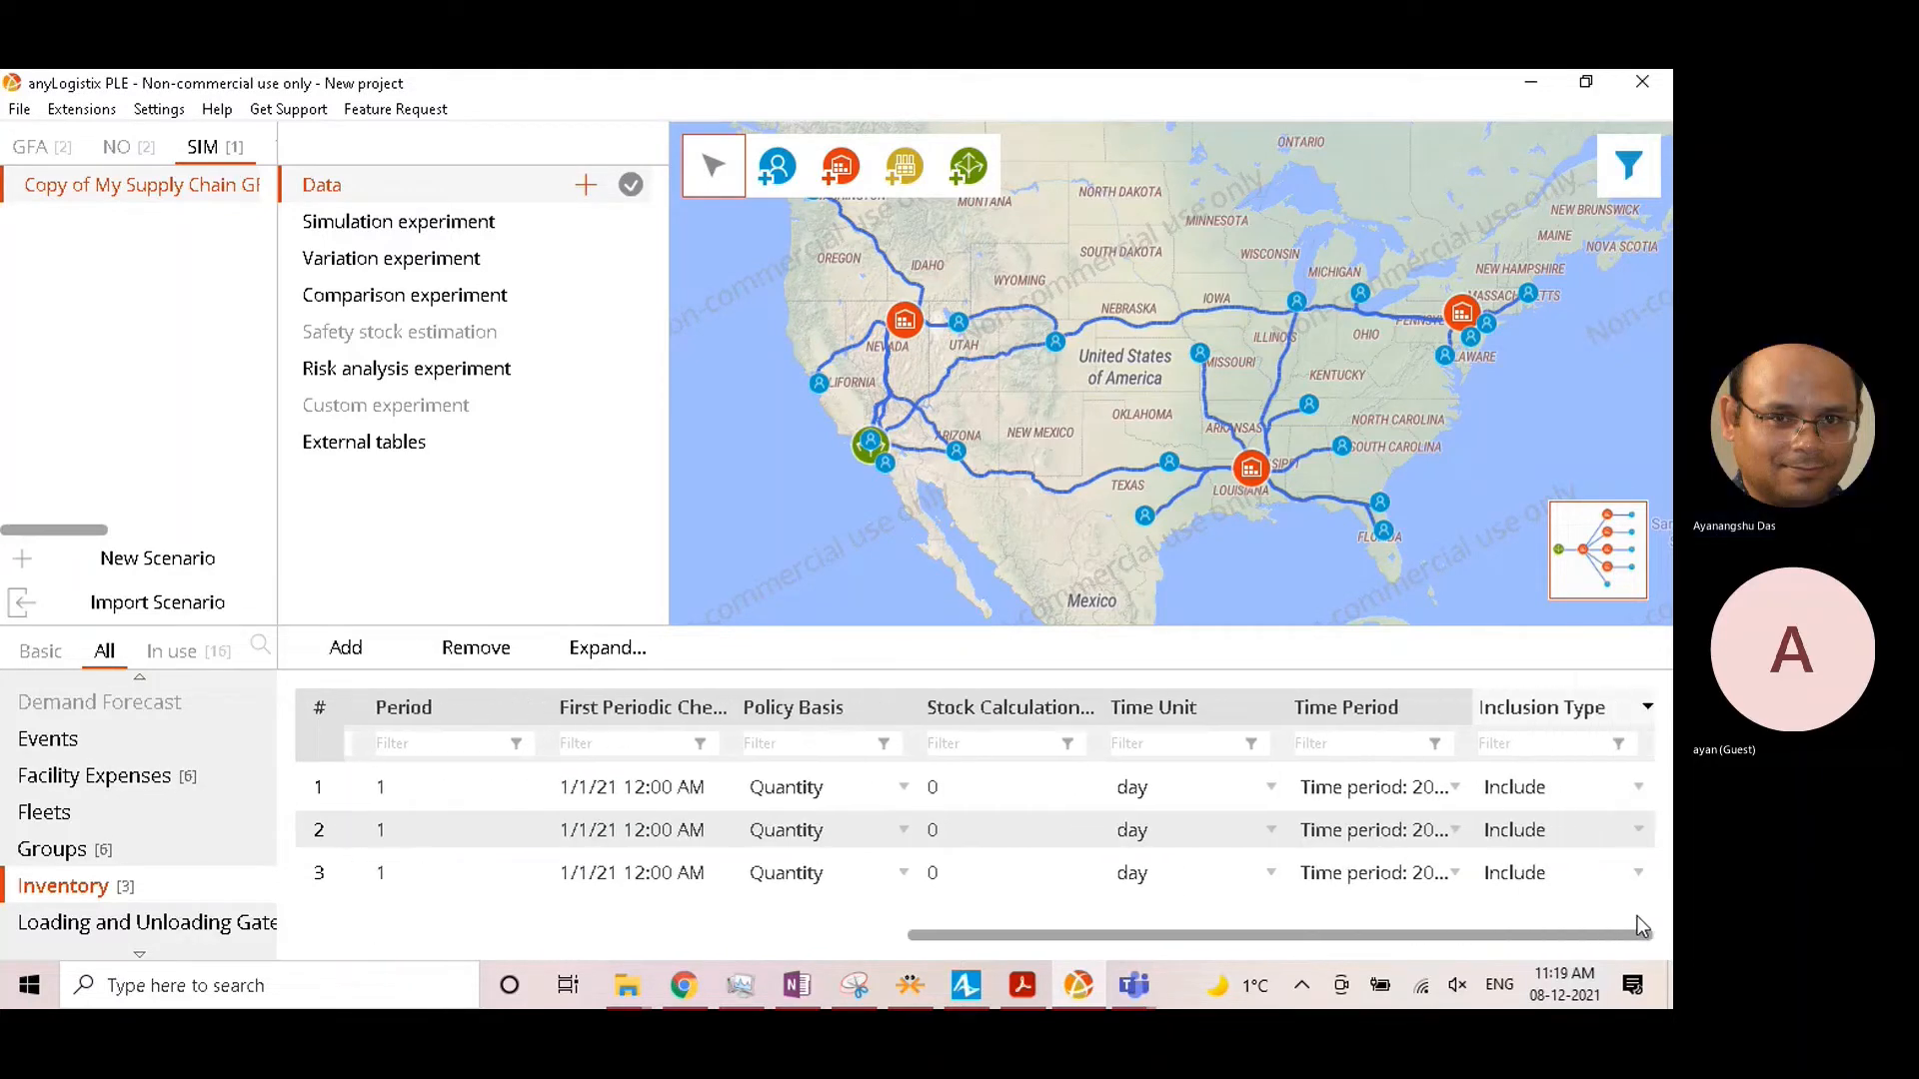
{"action": "left_click", "coordinate": [1581, 783]}
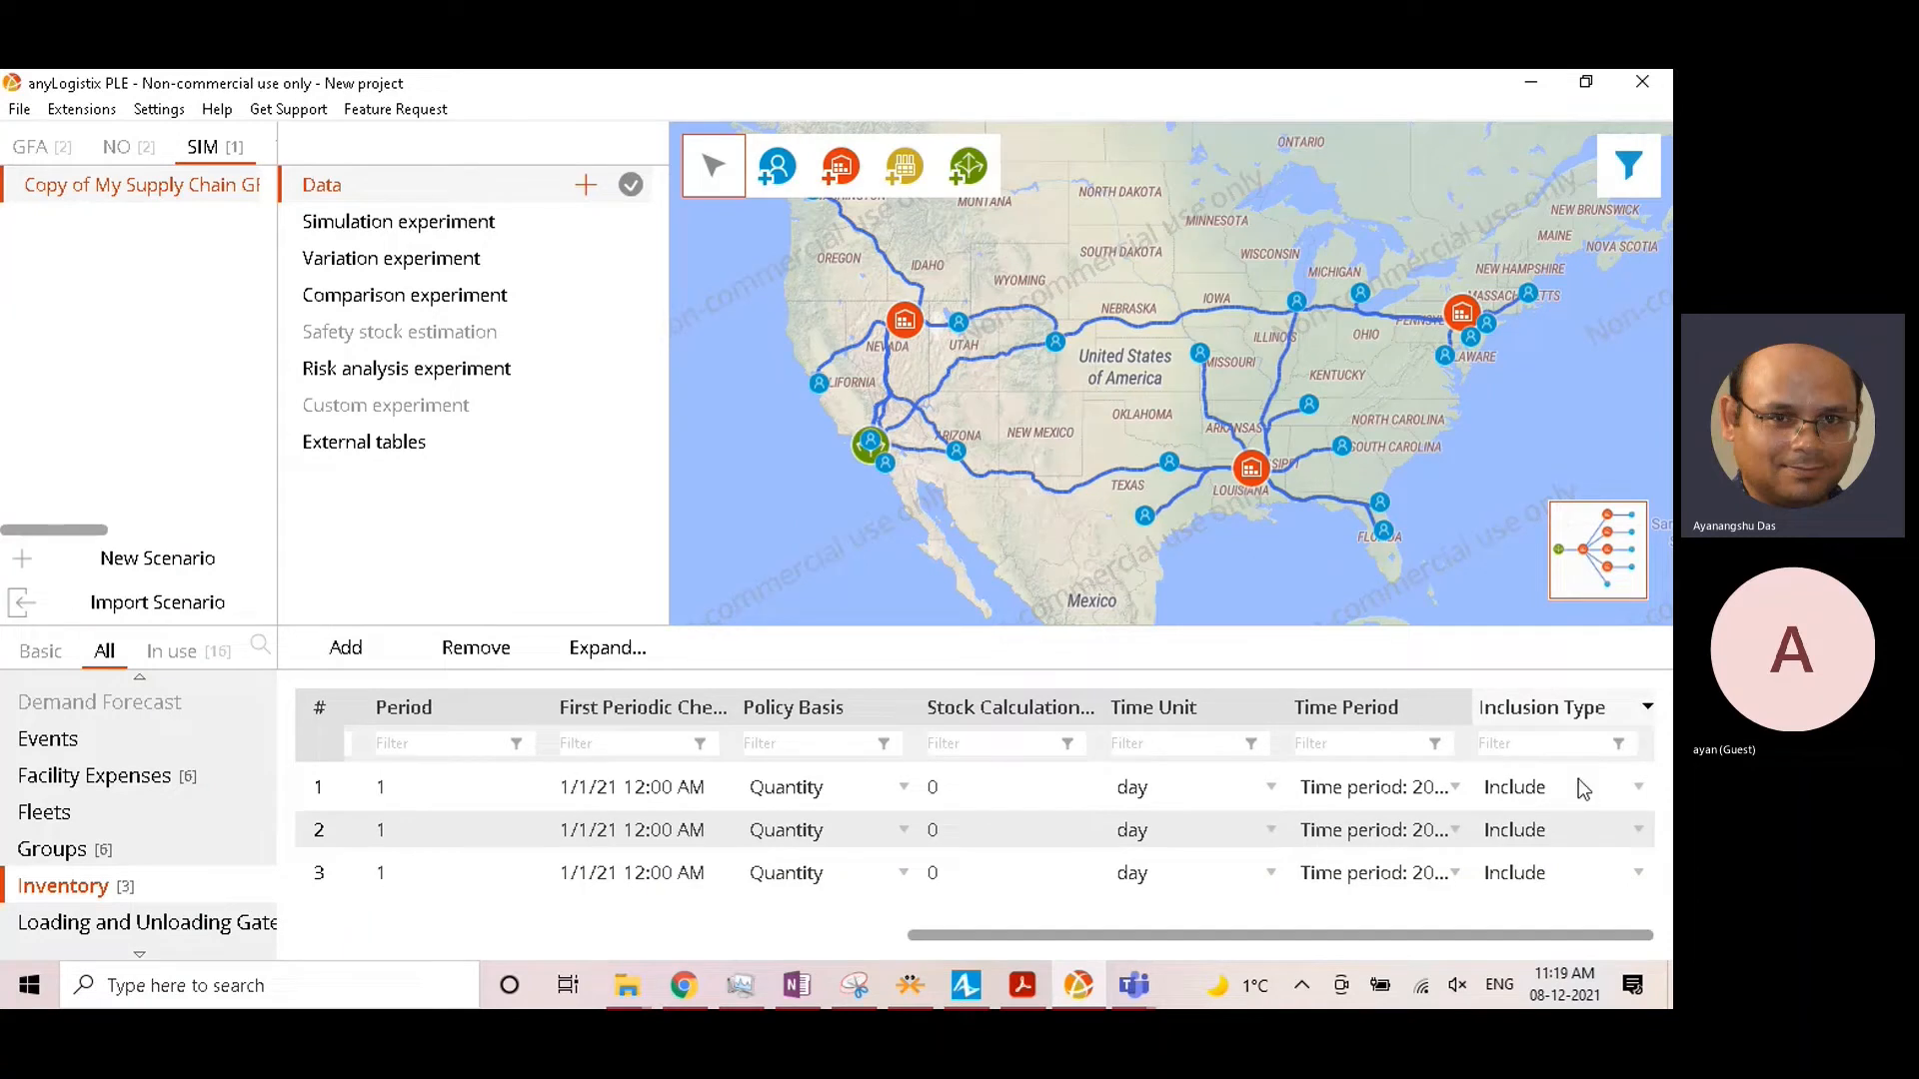
{"action": "left_click", "coordinate": [1539, 875], "text": "shift"}
{"action": "left_click", "coordinate": [879, 481]}
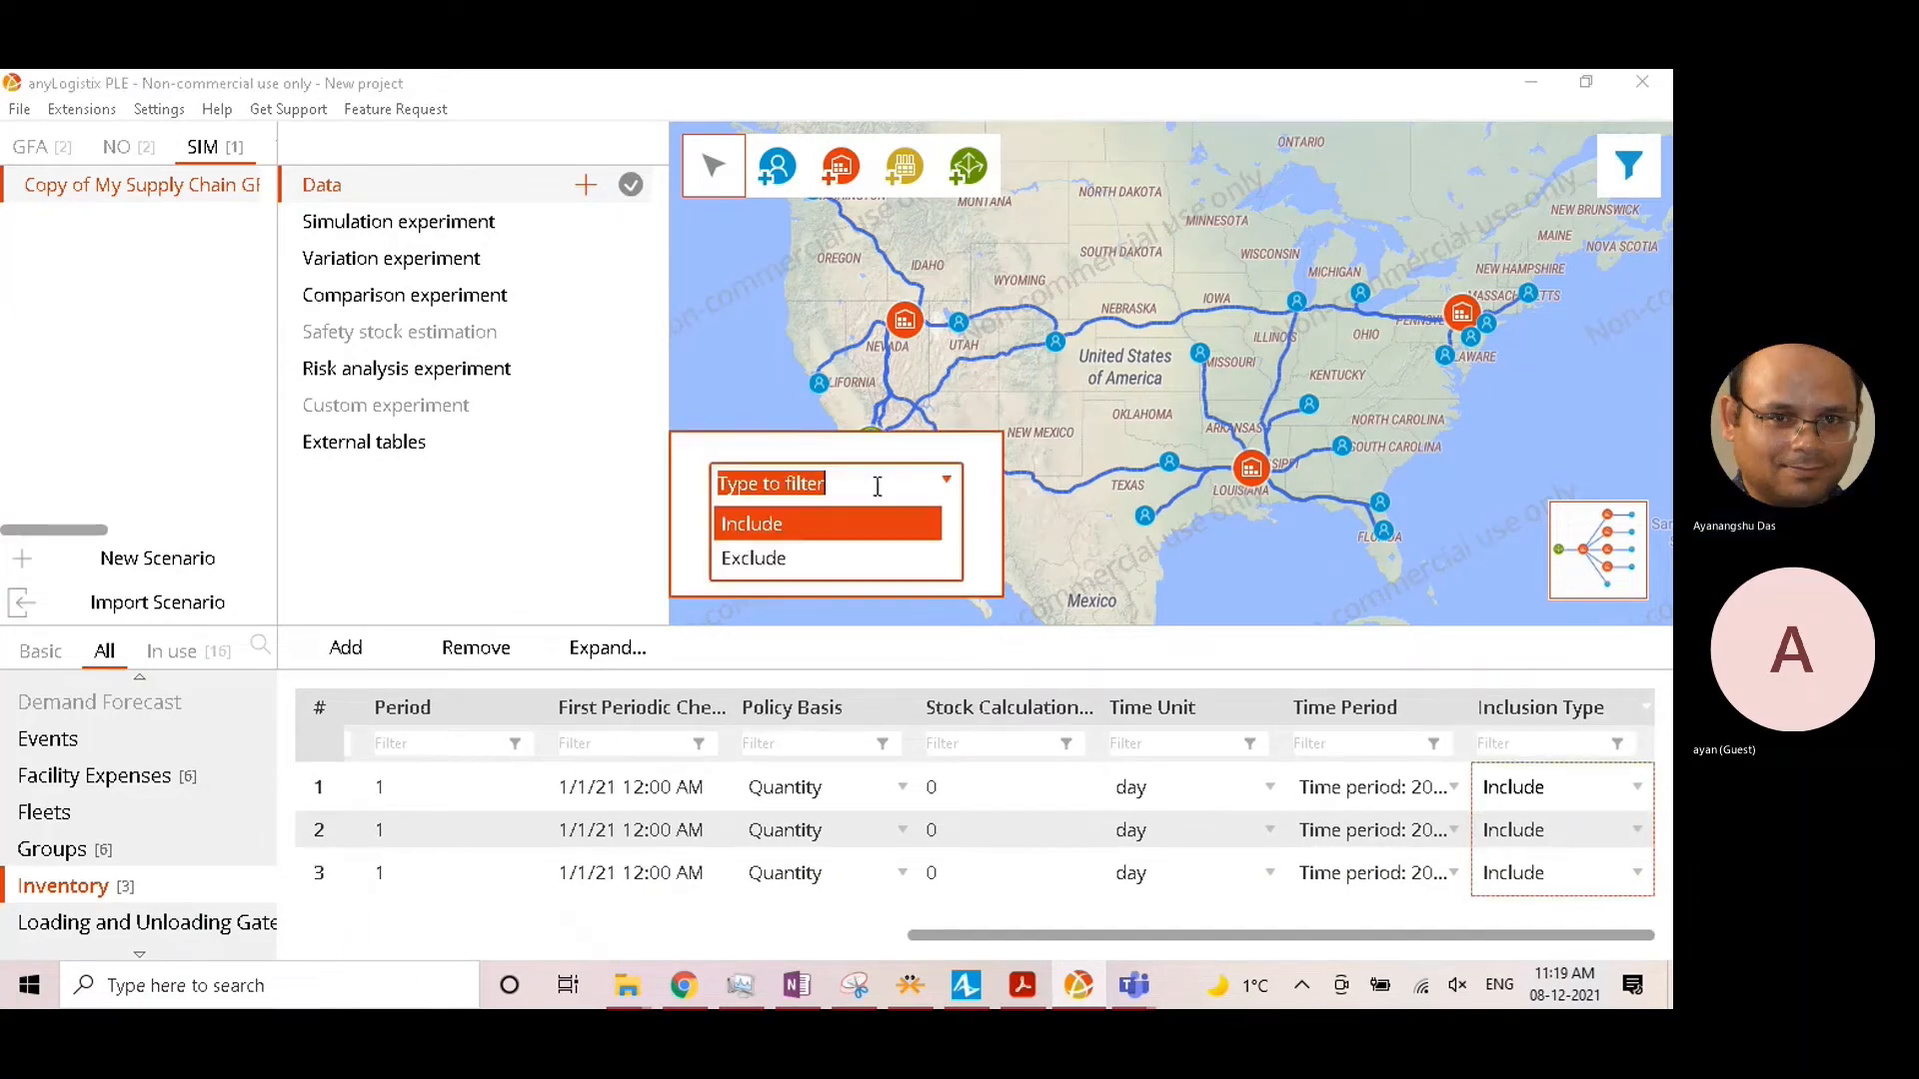
{"action": "left_click", "coordinate": [794, 553]}
{"action": "left_click", "coordinate": [793, 548]}
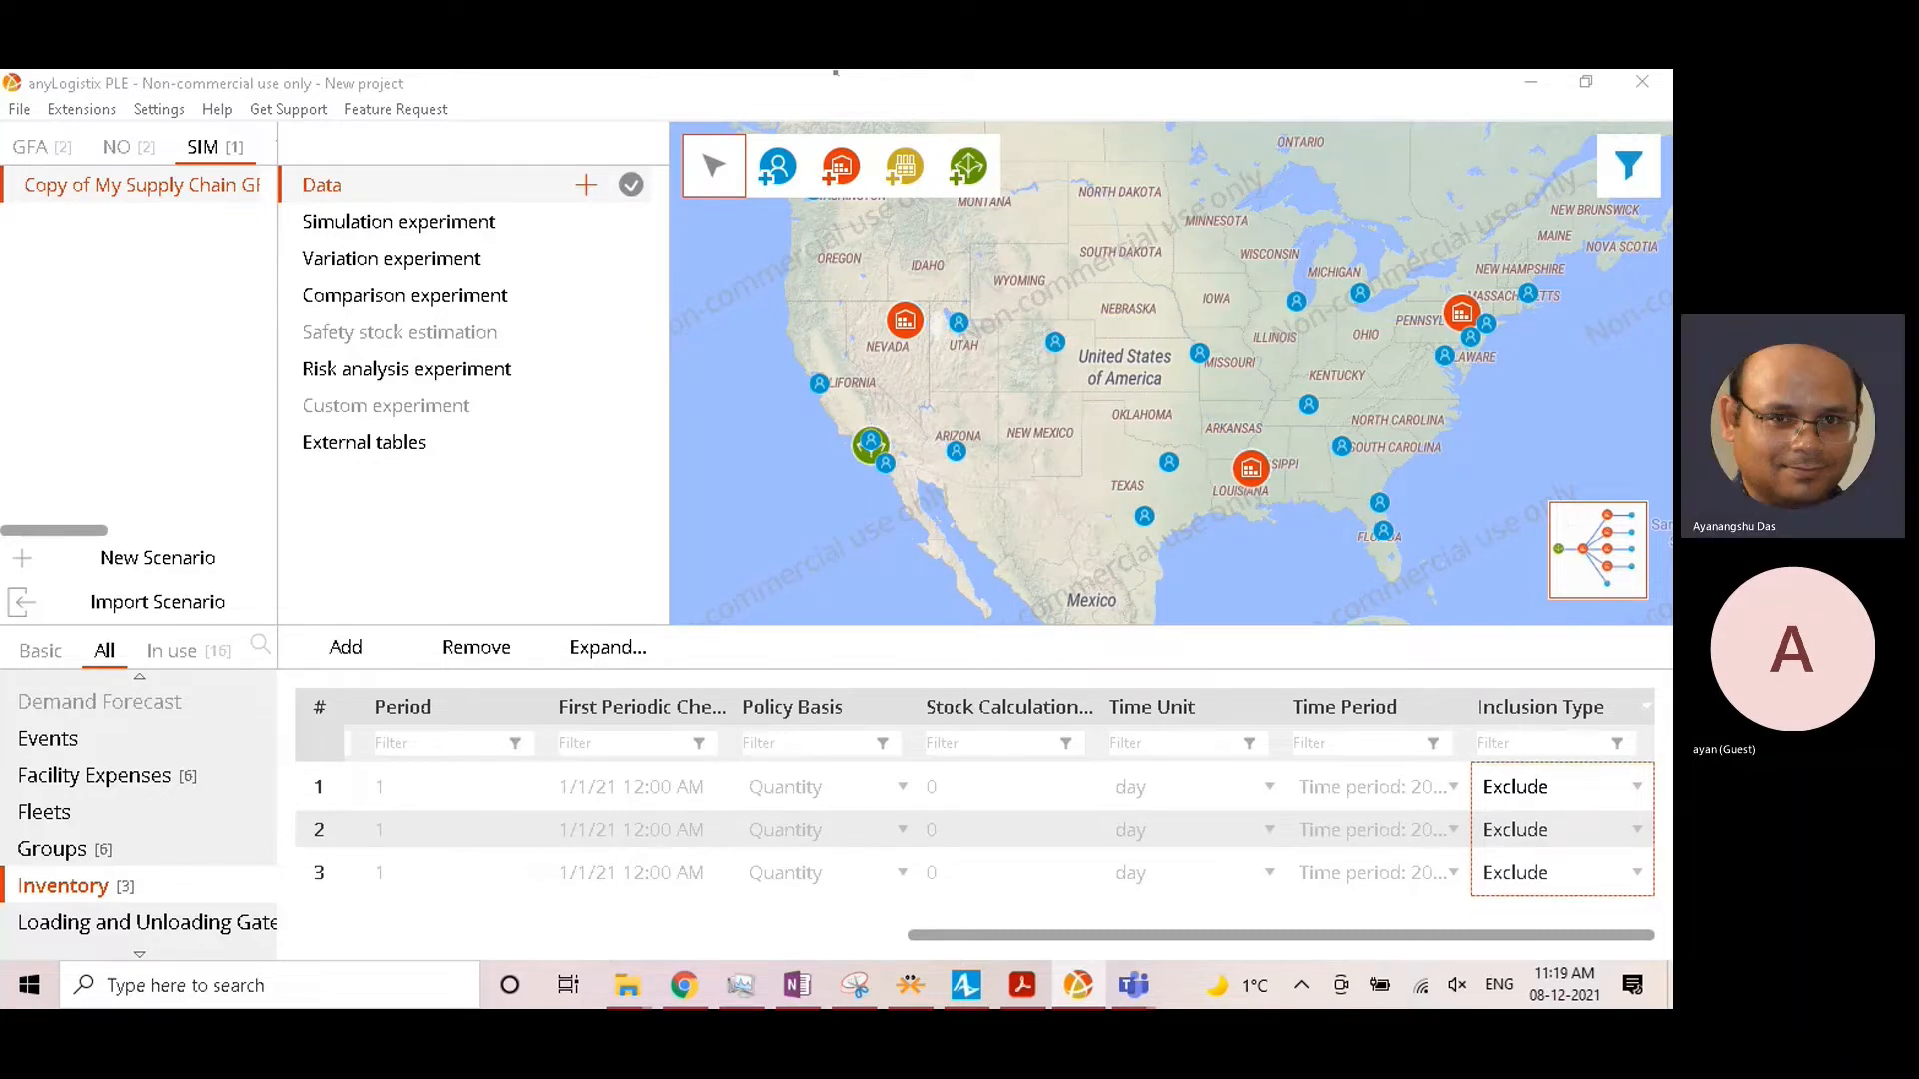
{"action": "left_click", "coordinate": [355, 458]}
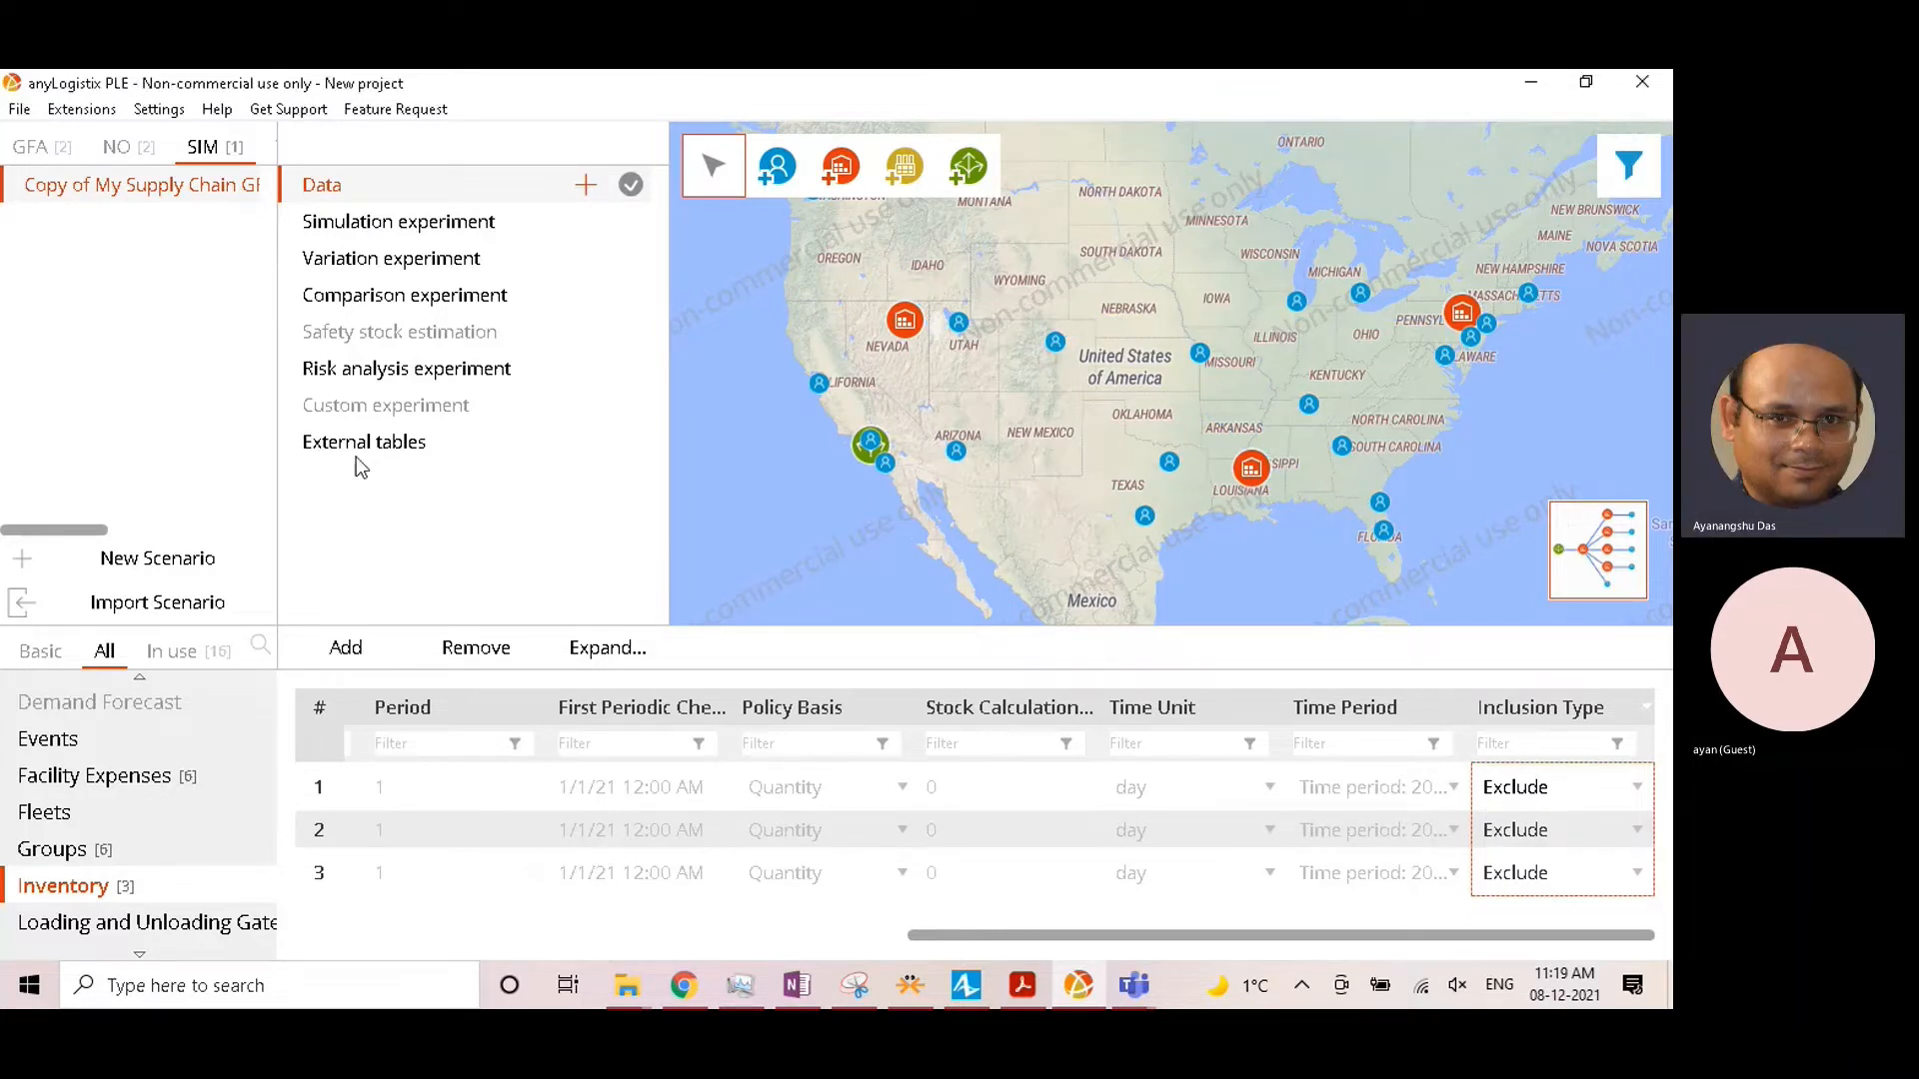
Step: Add an inventory row with the [DCs] group as facility and PS4 as product
{"action": "left_click", "coordinate": [347, 647]}
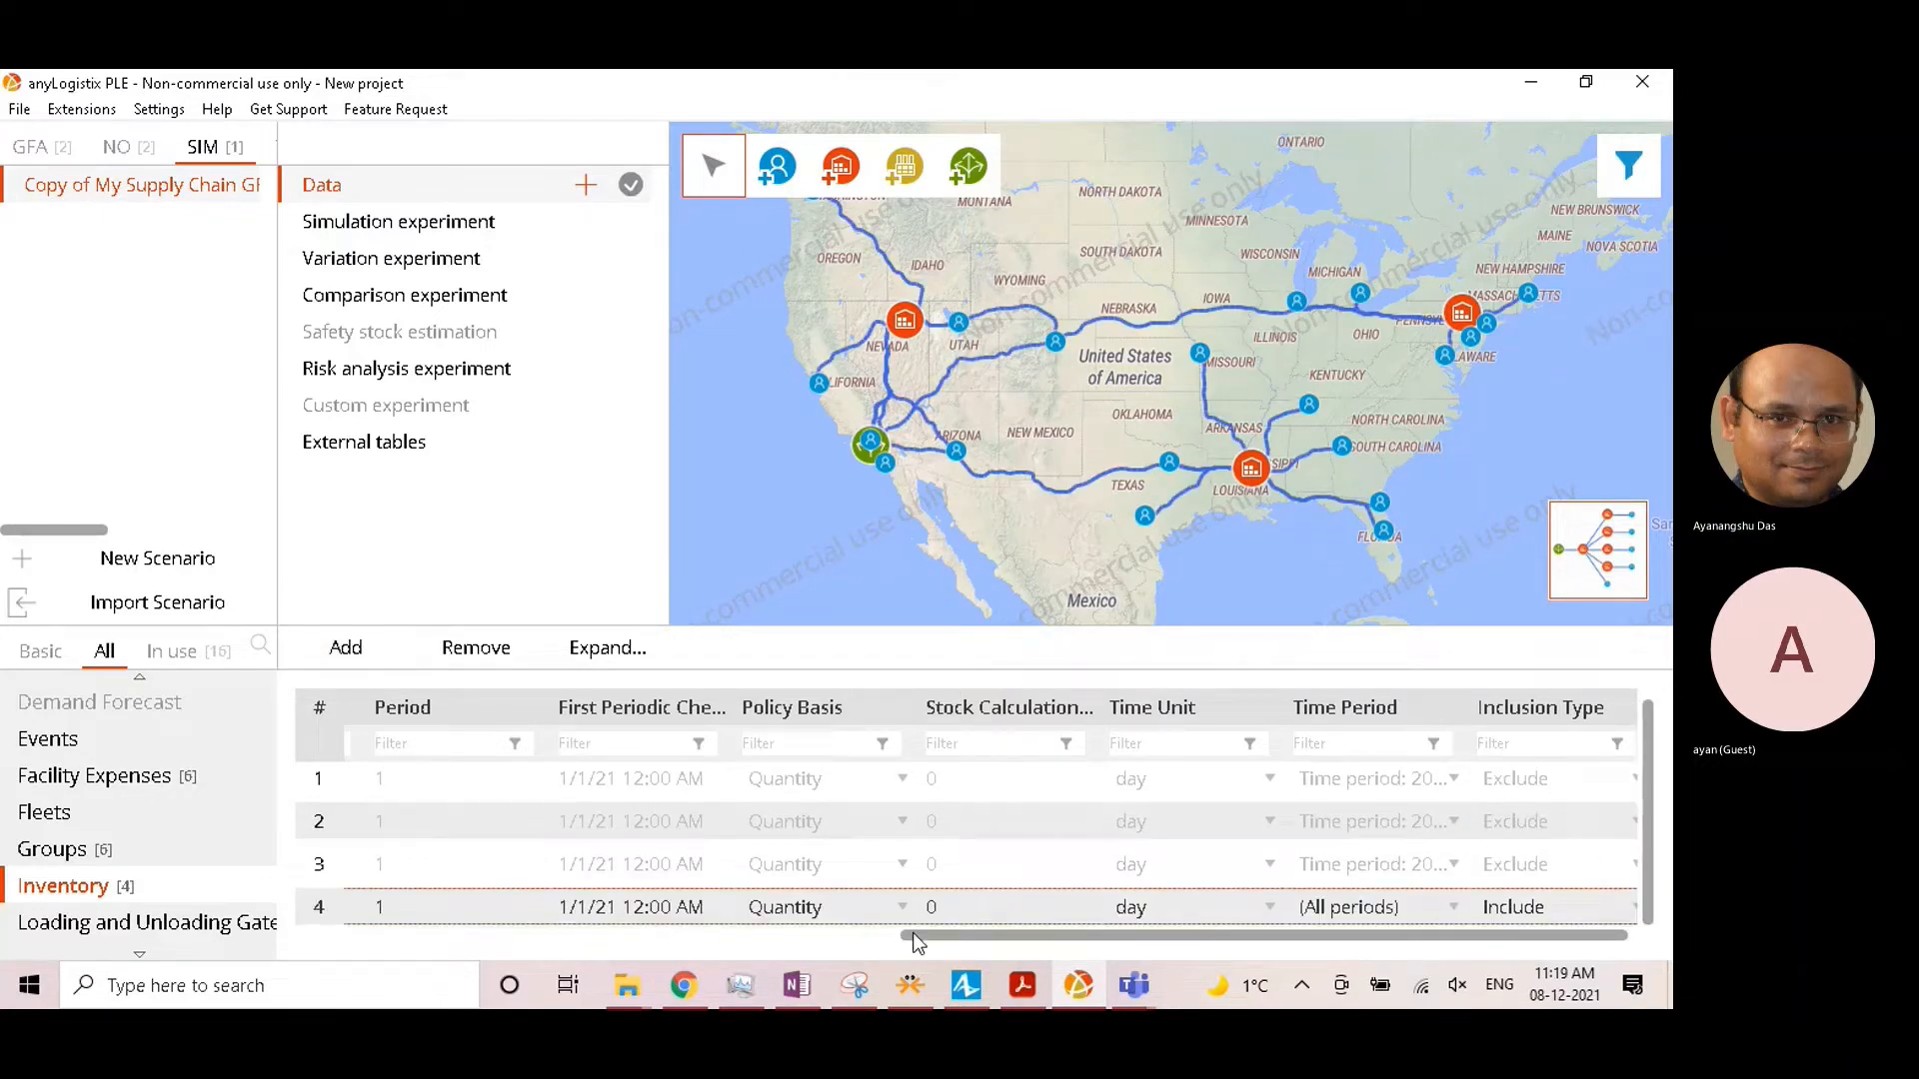
{"action": "left_click_drag", "start_coordinate": [913, 935], "coordinate": [296, 931]}
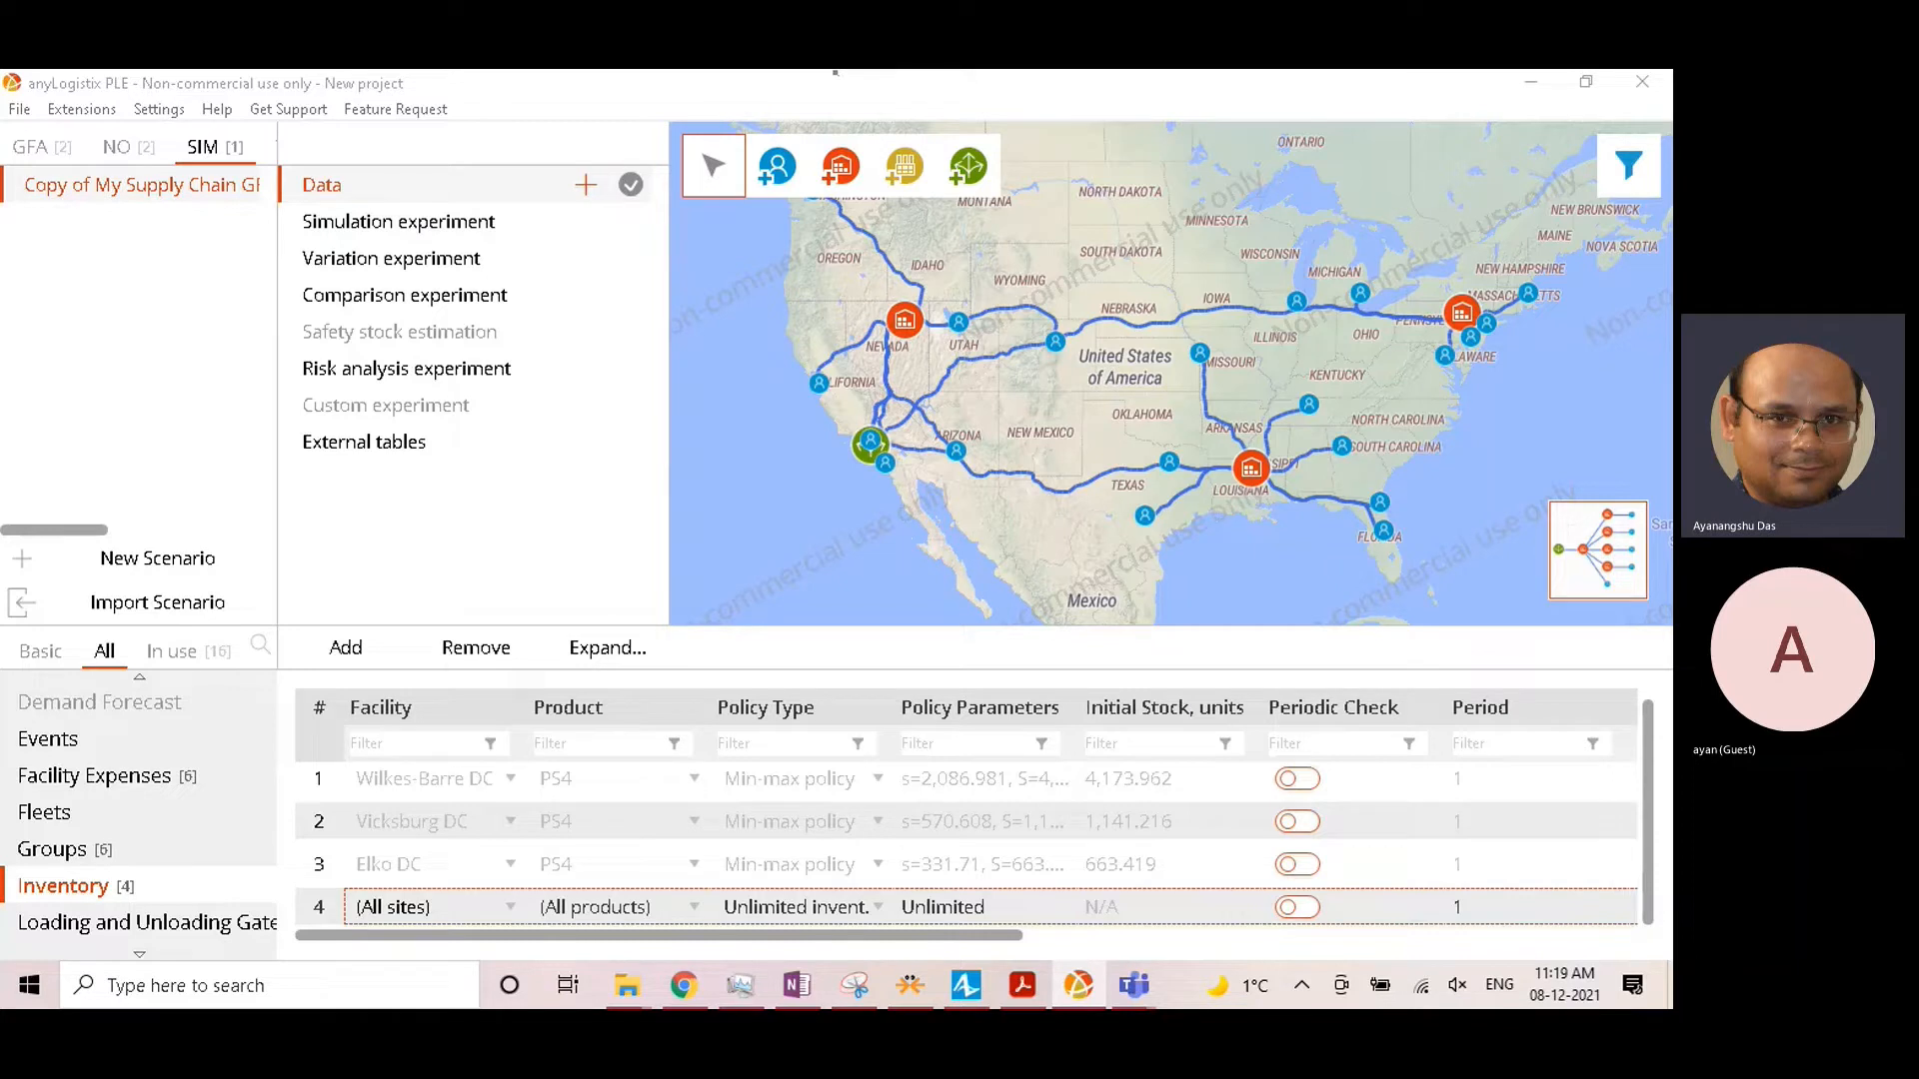
{"action": "left_click", "coordinate": [406, 907]}
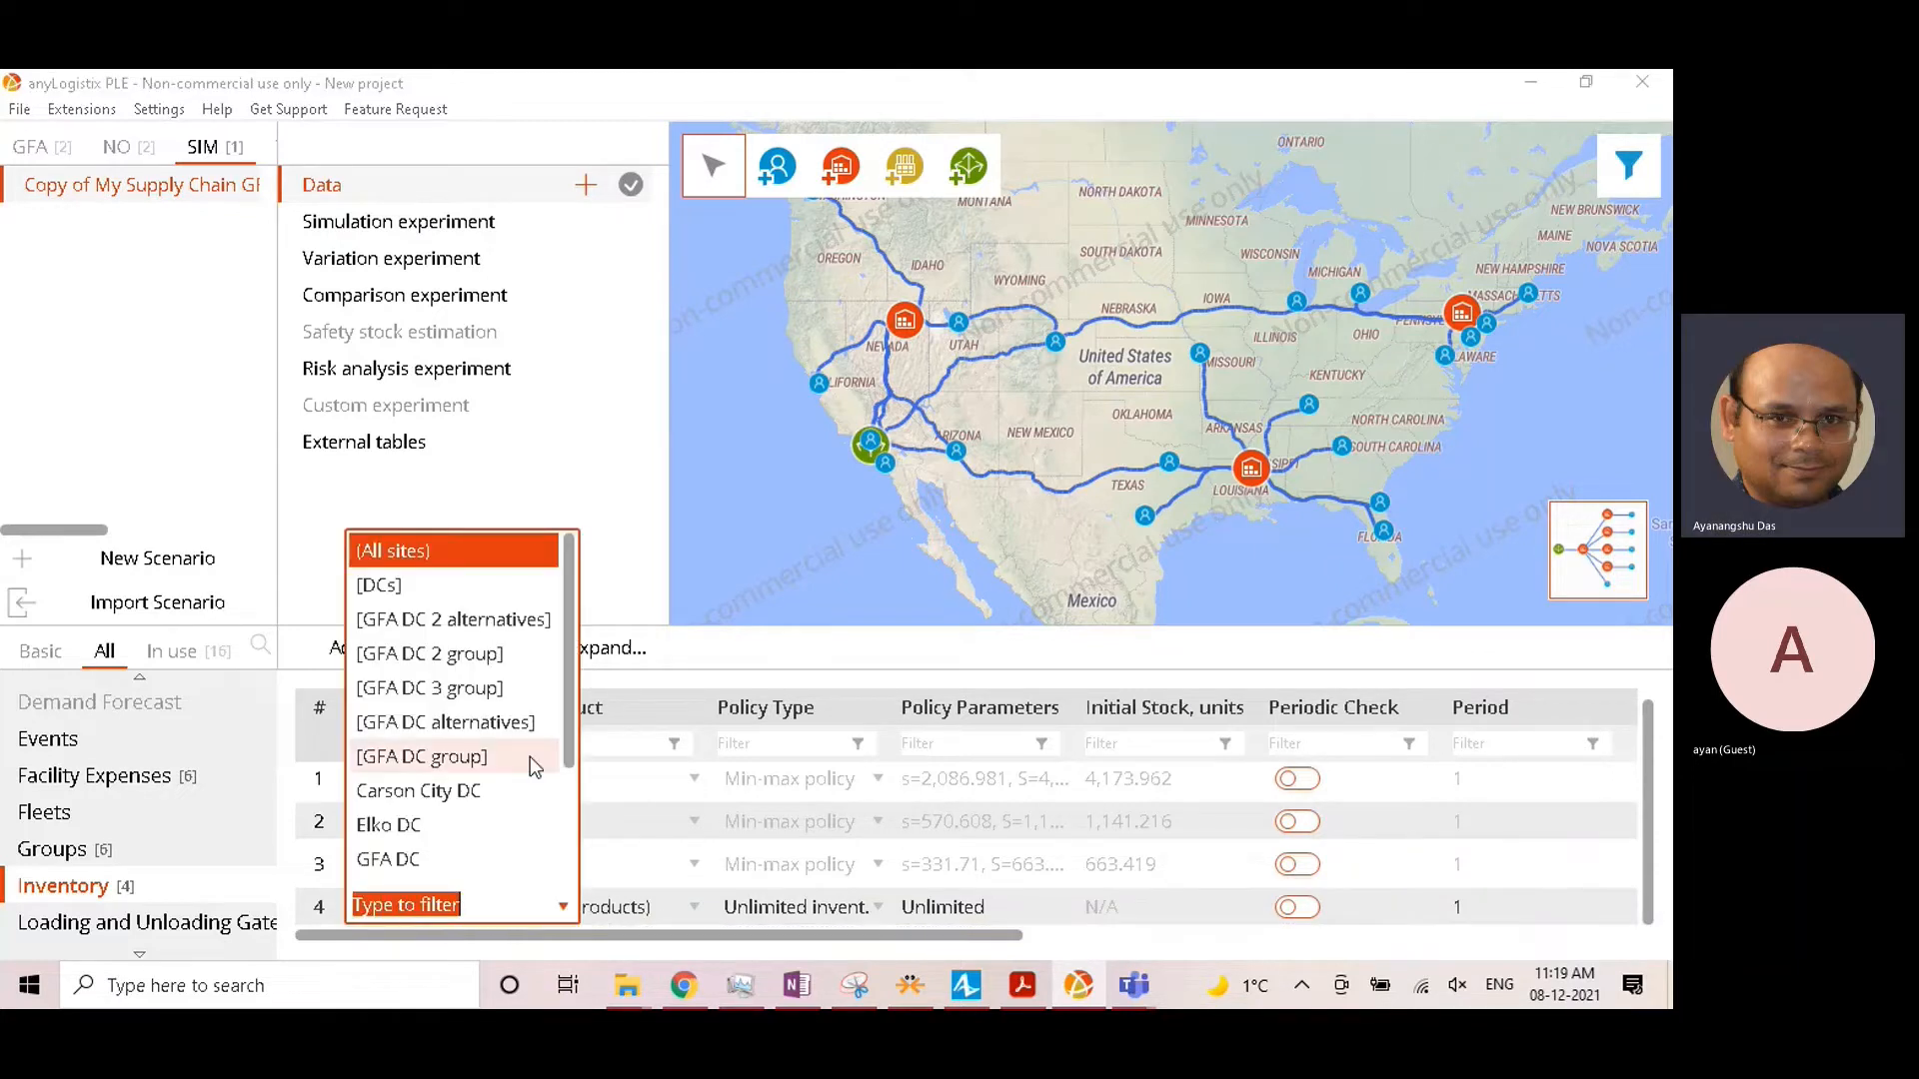
{"action": "left_click", "coordinate": [495, 596]}
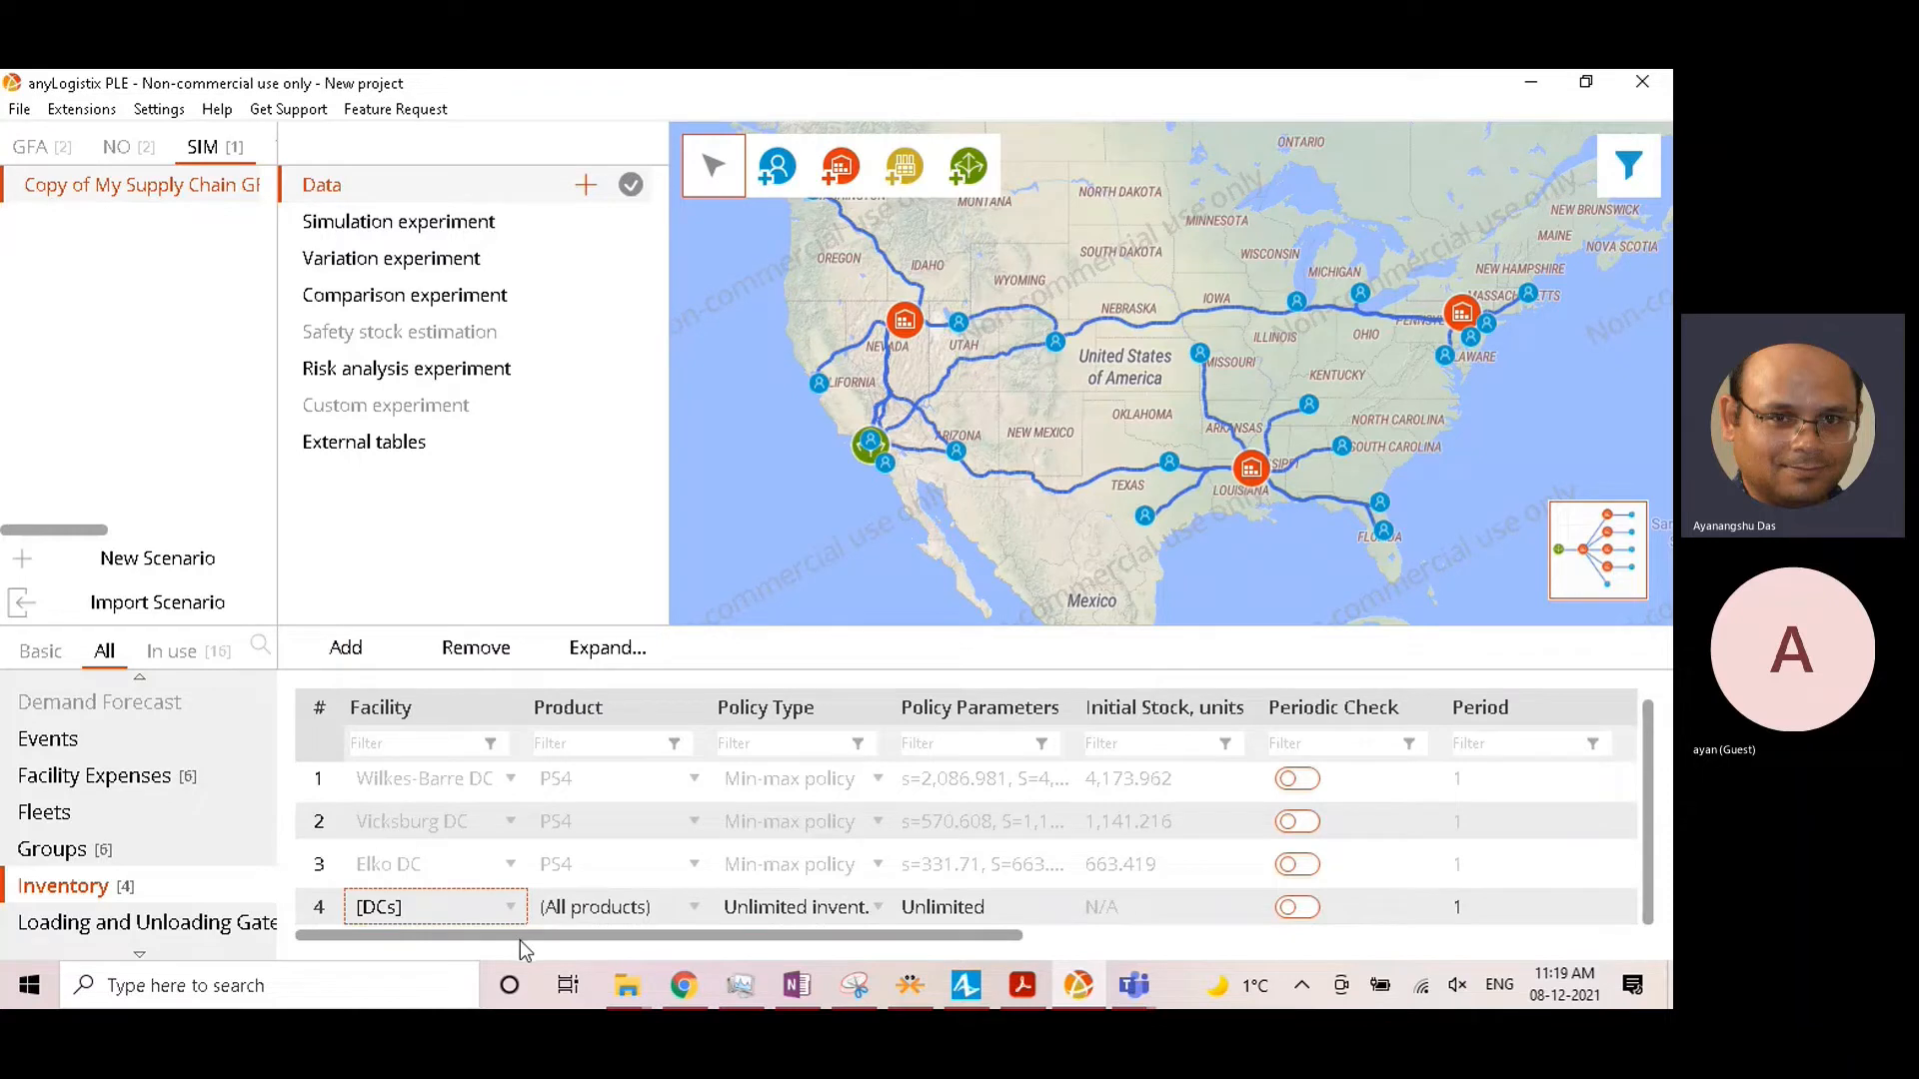
{"action": "key", "text": "super+shift+s"}
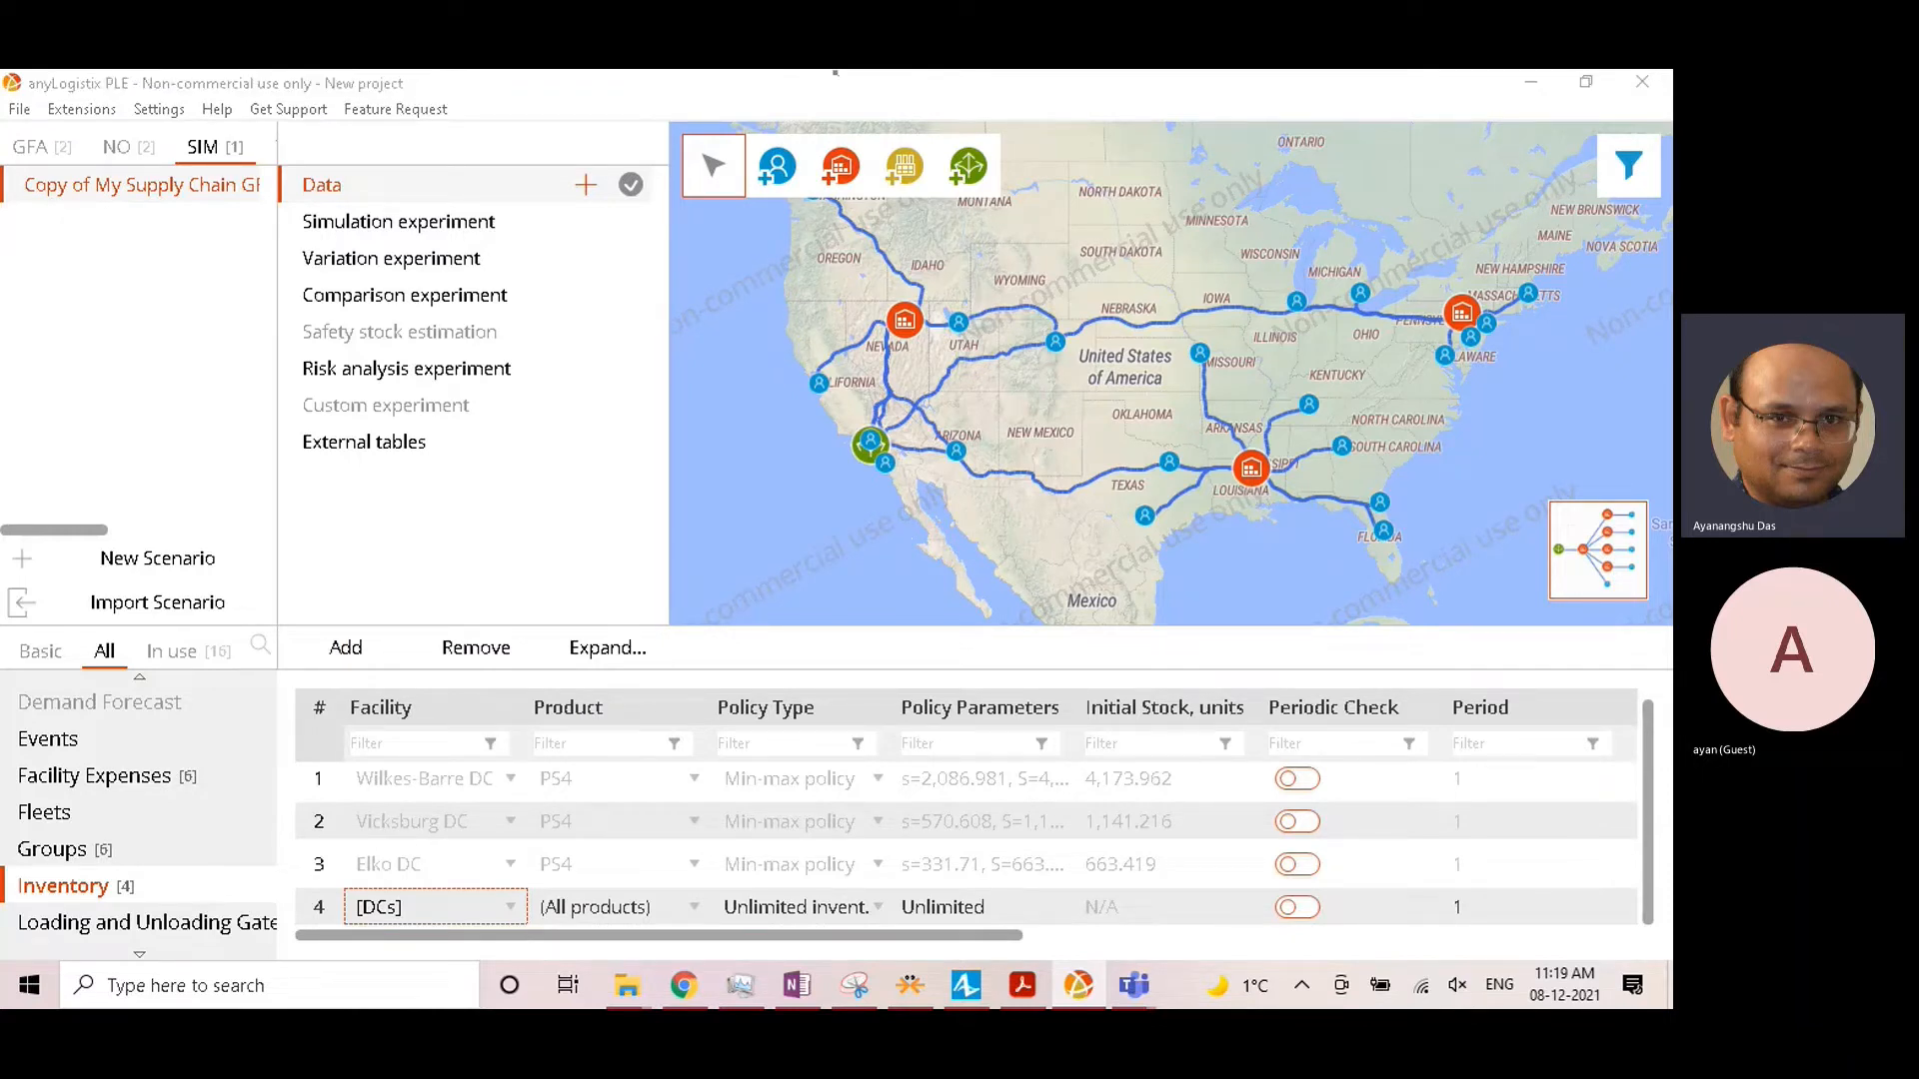
{"action": "left_click", "coordinate": [596, 910]}
{"action": "left_click", "coordinate": [634, 814]}
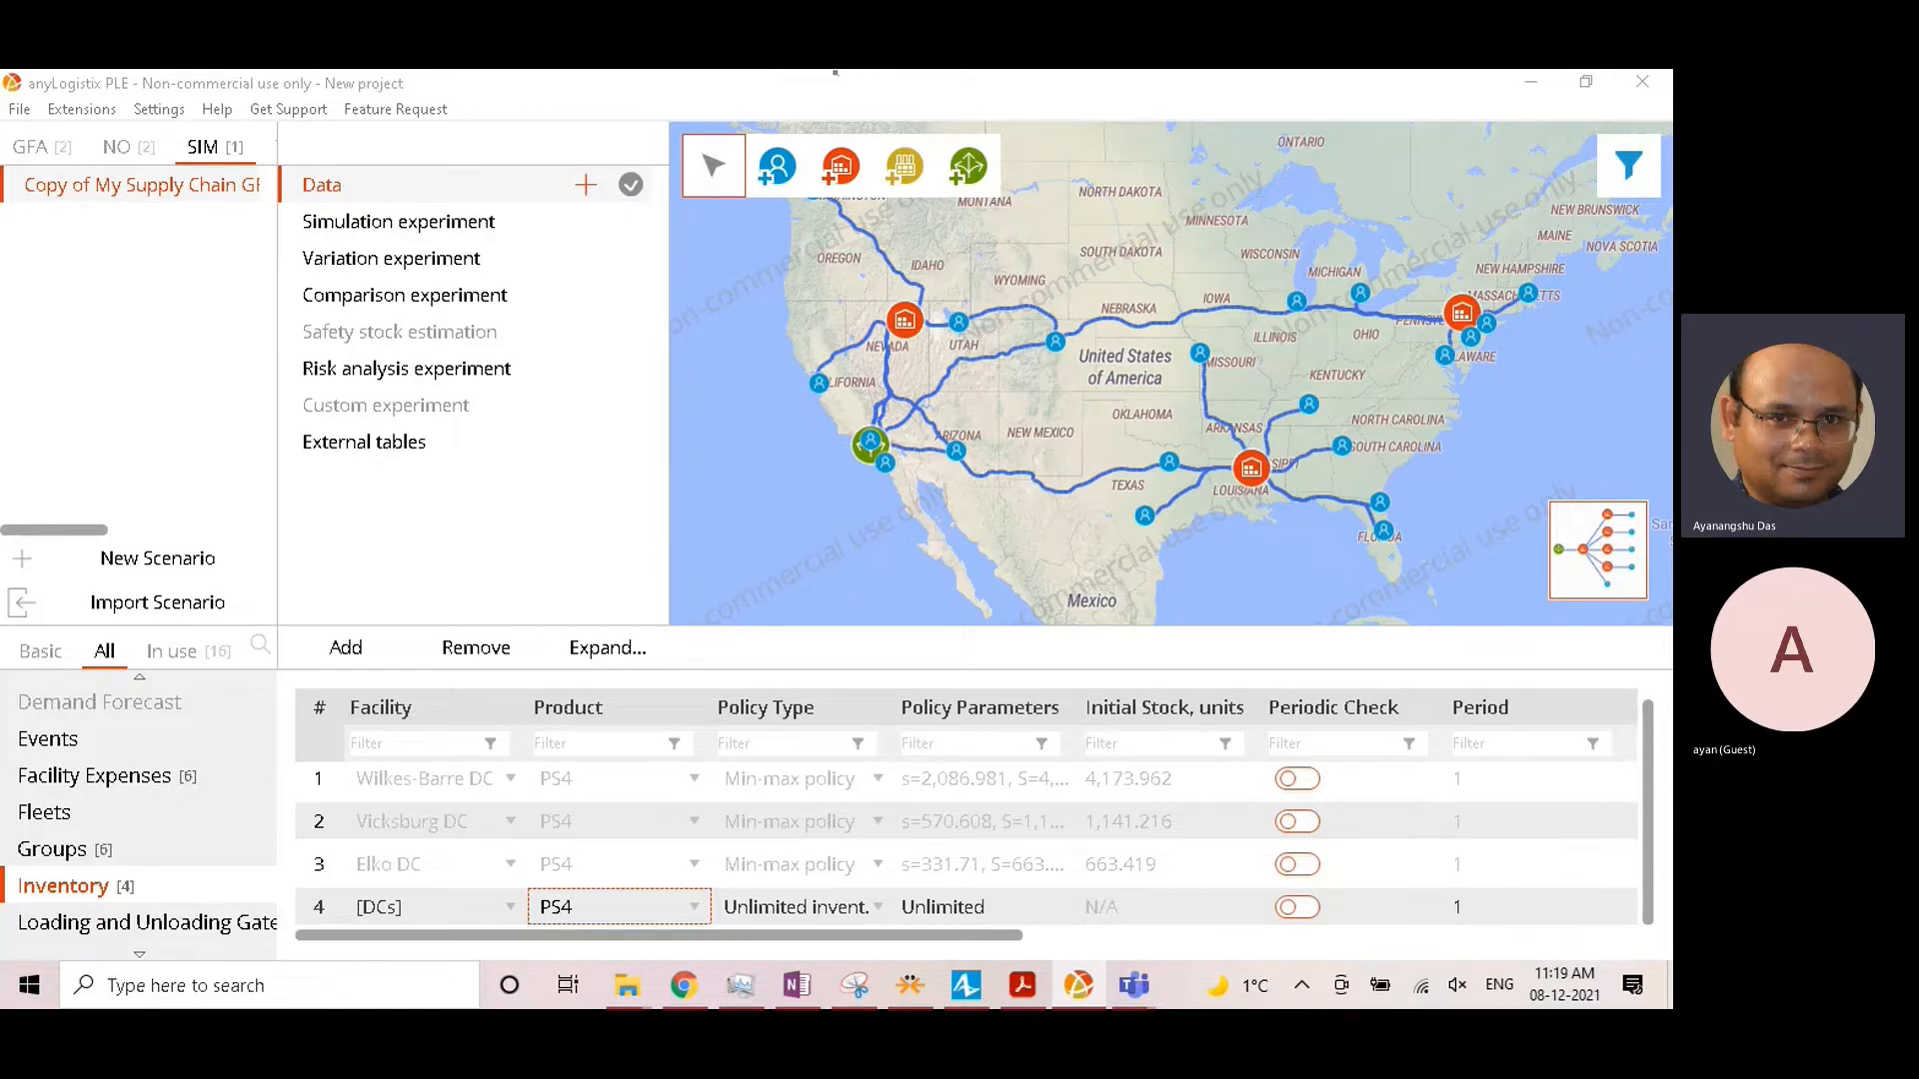
Step: Set the [DCs] inventory row to Min-max policy with a minimum of 300 and a maximum of 3000
{"action": "left_click", "coordinate": [815, 908]}
{"action": "left_click", "coordinate": [799, 586]}
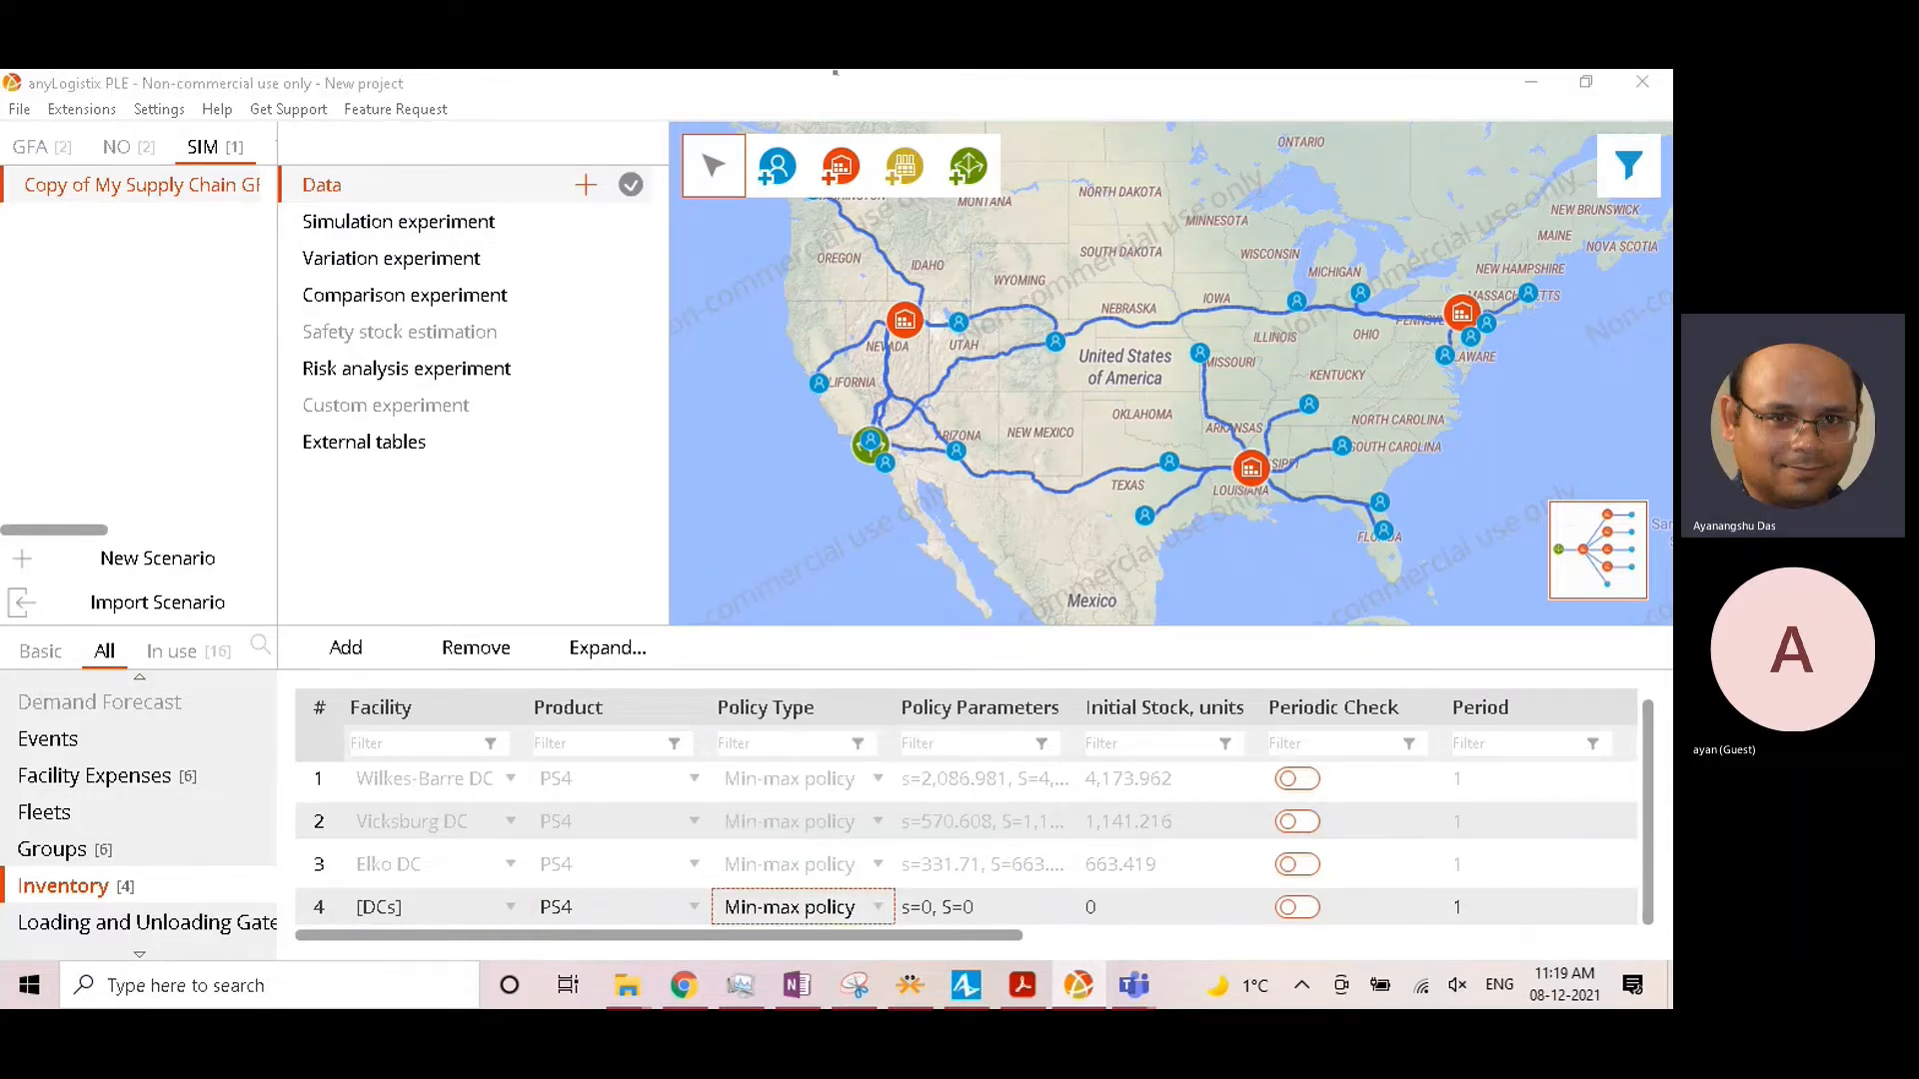
{"action": "double_click", "coordinate": [923, 899]}
{"action": "double_click", "coordinate": [750, 456]}
{"action": "type", "text": "300"}
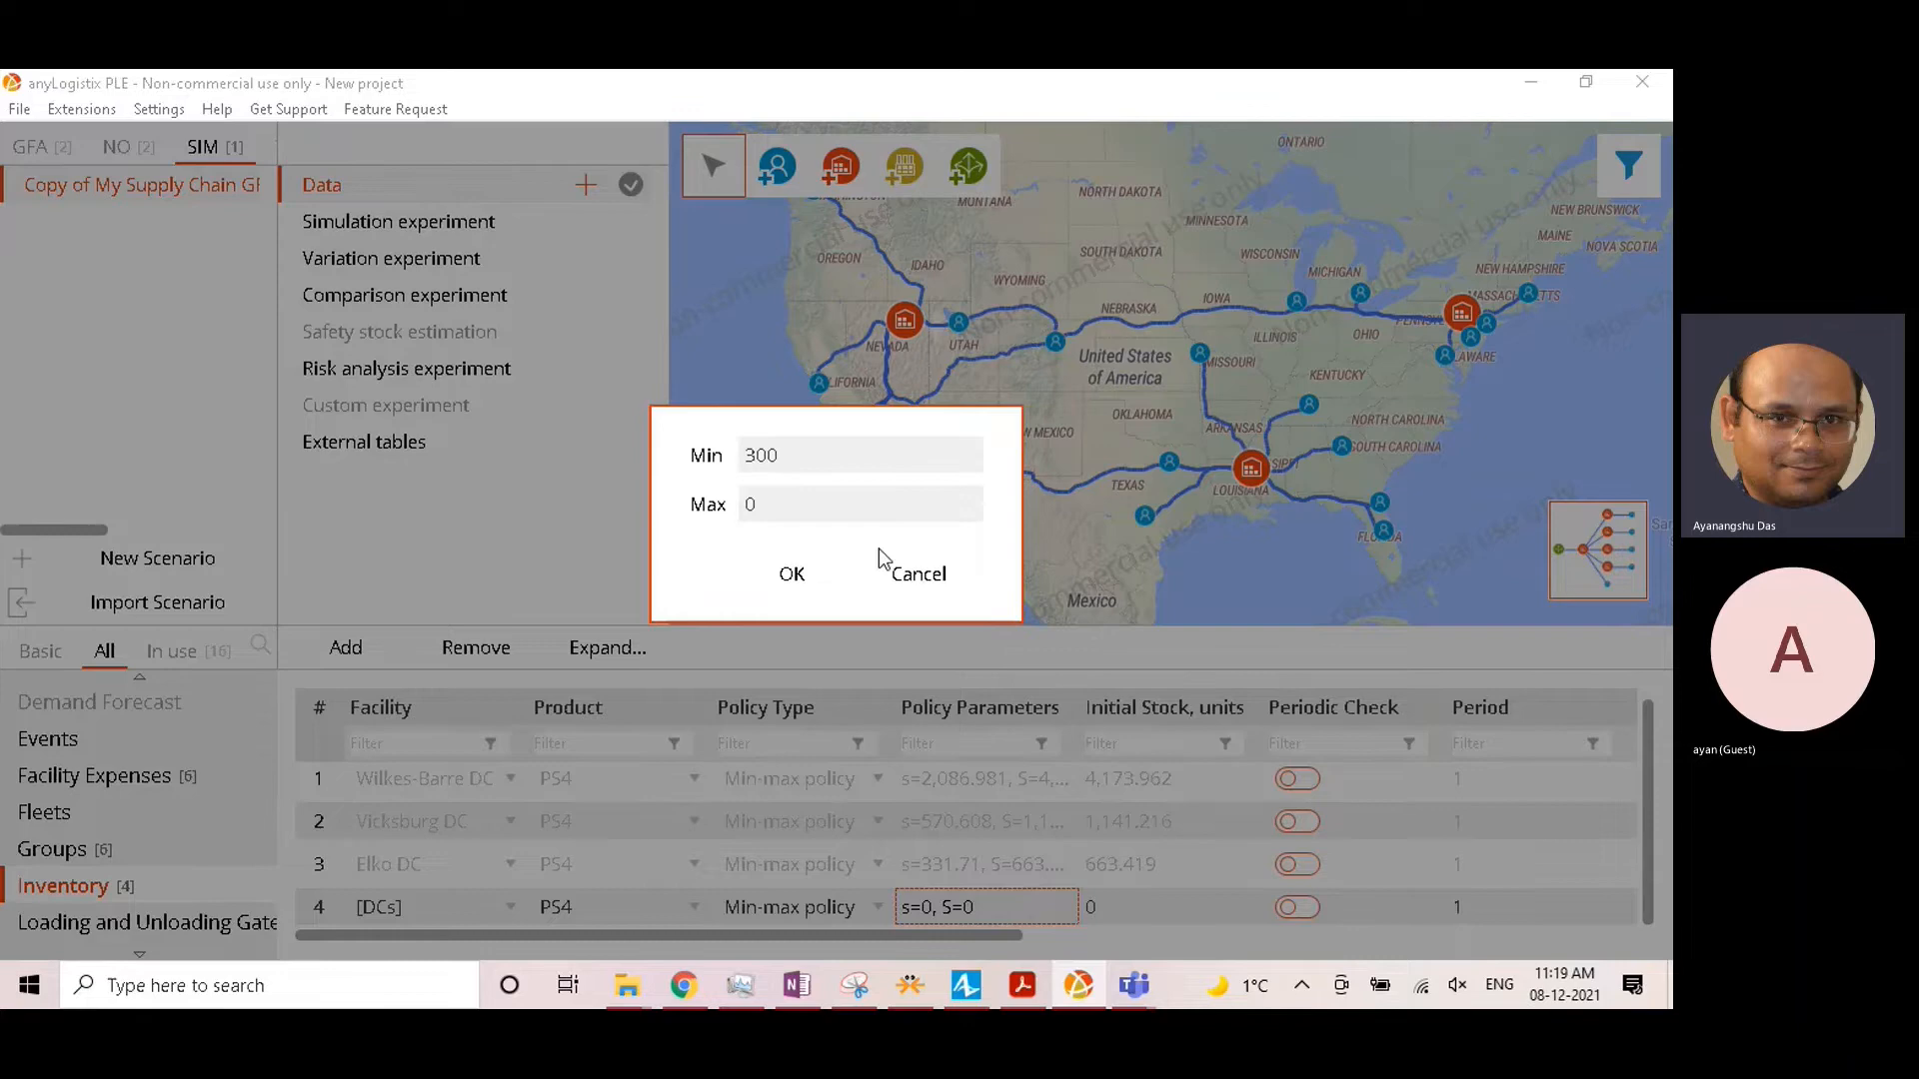
{"action": "double_click", "coordinate": [804, 500]}
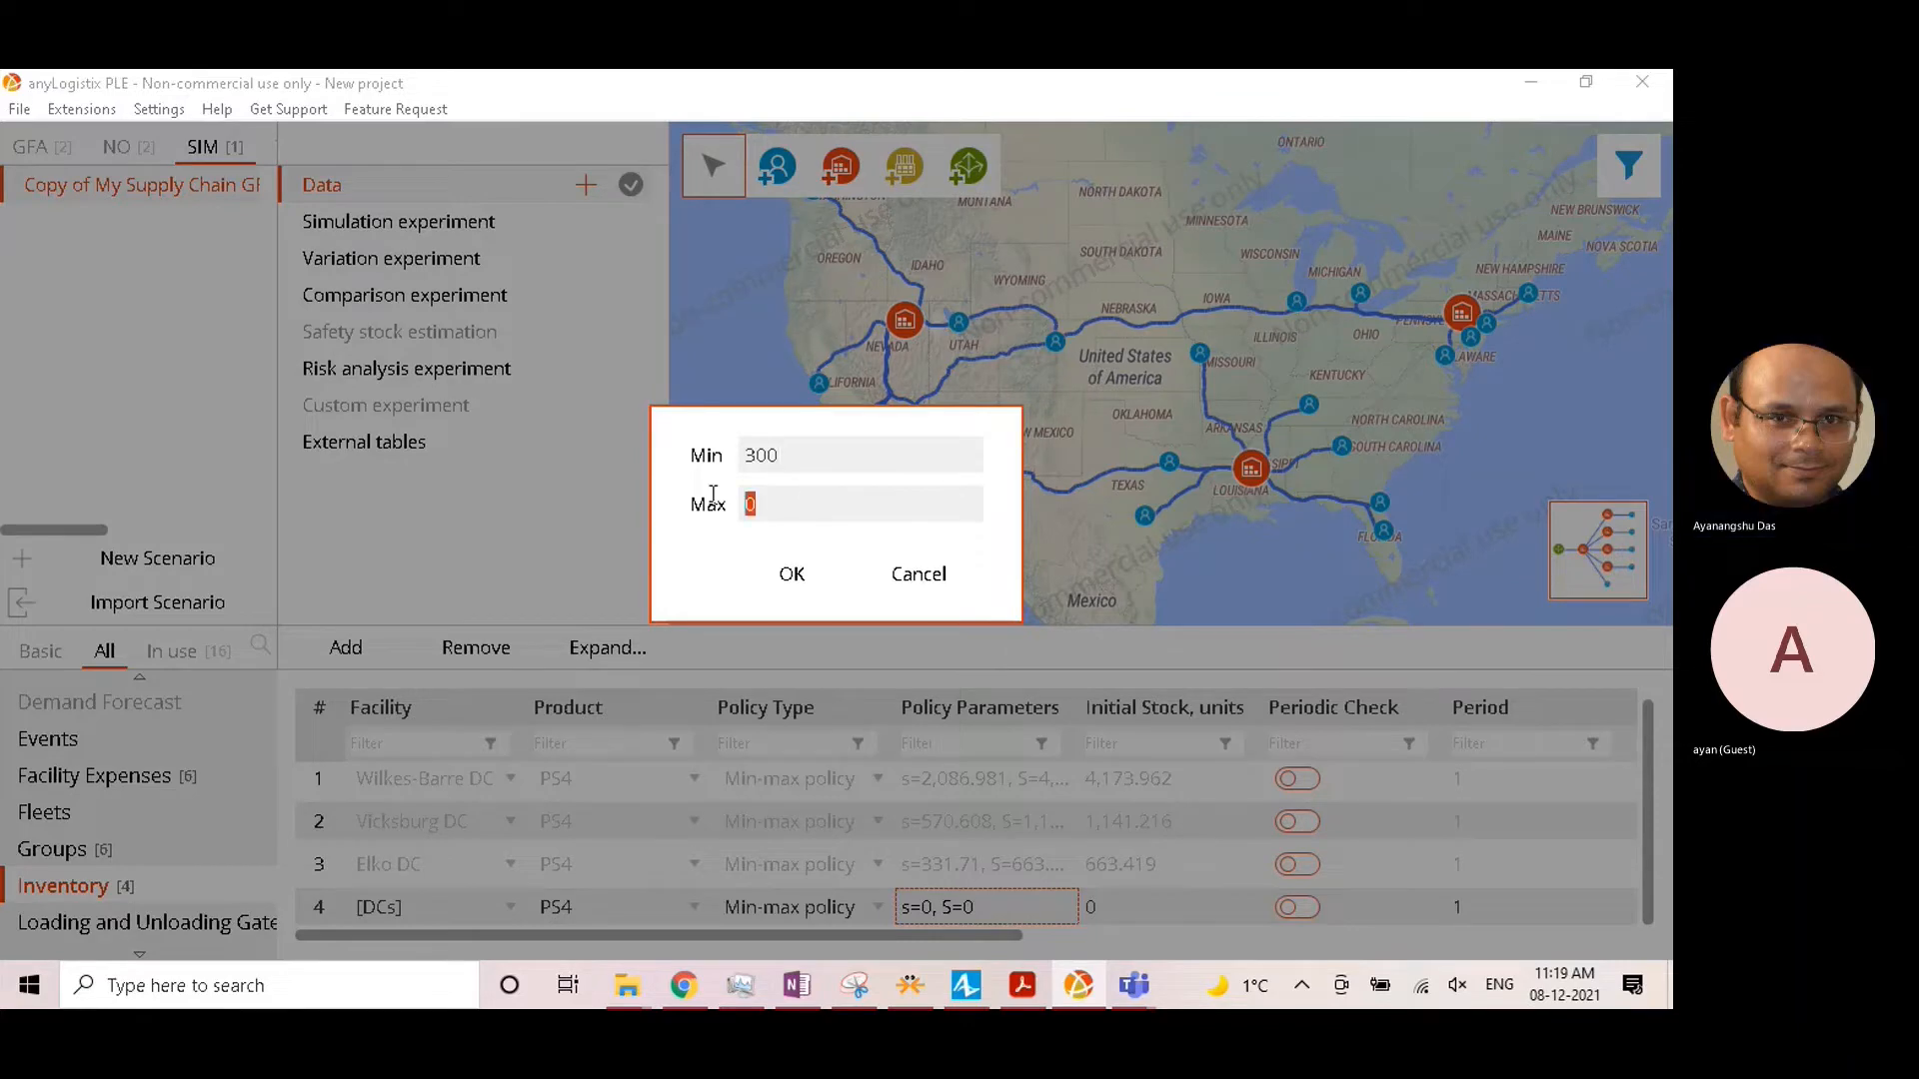
{"action": "type", "text": "3000"}
{"action": "left_click", "coordinate": [818, 578]}
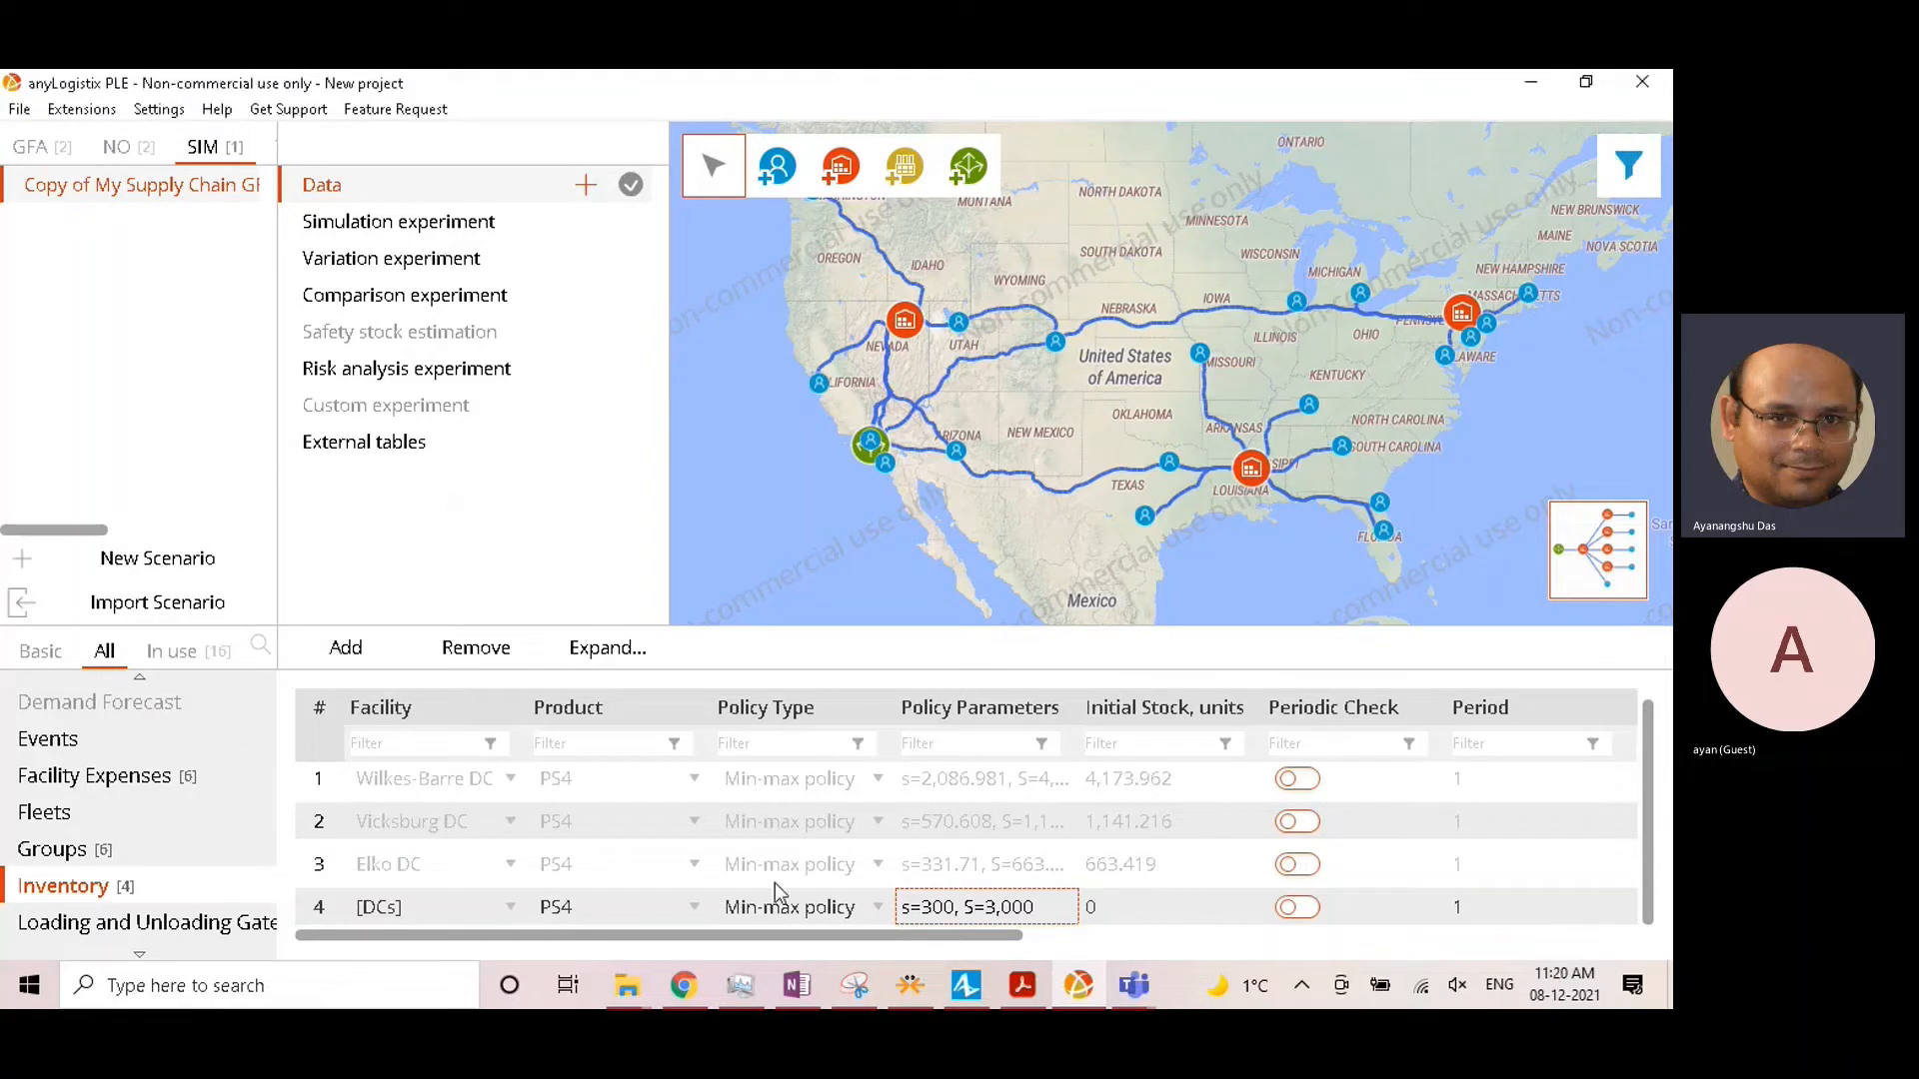
Step: Set the initial stock of the [DCs] inventory row to 1000 units
{"action": "left_click", "coordinate": [1135, 904]}
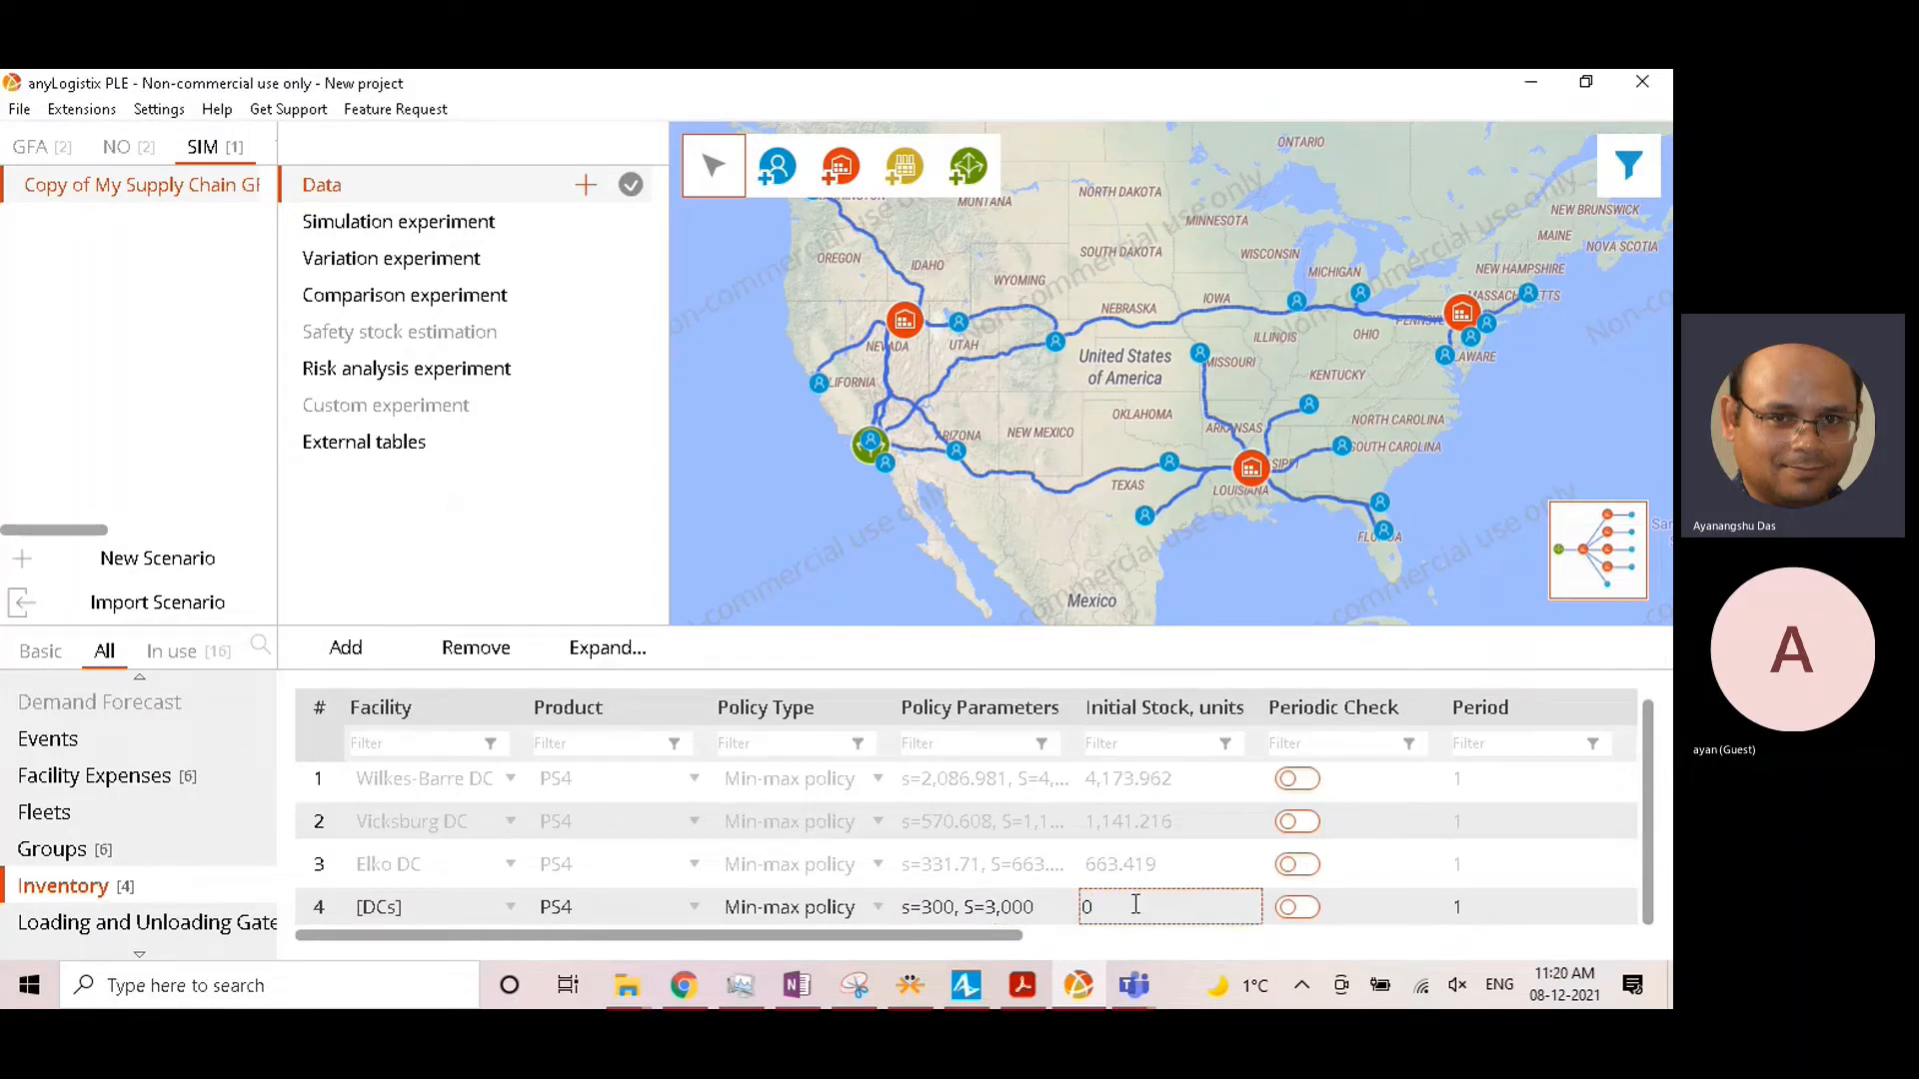
{"action": "key", "text": "BackSpace"}
{"action": "type", "text": "1000"}
{"action": "key", "text": "Return"}
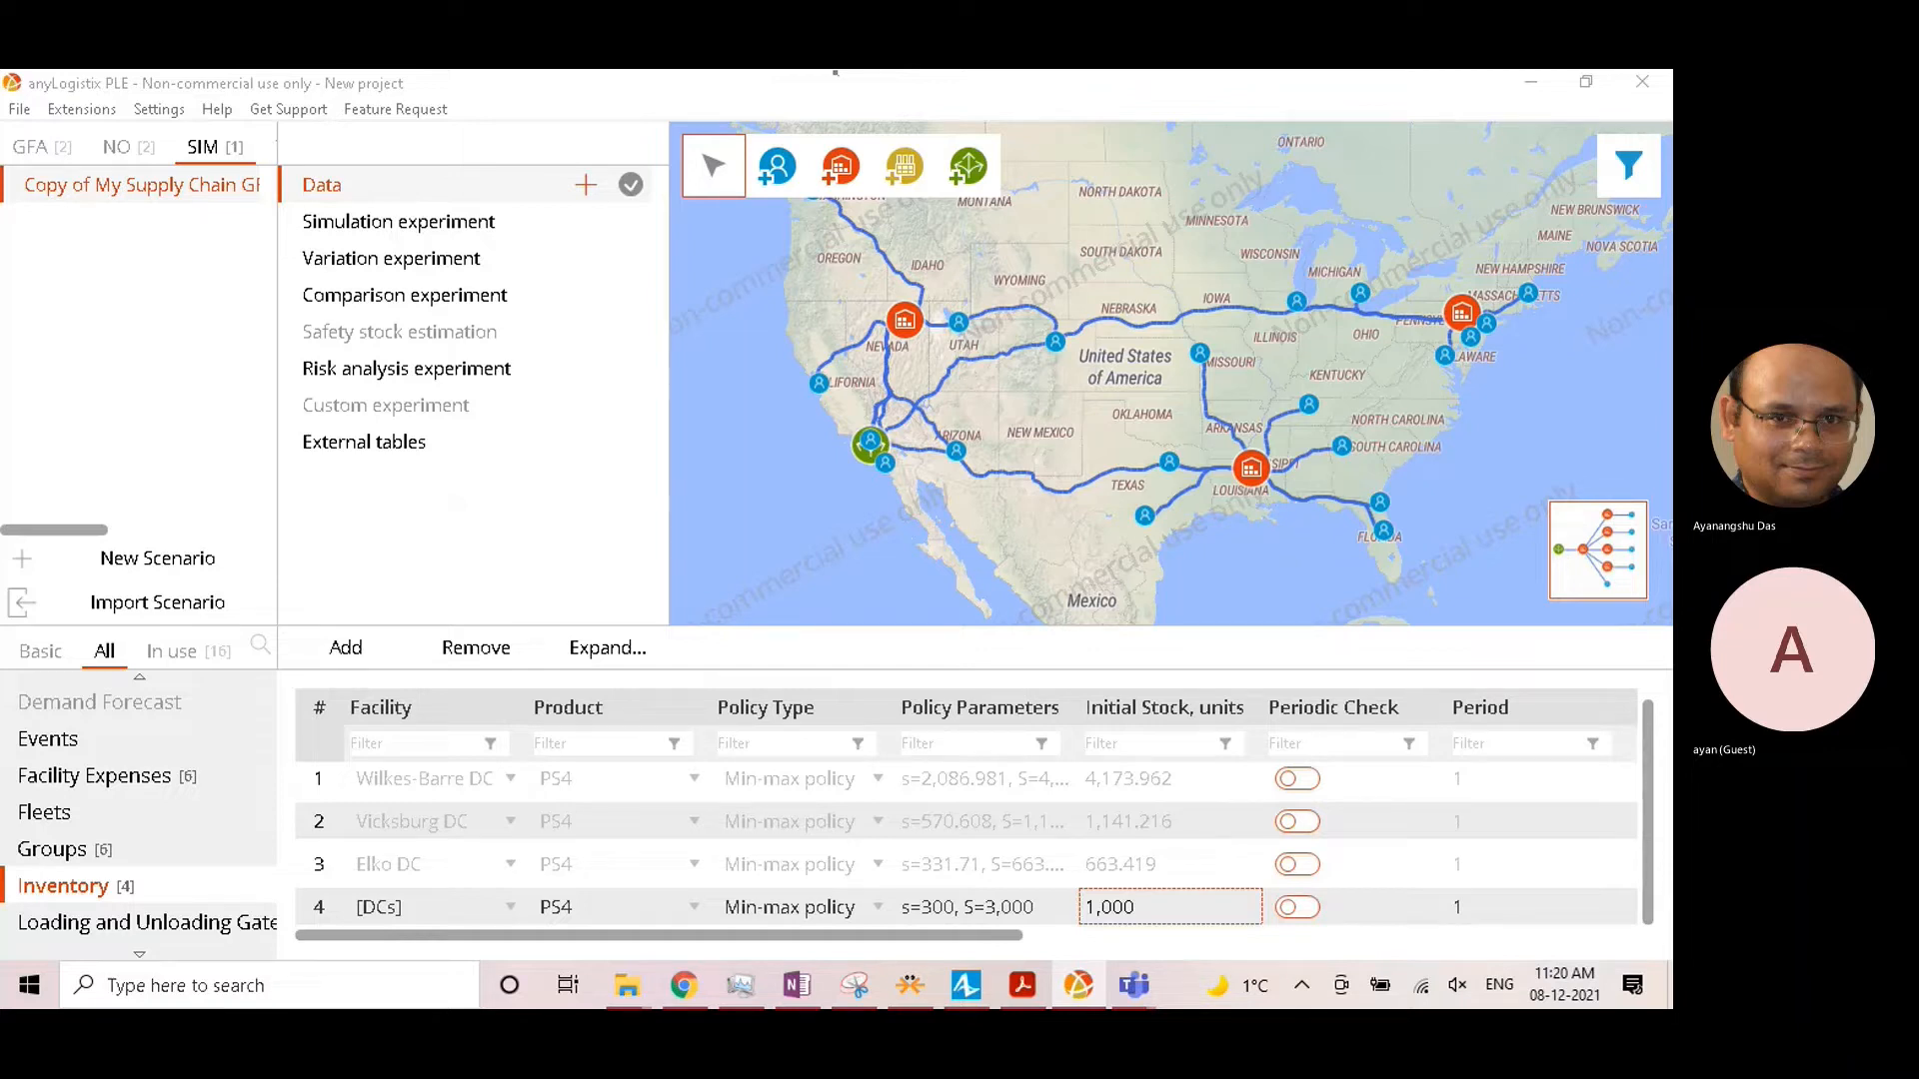
Step: Try to run the Simulation experiment and follow the reported error to its source
{"action": "left_click", "coordinate": [389, 226]}
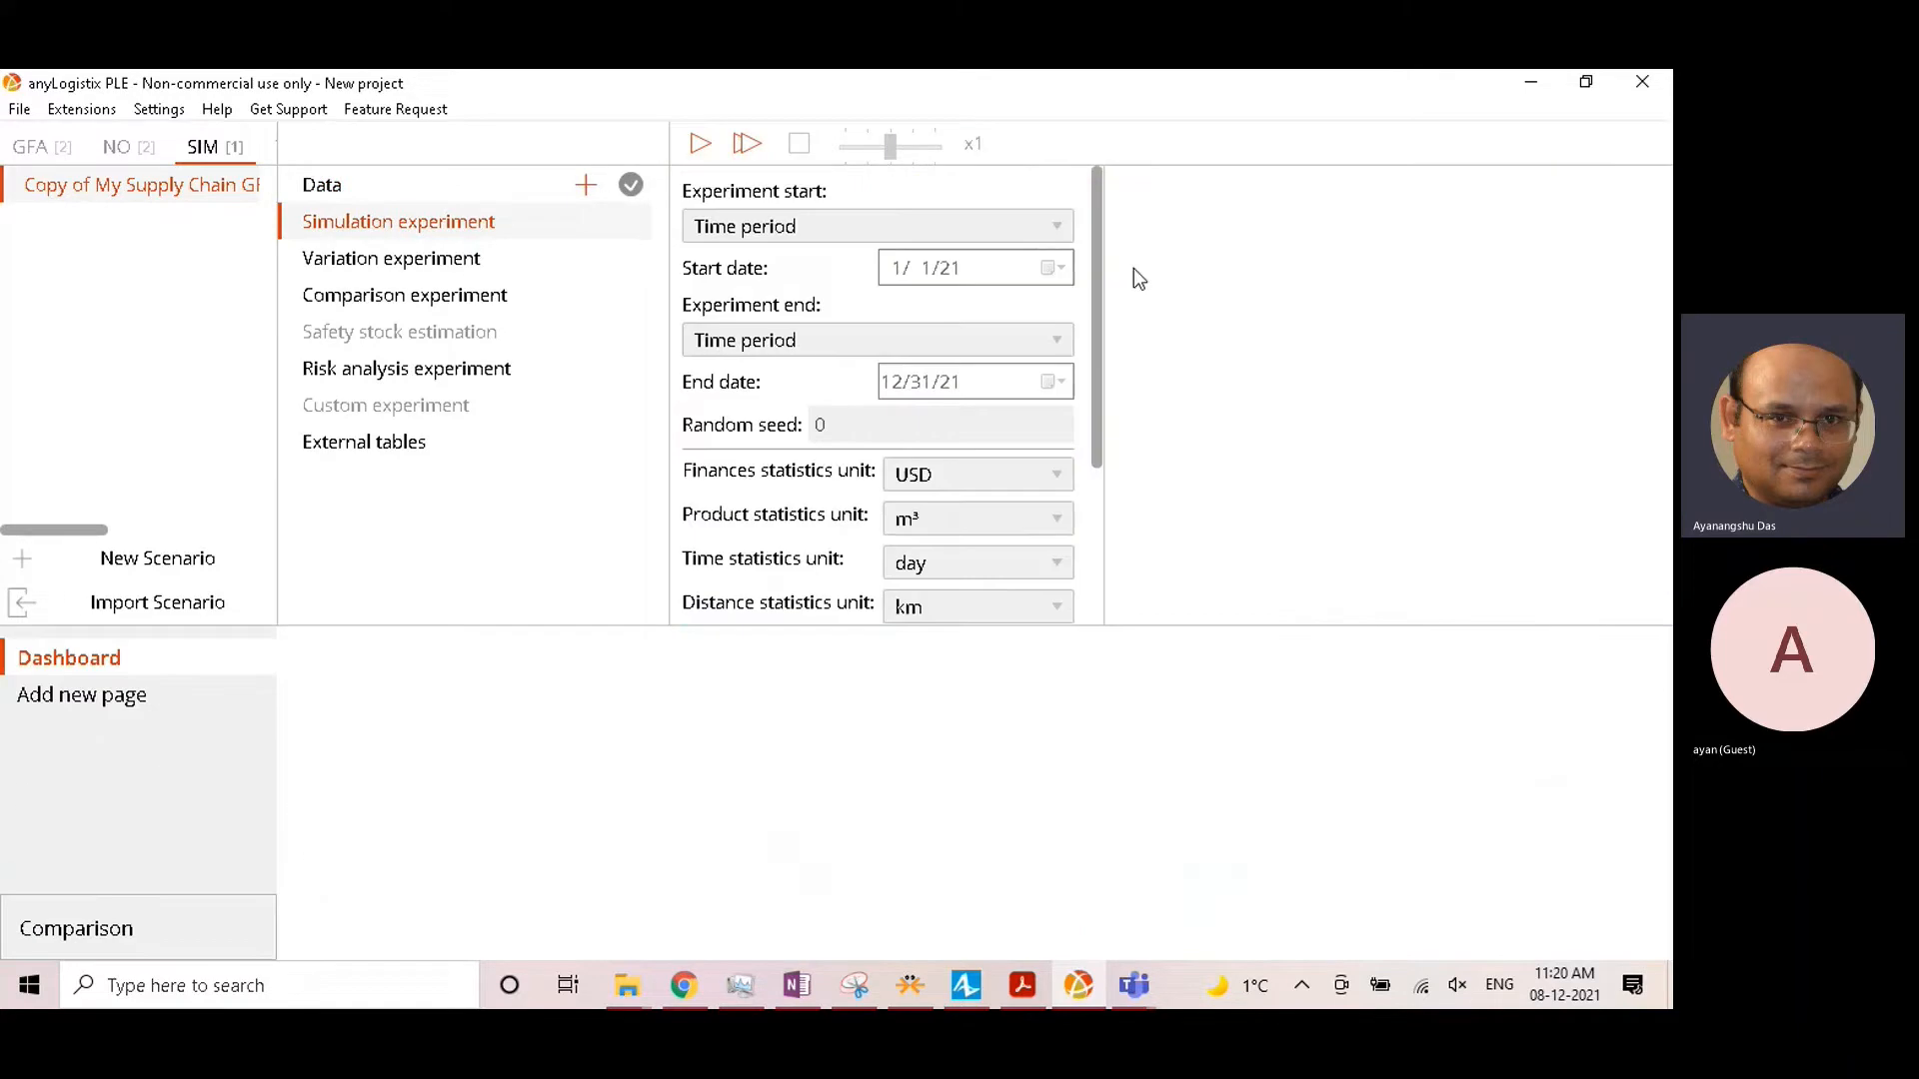
{"action": "left_click", "coordinate": [1587, 84]}
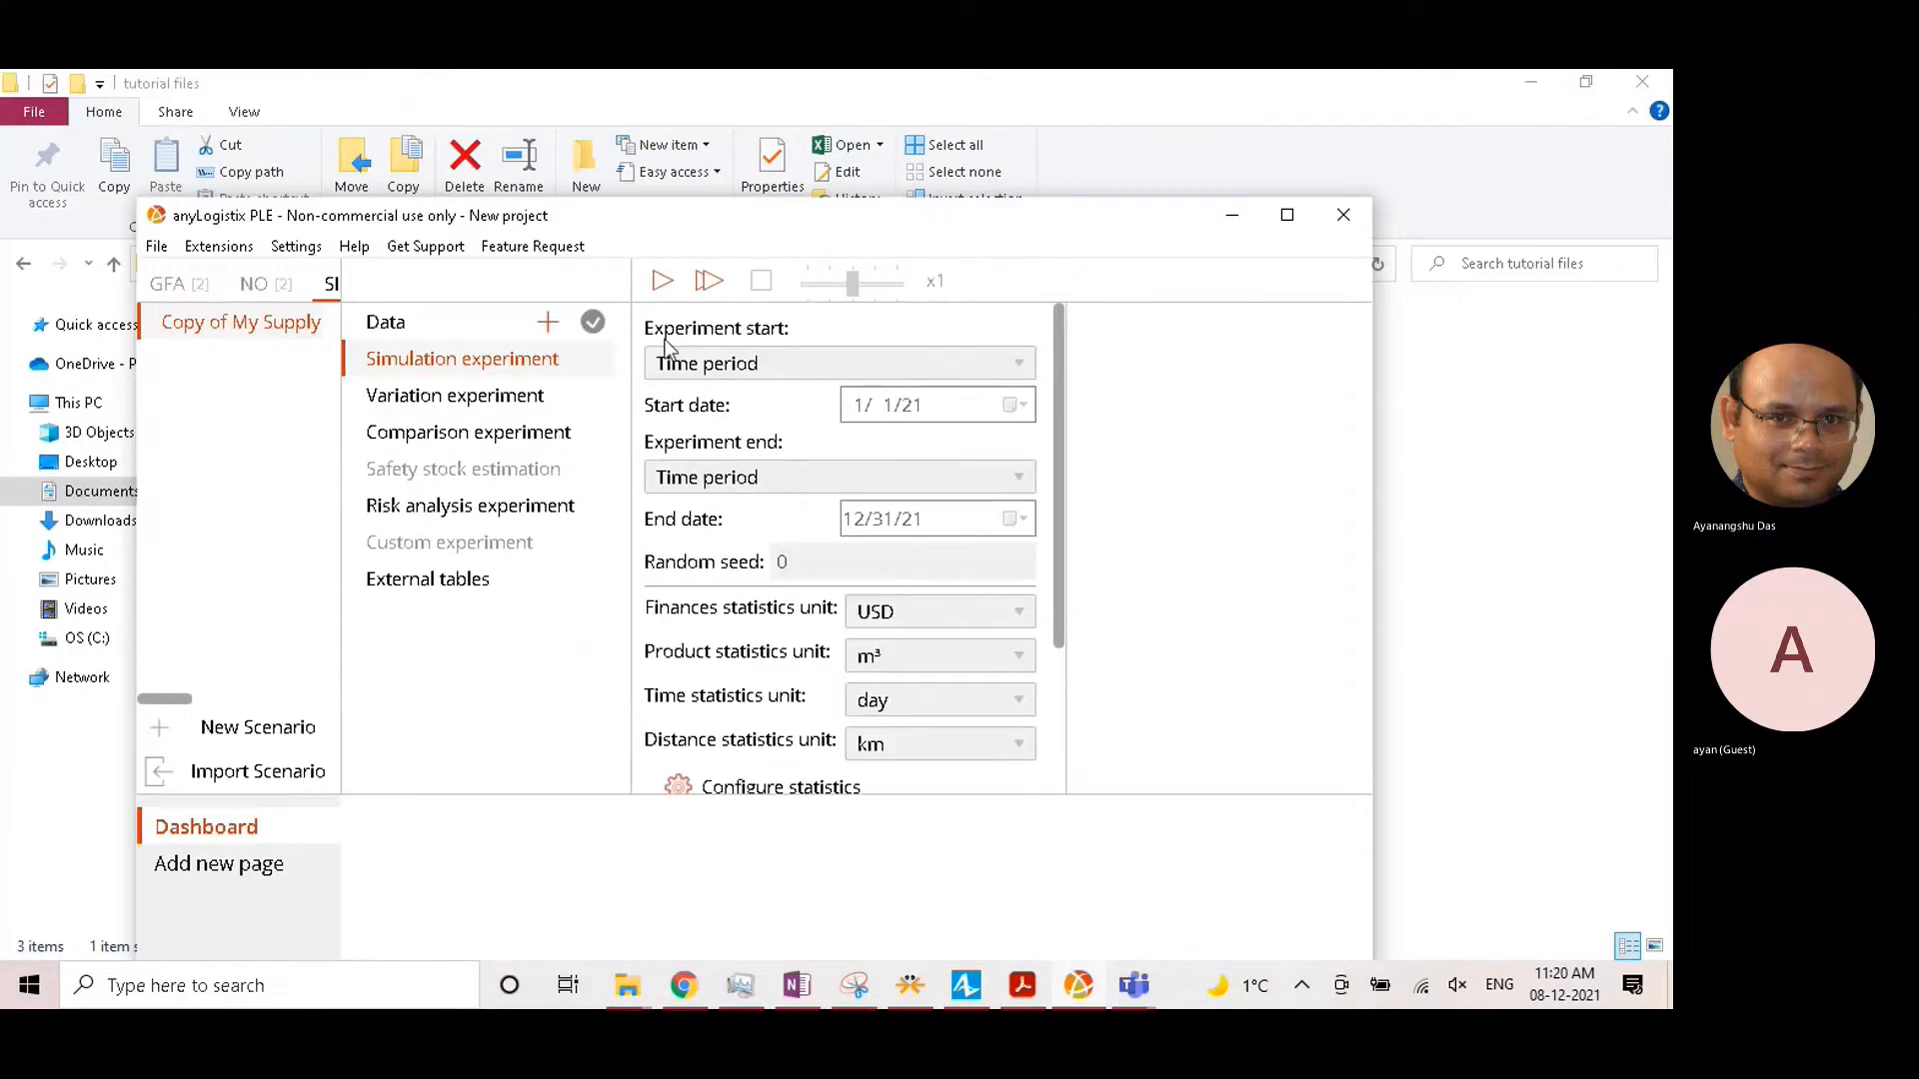
{"action": "left_click", "coordinate": [674, 285]}
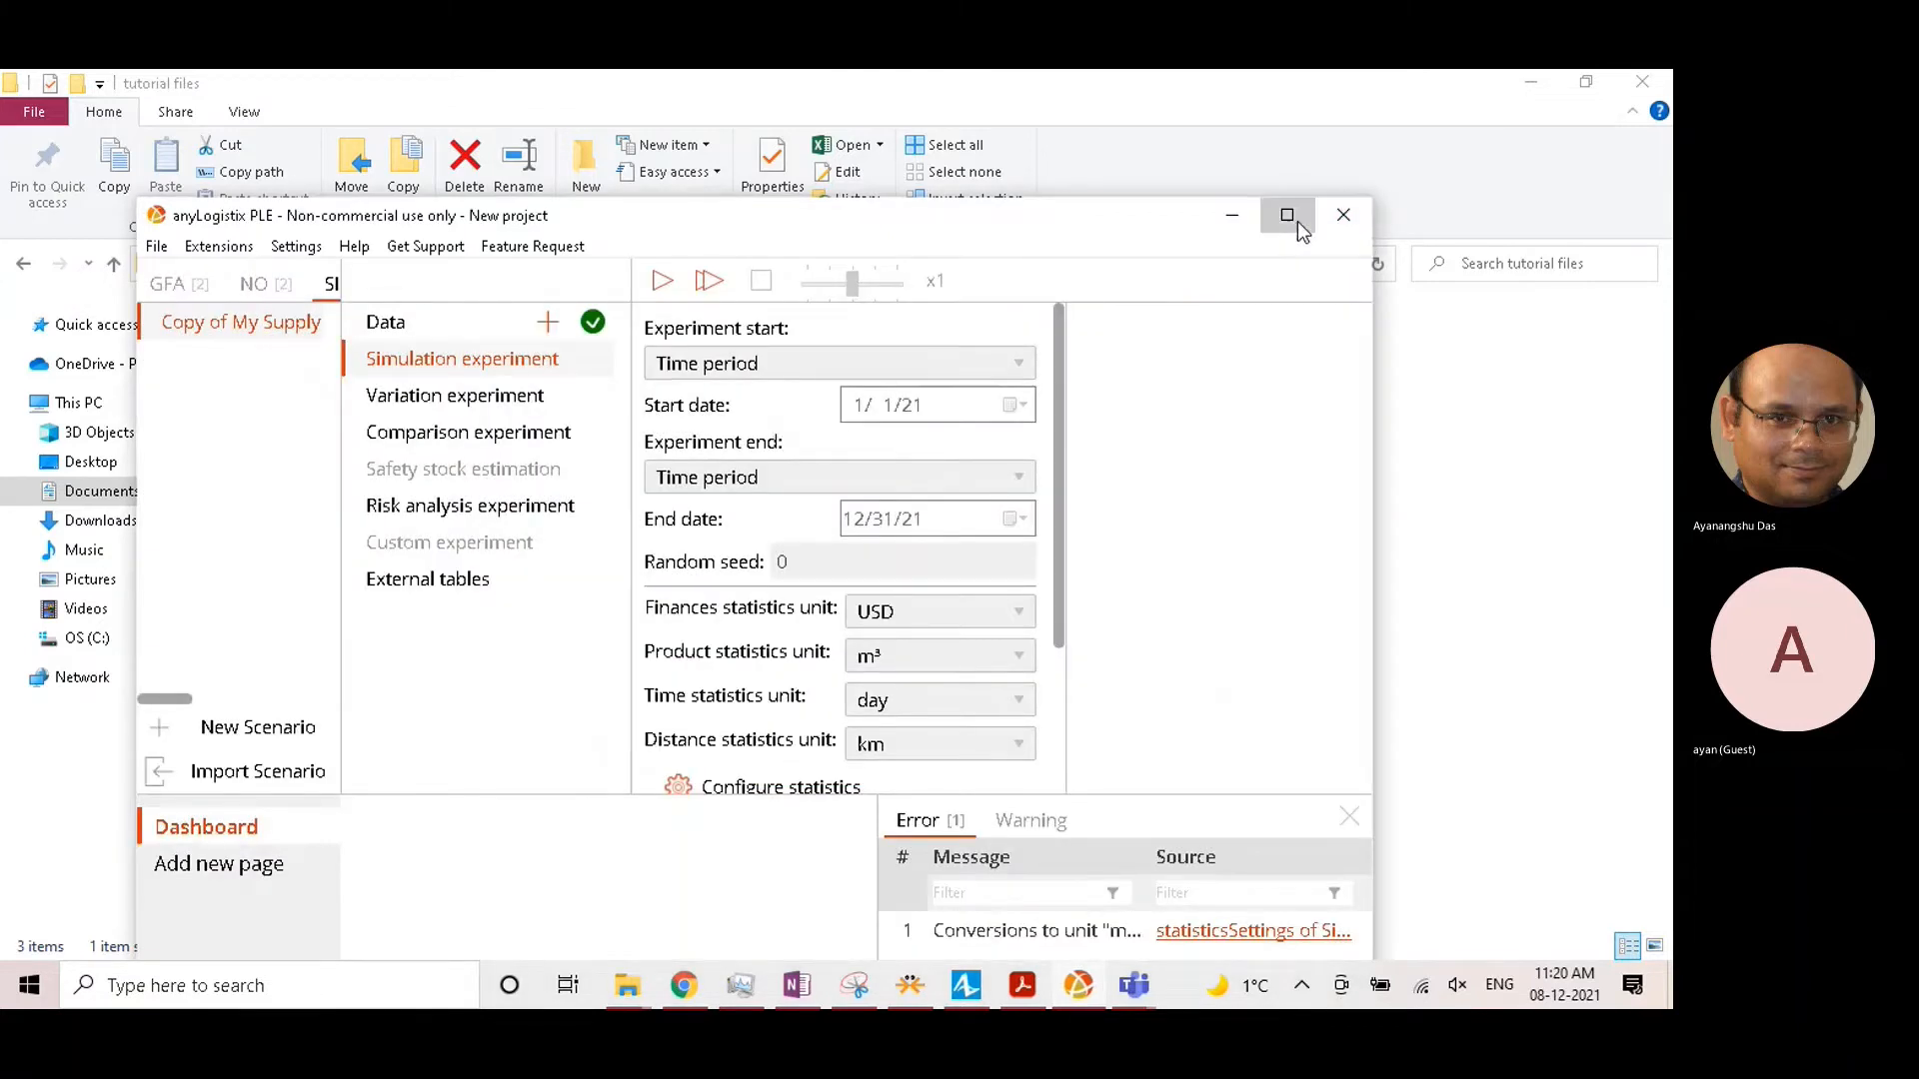
{"action": "left_click", "coordinate": [1289, 217]}
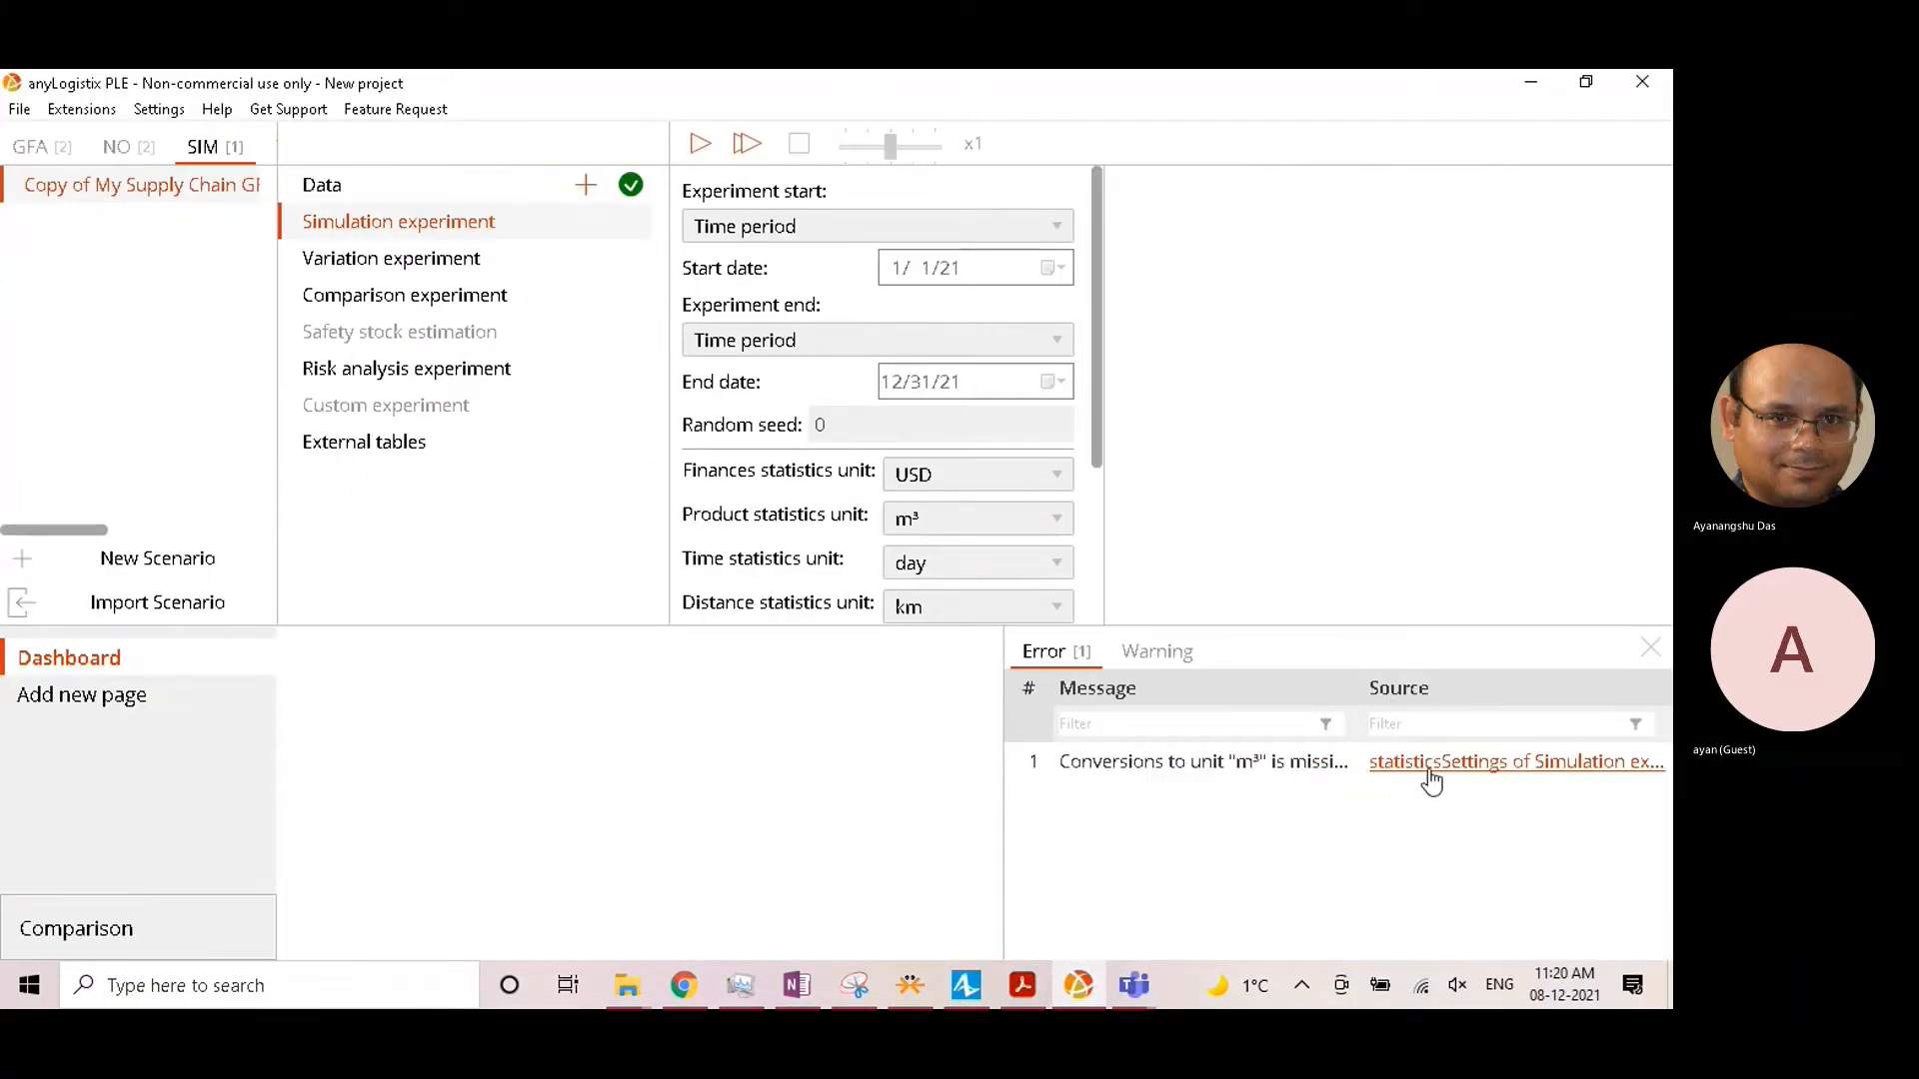
{"action": "left_click", "coordinate": [1429, 768]}
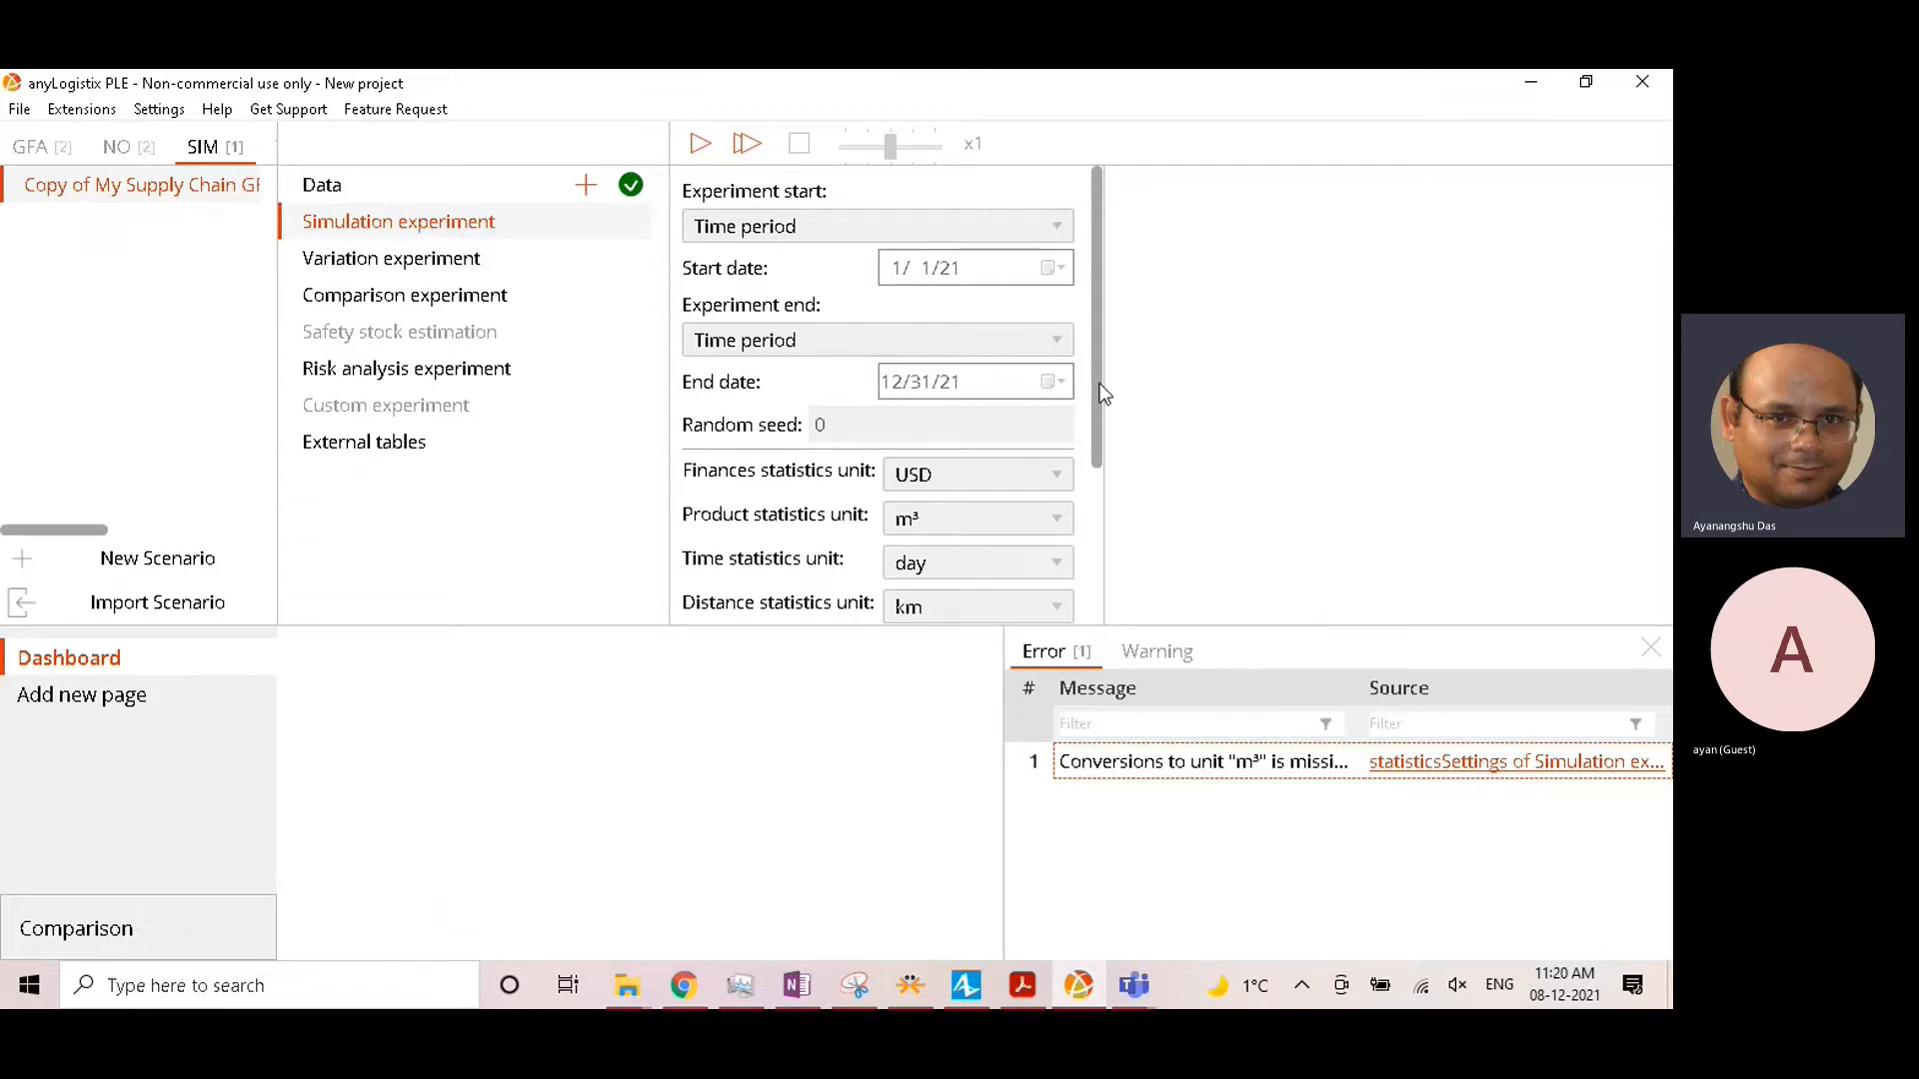
Step: Set the product statistics unit of the Simulation experiment to pcs
{"action": "scroll", "coordinate": [1052, 433], "scroll_direction": "down", "scroll_amount": 3}
{"action": "left_click", "coordinate": [1004, 417]}
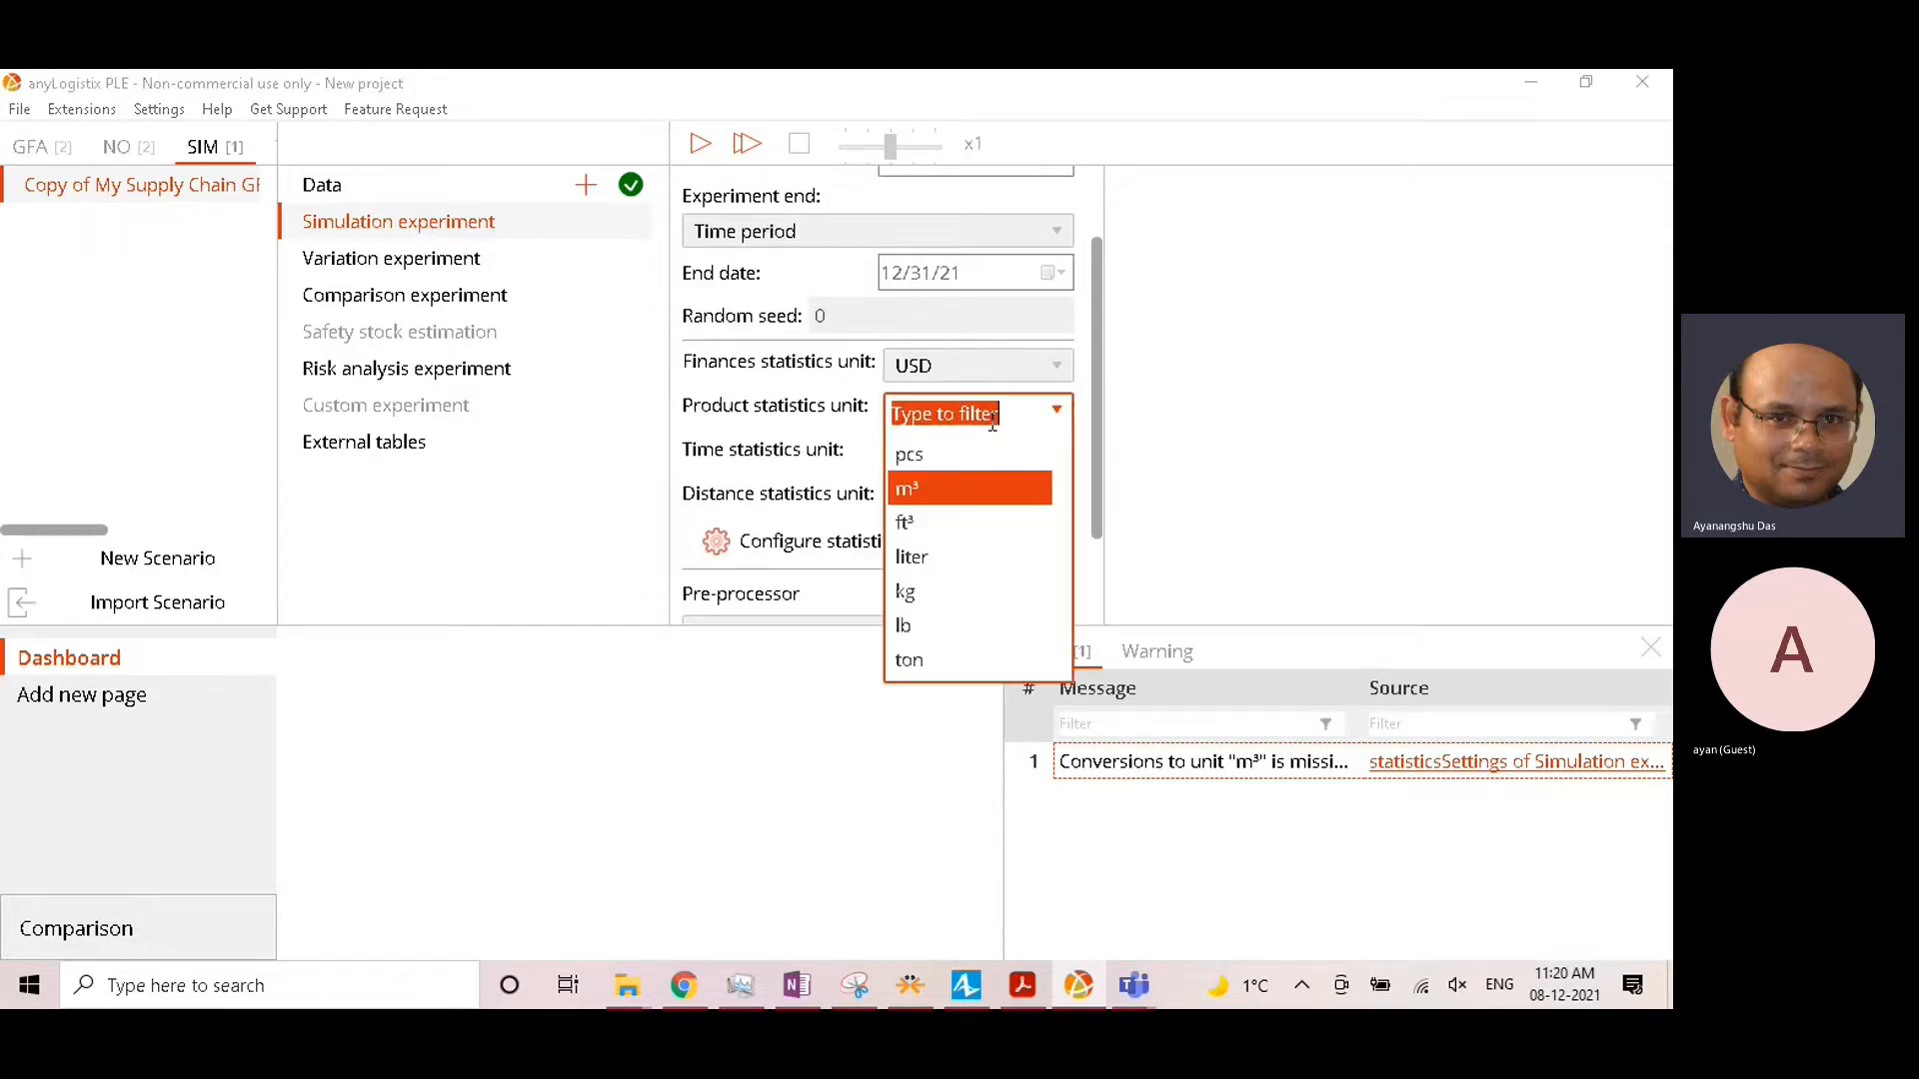
{"action": "left_click", "coordinate": [995, 447]}
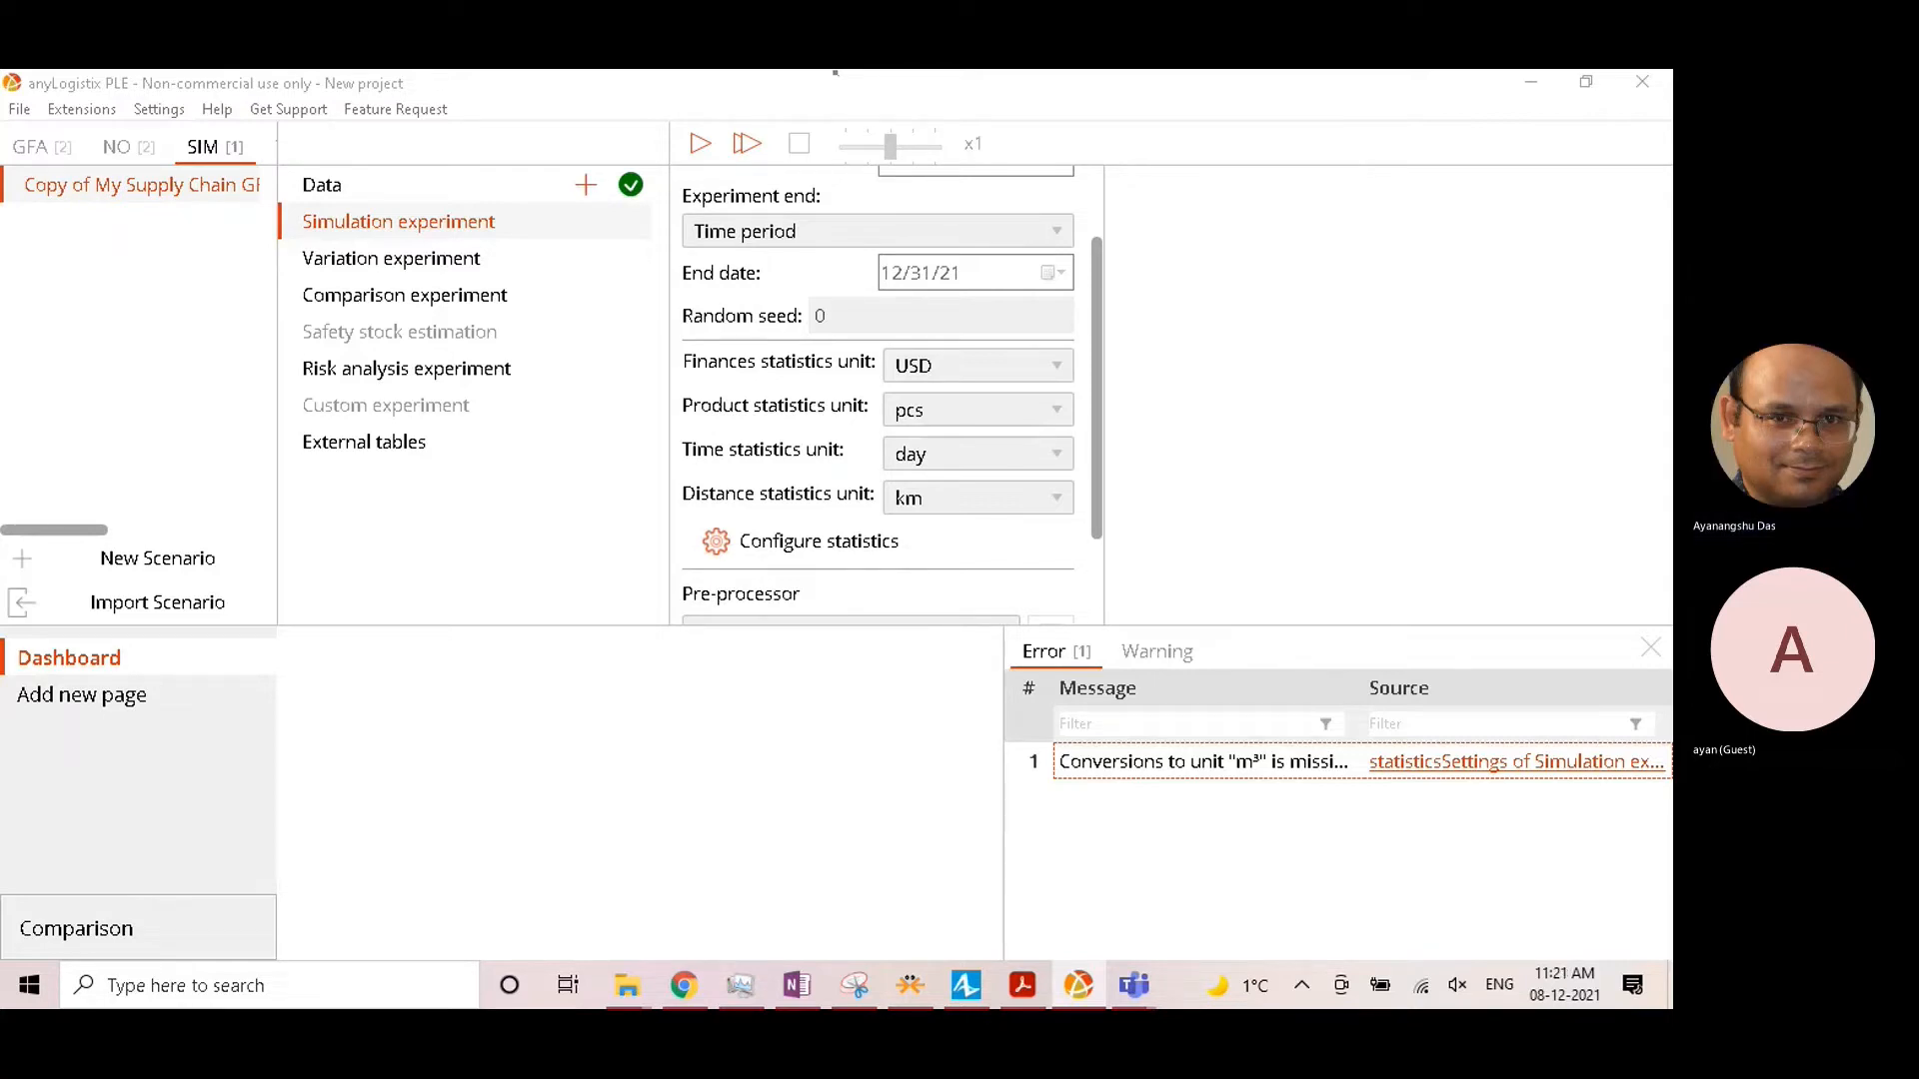
Step: Disable every statistic in the Simulation experiment's statistics configuration, first removing the Total Cost name filter
{"action": "left_click", "coordinate": [765, 541]}
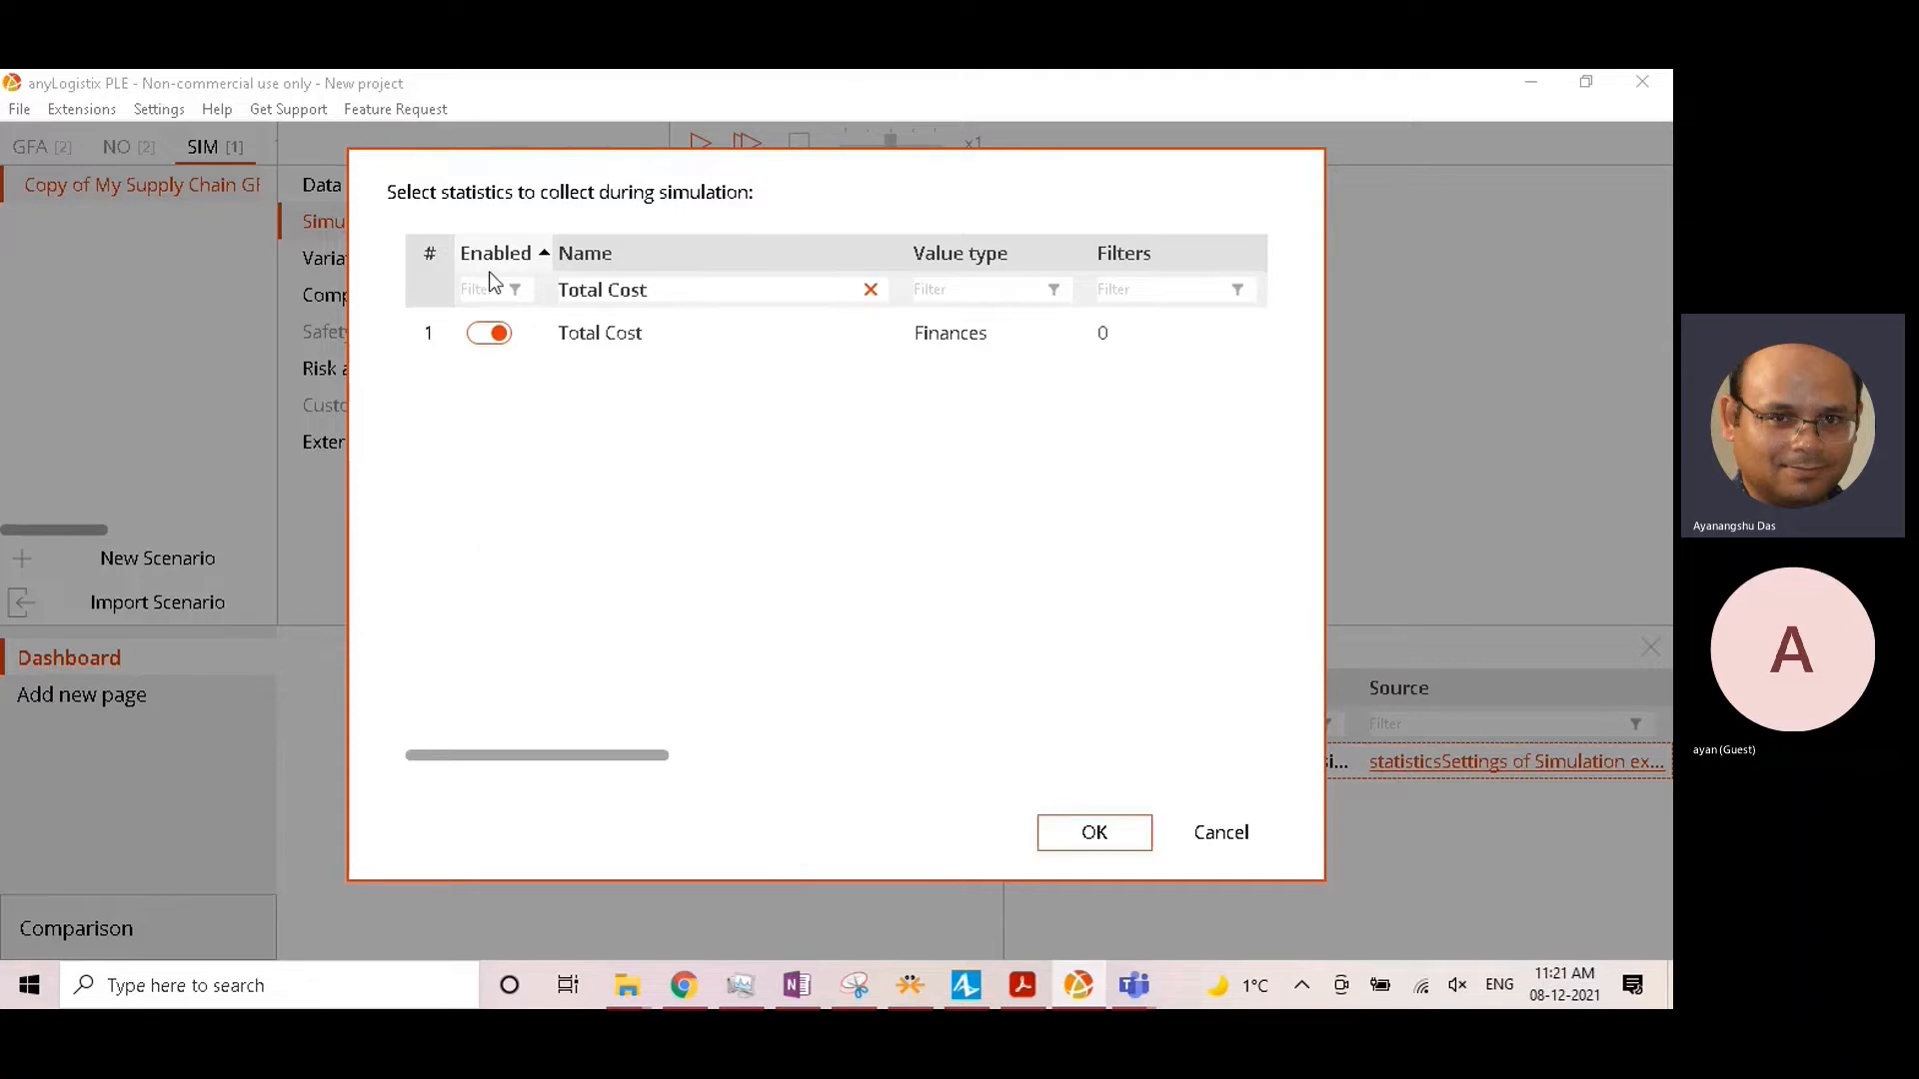
{"action": "left_click", "coordinate": [869, 290]}
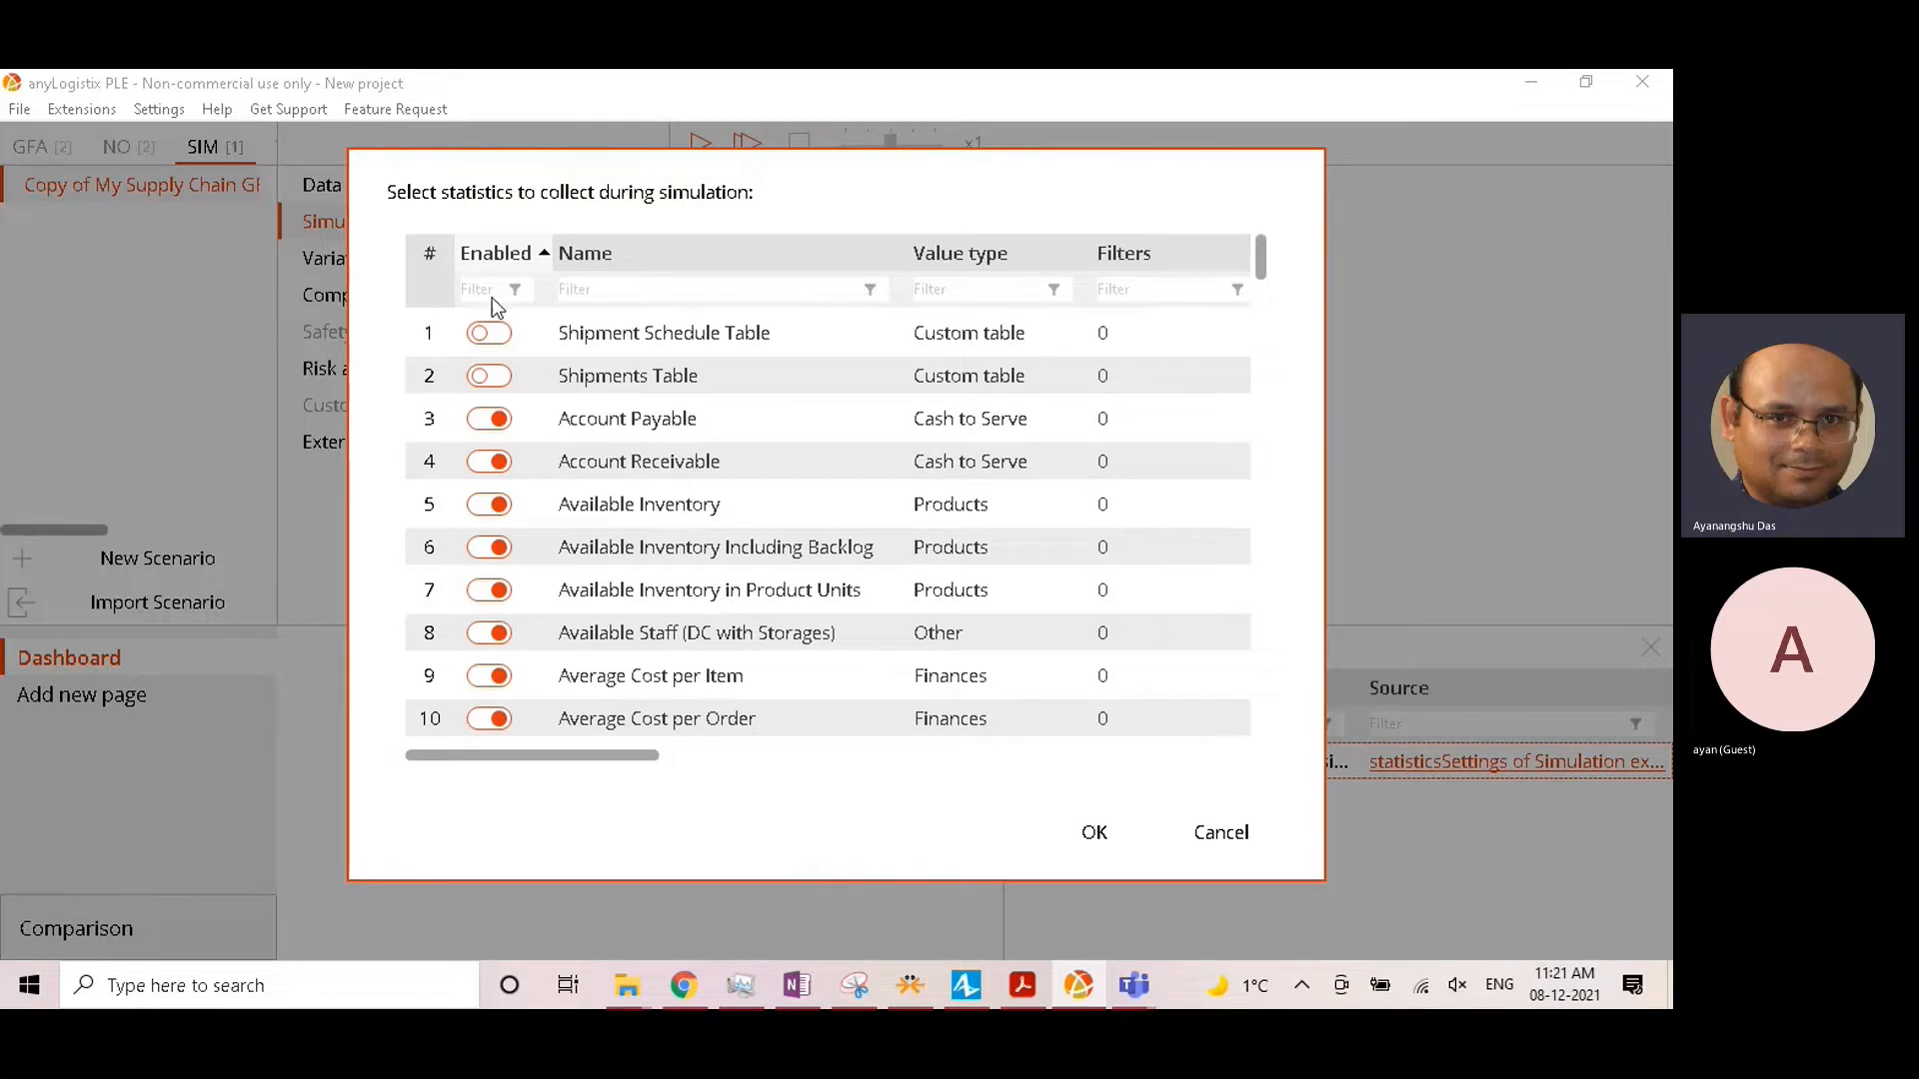
{"action": "left_click", "coordinate": [497, 254]}
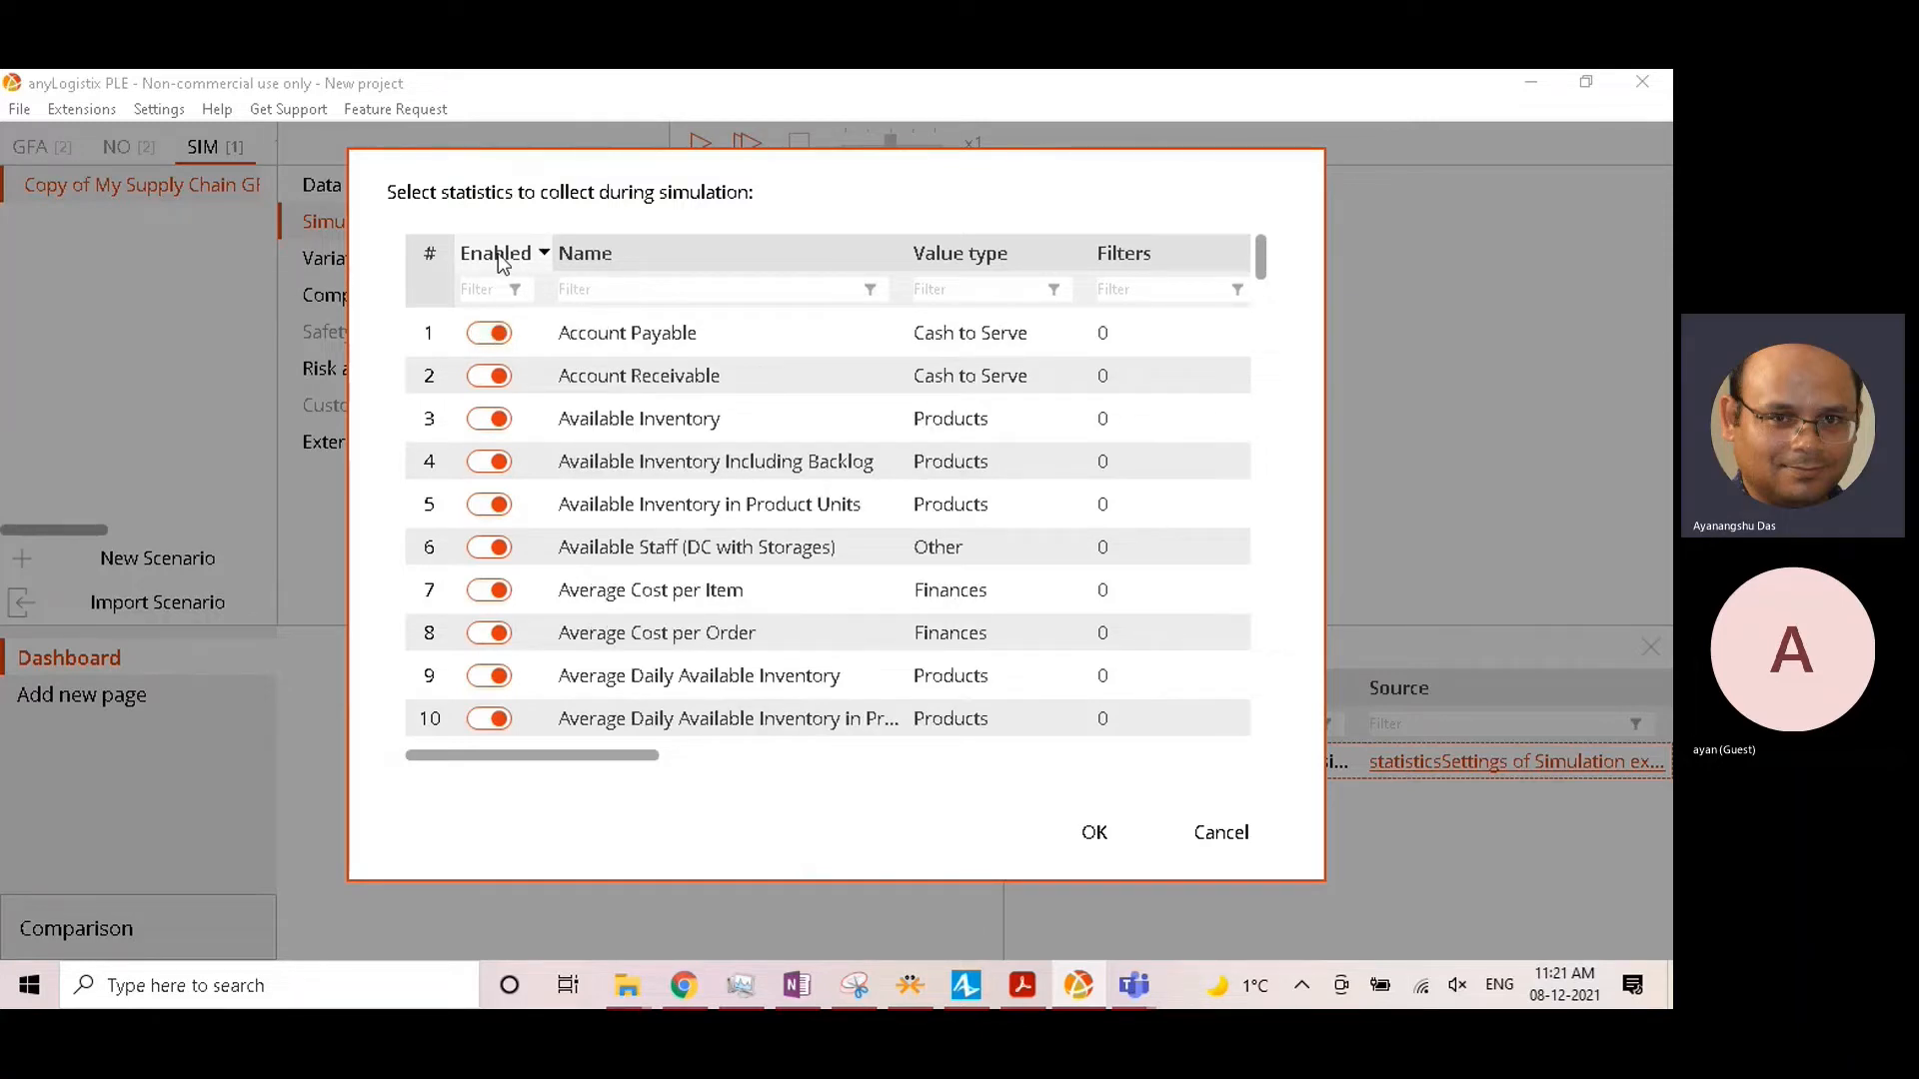
{"action": "left_click", "coordinate": [497, 254]}
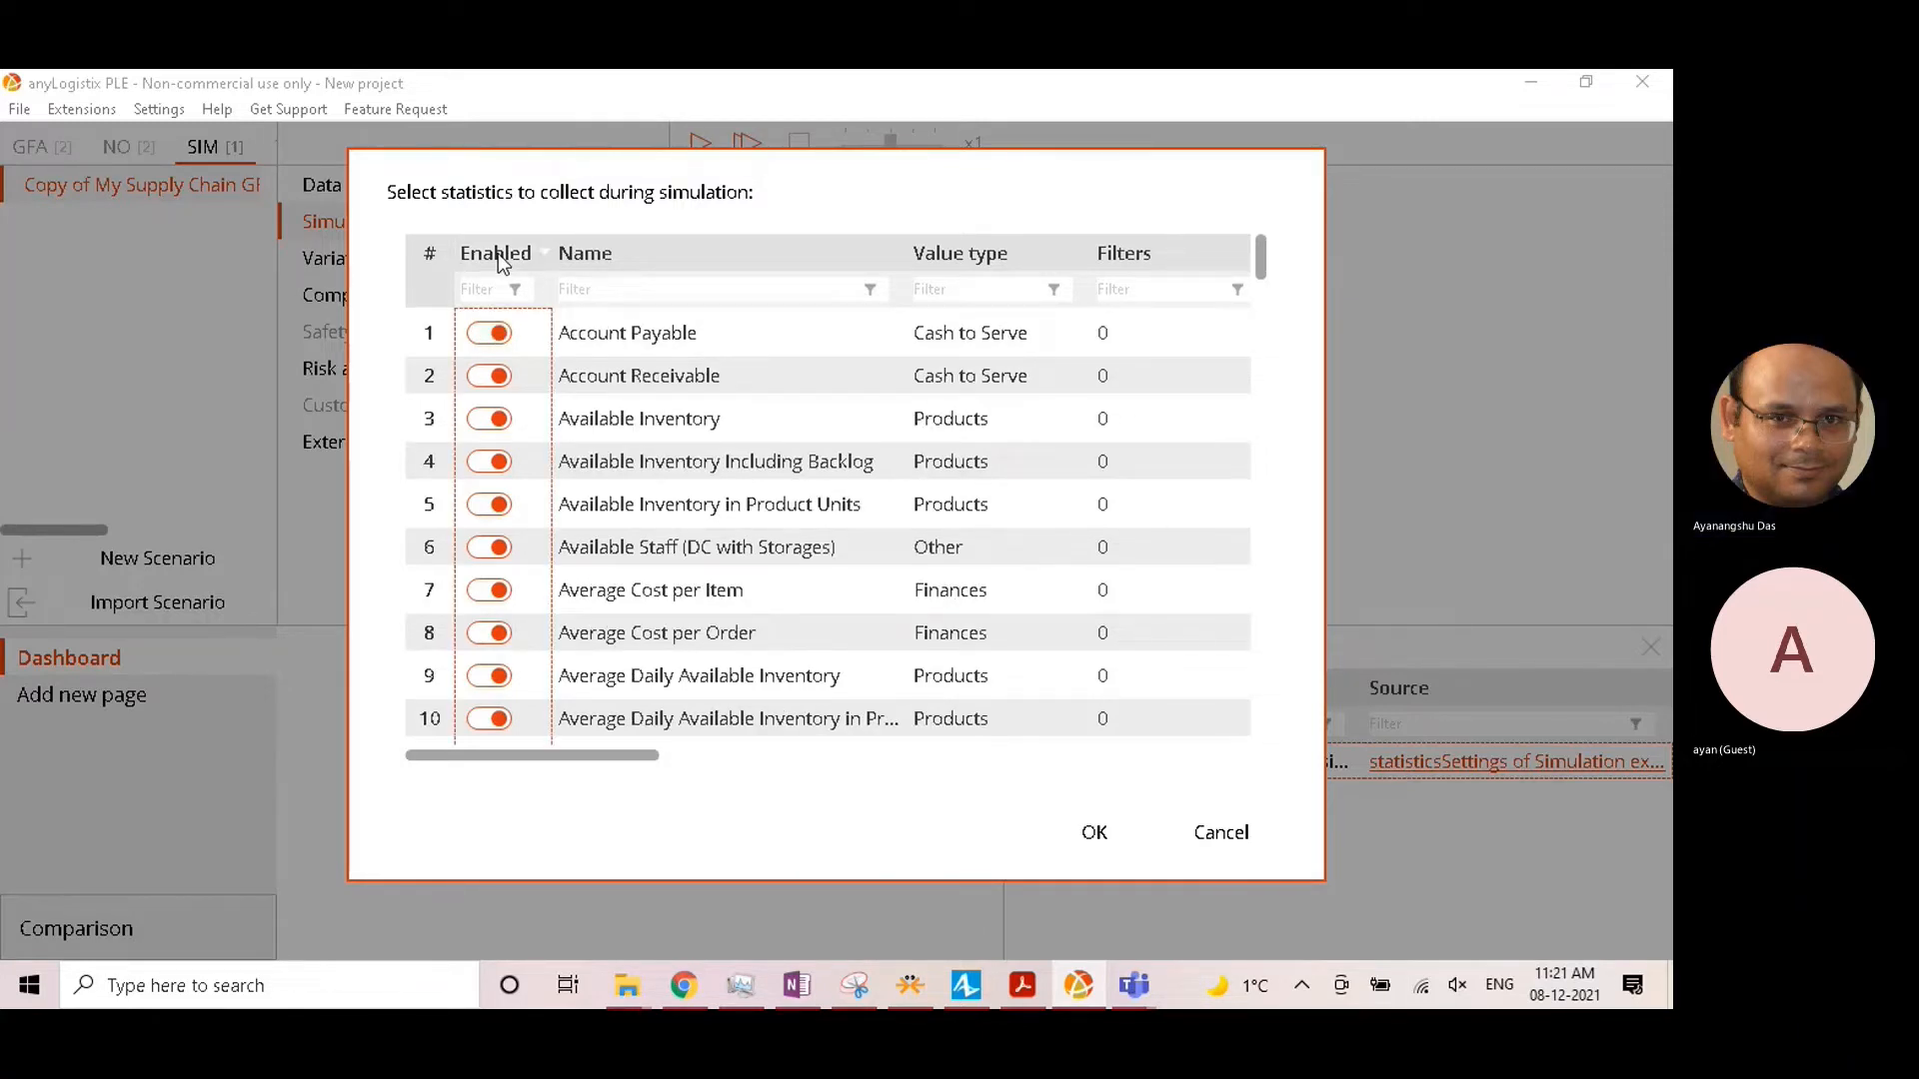
{"action": "left_click", "coordinate": [492, 333]}
{"action": "scroll", "coordinate": [495, 629], "scroll_direction": "down", "scroll_amount": 10}
{"action": "scroll", "coordinate": [497, 645], "scroll_direction": "down", "scroll_amount": 20}
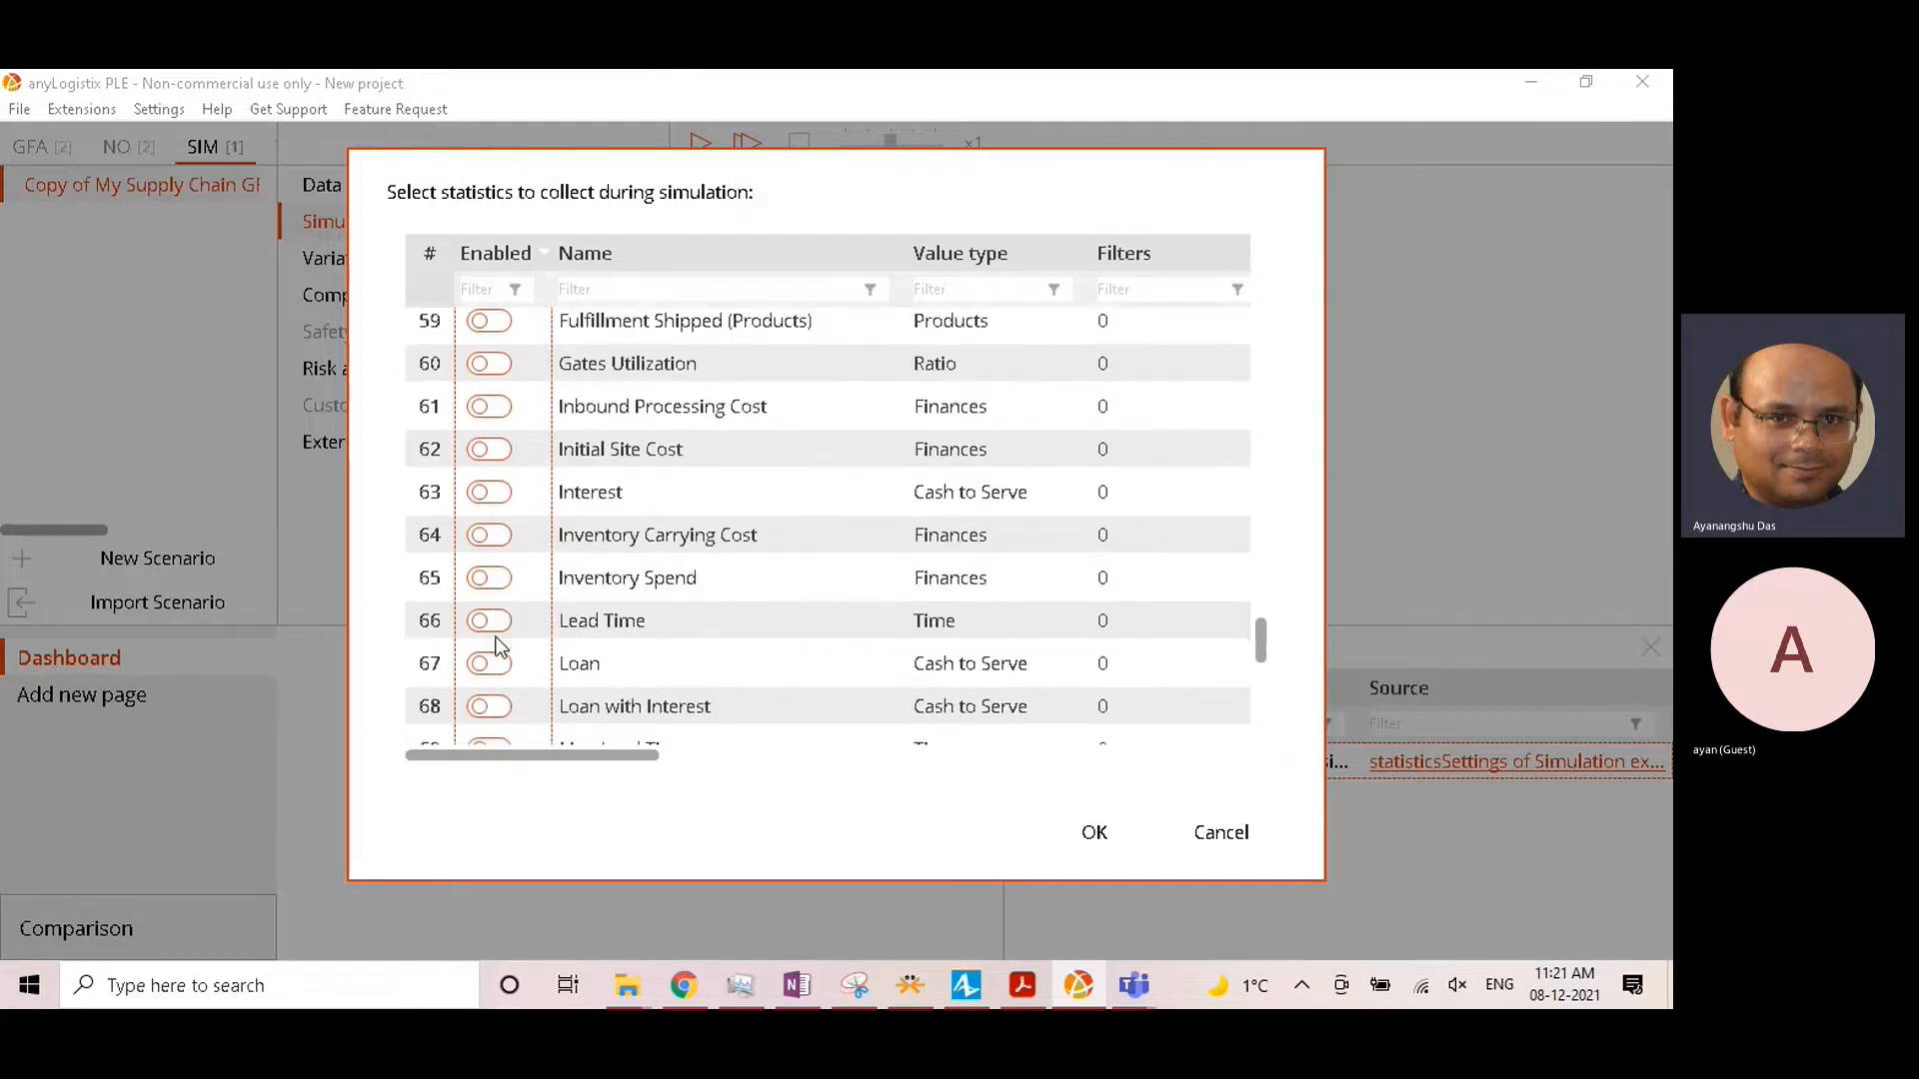
{"action": "scroll", "coordinate": [492, 688], "scroll_direction": "up", "scroll_amount": 10}
{"action": "scroll", "coordinate": [491, 687], "scroll_direction": "up", "scroll_amount": 8}
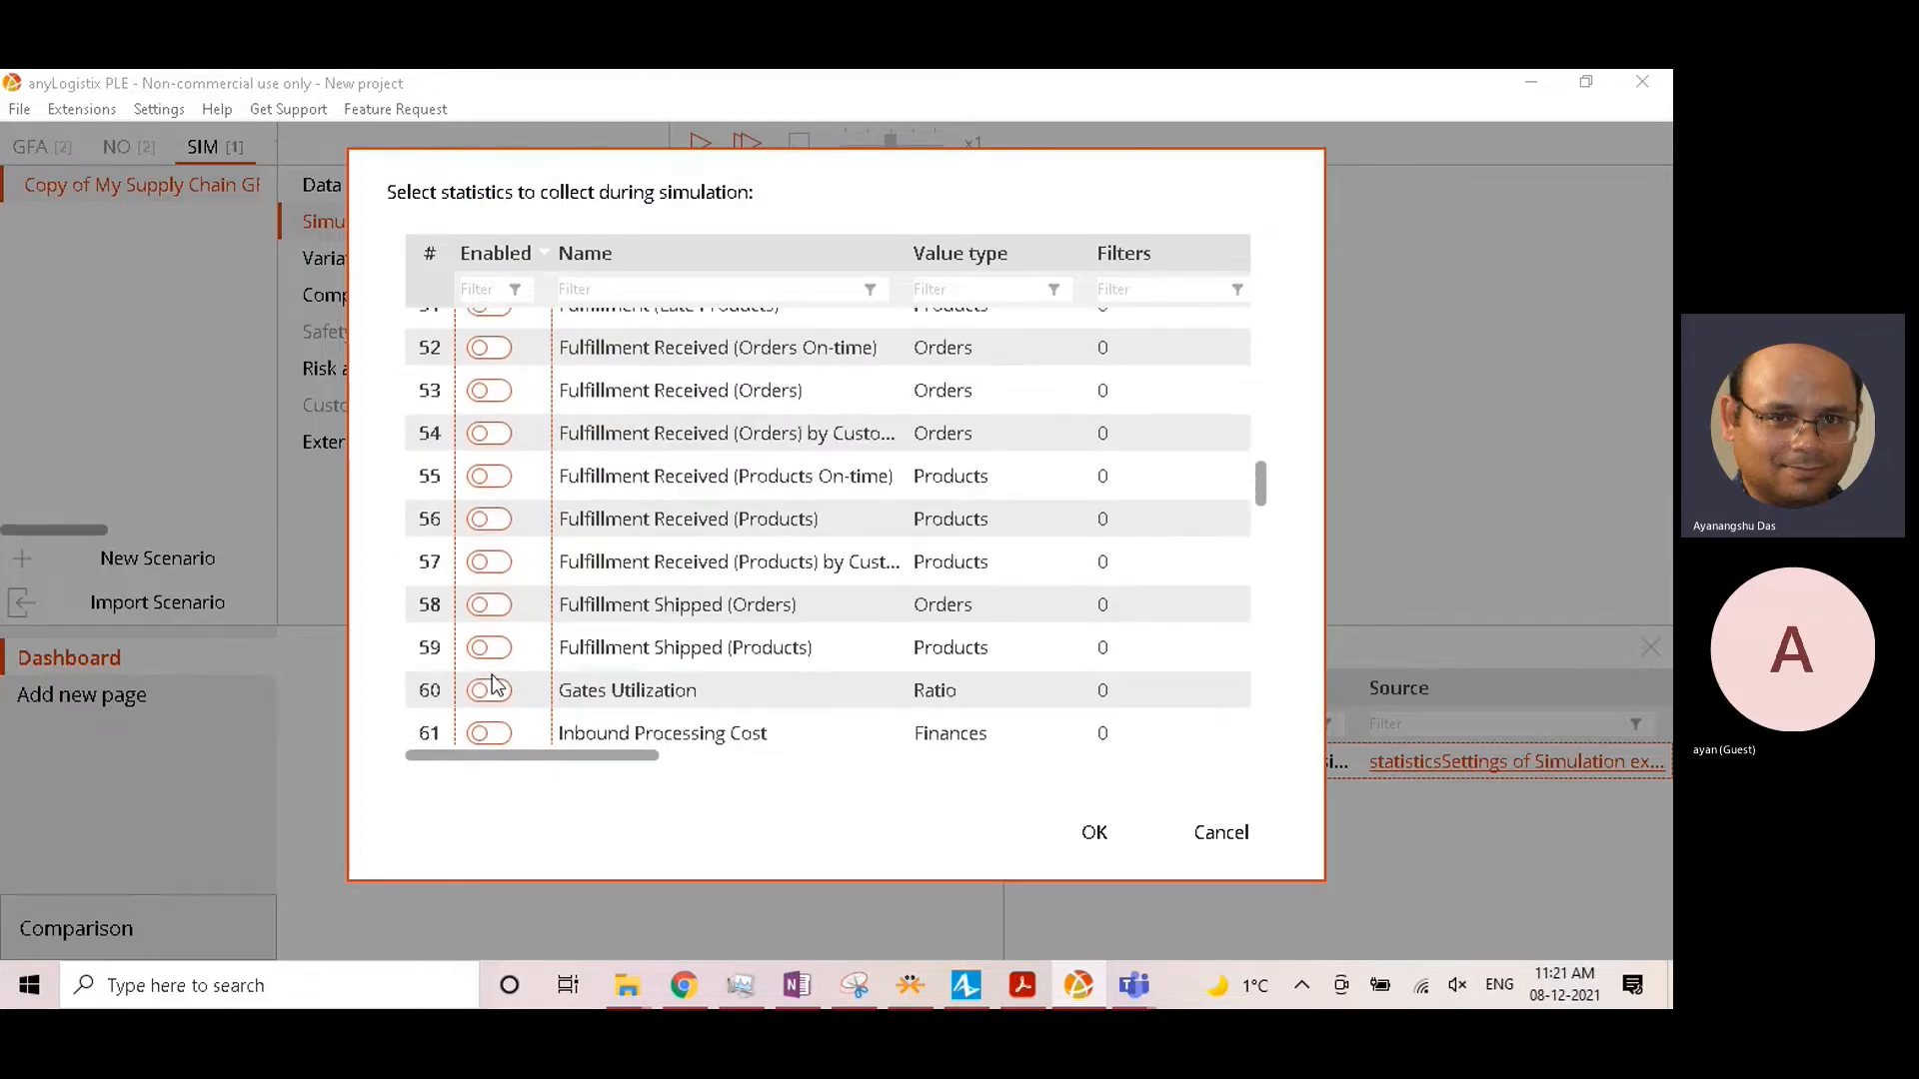
{"action": "scroll", "coordinate": [492, 688], "scroll_direction": "up", "scroll_amount": 17}
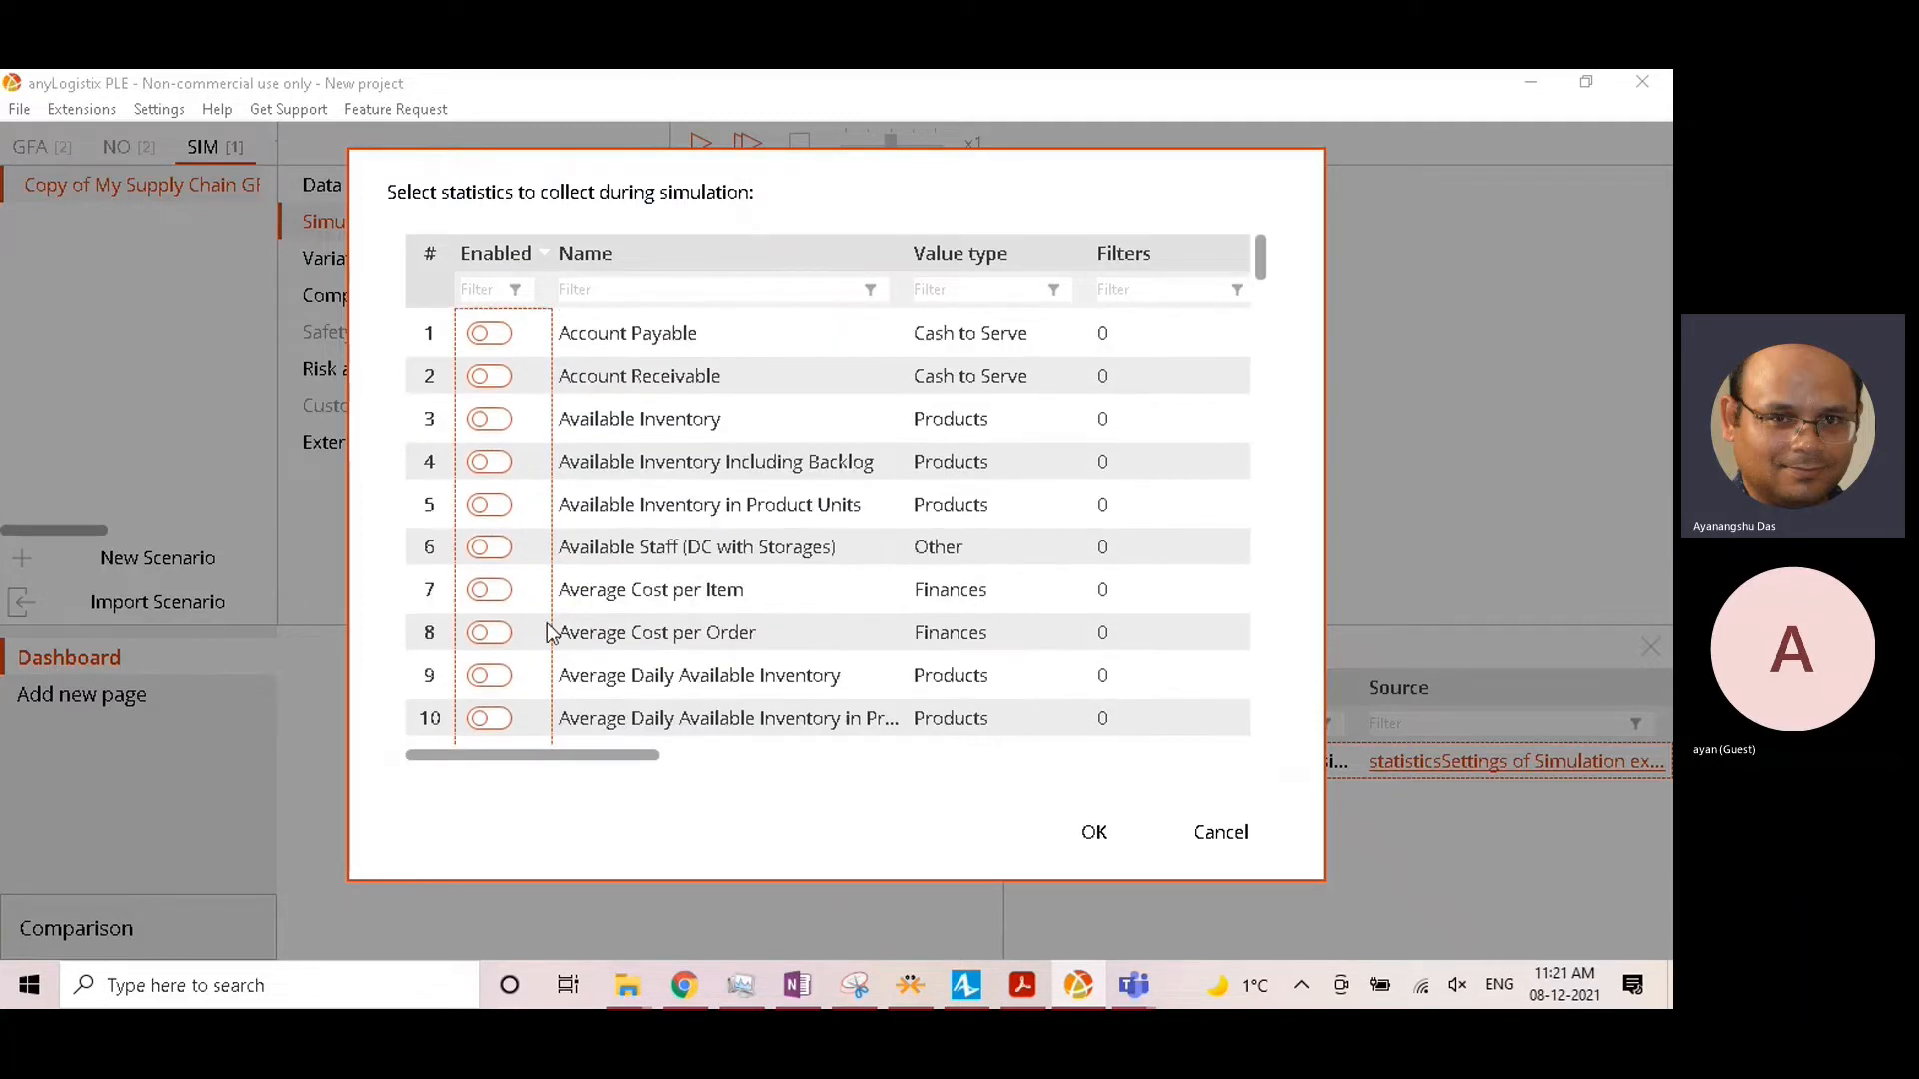
Step: Filter the statistics by the name Total Cost and enable the Total Cost statistic
{"action": "left_click", "coordinate": [668, 291]}
{"action": "type", "text": "Total Cost"}
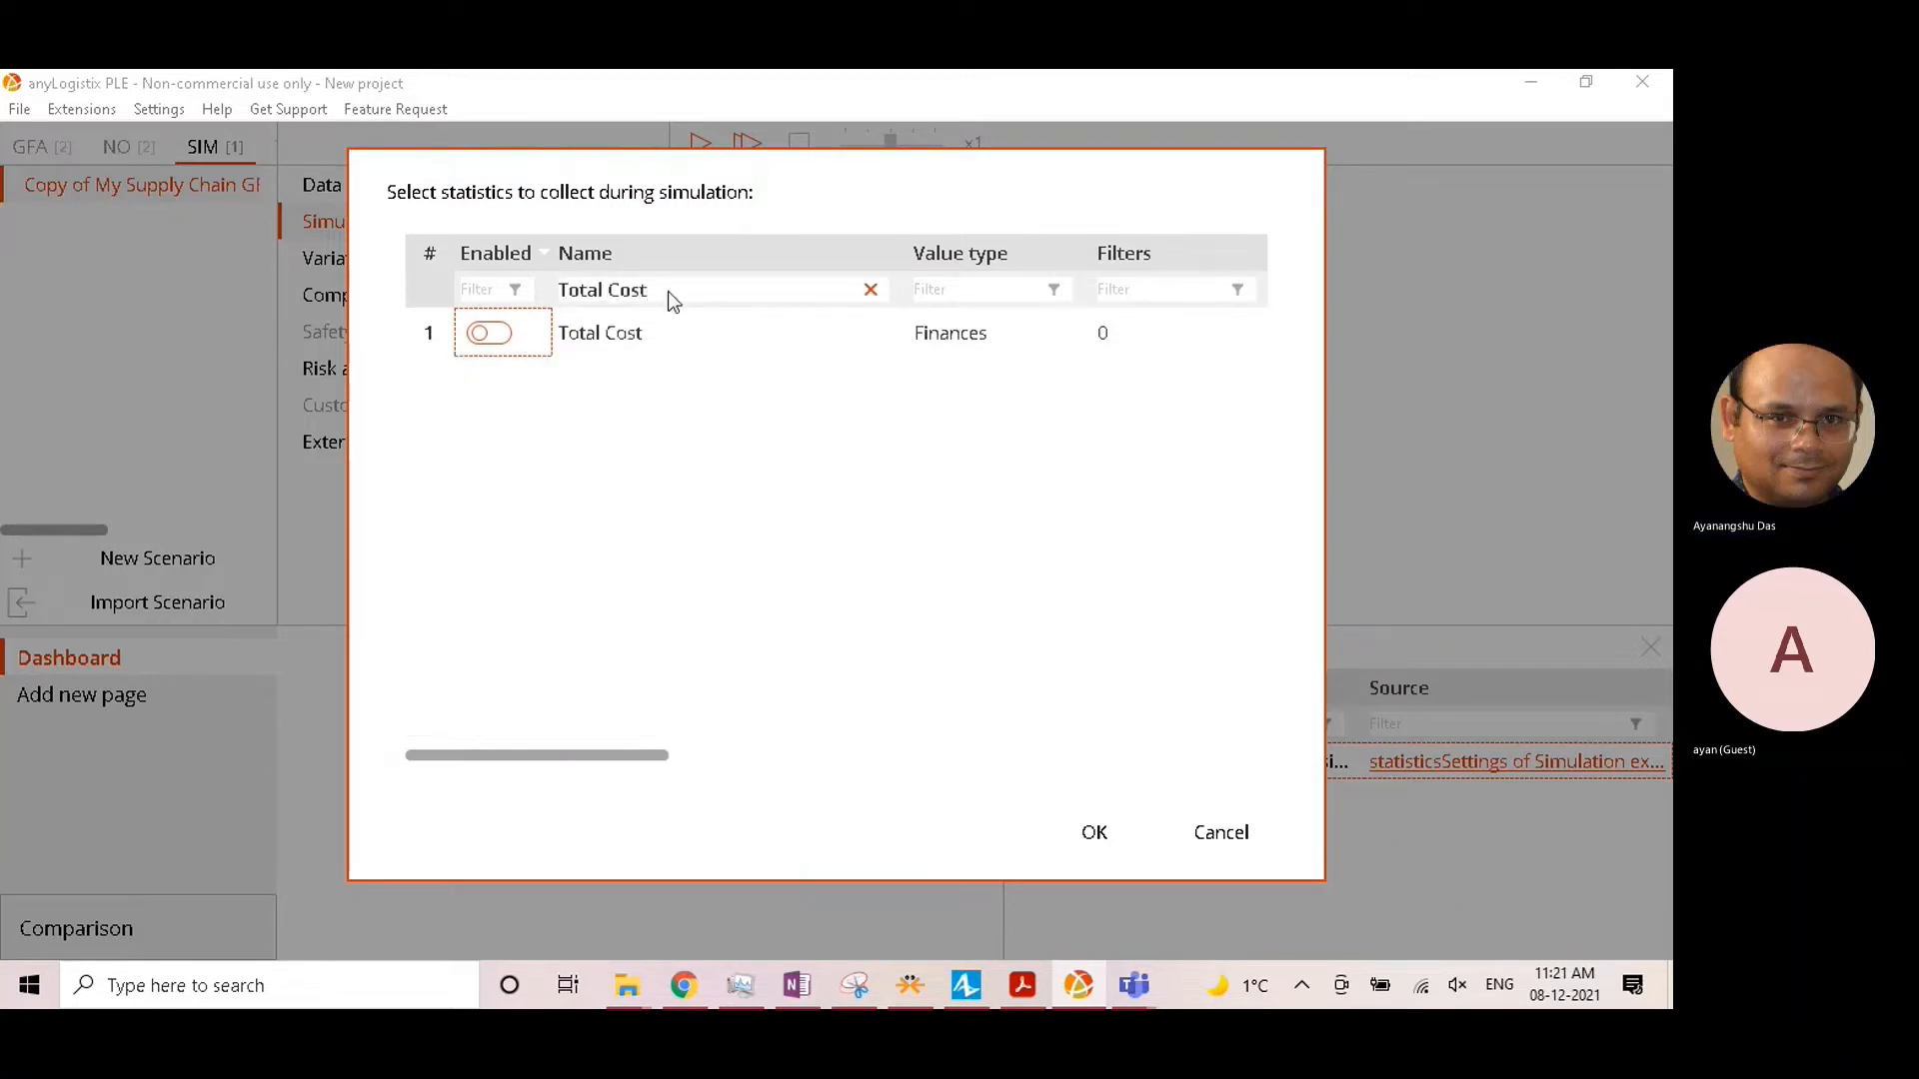
{"action": "left_click", "coordinate": [486, 334]}
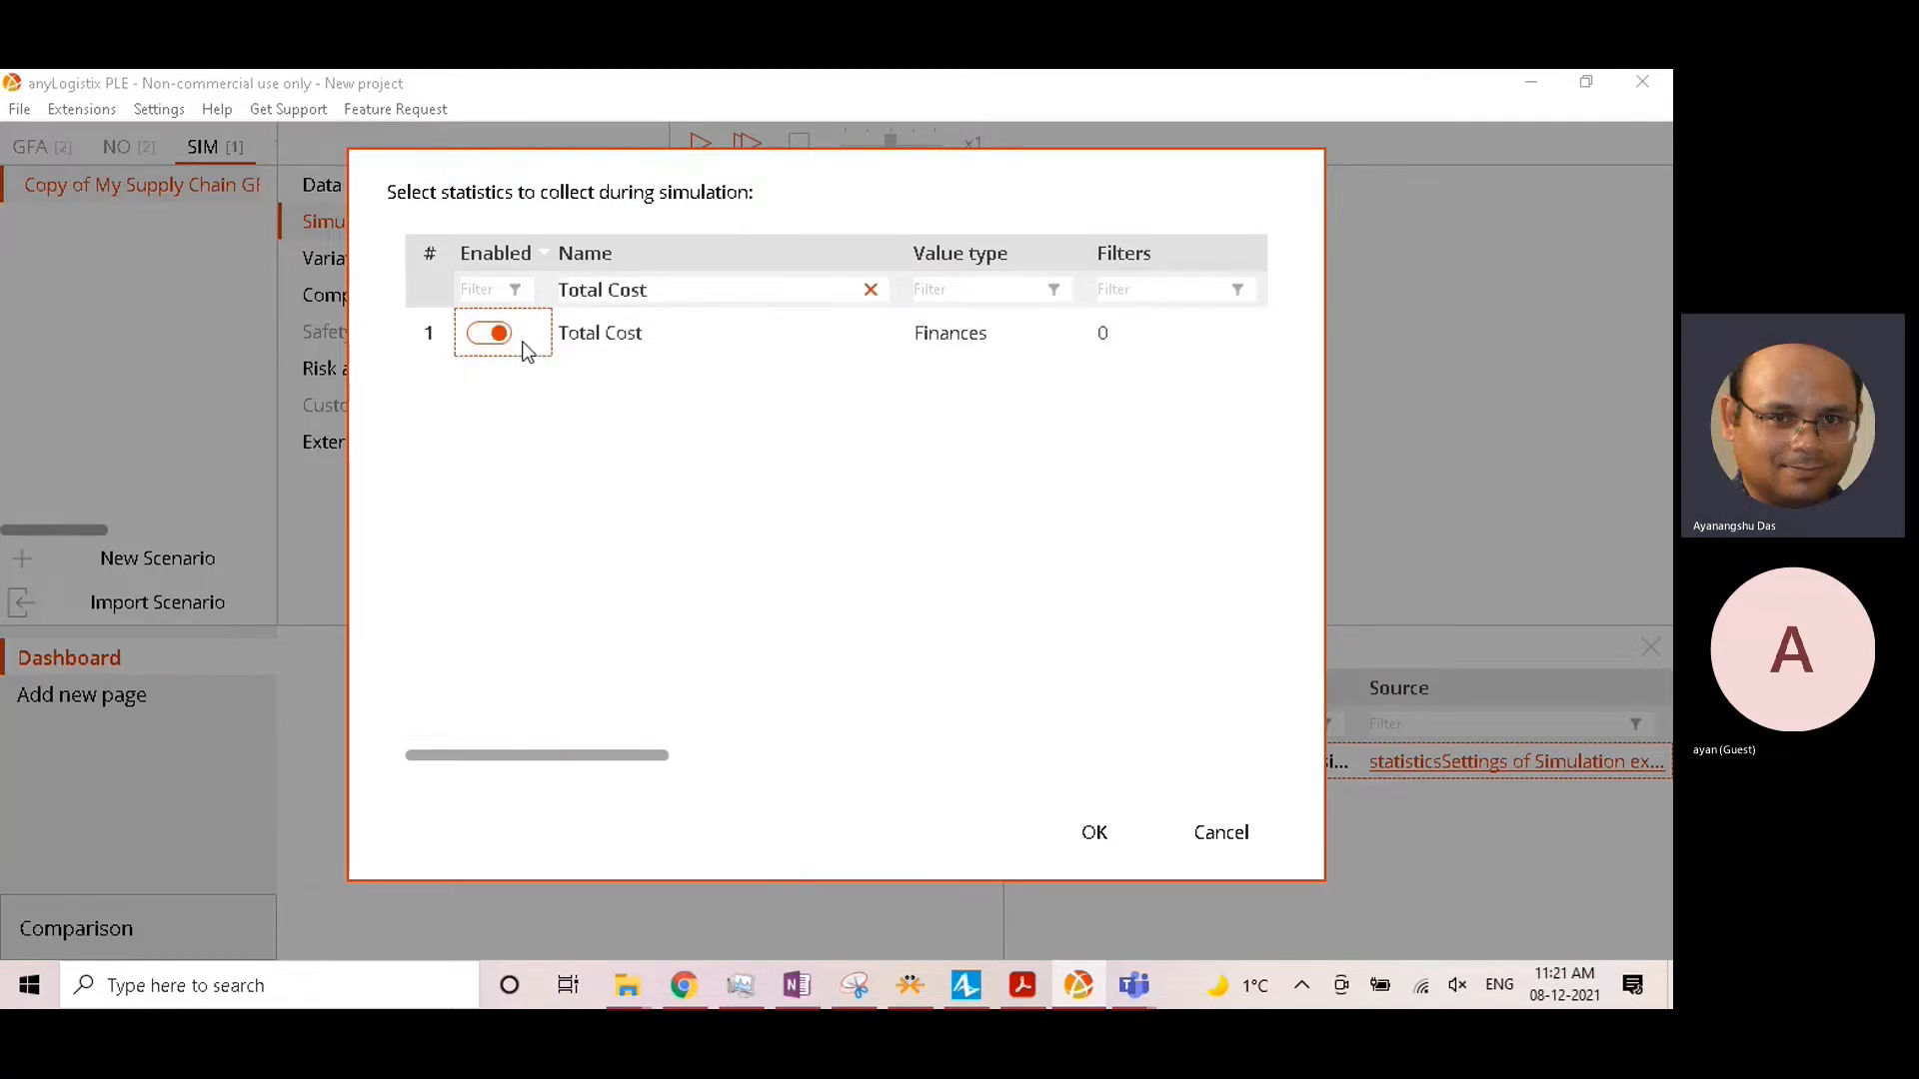
Step: Filter the statistics by the name Available Inventory and enable only the Available Inventory statistic
{"action": "left_click", "coordinate": [871, 289]}
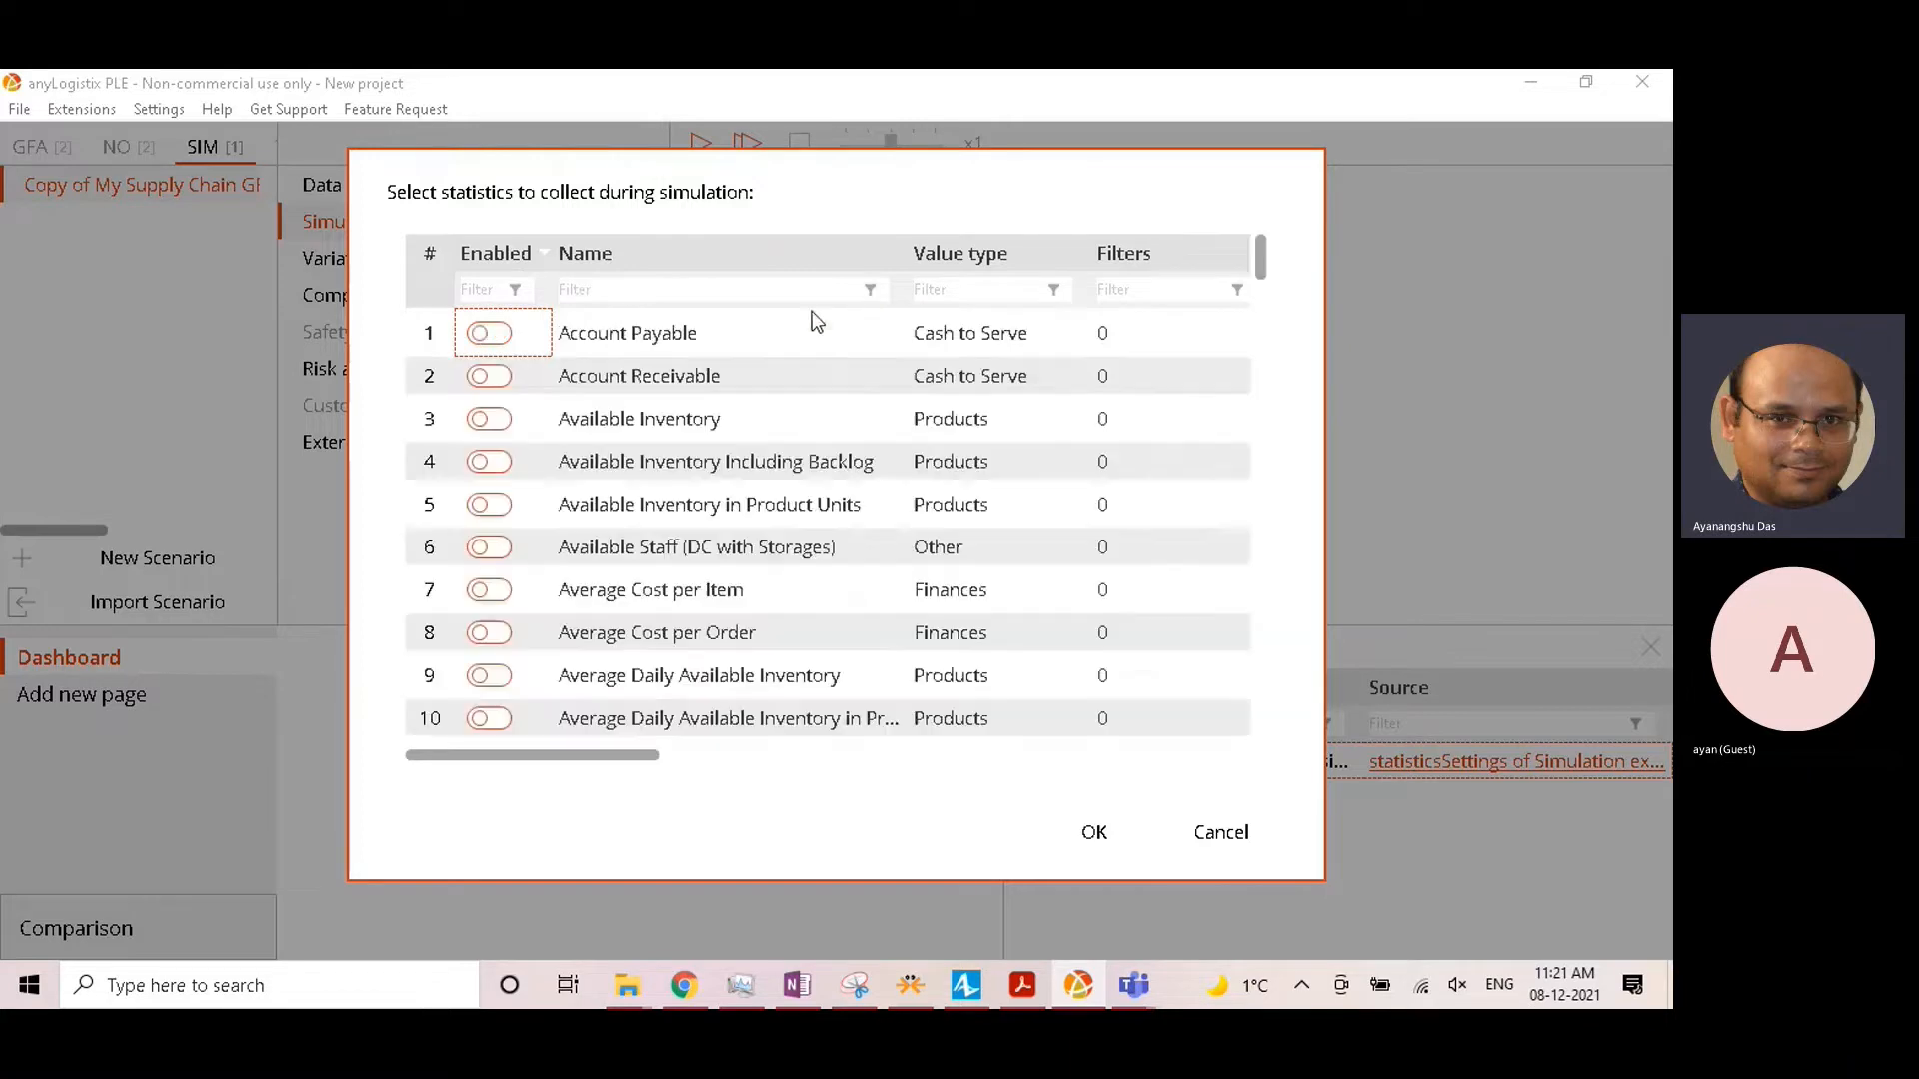
{"action": "left_click", "coordinate": [655, 292]}
{"action": "type", "text": "Available Inv"}
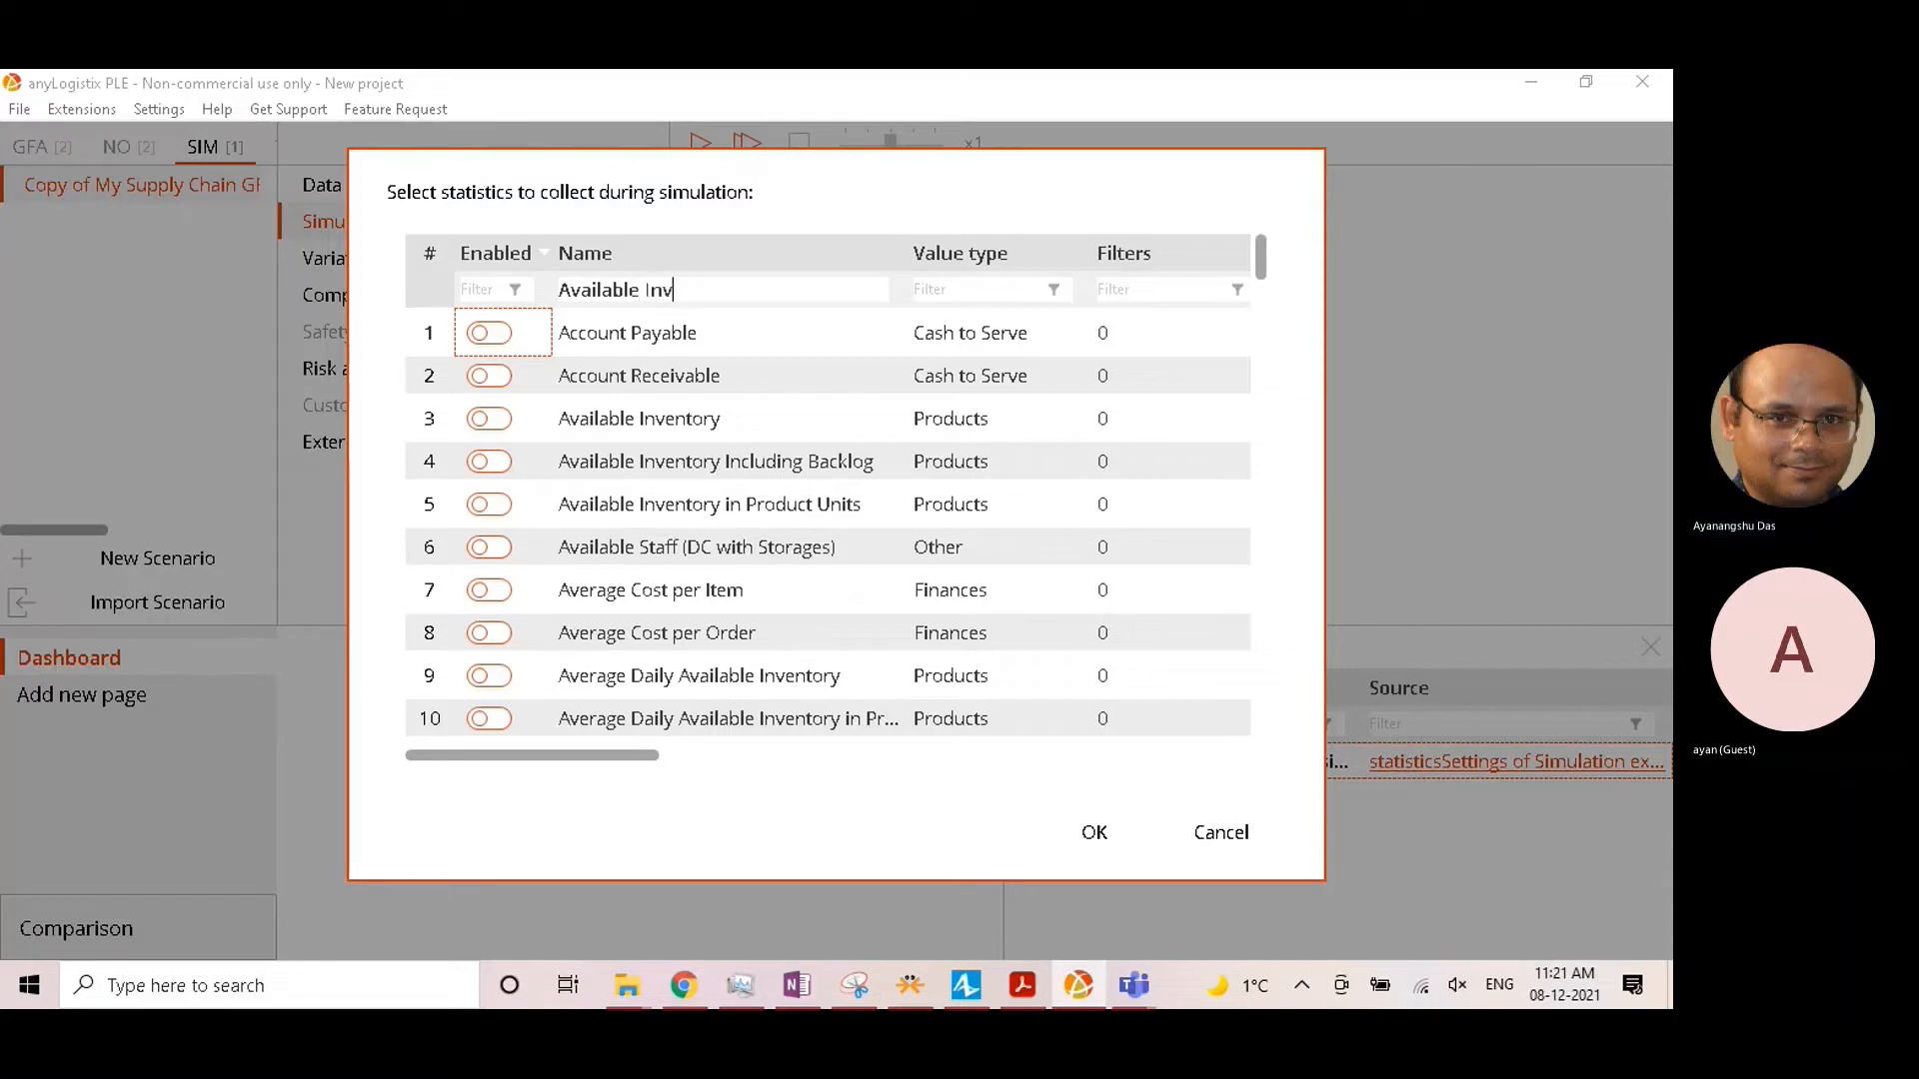
{"action": "type", "text": "entoryu"}
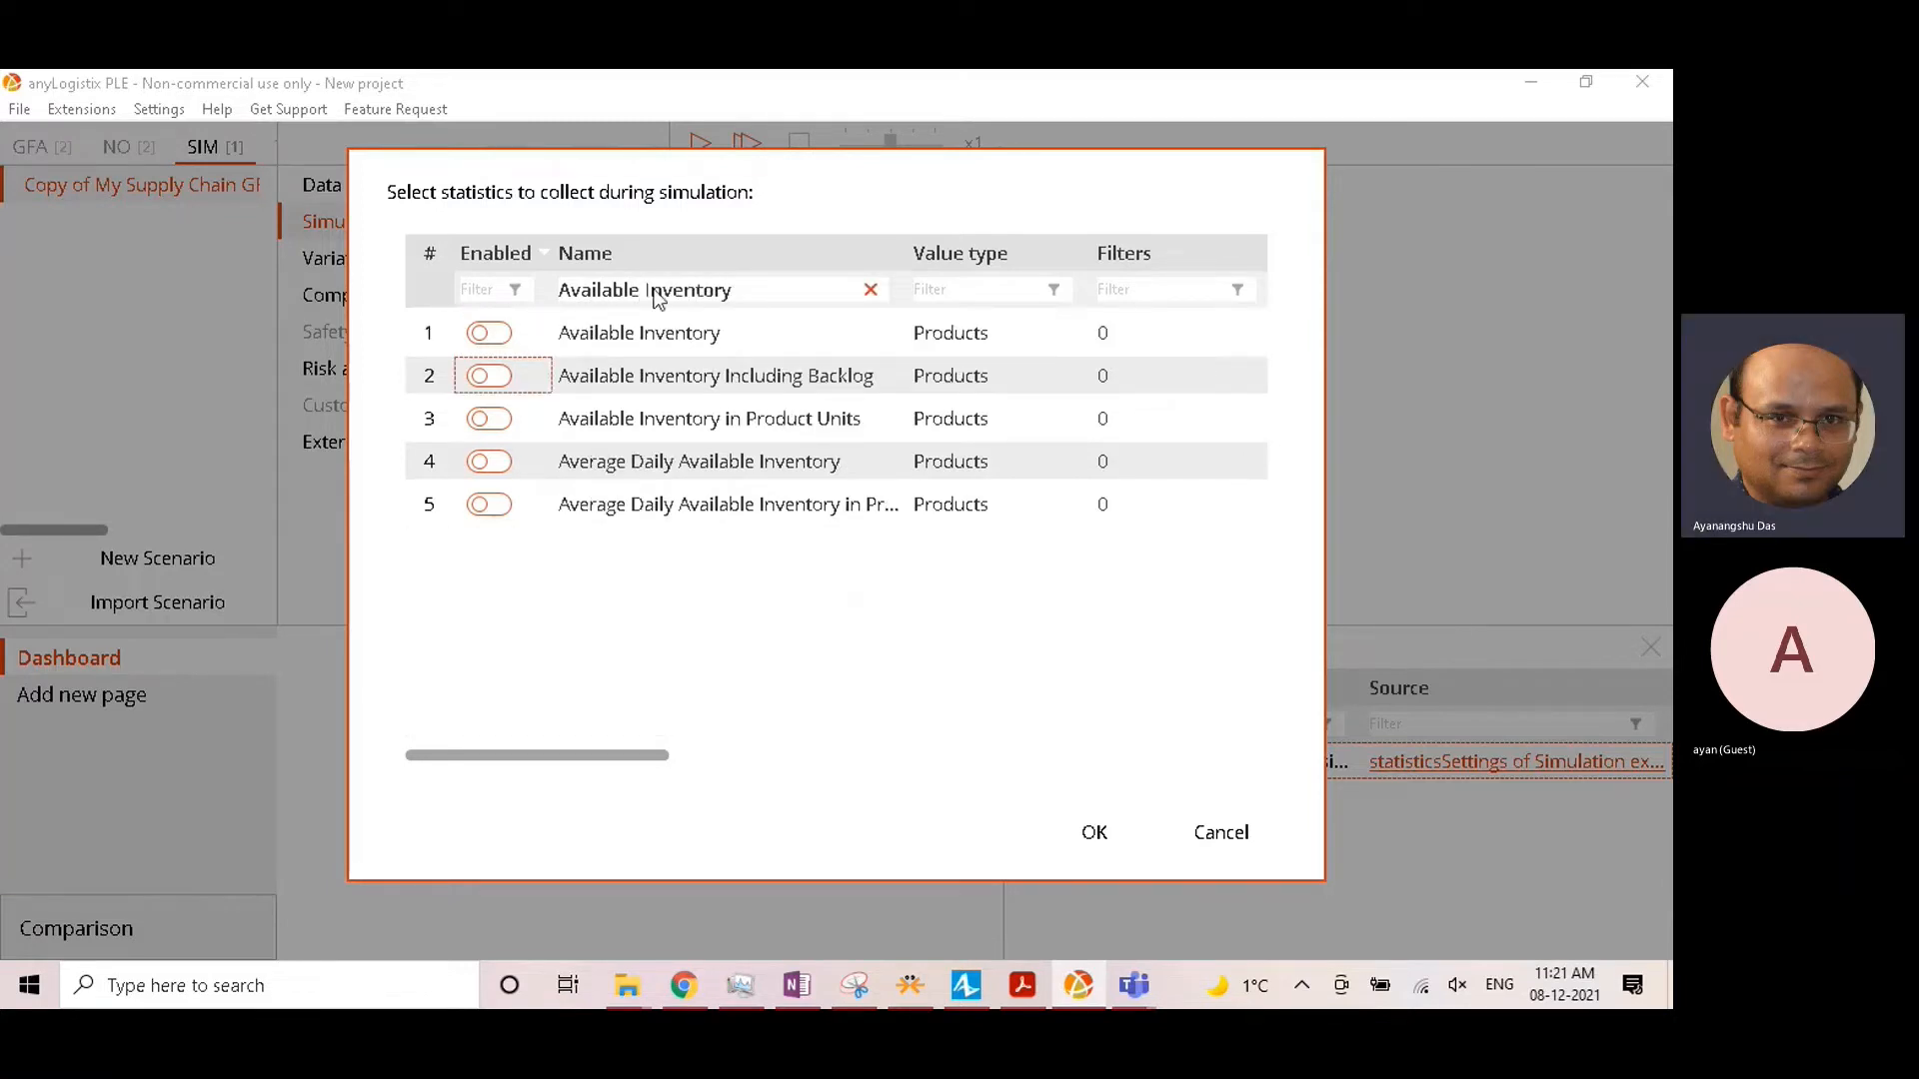
{"action": "left_click", "coordinate": [529, 334]}
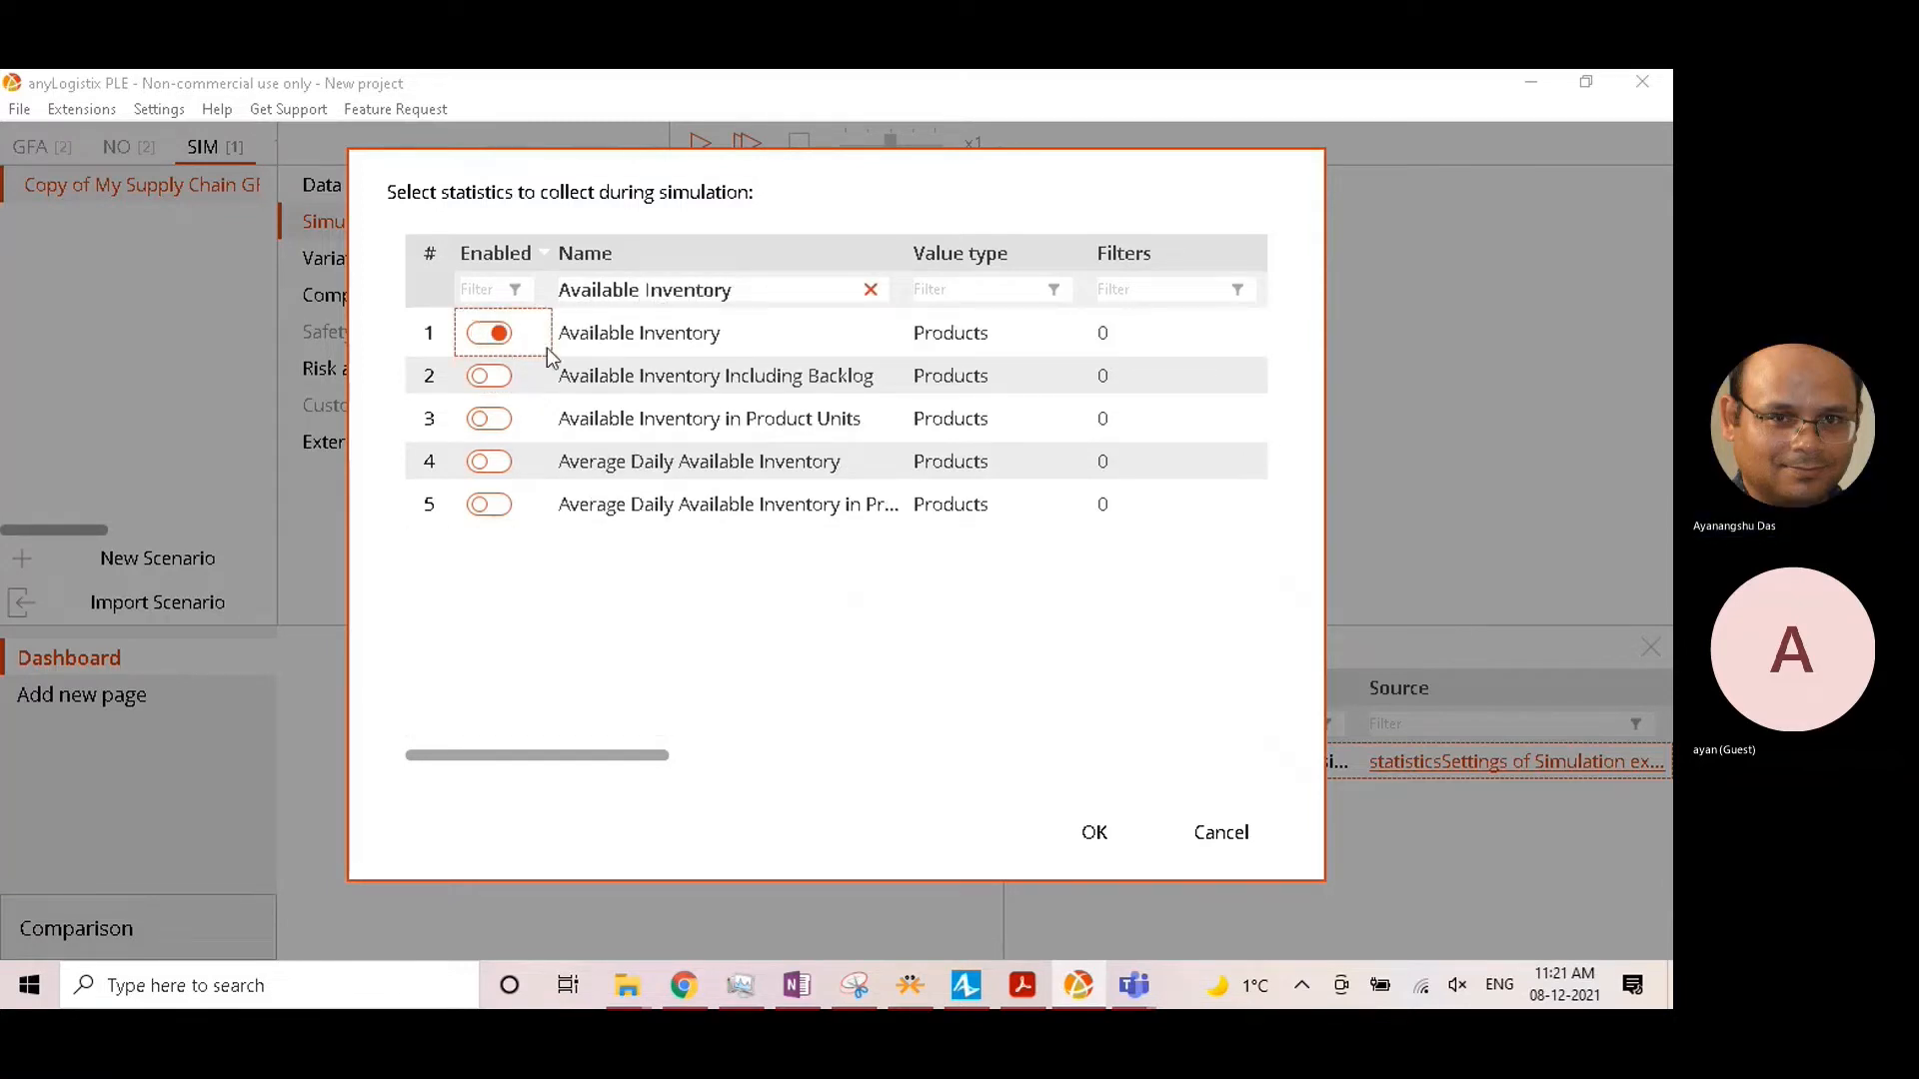
Step: Filter the statistics by Demand, enable Demand Received (Dropped Orders), and confirm the statistics configuration
{"action": "left_click", "coordinate": [870, 290]}
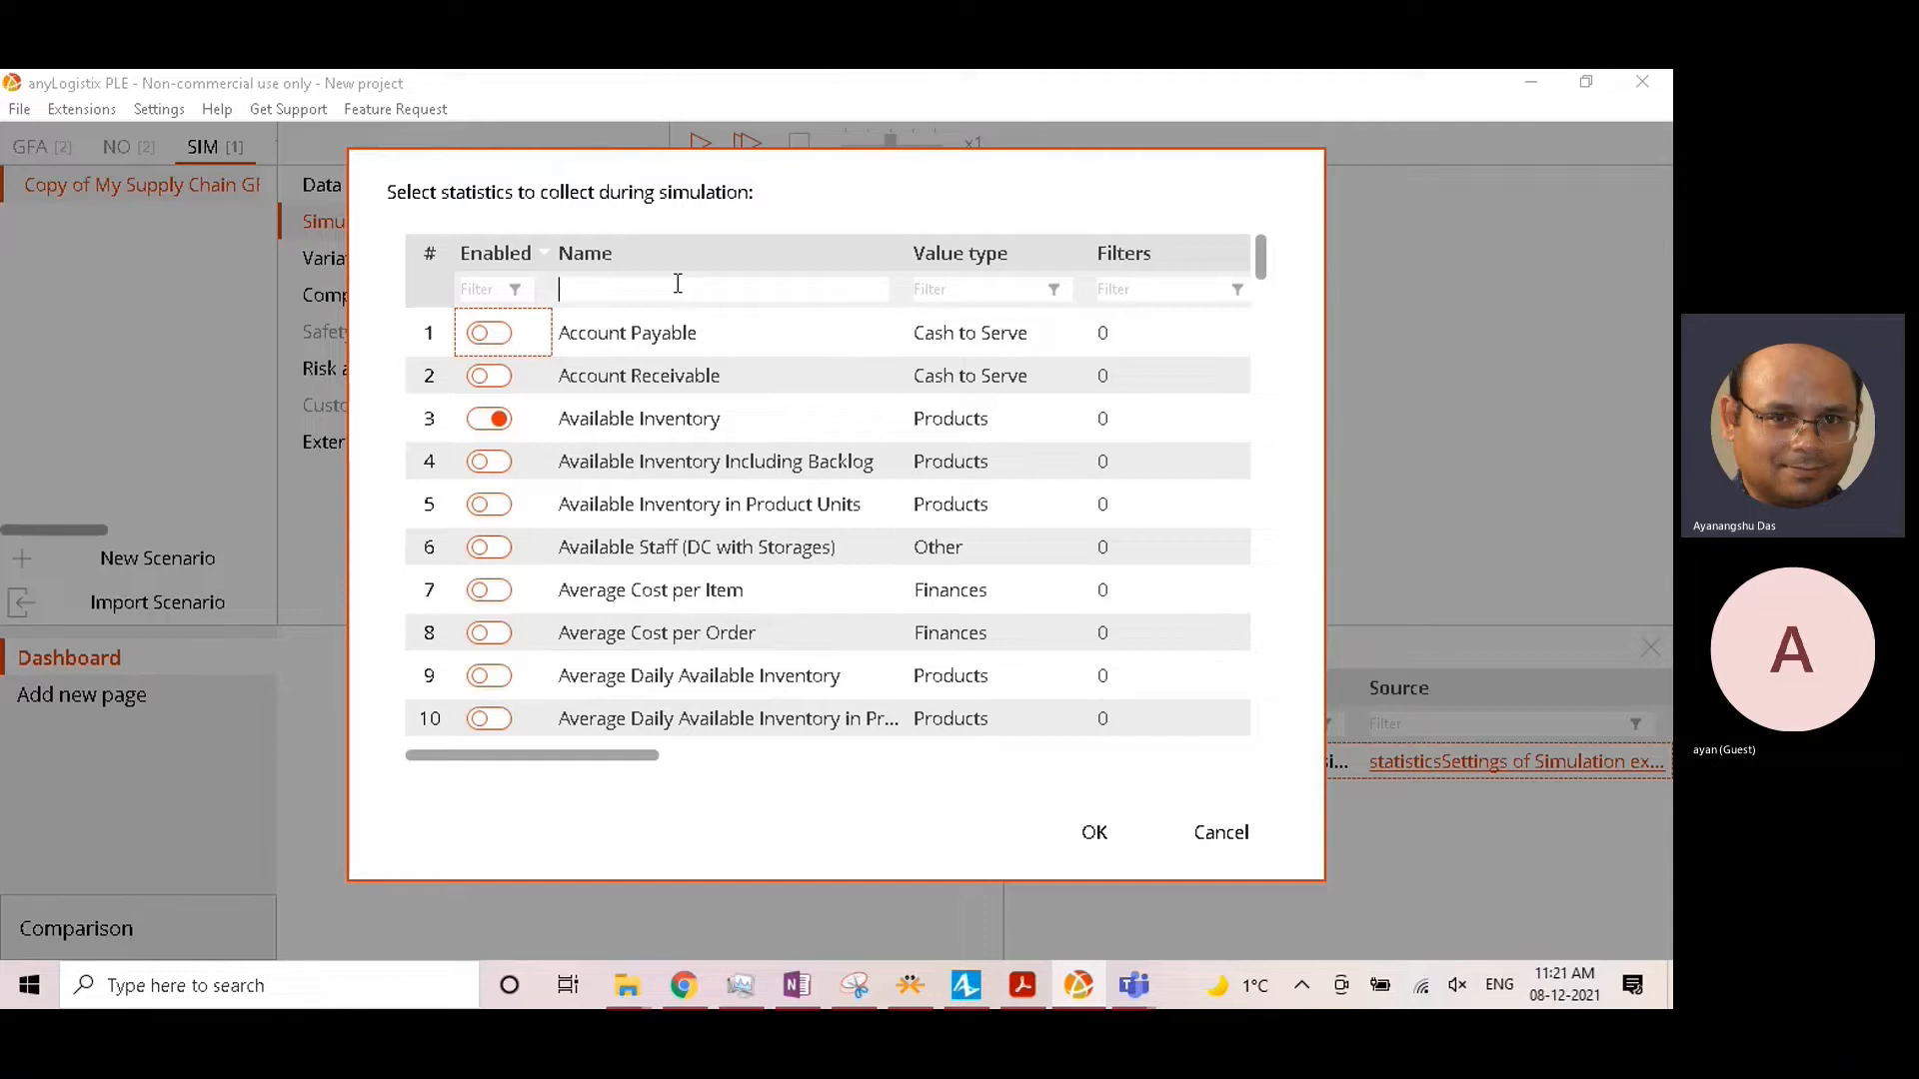
{"action": "type", "text": "Demand"}
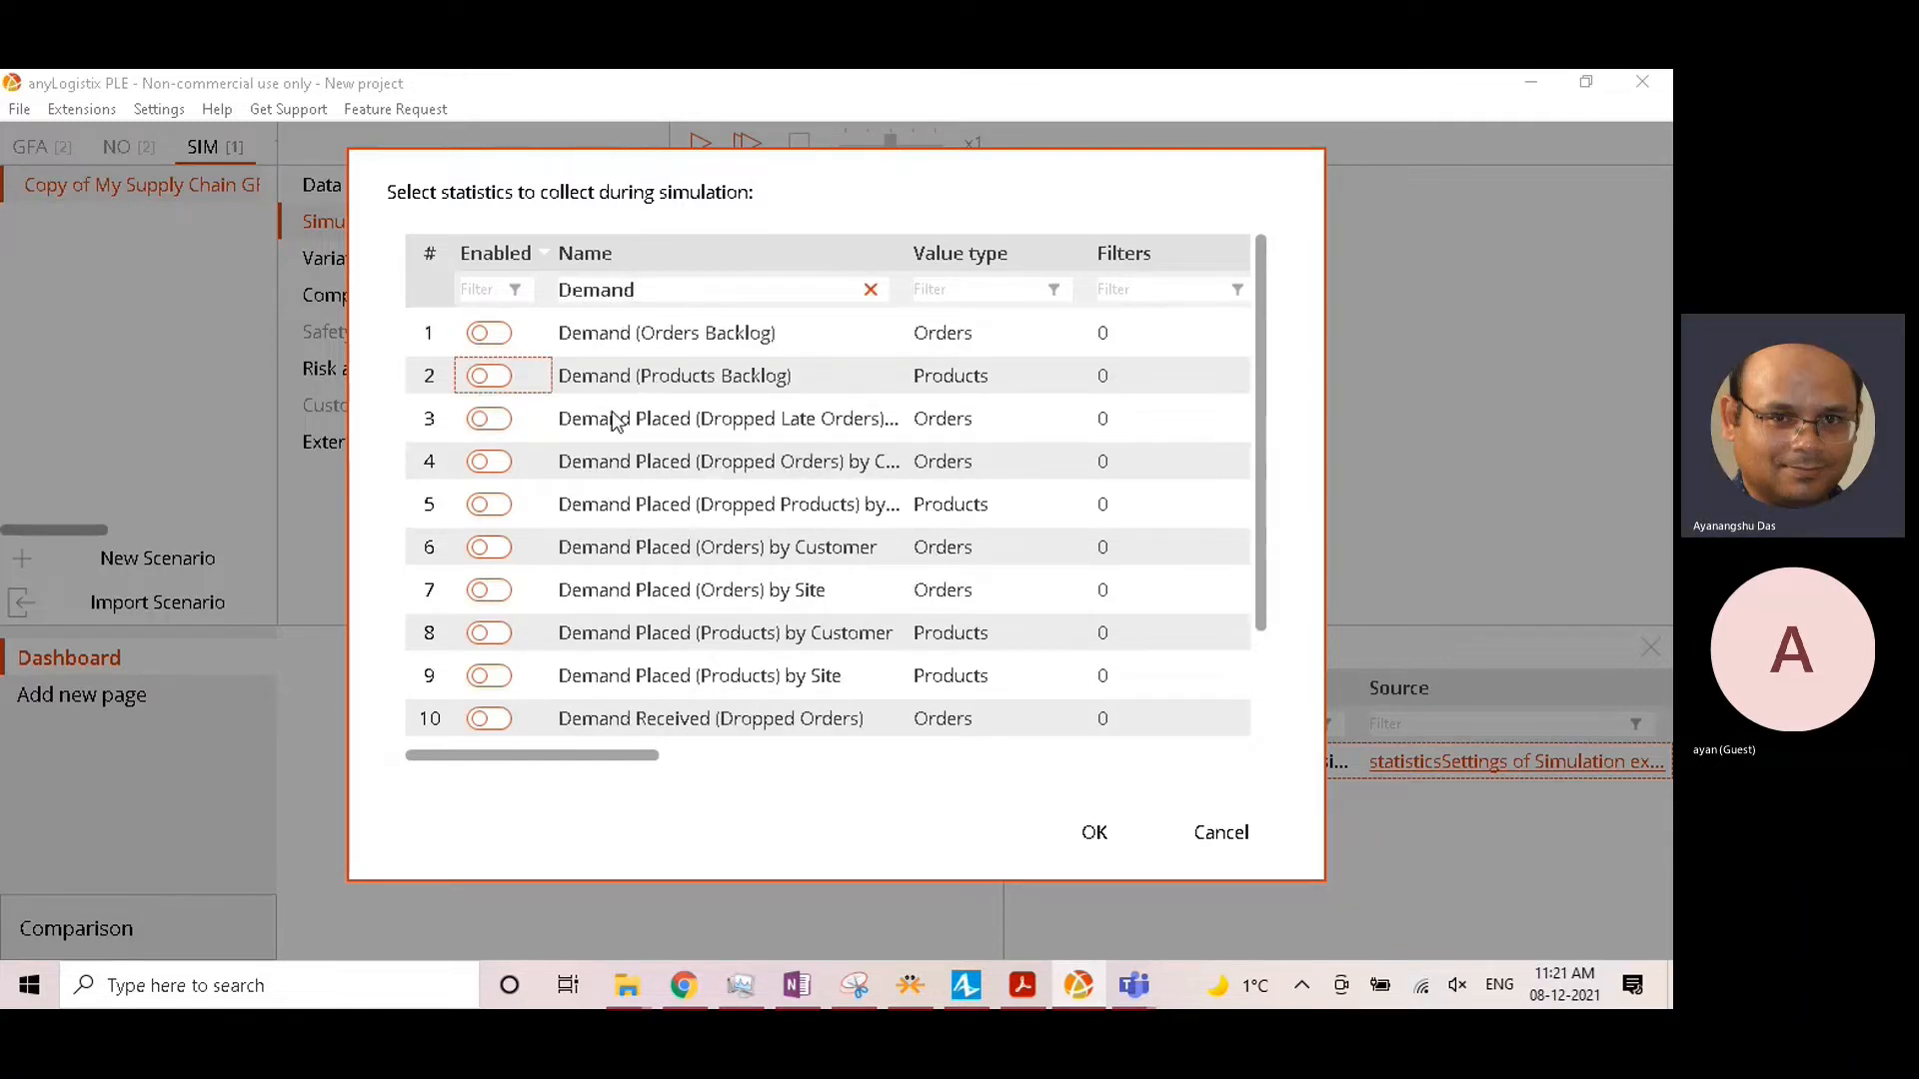
{"action": "left_click", "coordinate": [499, 728]}
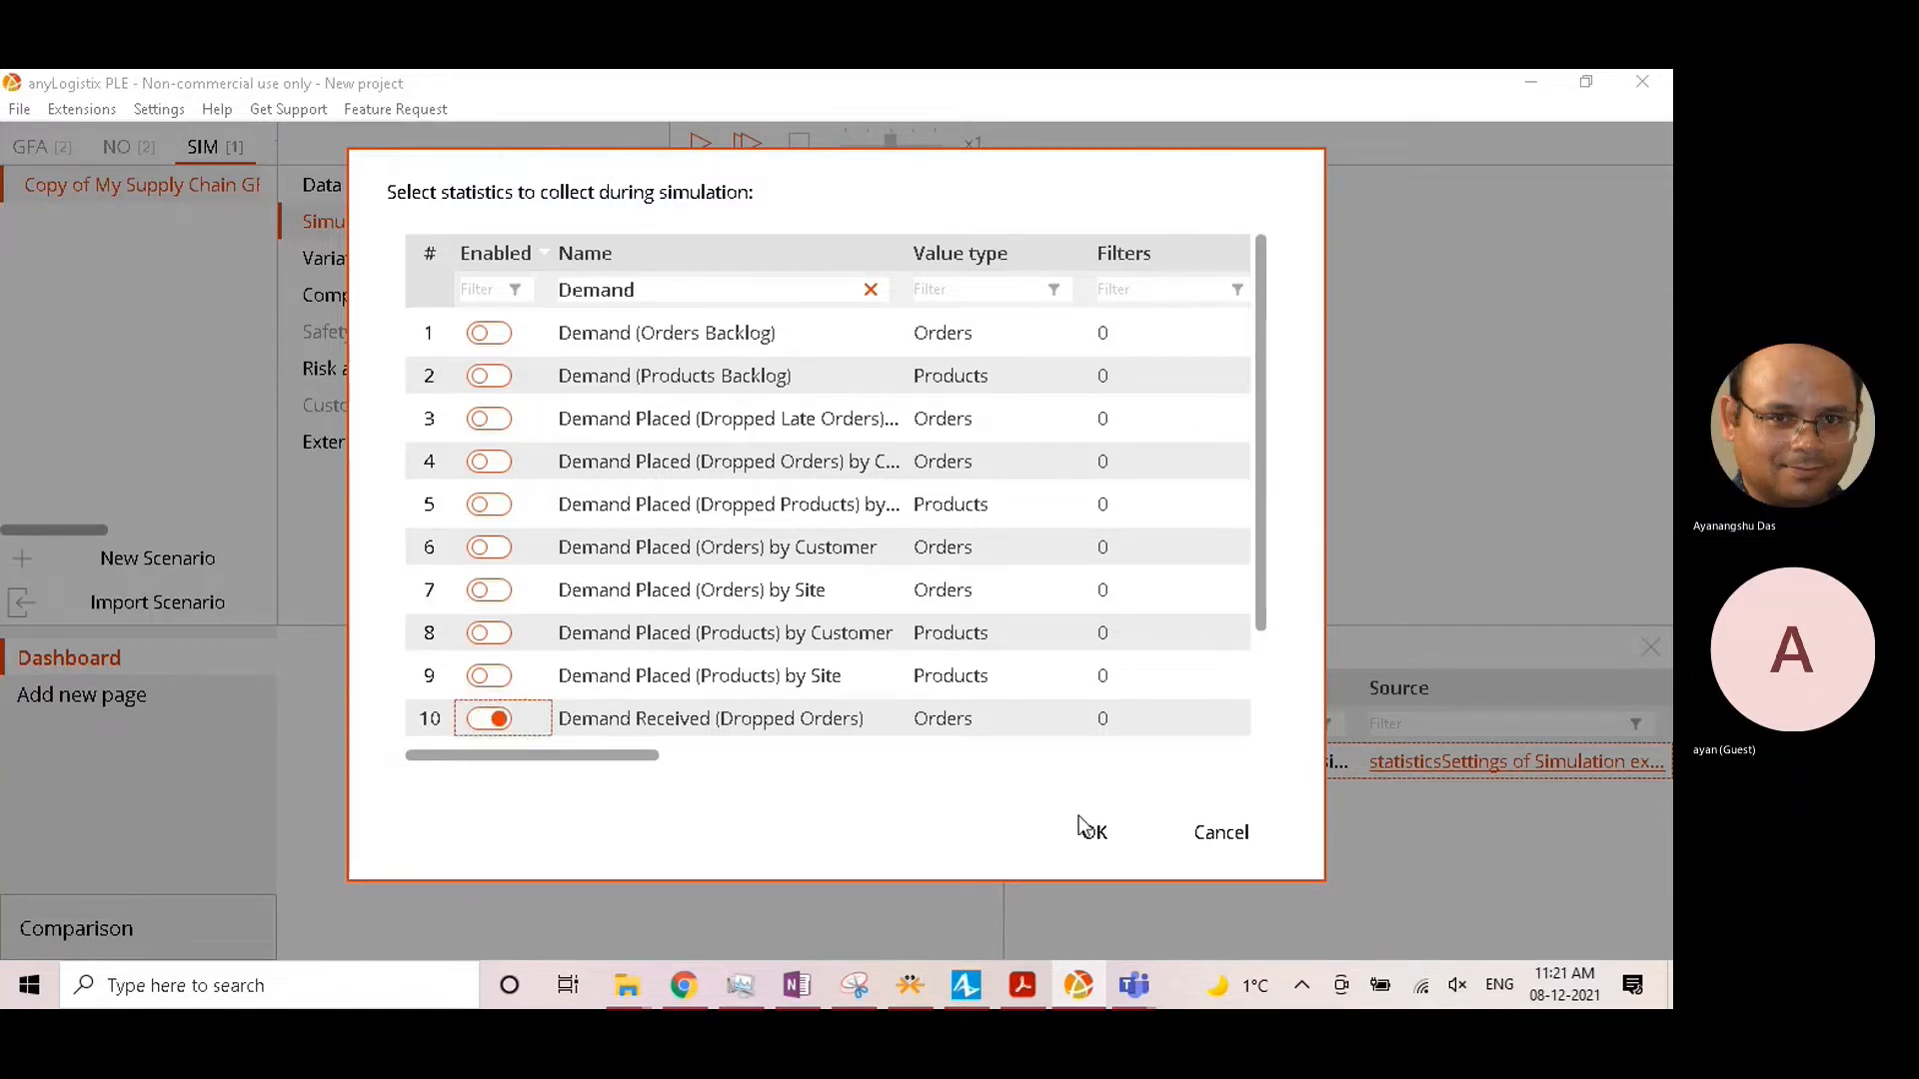
{"action": "left_click", "coordinate": [870, 290]}
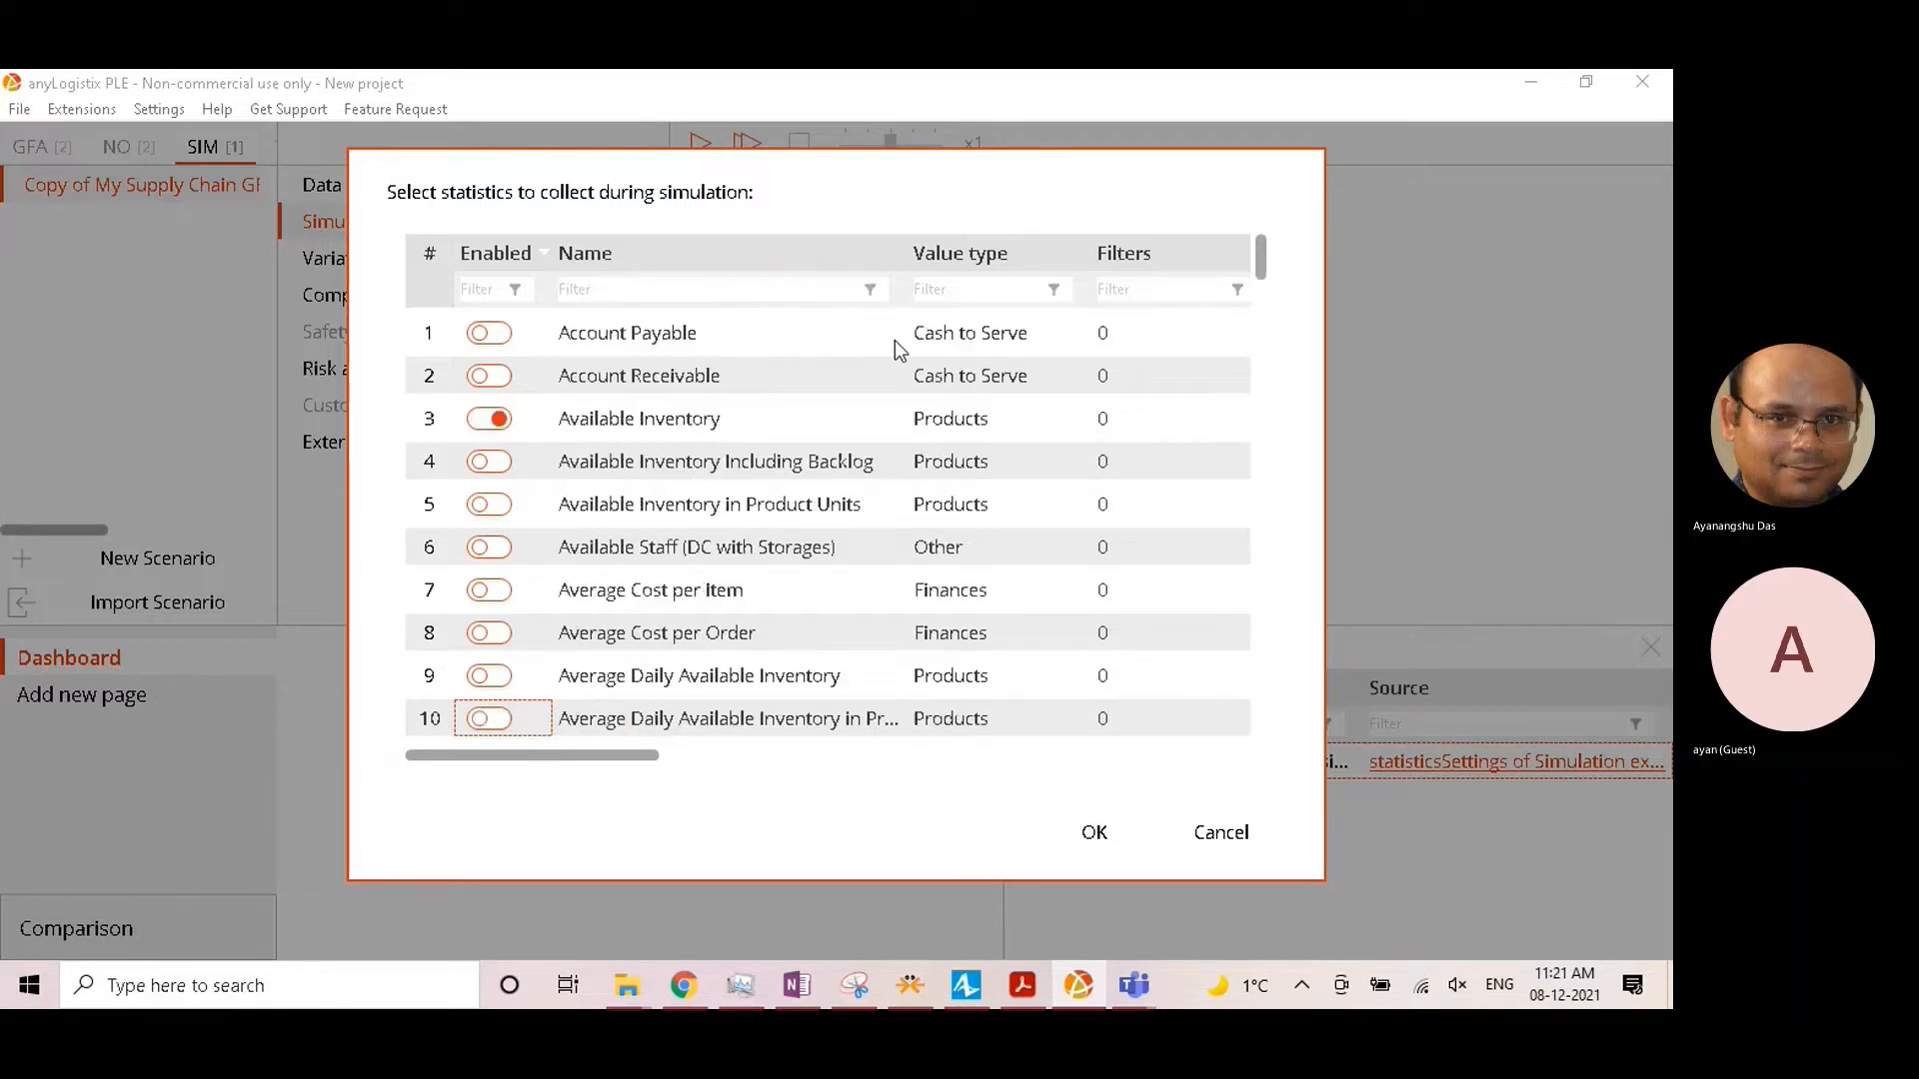
{"action": "scroll", "coordinate": [830, 536], "scroll_direction": "down", "scroll_amount": 20}
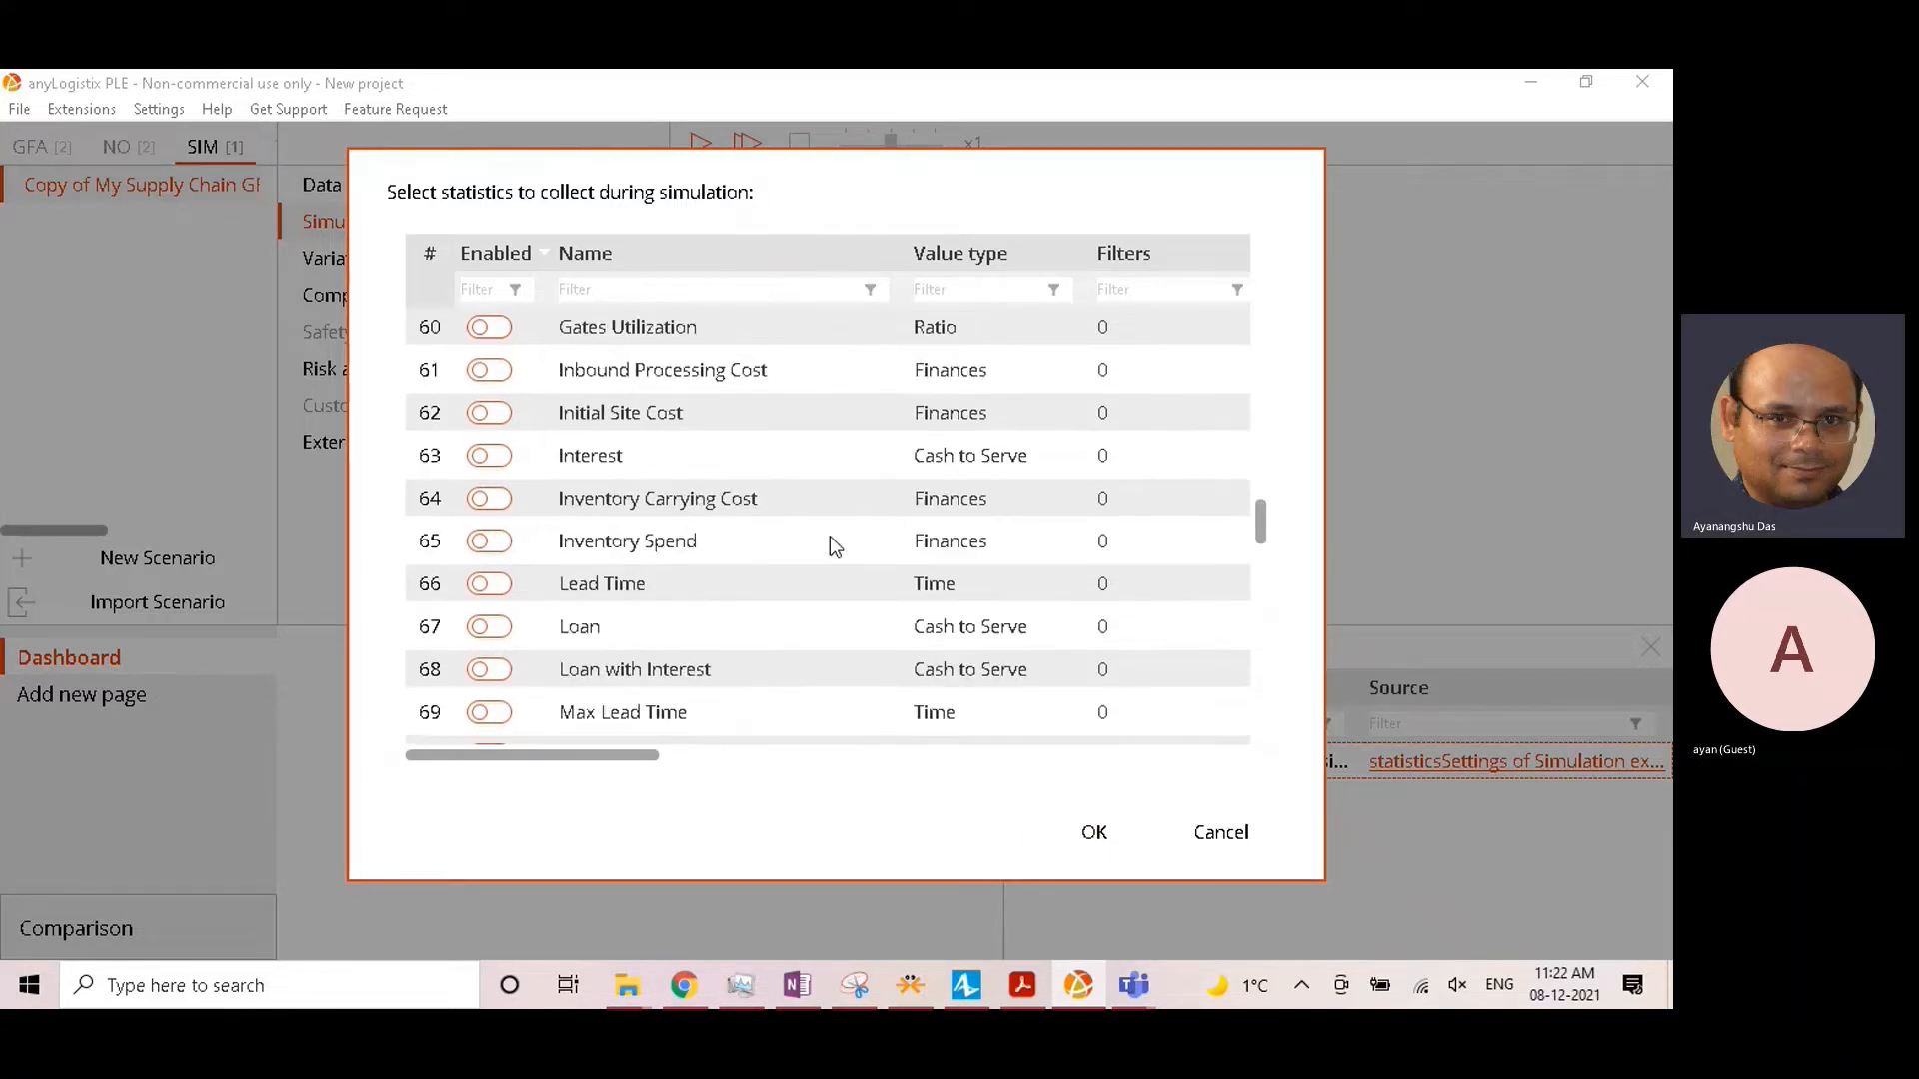
{"action": "left_click", "coordinate": [1094, 832]}
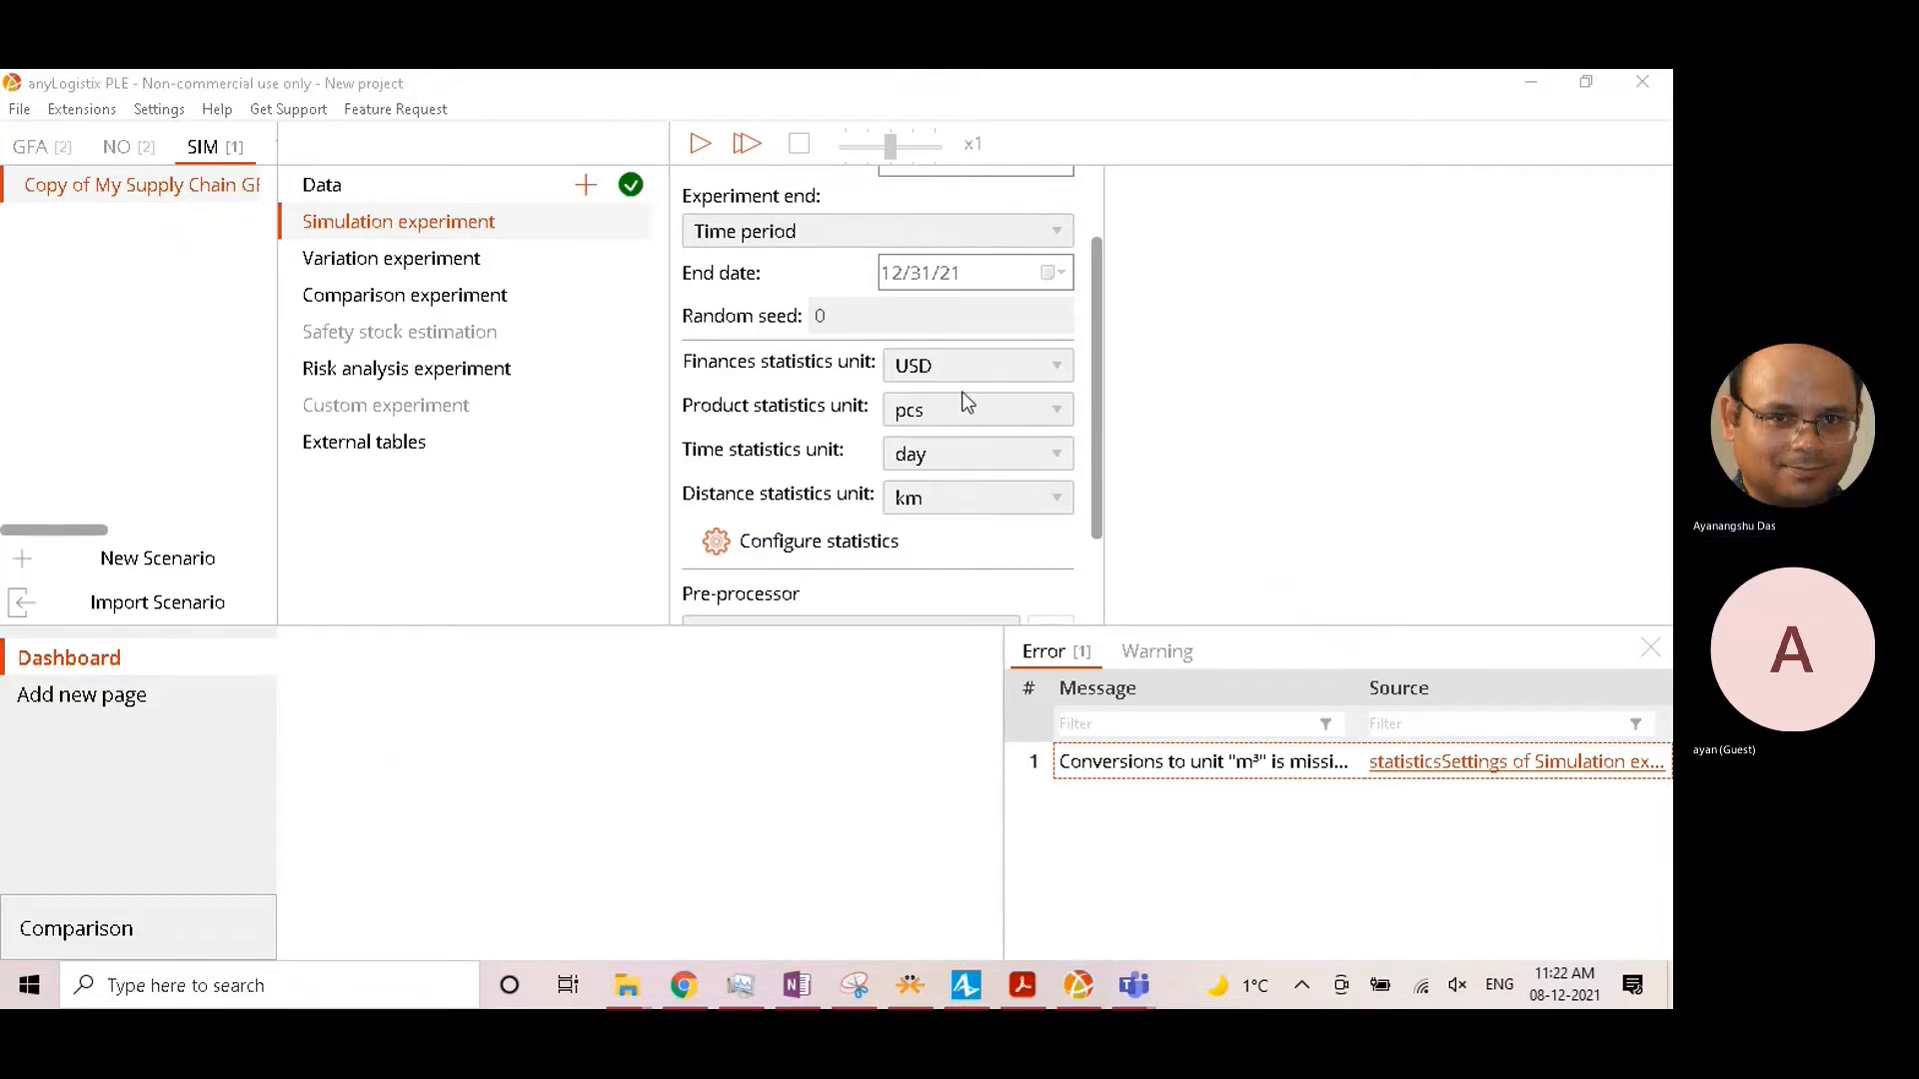
Step: Run the Simulation experiment and view the supply chain traffic on the United States map
{"action": "left_click", "coordinate": [1588, 83]}
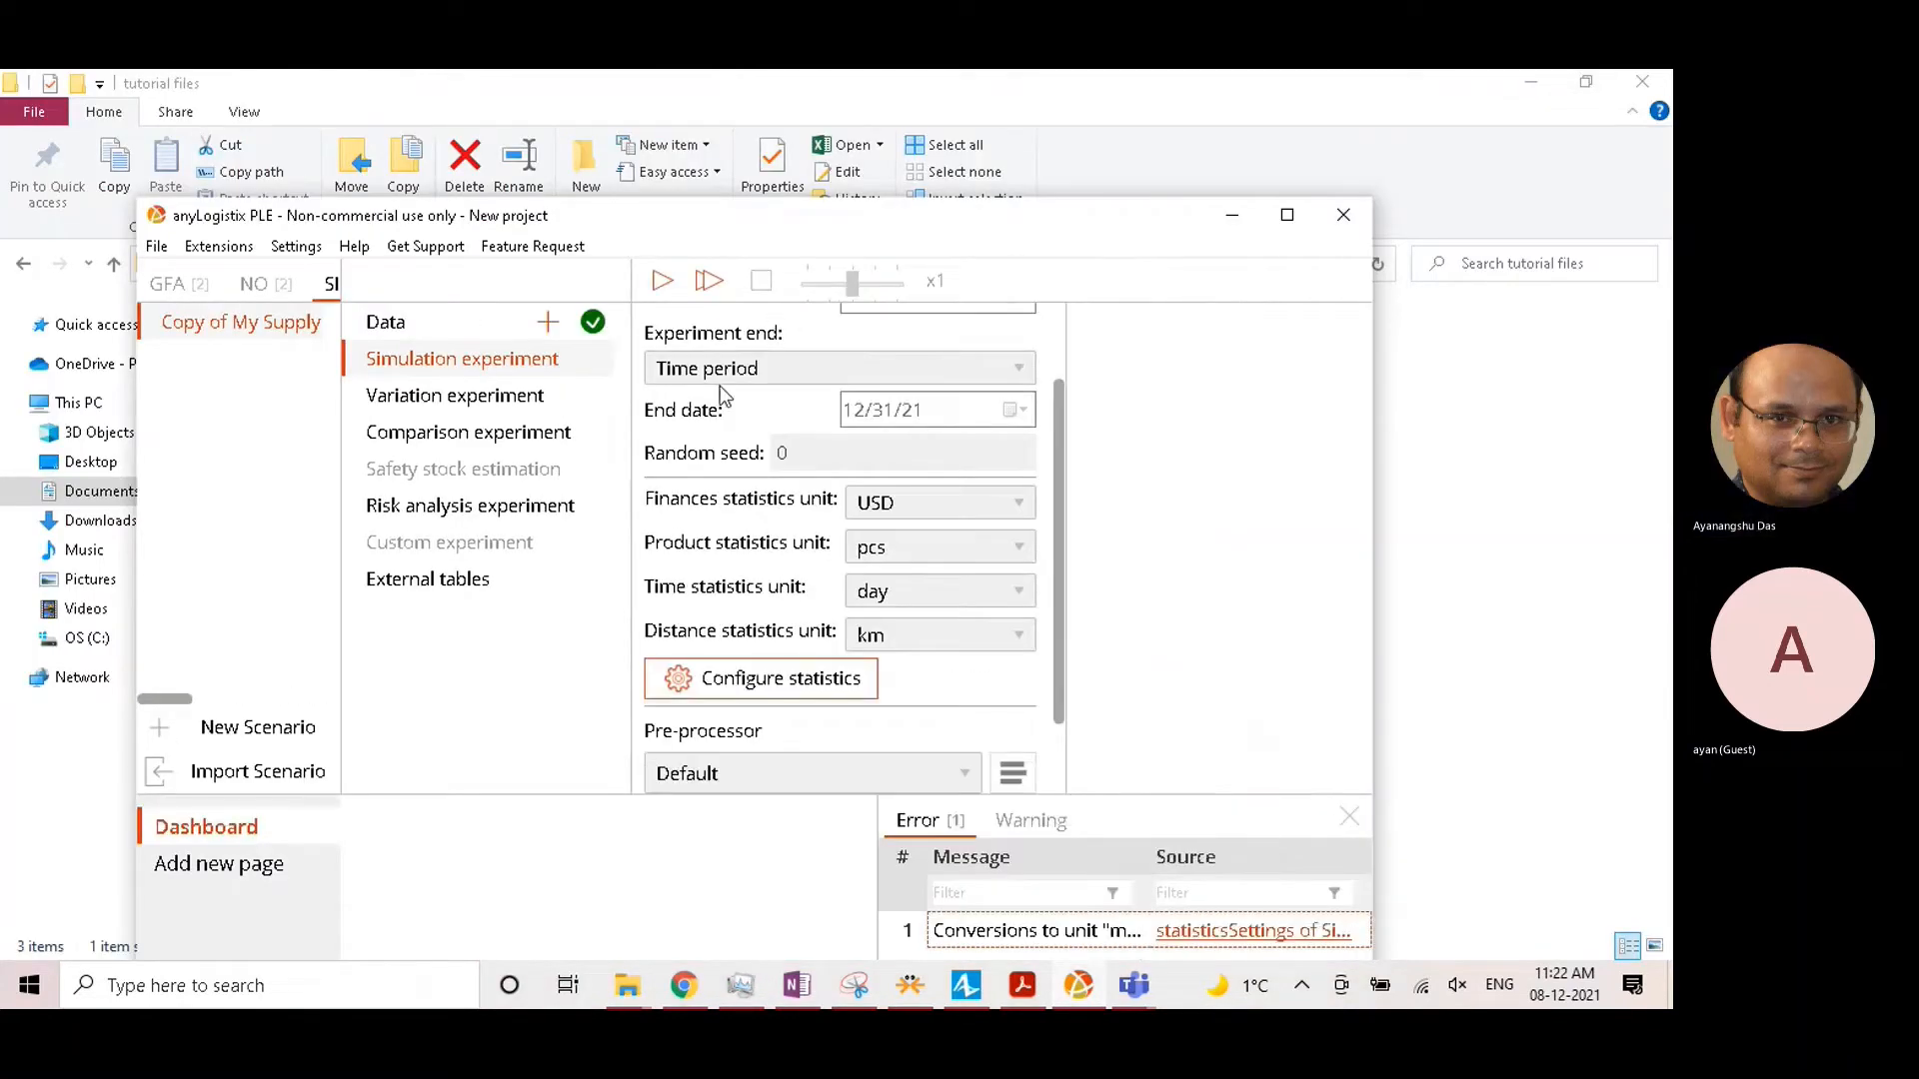
{"action": "left_click", "coordinate": [663, 283]}
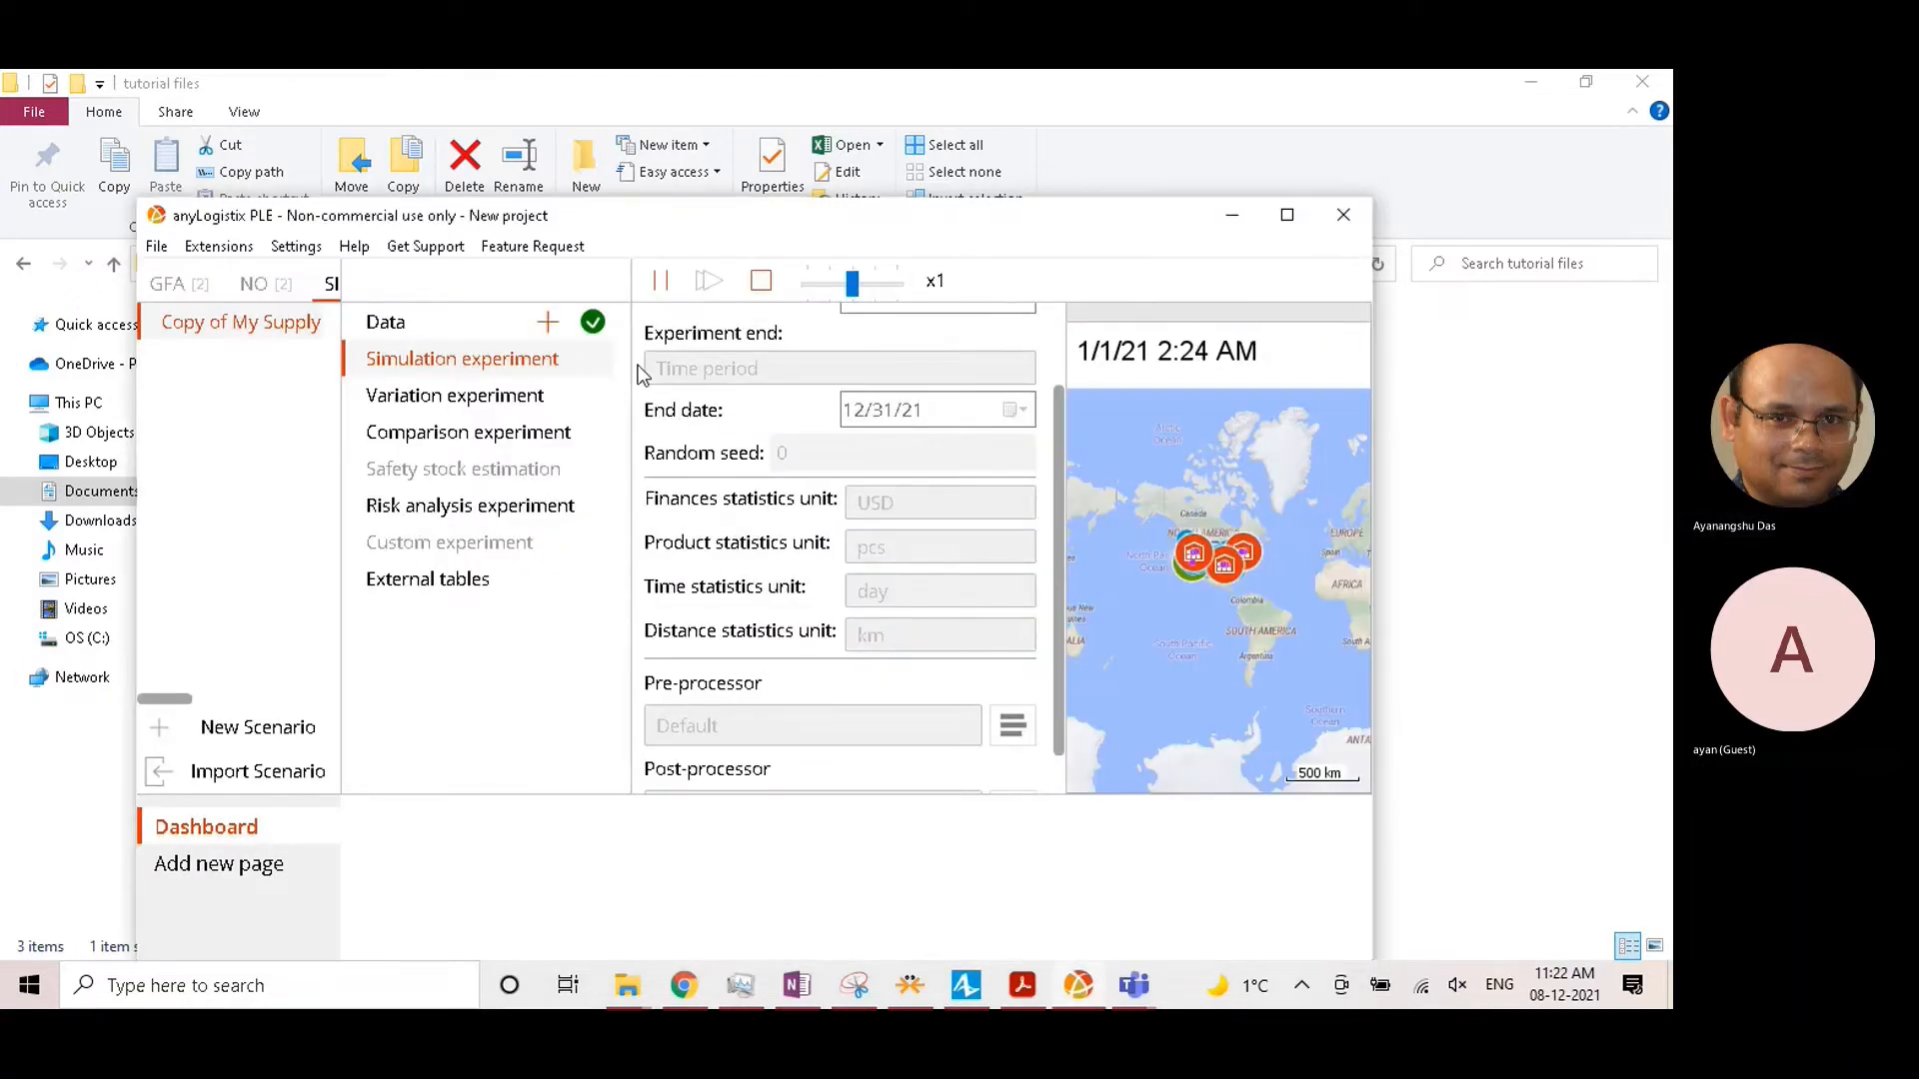
{"action": "left_click", "coordinate": [1287, 218]}
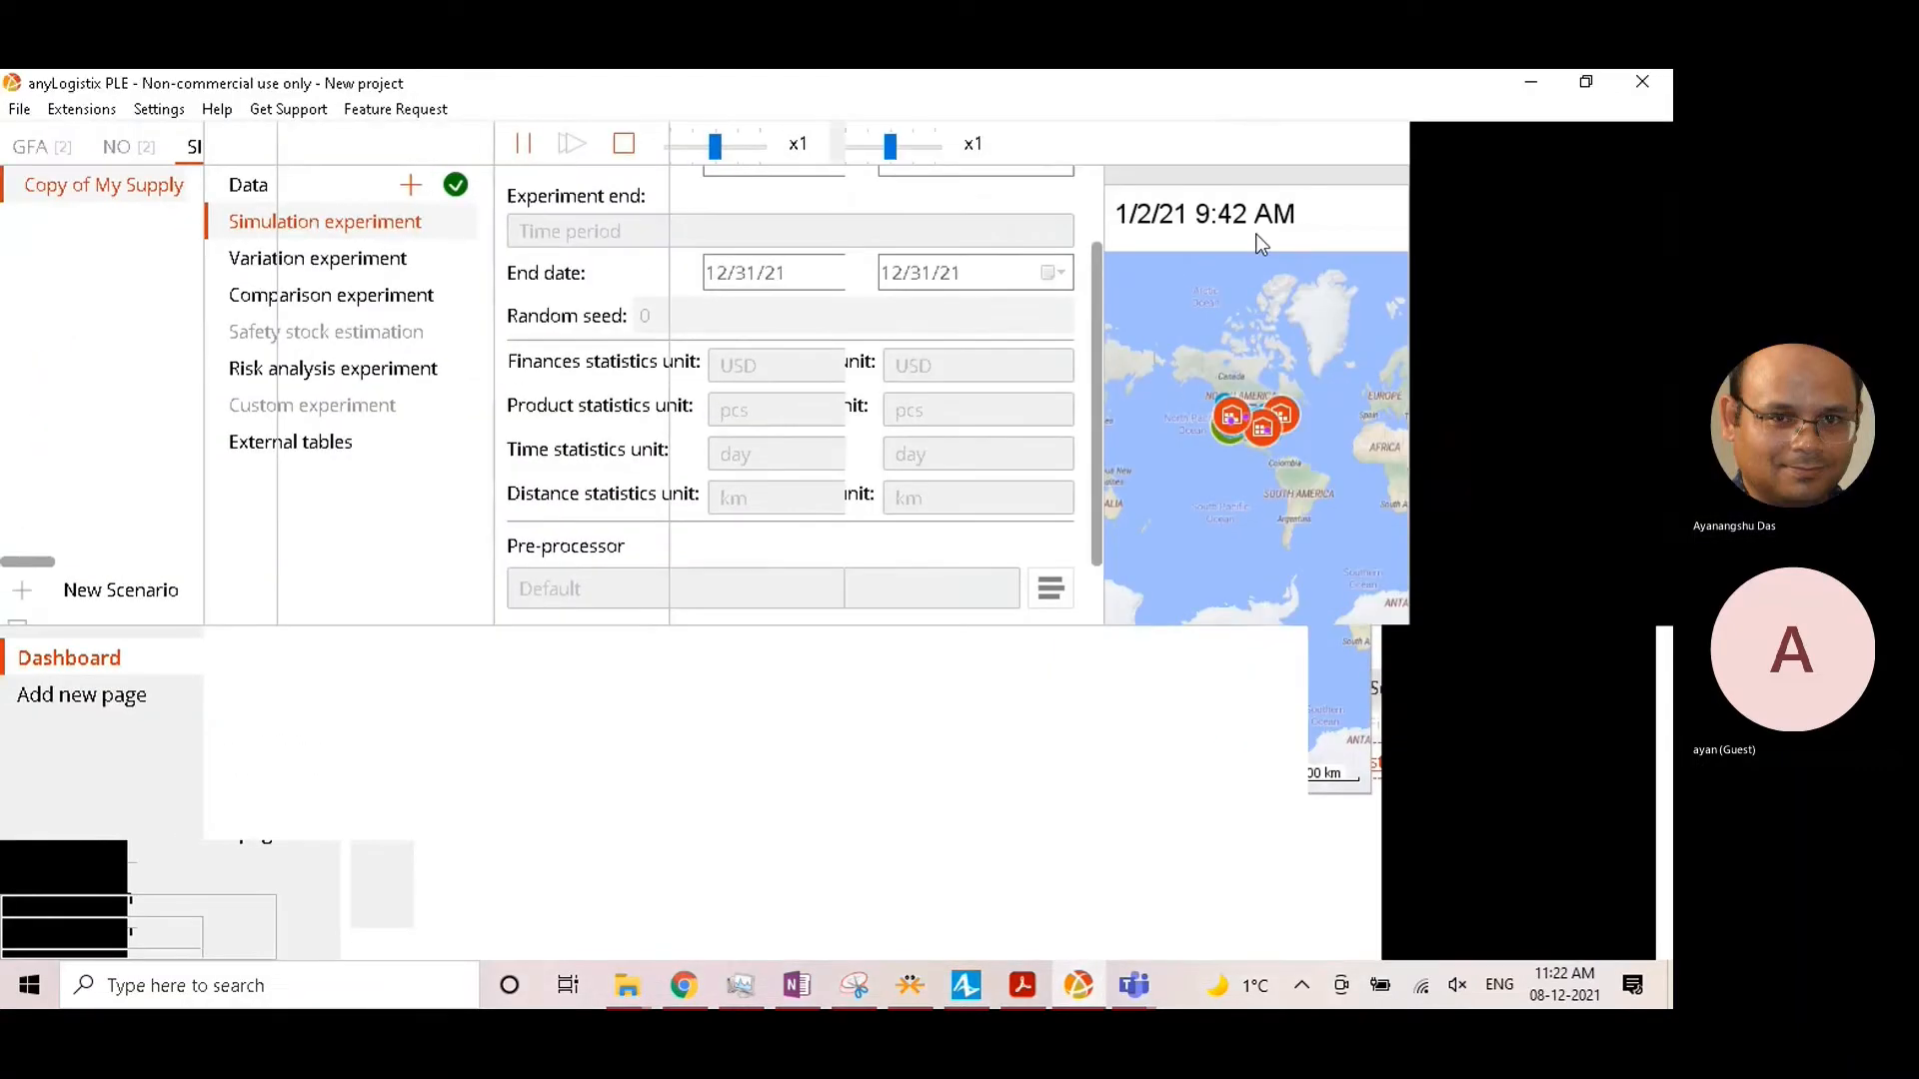
{"action": "scroll", "coordinate": [1395, 478], "scroll_direction": "up", "scroll_amount": 1}
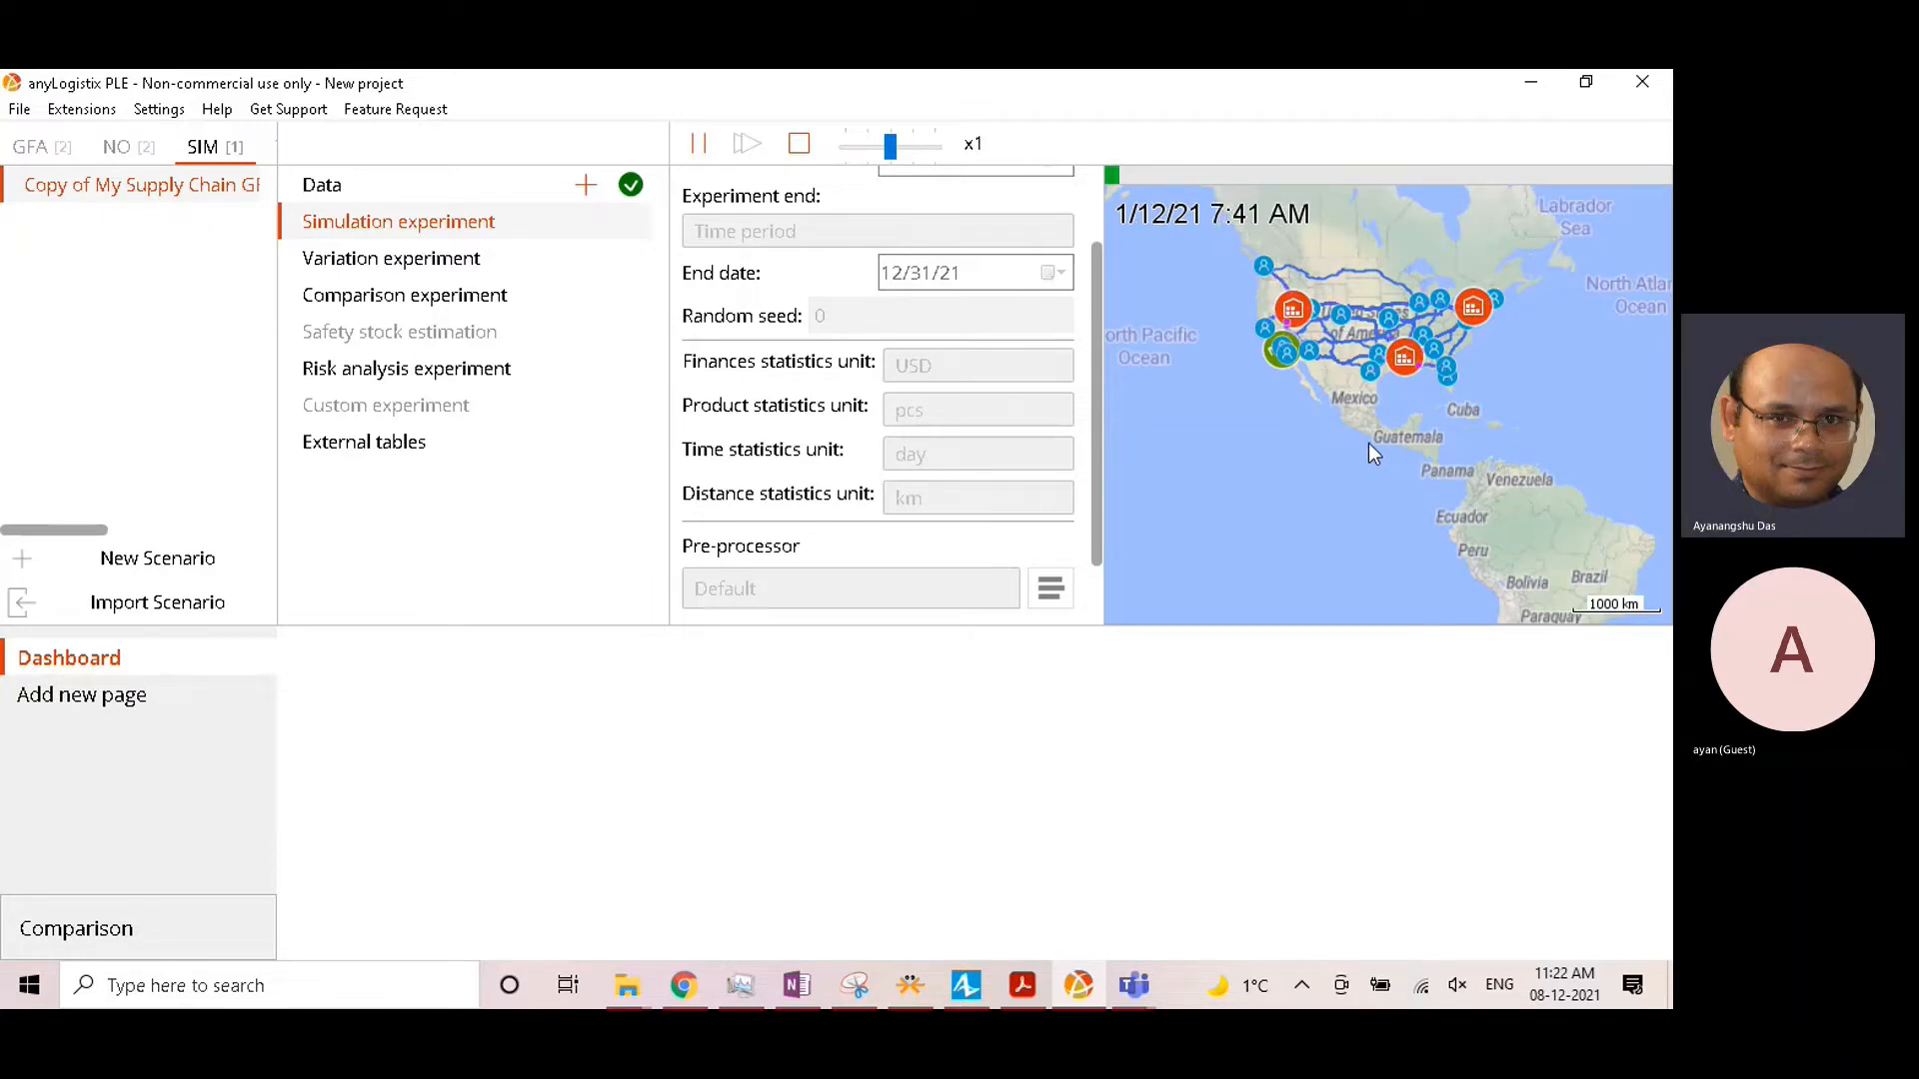
{"action": "scroll", "coordinate": [1394, 332], "scroll_direction": "up", "scroll_amount": 1}
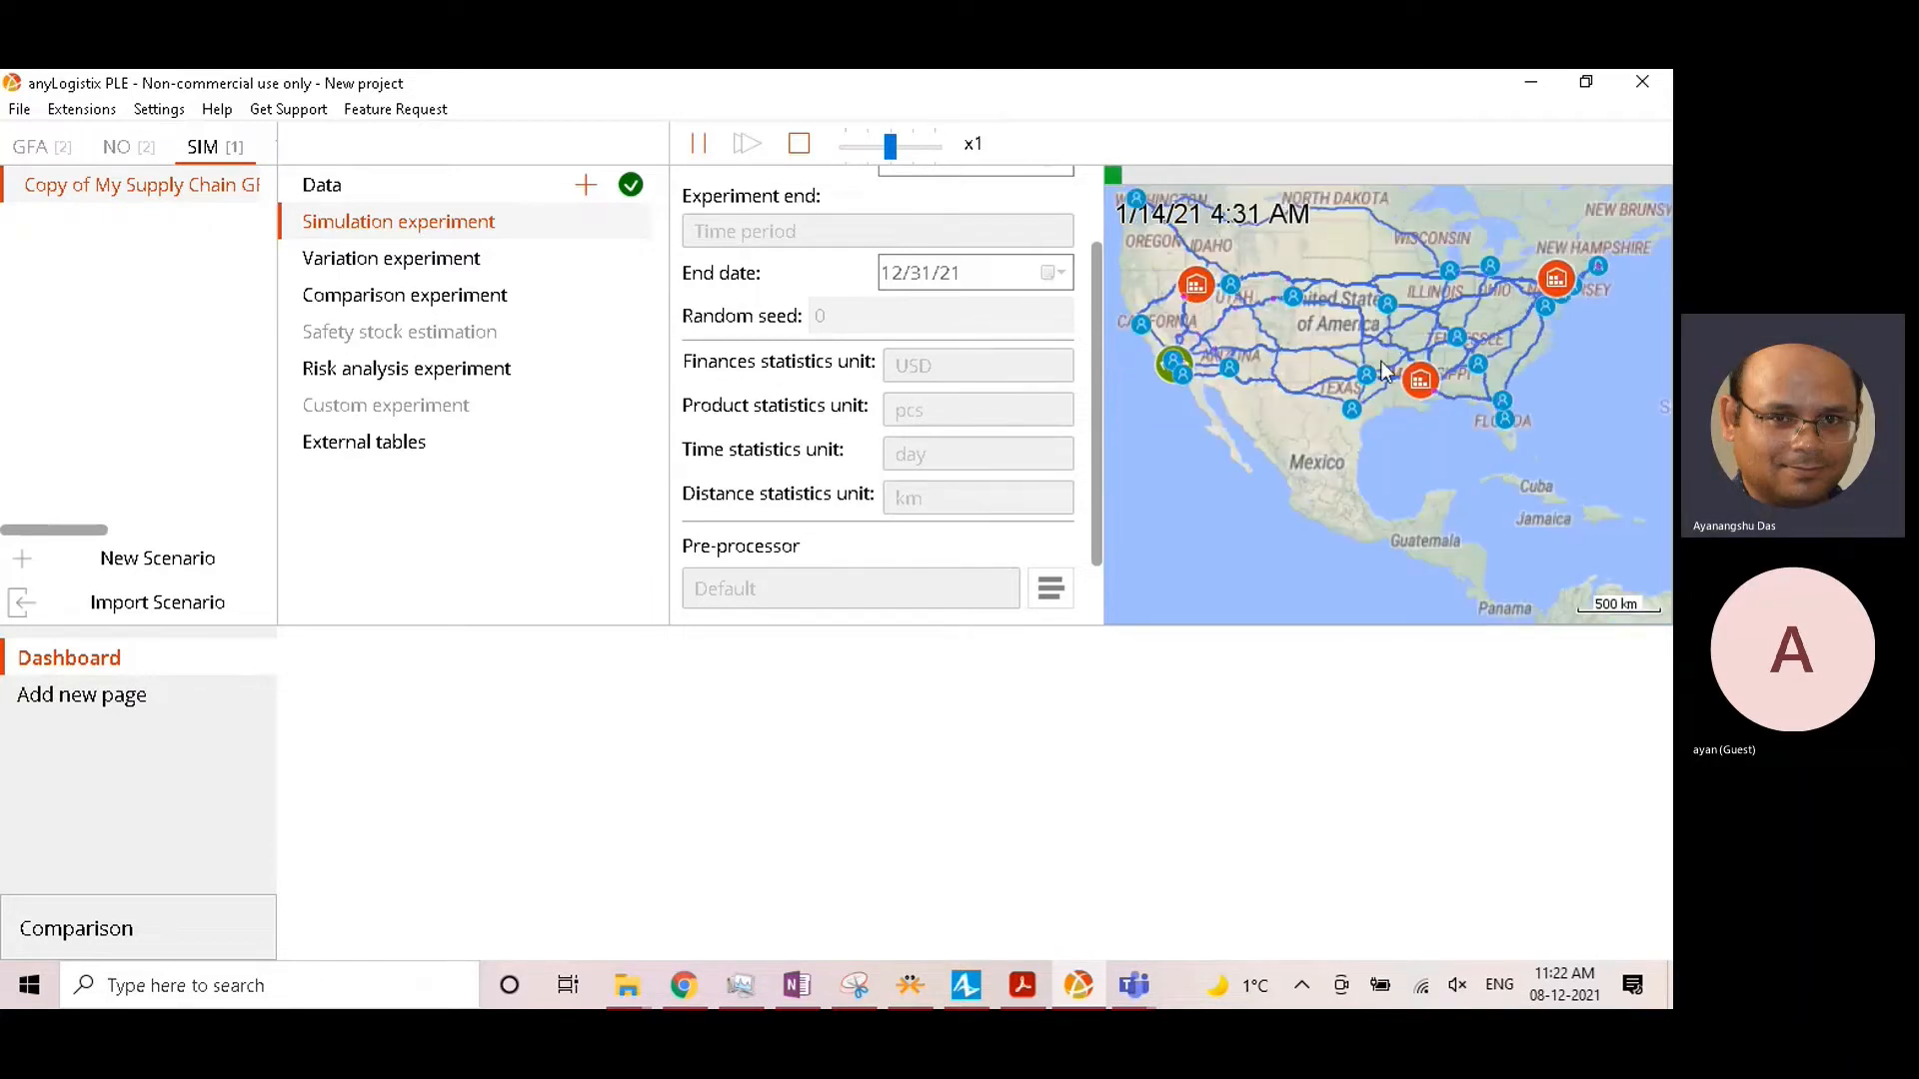
{"action": "left_click_drag", "start_coordinate": [1292, 488], "coordinate": [1317, 585]}
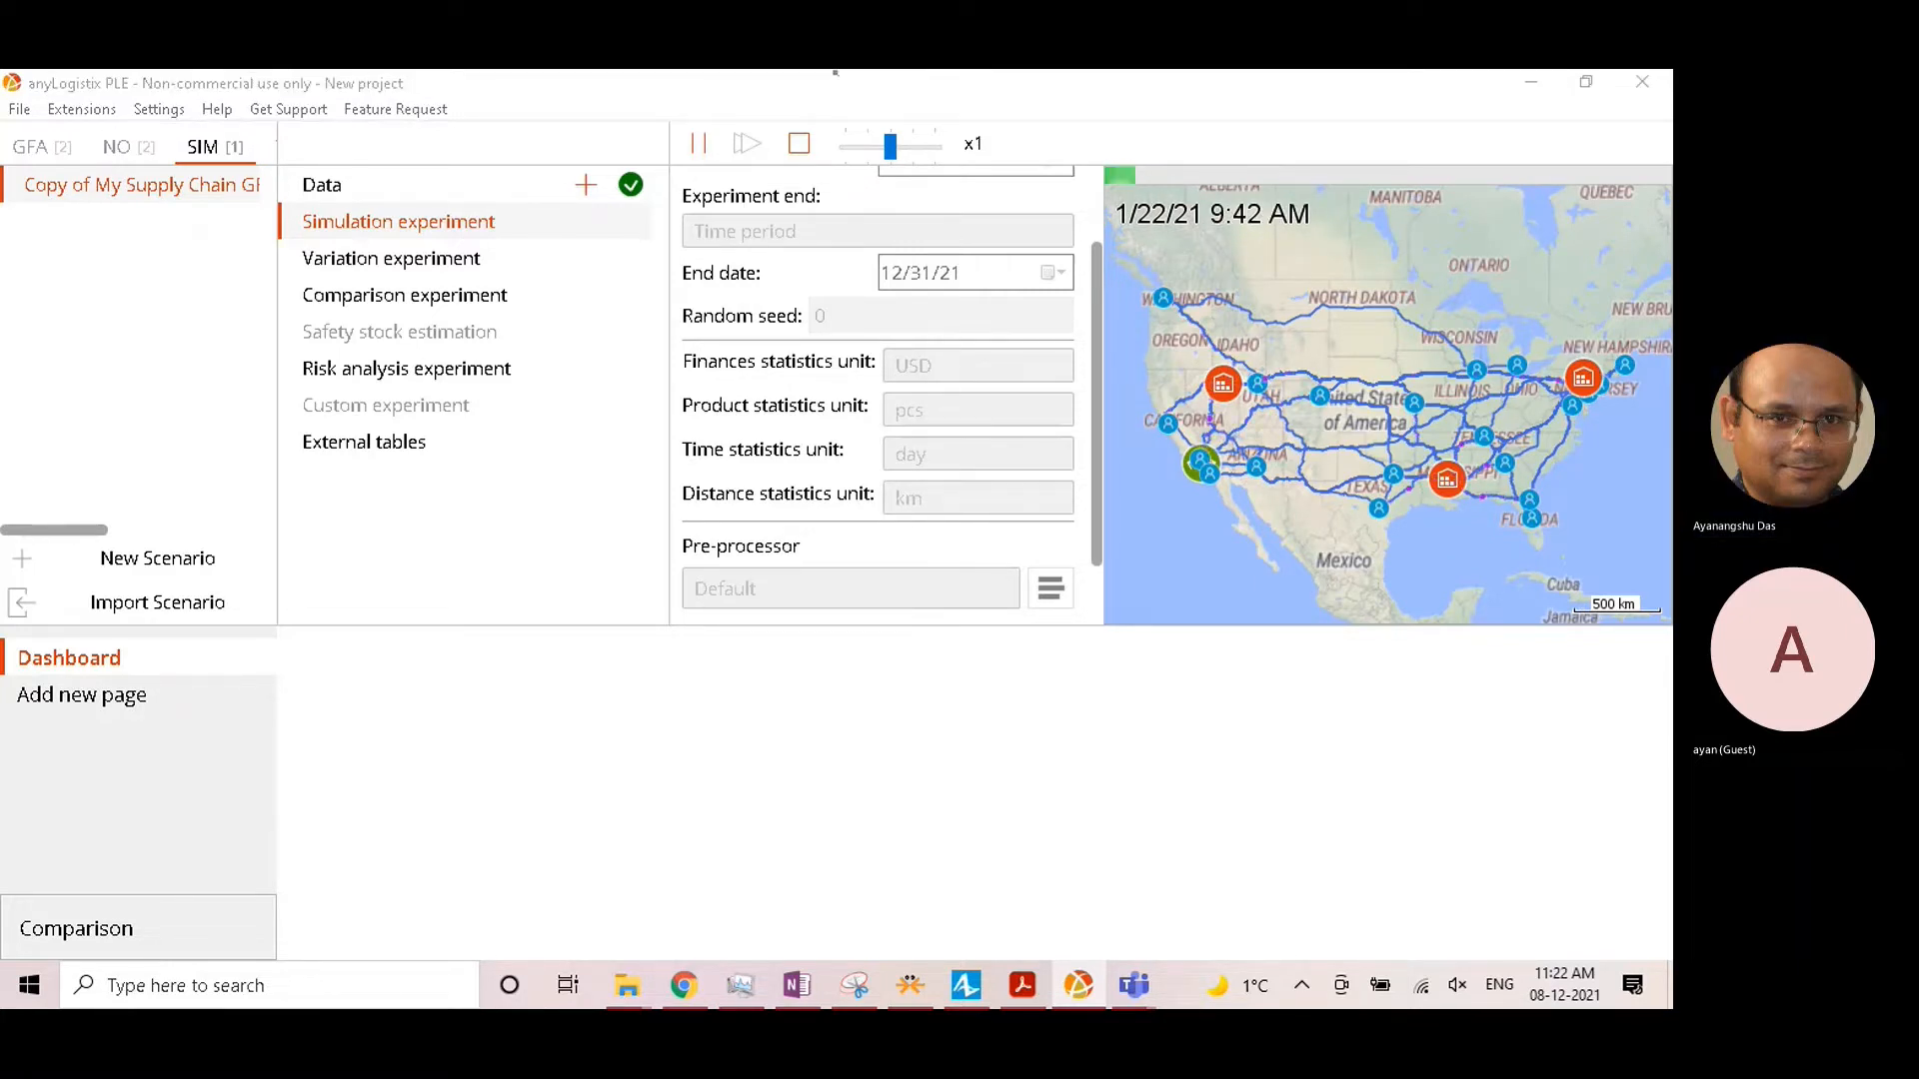
{"action": "left_click", "coordinate": [1153, 468]}
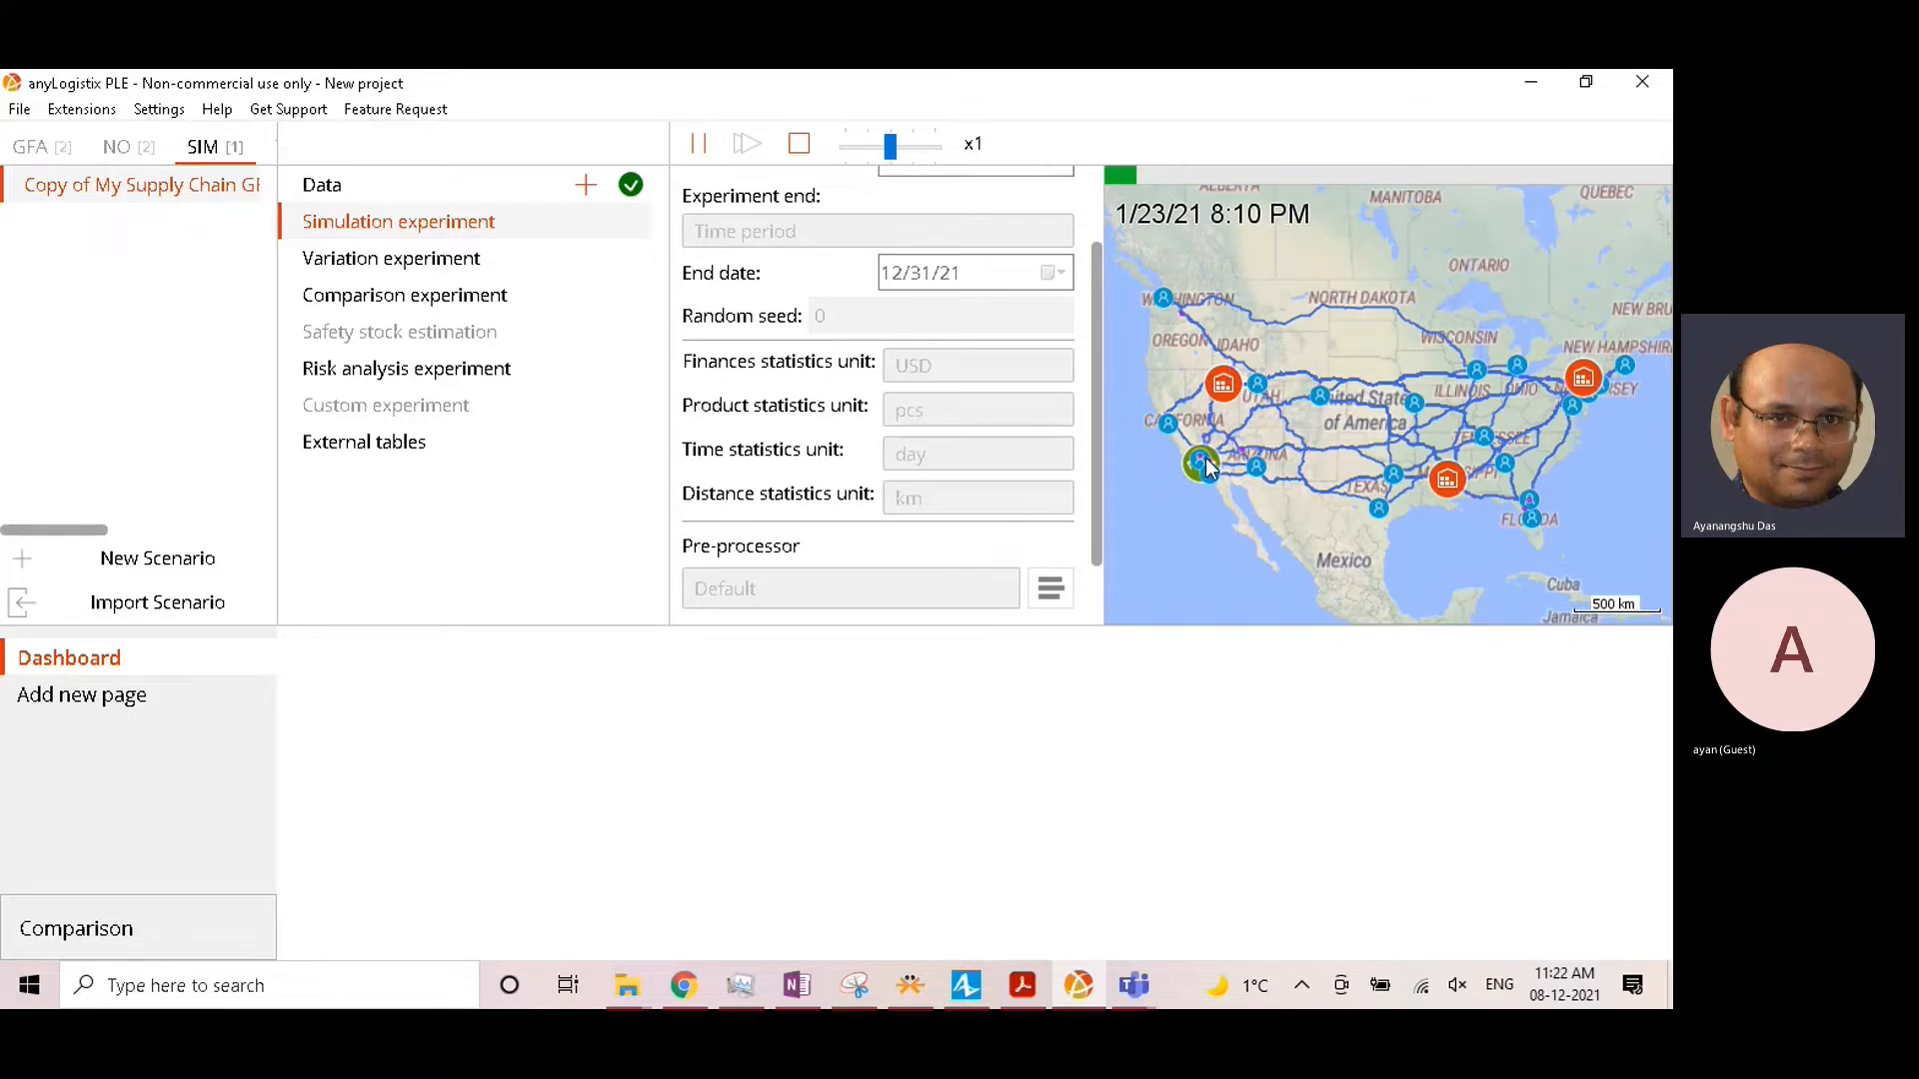
{"action": "scroll", "coordinate": [1206, 458], "scroll_direction": "up", "scroll_amount": 1}
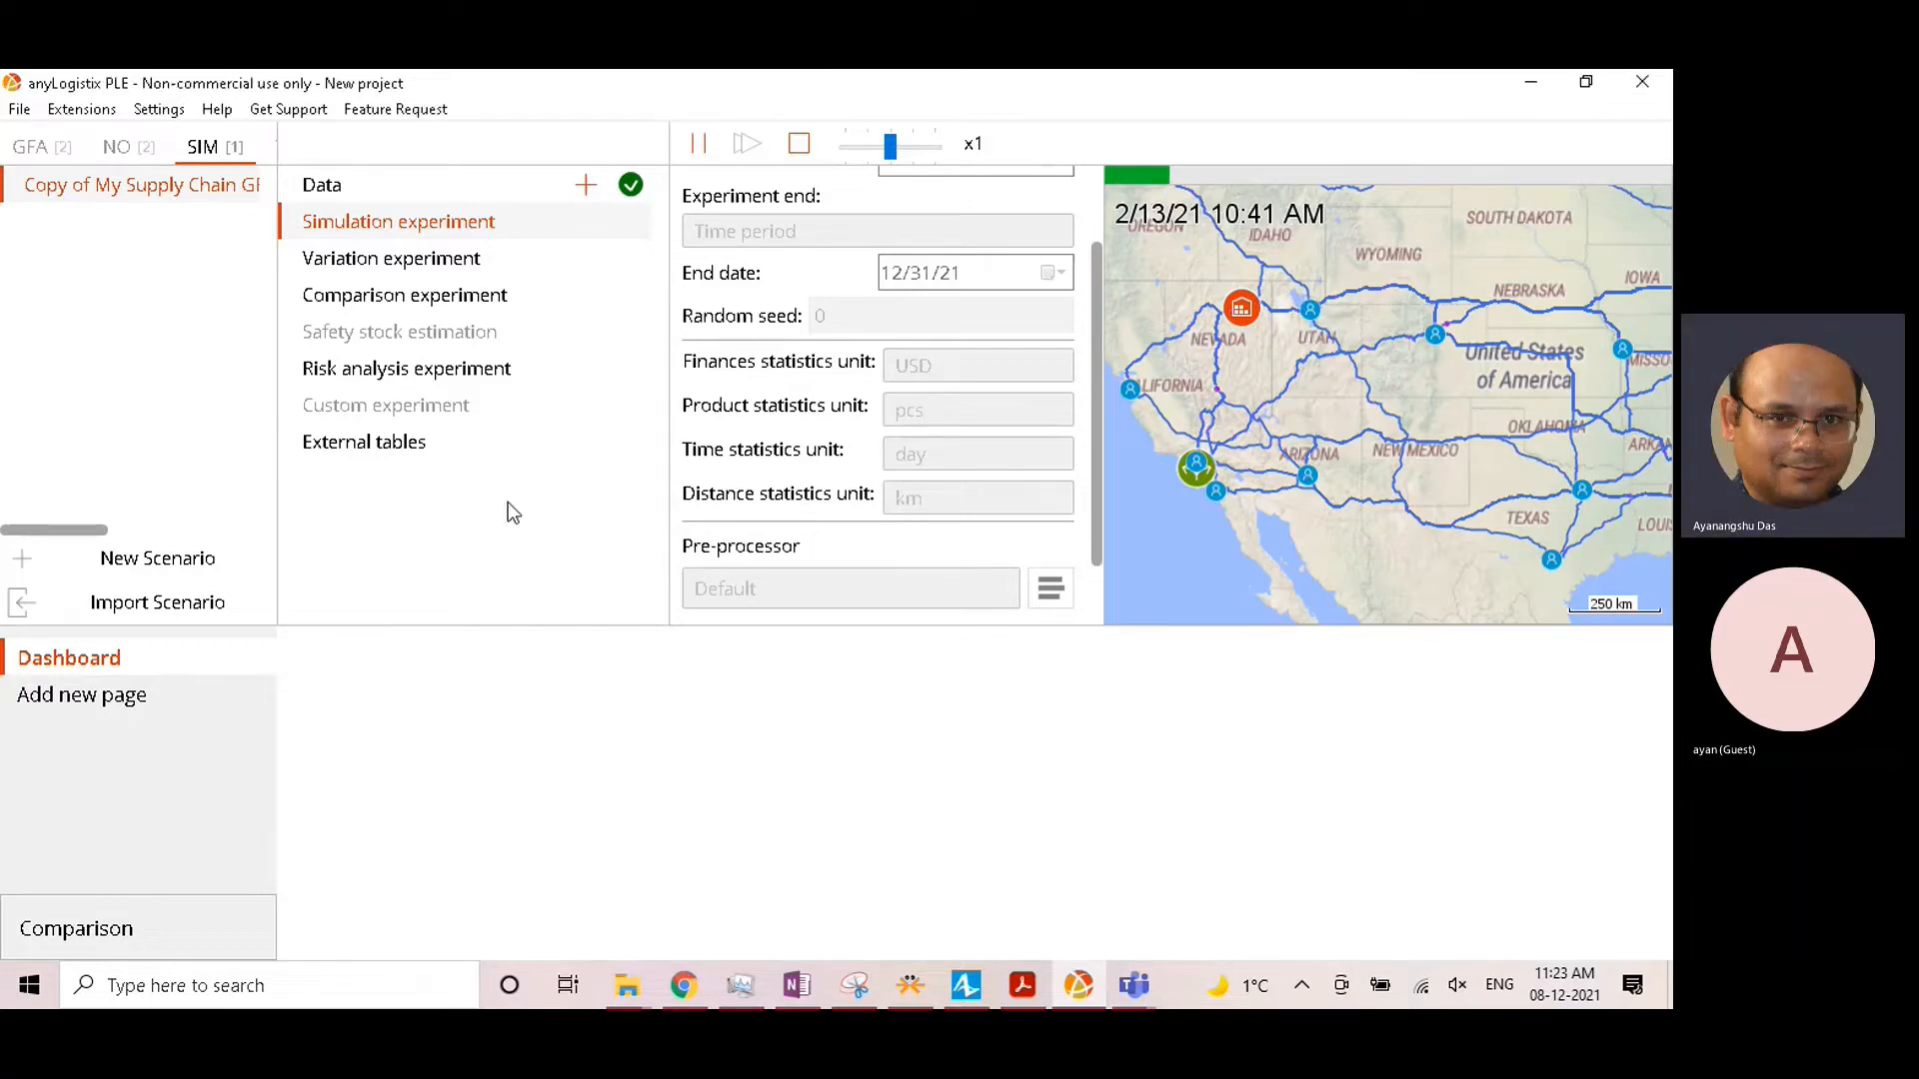
Step: Add a Total Cost table item to the empty Dashboard page of the running simulation
{"action": "right_click", "coordinate": [488, 701]}
{"action": "left_click", "coordinate": [558, 716]}
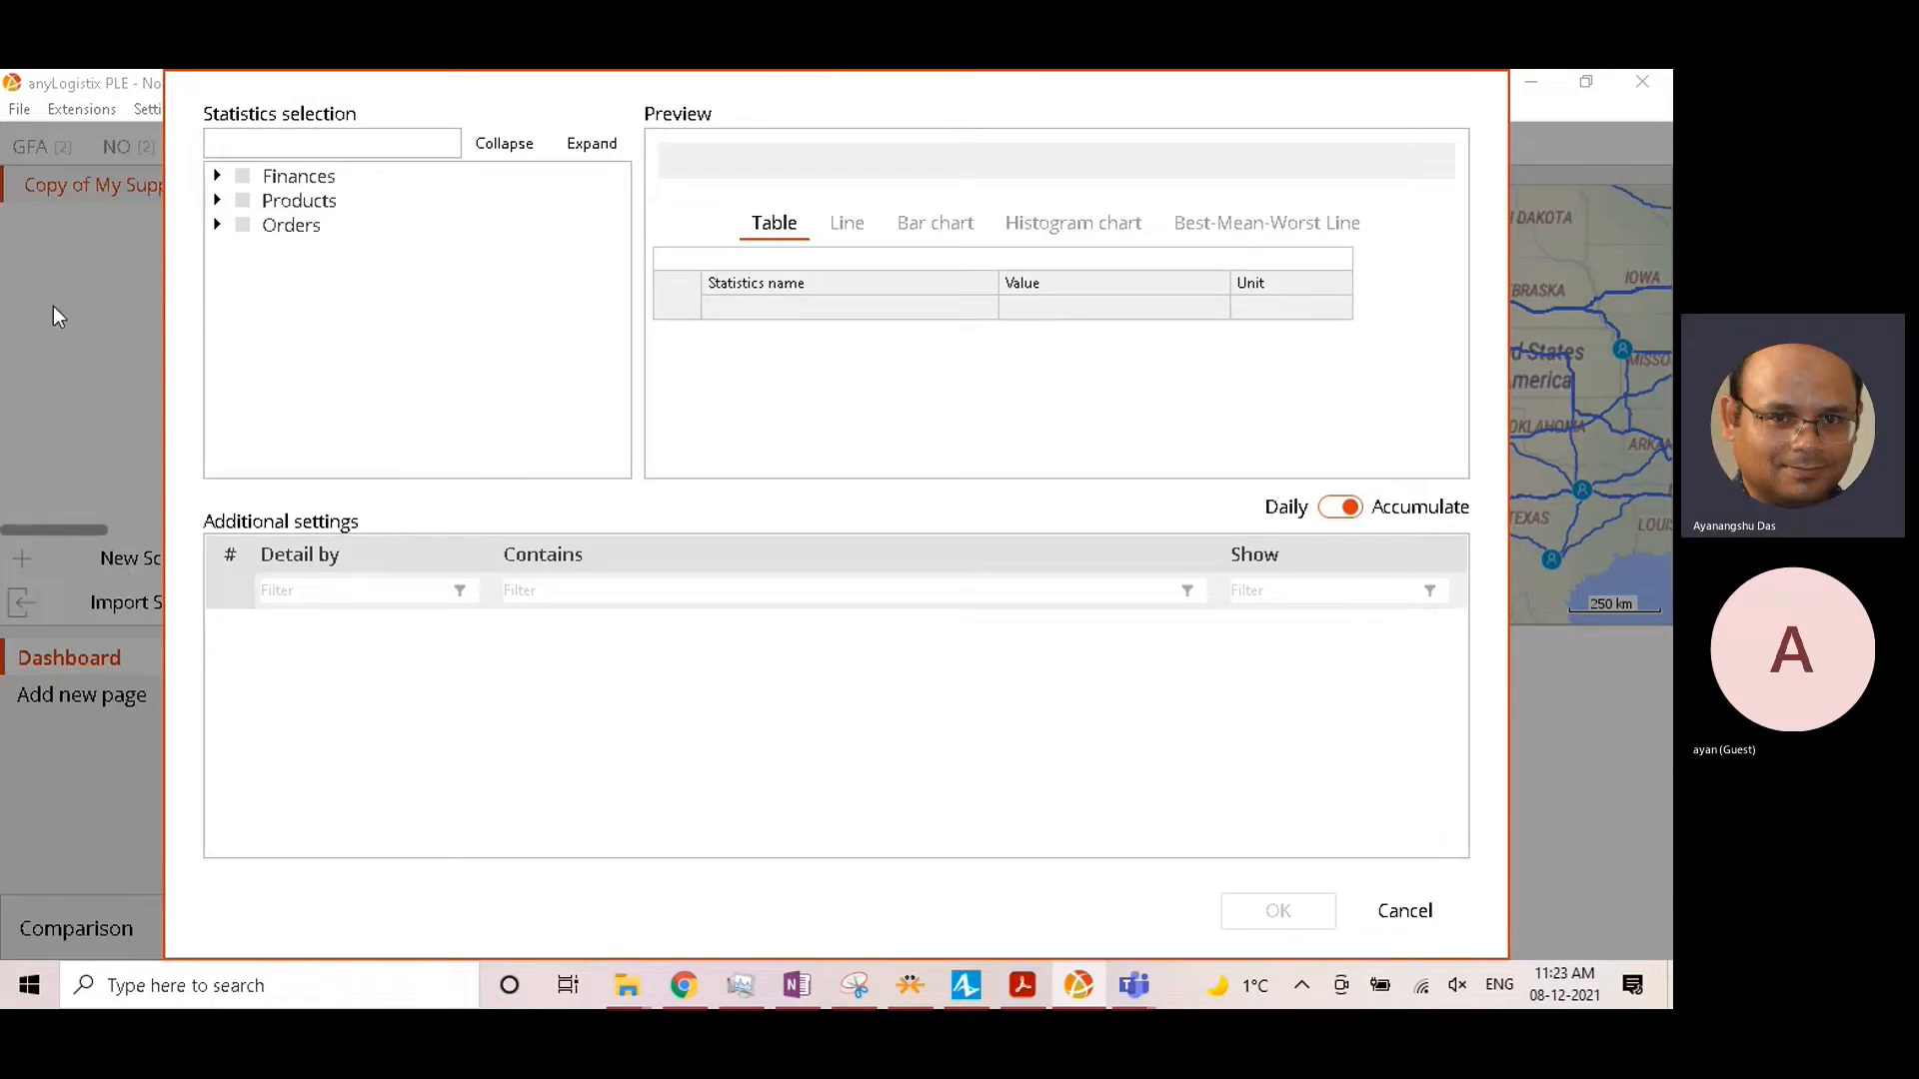
{"action": "left_click", "coordinate": [383, 147]}
{"action": "type", "text": "Totla co"}
{"action": "key", "text": "BackSpace"}
{"action": "key", "text": "BackSpace"}
{"action": "key", "text": "BackSpace"}
{"action": "key", "text": "BackSpace"}
{"action": "key", "text": "BackSpace"}
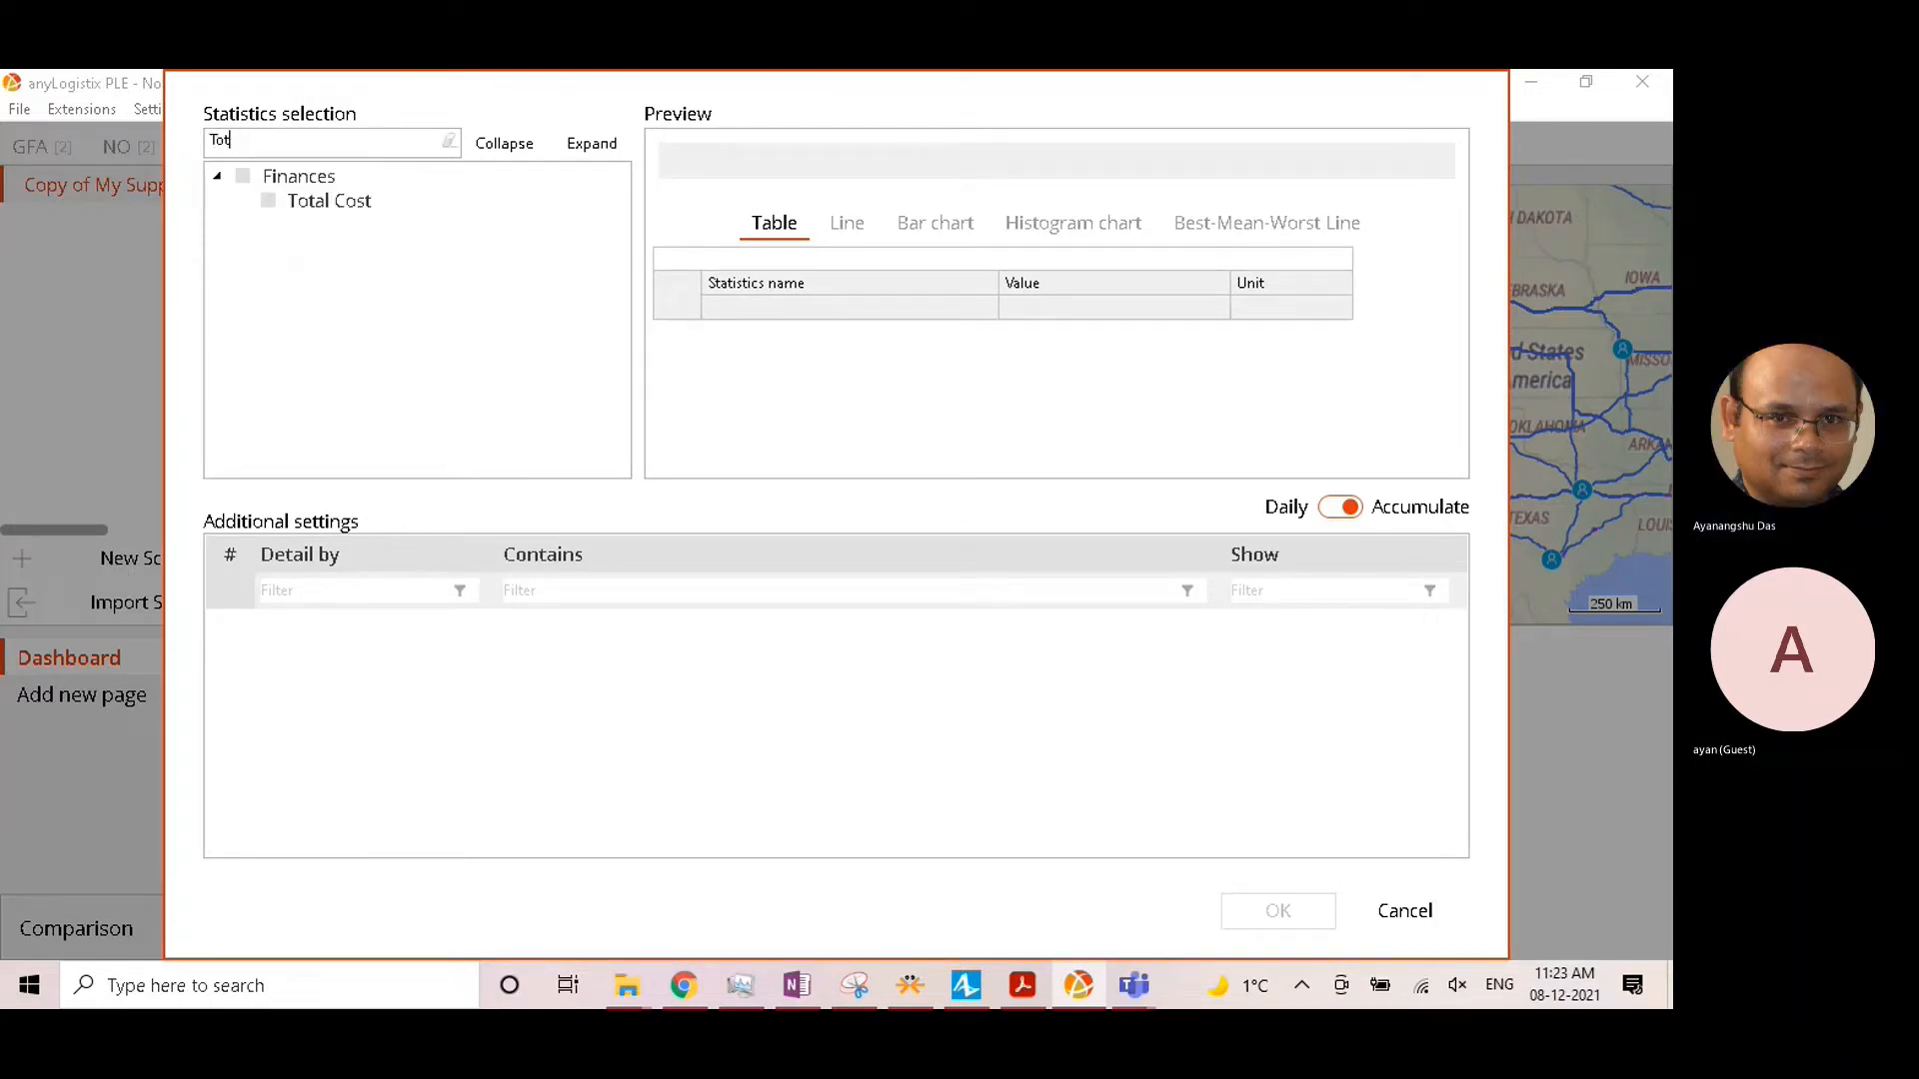
{"action": "type", "text": "al C"}
{"action": "left_click", "coordinate": [268, 201]}
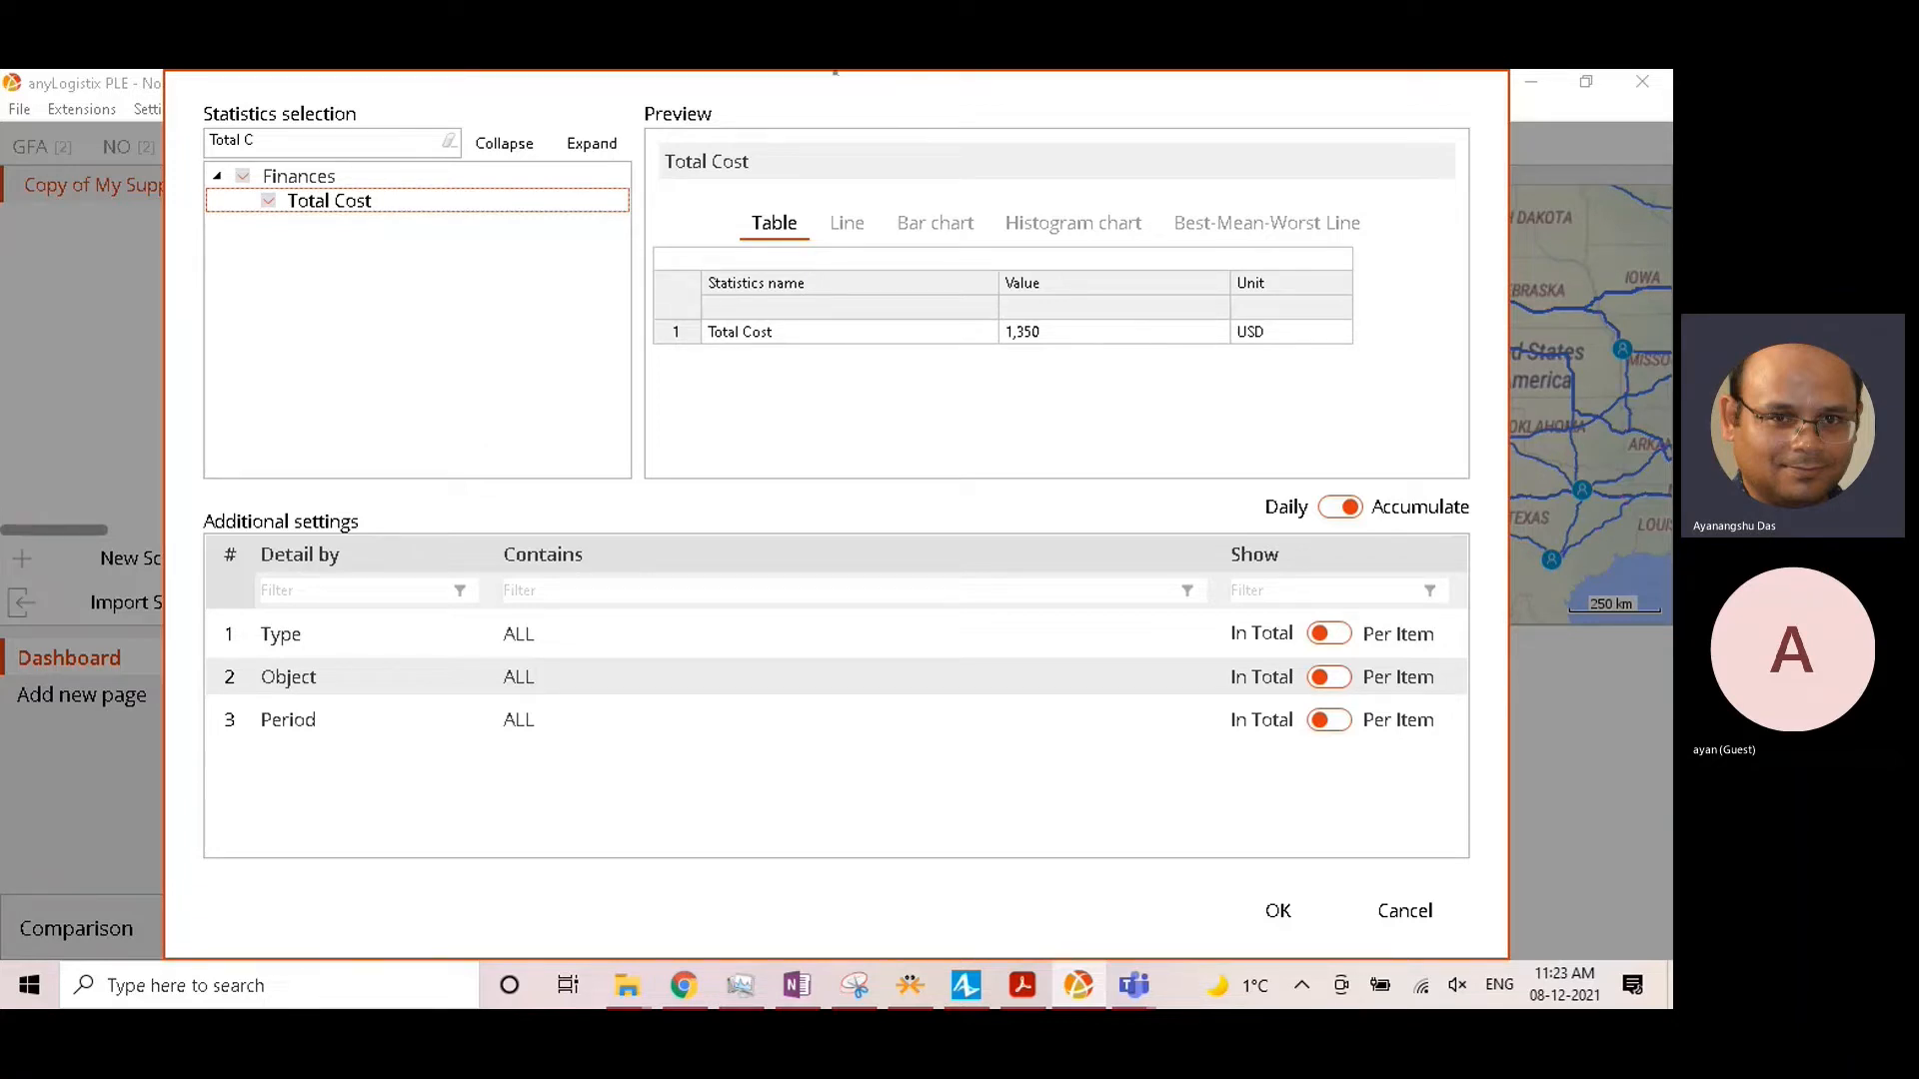
{"action": "left_click", "coordinate": [1275, 910]}
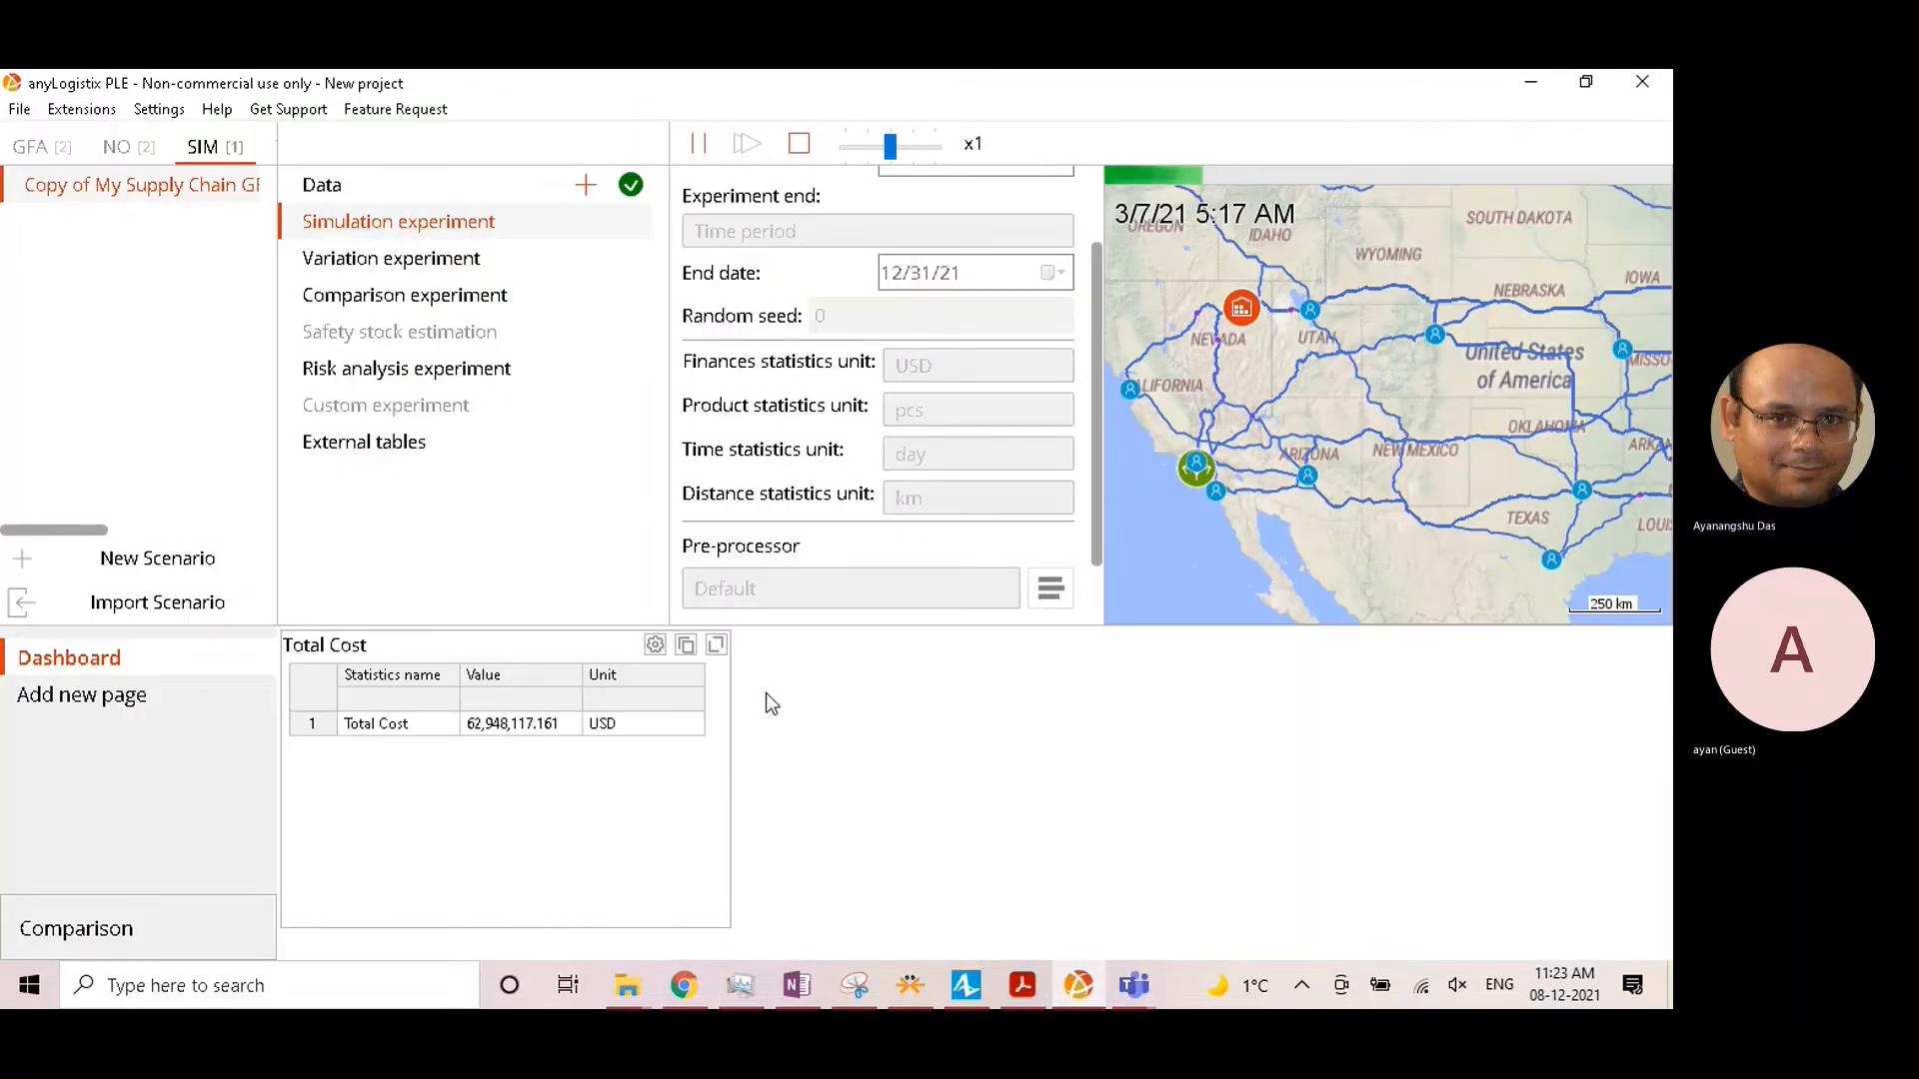
Step: Add an Available Inventory item to the dashboard and display it as a line chart
{"action": "right_click", "coordinate": [766, 692]}
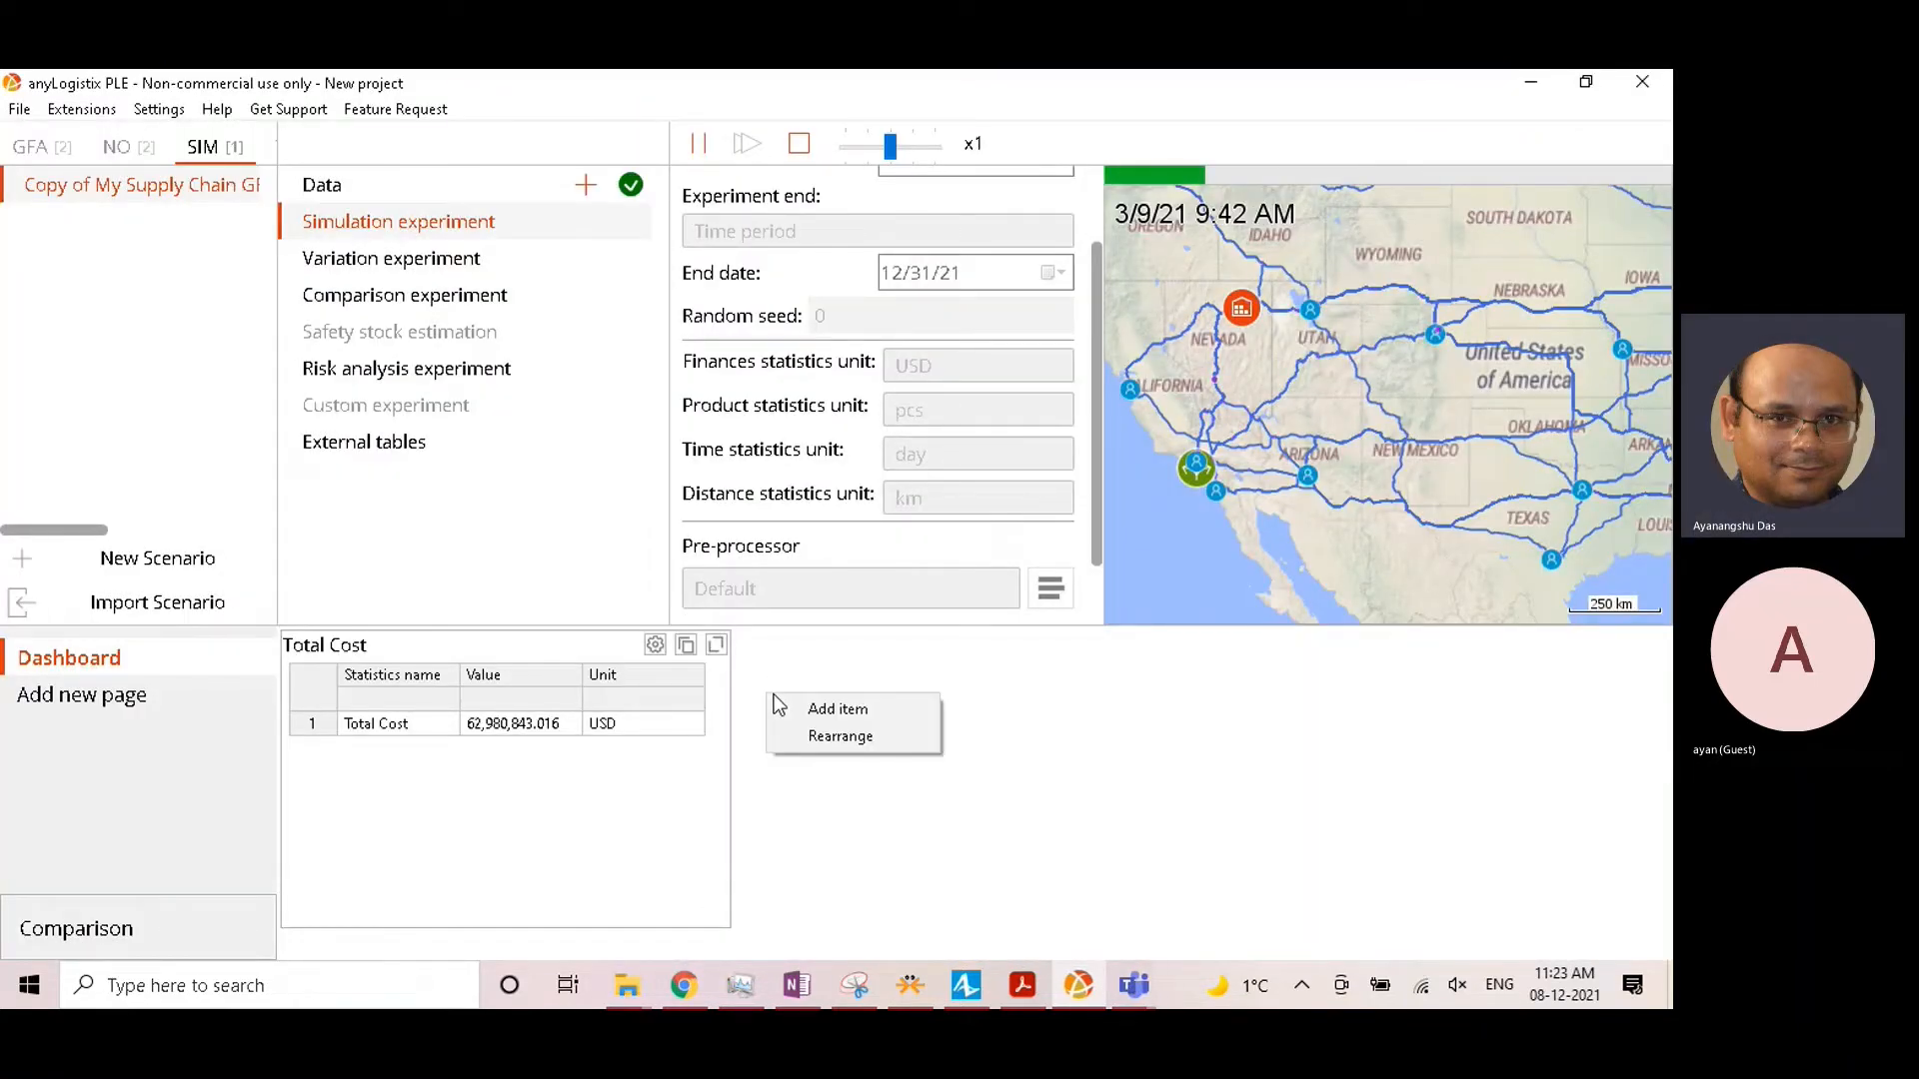
{"action": "left_click", "coordinate": [853, 709]}
{"action": "left_click", "coordinate": [314, 139]}
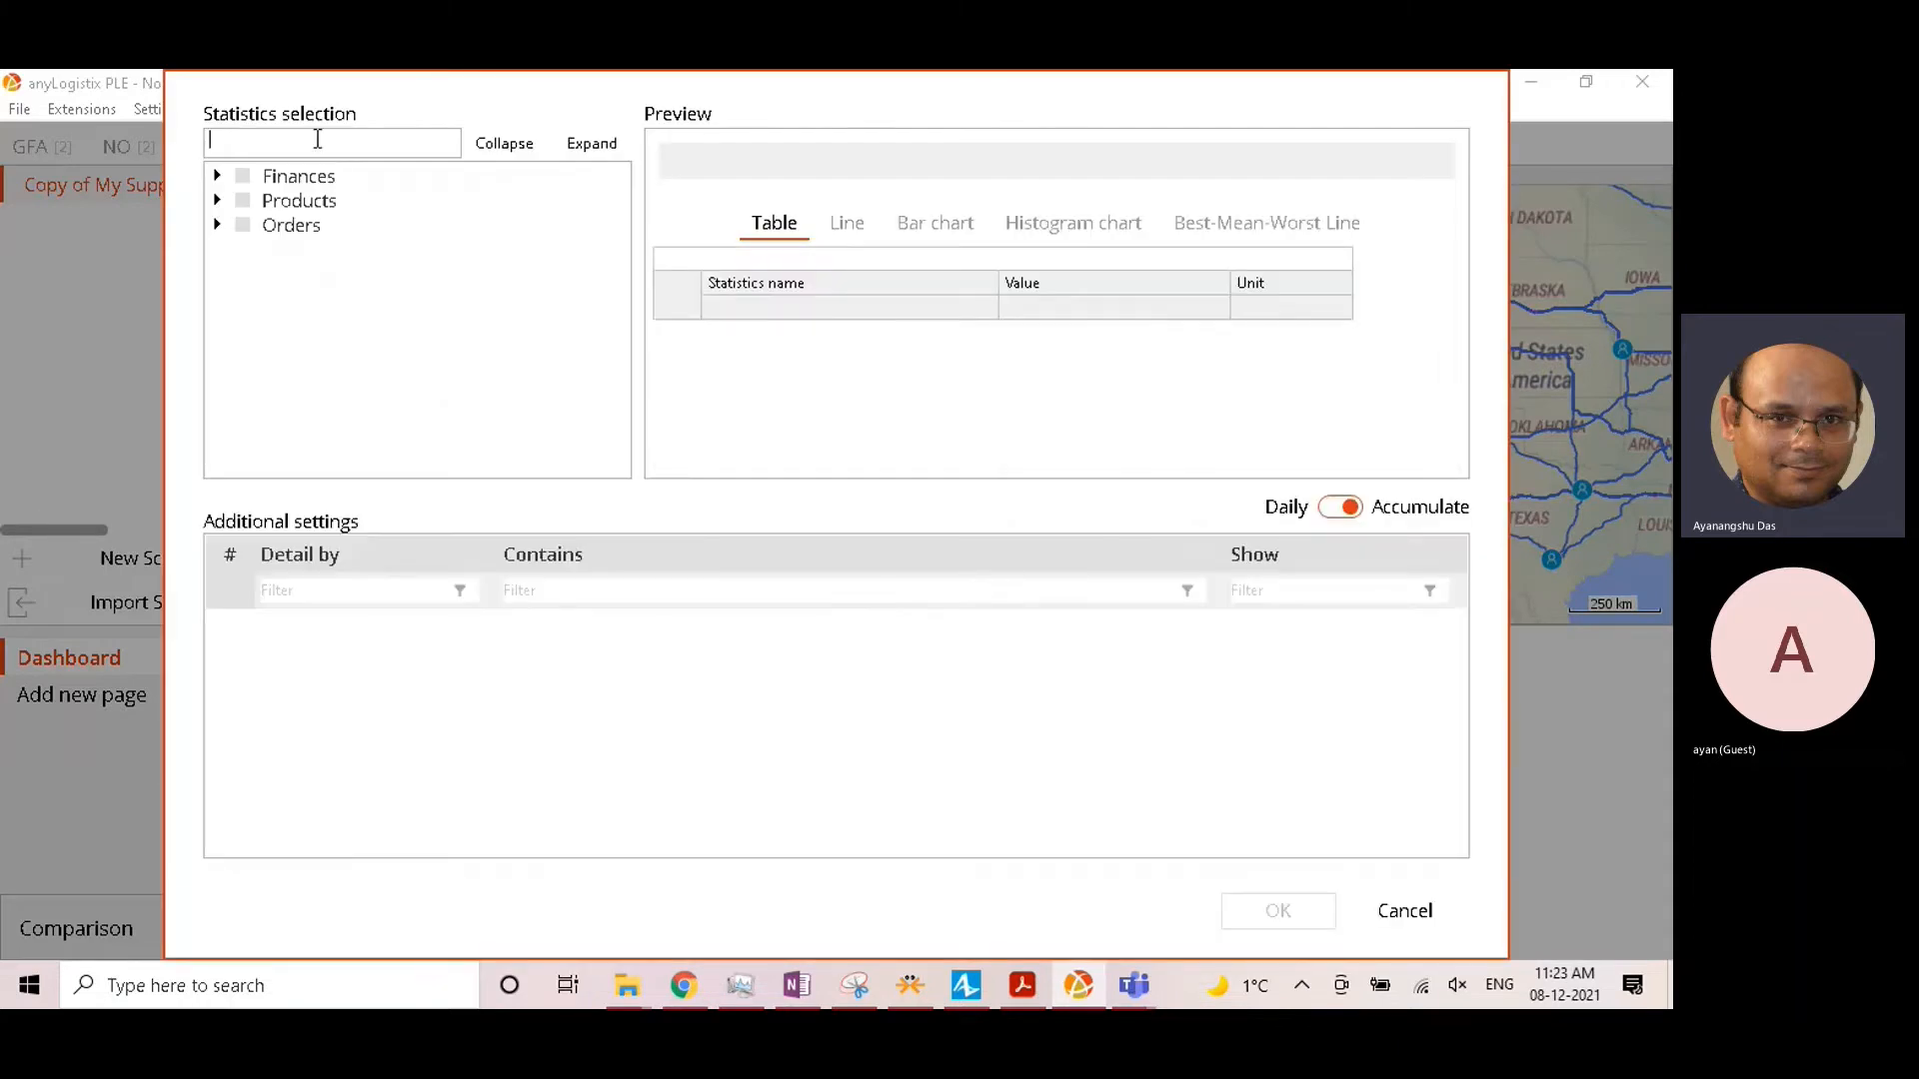
{"action": "type", "text": "available"}
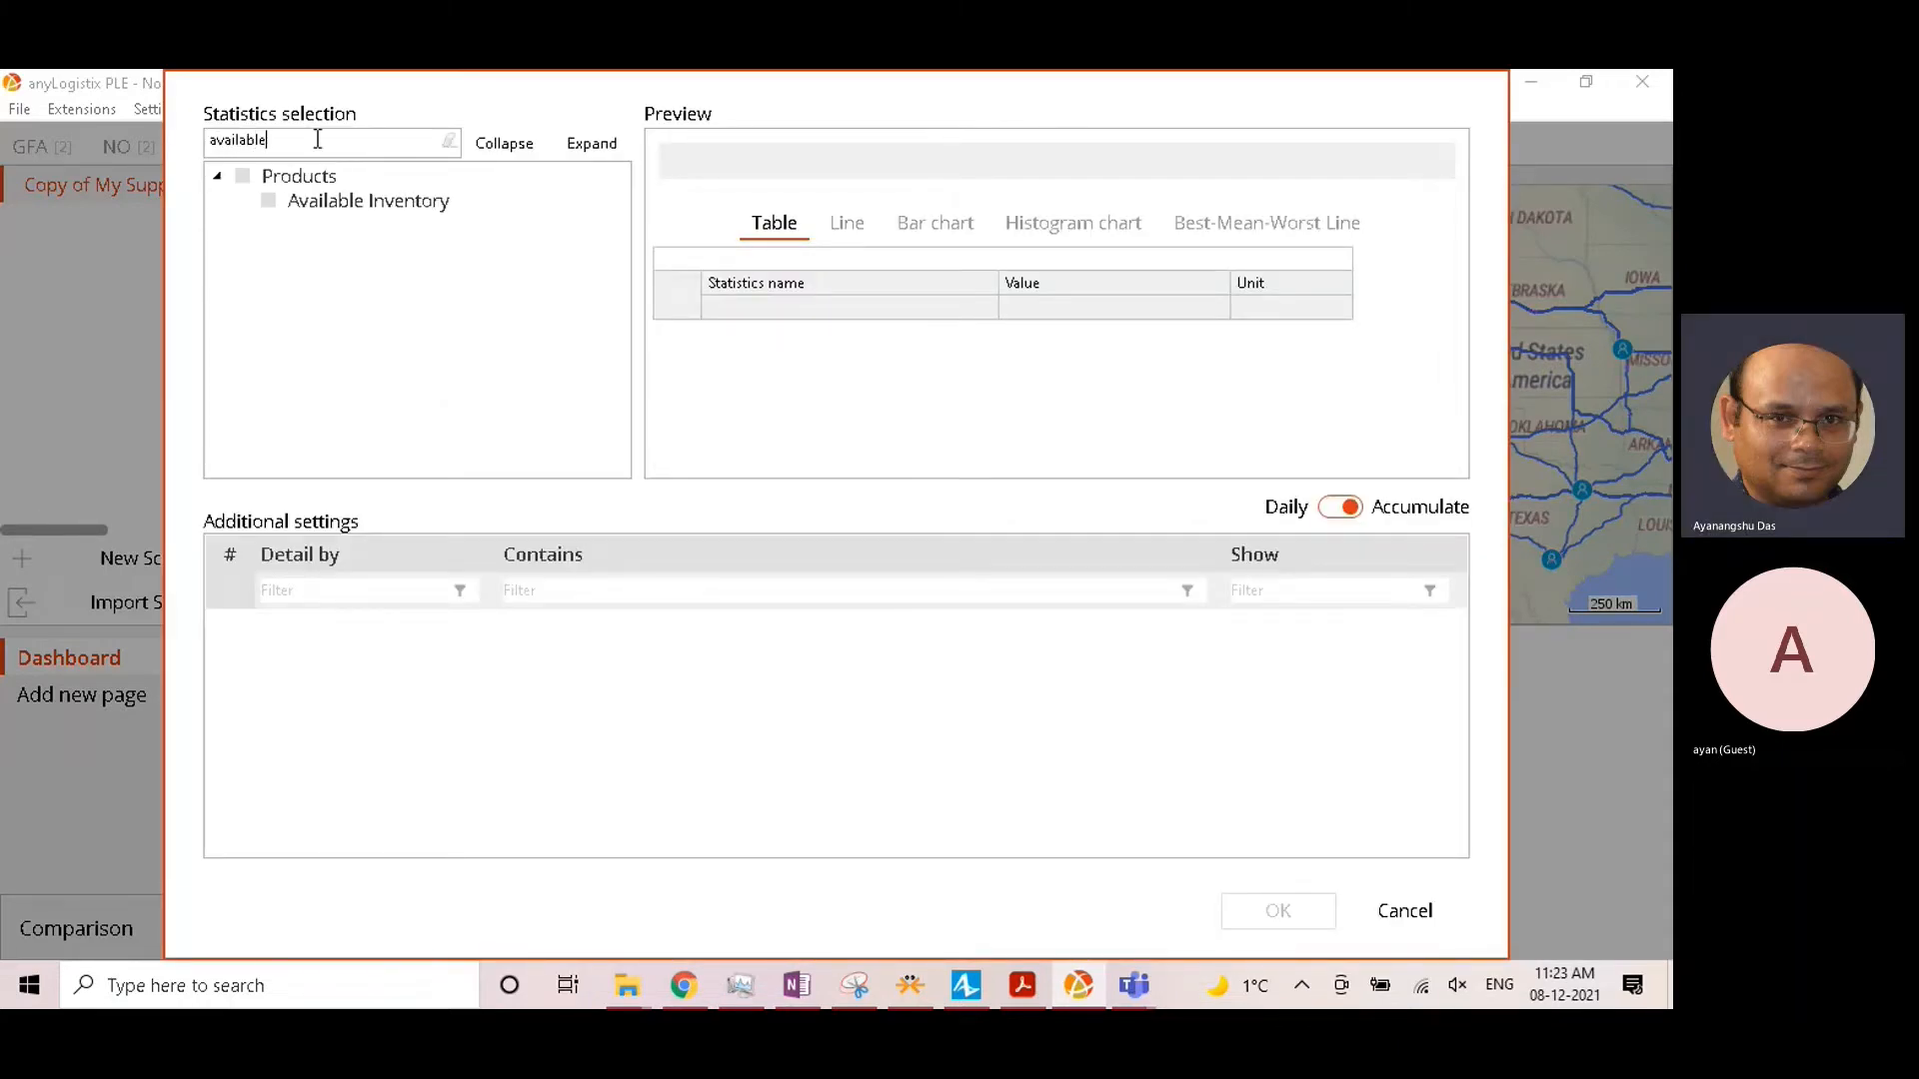
{"action": "left_click", "coordinate": [273, 200]}
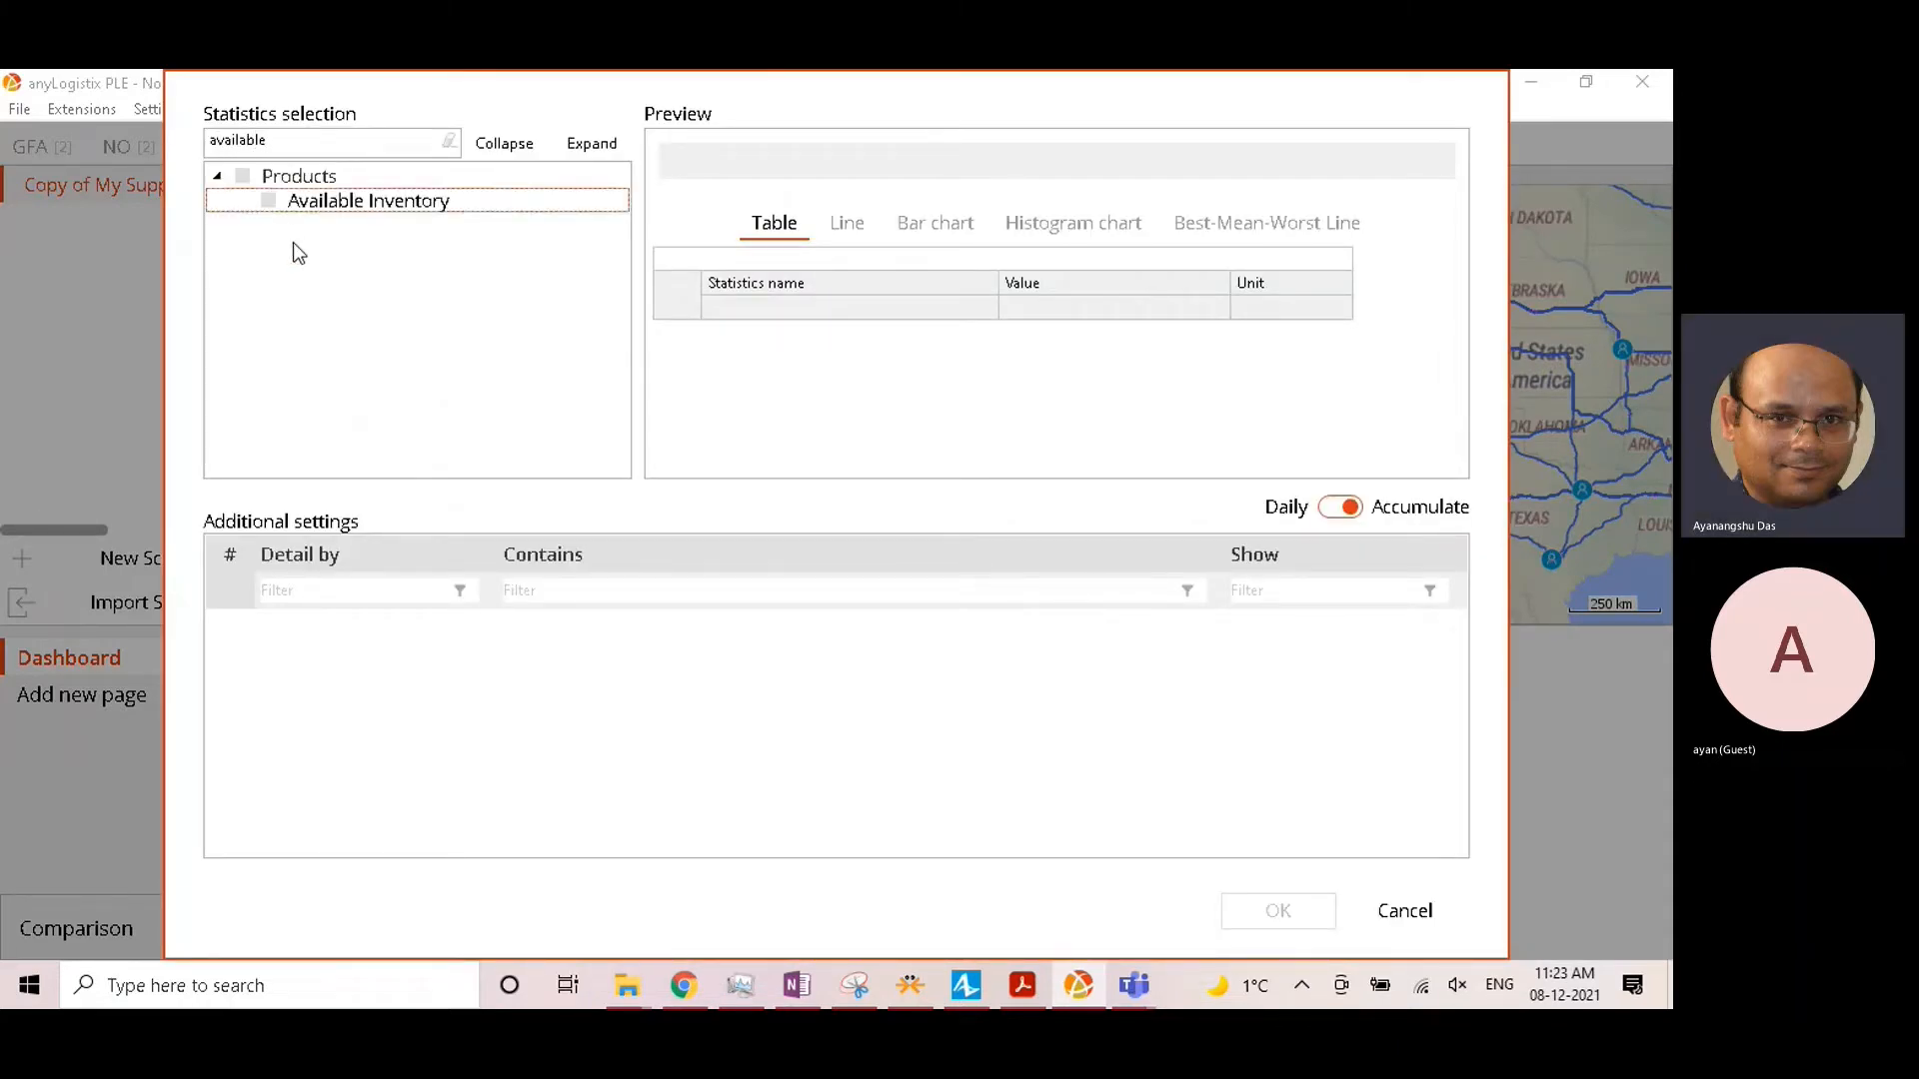
{"action": "left_click", "coordinate": [269, 201]}
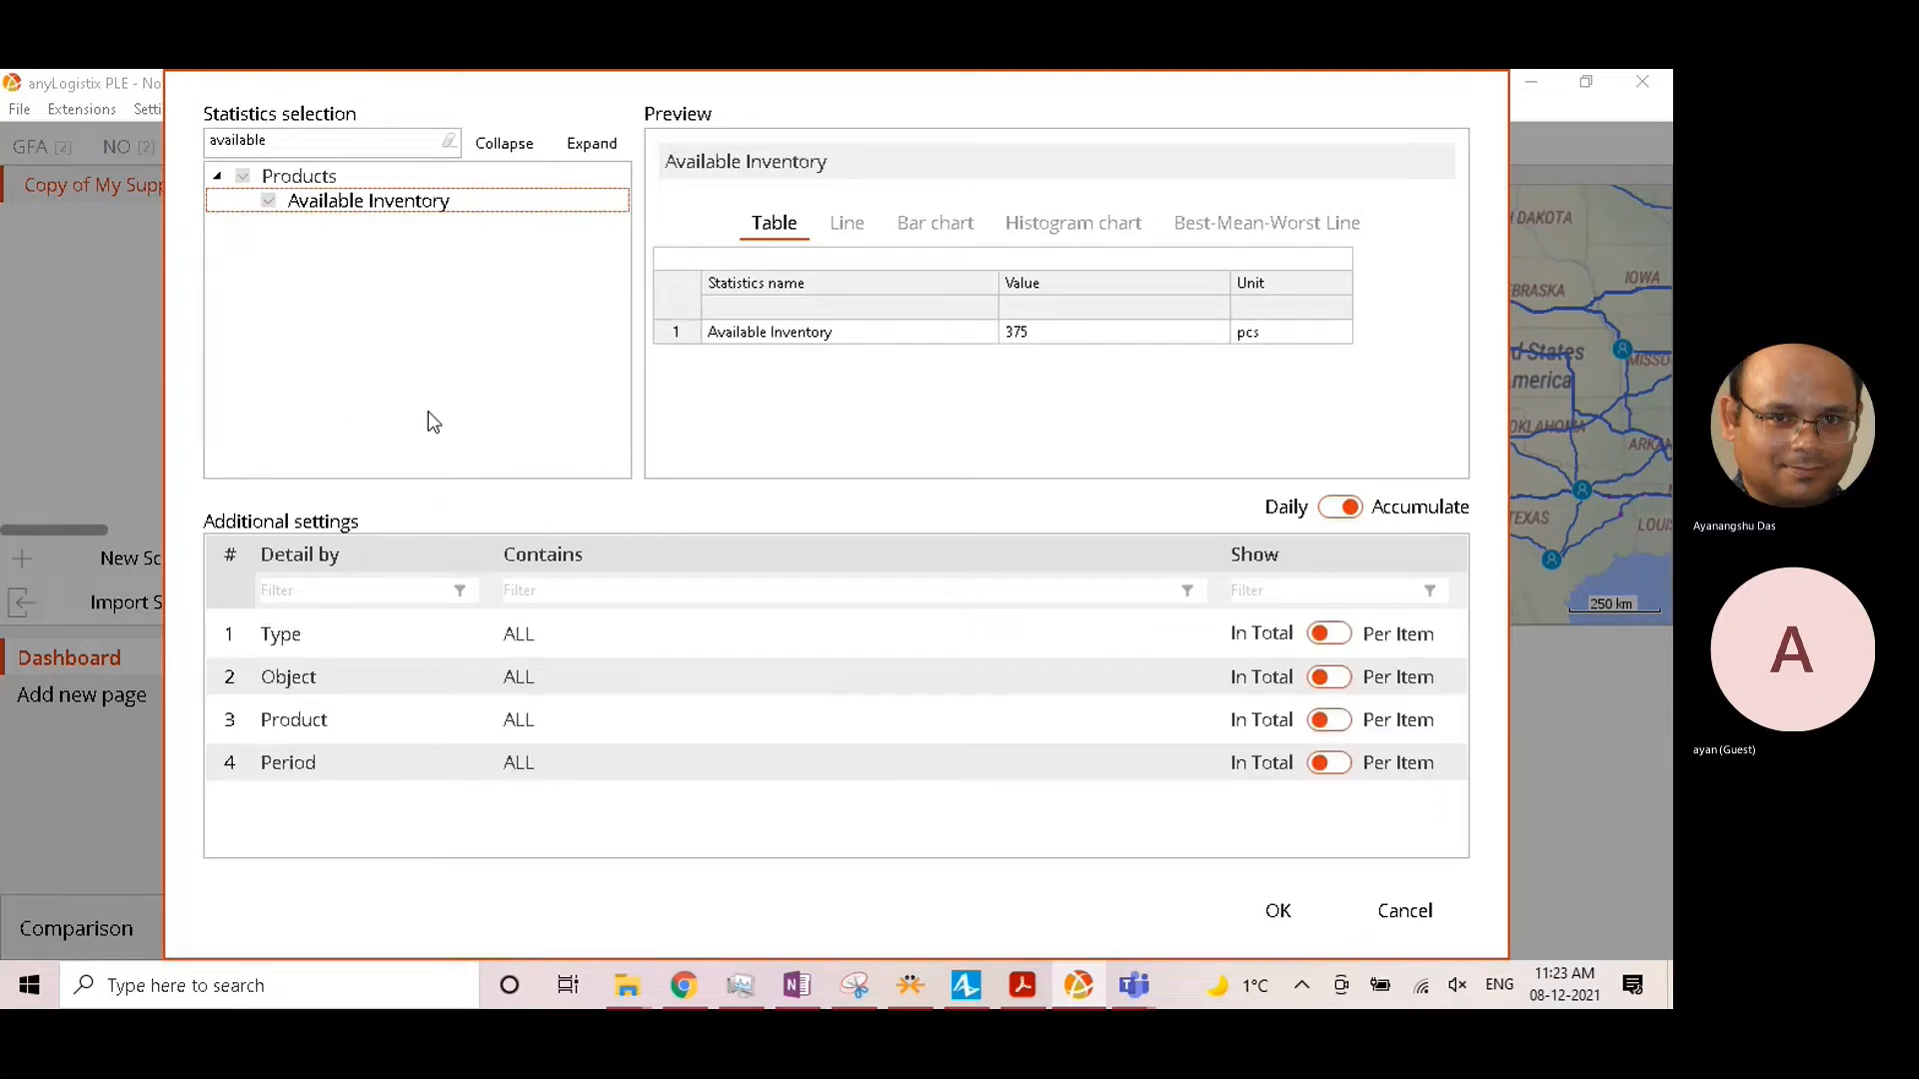
{"action": "left_click", "coordinate": [842, 233]}
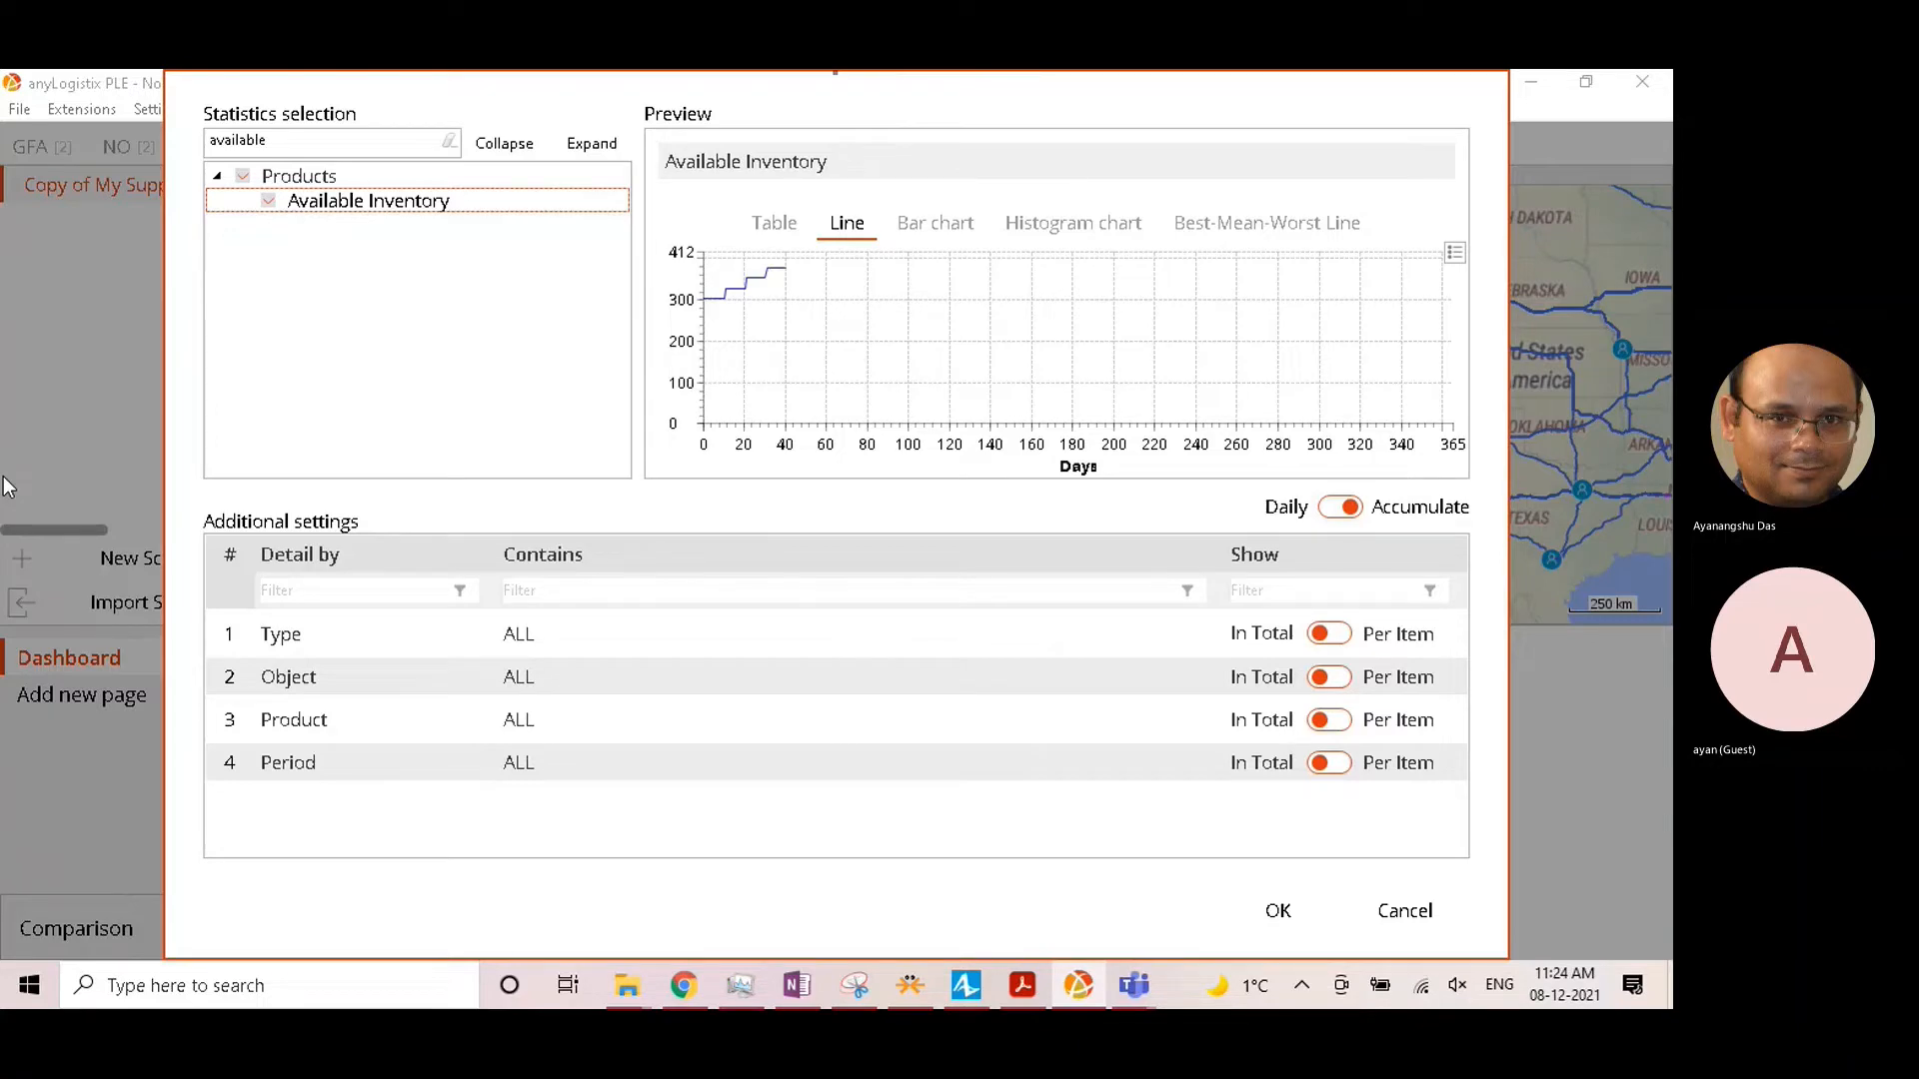
{"action": "left_click", "coordinate": [1268, 911]}
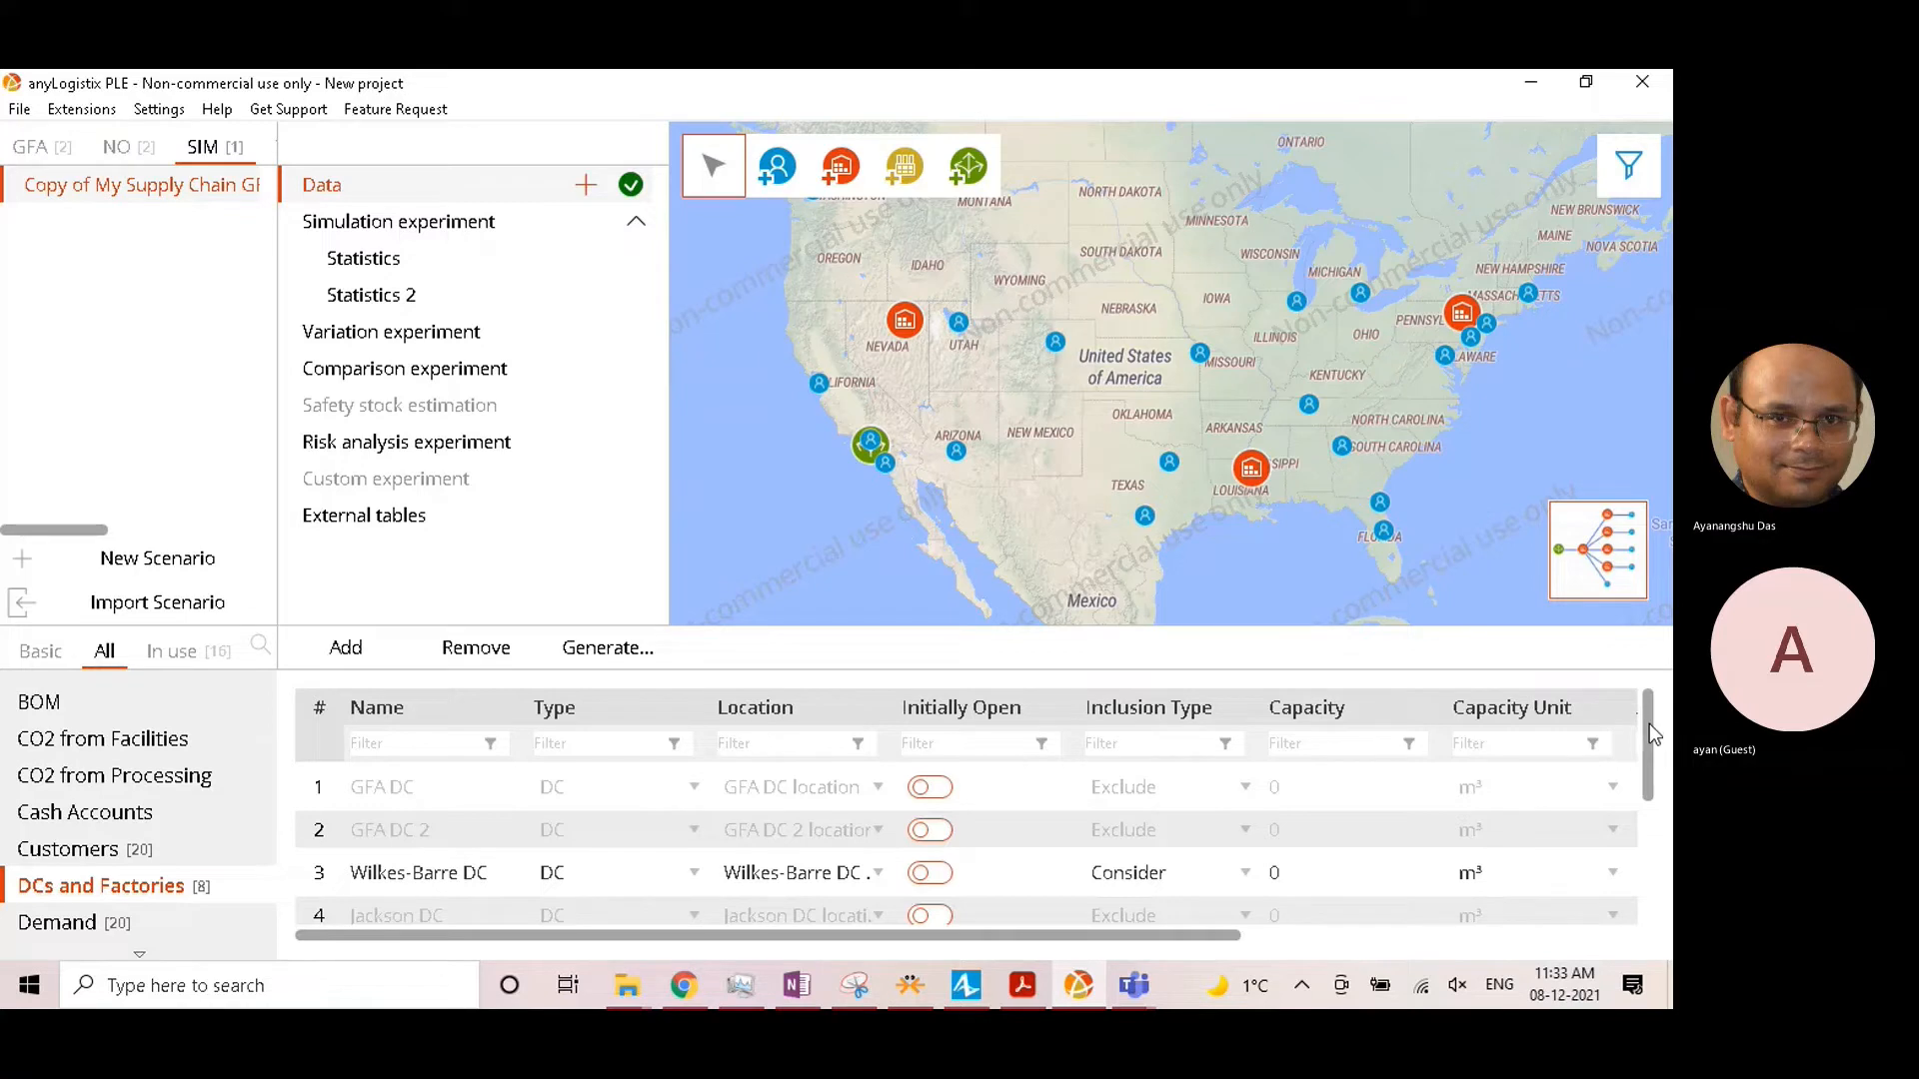
Step: Set the capacity unit of the Wilkes-Barre DC to pcs in the DCs and Factories table
{"action": "mouse_move", "coordinate": [1649, 724]}
{"action": "left_mouse_down"}
{"action": "mouse_move", "coordinate": [1671, 861]}
{"action": "mouse_move", "coordinate": [1671, 722]}
{"action": "left_mouse_up"}
{"action": "left_click_drag", "start_coordinate": [1184, 944], "coordinate": [1415, 935]}
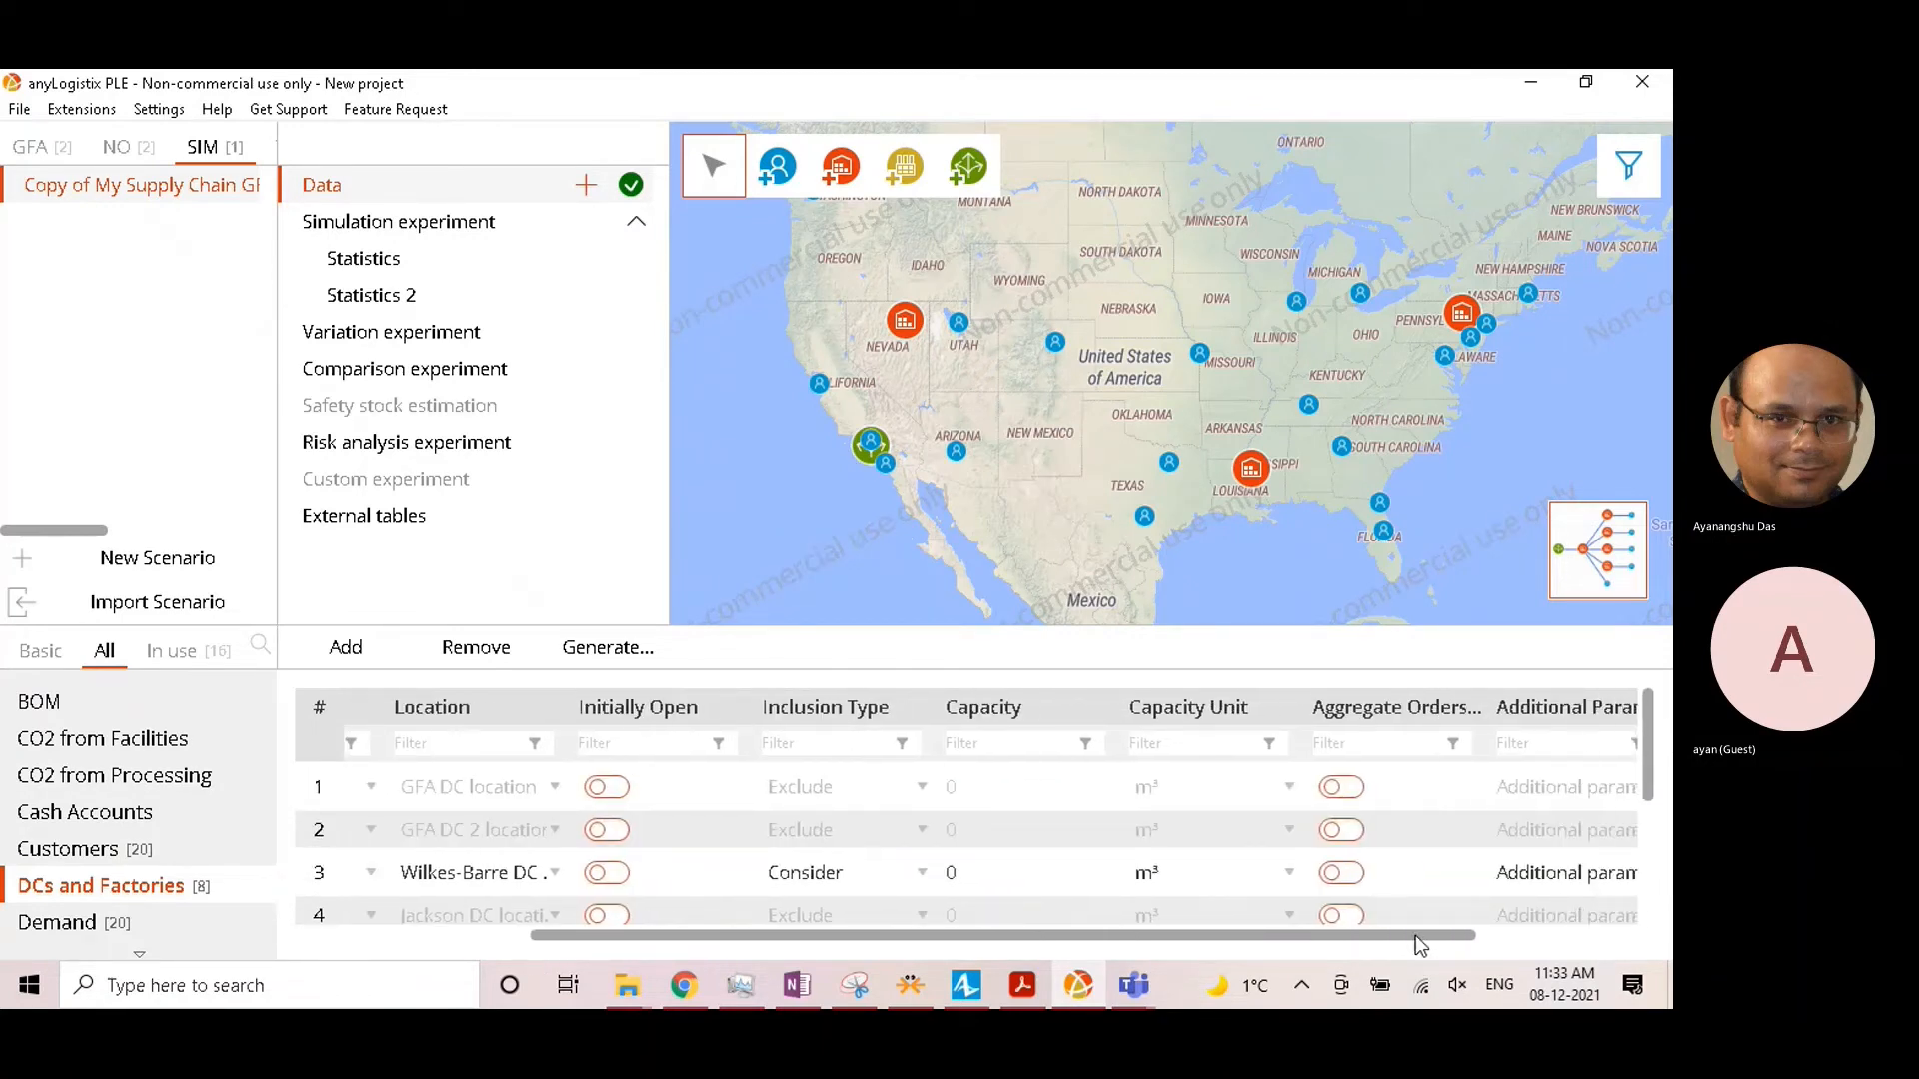
{"action": "left_click", "coordinate": [1171, 871]}
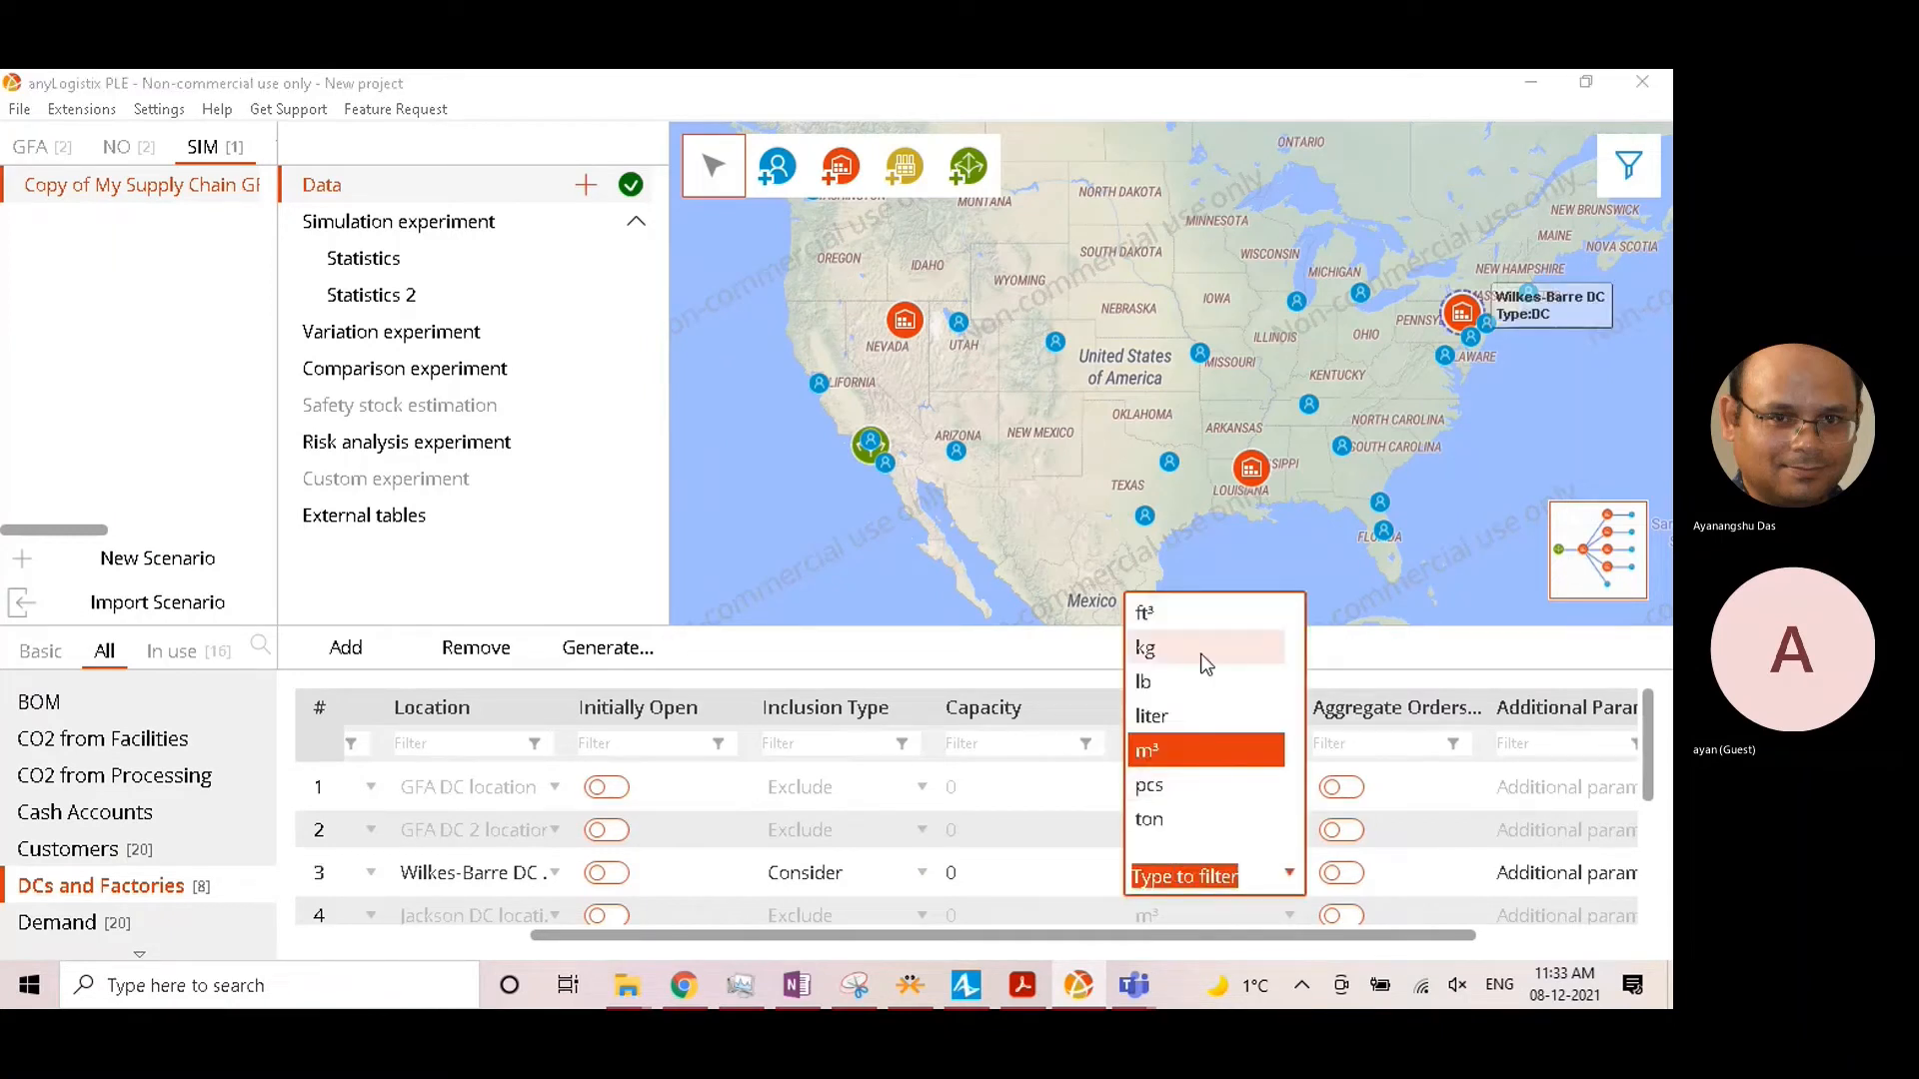
{"action": "left_click", "coordinate": [1166, 789]}
Step: Set the capacity unit of the Vicksburg DC and the Elko DC to pcs, then review the table rows
{"action": "scroll", "coordinate": [1166, 790], "scroll_direction": "down", "scroll_amount": 2}
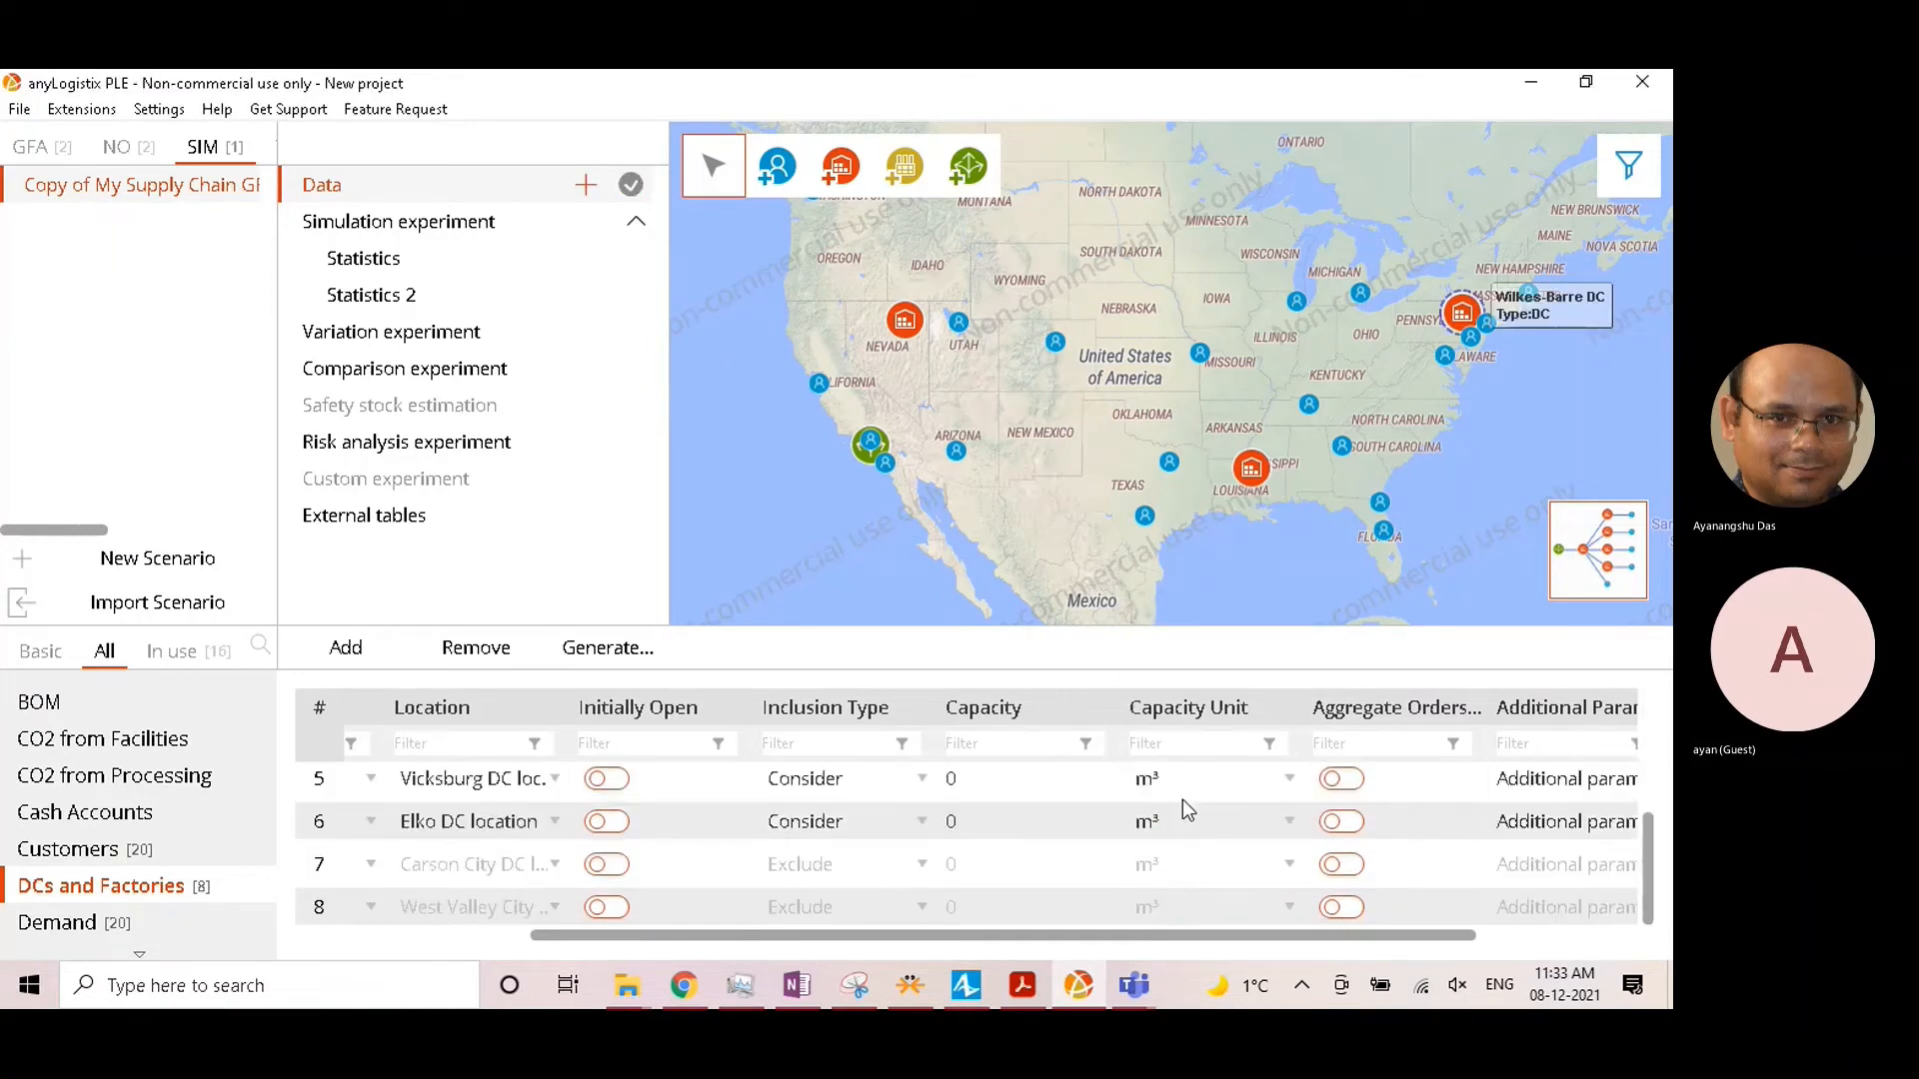
{"action": "left_click", "coordinate": [1183, 791]}
{"action": "left_click", "coordinate": [1177, 680]}
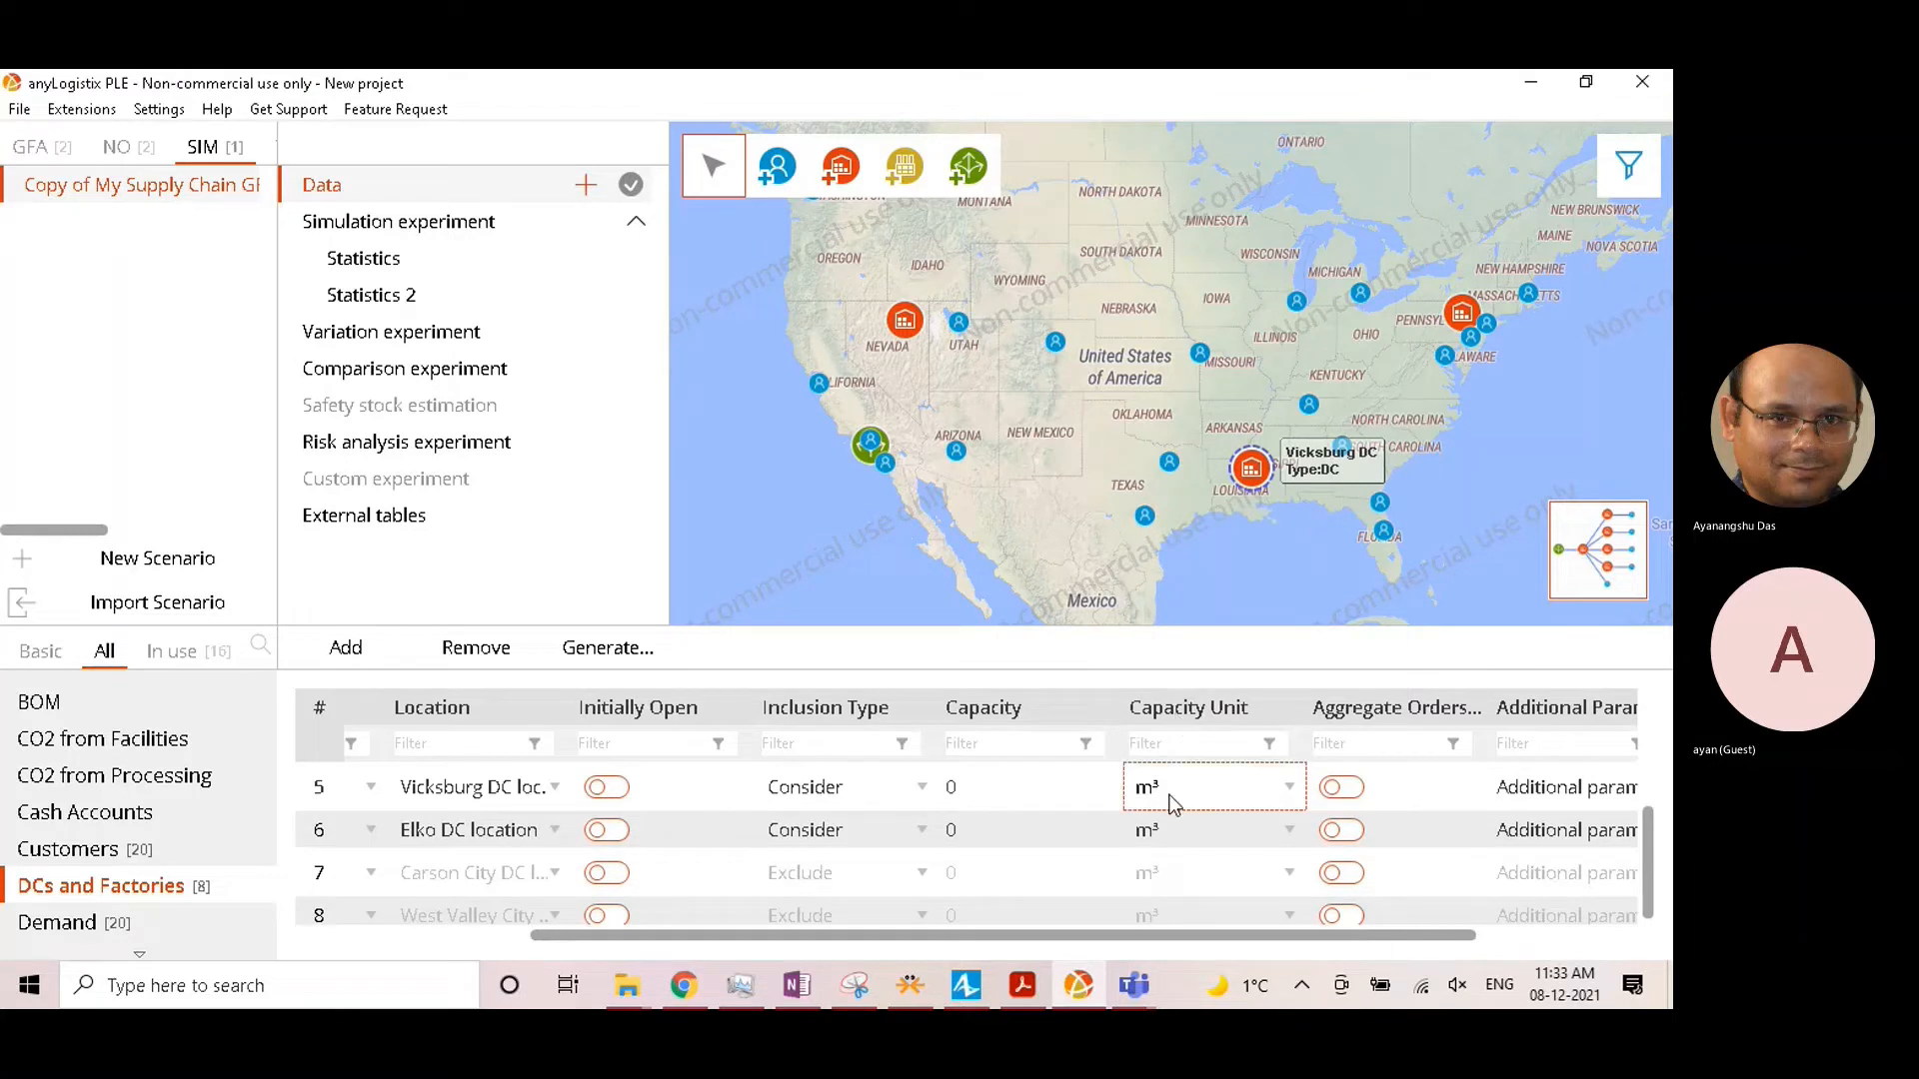
{"action": "left_click", "coordinate": [1174, 806]}
{"action": "left_click", "coordinate": [1159, 699]}
{"action": "left_click", "coordinate": [1196, 834]}
{"action": "left_click", "coordinate": [1193, 745]}
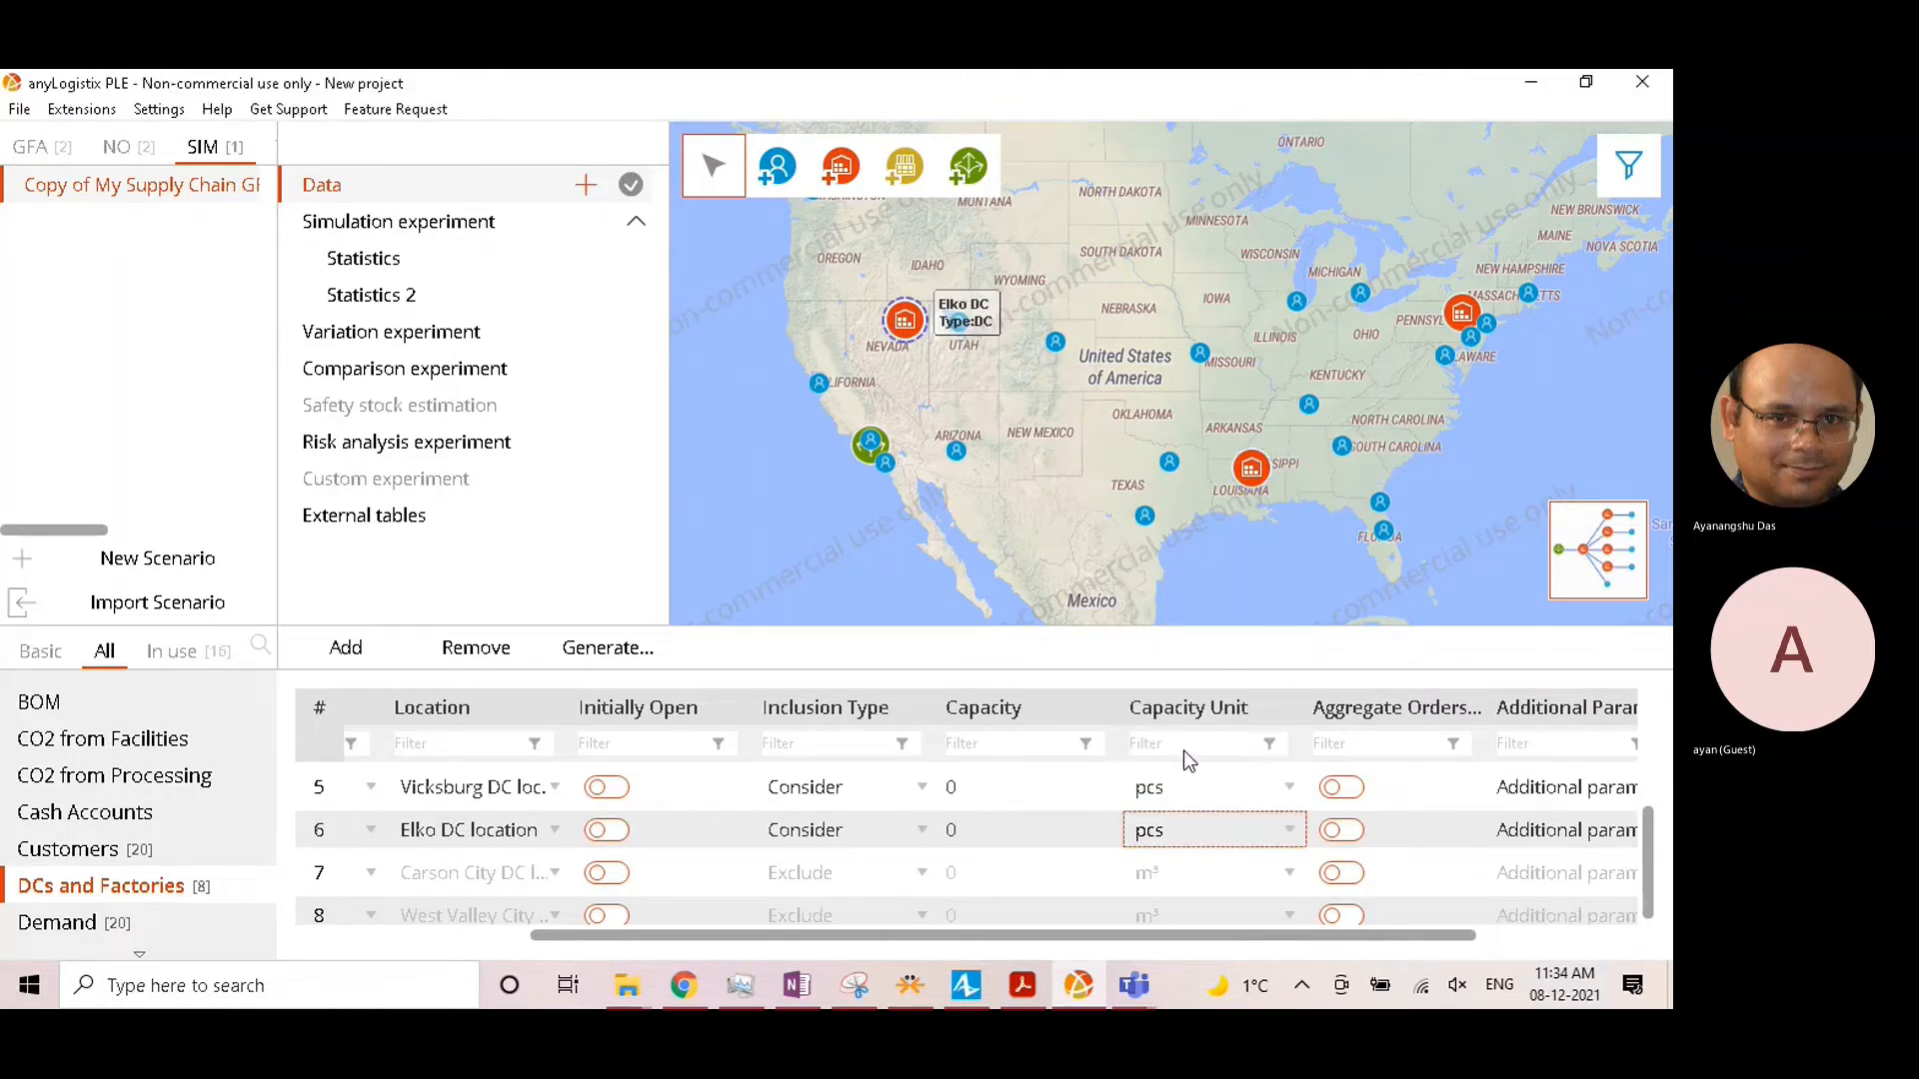
{"action": "left_click_drag", "start_coordinate": [1144, 939], "coordinate": [856, 949]}
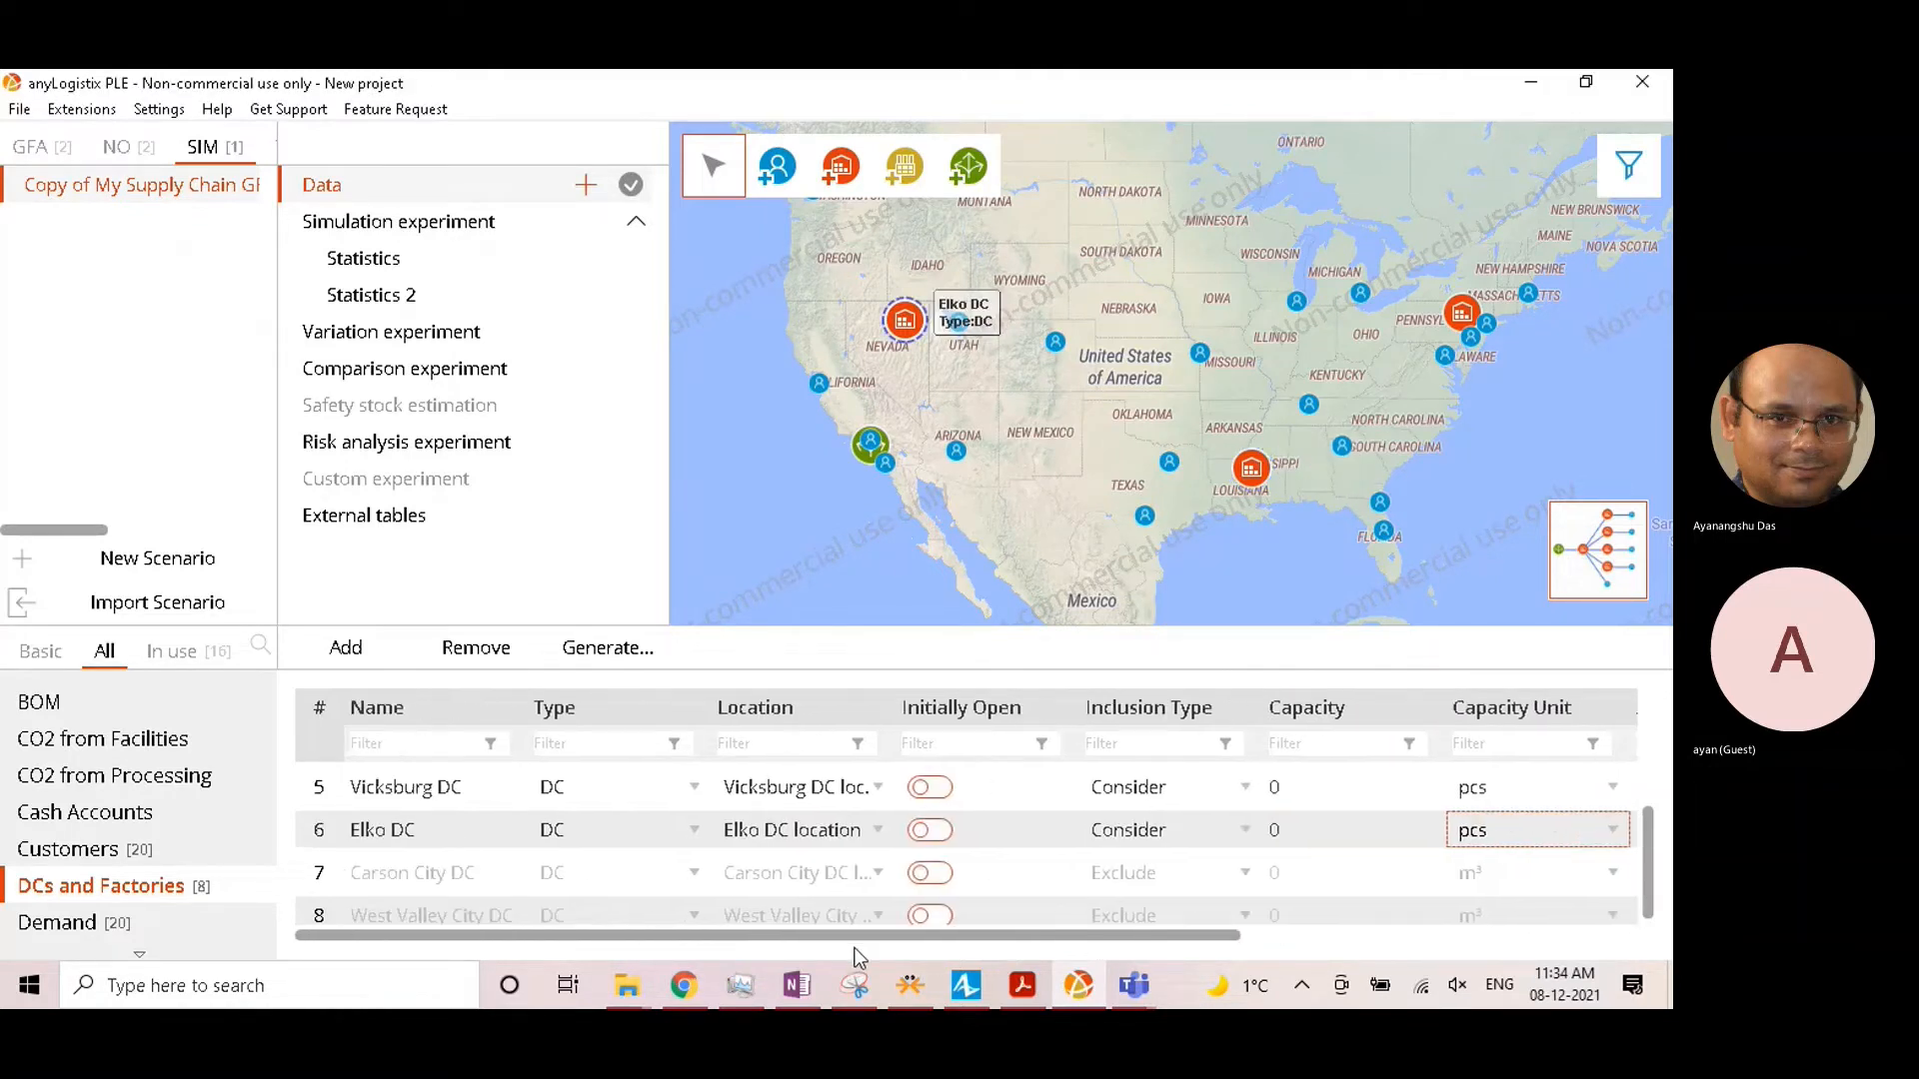
{"action": "scroll", "coordinate": [838, 919], "scroll_direction": "up", "scroll_amount": 1}
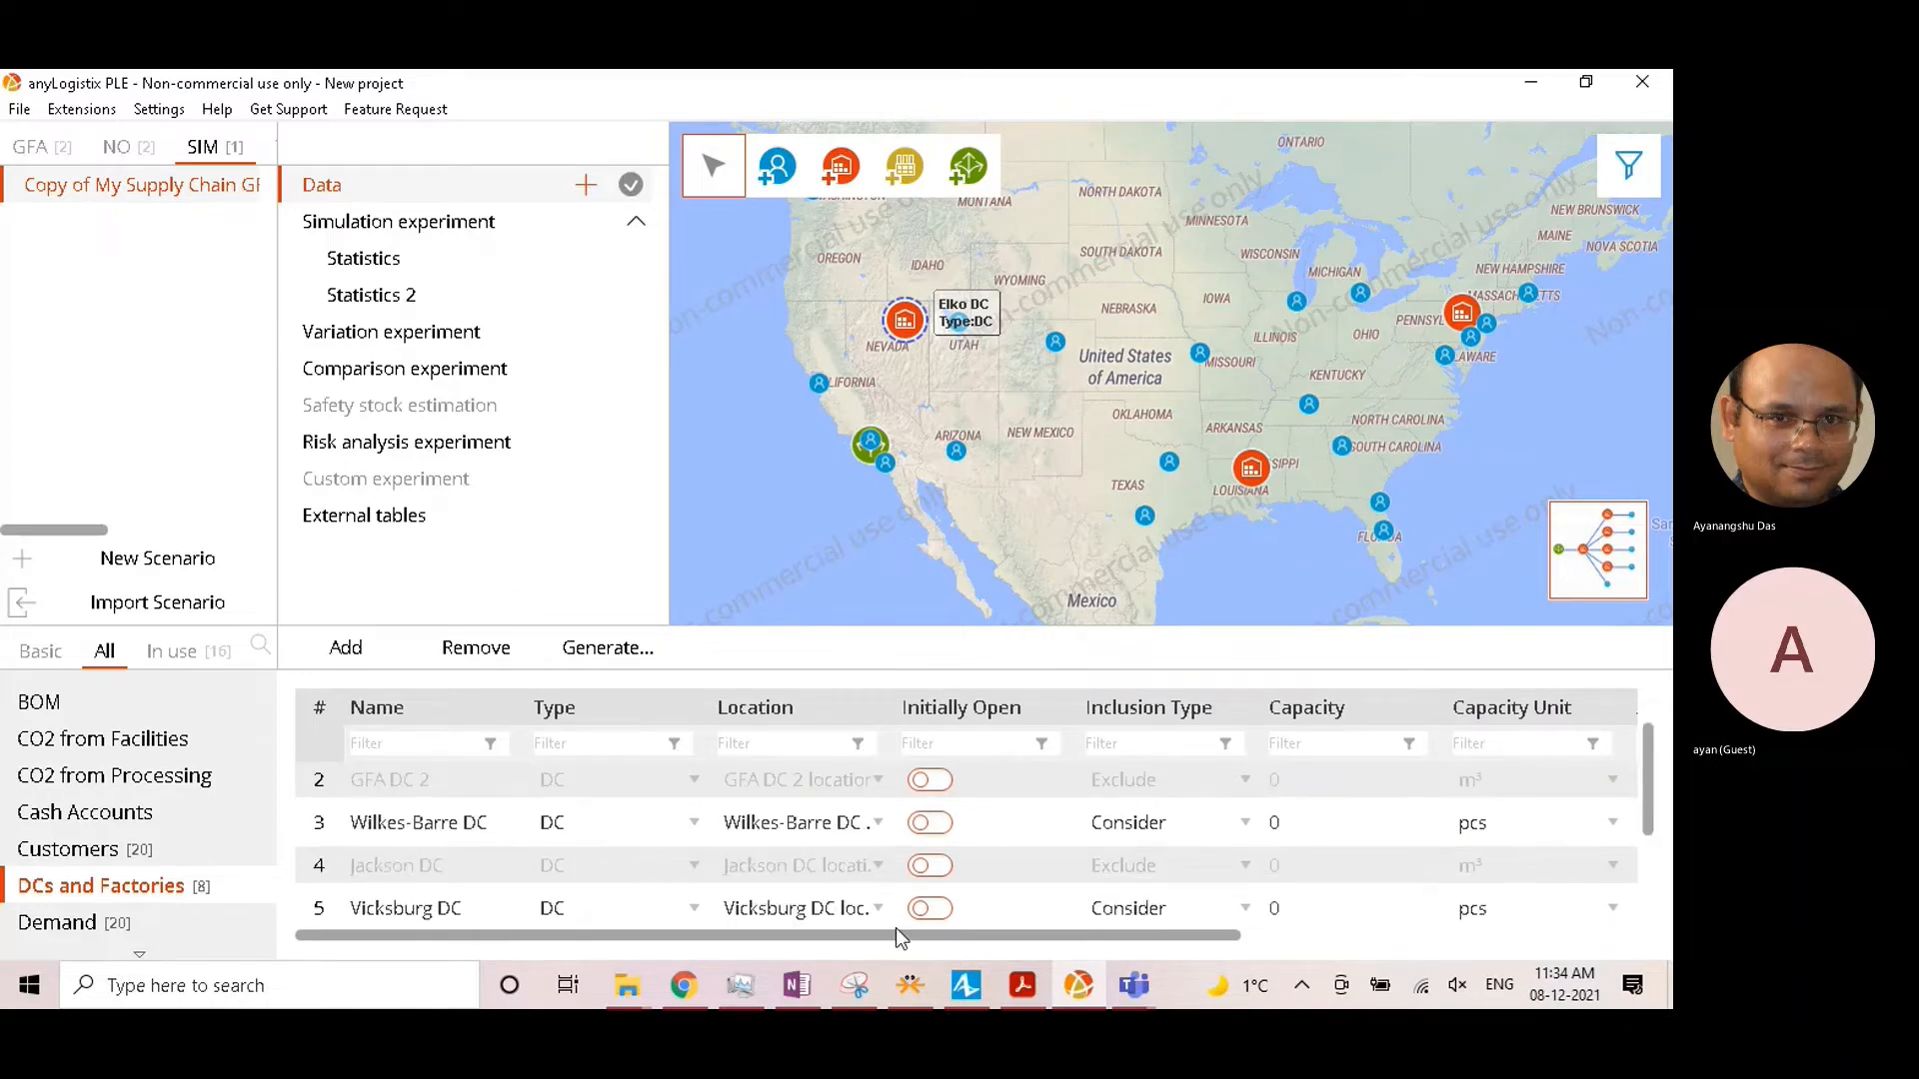
{"action": "left_click_drag", "start_coordinate": [944, 940], "coordinate": [1273, 947]}
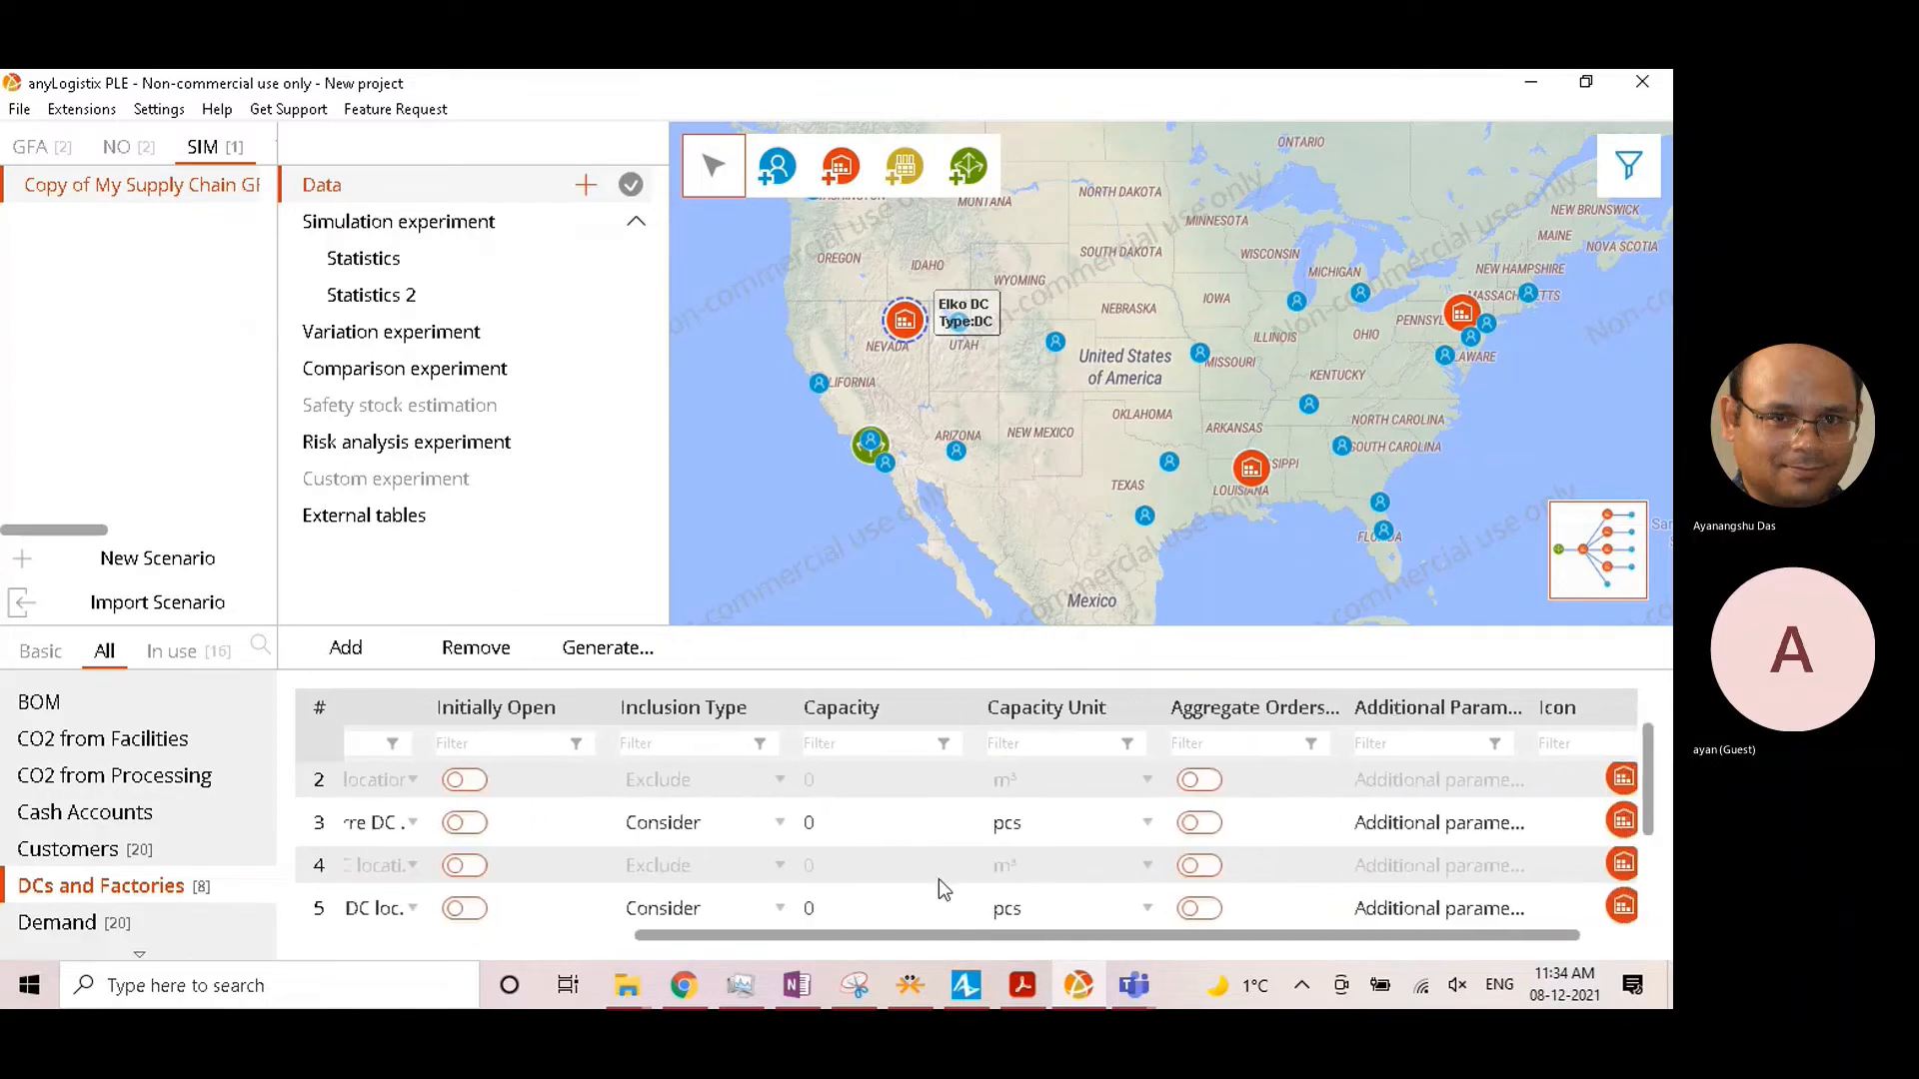
{"action": "scroll", "coordinate": [939, 879], "scroll_direction": "down", "scroll_amount": 1}
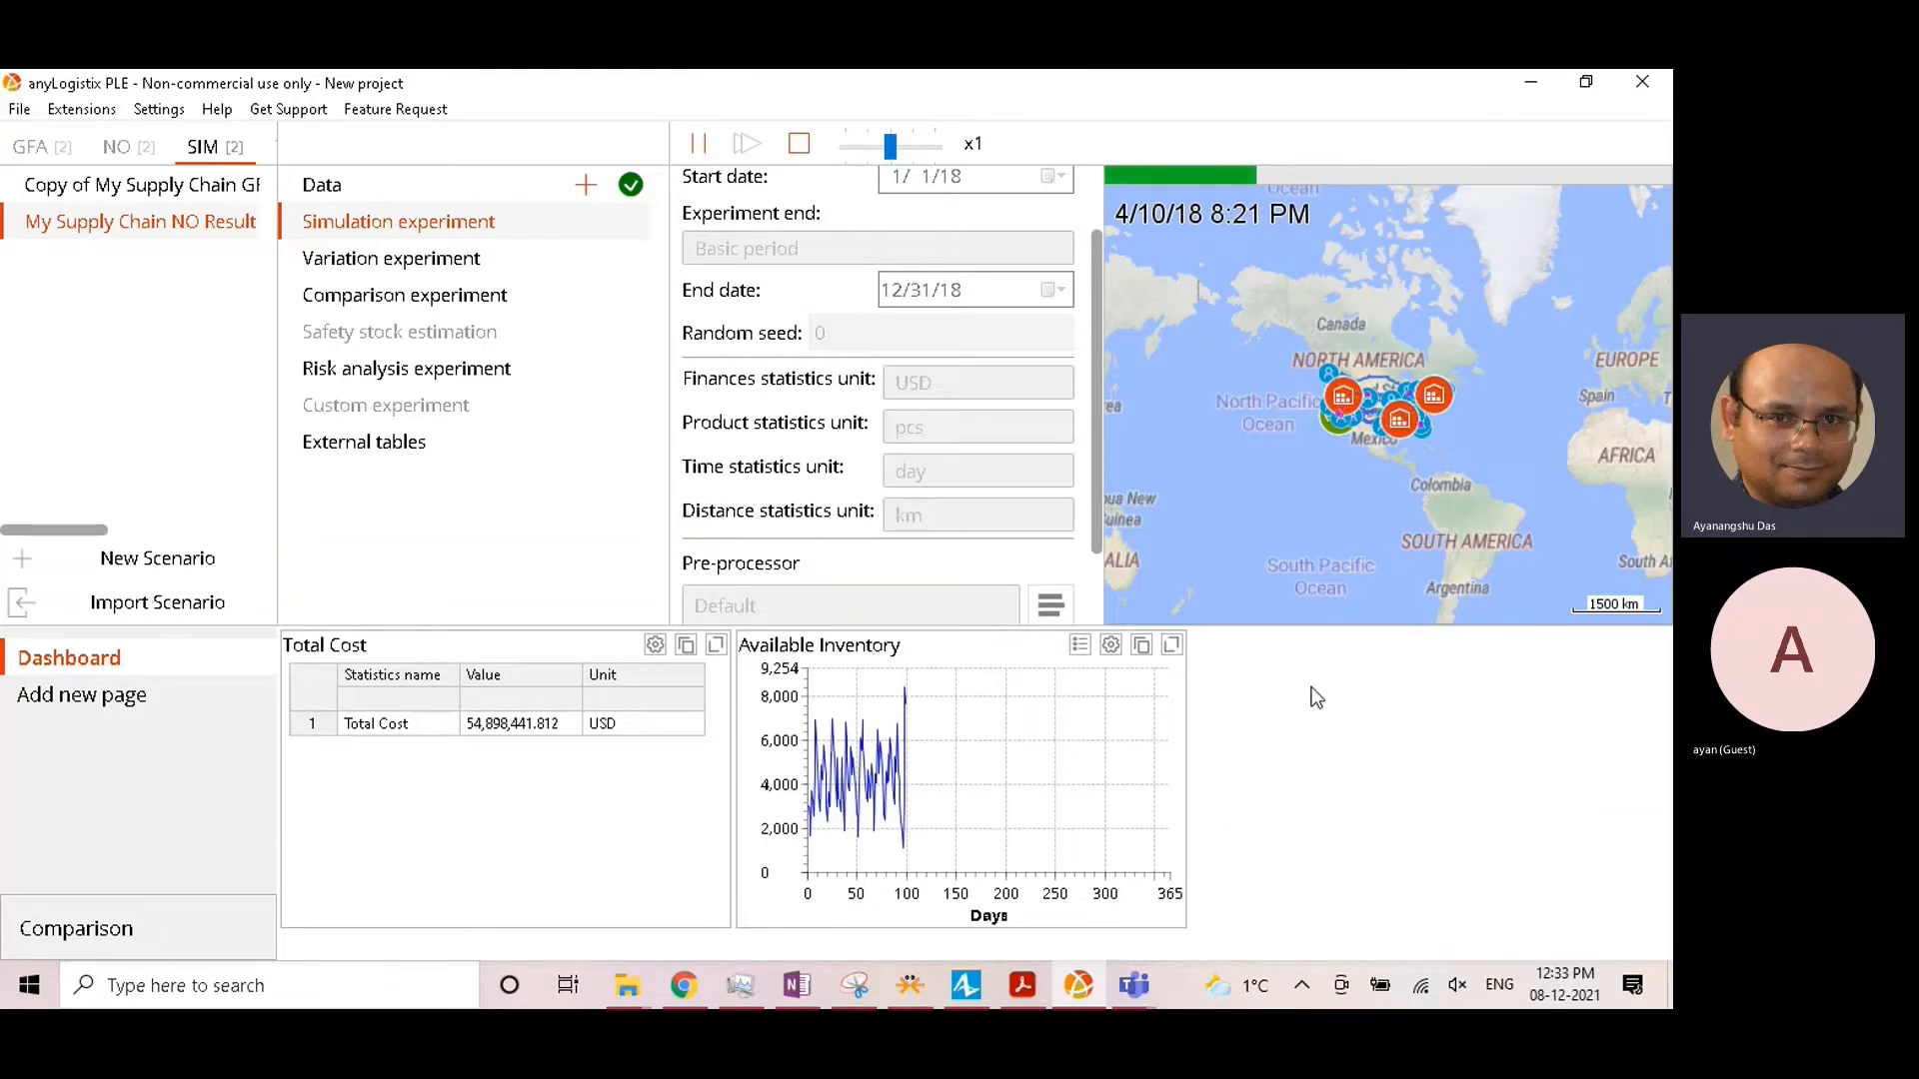
Step: Add a Demand Received (Dropped Orders) table to the dashboard, with the Object detail shown per item
{"action": "scroll", "coordinate": [1346, 458], "scroll_direction": "up", "scroll_amount": 3}
{"action": "left_click_drag", "start_coordinate": [1431, 351], "coordinate": [1334, 551]}
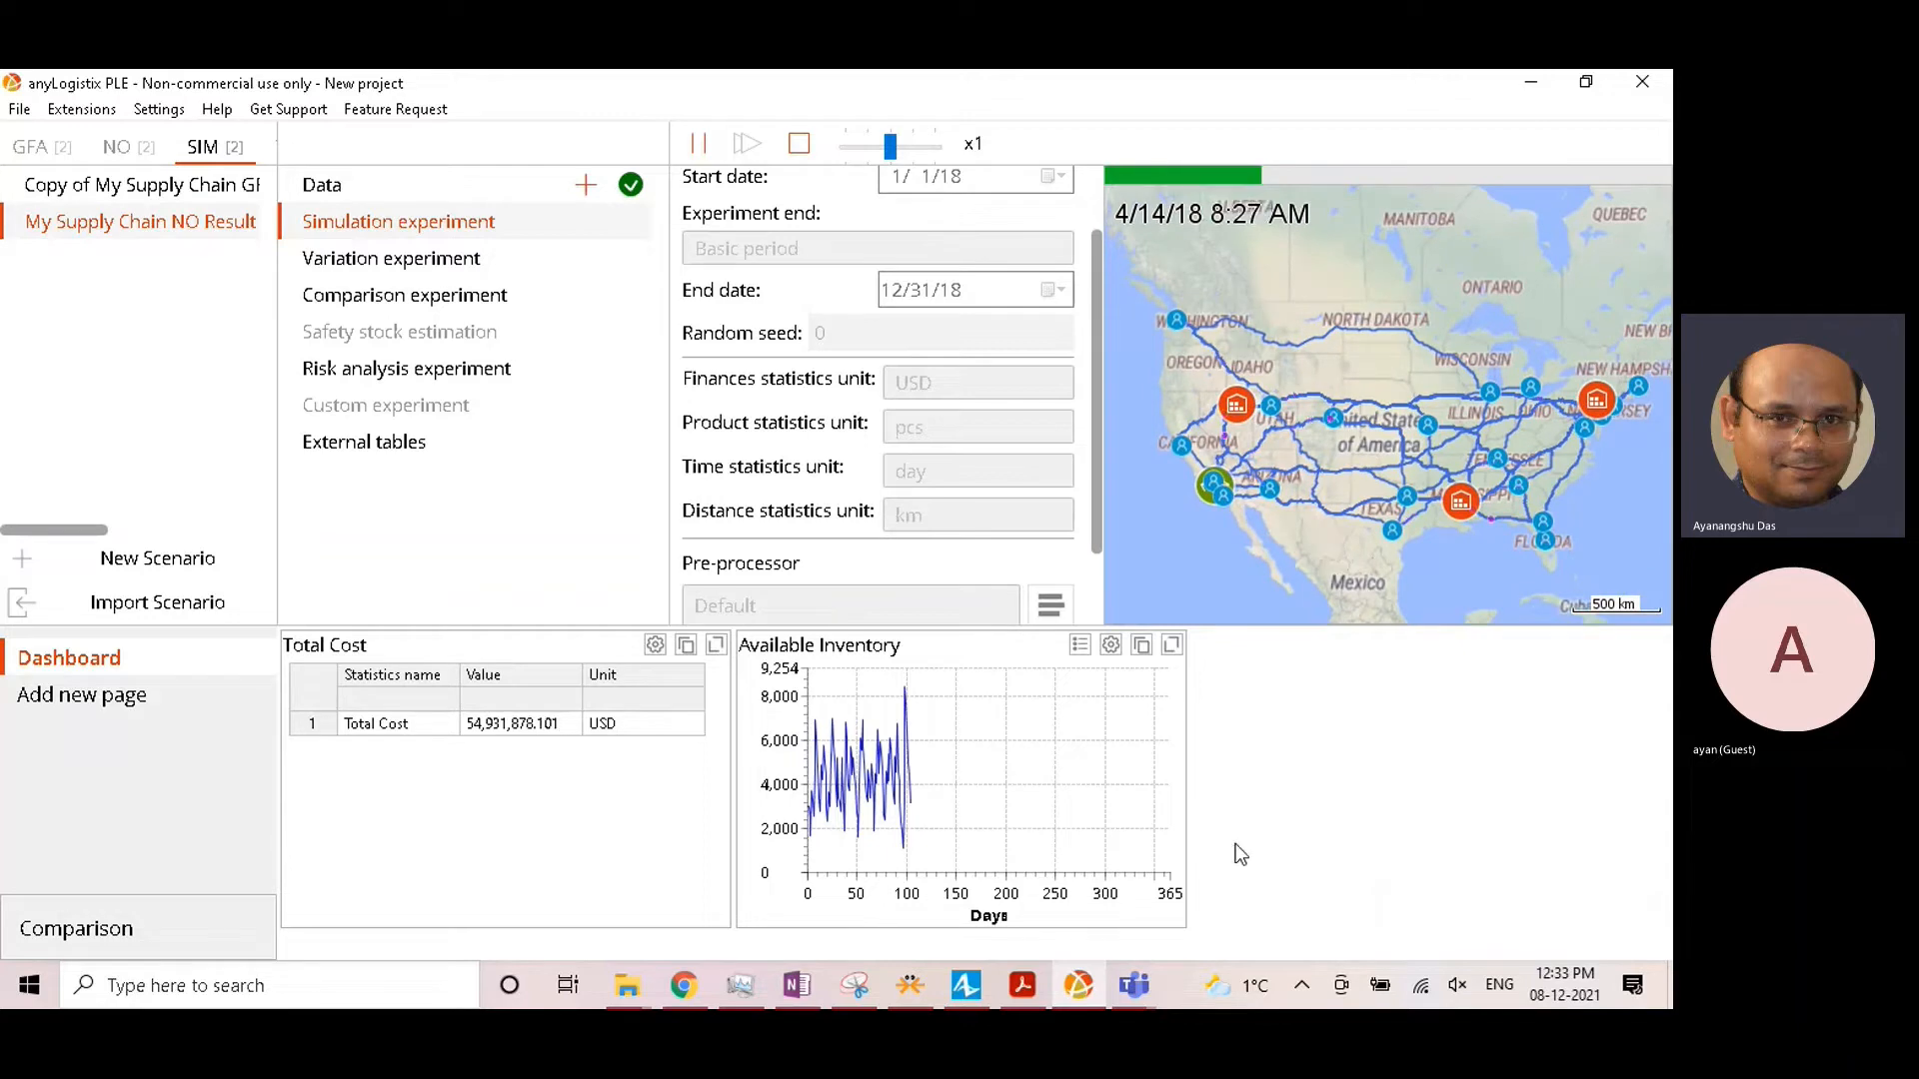
{"action": "right_click", "coordinate": [1303, 775]}
{"action": "left_click", "coordinate": [1371, 790]}
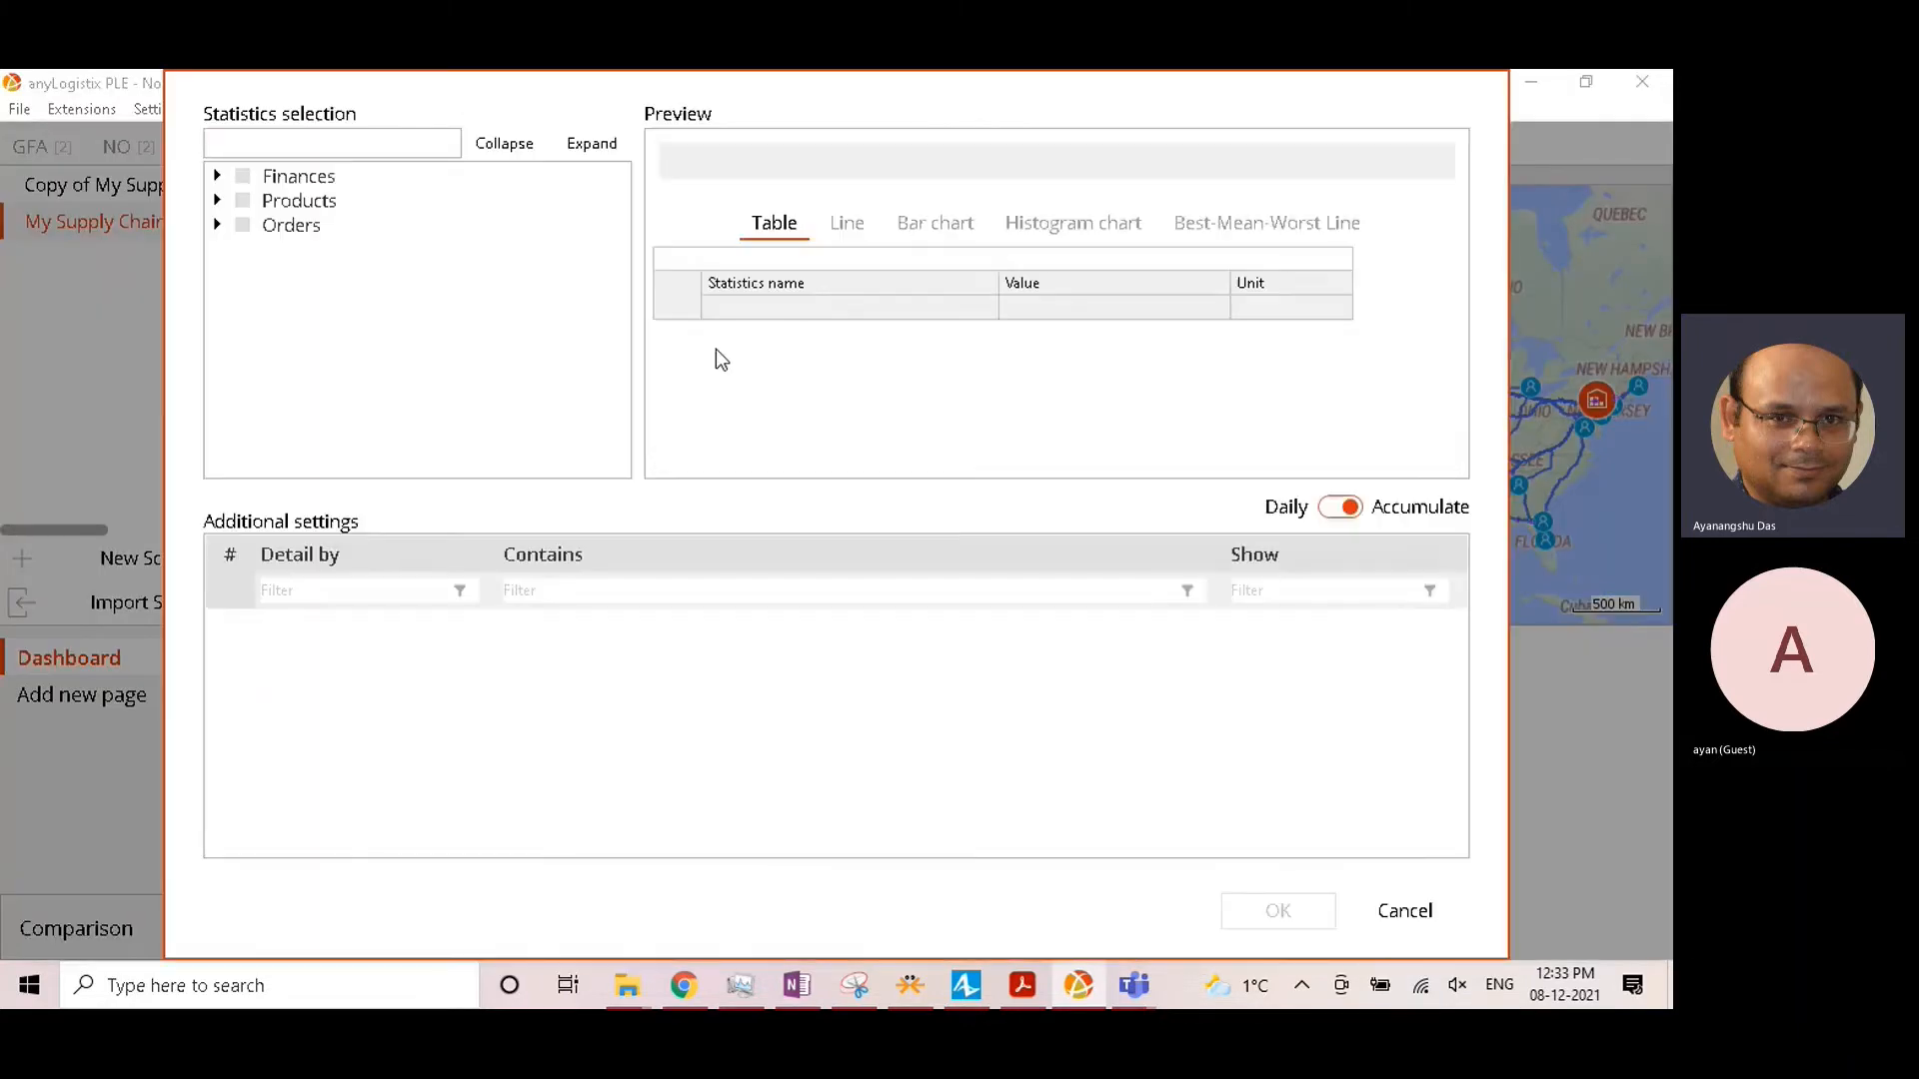
{"action": "left_click", "coordinate": [217, 225]}
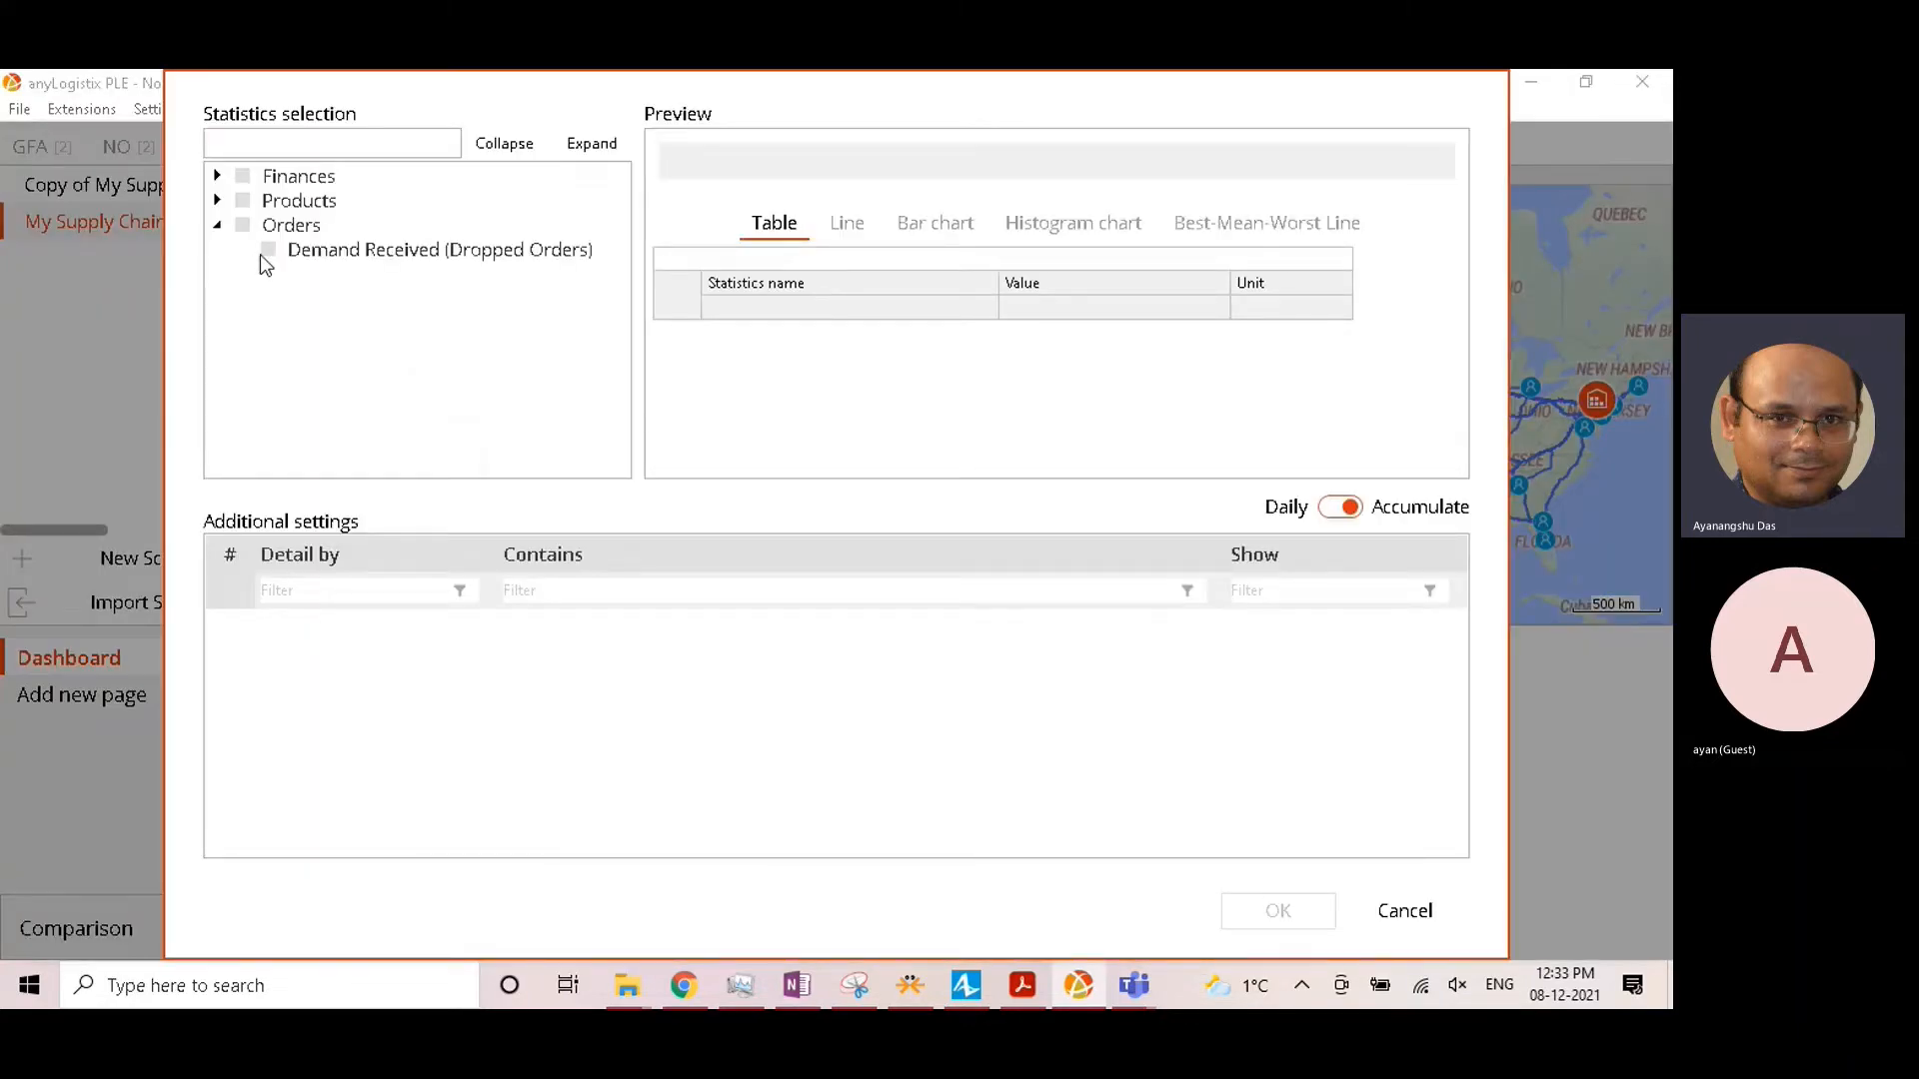
{"action": "left_click", "coordinate": [270, 254]}
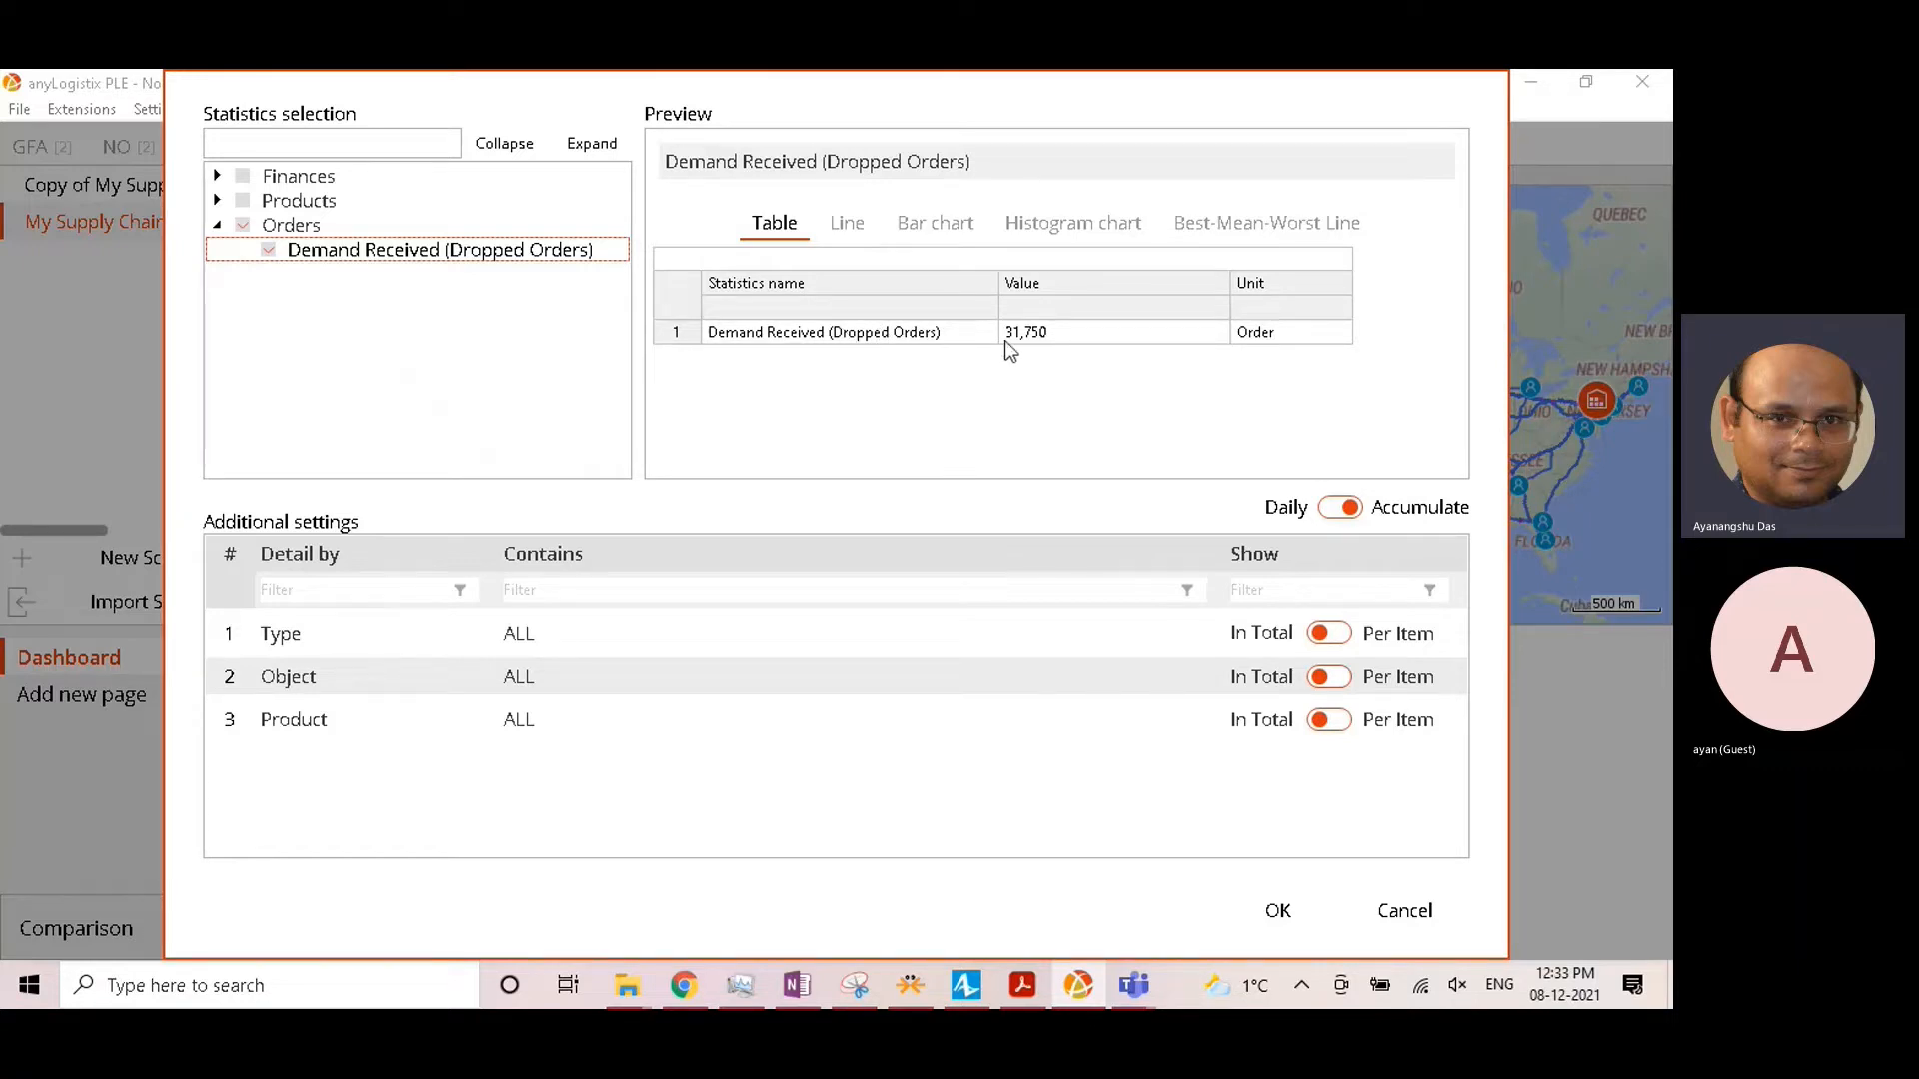
{"action": "left_click", "coordinate": [1334, 683]}
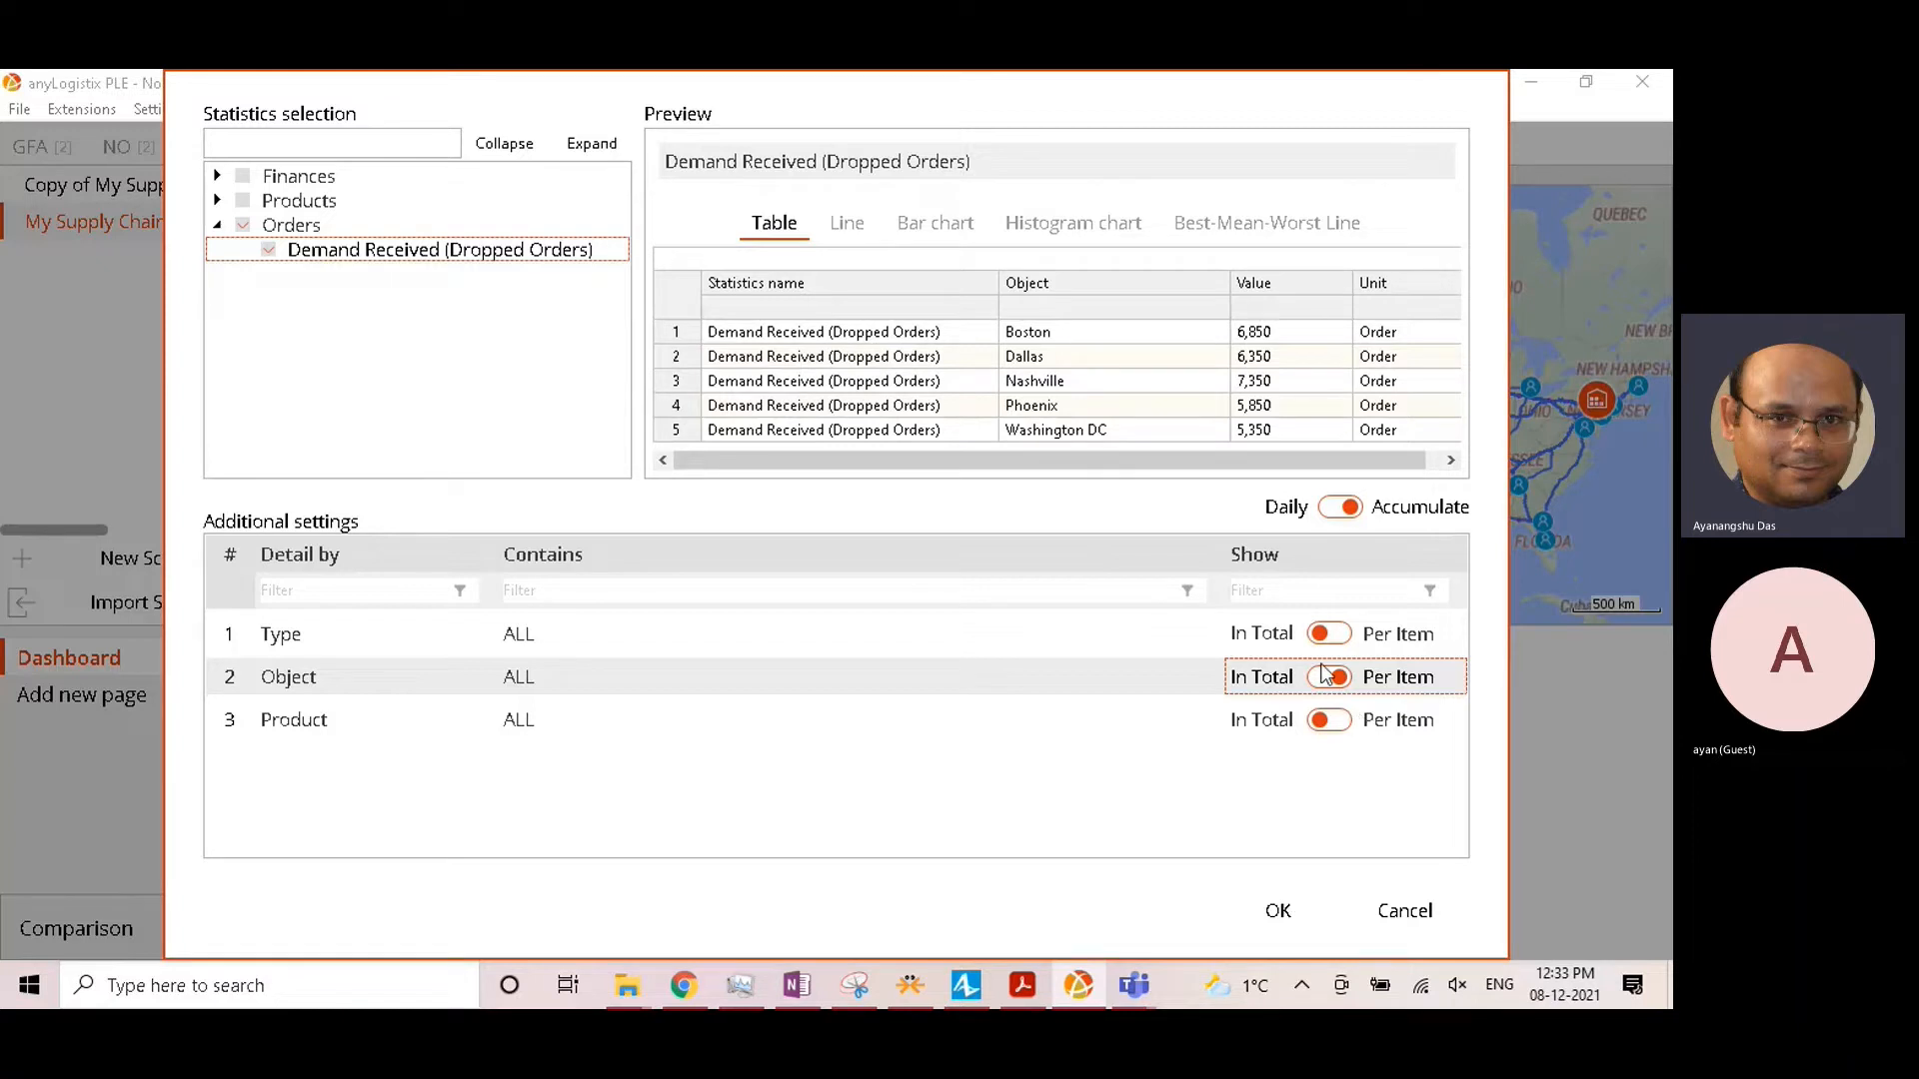
{"action": "left_click", "coordinate": [1272, 914]}
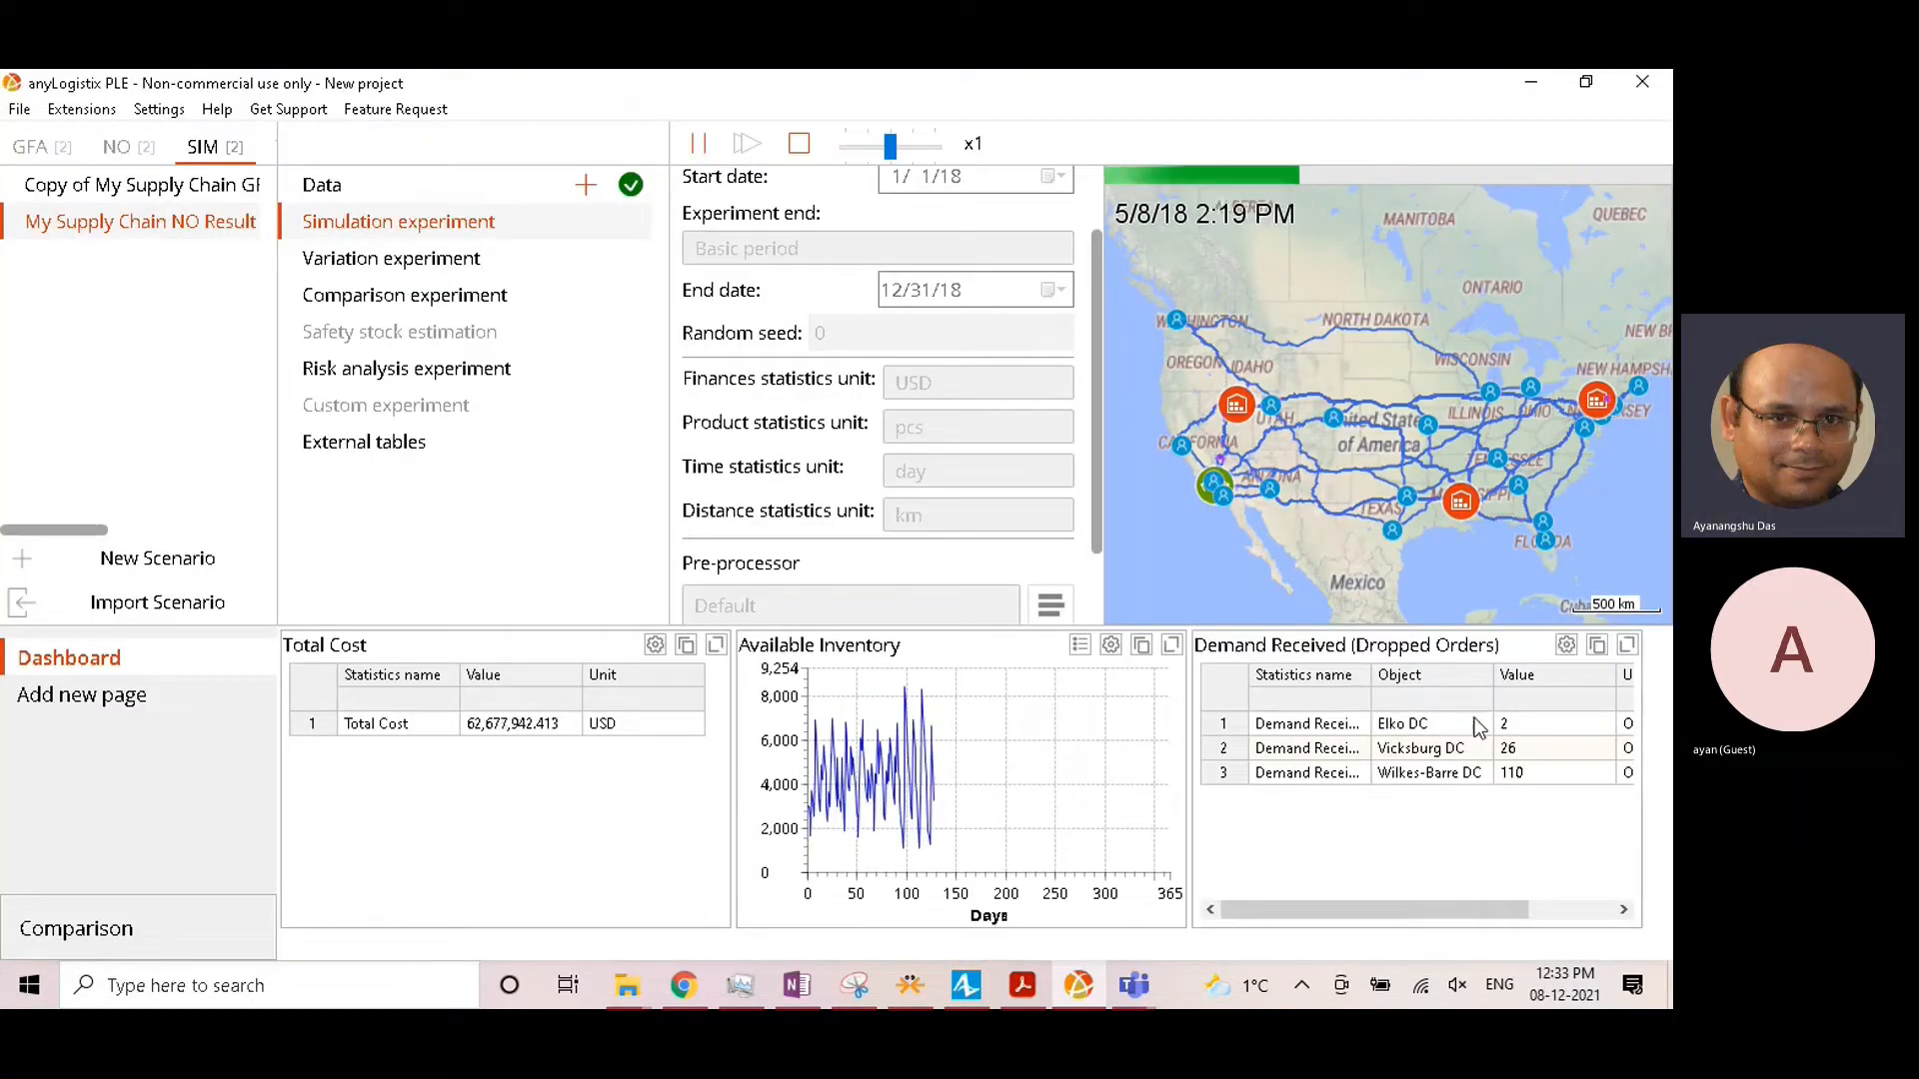
Step: Inspect the dropped orders per DC in an enlarged table, and set the simulation speed to x2
{"action": "left_click", "coordinate": [1596, 645]}
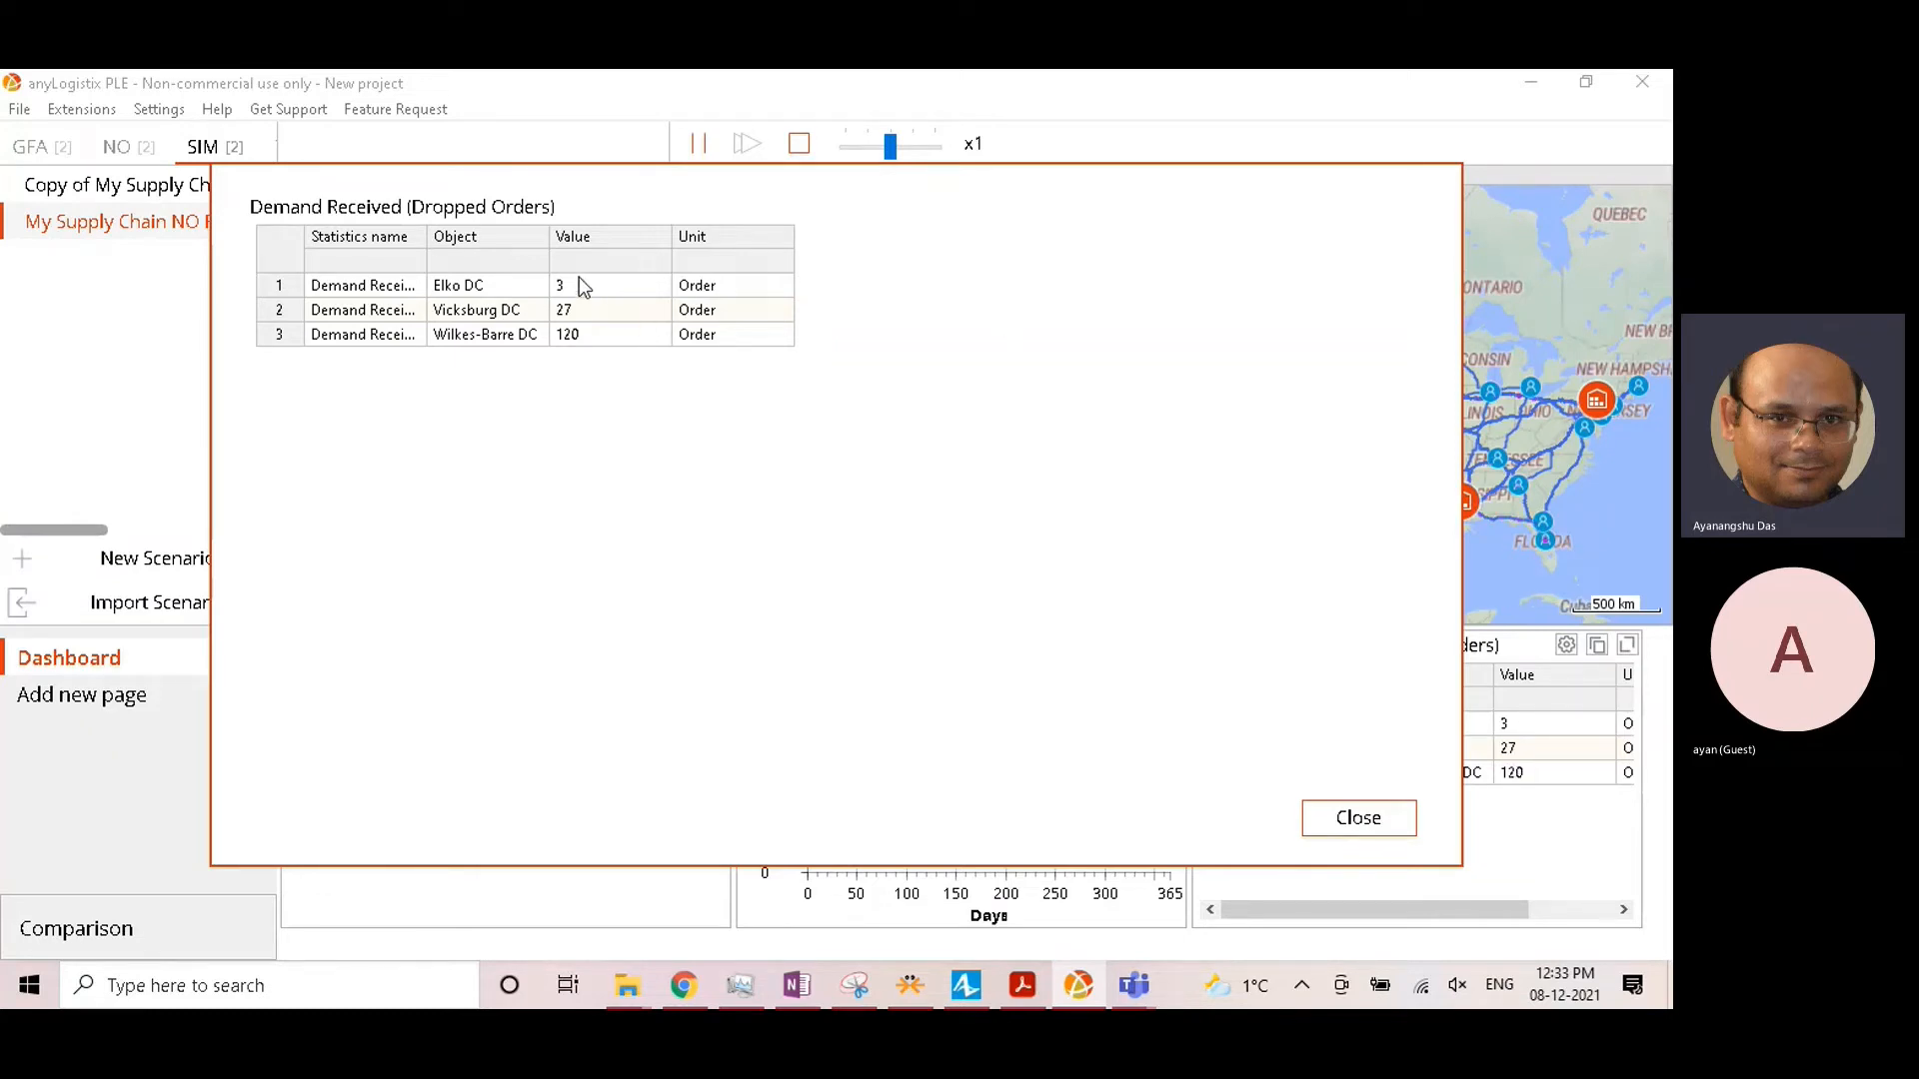
{"action": "left_click", "coordinate": [1357, 821]}
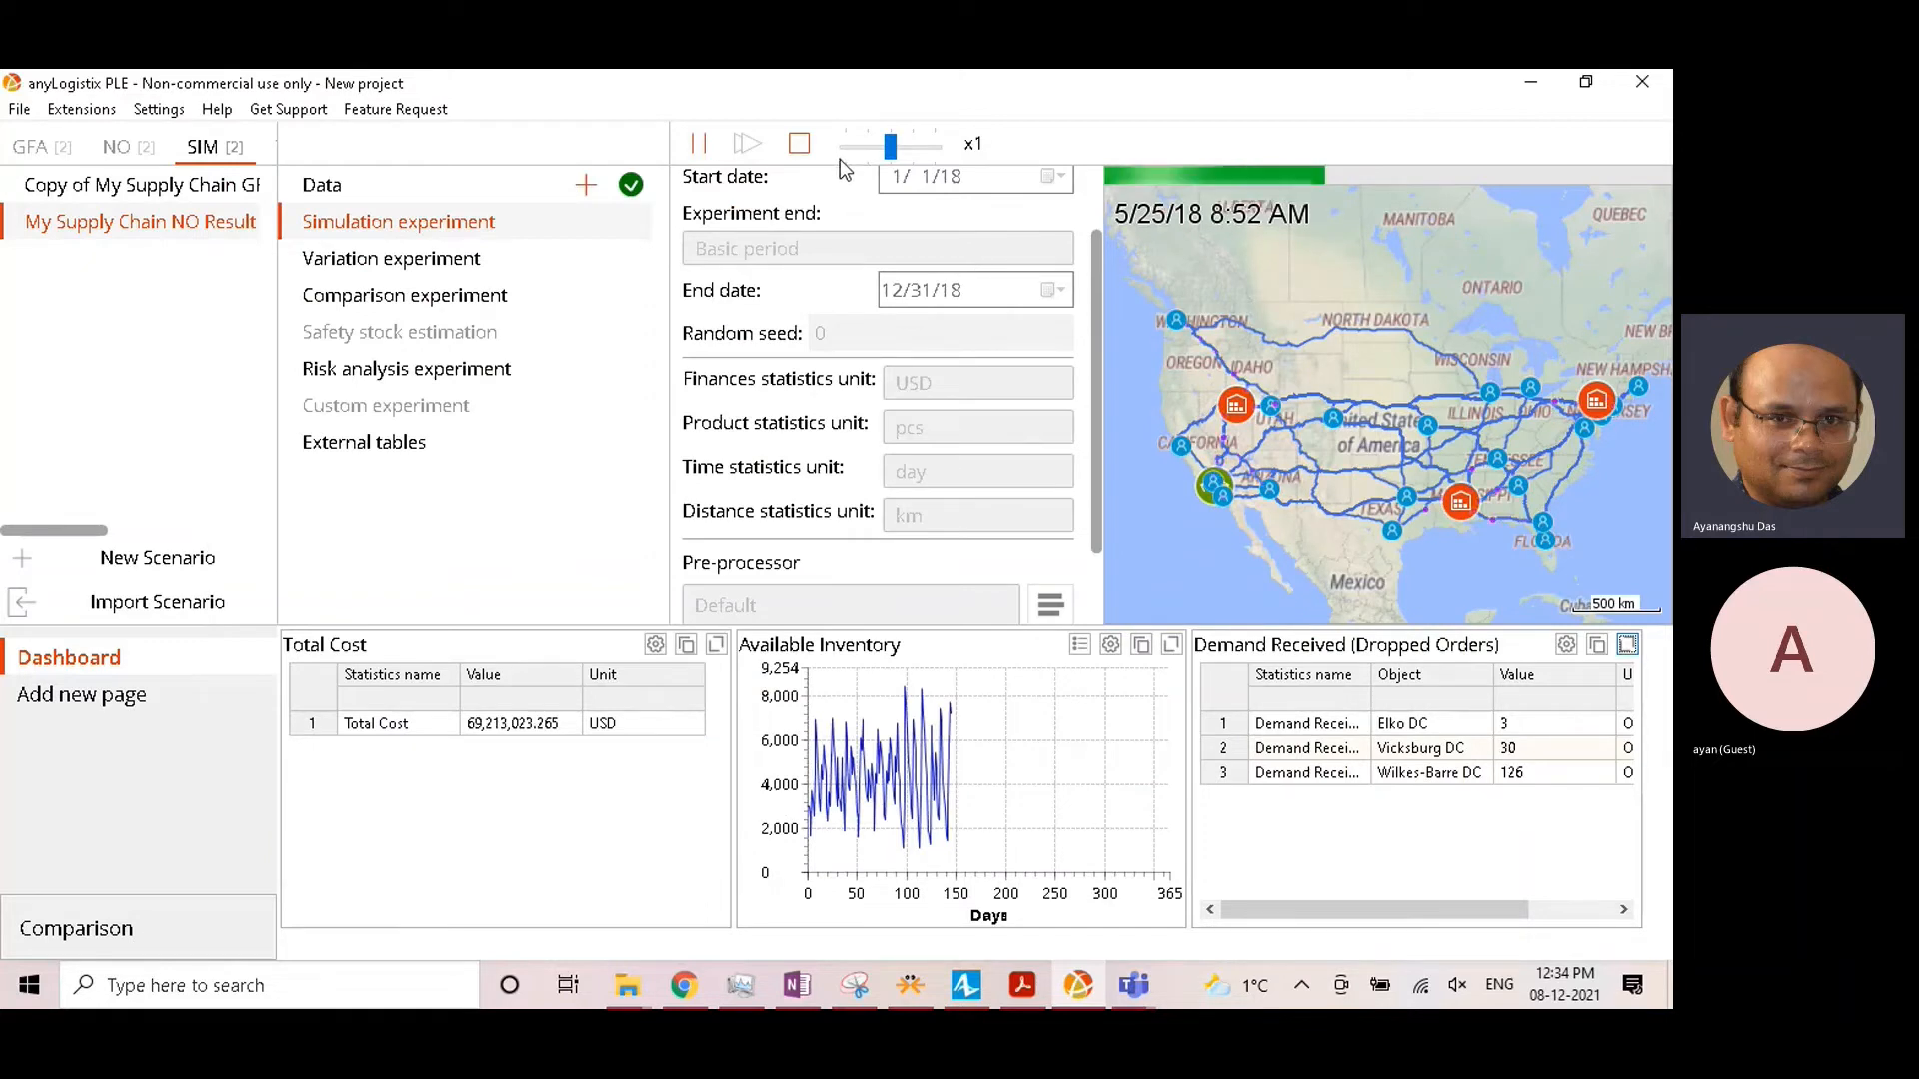
{"action": "left_click_drag", "start_coordinate": [890, 148], "coordinate": [899, 152]}
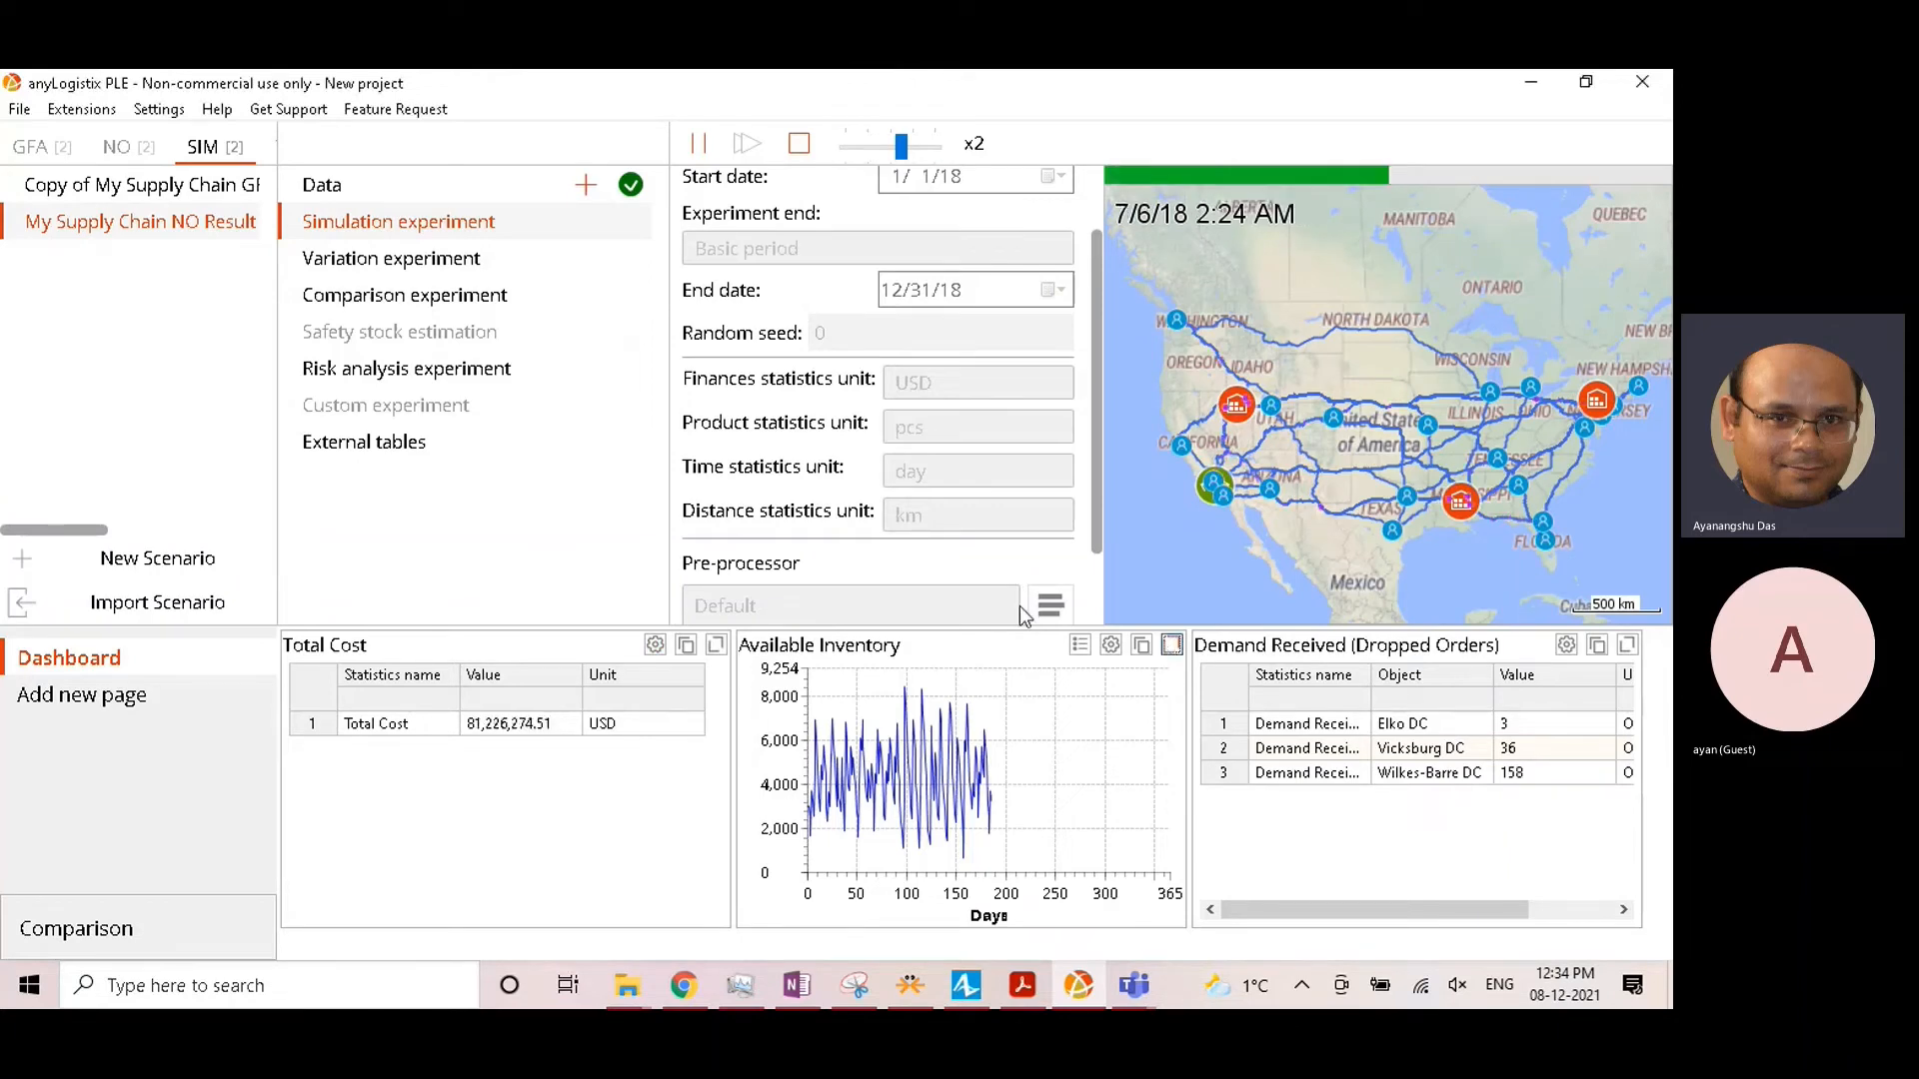
Step: Examine the enlarged Available Inventory chart and try to zoom it horizontally over the first days
{"action": "left_click", "coordinate": [1171, 645]}
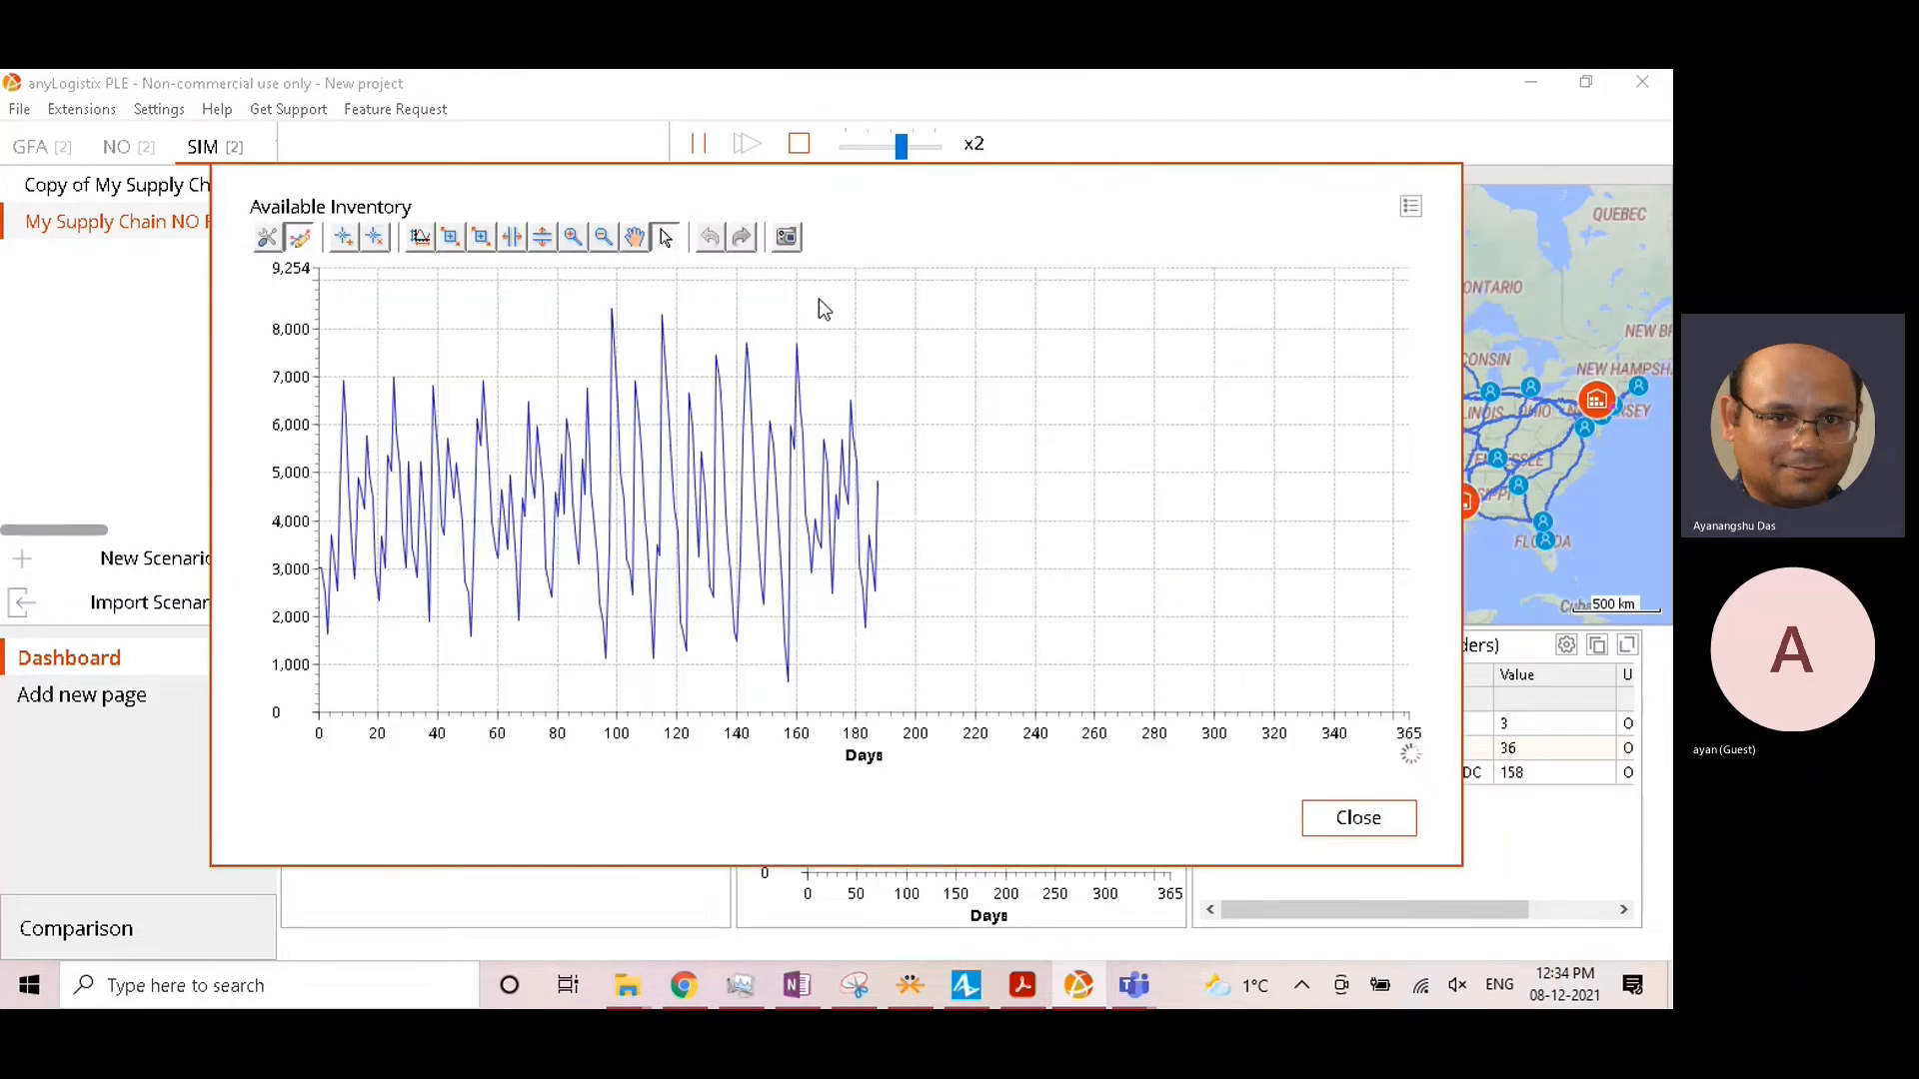
{"action": "left_click", "coordinate": [512, 238]}
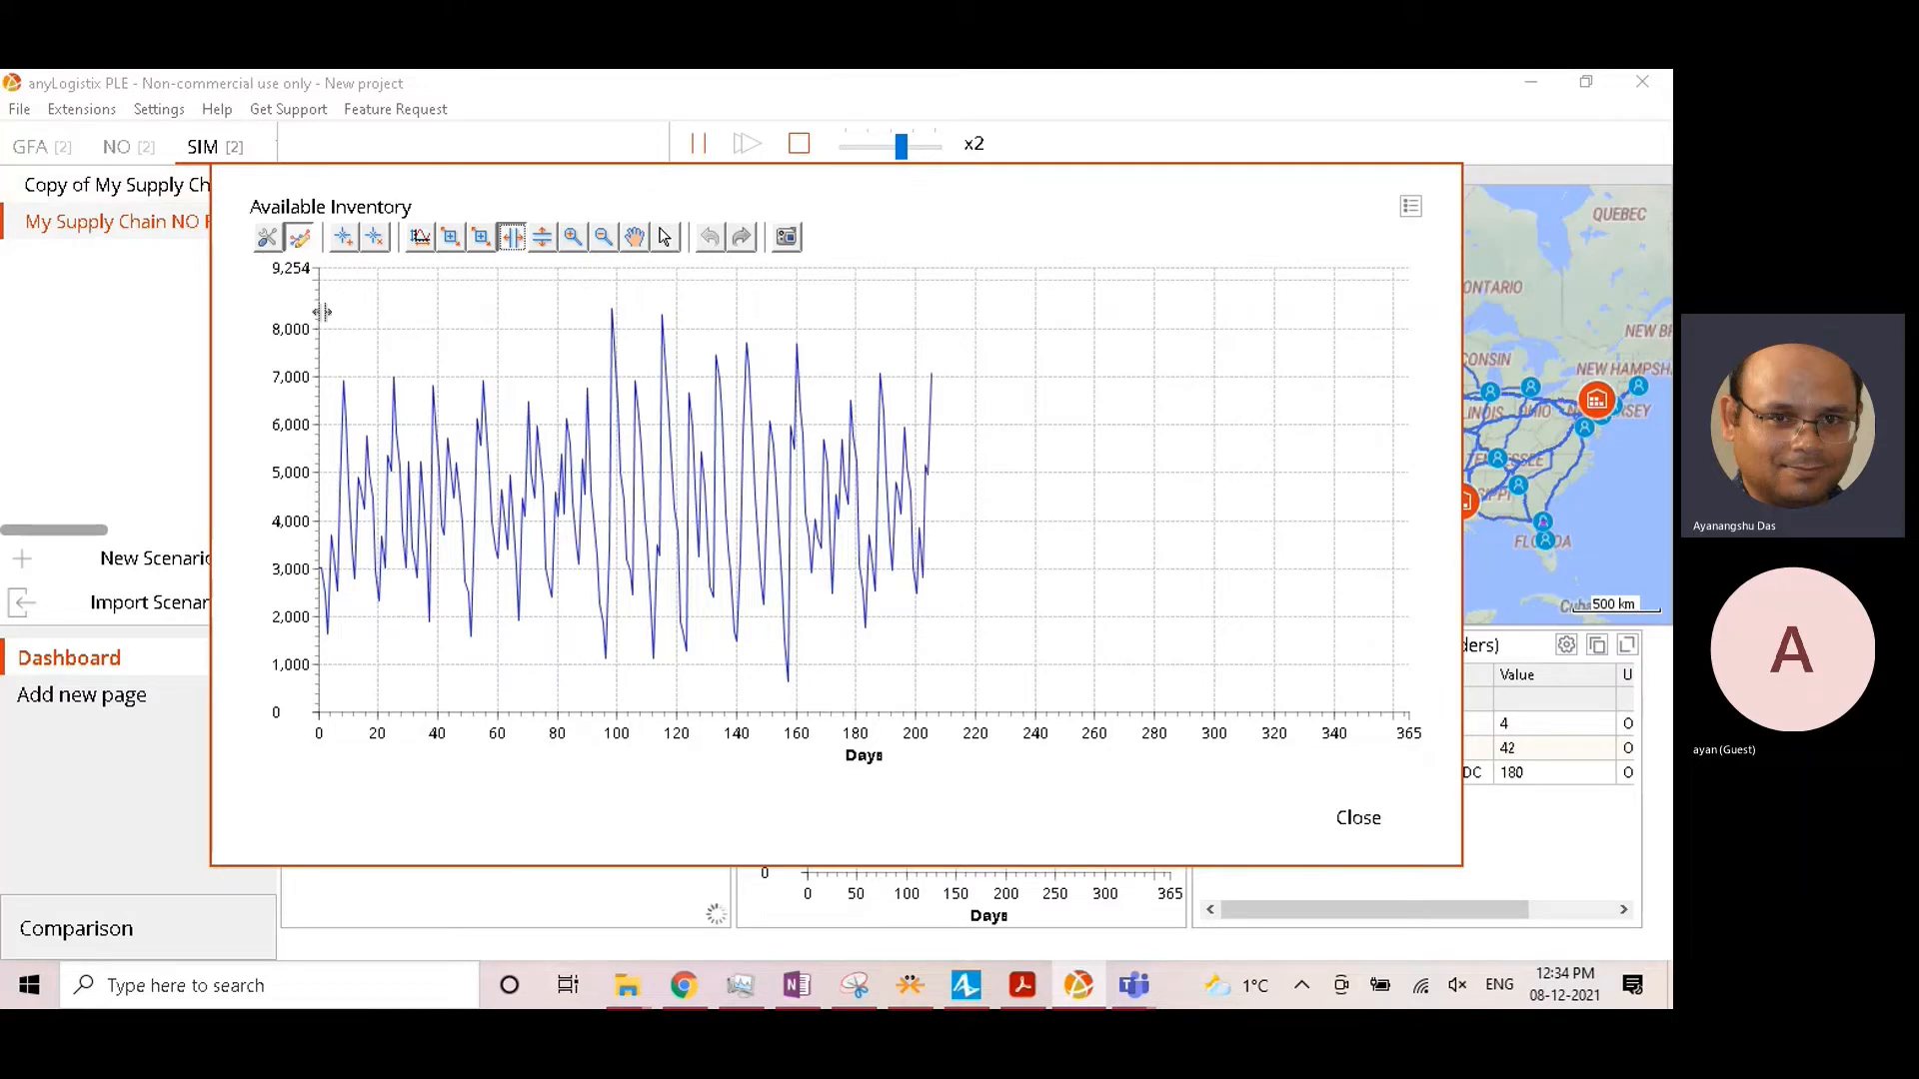
{"action": "left_click_drag", "start_coordinate": [323, 312], "coordinate": [424, 318]}
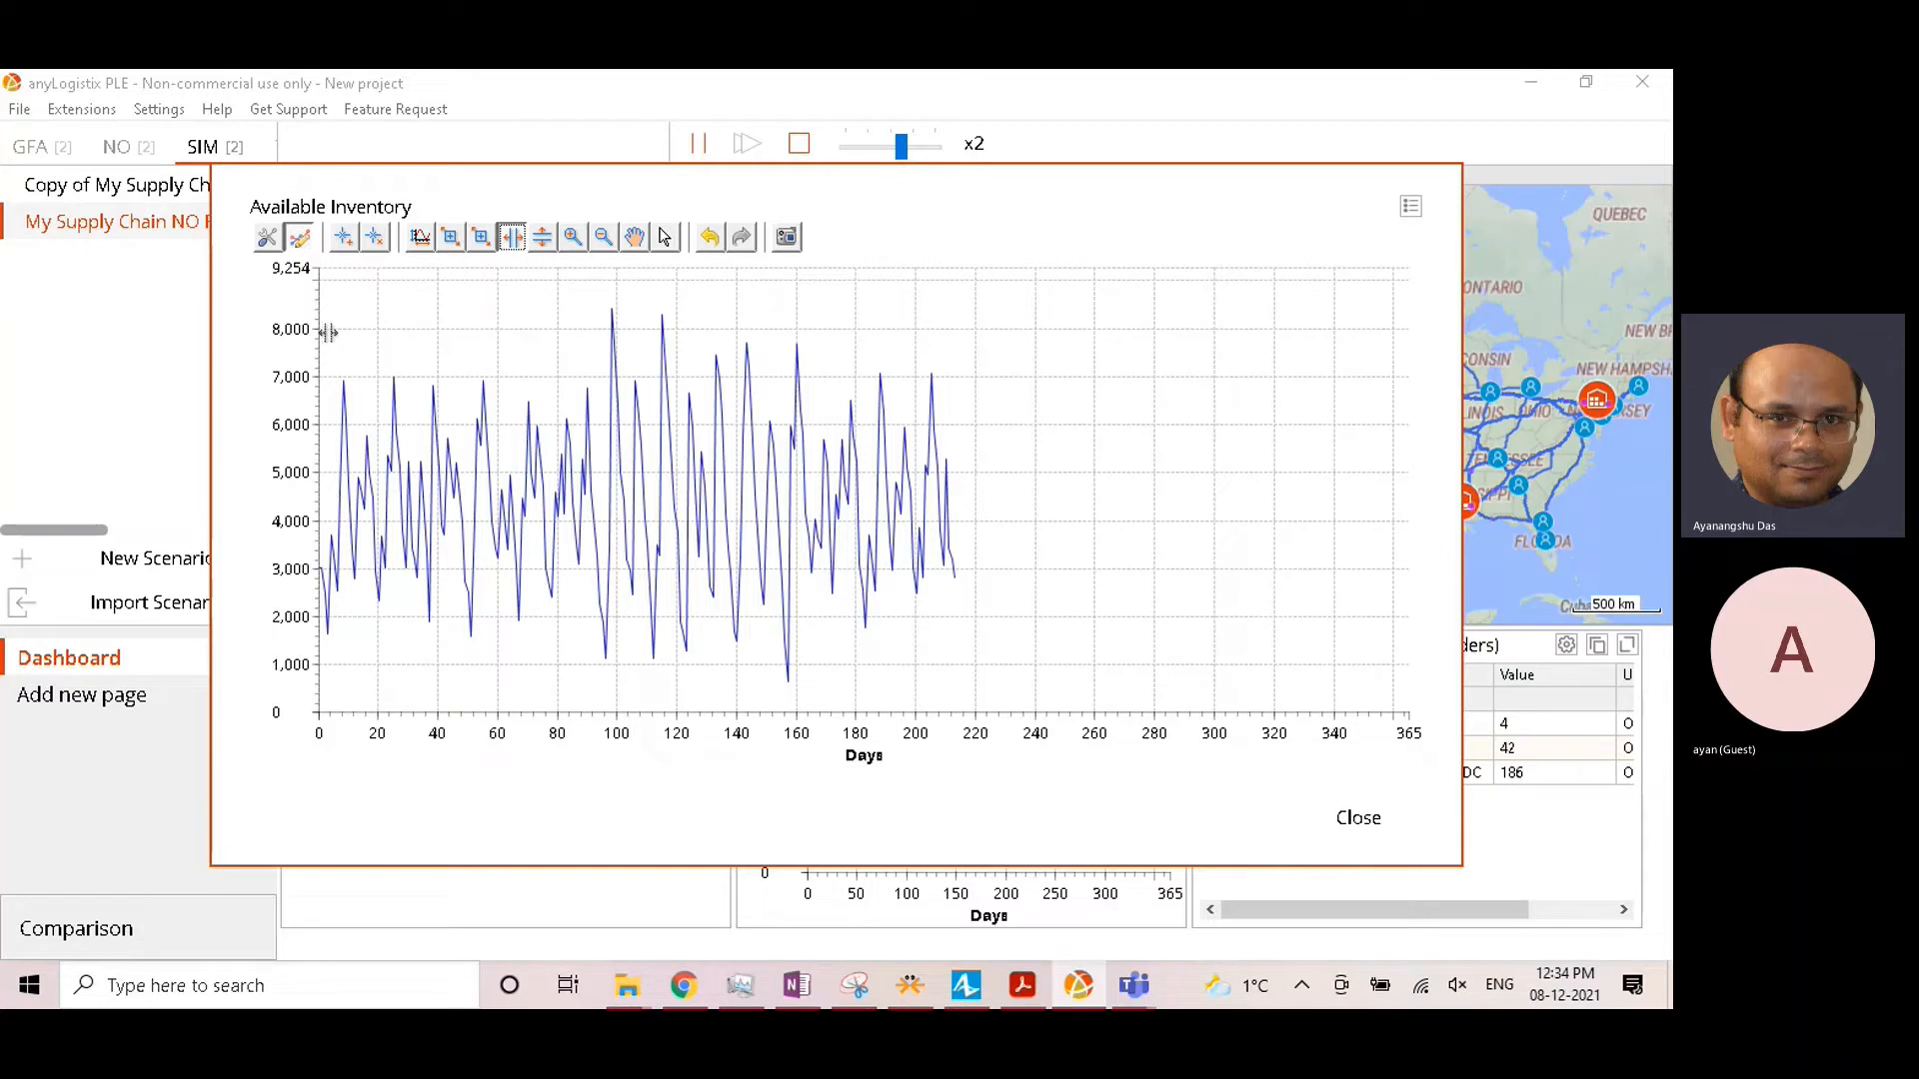
{"action": "mouse_move", "coordinate": [320, 337]}
{"action": "left_mouse_down"}
{"action": "mouse_move", "coordinate": [365, 349]}
{"action": "mouse_move", "coordinate": [348, 345]}
{"action": "left_mouse_up"}
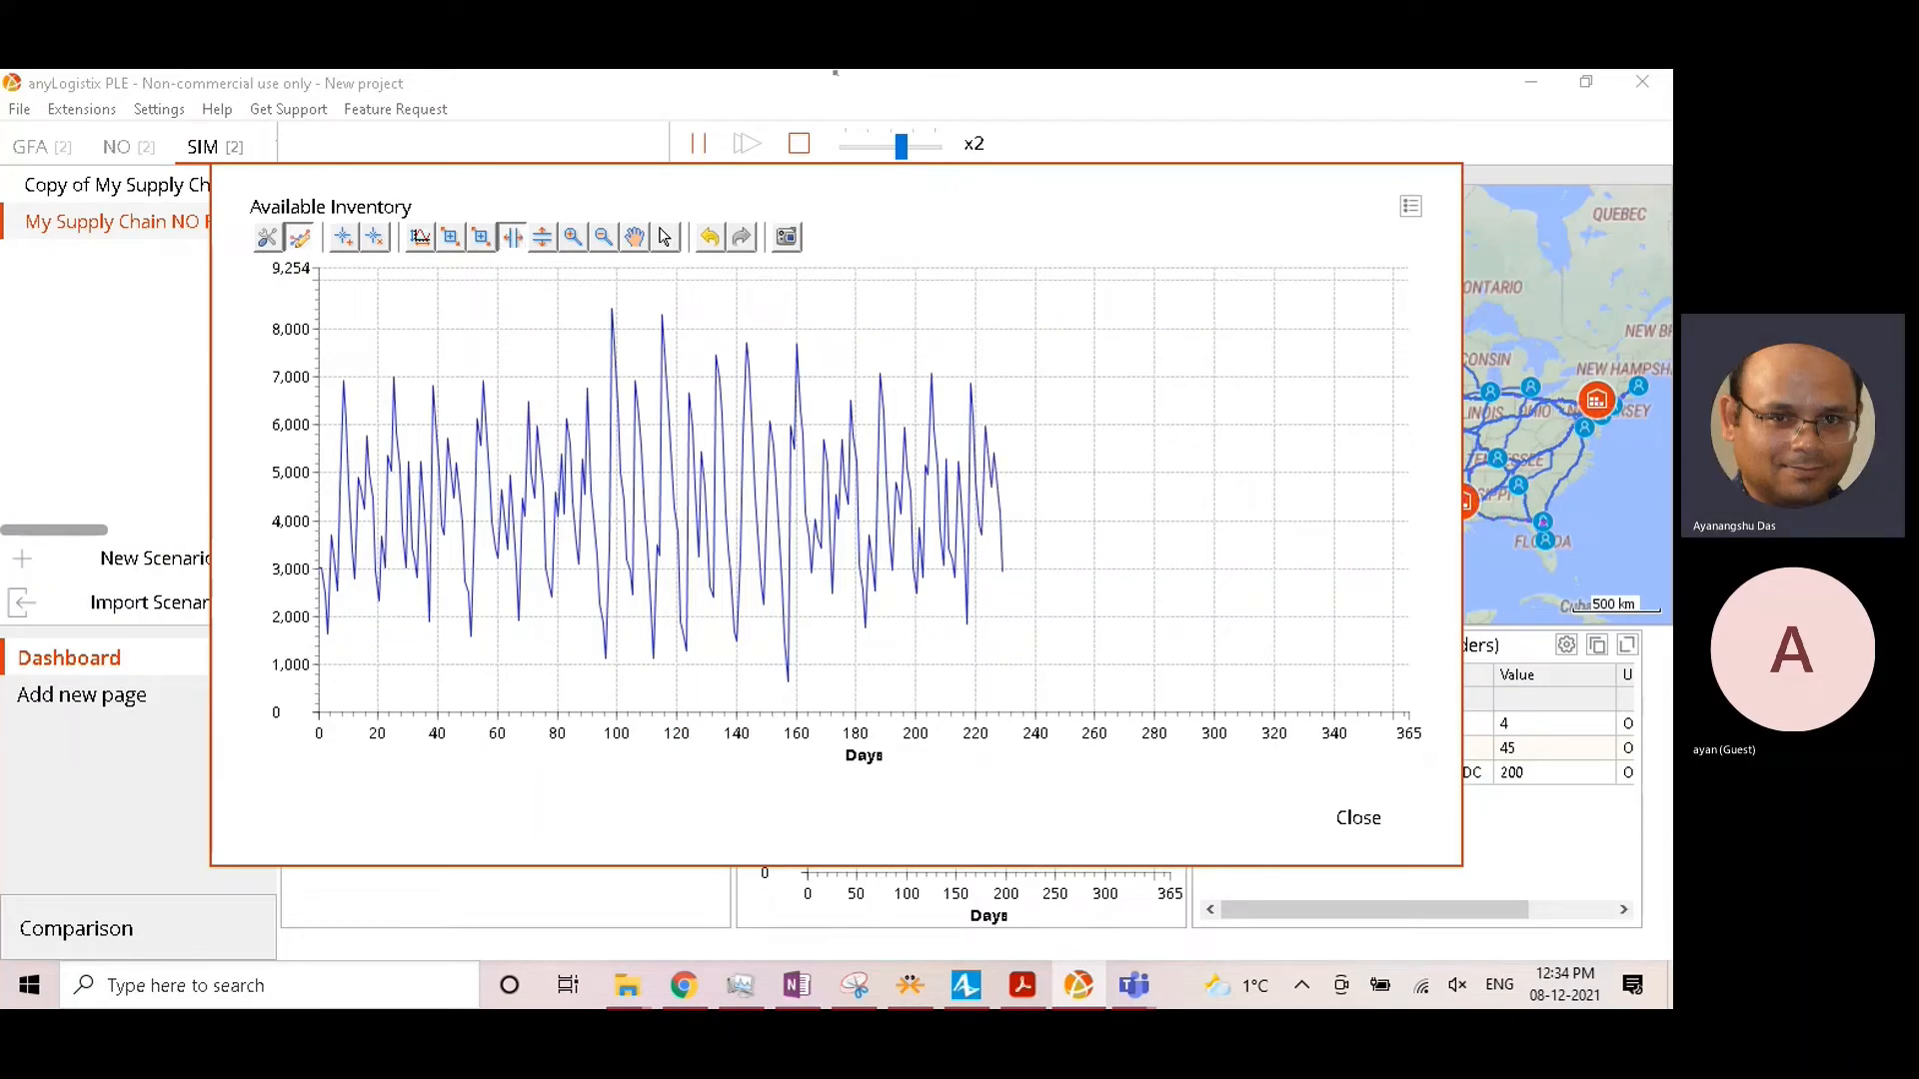
{"action": "left_click", "coordinate": [1396, 835]}
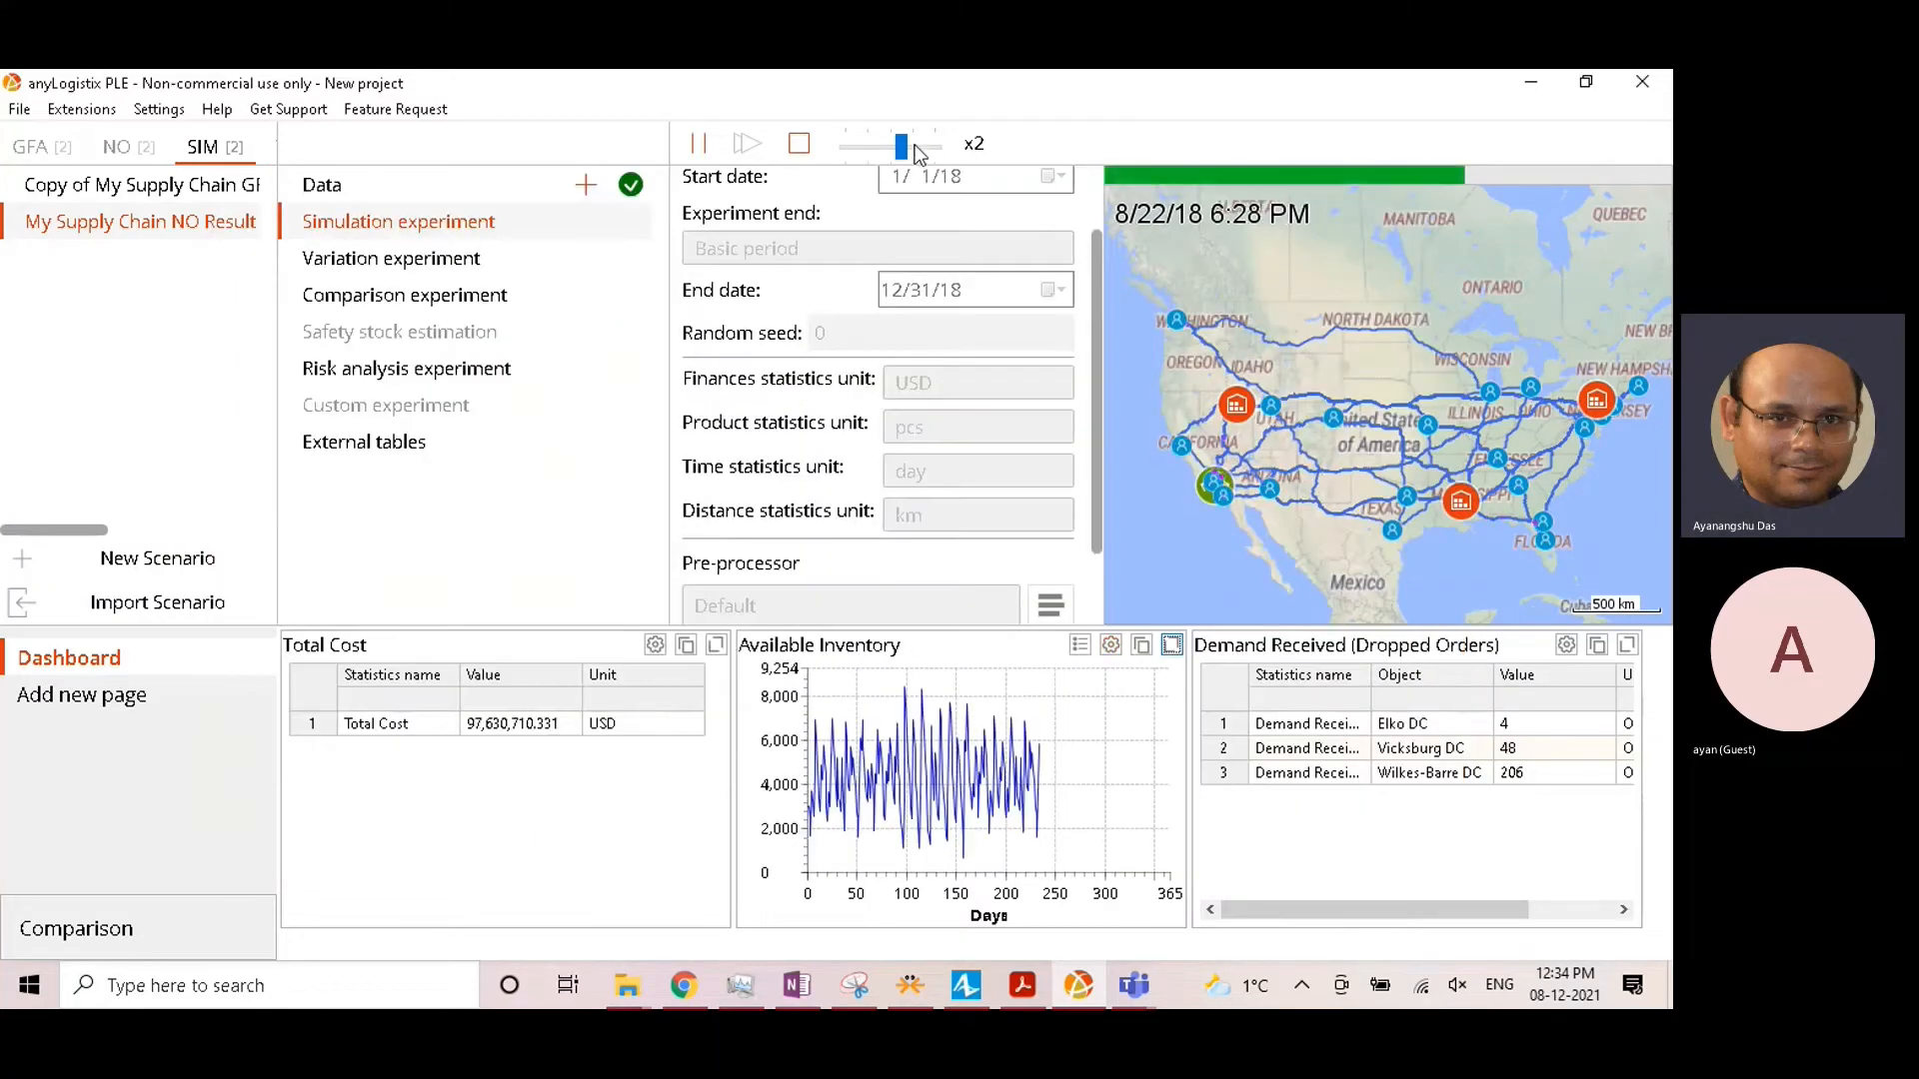
Step: Finish the simulation run at maximum speed, and stop it with the experiment results saved
{"action": "left_click_drag", "start_coordinate": [901, 146], "coordinate": [1027, 142]}
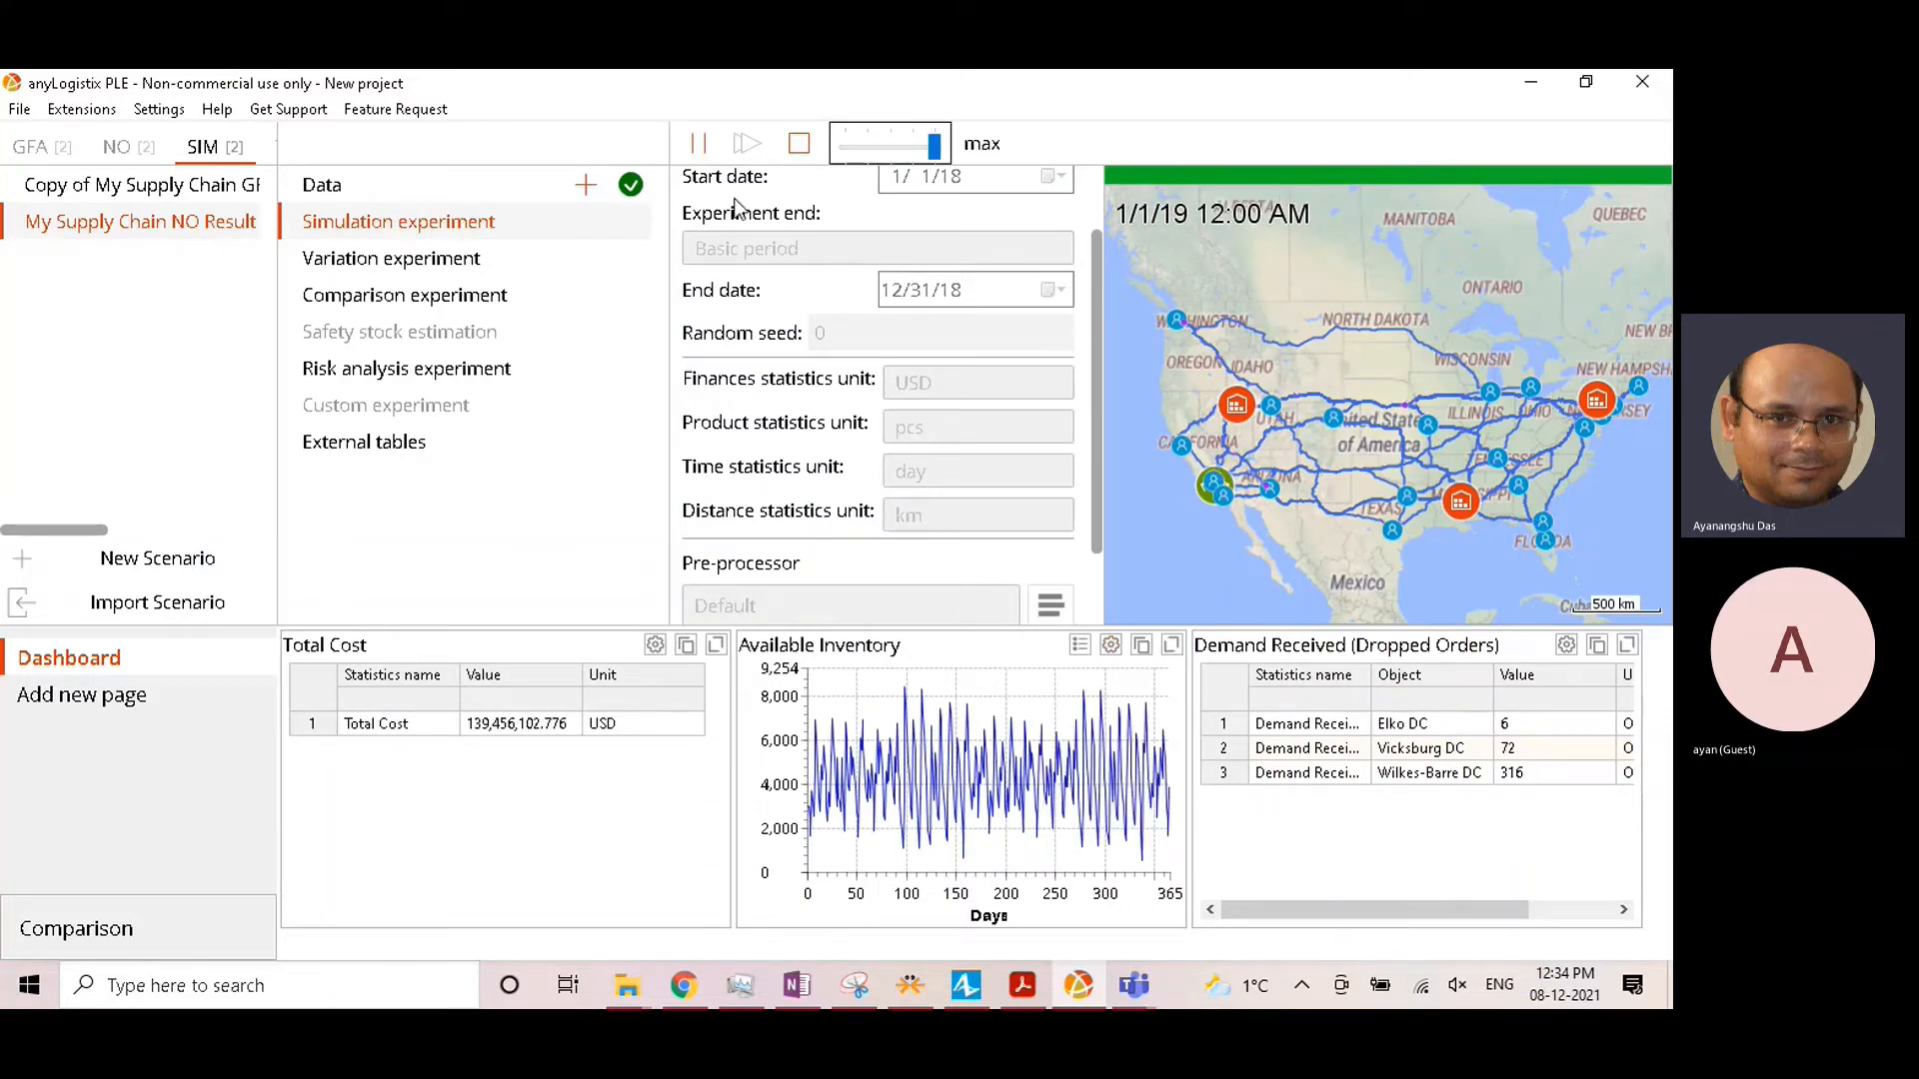
{"action": "left_click", "coordinate": [805, 146]}
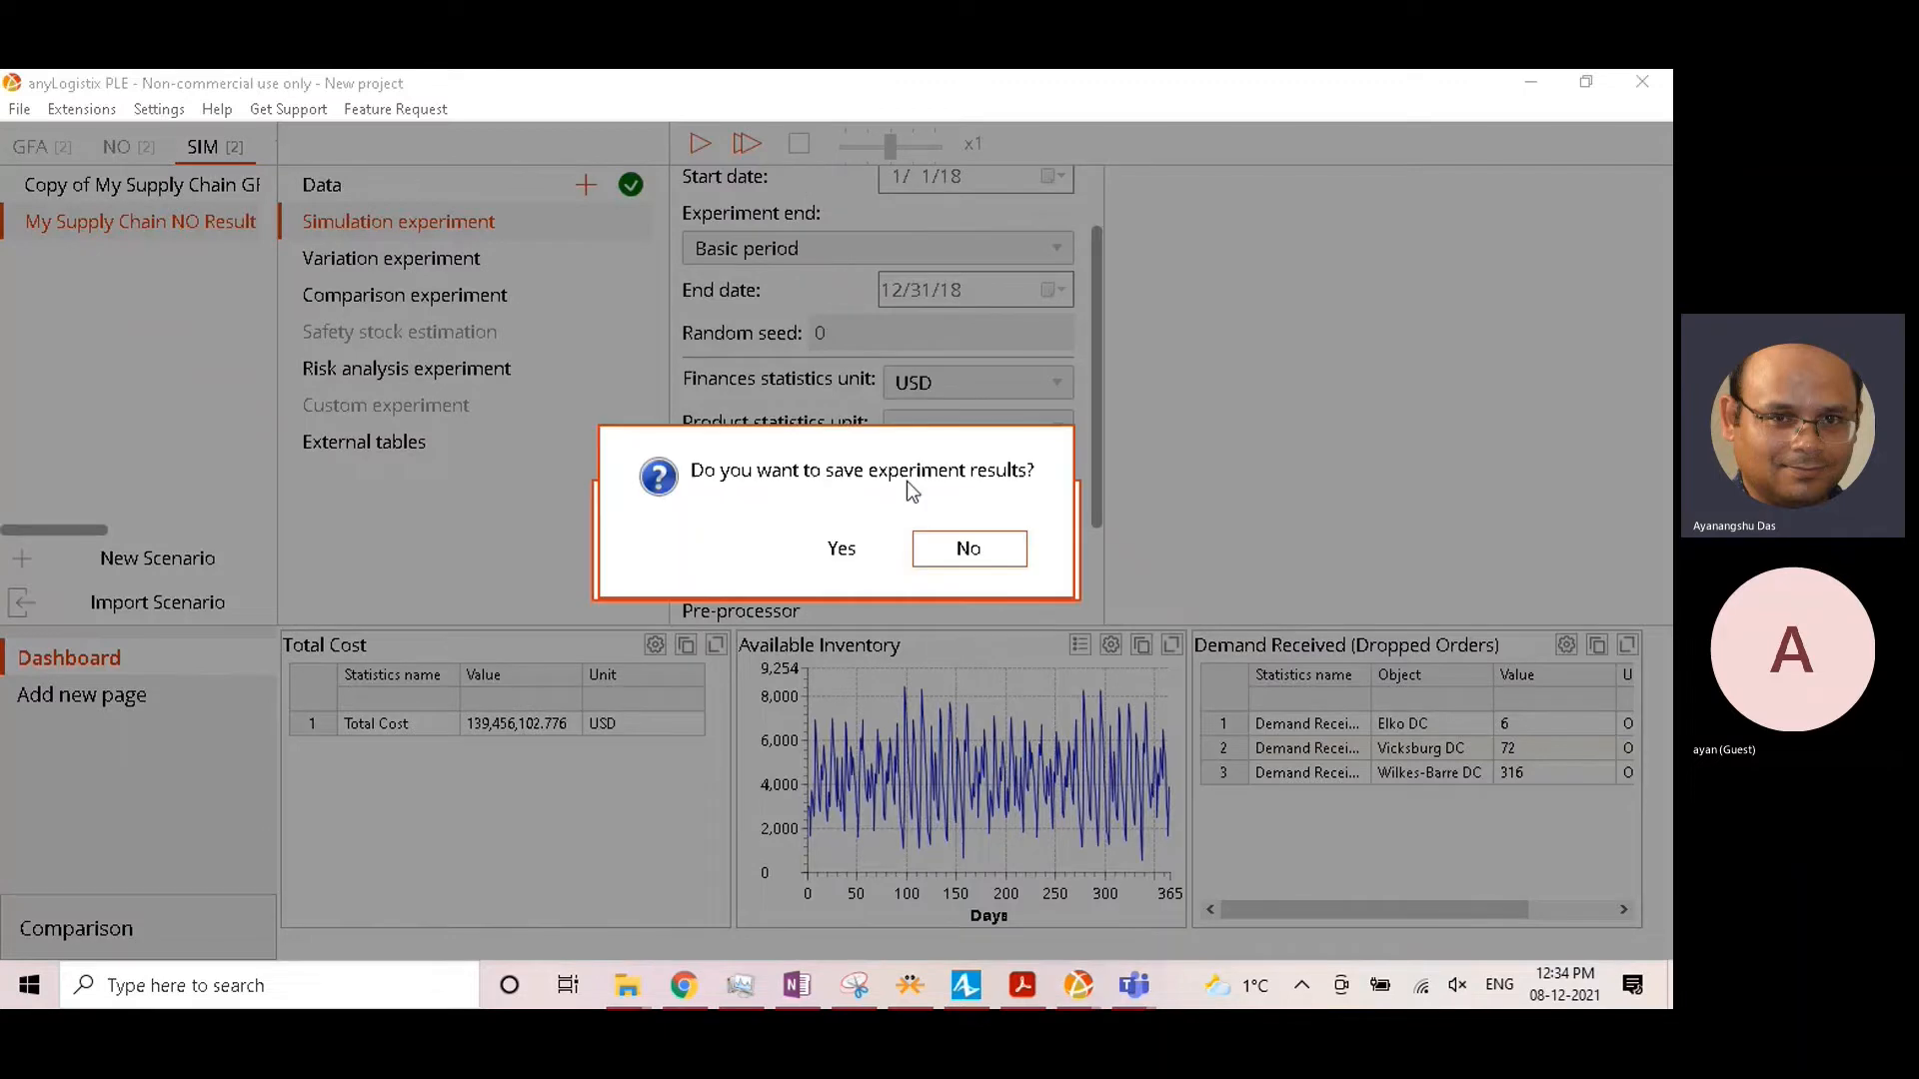
{"action": "left_click", "coordinate": [842, 549]}
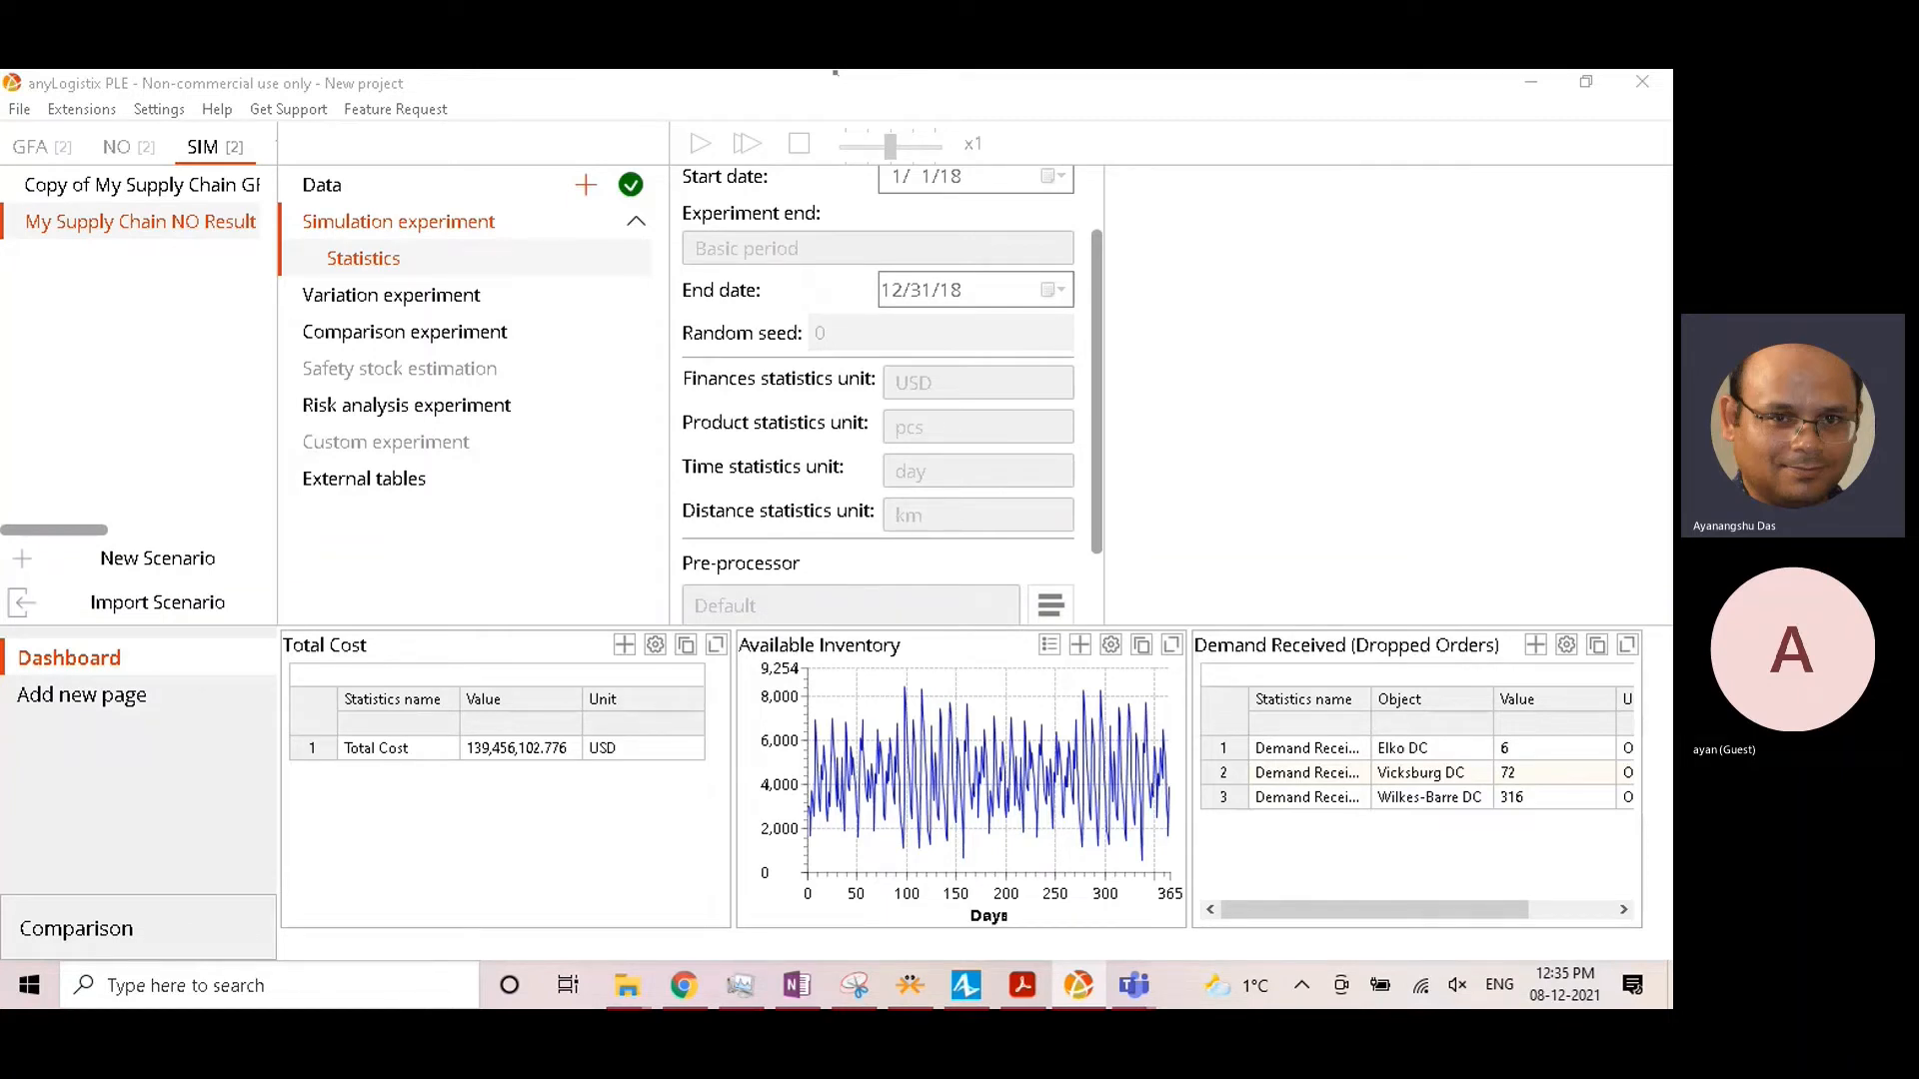
Step: Examine the Total Cost value in the saved simulation statistics
{"action": "left_click", "coordinate": [295, 619]}
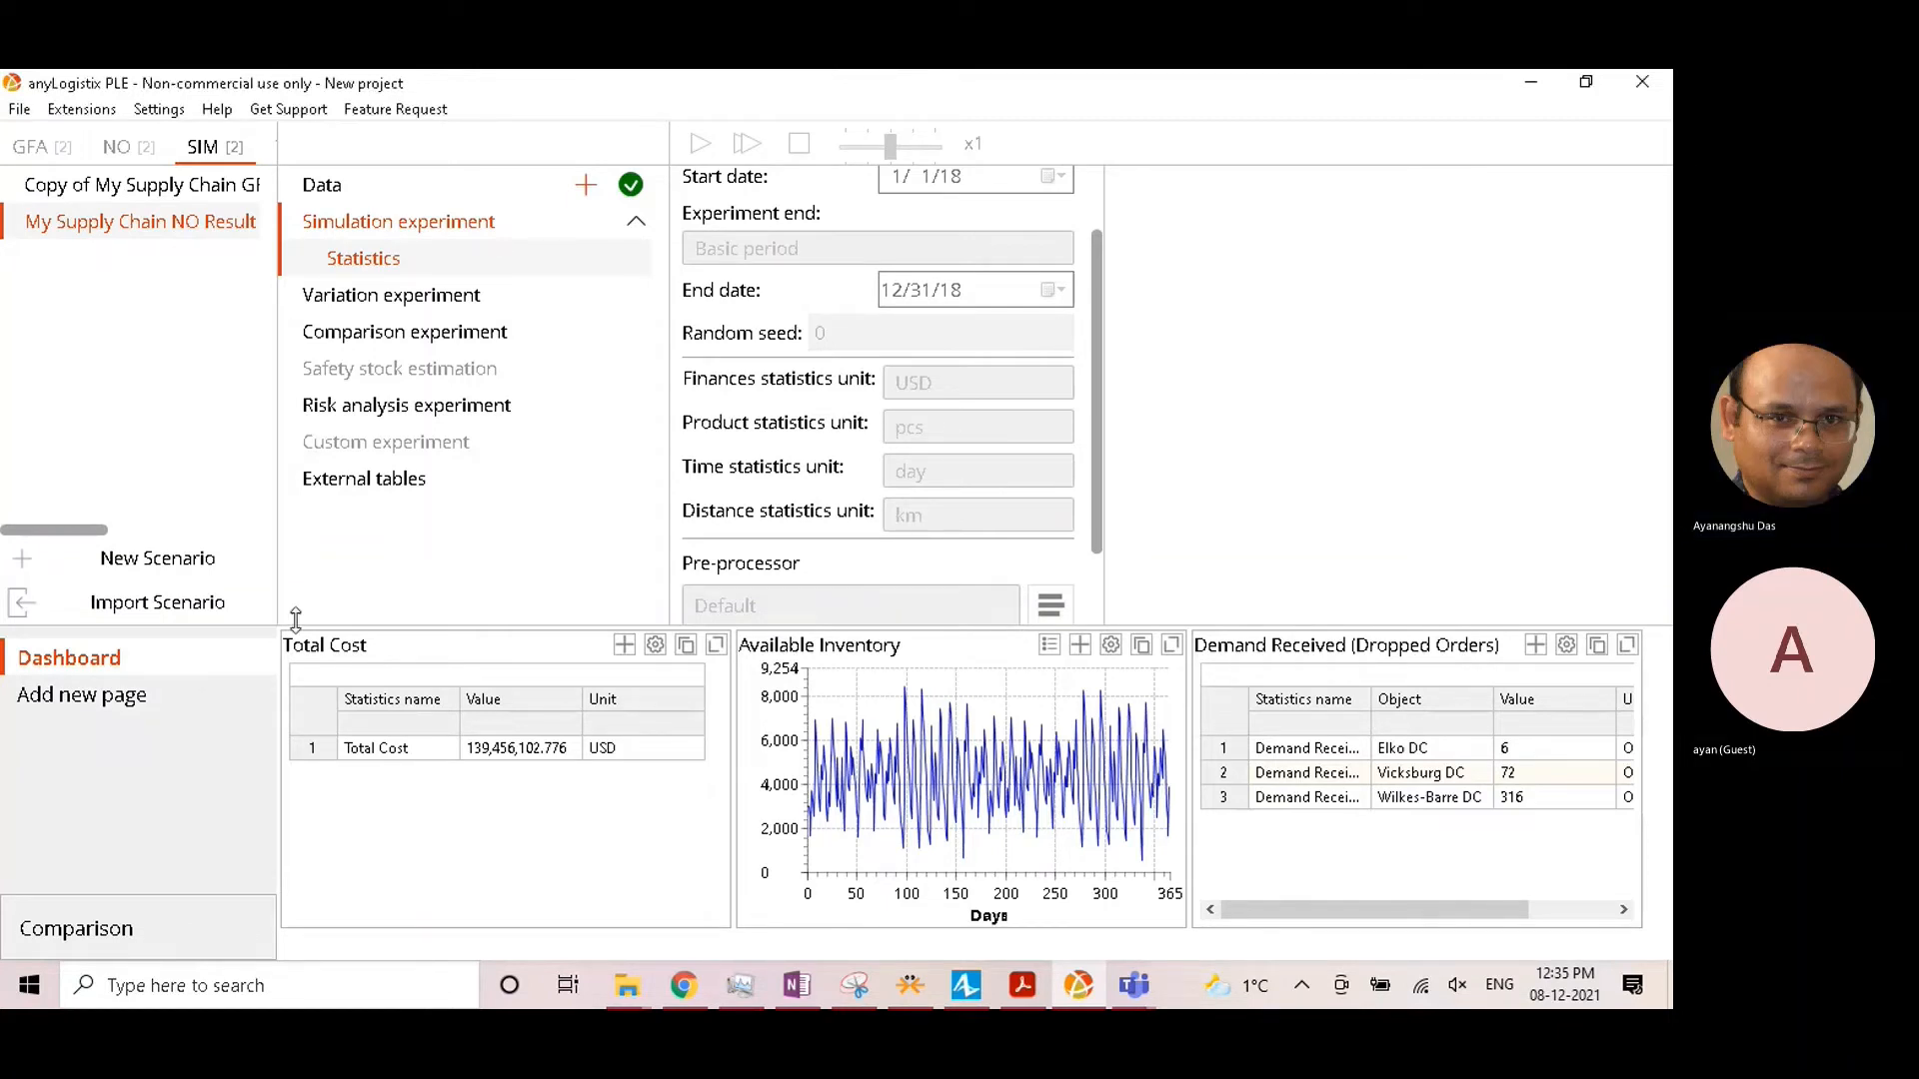
{"action": "left_click", "coordinate": [500, 755]}
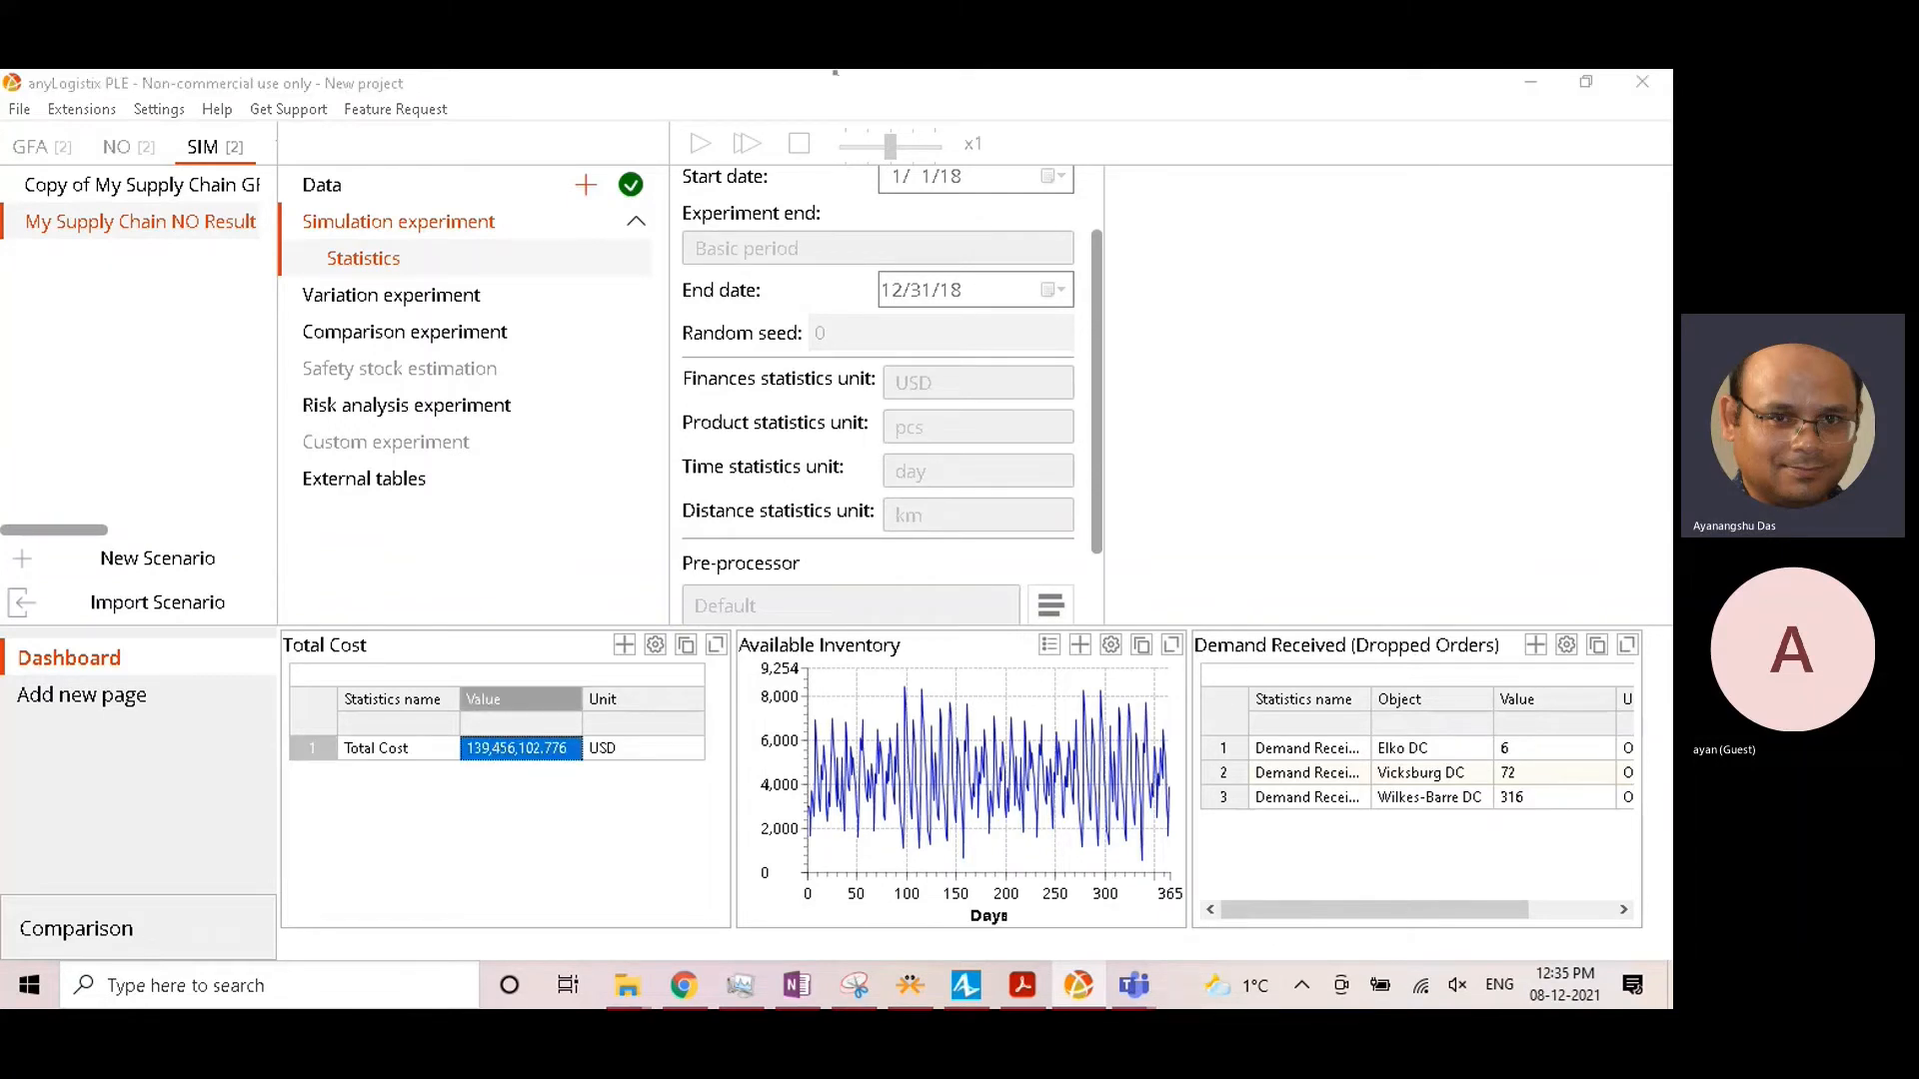
{"action": "left_click", "coordinate": [476, 704]}
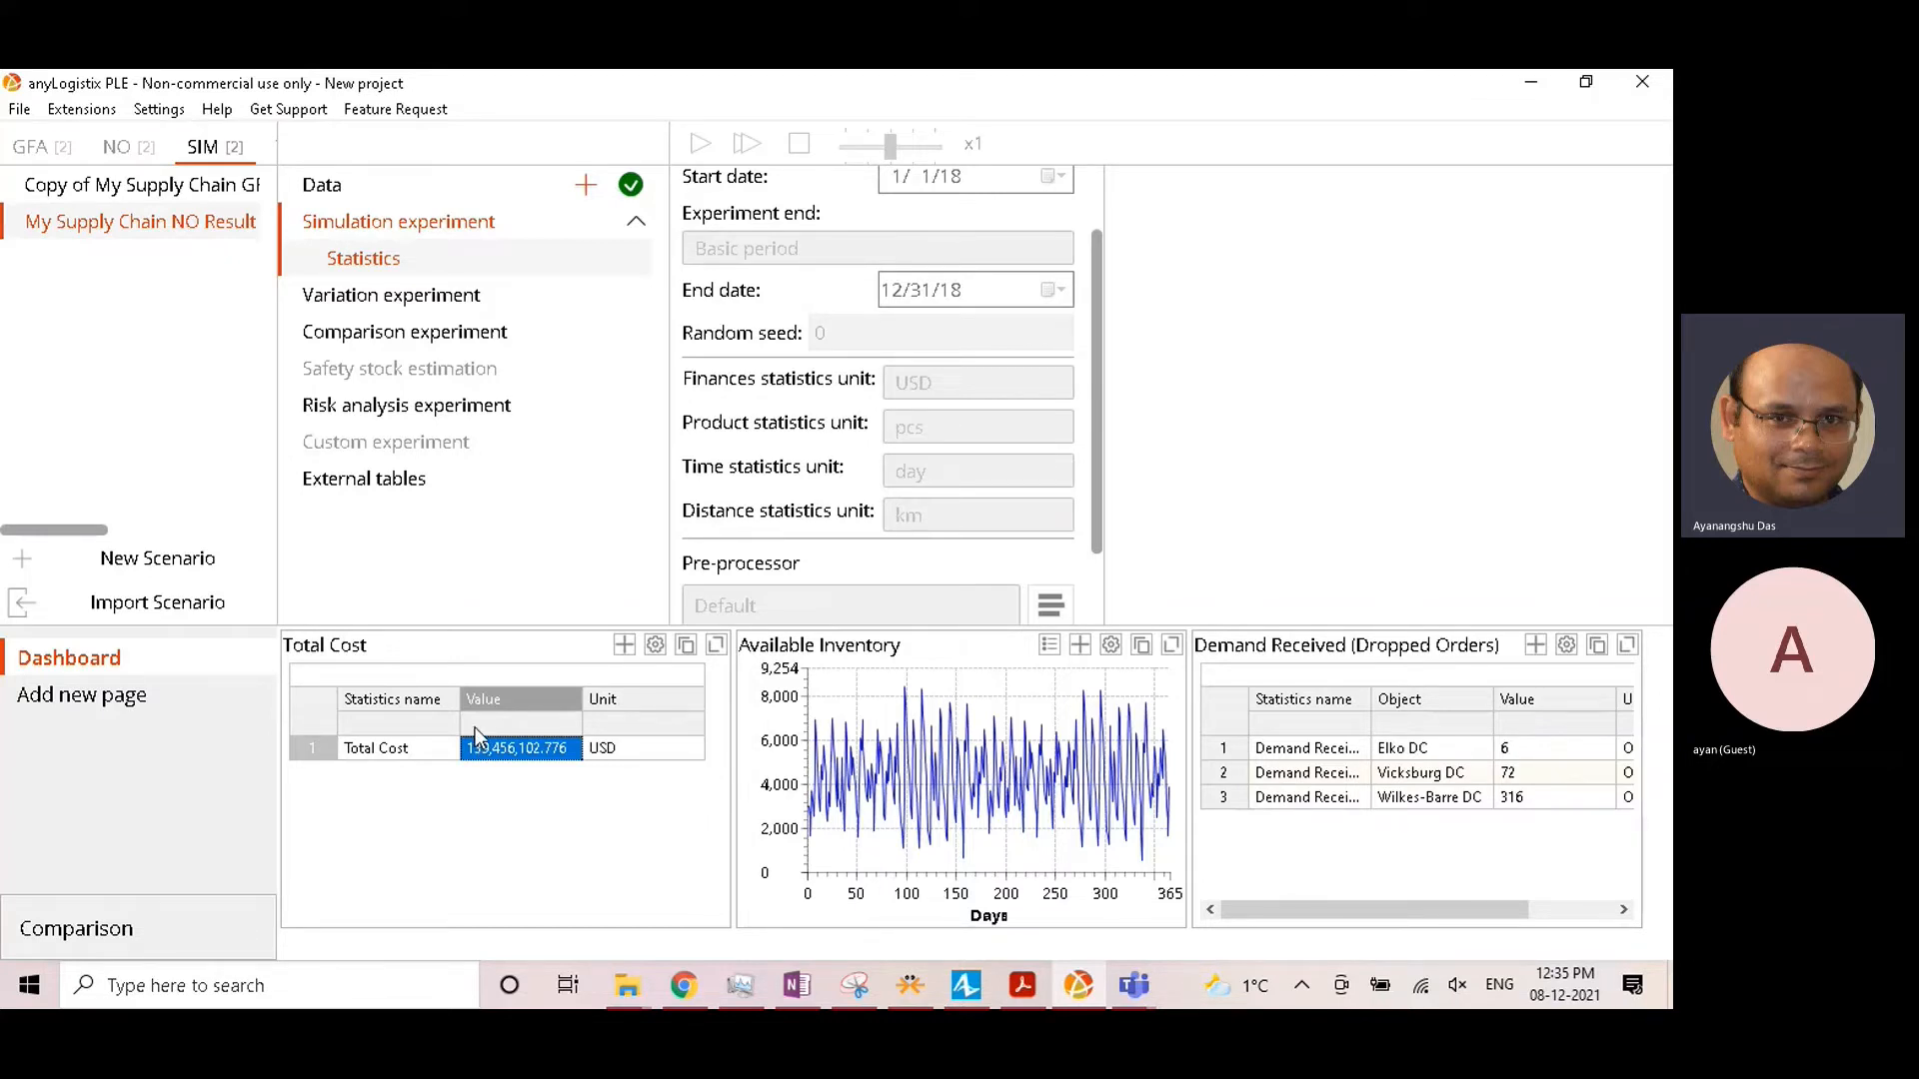
{"action": "key", "text": "super+shift+s"}
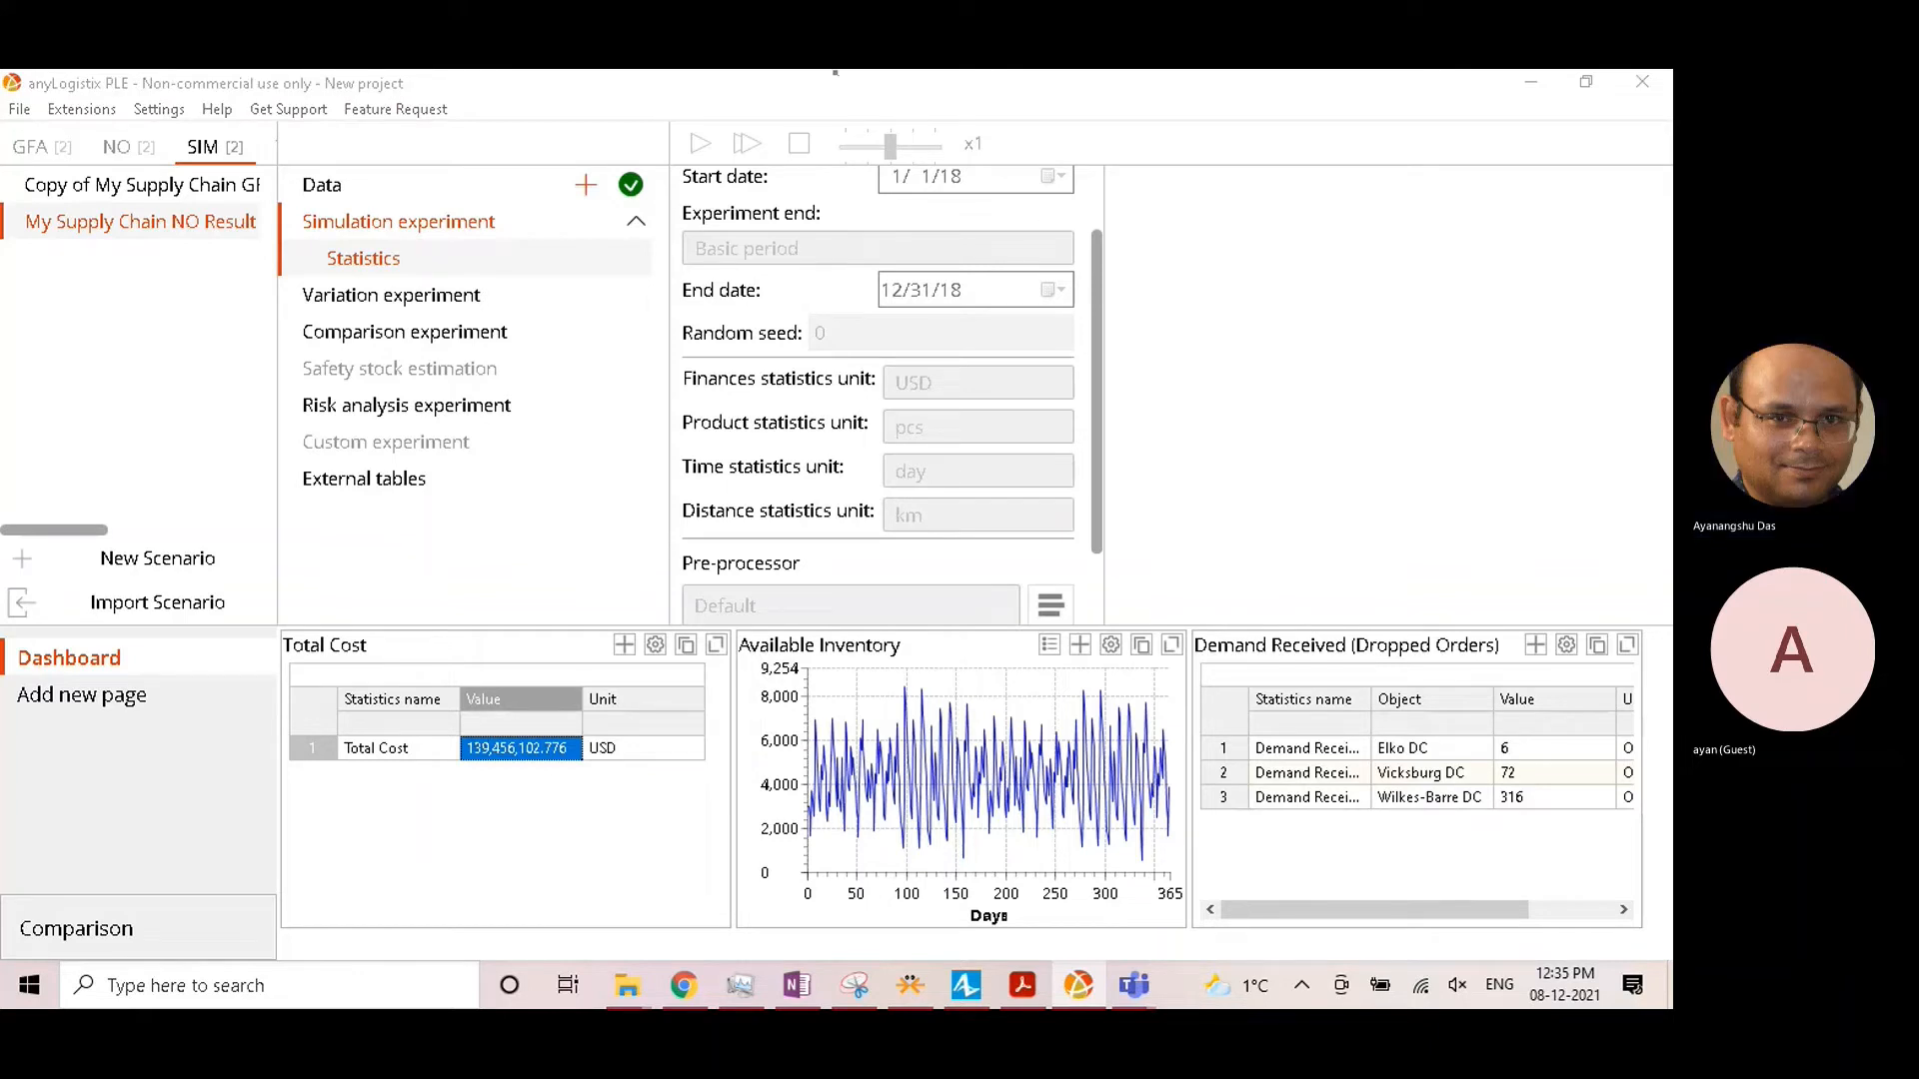
{"action": "left_click", "coordinate": [253, 661]}
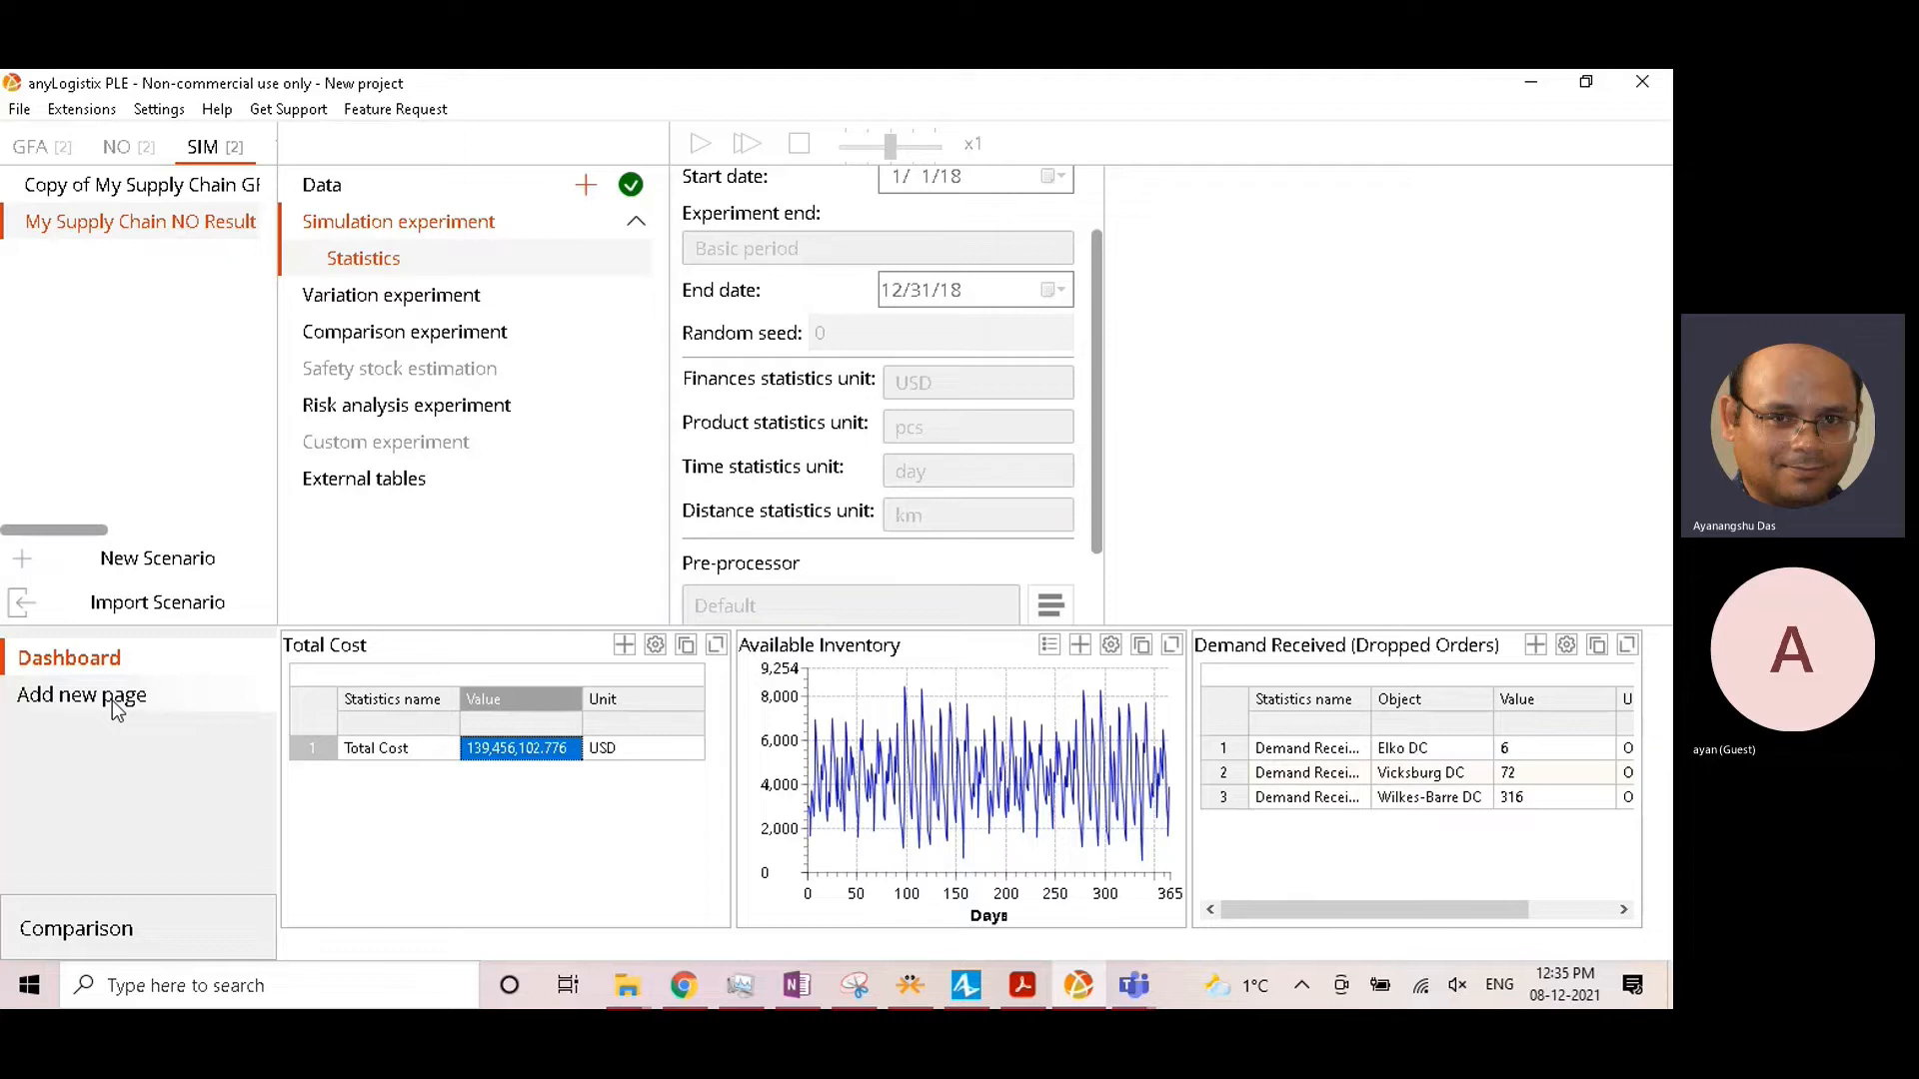
{"action": "key", "text": "super+shift+s"}
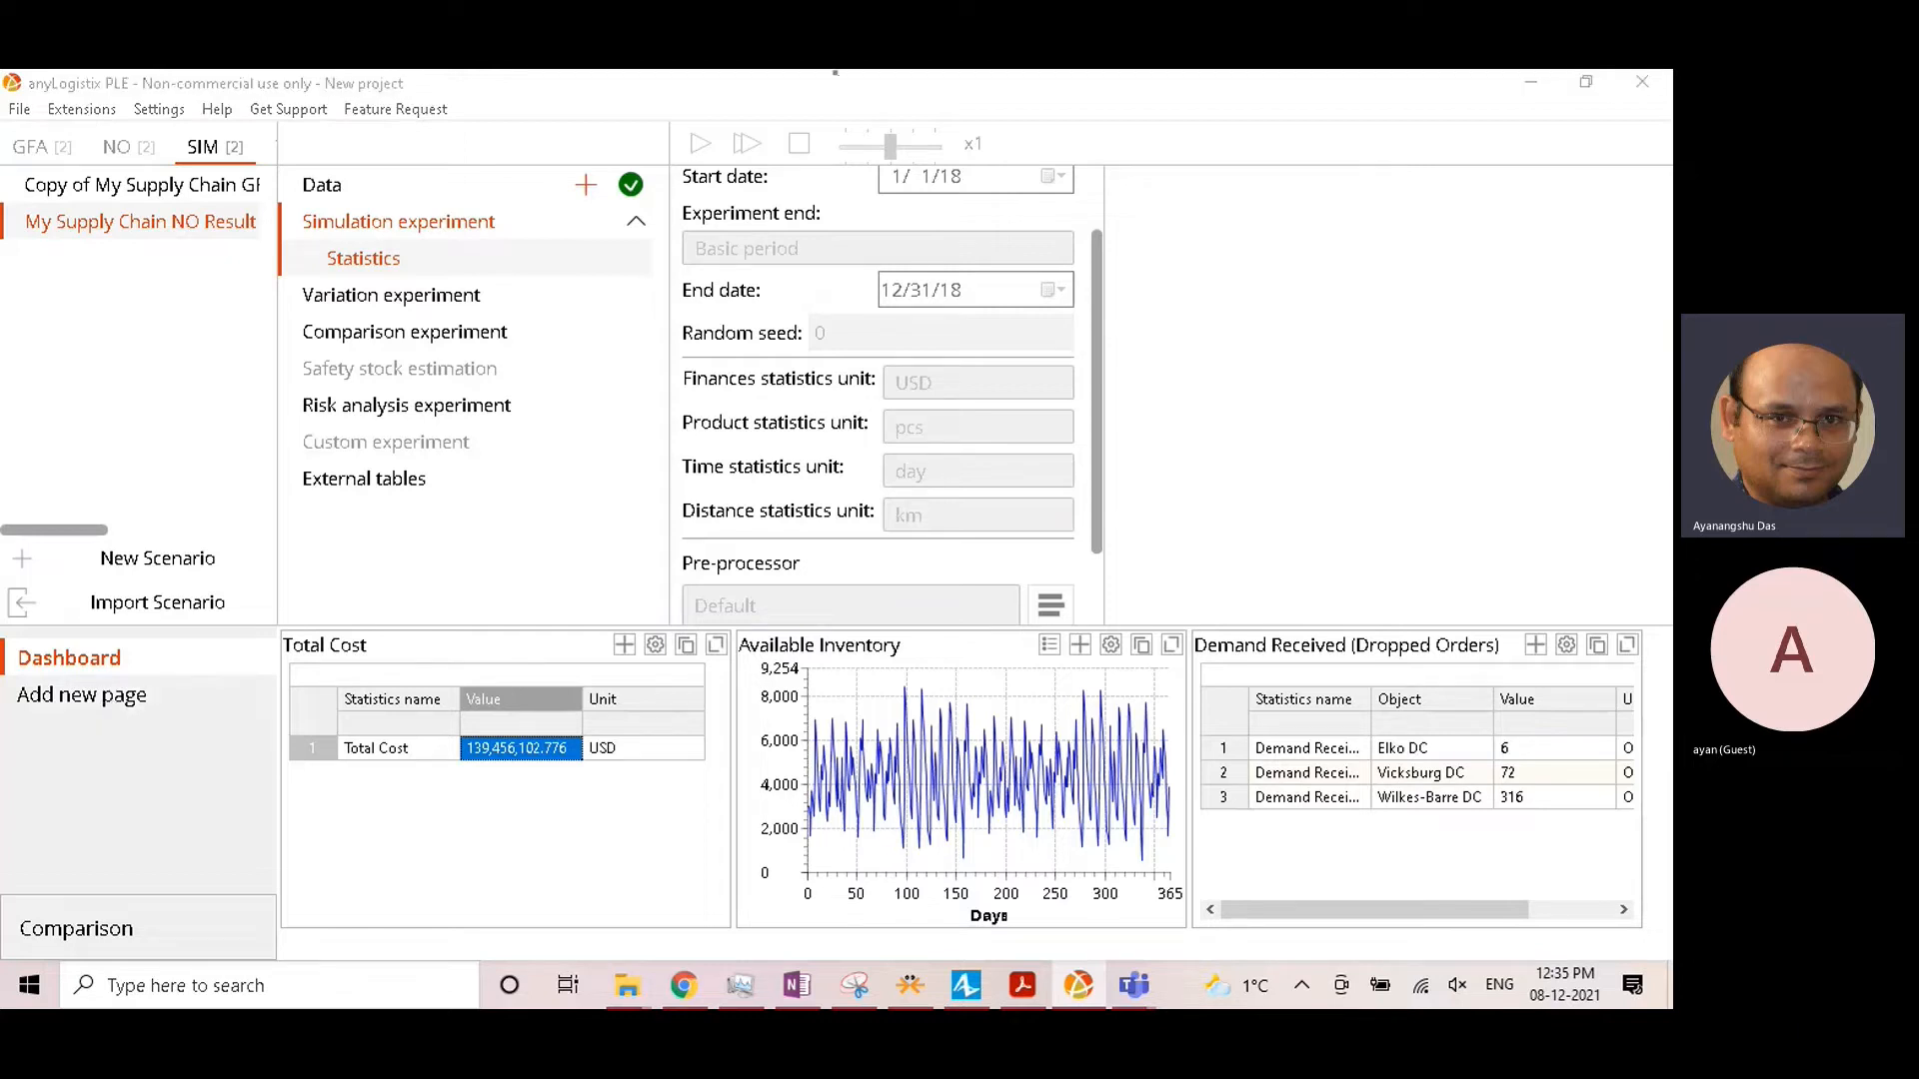
{"action": "key", "text": "Escape"}
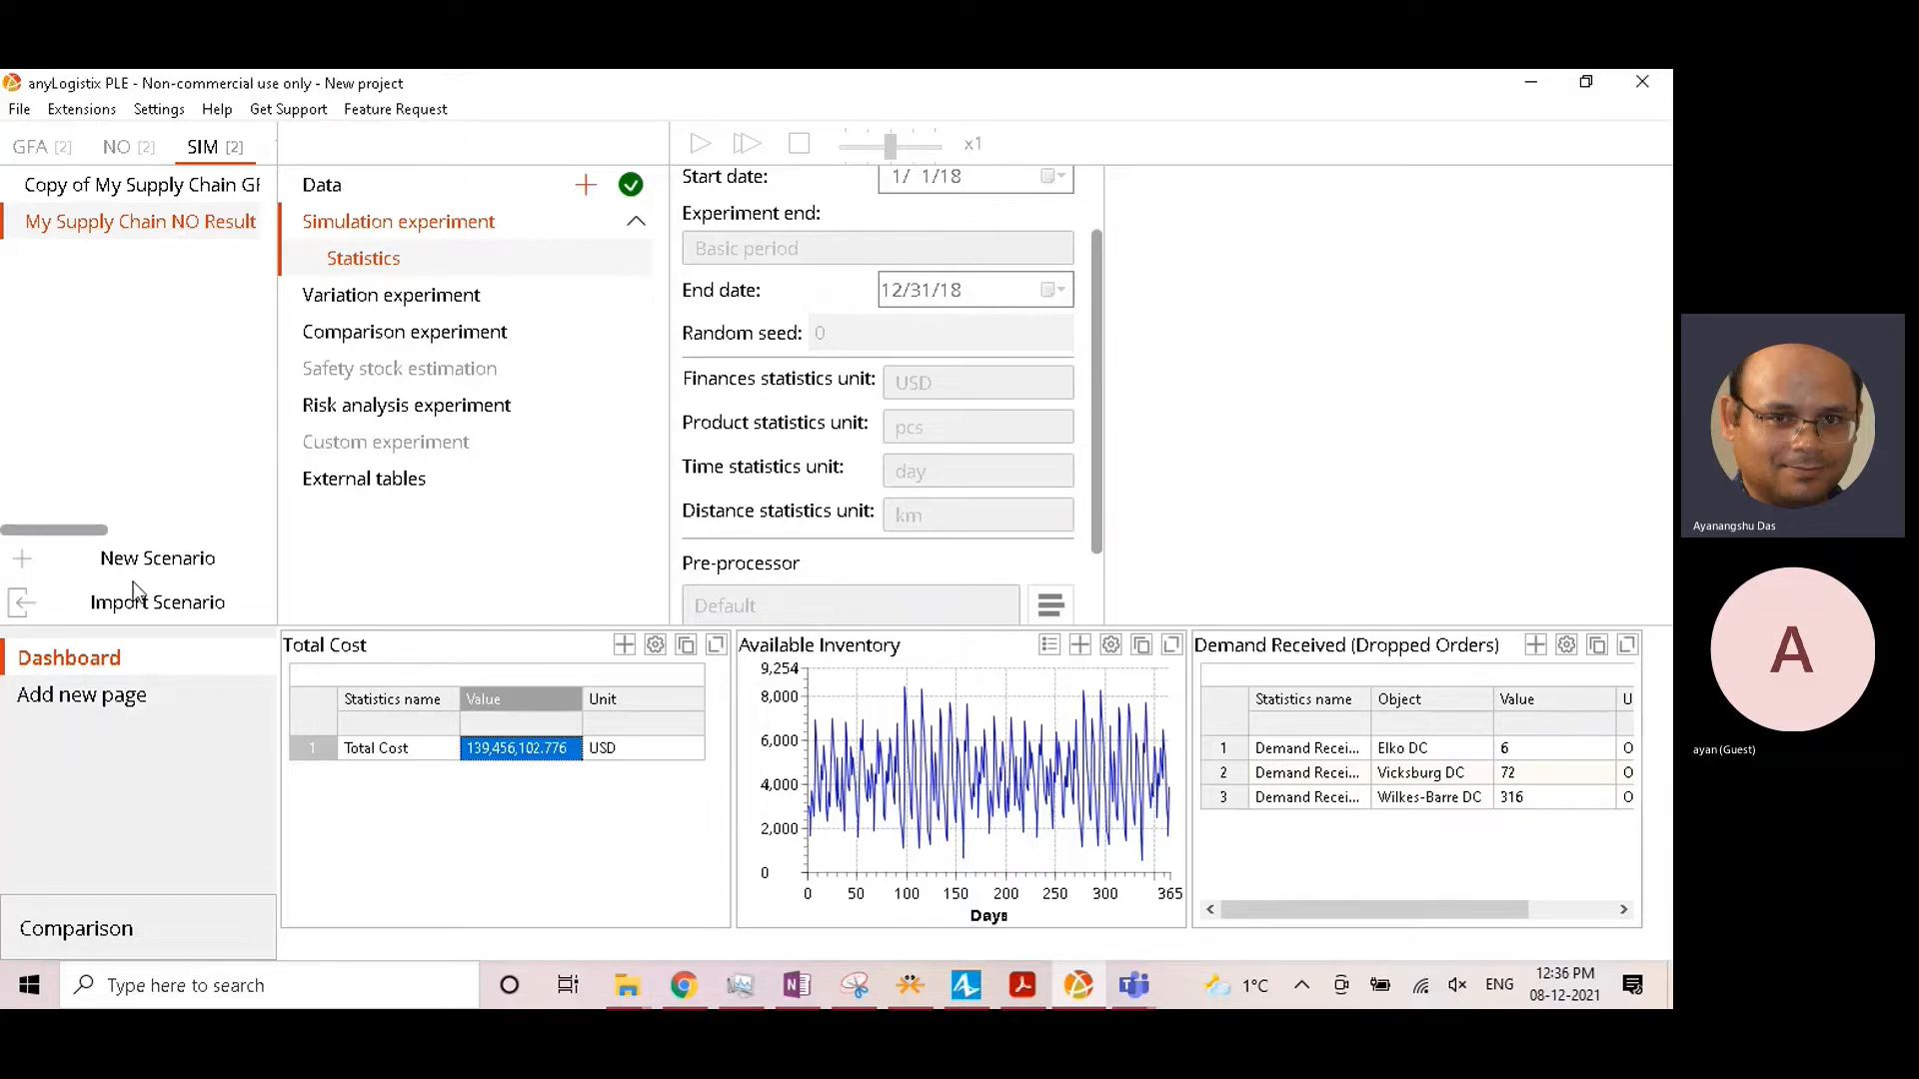
Step: Add a new statistics page containing a Total Cost table shown per item by object
{"action": "left_click", "coordinate": [117, 695]}
{"action": "right_click", "coordinate": [501, 750]}
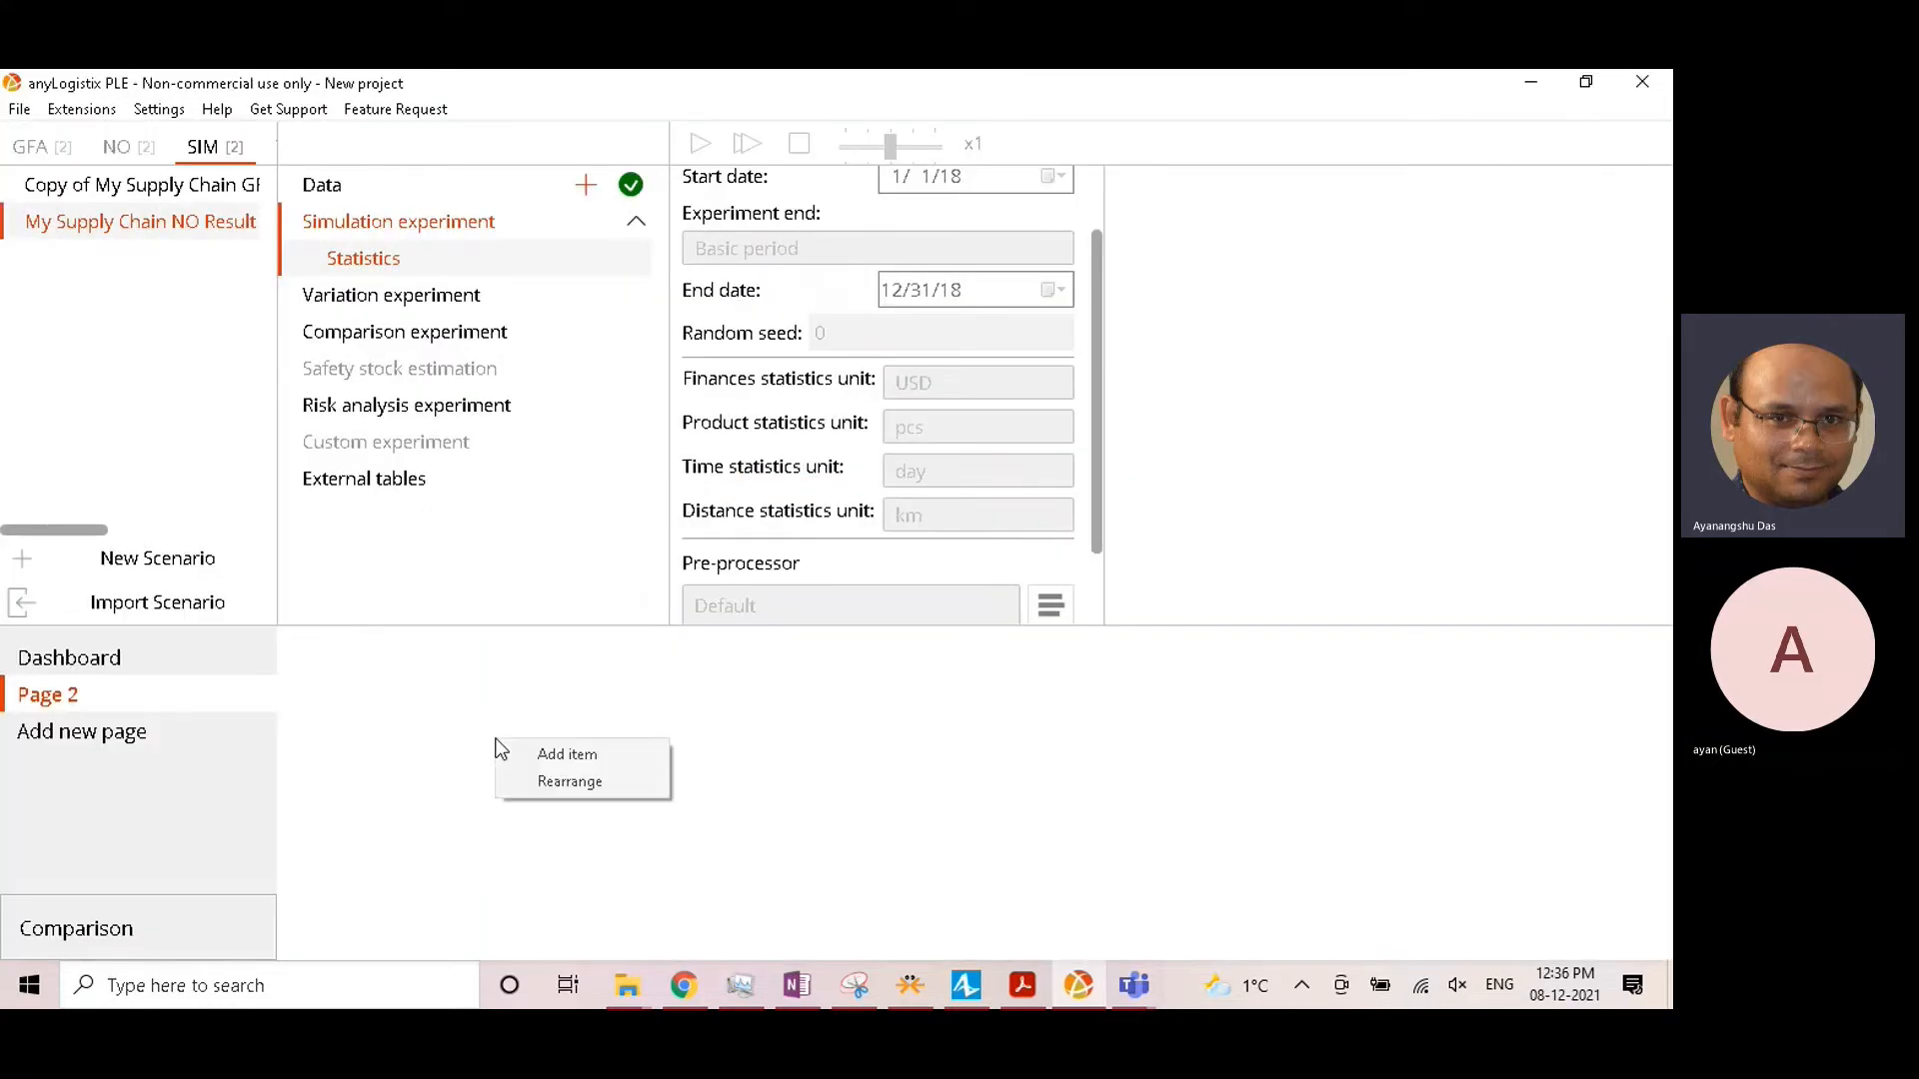
{"action": "left_click", "coordinate": [582, 756]}
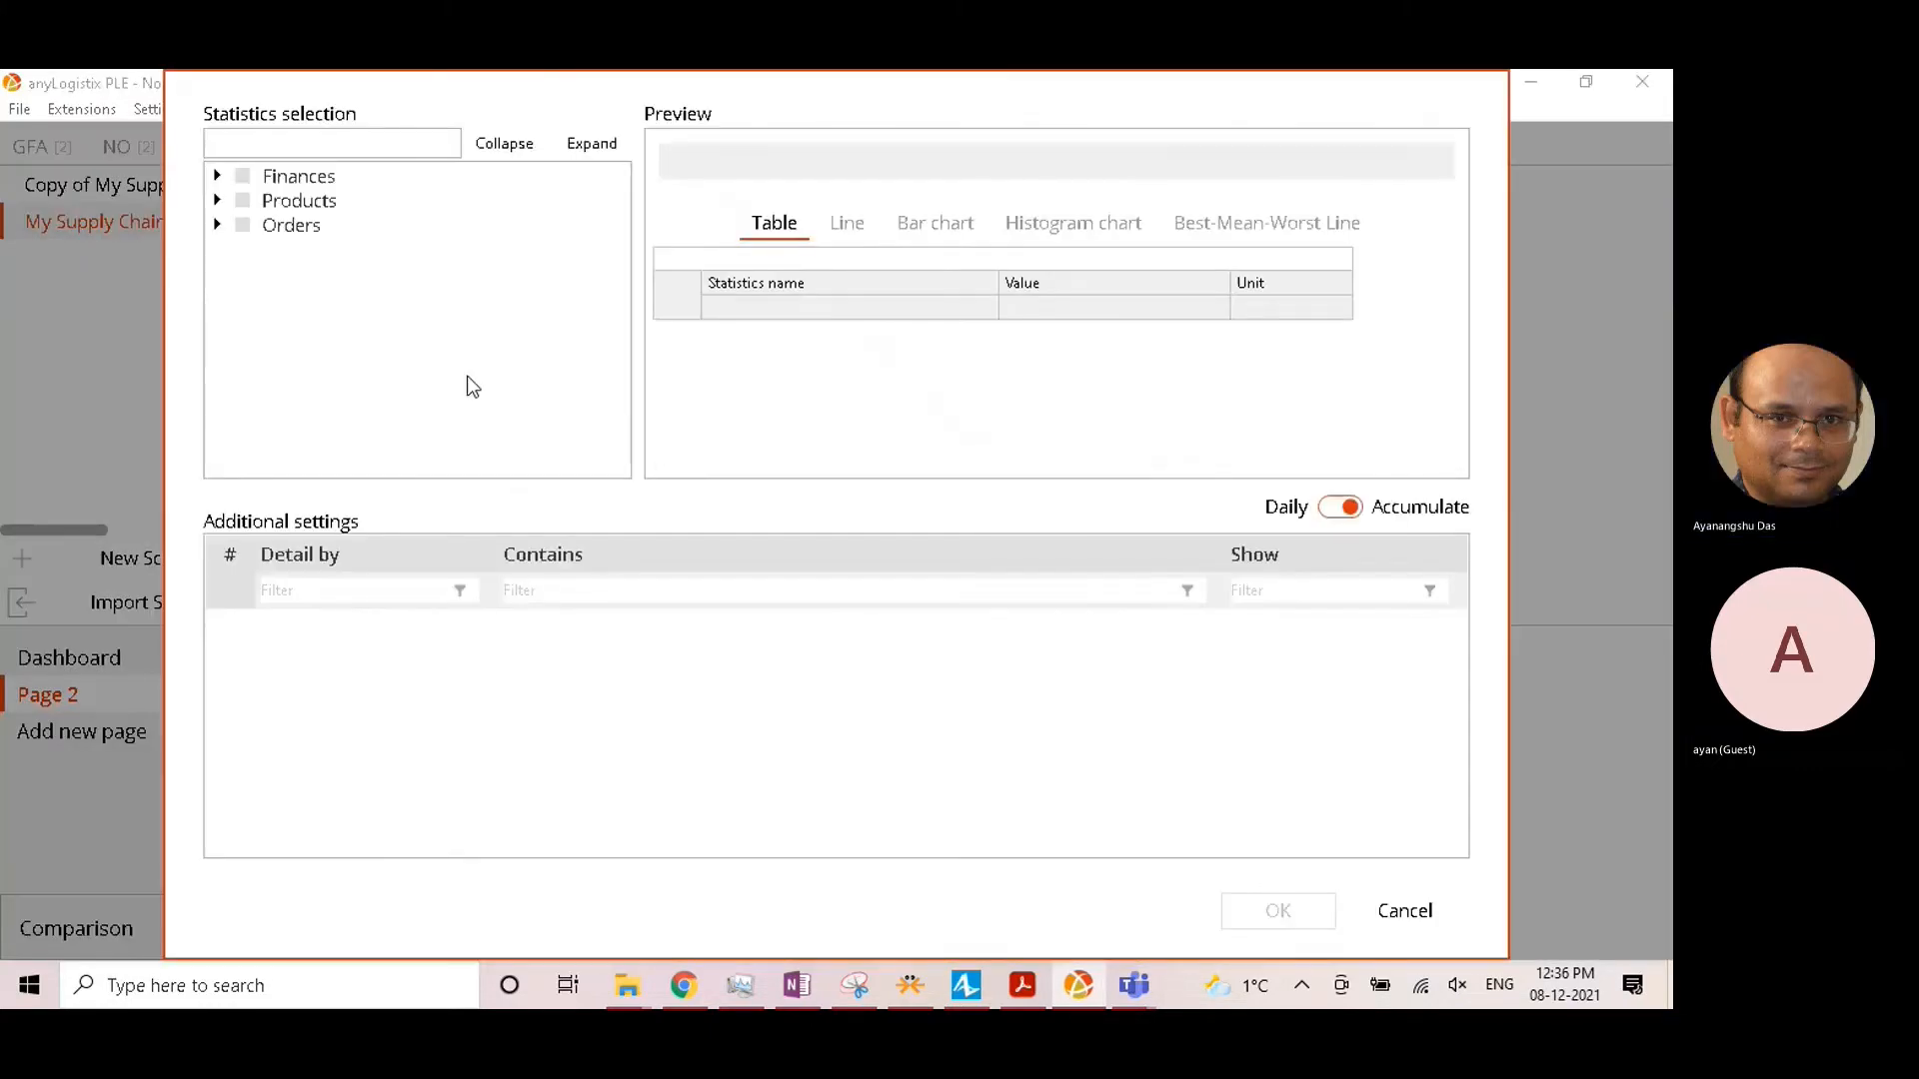
{"action": "left_click", "coordinate": [217, 175]}
{"action": "left_click", "coordinate": [269, 201]}
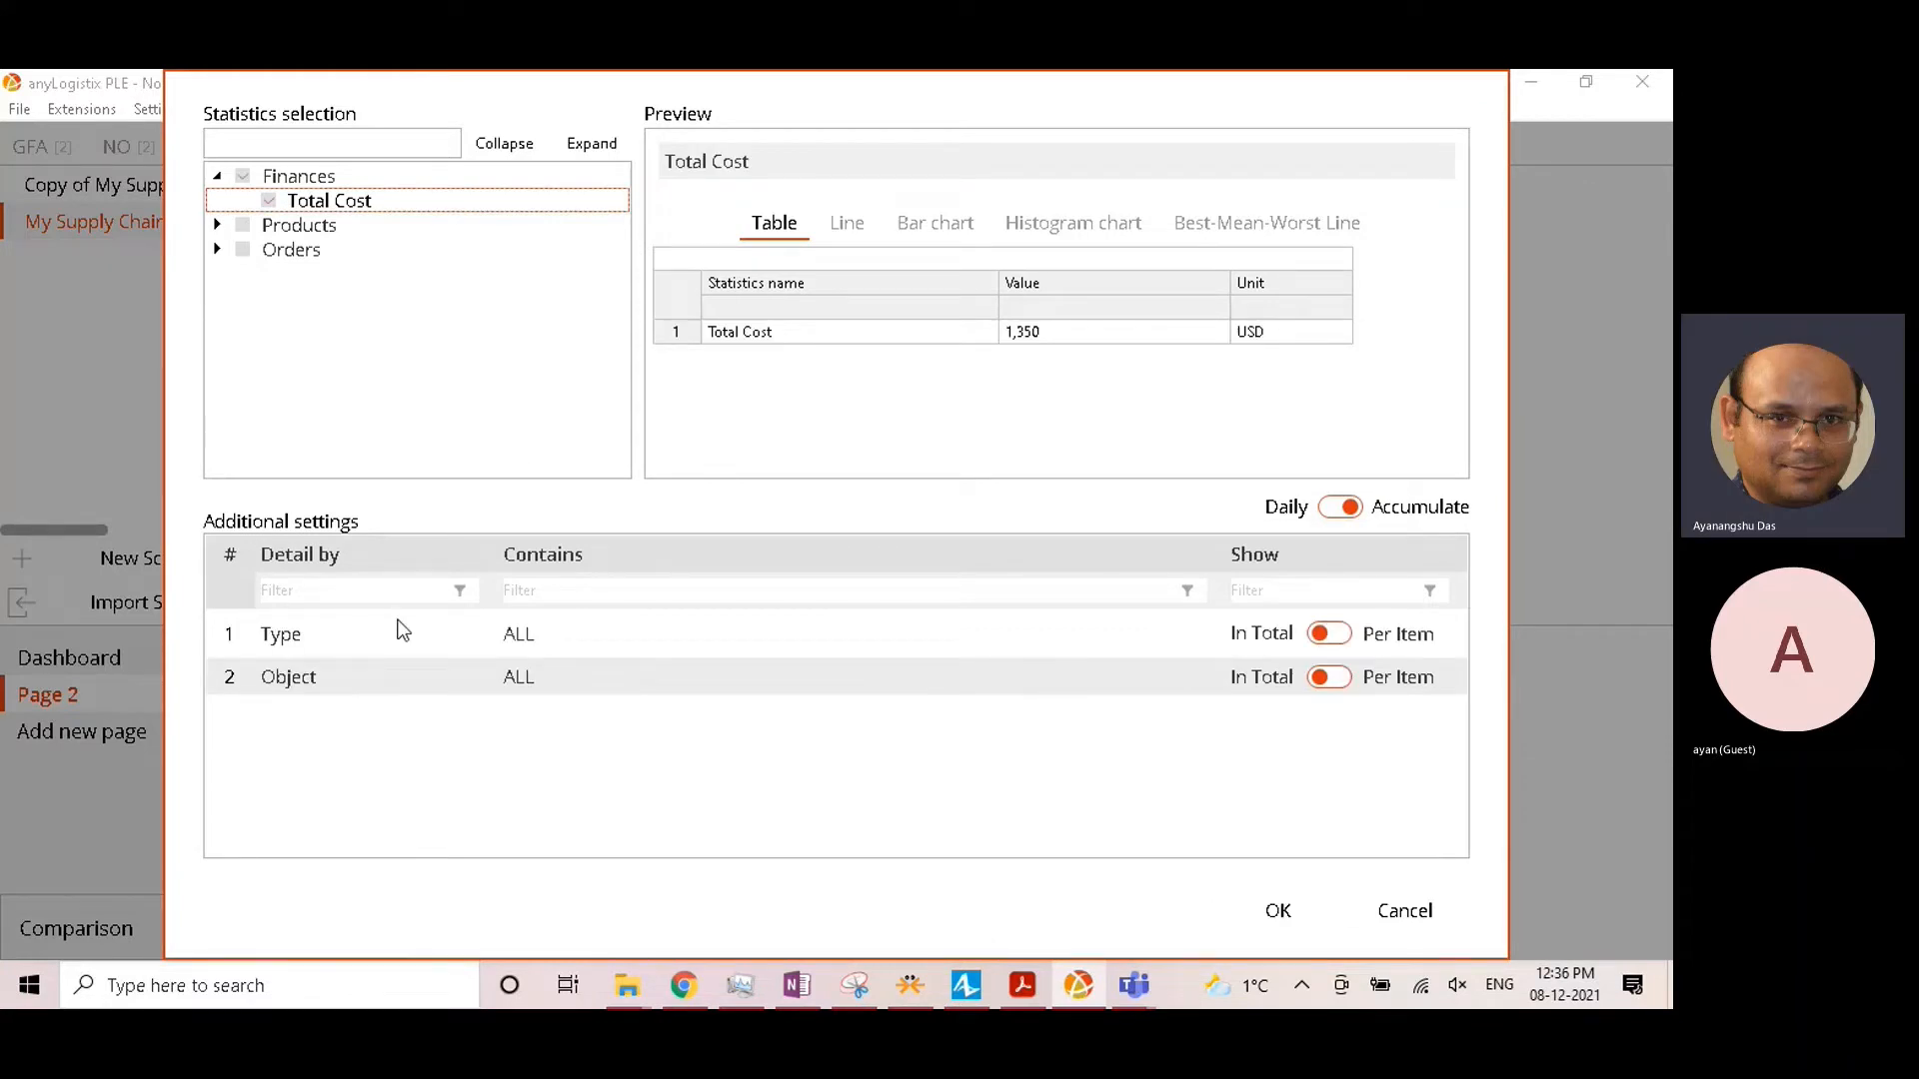
{"action": "left_click", "coordinate": [1335, 679]}
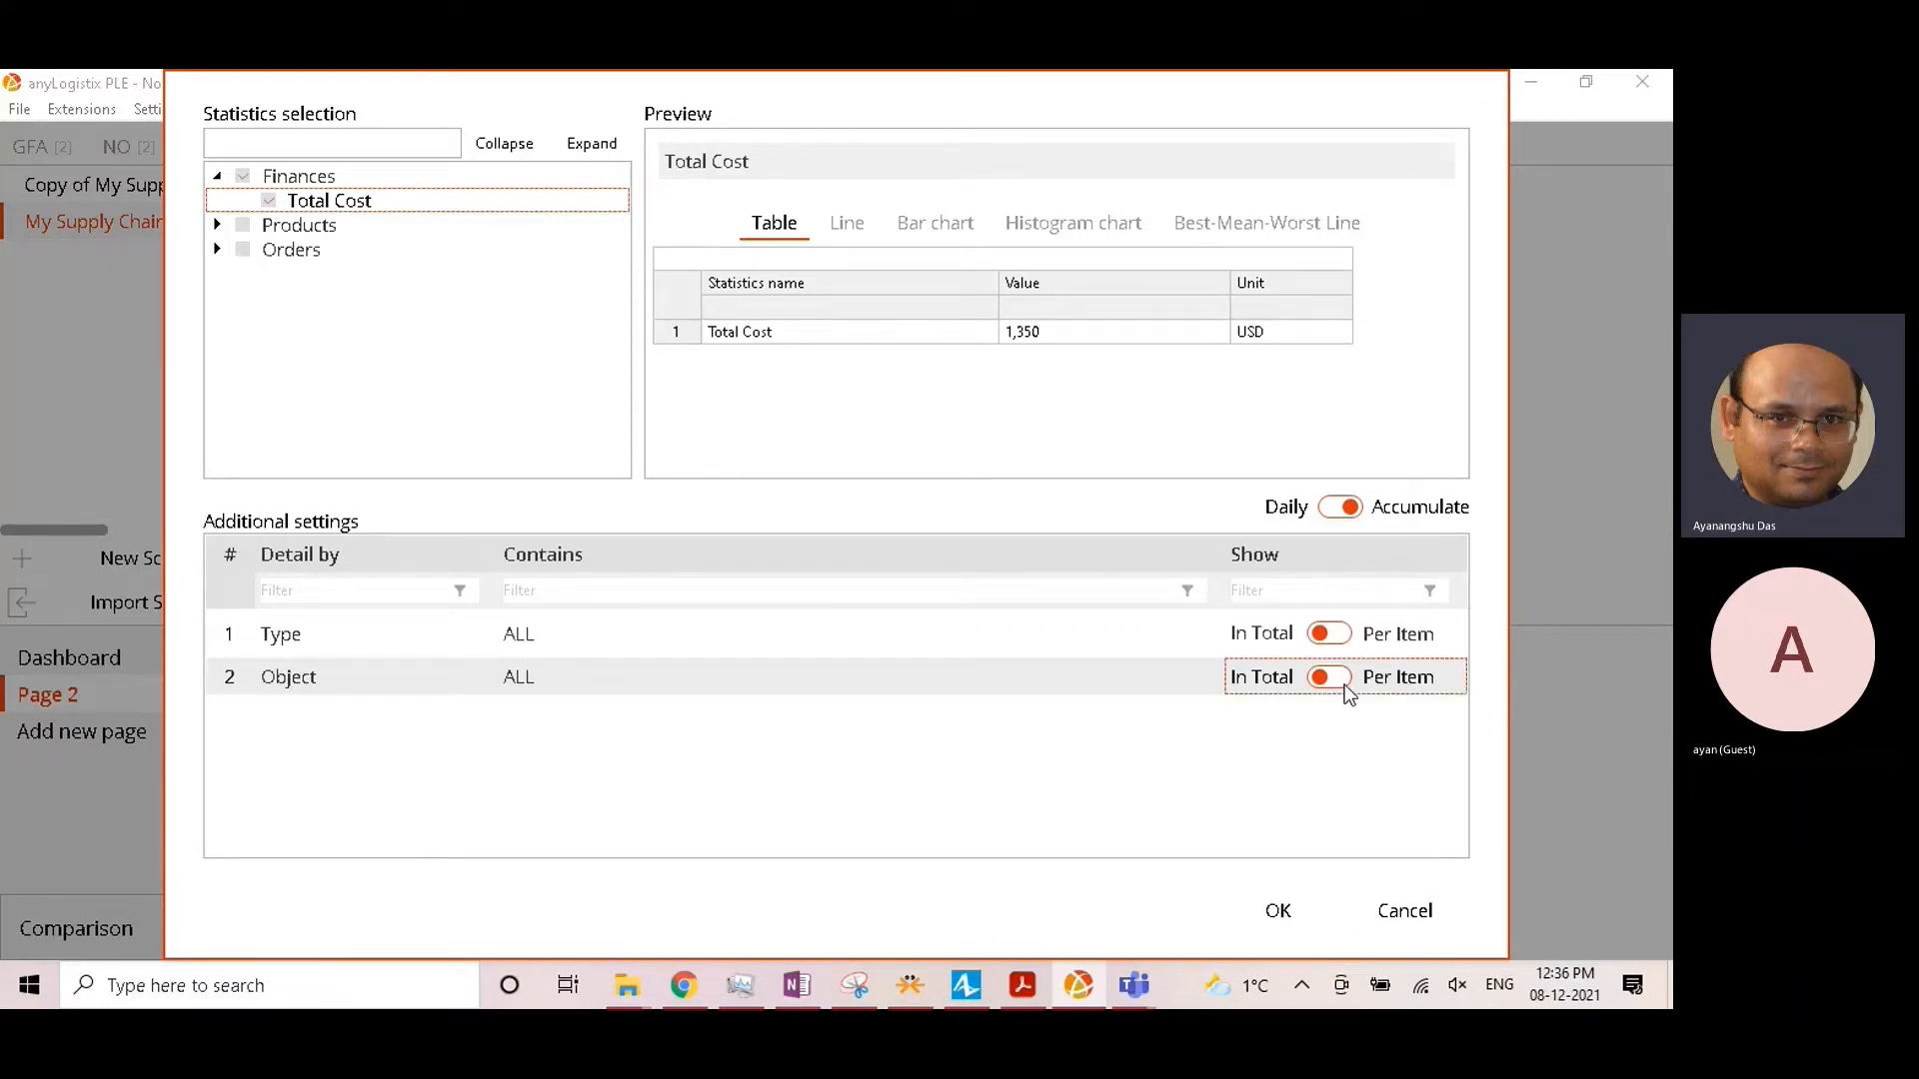
{"action": "left_click", "coordinate": [1279, 907]}
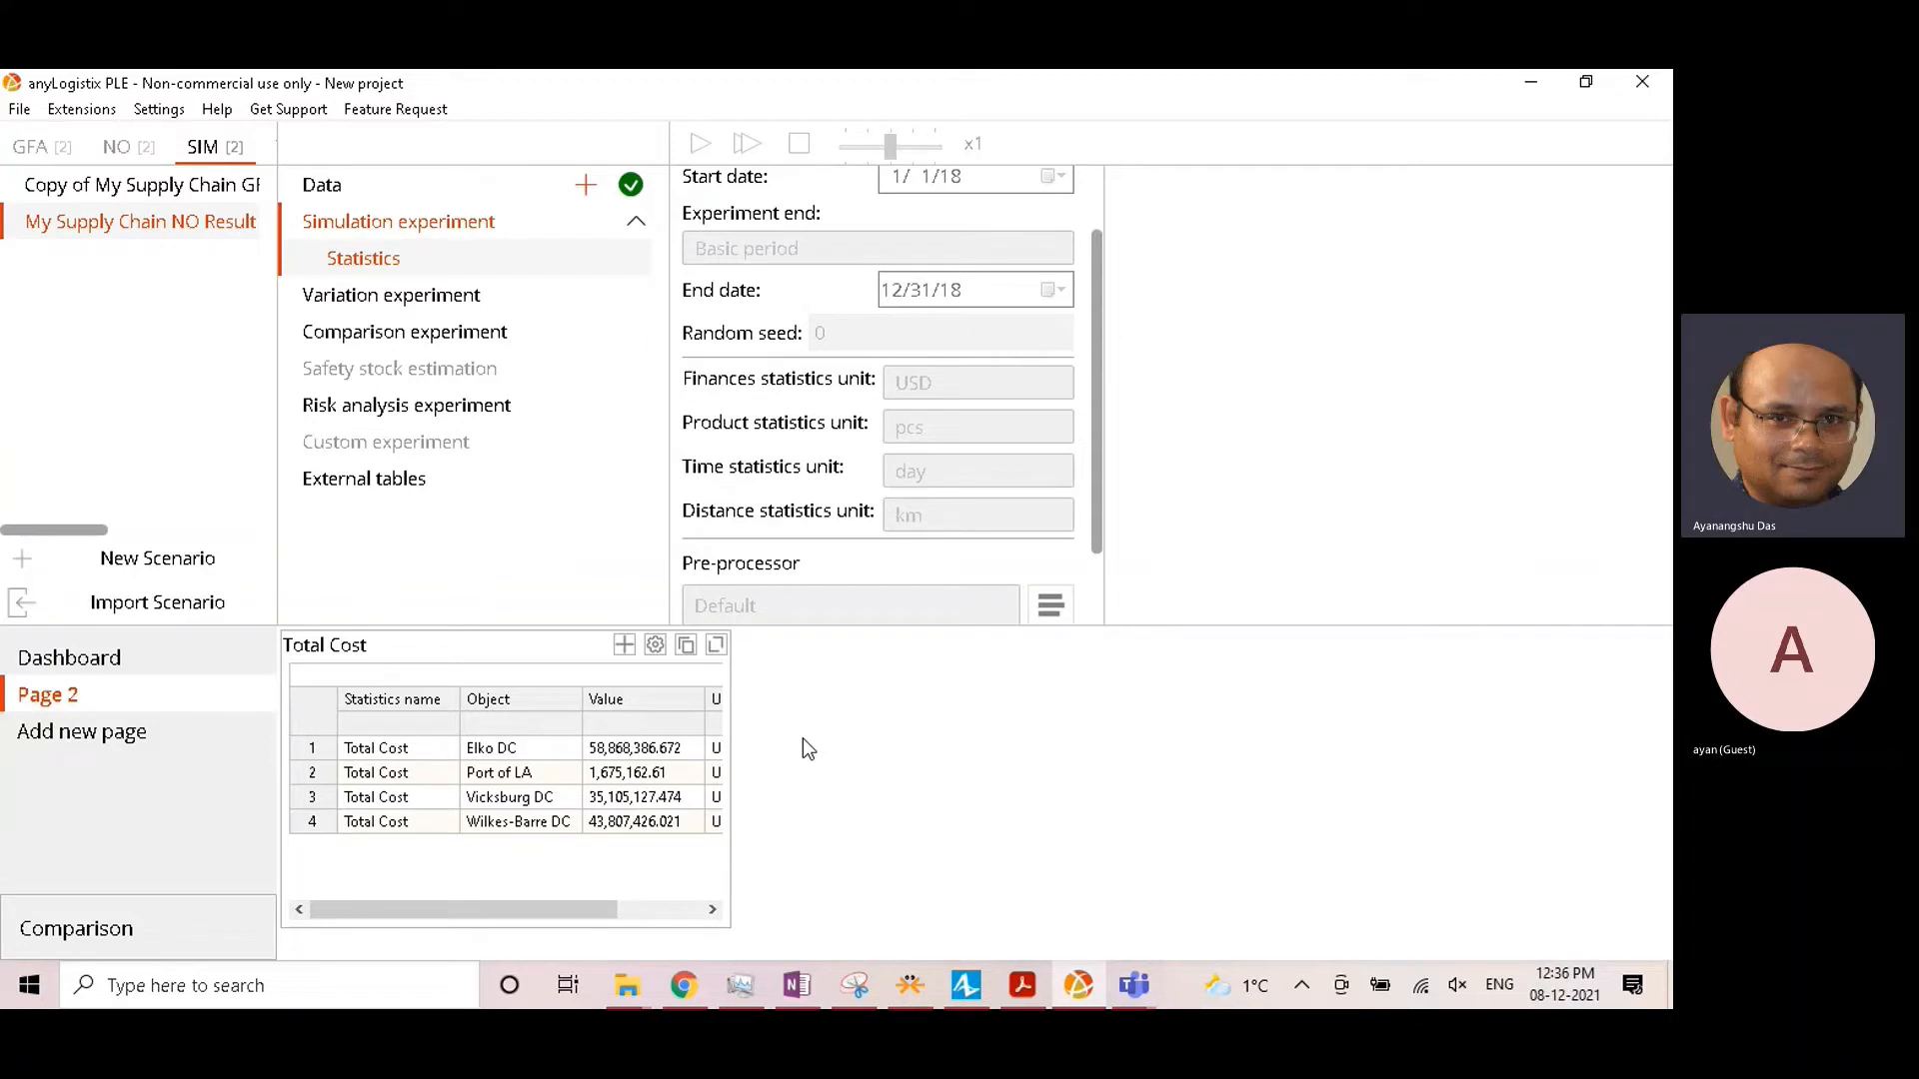
Step: Add a Demand Received (Dropped Orders) table, shown in total, to Page 2
{"action": "right_click", "coordinate": [945, 734]}
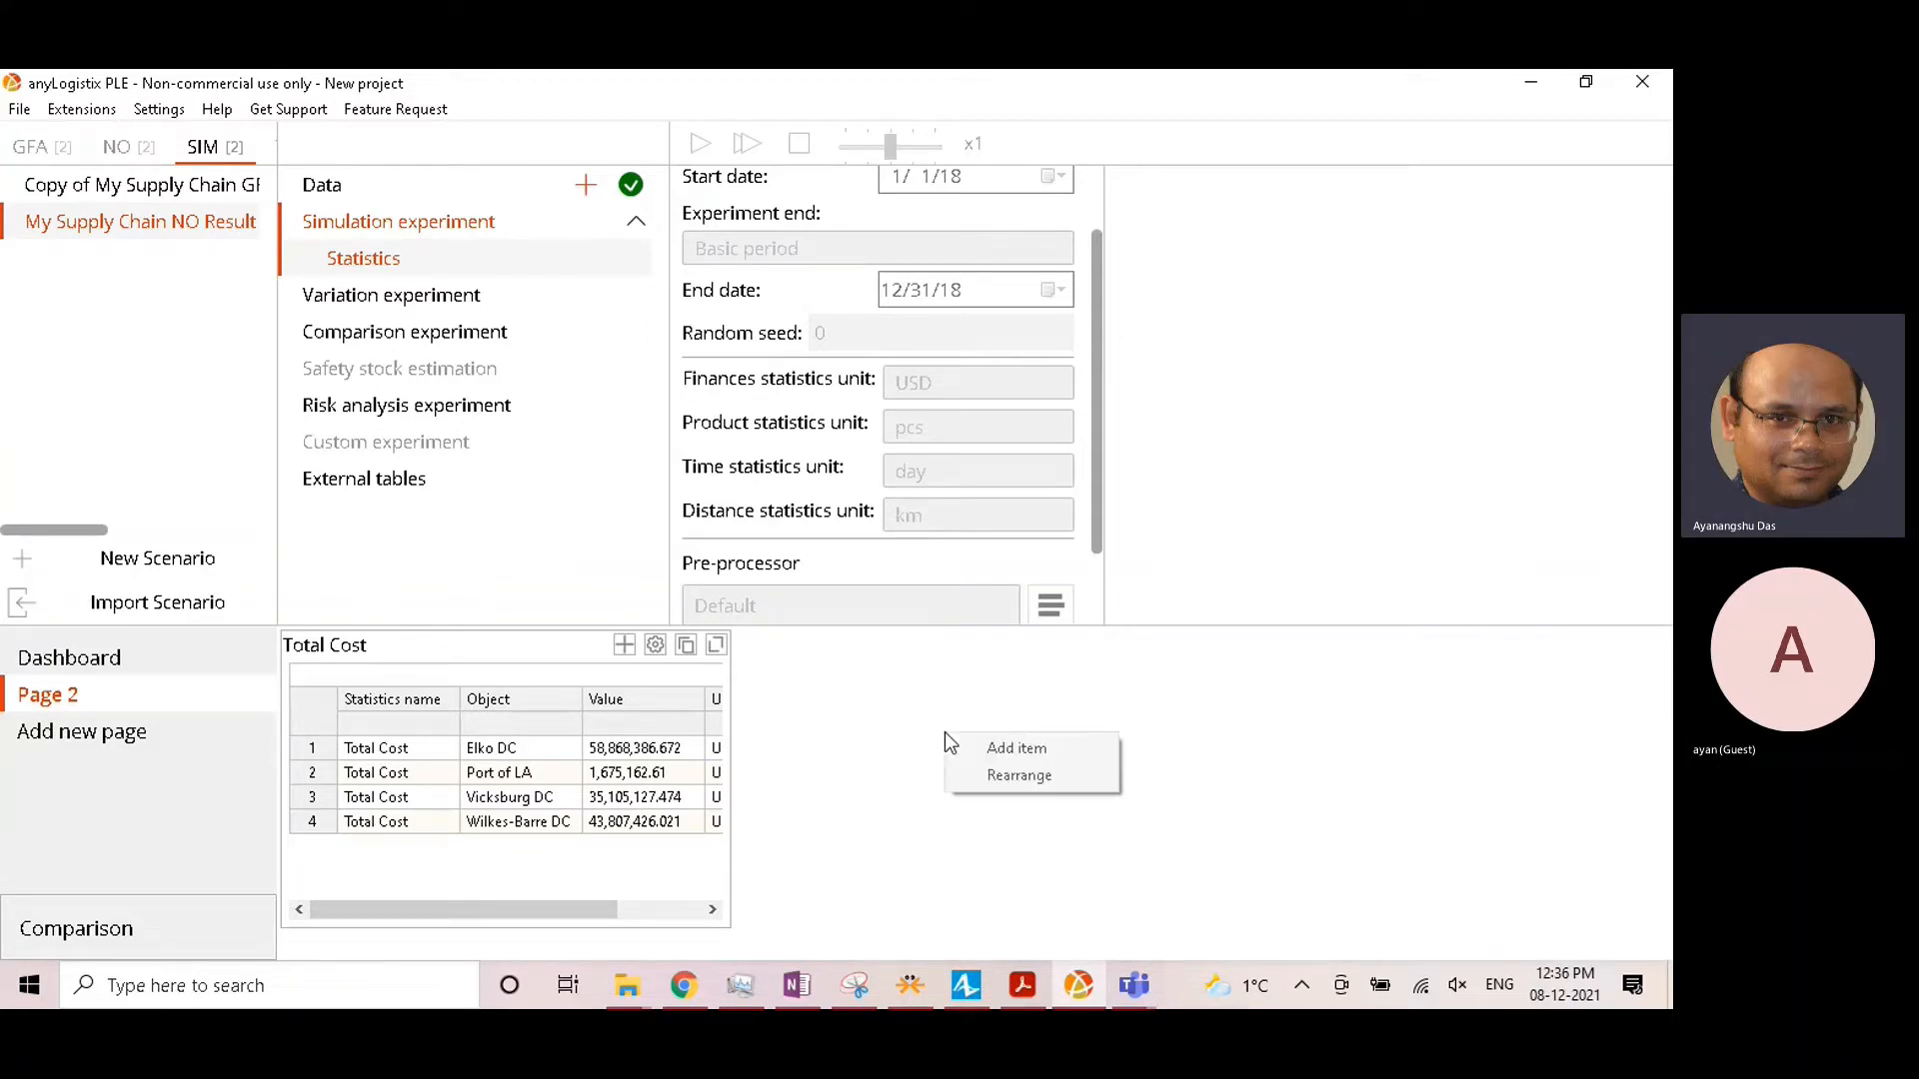
{"action": "left_click", "coordinate": [989, 750]}
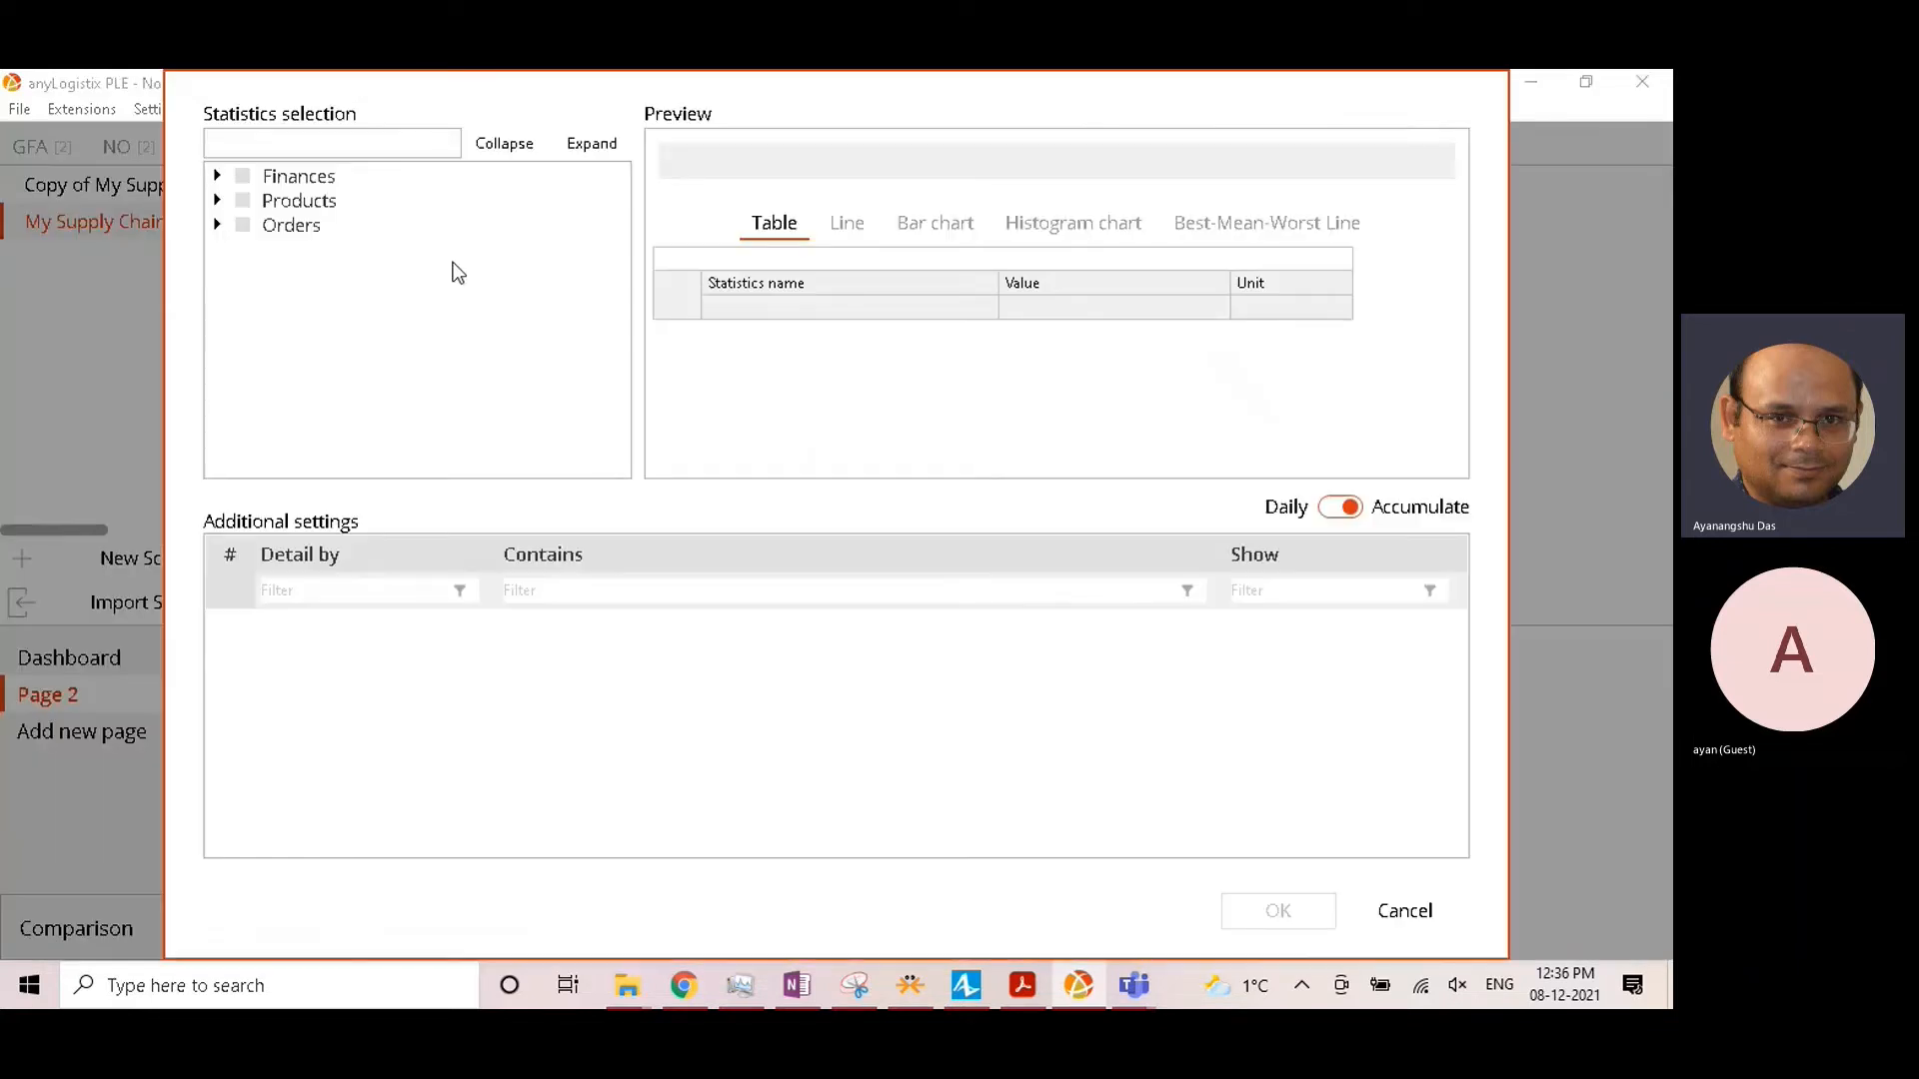
{"action": "left_click", "coordinate": [217, 225]}
{"action": "left_click", "coordinate": [268, 250]}
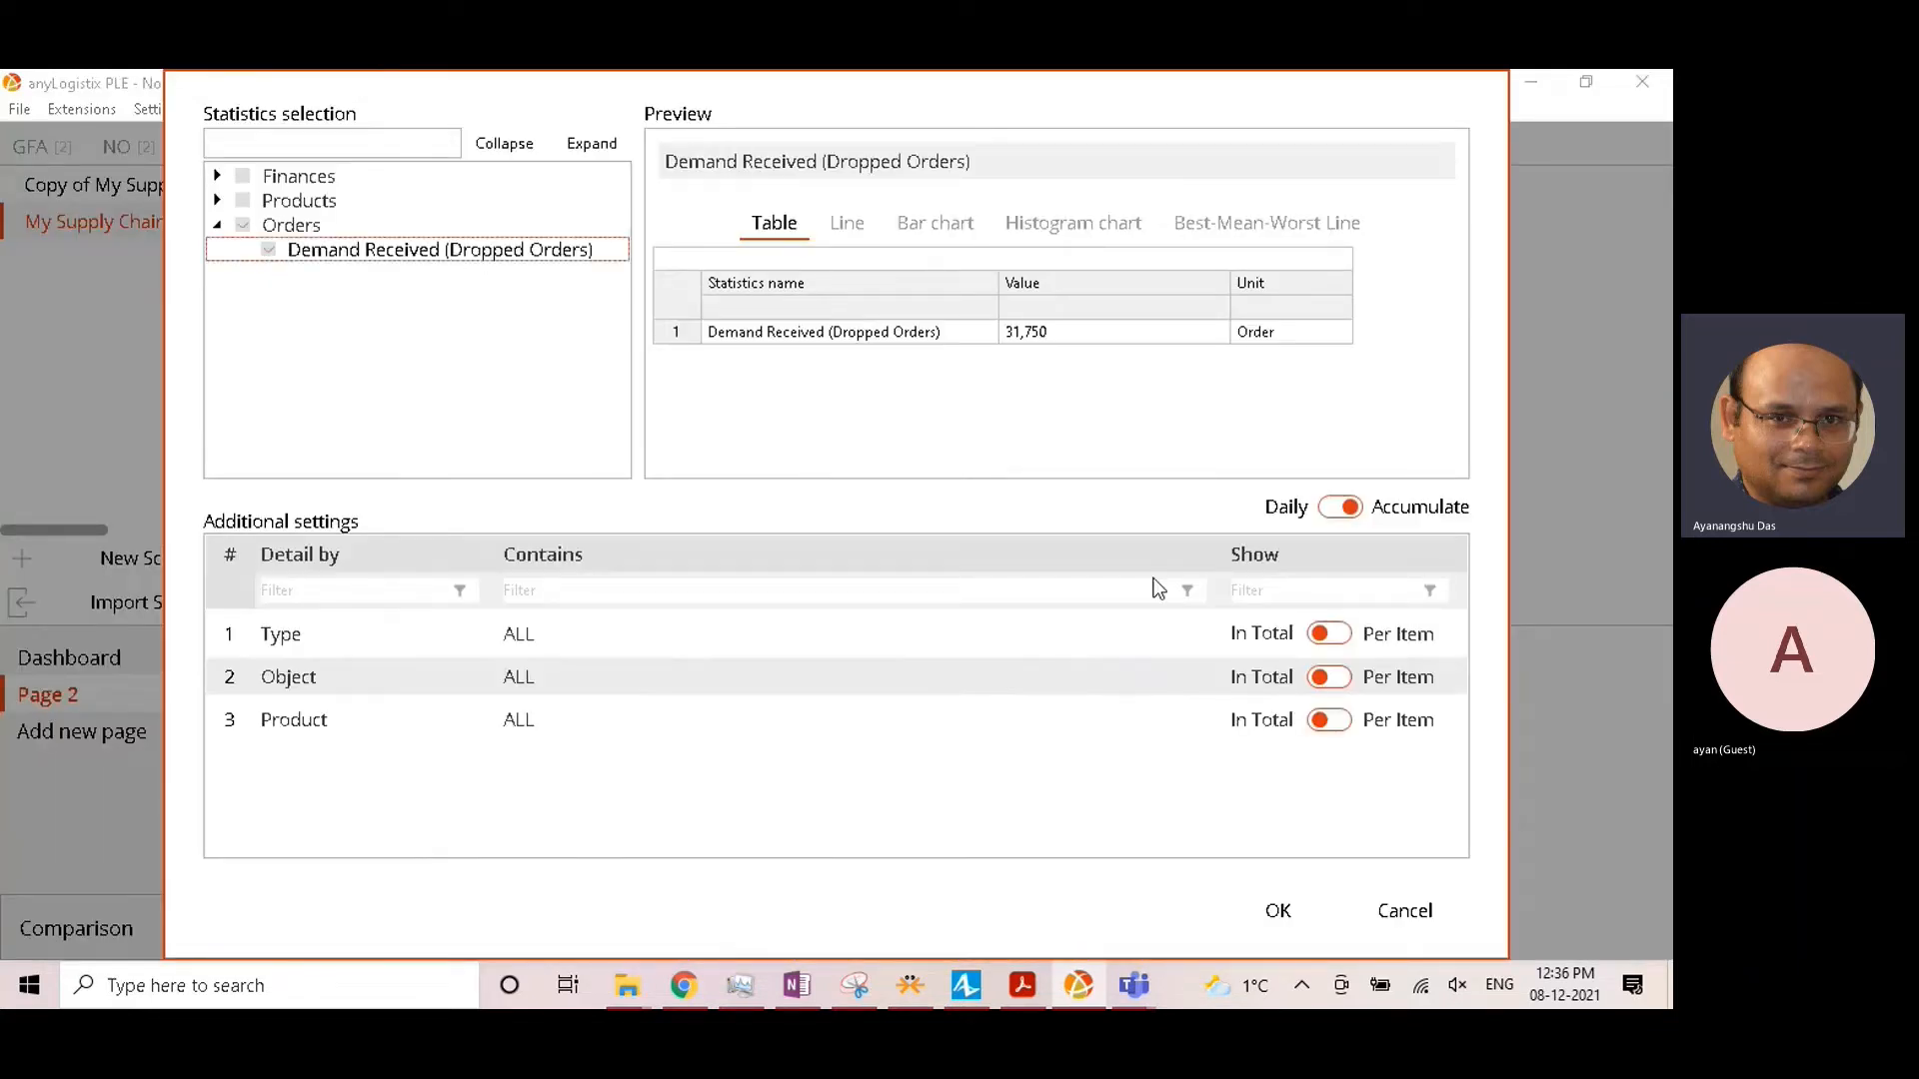
{"action": "left_click", "coordinate": [1289, 912]}
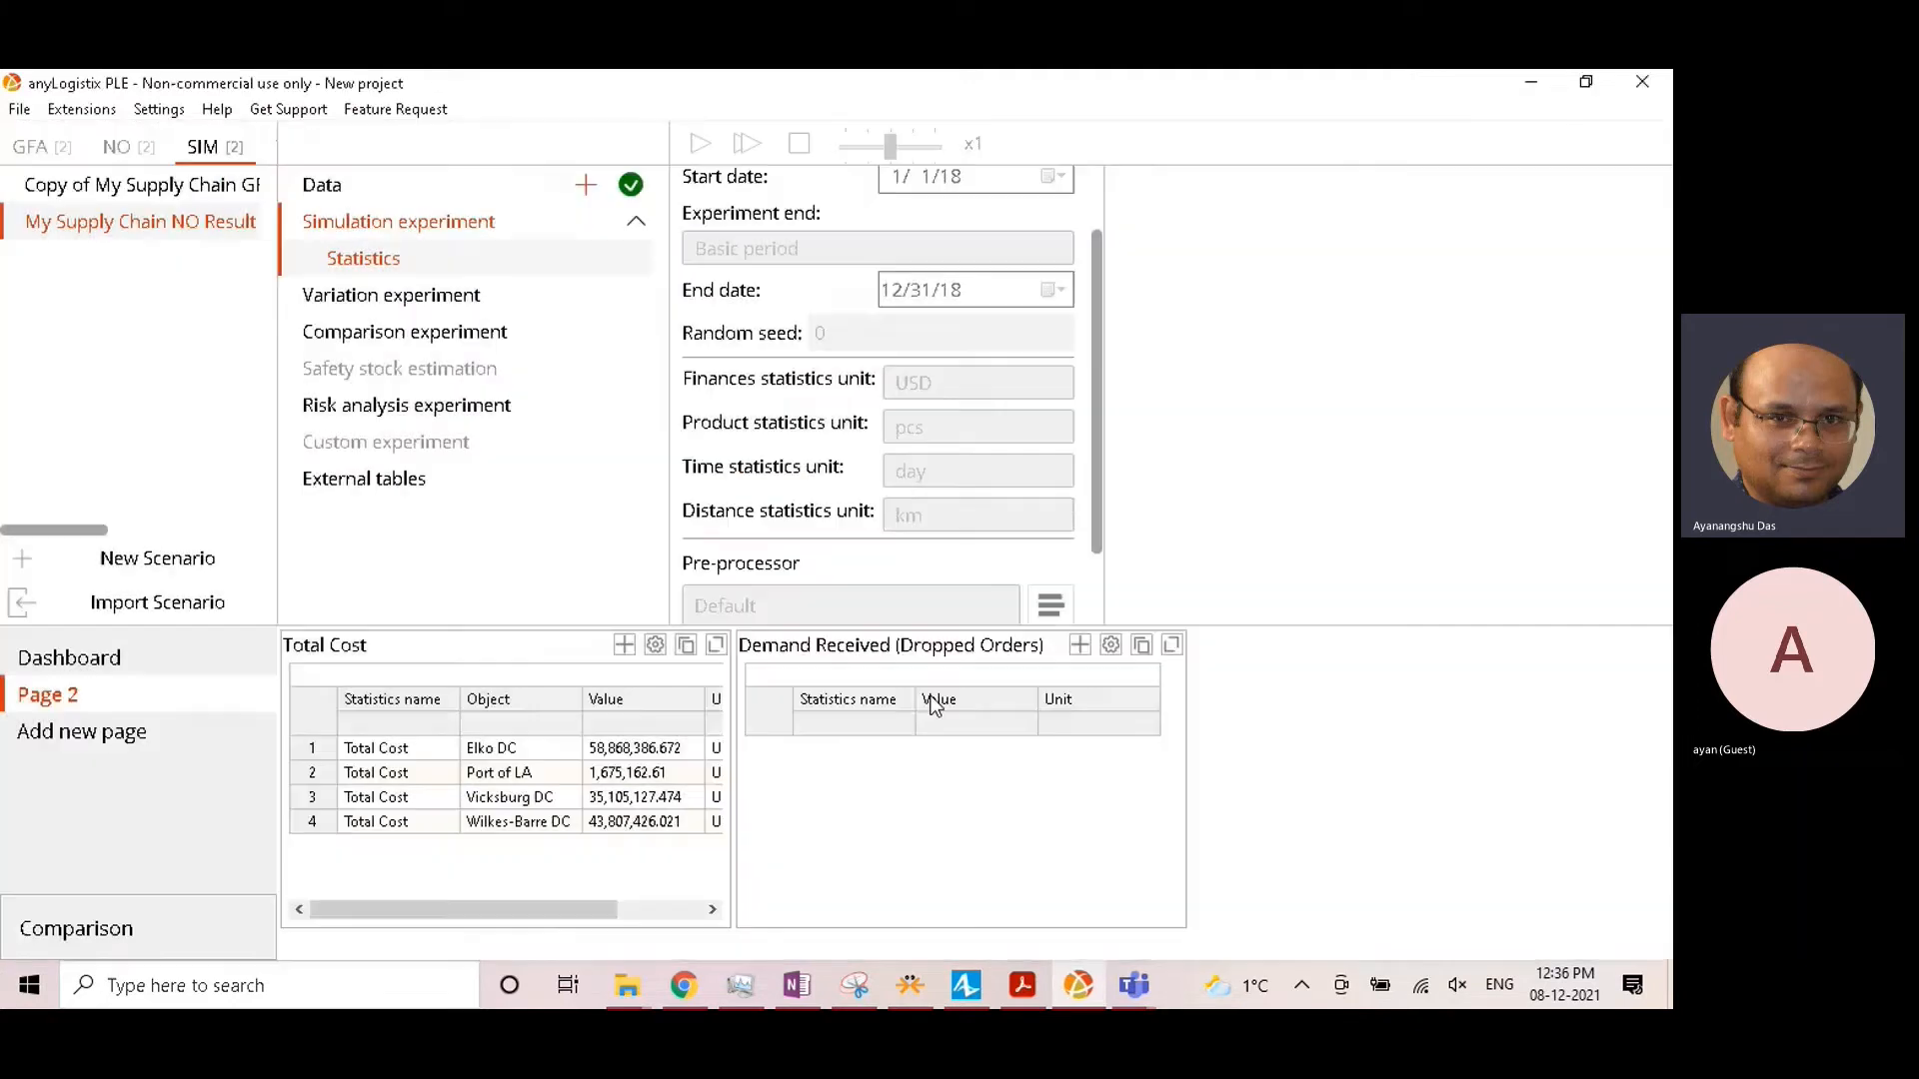
Step: Add an Available Inventory table to Page 2, shown per item by object
{"action": "right_click", "coordinate": [1258, 686]}
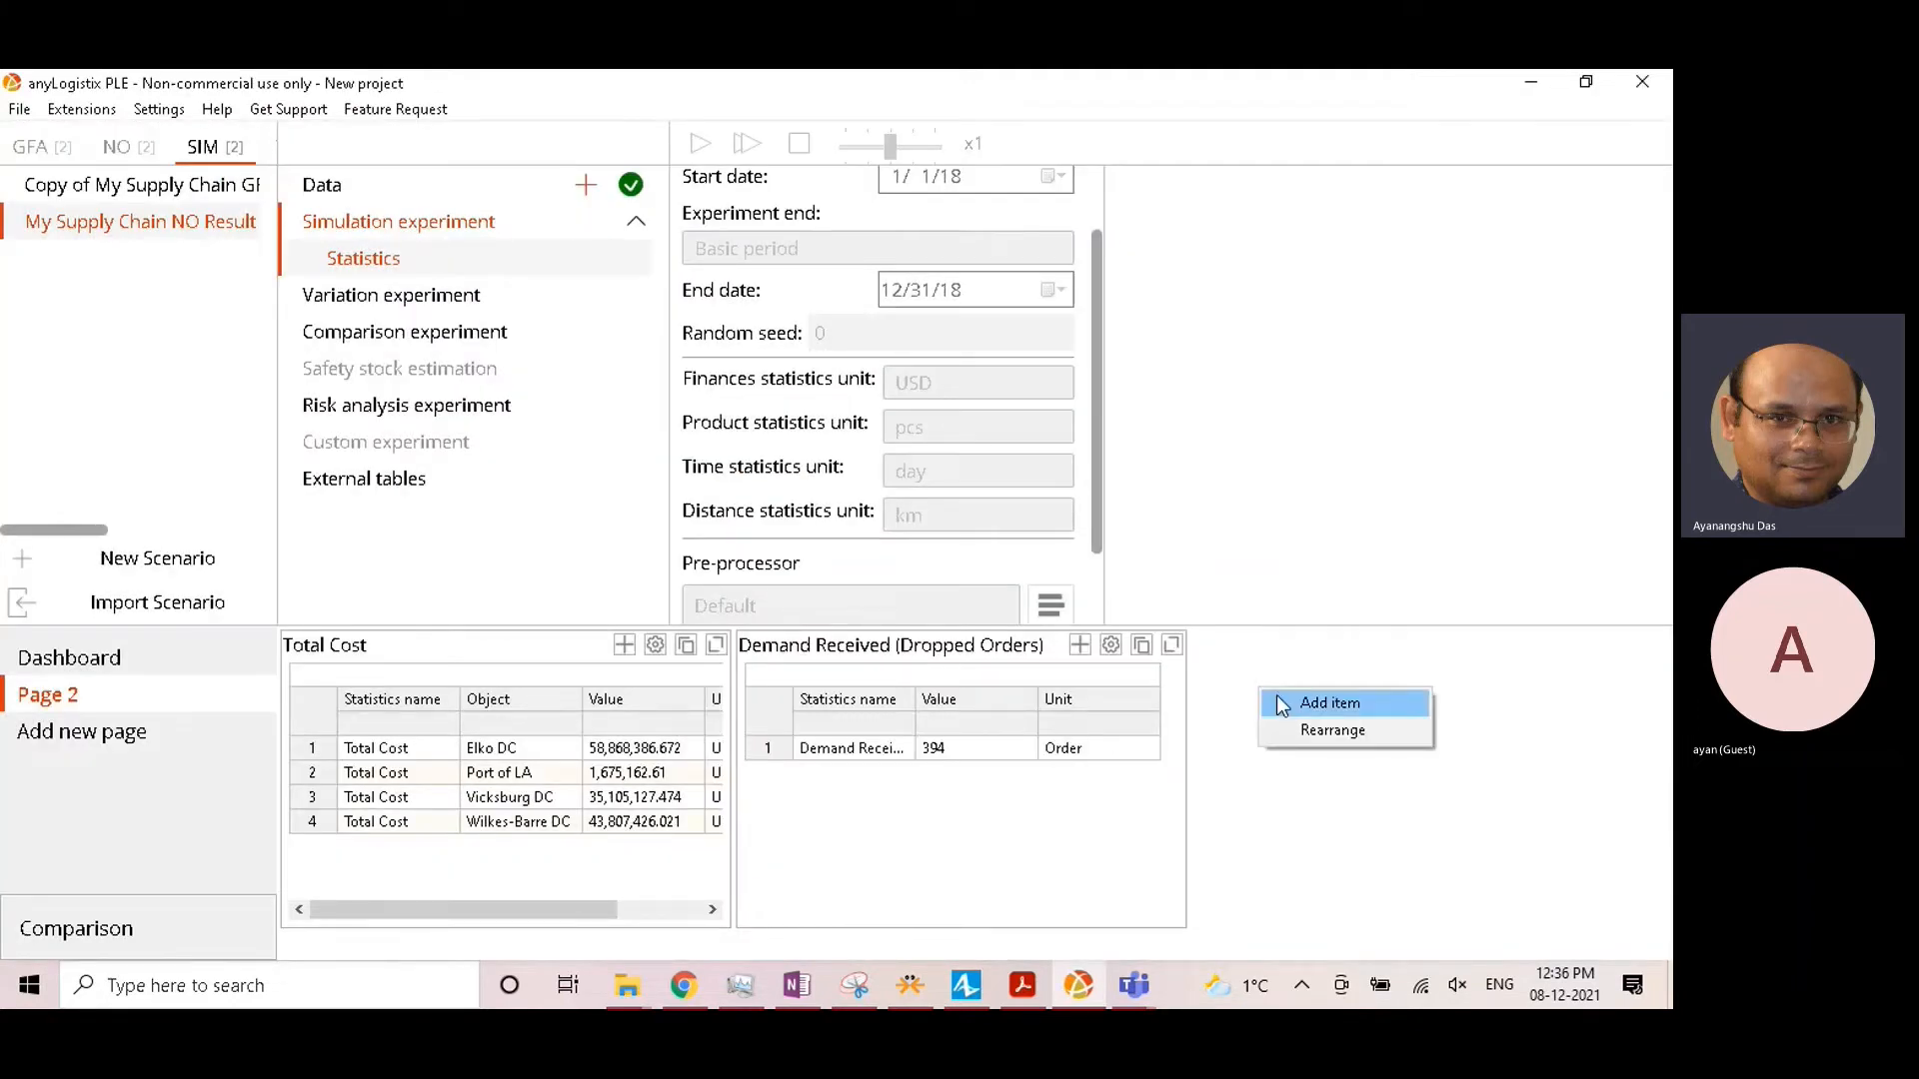
{"action": "left_click", "coordinate": [1275, 694]}
{"action": "left_click", "coordinate": [216, 198]}
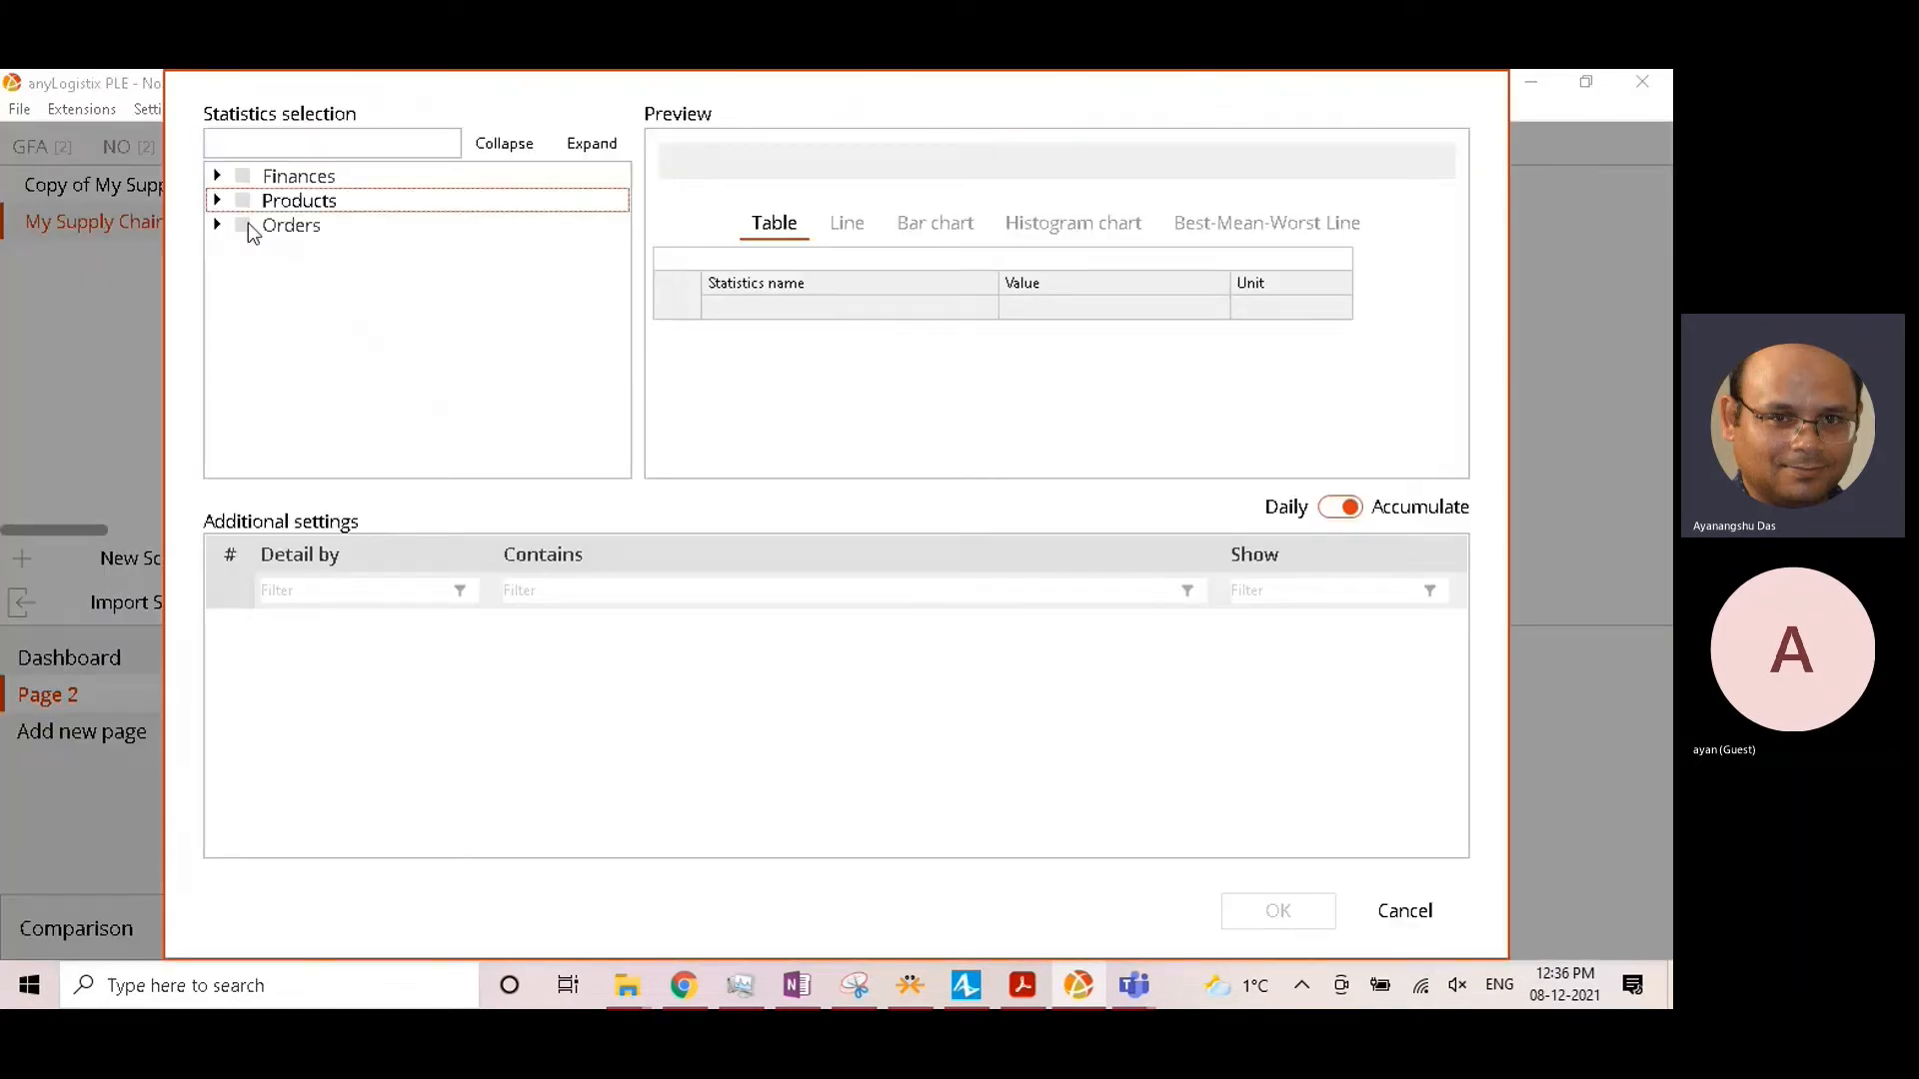
{"action": "left_click", "coordinate": [272, 226]}
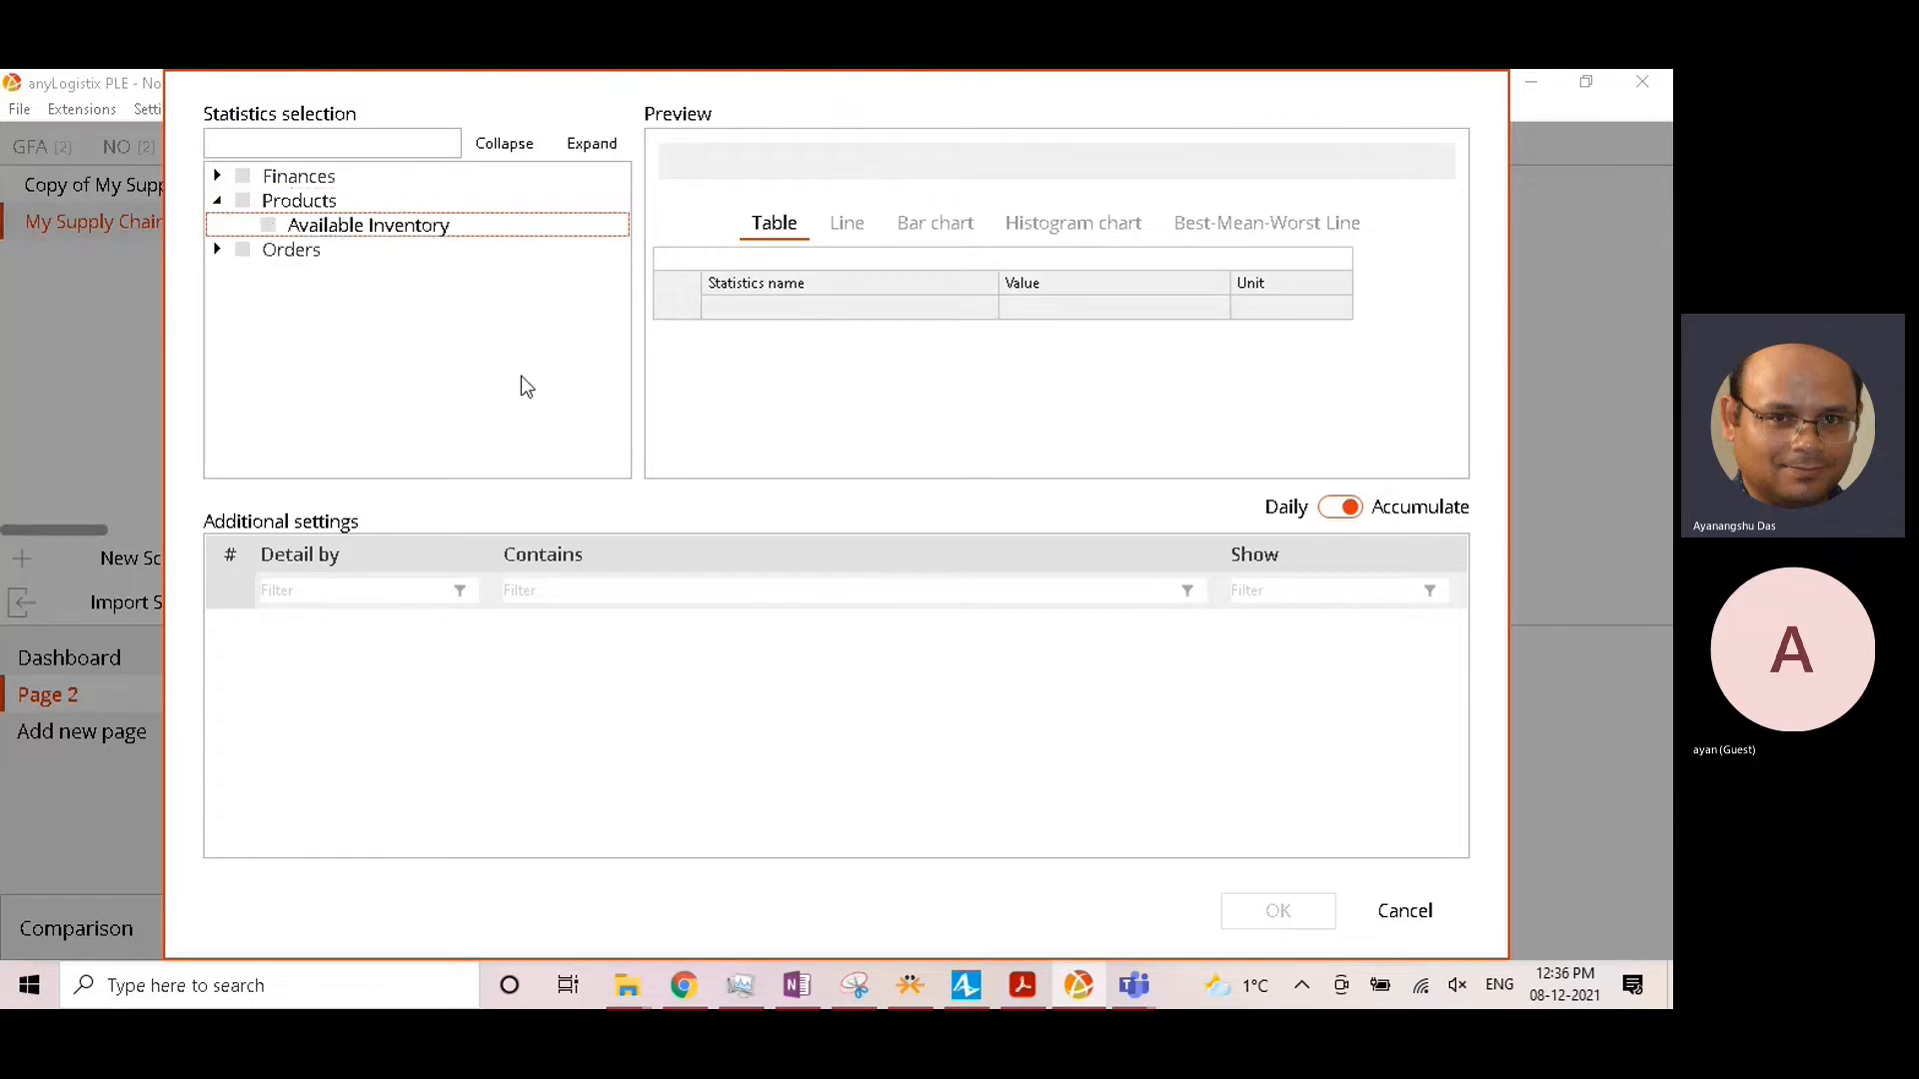
{"action": "left_click", "coordinate": [1352, 681]}
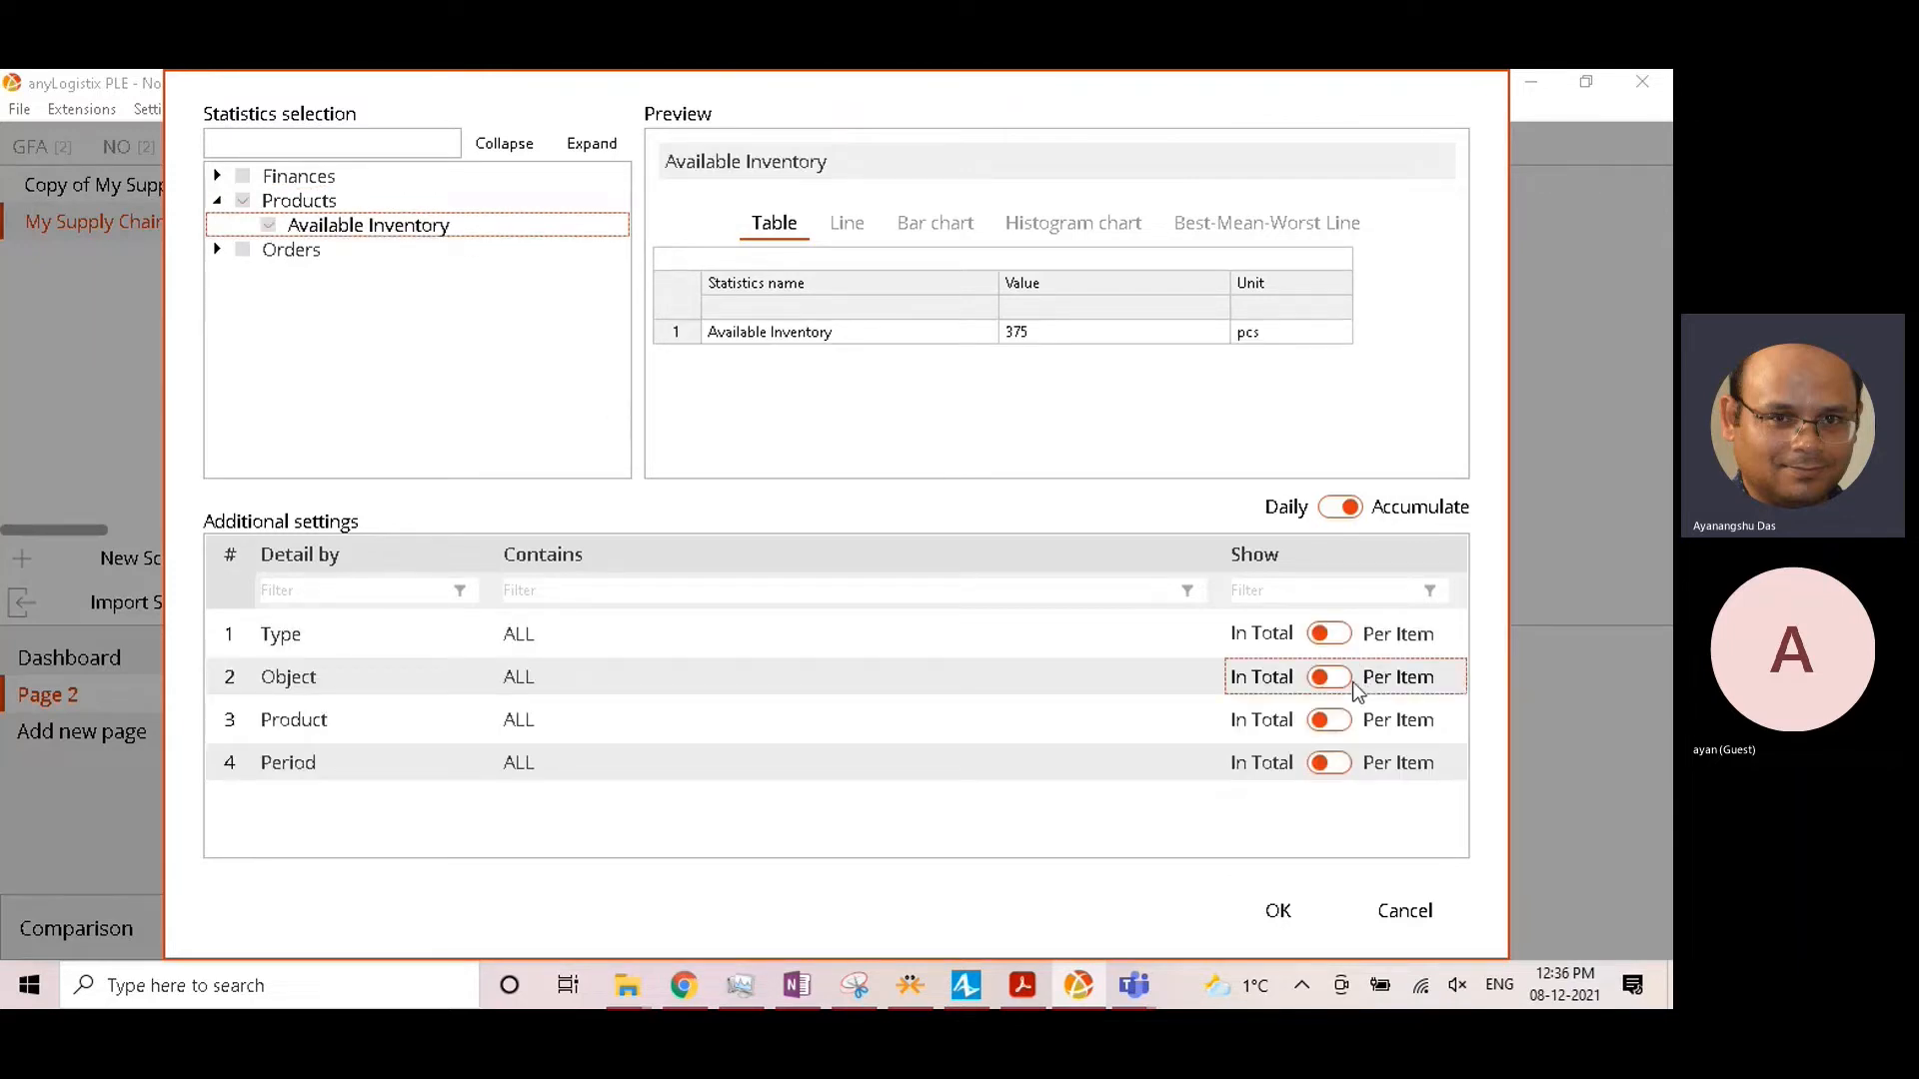
{"action": "left_click", "coordinate": [1283, 907]}
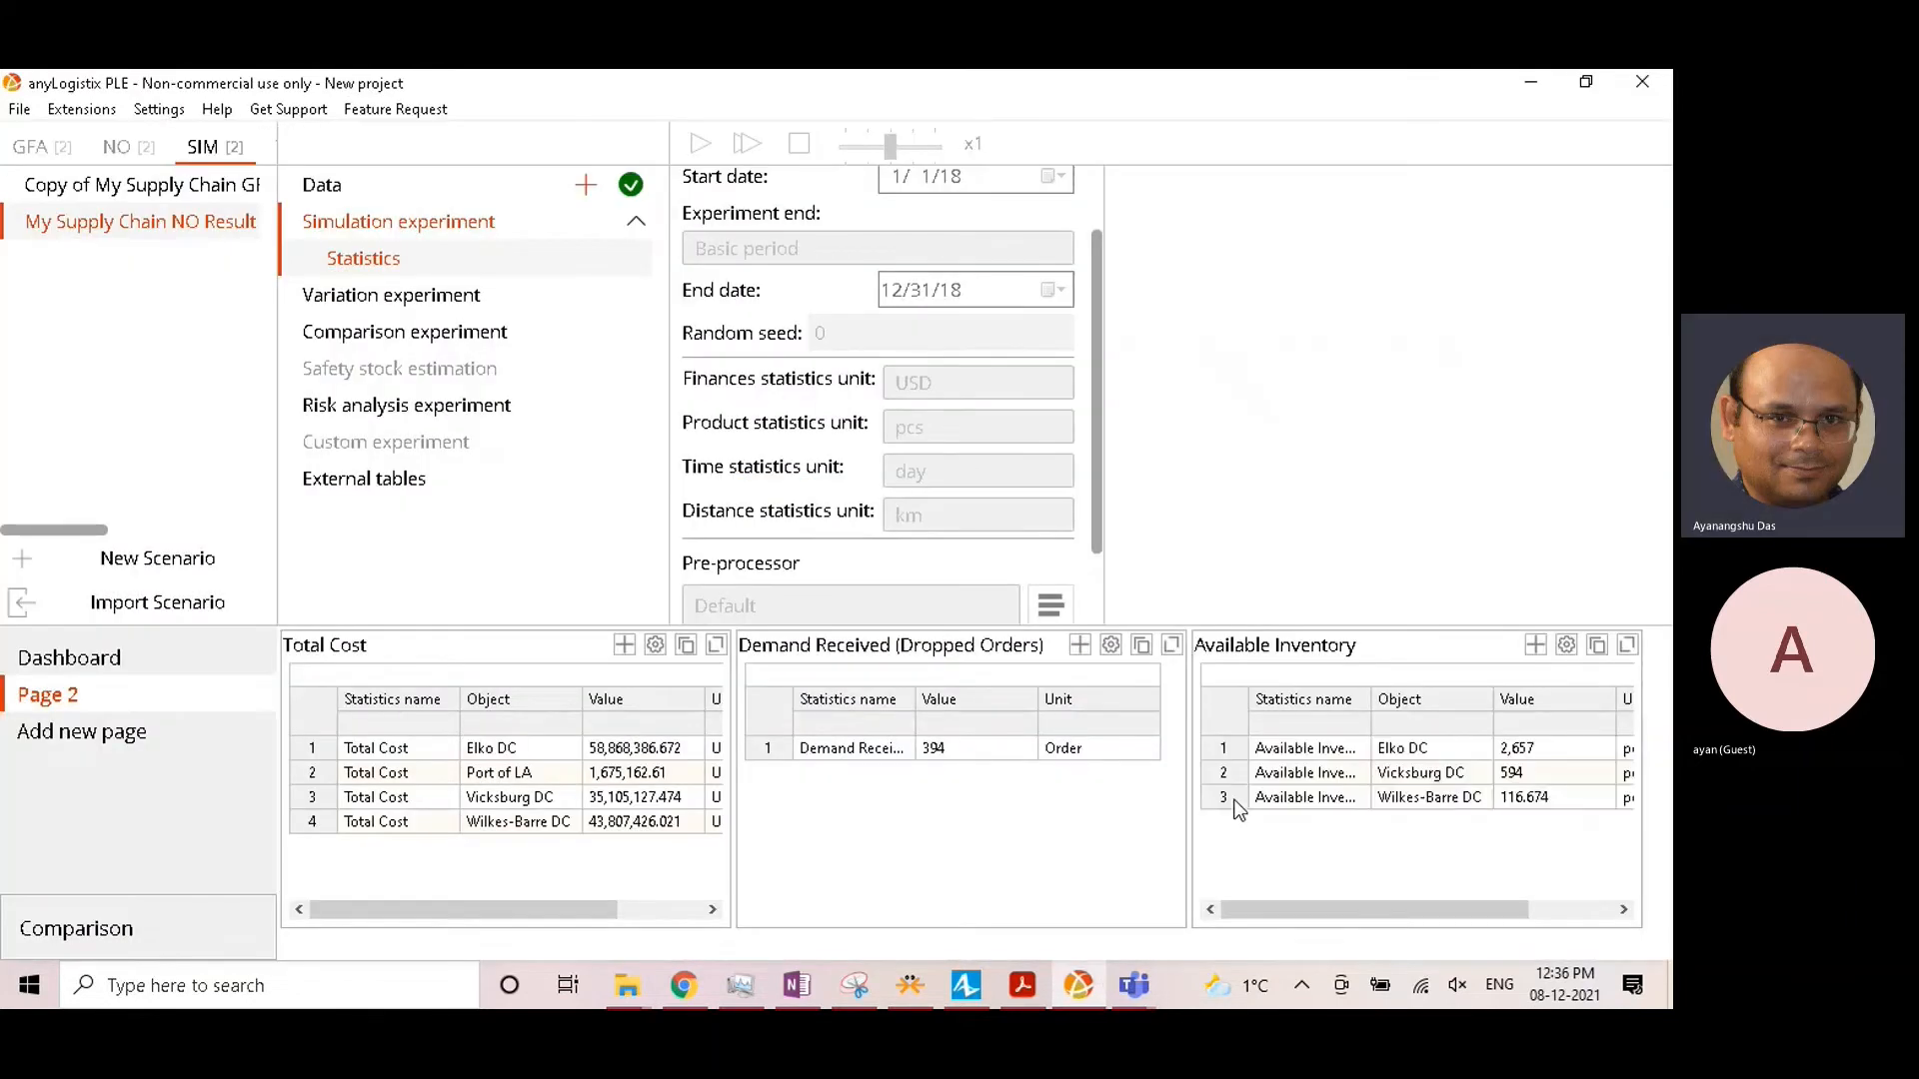
Step: Change the Available Inventory statistic on Page 2 from a table to a line chart
{"action": "left_click", "coordinate": [1566, 645]}
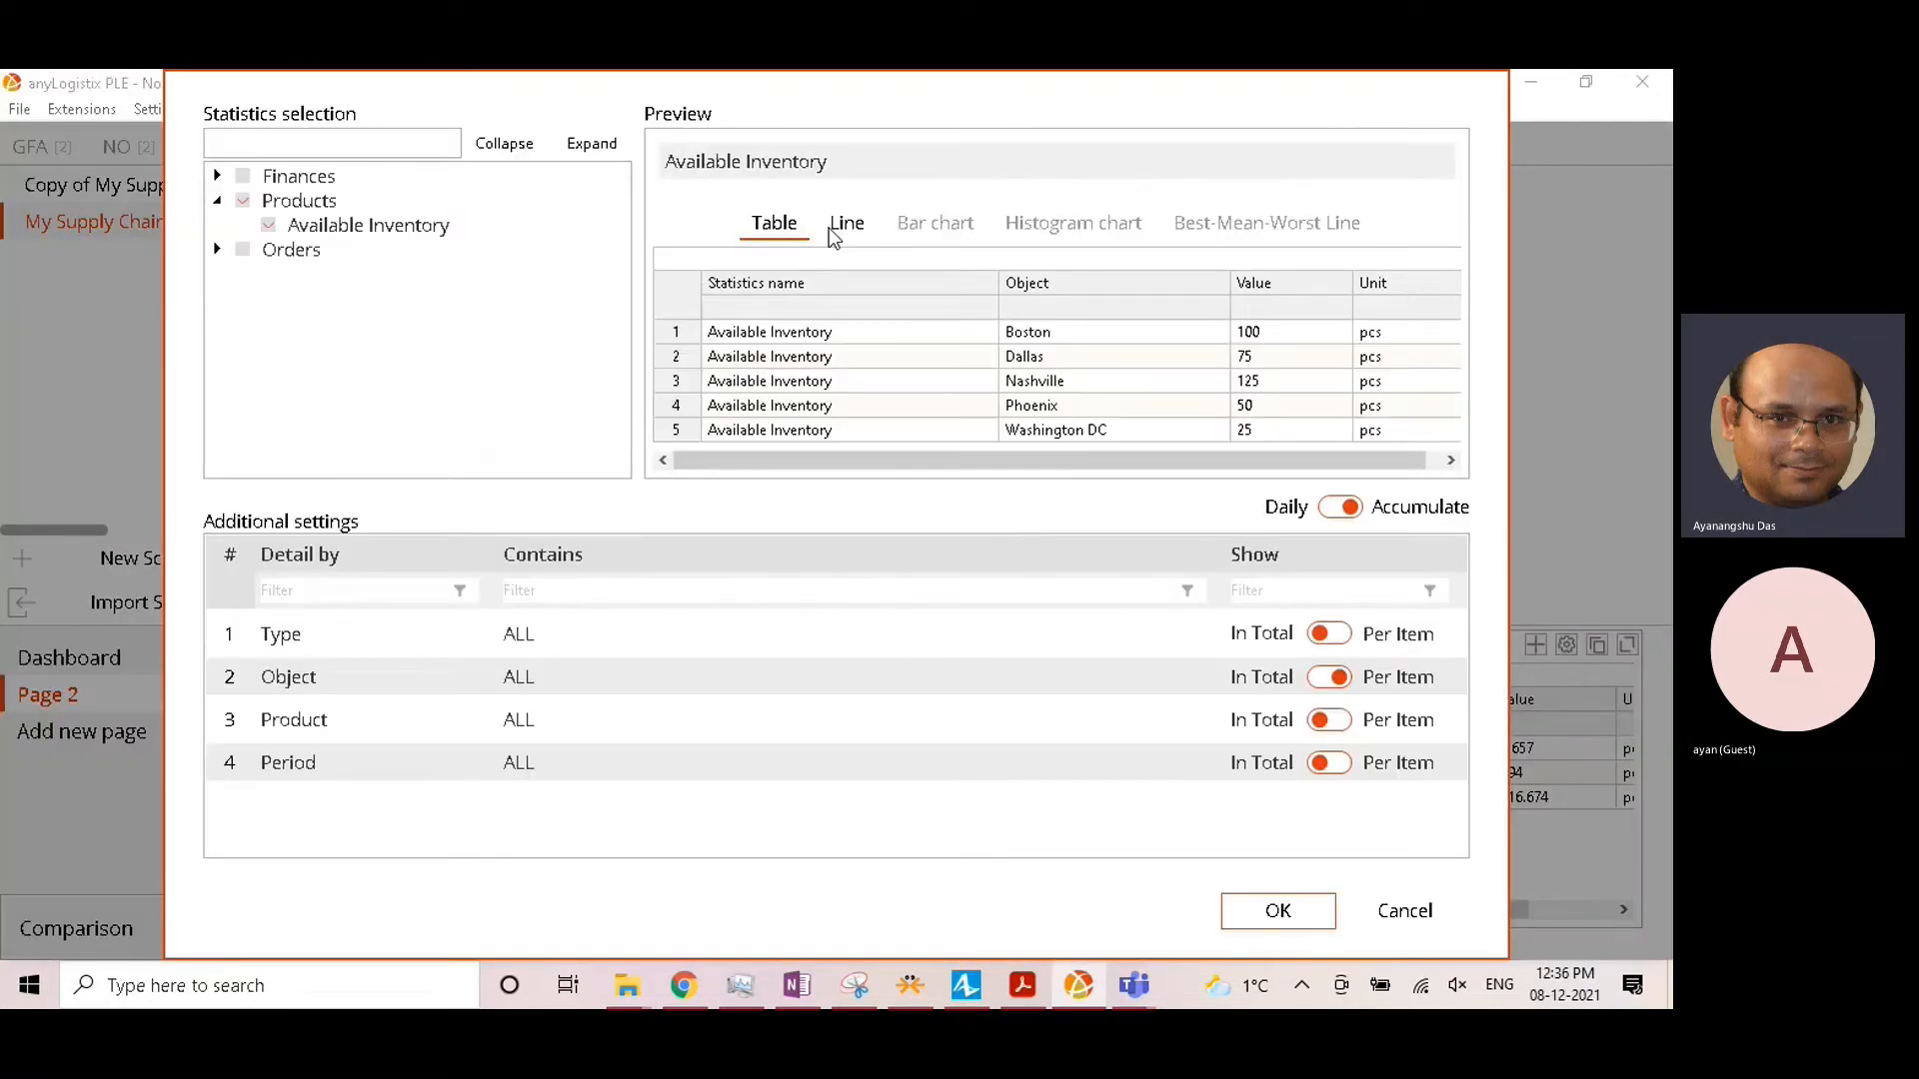
{"action": "left_click", "coordinate": [843, 226]}
{"action": "left_click", "coordinate": [1265, 922]}
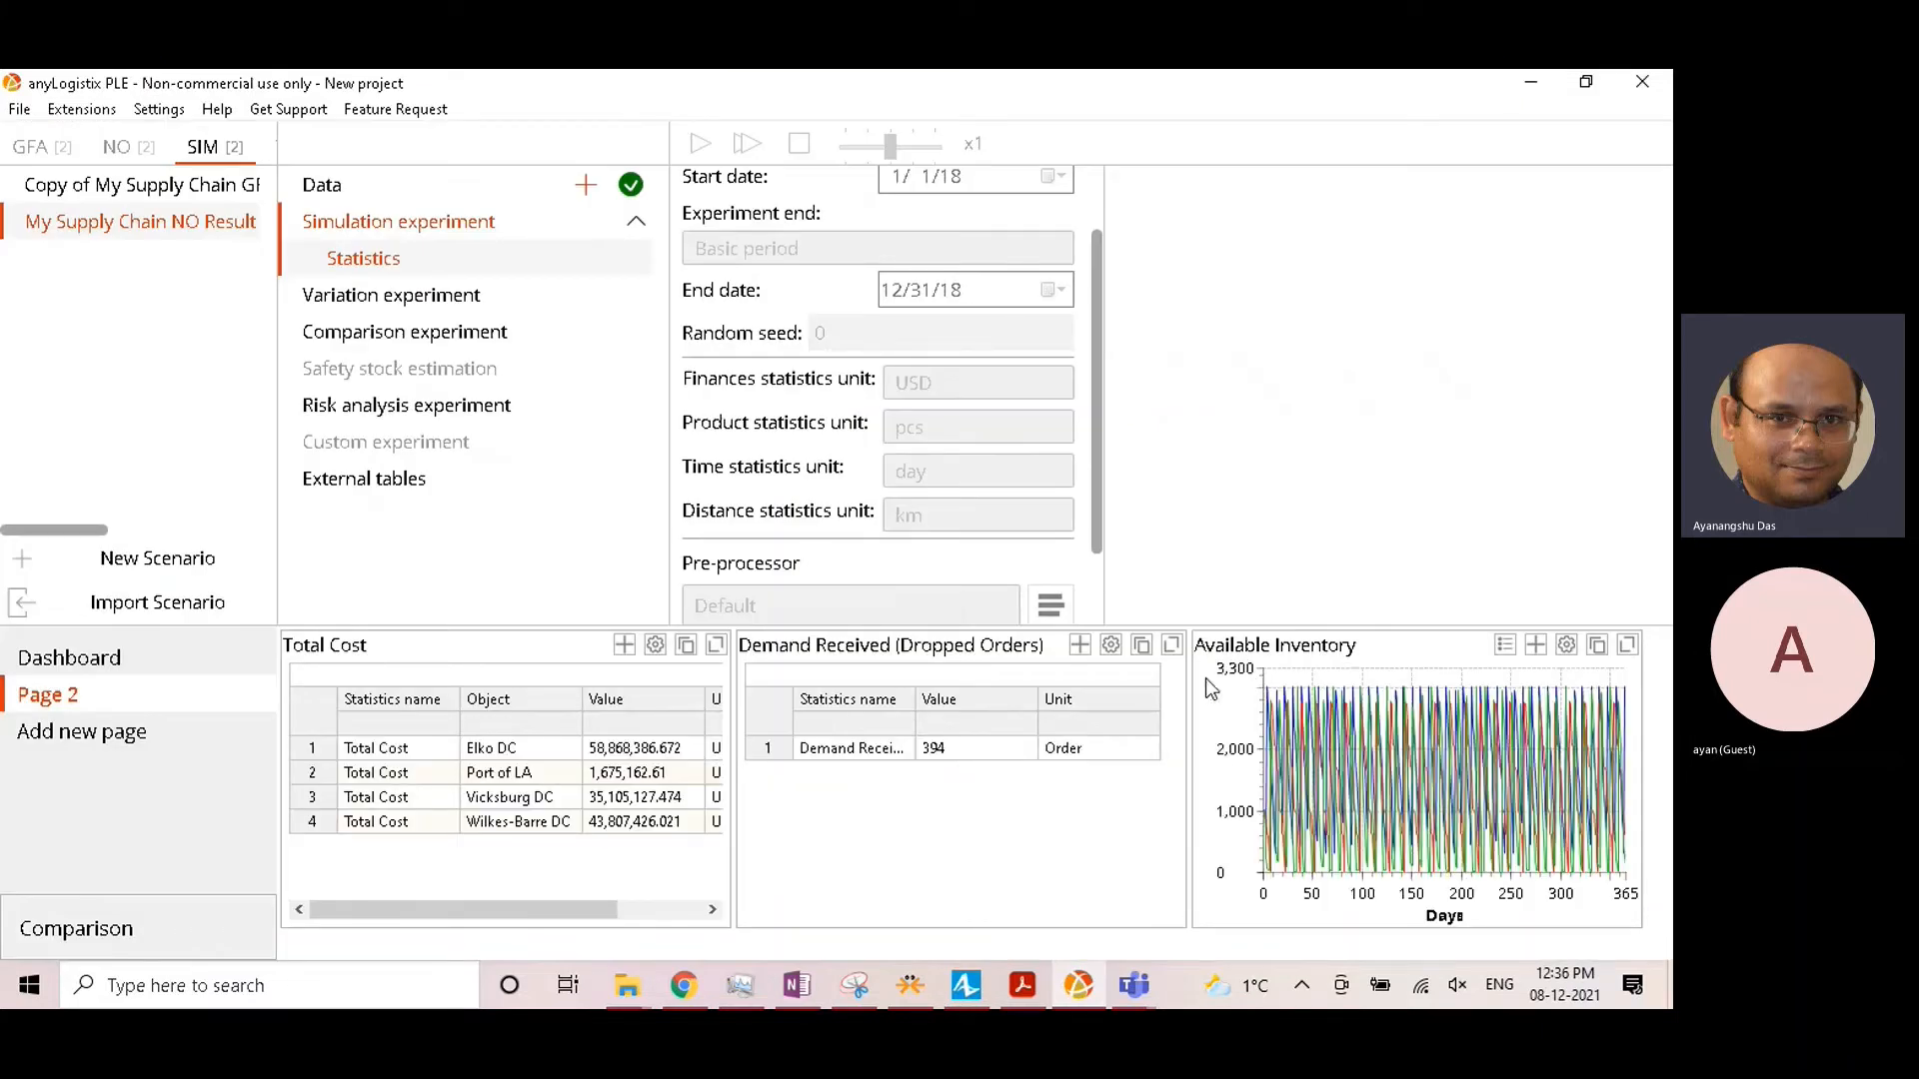
{"action": "key", "text": "super+shift+s"}
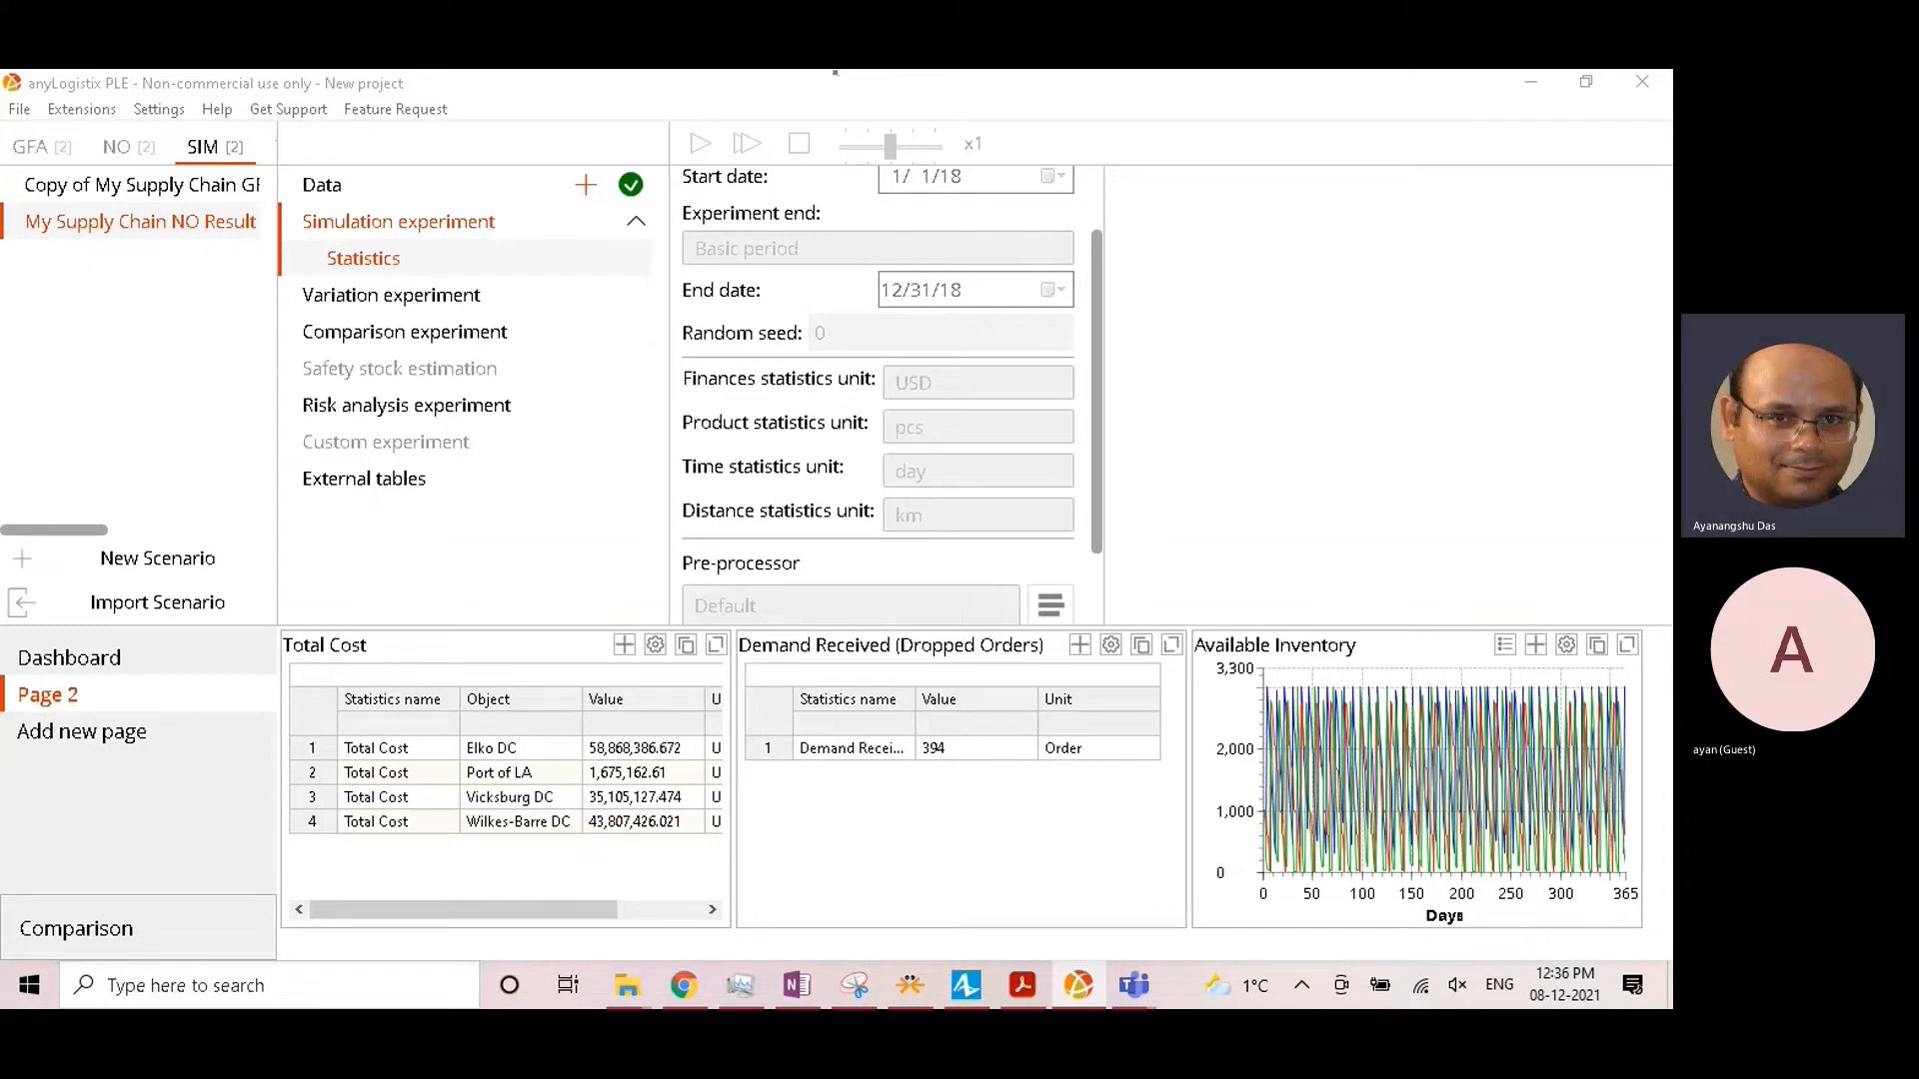
{"action": "left_click", "coordinate": [589, 621]}
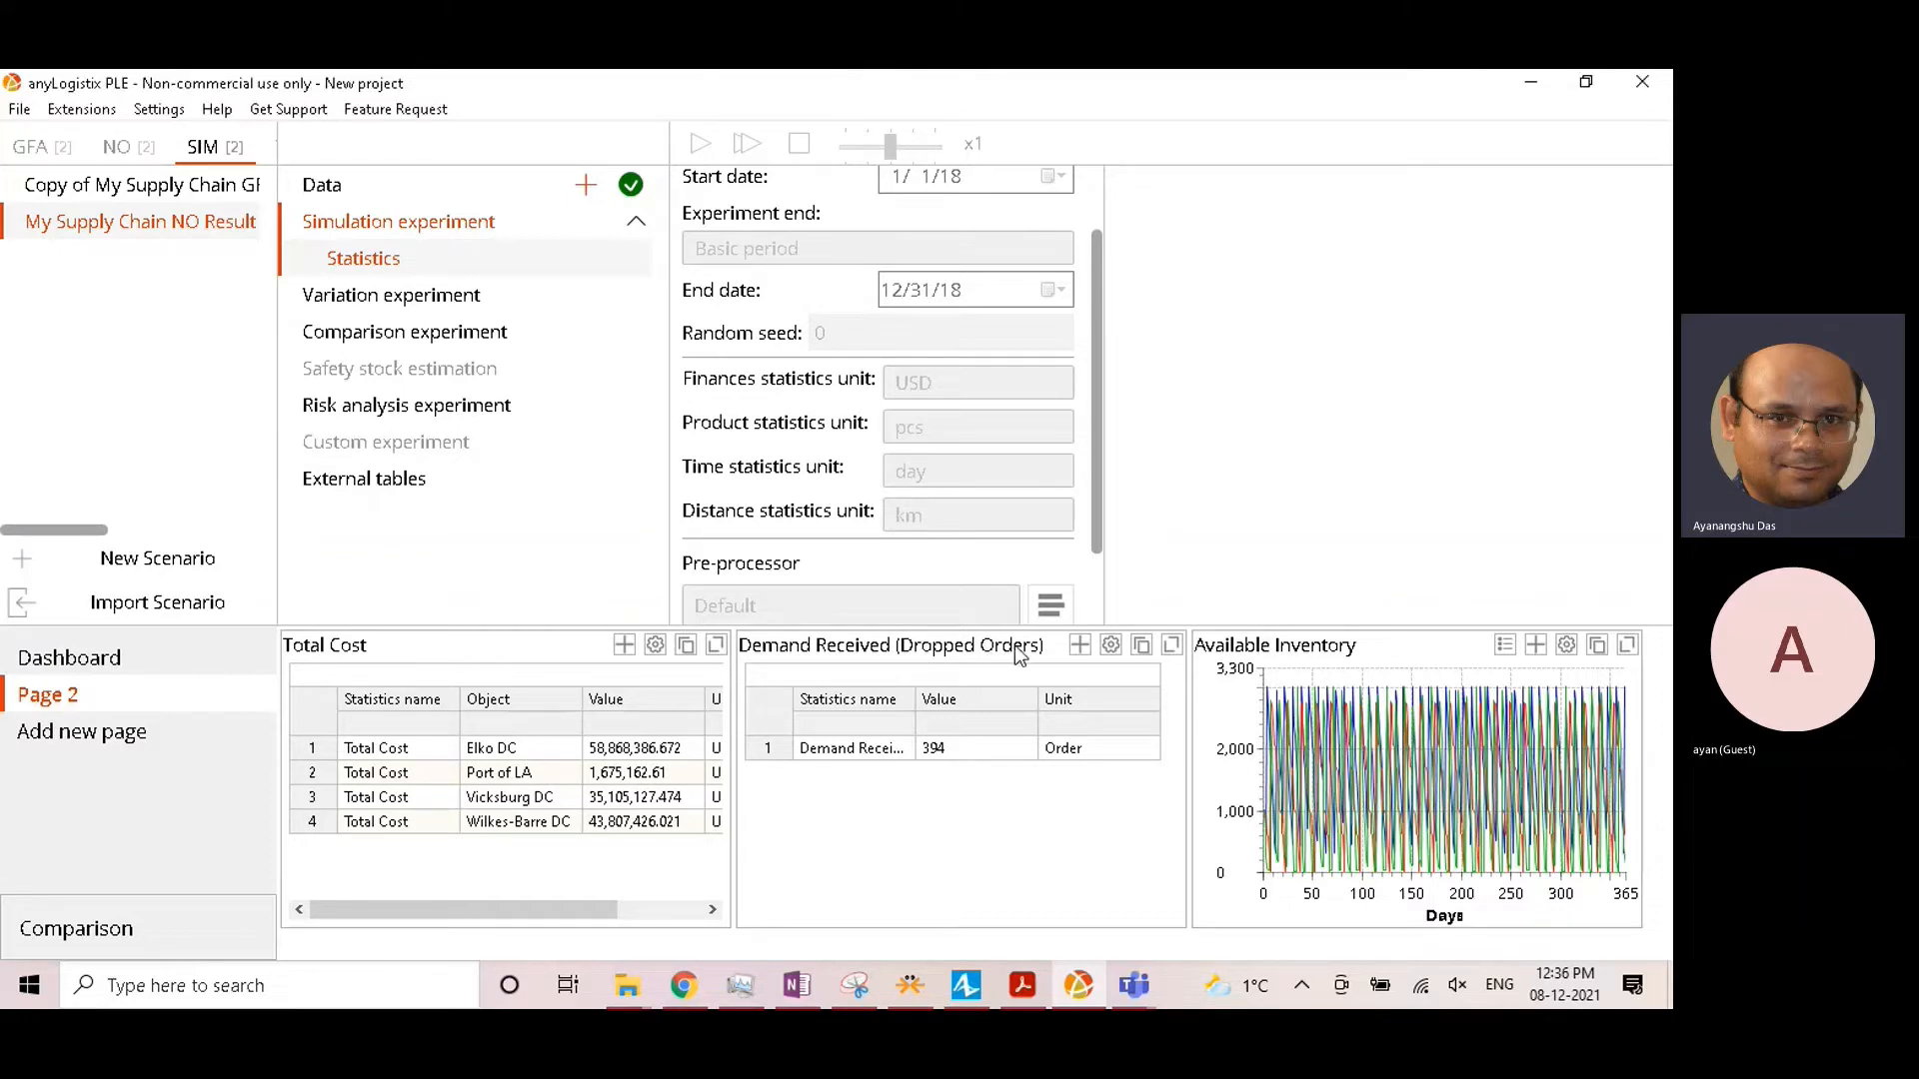
Step: Set the Demand Received (Dropped Orders) statistic to daily values and inspect its table enlarged
{"action": "left_click", "coordinate": [1109, 645]}
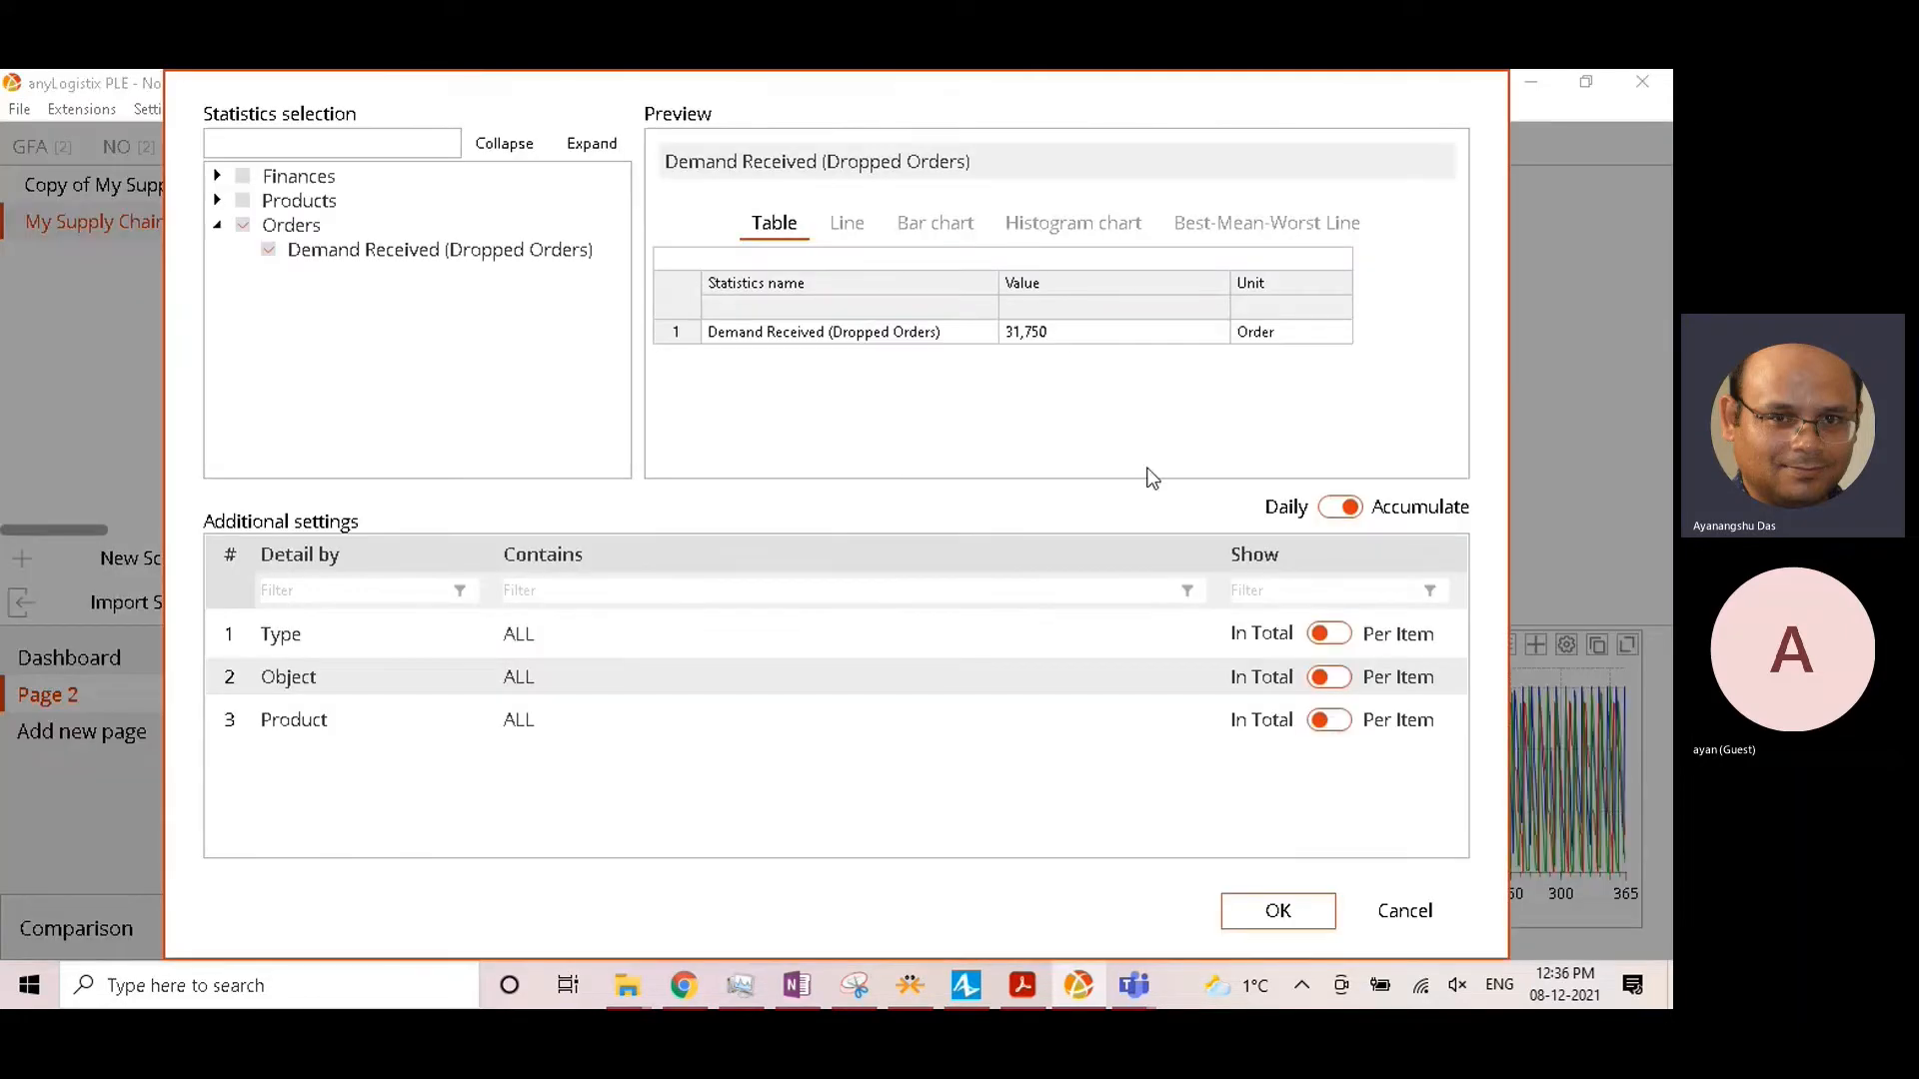
{"action": "left_click", "coordinate": [1340, 508]}
{"action": "left_click", "coordinate": [1279, 910]}
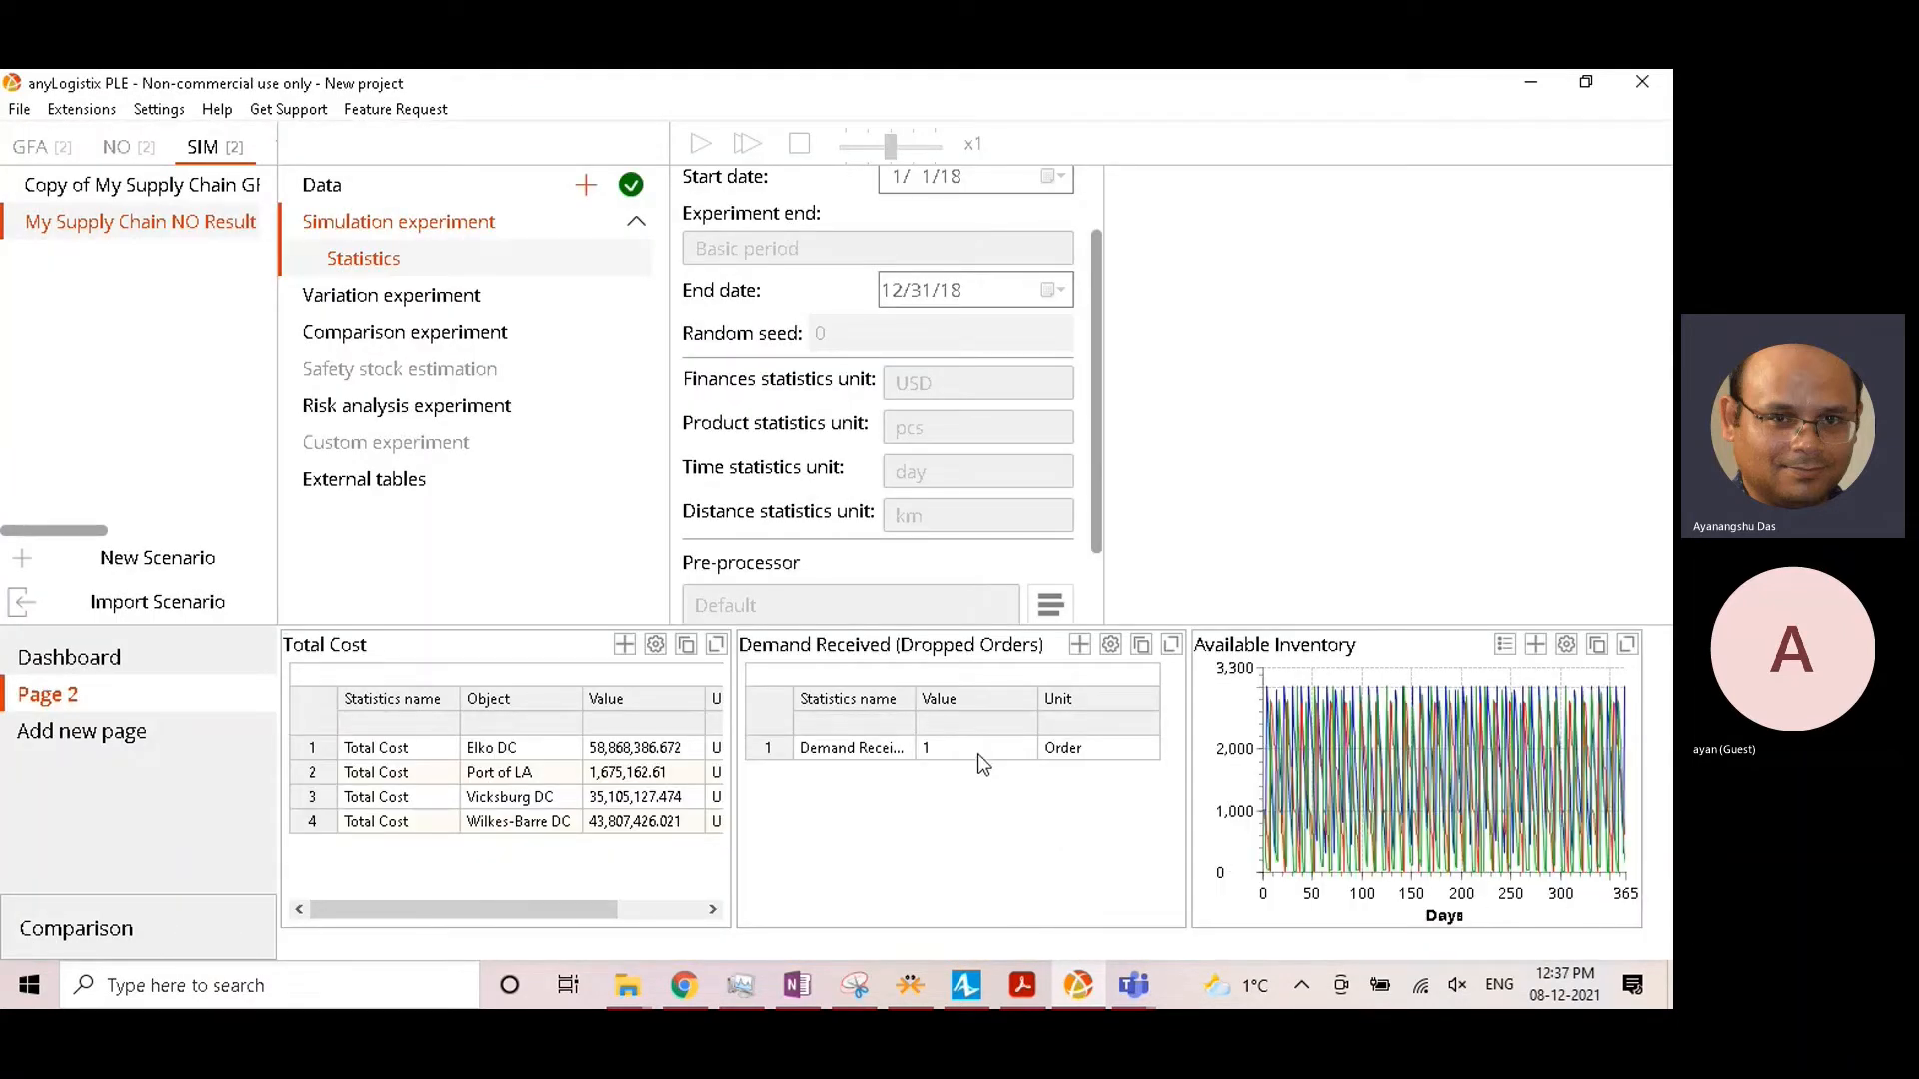
{"action": "left_click", "coordinate": [1172, 645]}
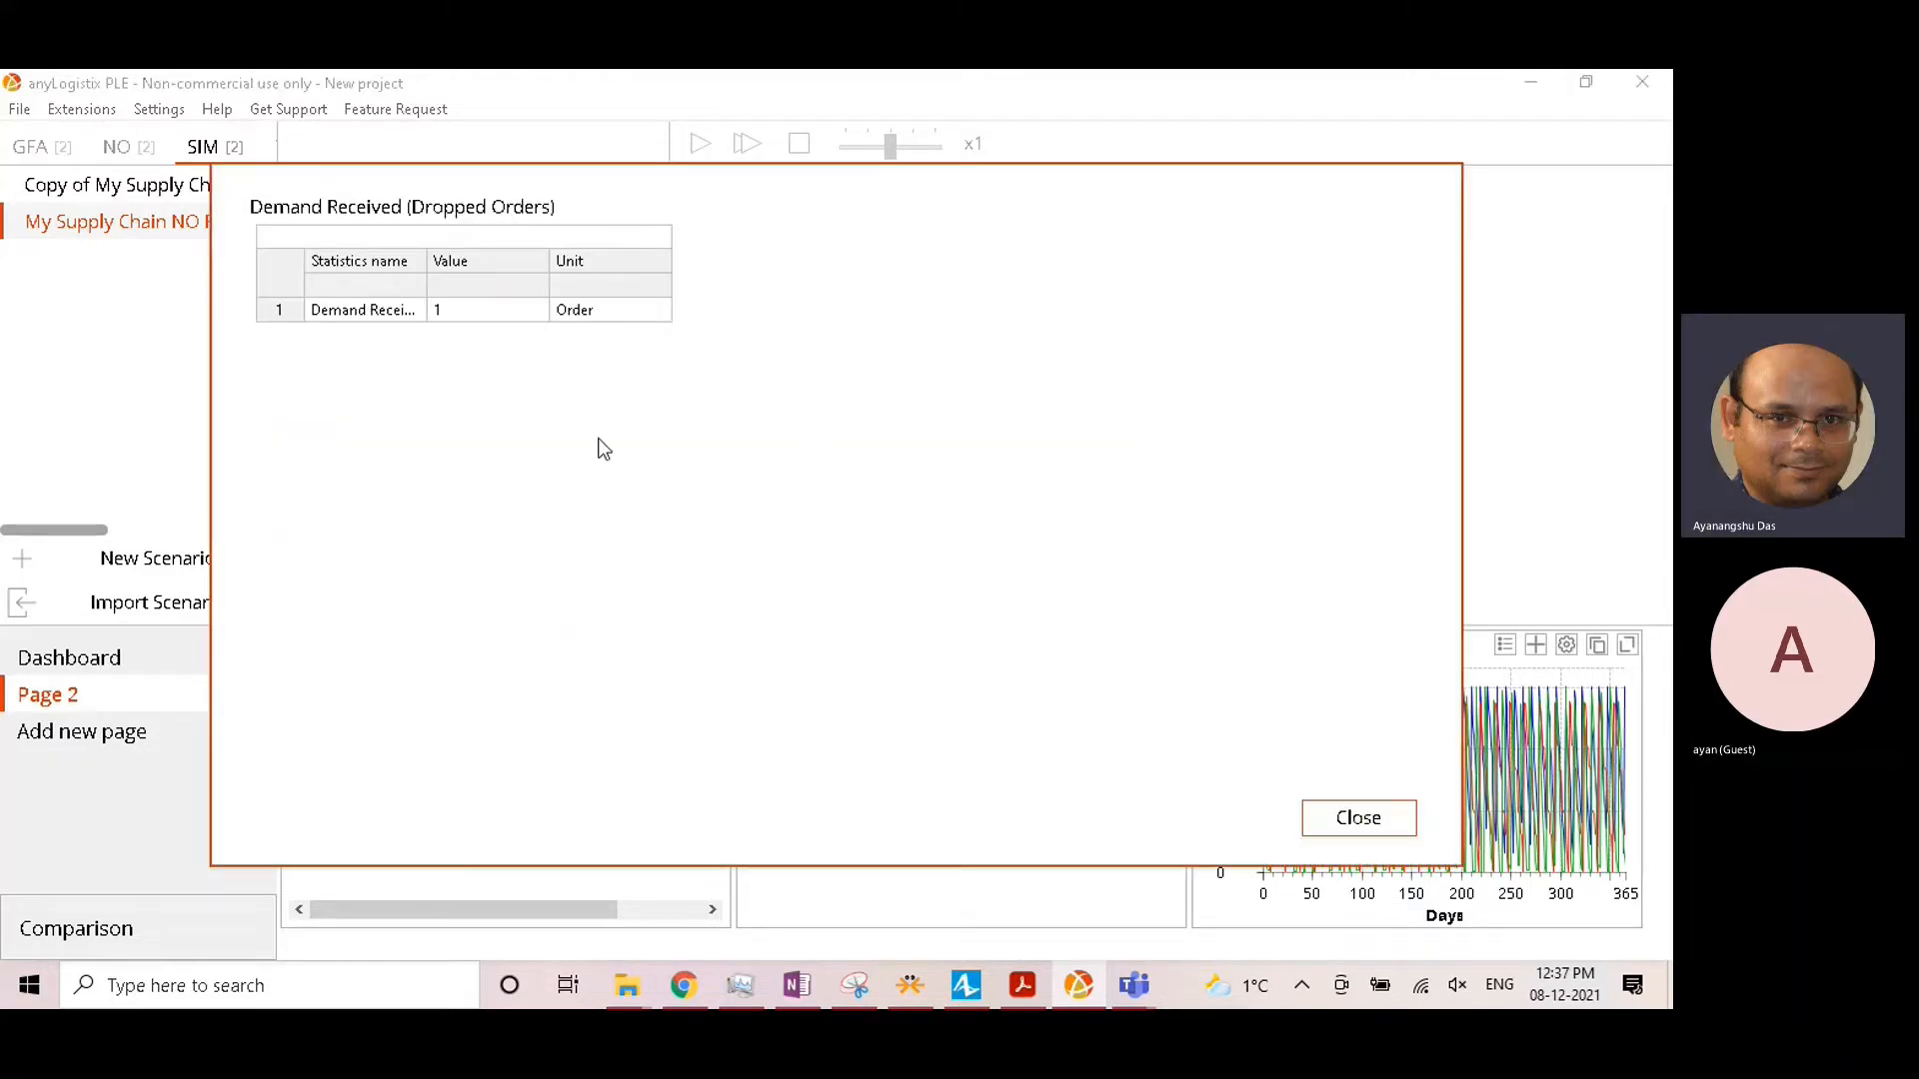
{"action": "left_click", "coordinate": [1359, 818]}
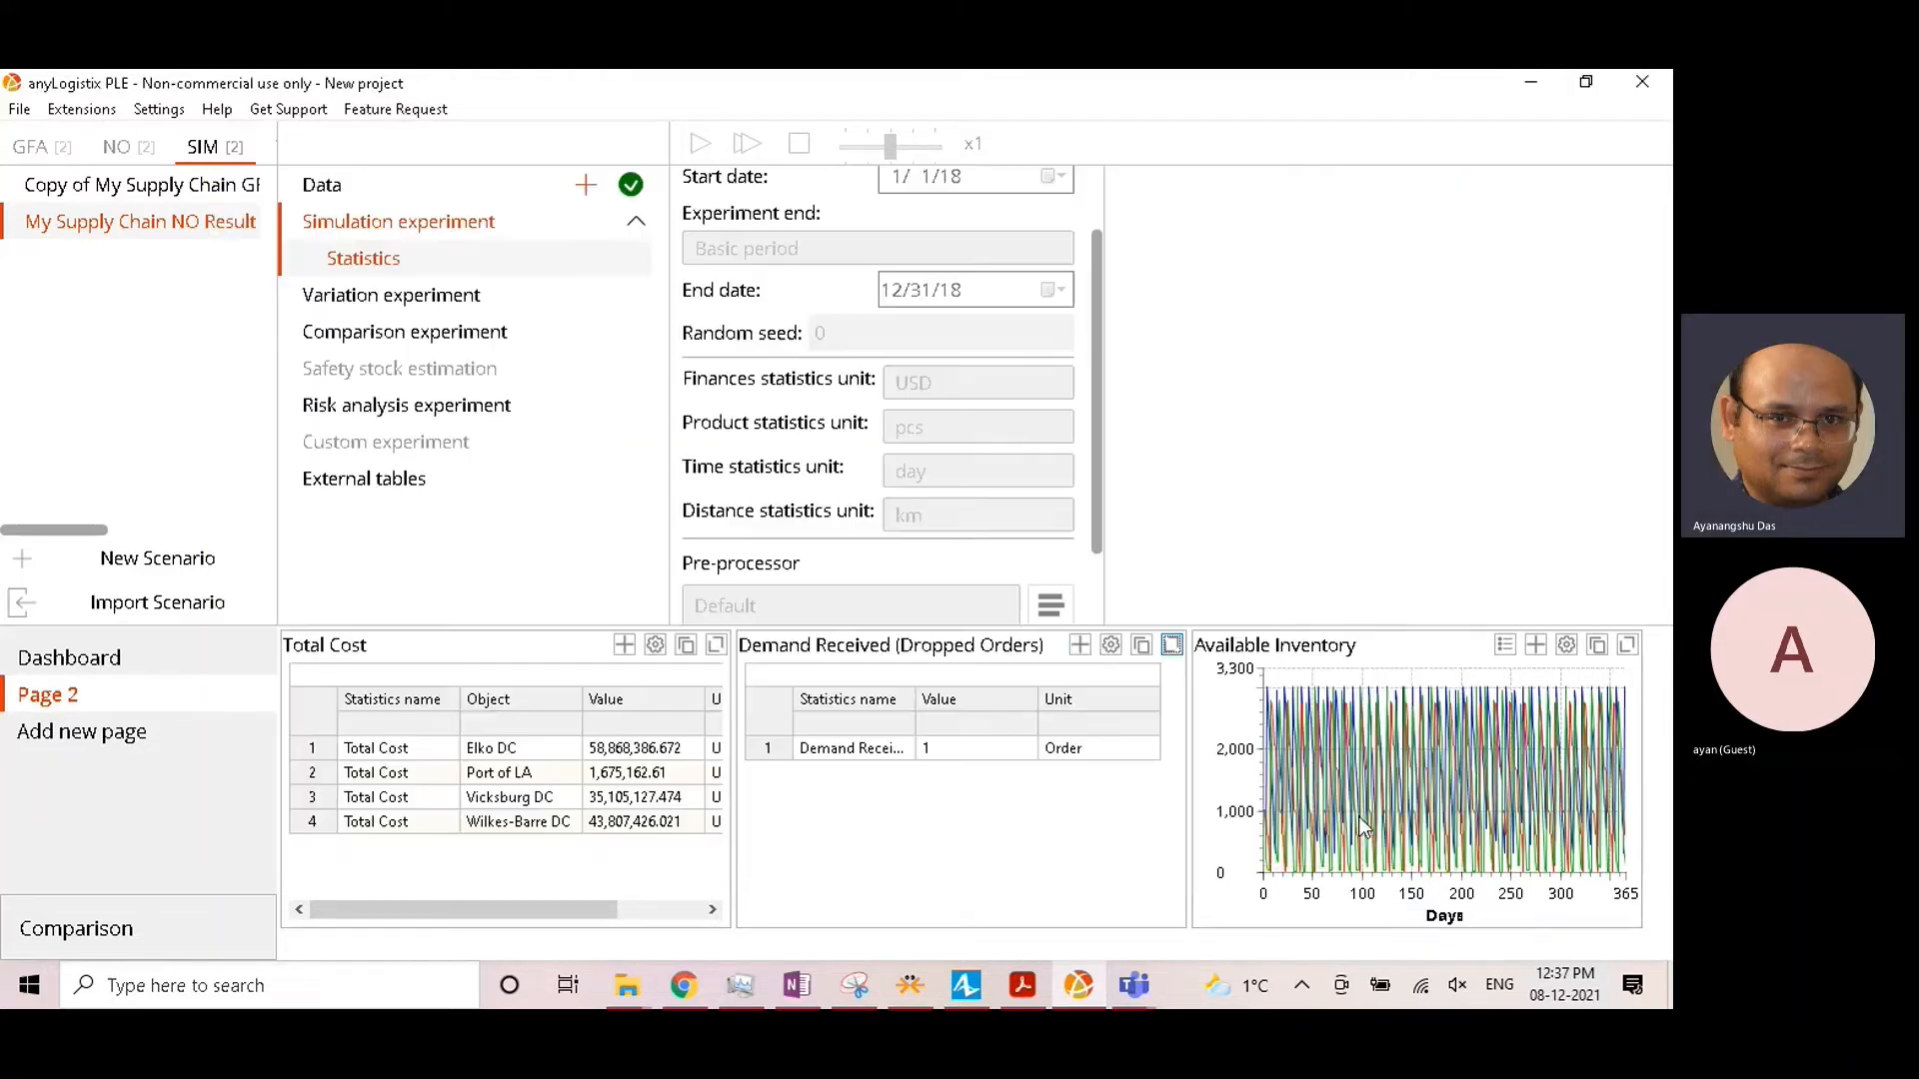
Step: Show the daily Demand Received (Dropped Orders) statistic per item by object and inspect its table
{"action": "left_click", "coordinate": [1083, 645]}
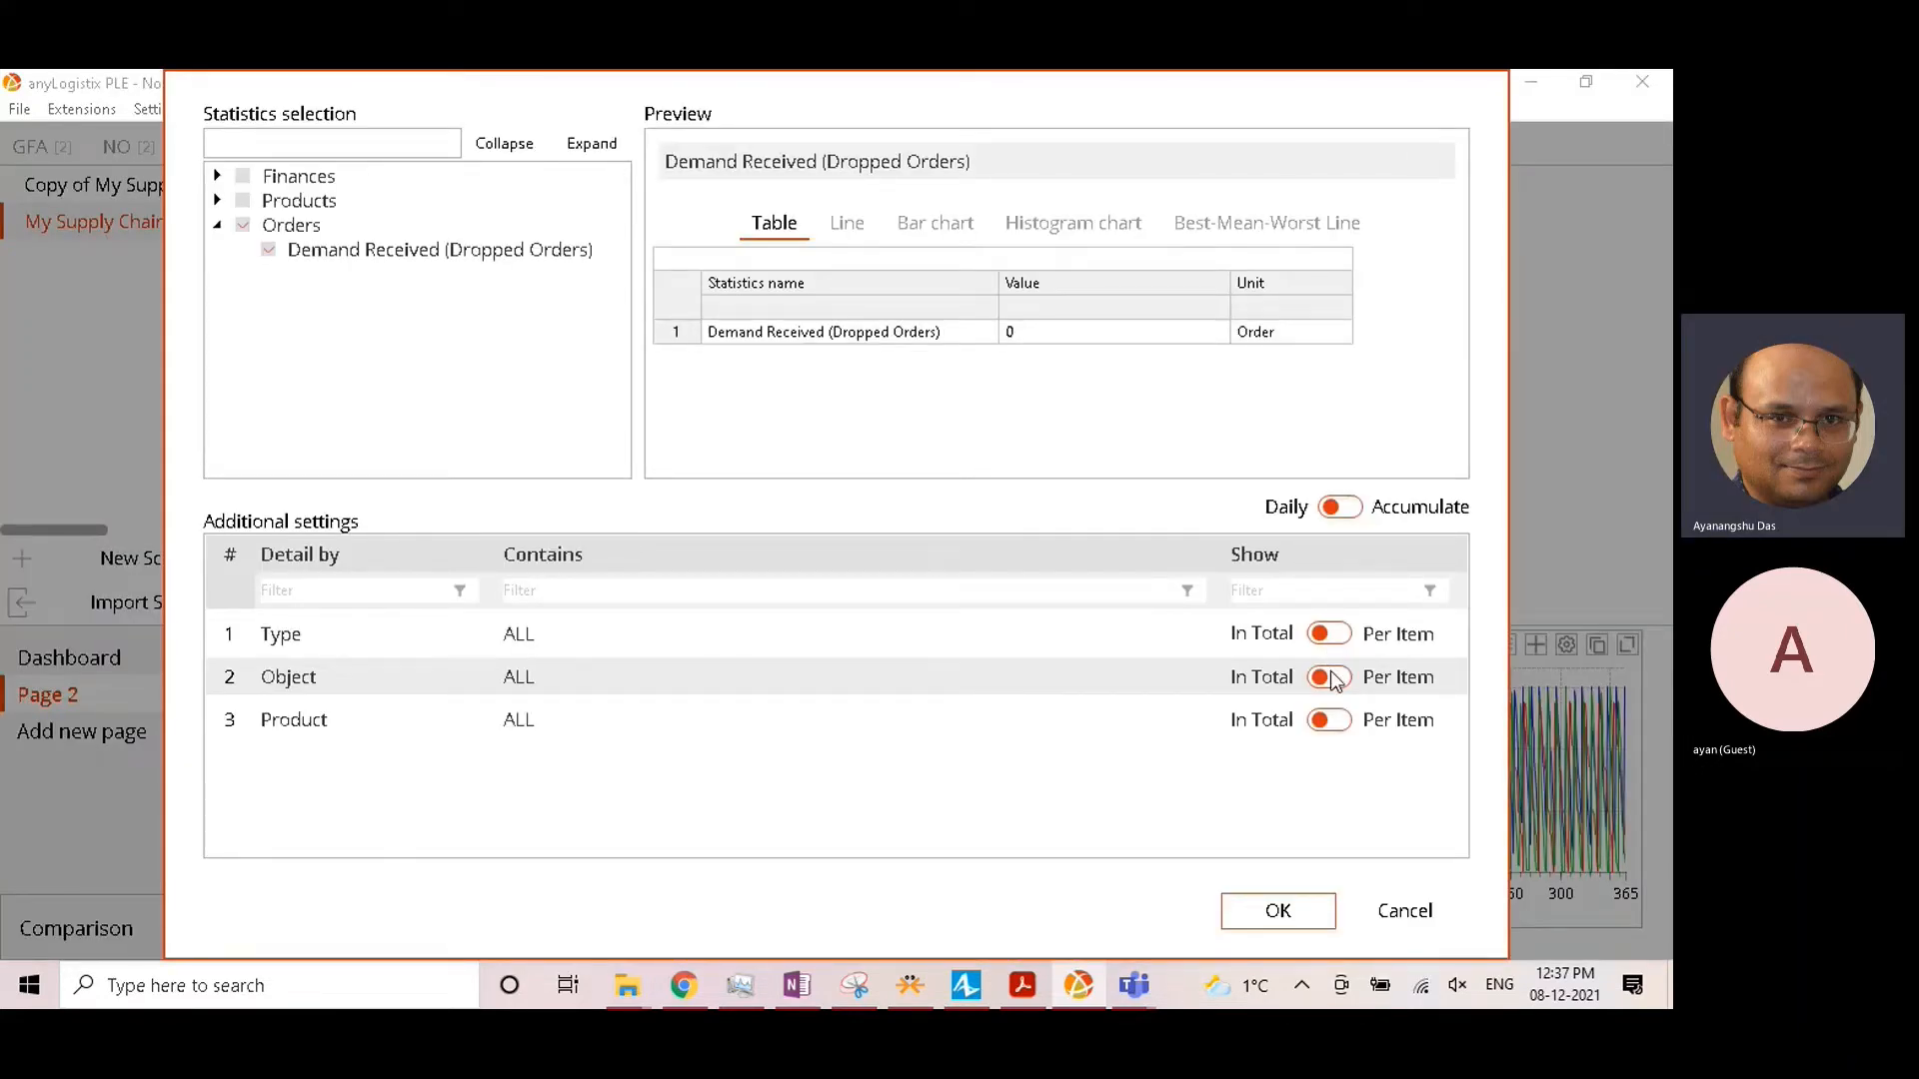
{"action": "left_click", "coordinate": [1332, 680]}
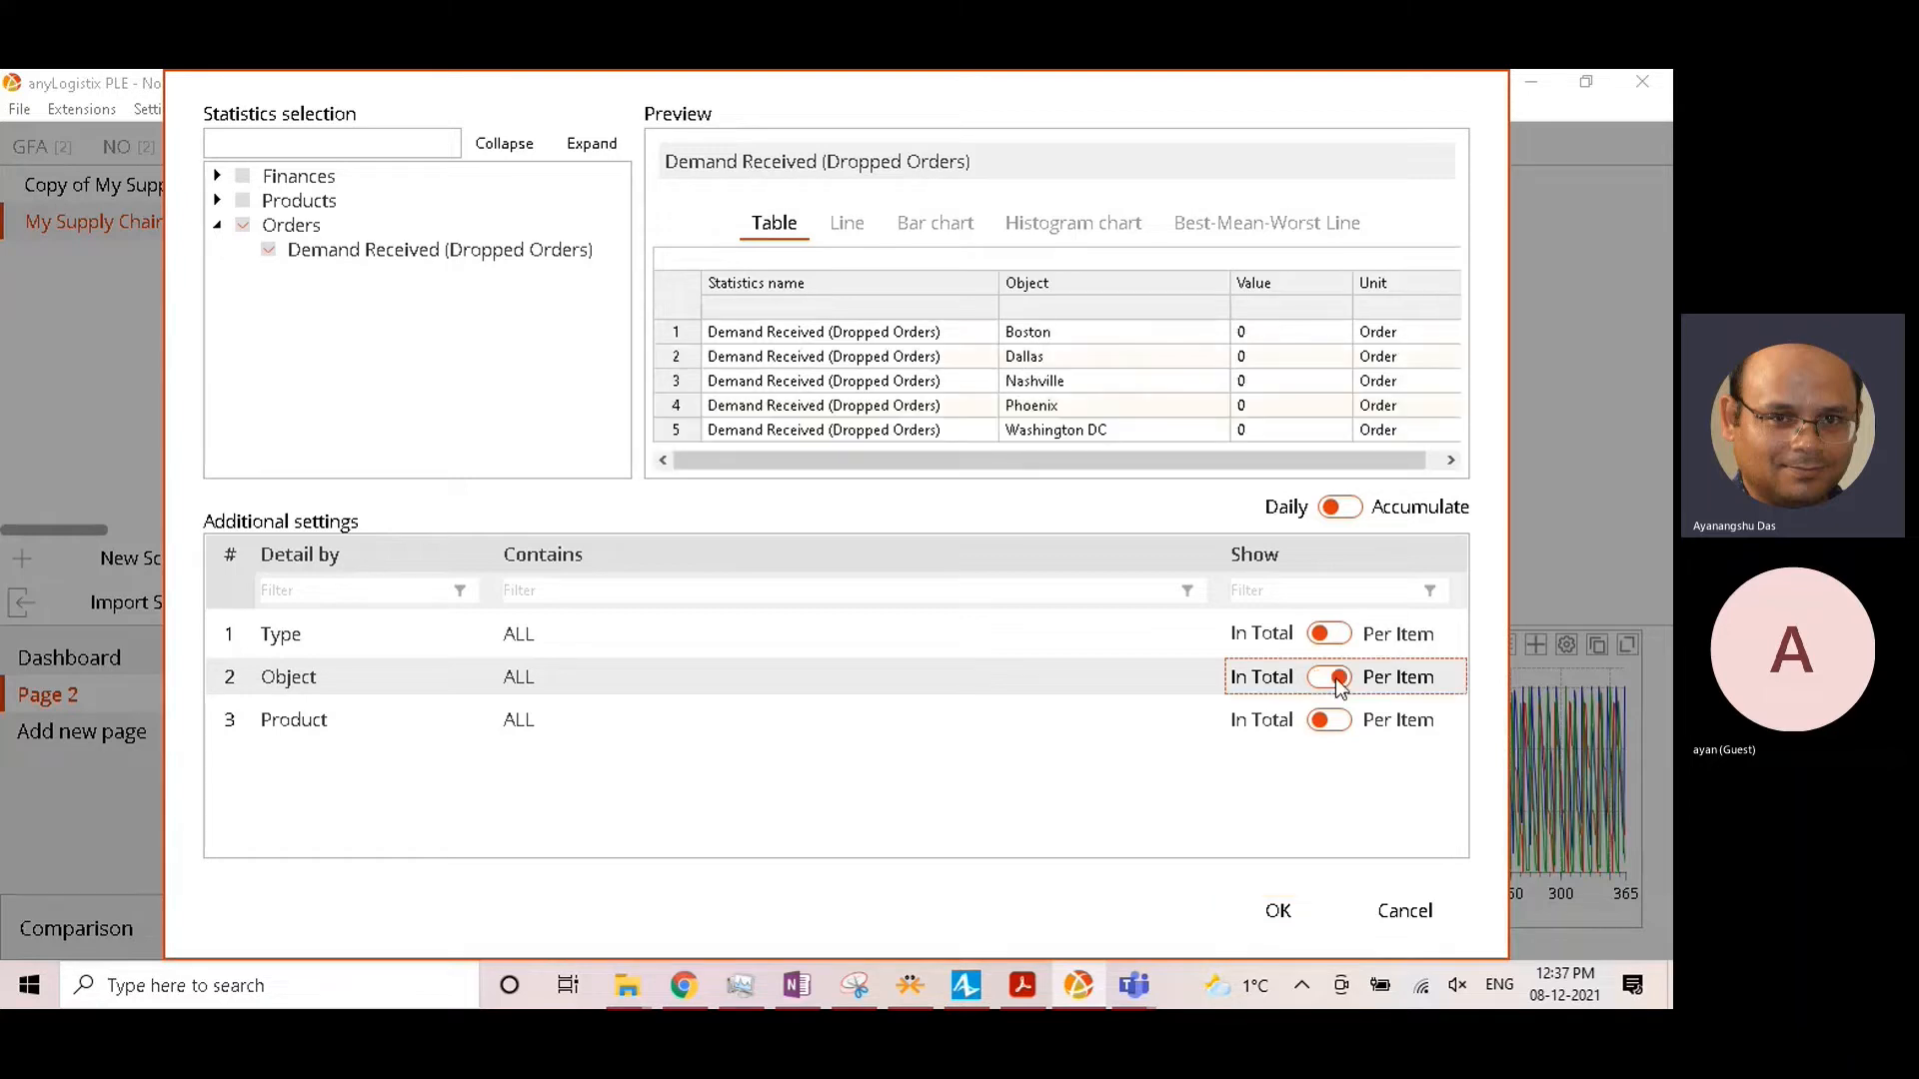
{"action": "left_click", "coordinate": [1279, 912]}
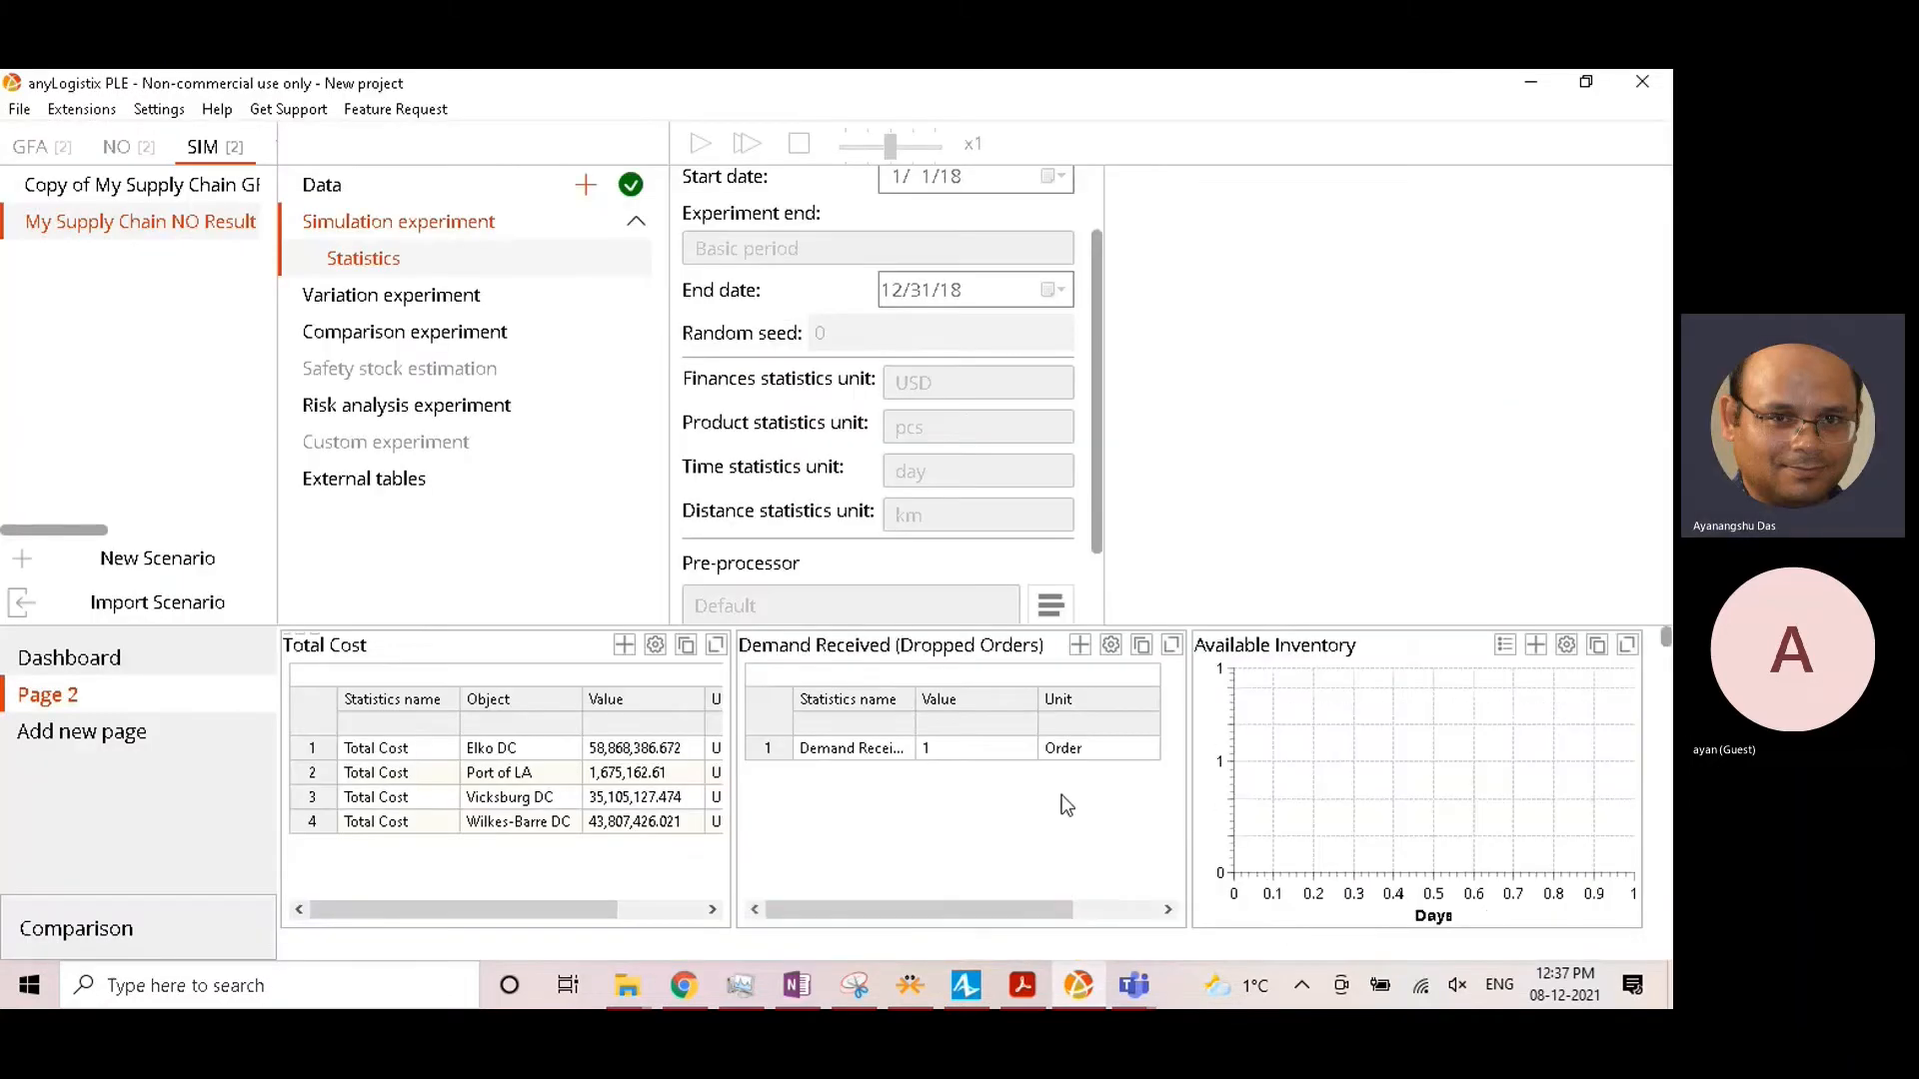
{"action": "left_click_drag", "start_coordinate": [1045, 910], "coordinate": [953, 908]}
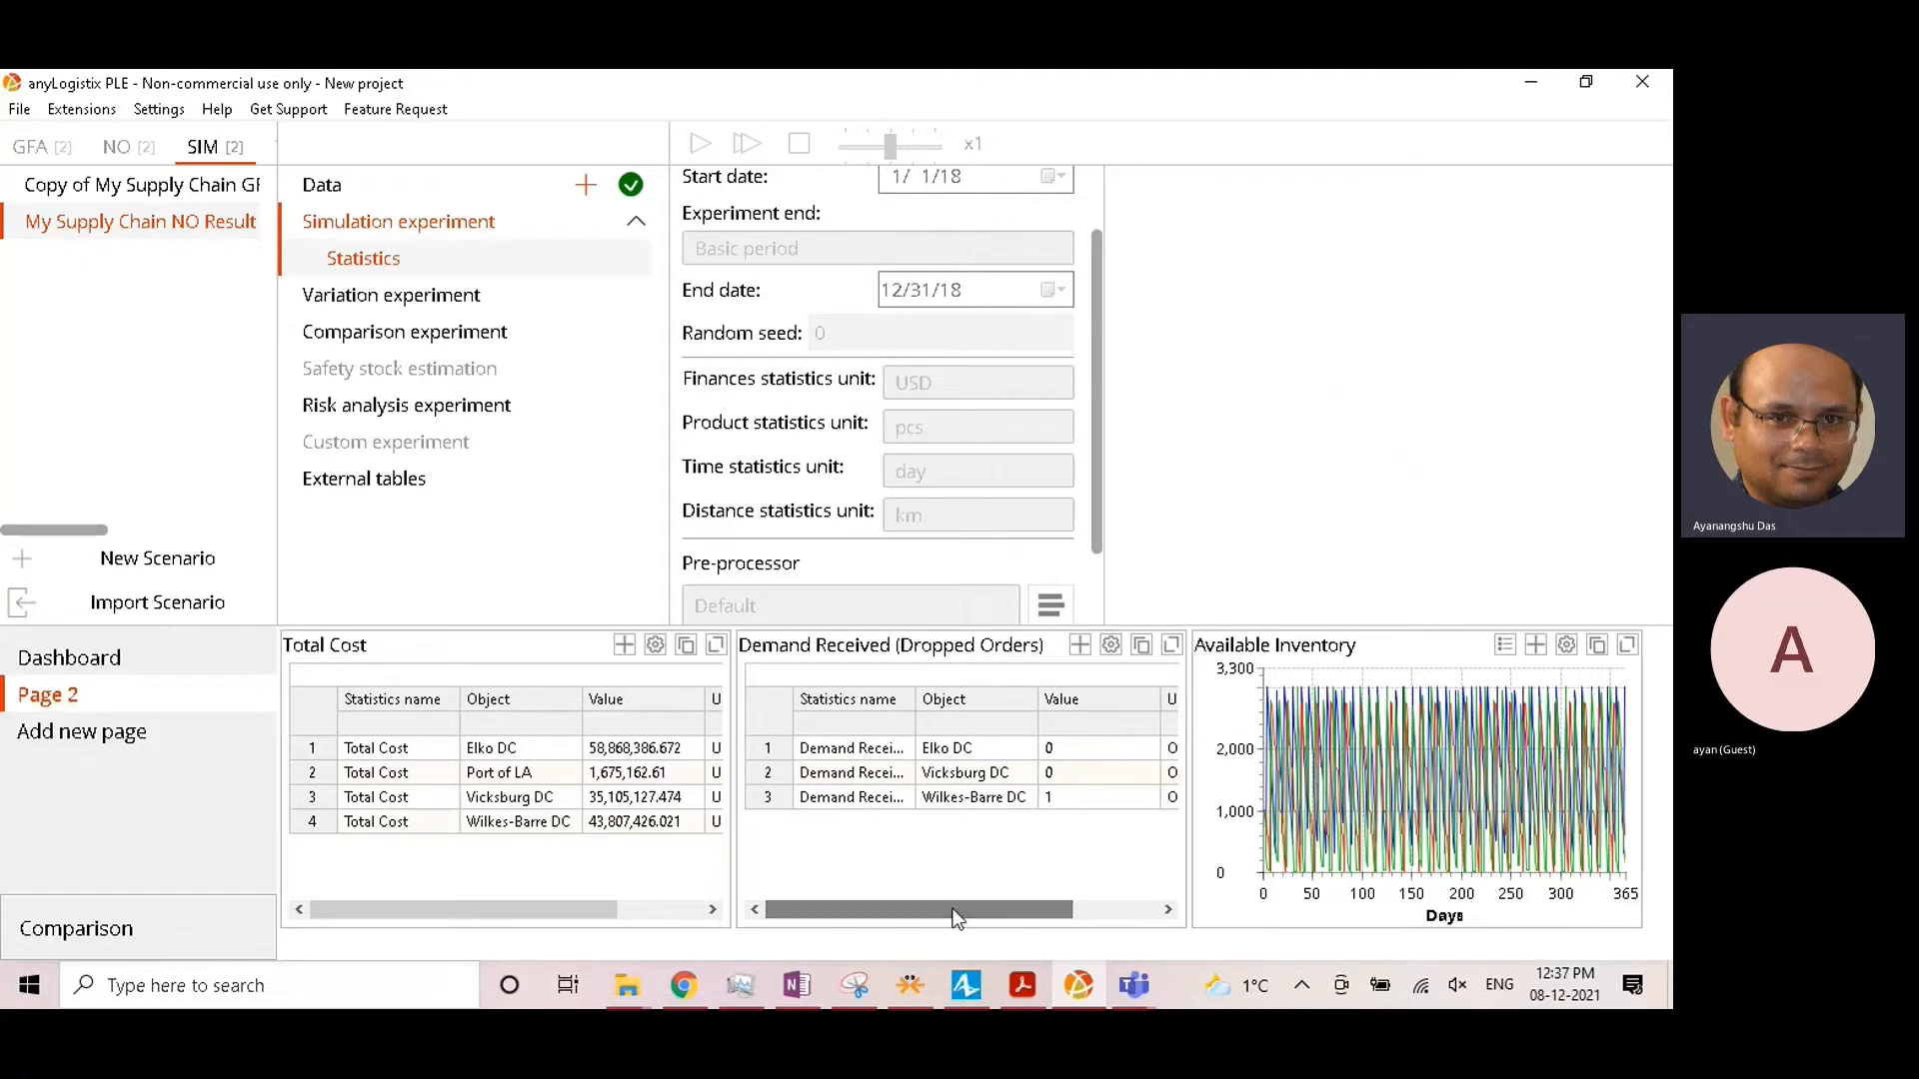
{"action": "key", "text": "super+shift+s"}
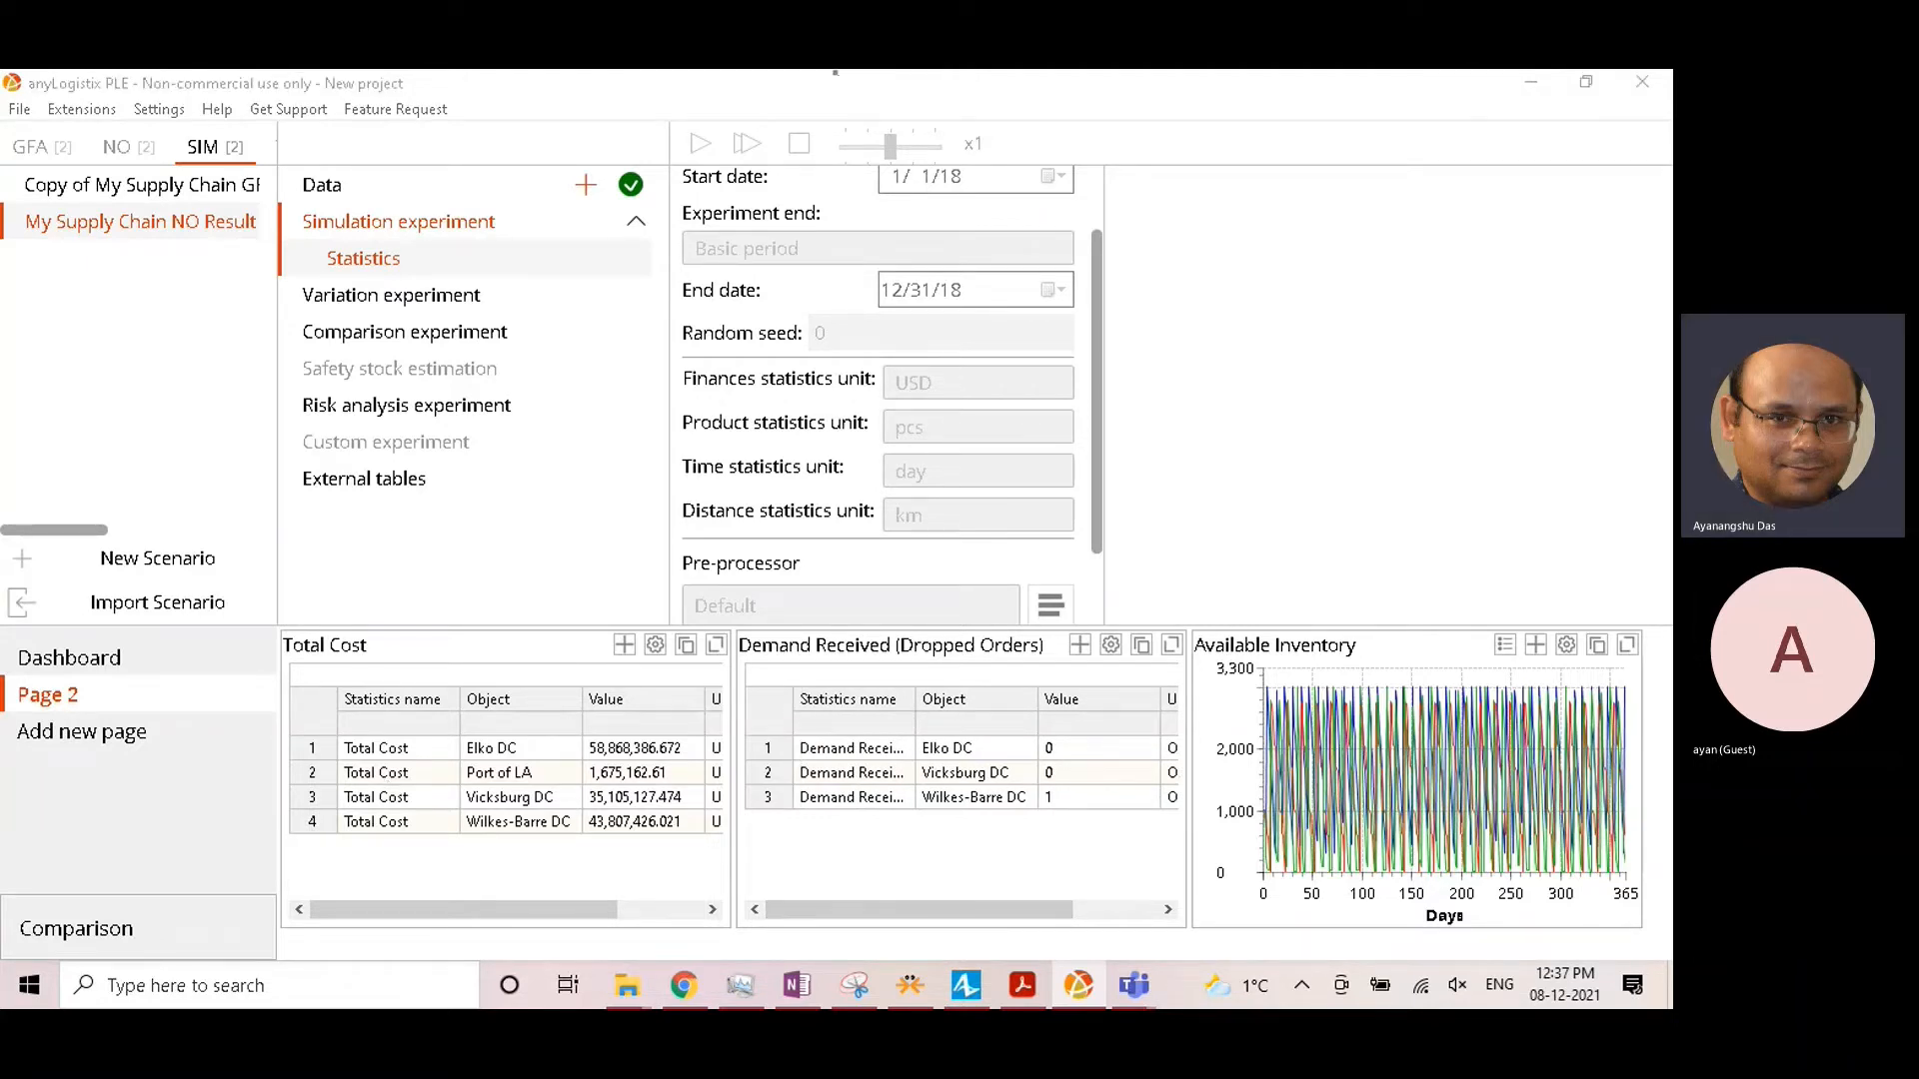
{"action": "left_click", "coordinate": [178, 343]}
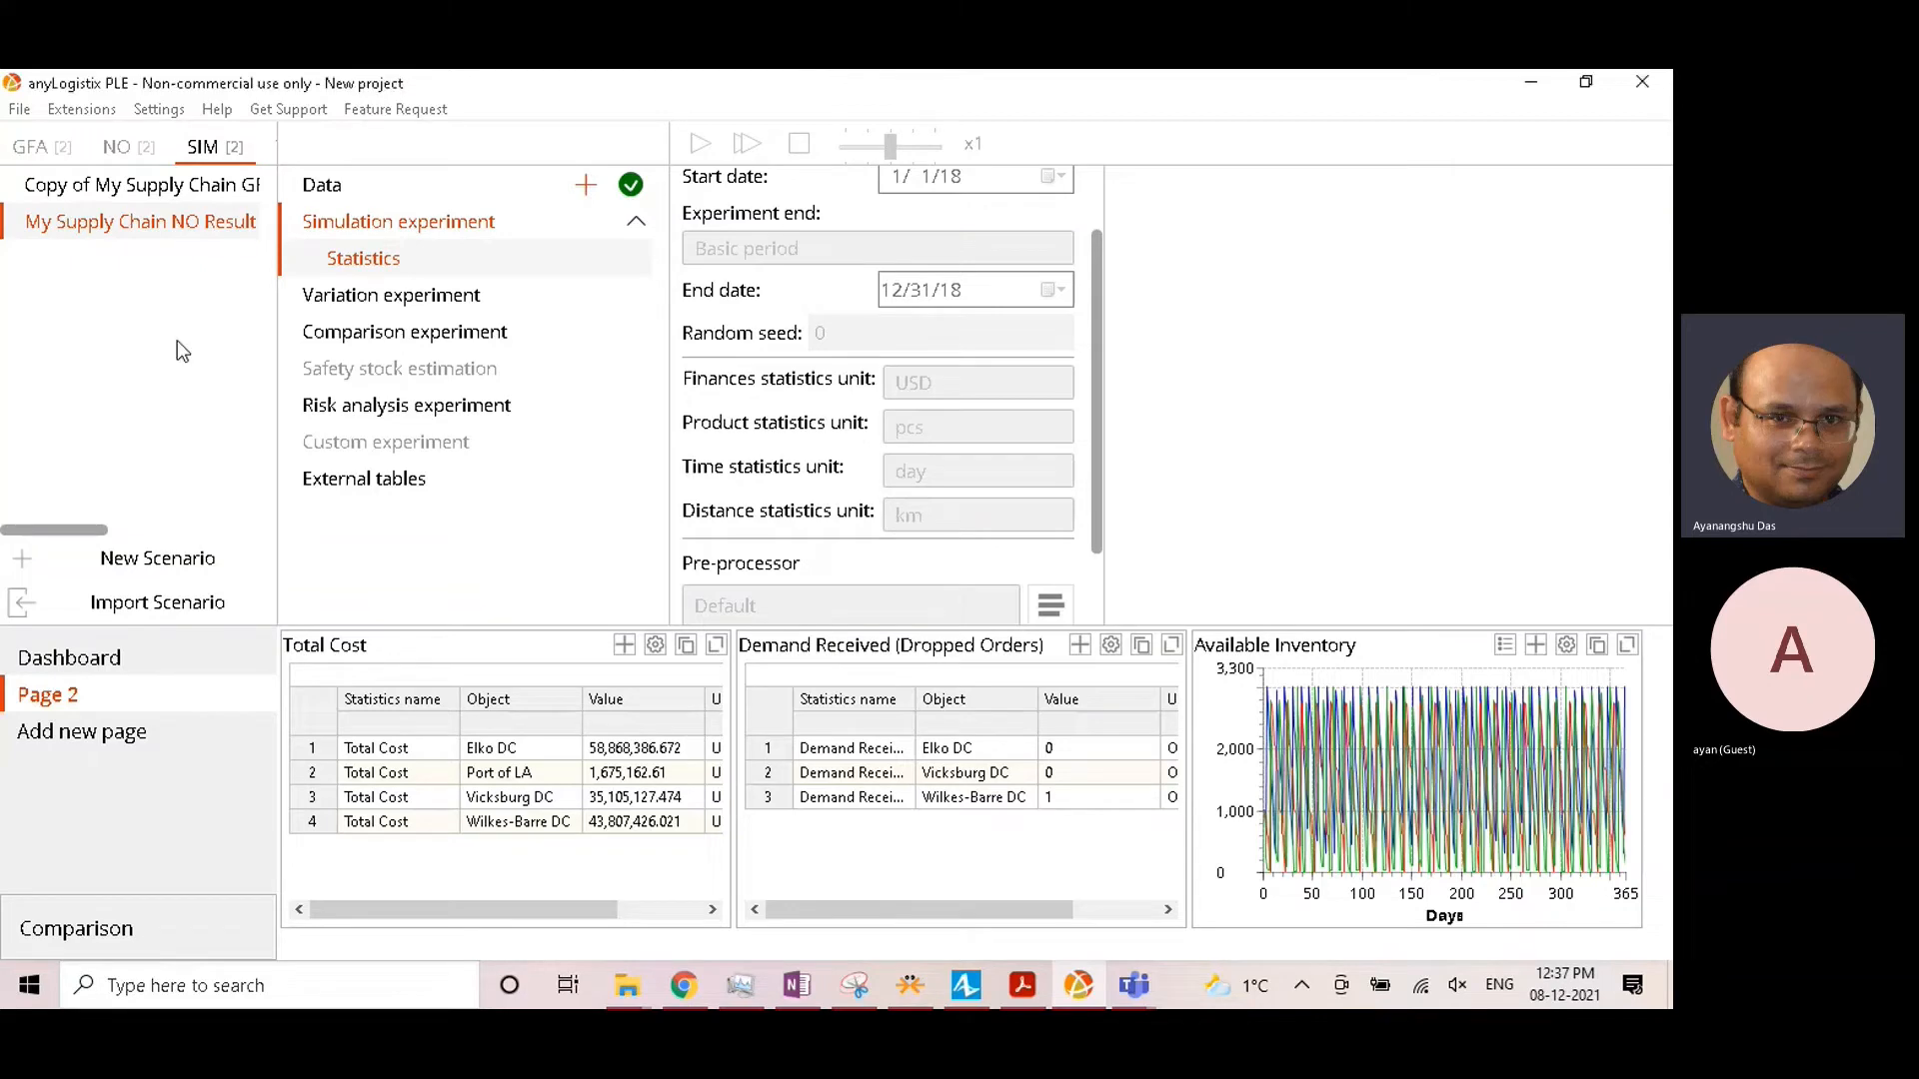
Step: Enlarge the per-object Available Inventory chart and zoom it horizontally to about the first 24 days
{"action": "left_click", "coordinate": [1626, 647]}
{"action": "left_click", "coordinate": [509, 238]}
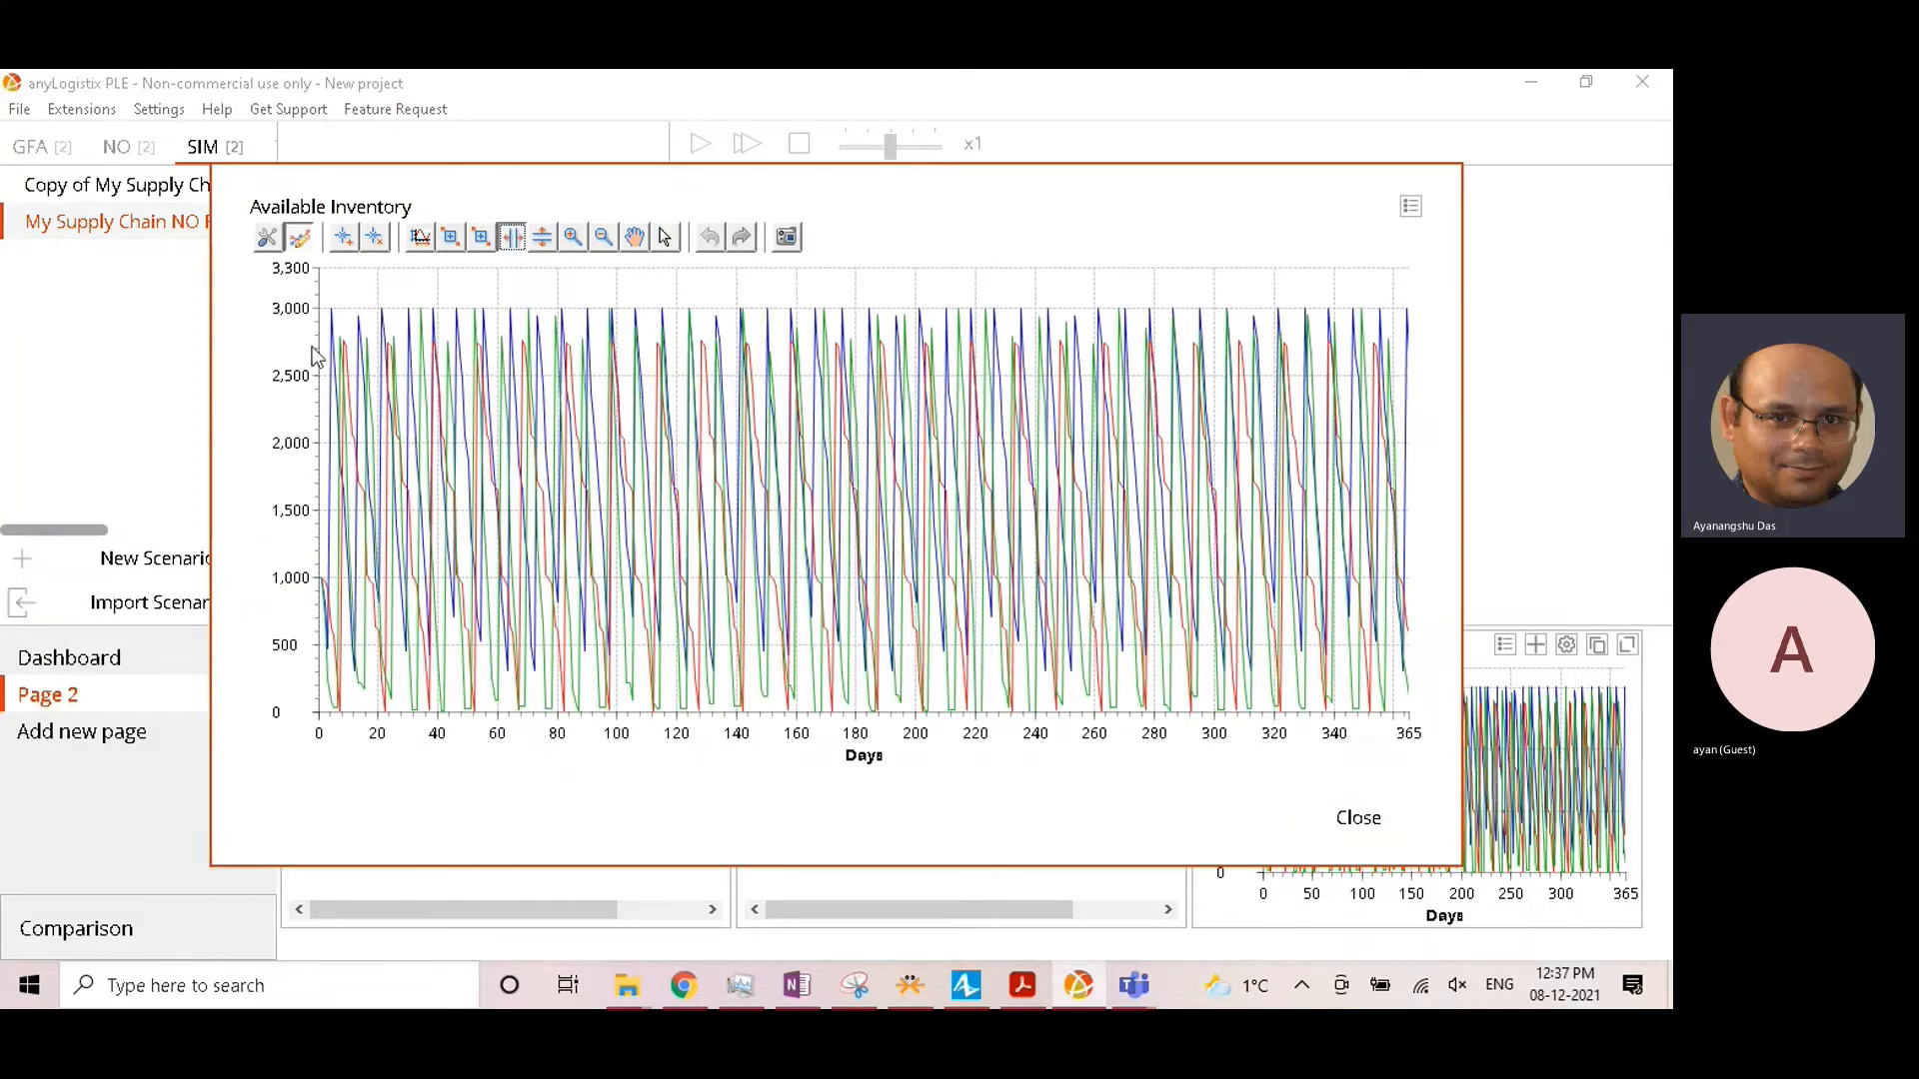
{"action": "left_click_drag", "start_coordinate": [320, 300], "coordinate": [389, 301]}
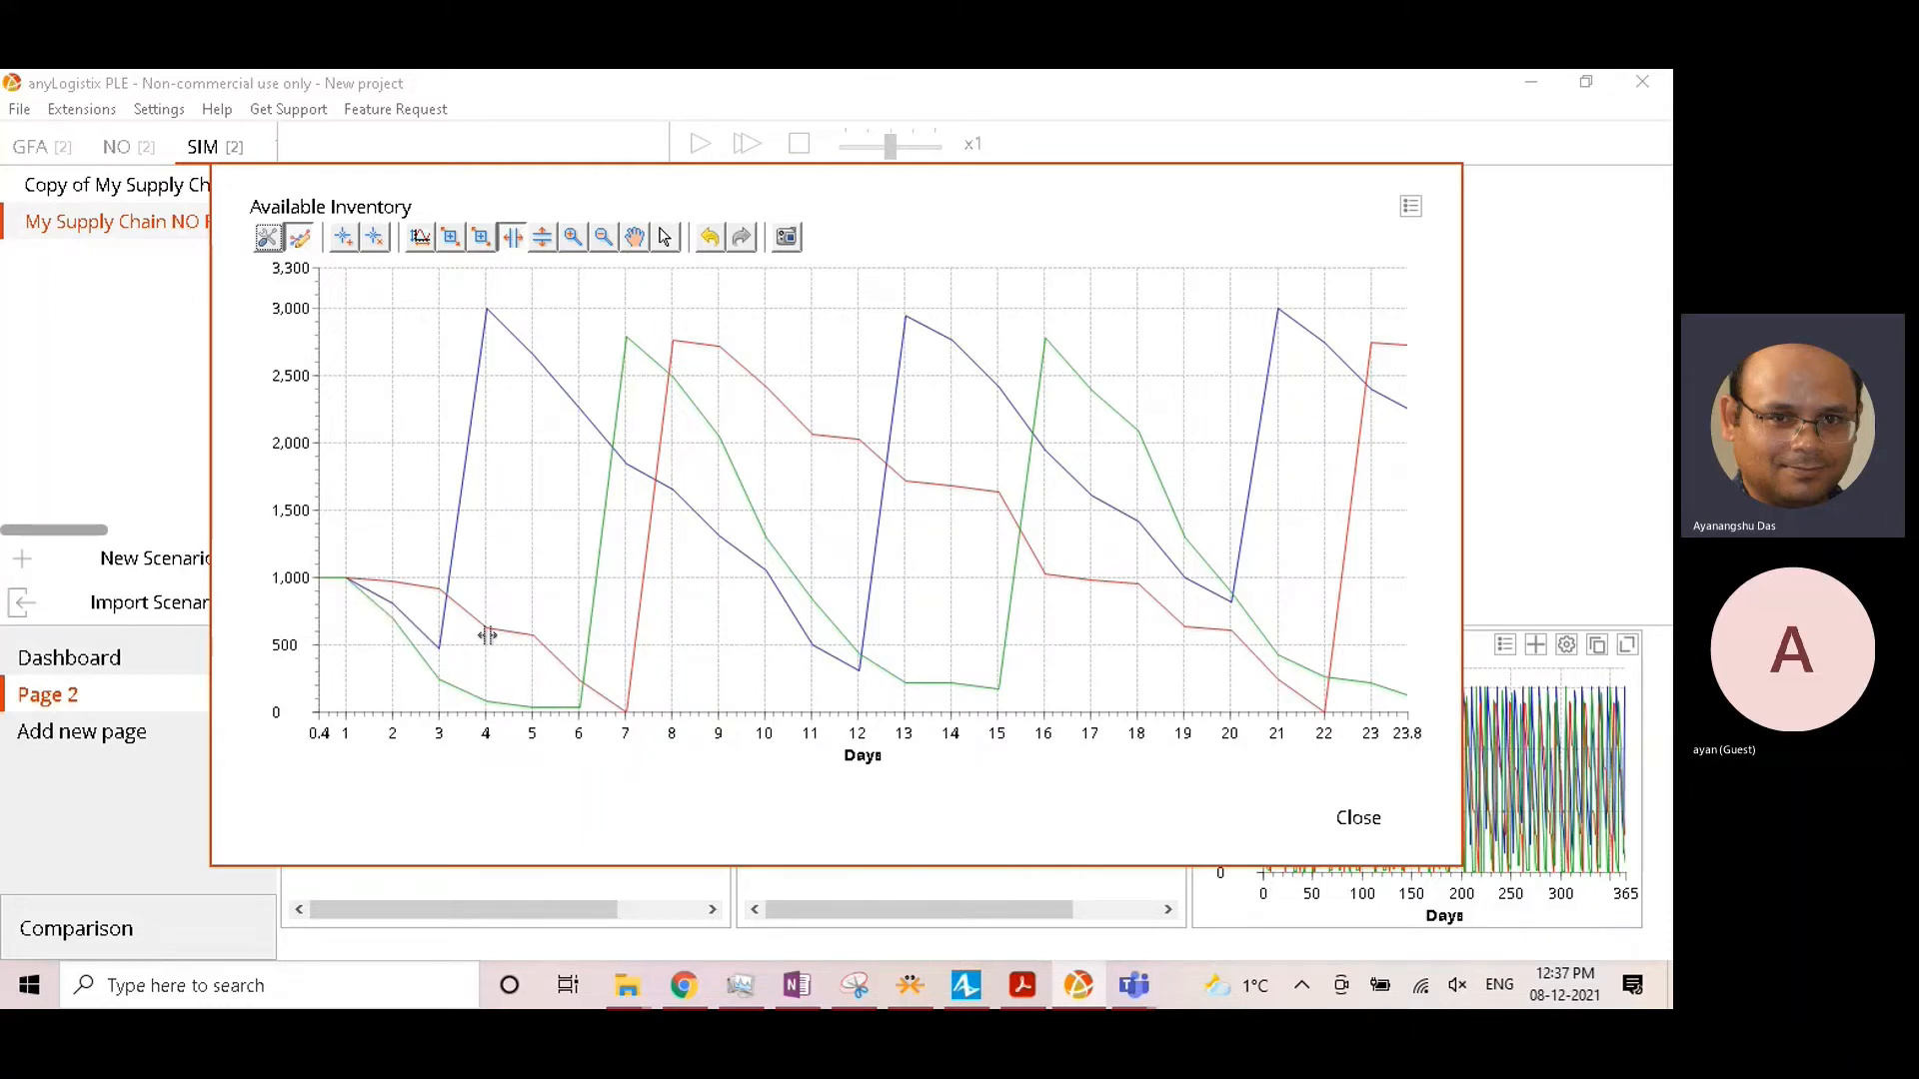
Step: Change the Demand Received (Dropped Orders) statistic on the Dashboard from a table to a line chart with daily values
{"action": "left_click", "coordinate": [1384, 820]}
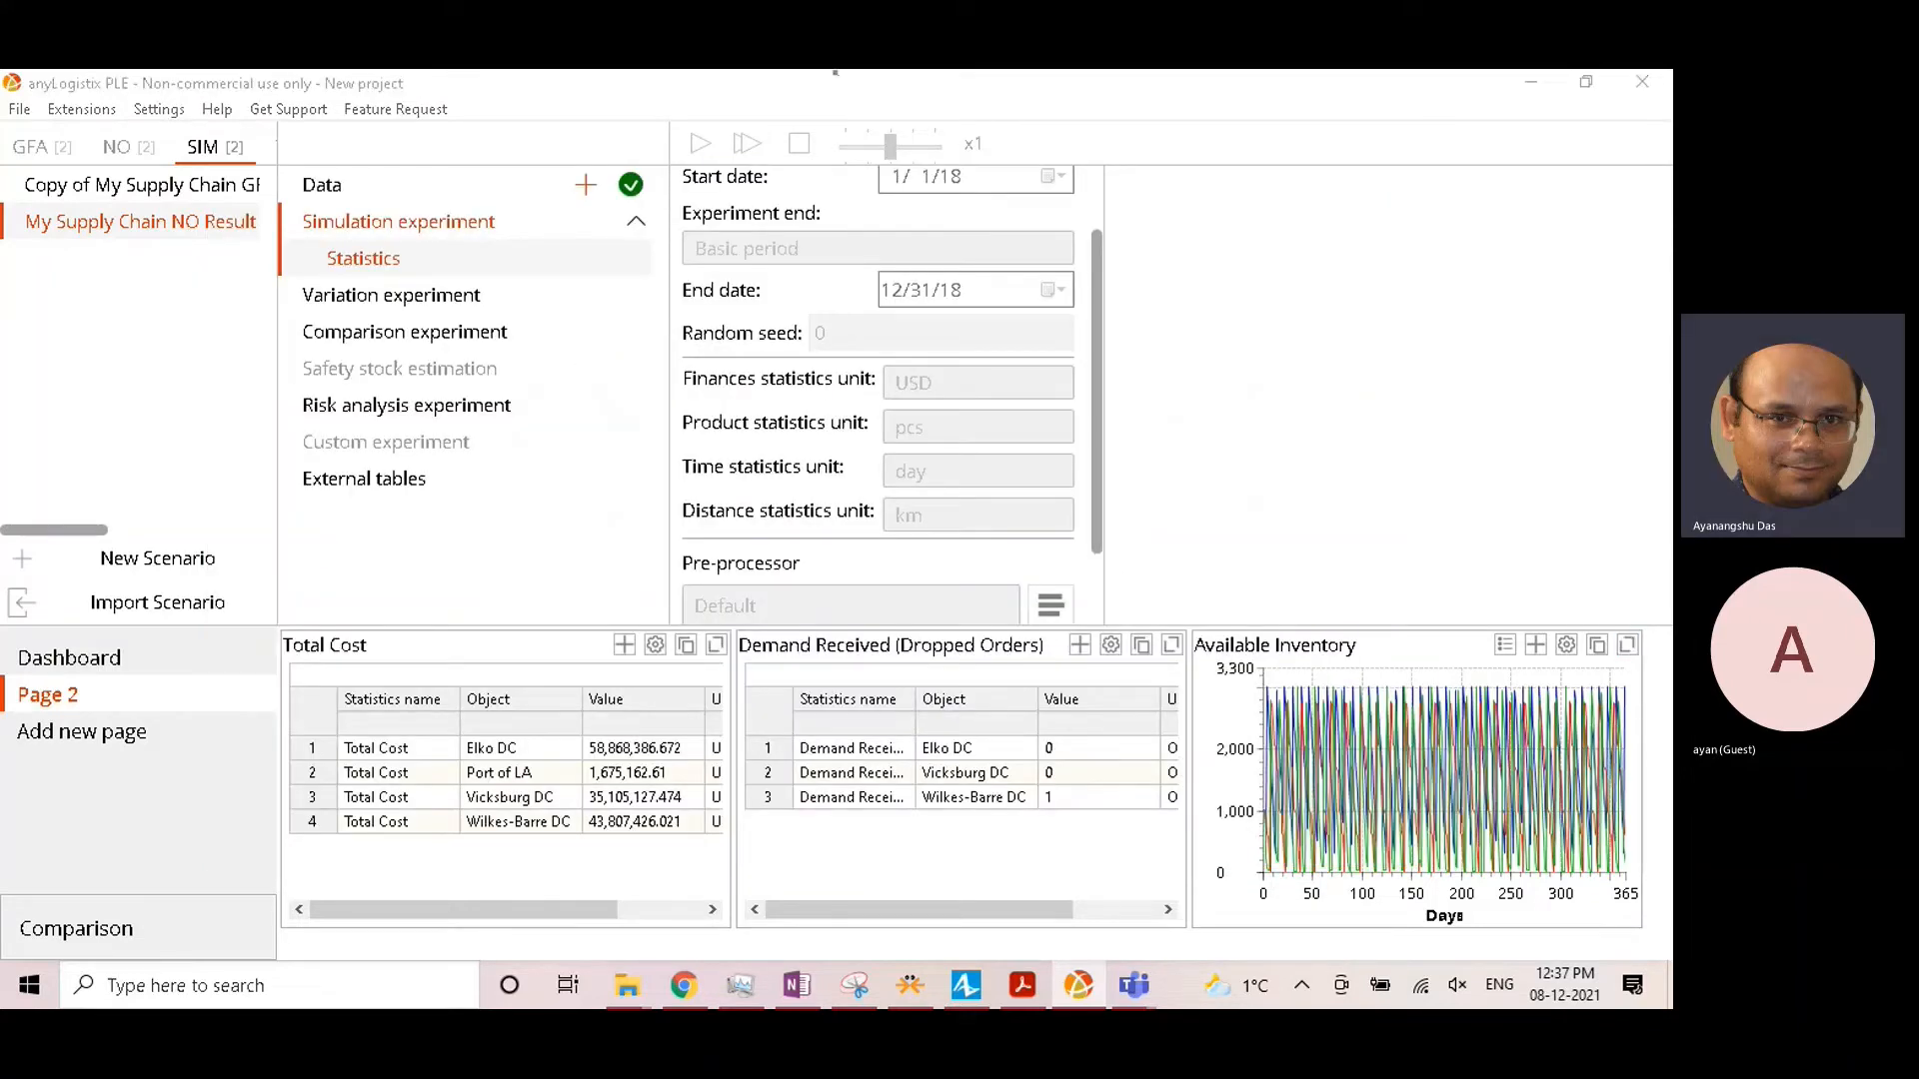
{"action": "left_click", "coordinate": [69, 658]}
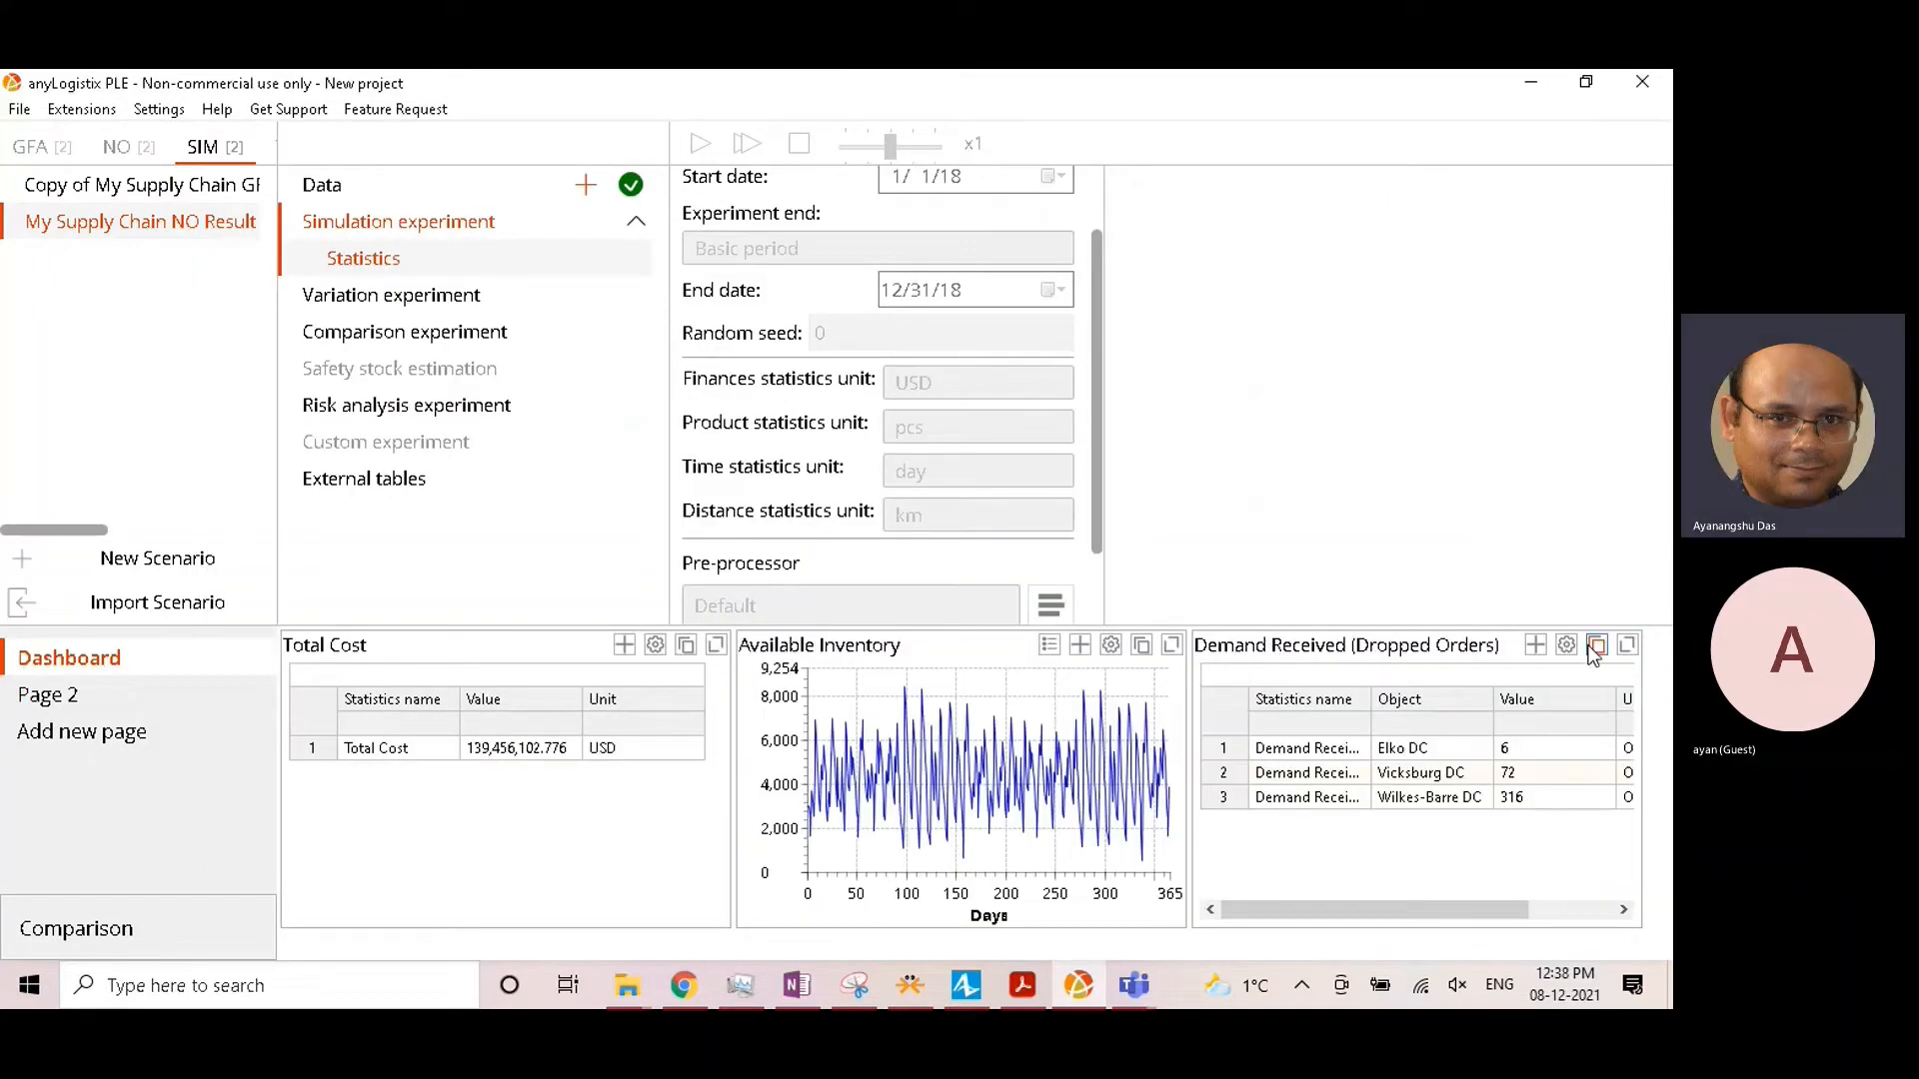
{"action": "left_click", "coordinate": [1566, 645]}
{"action": "left_click", "coordinate": [846, 221]}
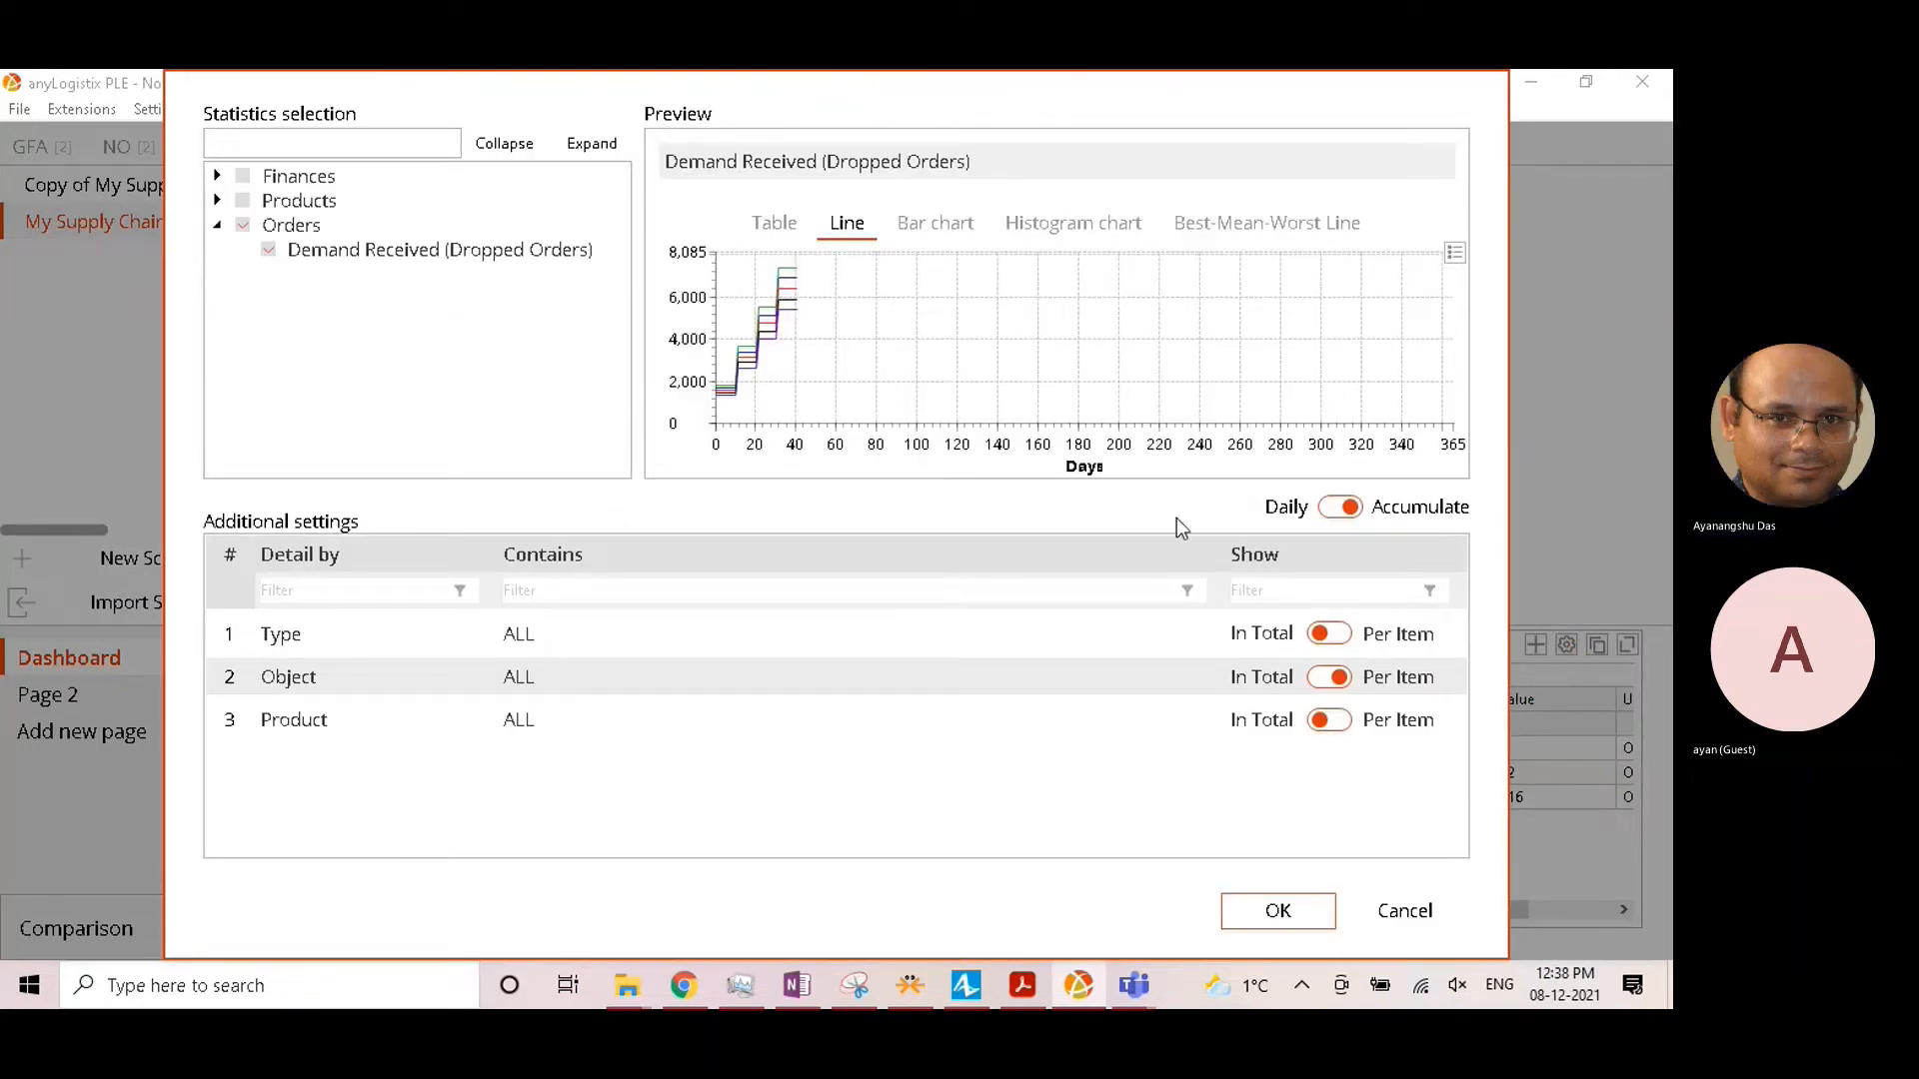
{"action": "left_click", "coordinate": [1339, 507]}
{"action": "left_click", "coordinate": [1278, 911]}
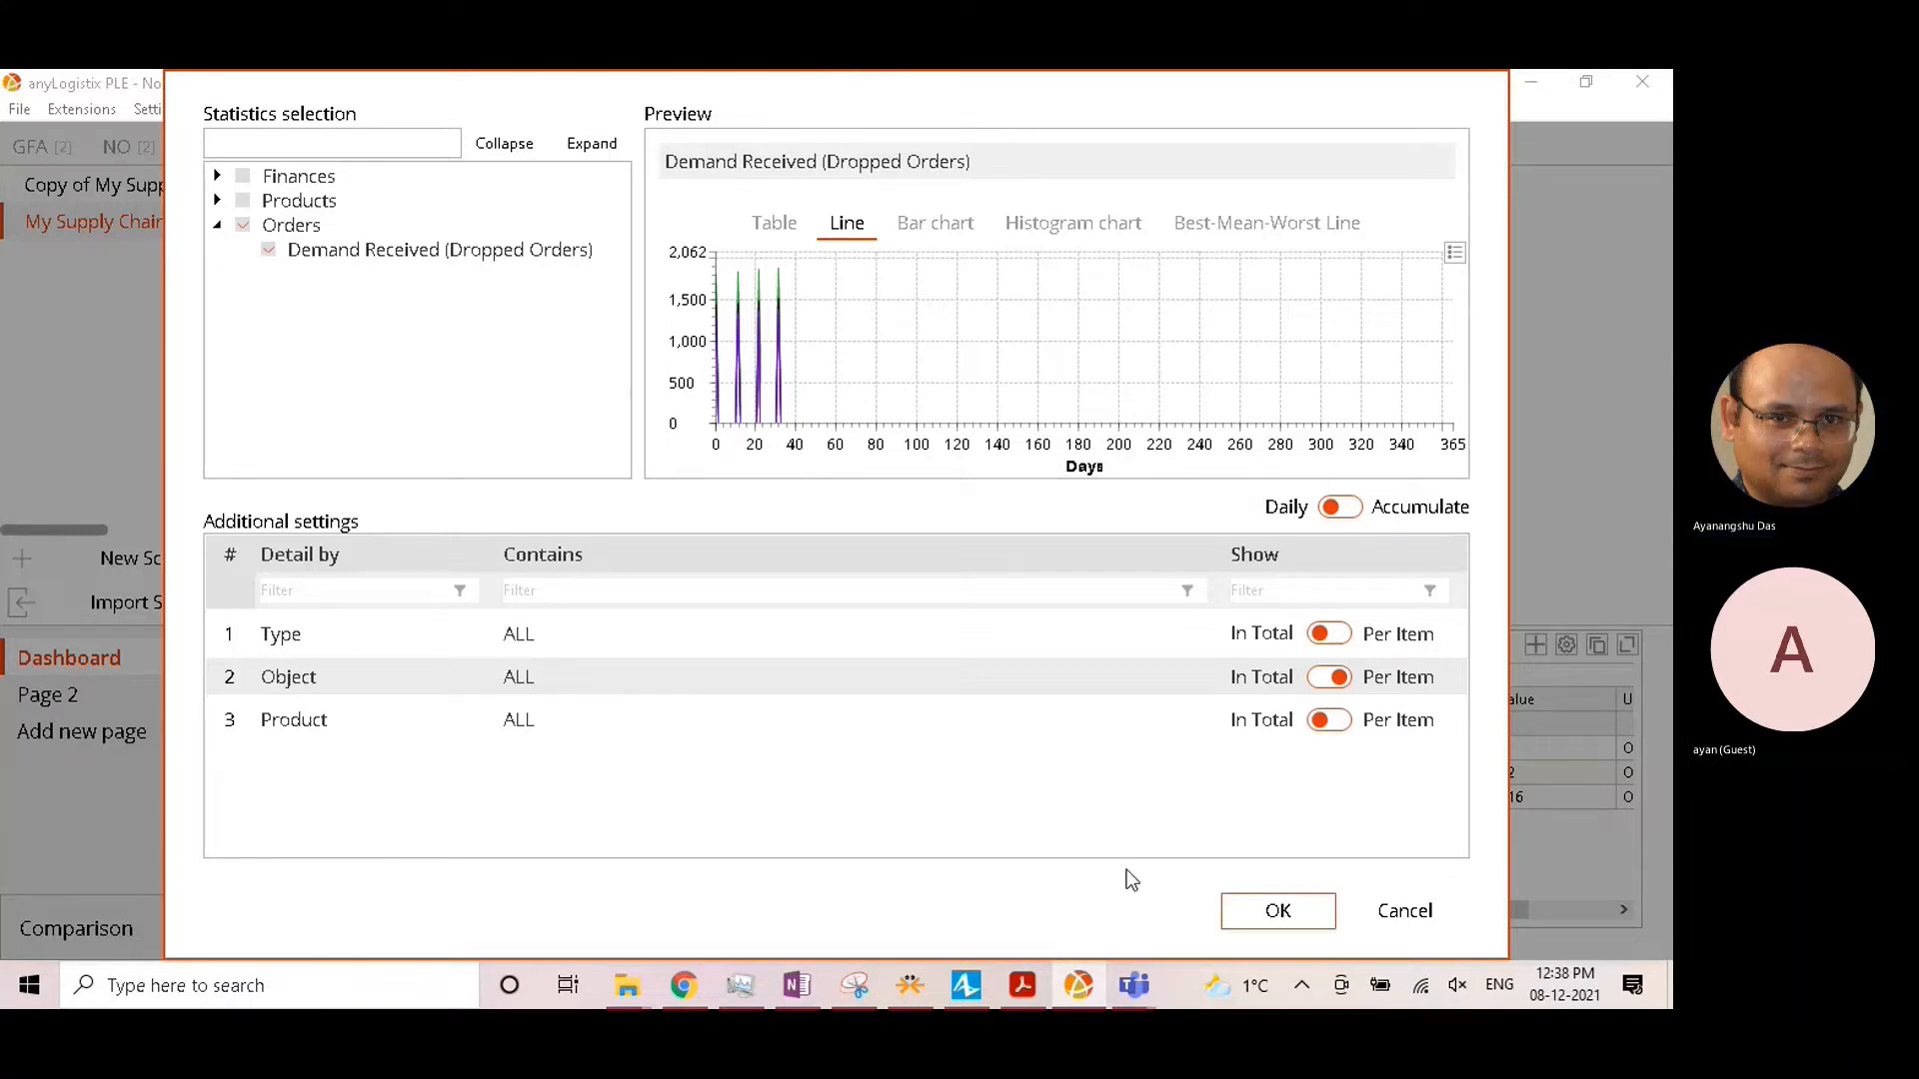
{"action": "left_click", "coordinate": [1269, 913]}
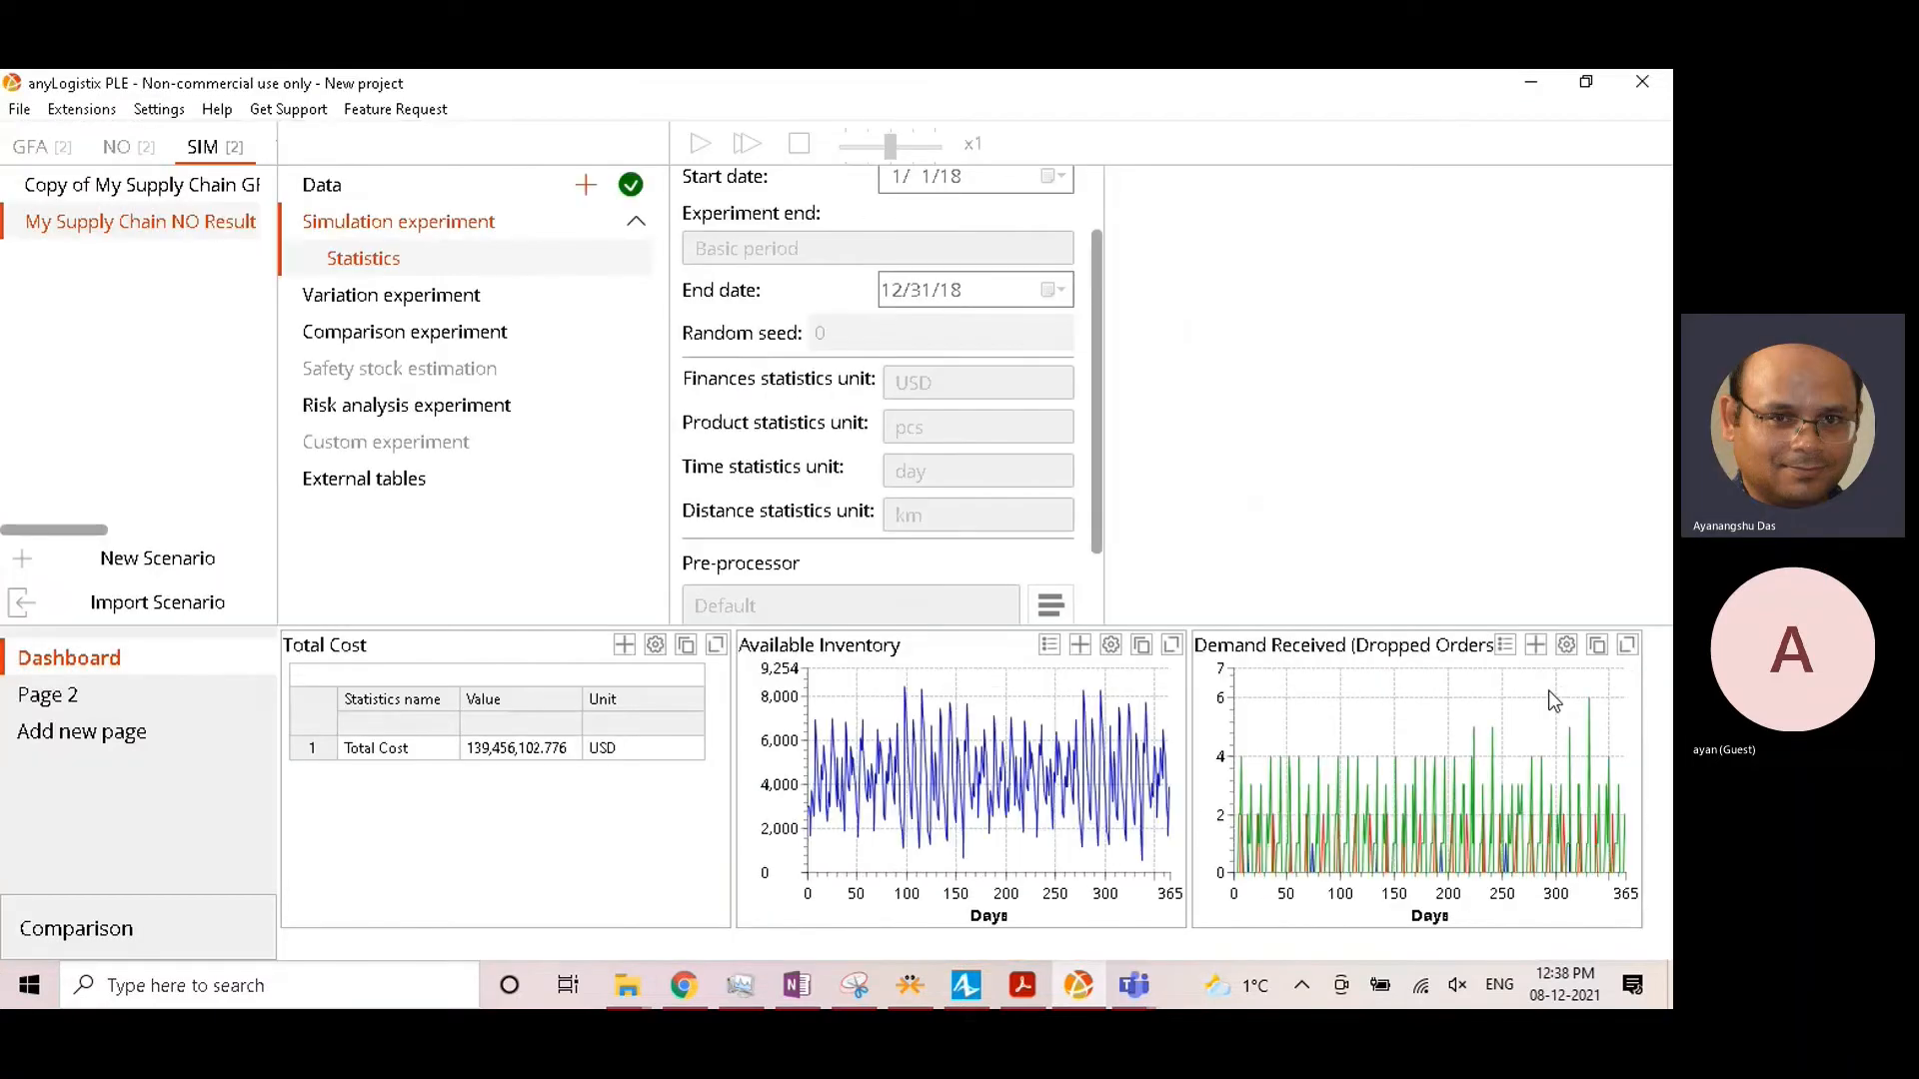
Step: Enlarge the daily Demand Received (Dropped Orders) chart and inspect it zoomed horizontally to about days 1 to 27
{"action": "left_click", "coordinate": [1627, 646]}
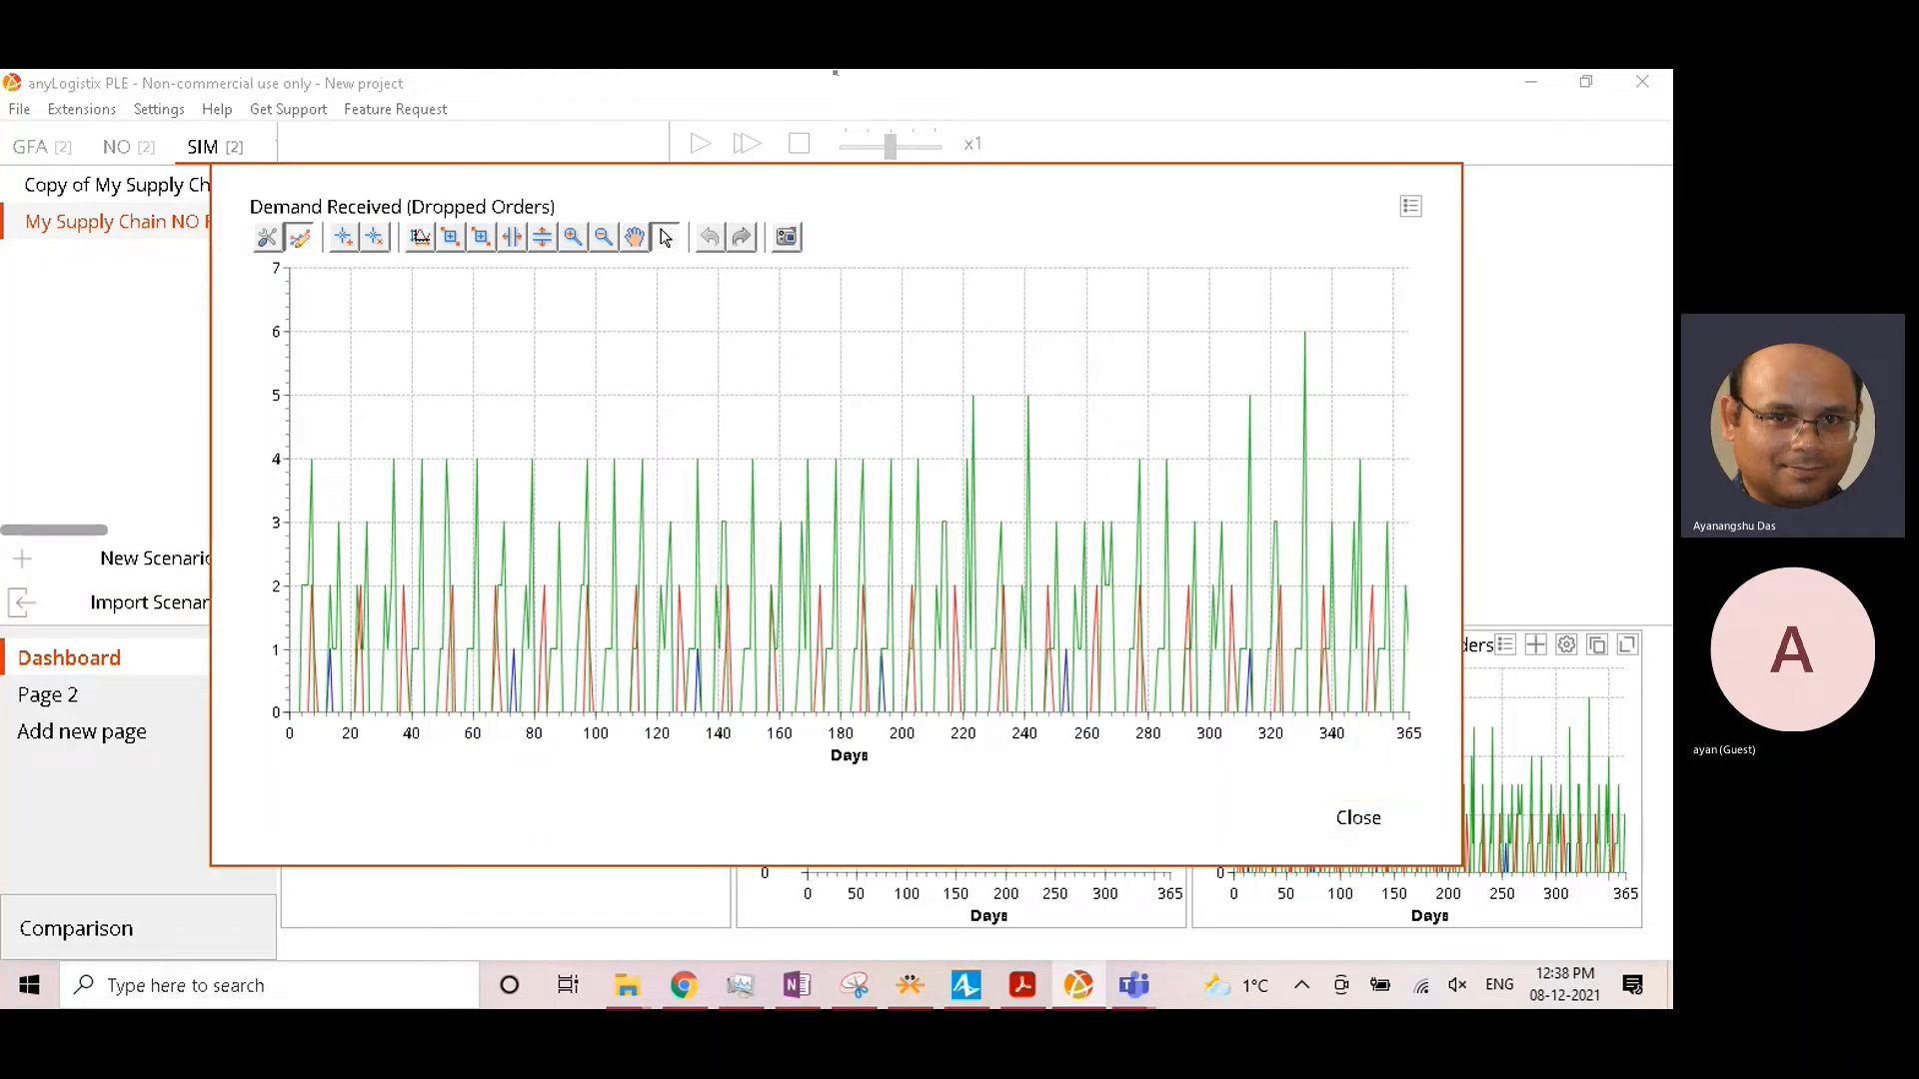
{"action": "left_click", "coordinate": [363, 90]}
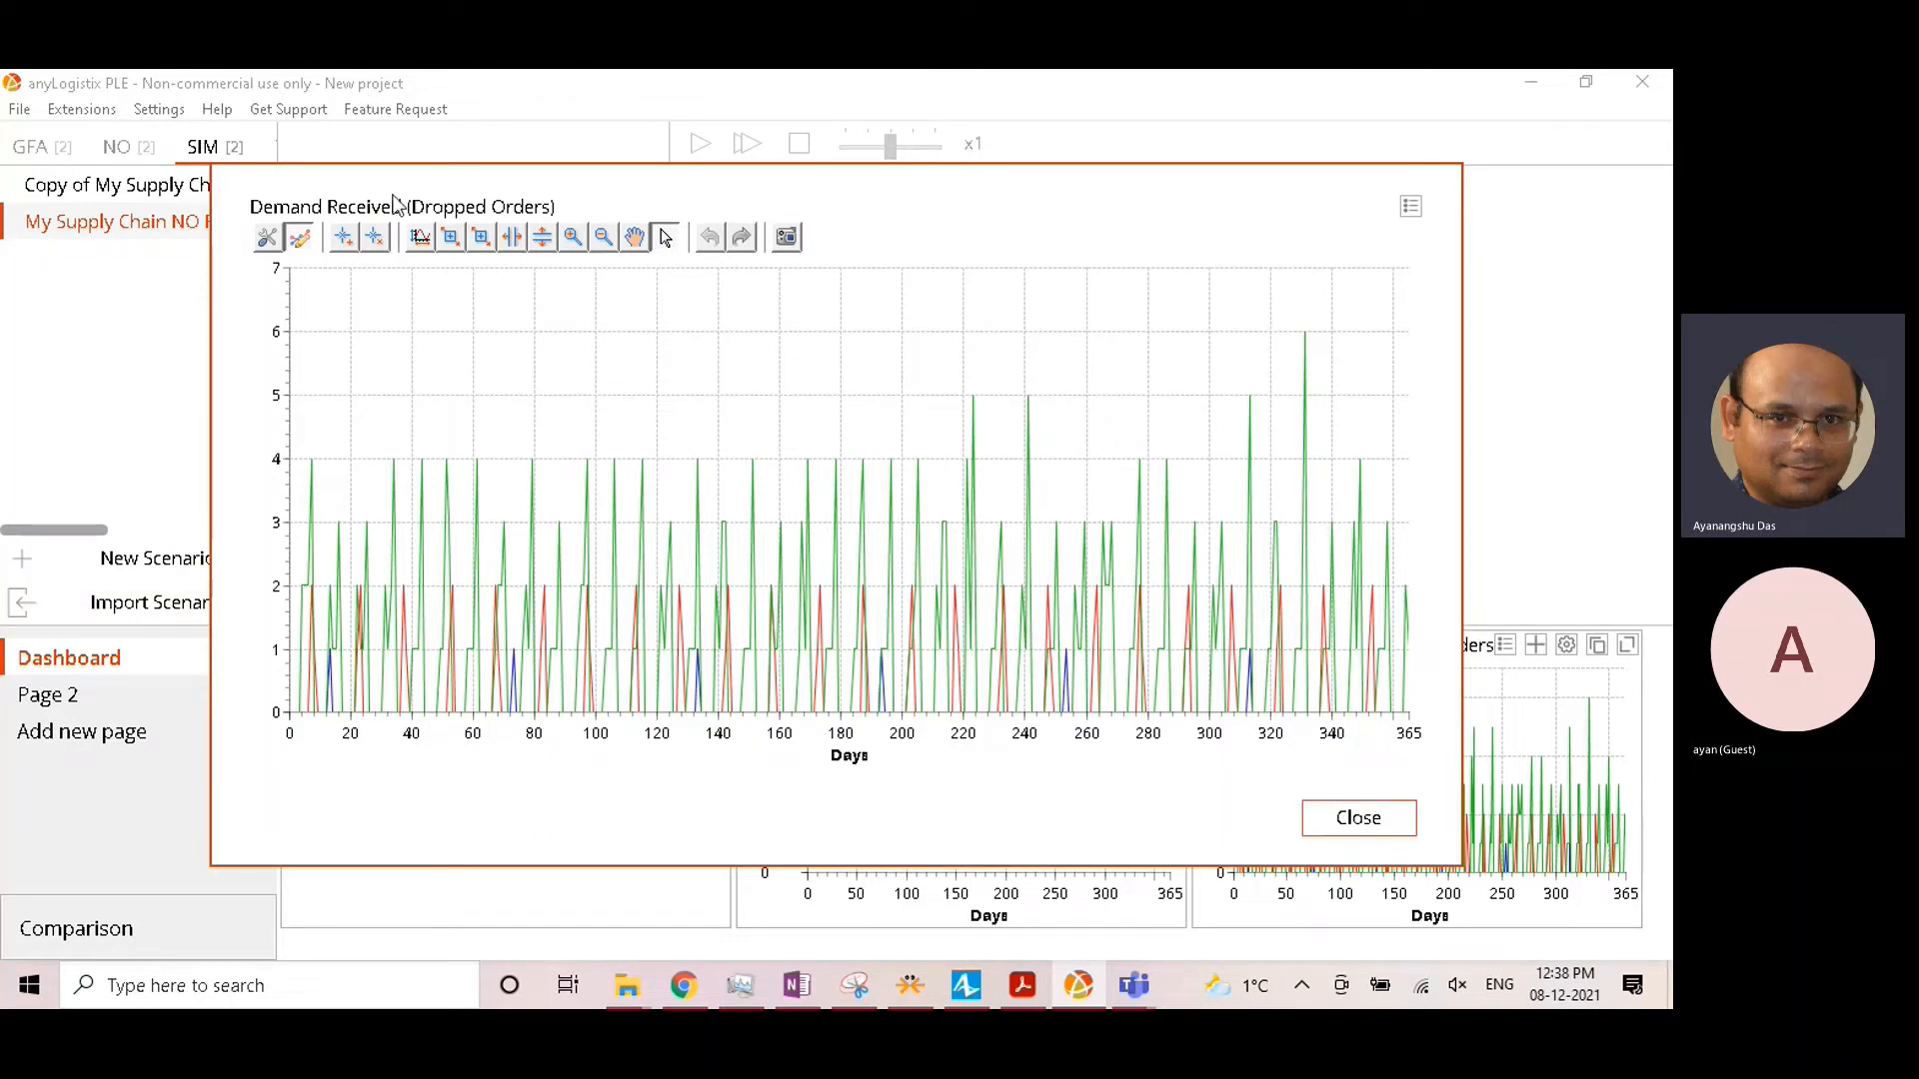
{"action": "left_click", "coordinate": [512, 237]}
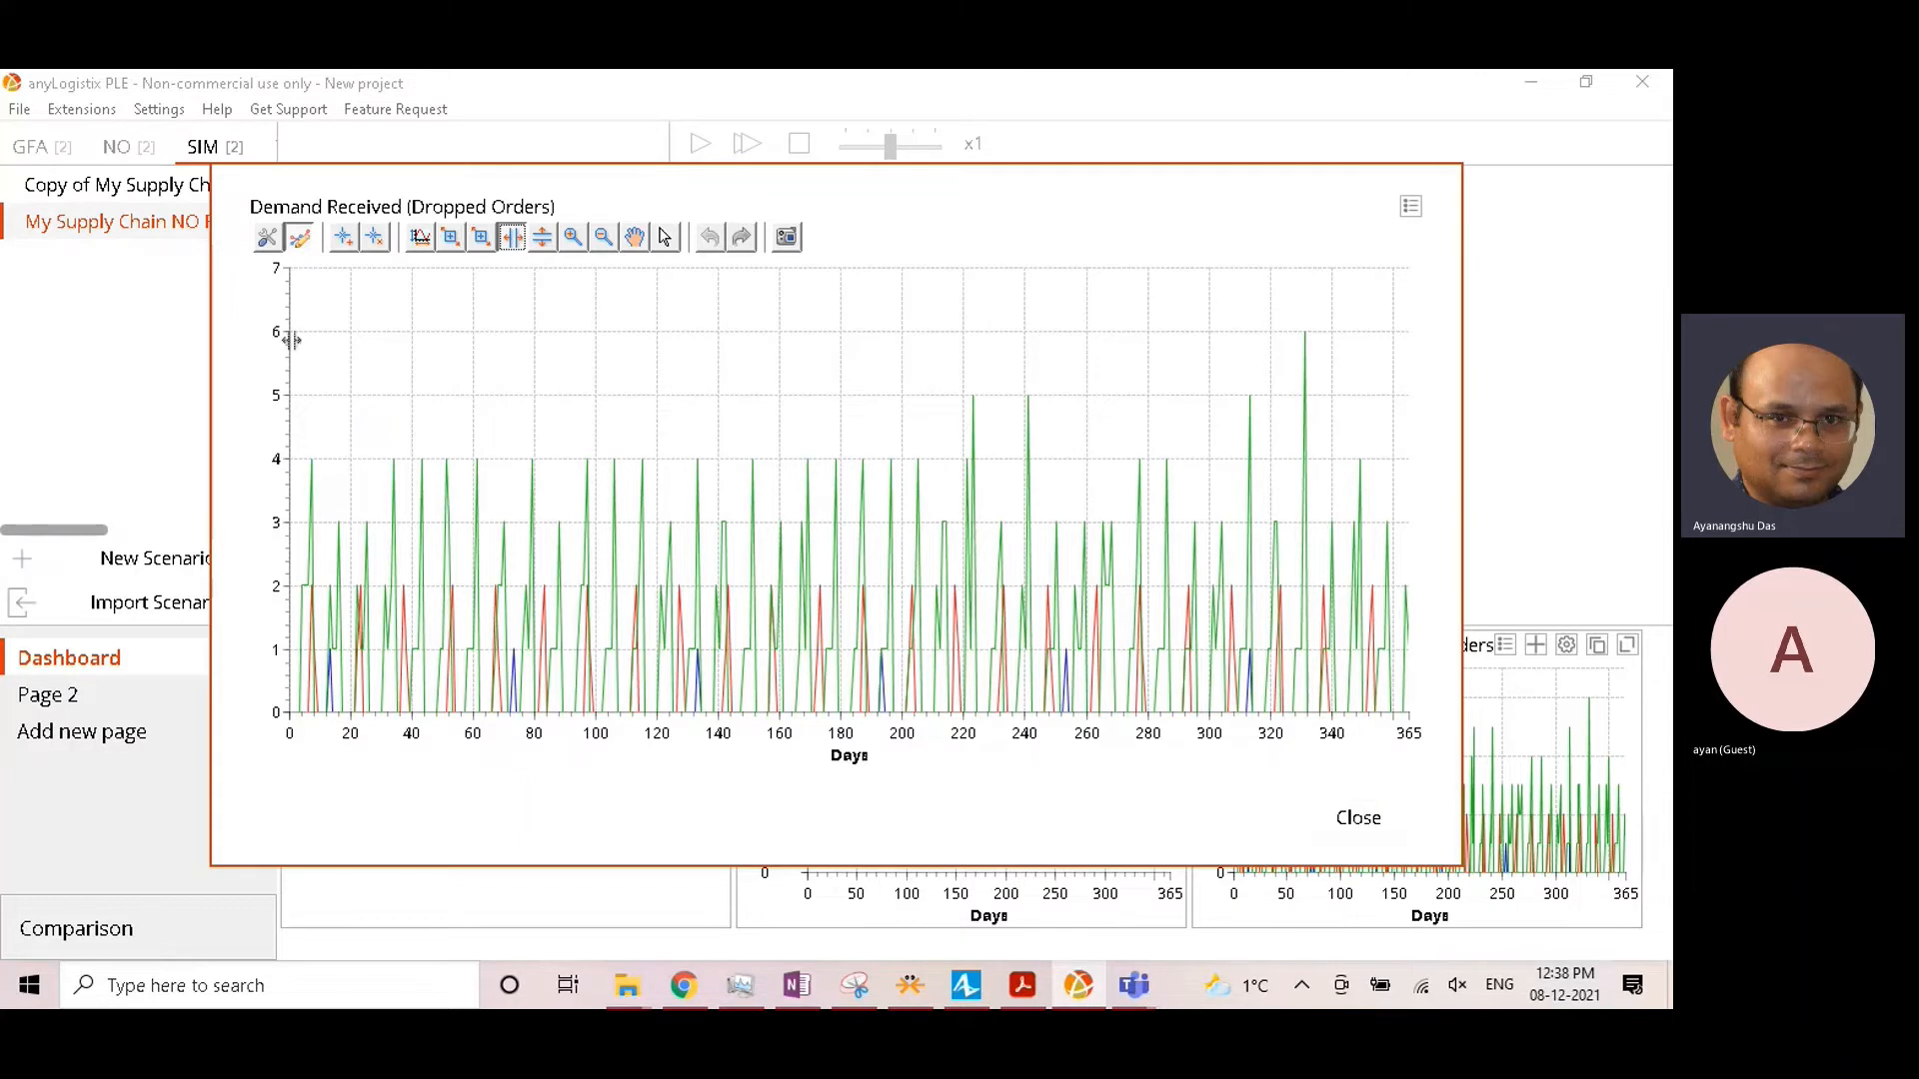
{"action": "left_click_drag", "start_coordinate": [291, 341], "coordinate": [372, 355]}
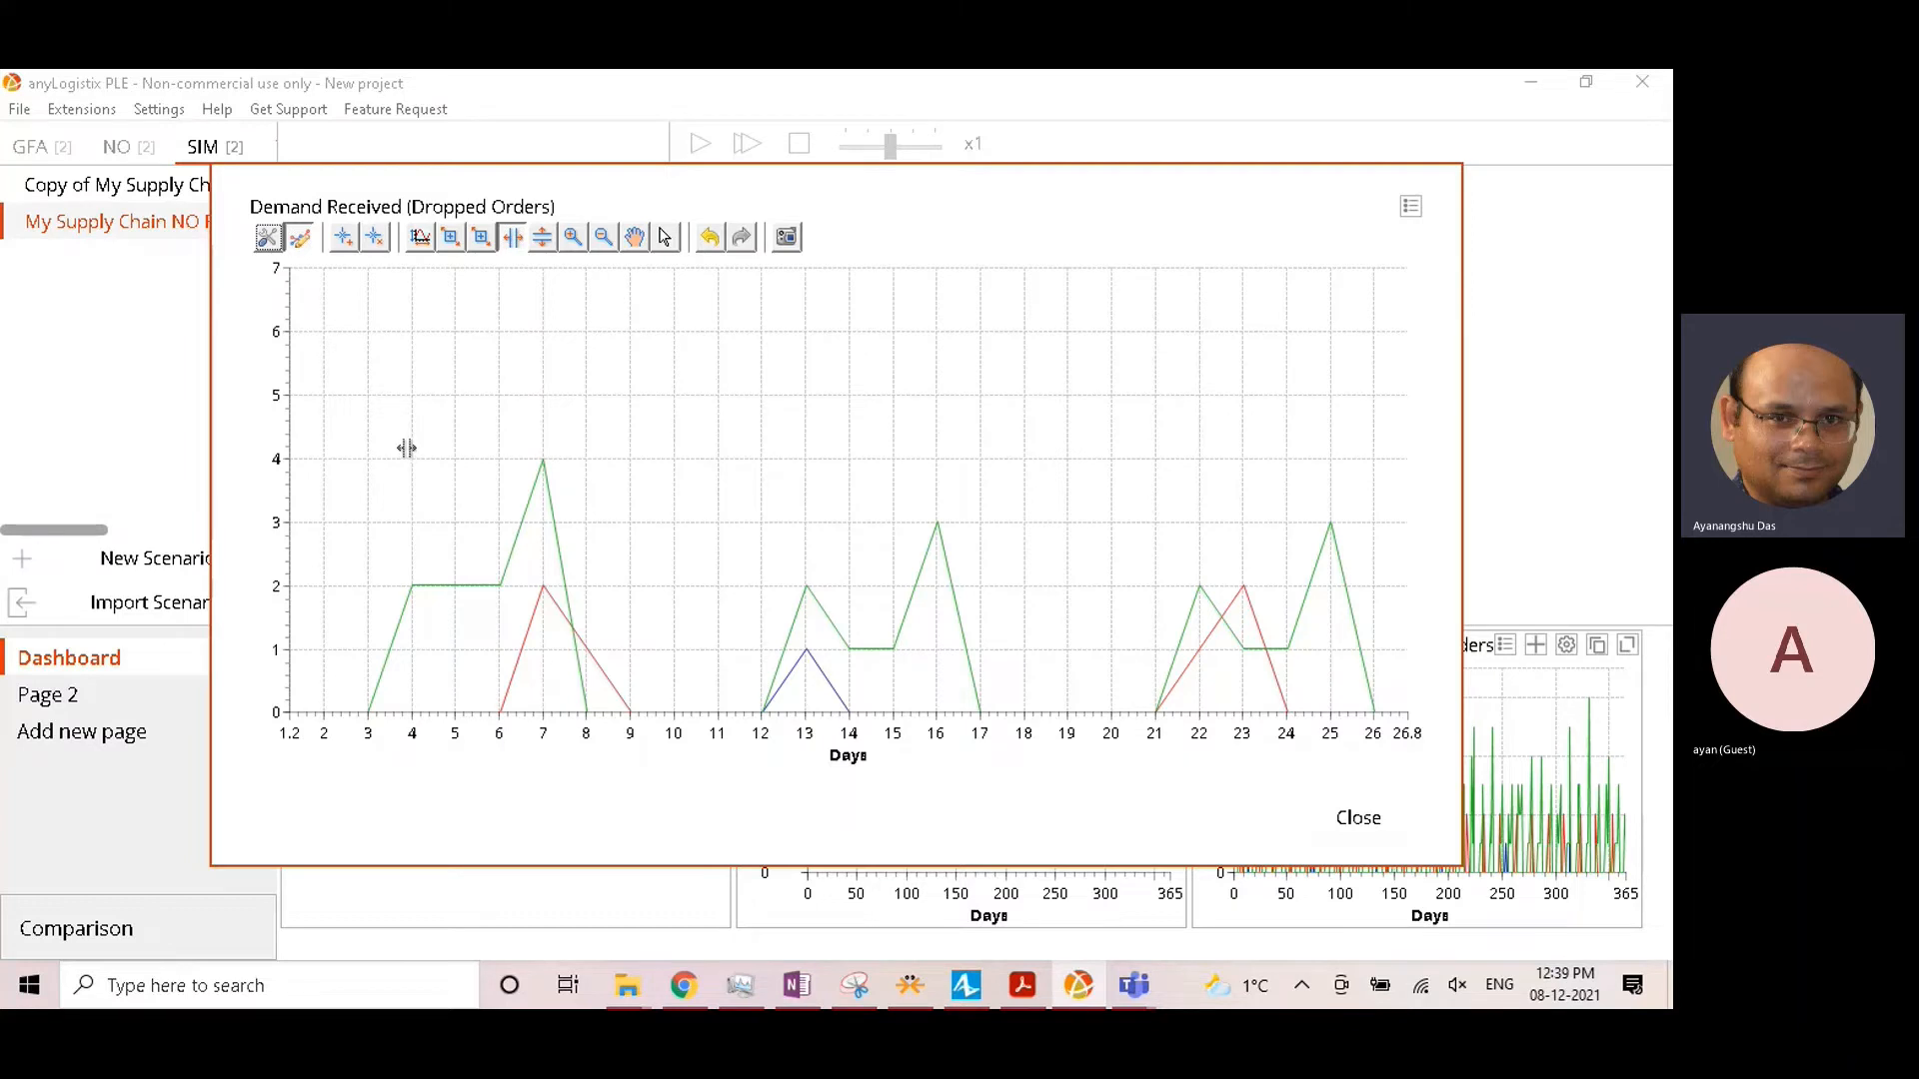
{"action": "left_click", "coordinate": [1360, 818]}
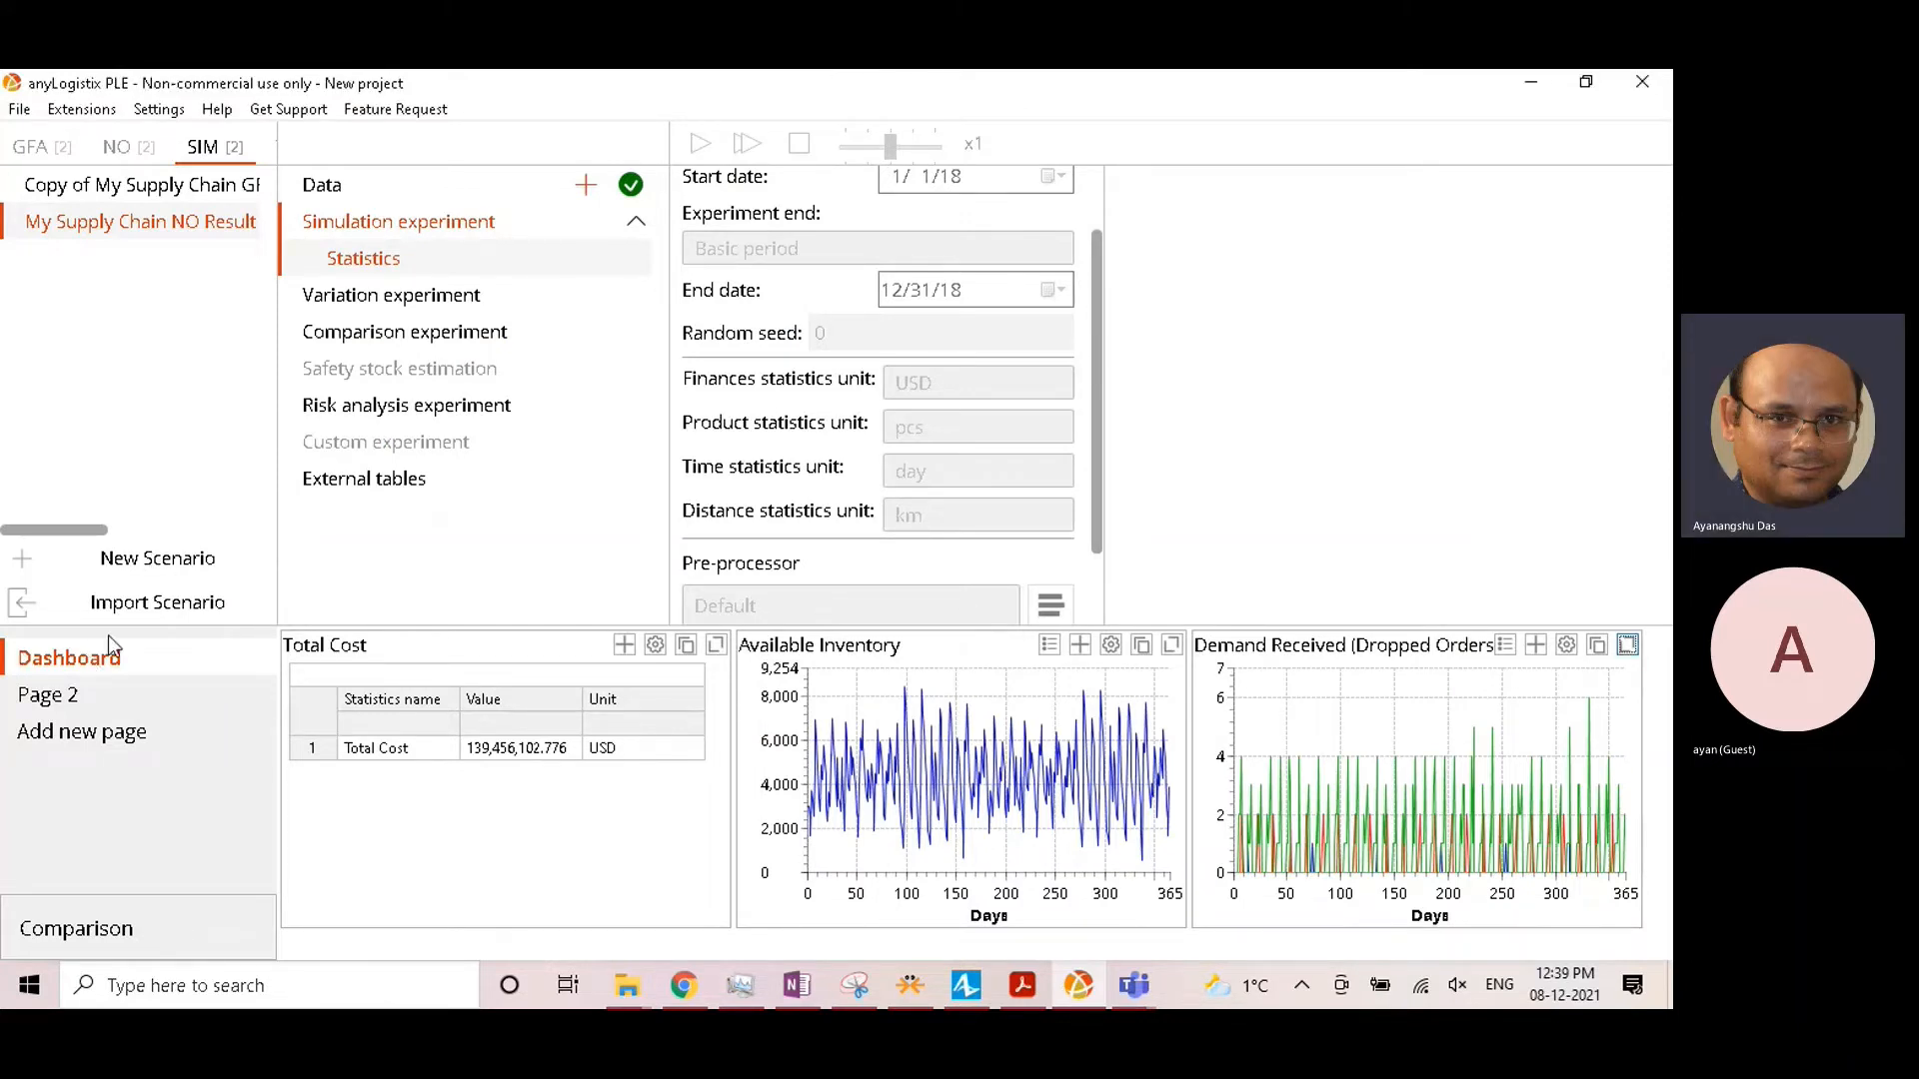
Step: In the scenario's inventory data, set the min-max policy of the DCs group to Min 2,000 and Max 5,000
{"action": "left_click", "coordinate": [410, 199]}
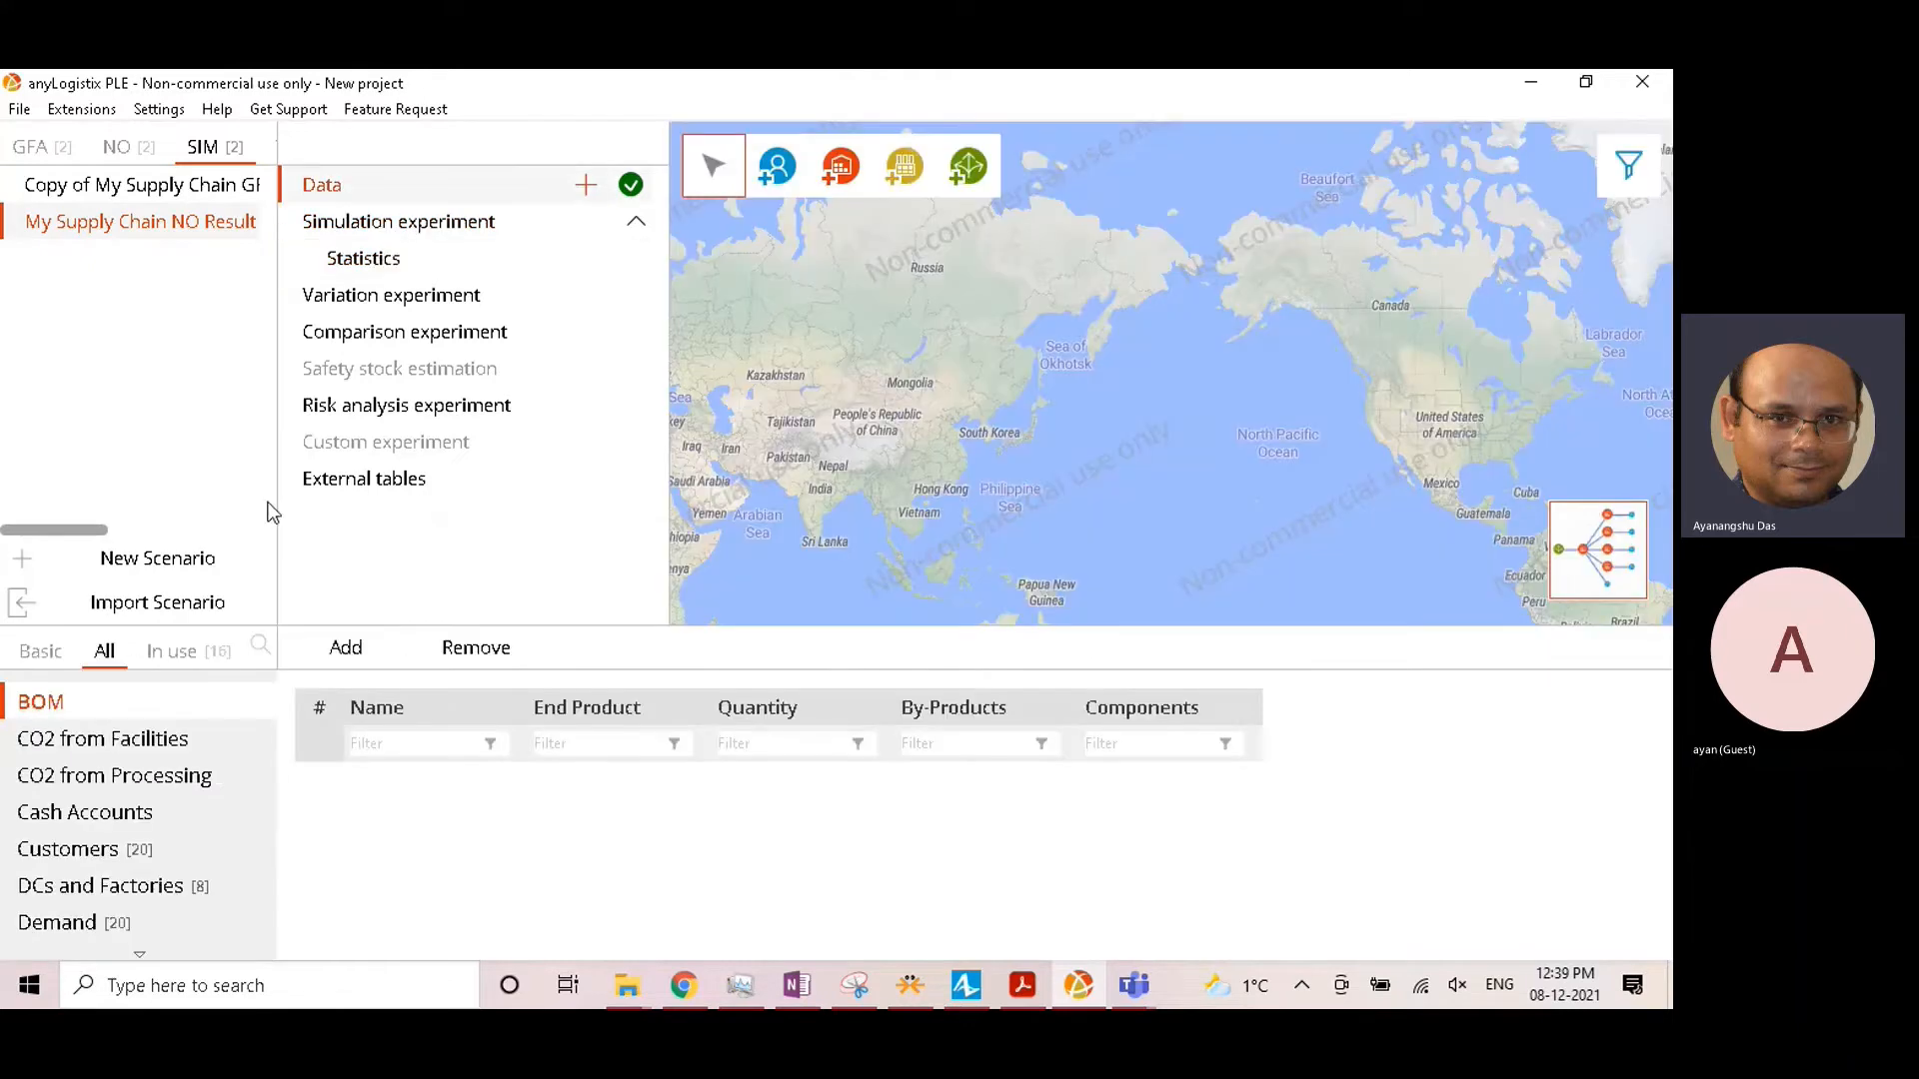
{"action": "scroll", "coordinate": [112, 847], "scroll_direction": "down", "scroll_amount": 5}
{"action": "scroll", "coordinate": [112, 848], "scroll_direction": "down", "scroll_amount": 3}
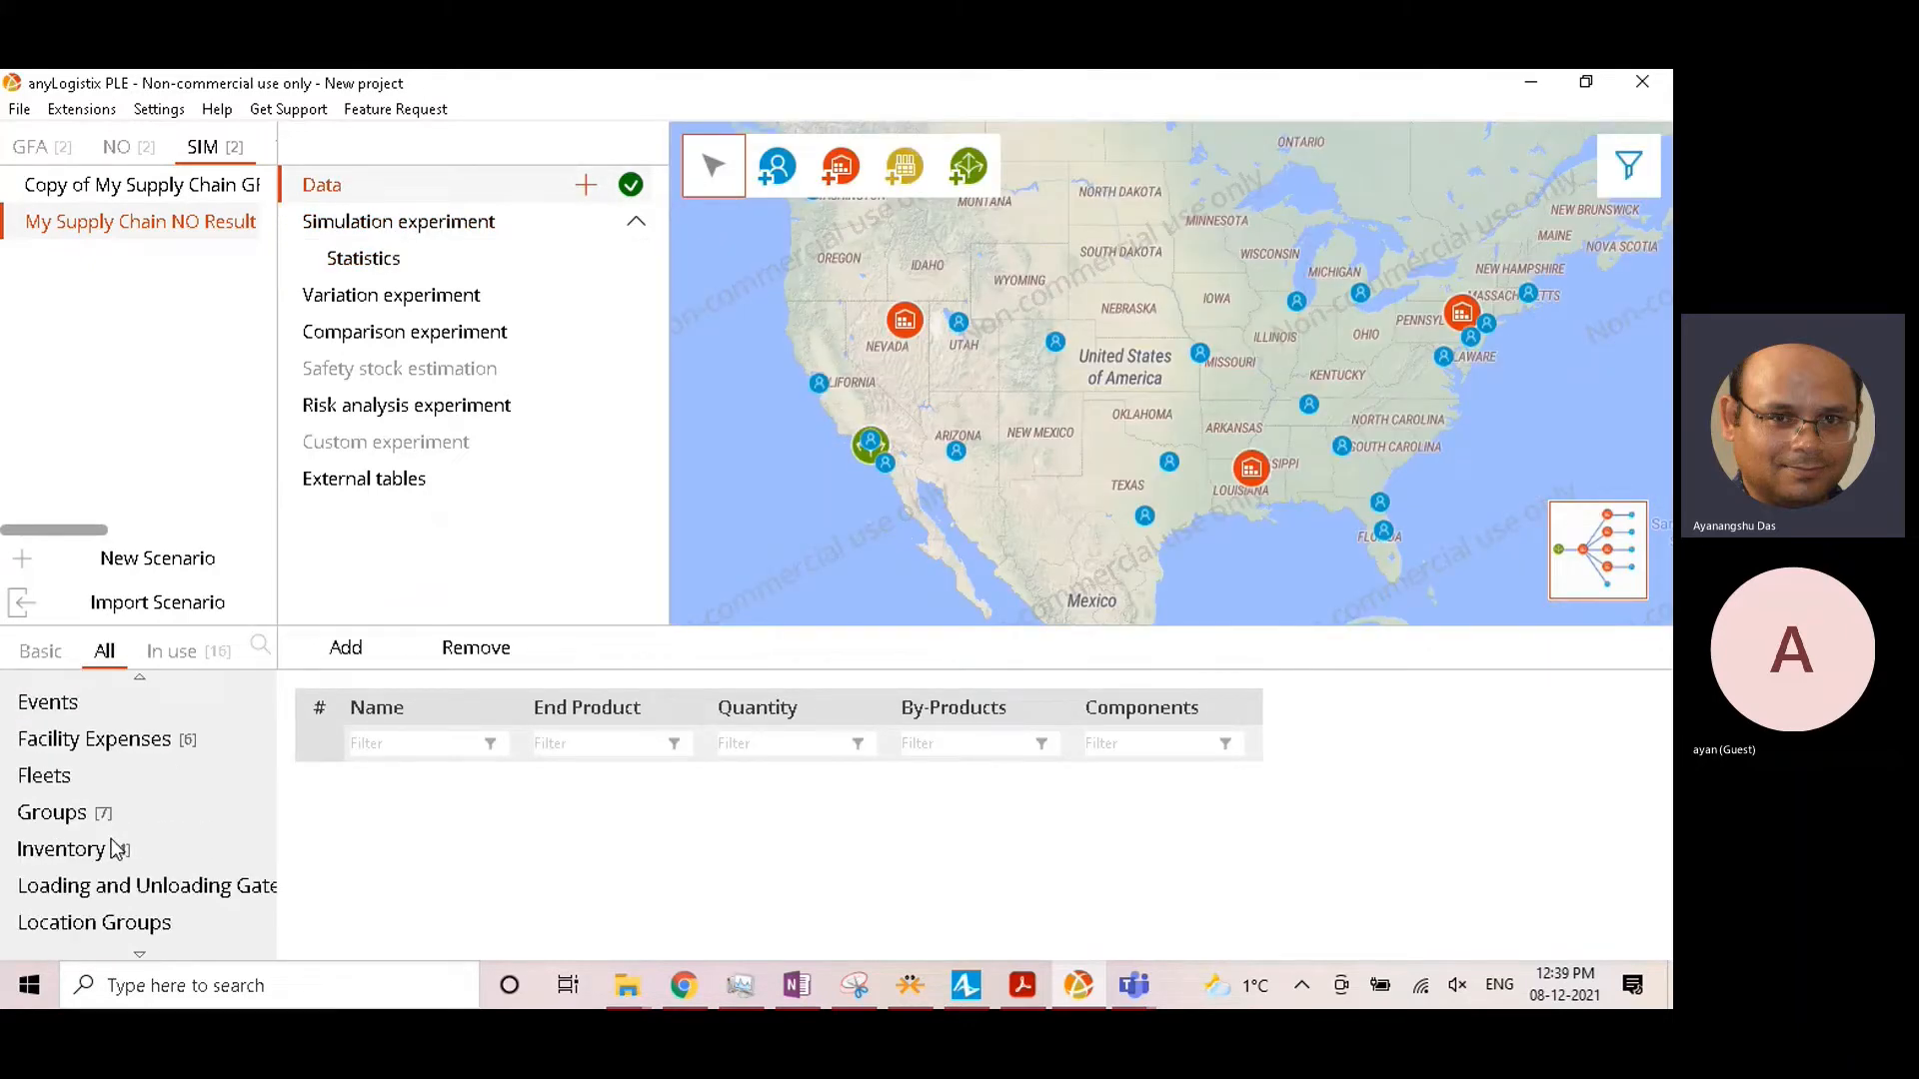
{"action": "left_click", "coordinate": [116, 849]}
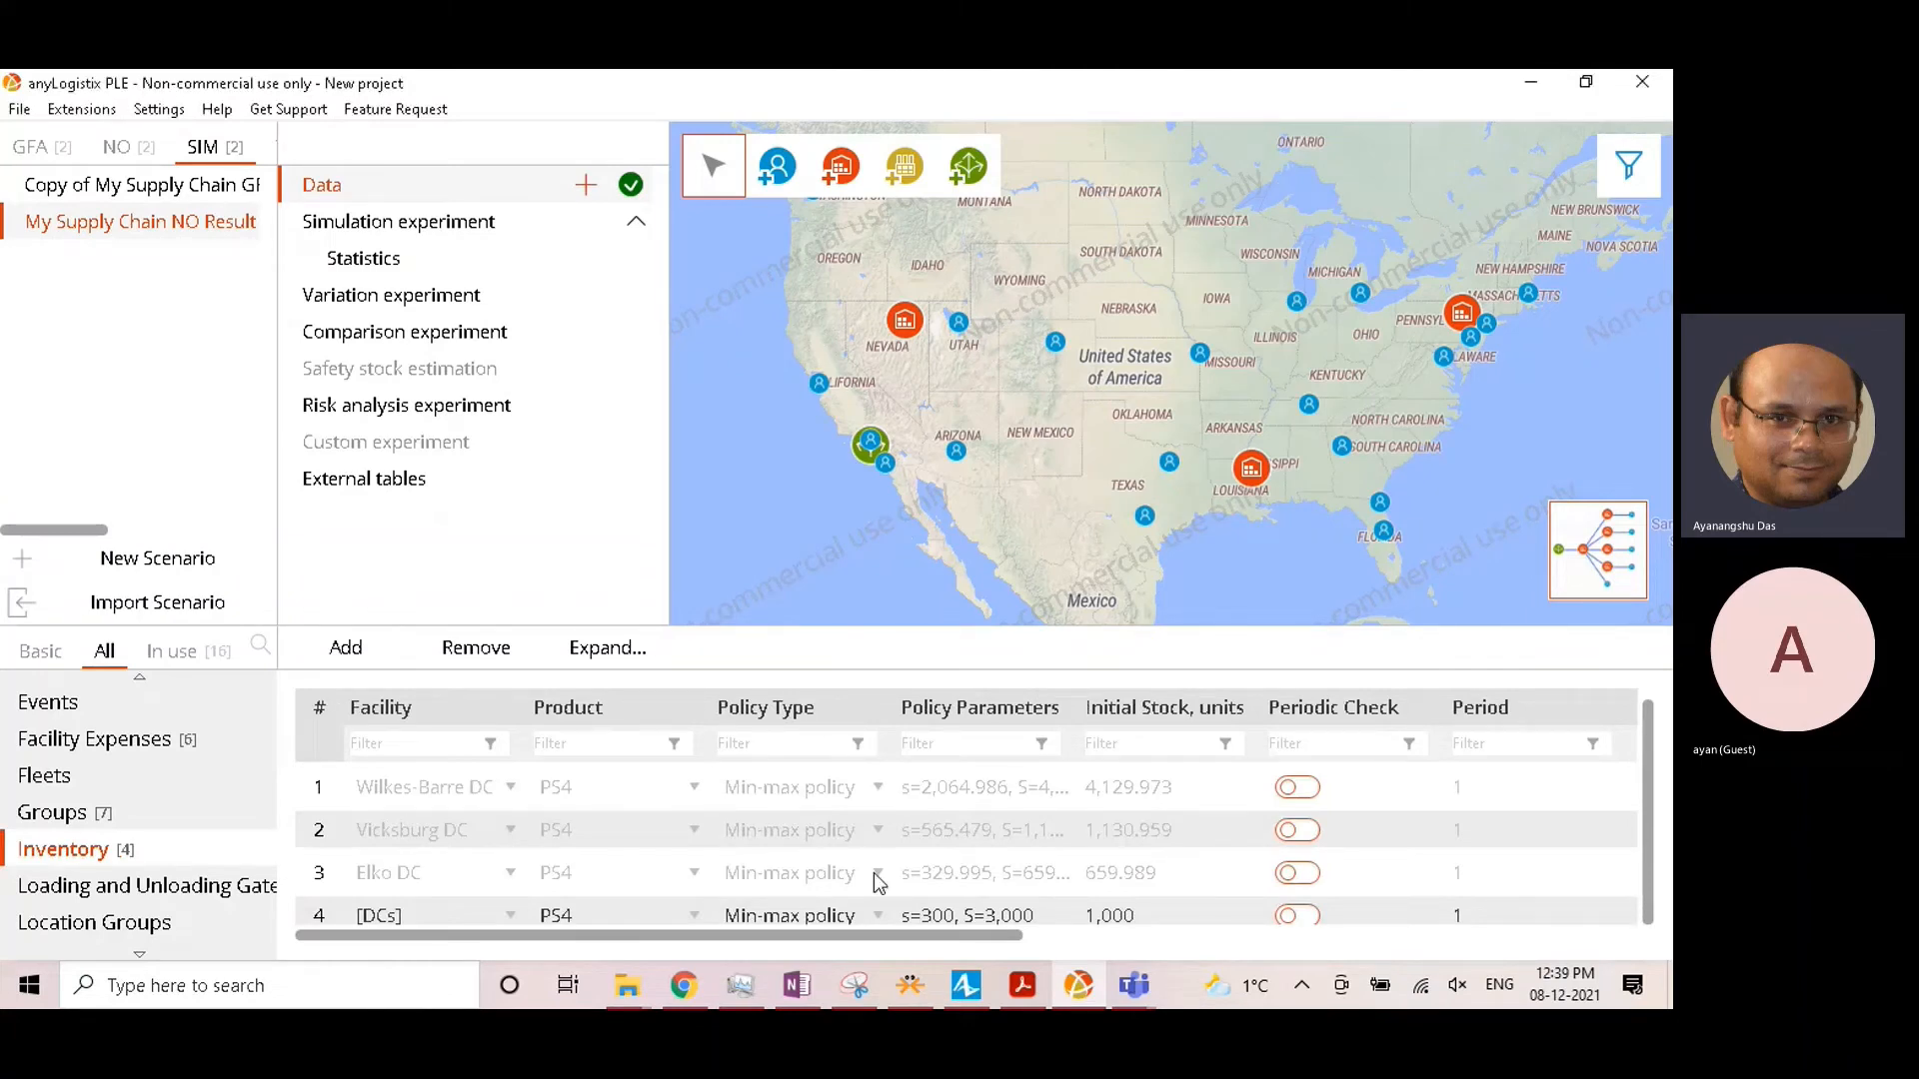
{"action": "scroll", "coordinate": [880, 876], "scroll_direction": "down", "scroll_amount": 1}
{"action": "left_click", "coordinate": [937, 911]}
{"action": "double_click", "coordinate": [938, 911]}
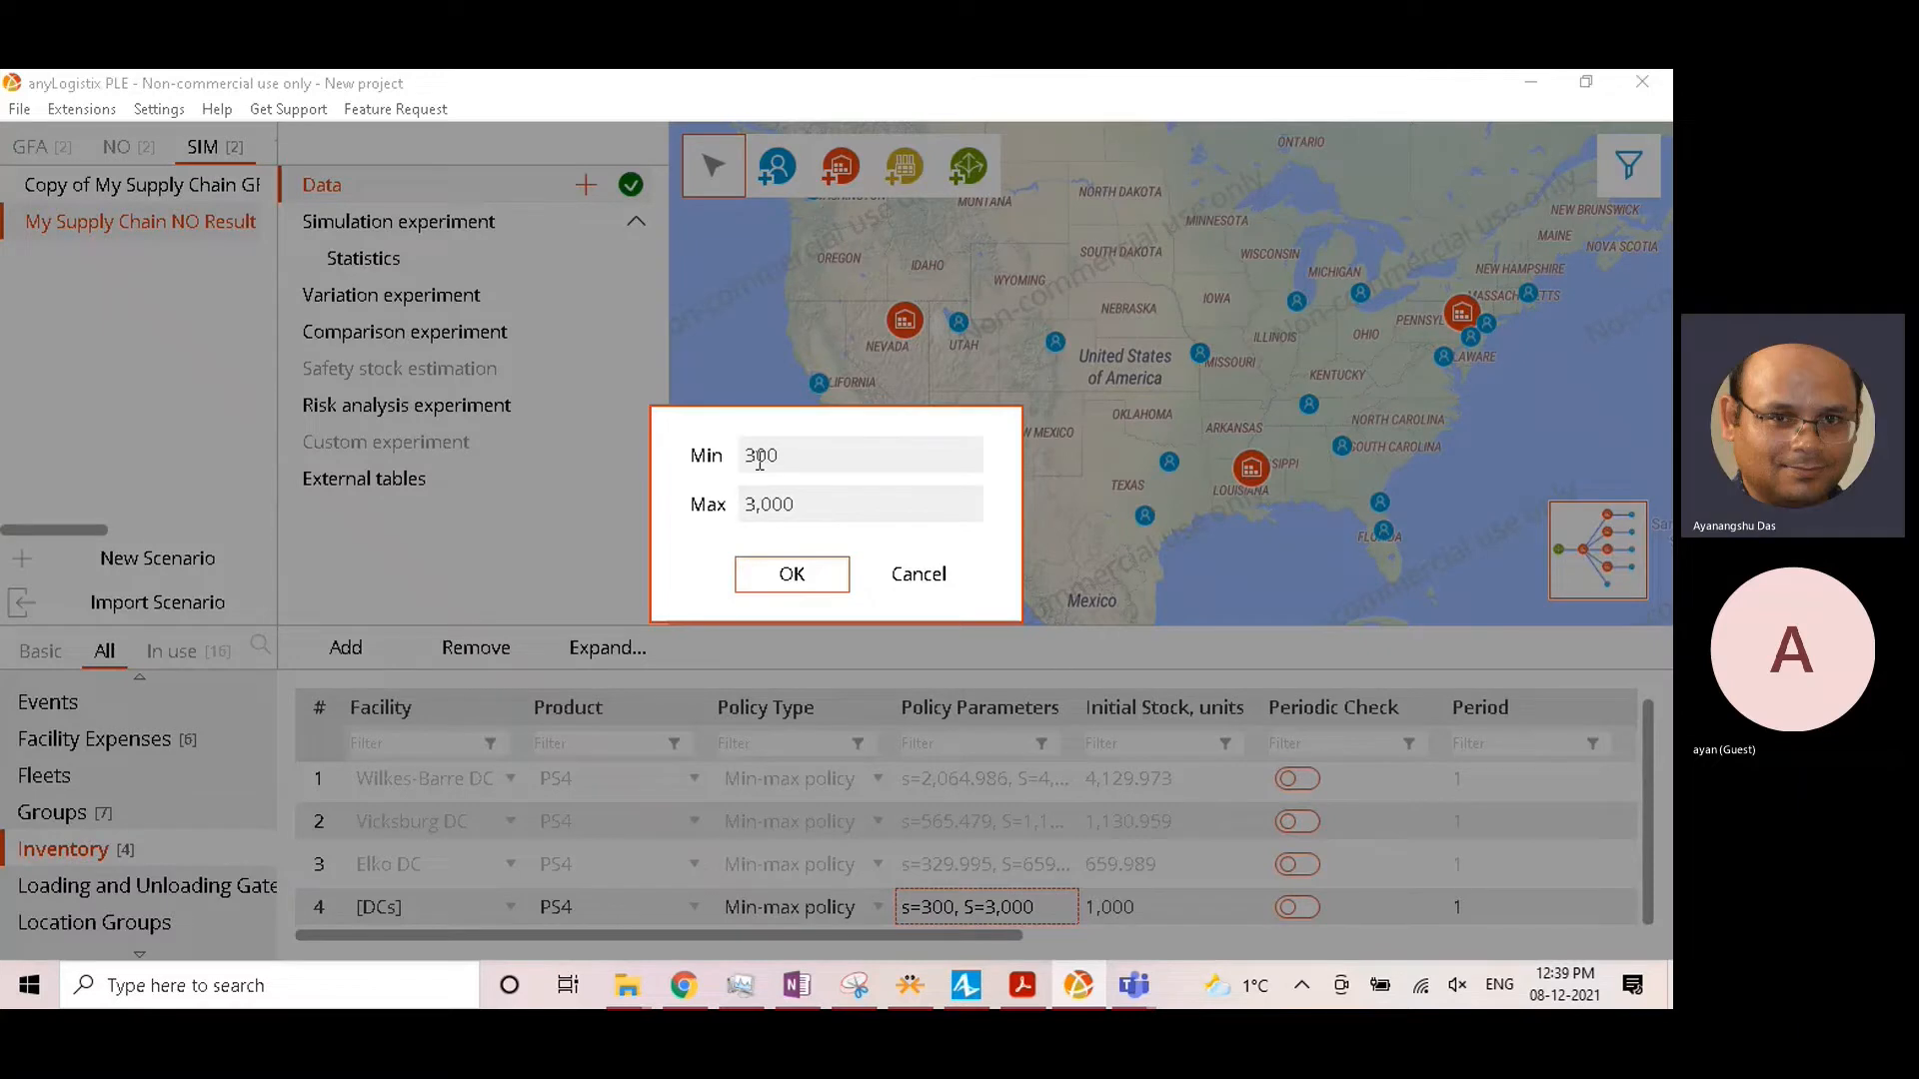
{"action": "left_click_drag", "start_coordinate": [757, 458], "coordinate": [692, 473]}
{"action": "type", "text": "20"}
{"action": "left_click_drag", "start_coordinate": [754, 507], "coordinate": [699, 523]}
{"action": "type", "text": "5"}
{"action": "left_click", "coordinate": [791, 573]}
Step: Set the initial stock of the DCs group's inventory policy to 1,500 units
{"action": "double_click", "coordinate": [1133, 903]}
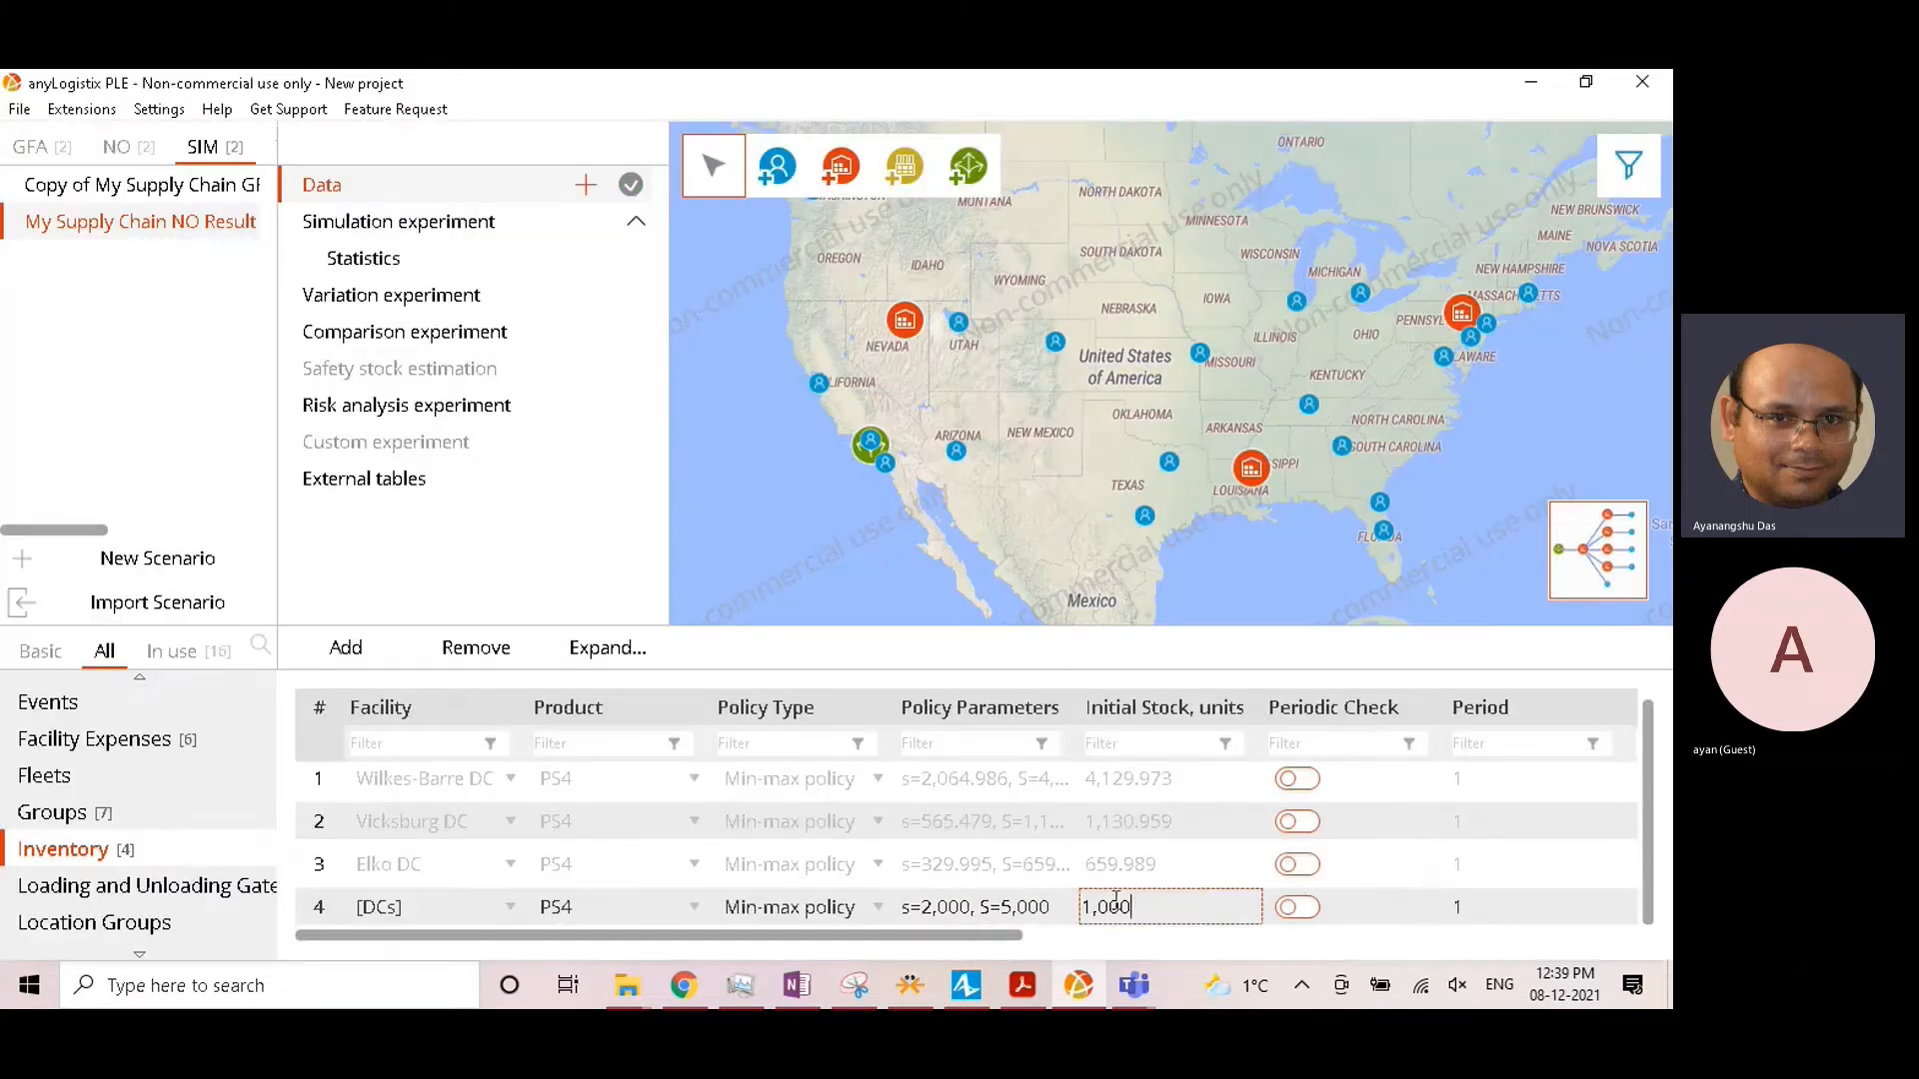
{"action": "left_click_drag", "start_coordinate": [1100, 912], "coordinate": [1079, 914]}
{"action": "type", "text": "2"}
{"action": "mouse_move", "coordinate": [1134, 986]}
{"action": "mouse_move", "coordinate": [1095, 910]}
{"action": "left_mouse_down"}
{"action": "mouse_move", "coordinate": [1076, 924]}
{"action": "mouse_move", "coordinate": [1094, 911]}
{"action": "left_mouse_up"}
{"action": "type", "text": "15"}
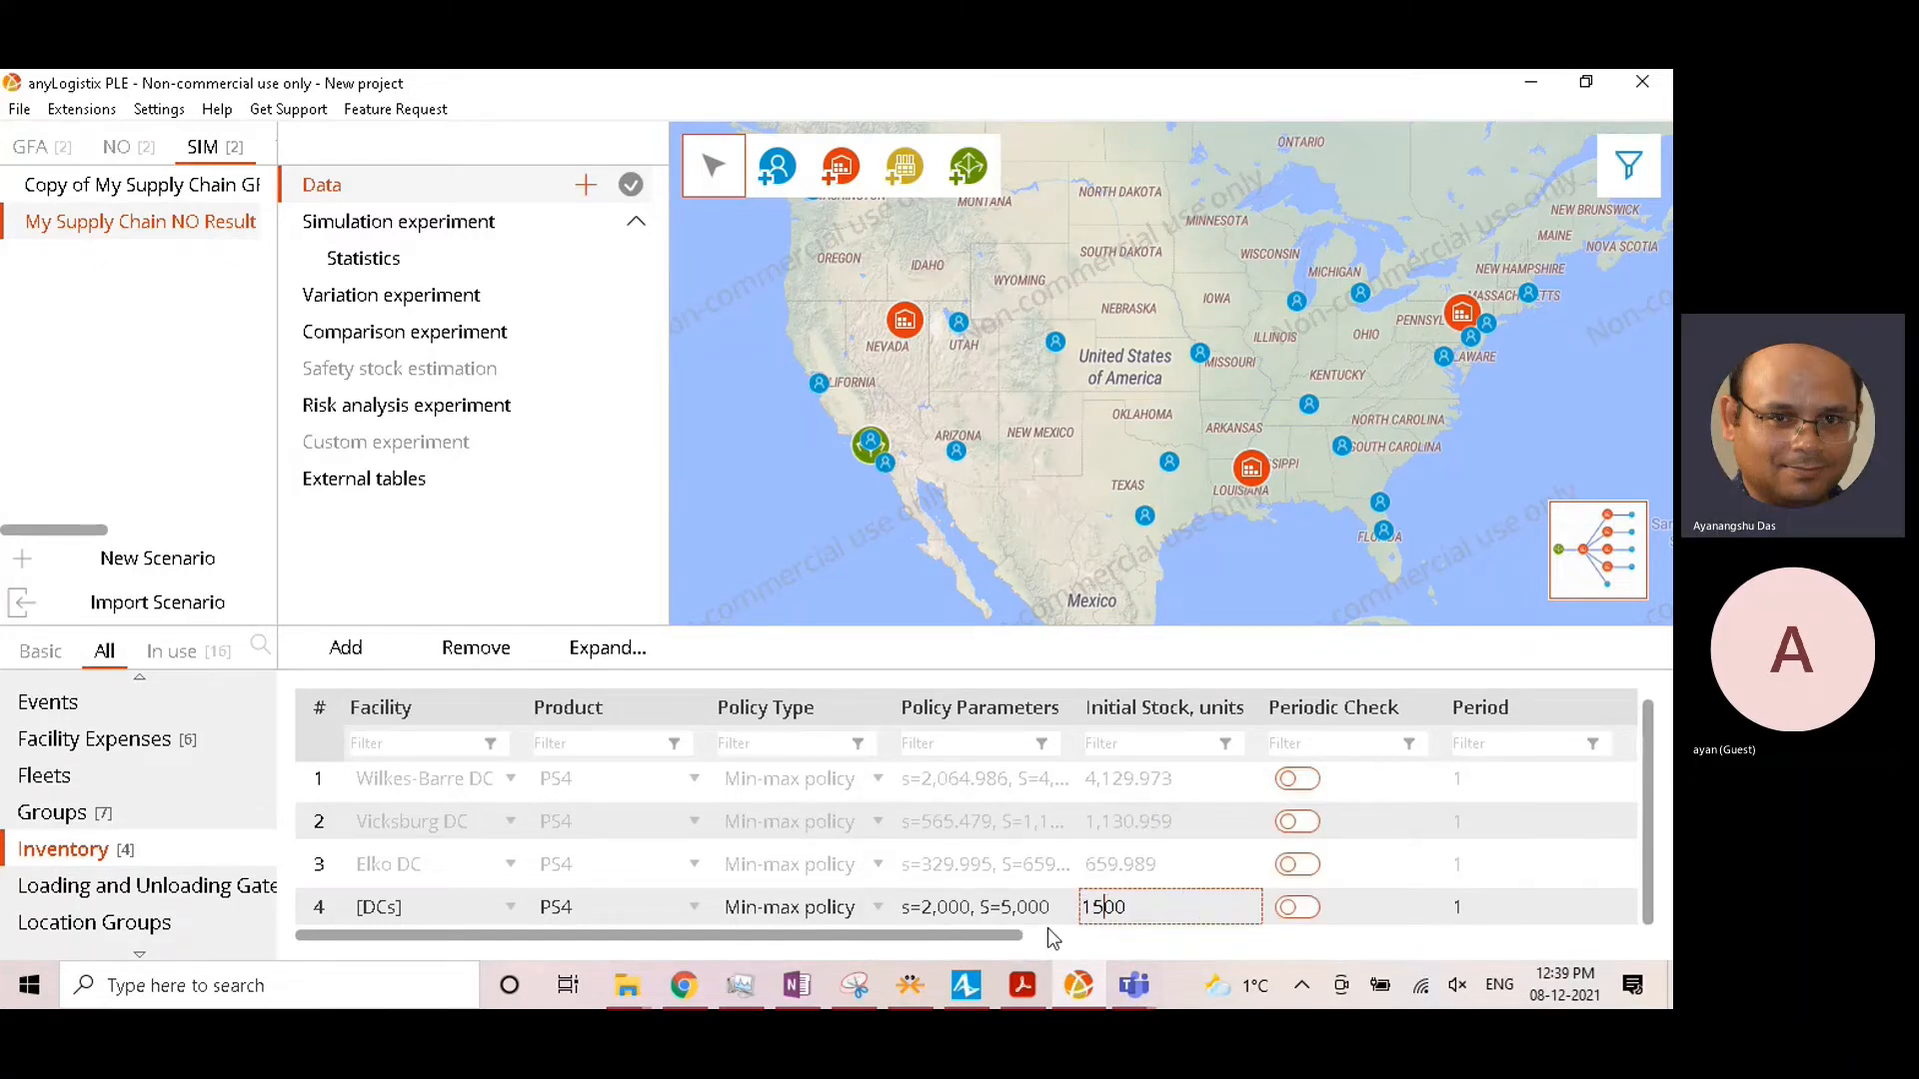
{"action": "left_click", "coordinate": [1162, 884]}
{"action": "left_click", "coordinate": [1112, 917]}
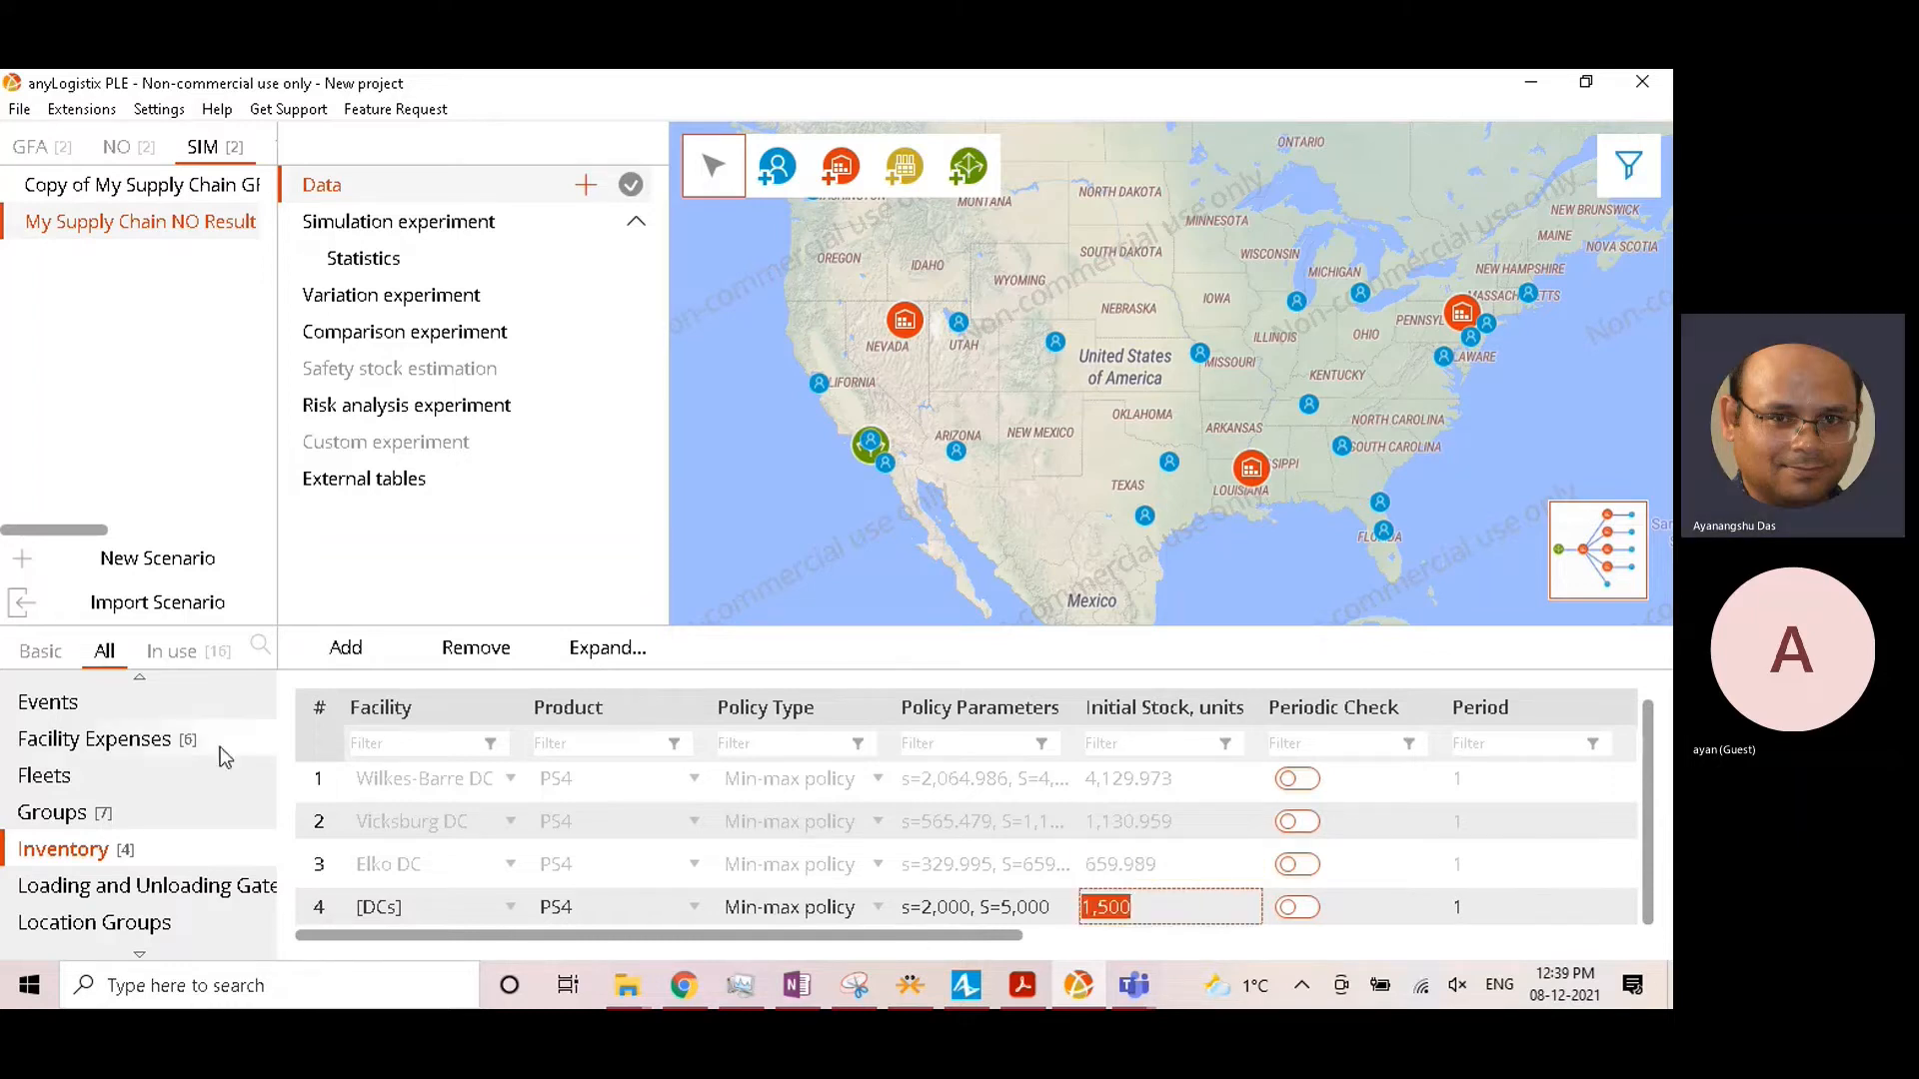
{"action": "left_click", "coordinate": [245, 431]}
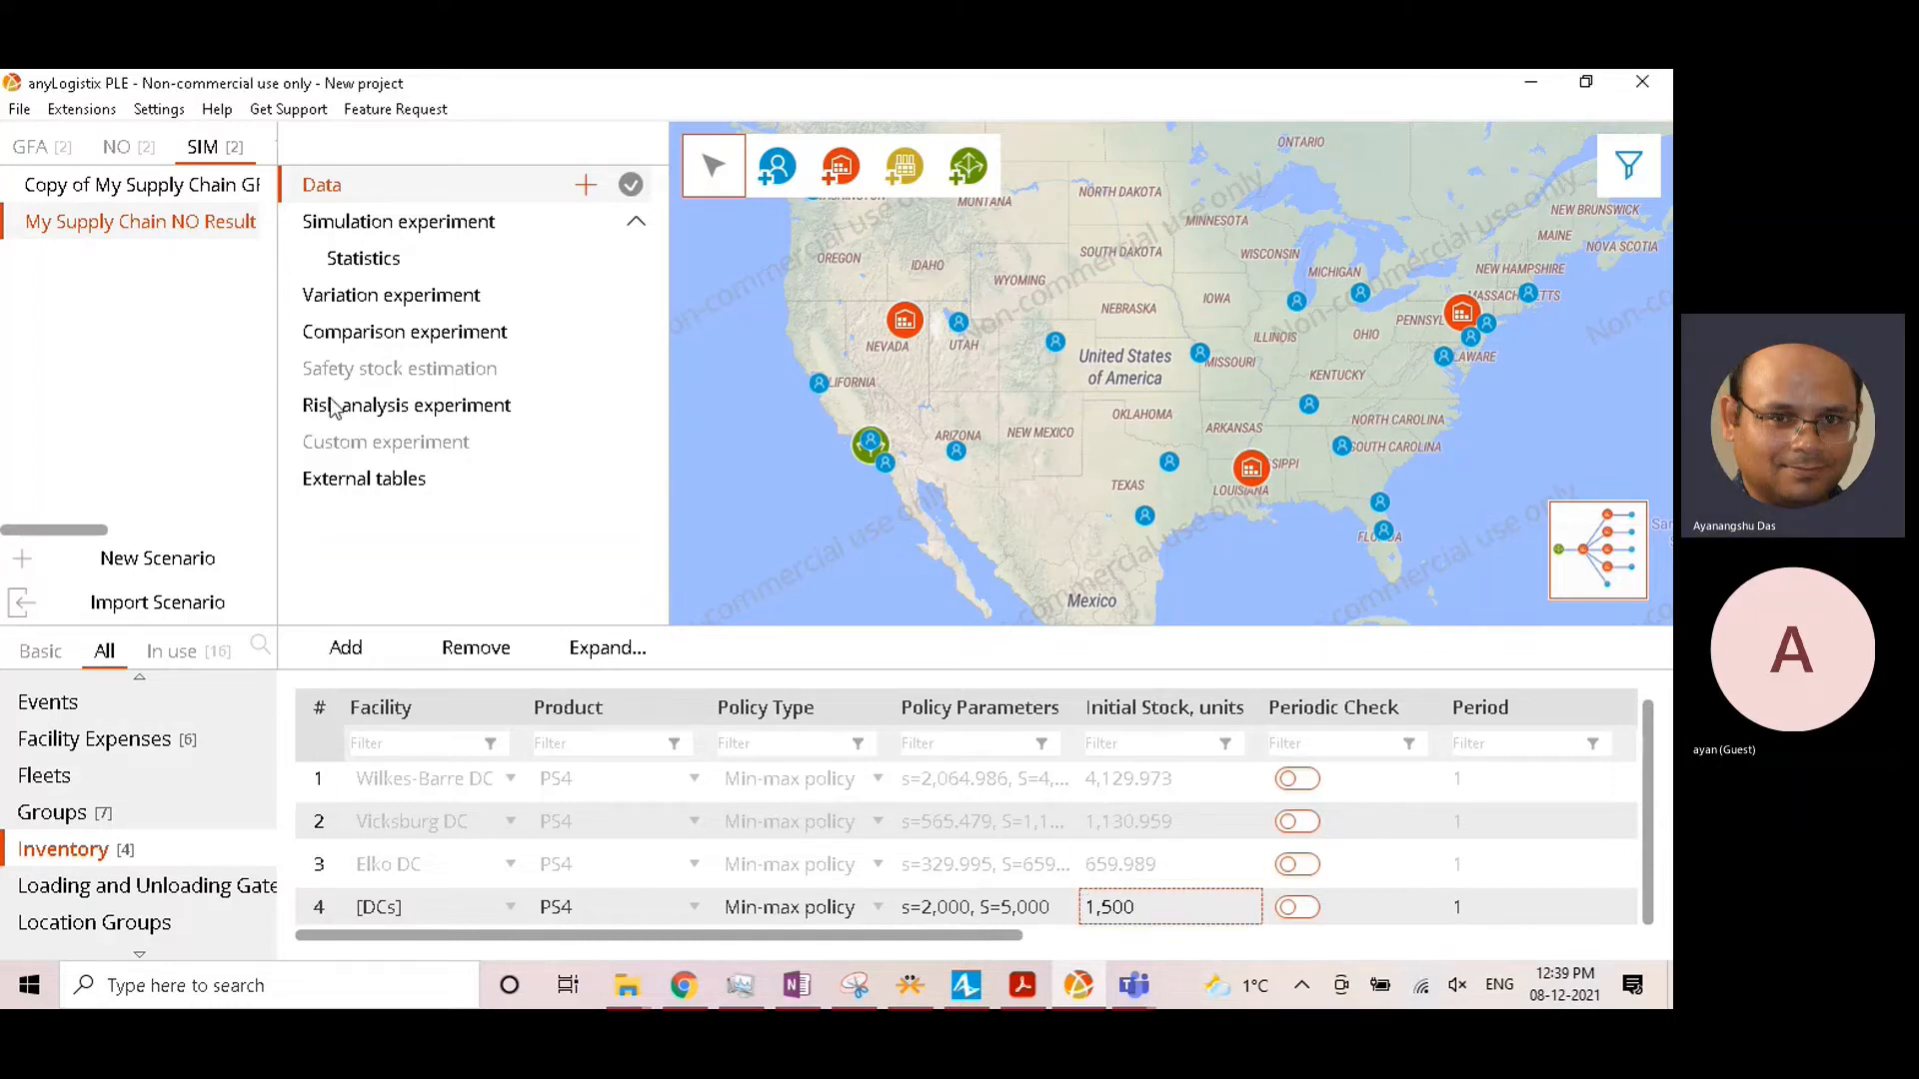
Step: Run the simulation experiment with the revised inventory policy at maximum speed, stop it at the end and save its results
{"action": "left_click", "coordinate": [528, 230]}
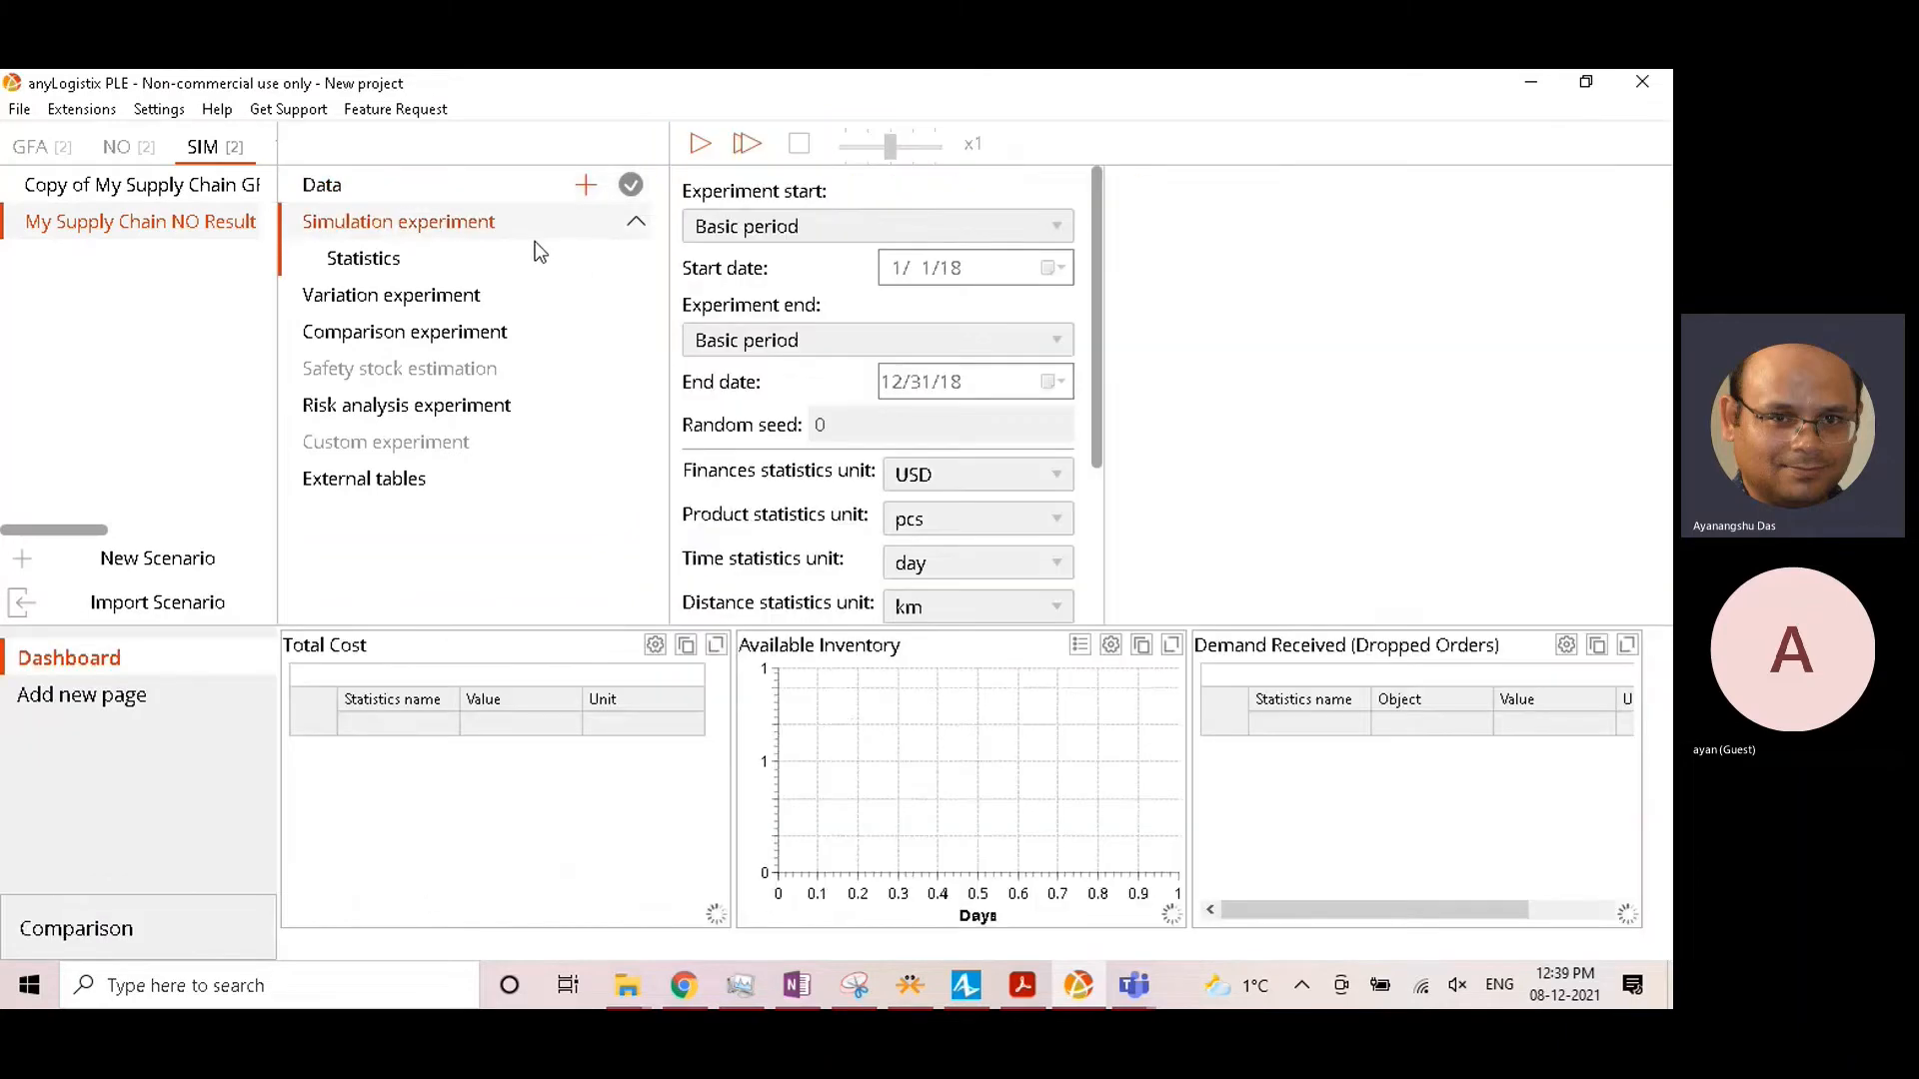
{"action": "left_click", "coordinate": [701, 145]}
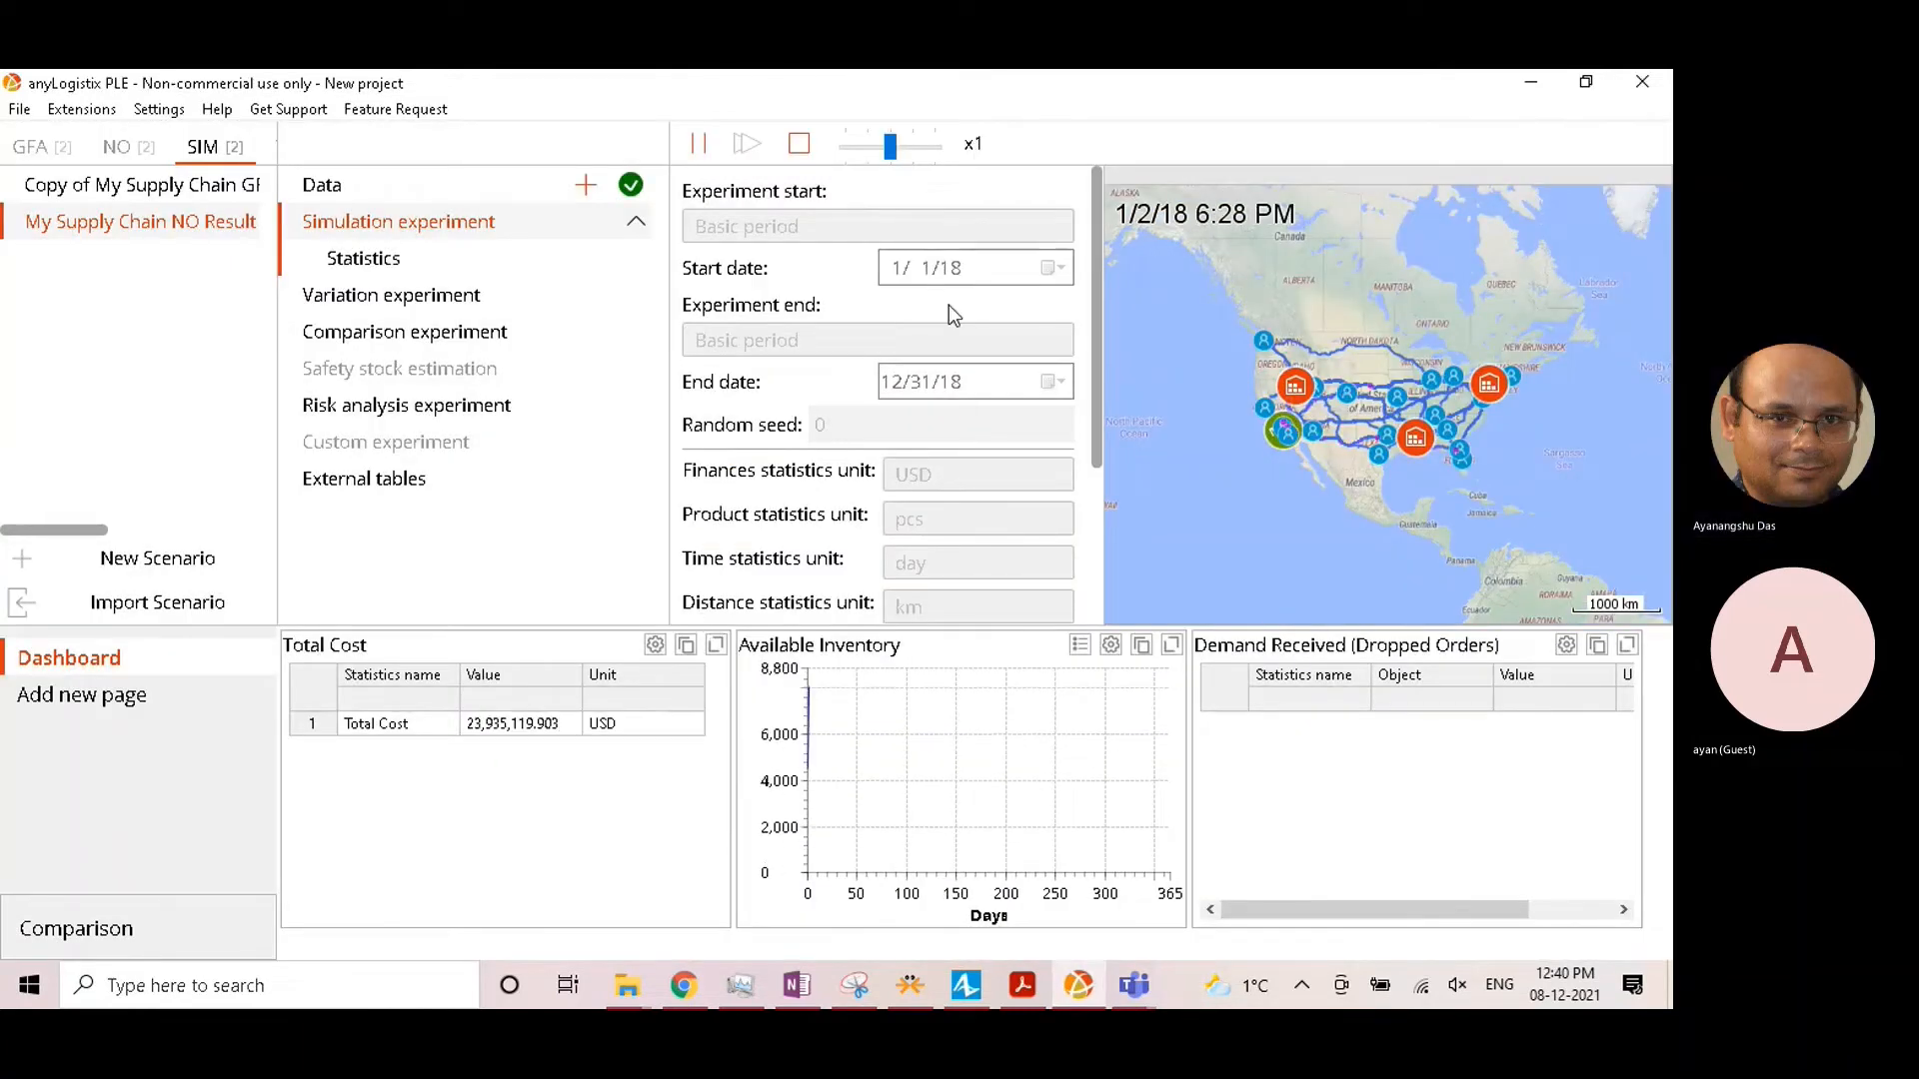
{"action": "left_click_drag", "start_coordinate": [891, 146], "coordinate": [1098, 157]}
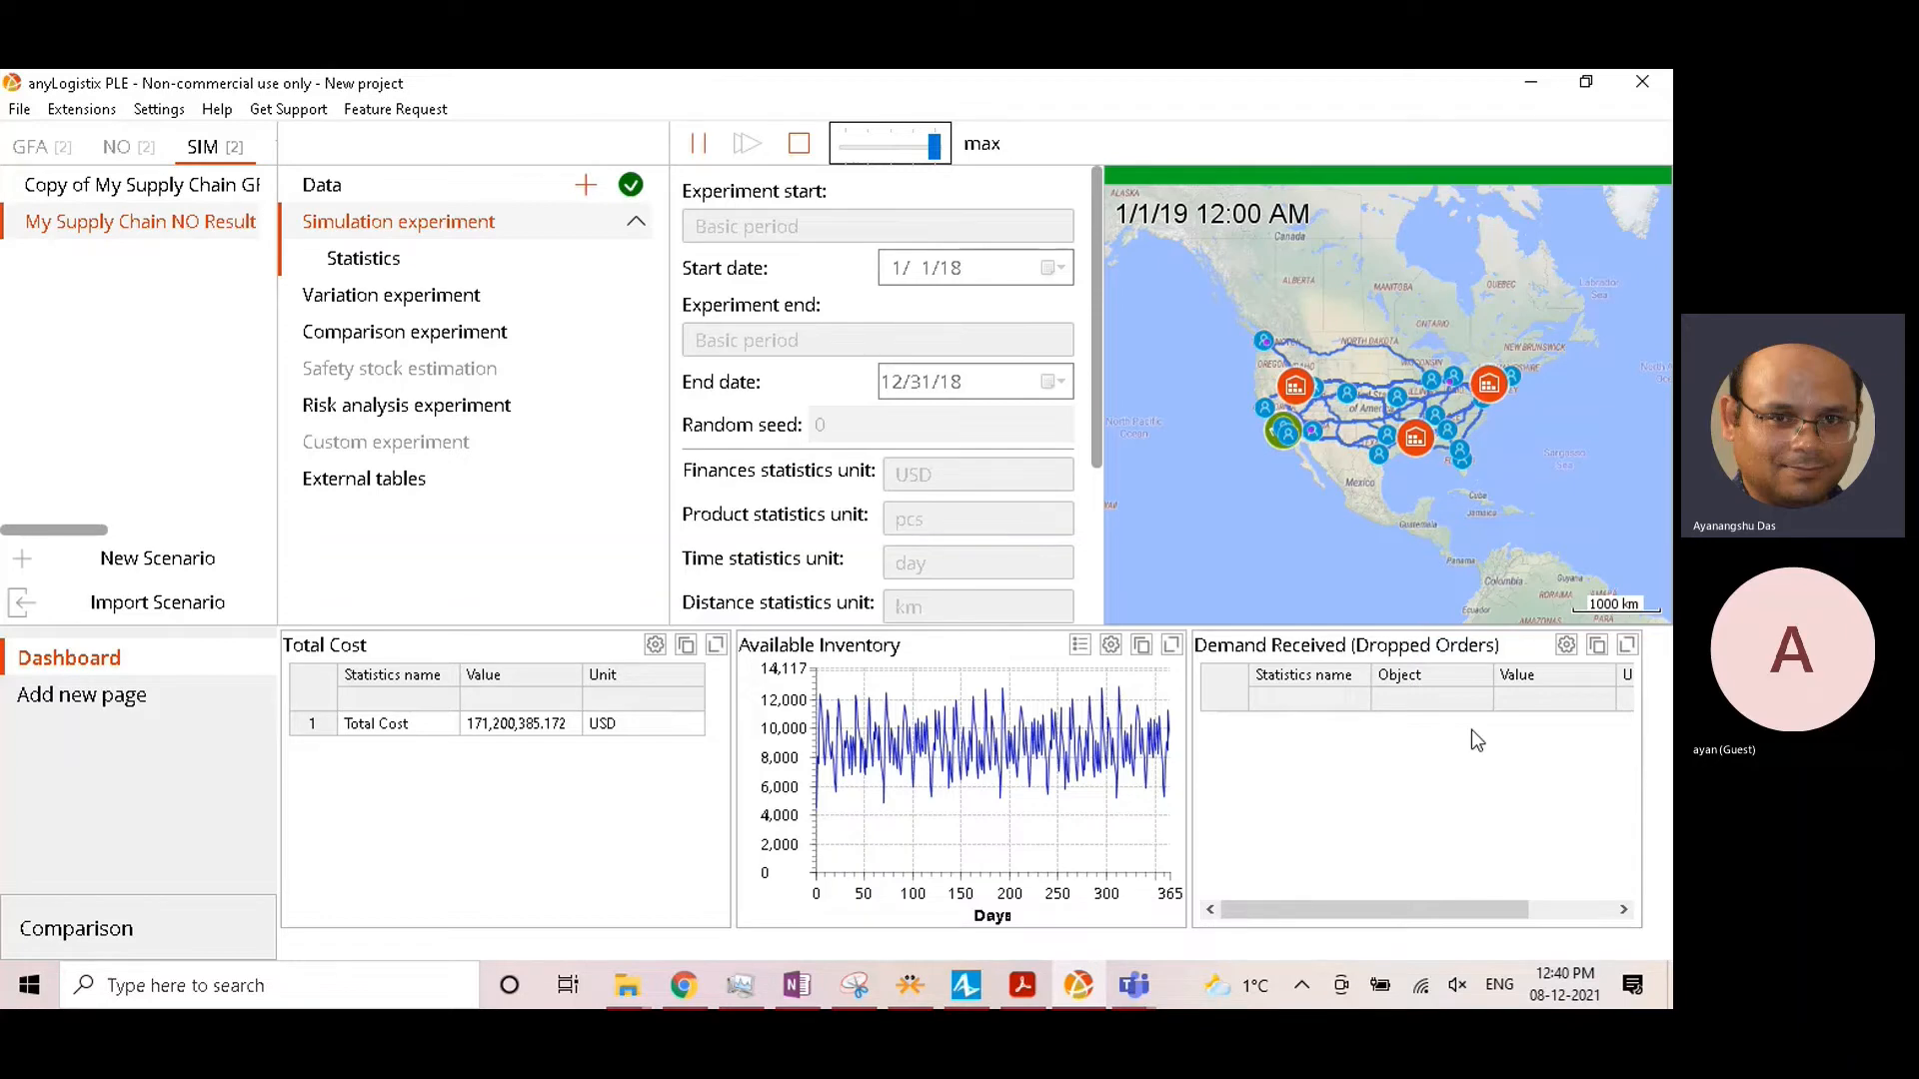
{"action": "left_click", "coordinate": [813, 145]}
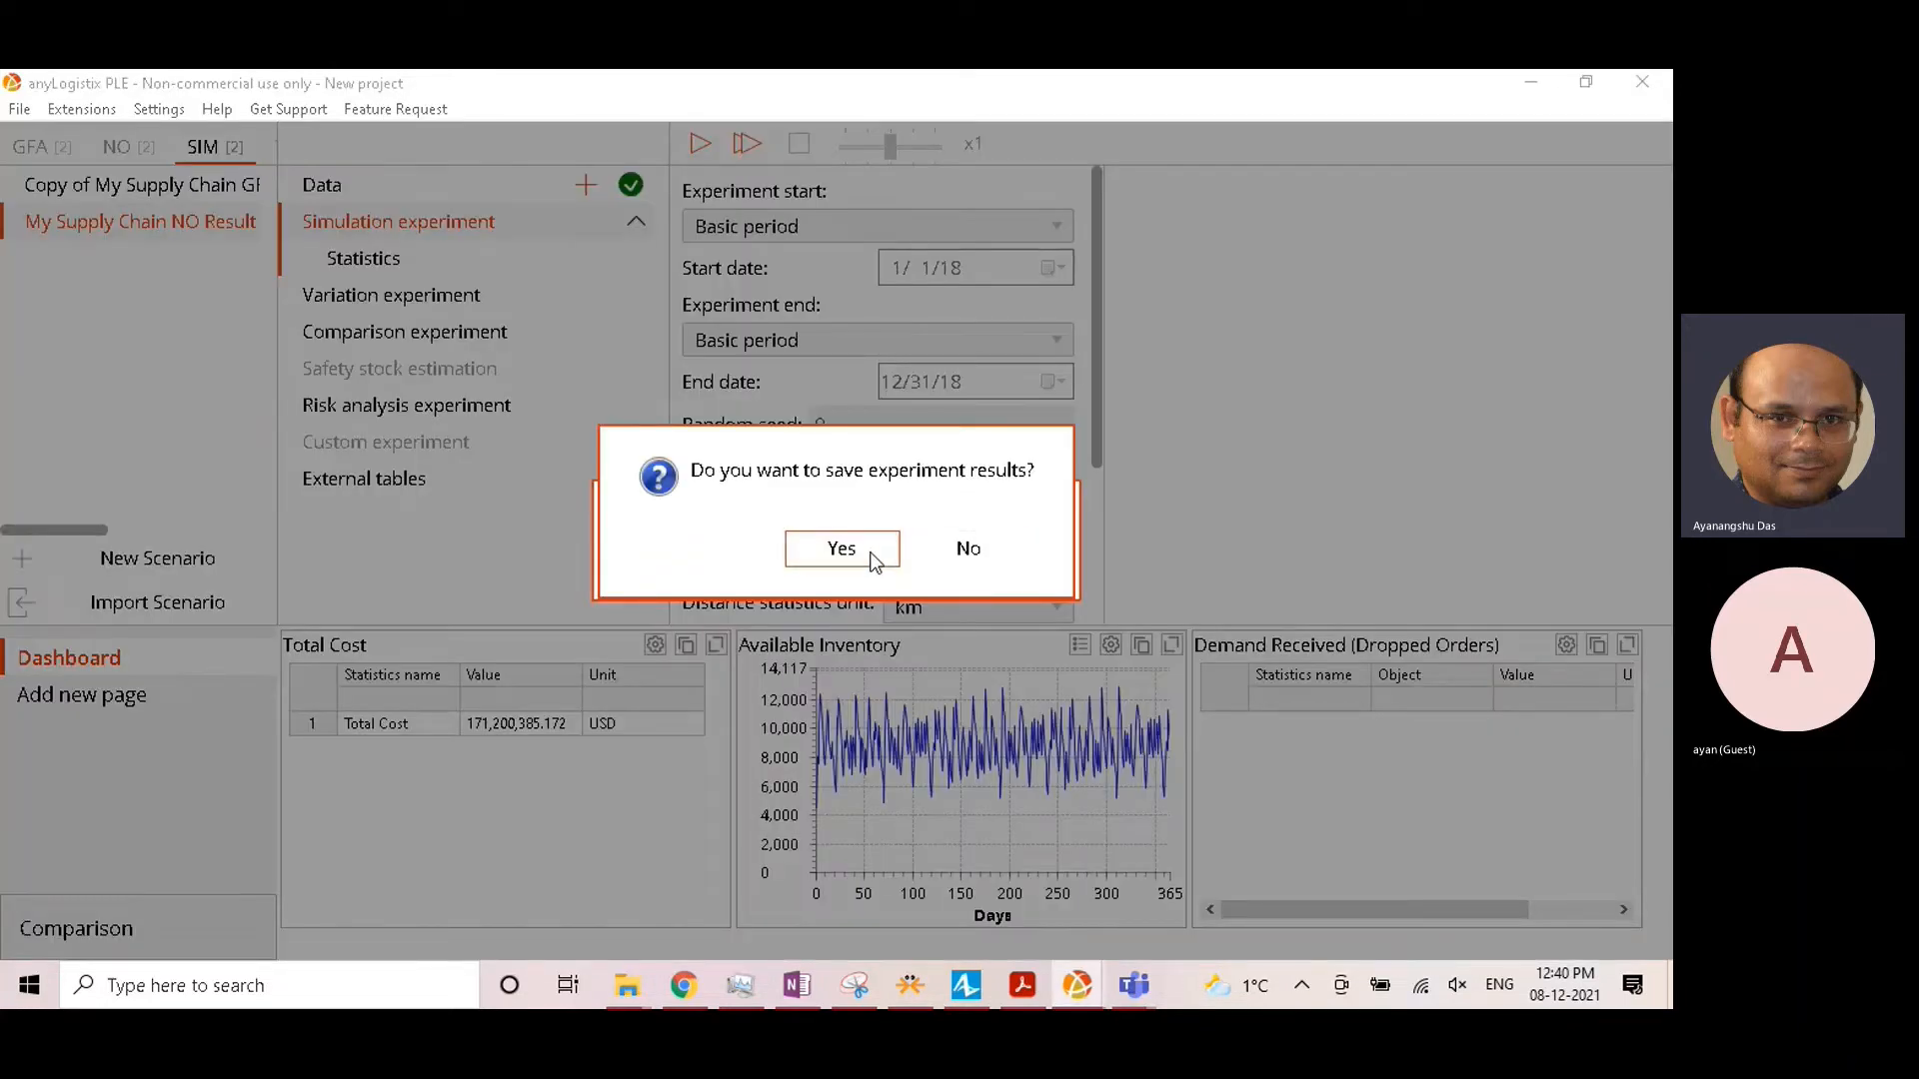
{"action": "left_click", "coordinate": [870, 555]}
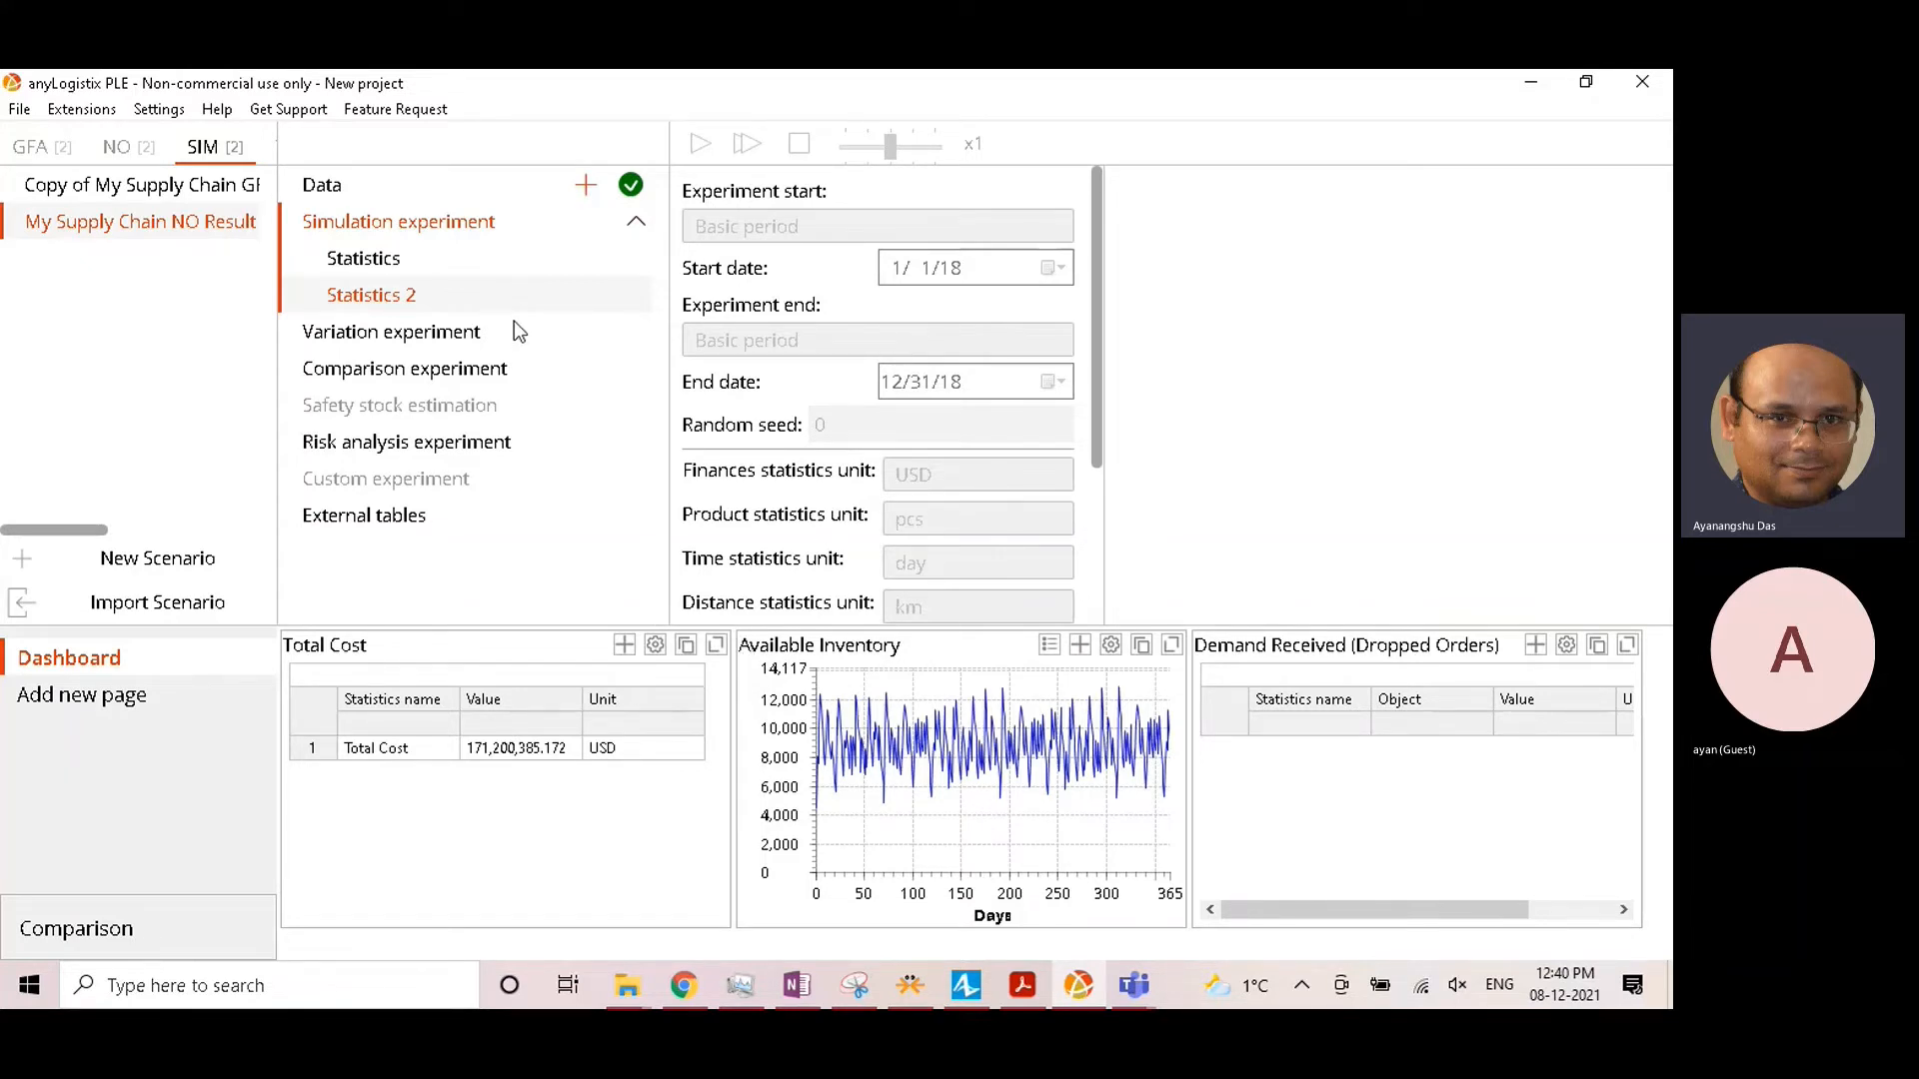
Step: Compare total cost, available inventory and dropped orders between the saved results Statistics and Statistics 2
{"action": "left_click", "coordinate": [436, 270]}
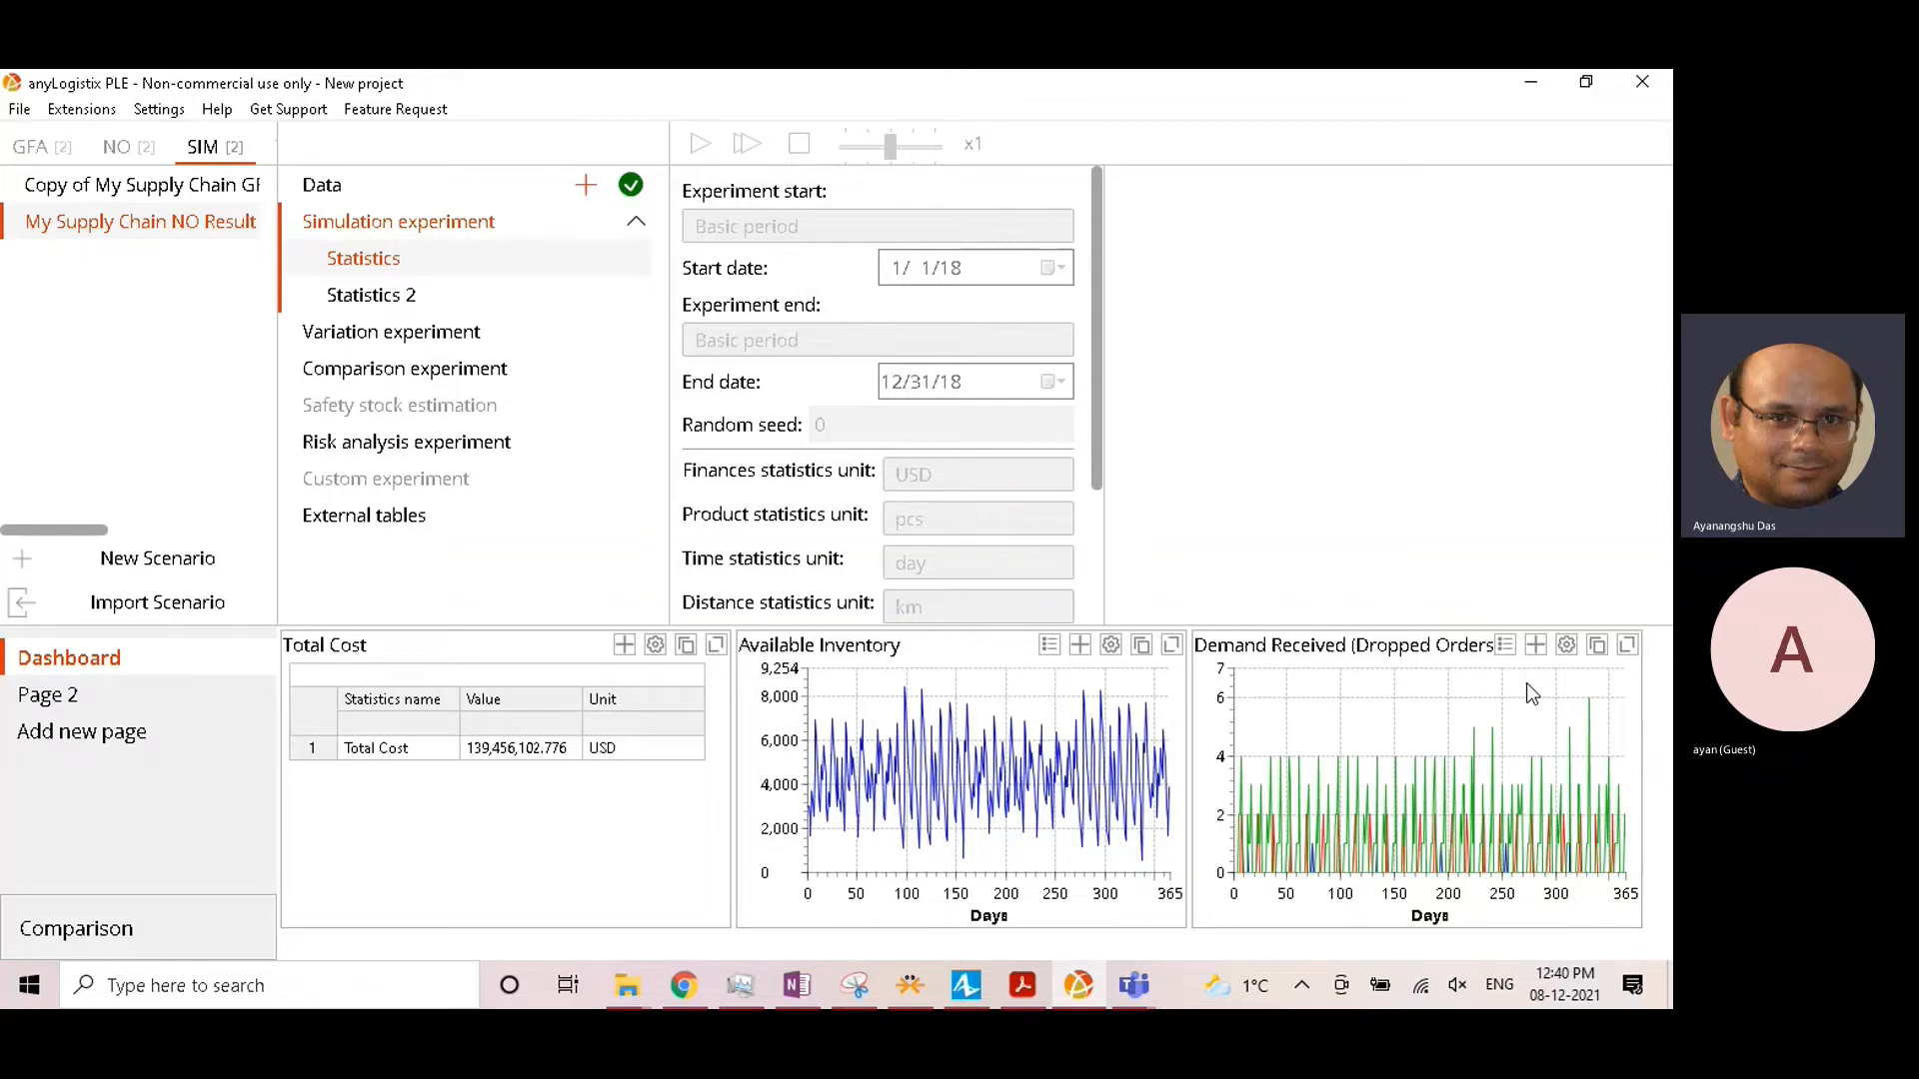
{"action": "left_click", "coordinate": [448, 294]}
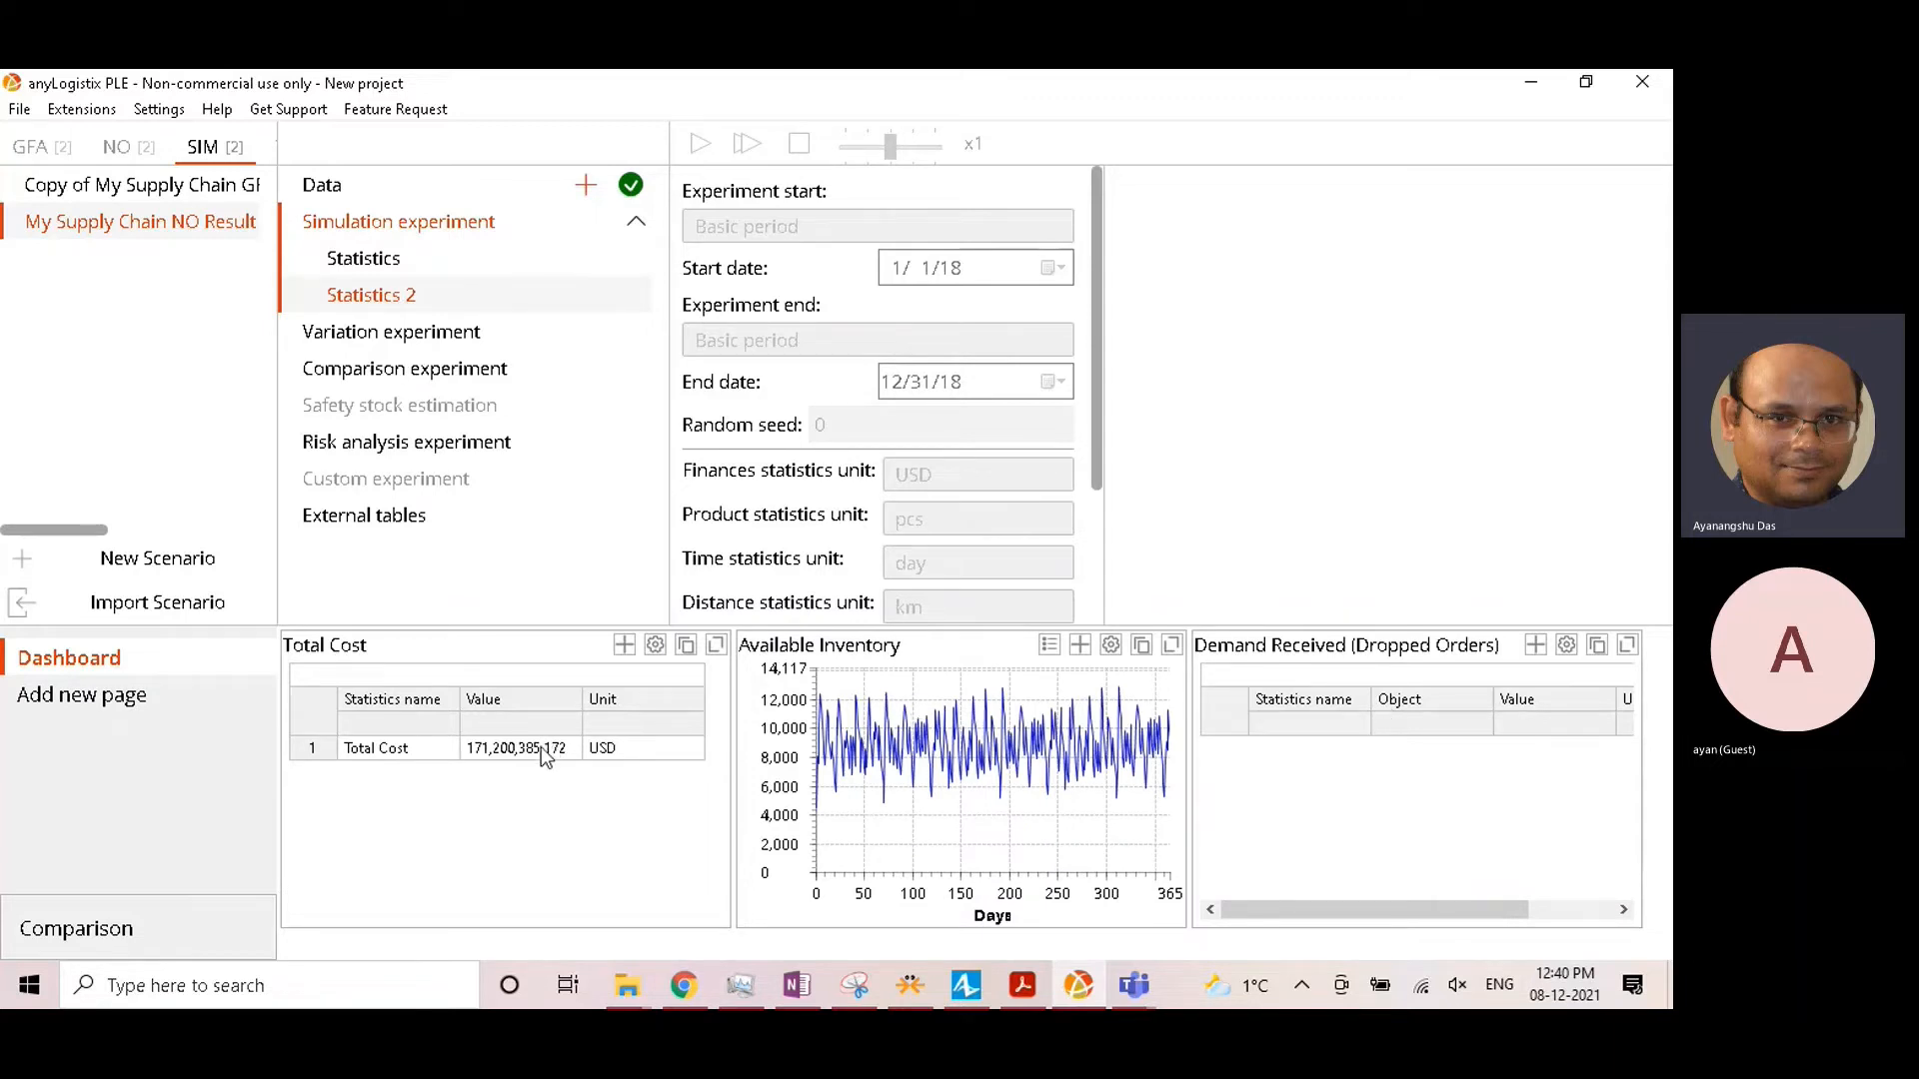
{"action": "left_click", "coordinate": [412, 258]}
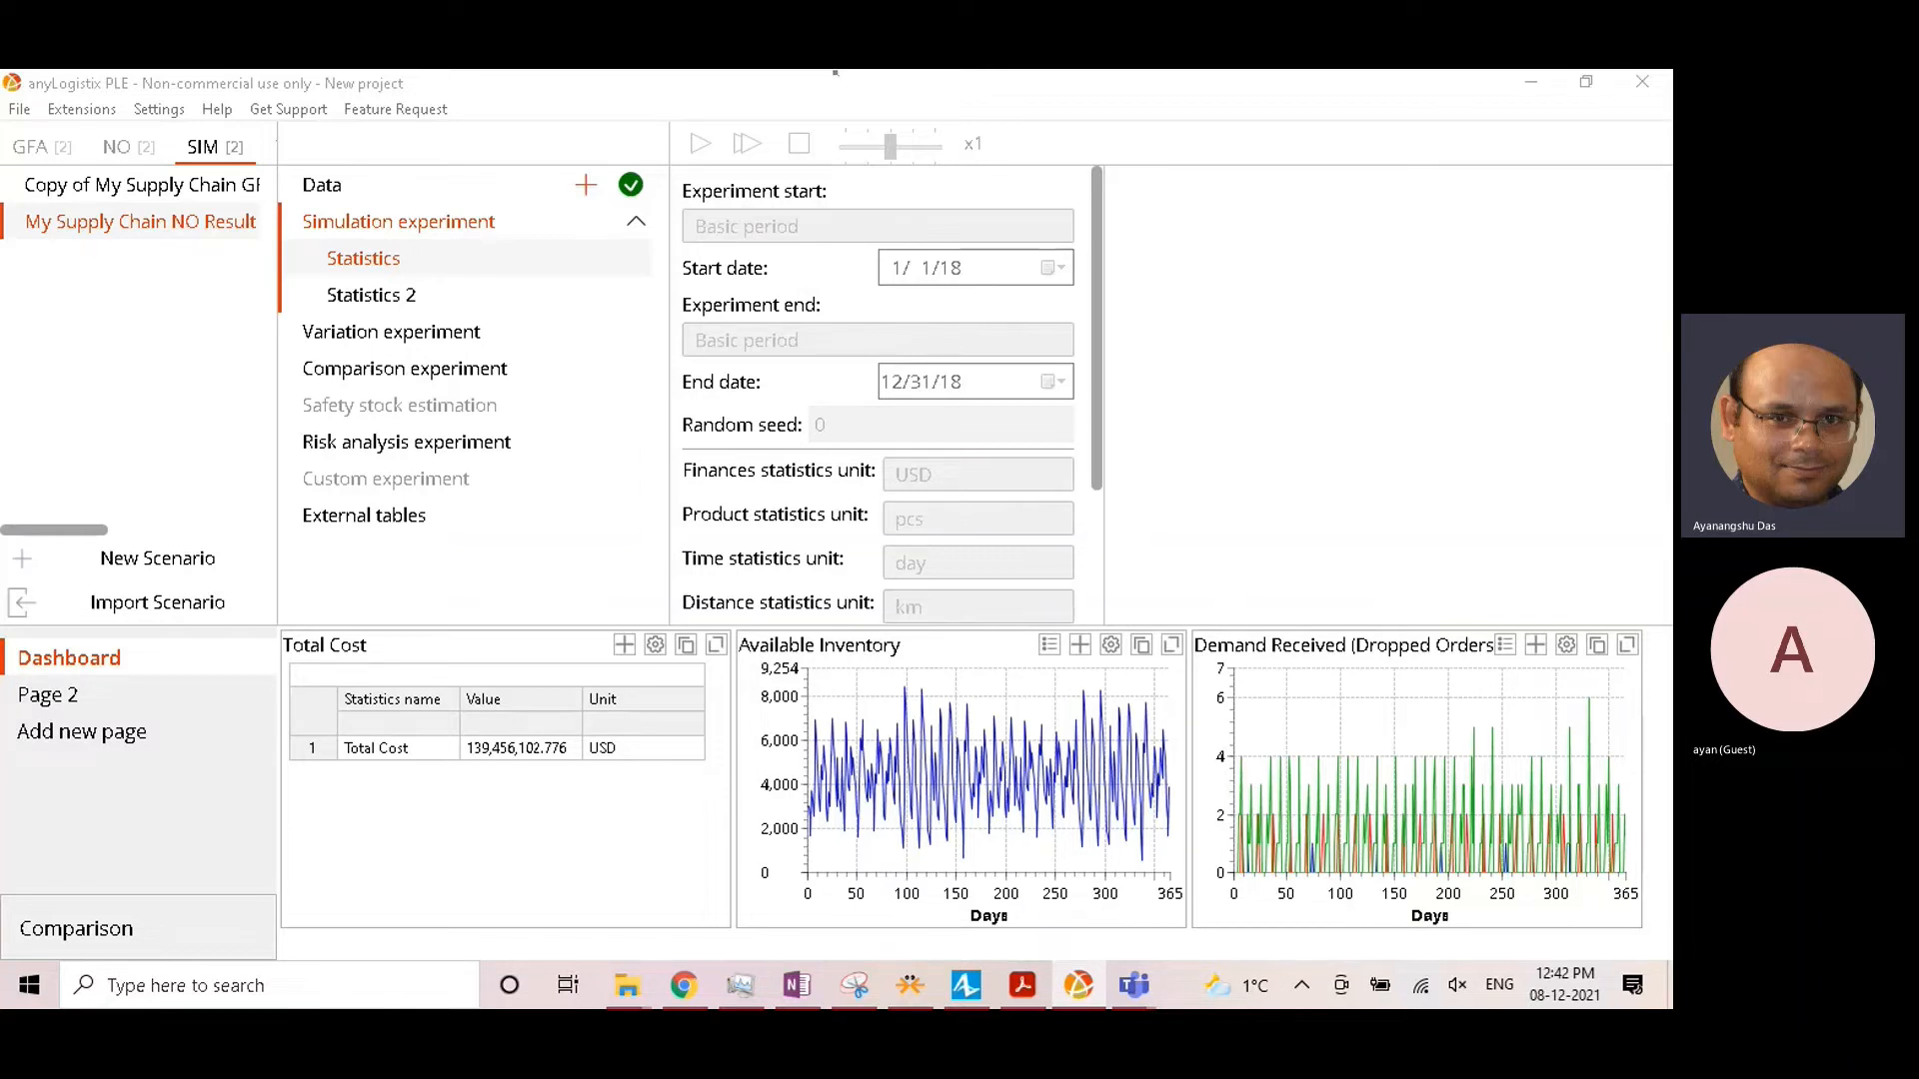
Step: Import the Food containers production scenario file as a new scenario with all sheets, experiments, initial states and external tables
{"action": "left_click", "coordinate": [193, 204]}
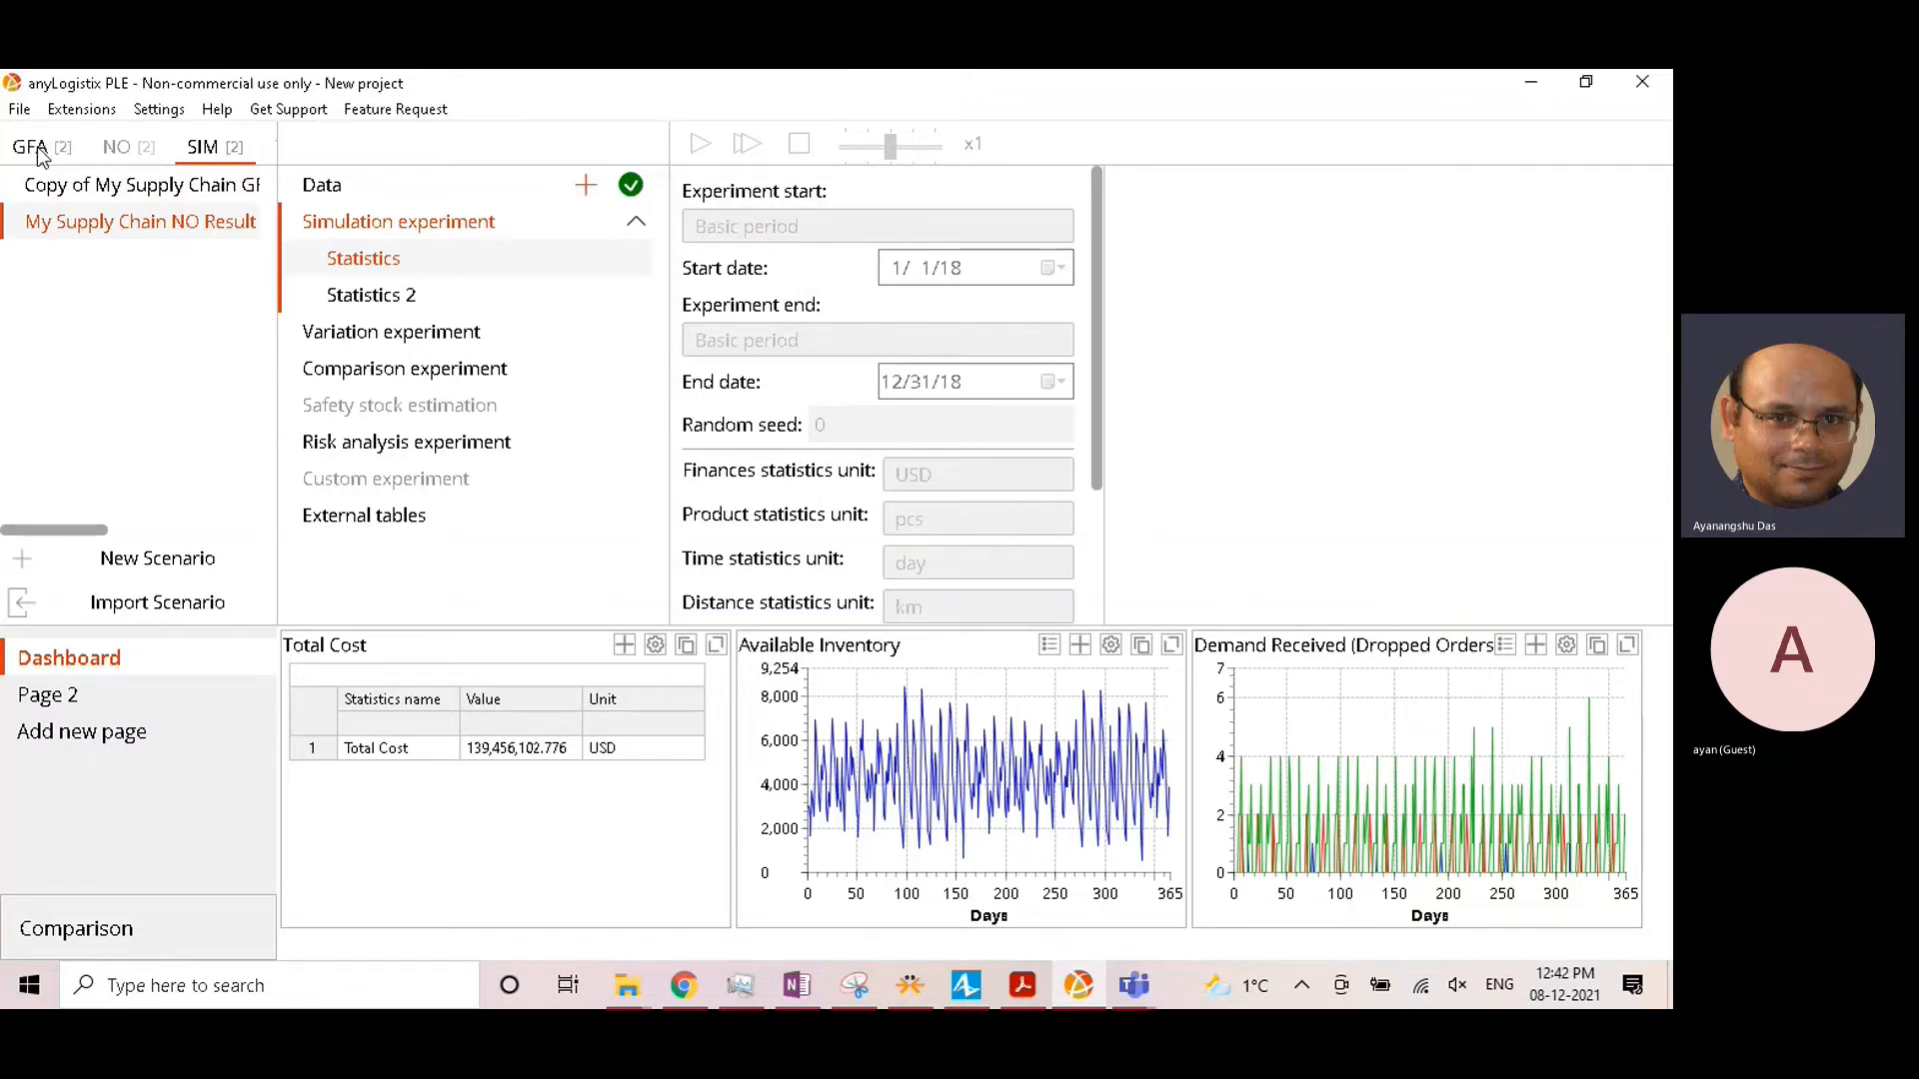
{"action": "left_click", "coordinate": [19, 109]}
{"action": "left_click", "coordinate": [88, 160]}
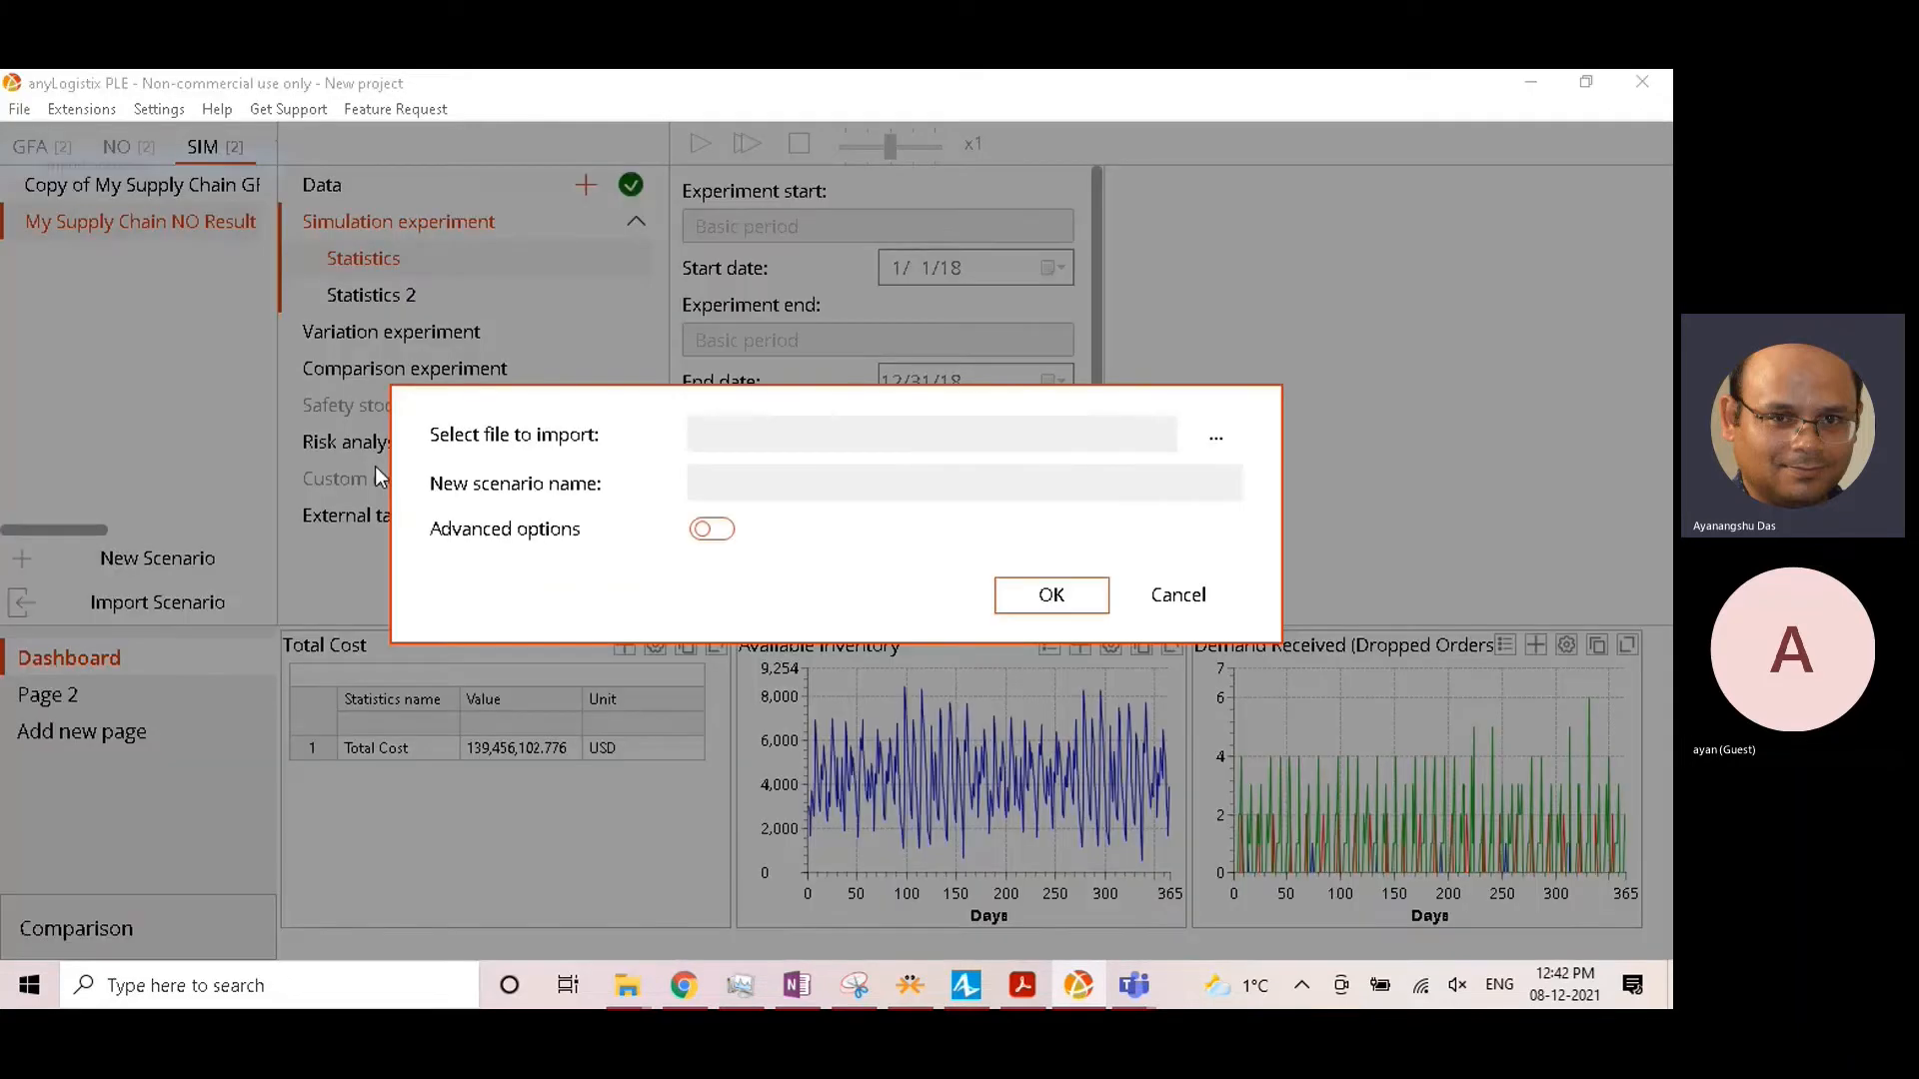
{"action": "left_click", "coordinate": [1216, 437]}
{"action": "double_click", "coordinate": [759, 506]}
{"action": "left_click", "coordinate": [720, 530]}
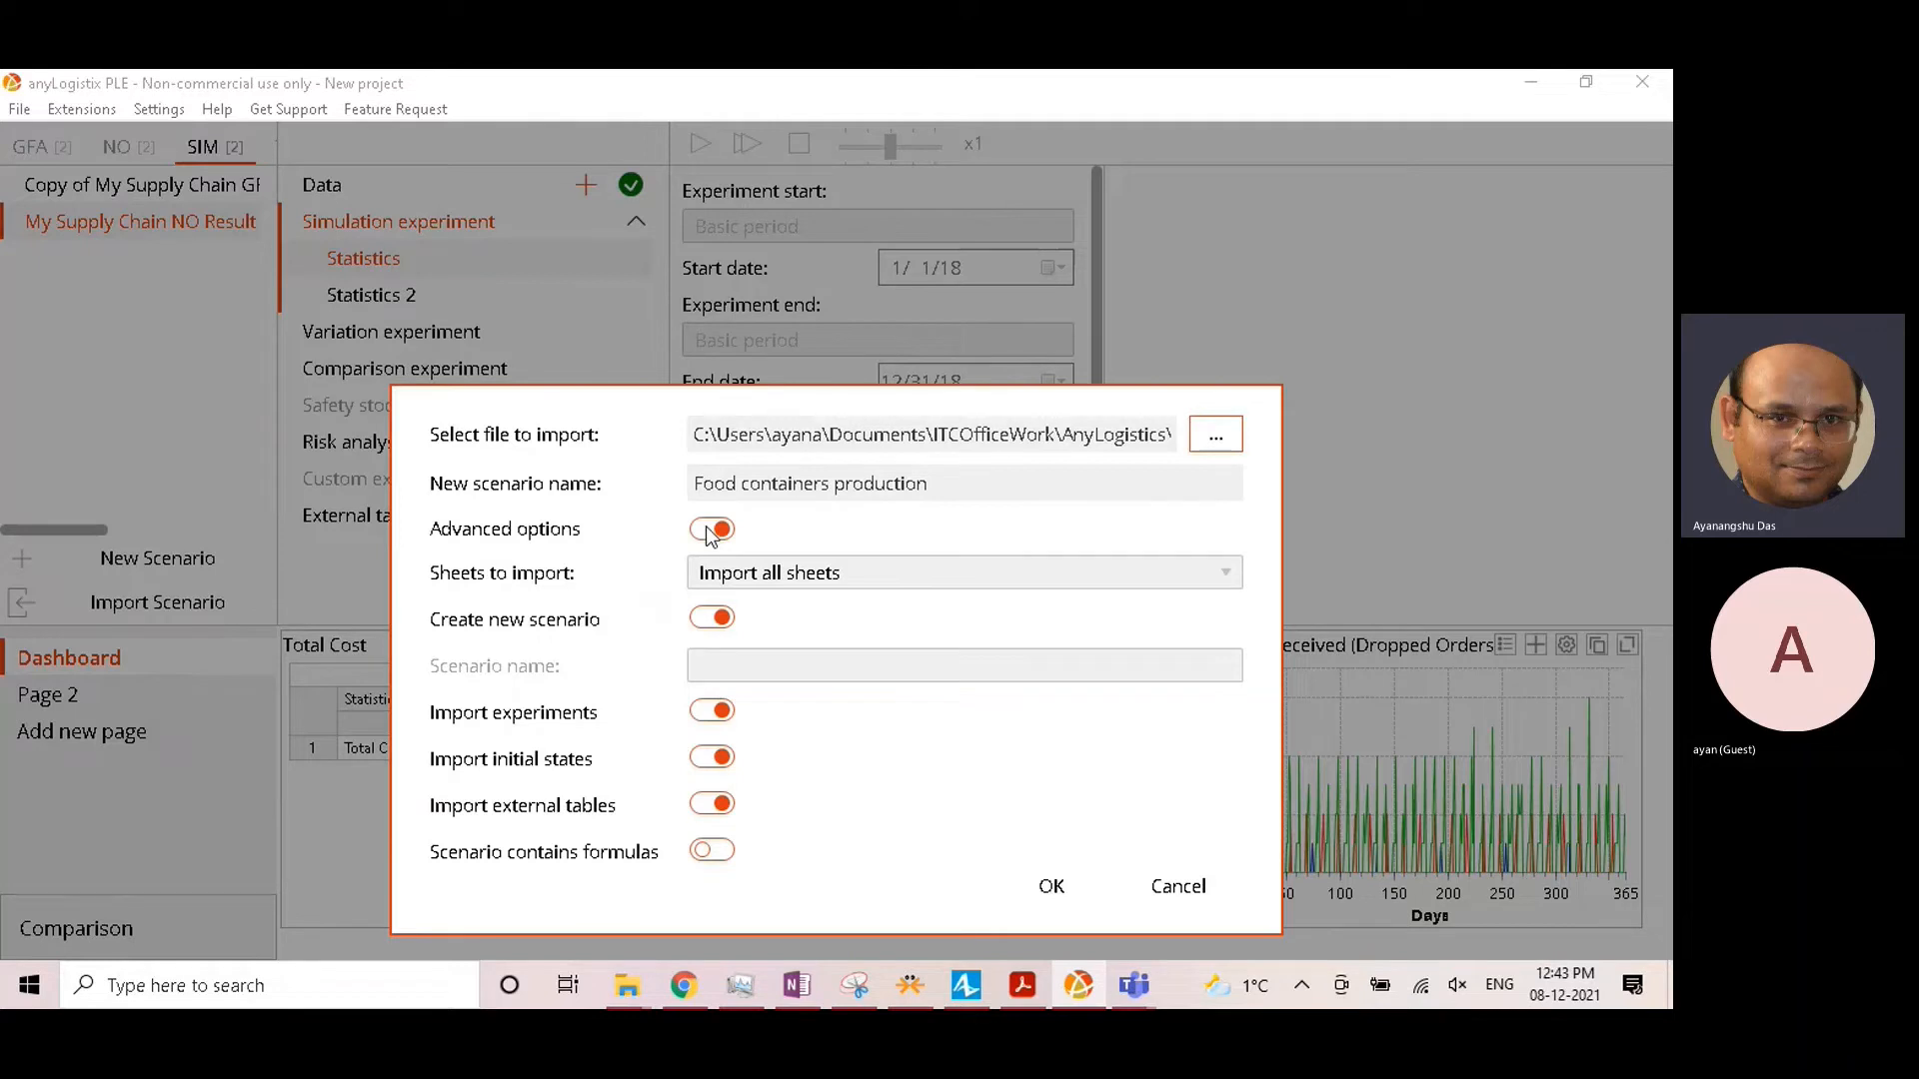
{"action": "left_click", "coordinate": [1052, 886]}
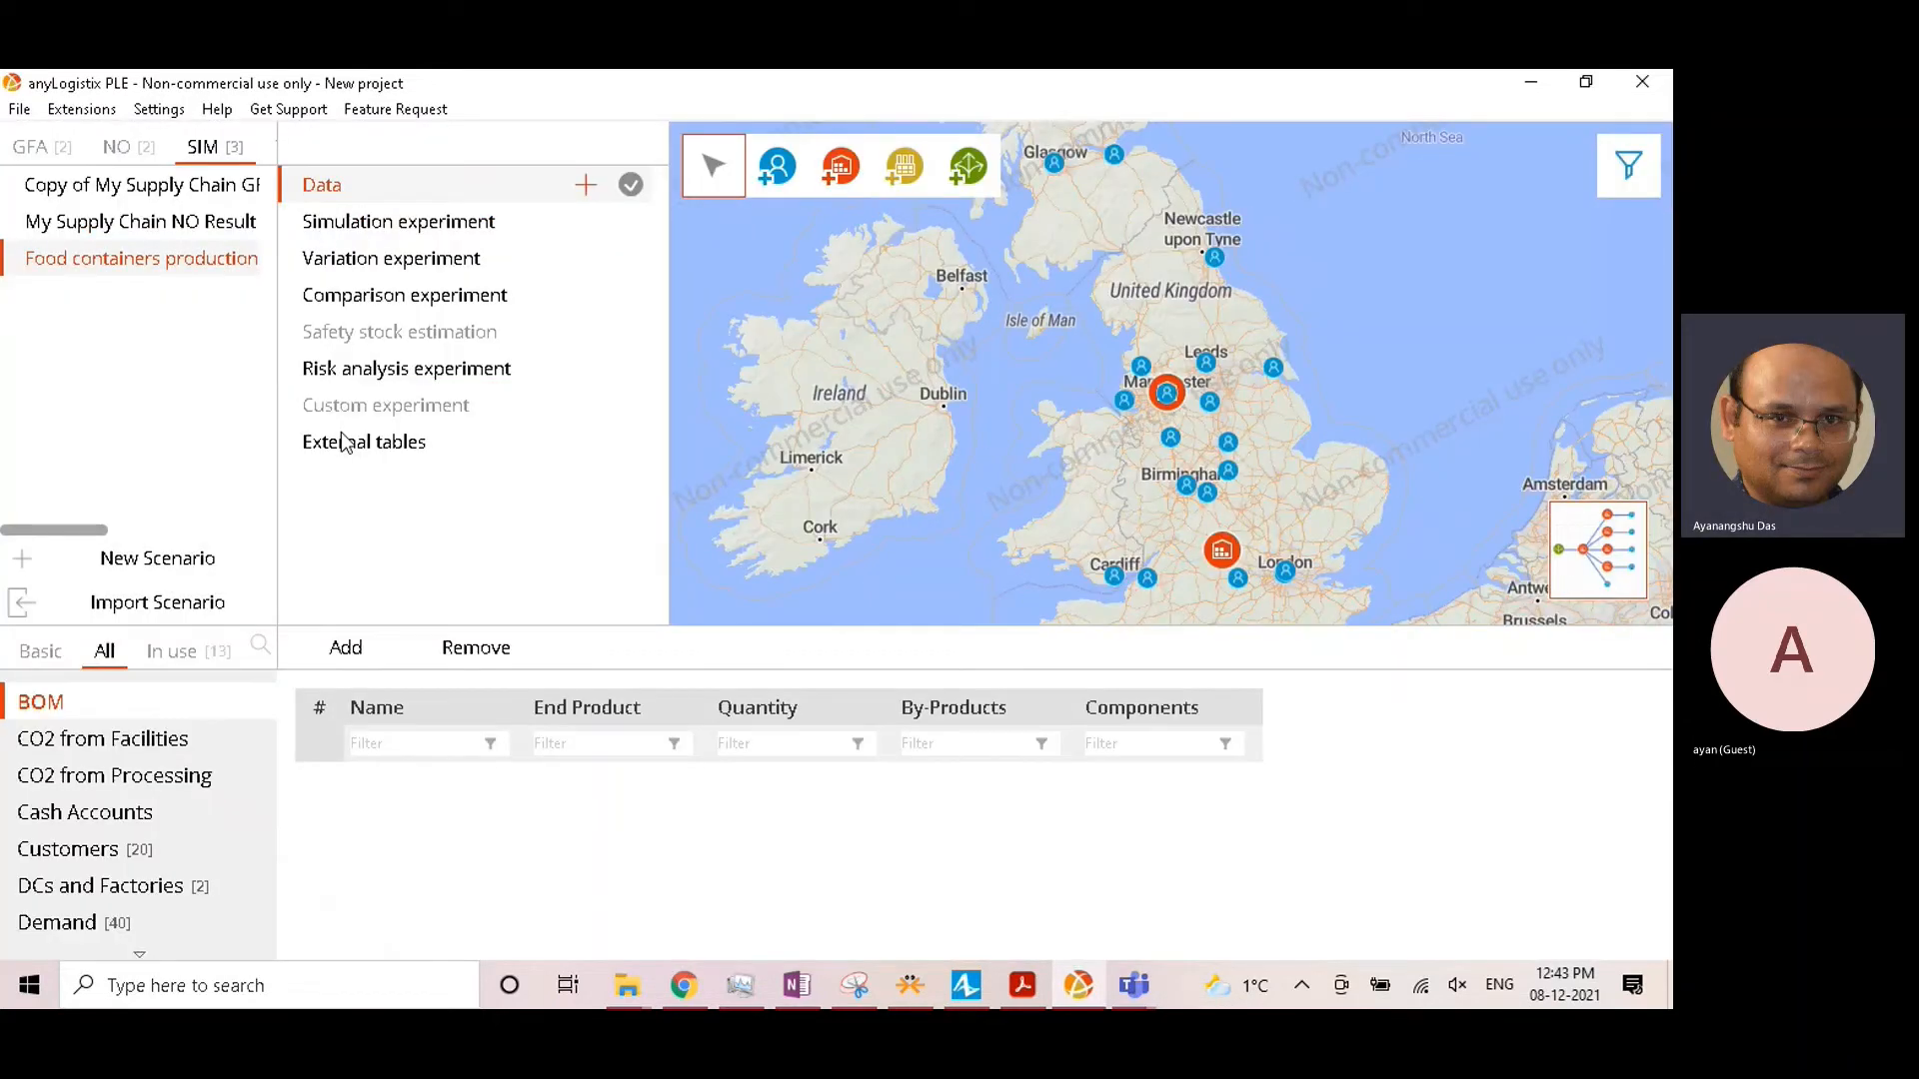
Step: Display the connections between sites and customers on the imported scenario's map
{"action": "left_click", "coordinate": [1628, 165]}
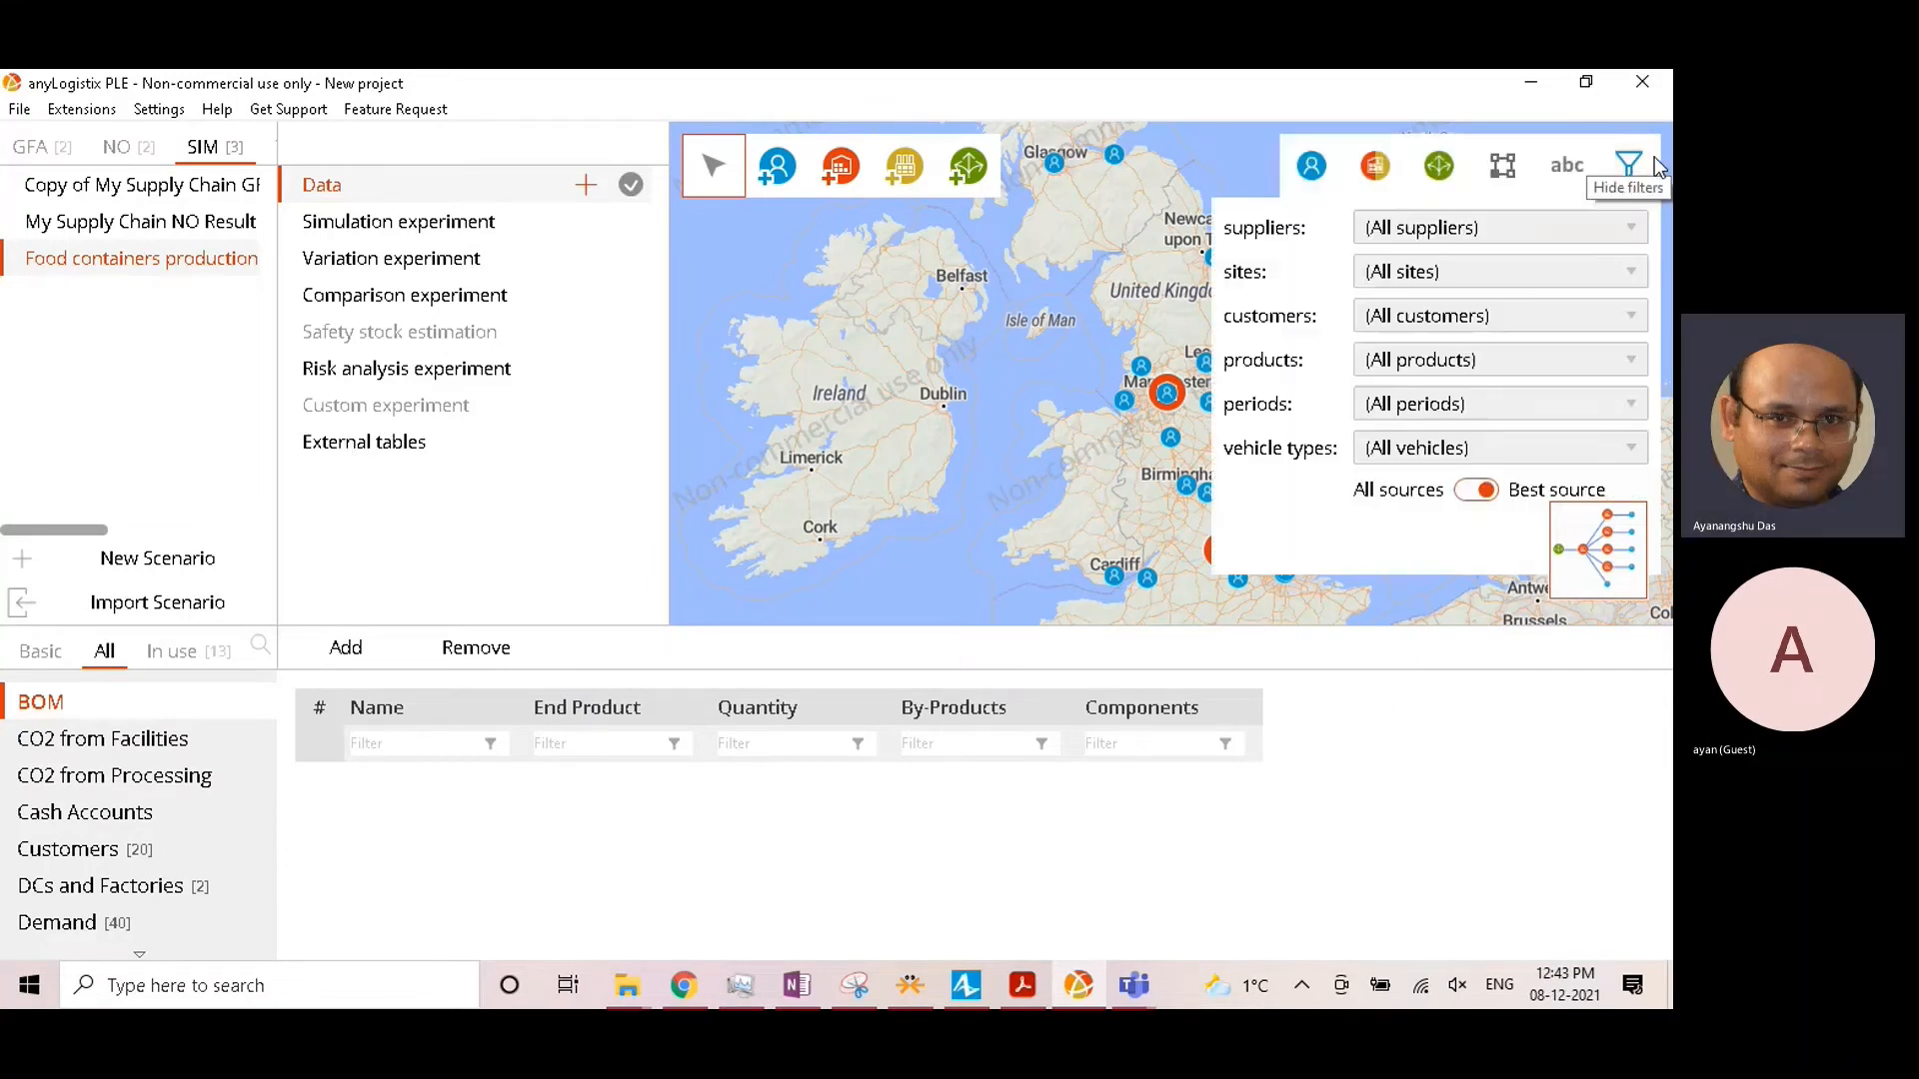
{"action": "left_click", "coordinate": [1503, 167]}
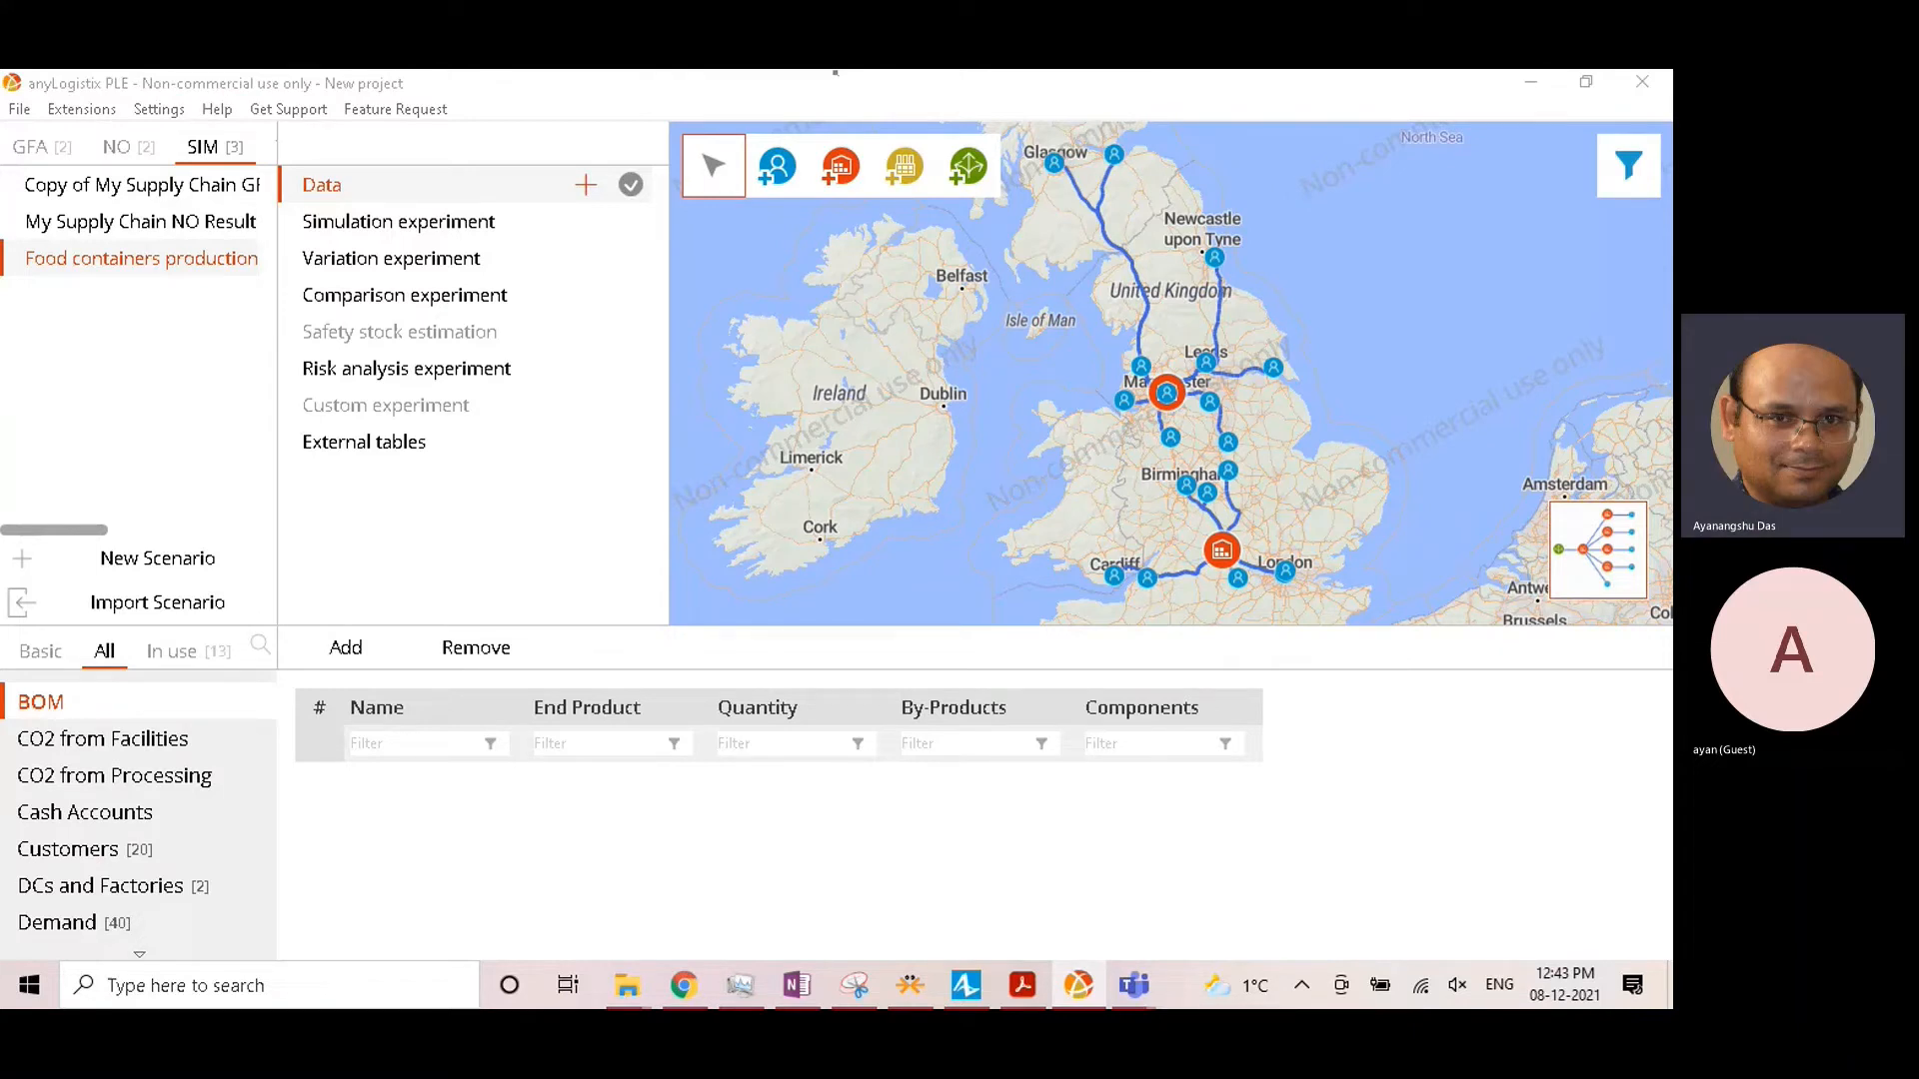
Step: Run the simulation experiment of the Food containers production scenario in fast mode without map animation
{"action": "left_click", "coordinate": [429, 232]}
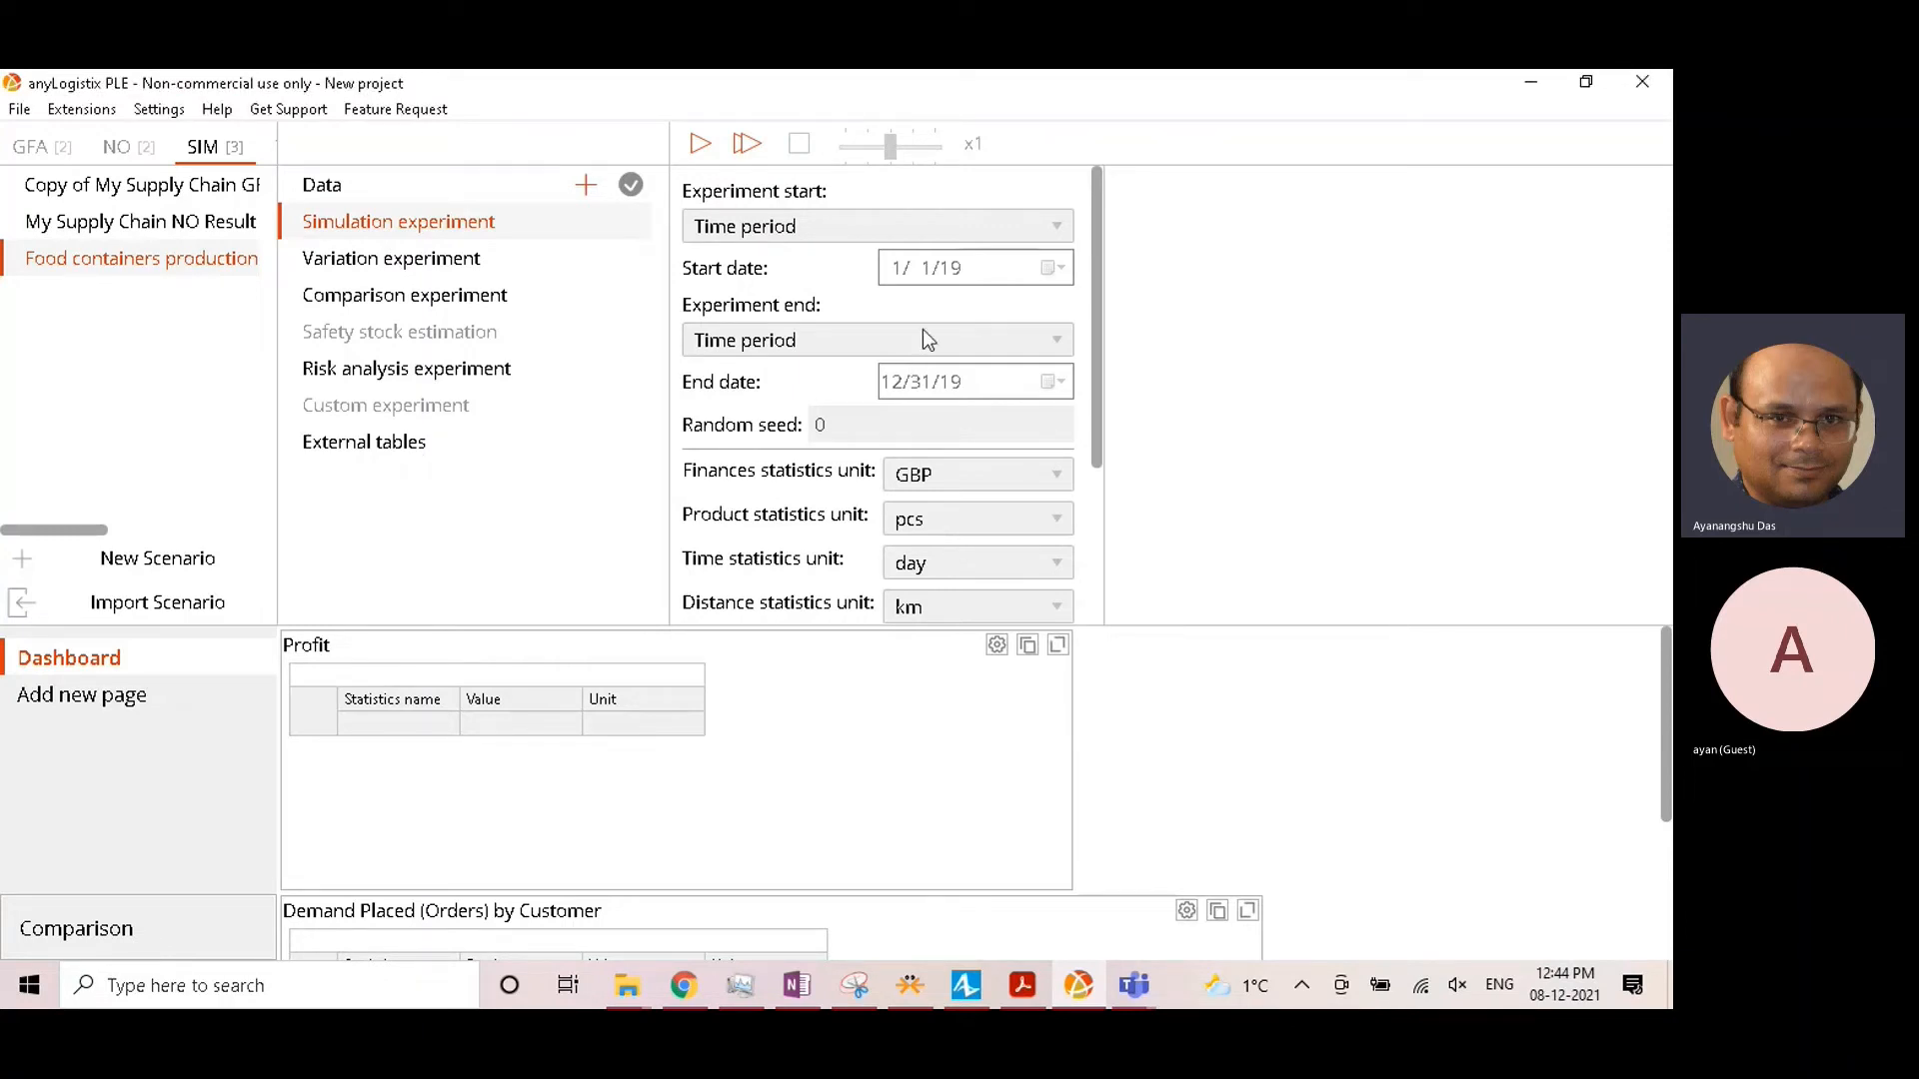
{"action": "scroll", "coordinate": [924, 338], "scroll_direction": "down", "scroll_amount": 1}
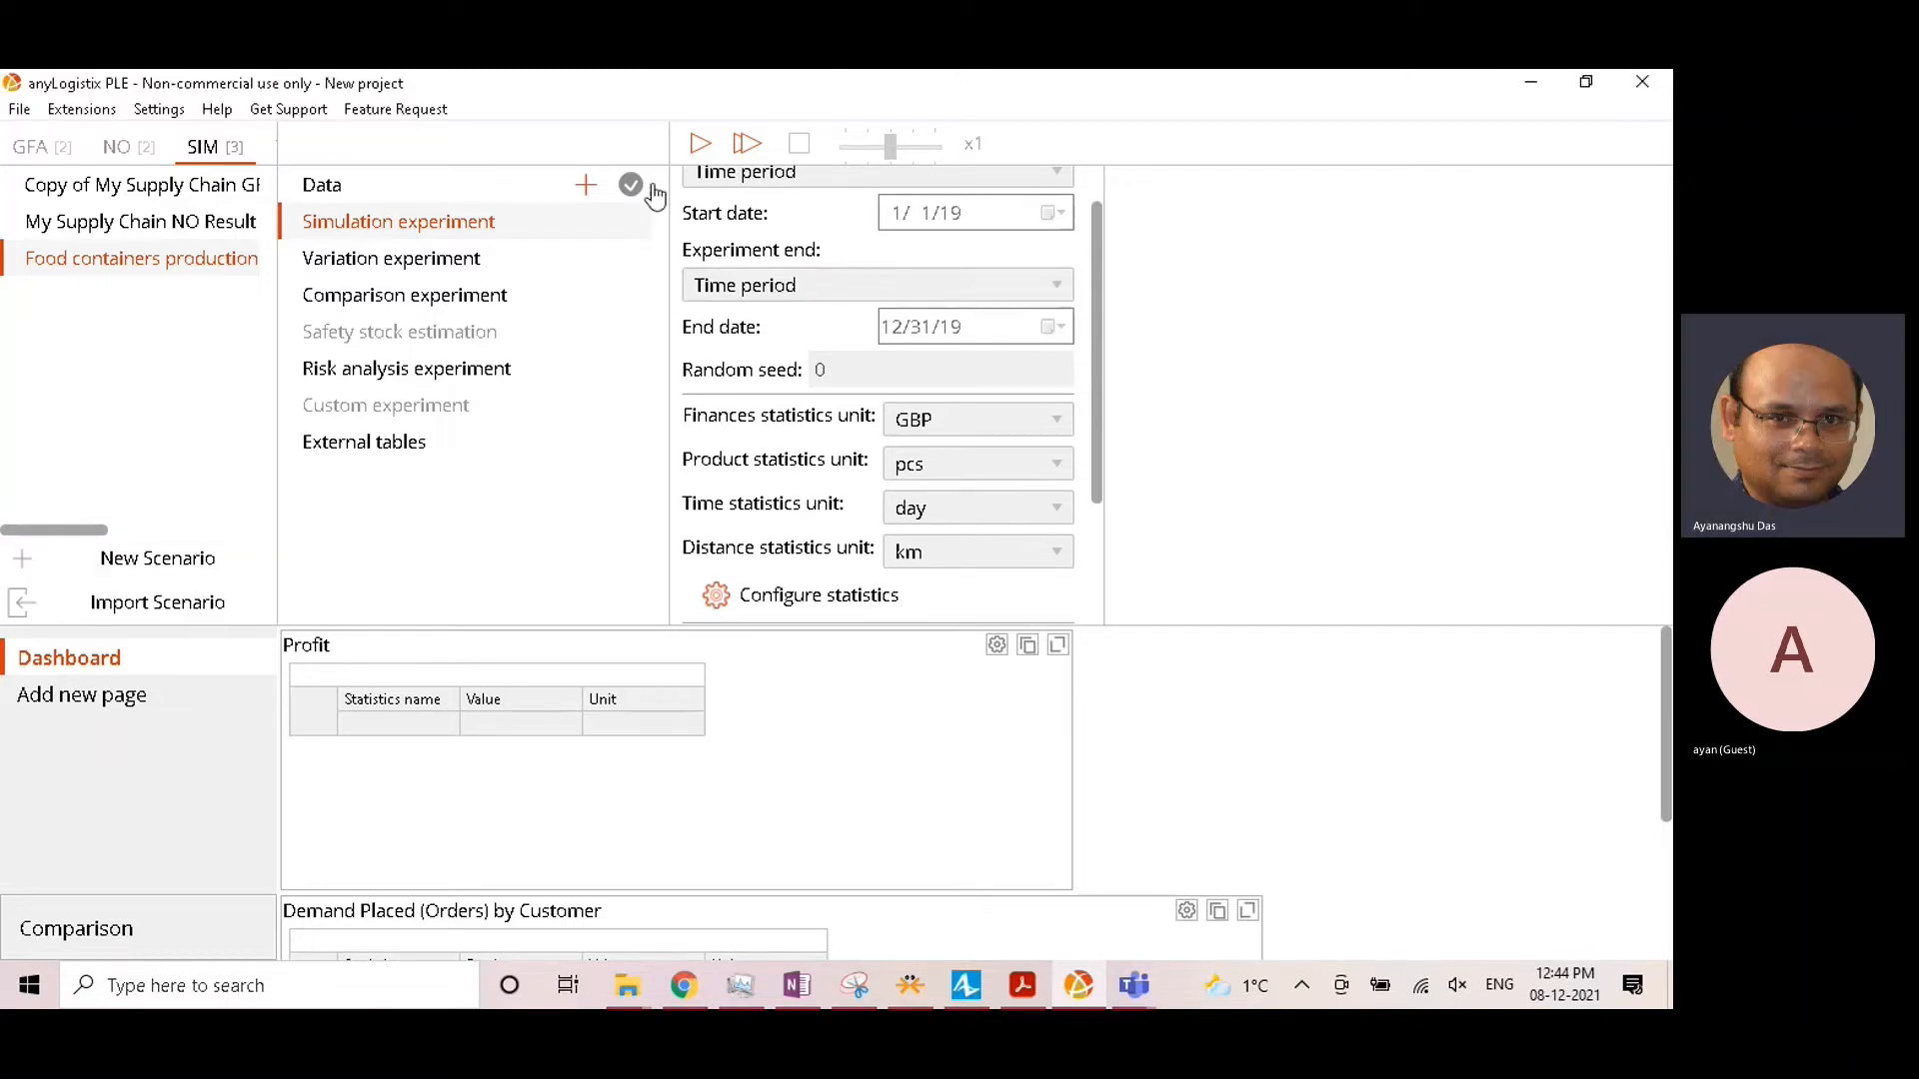
{"action": "left_click", "coordinate": [744, 145]}
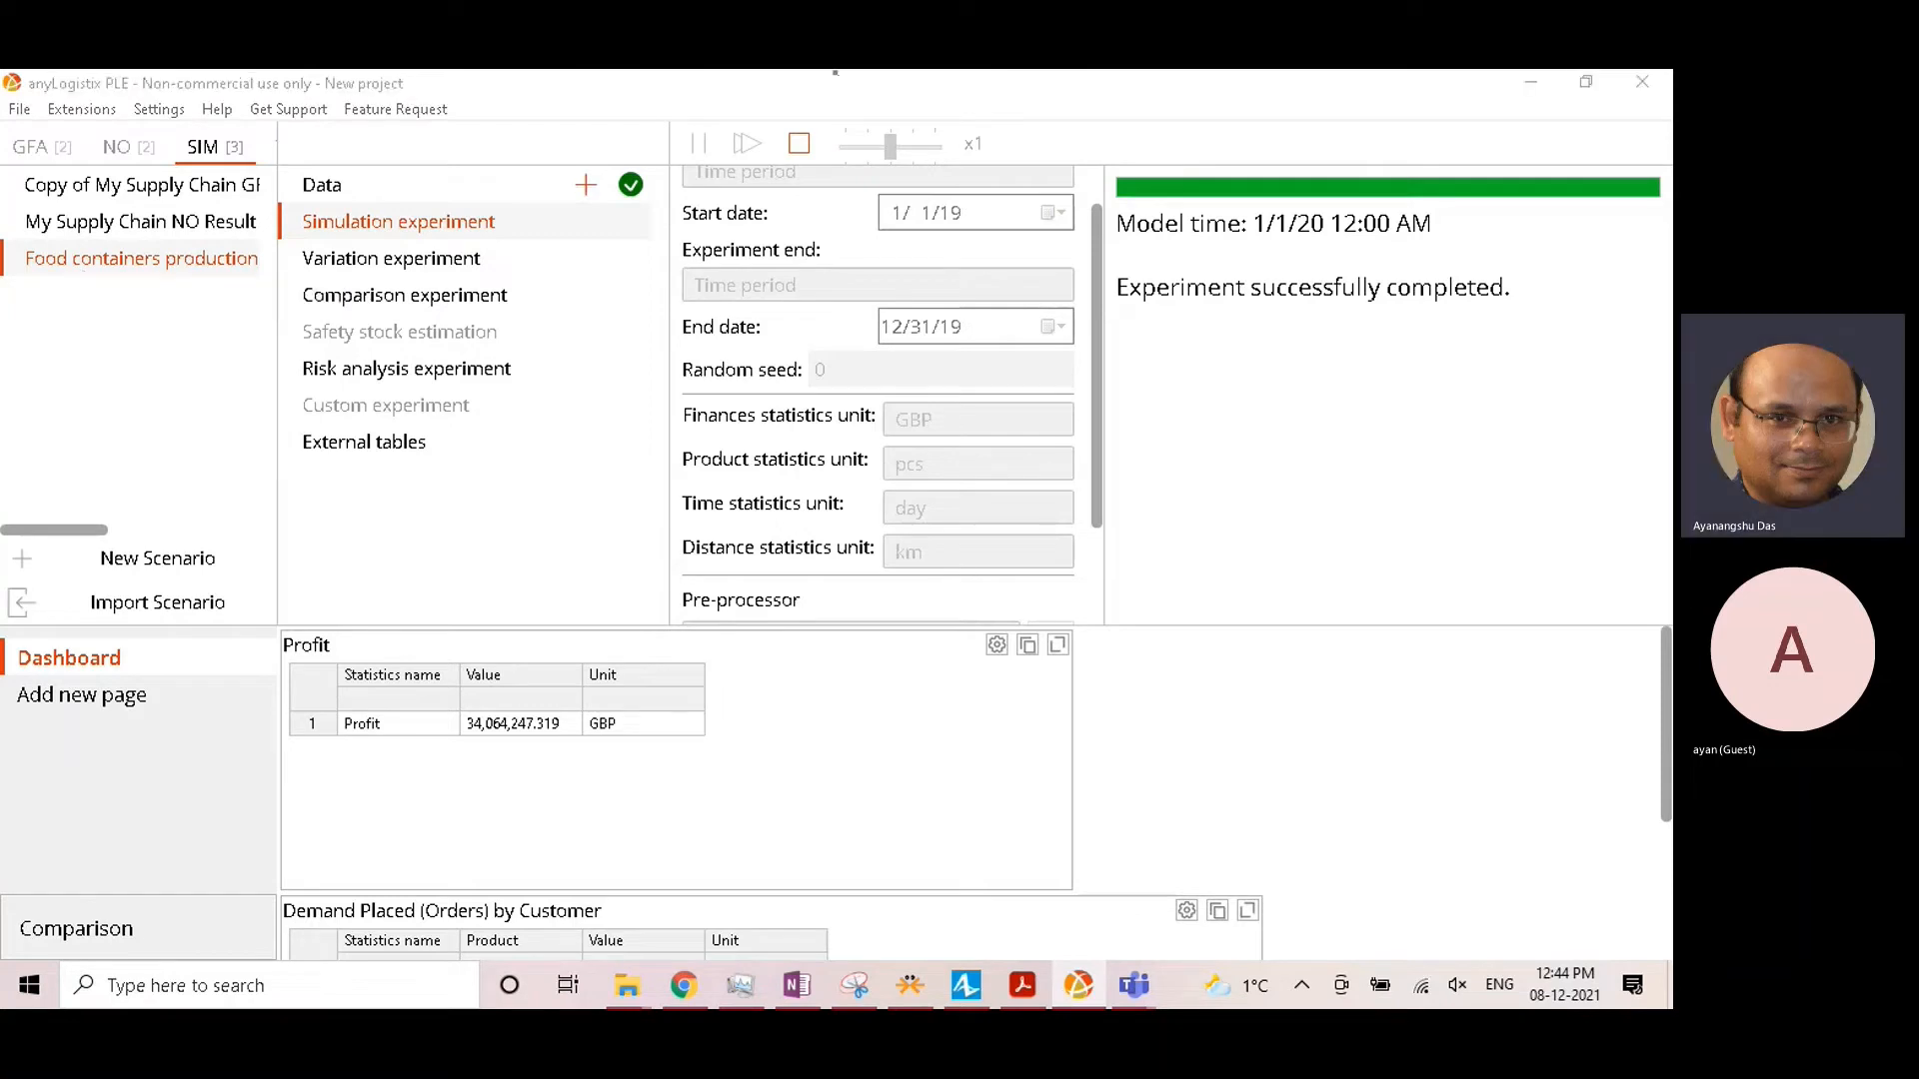
Step: Stop the completed simulation experiment and save its results as statistics of the Food containers production scenario
{"action": "left_click", "coordinate": [751, 78]}
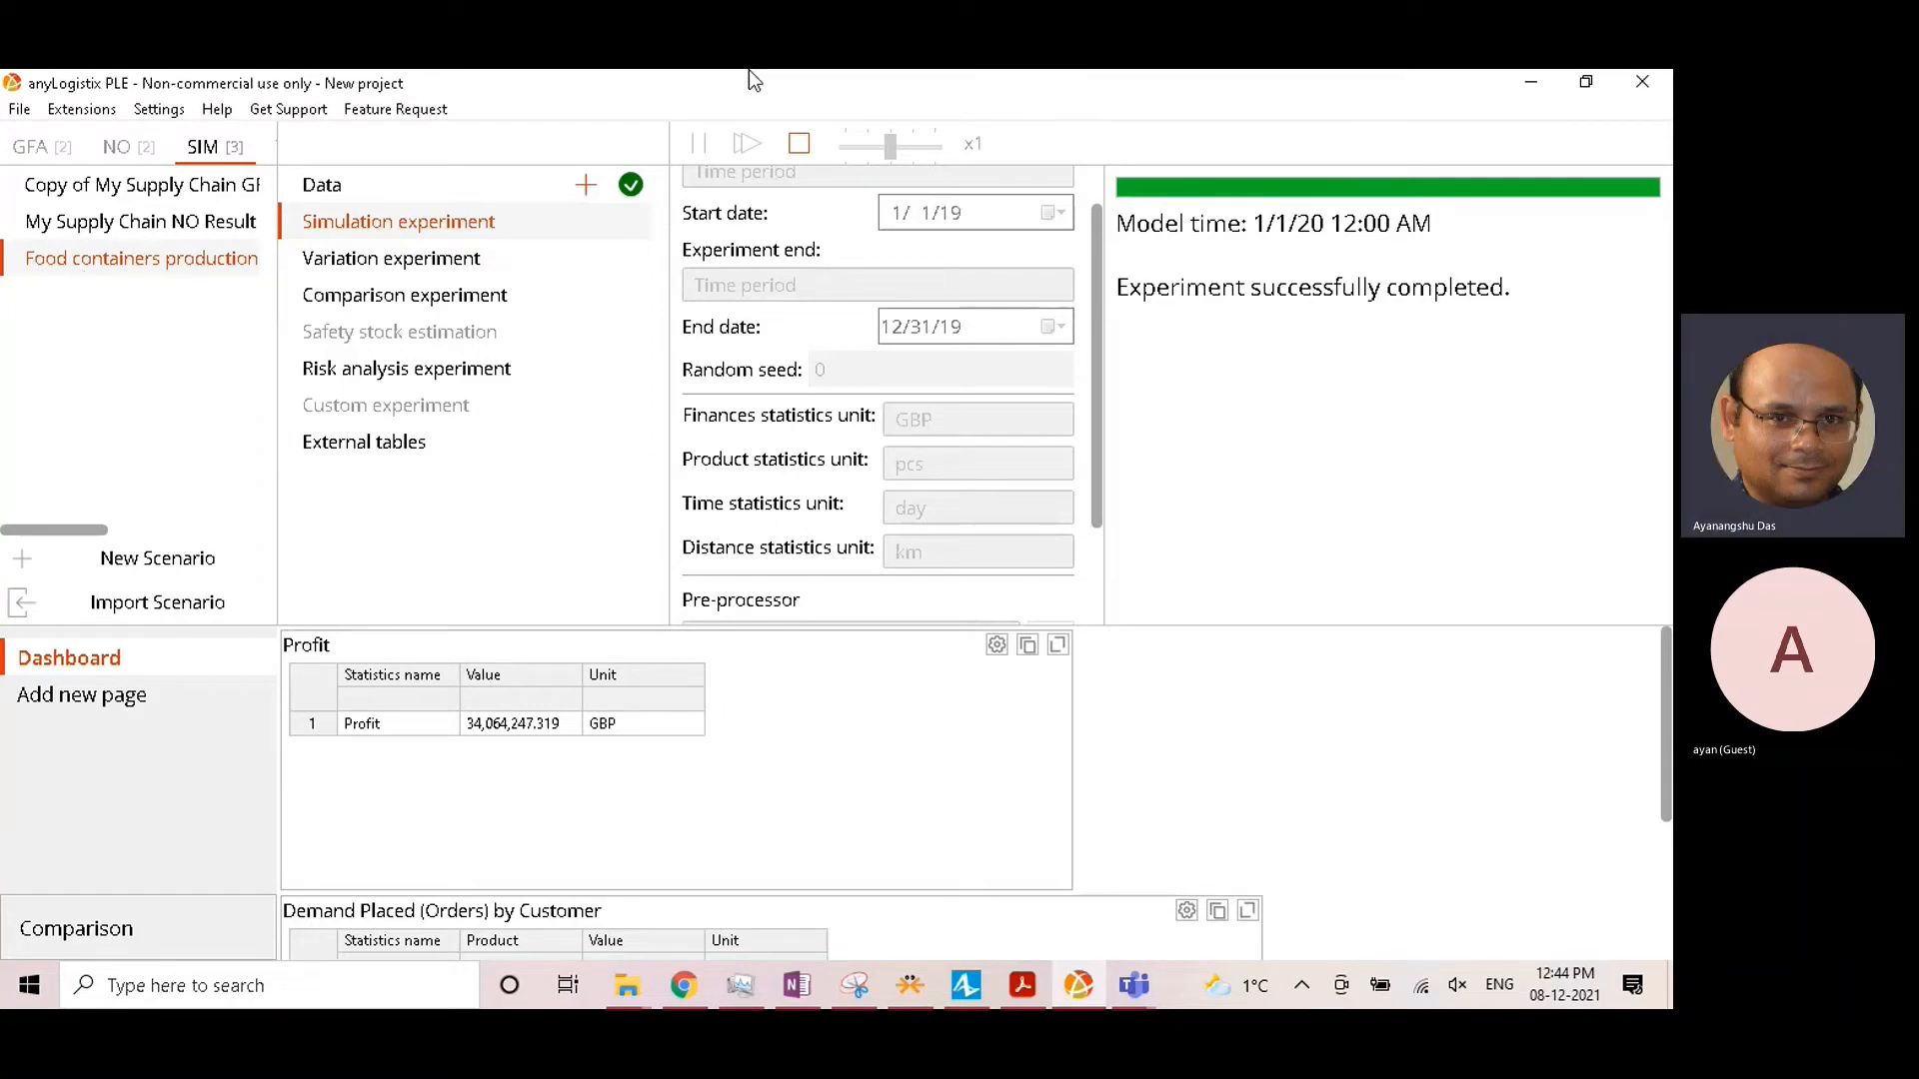
{"action": "left_click", "coordinate": [799, 145]}
{"action": "left_click", "coordinate": [837, 544]}
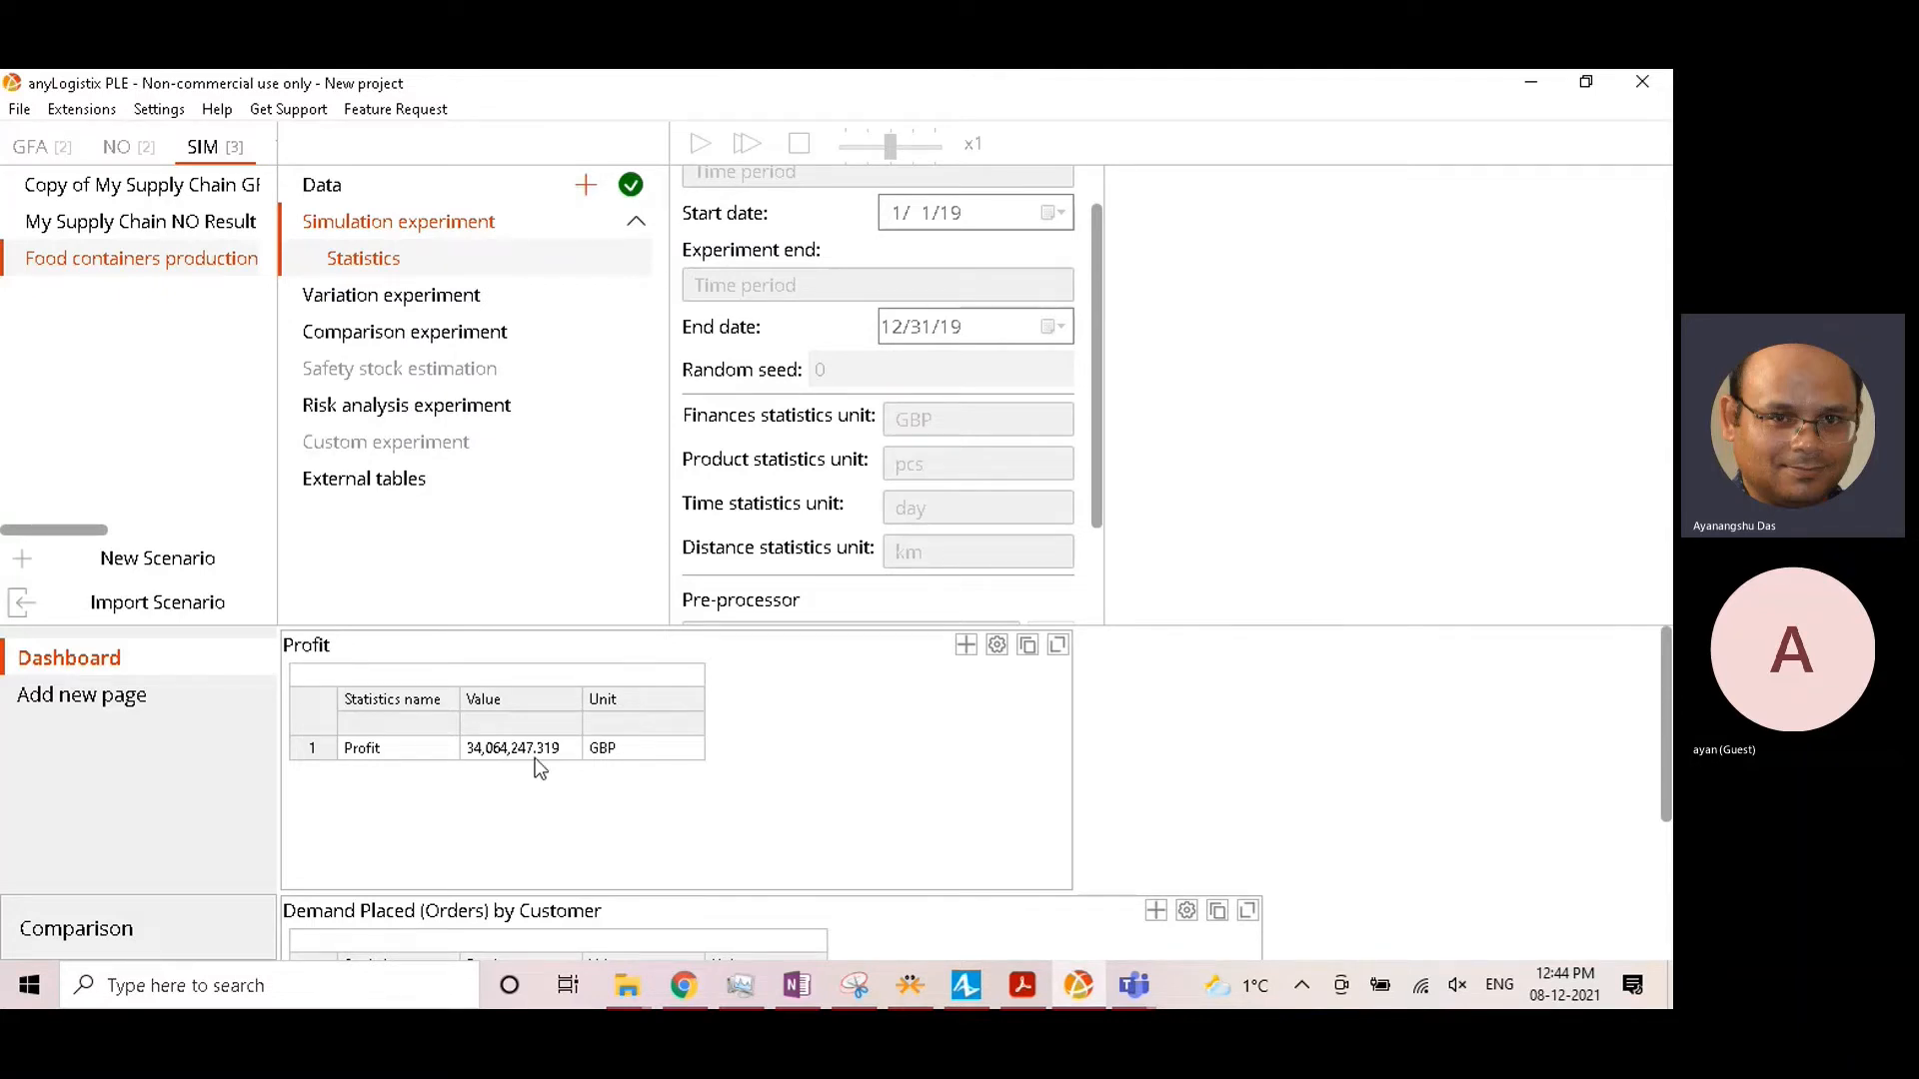
Step: Review the profit and the demand placed by customer for each product in the saved statistics
{"action": "scroll", "coordinate": [536, 758], "scroll_direction": "down", "scroll_amount": 3}
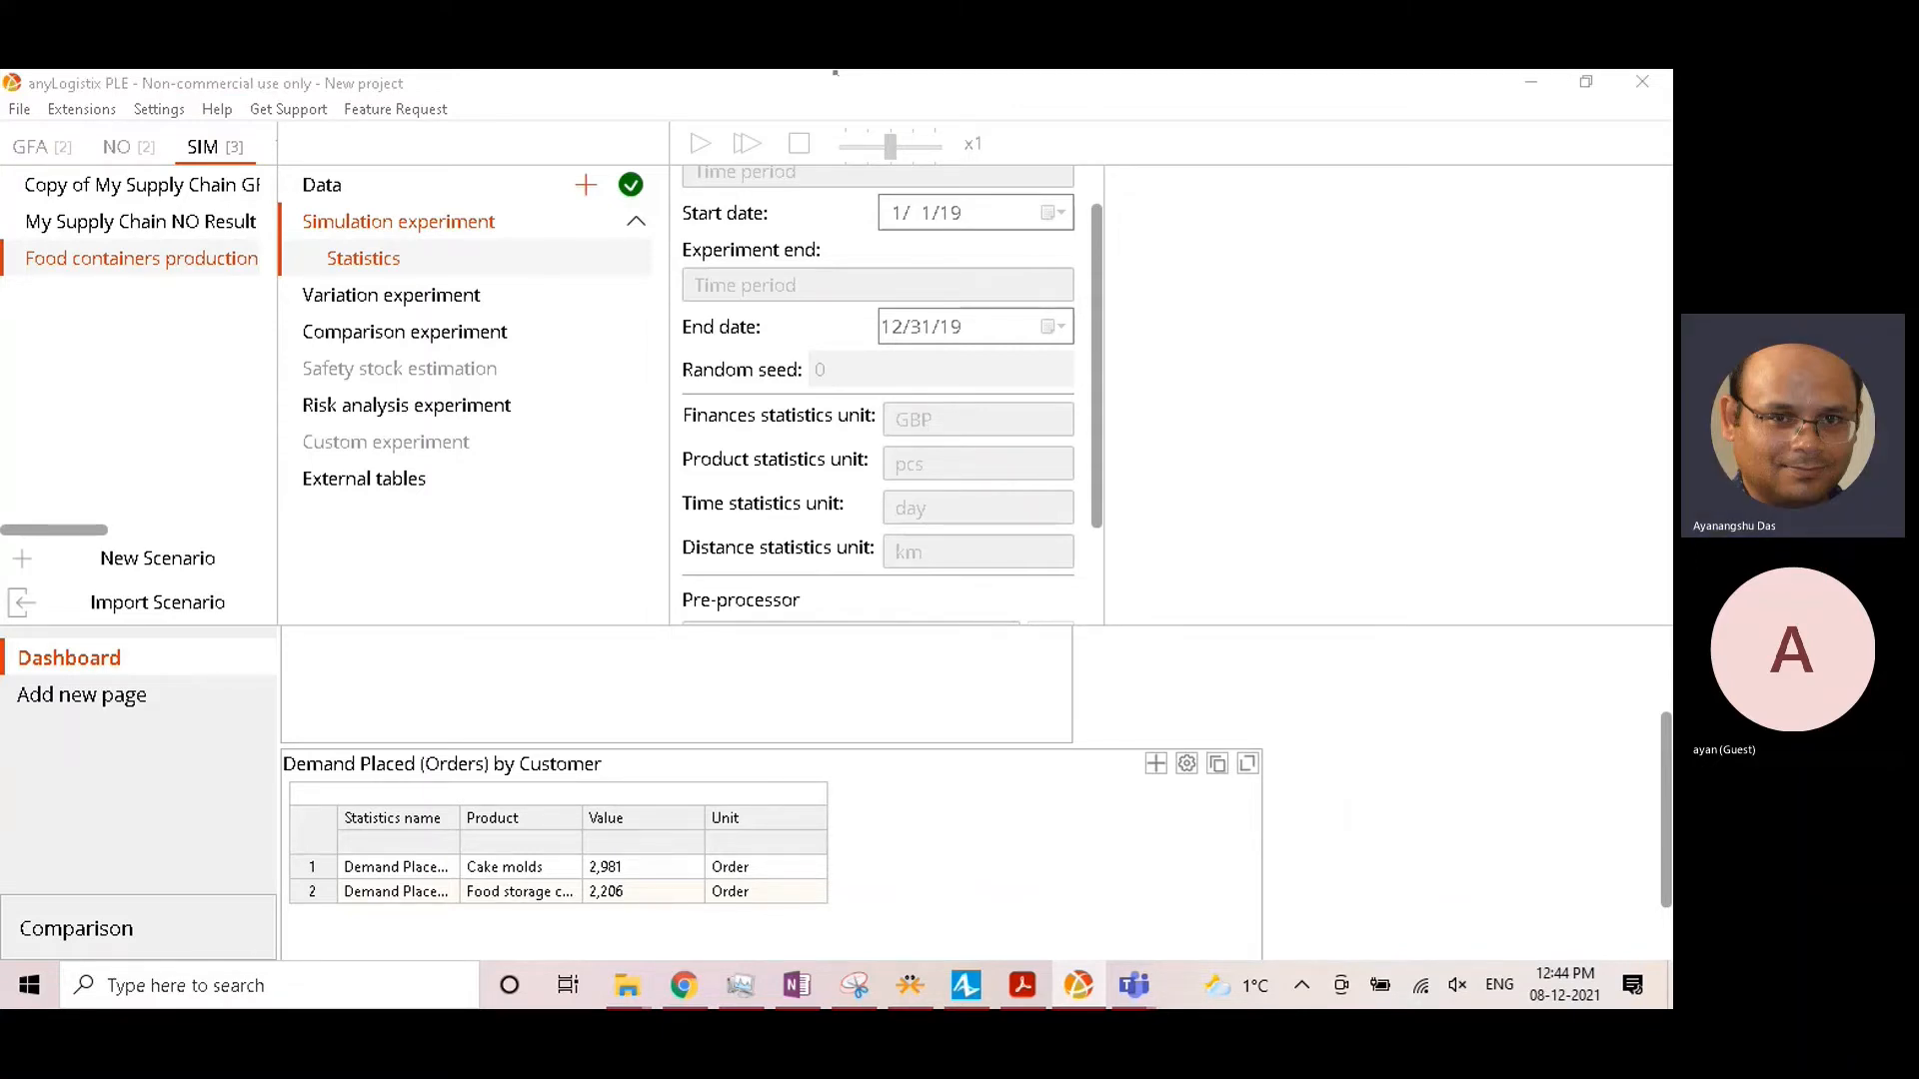
{"action": "left_click", "coordinate": [619, 817]}
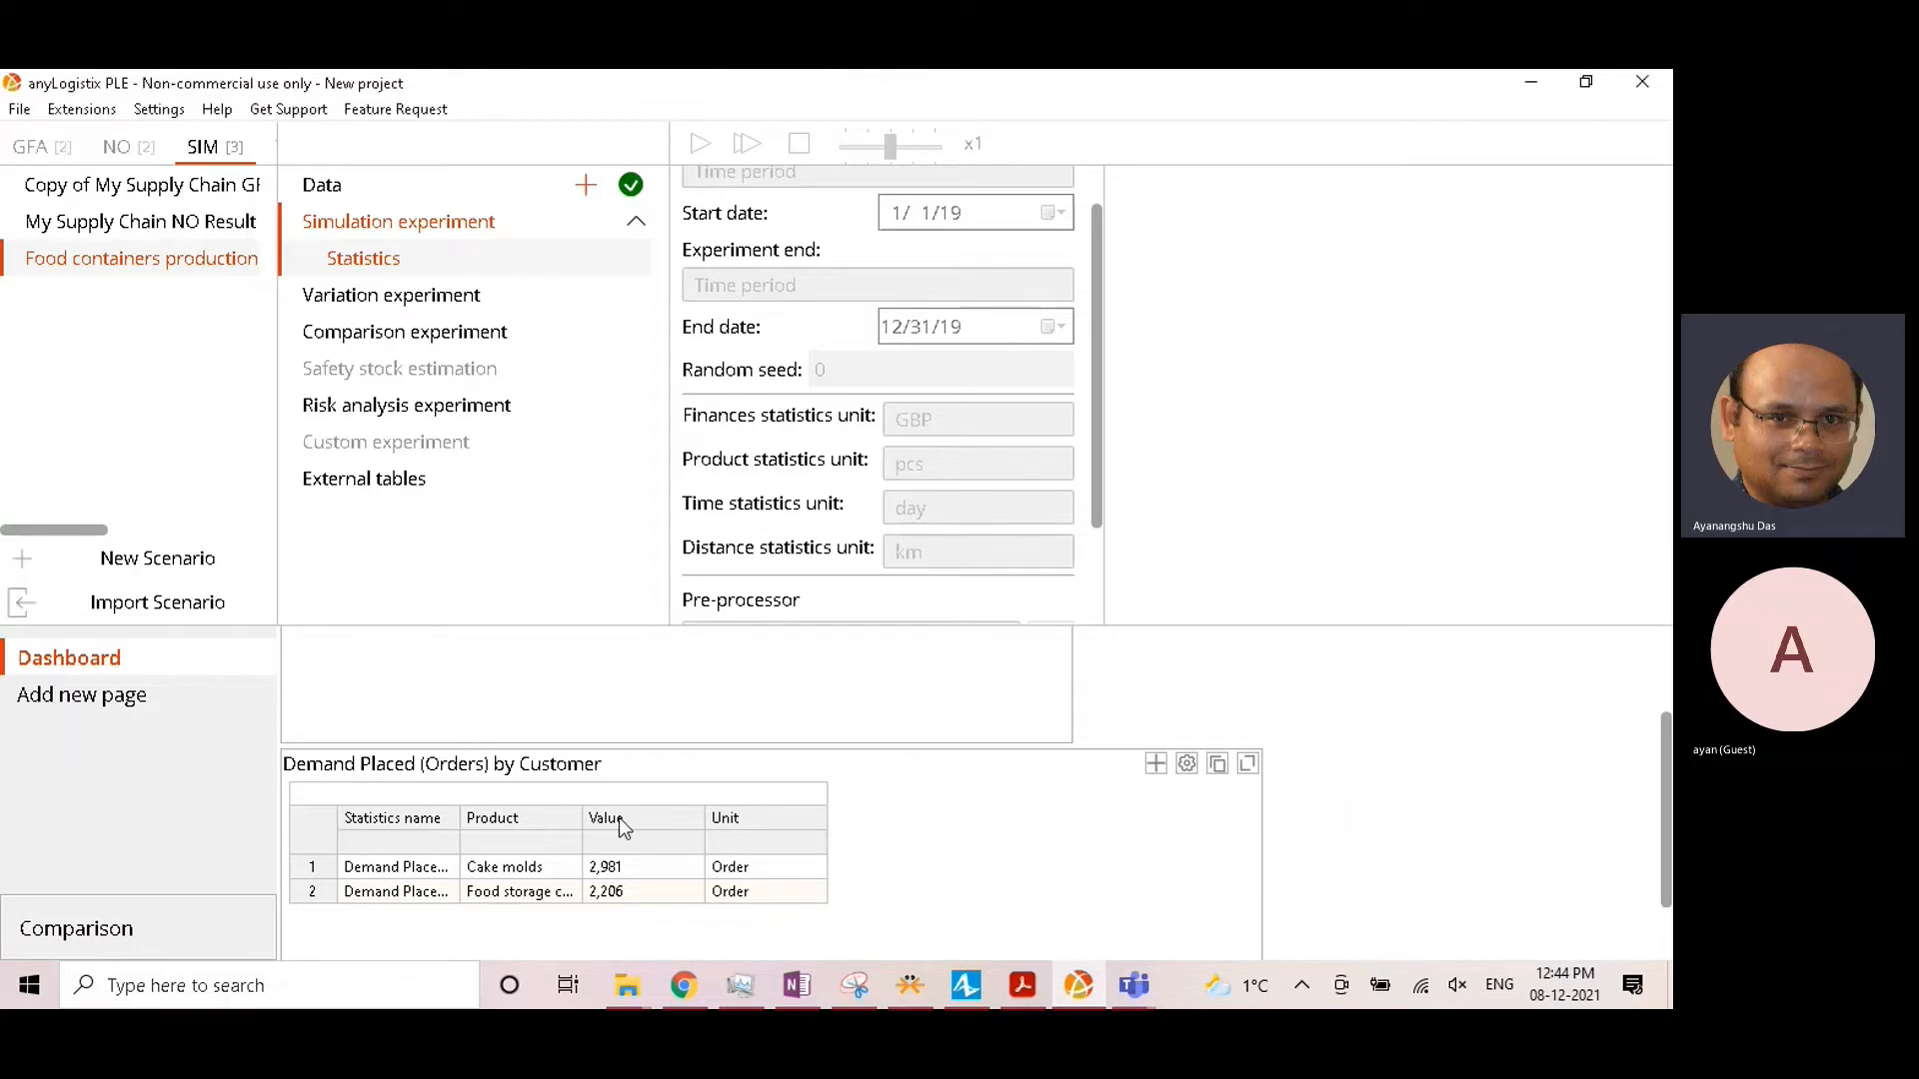
{"action": "scroll", "coordinate": [672, 909], "scroll_direction": "up", "scroll_amount": 2}
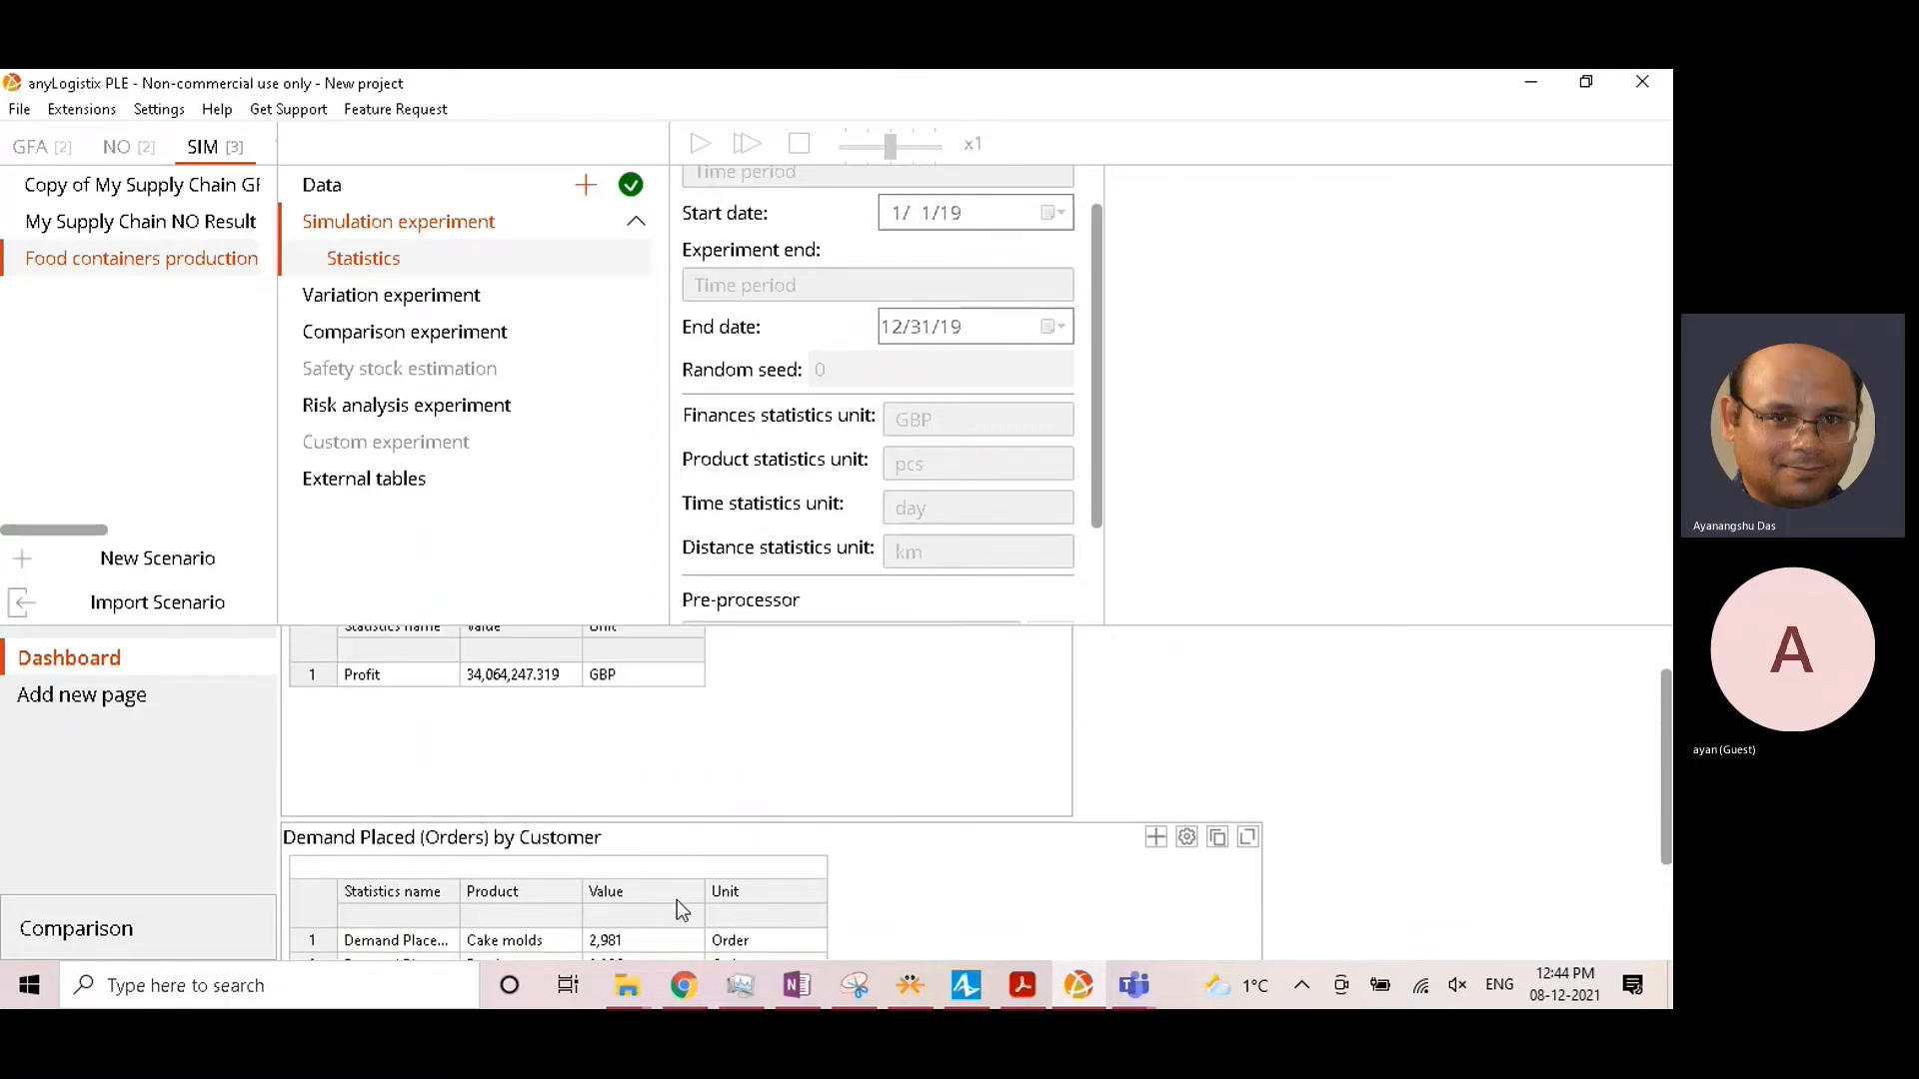
{"action": "scroll", "coordinate": [675, 899], "scroll_direction": "down", "scroll_amount": 1}
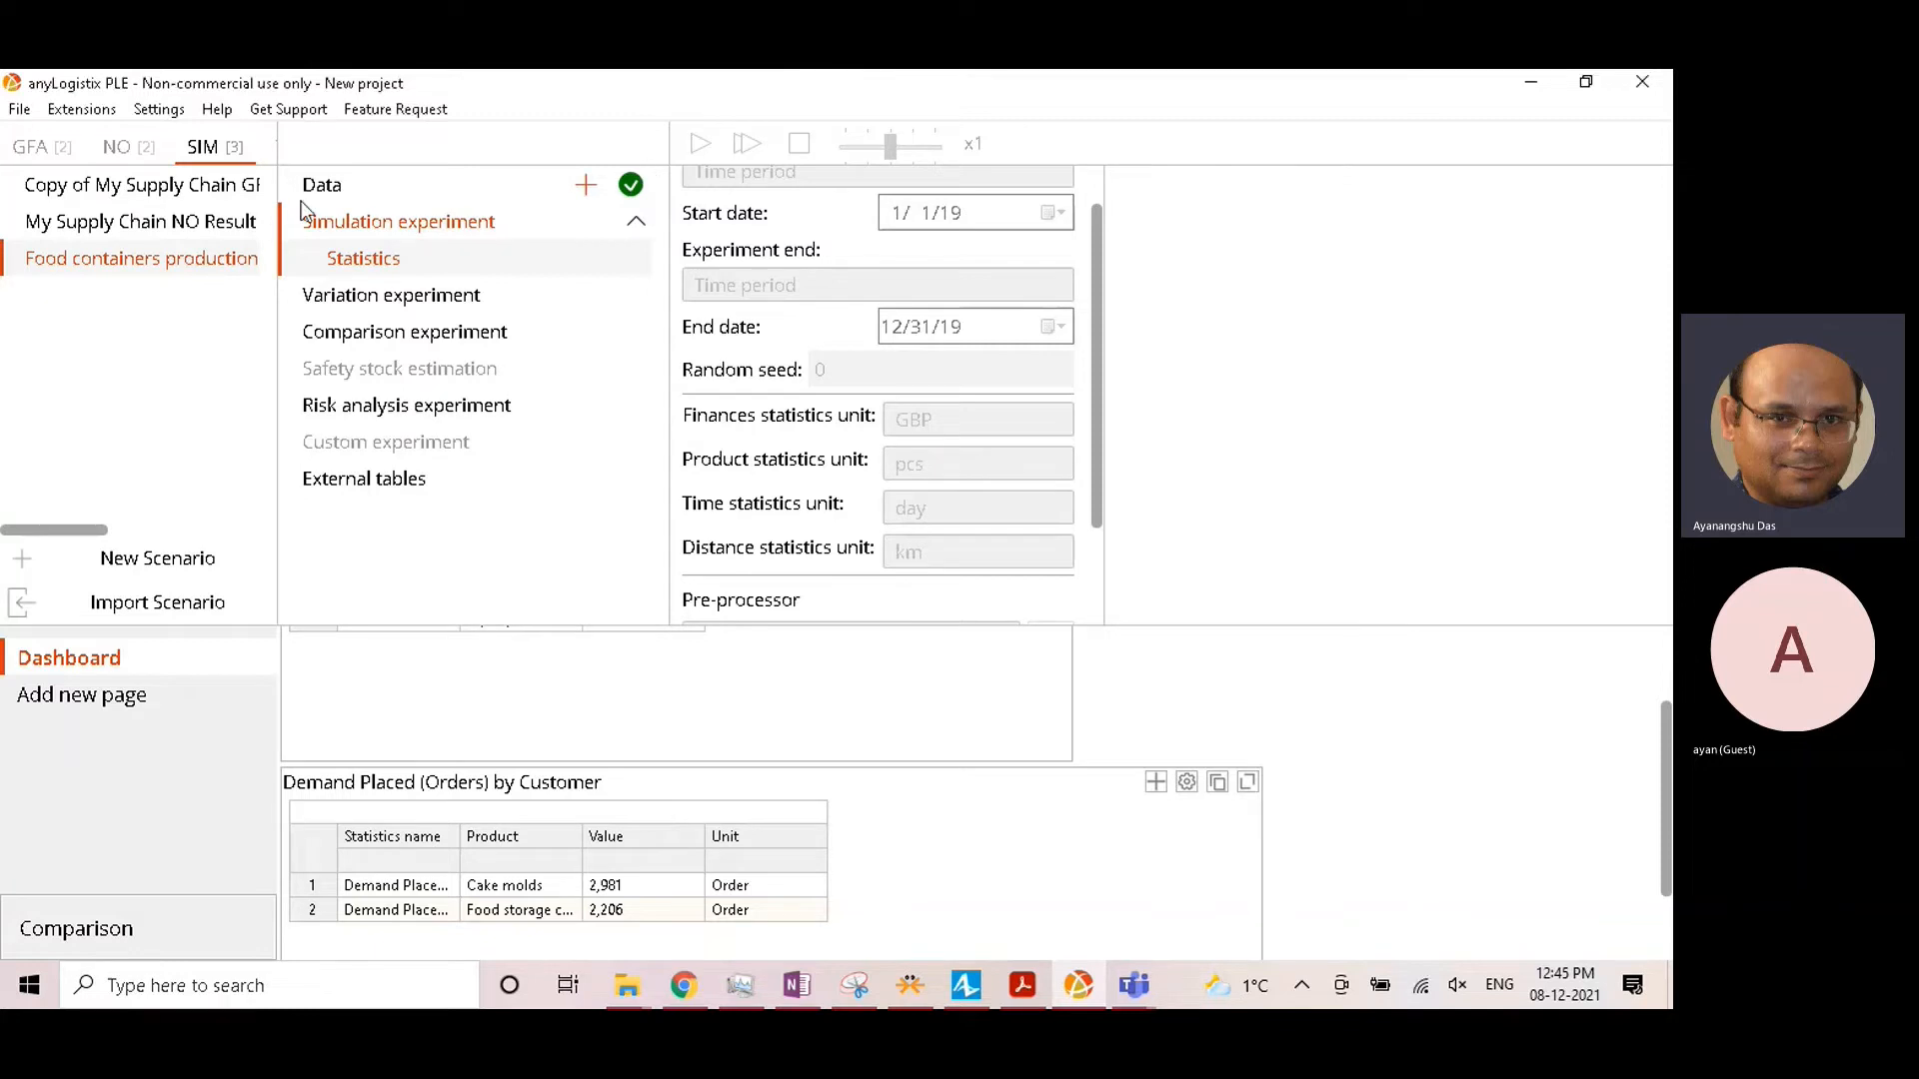
Step: Add a site named Factory to the scenario's DCs and Factories table and set its type to Factory
{"action": "left_click", "coordinate": [379, 192]}
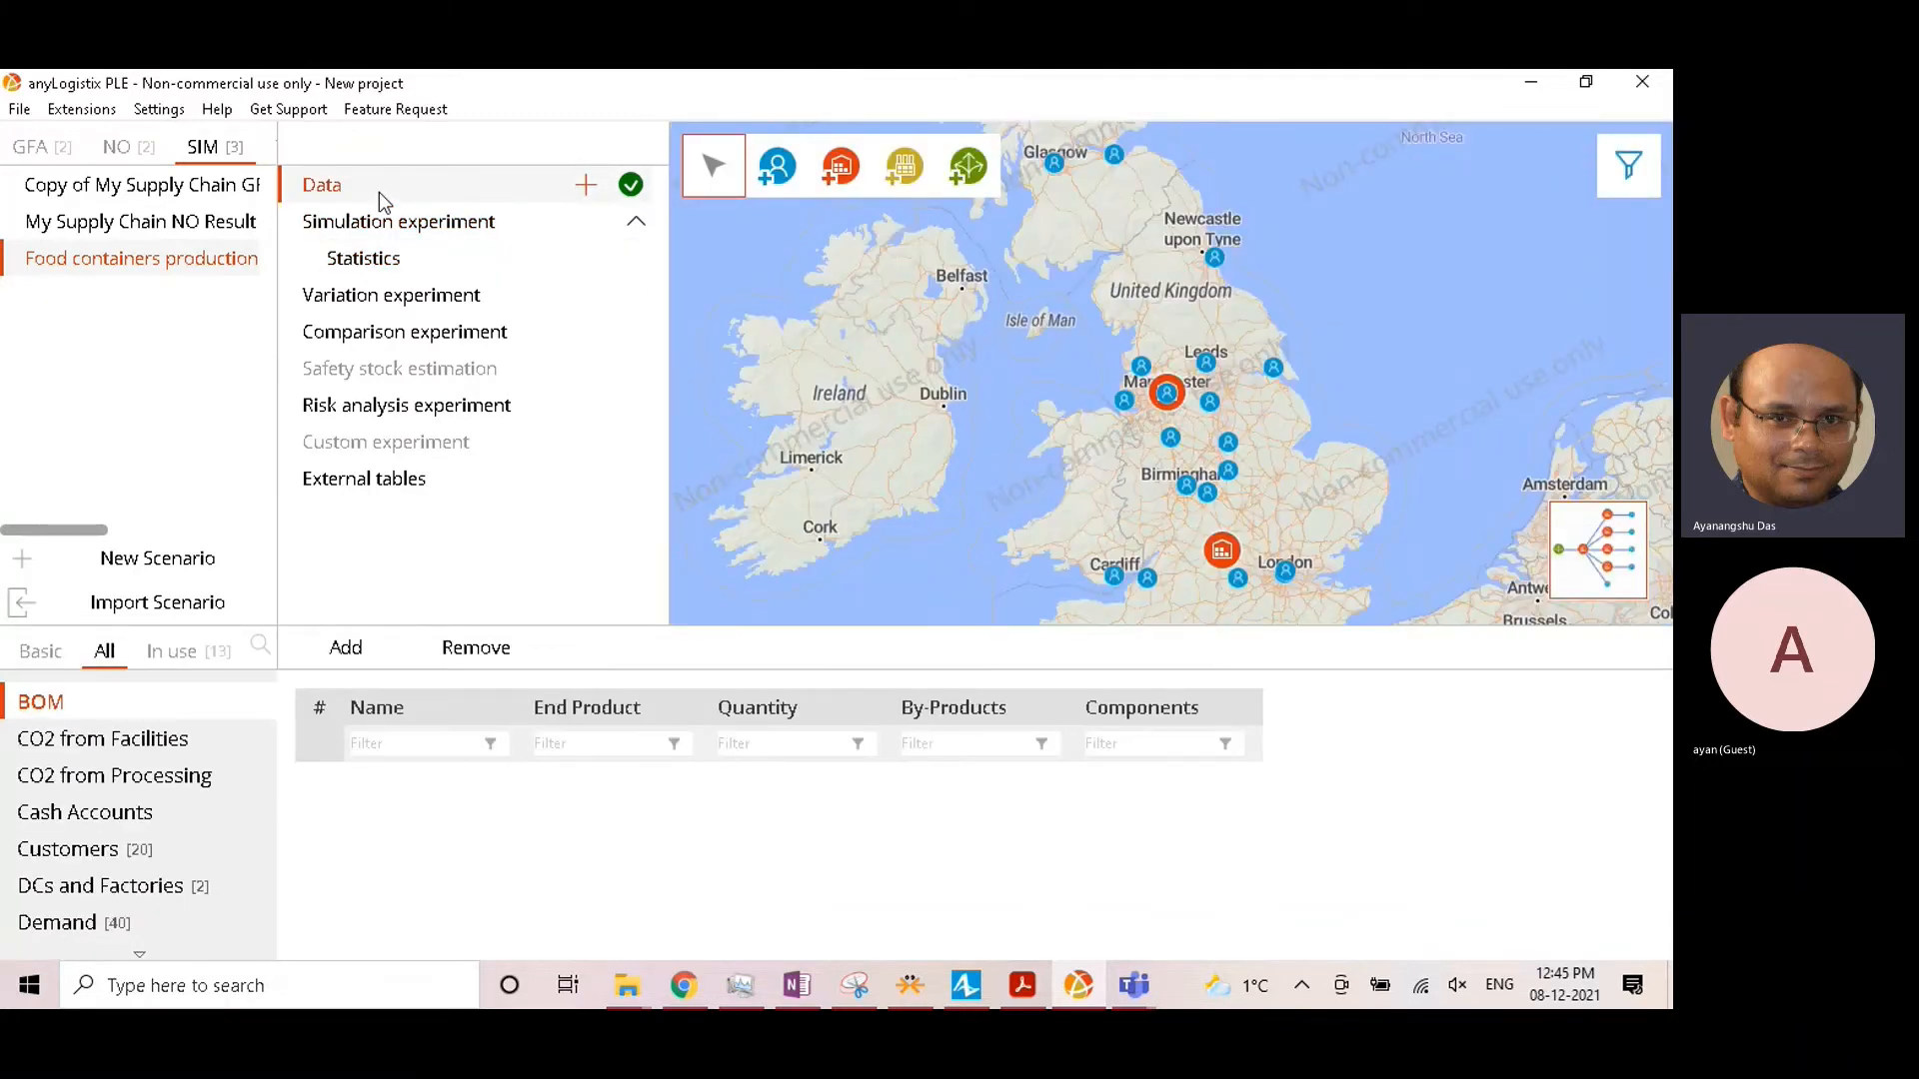
{"action": "scroll", "coordinate": [192, 771], "scroll_direction": "down", "scroll_amount": 1}
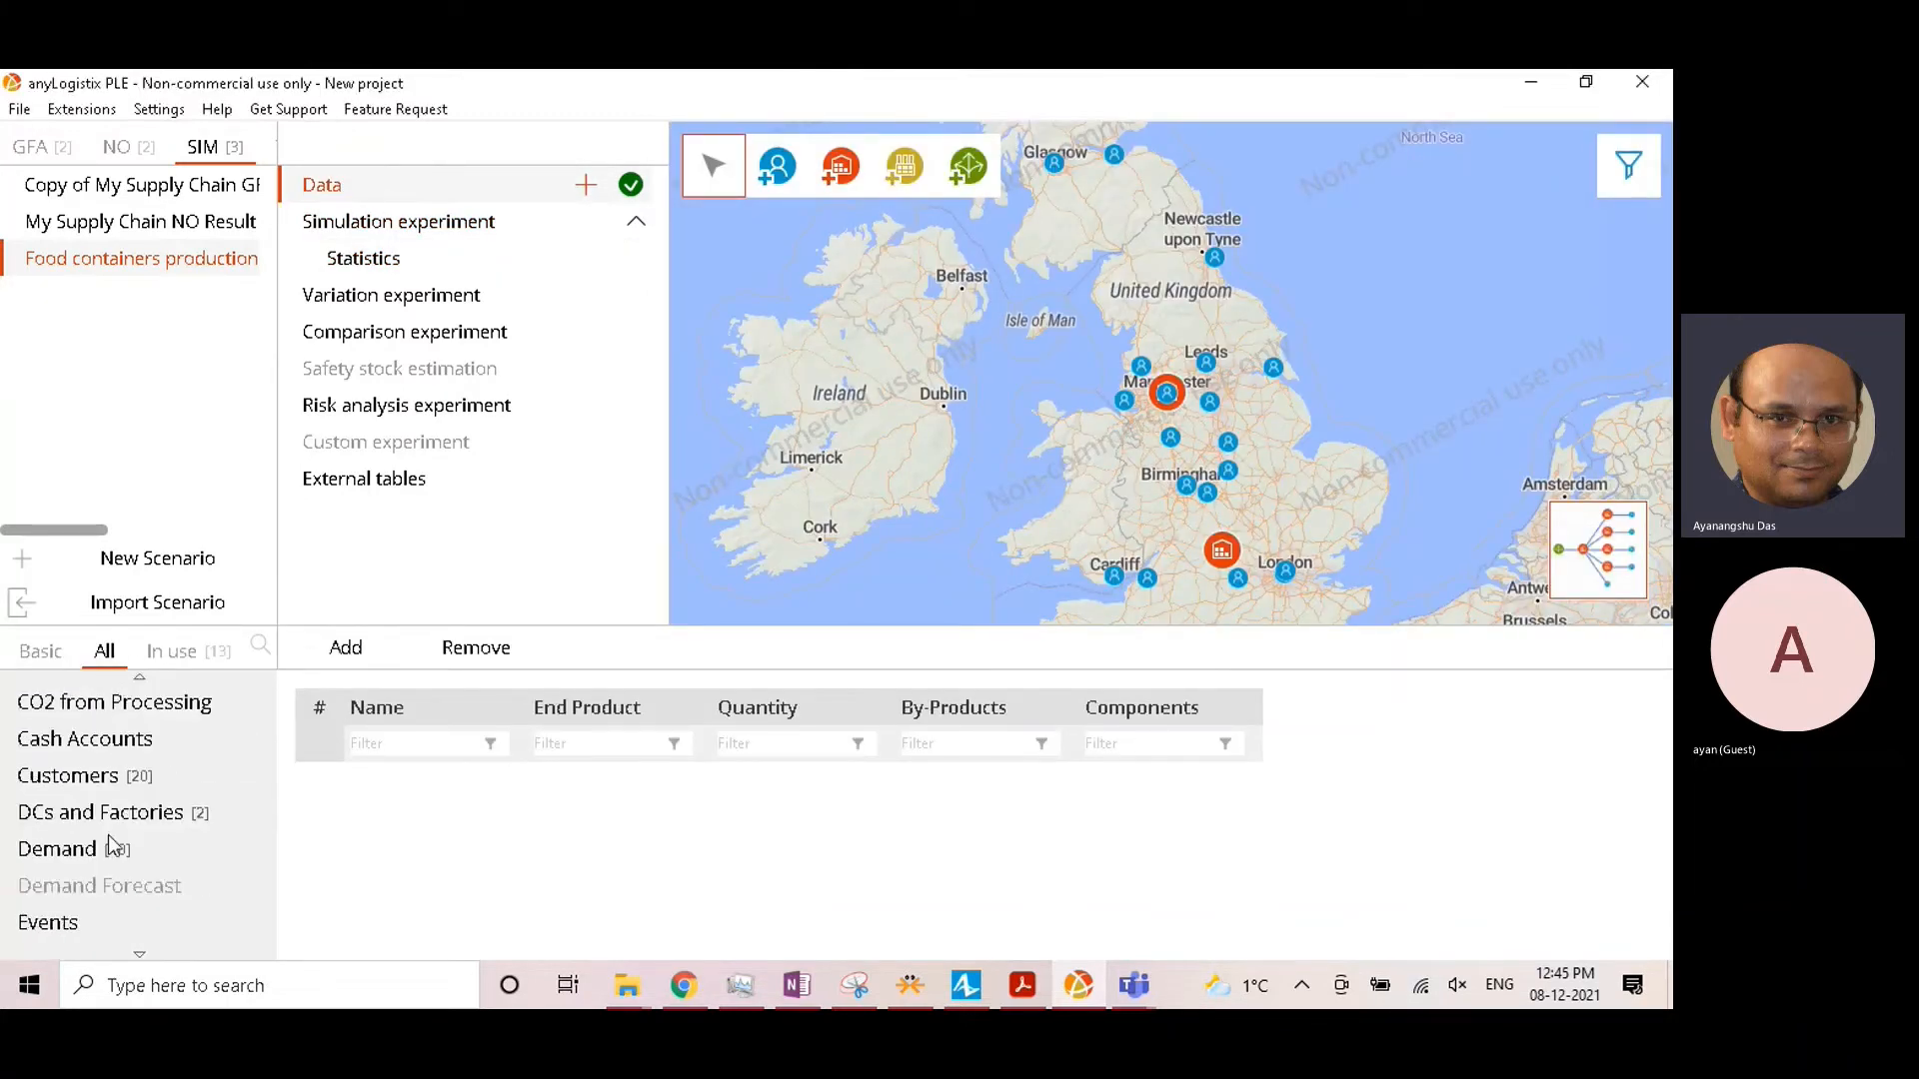
{"action": "left_click", "coordinate": [112, 814]}
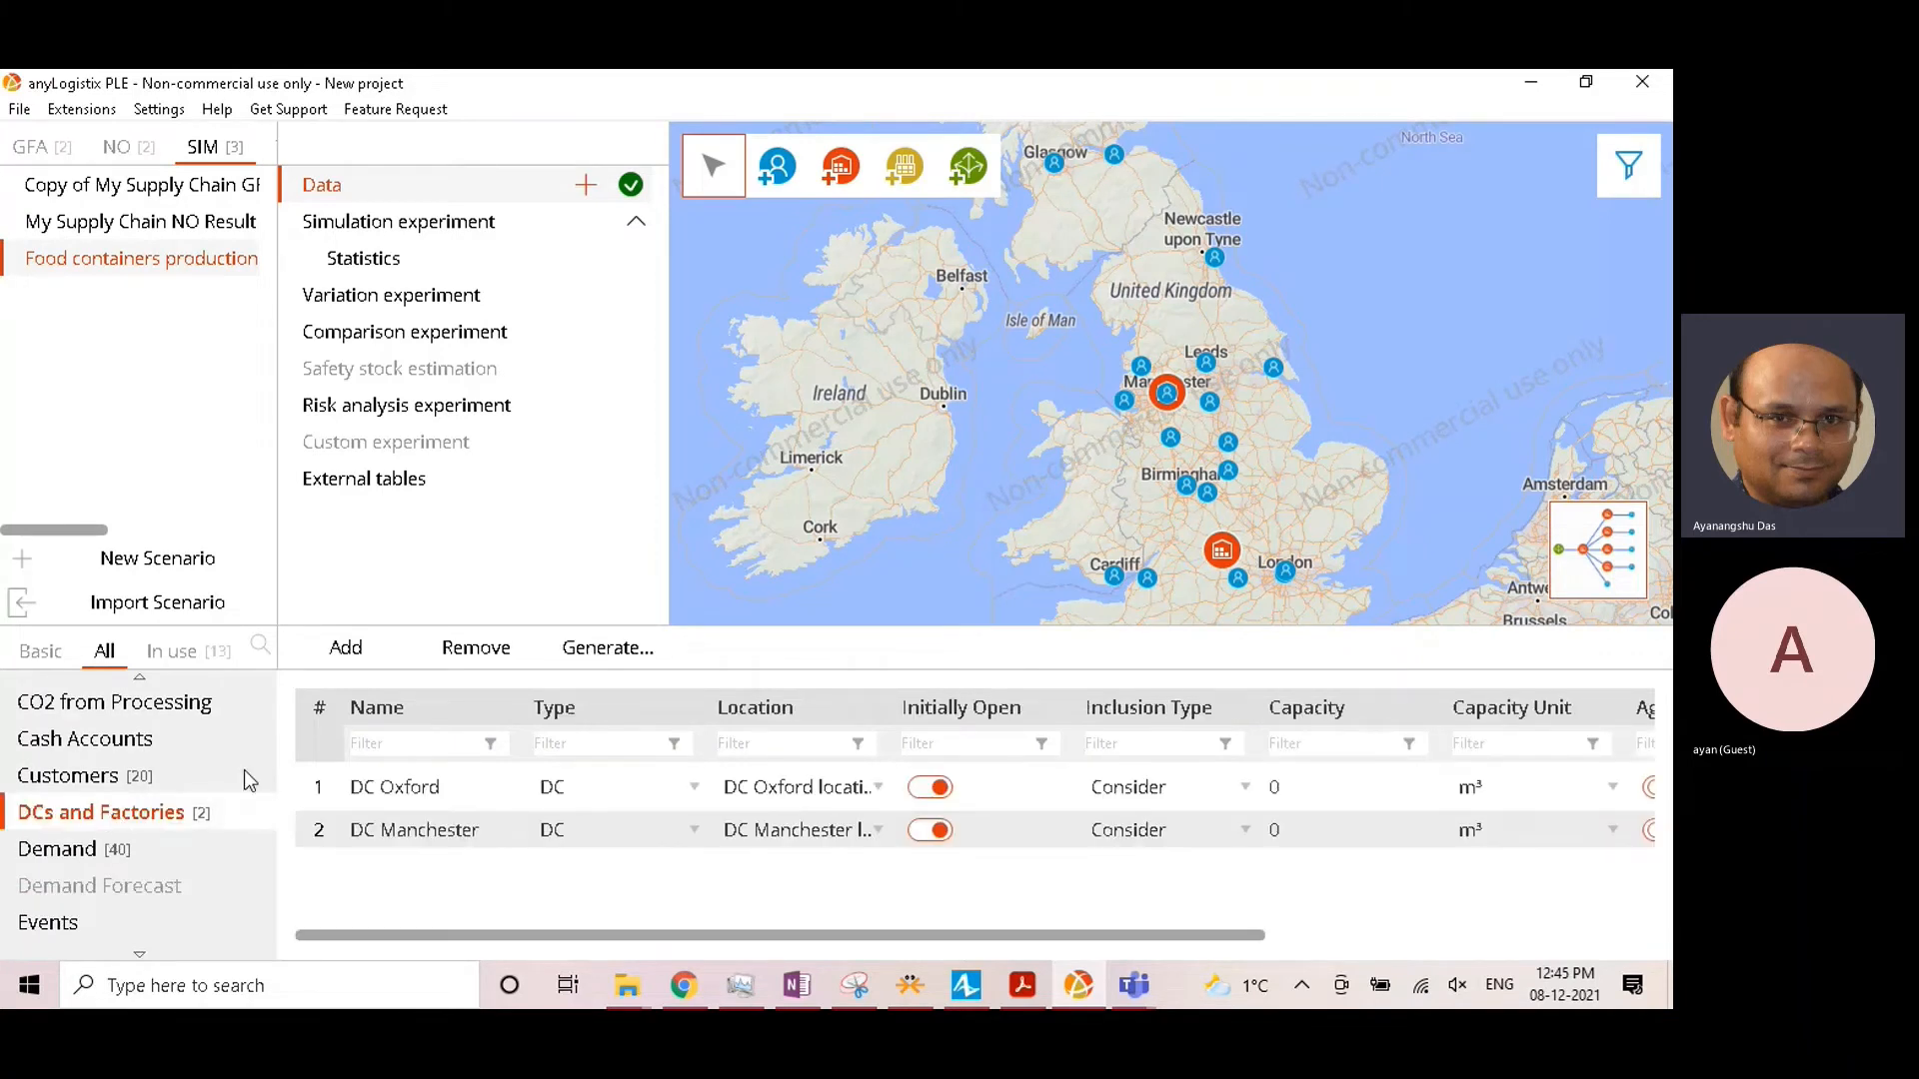
{"action": "left_click", "coordinate": [369, 651]}
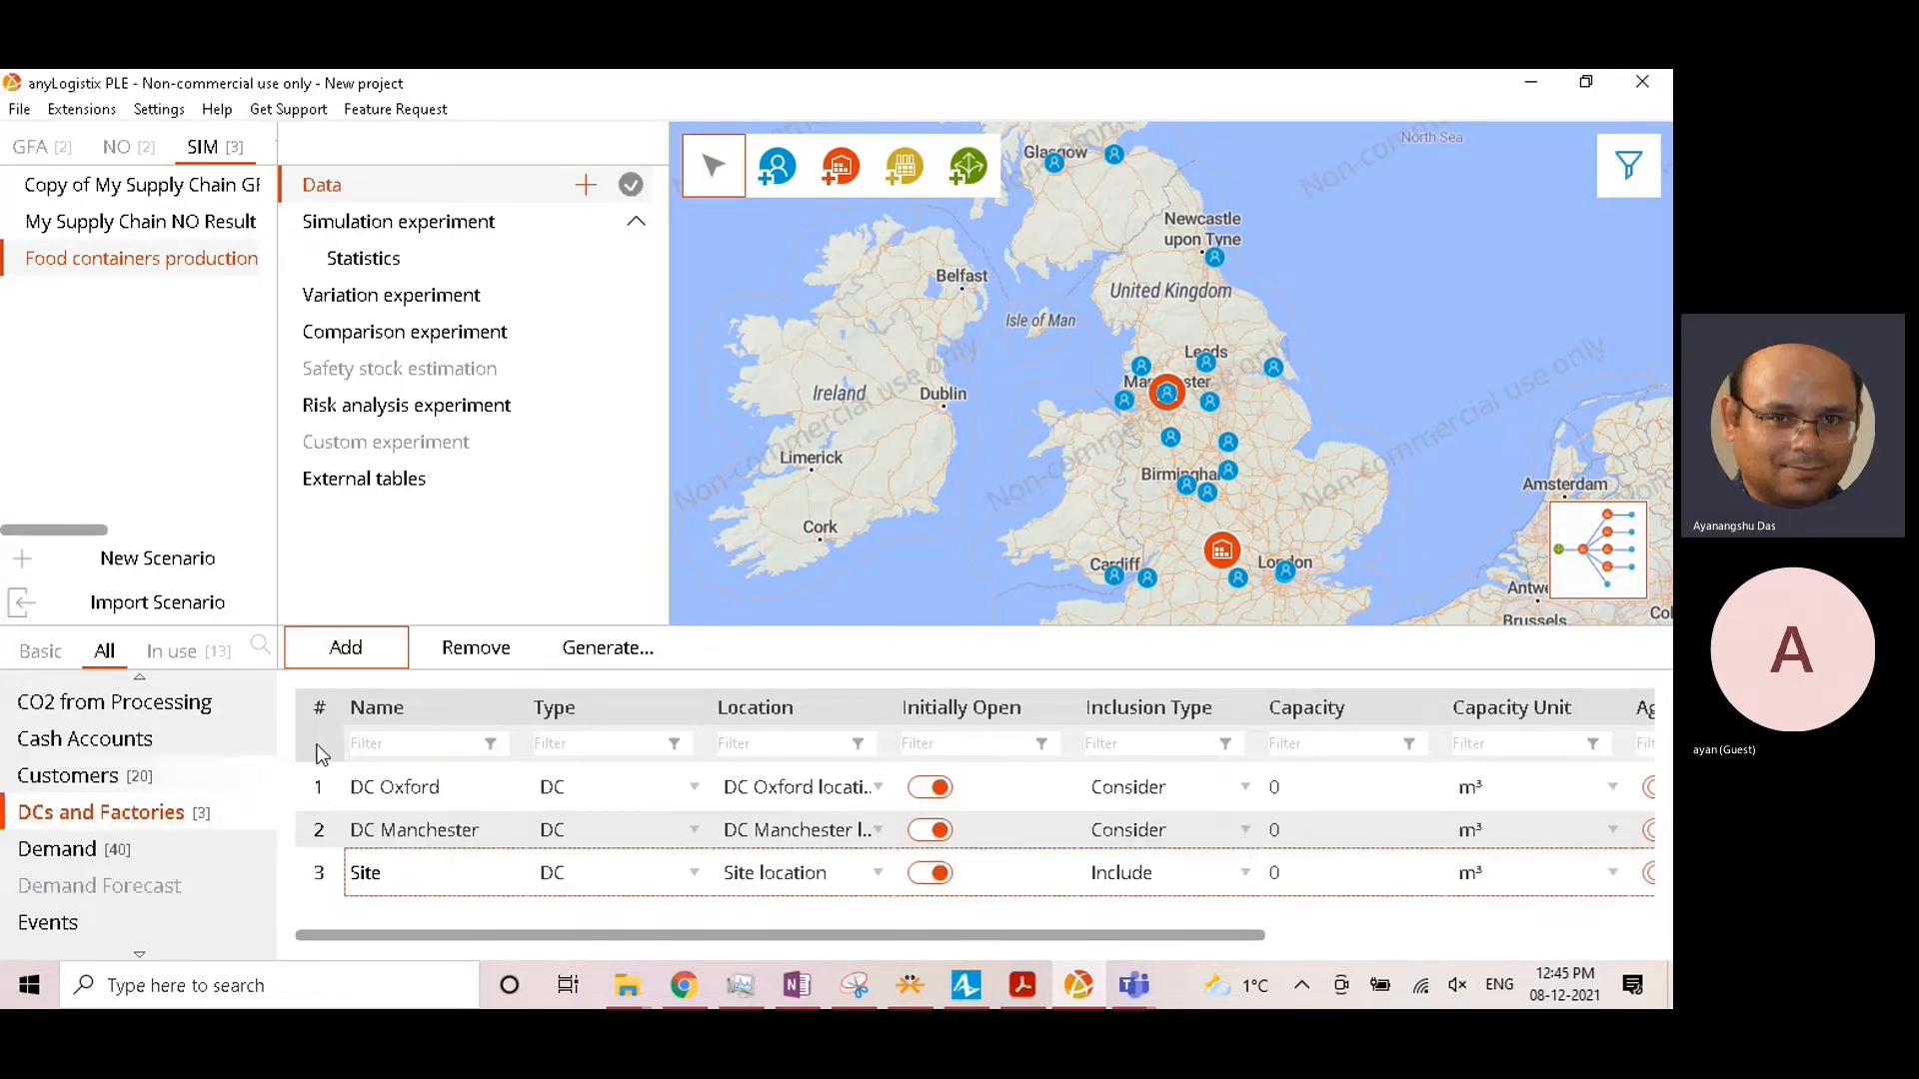
{"action": "left_click", "coordinate": [406, 878]}
{"action": "double_click", "coordinate": [462, 883]}
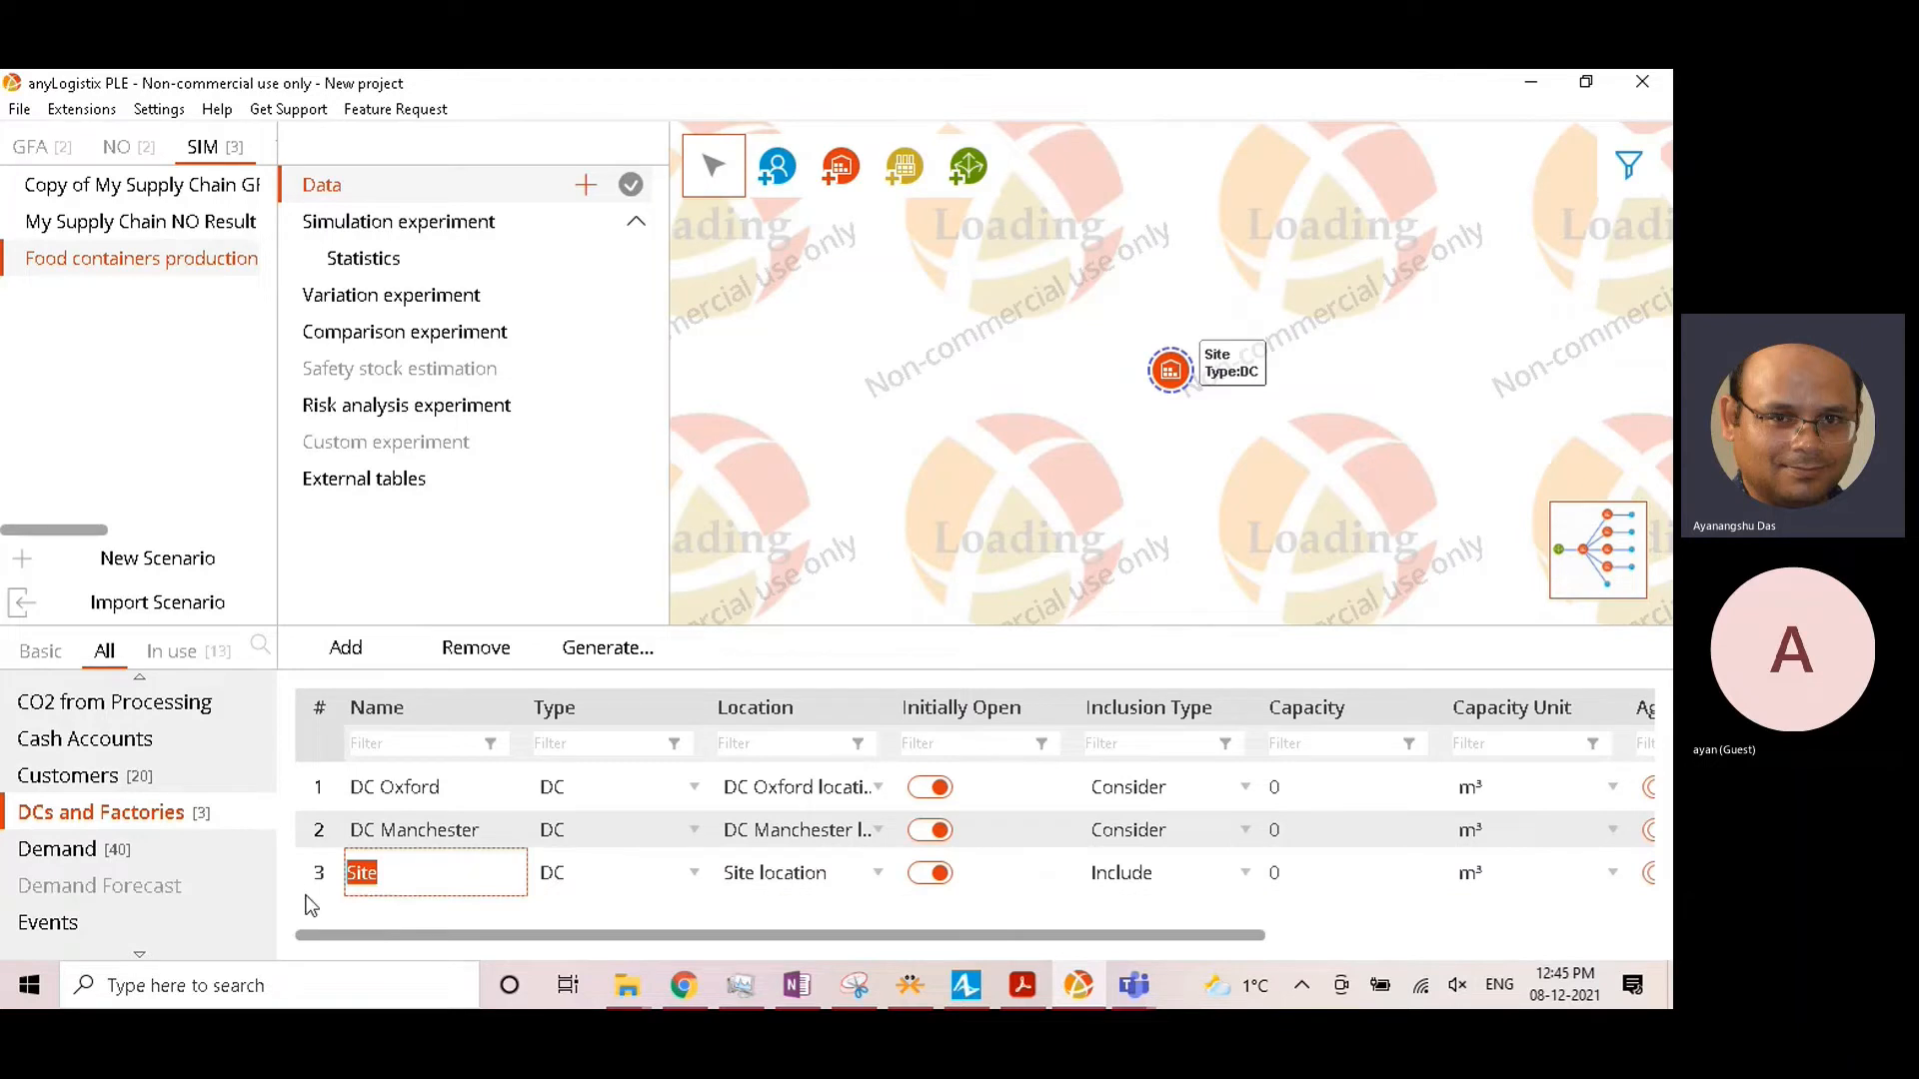
{"action": "type", "text": "Factory"}
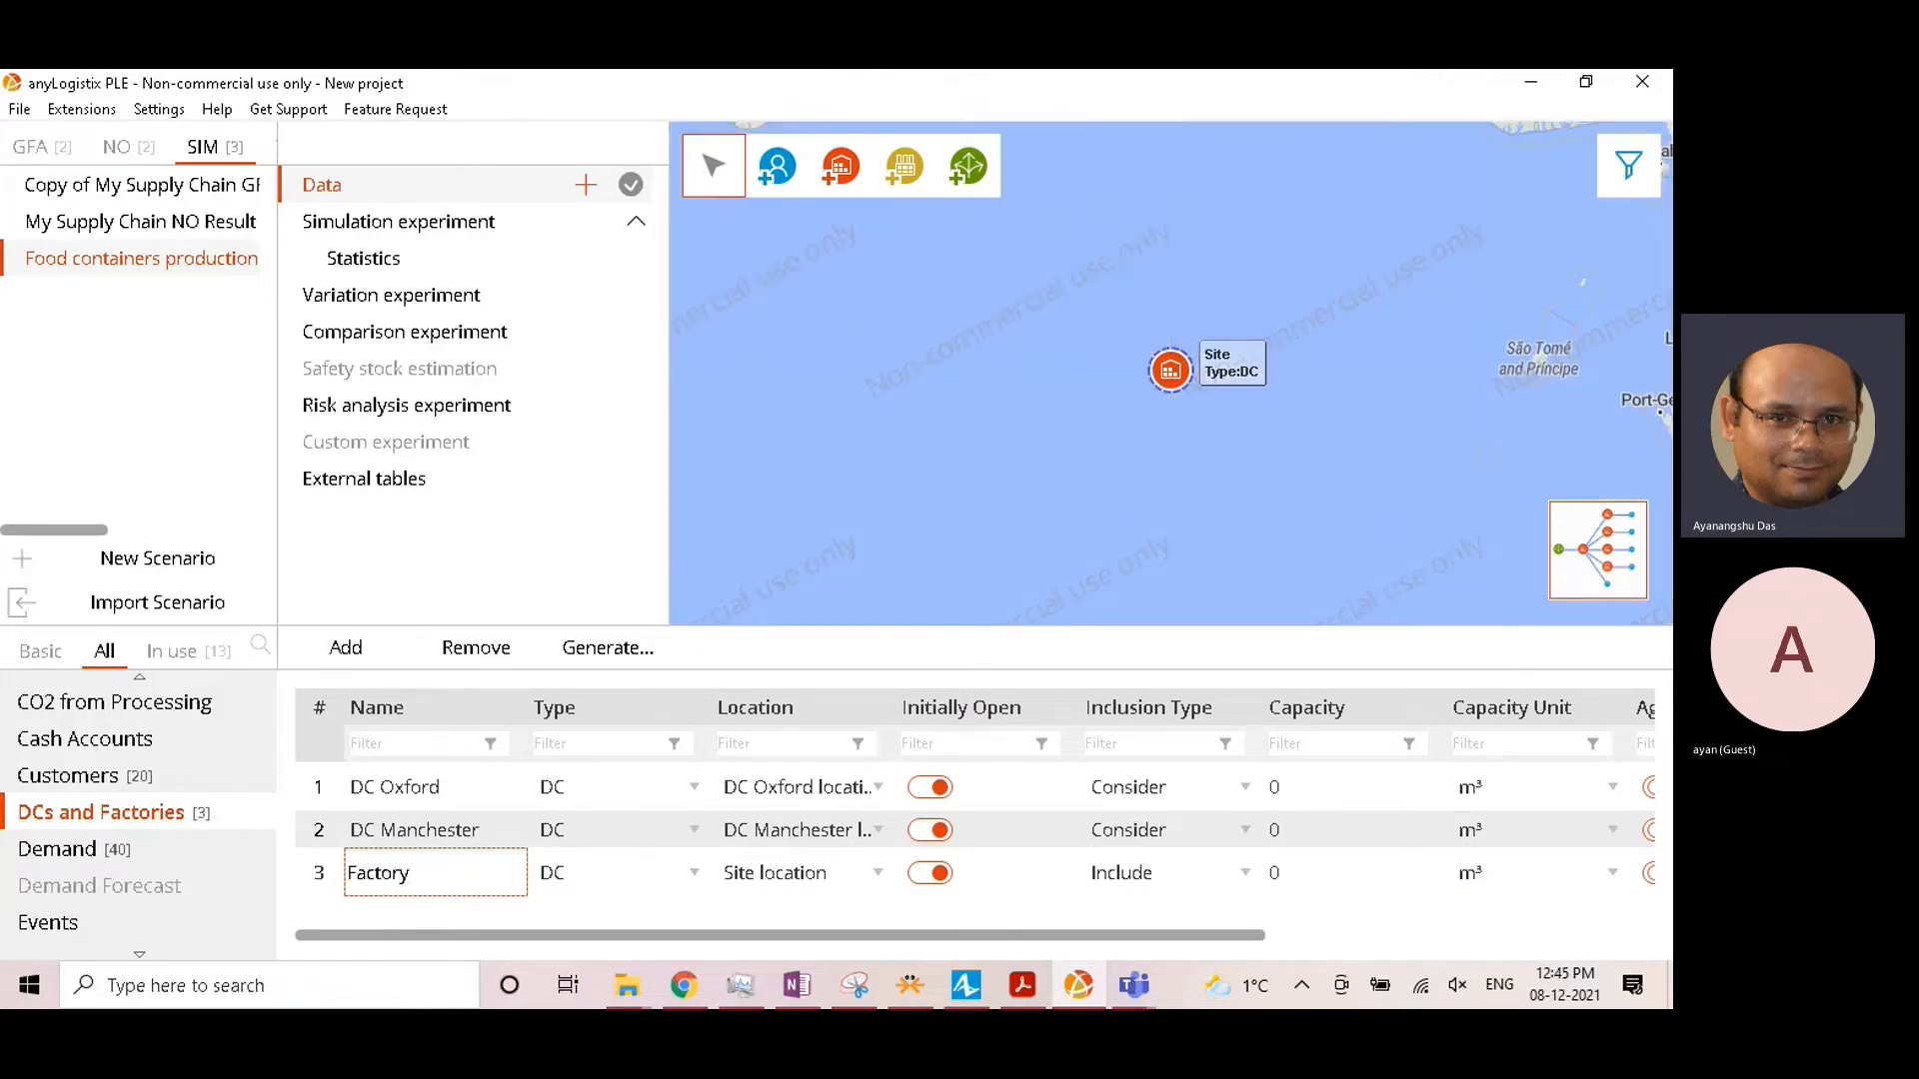
{"action": "key", "text": "Return"}
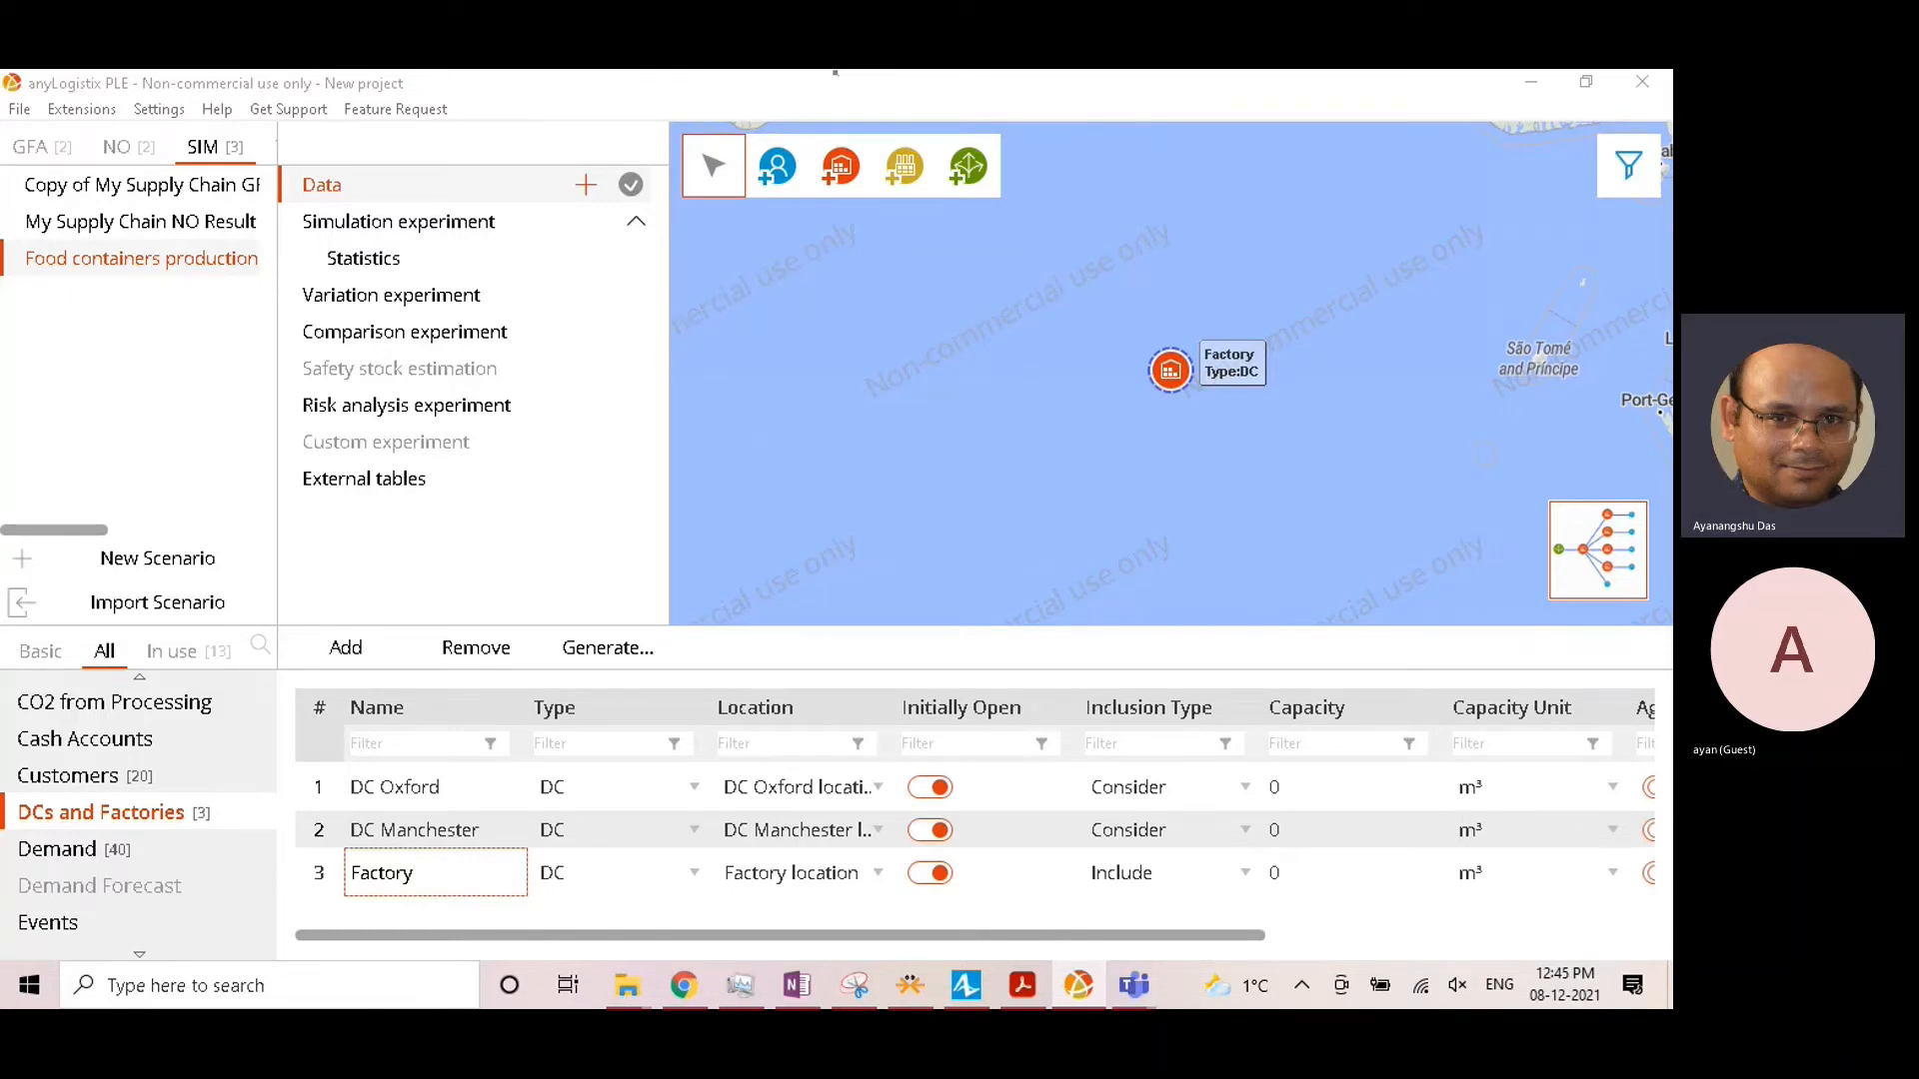
{"action": "left_click", "coordinate": [628, 878]}
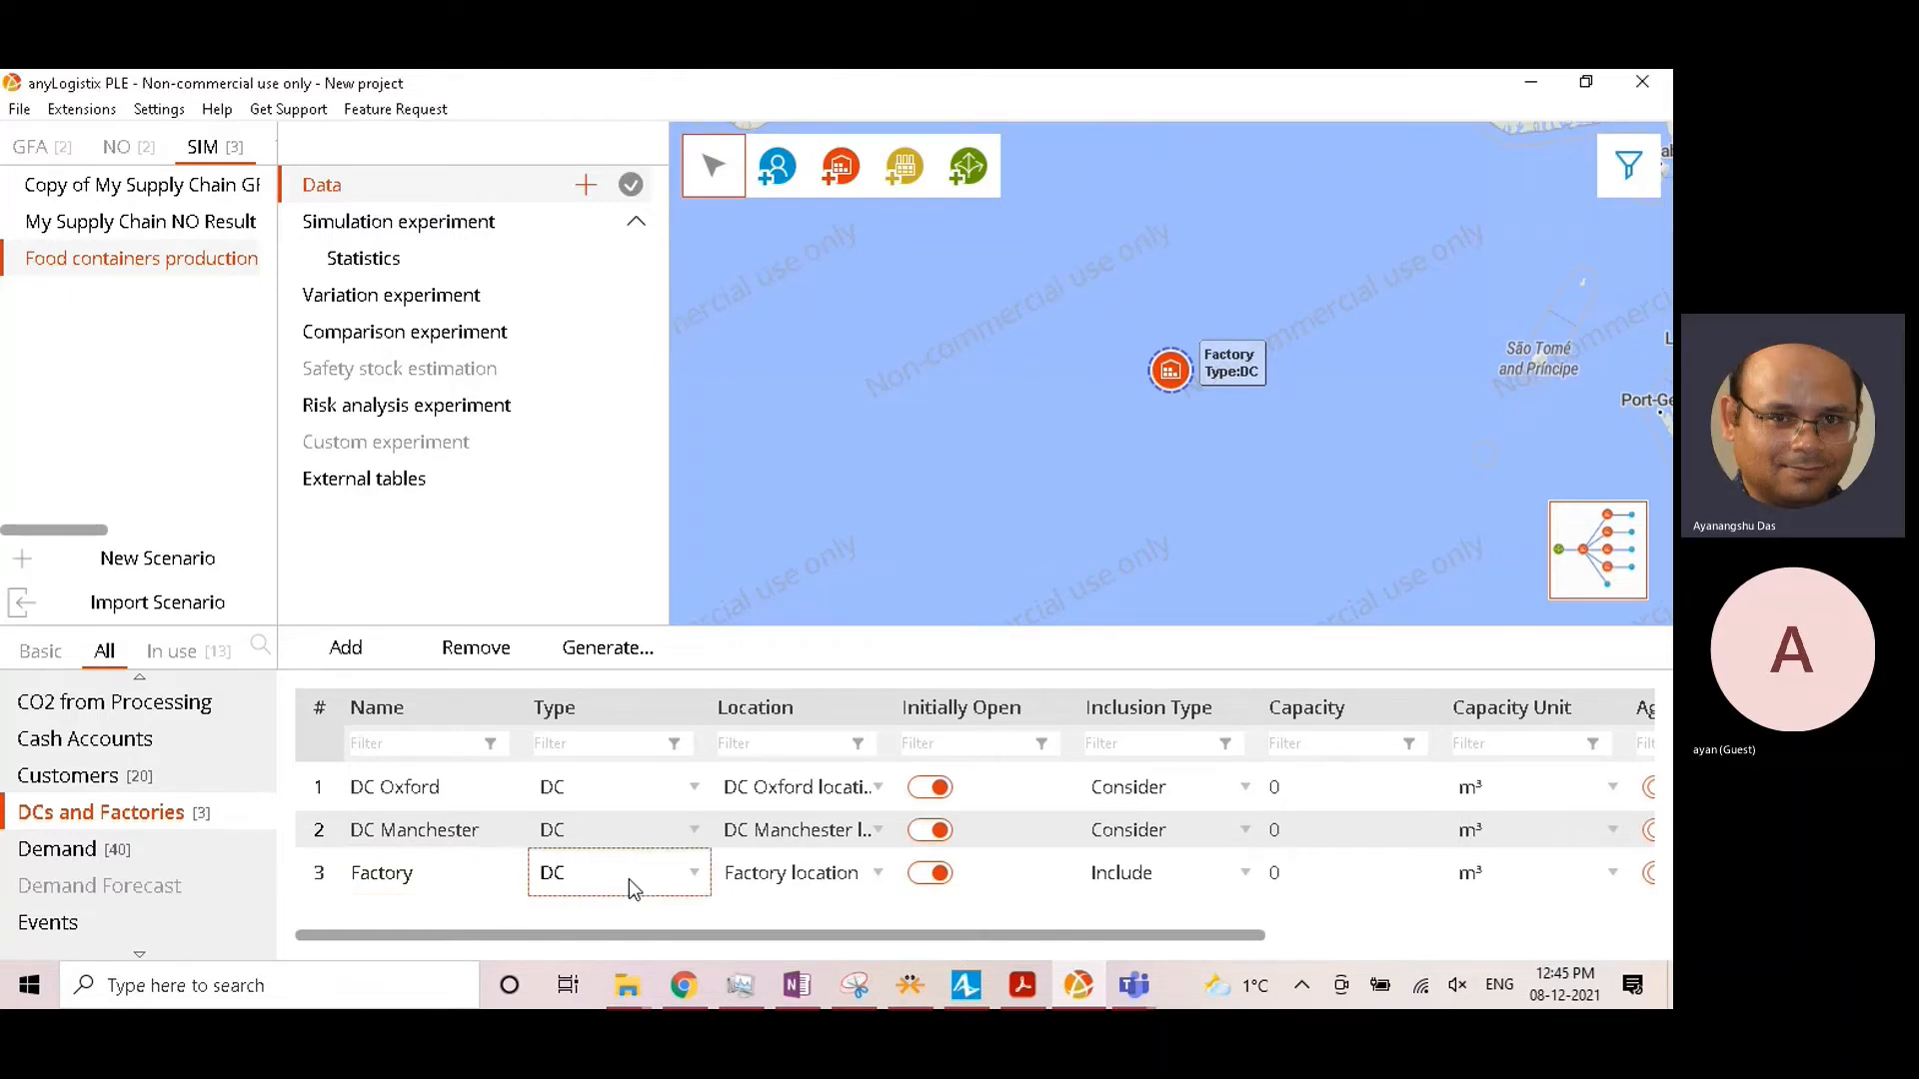
{"action": "left_click", "coordinate": [628, 878]}
{"action": "left_click", "coordinate": [592, 556]}
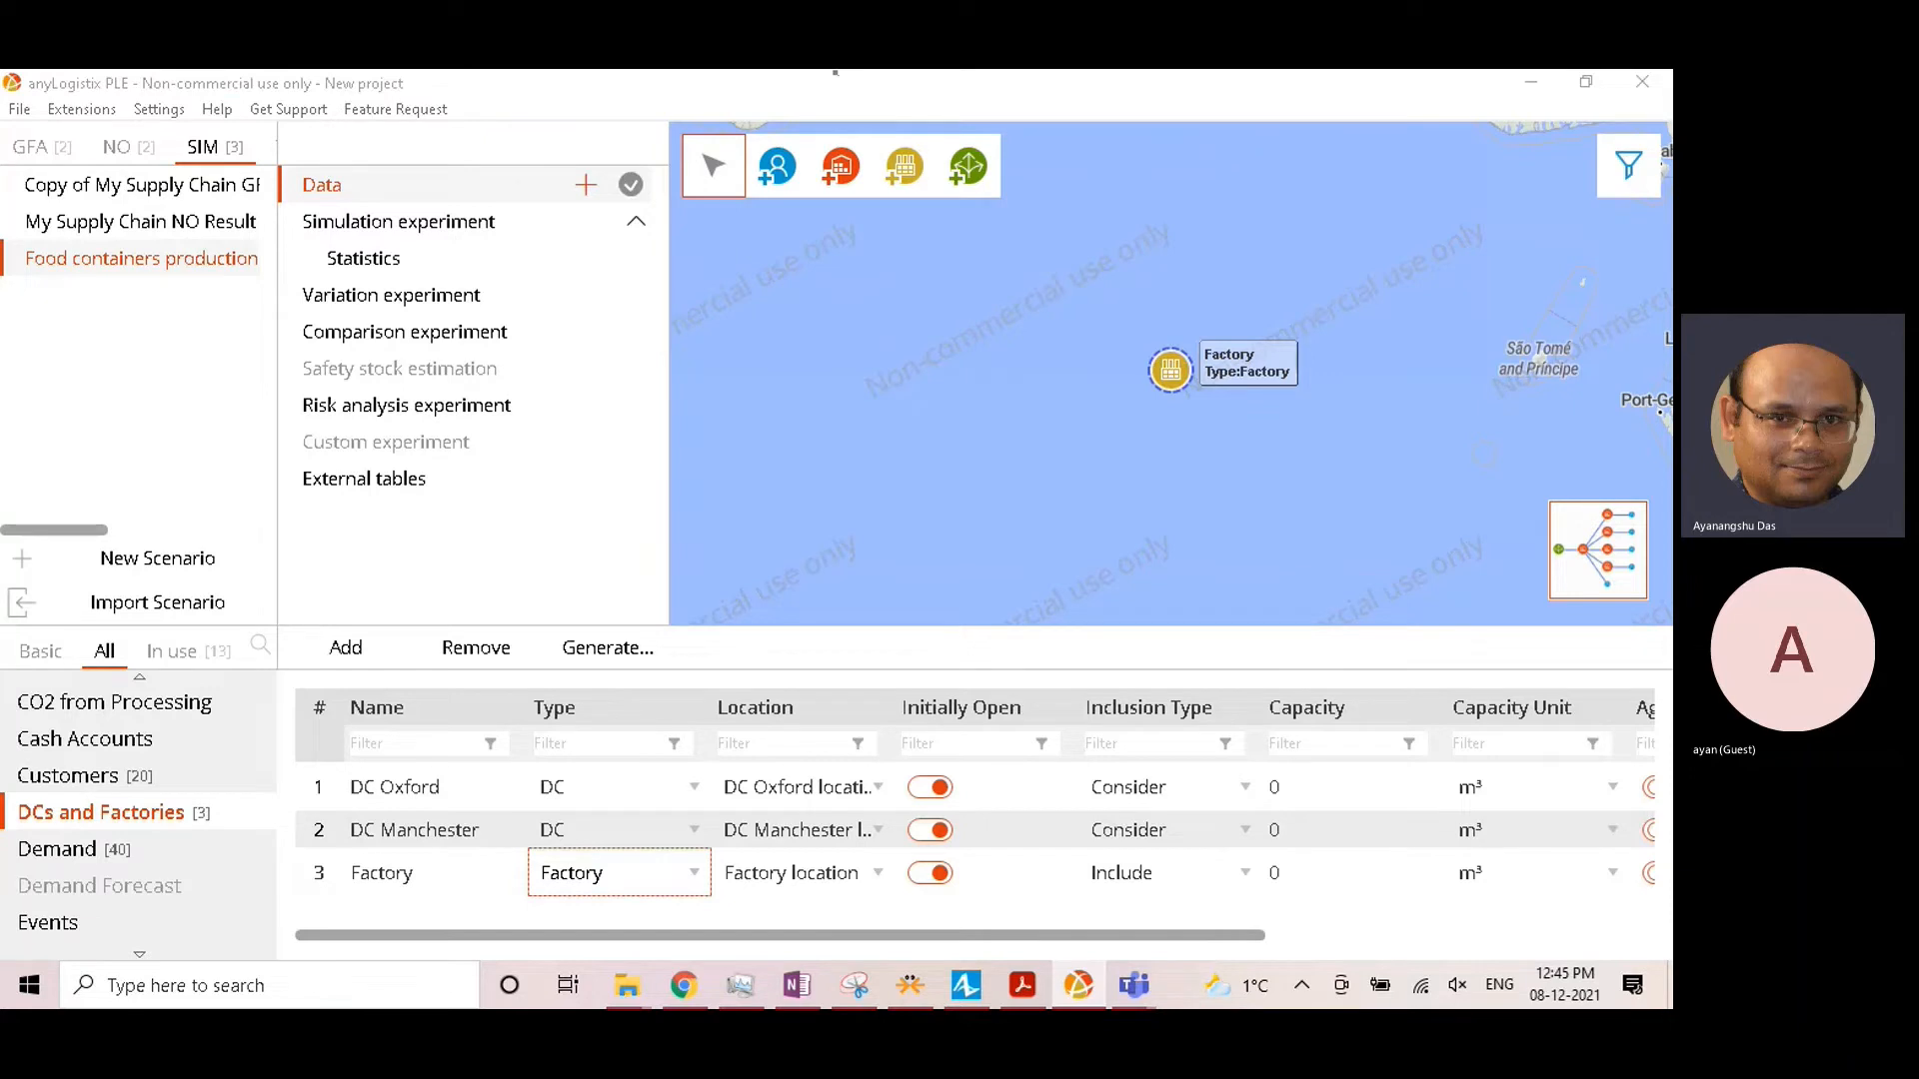
Step: Set the Factory location's city to Hereford and country to United Kingdom, and have its coordinates filled in automatically
{"action": "scroll", "coordinate": [80, 846], "scroll_direction": "down", "scroll_amount": 2}
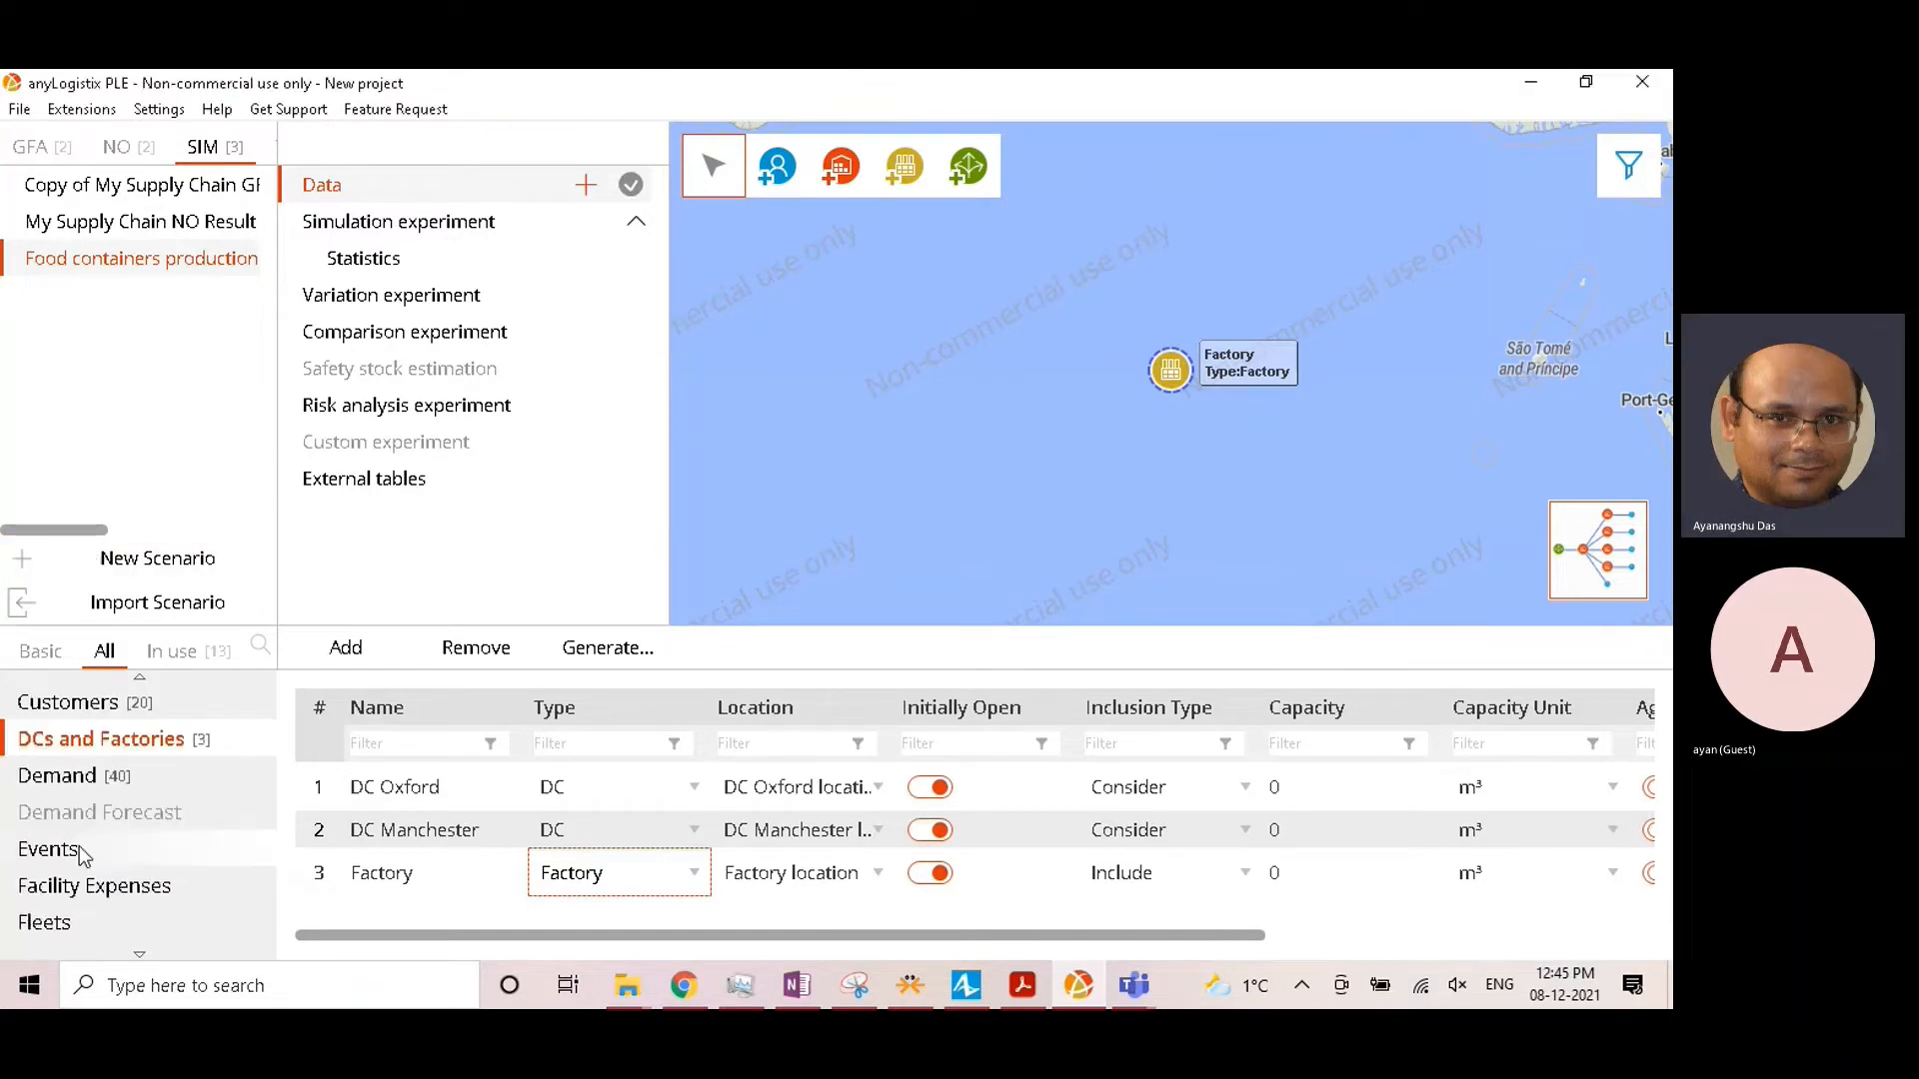
{"action": "scroll", "coordinate": [75, 931], "scroll_direction": "down", "scroll_amount": 1}
{"action": "scroll", "coordinate": [78, 935], "scroll_direction": "down", "scroll_amount": 3}
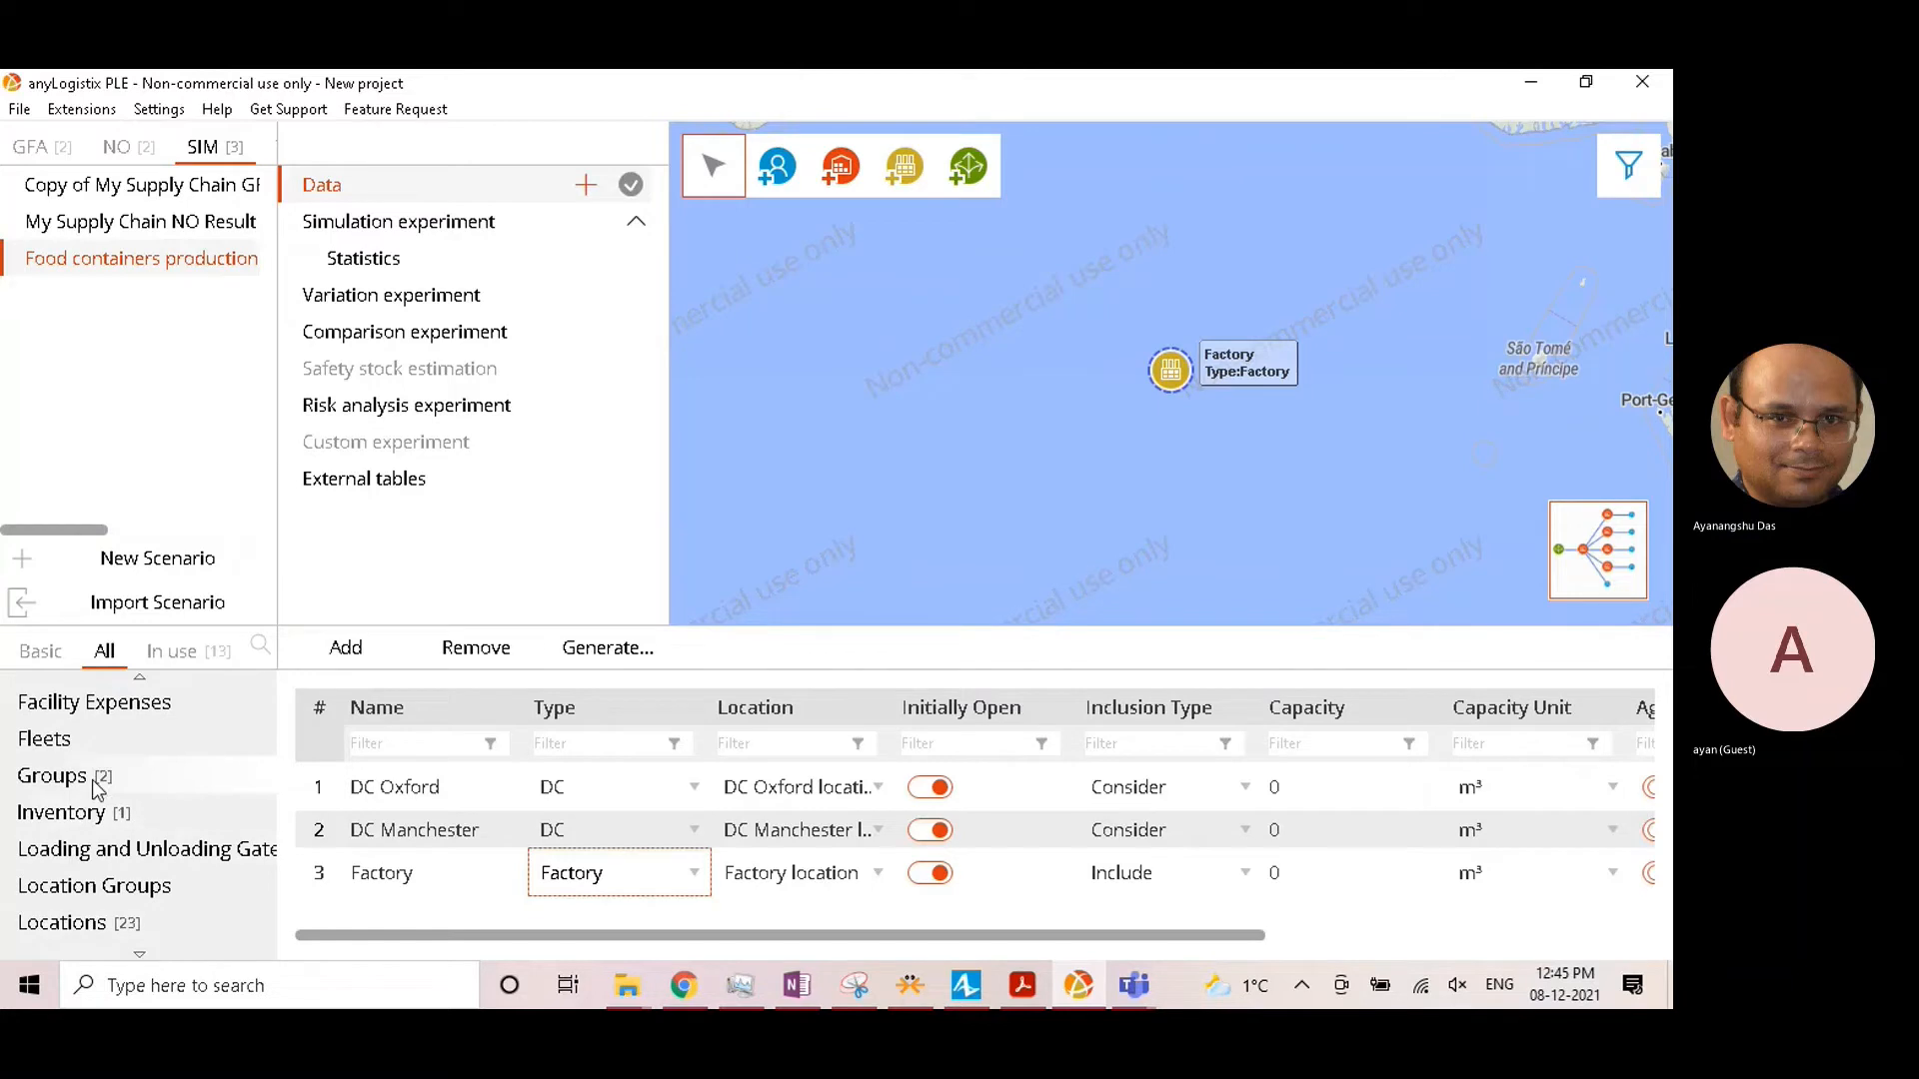
{"action": "left_click", "coordinate": [112, 925]}
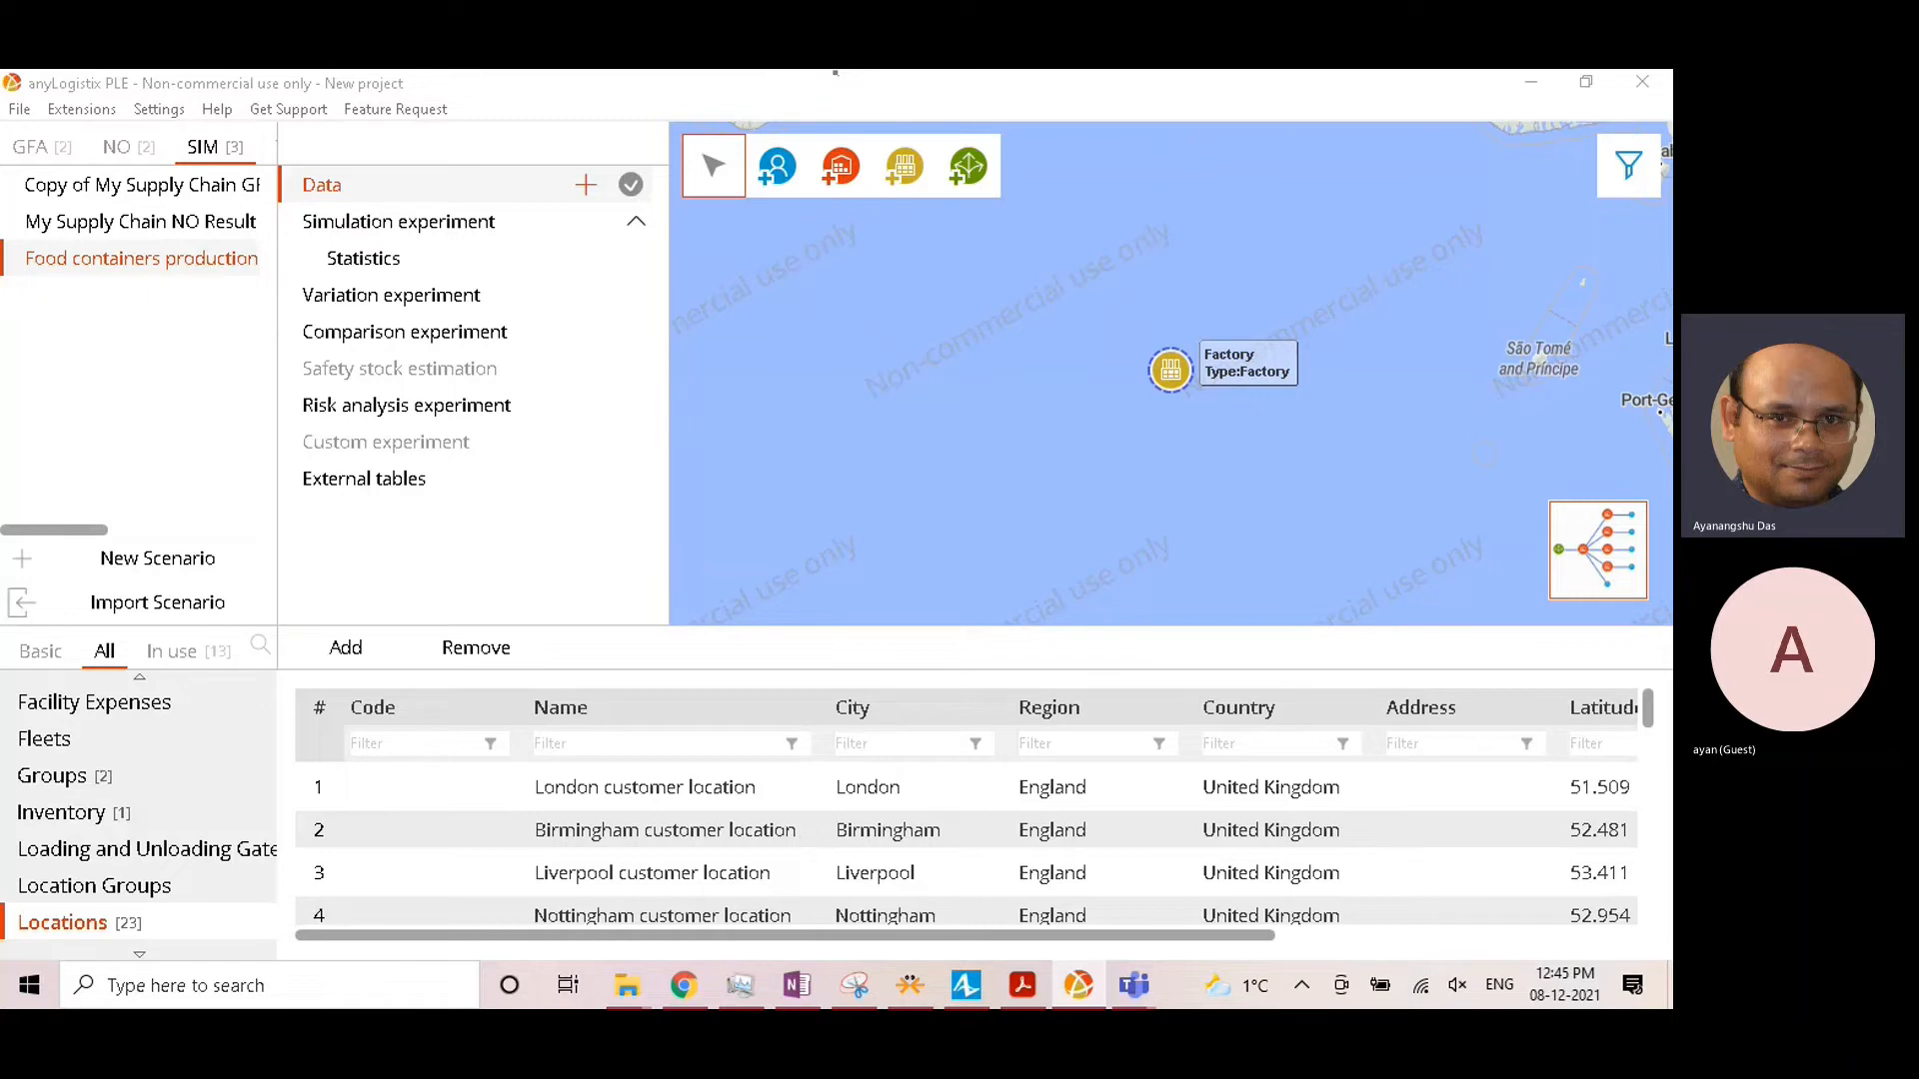
{"action": "scroll", "coordinate": [630, 869], "scroll_direction": "down", "scroll_amount": 6}
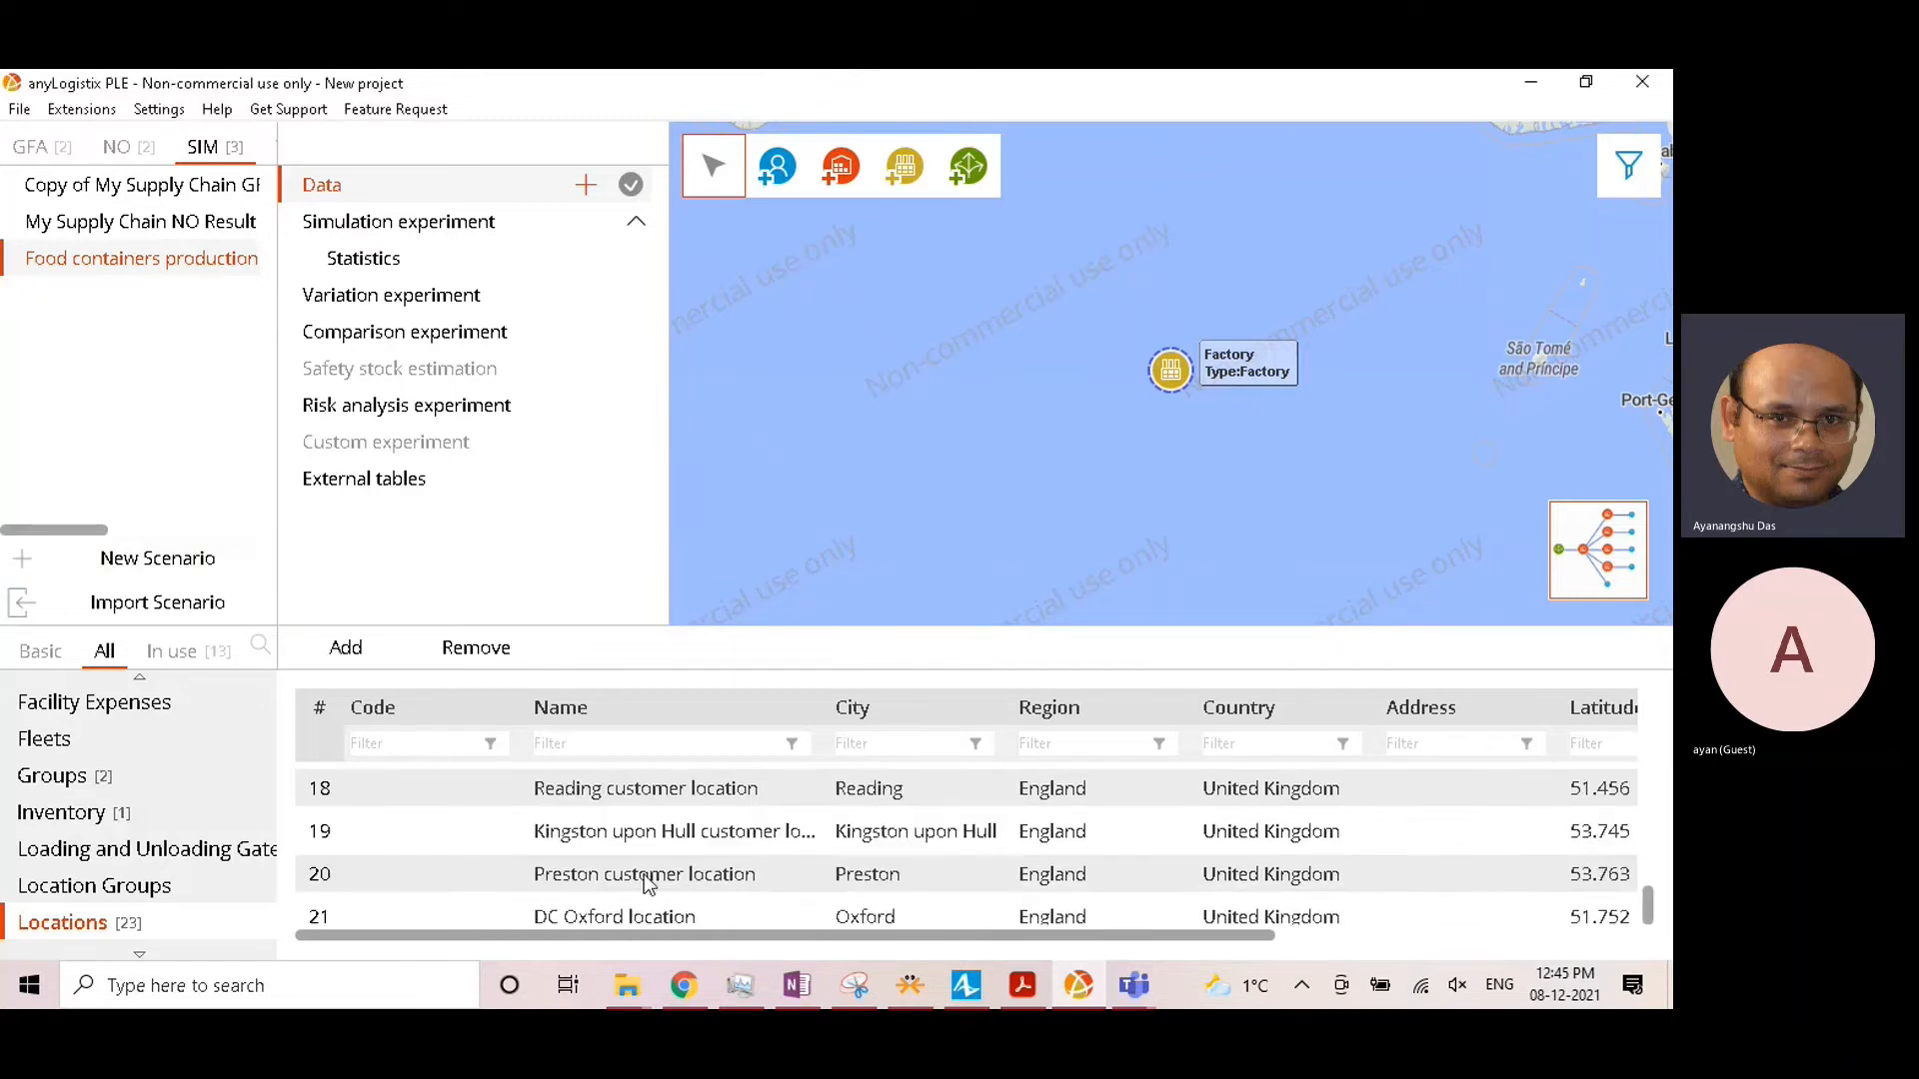
{"action": "left_click", "coordinate": [889, 899]}
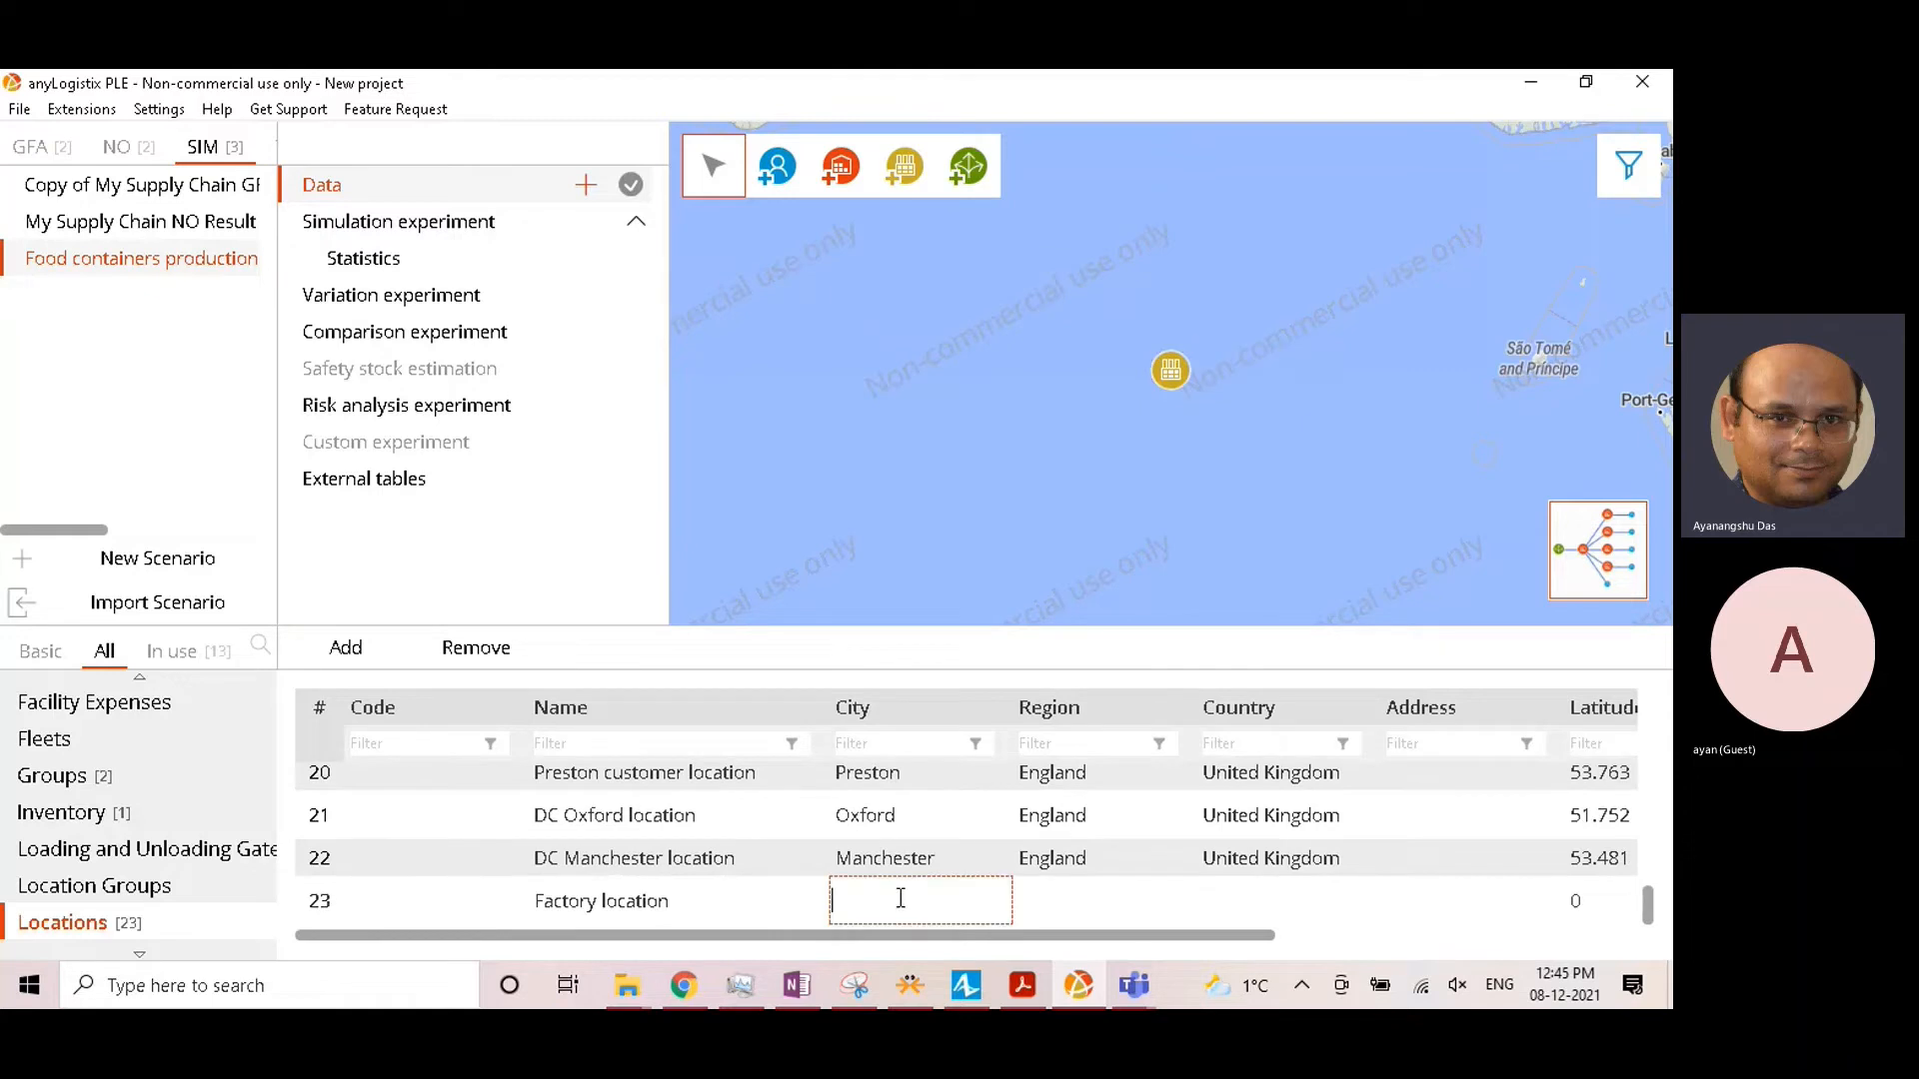
{"action": "type", "text": "Hereford"}
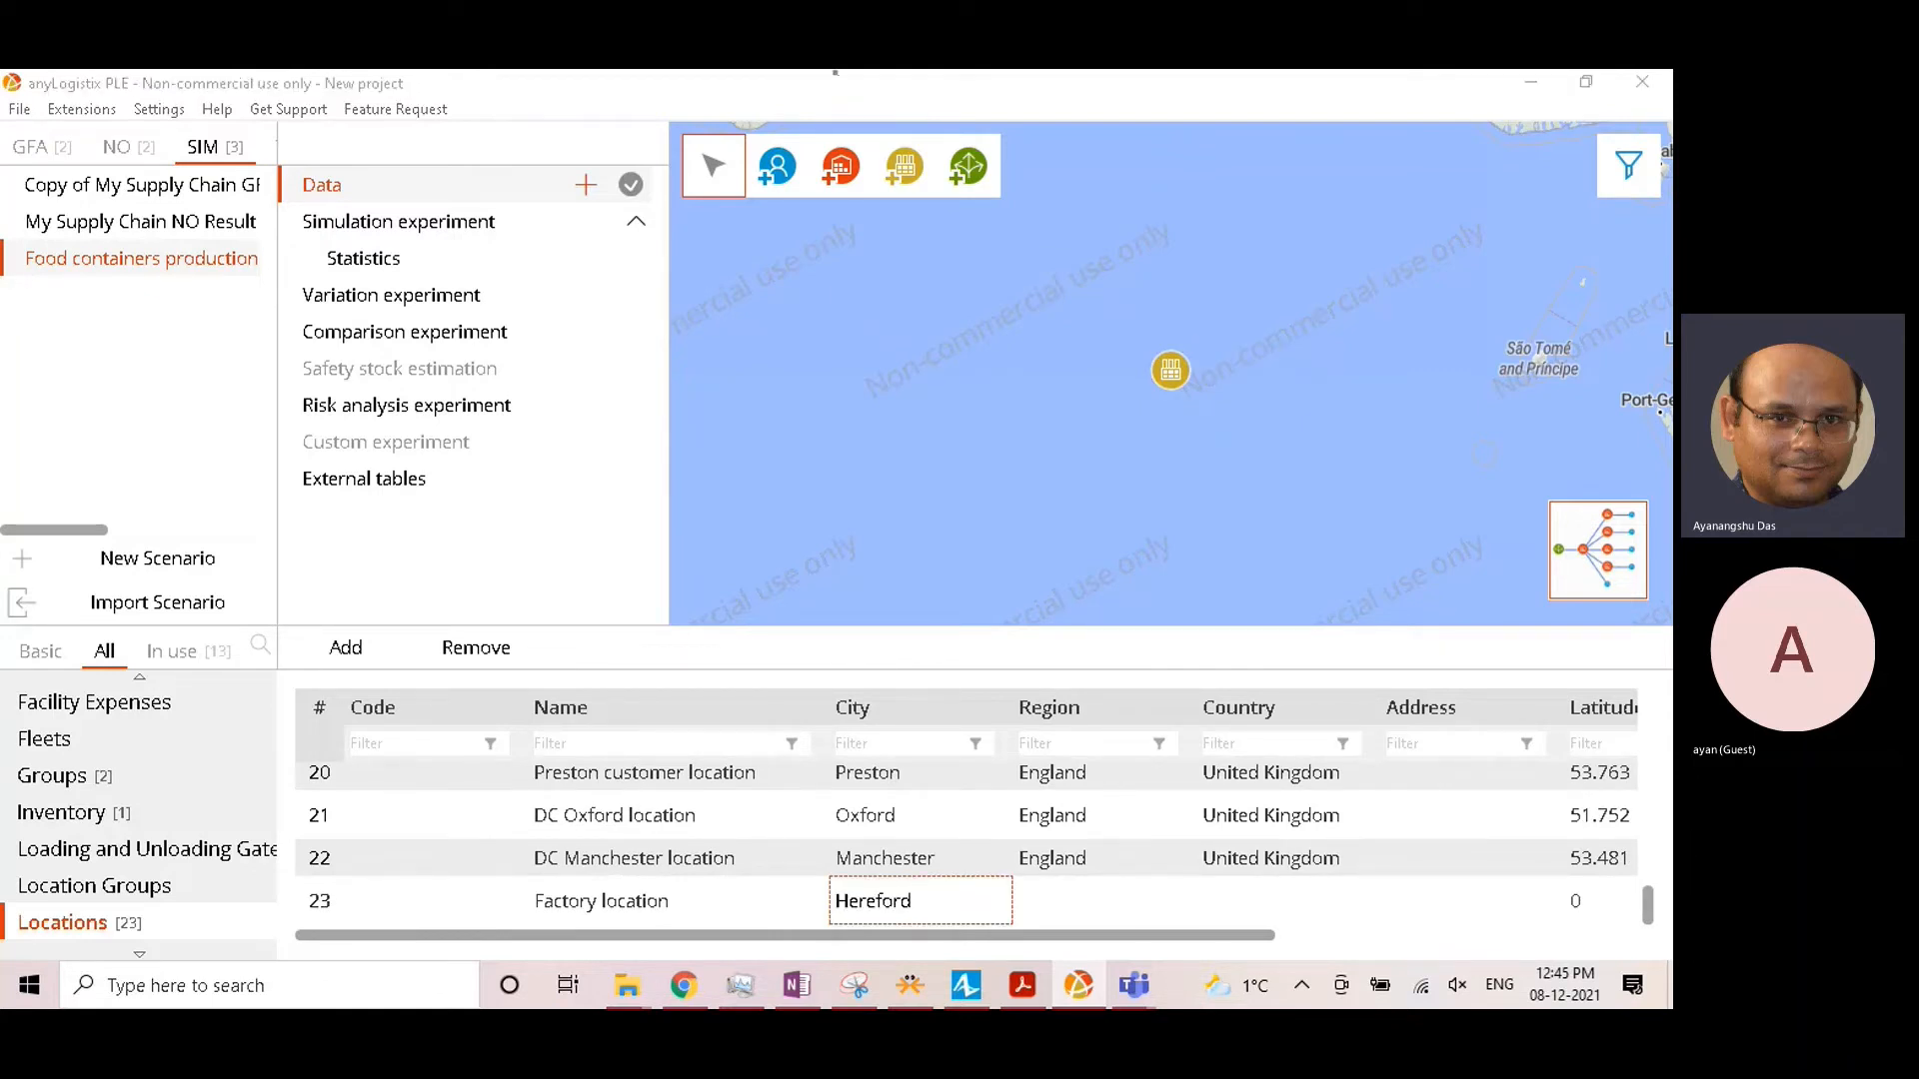
{"action": "left_click", "coordinate": [1133, 841]}
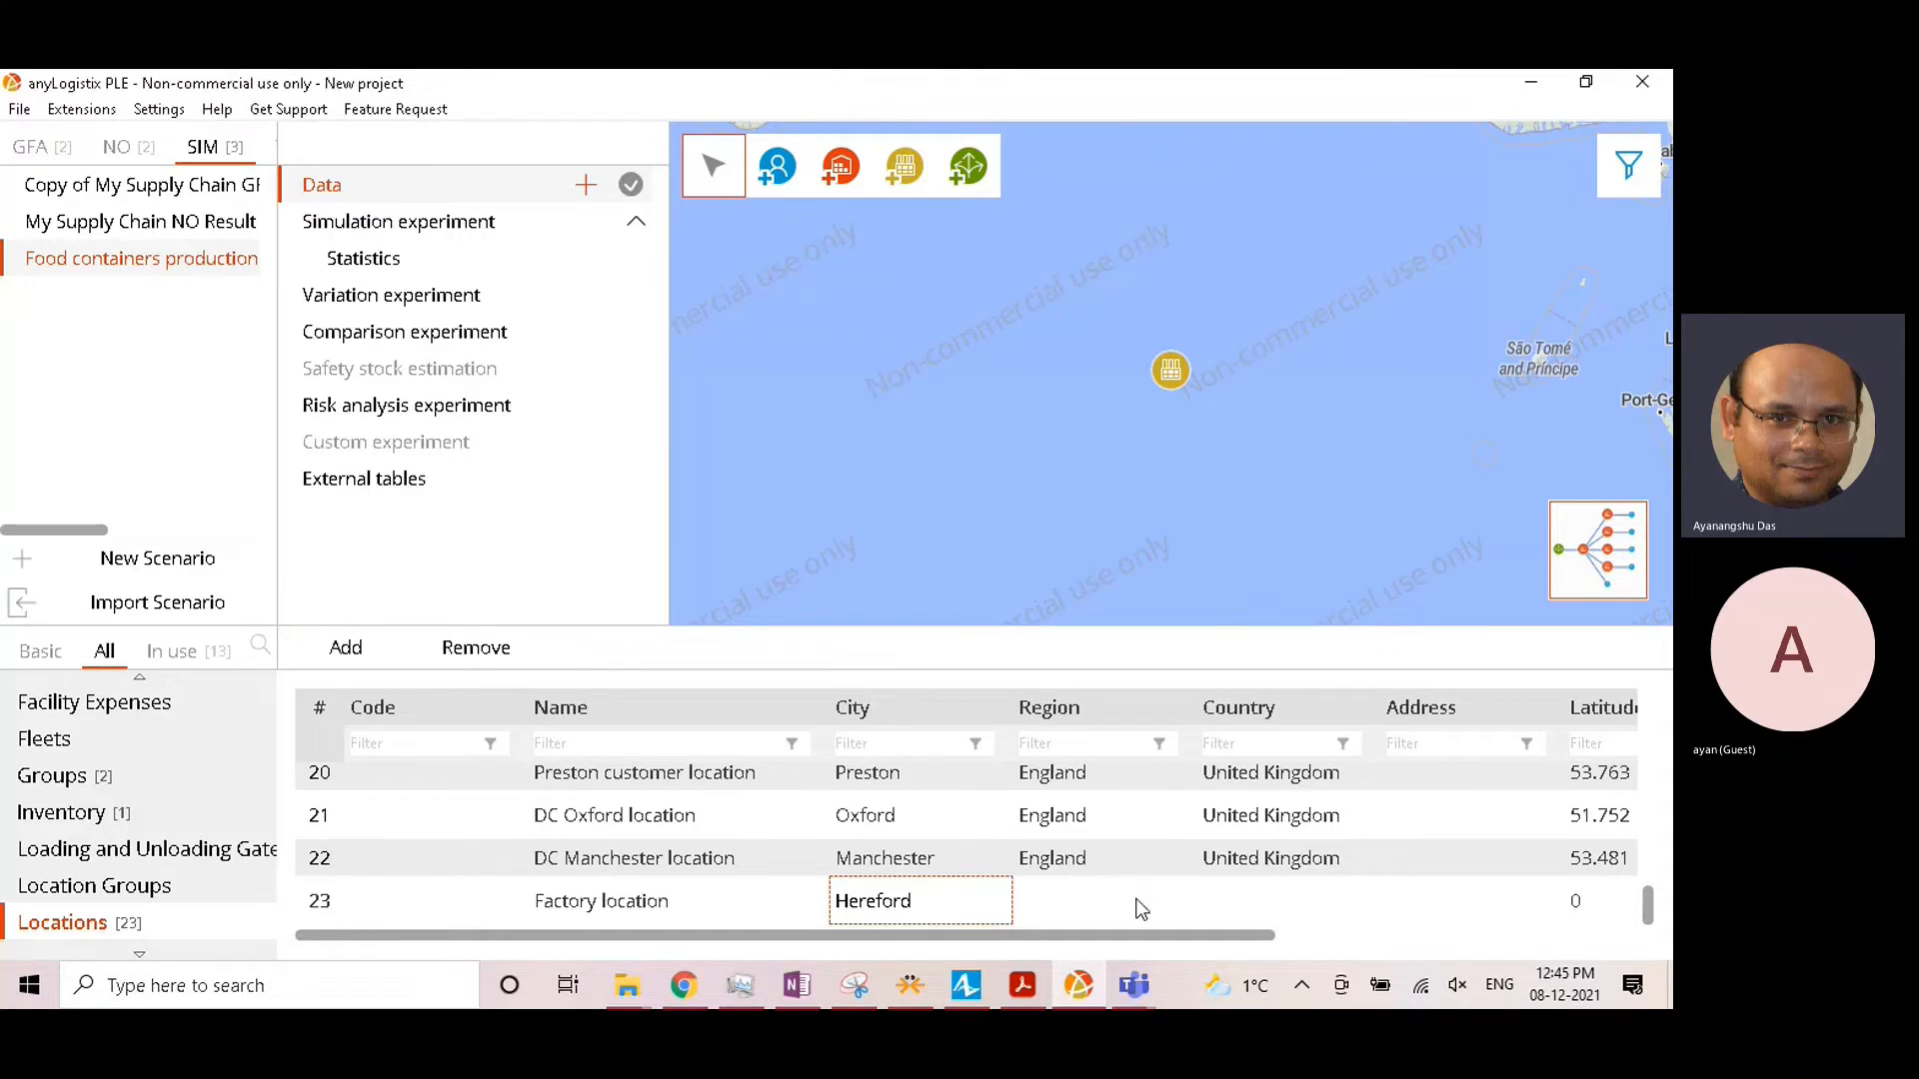
{"action": "left_click", "coordinate": [1295, 900]}
{"action": "type", "text": "United Kingdom"}
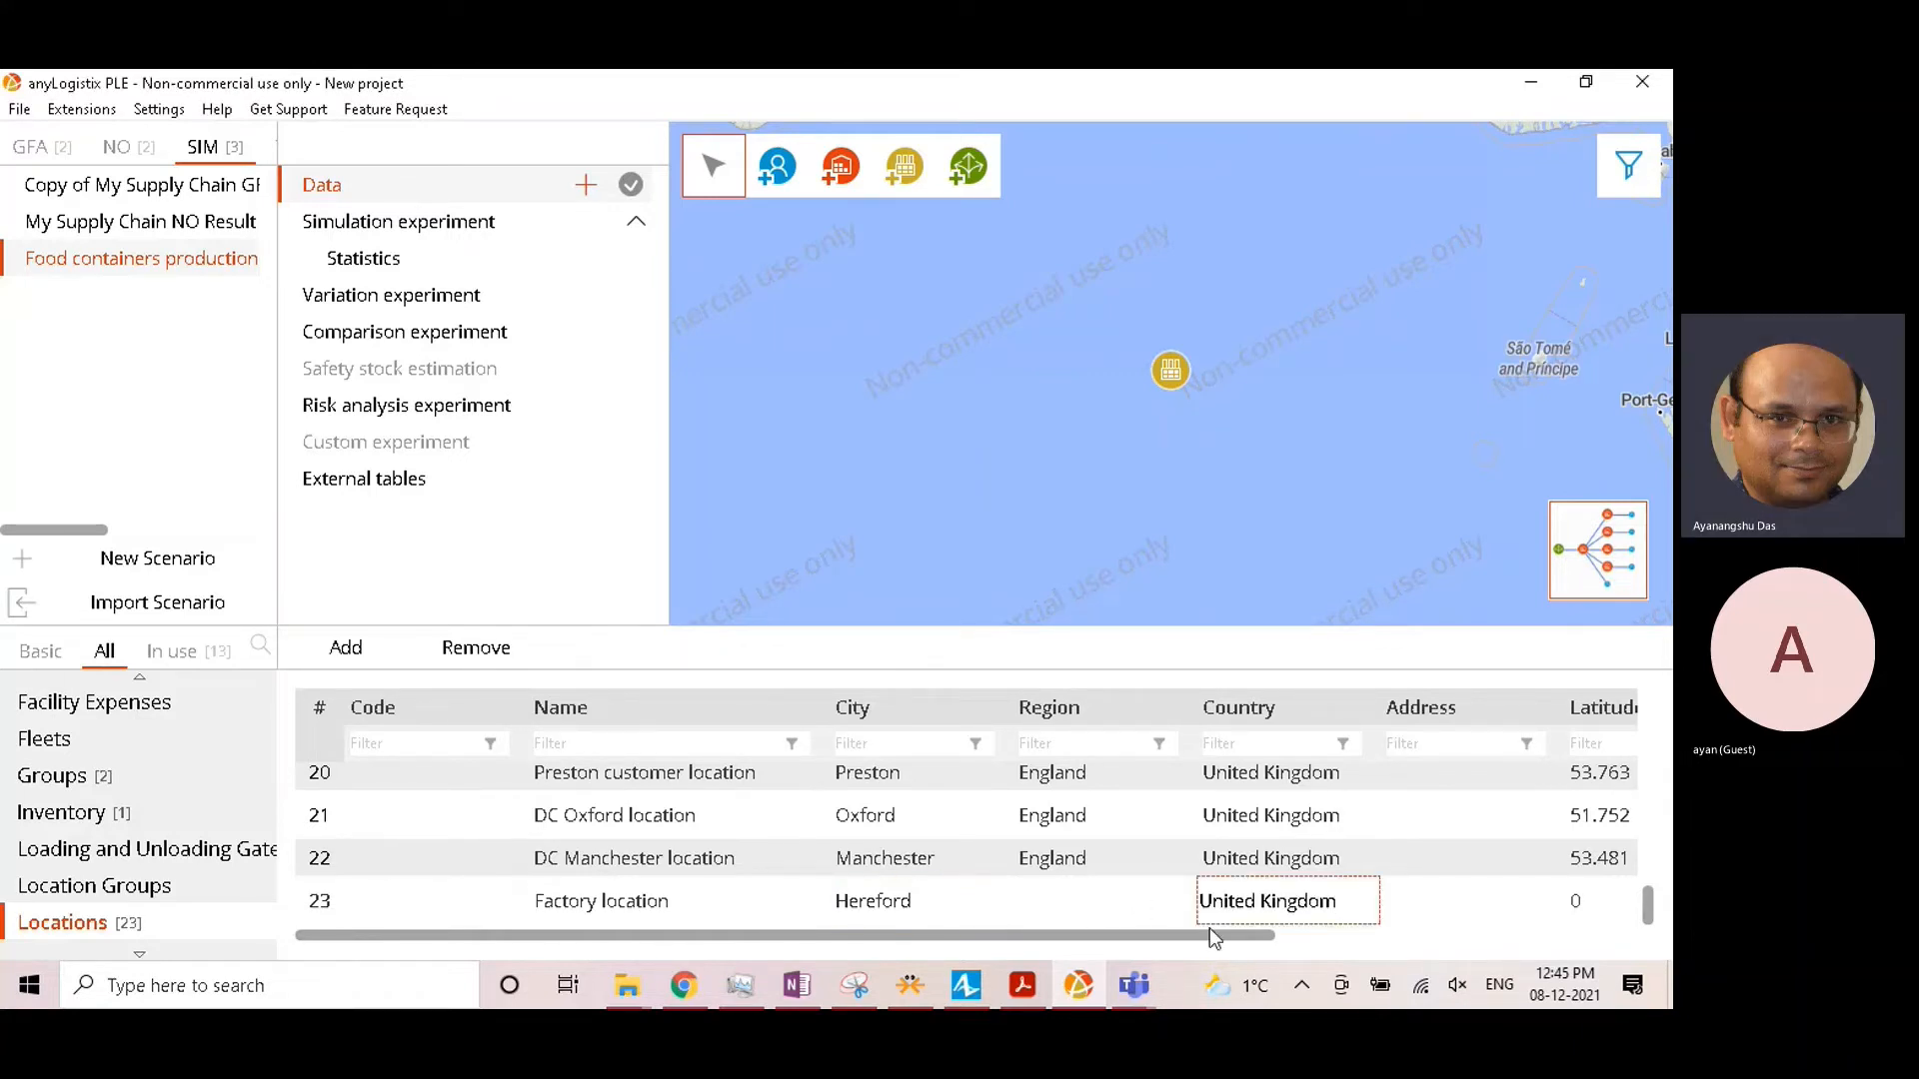
{"action": "left_click_drag", "start_coordinate": [1209, 936], "coordinate": [1569, 950]}
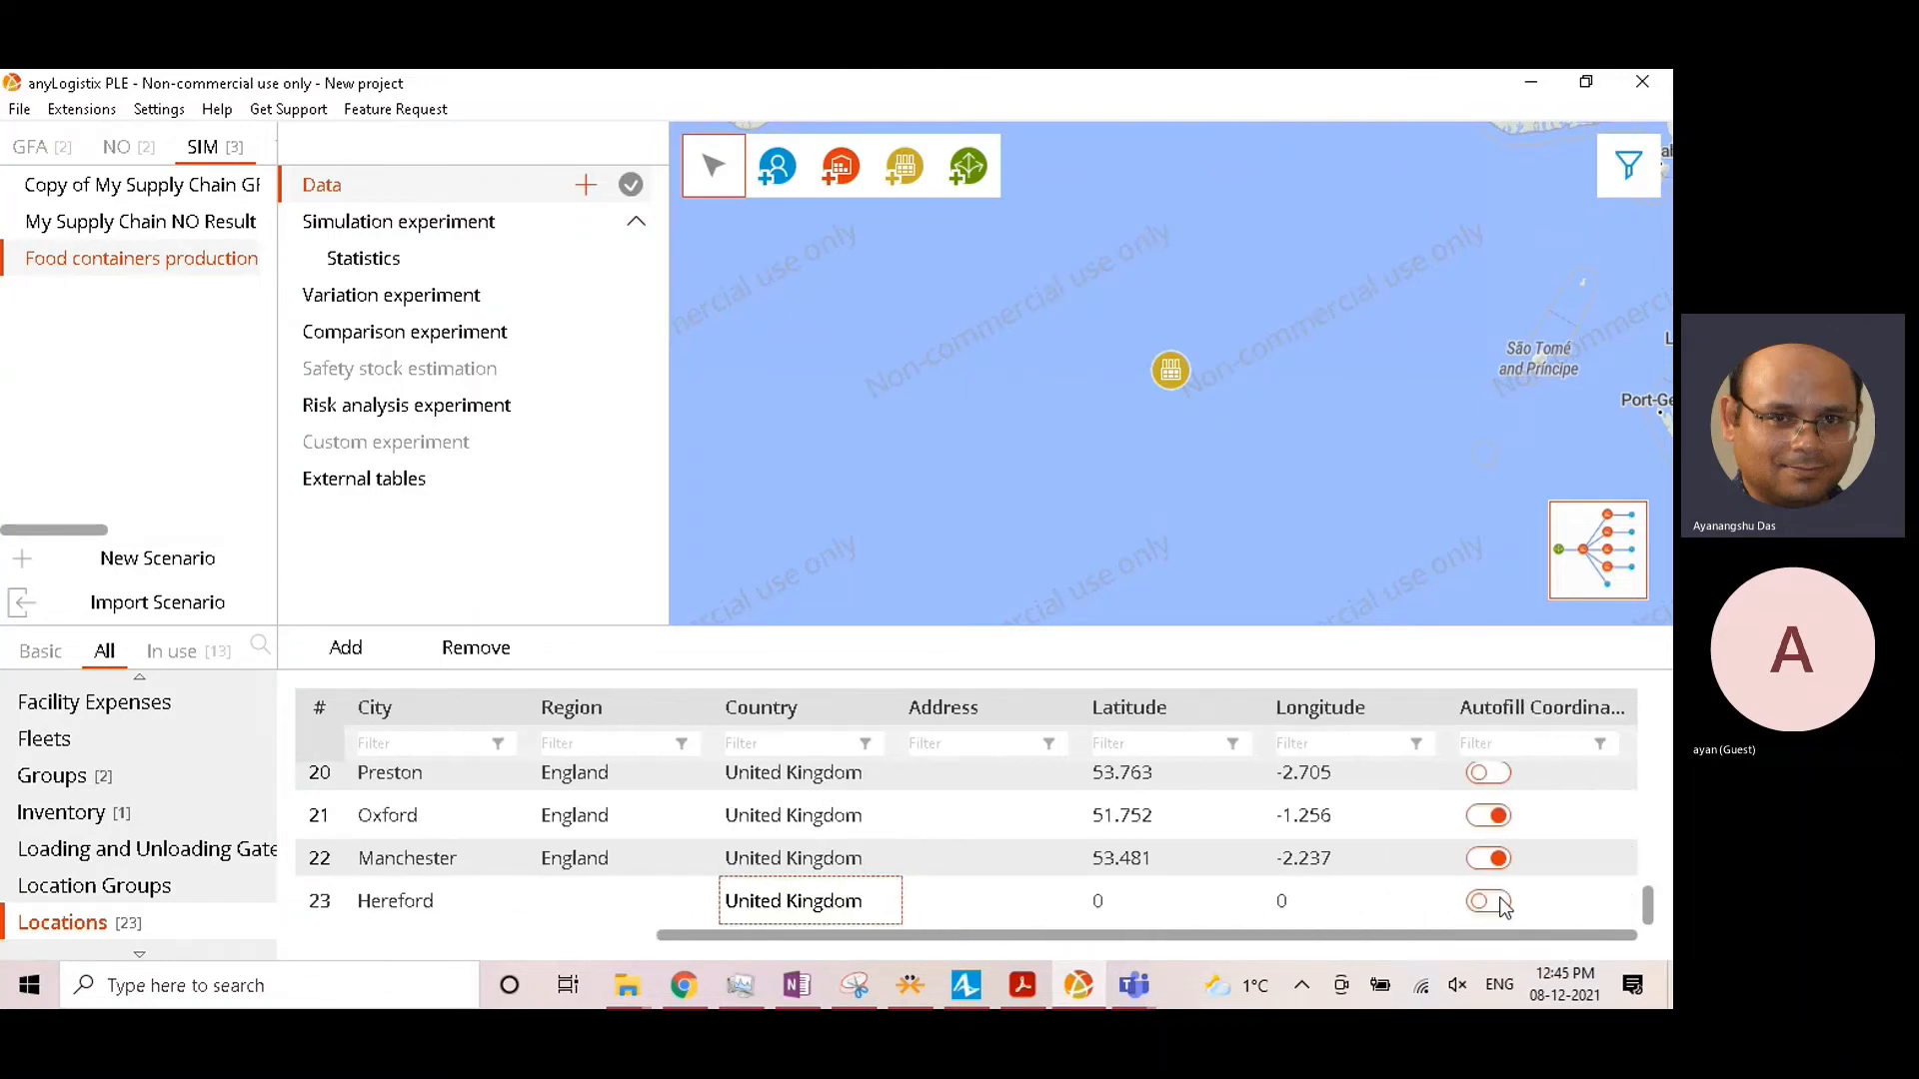
{"action": "left_click", "coordinate": [1499, 903]}
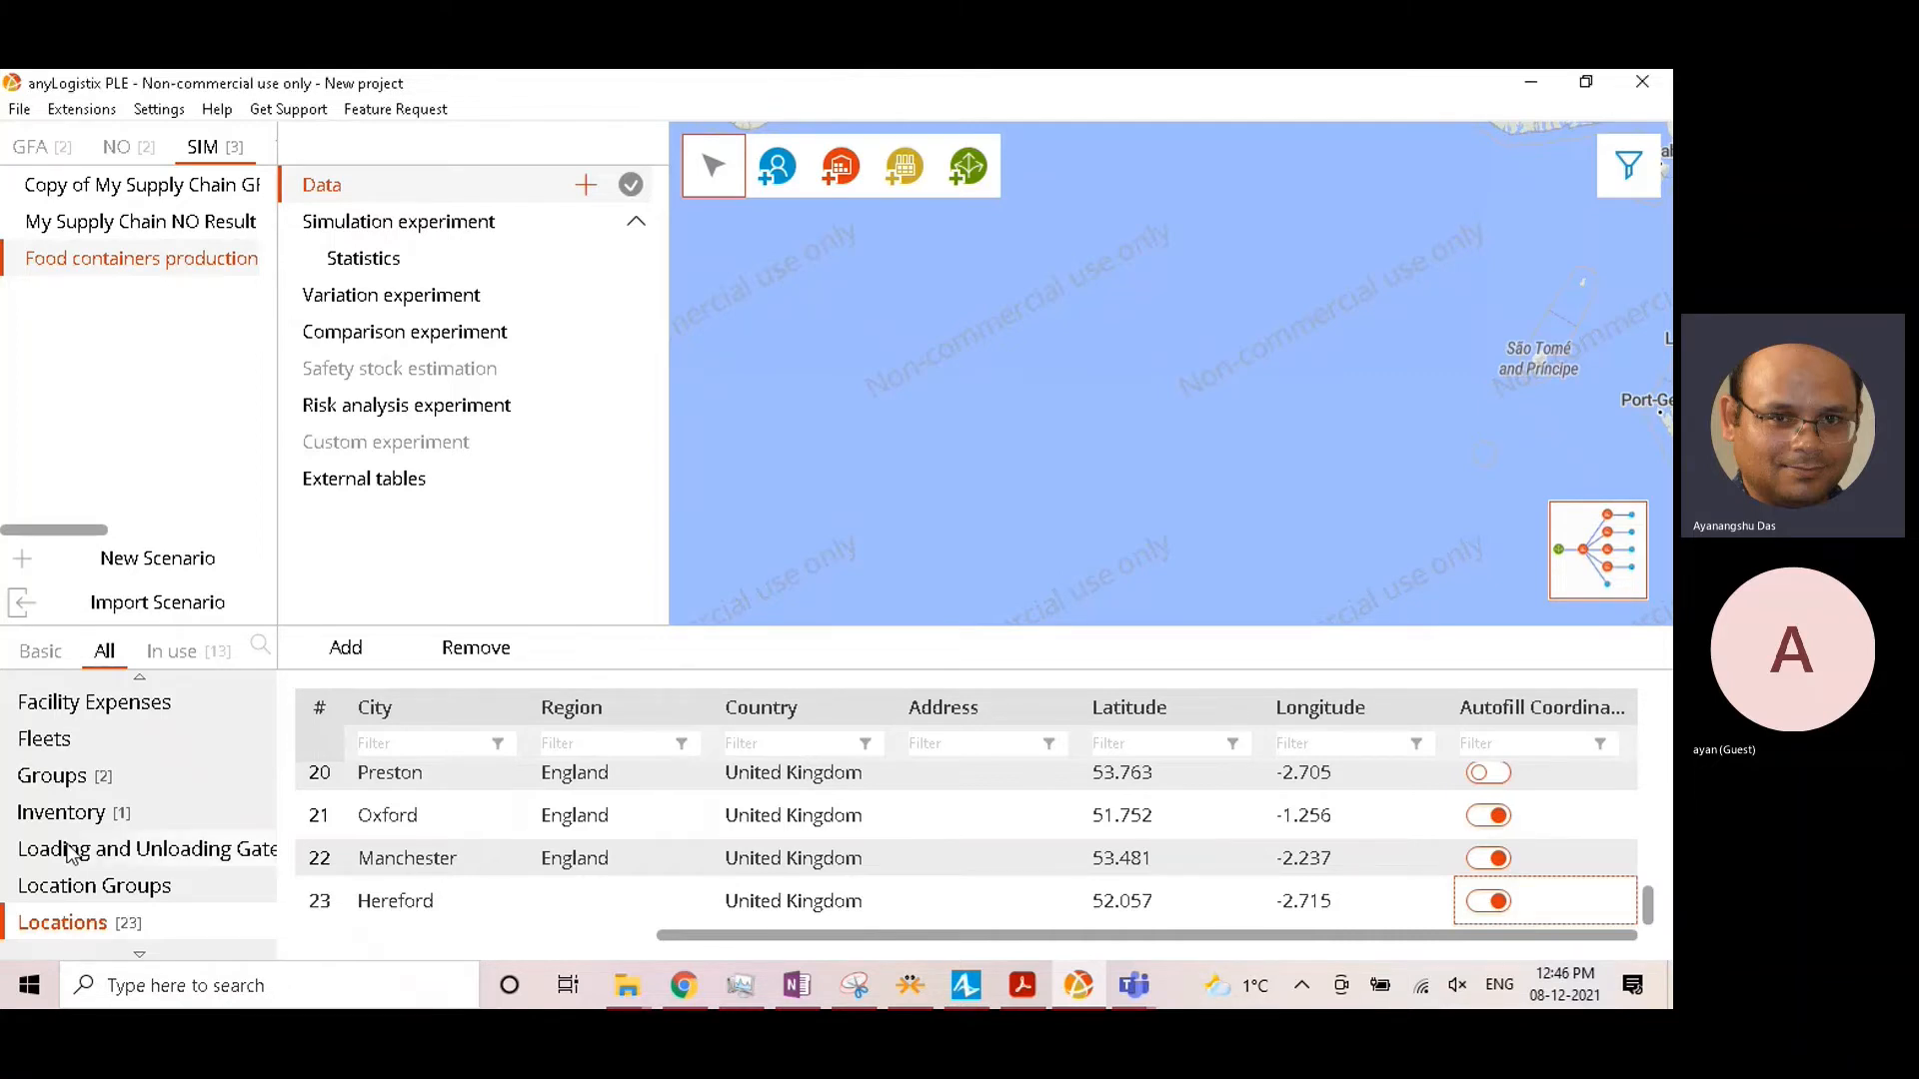
Step: Assign the existing inventory record to the [Sites] group and change its policy type to Min-max policy
{"action": "left_click", "coordinate": [62, 813]}
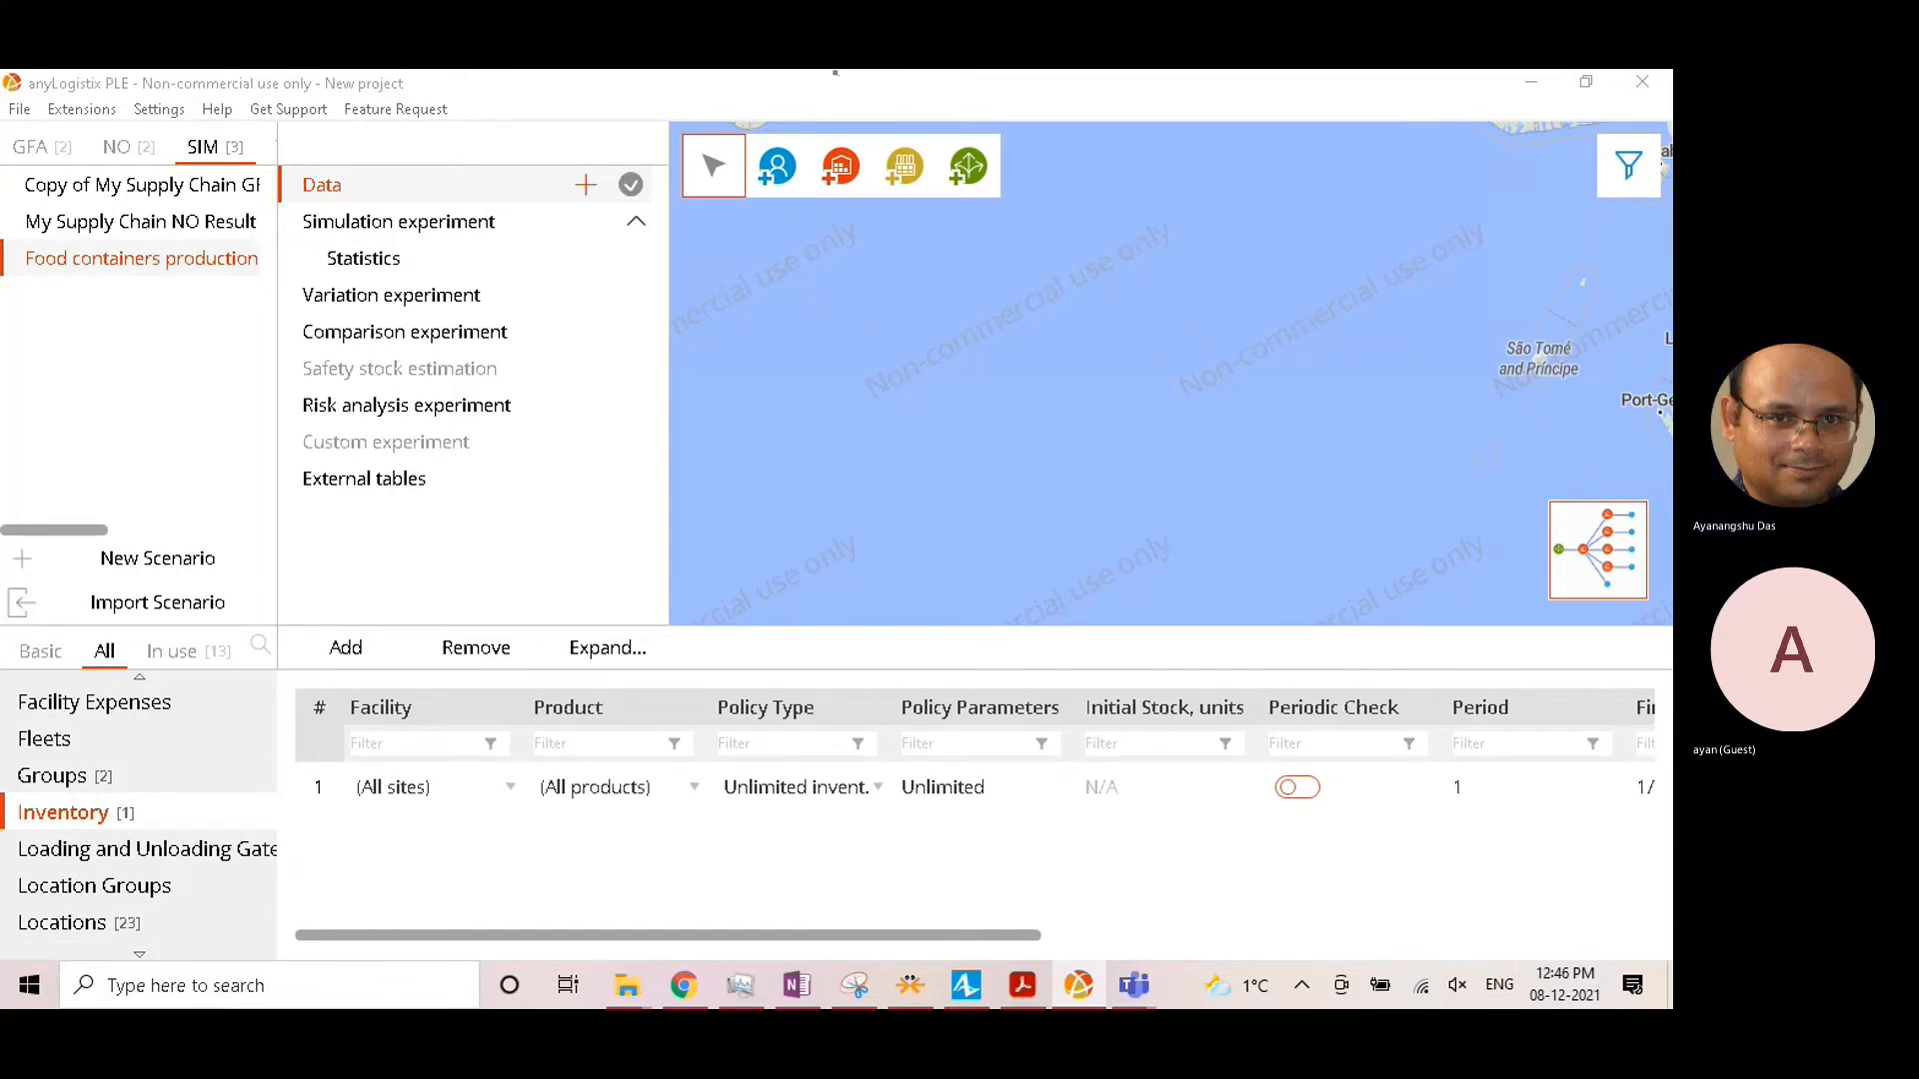
{"action": "left_click", "coordinate": [393, 789]}
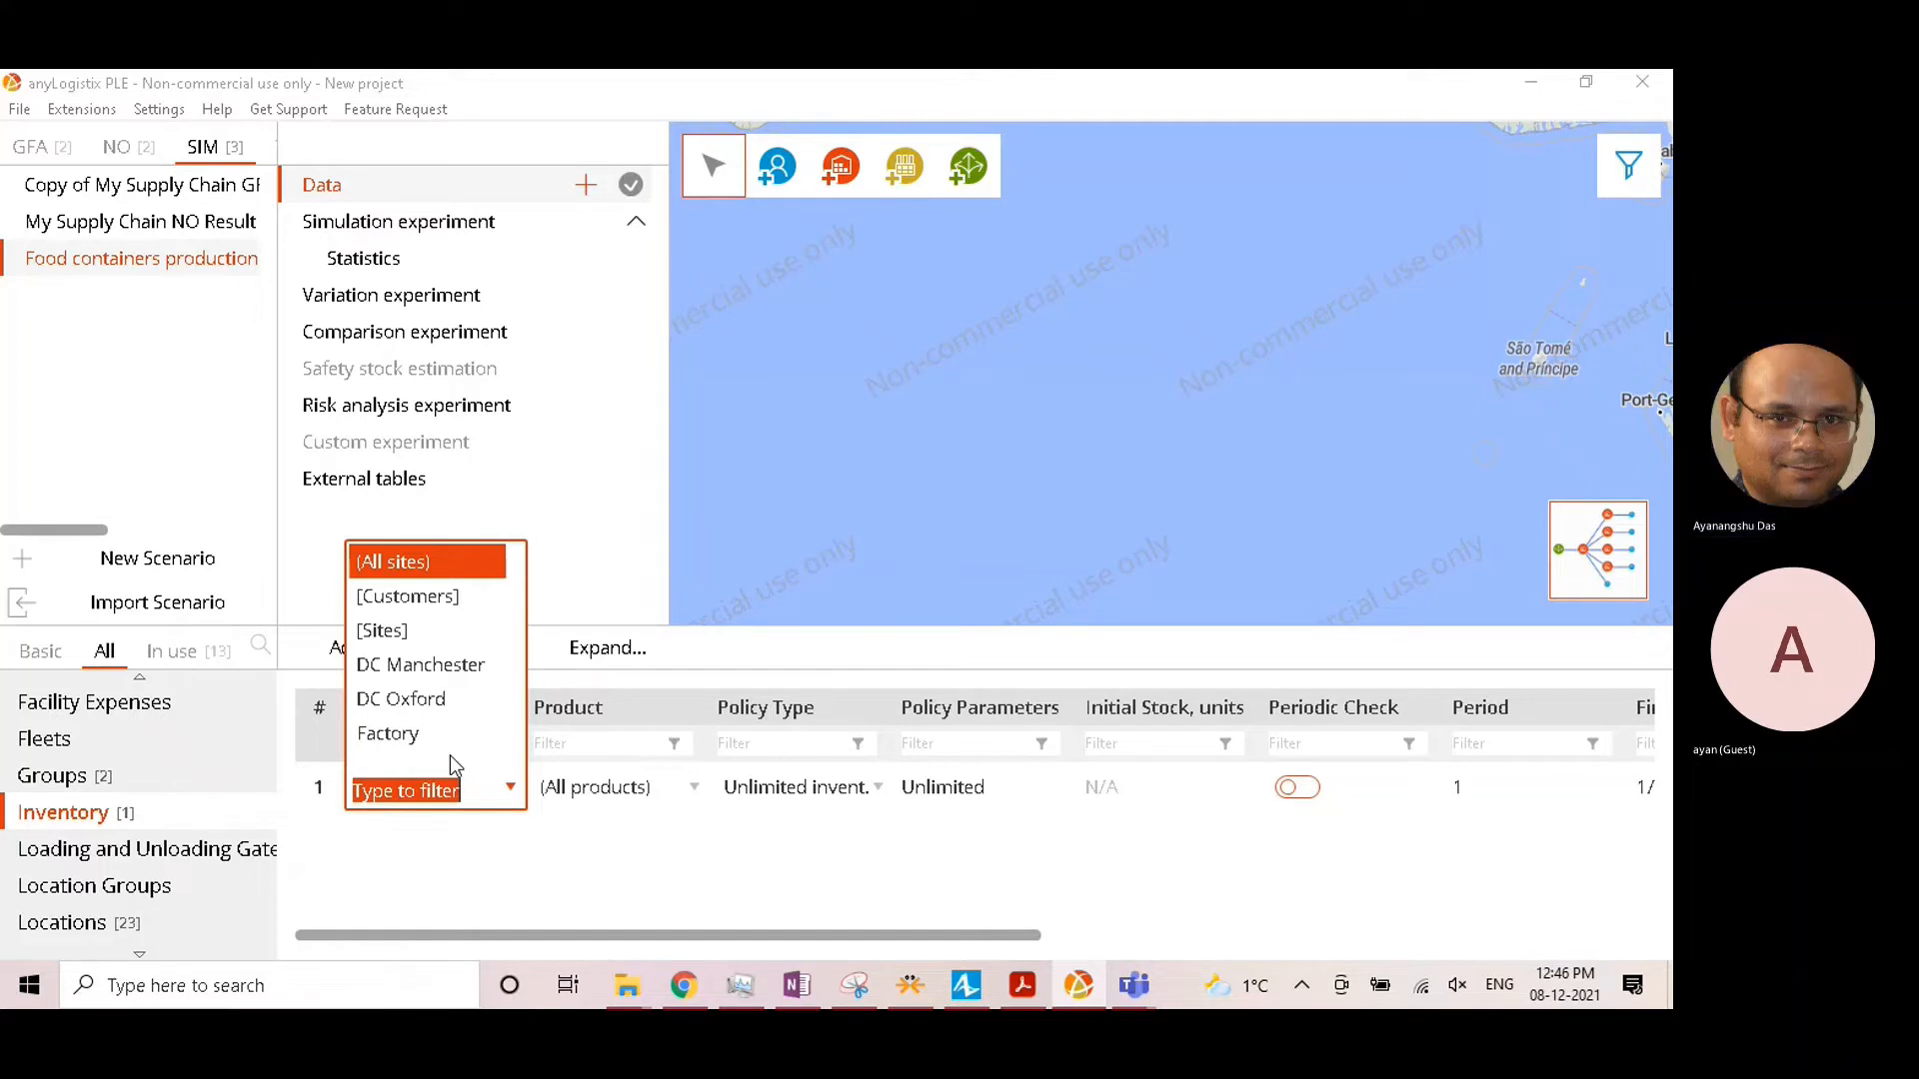
{"action": "left_click", "coordinate": [416, 632]}
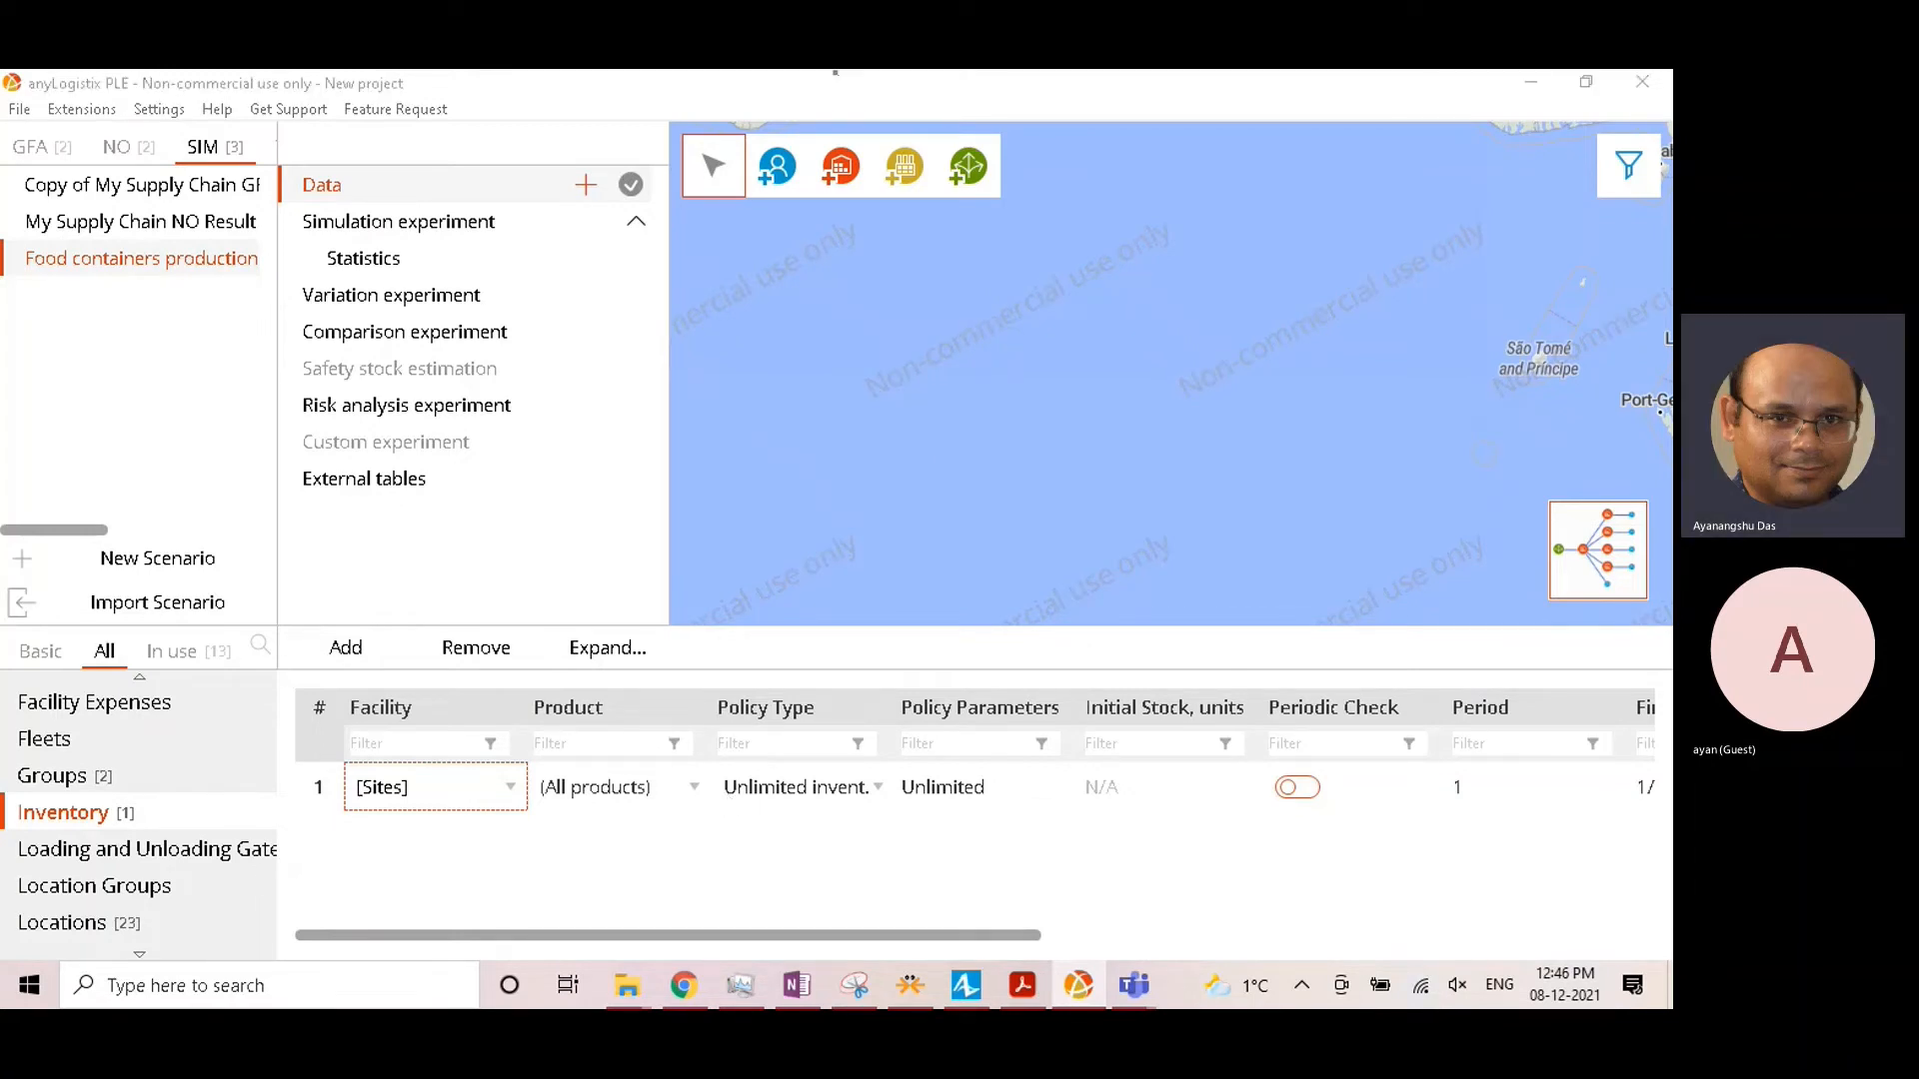
{"action": "left_click", "coordinate": [825, 604]}
{"action": "left_click", "coordinate": [840, 764]}
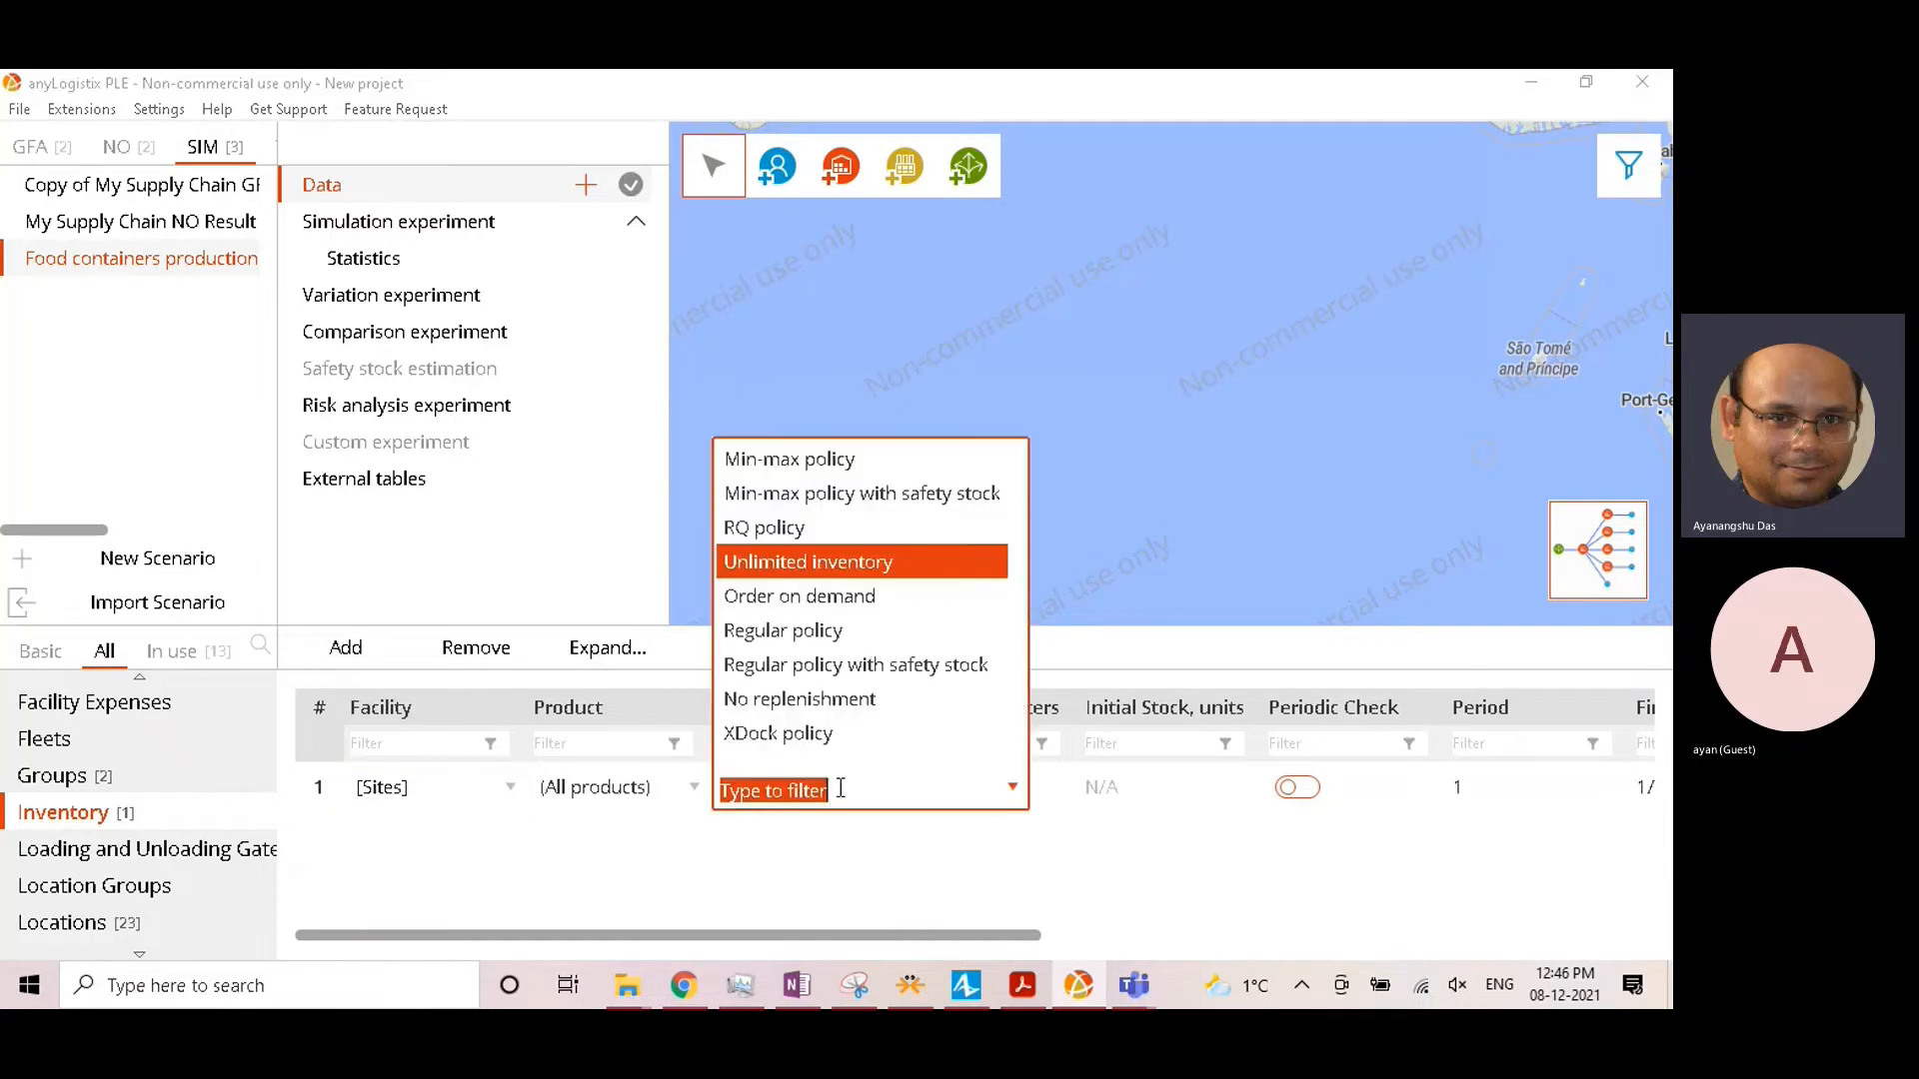
{"action": "left_click", "coordinate": [820, 458]}
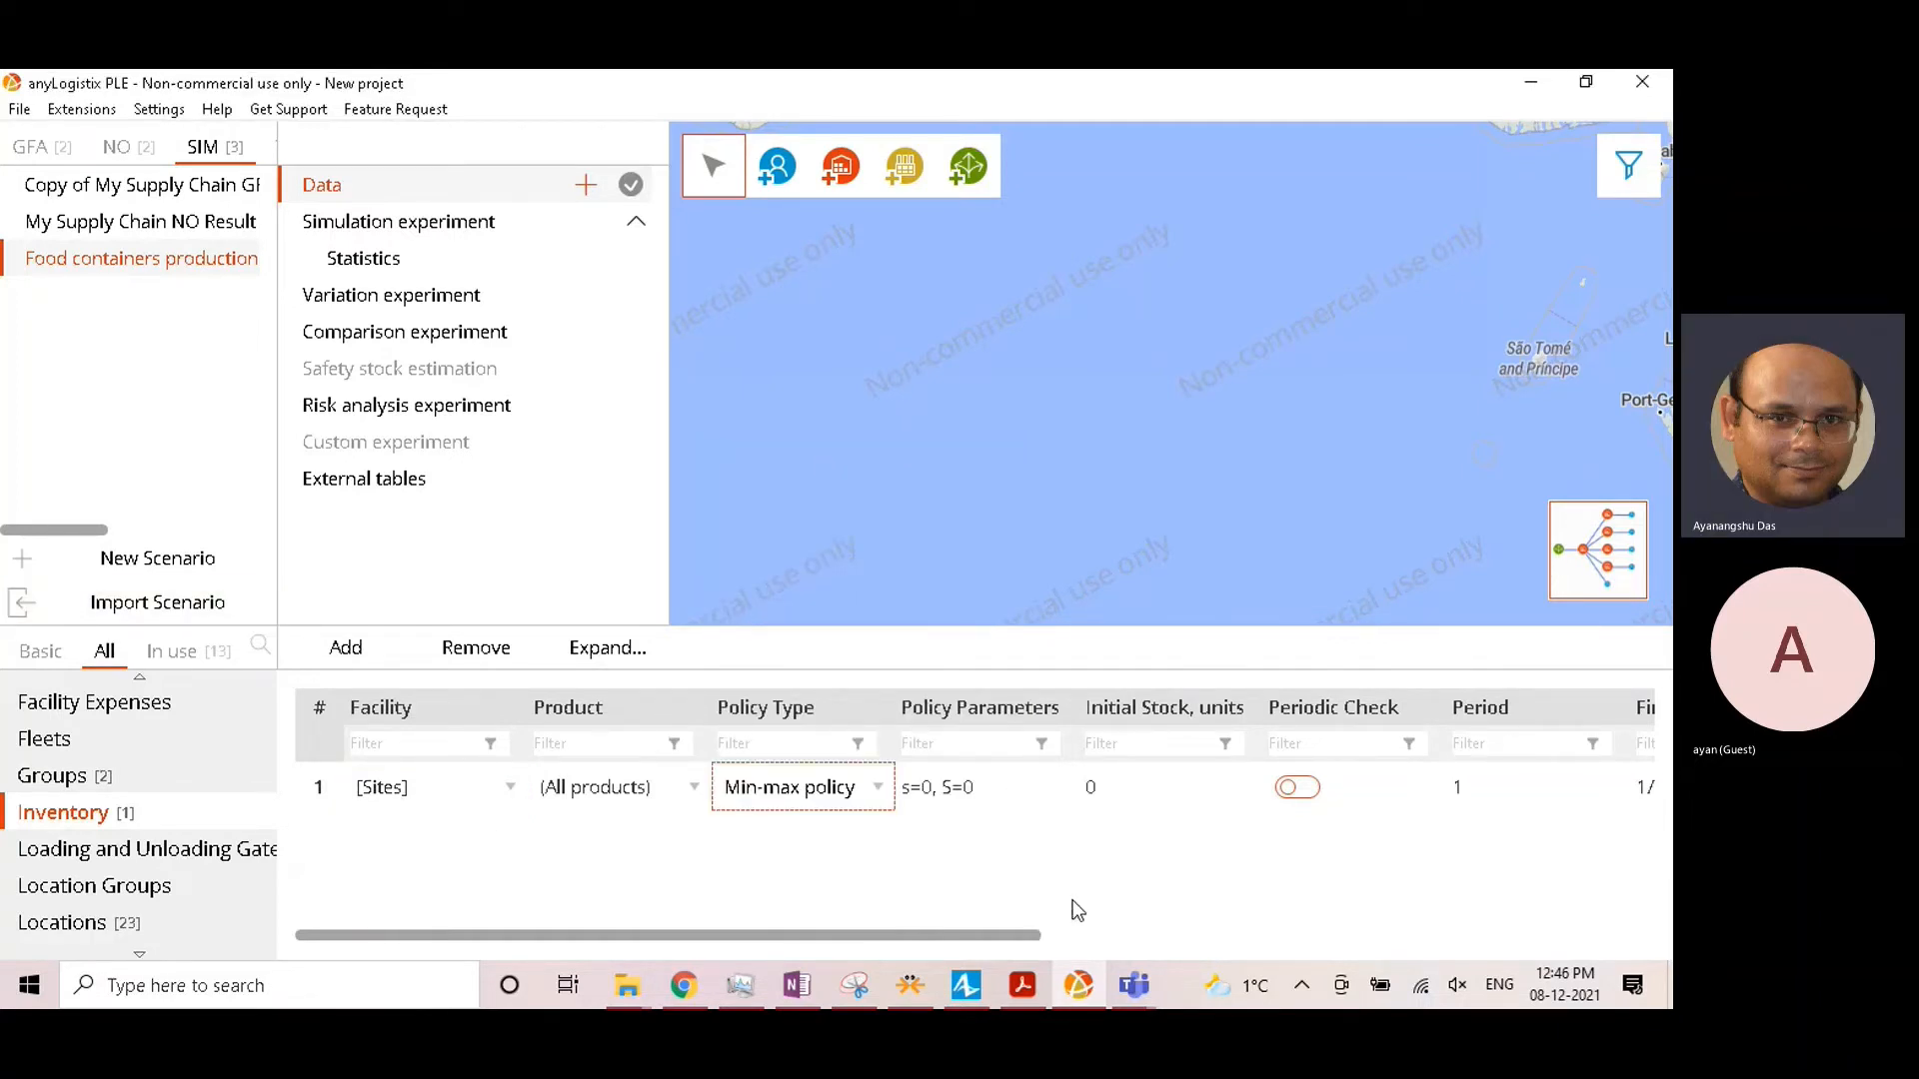
Step: Set the [Sites] min-max inventory policy parameters to a minimum of 45000 and a maximum of 145000
{"action": "left_click", "coordinate": [999, 780]}
{"action": "left_click", "coordinate": [999, 780]}
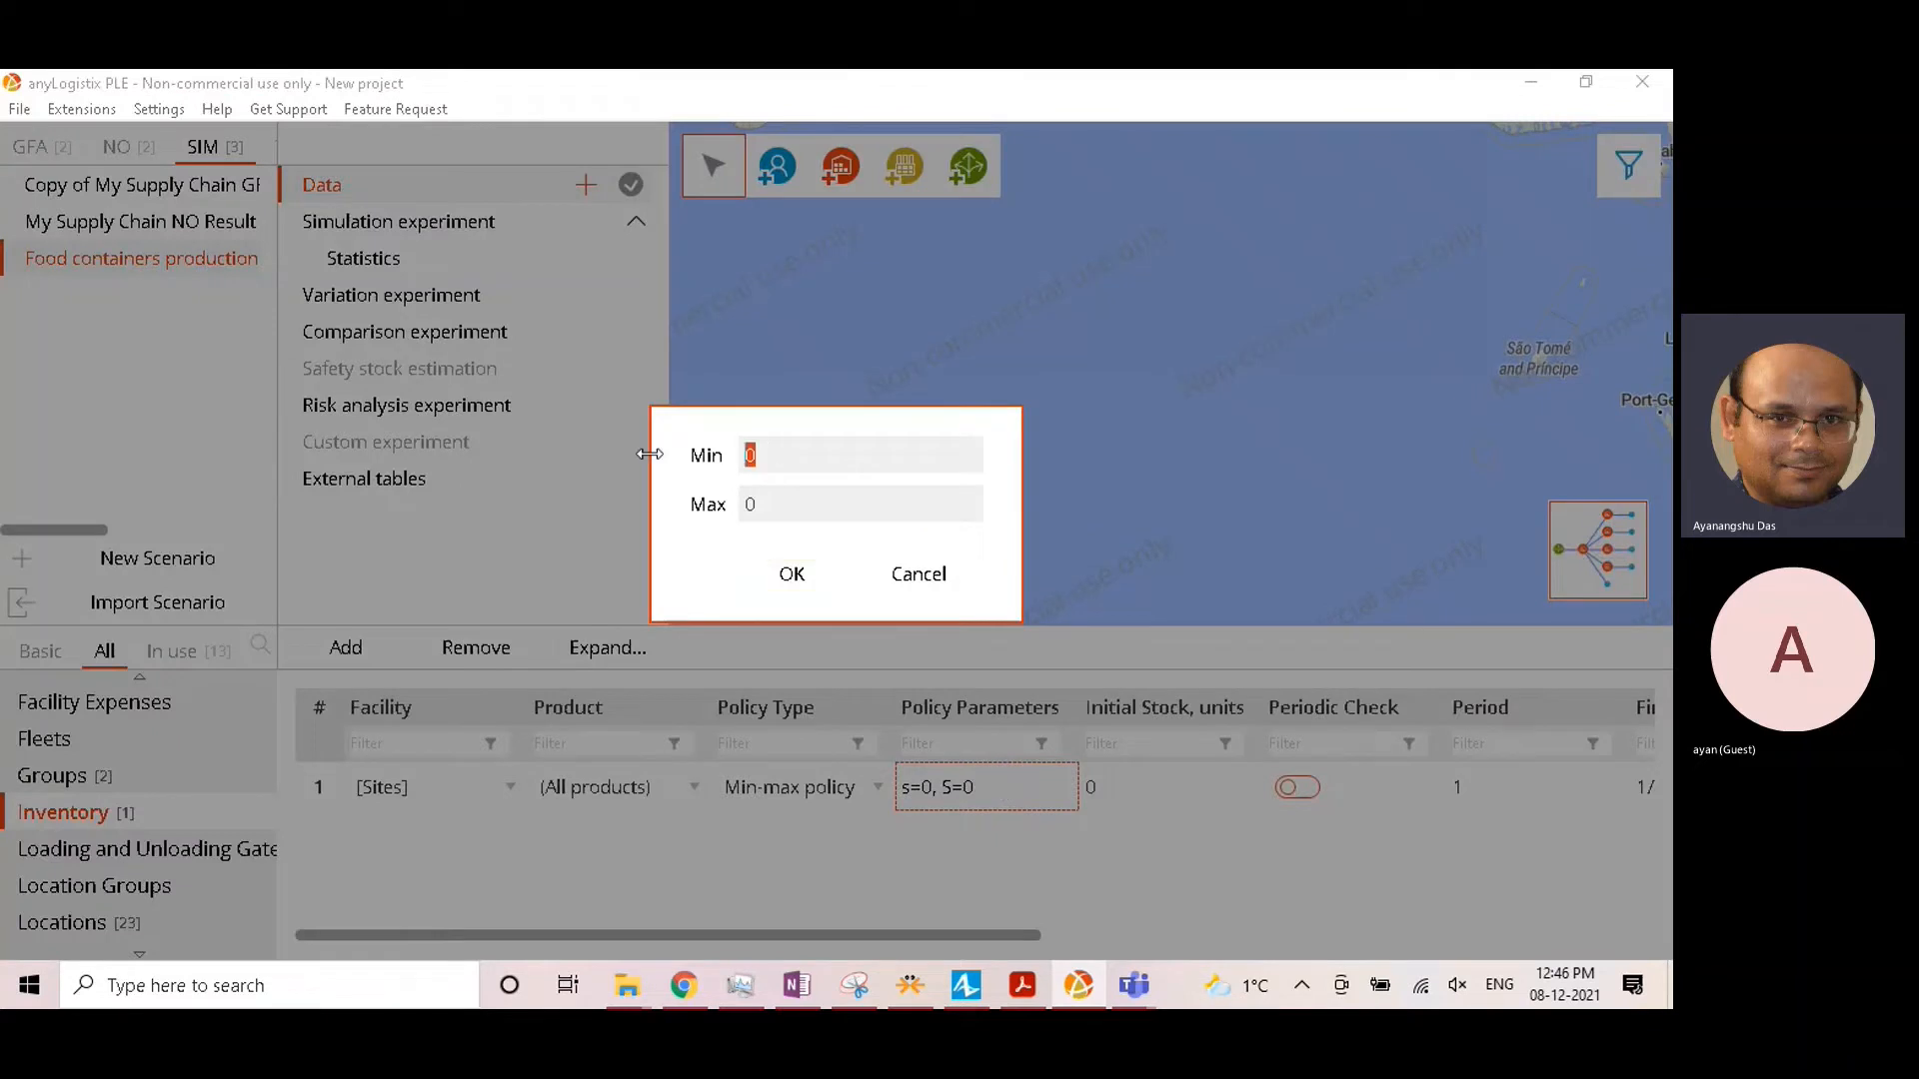
{"action": "type", "text": "45000"}
{"action": "left_click", "coordinate": [750, 504]}
{"action": "type", "text": "145000"}
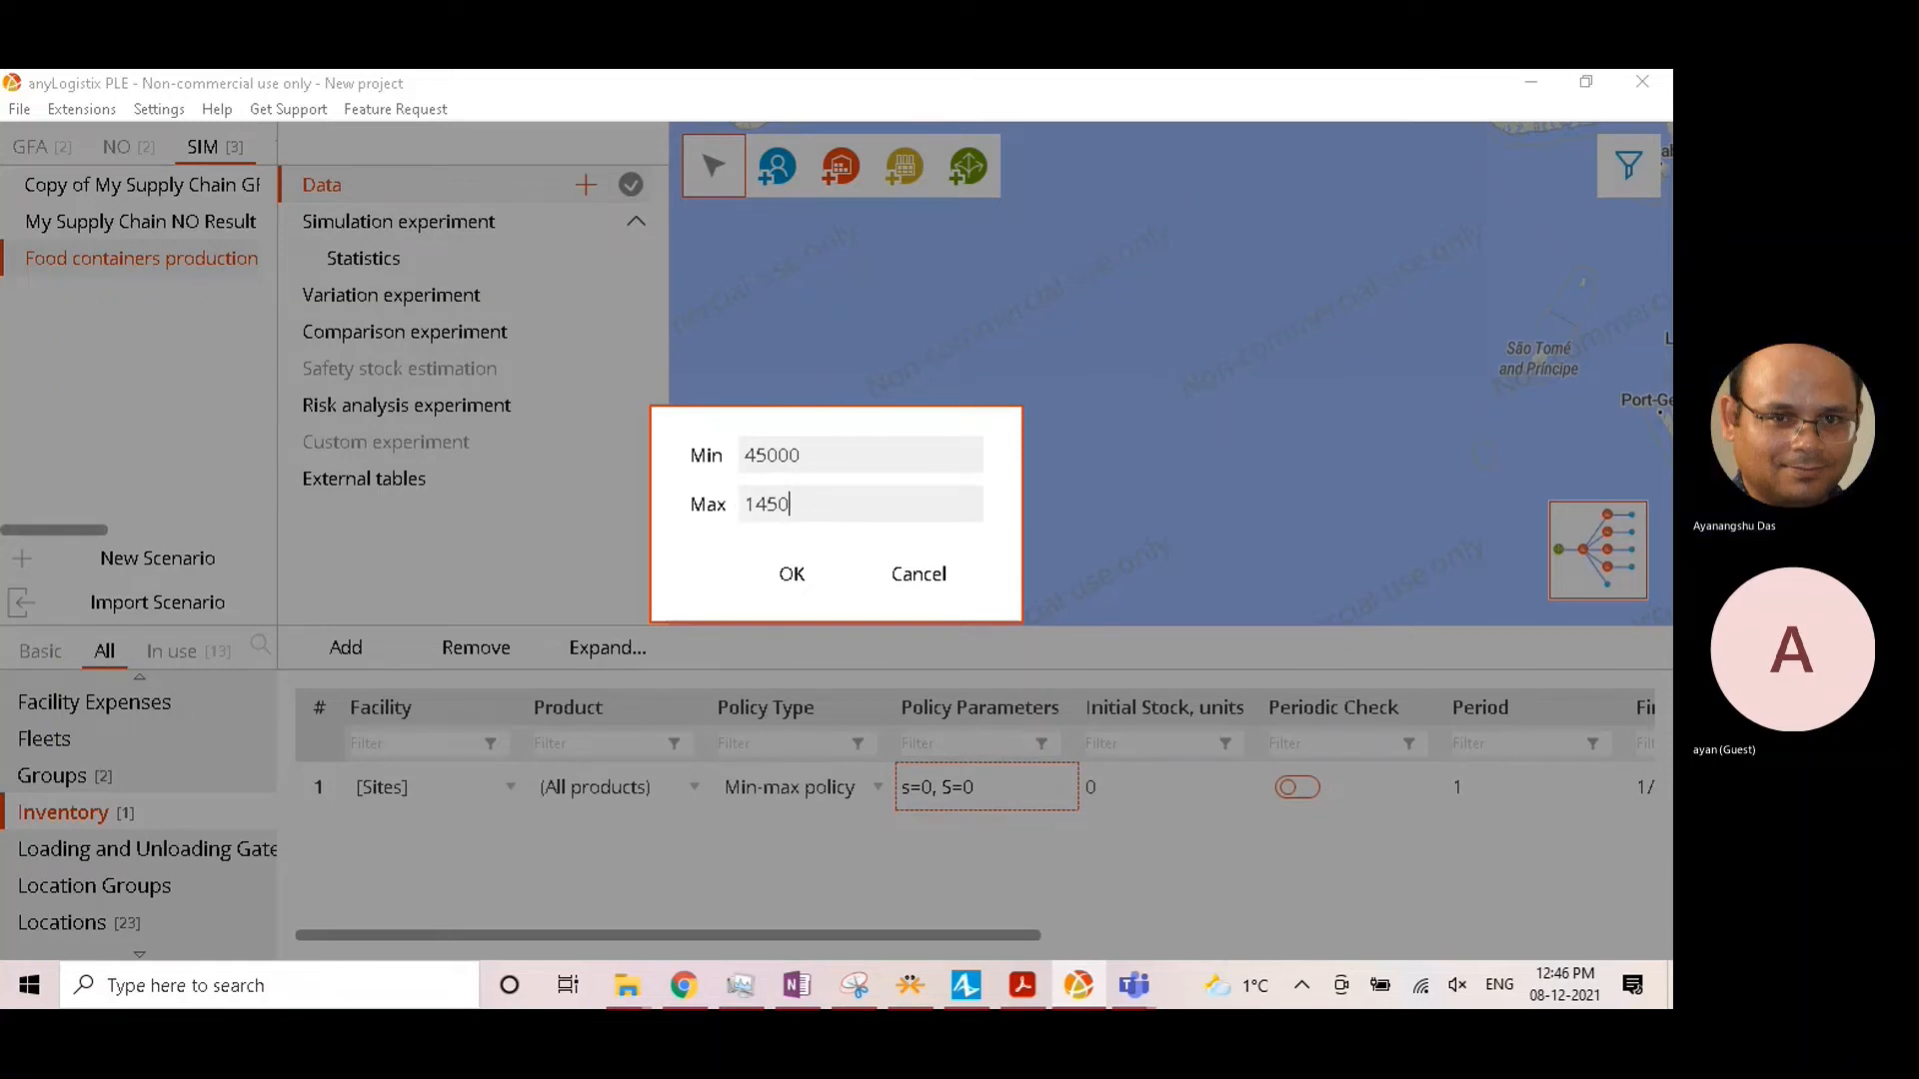
{"action": "left_click", "coordinate": [832, 572]}
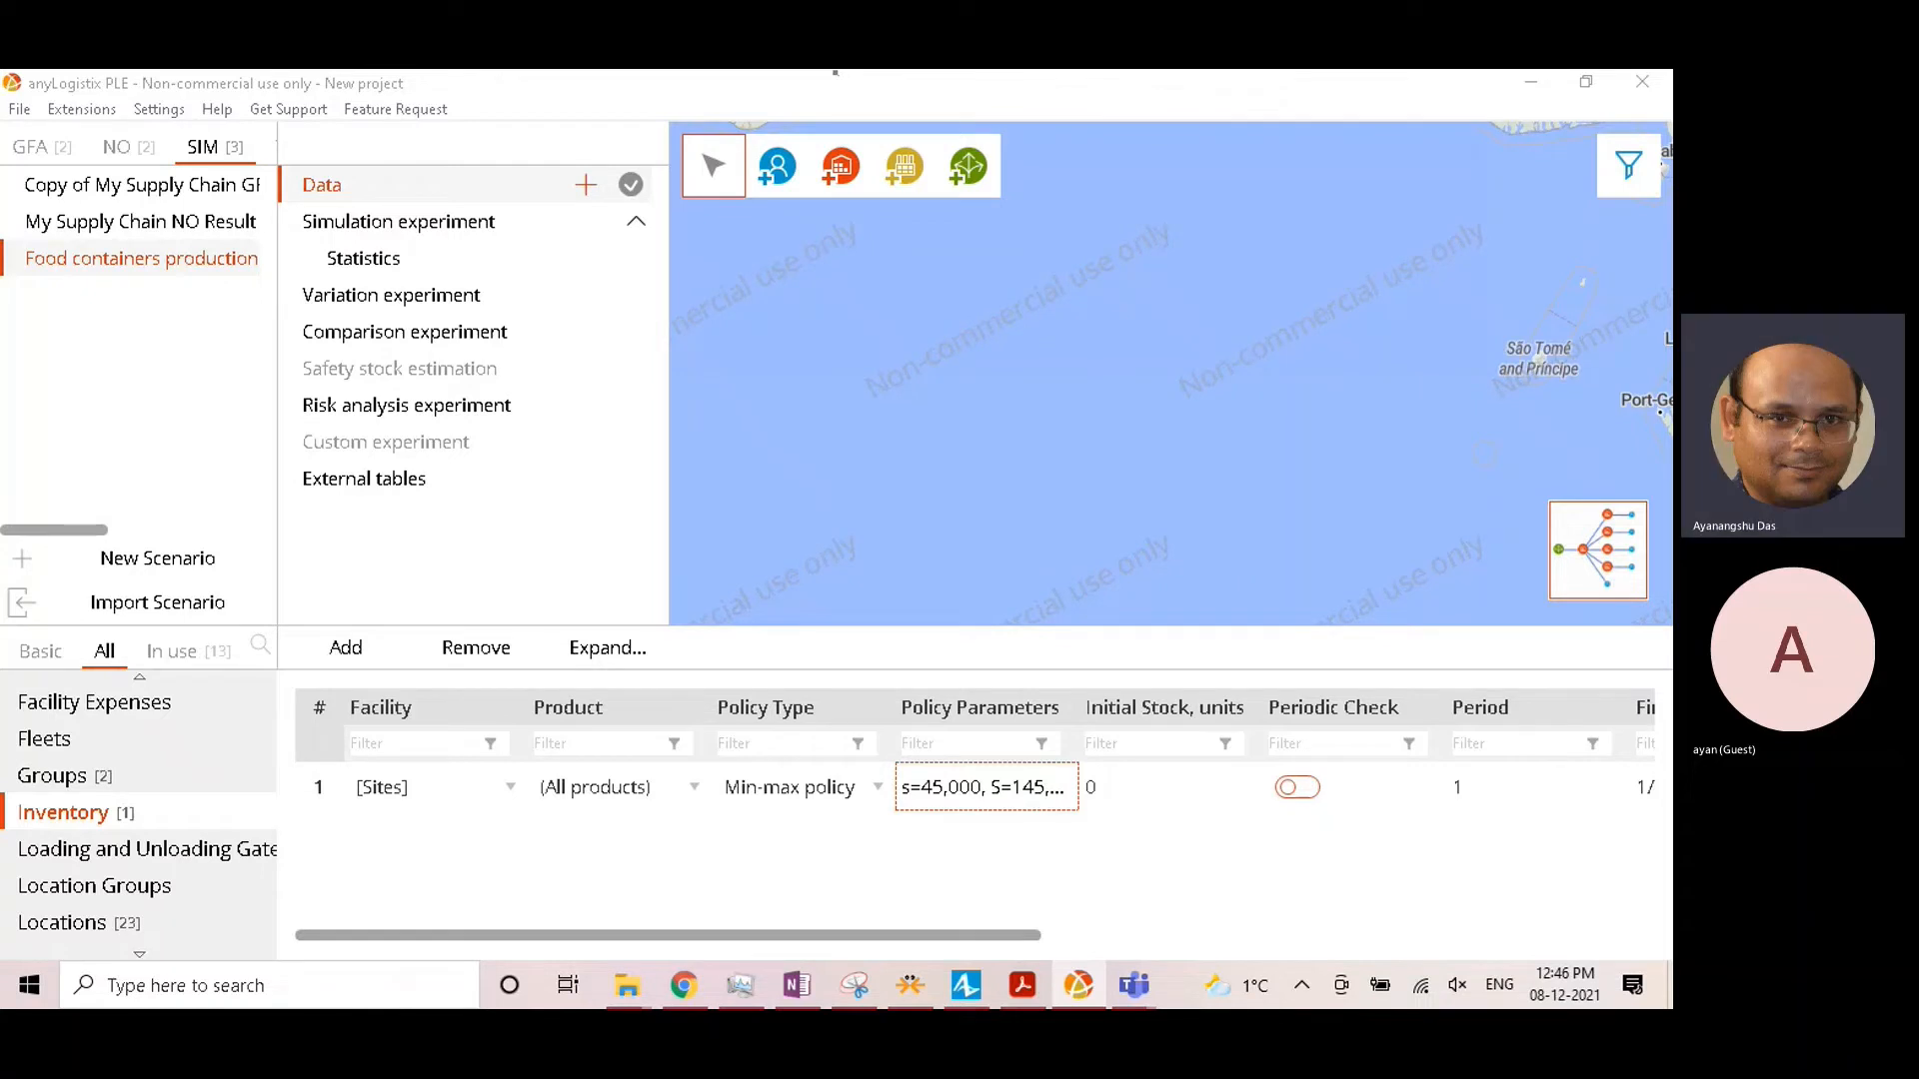
Step: Add a second inventory record for the Factory, keeping the unlimited inventory policy for all products
{"action": "left_click", "coordinate": [369, 650]}
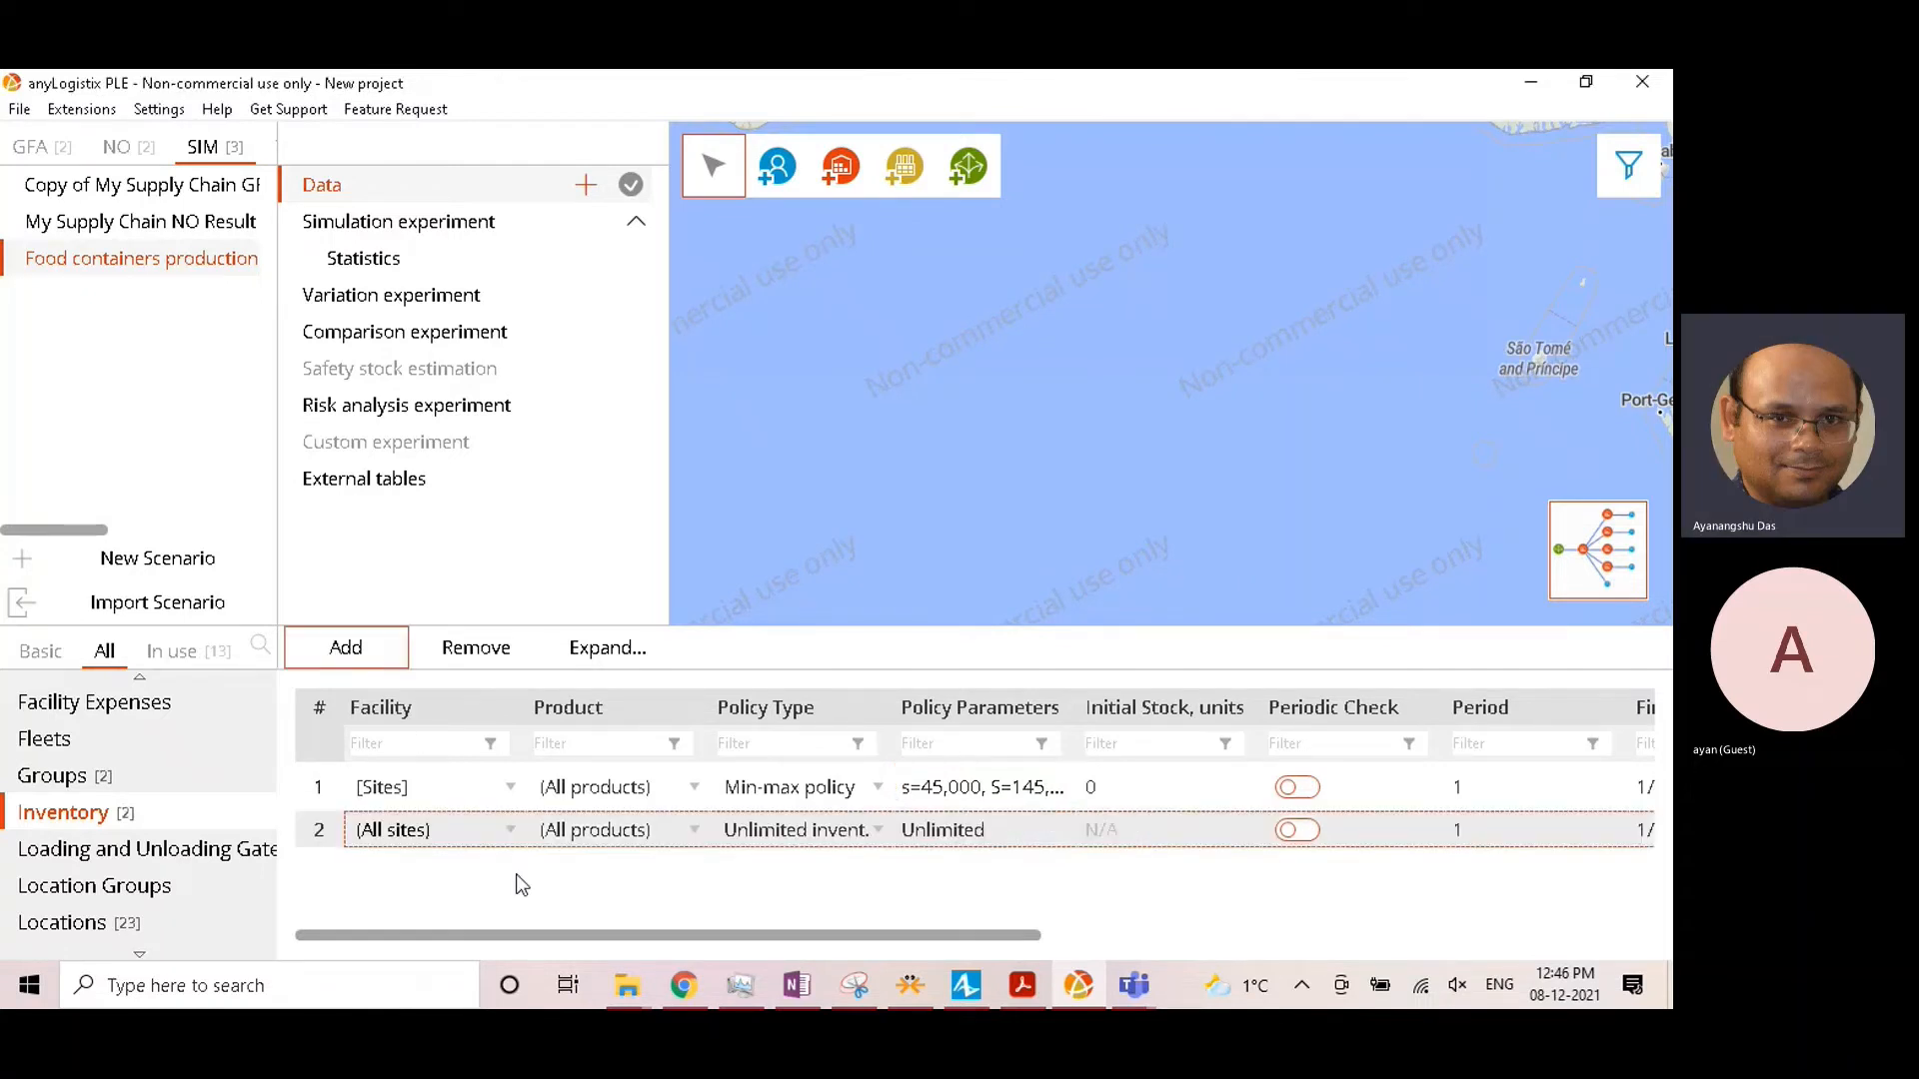
{"action": "left_click", "coordinate": [440, 837]}
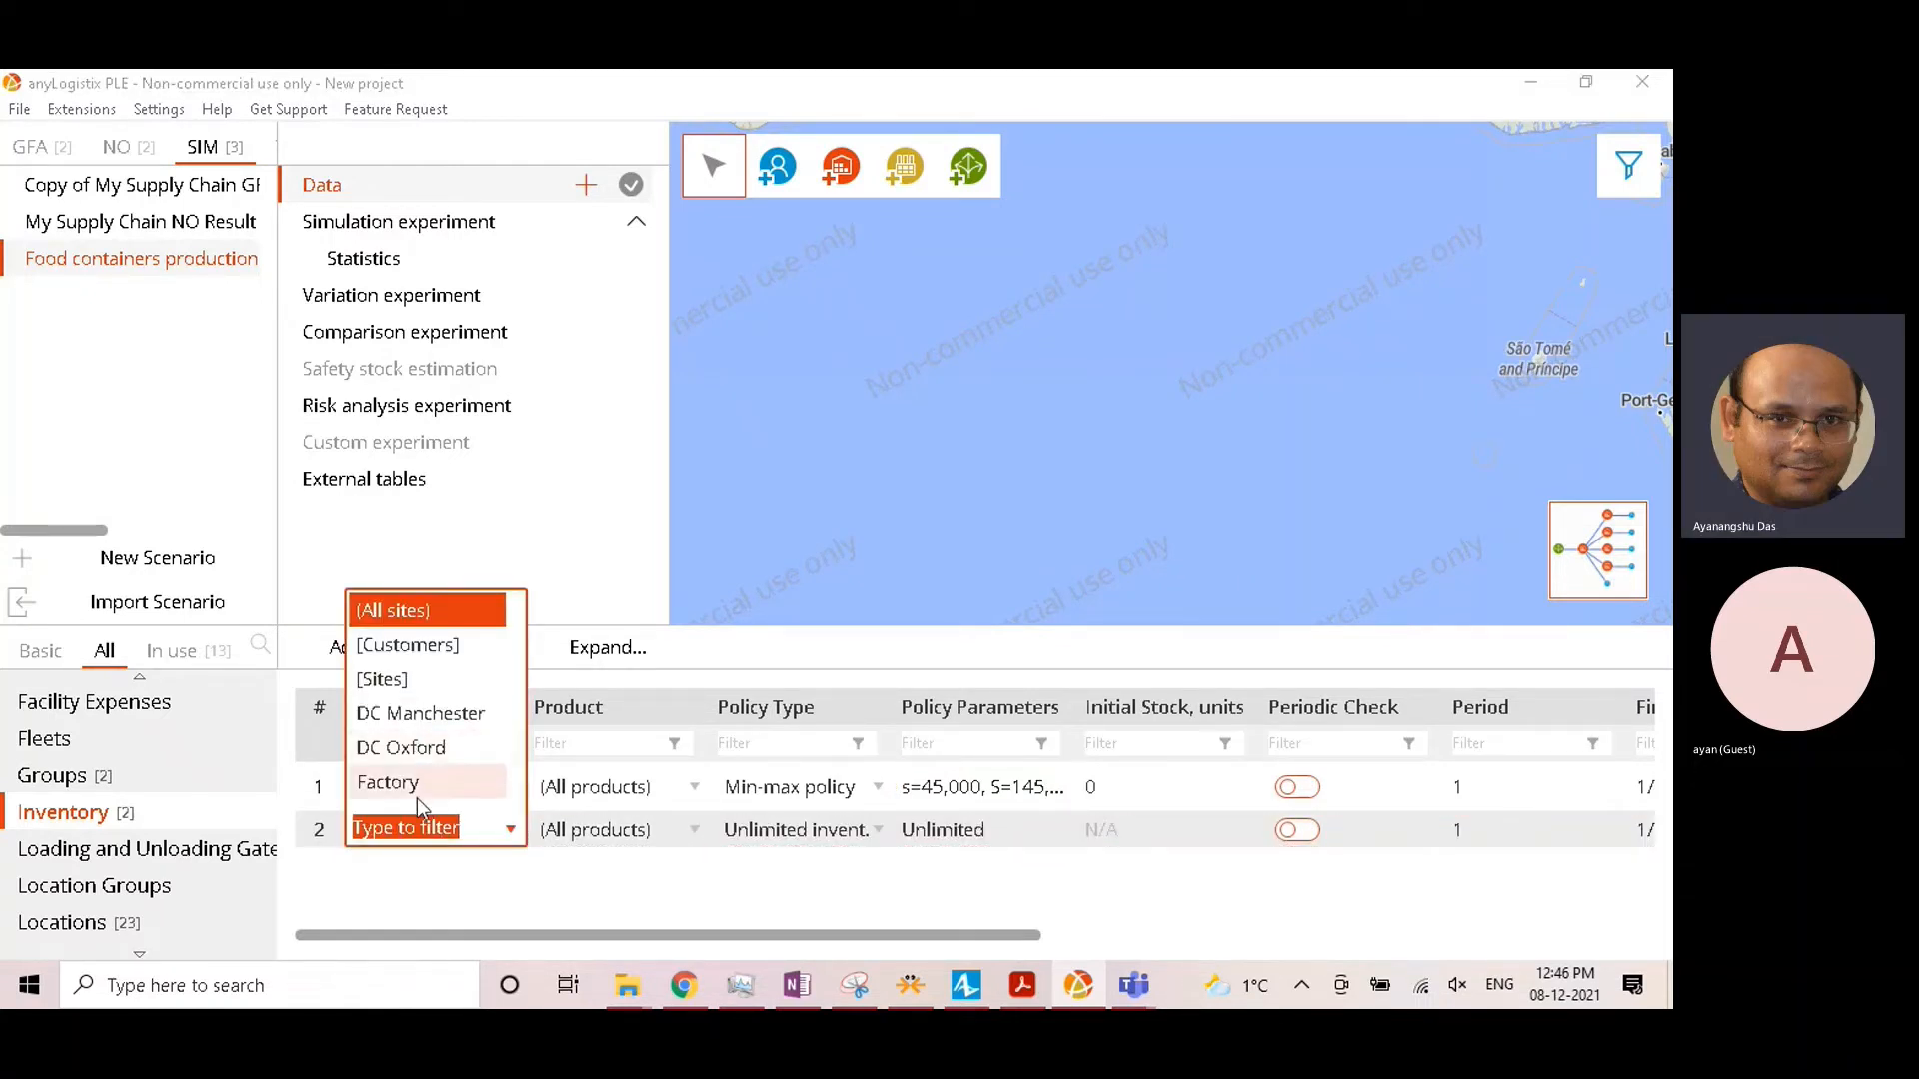
{"action": "left_click", "coordinate": [410, 784]}
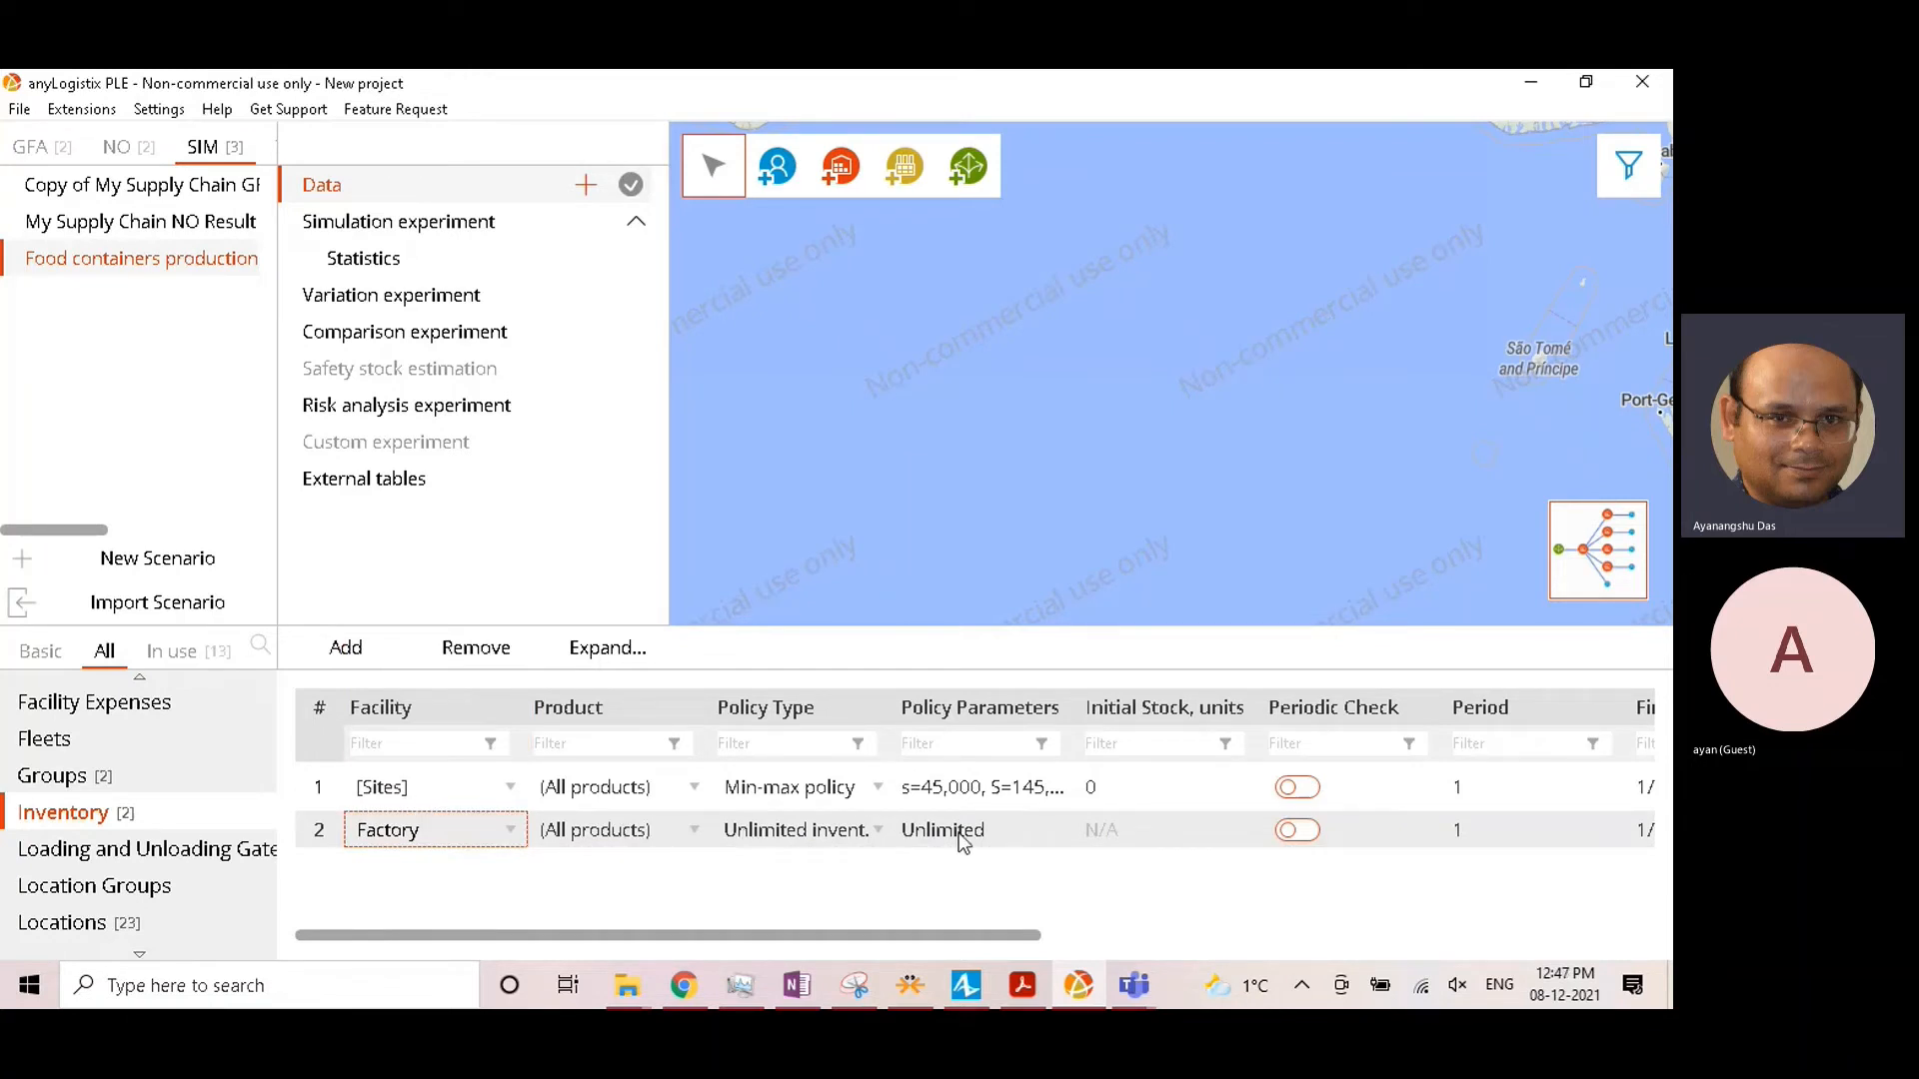
{"action": "left_click", "coordinate": [837, 73]}
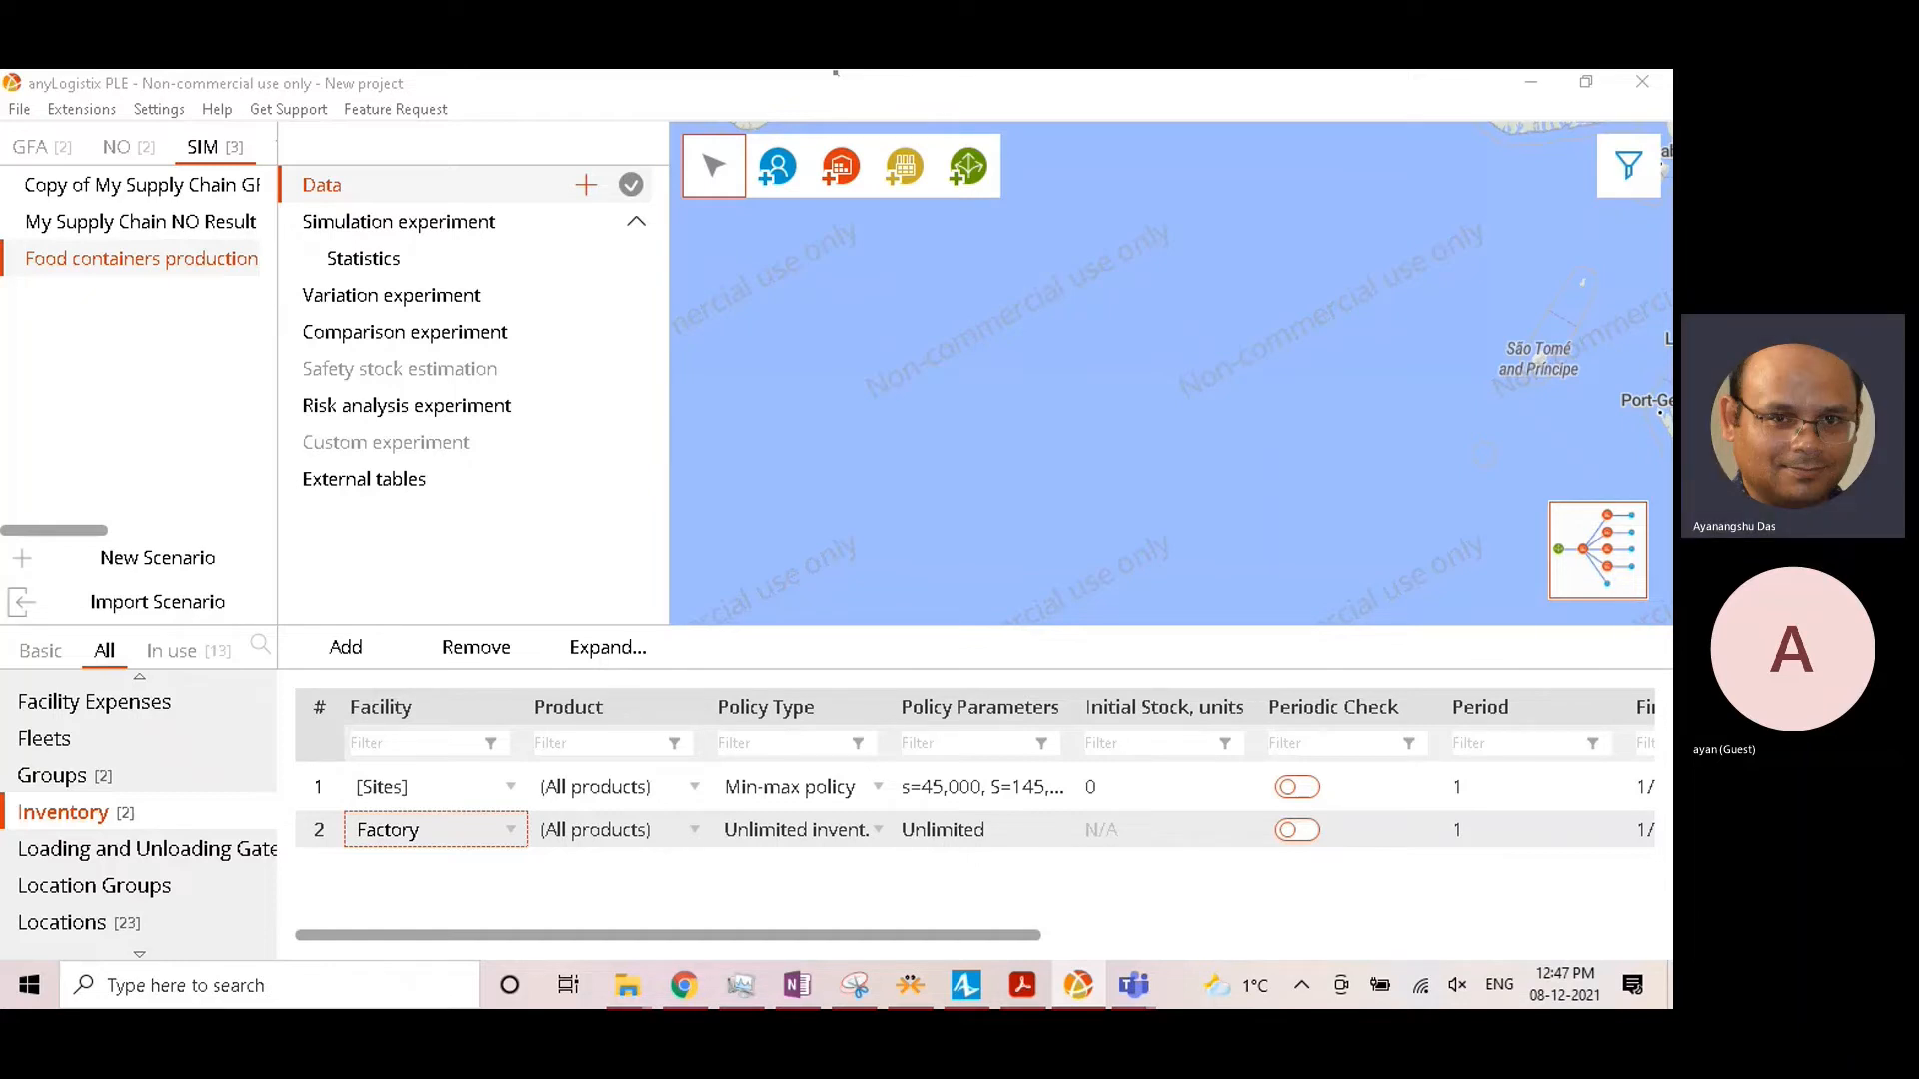
Step: In the Sourcing table, replace all sites with the [Sites] group as the source for the all-customers record
{"action": "scroll", "coordinate": [110, 889], "scroll_direction": "down", "scroll_amount": 5}
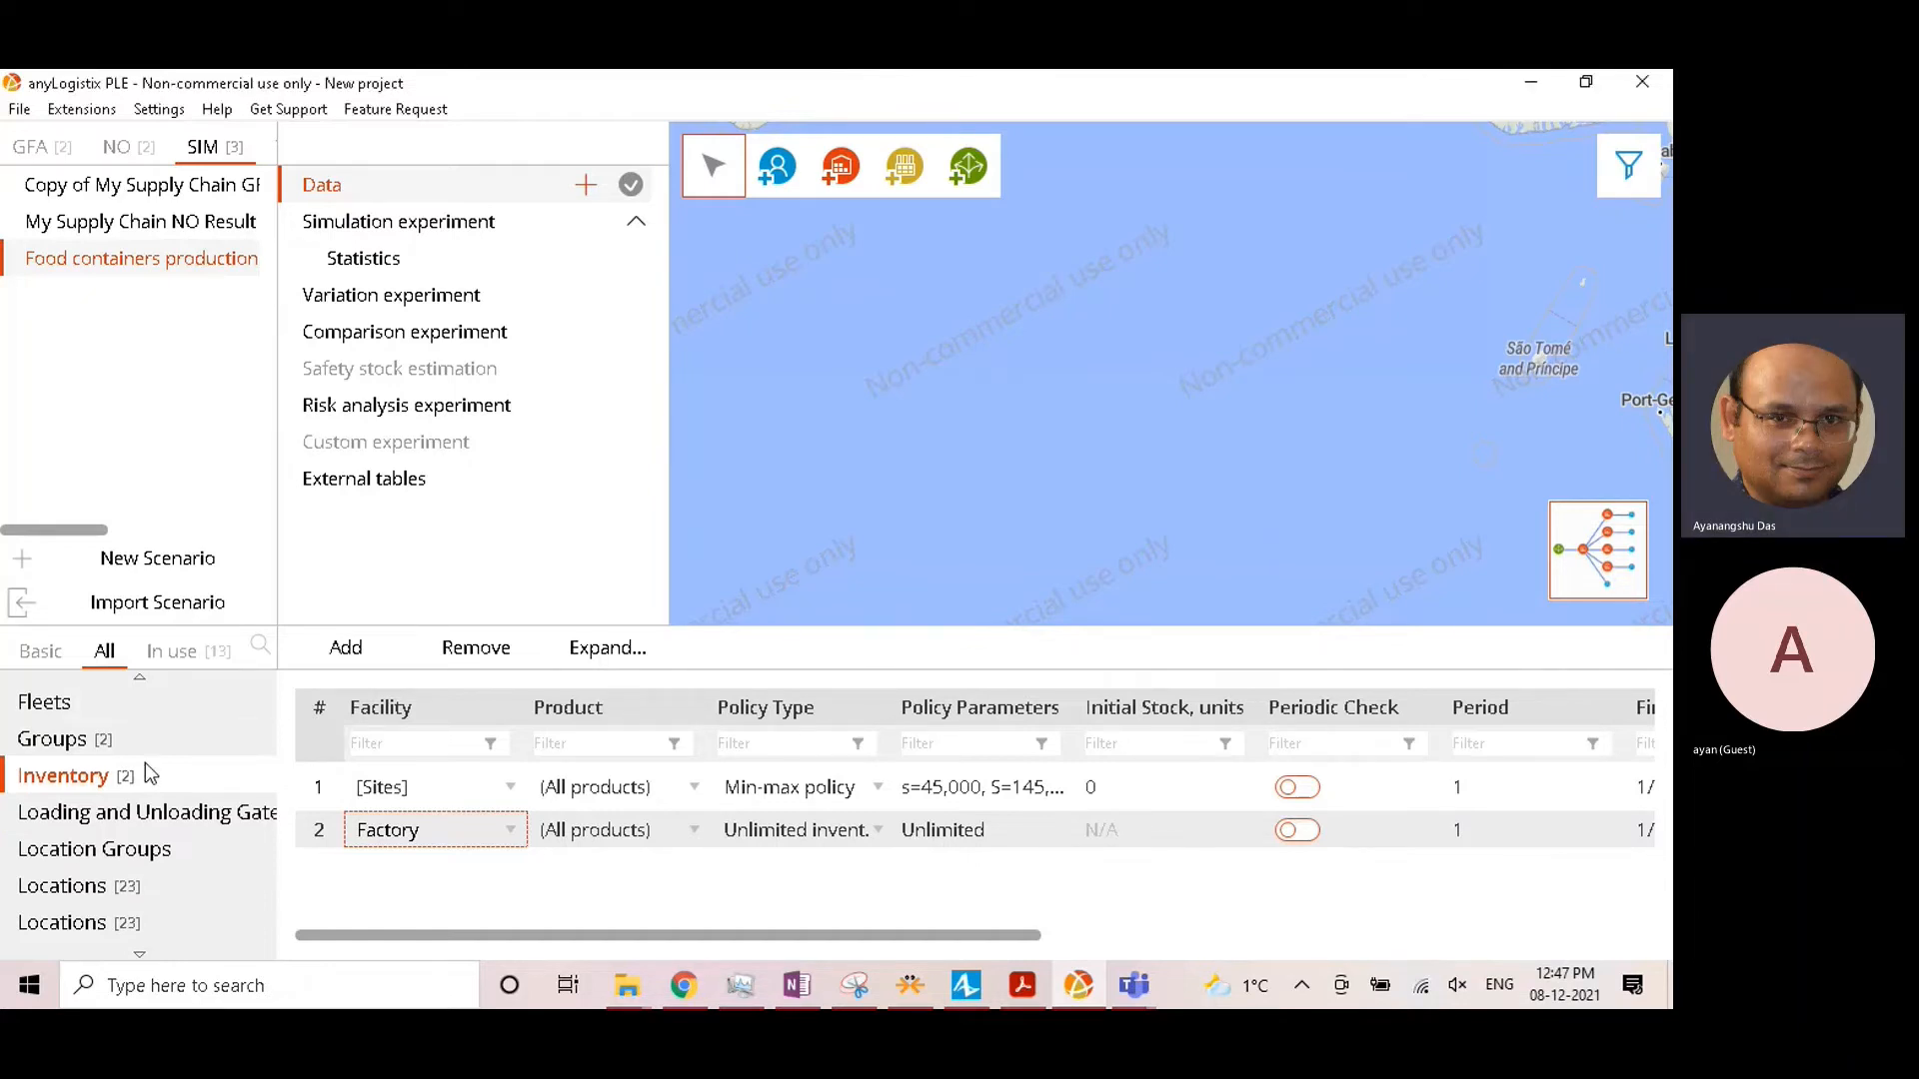
{"action": "scroll", "coordinate": [108, 895], "scroll_direction": "down", "scroll_amount": 4}
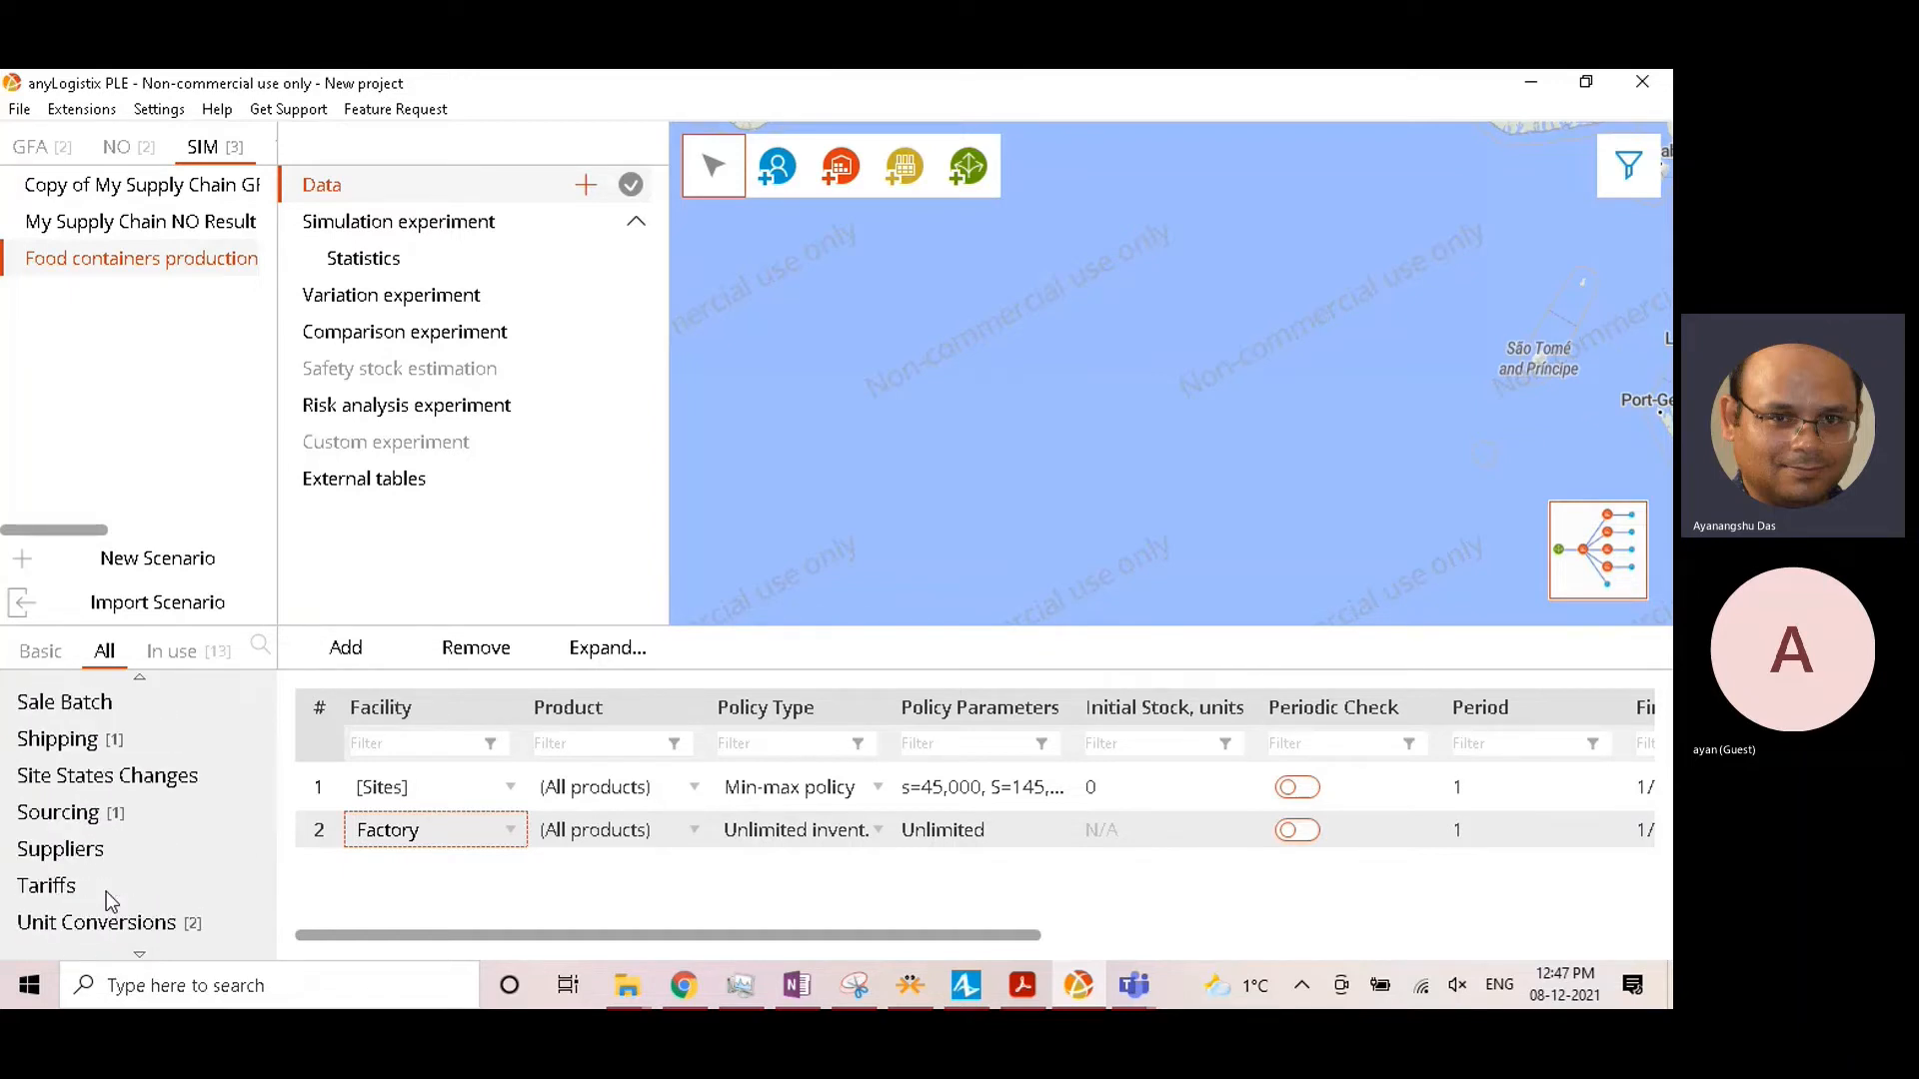
{"action": "left_click", "coordinate": [73, 823]}
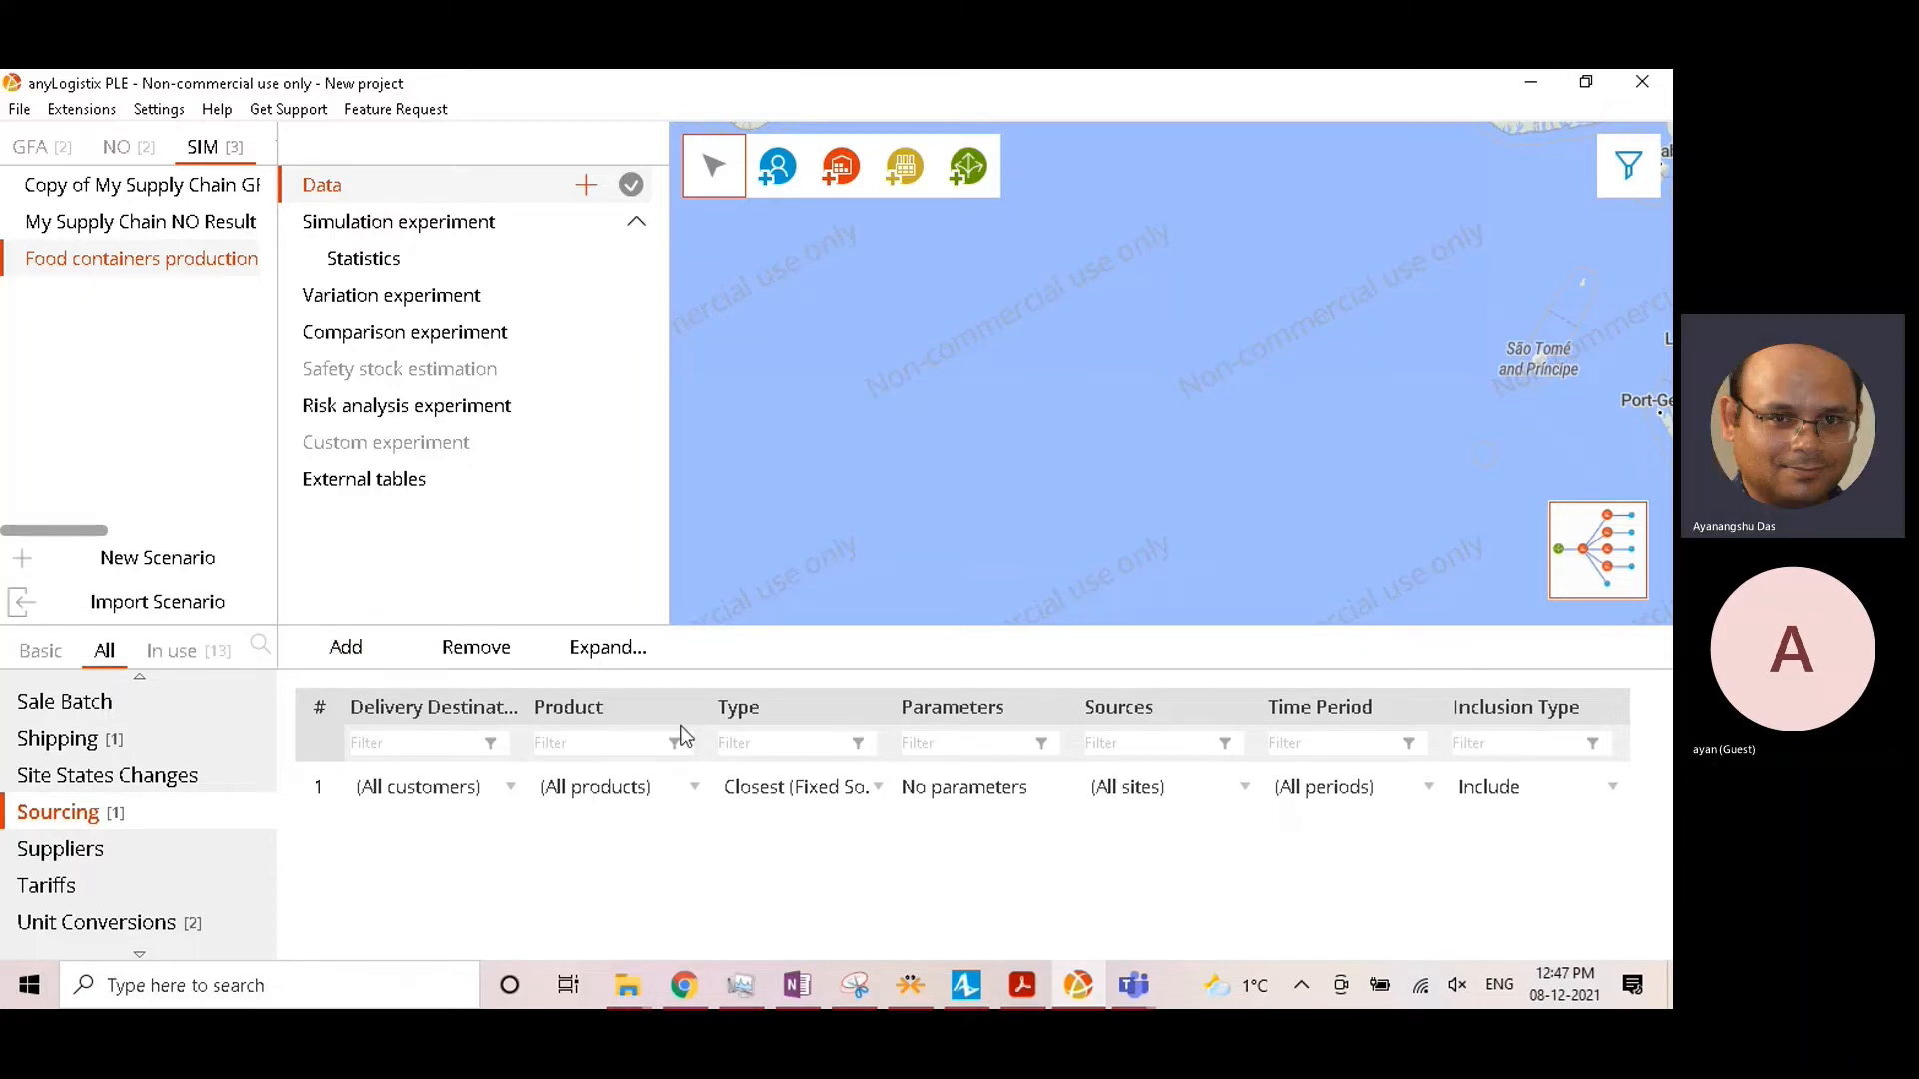
{"action": "left_click", "coordinate": [1094, 799]}
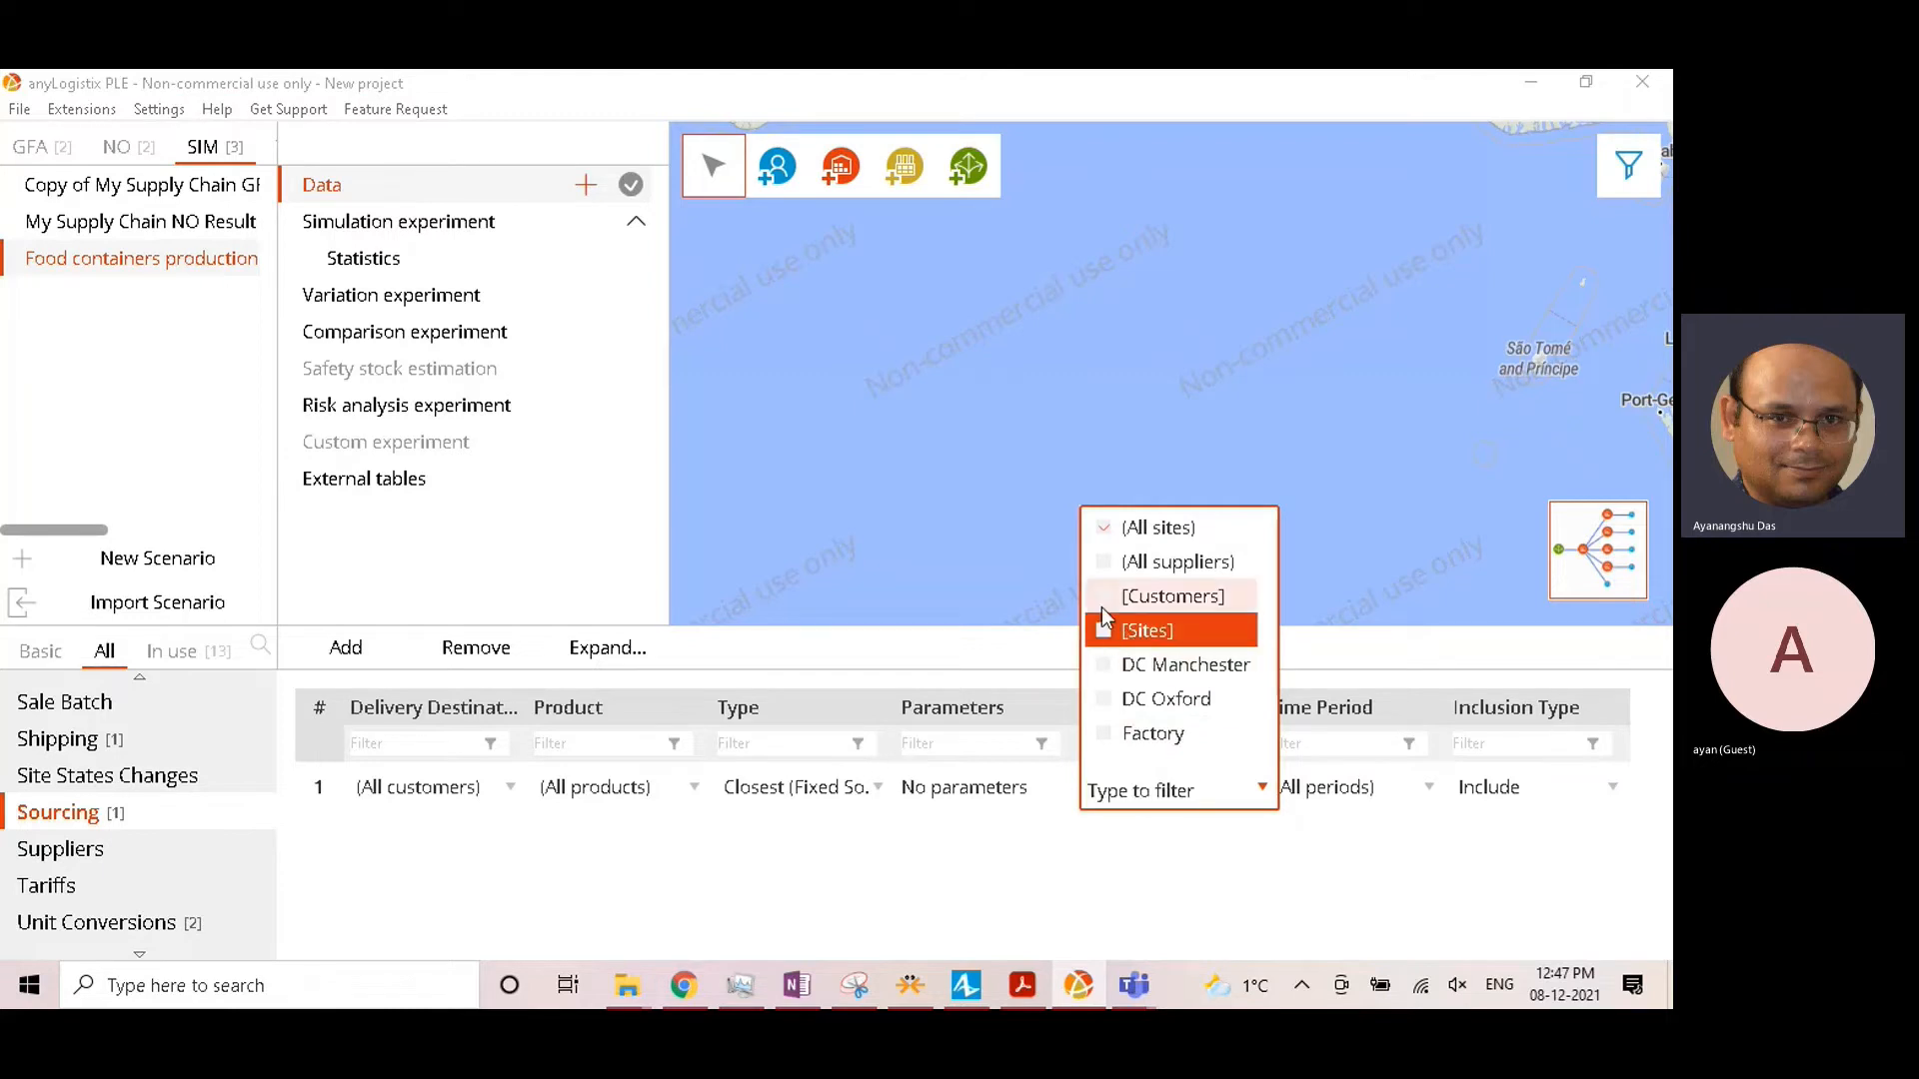
{"action": "left_click", "coordinate": [1103, 530]}
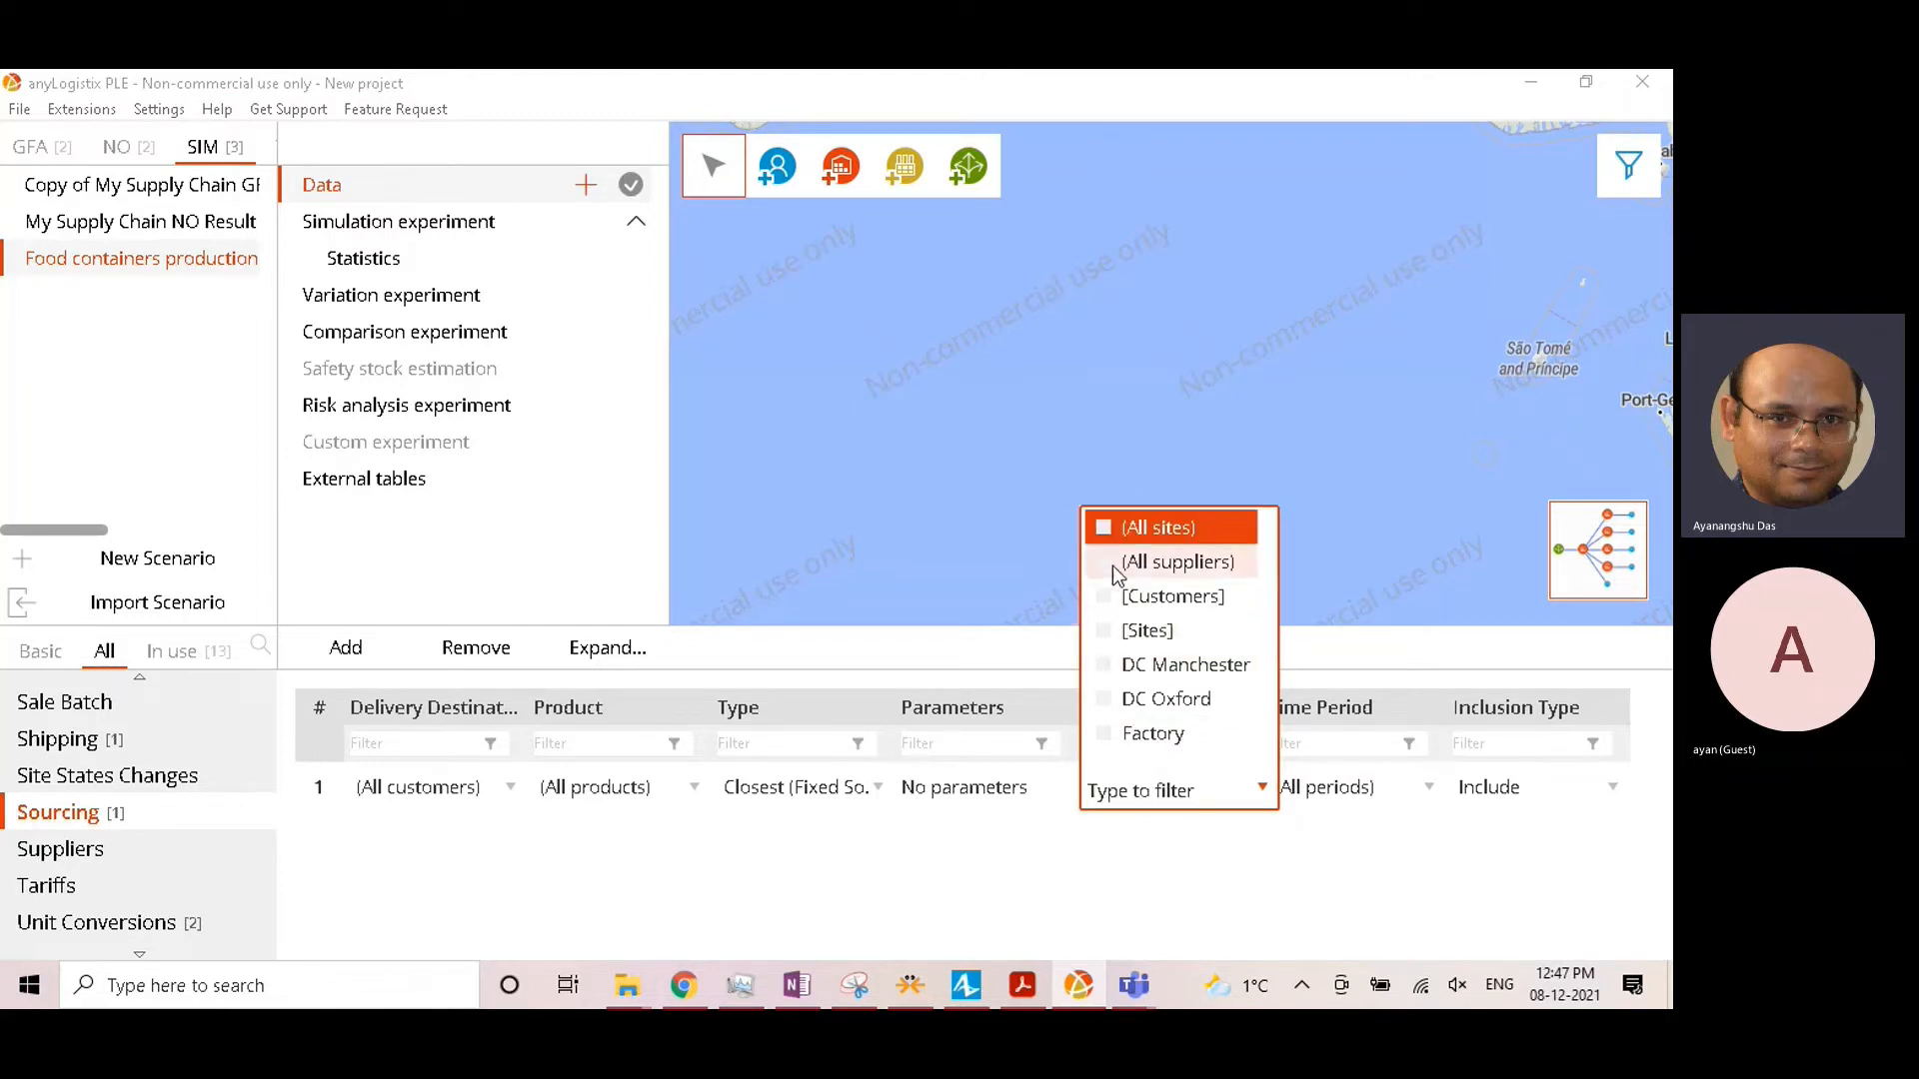
{"action": "left_click", "coordinate": [1110, 631]}
{"action": "left_click", "coordinate": [830, 929]}
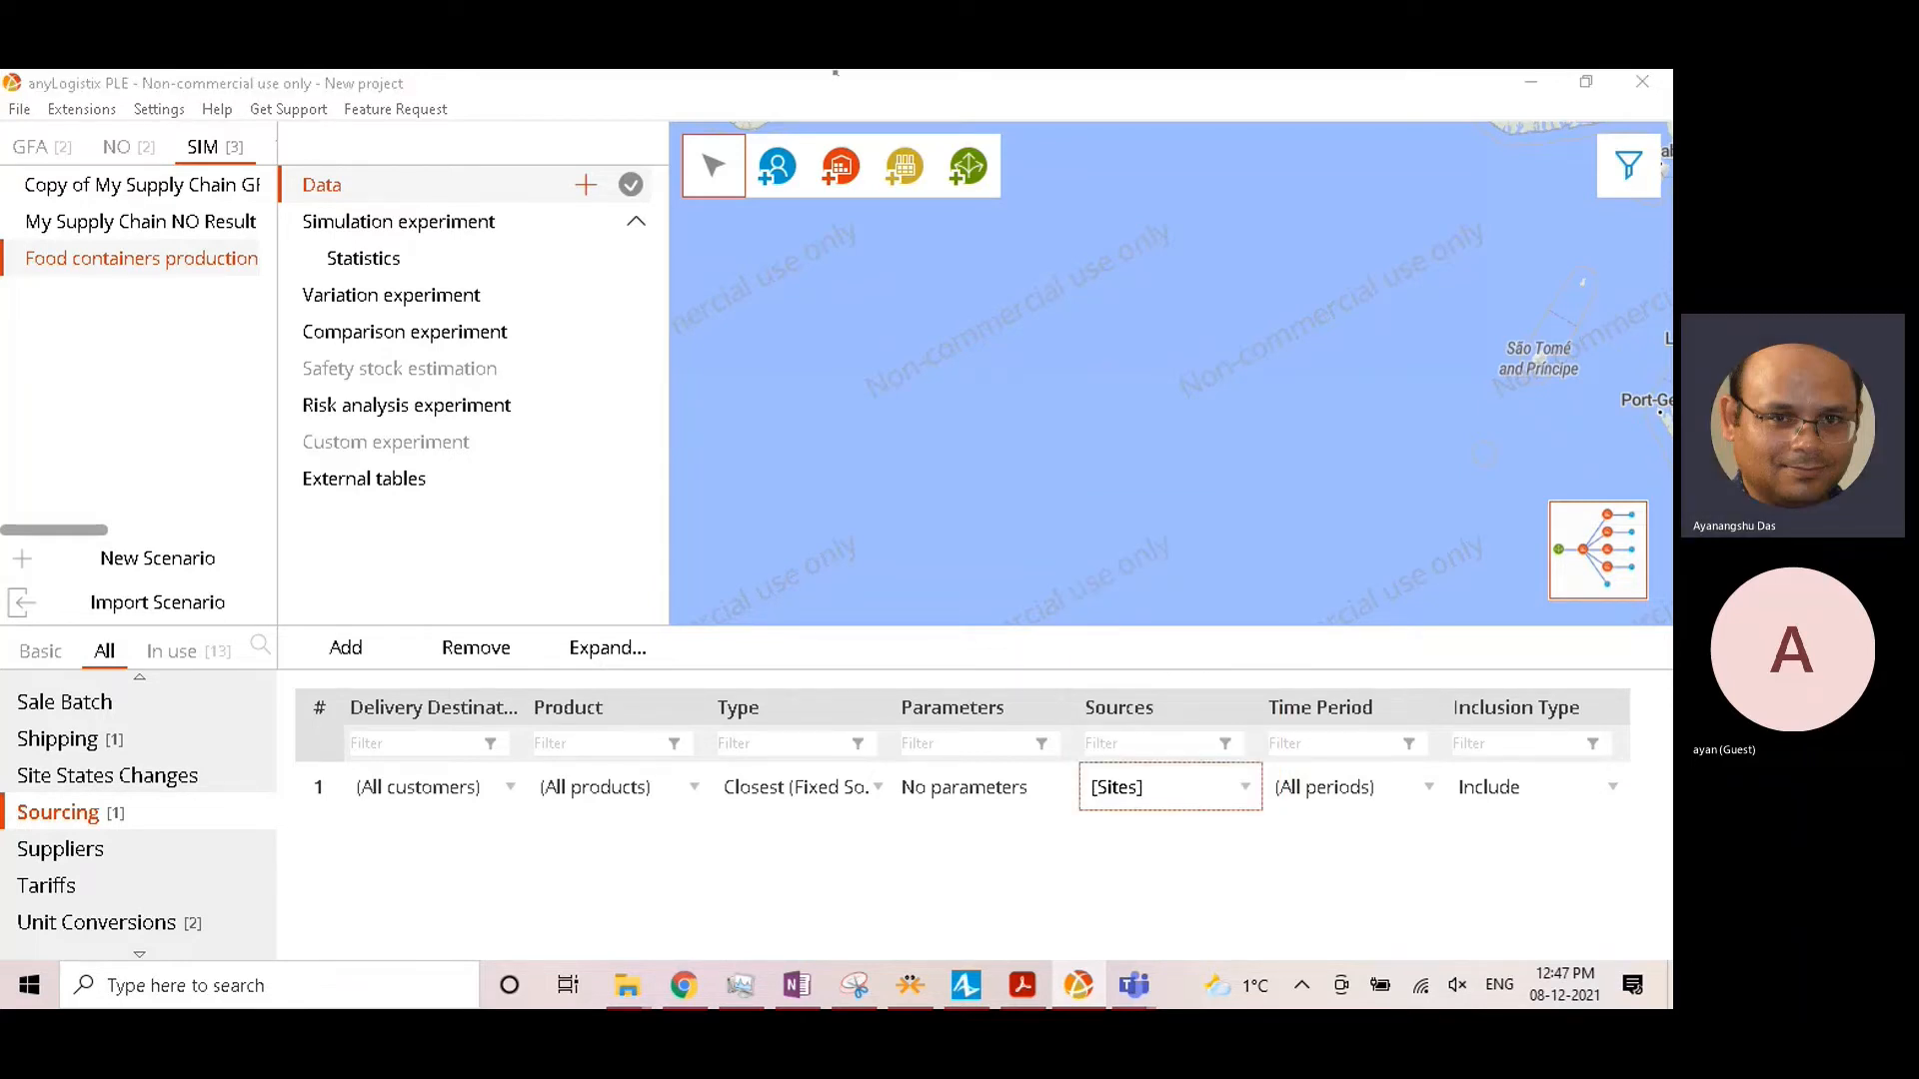
Step: Add a second sourcing record with [Sites] as the delivery destination and Factory as its only source
{"action": "left_click", "coordinate": [346, 648]}
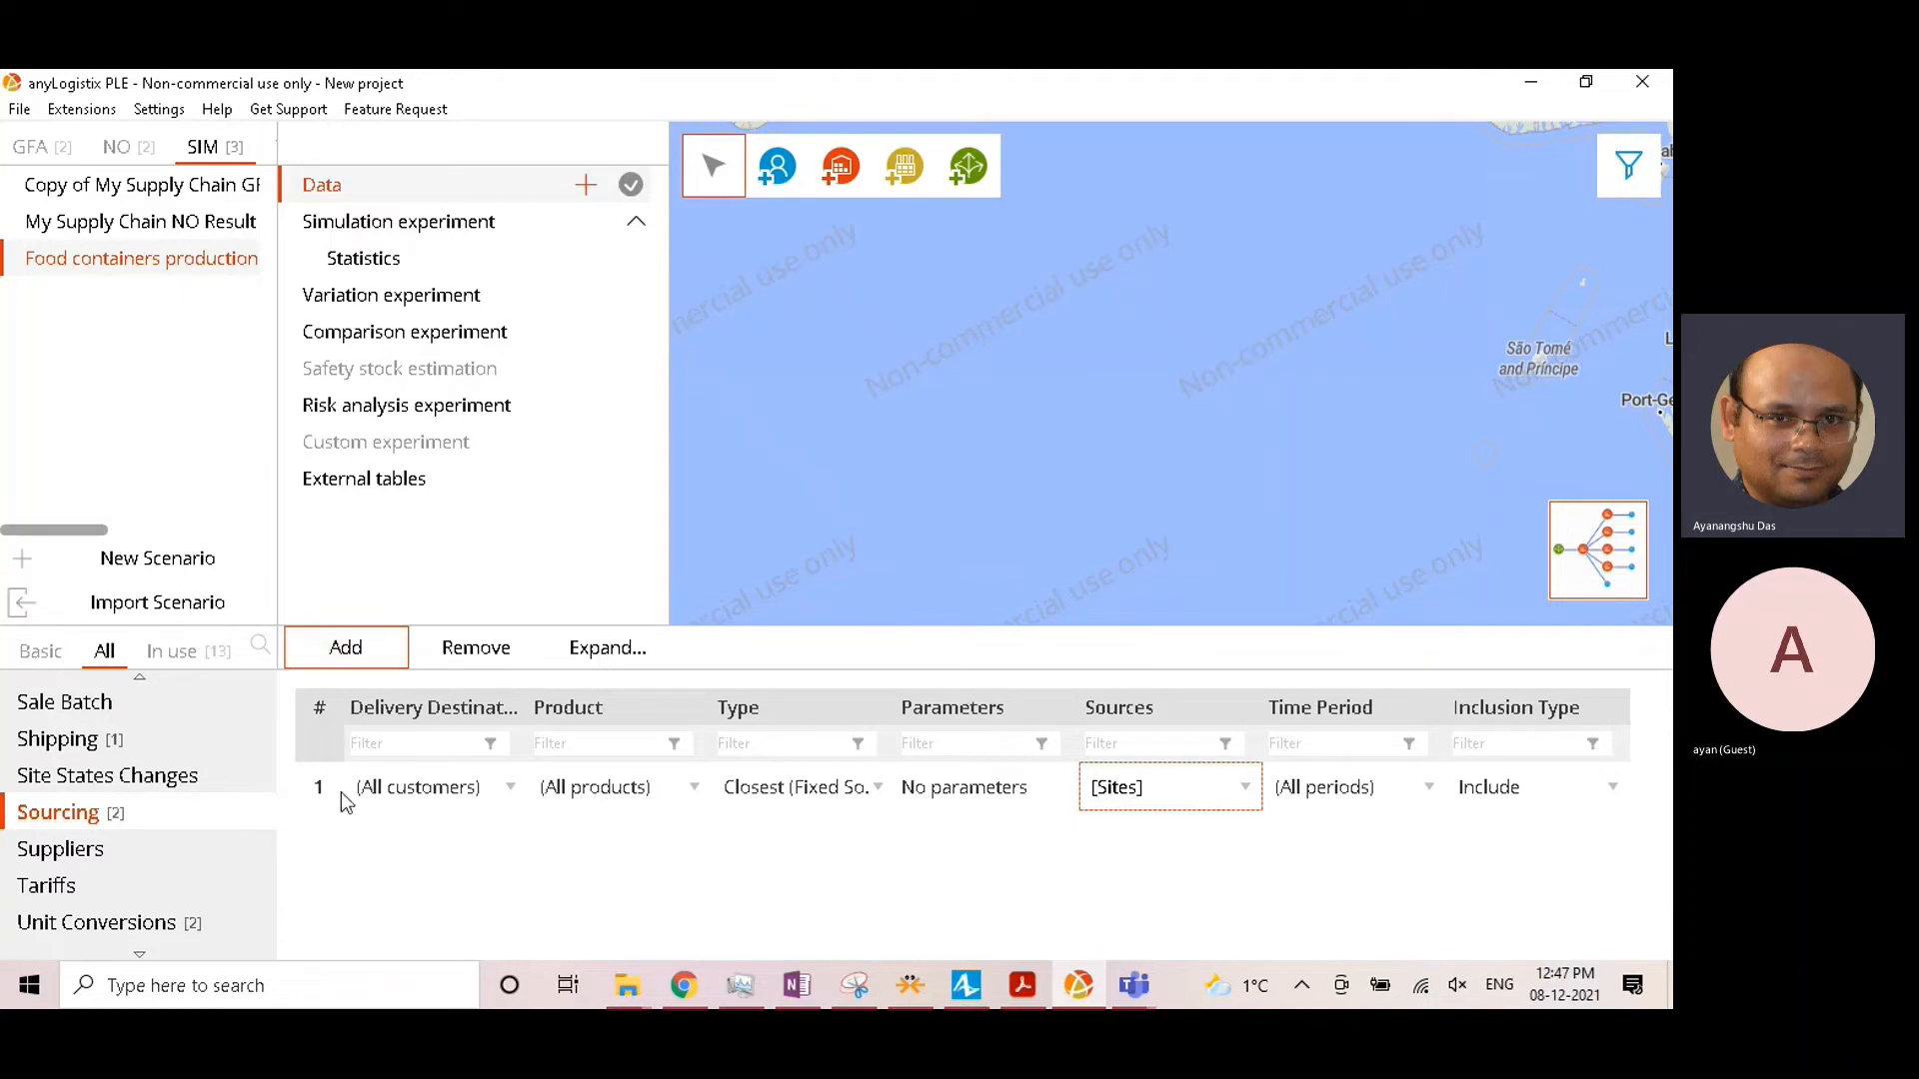
{"action": "left_click", "coordinate": [459, 808]}
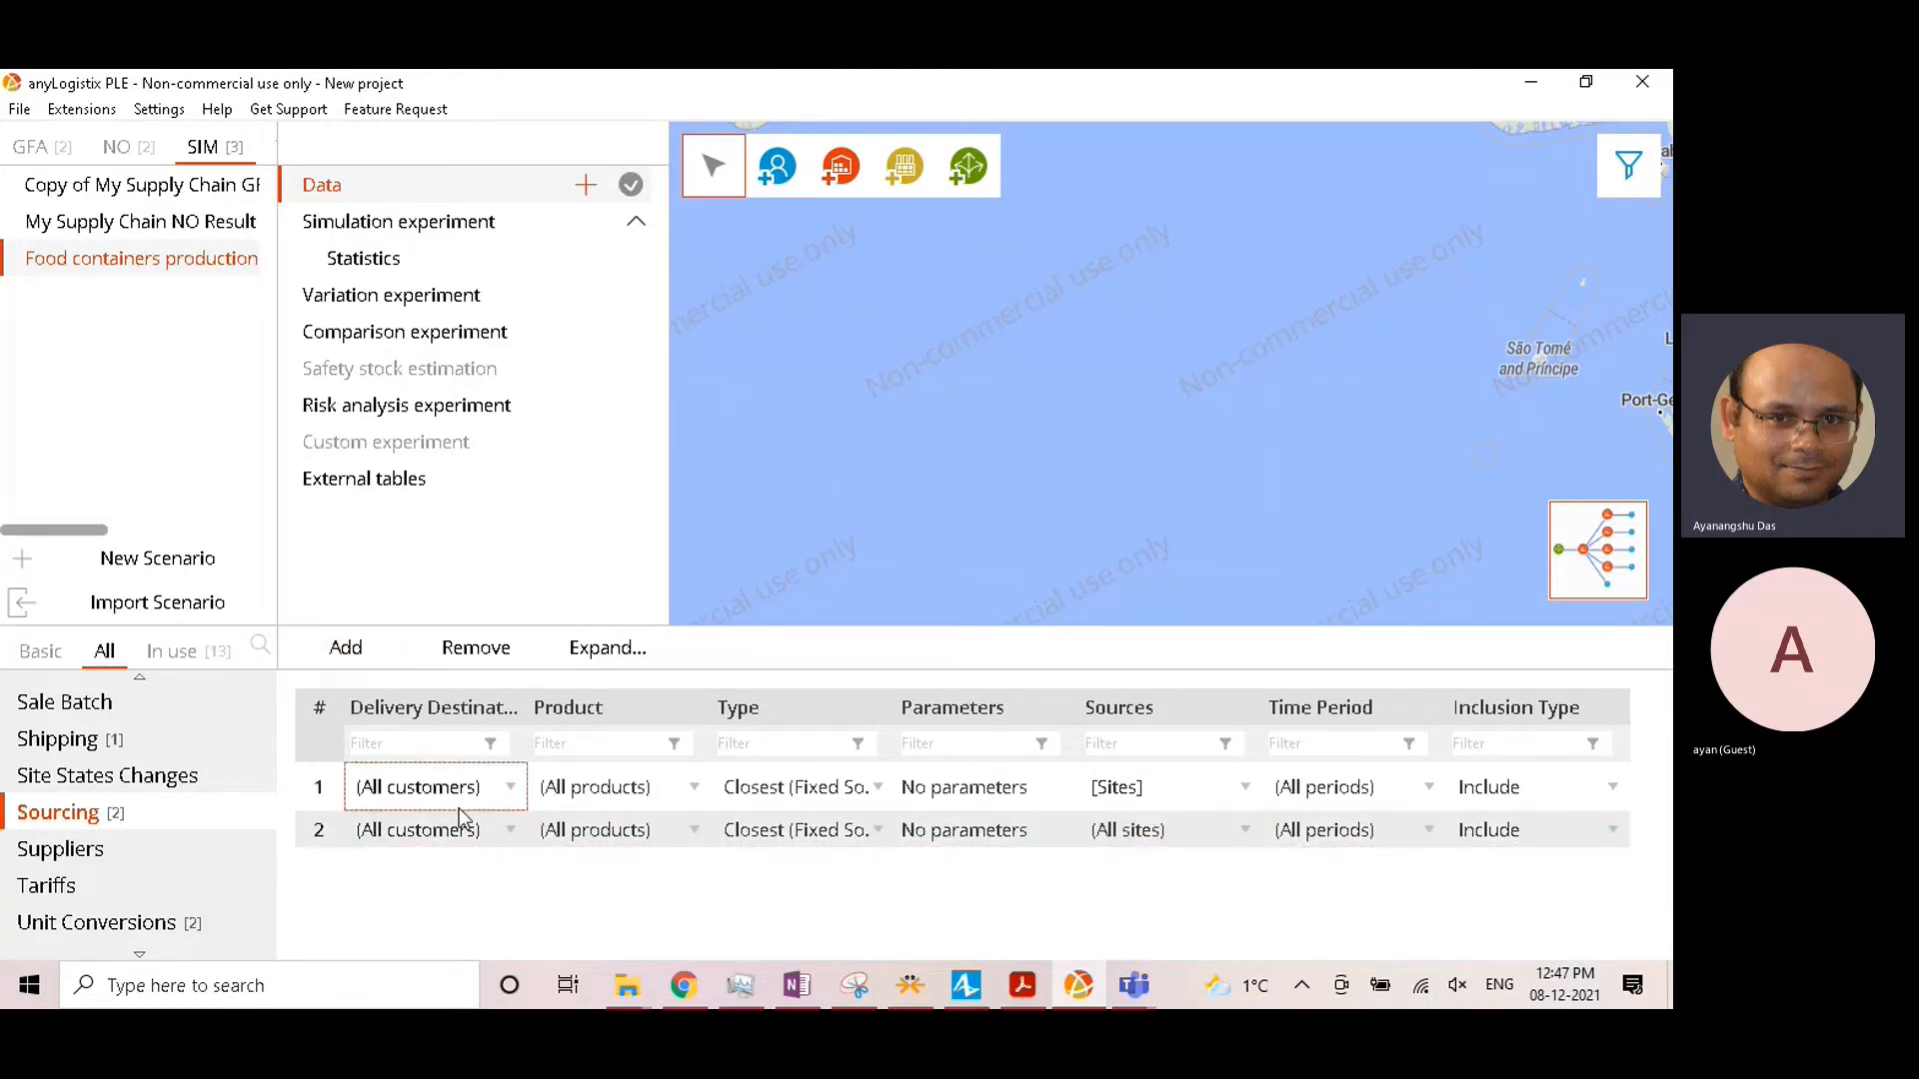
{"action": "left_click", "coordinate": [459, 829]}
{"action": "left_click", "coordinate": [459, 832]}
{"action": "left_click", "coordinate": [378, 578]}
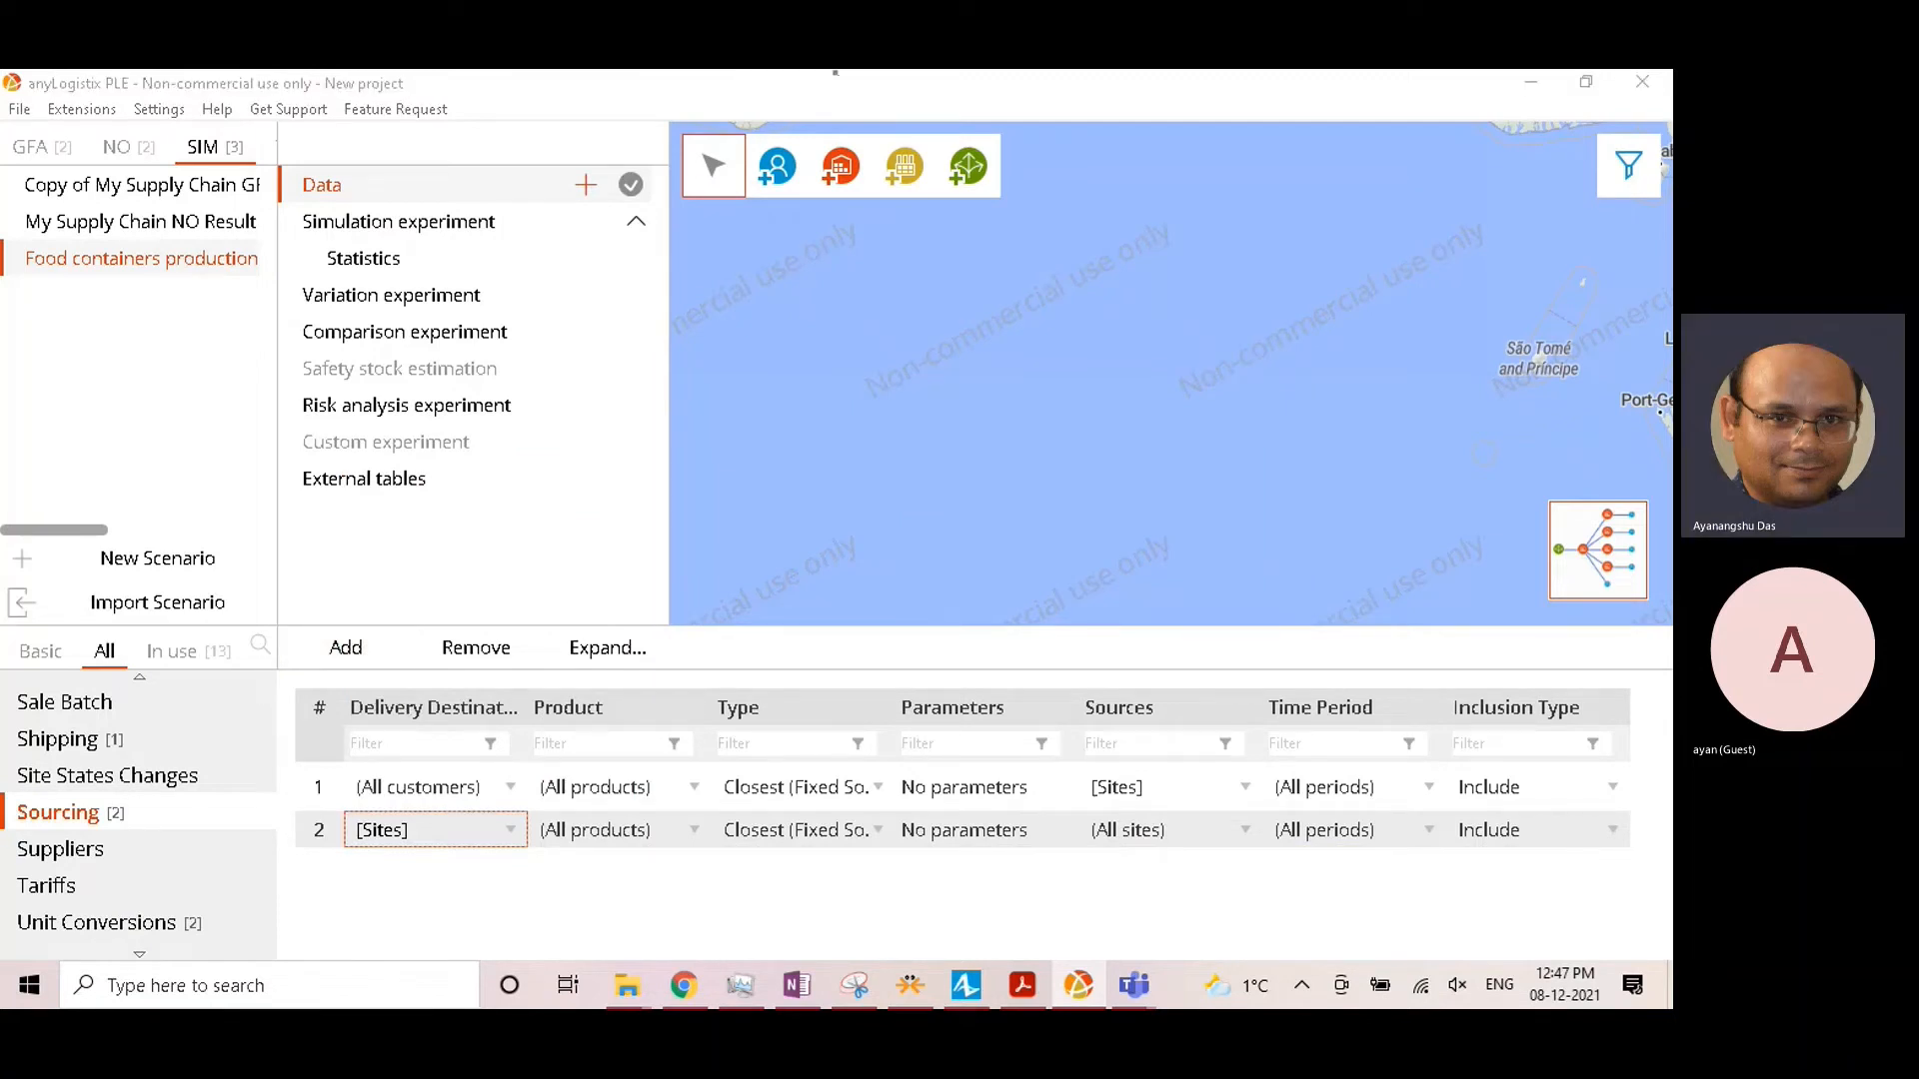
{"action": "left_click", "coordinate": [1110, 829]}
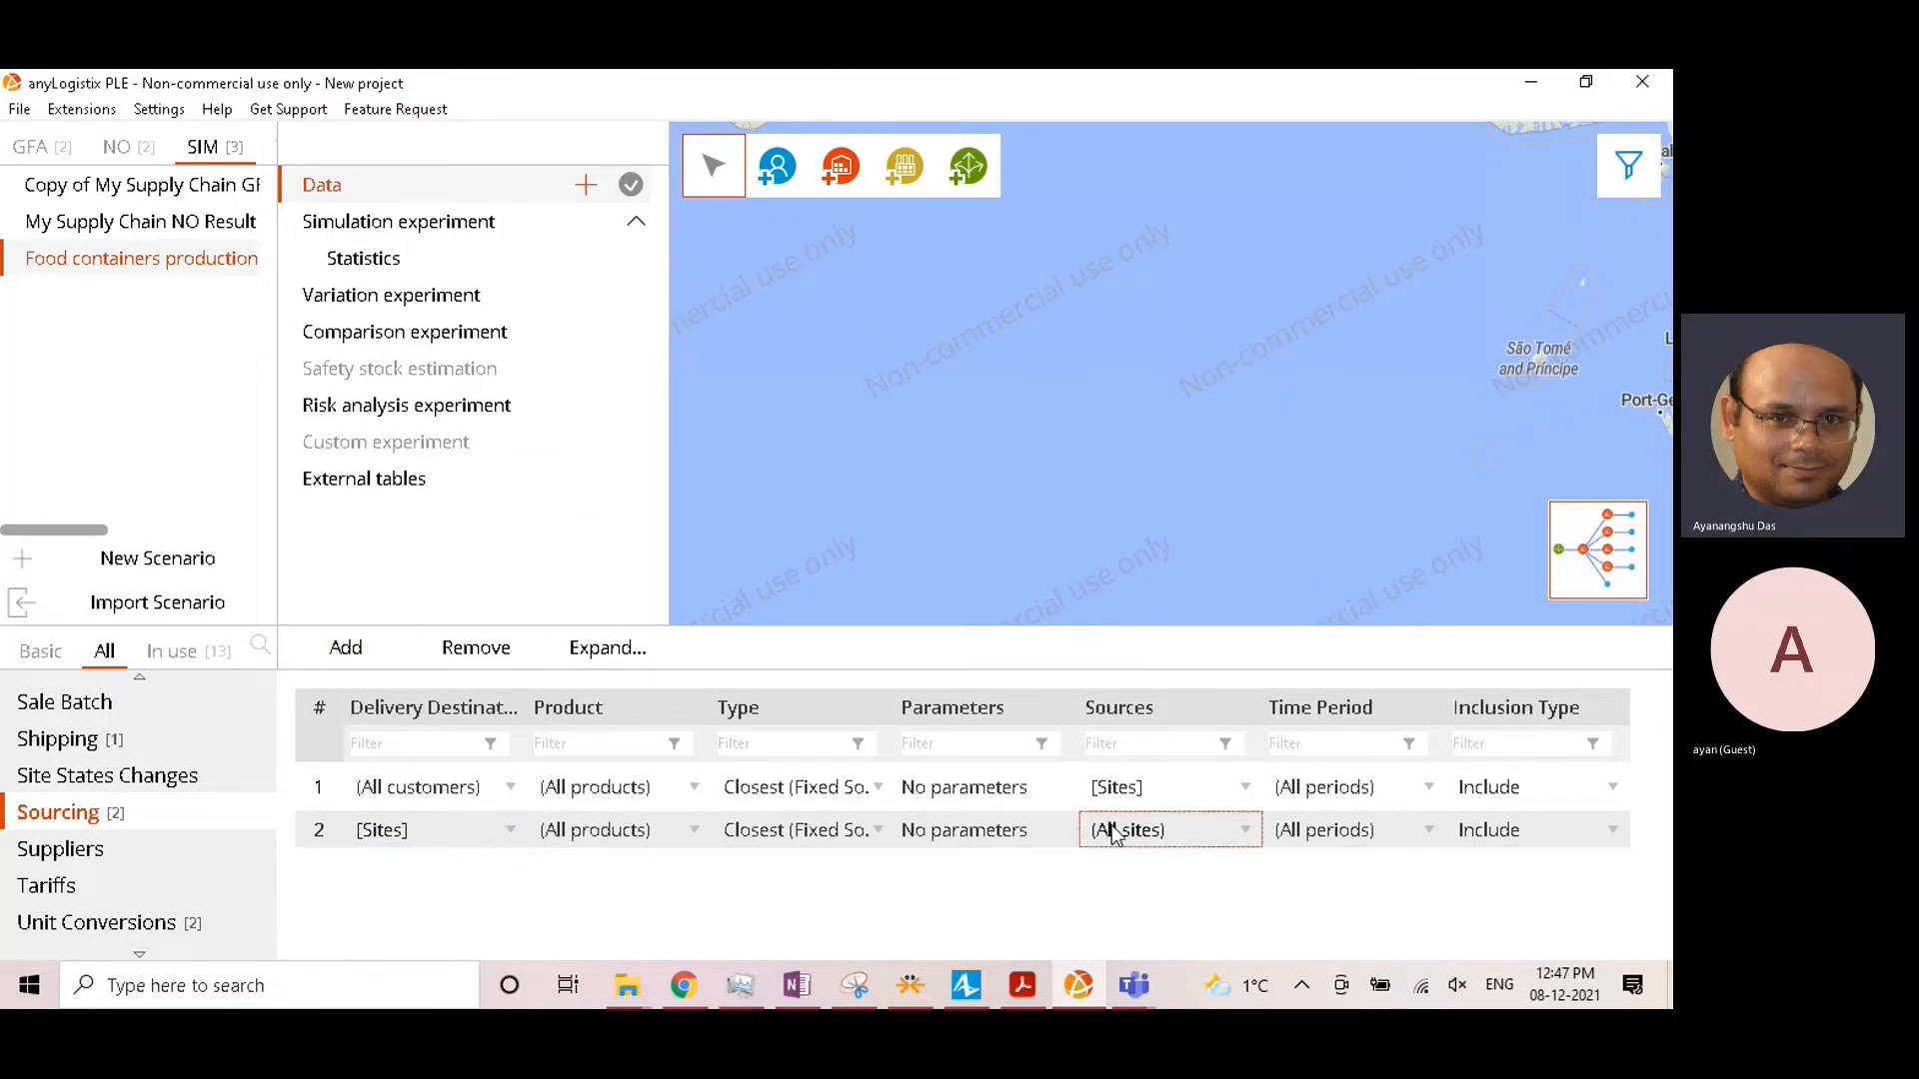
{"action": "left_click", "coordinate": [1110, 829]}
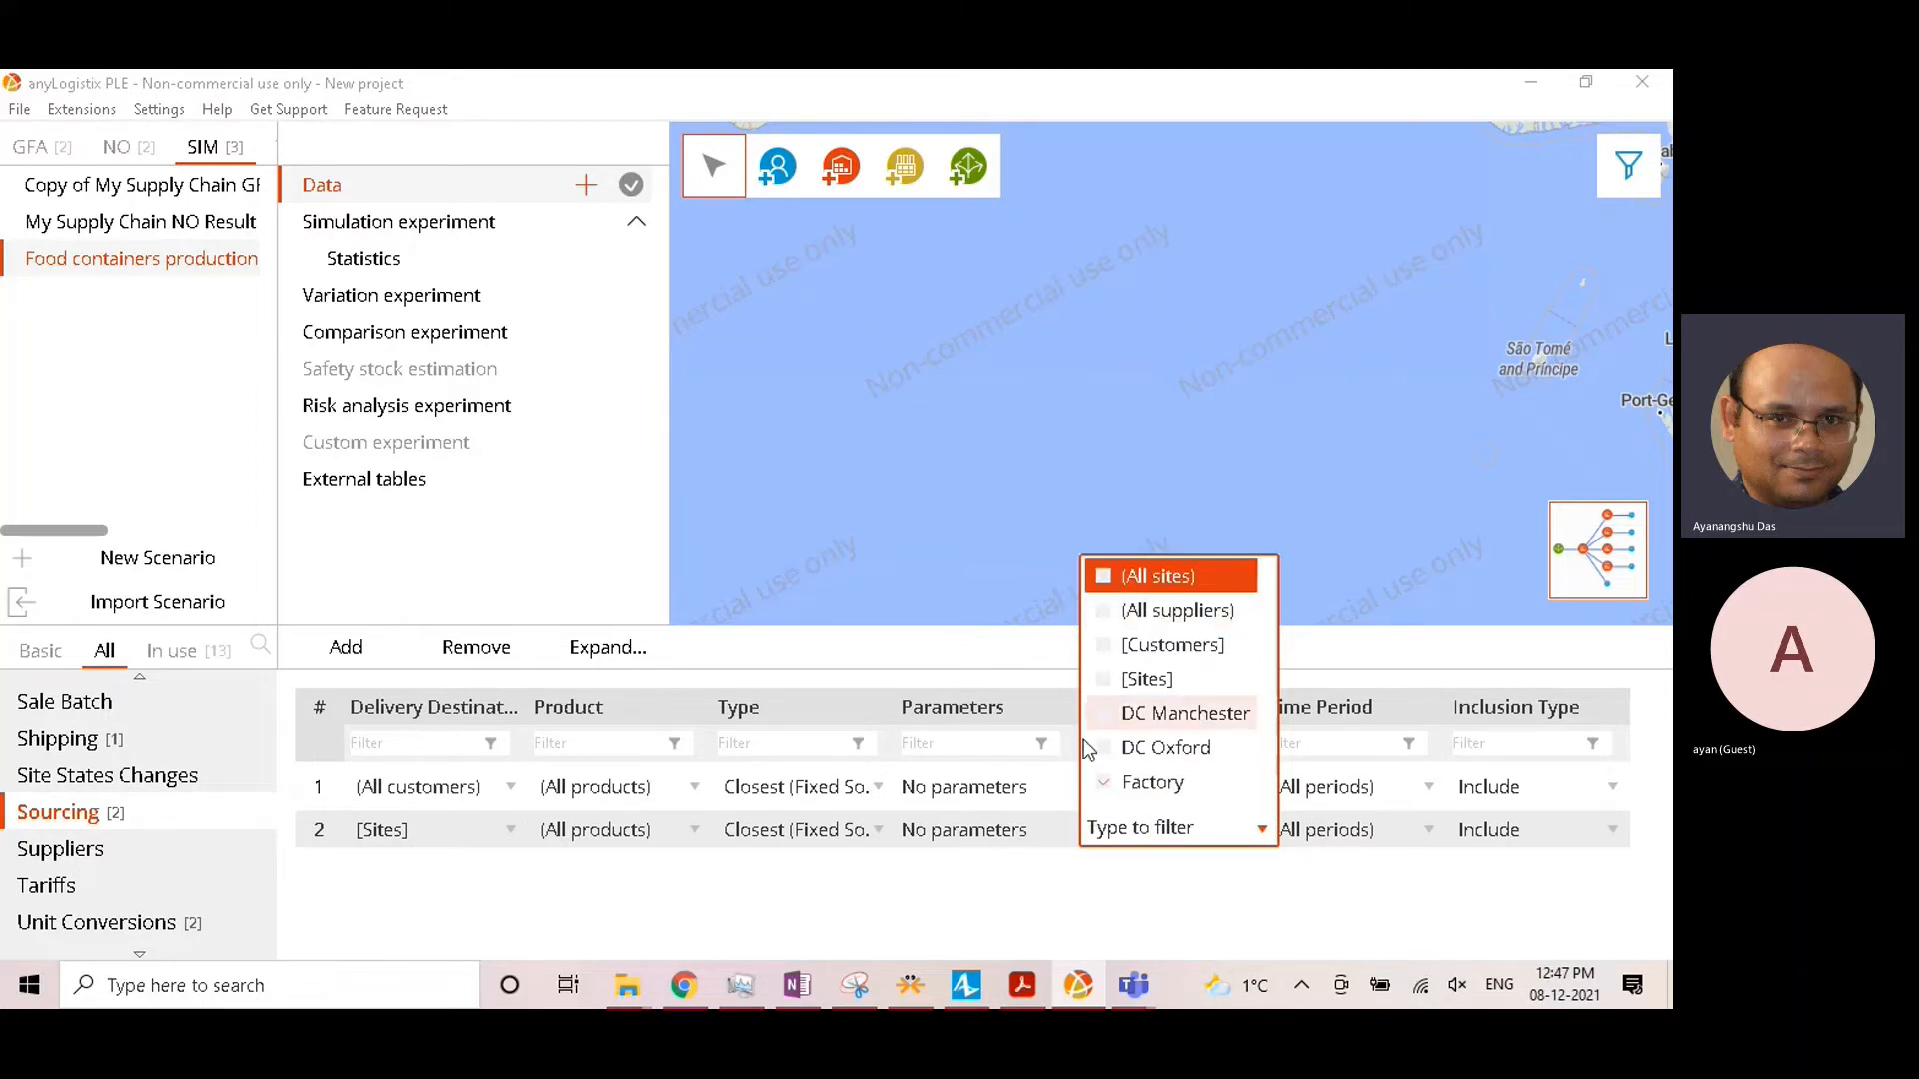
{"action": "left_click", "coordinate": [879, 905]}
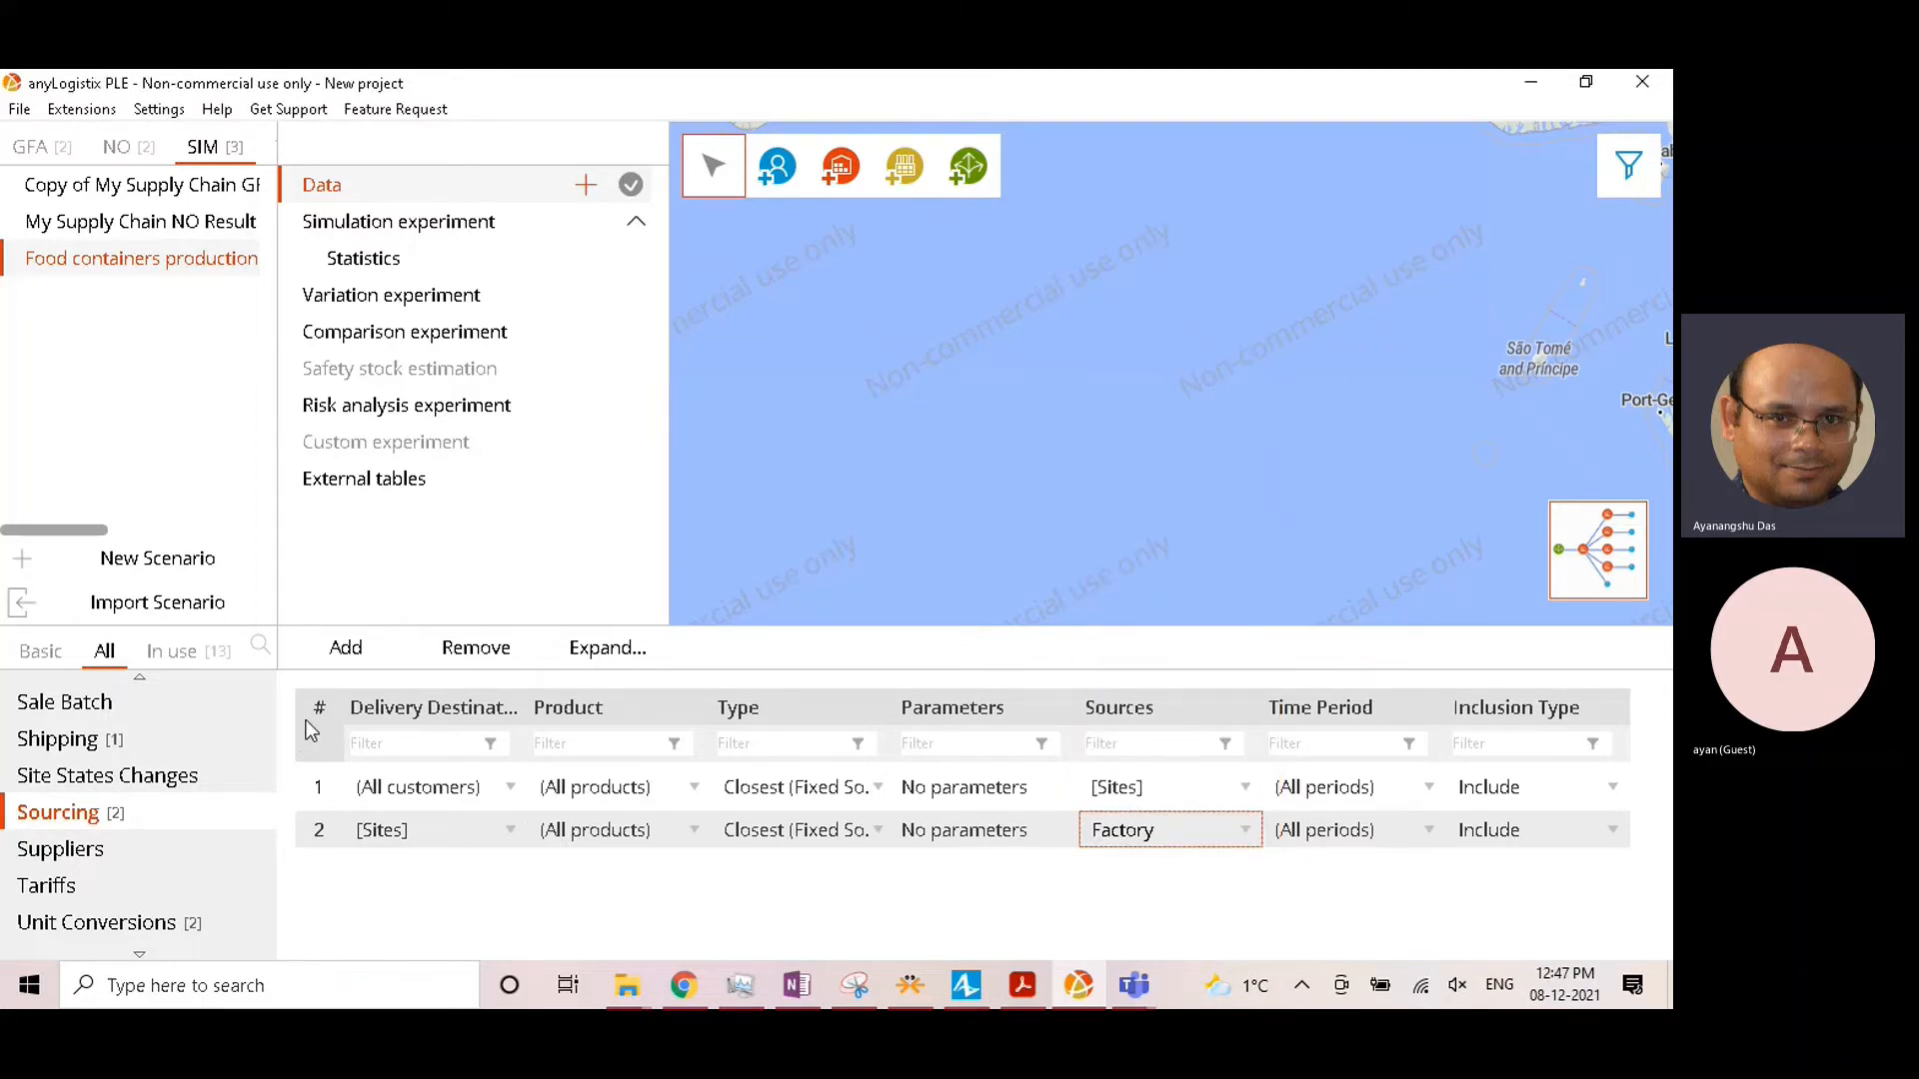
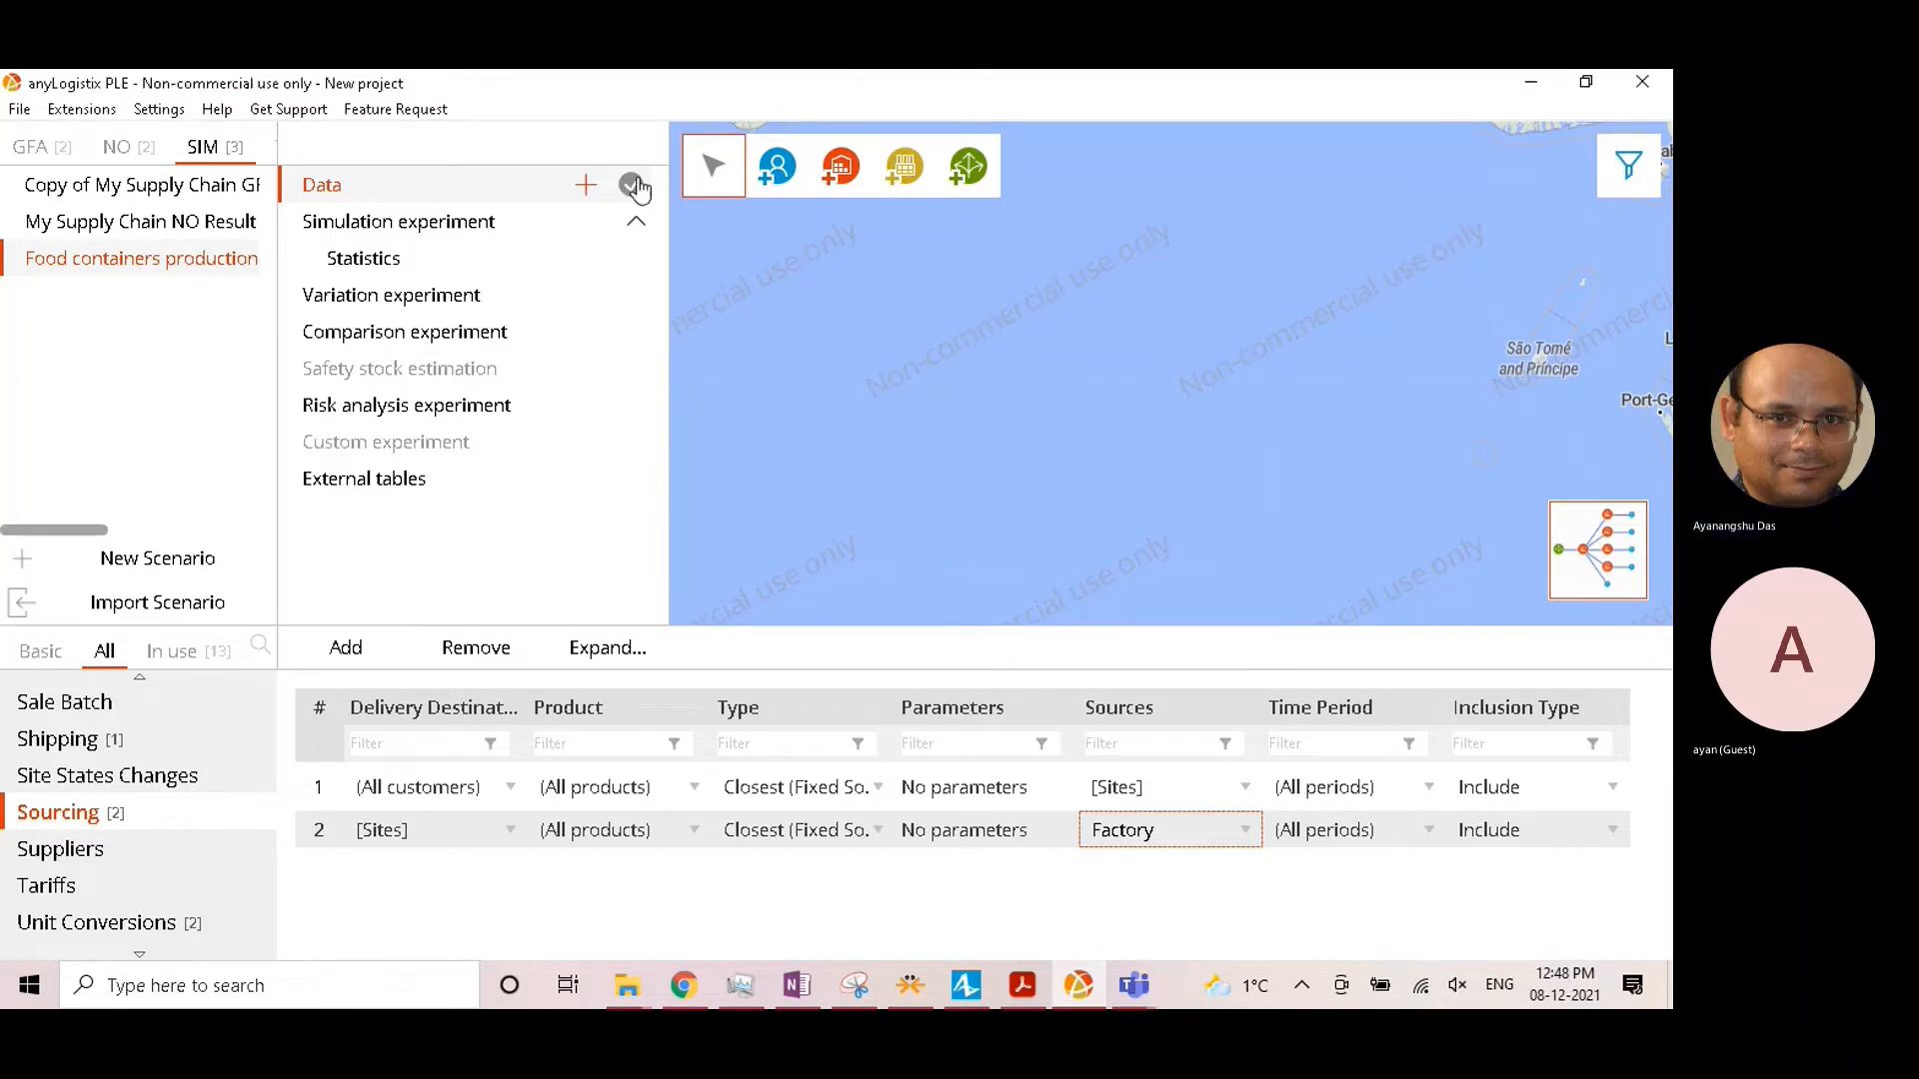
Step: Run the simulation experiment and review the profit and customer orders statistics on the dashboard
{"action": "left_click", "coordinate": [455, 233]}
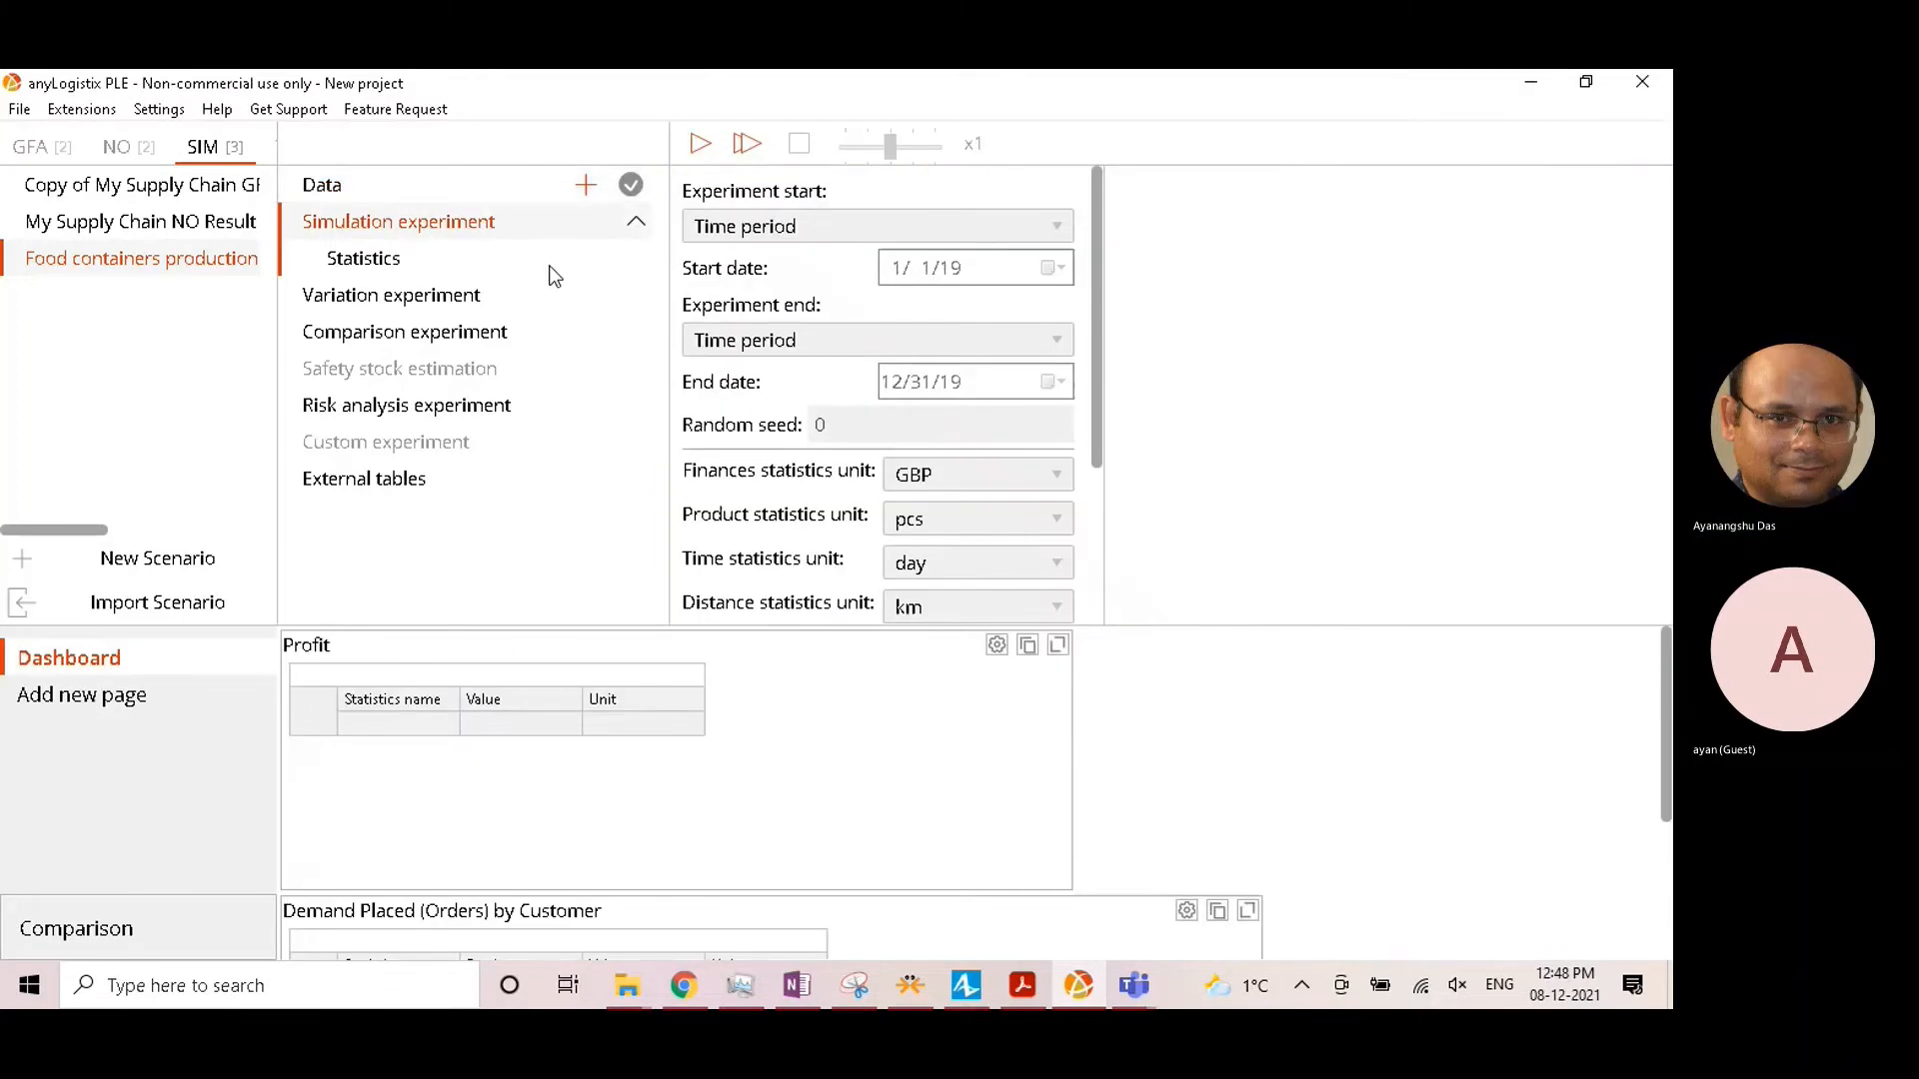
{"action": "left_click", "coordinate": [702, 145]}
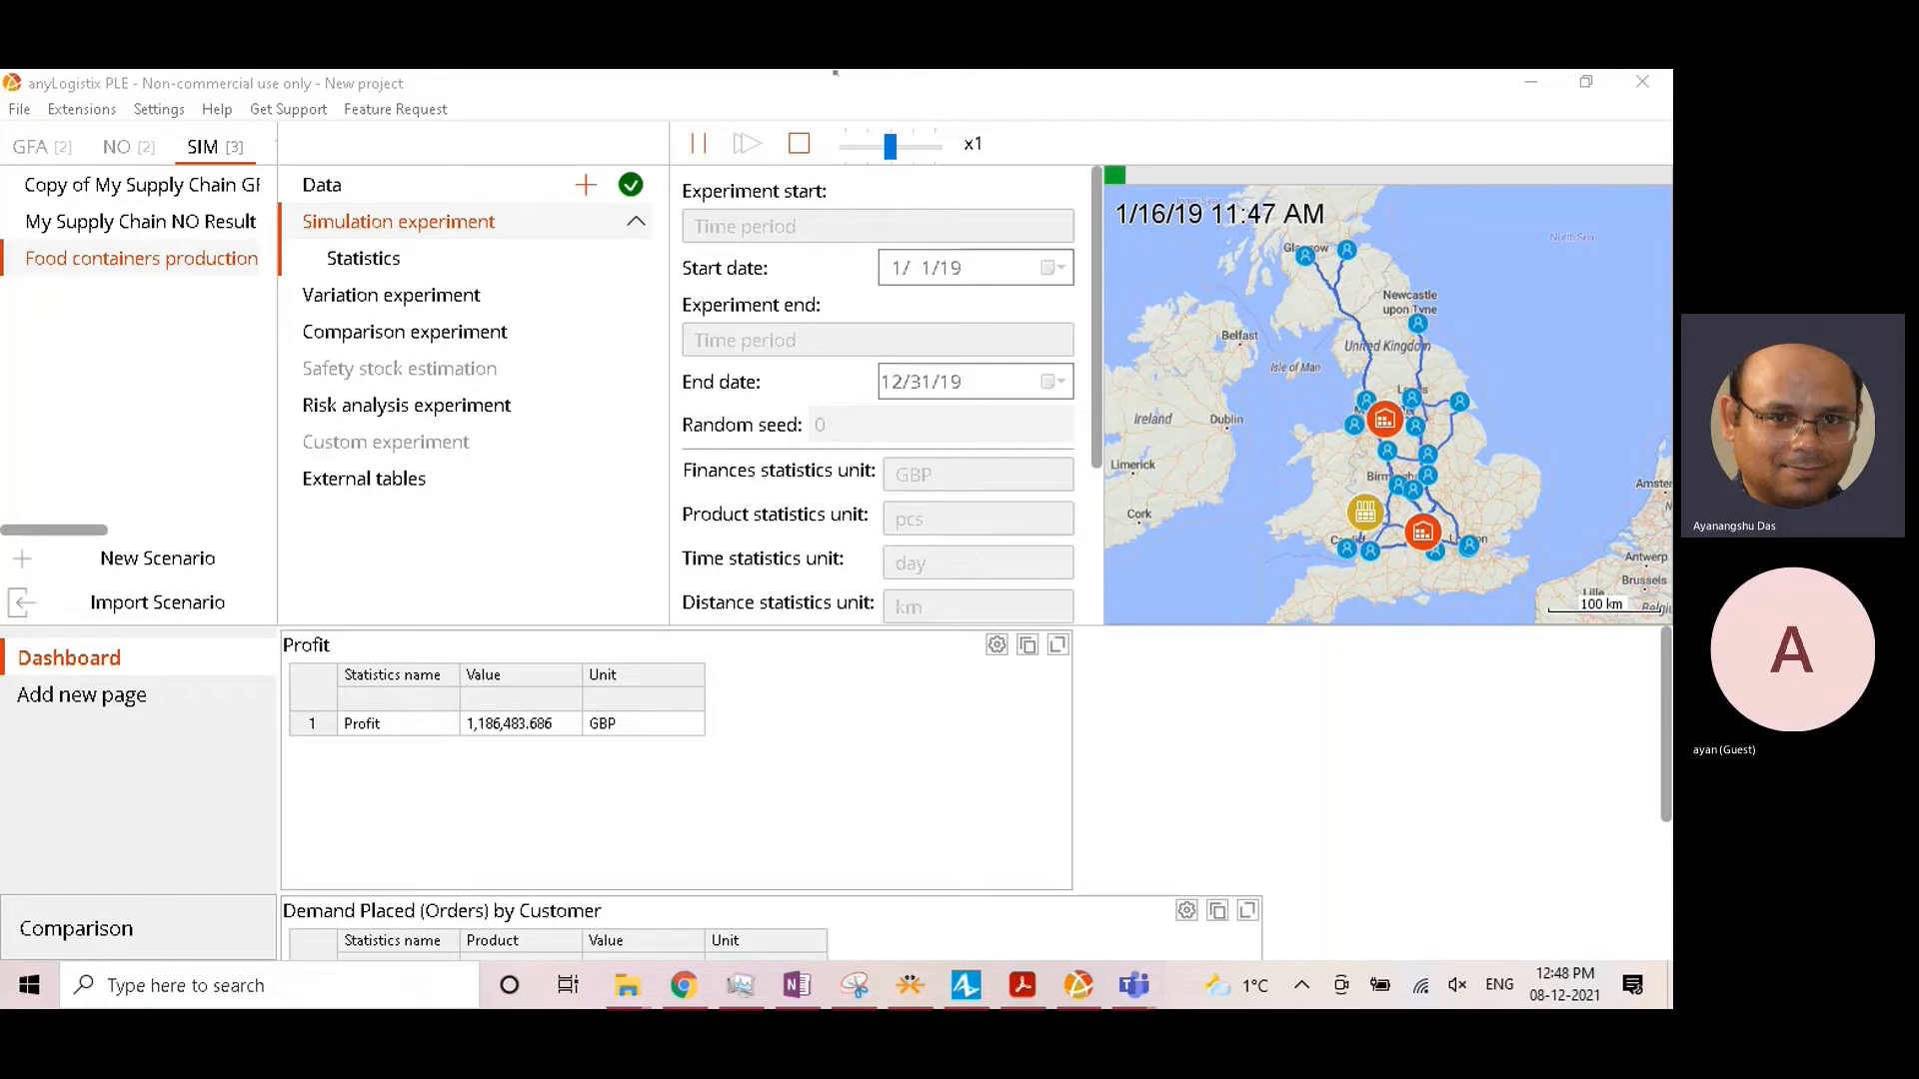
{"action": "left_click", "coordinate": [697, 756]}
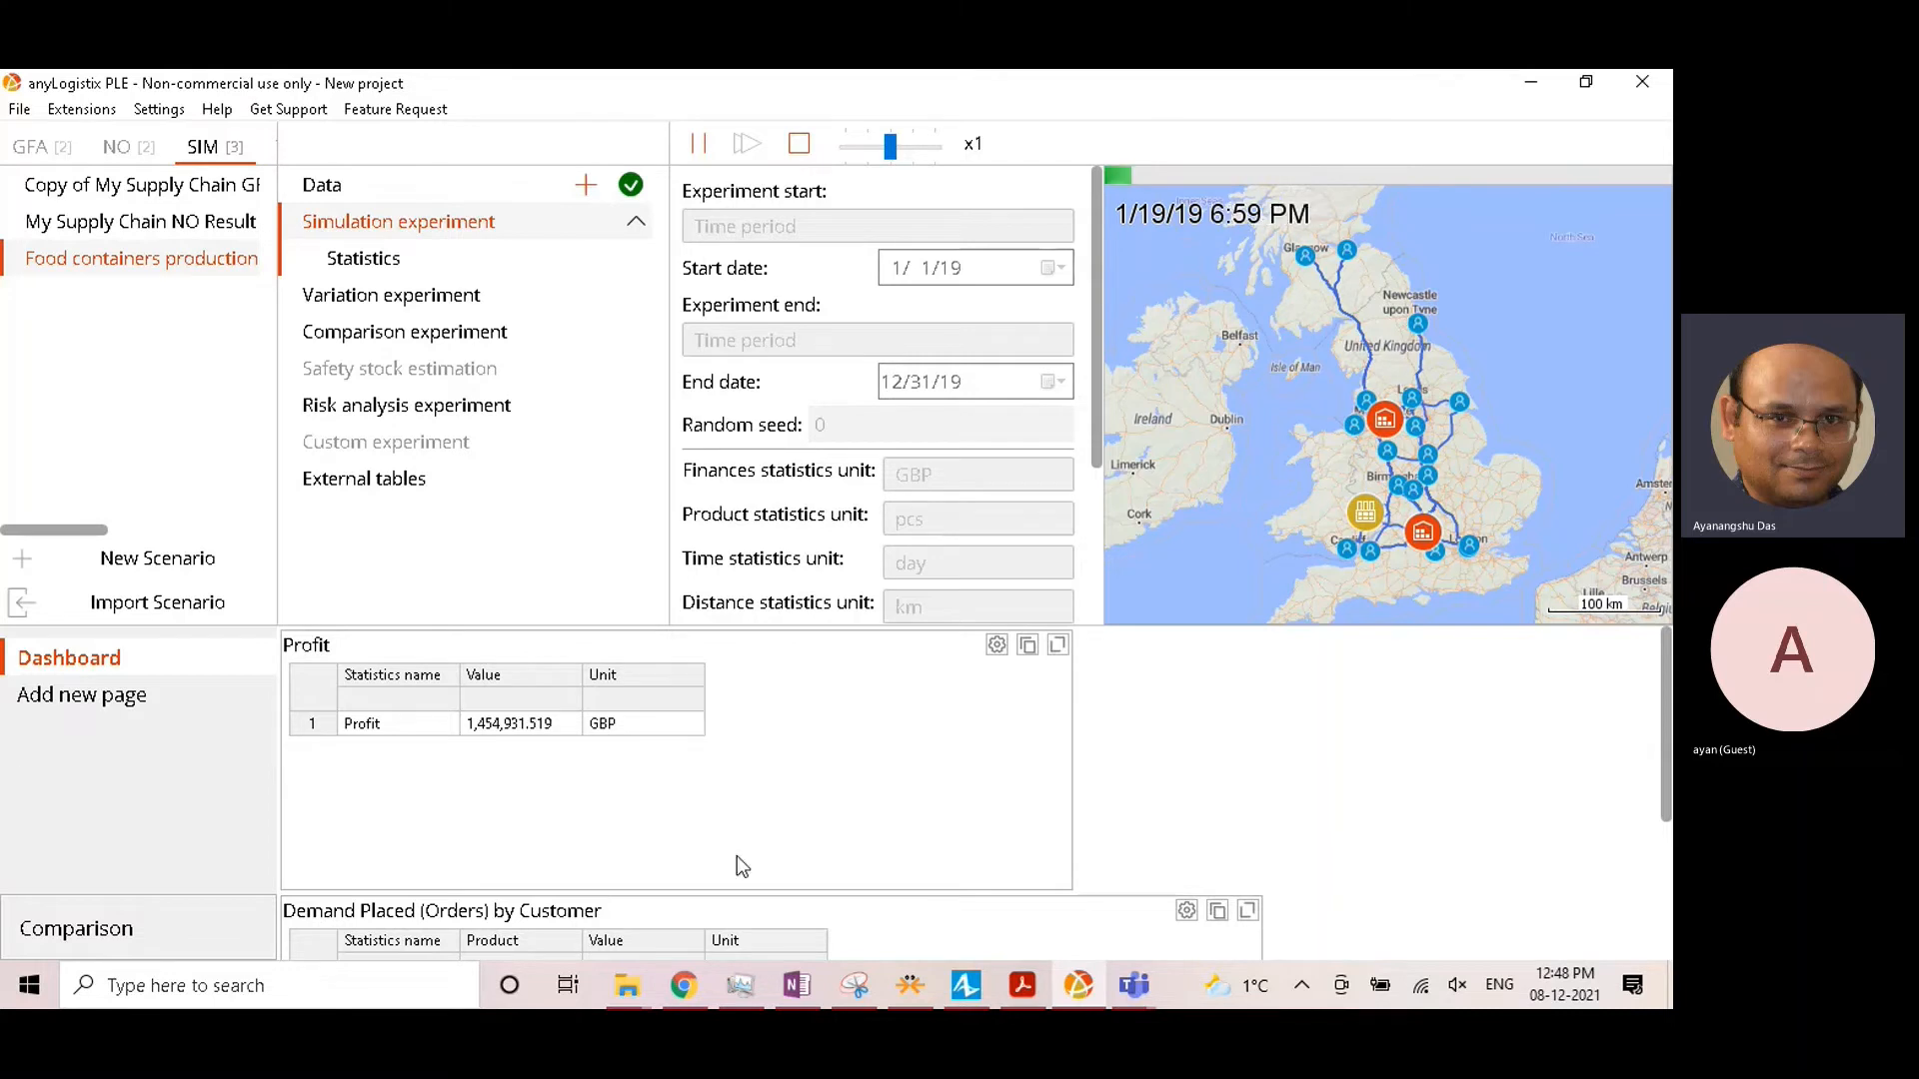
{"action": "scroll", "coordinate": [735, 856], "scroll_direction": "down", "scroll_amount": 1}
{"action": "scroll", "coordinate": [727, 878], "scroll_direction": "down", "scroll_amount": 3}
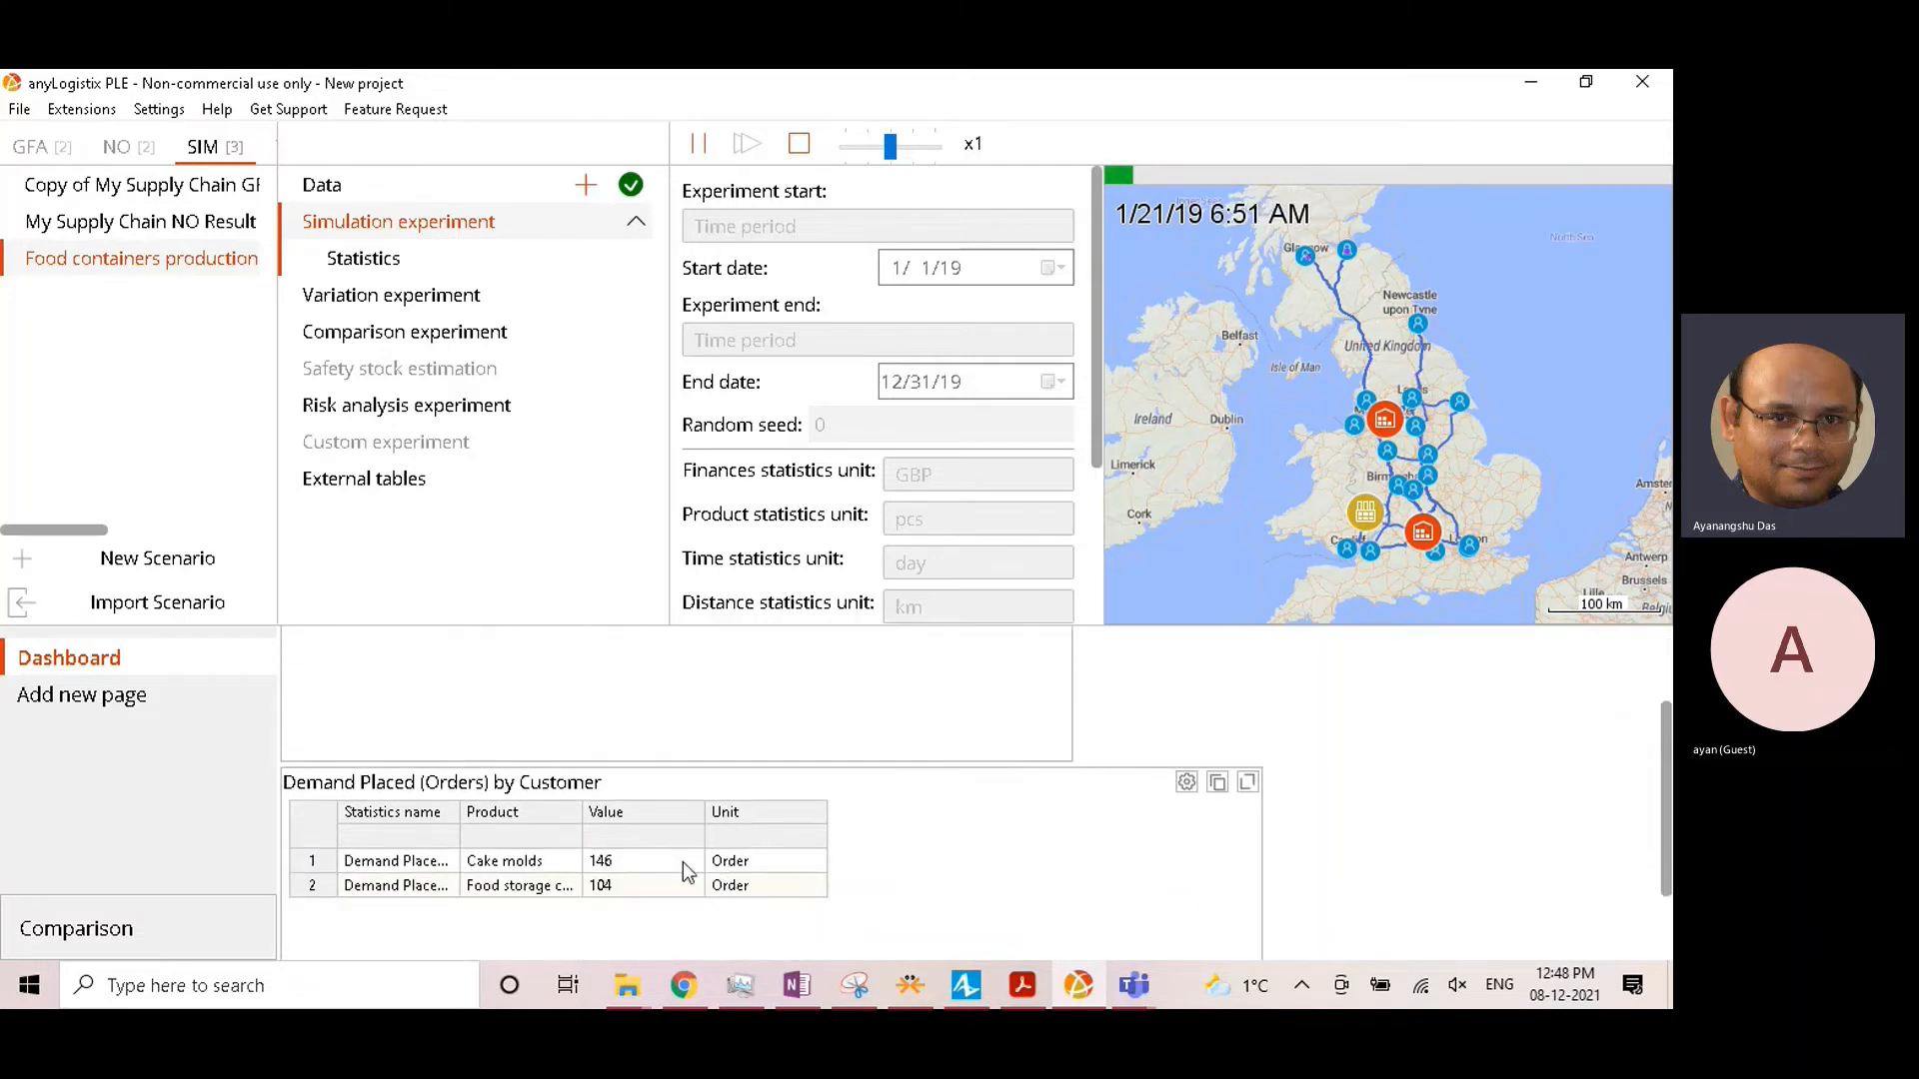
{"action": "scroll", "coordinate": [595, 789], "scroll_direction": "up", "scroll_amount": 4}
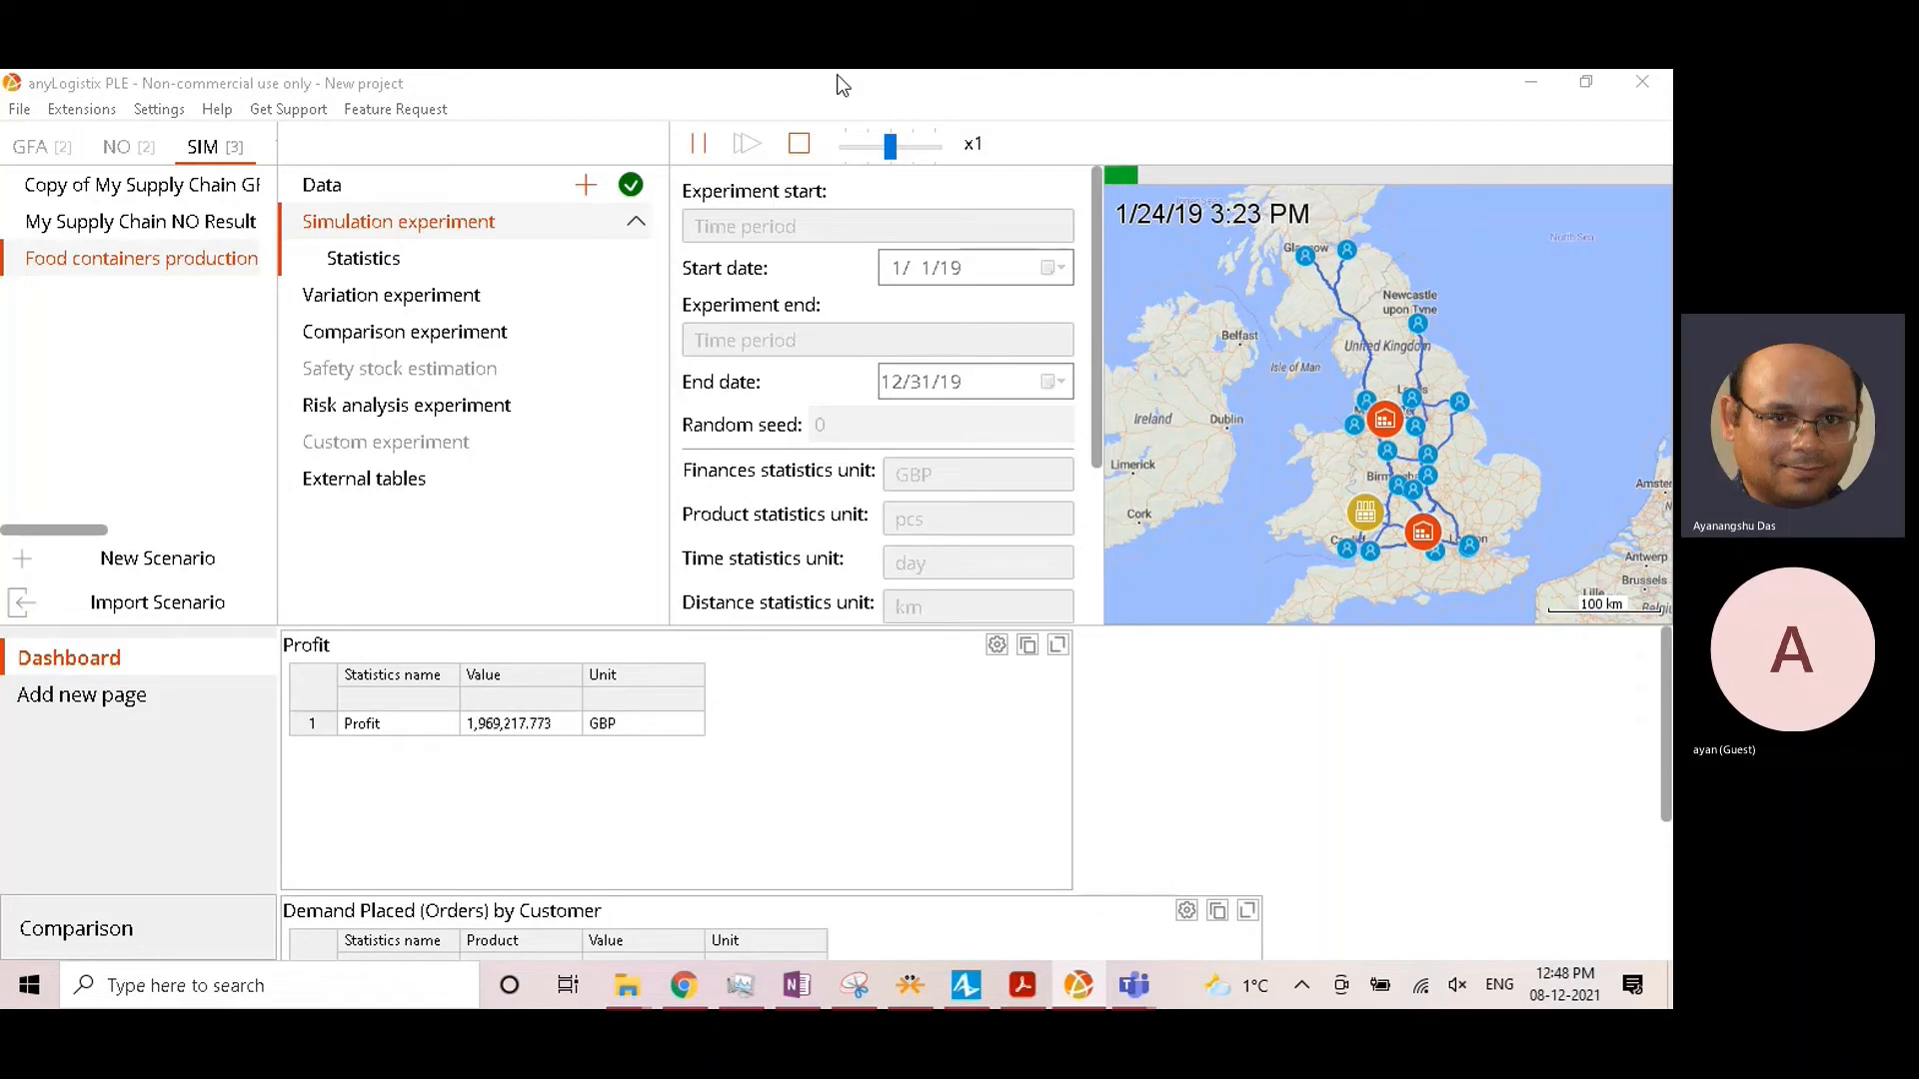
Step: Create a new dashboard page and choose the Demand Placed (Orders) by Site statistic for a new element on it
{"action": "left_click", "coordinate": [150, 692]}
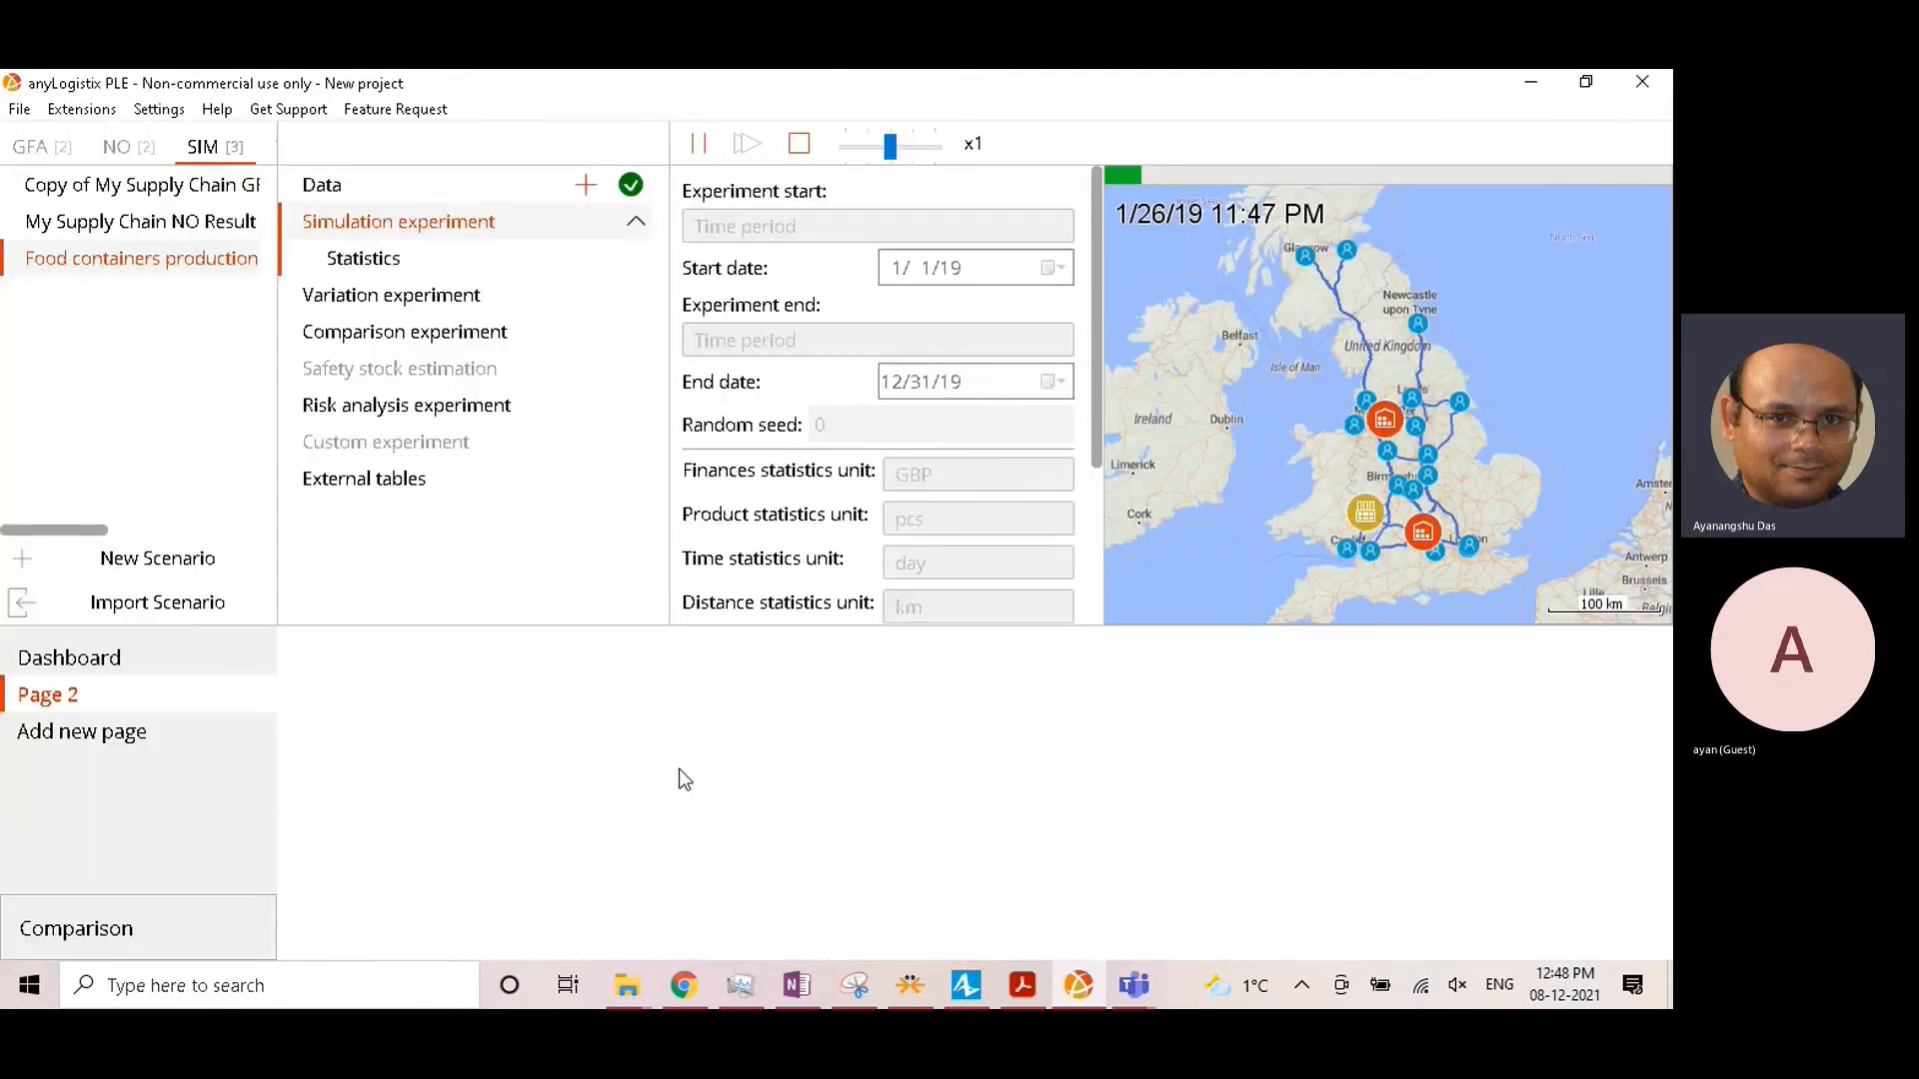
{"action": "right_click", "coordinate": [669, 701]}
{"action": "left_click", "coordinate": [737, 710]}
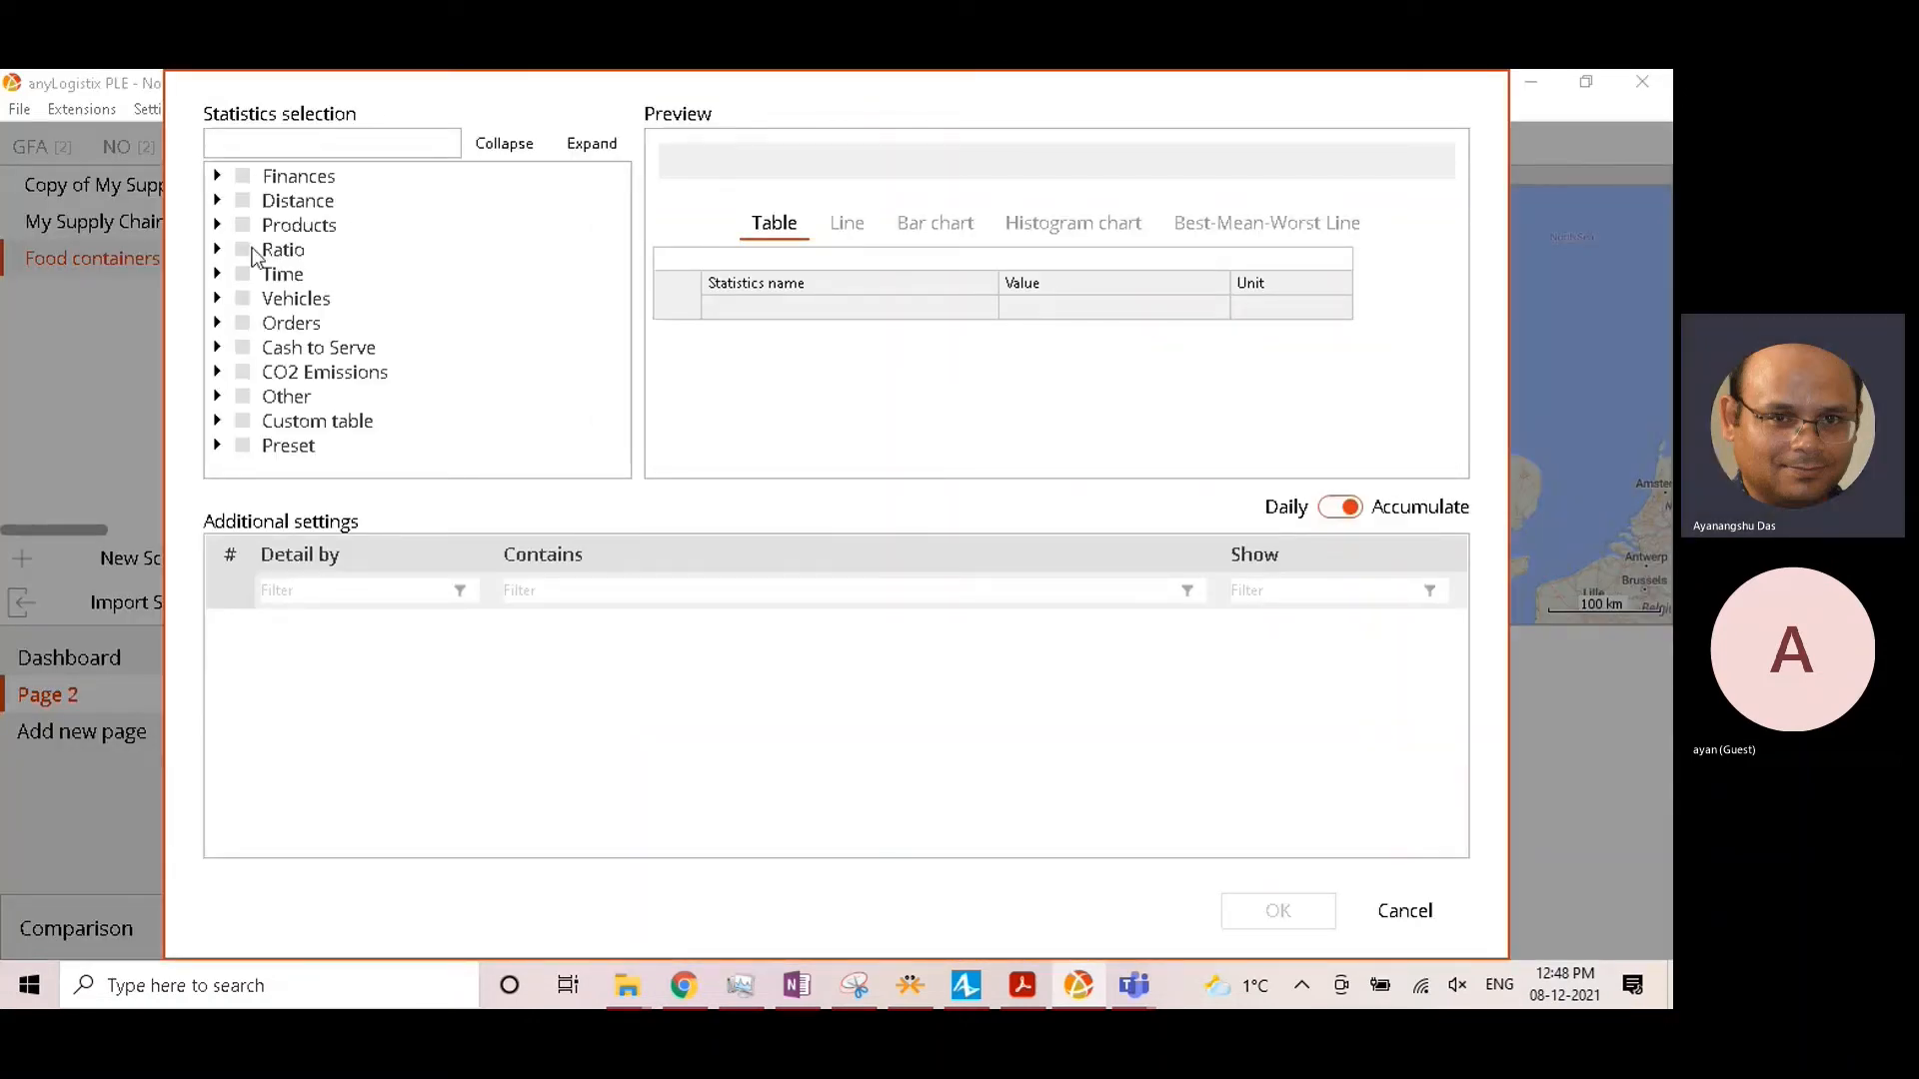
{"action": "left_click", "coordinate": [218, 325]}
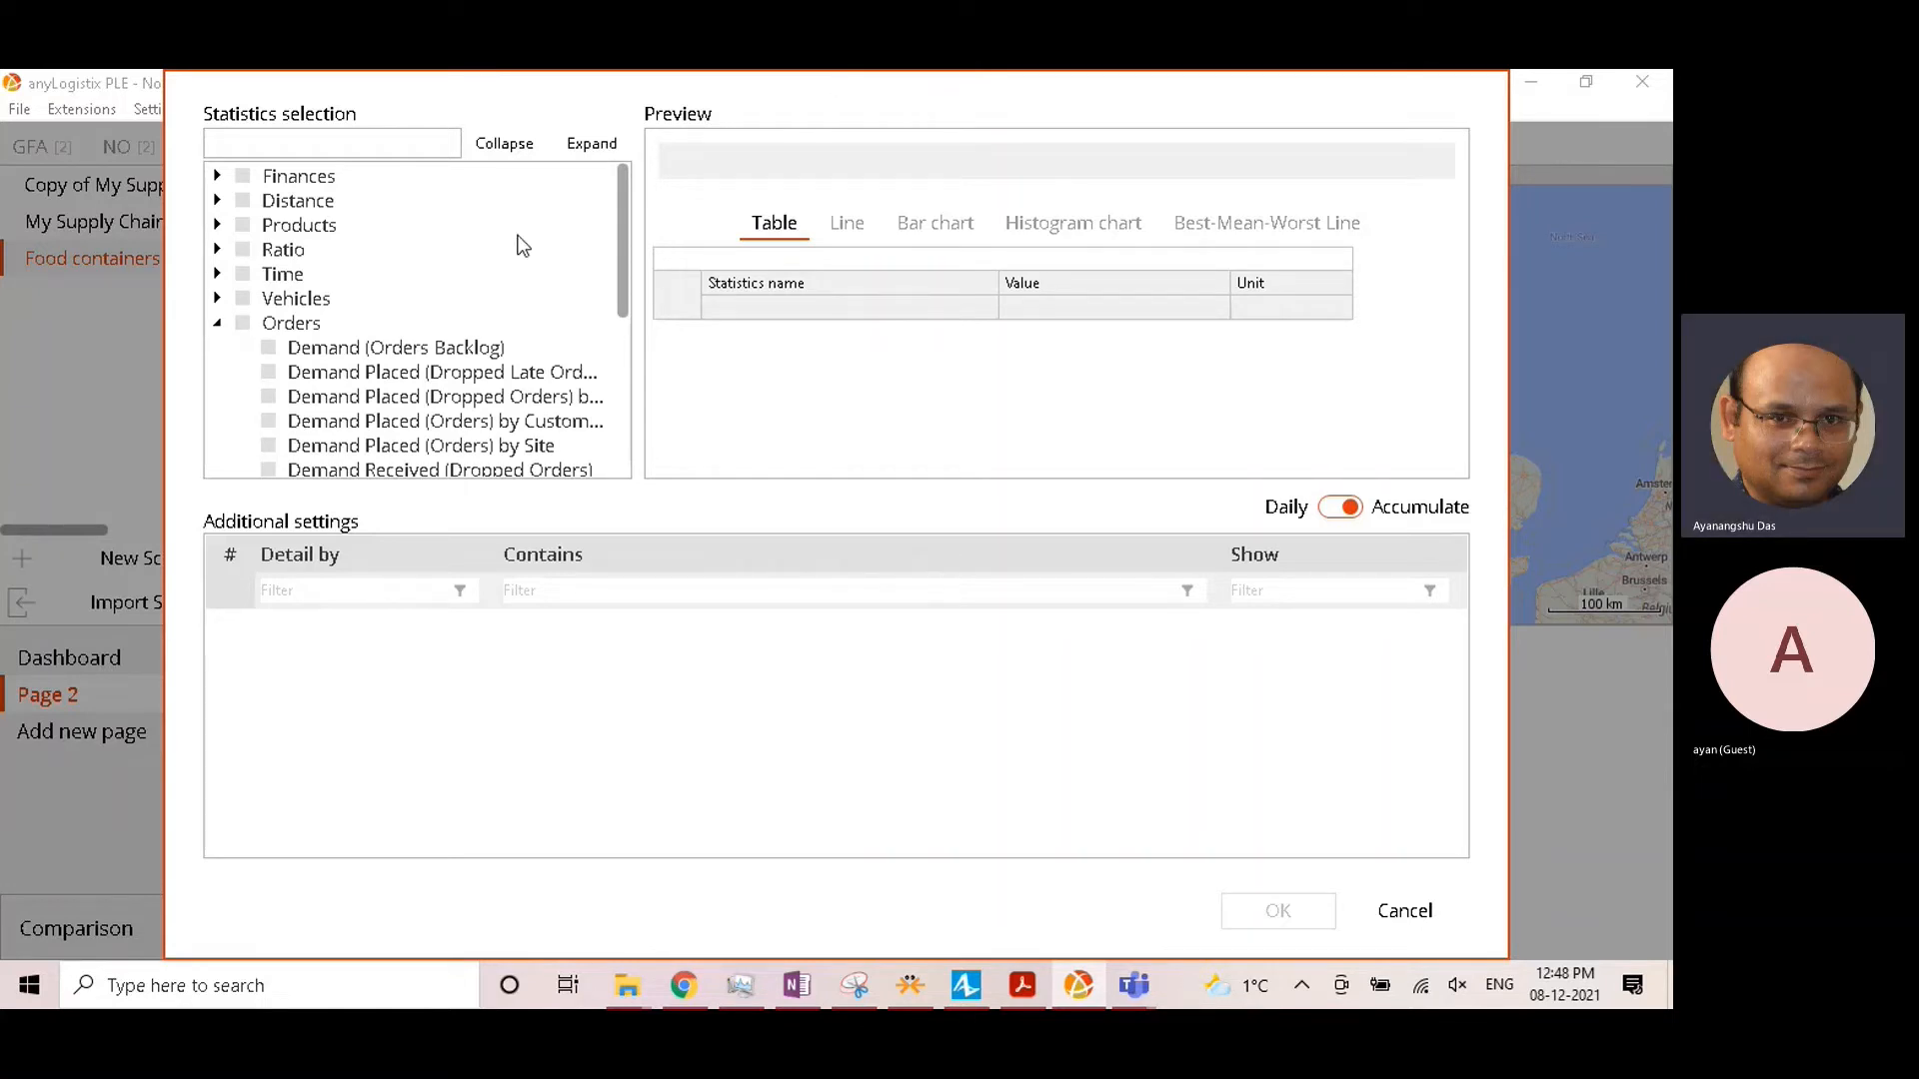
{"action": "scroll", "coordinate": [418, 418], "scroll_direction": "down", "scroll_amount": 1}
{"action": "left_click", "coordinate": [274, 377]}
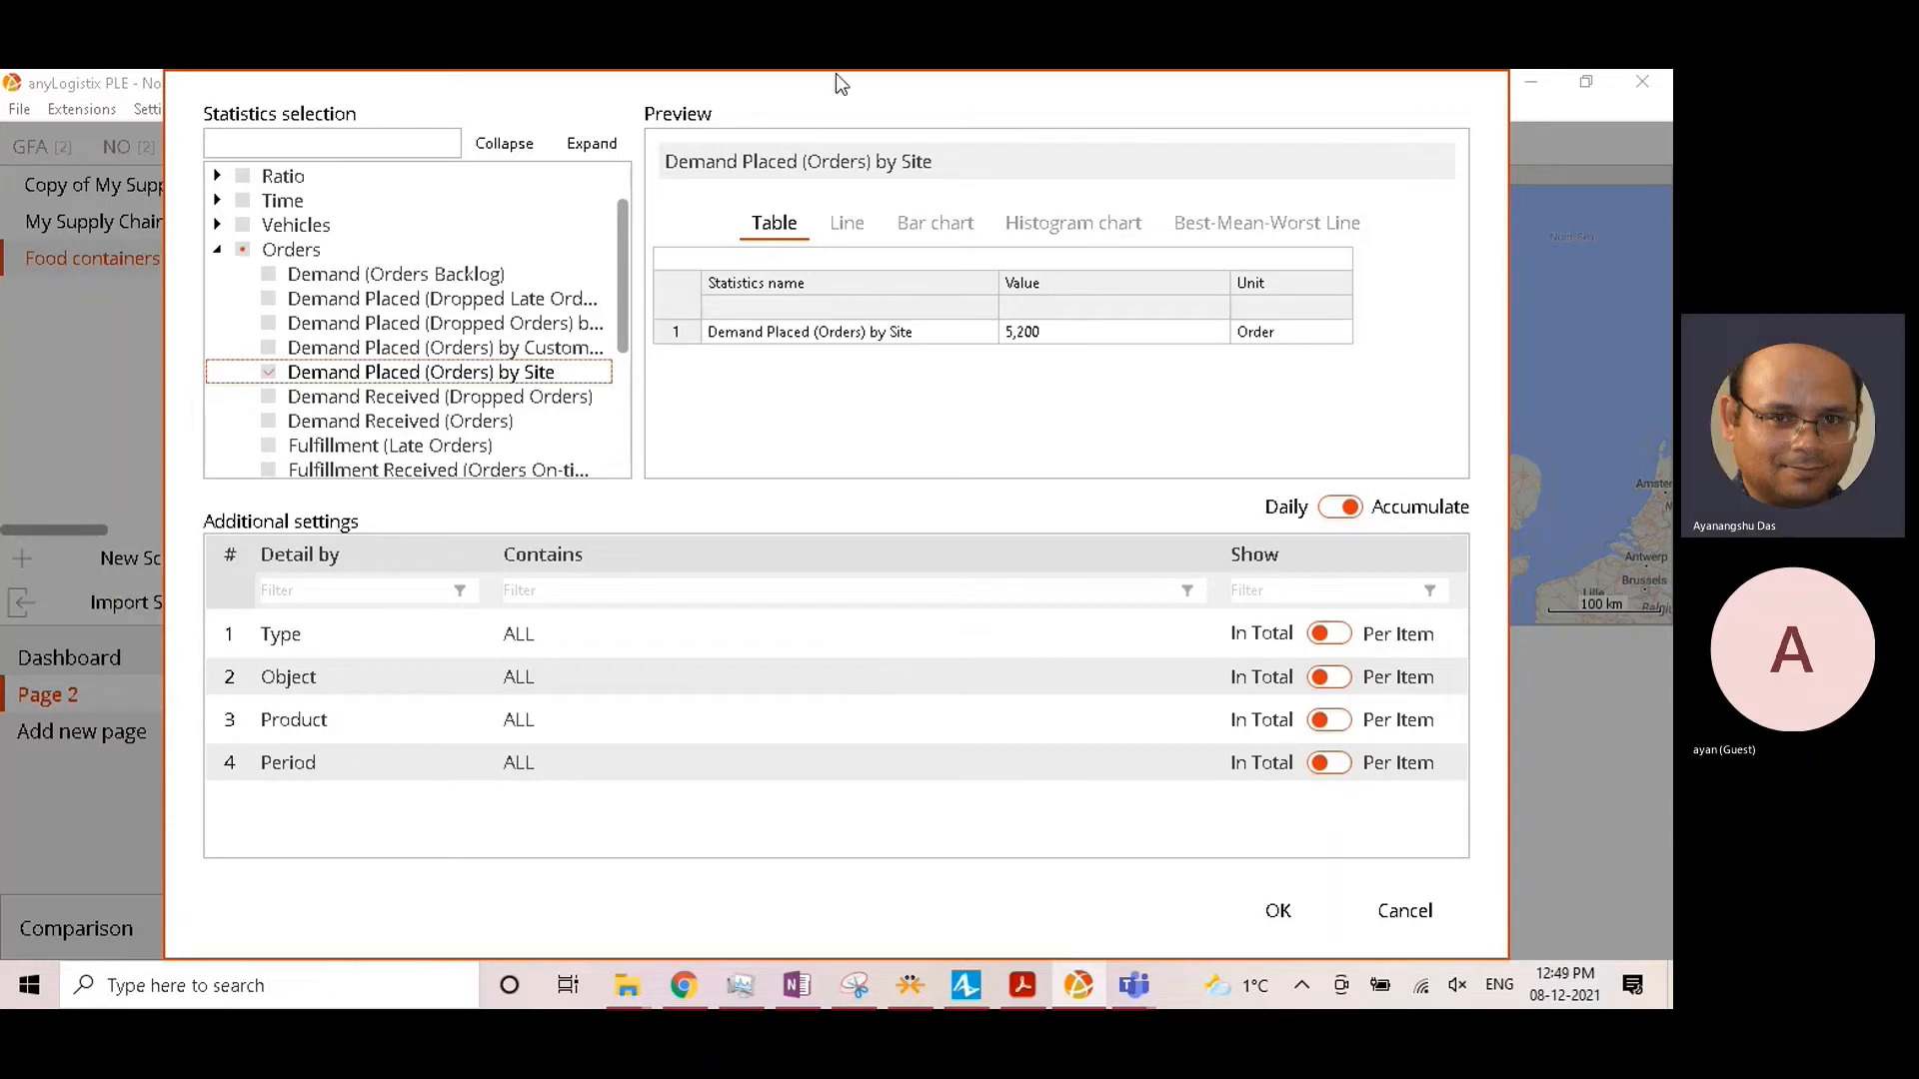
Step: Limit the site demand statistic to DC Manchester and DC Oxford, show objects per item, and place it on the page
{"action": "double_click", "coordinate": [536, 687]}
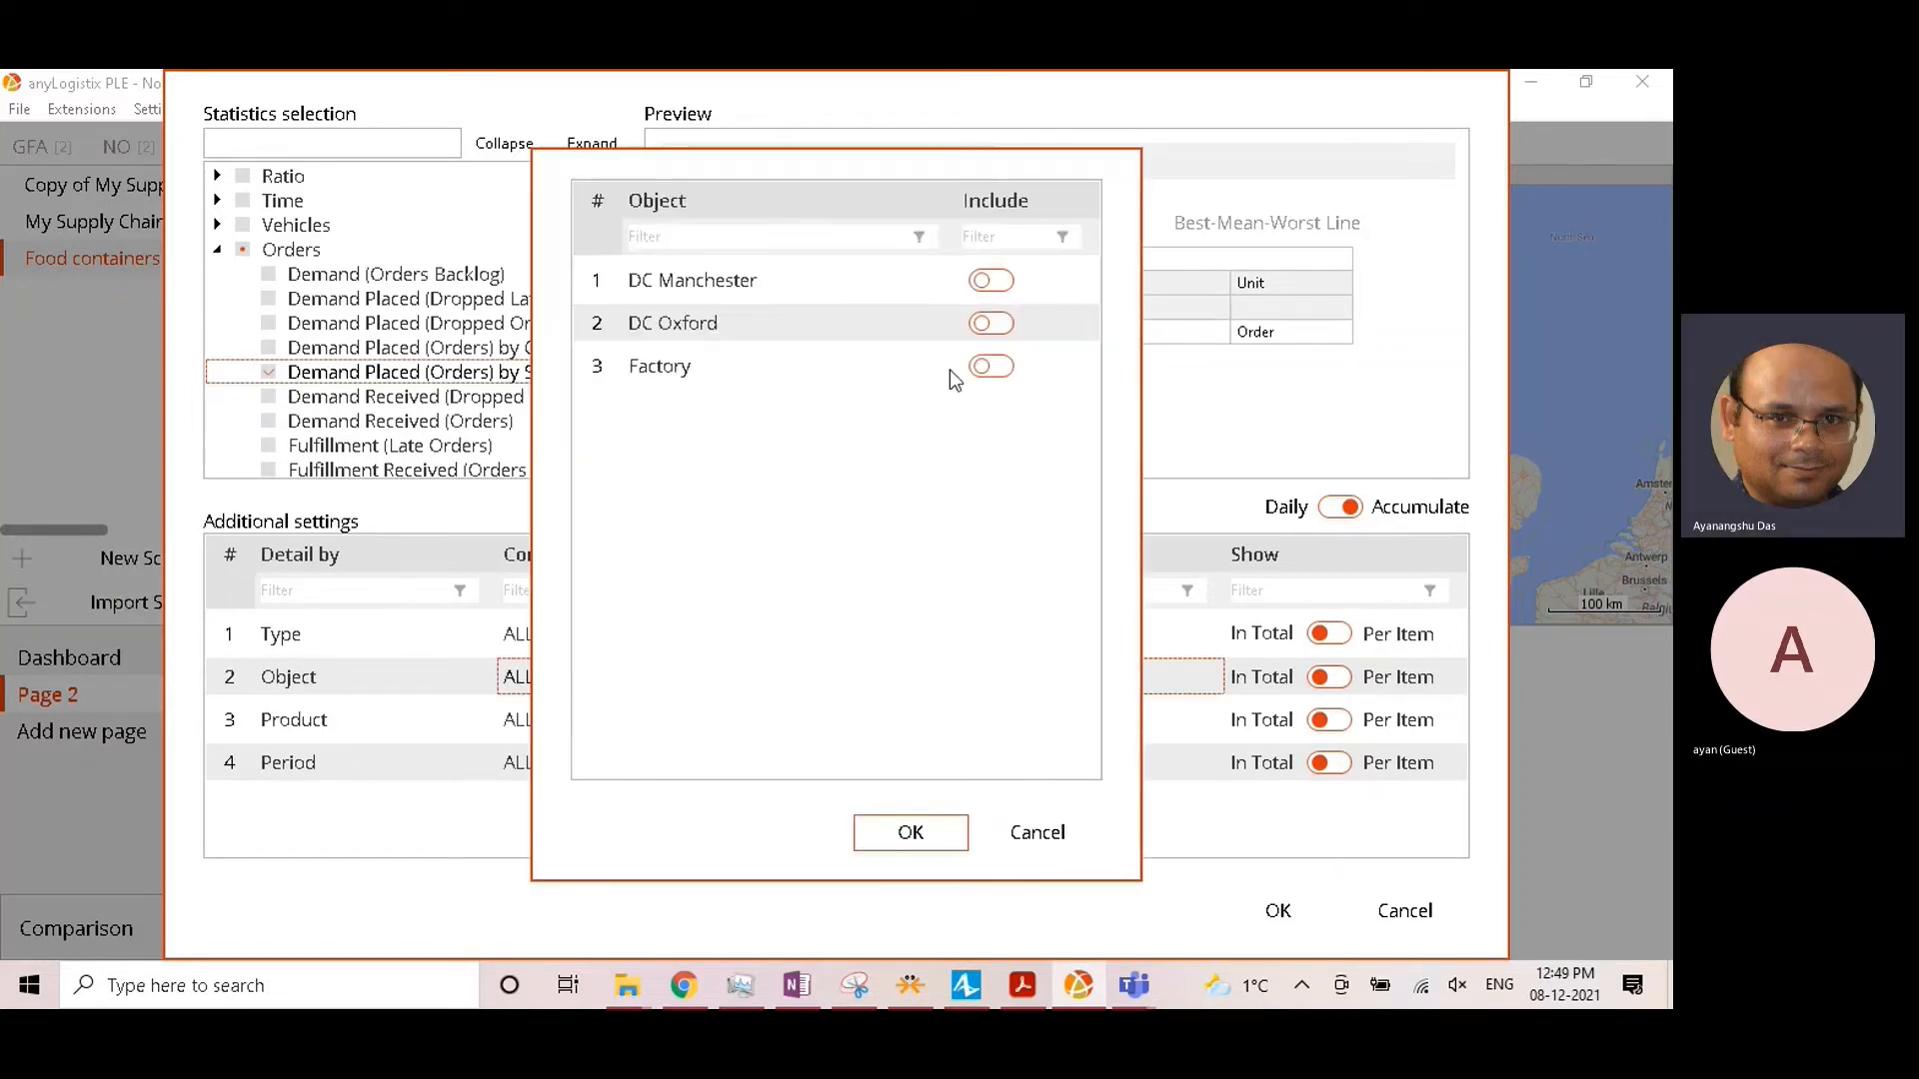
{"action": "left_click", "coordinate": [992, 324]}
{"action": "left_click", "coordinate": [990, 281]}
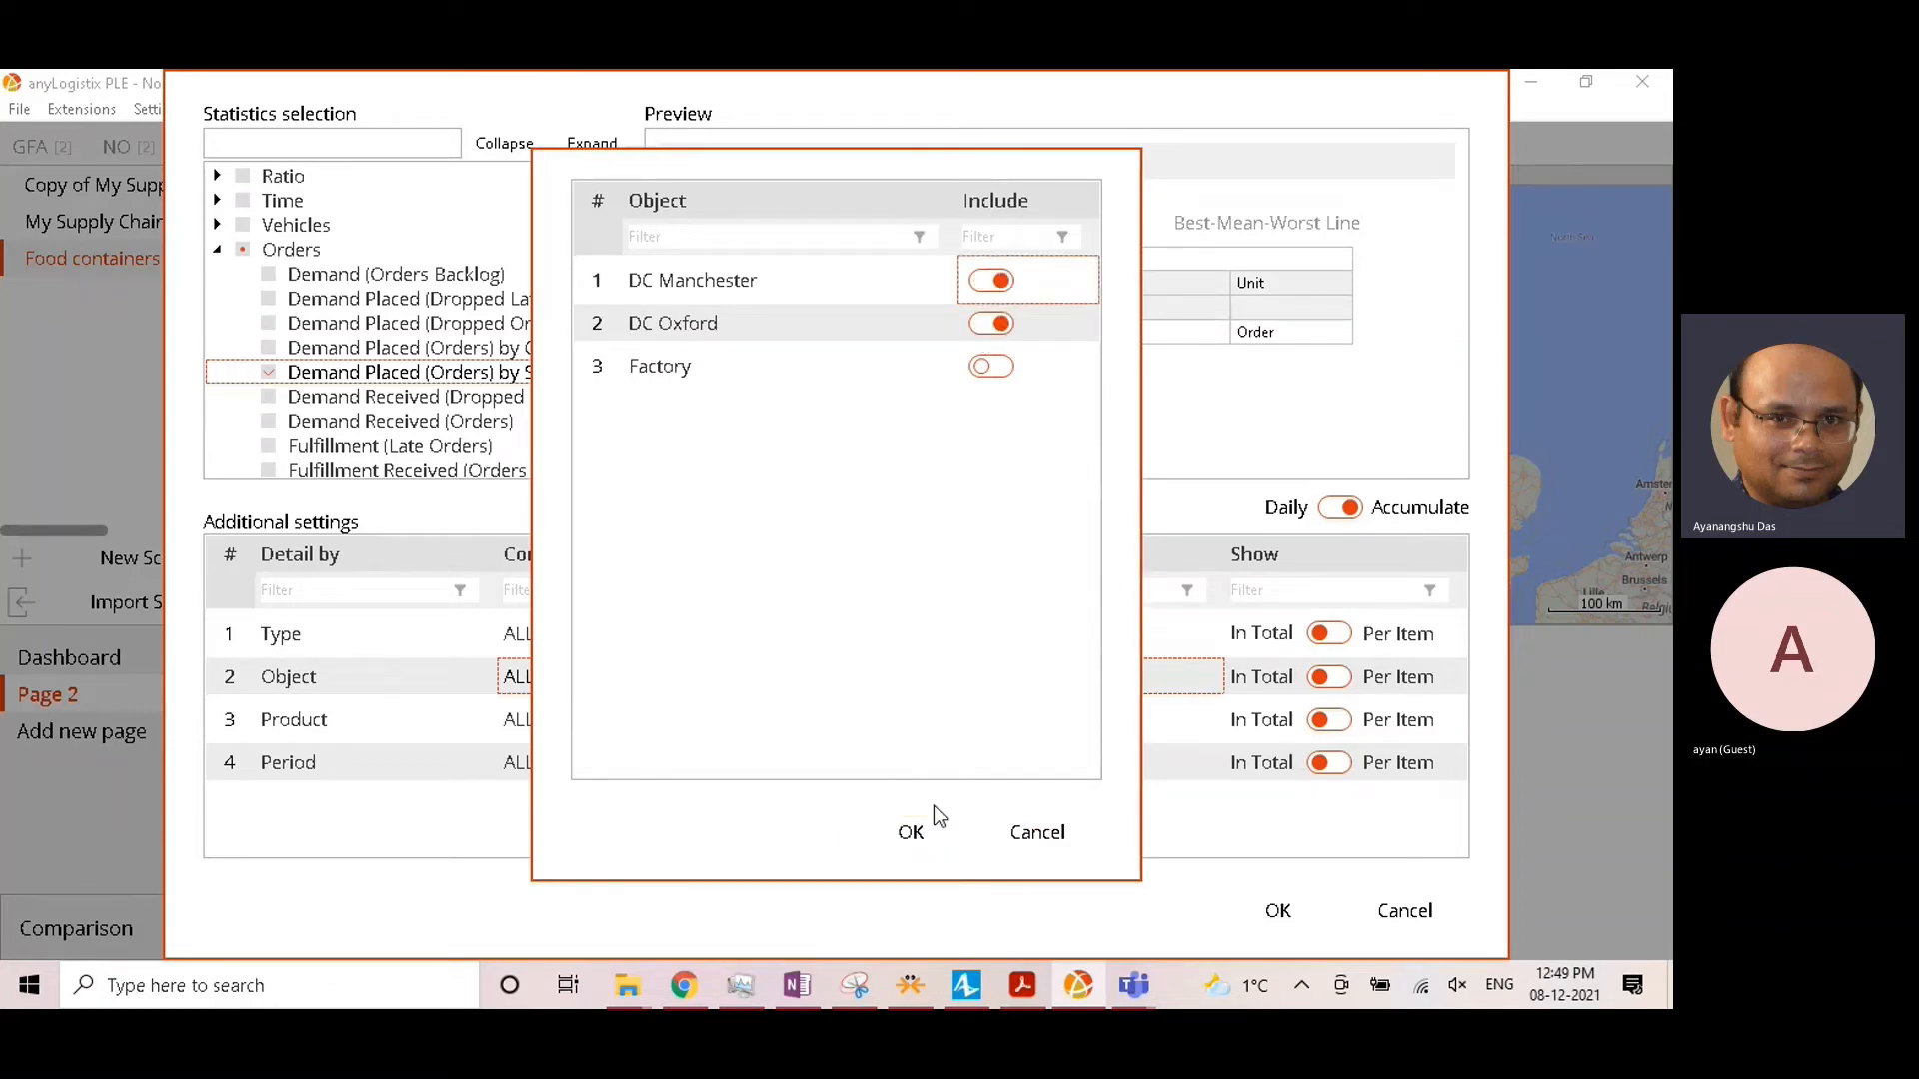
{"action": "left_click", "coordinate": [895, 830]}
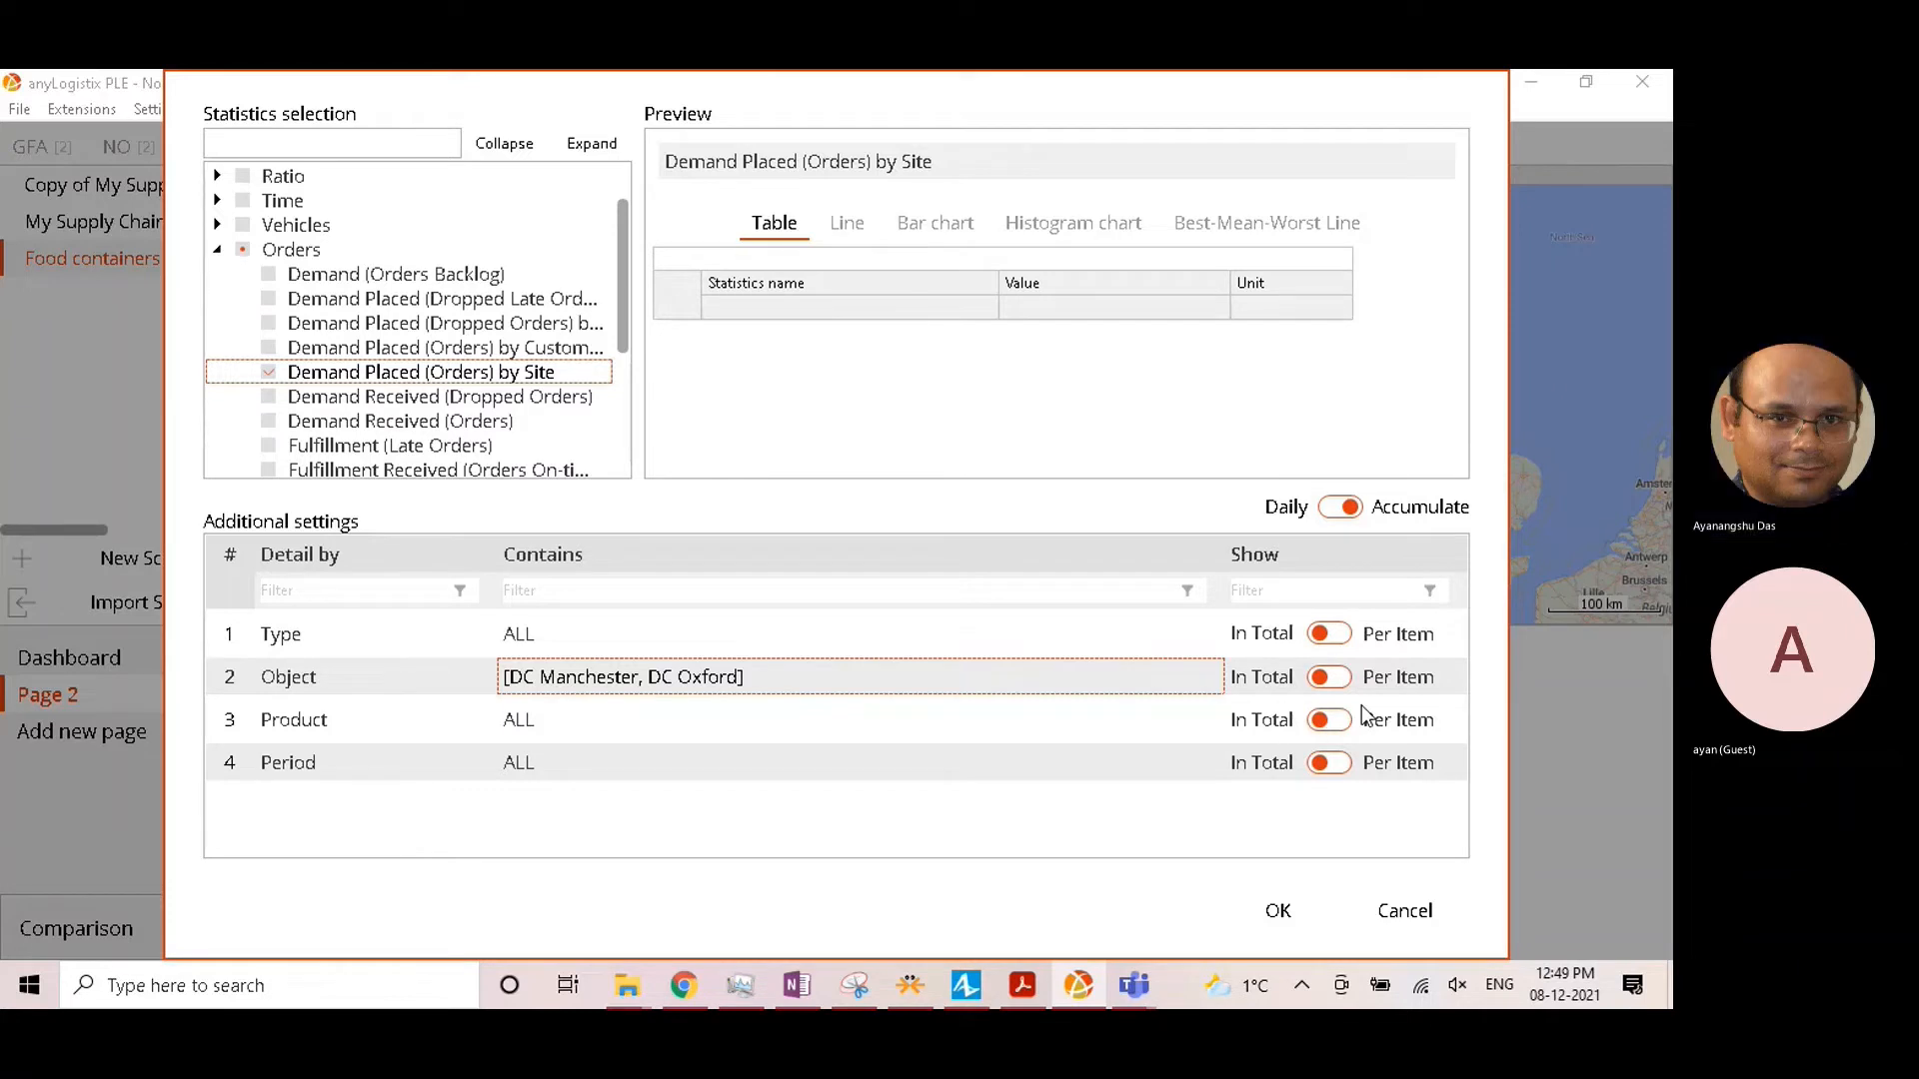
{"action": "left_click", "coordinate": [1345, 676]}
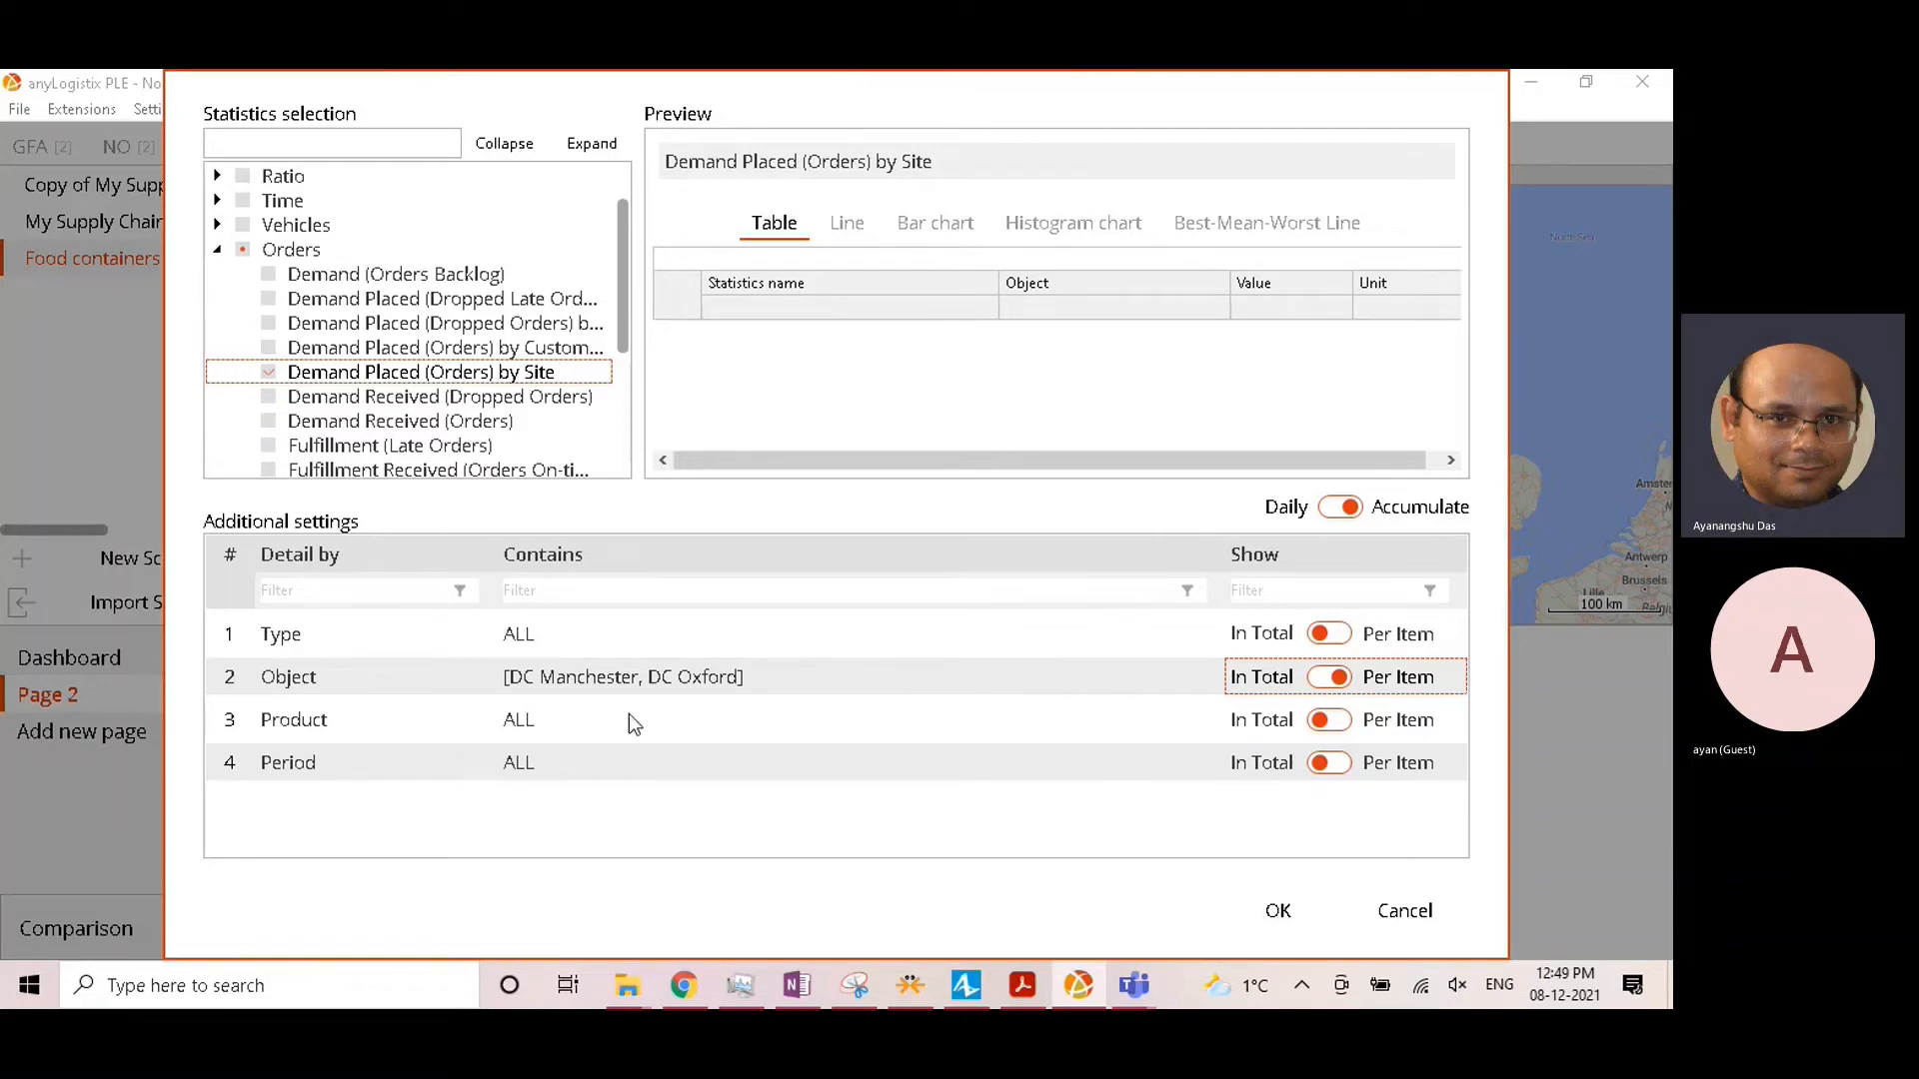
{"action": "left_click", "coordinate": [1278, 911]}
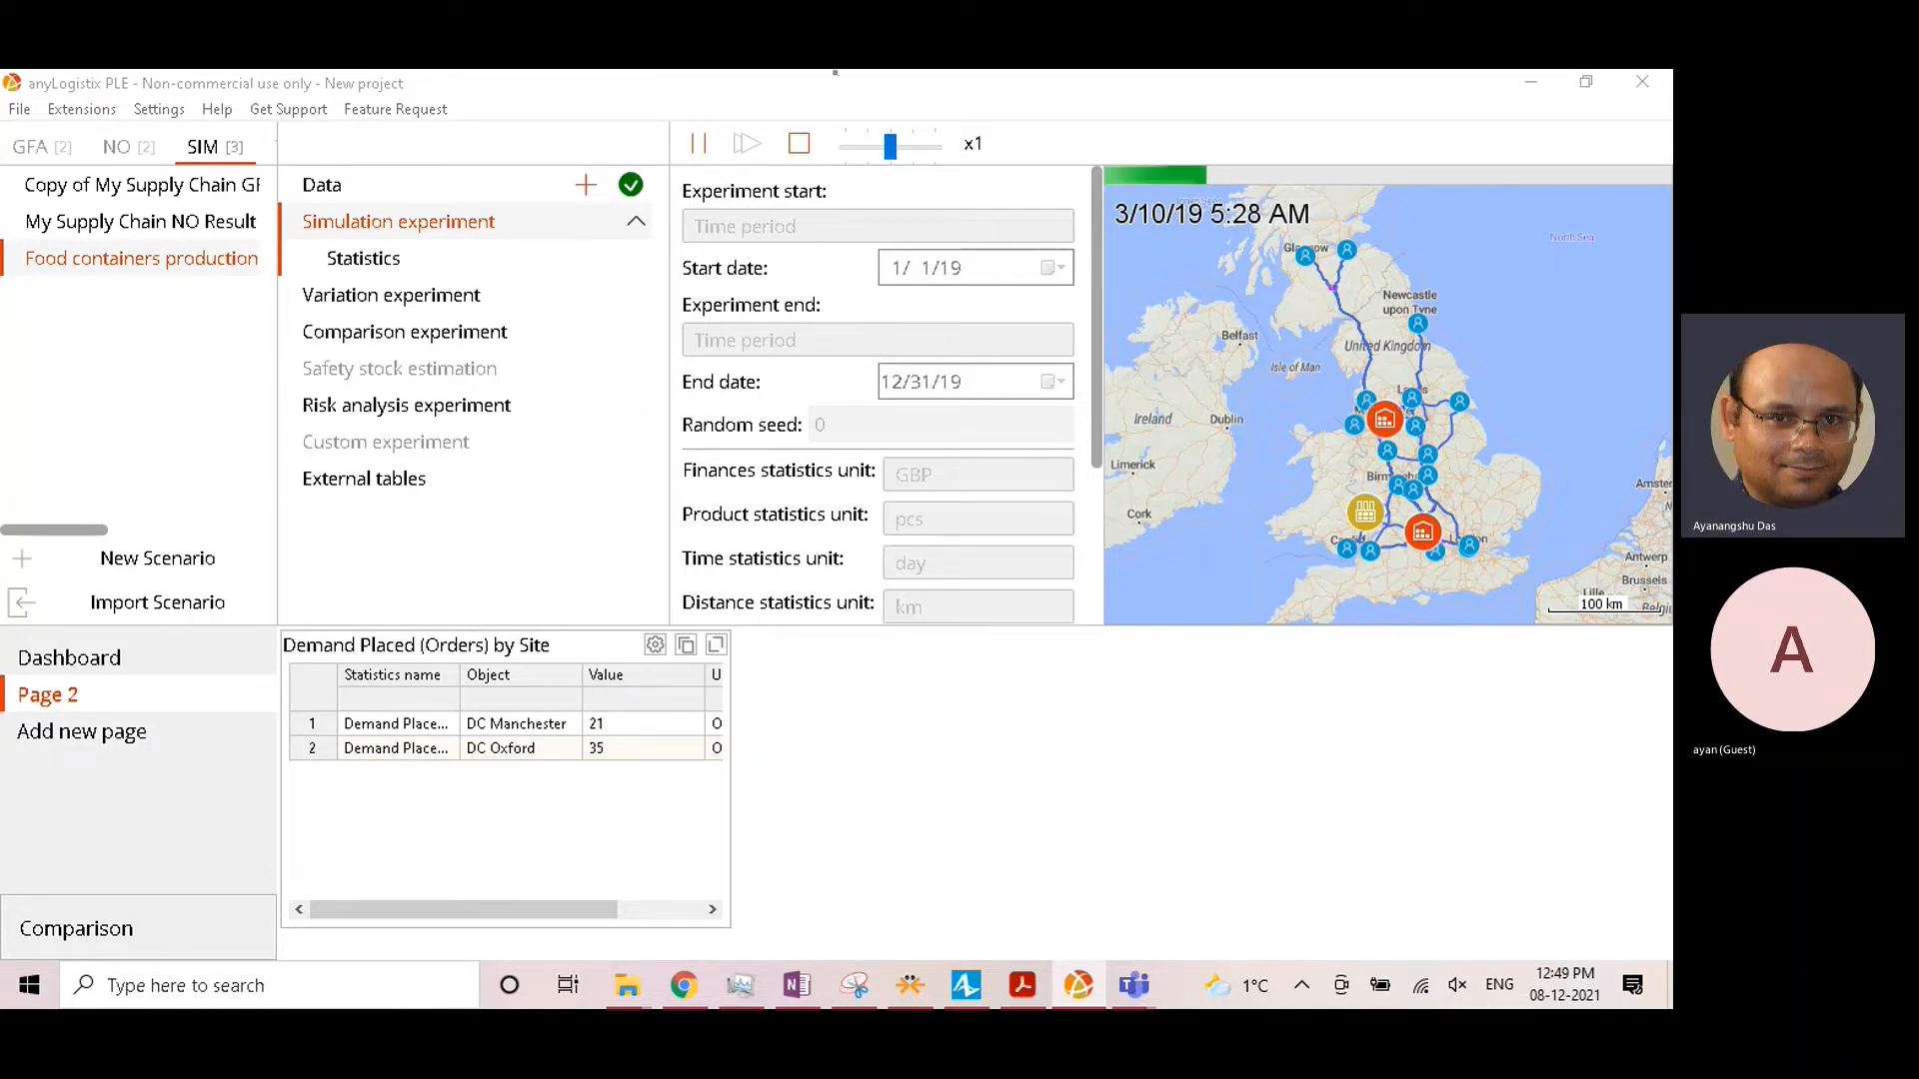
Step: Start another statistics element on the same page and select the Available Inventory product statistic
{"action": "right_click", "coordinate": [893, 741]}
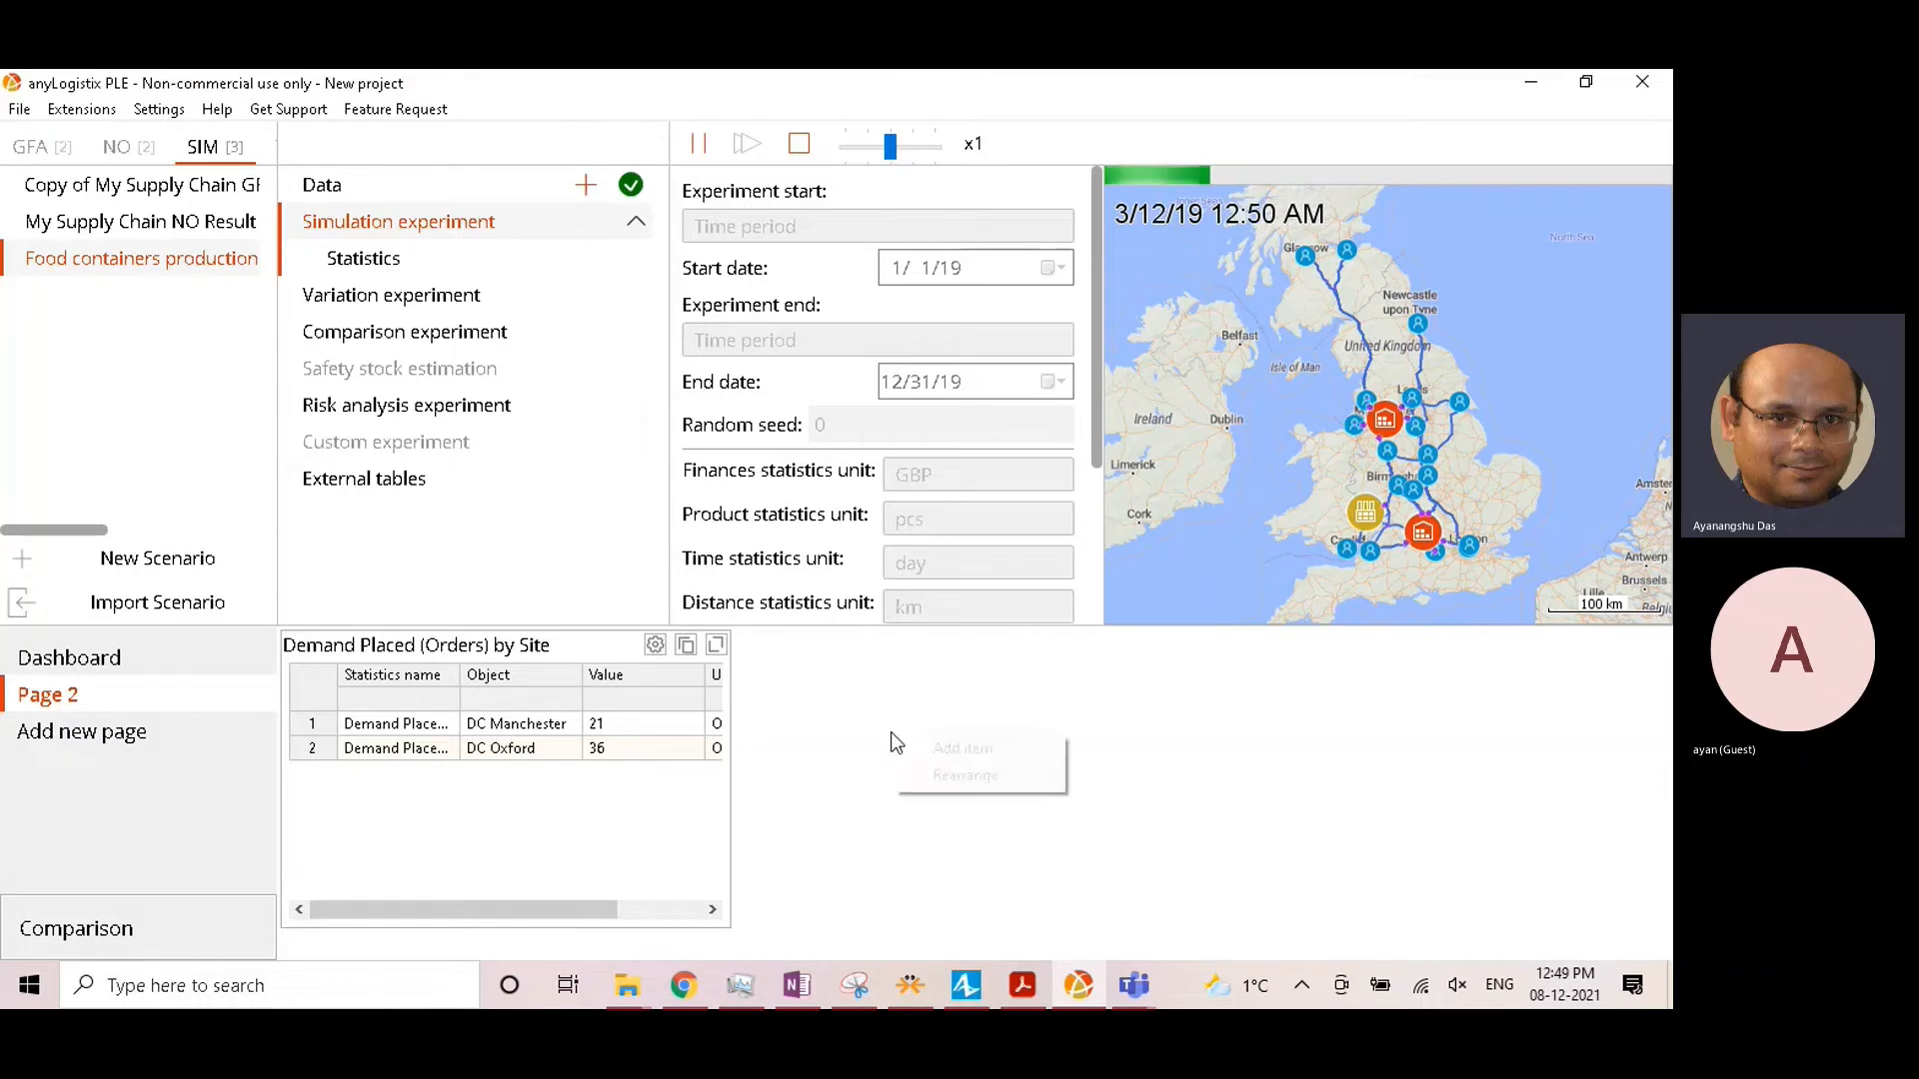
{"action": "left_click", "coordinate": [963, 749]}
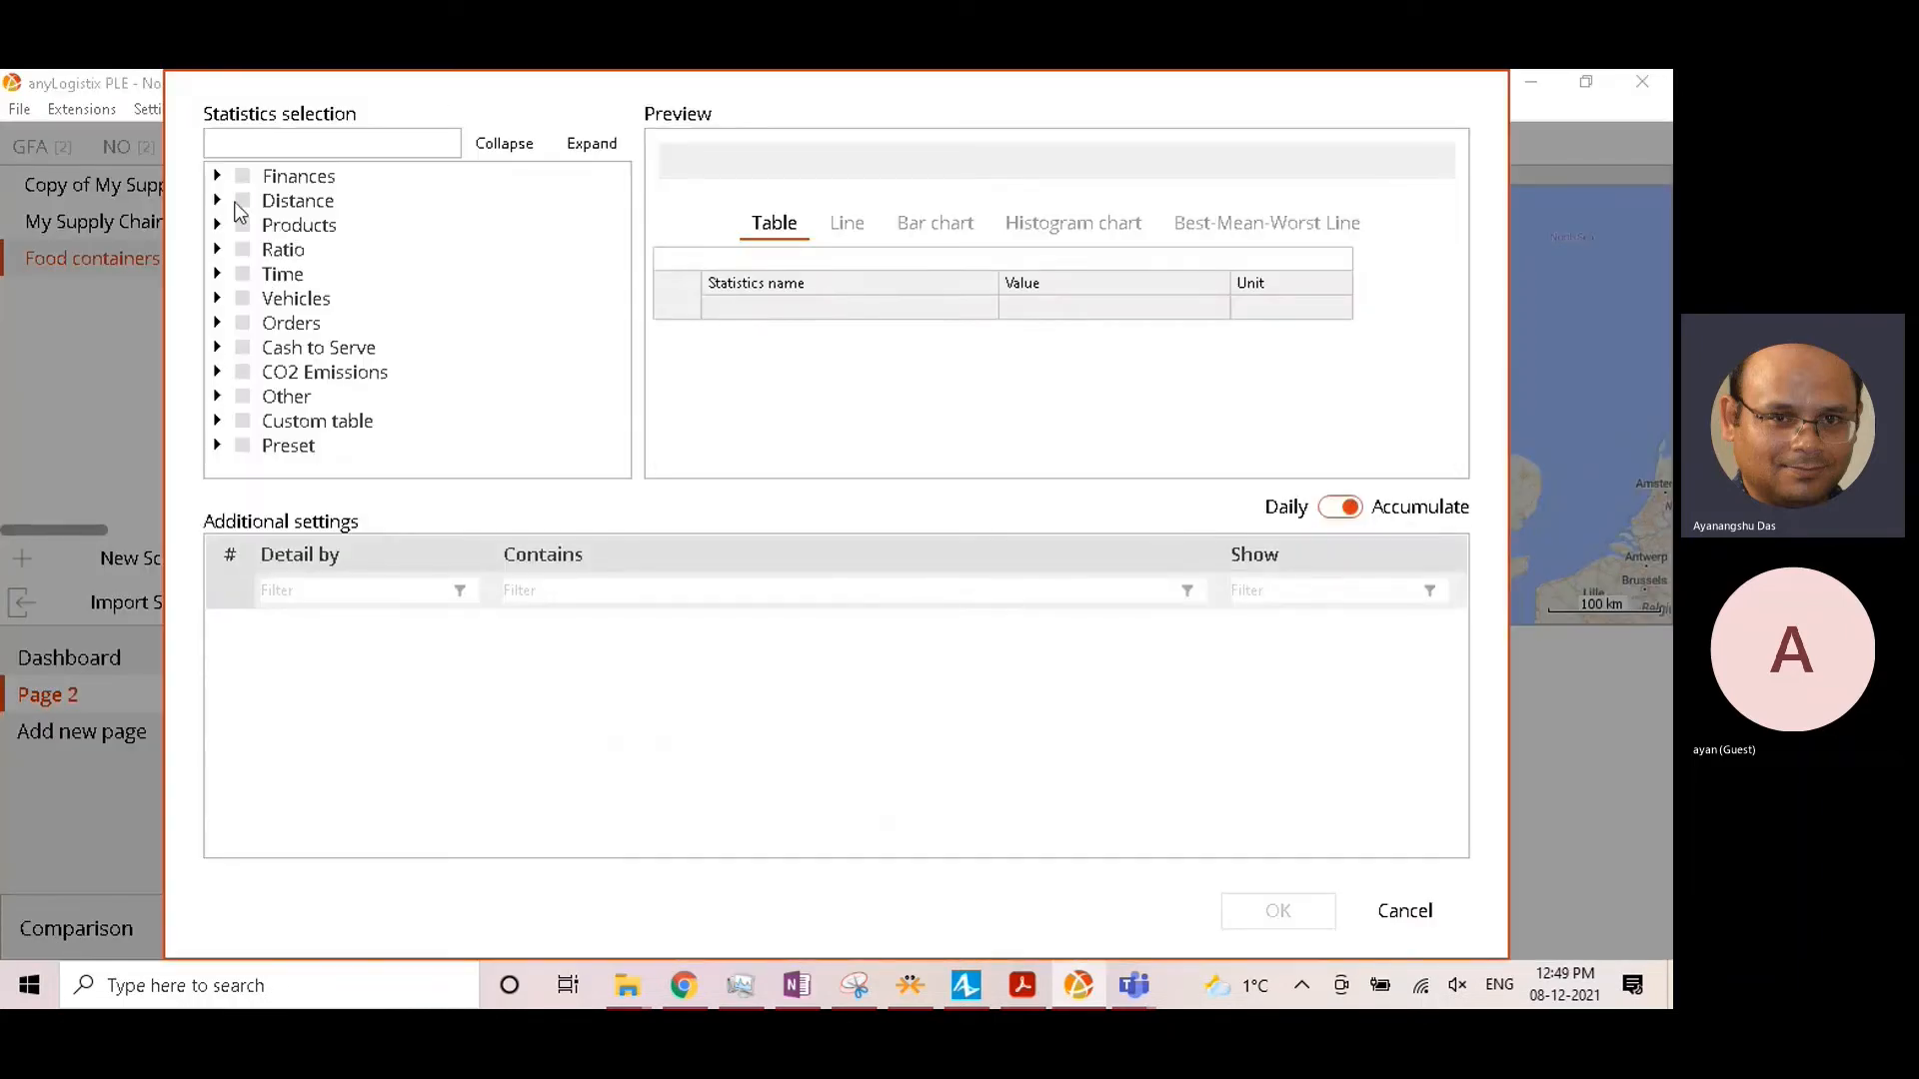
{"action": "left_click", "coordinate": [223, 232]}
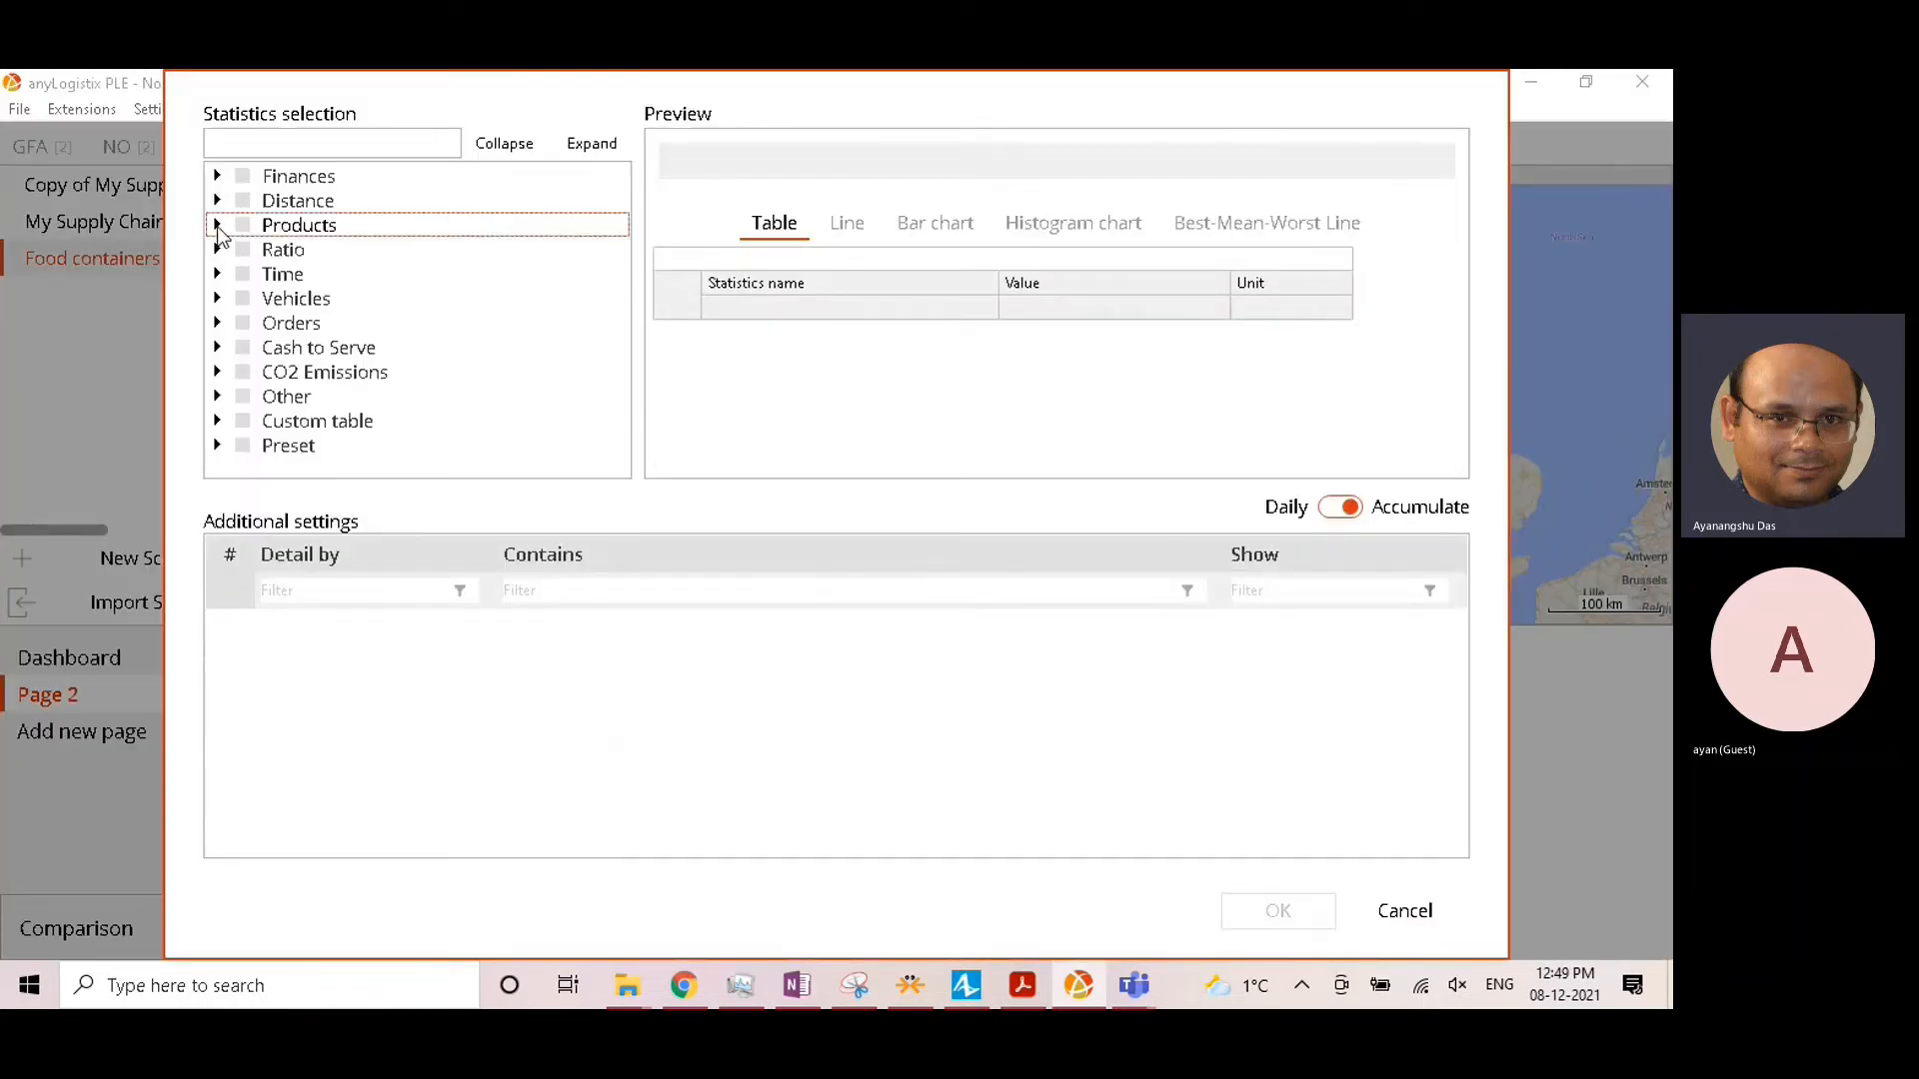
{"action": "left_click", "coordinate": [219, 228]}
{"action": "left_click", "coordinate": [272, 257]}
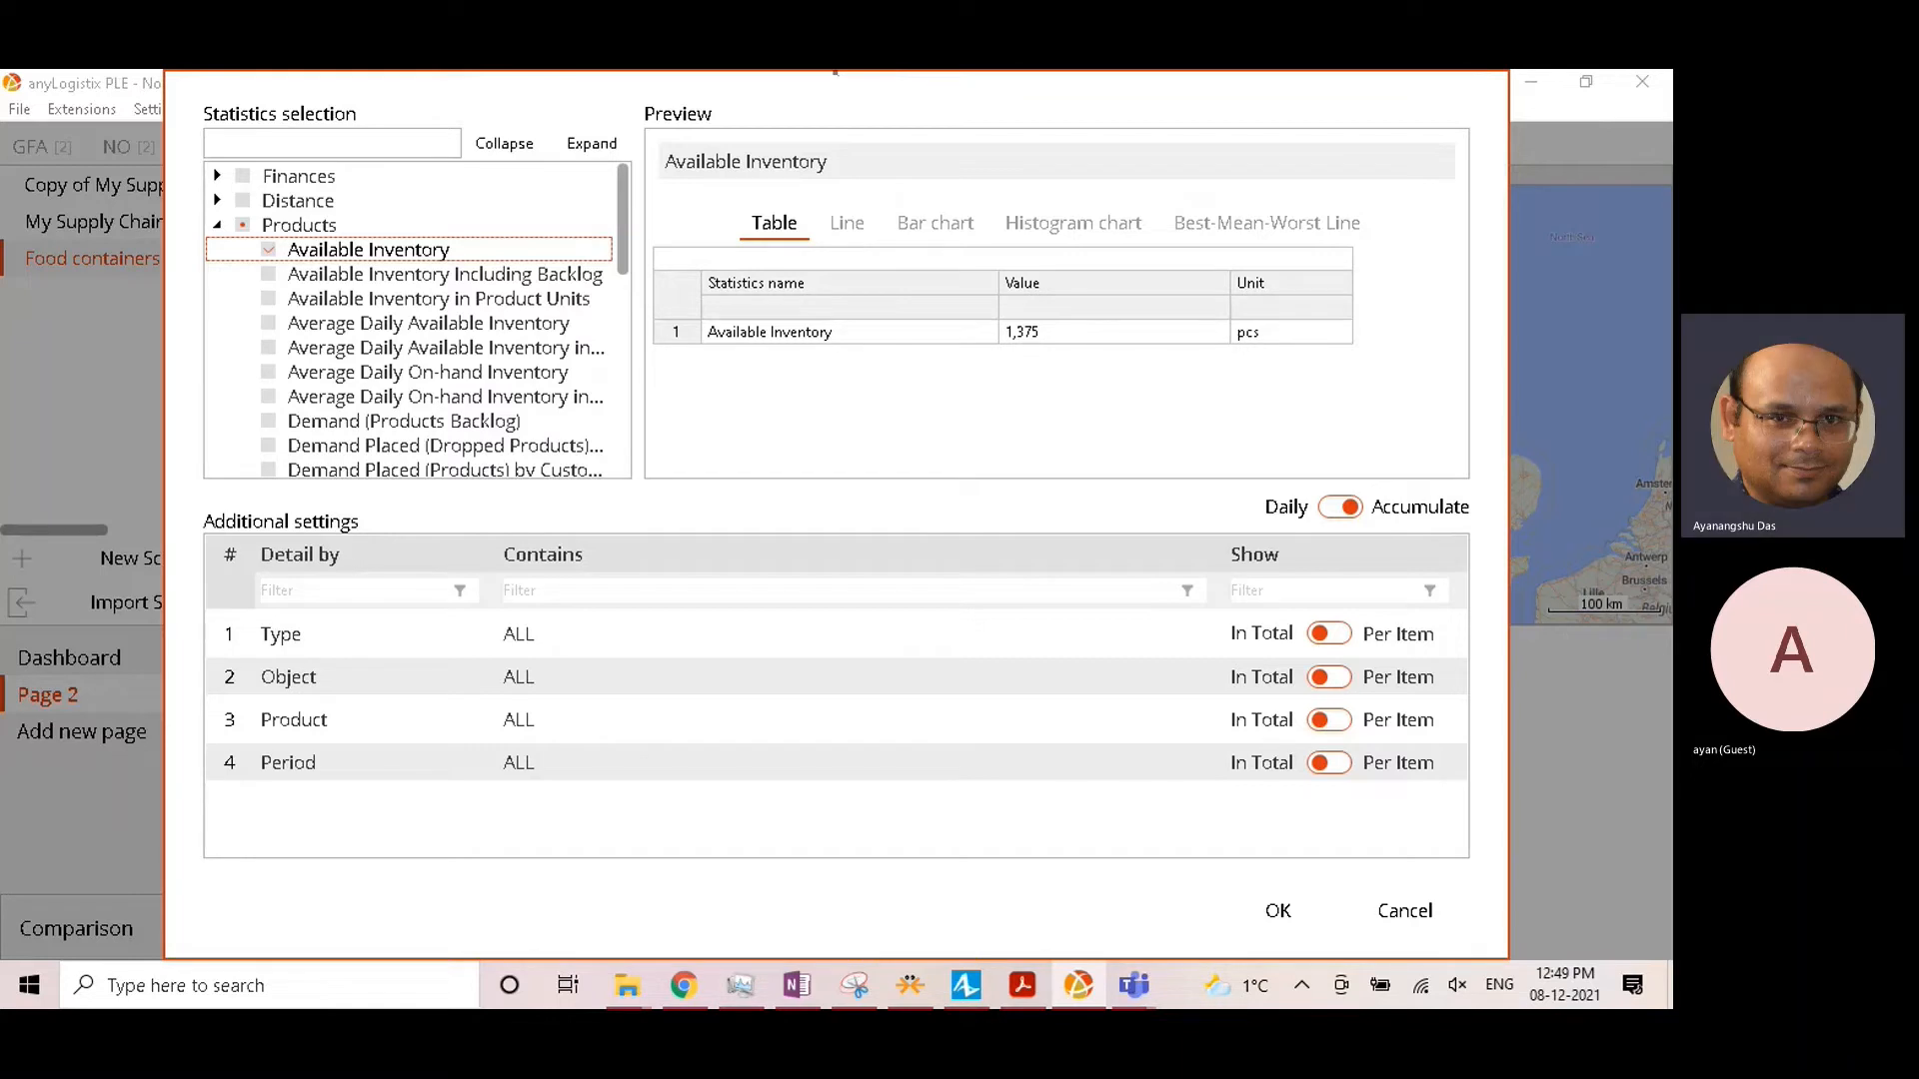
Step: Limit the Available Inventory statistic's objects to DC Manchester and DC Oxford
{"action": "double_click", "coordinate": [525, 677]}
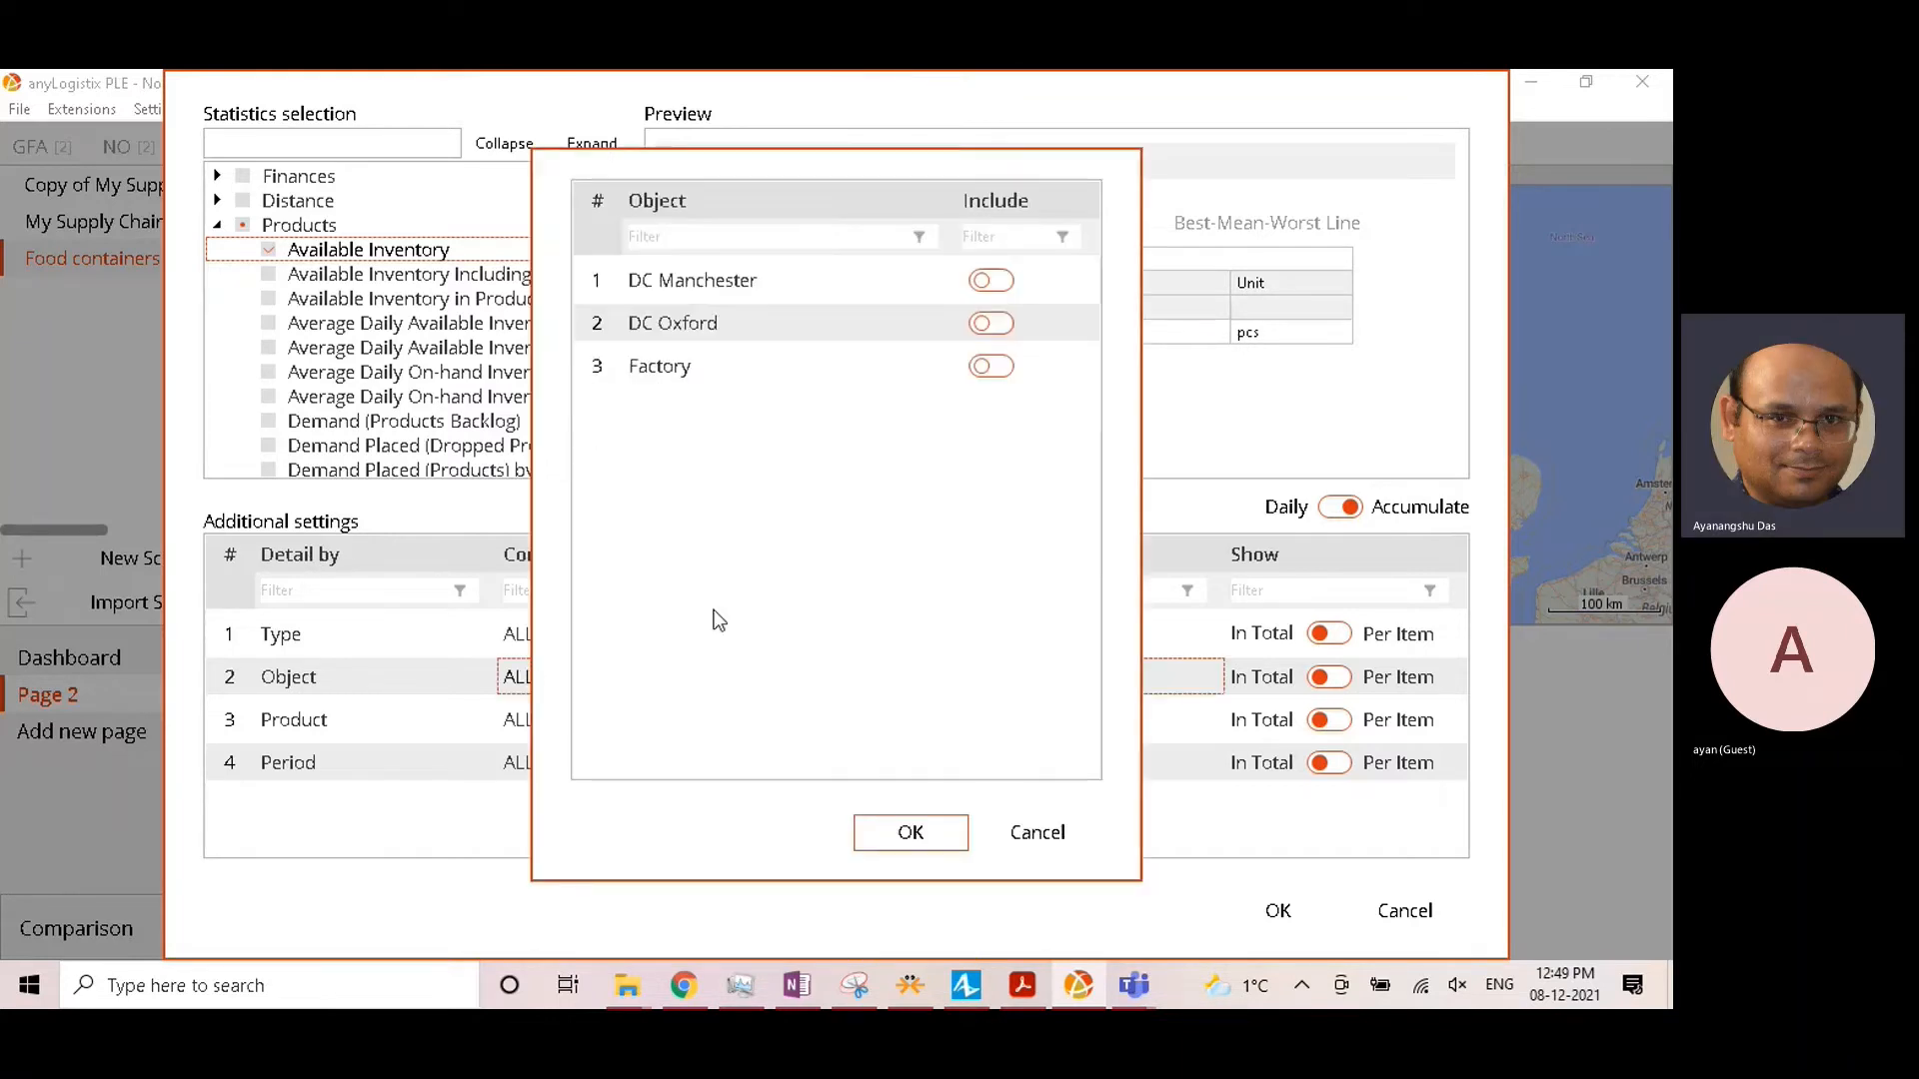
{"action": "left_click", "coordinate": [995, 282]}
{"action": "left_click", "coordinate": [992, 322]}
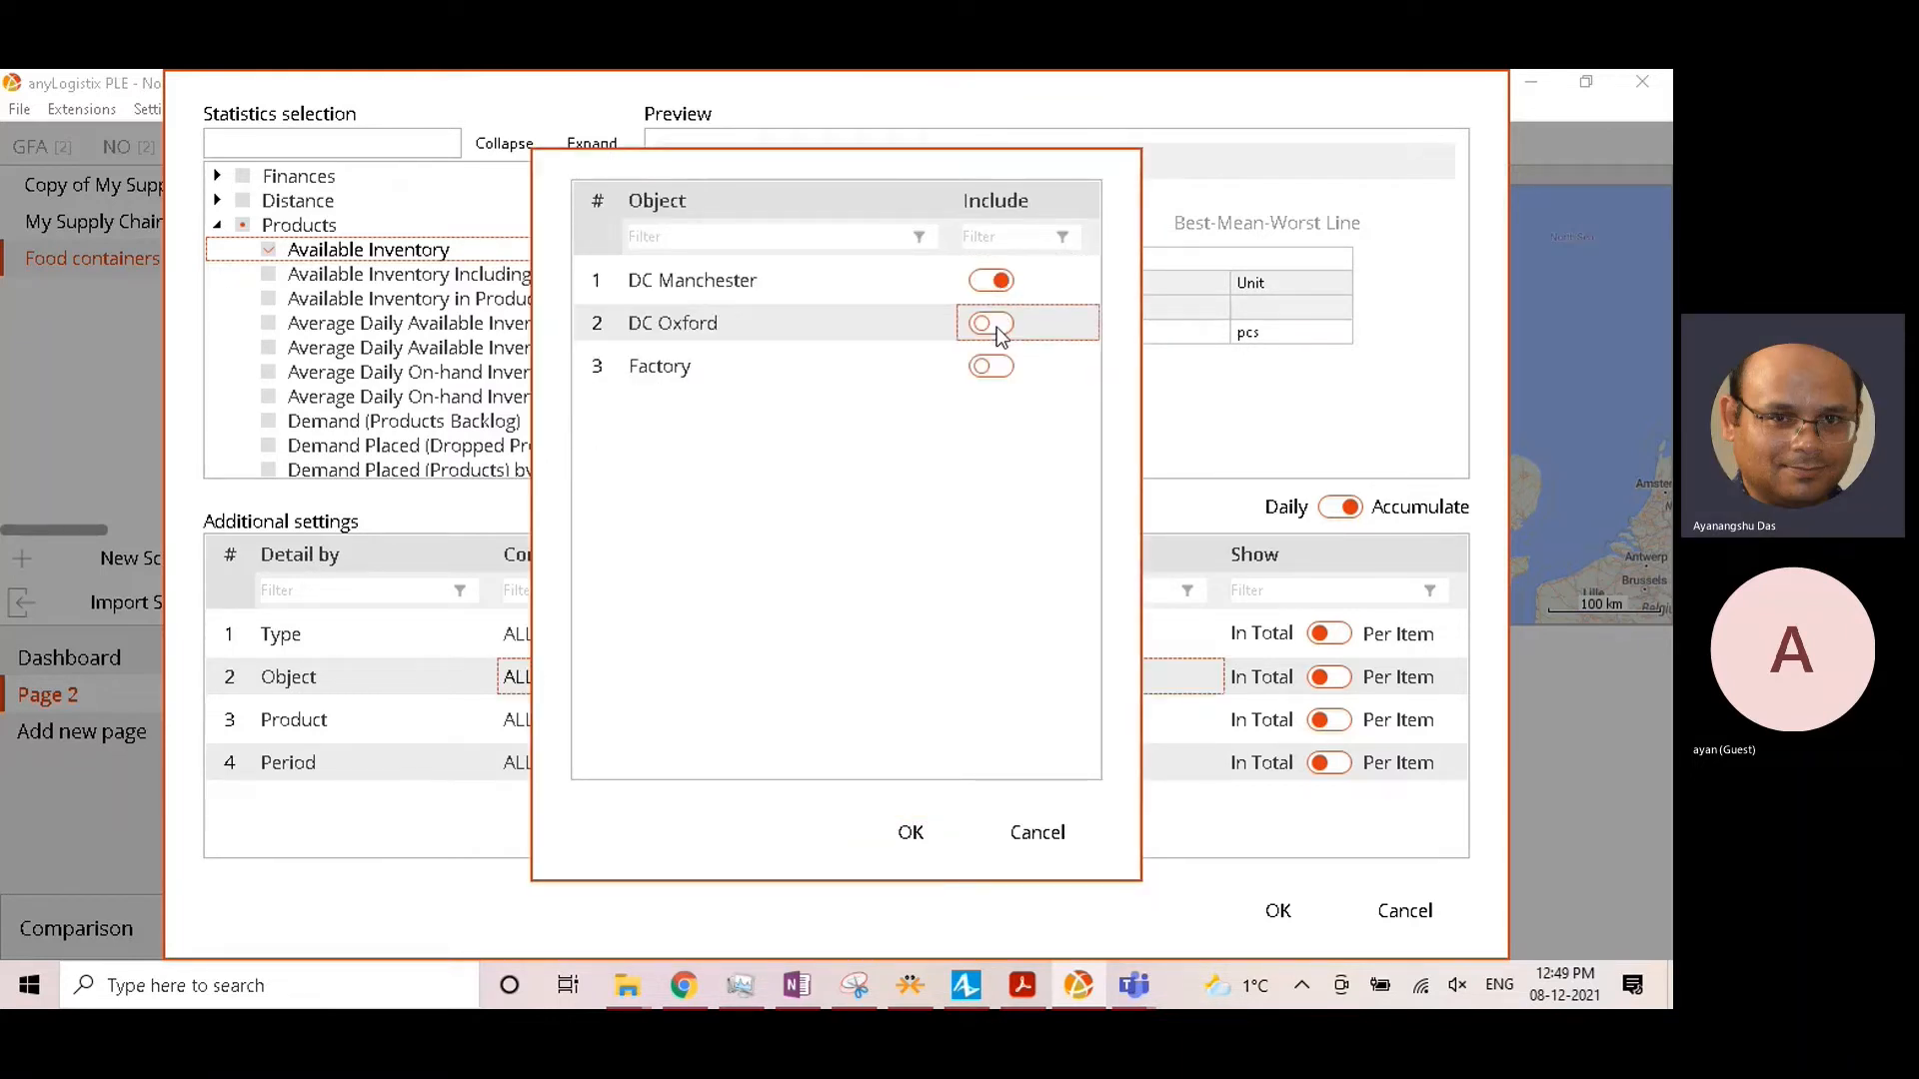
Step: Show Available Inventory for DC Manchester and DC Oxford per item as a daily line chart
{"action": "left_click", "coordinate": [910, 831]}
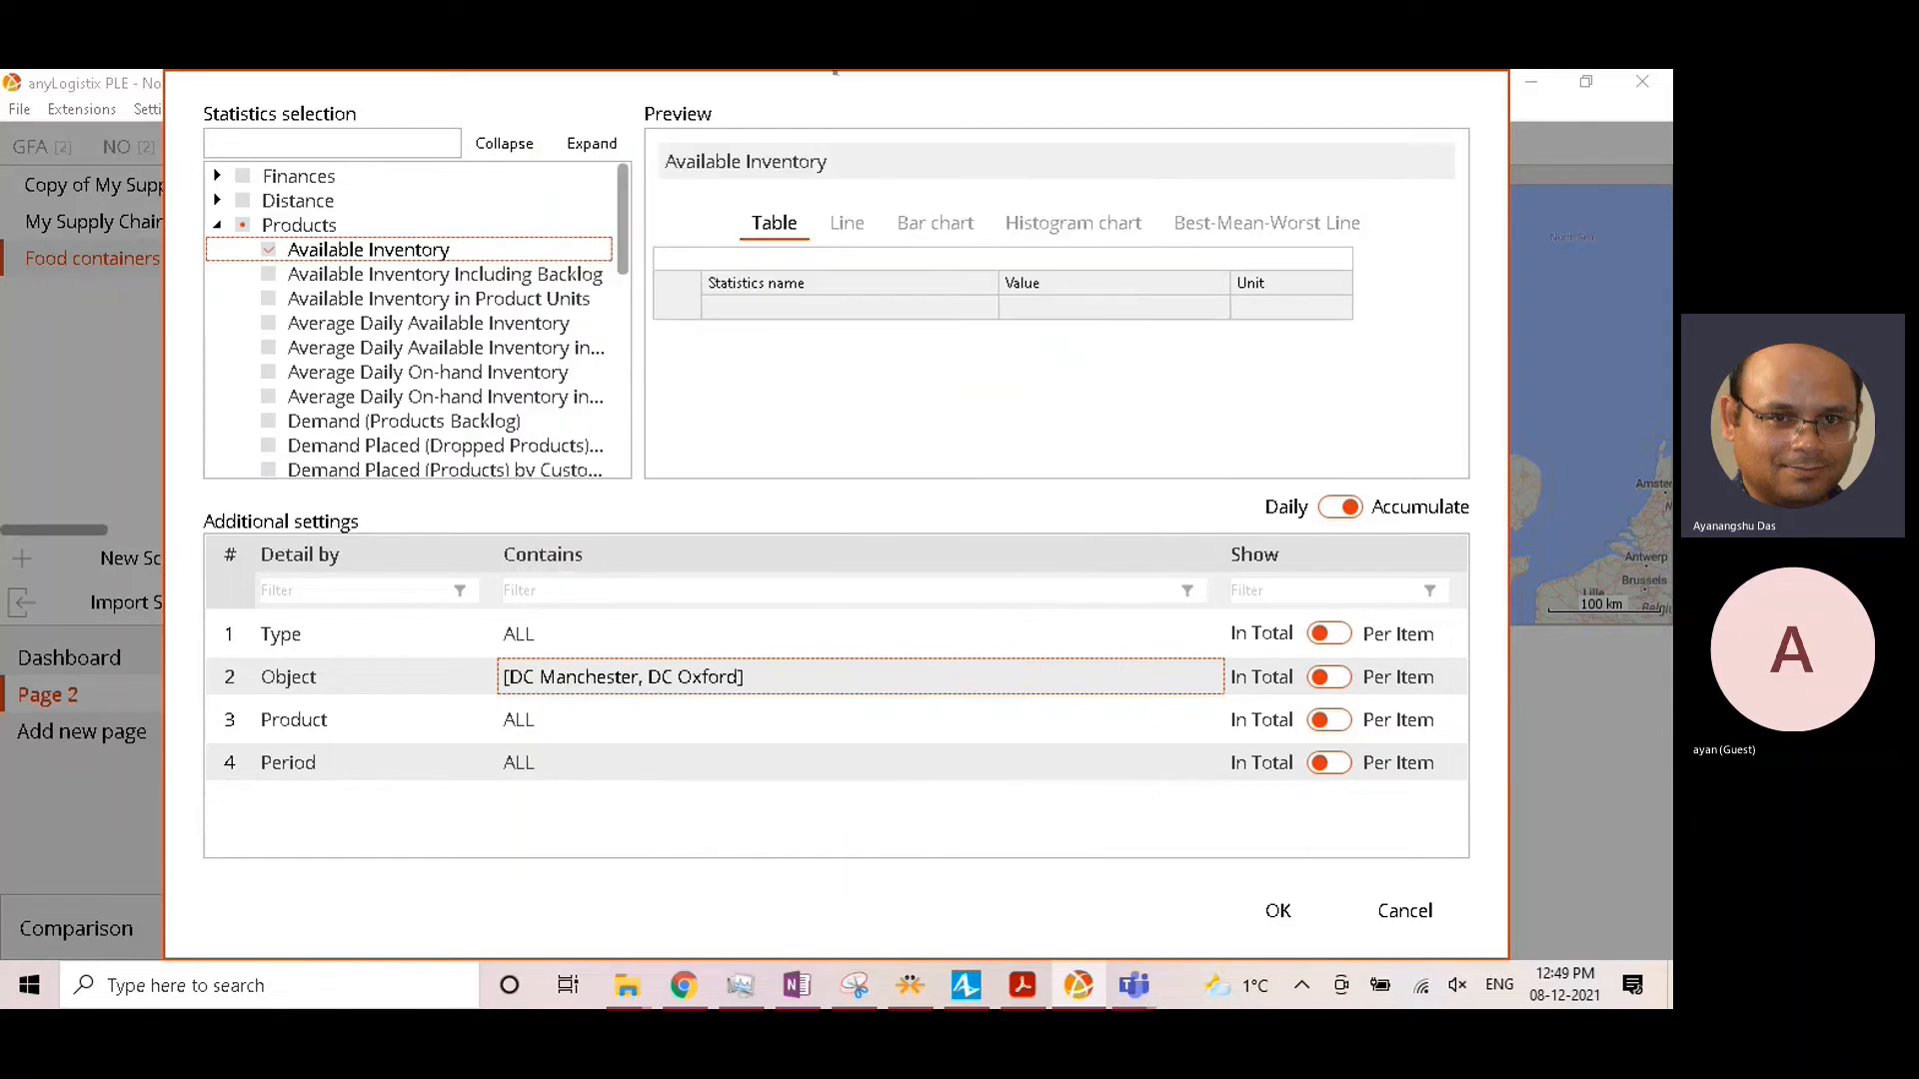
{"action": "left_click", "coordinate": [1339, 680]}
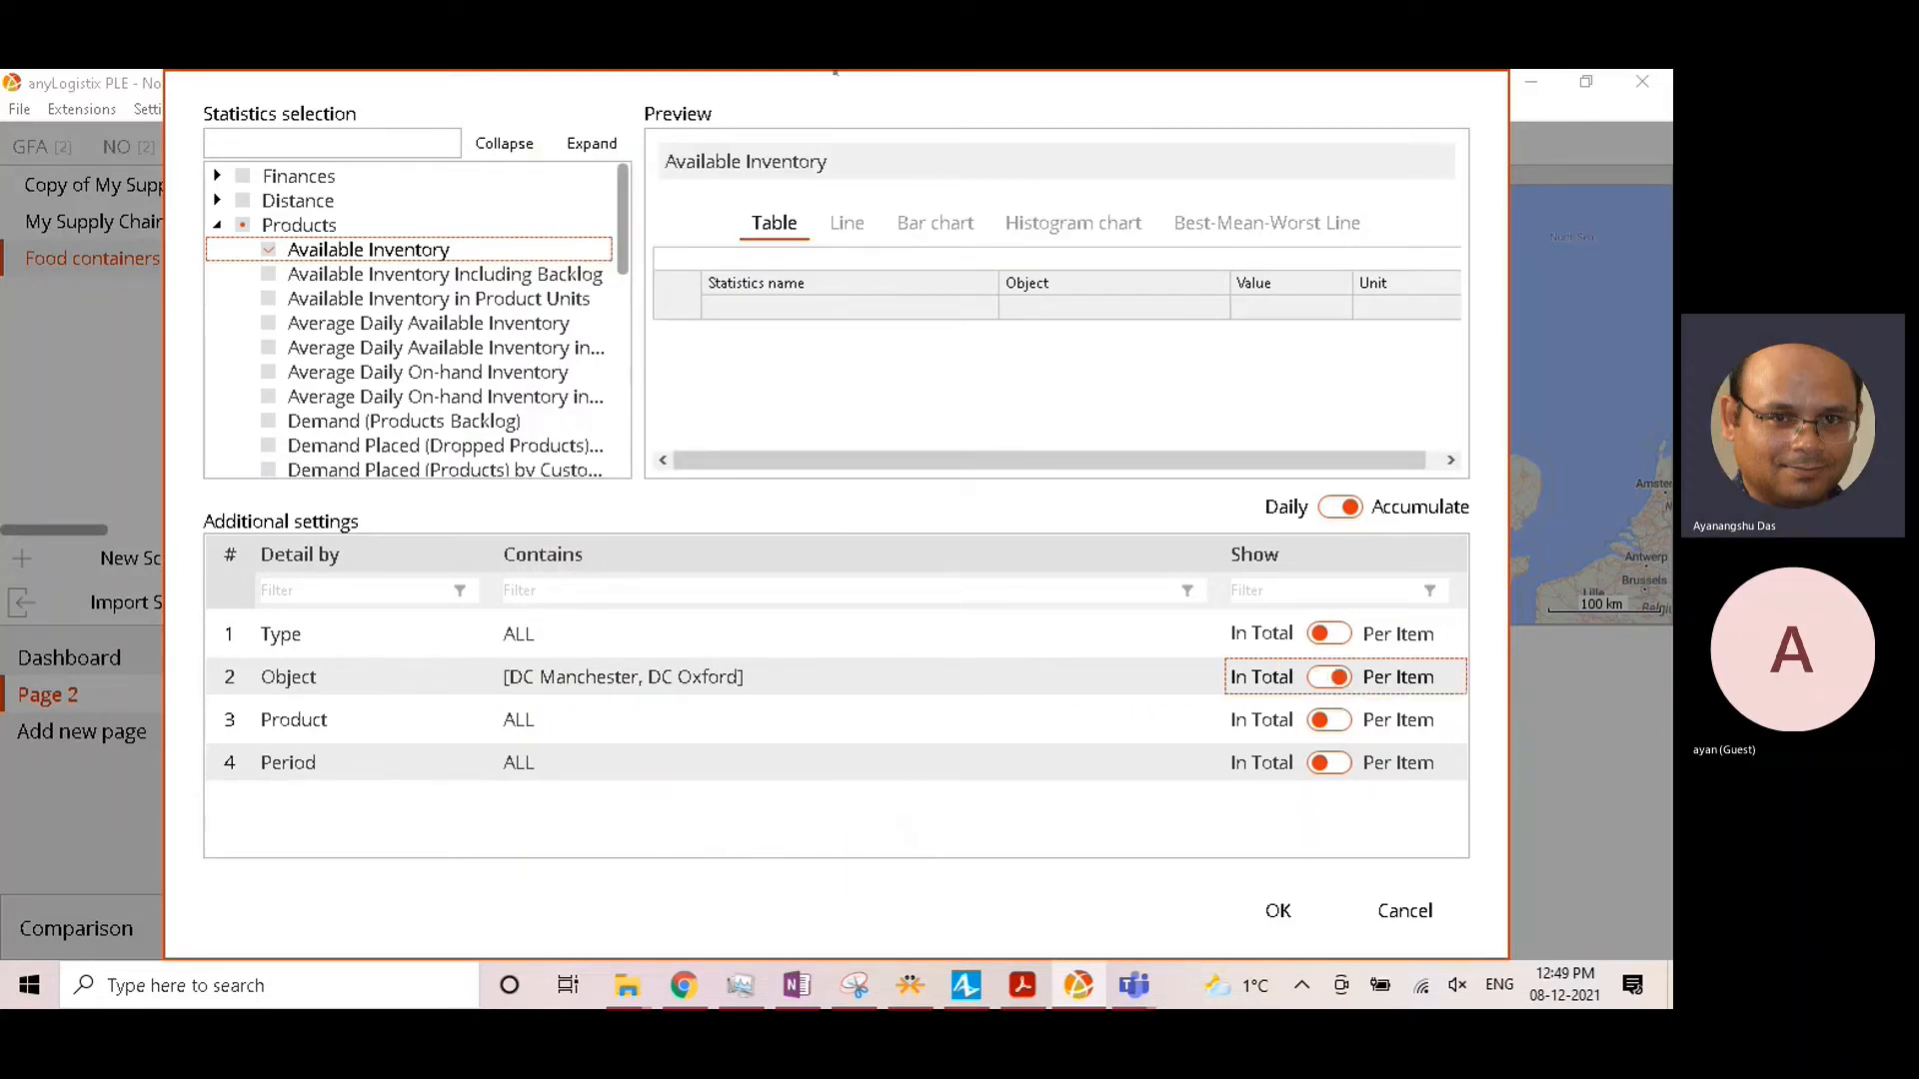
{"action": "left_click", "coordinate": [847, 221]}
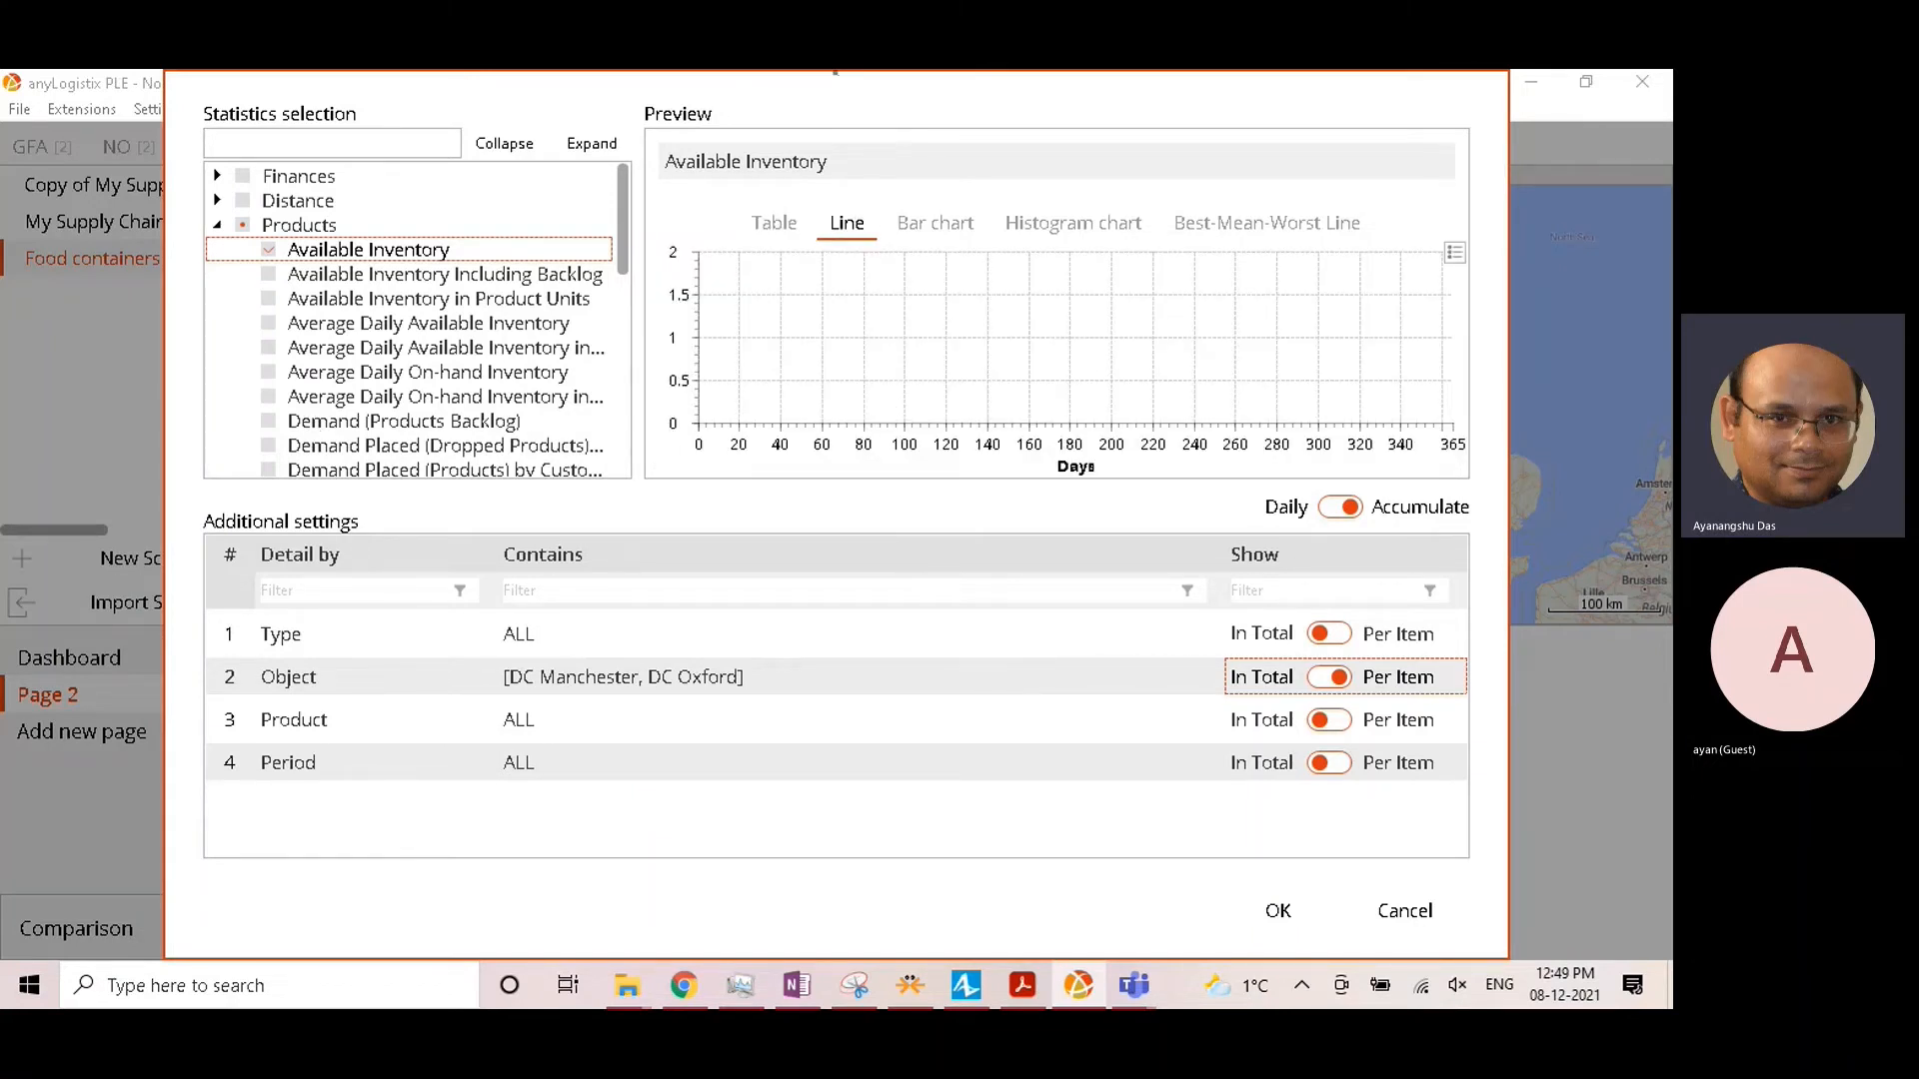
{"action": "left_click", "coordinate": [1335, 509]}
{"action": "left_click", "coordinate": [1278, 911]}
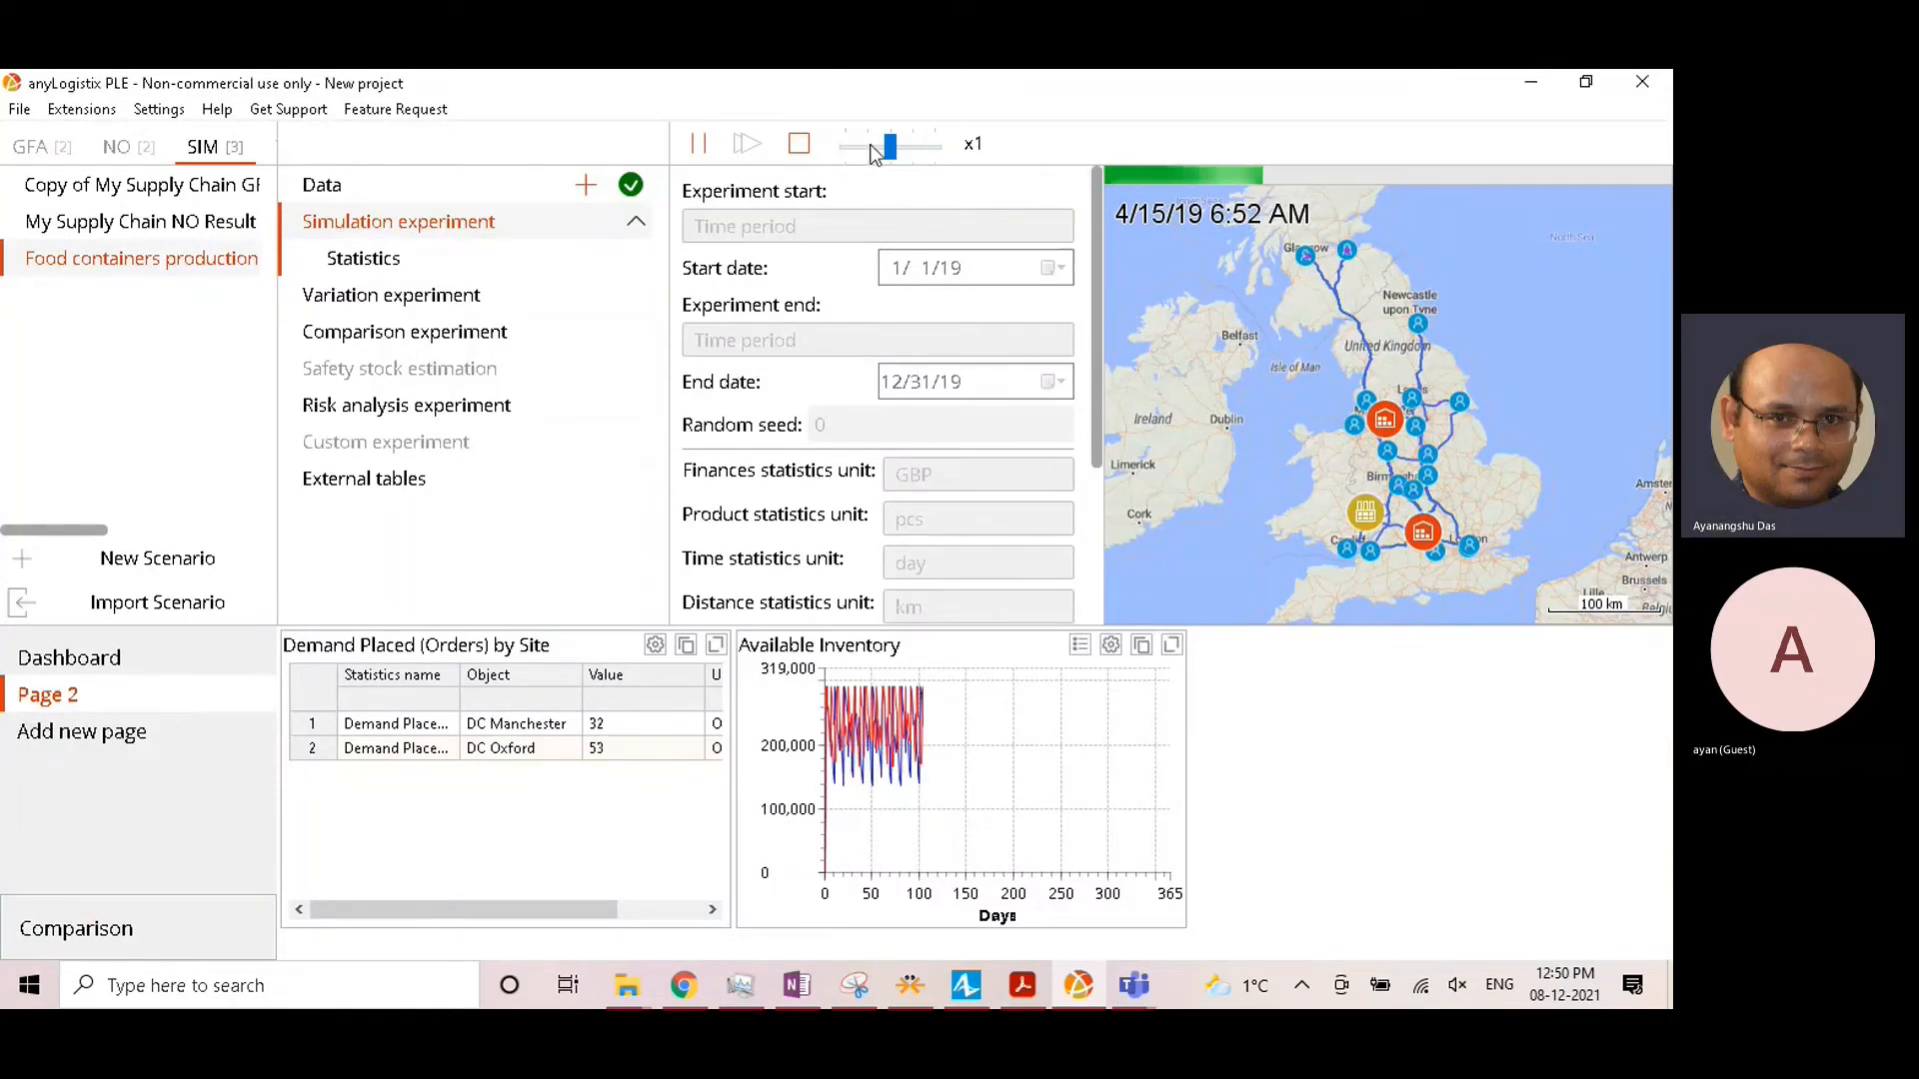
Step: Run the simulation to its end date at max speed, stop it and save the experiment results
{"action": "left_click_drag", "start_coordinate": [890, 146], "coordinate": [1070, 130]}
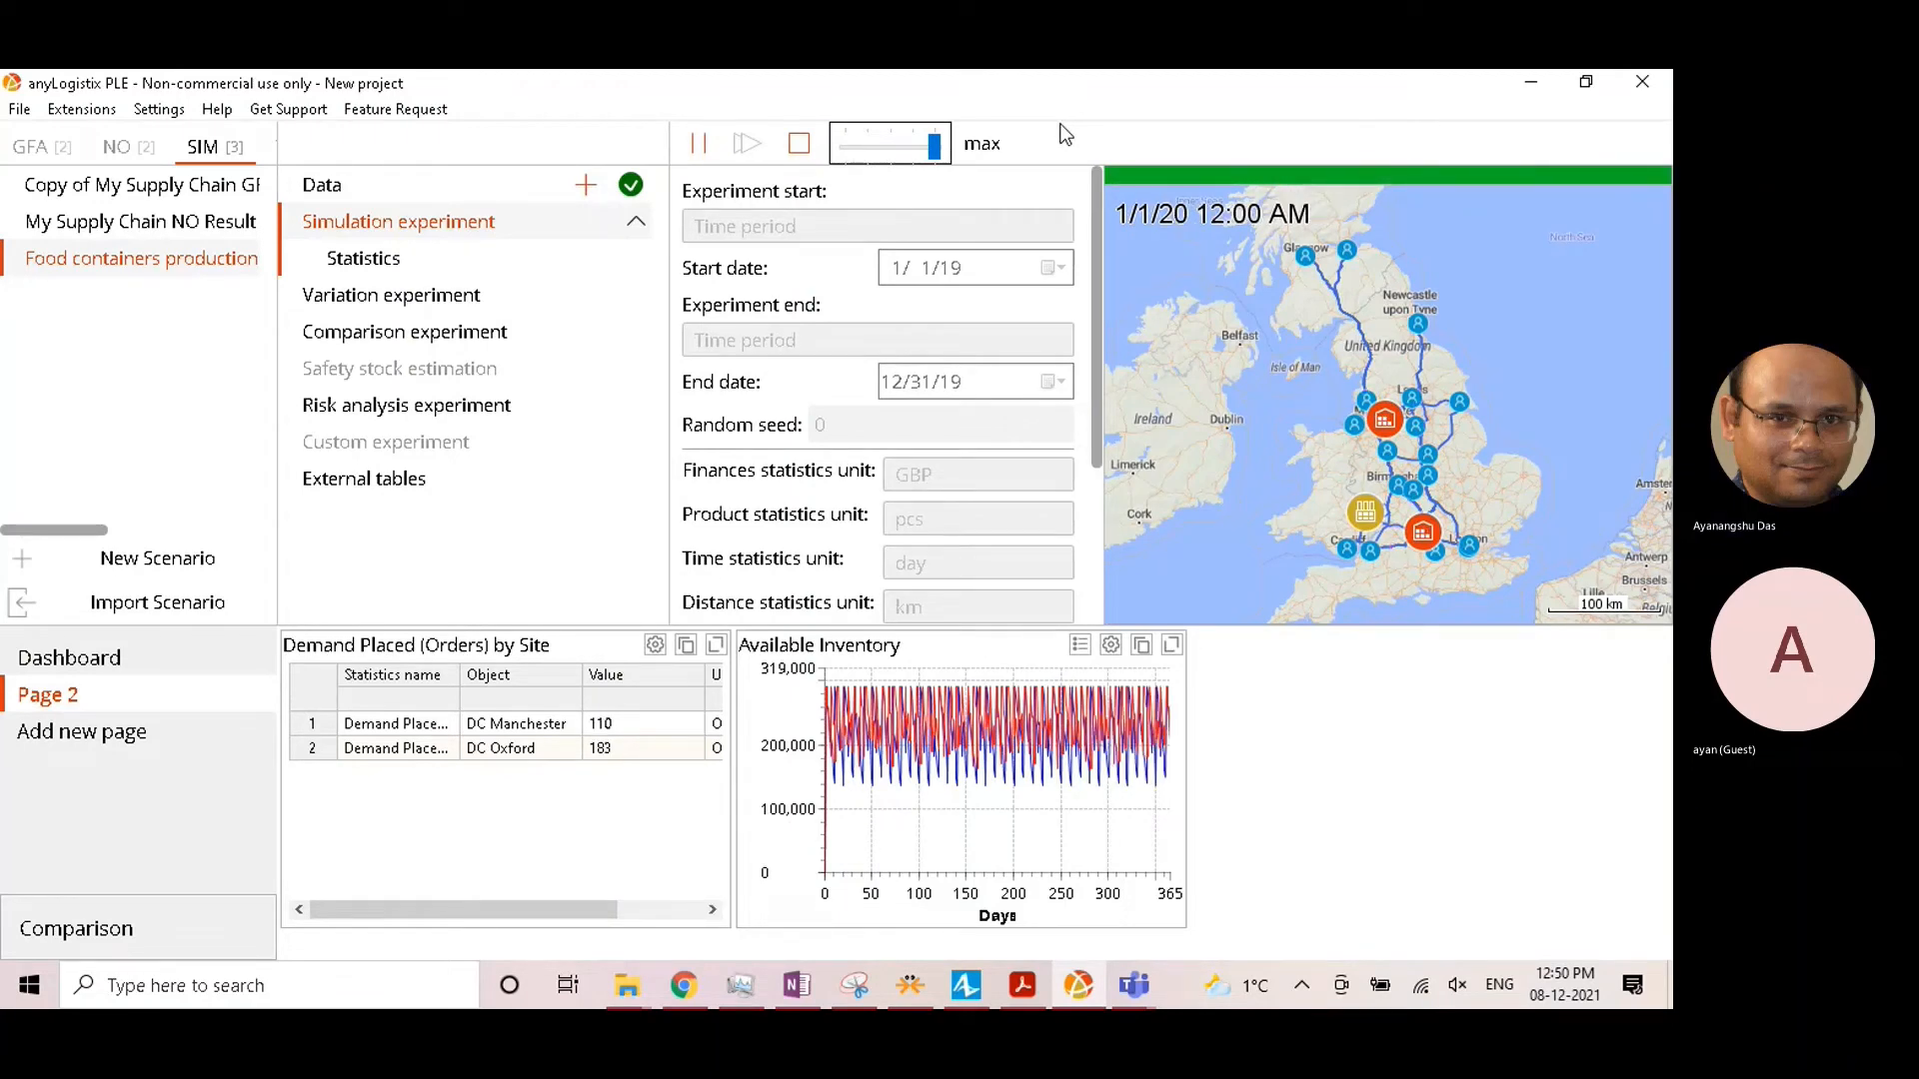
{"action": "left_click", "coordinate": [798, 148]}
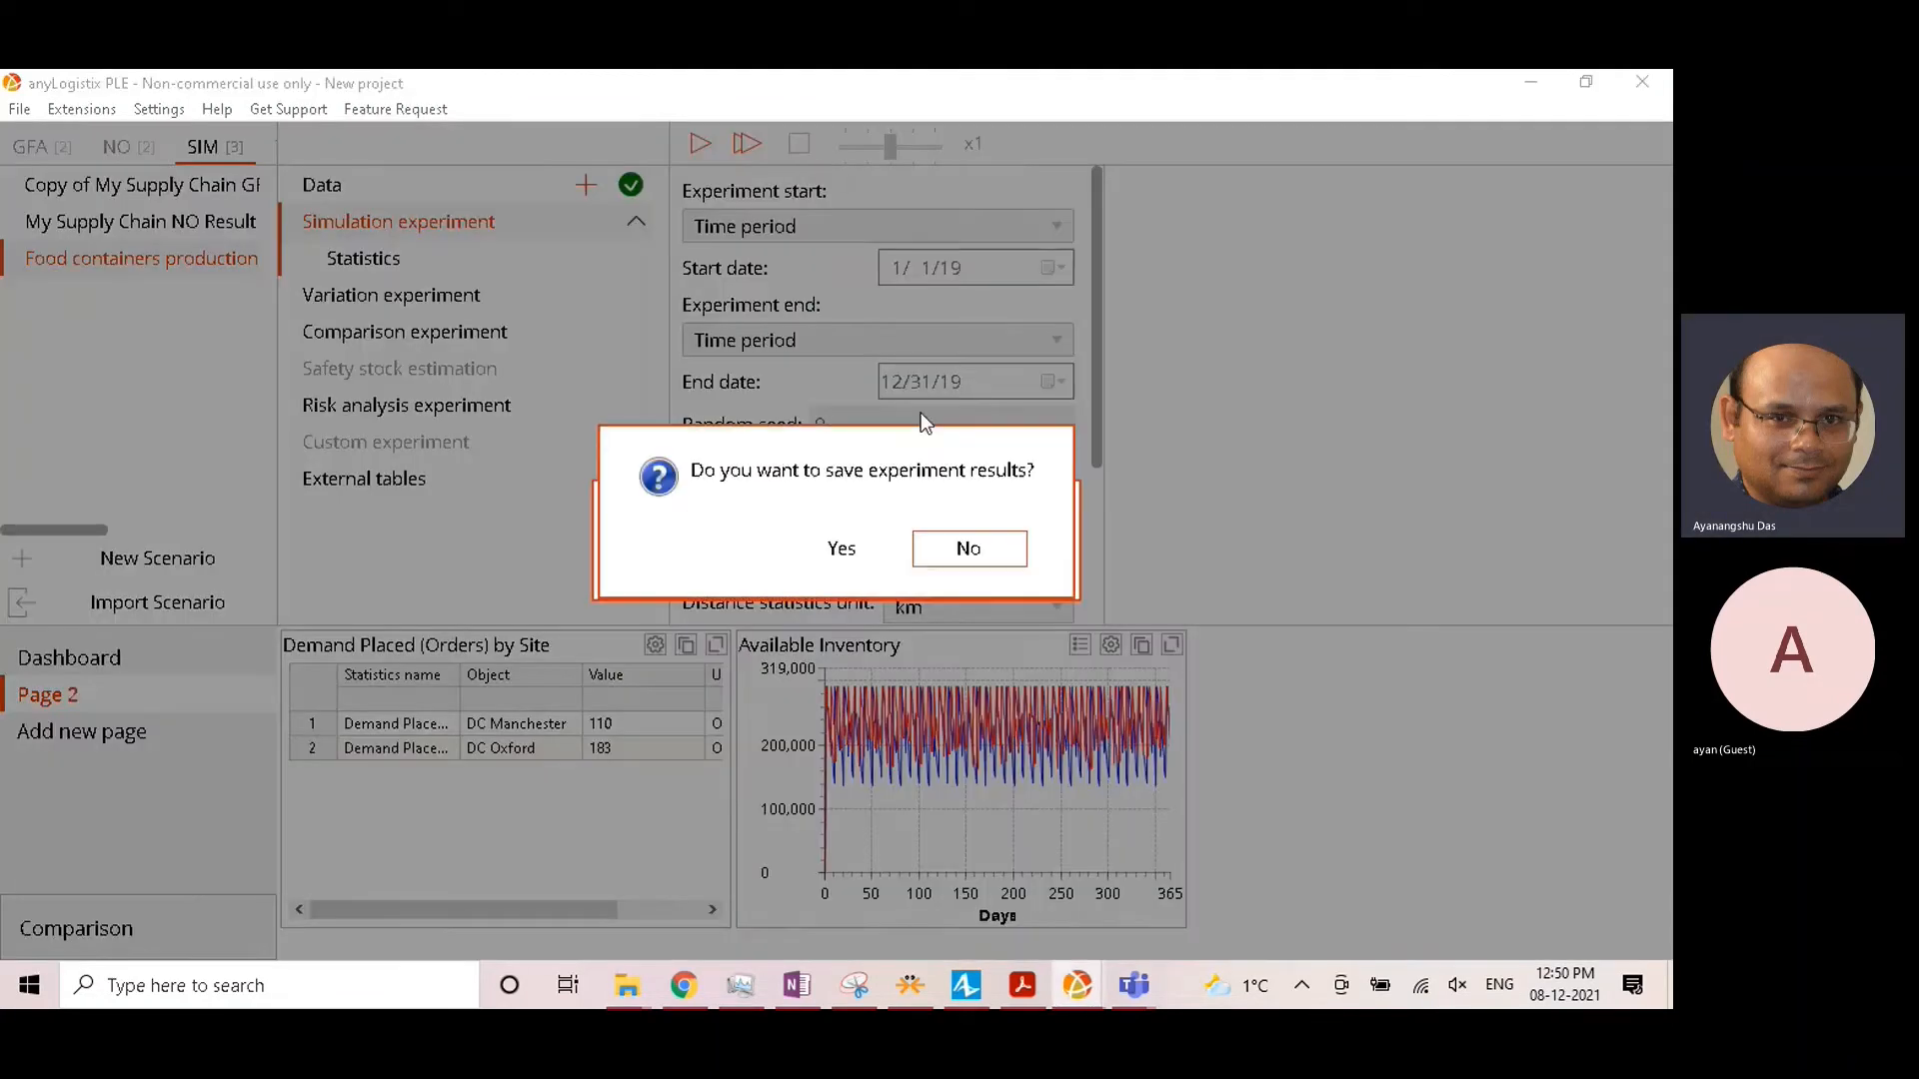
{"action": "left_click", "coordinate": [839, 545]}
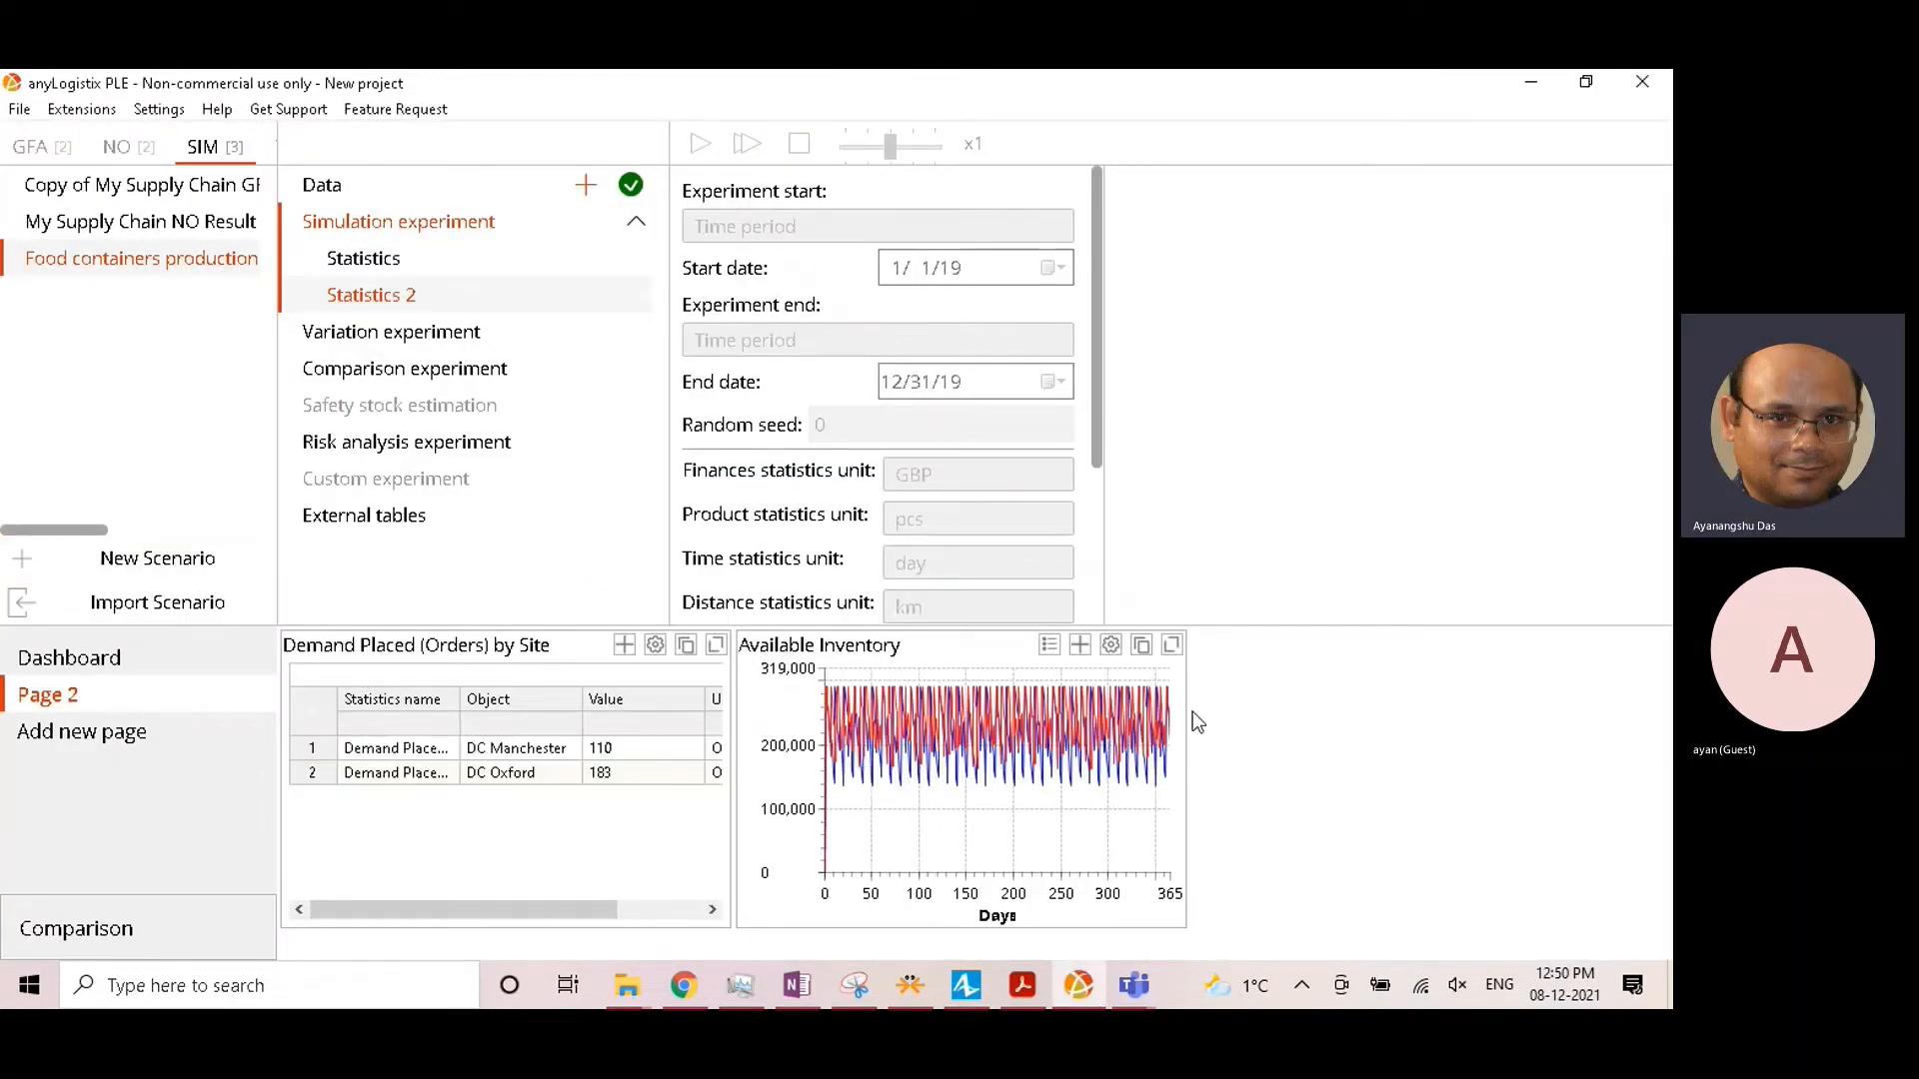
Step: Enlarge the Available Inventory chart to examine the stock levels of both distribution centres, and close the enlarged view
{"action": "key", "text": "super+shift+s"}
{"action": "left_click", "coordinate": [1170, 654]}
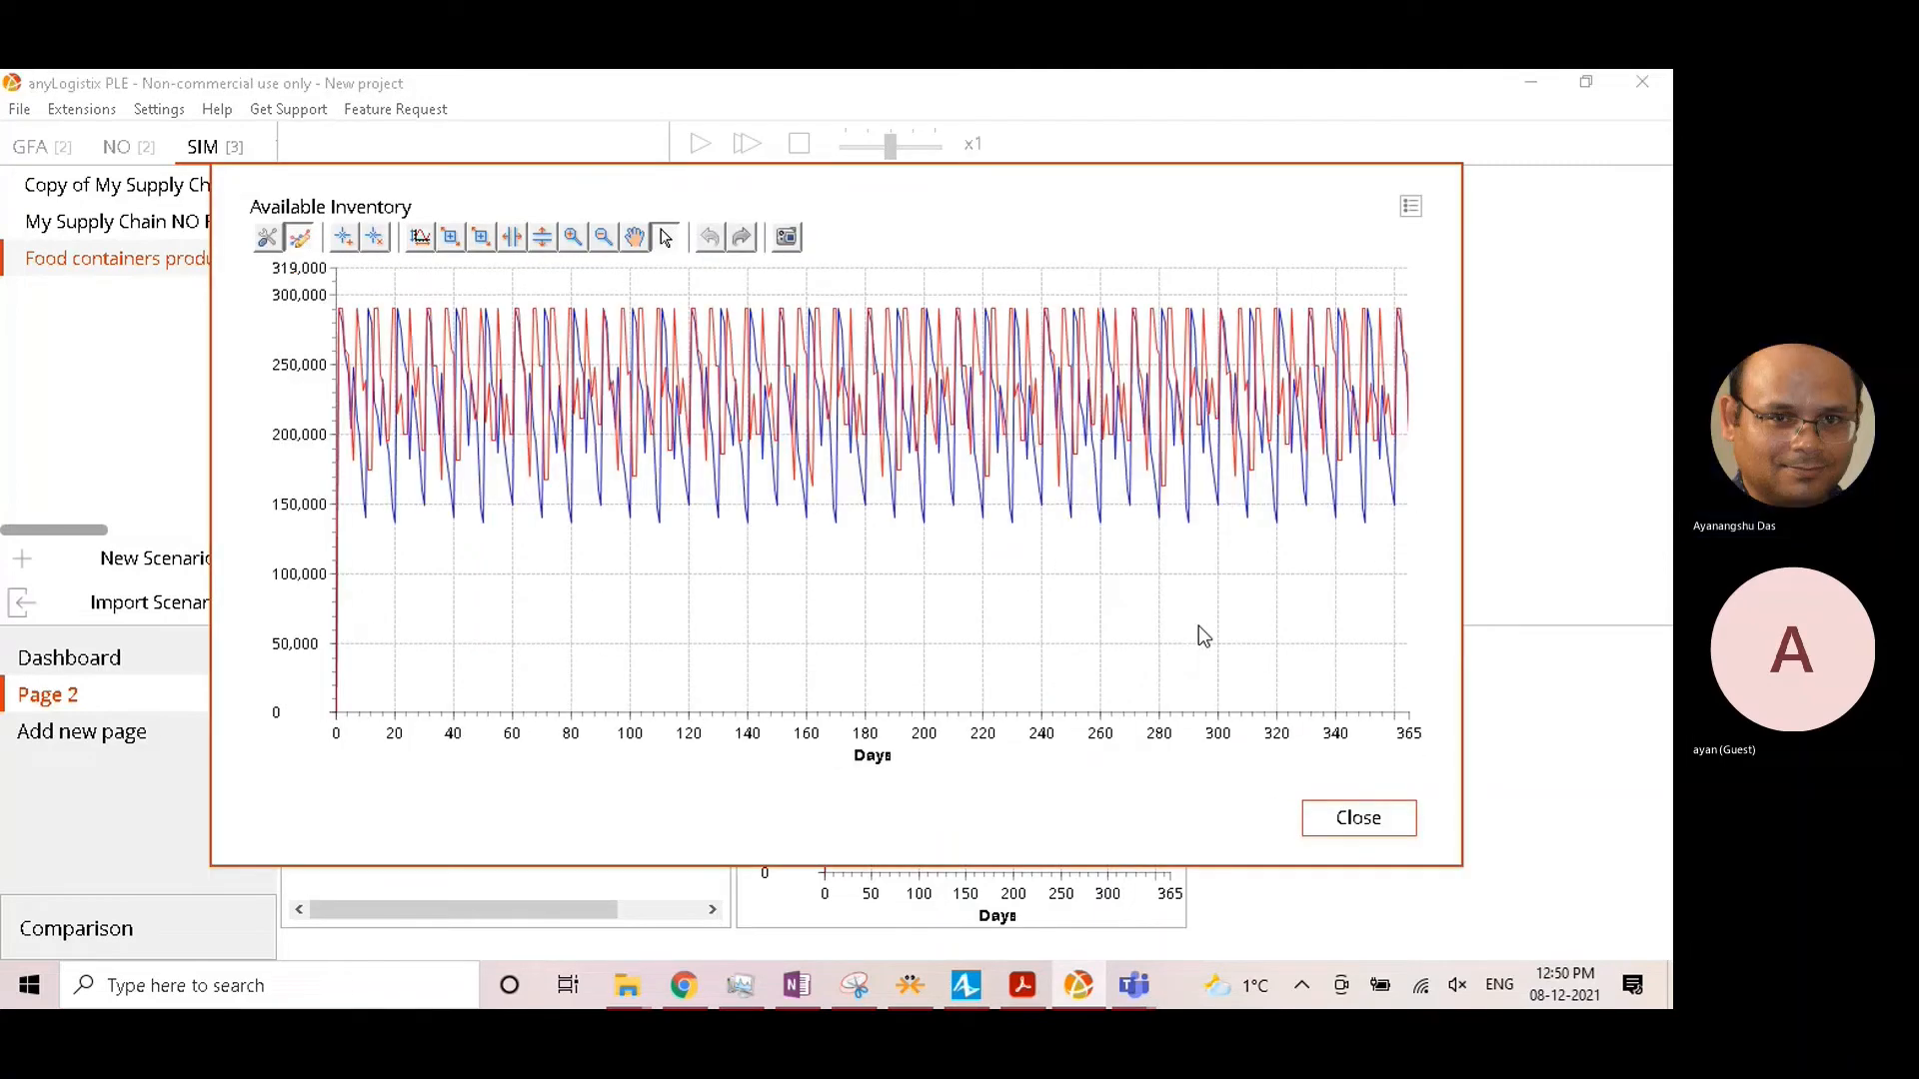
{"action": "left_click", "coordinate": [1393, 827]}
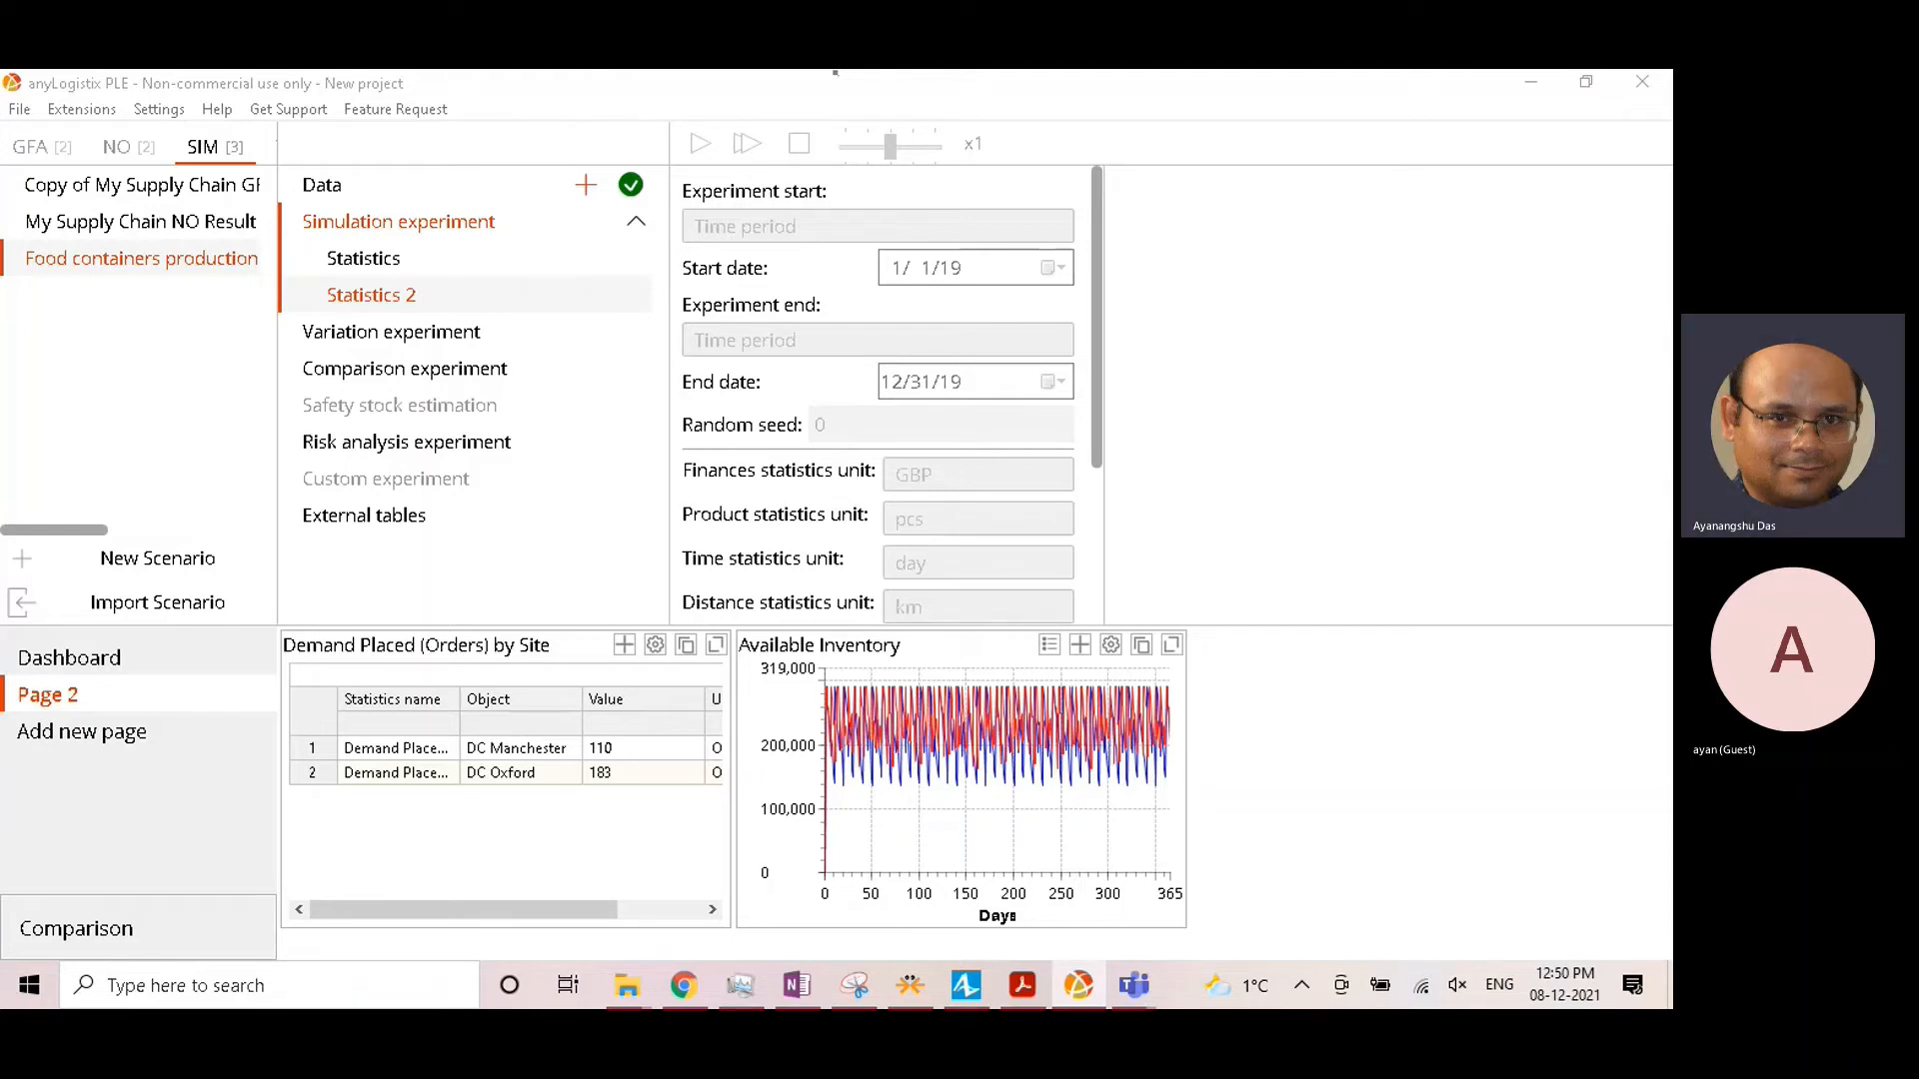
{"action": "left_click", "coordinate": [366, 606]}
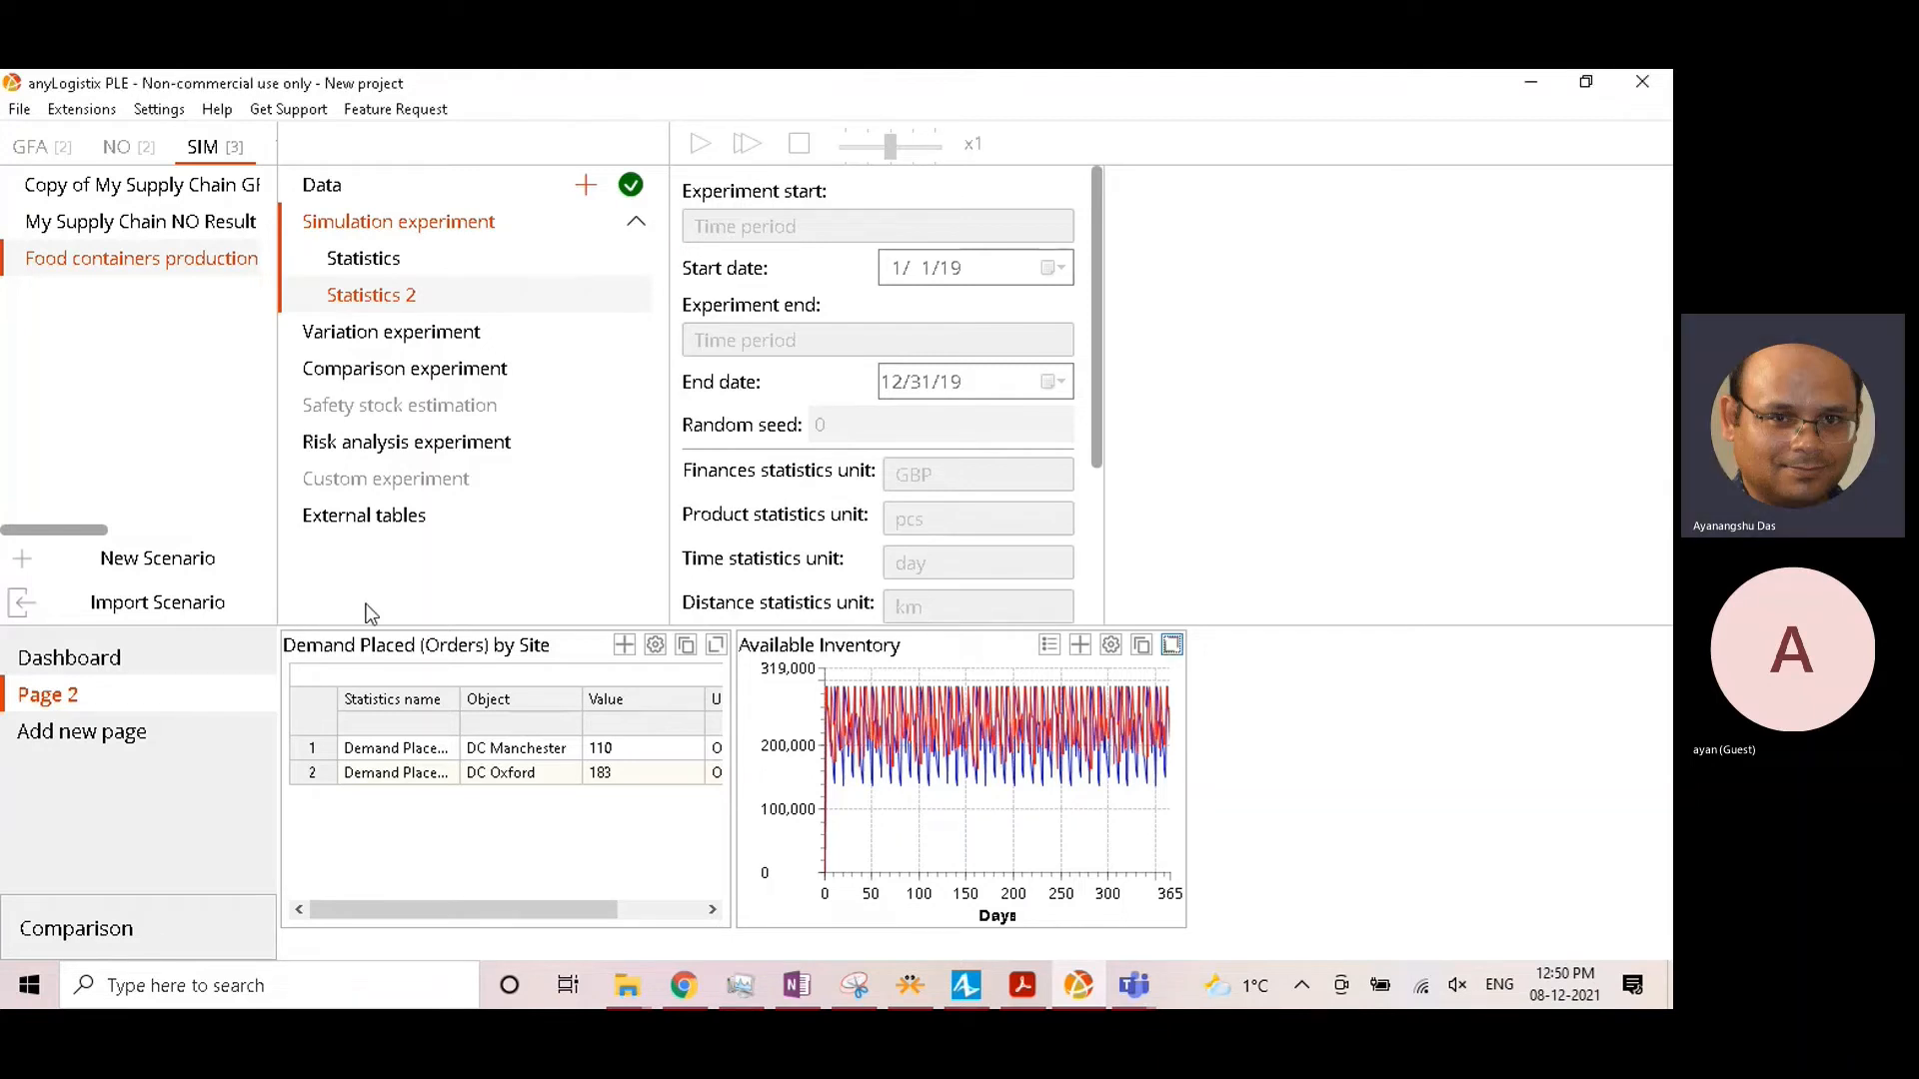
Step: Change the Factory's policy type to Min-max policy in the scenario's Inventory data
{"action": "left_click", "coordinate": [482, 196]}
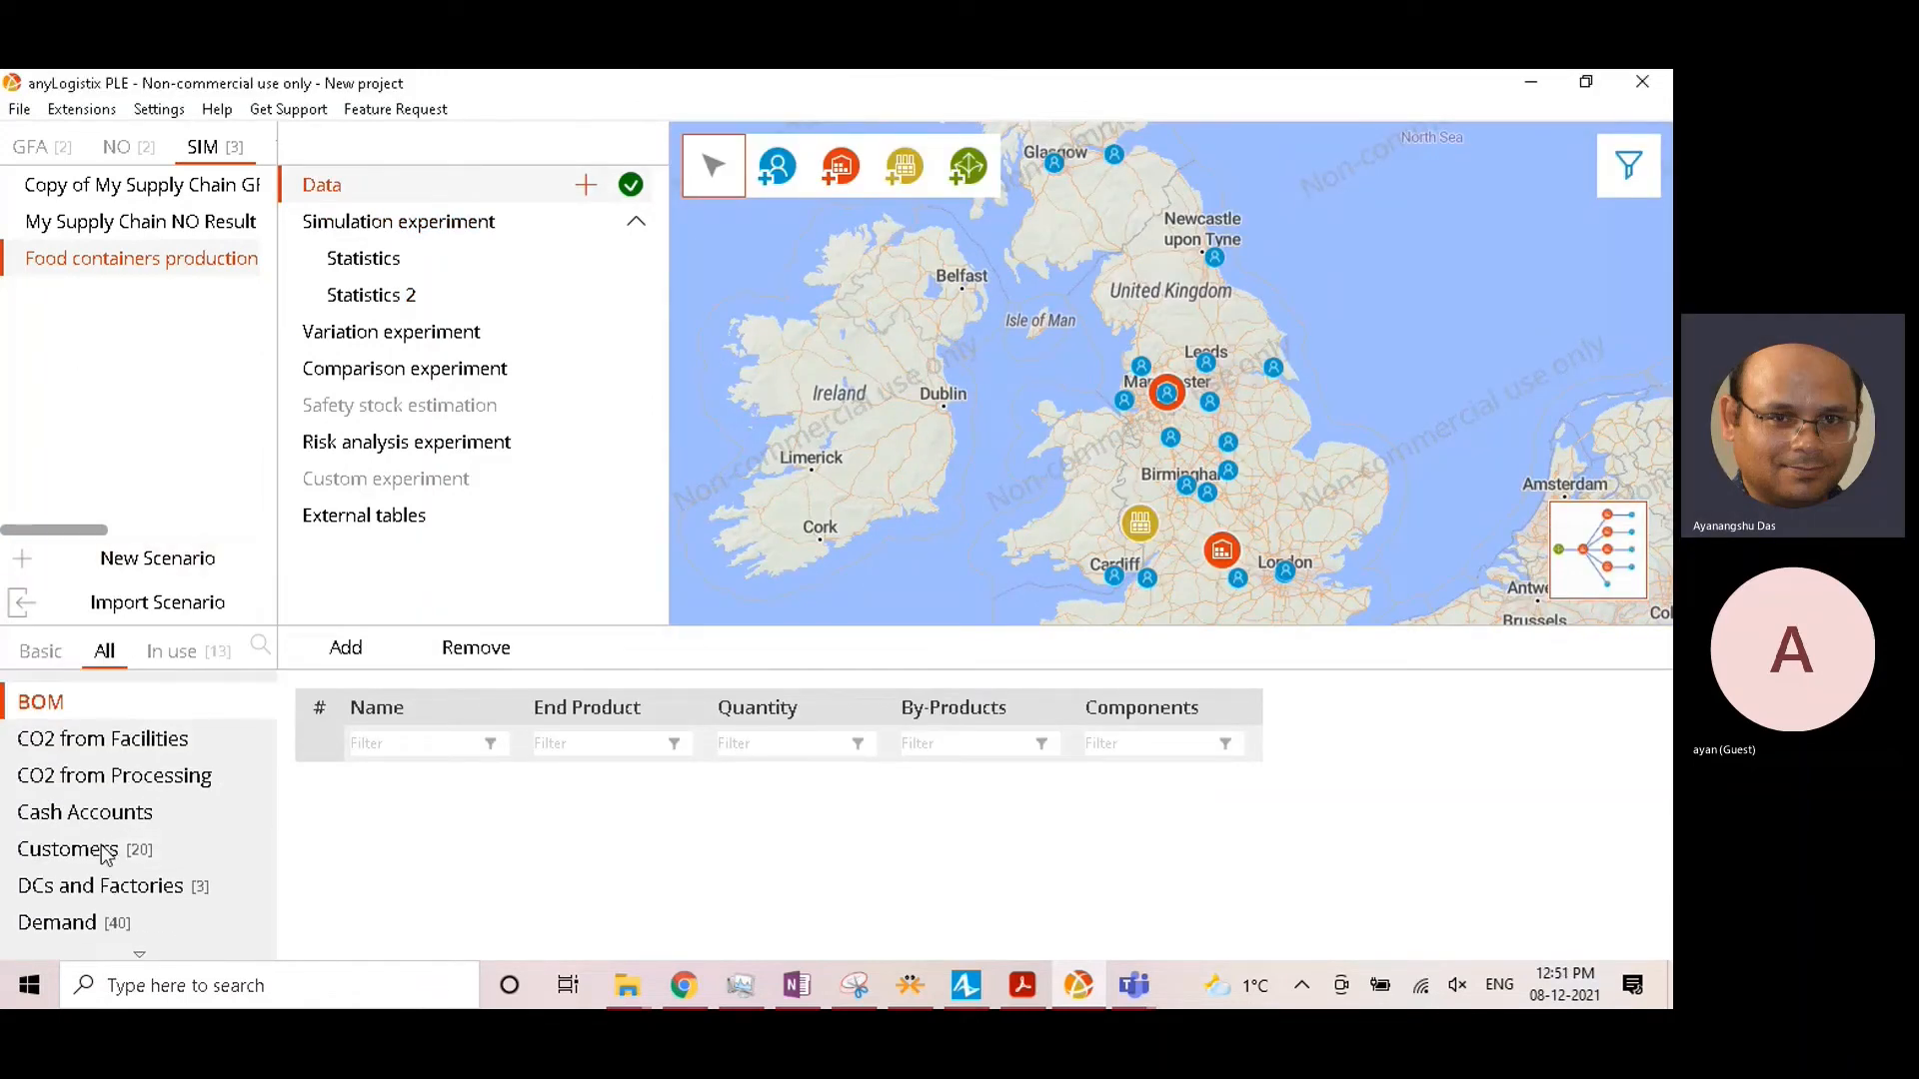
{"action": "scroll", "coordinate": [105, 855], "scroll_direction": "down", "scroll_amount": 4}
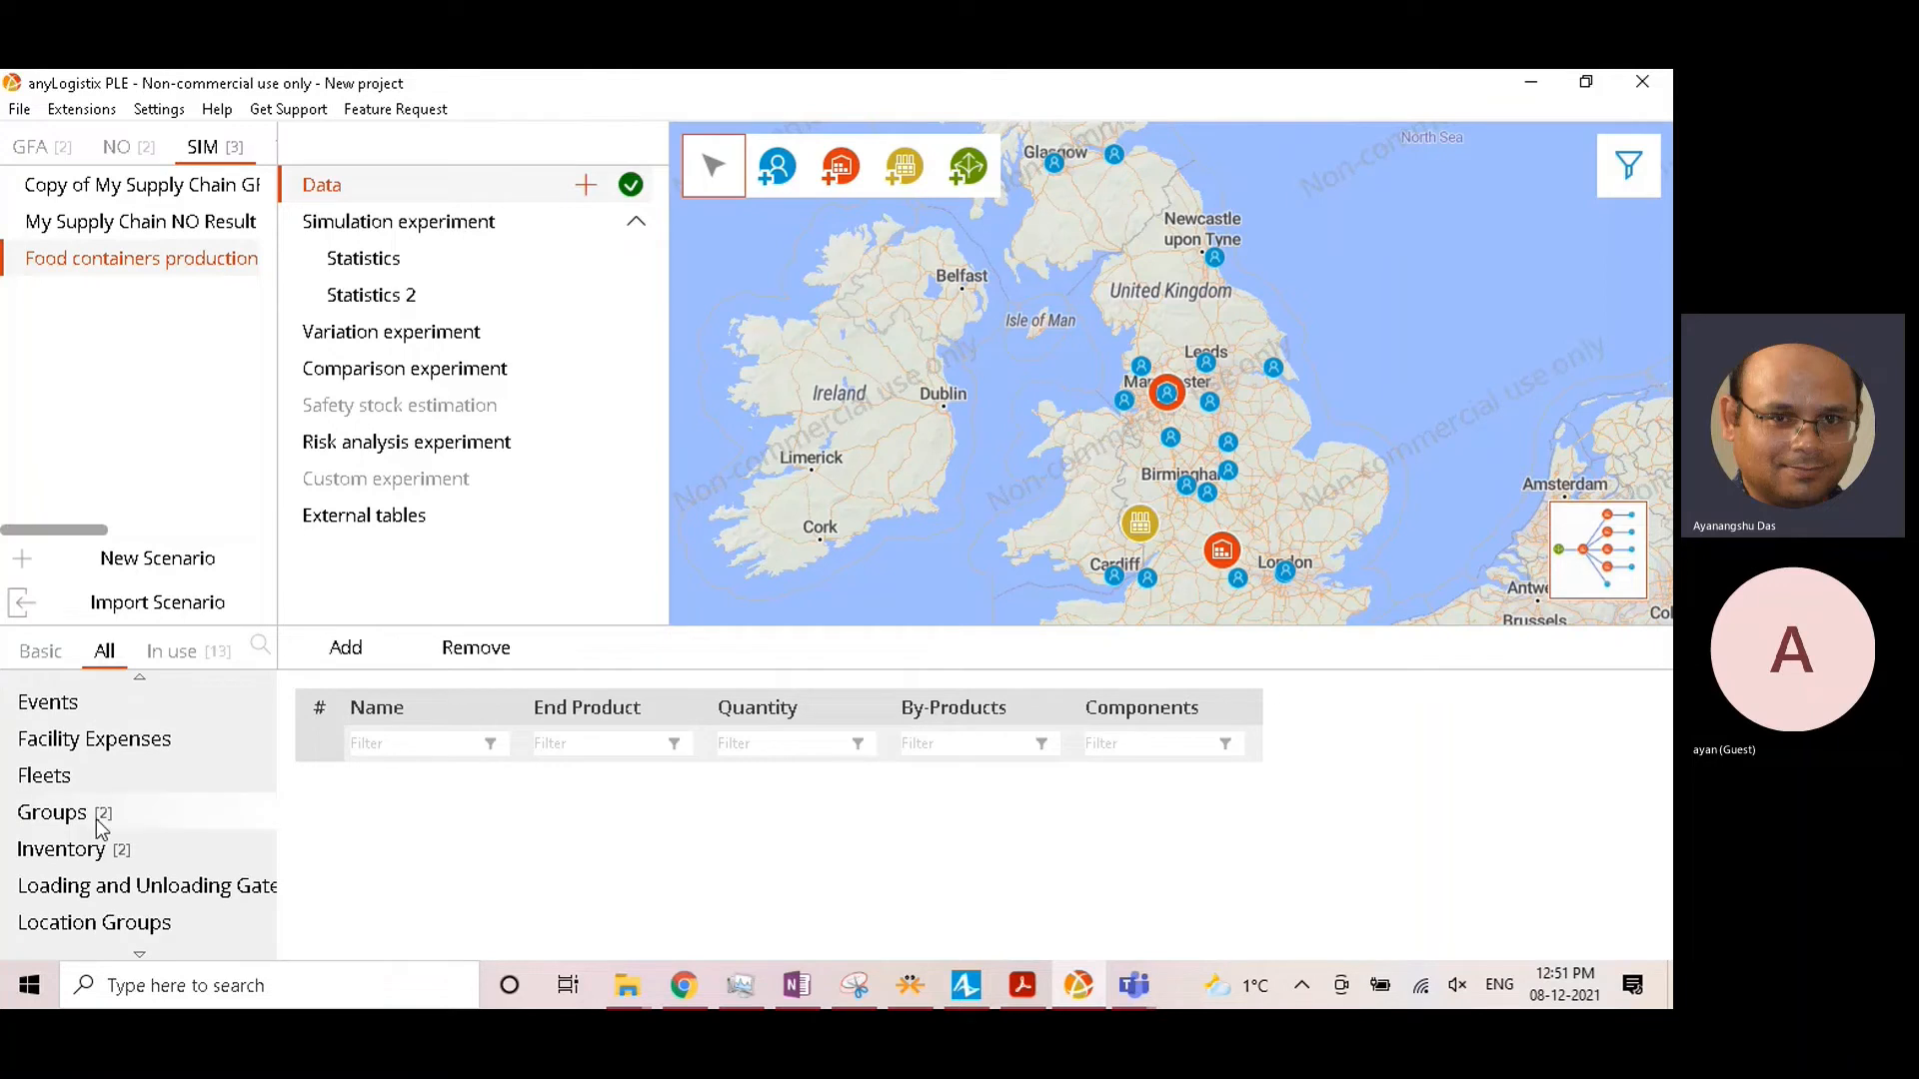
{"action": "left_click", "coordinate": [62, 849]}
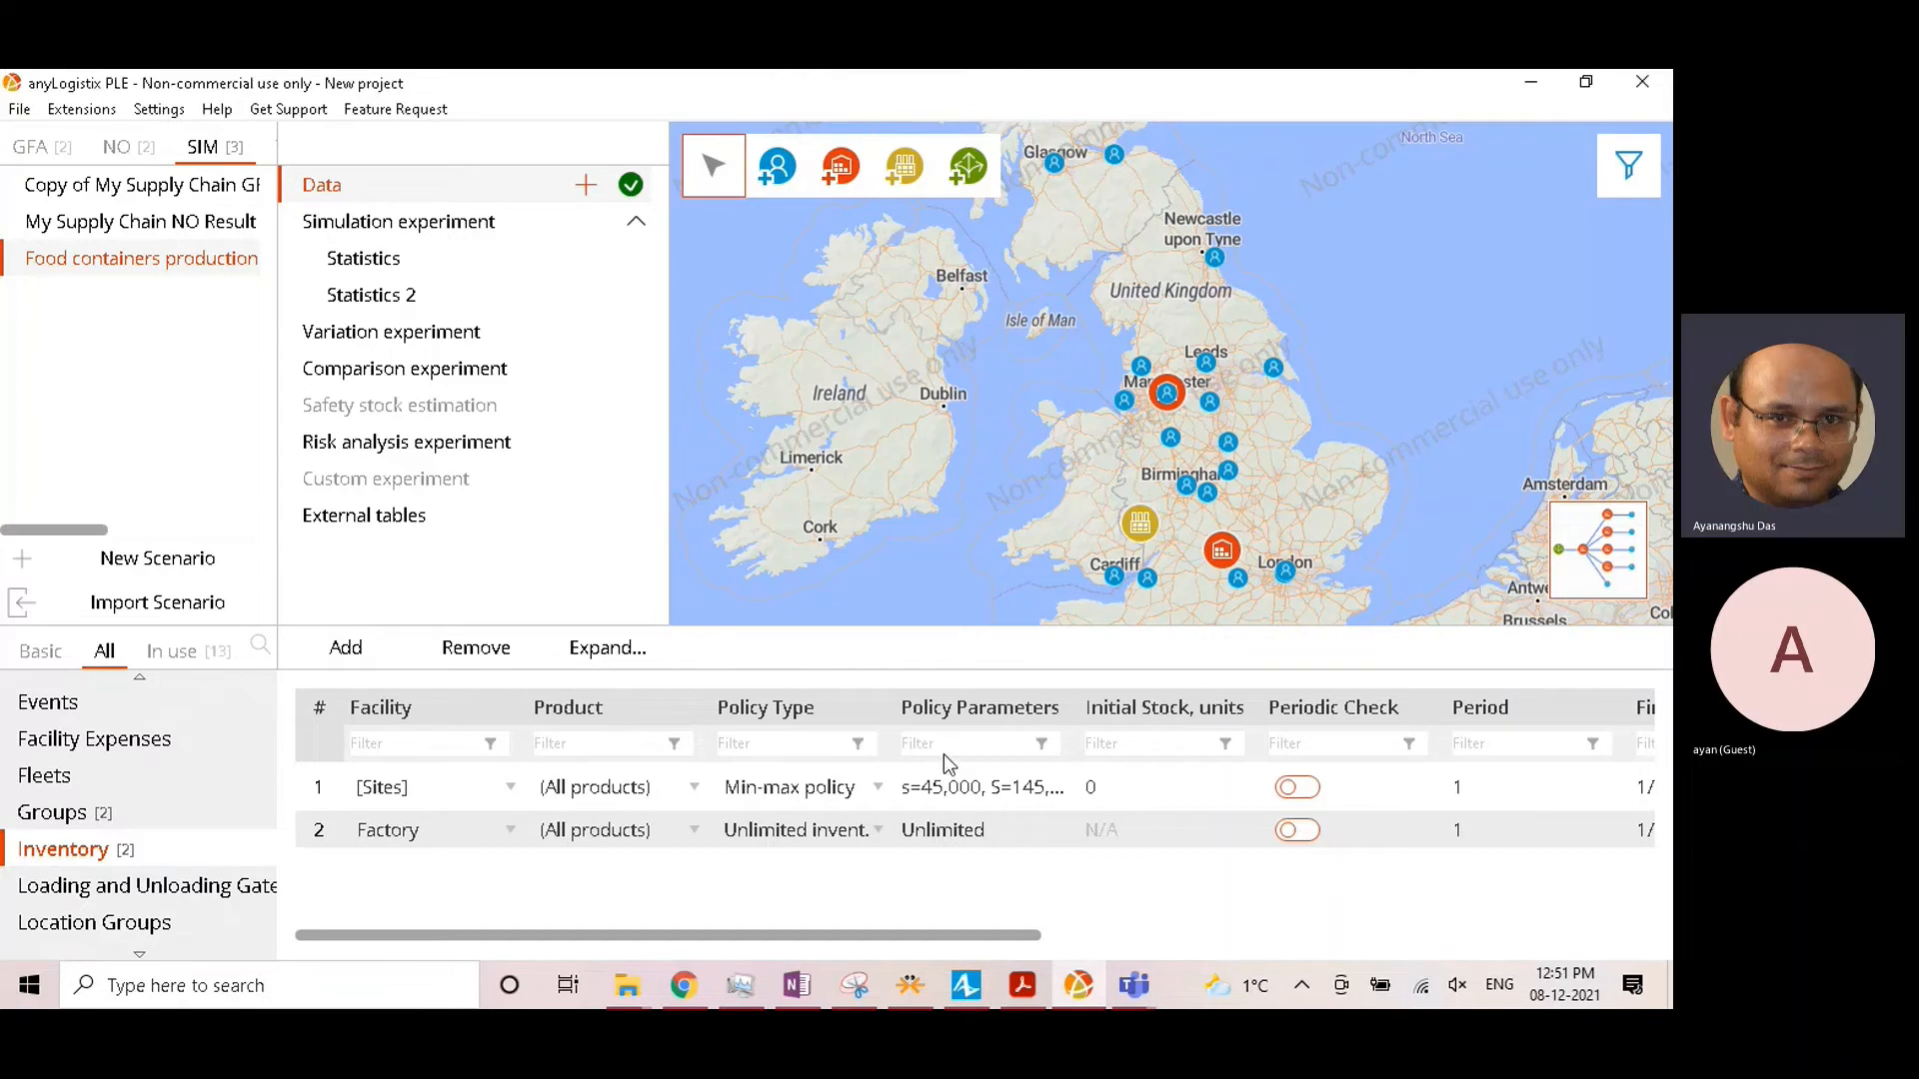
{"action": "left_click", "coordinate": [823, 831]}
{"action": "left_click", "coordinate": [831, 512]}
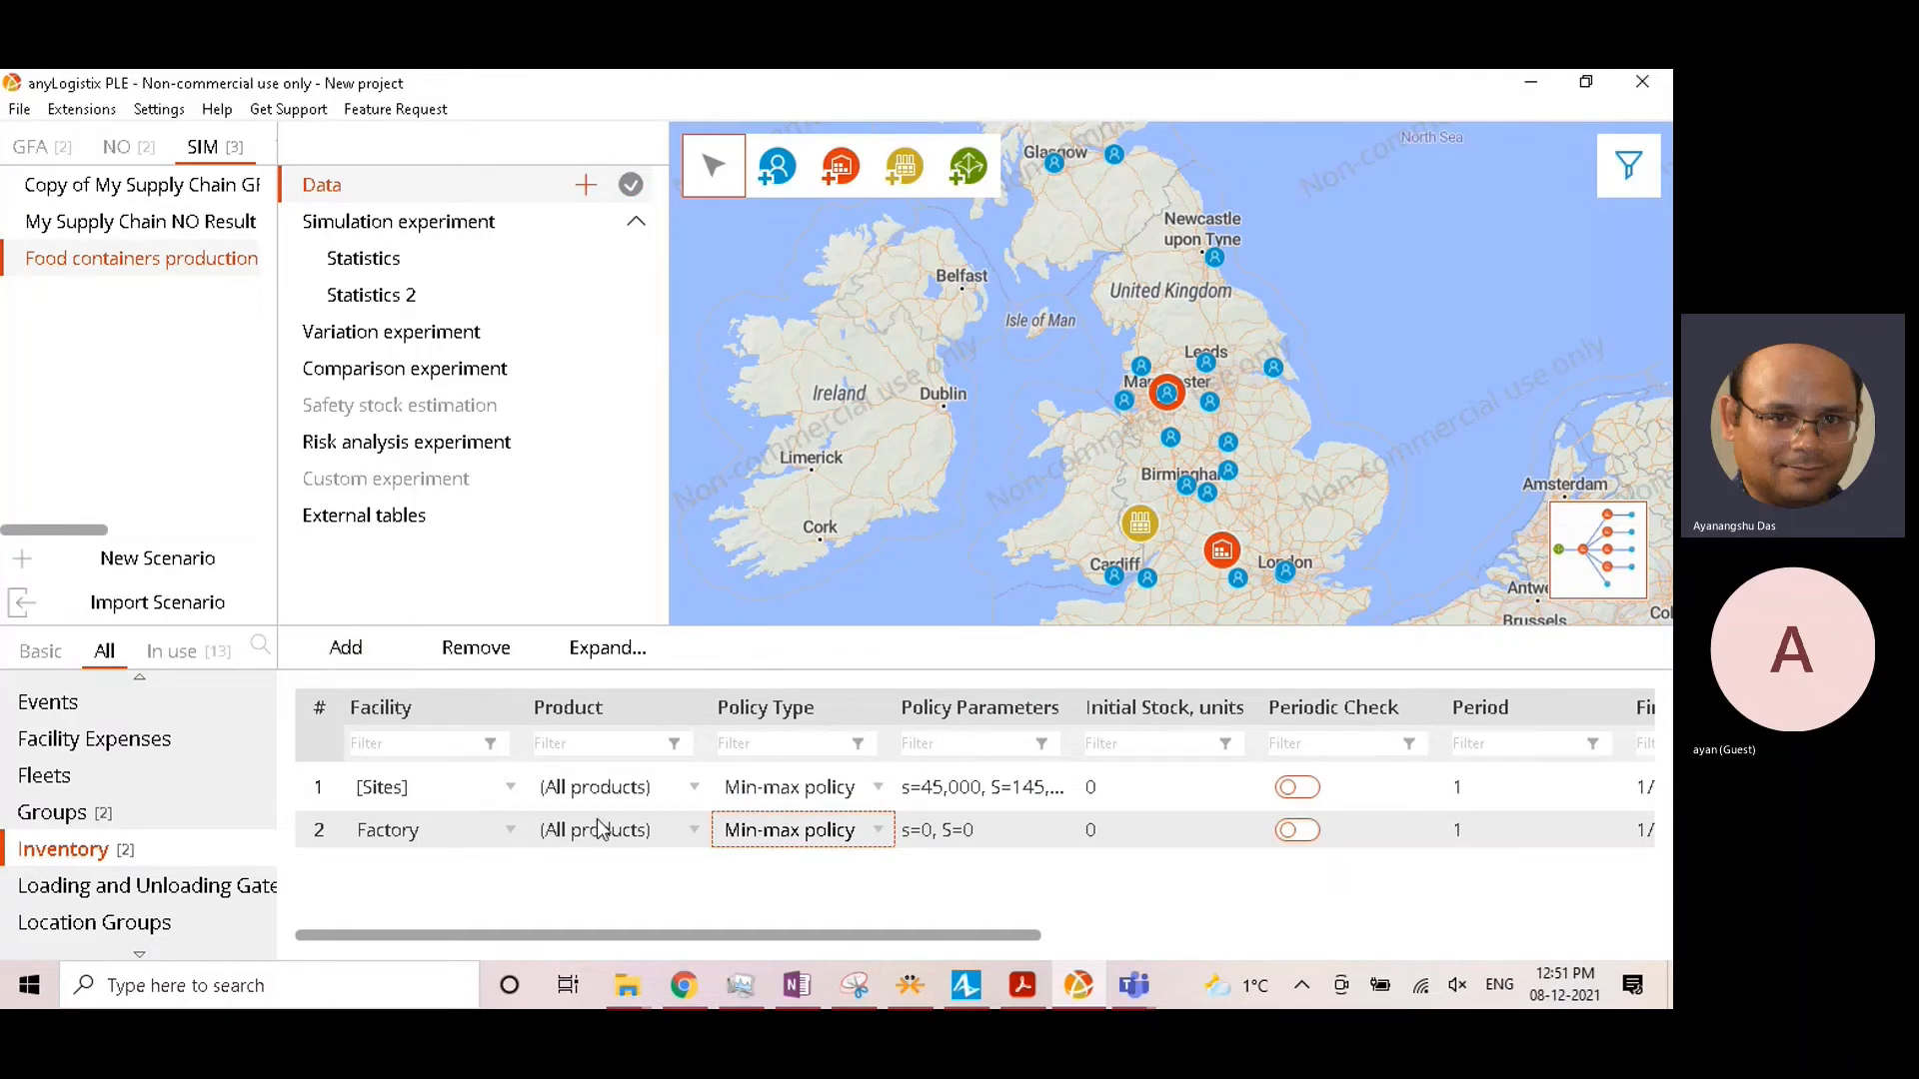
Step: Set the Factory's inventory policy parameters to a Min of 45,000 and a Max of 145,000
{"action": "double_click", "coordinate": [1009, 836]}
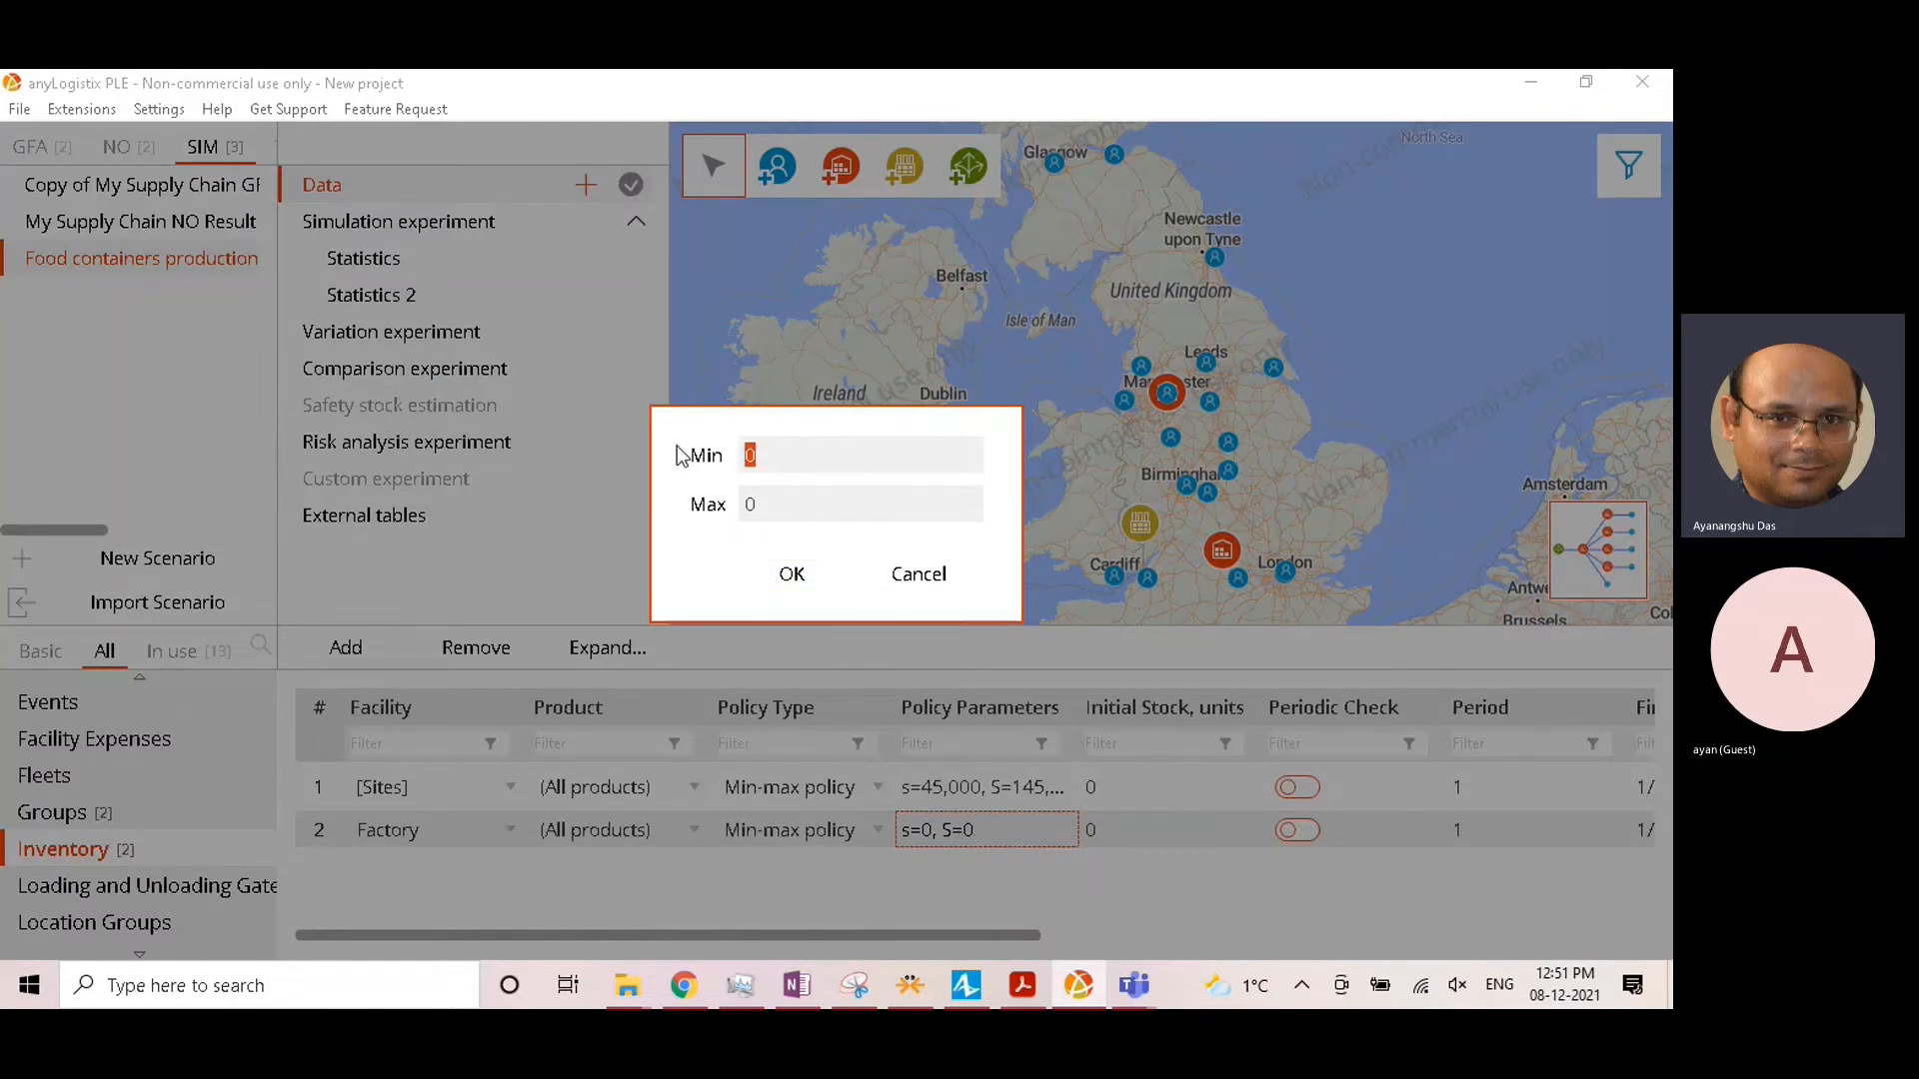
{"action": "type", "text": "45000"}
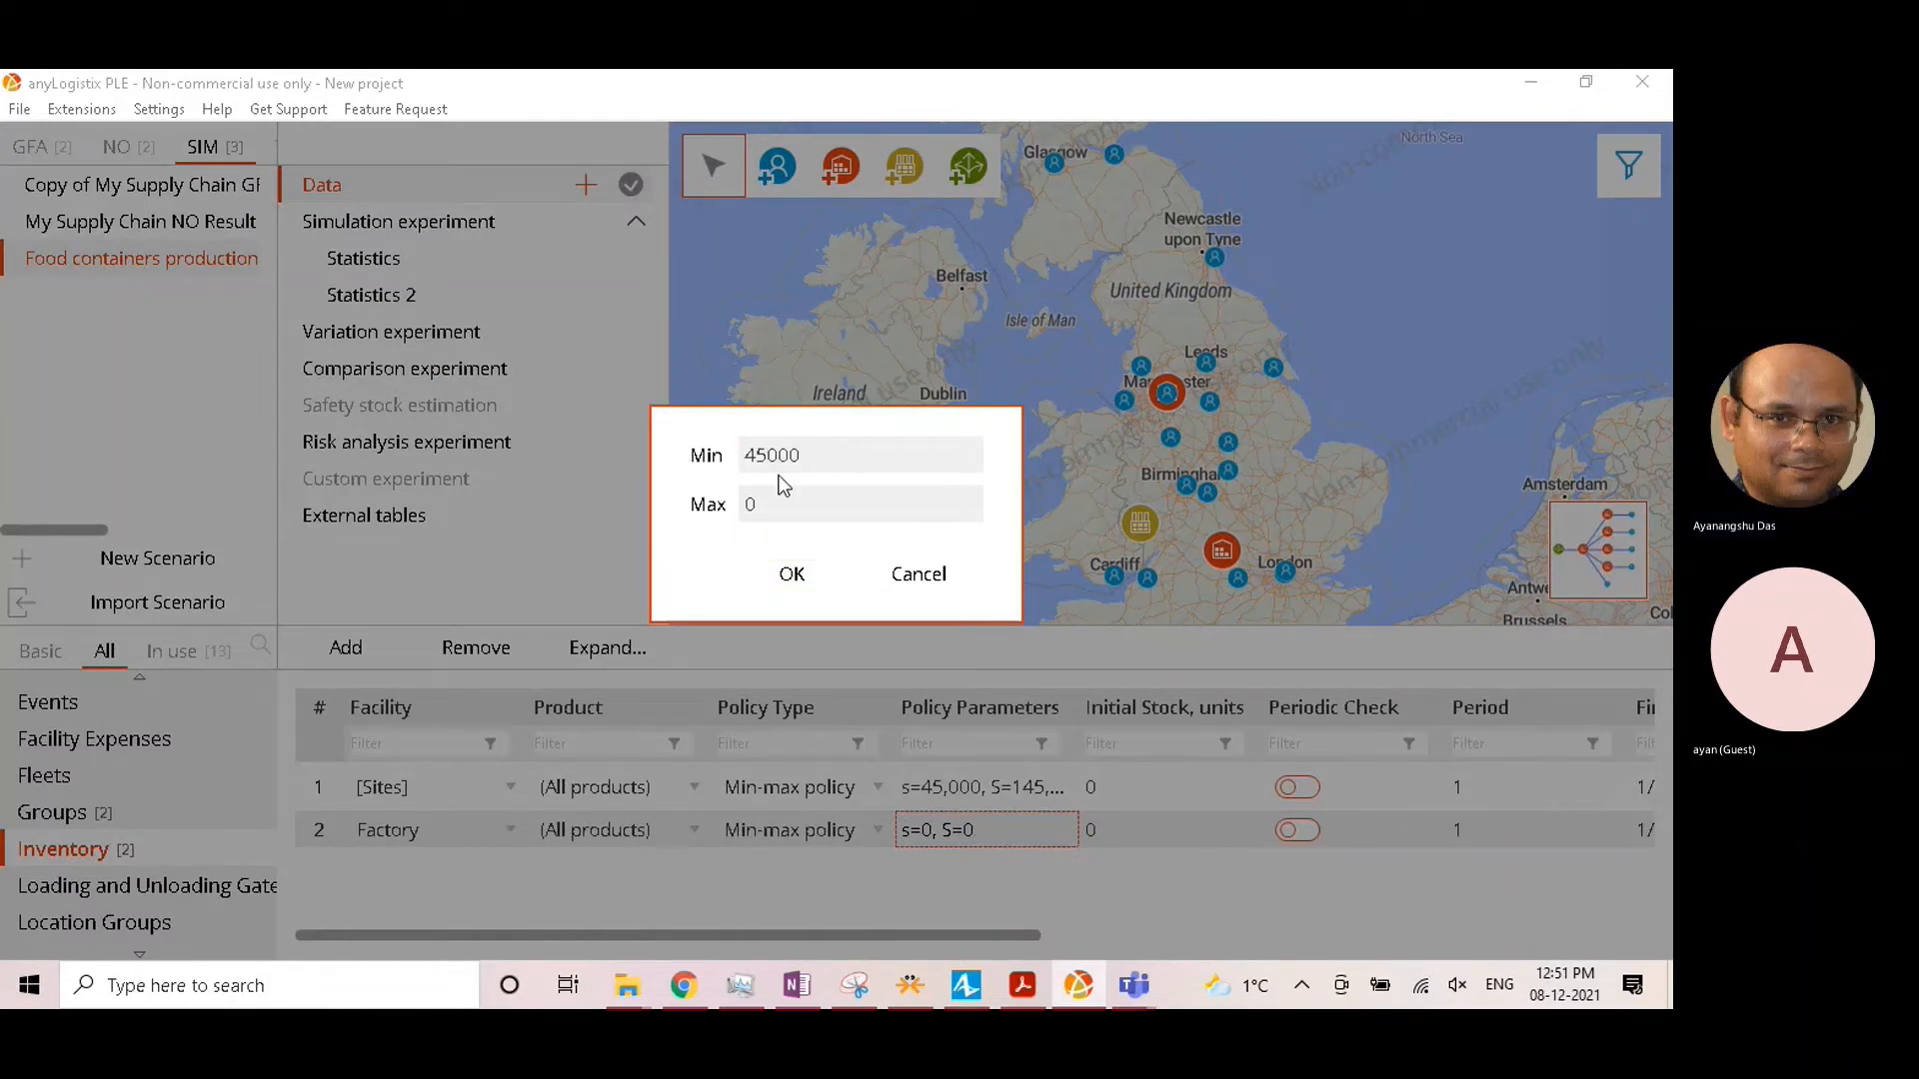
{"action": "left_click_drag", "start_coordinate": [805, 497], "coordinate": [742, 502]}
{"action": "type", "text": "145"}
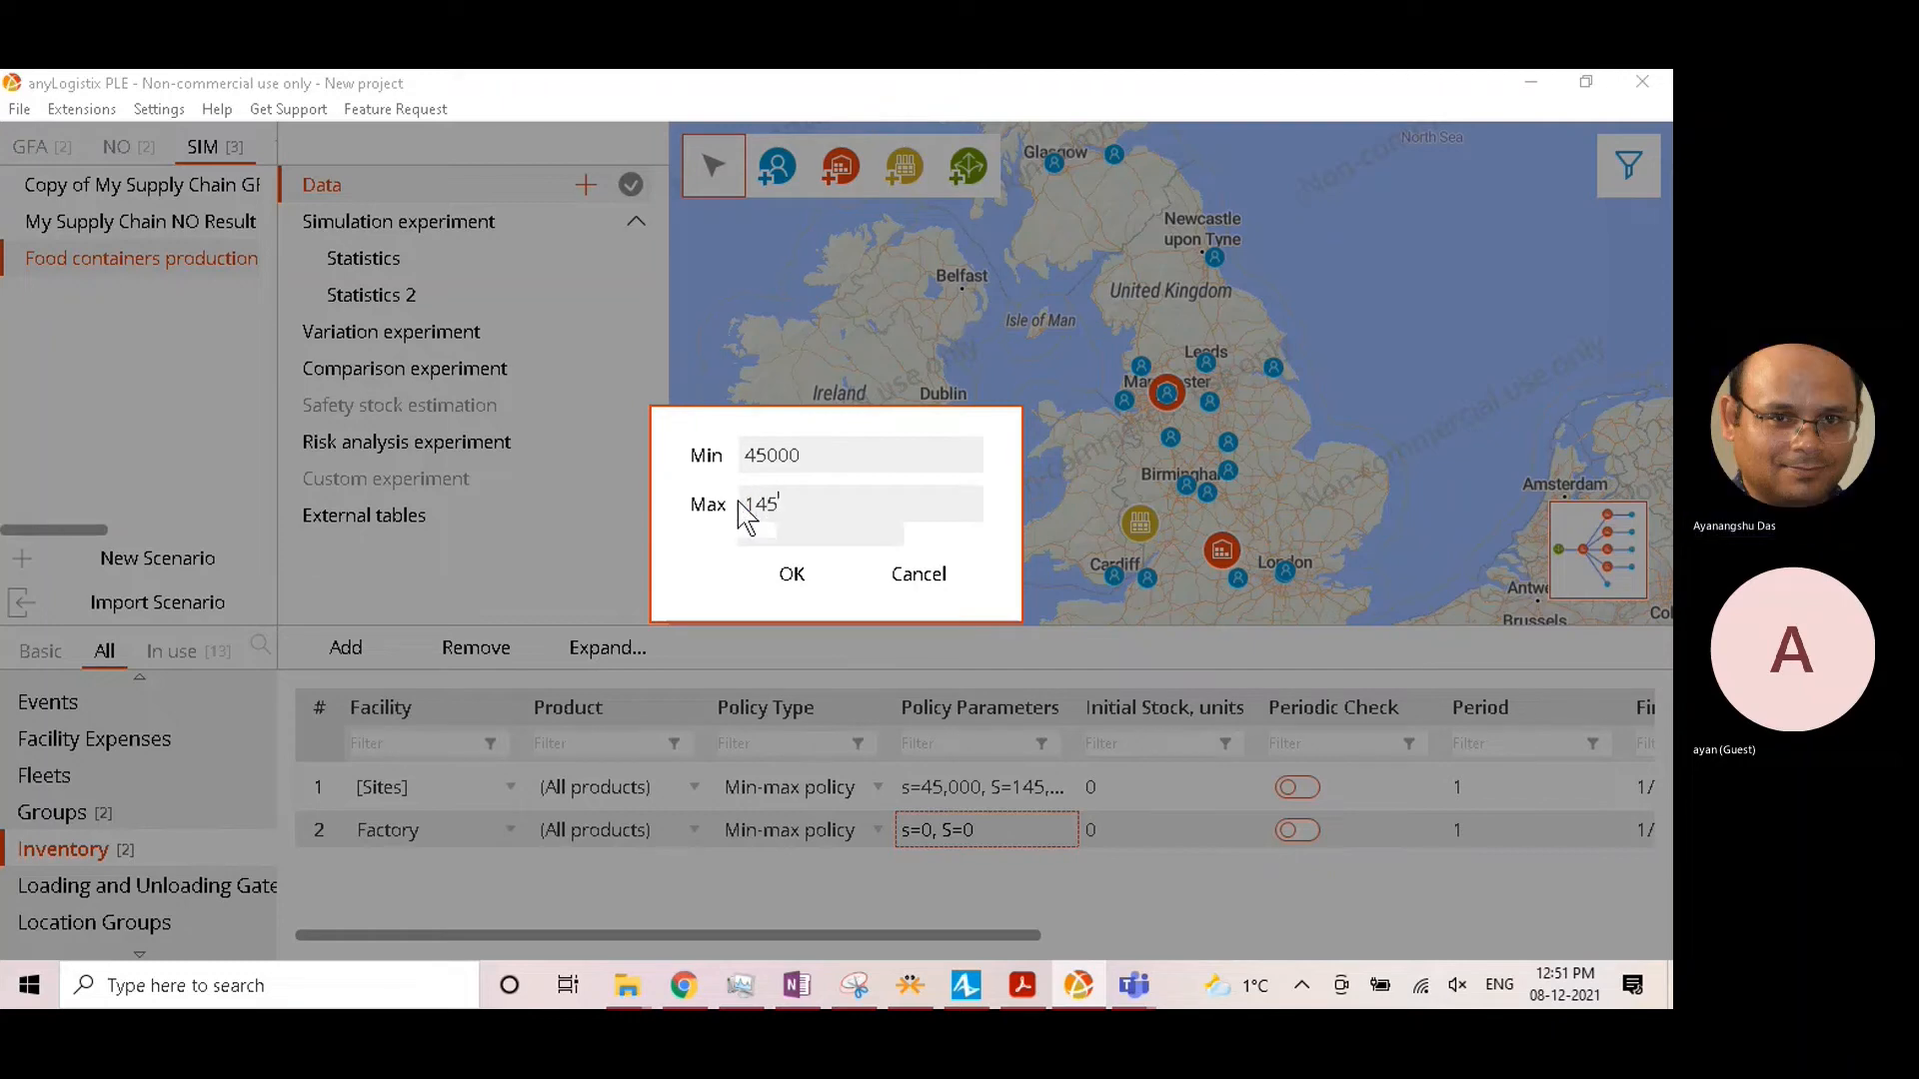
{"action": "type", "text": "0000"}
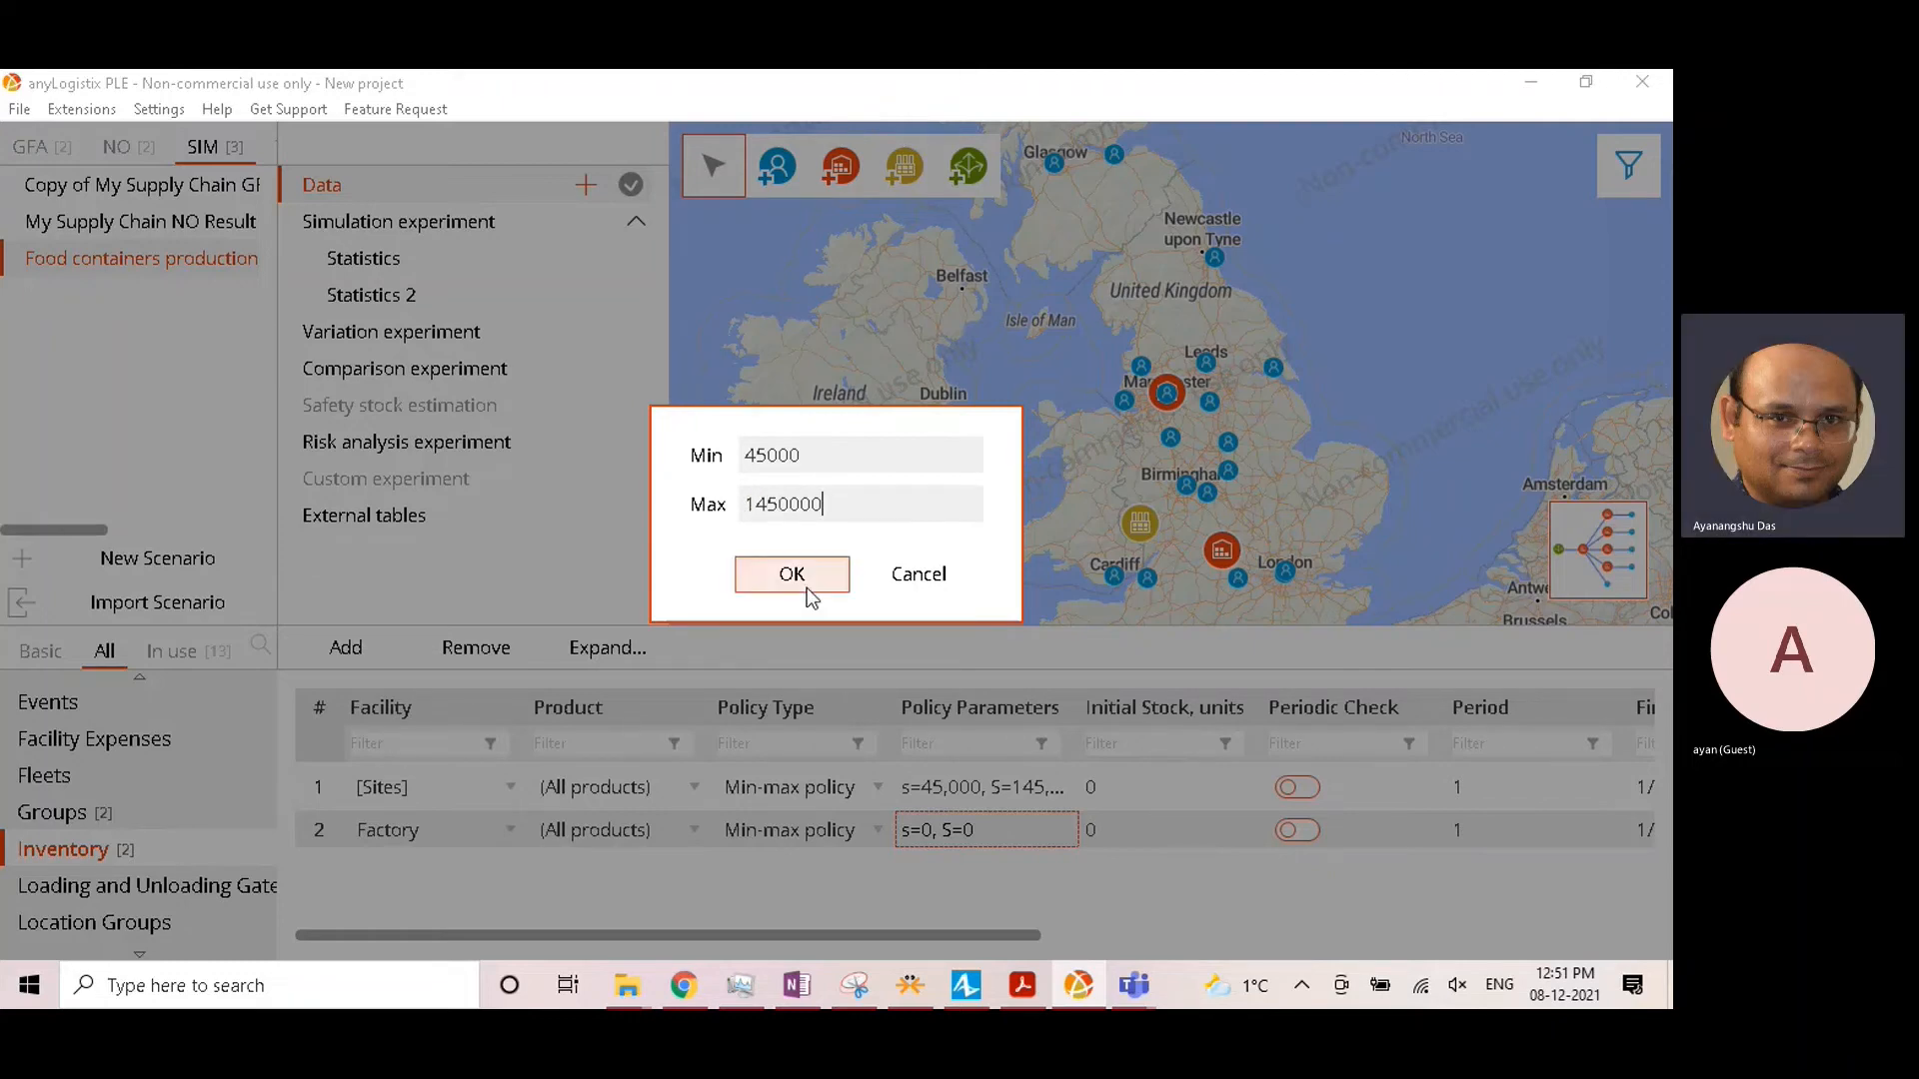
{"action": "left_click", "coordinate": [805, 583]}
{"action": "left_click", "coordinate": [1003, 818]}
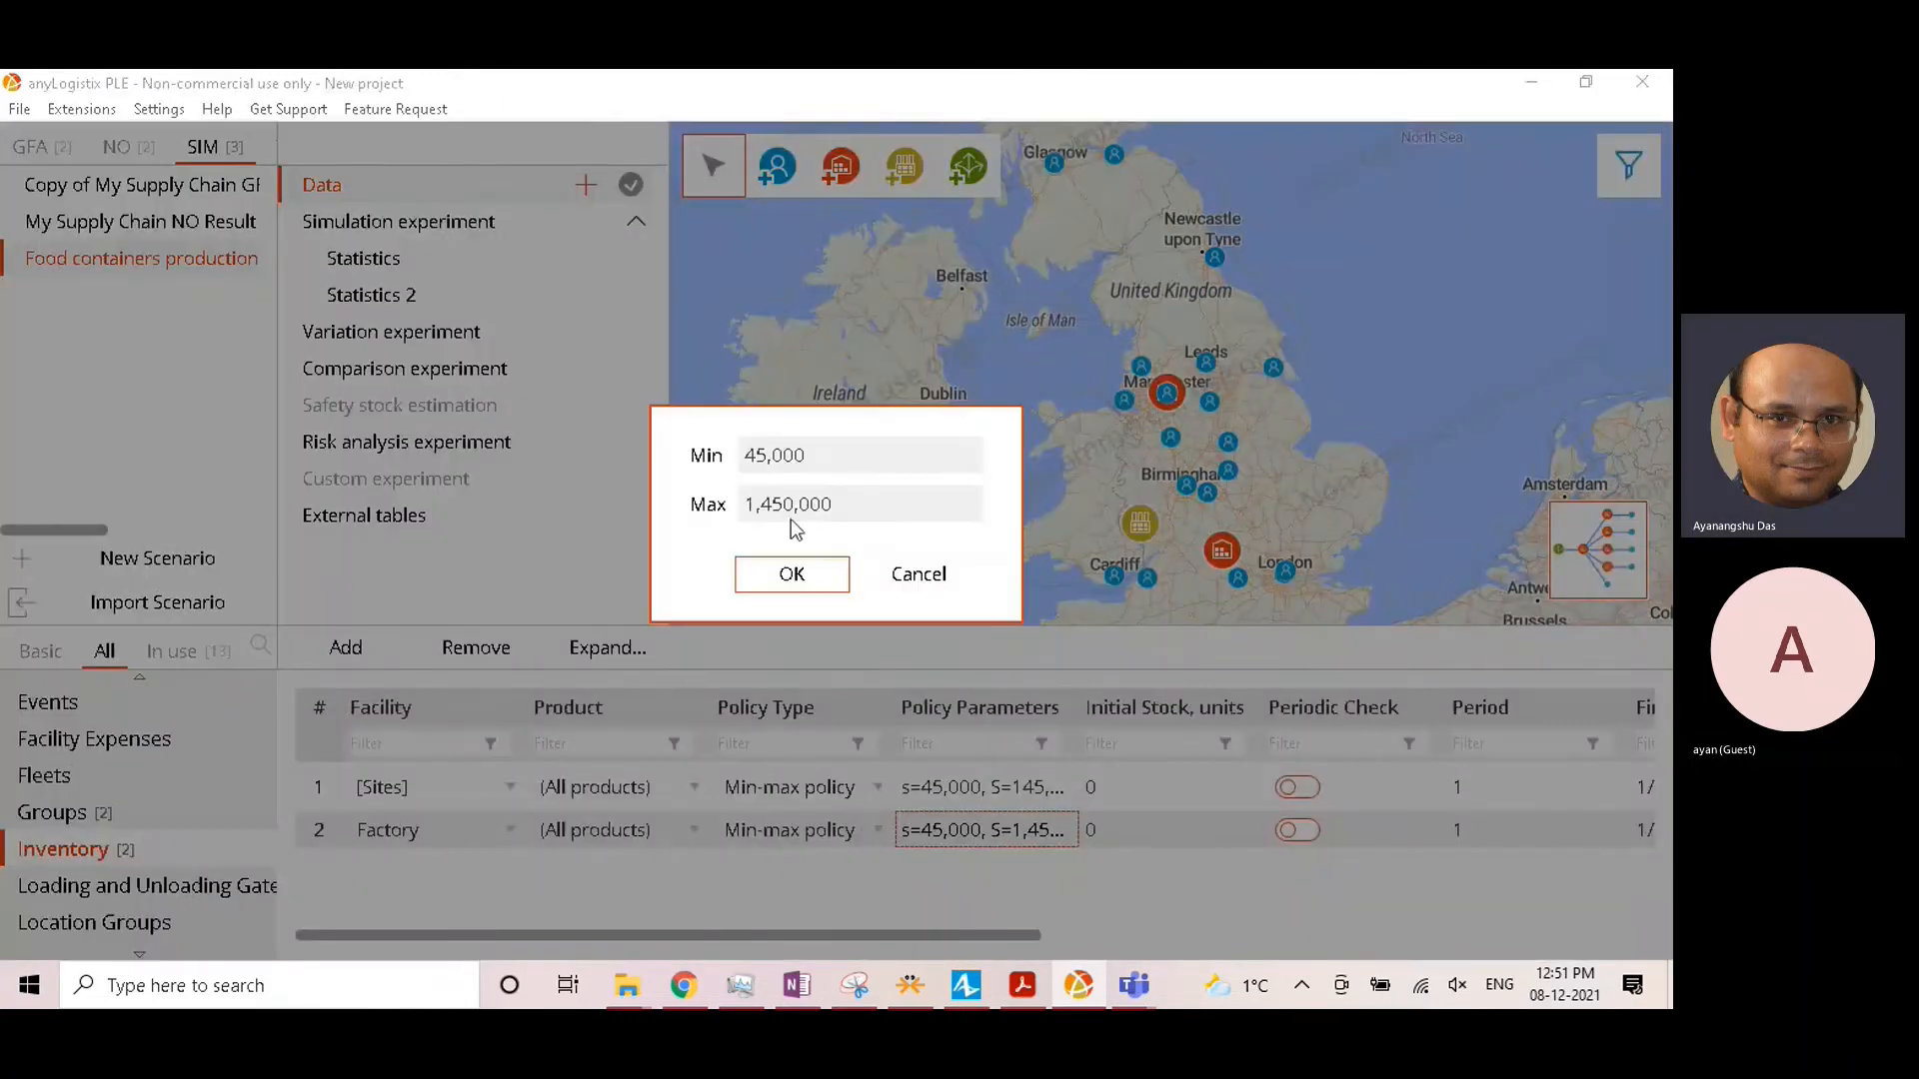
{"action": "left_click", "coordinate": [835, 504]}
{"action": "key", "text": "BackSpace"}
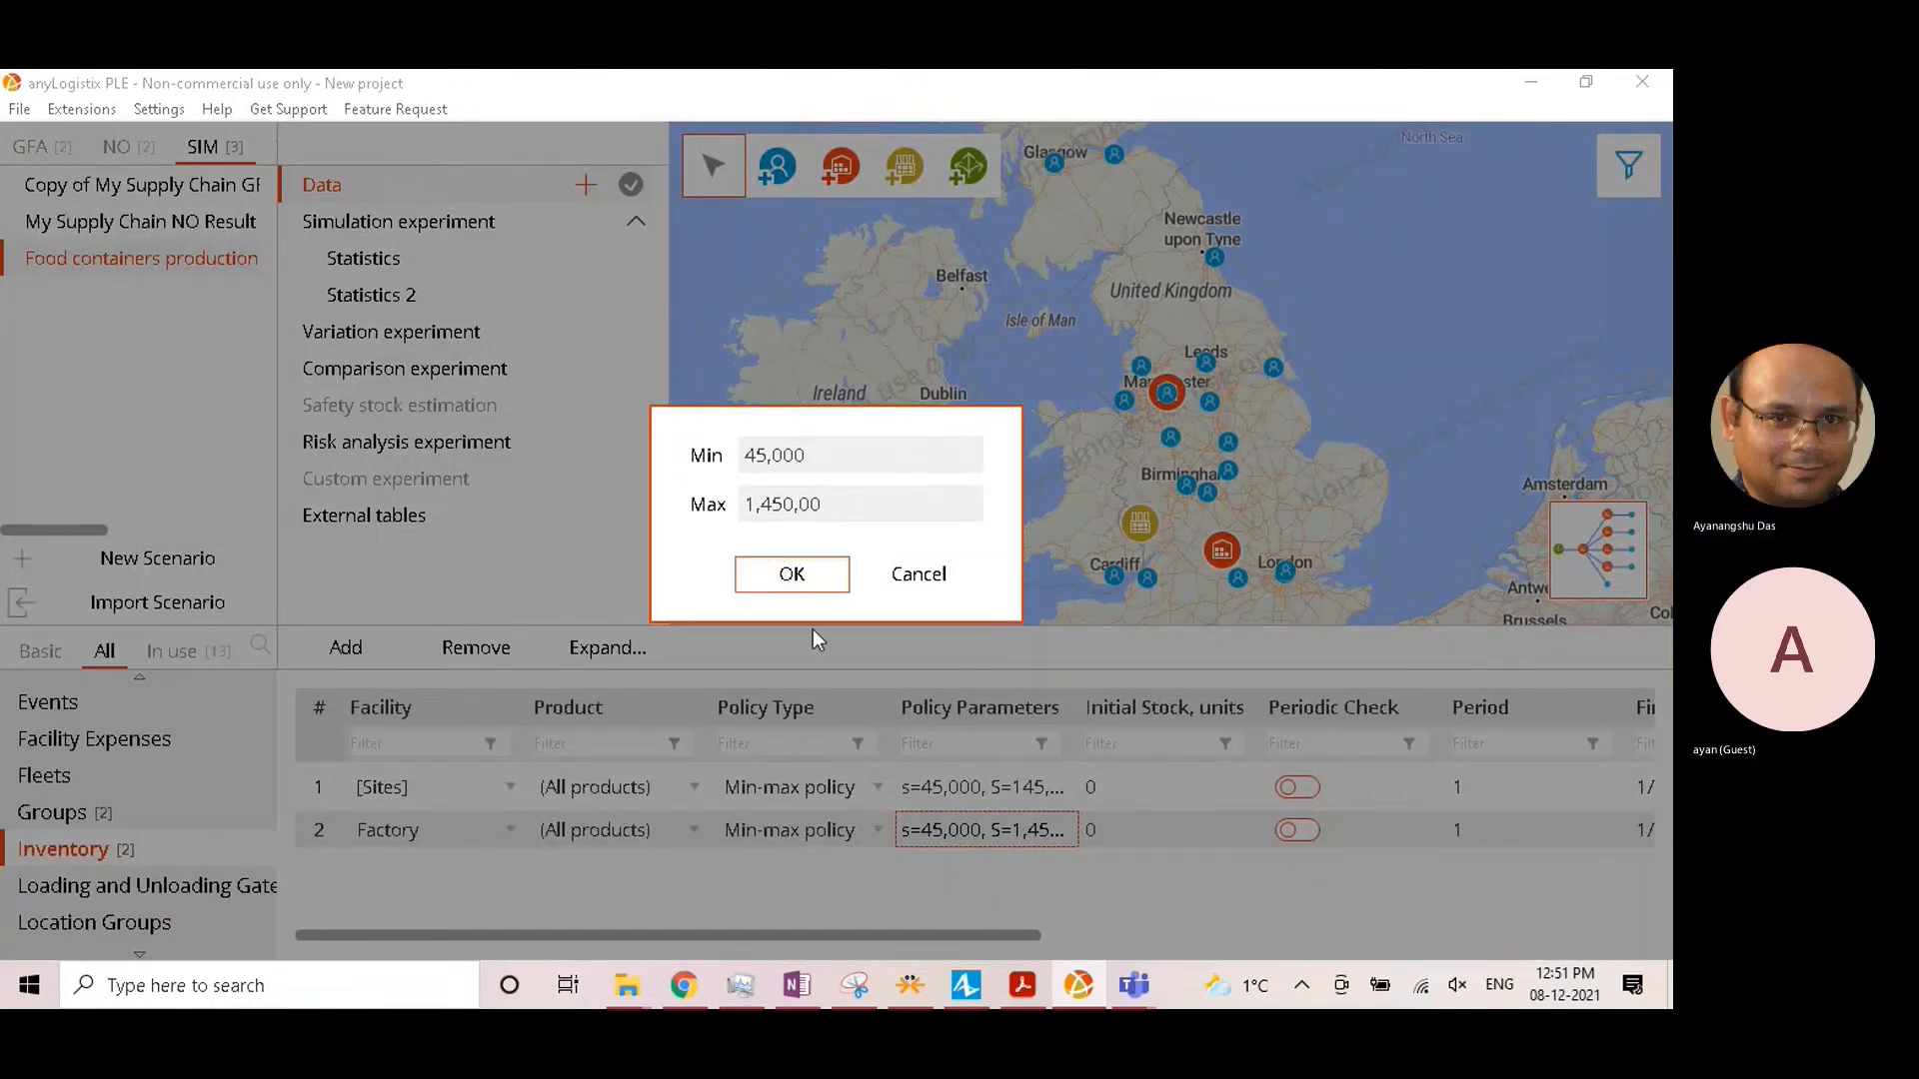
{"action": "left_click", "coordinate": [805, 579]}
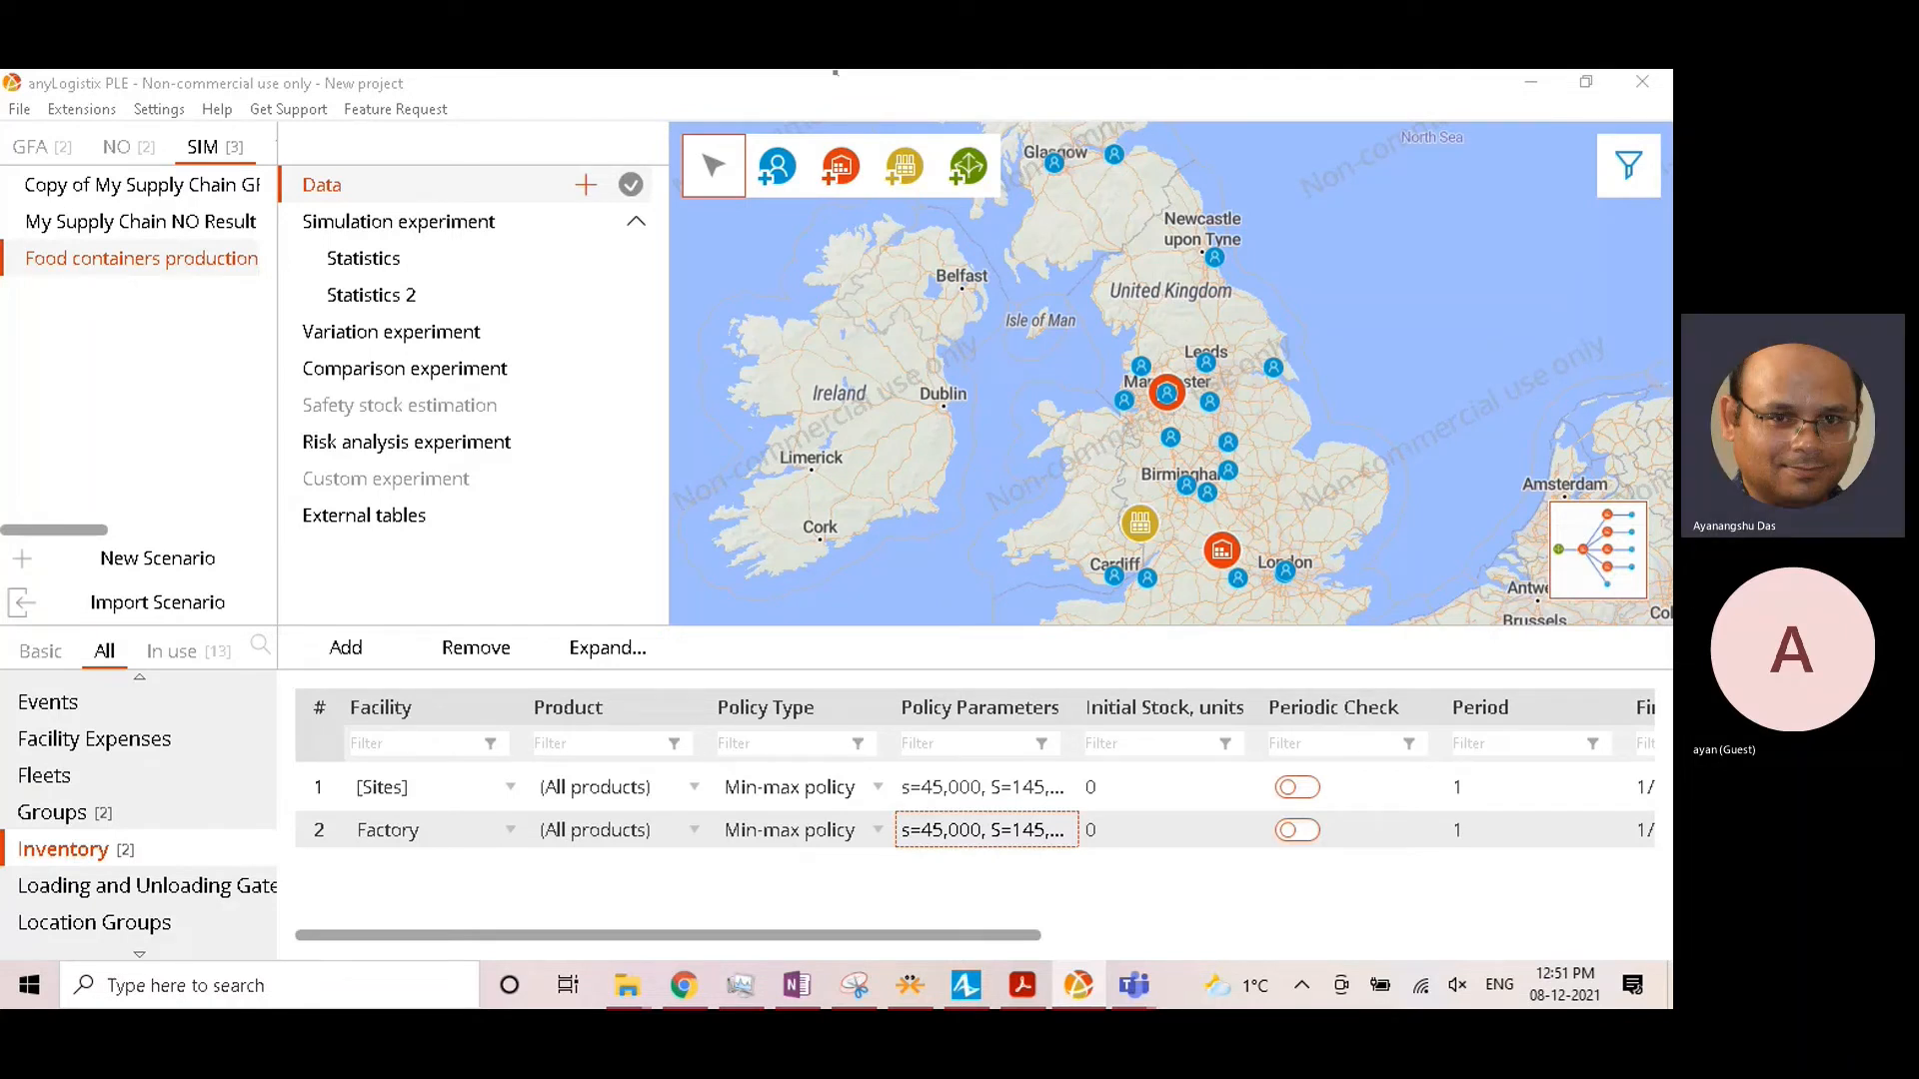
Step: Find the Production data and add a record with Factory as the site and Food storage container as the product
{"action": "left_click", "coordinate": [258, 646]}
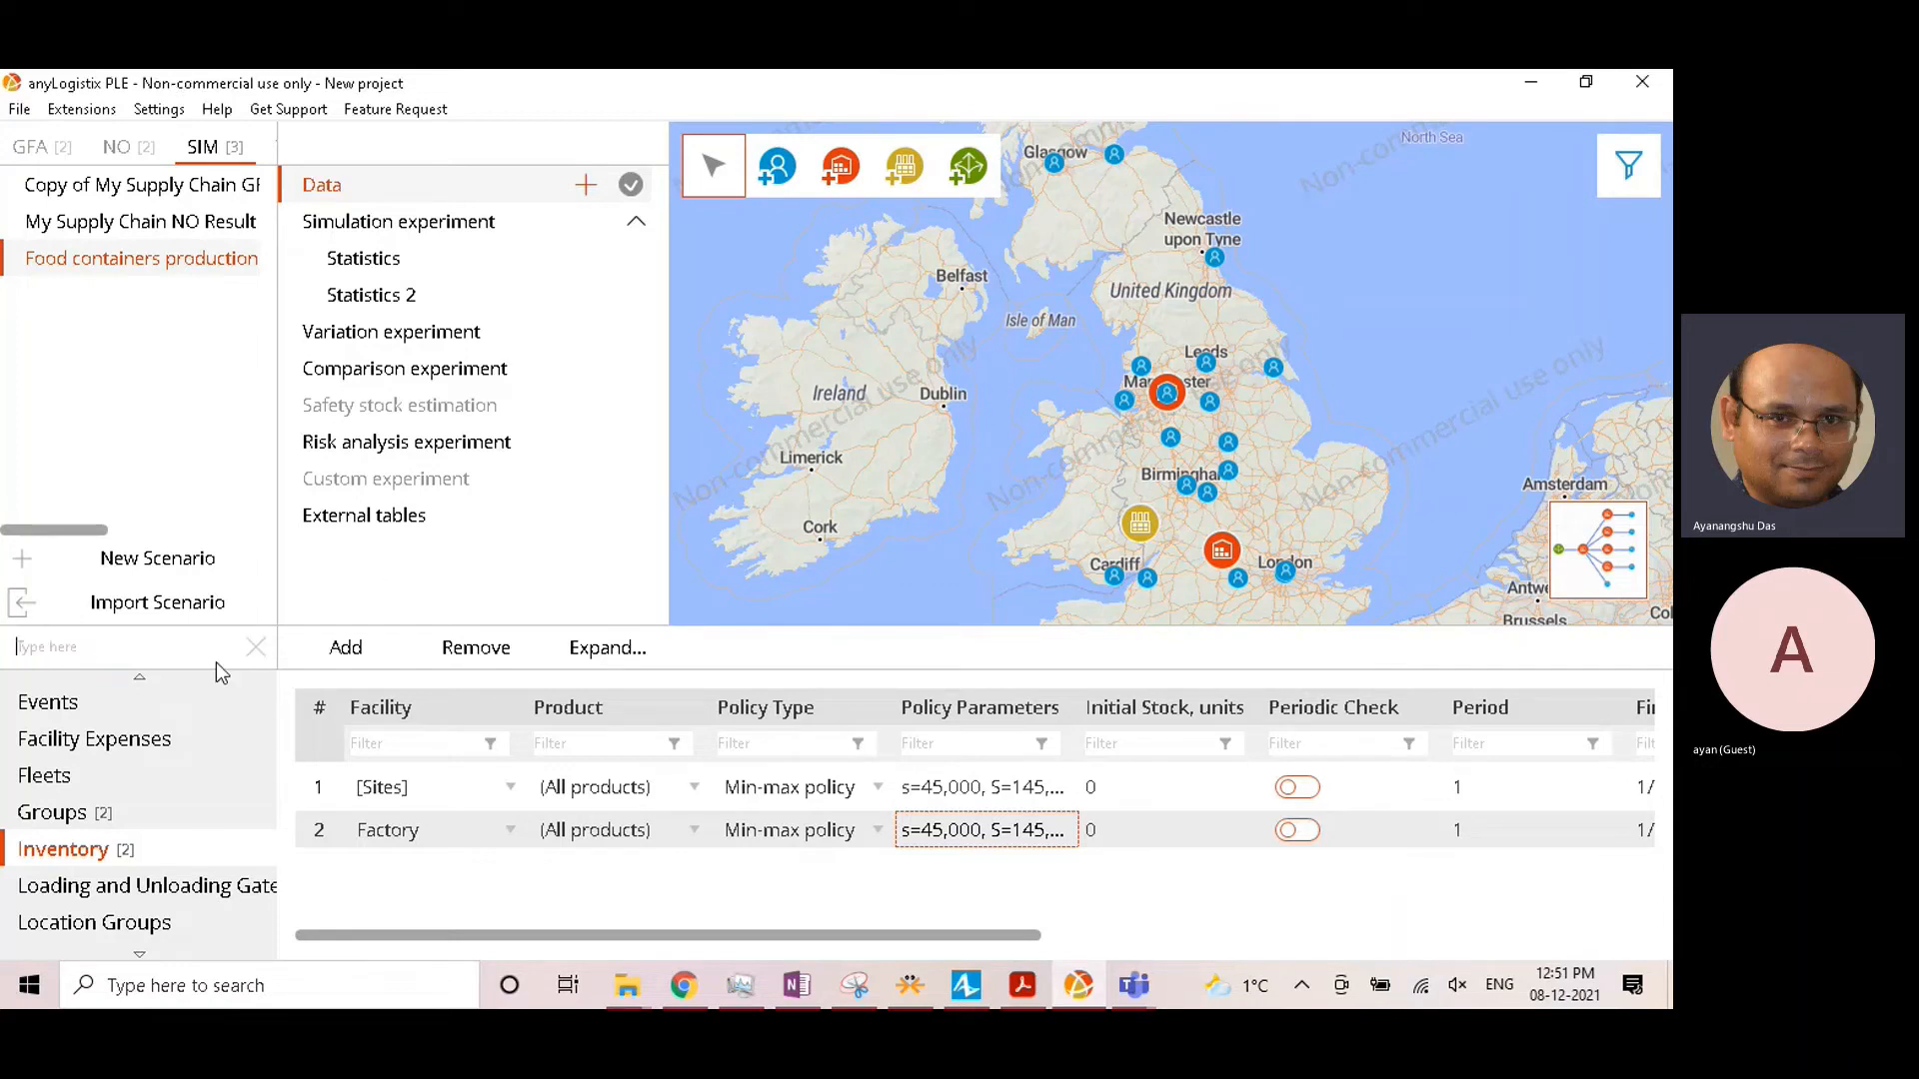
{"action": "type", "text": "produc"}
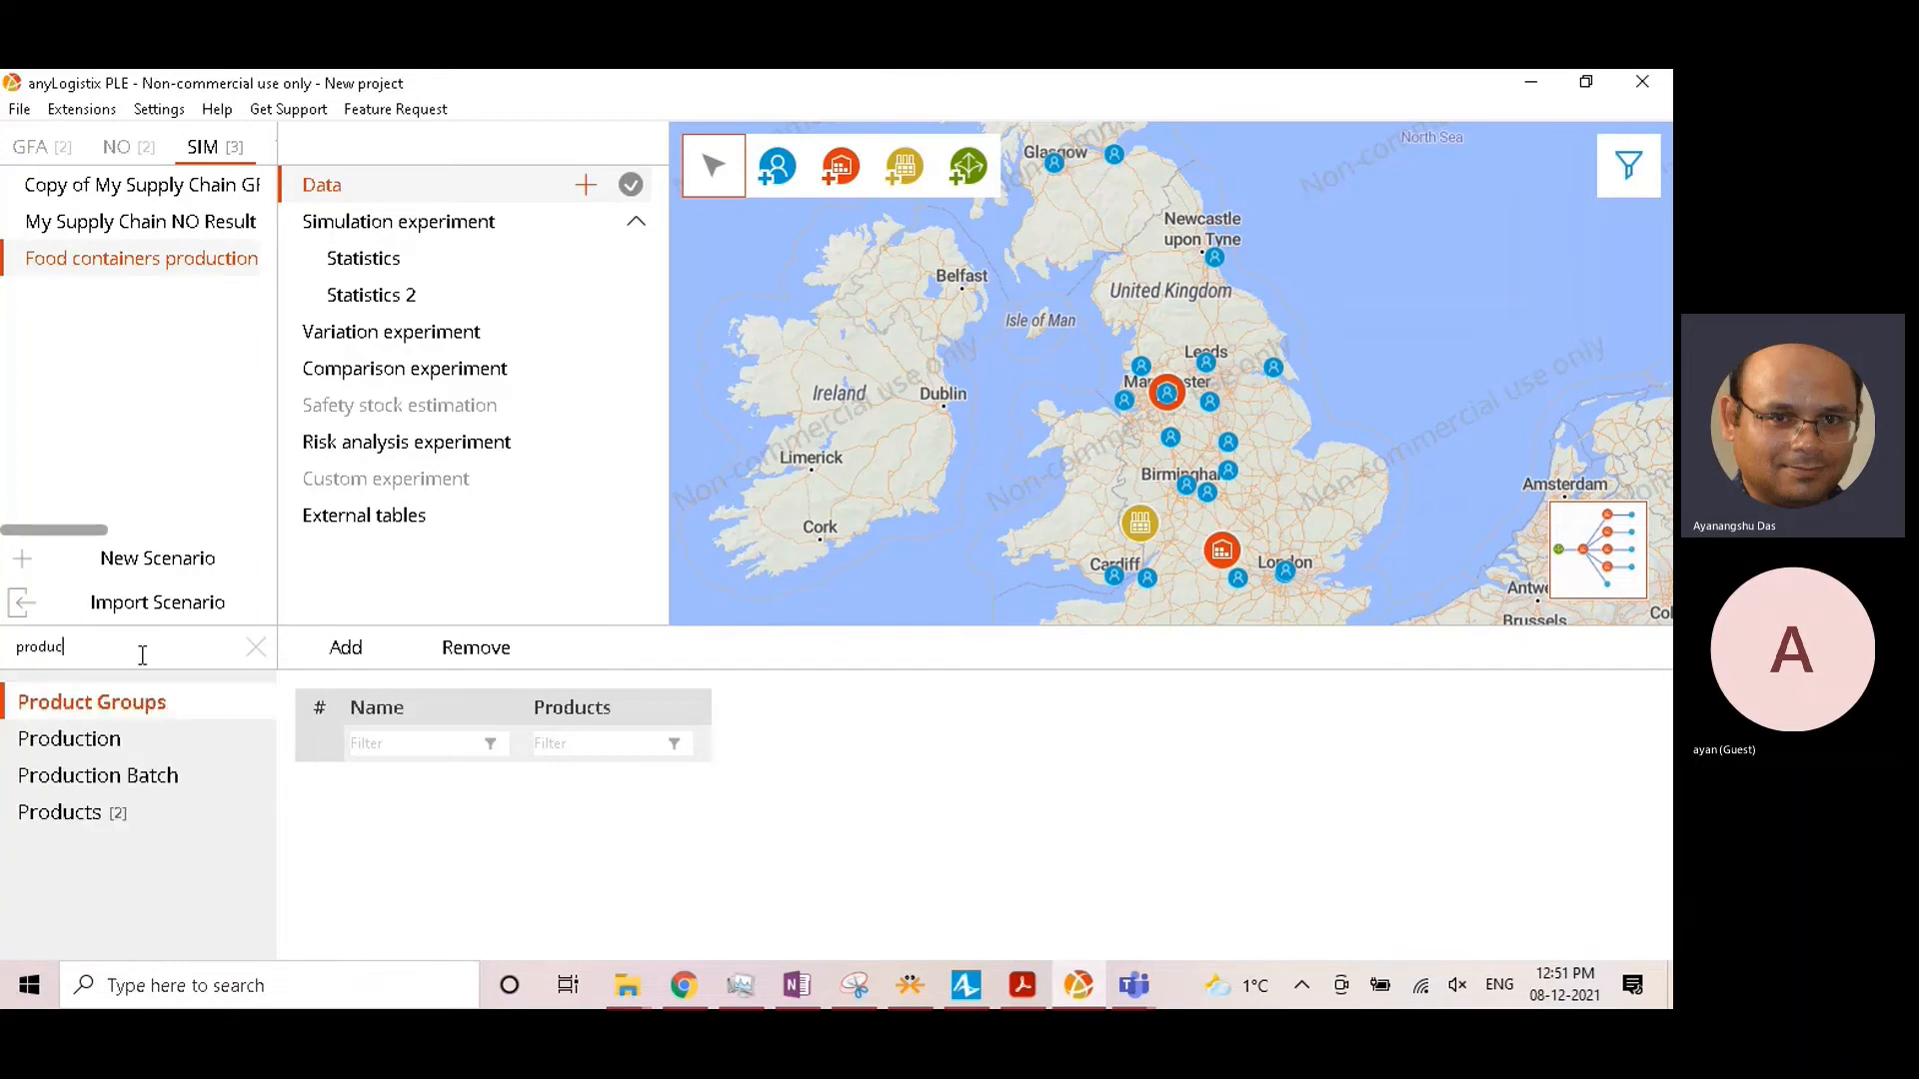
{"action": "left_click", "coordinate": [110, 738]}
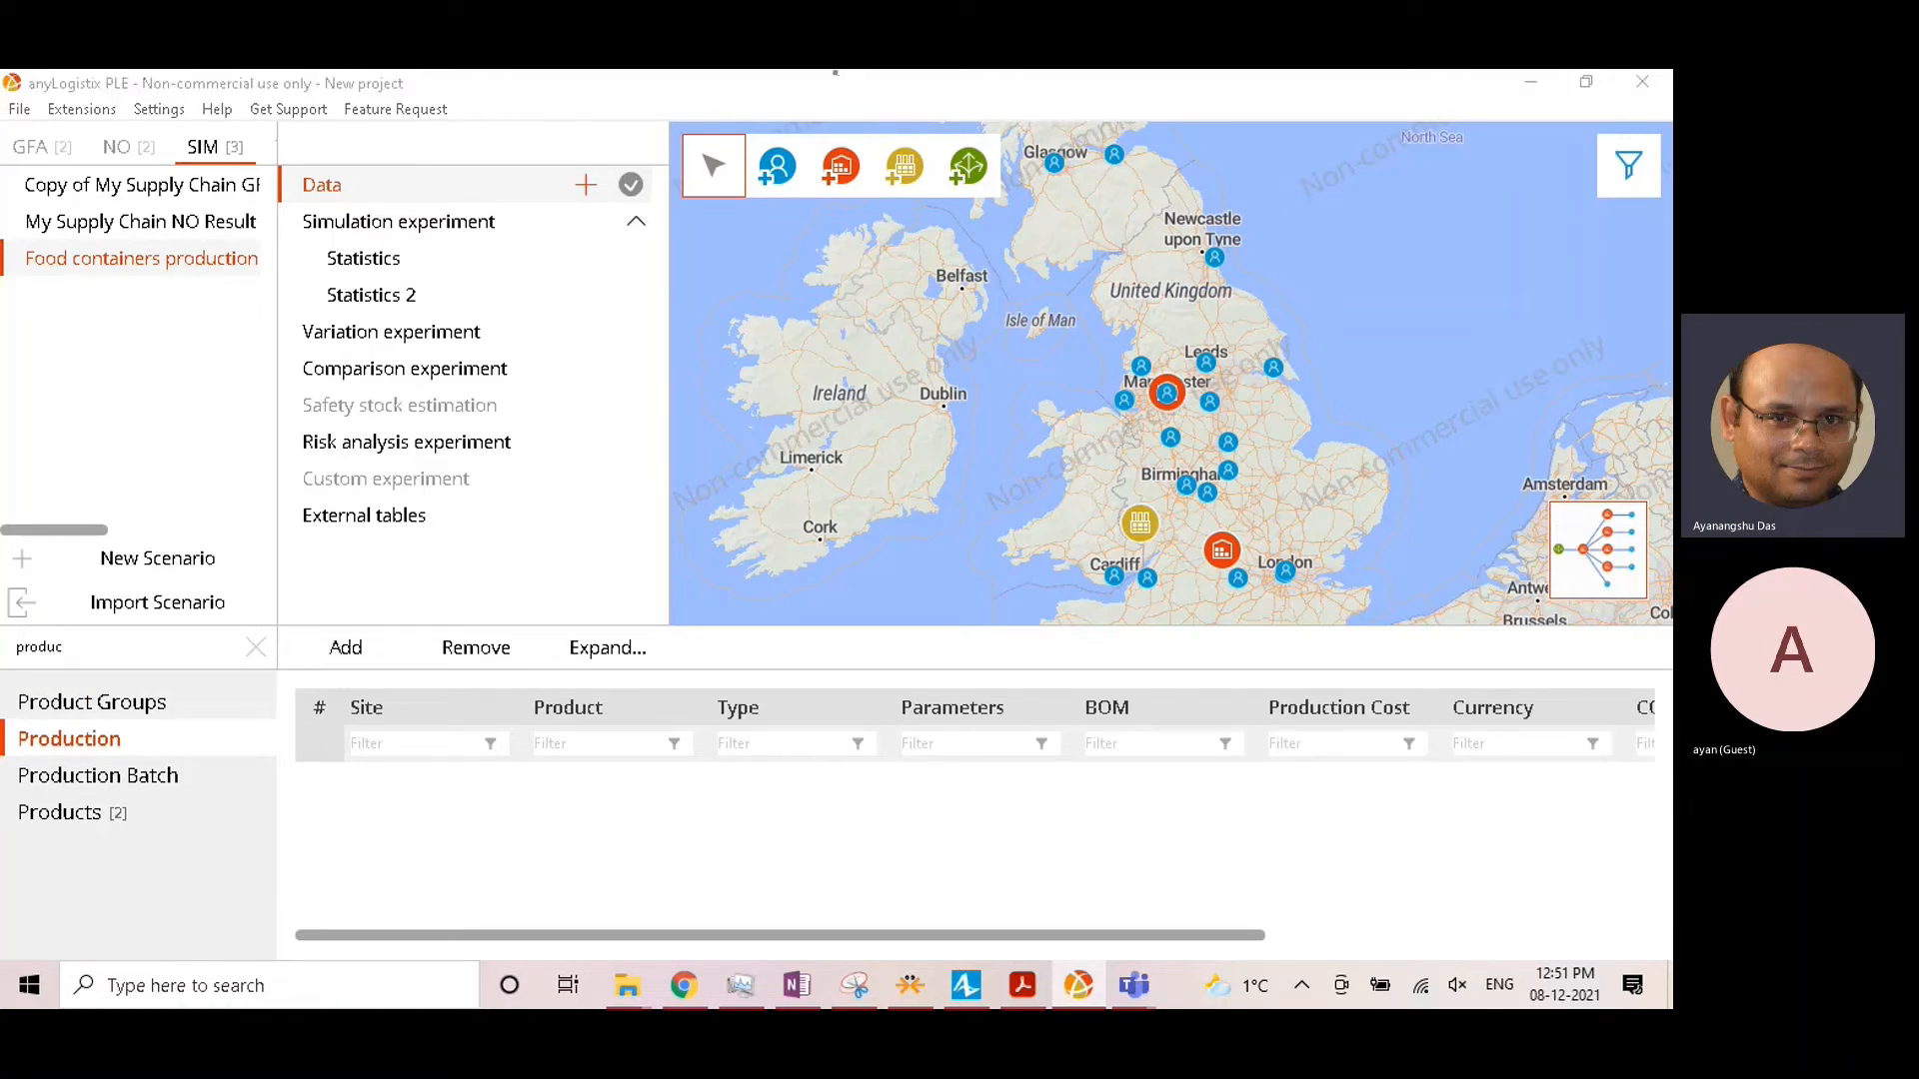
{"action": "left_click", "coordinate": [368, 649]}
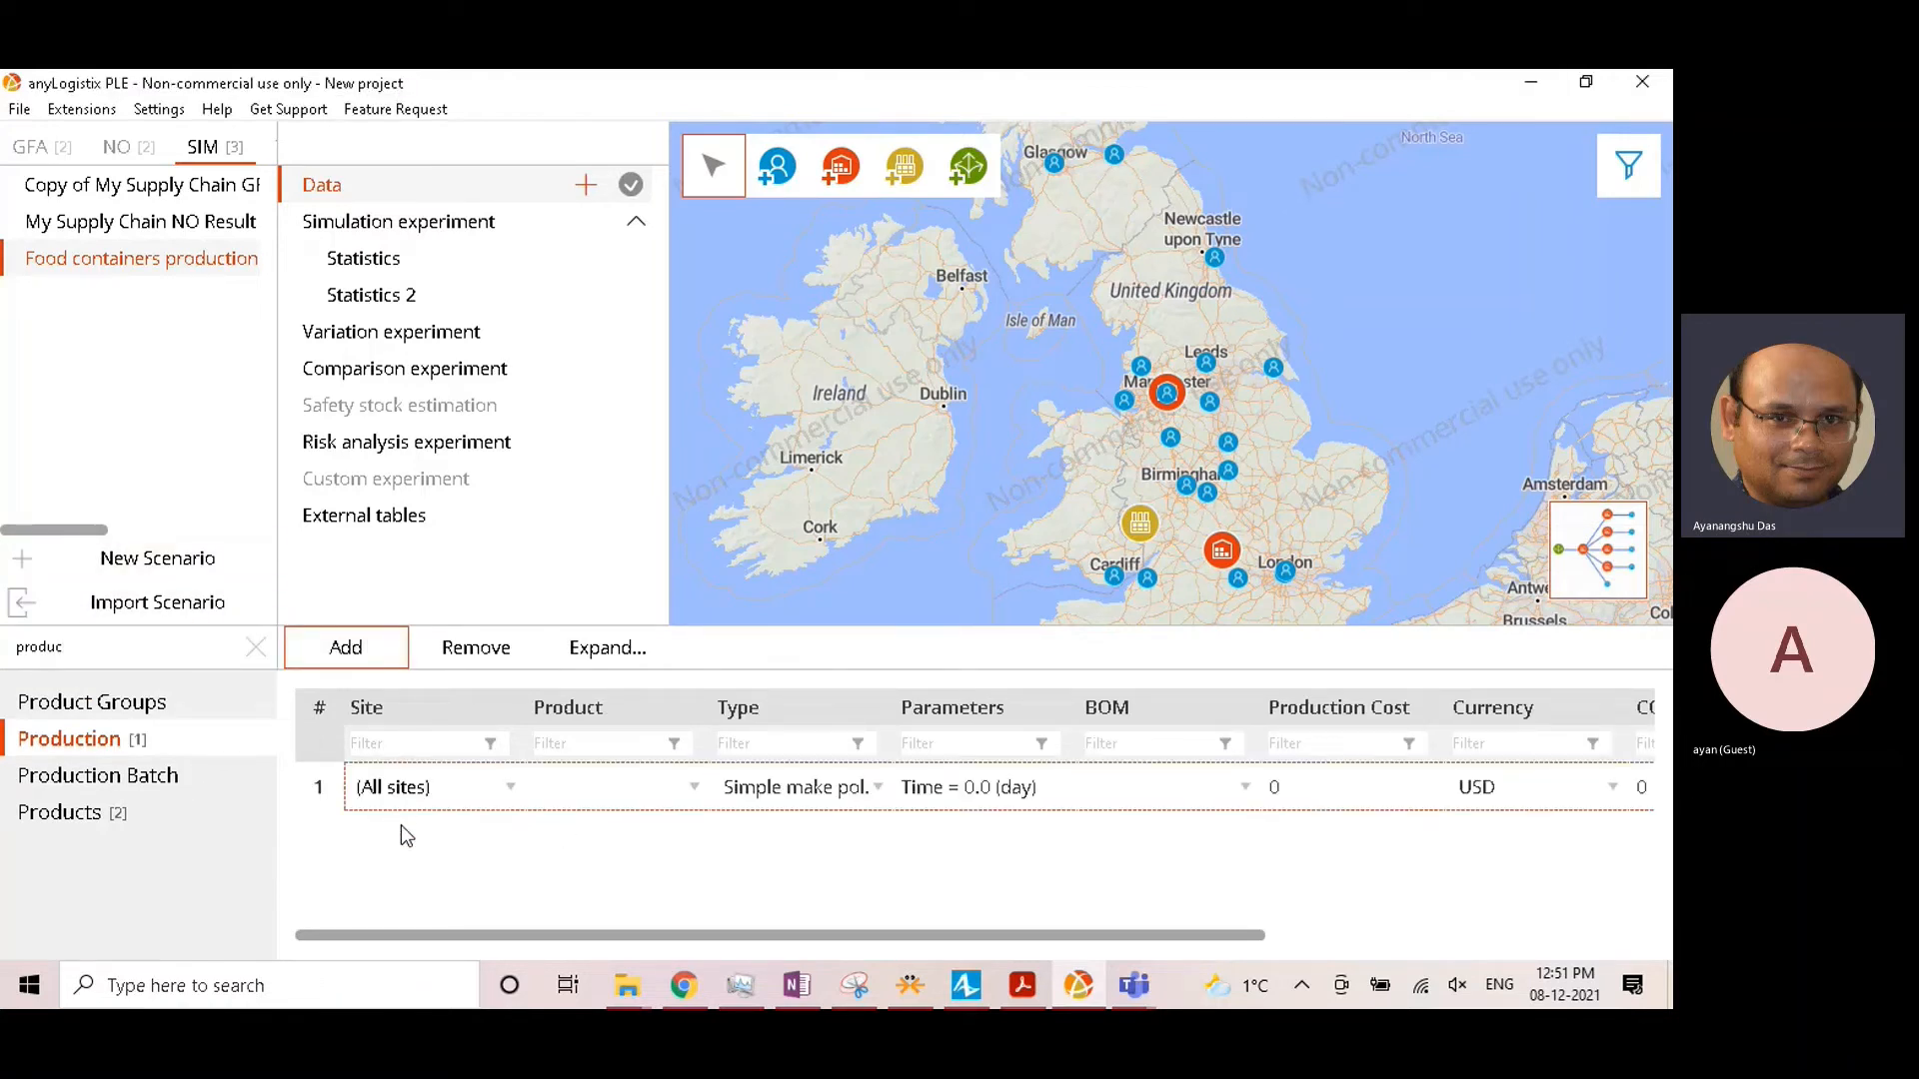
{"action": "left_click", "coordinate": [415, 785]}
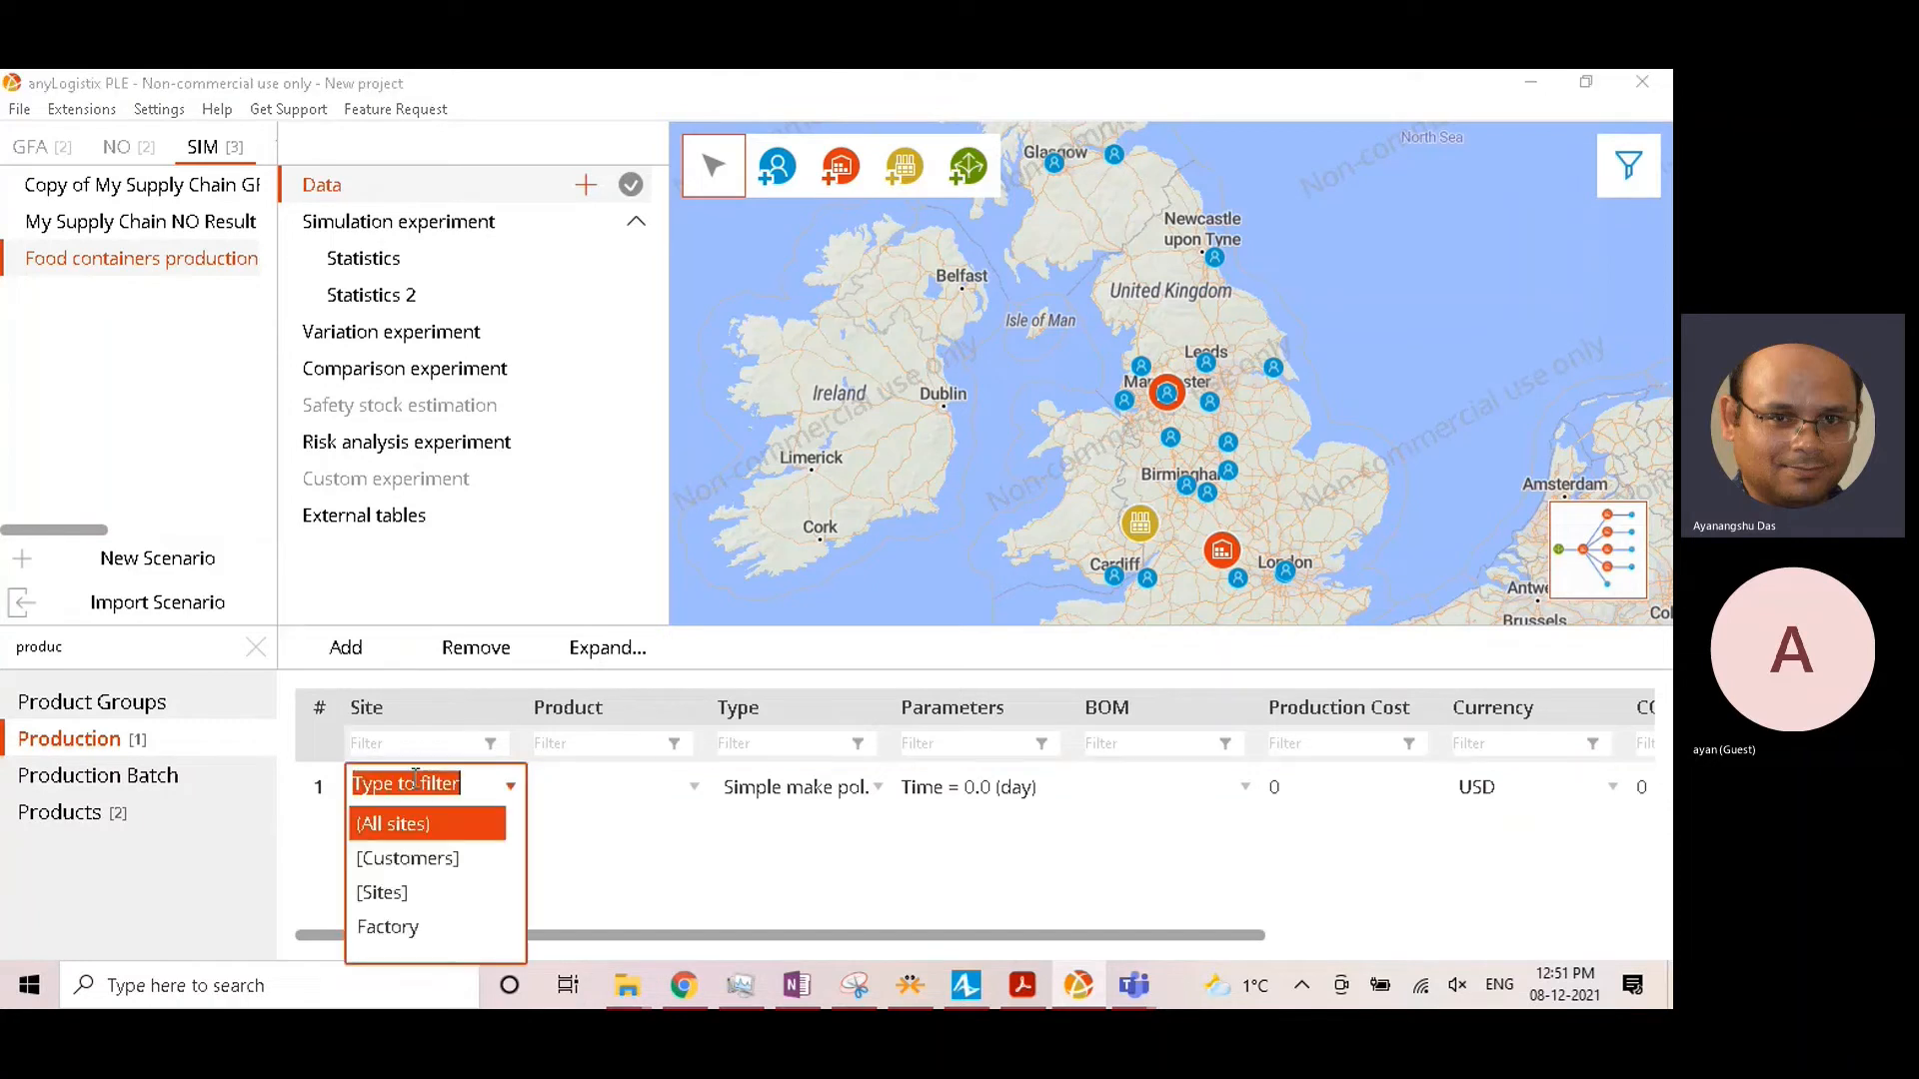
{"action": "left_click", "coordinate": [412, 926]}
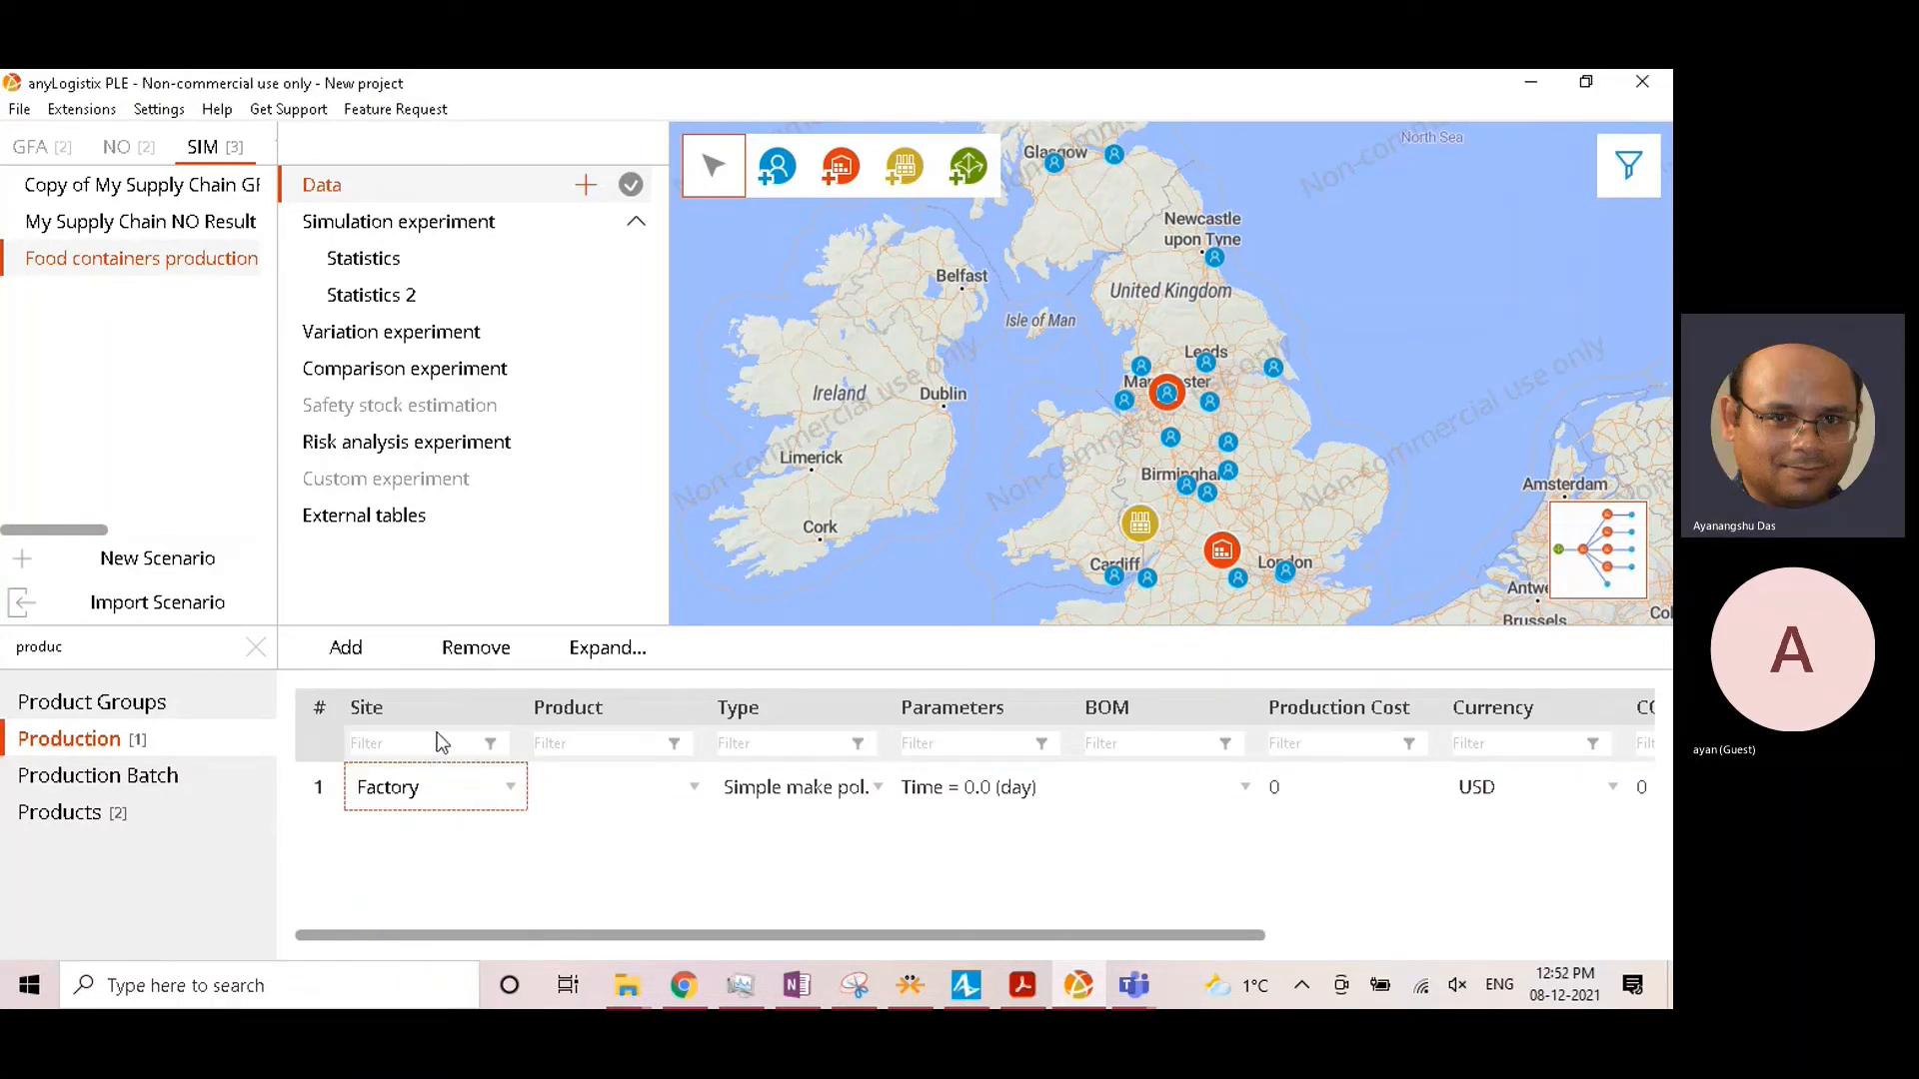
{"action": "left_click", "coordinate": [588, 790]}
{"action": "left_click", "coordinate": [588, 790]}
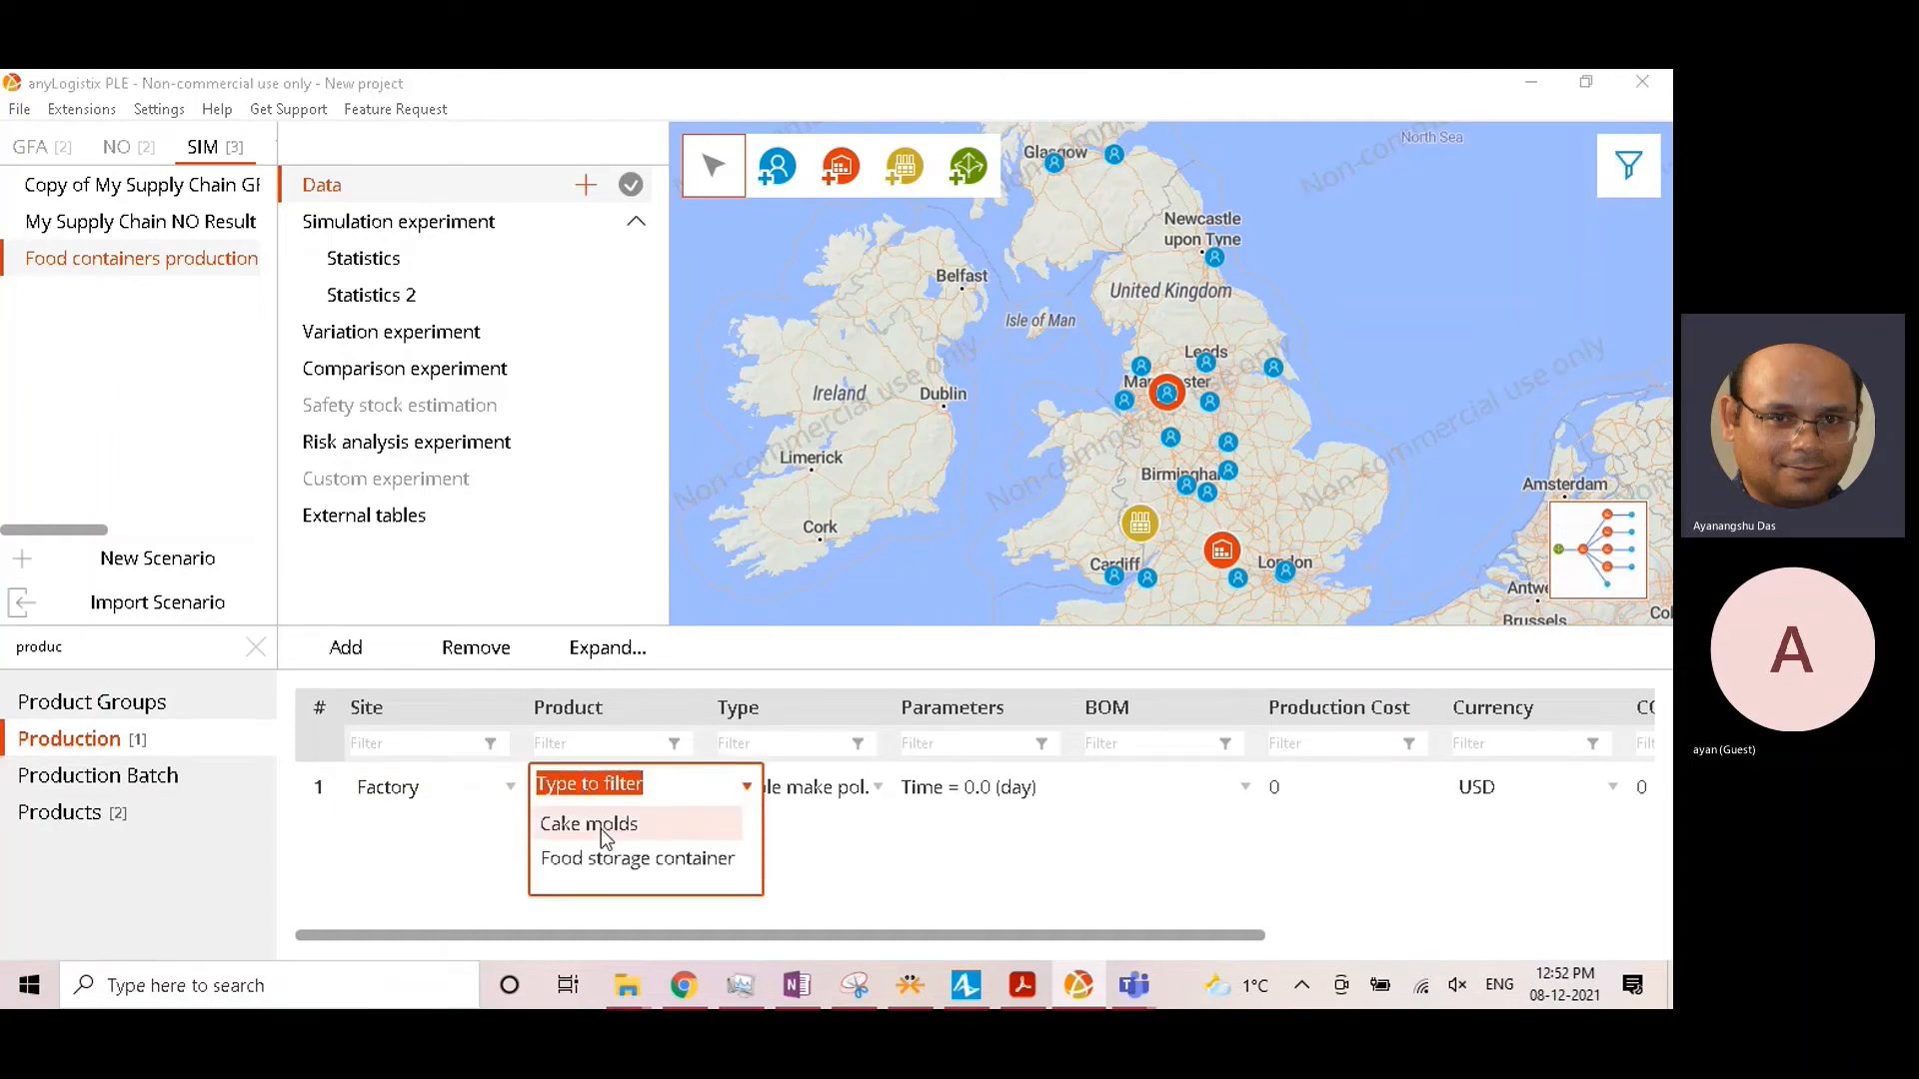
{"action": "left_click", "coordinate": [604, 857]}
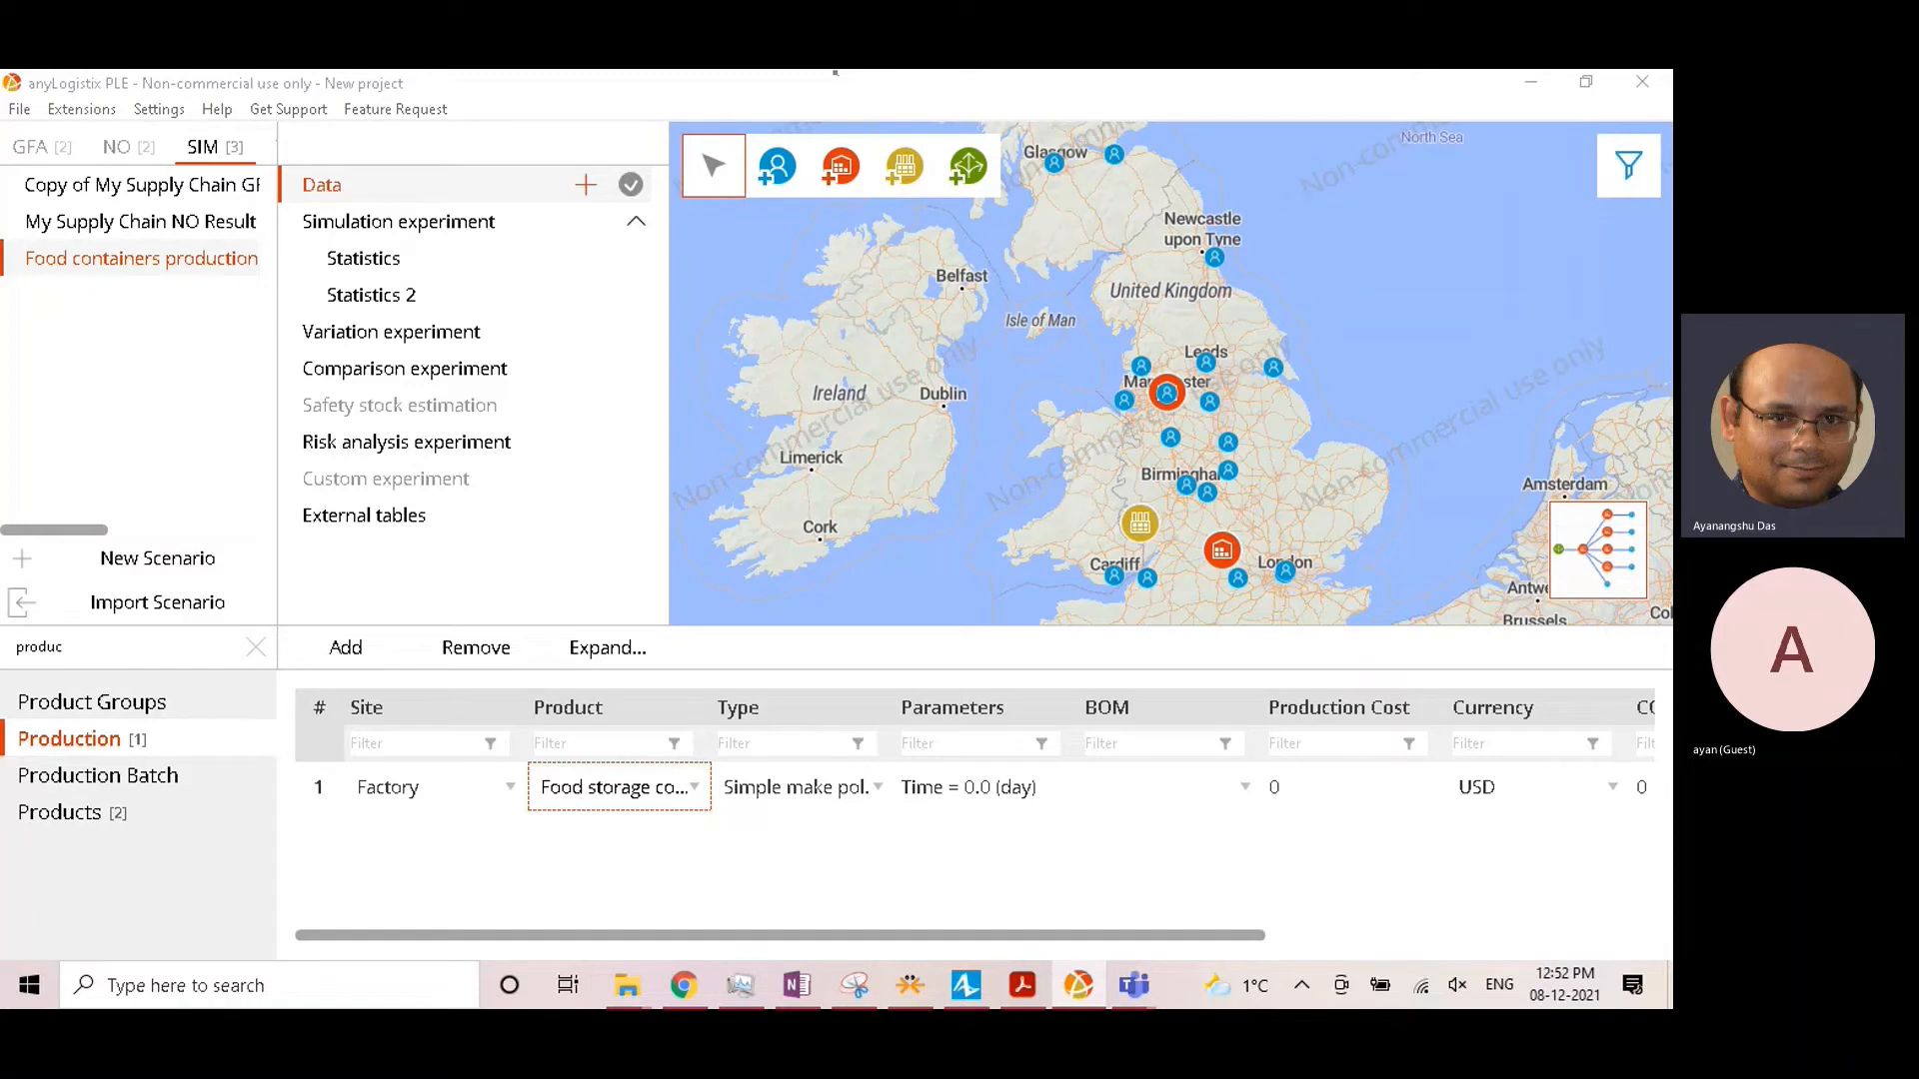
{"action": "left_click", "coordinate": [1017, 753]}
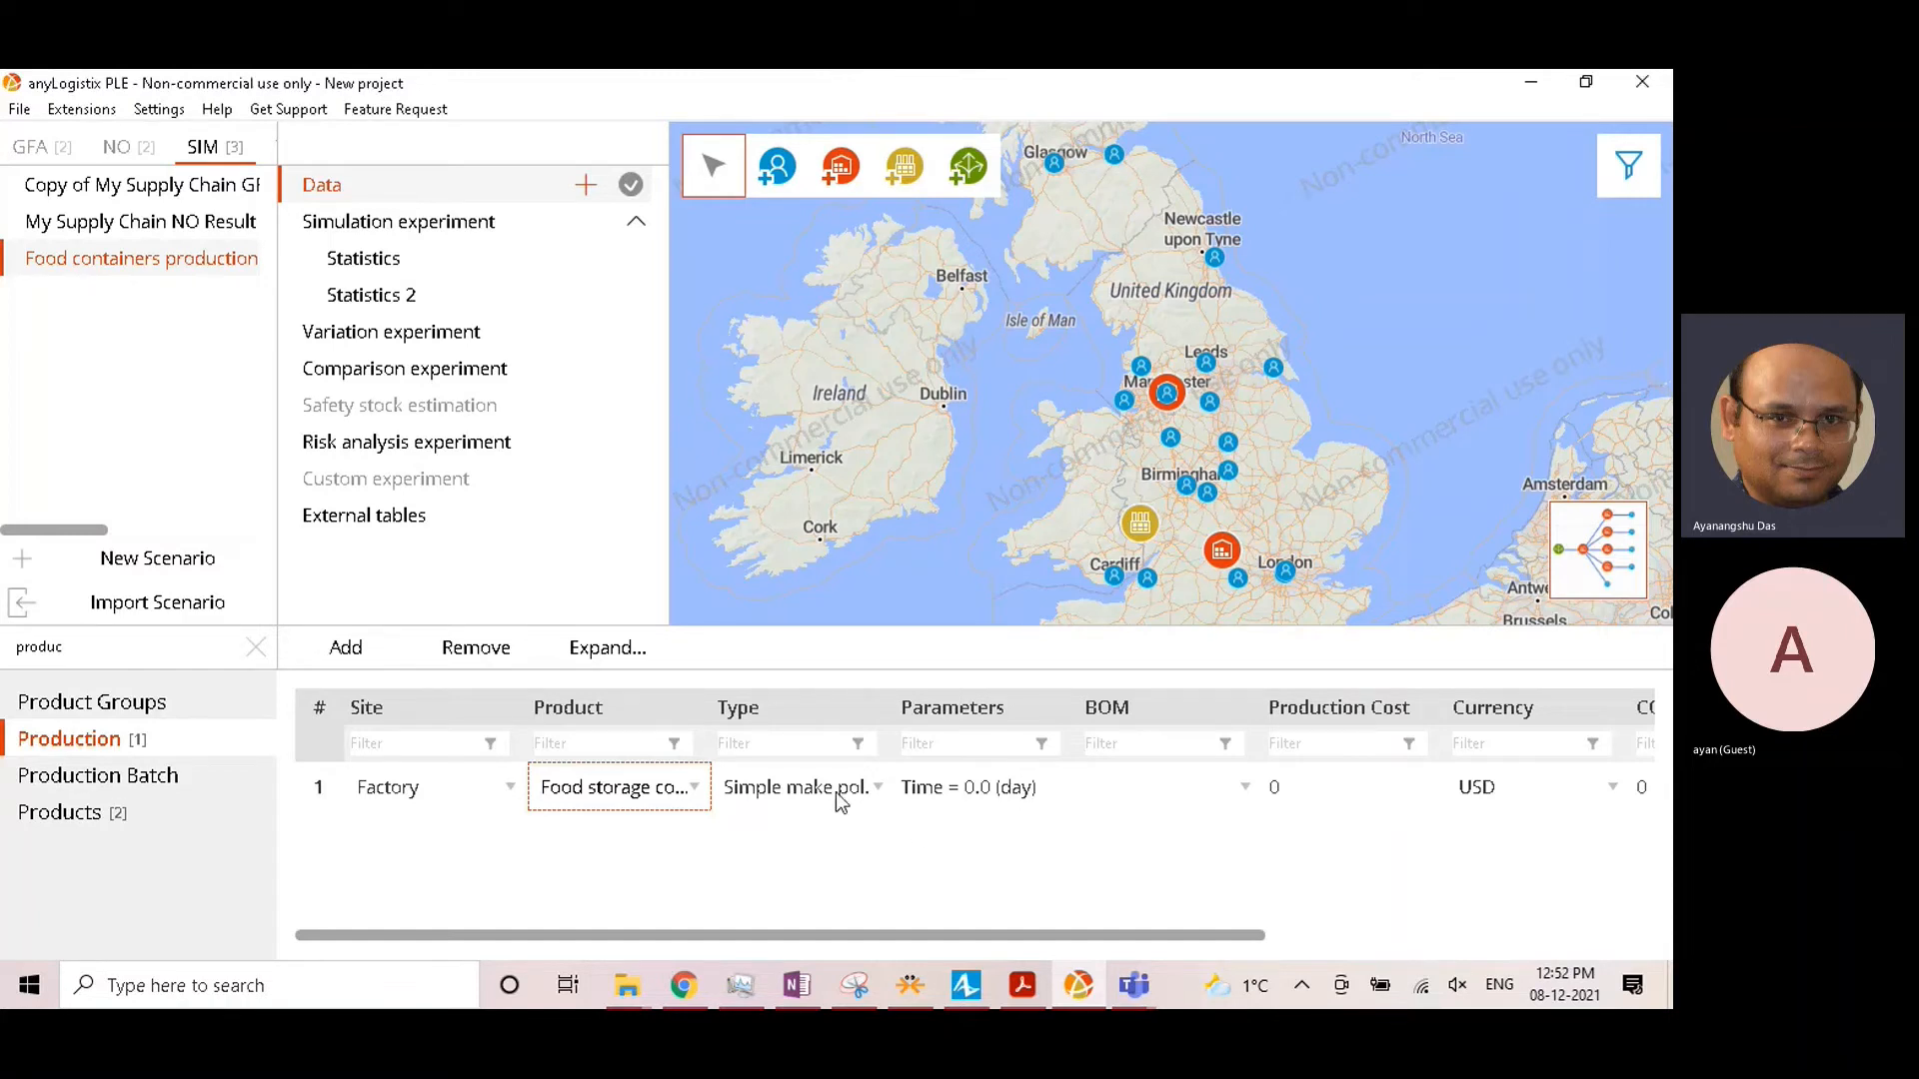
Step: Set the production time per unit to 0.01 with second as the time unit for the food storage container
{"action": "double_click", "coordinate": [970, 790]}
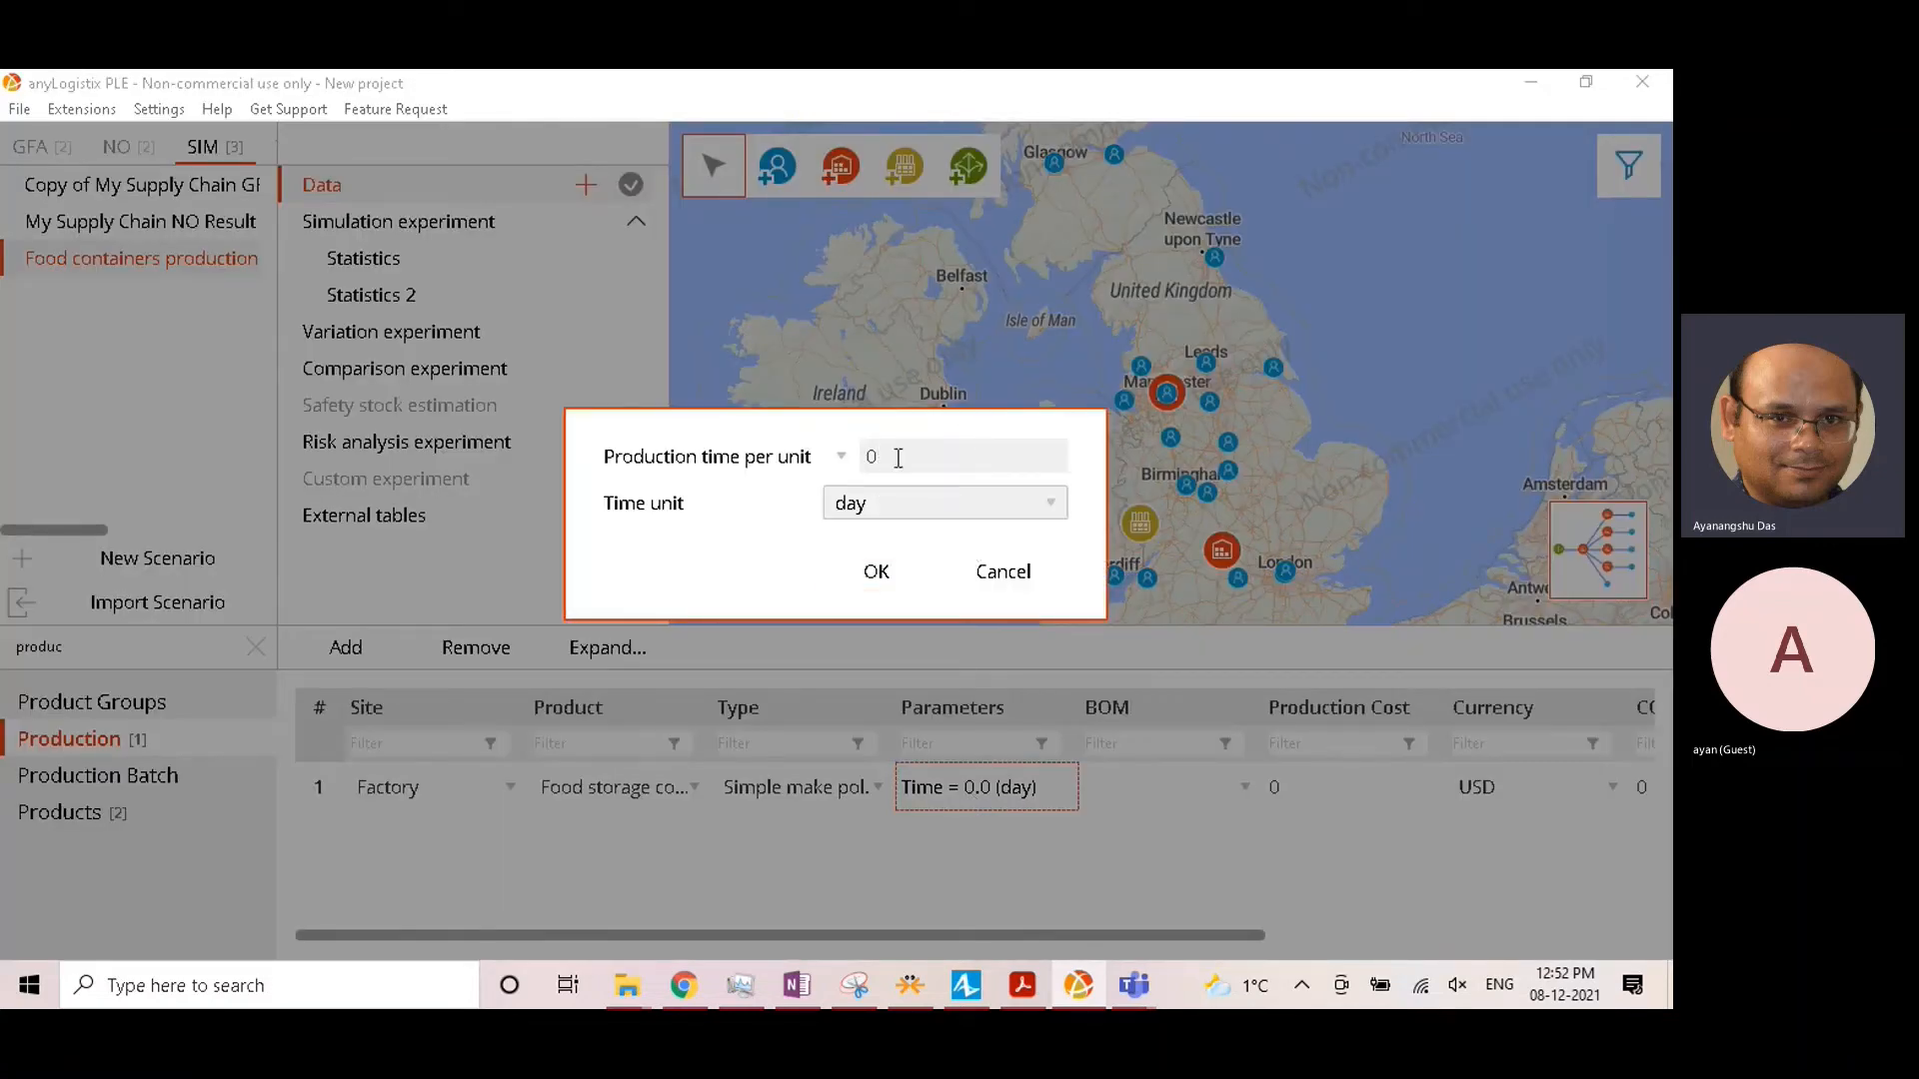
{"action": "type", "text": ".01"}
{"action": "left_click", "coordinate": [858, 510]}
{"action": "left_click", "coordinate": [872, 646]}
{"action": "left_click", "coordinate": [876, 572]}
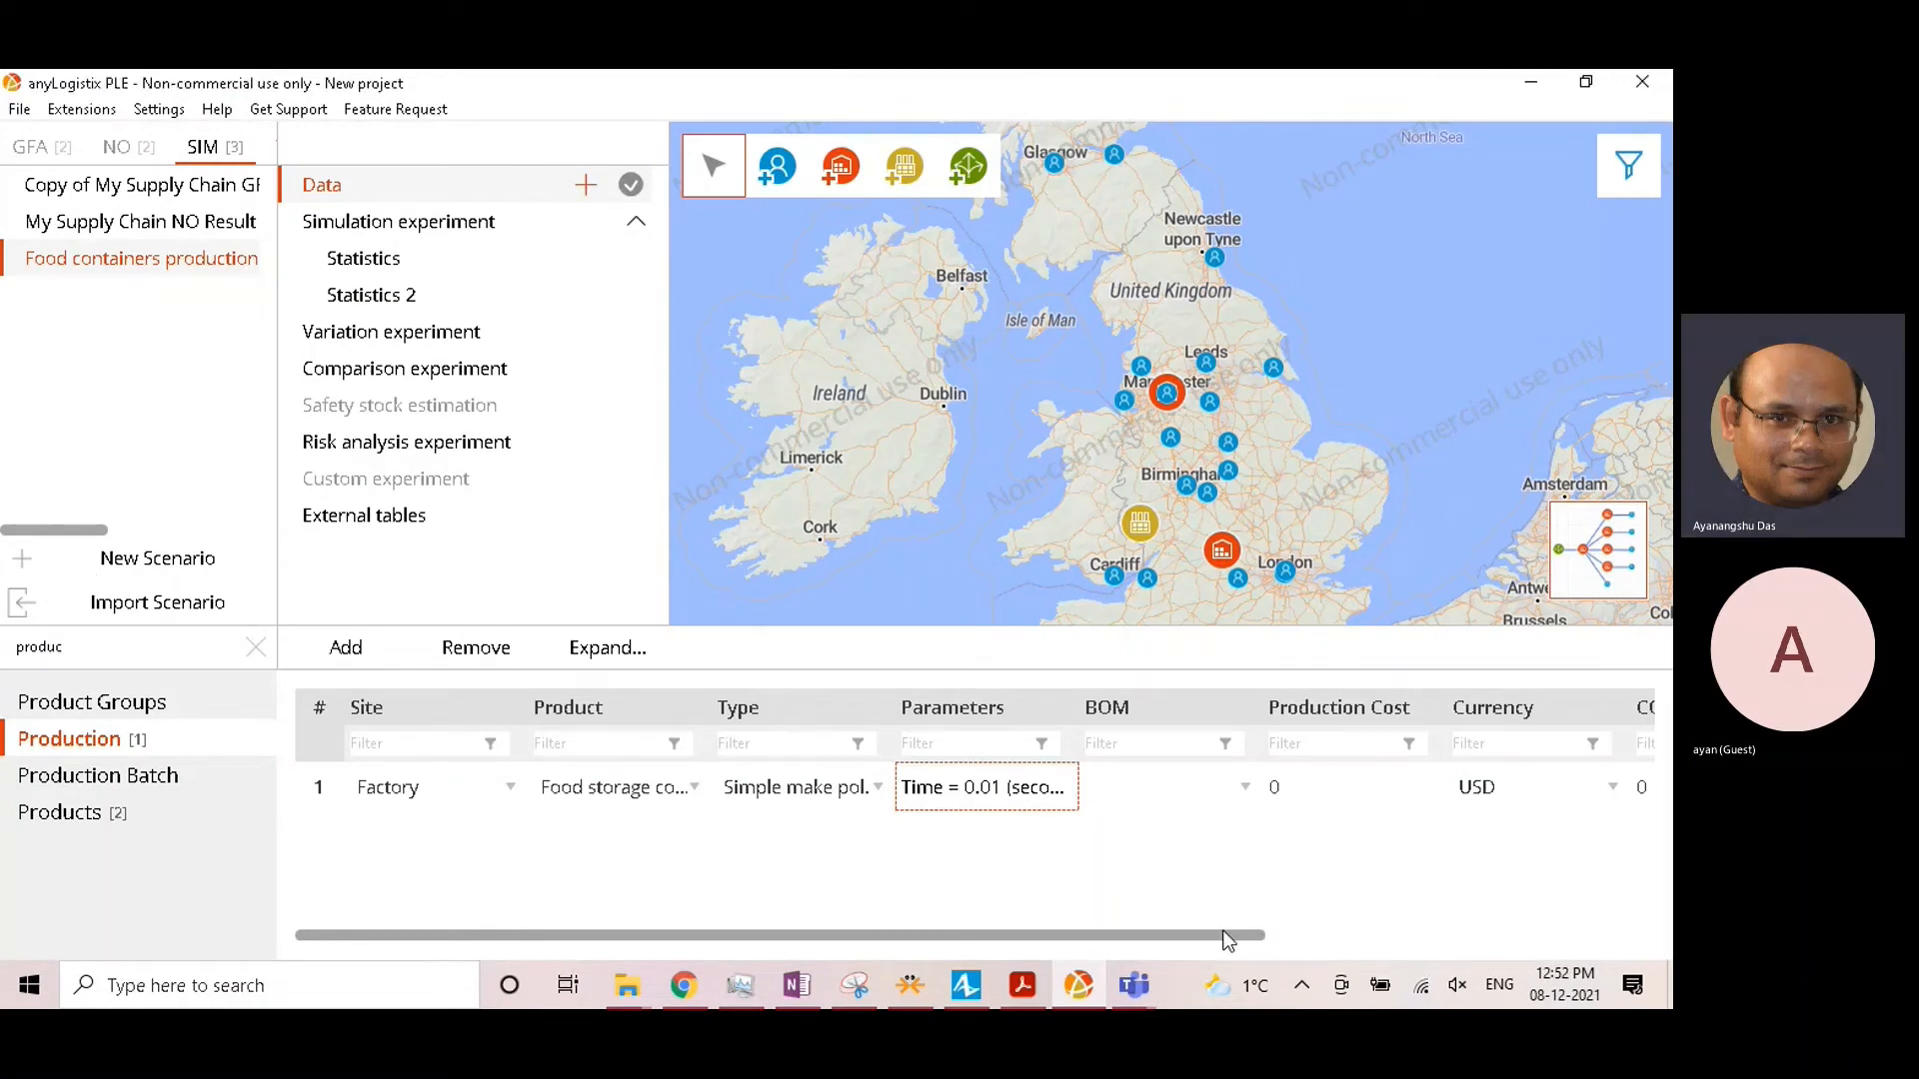
Step: Set the production cost of the Factory's food storage container record to 0.1
{"action": "left_click", "coordinate": [1335, 773]}
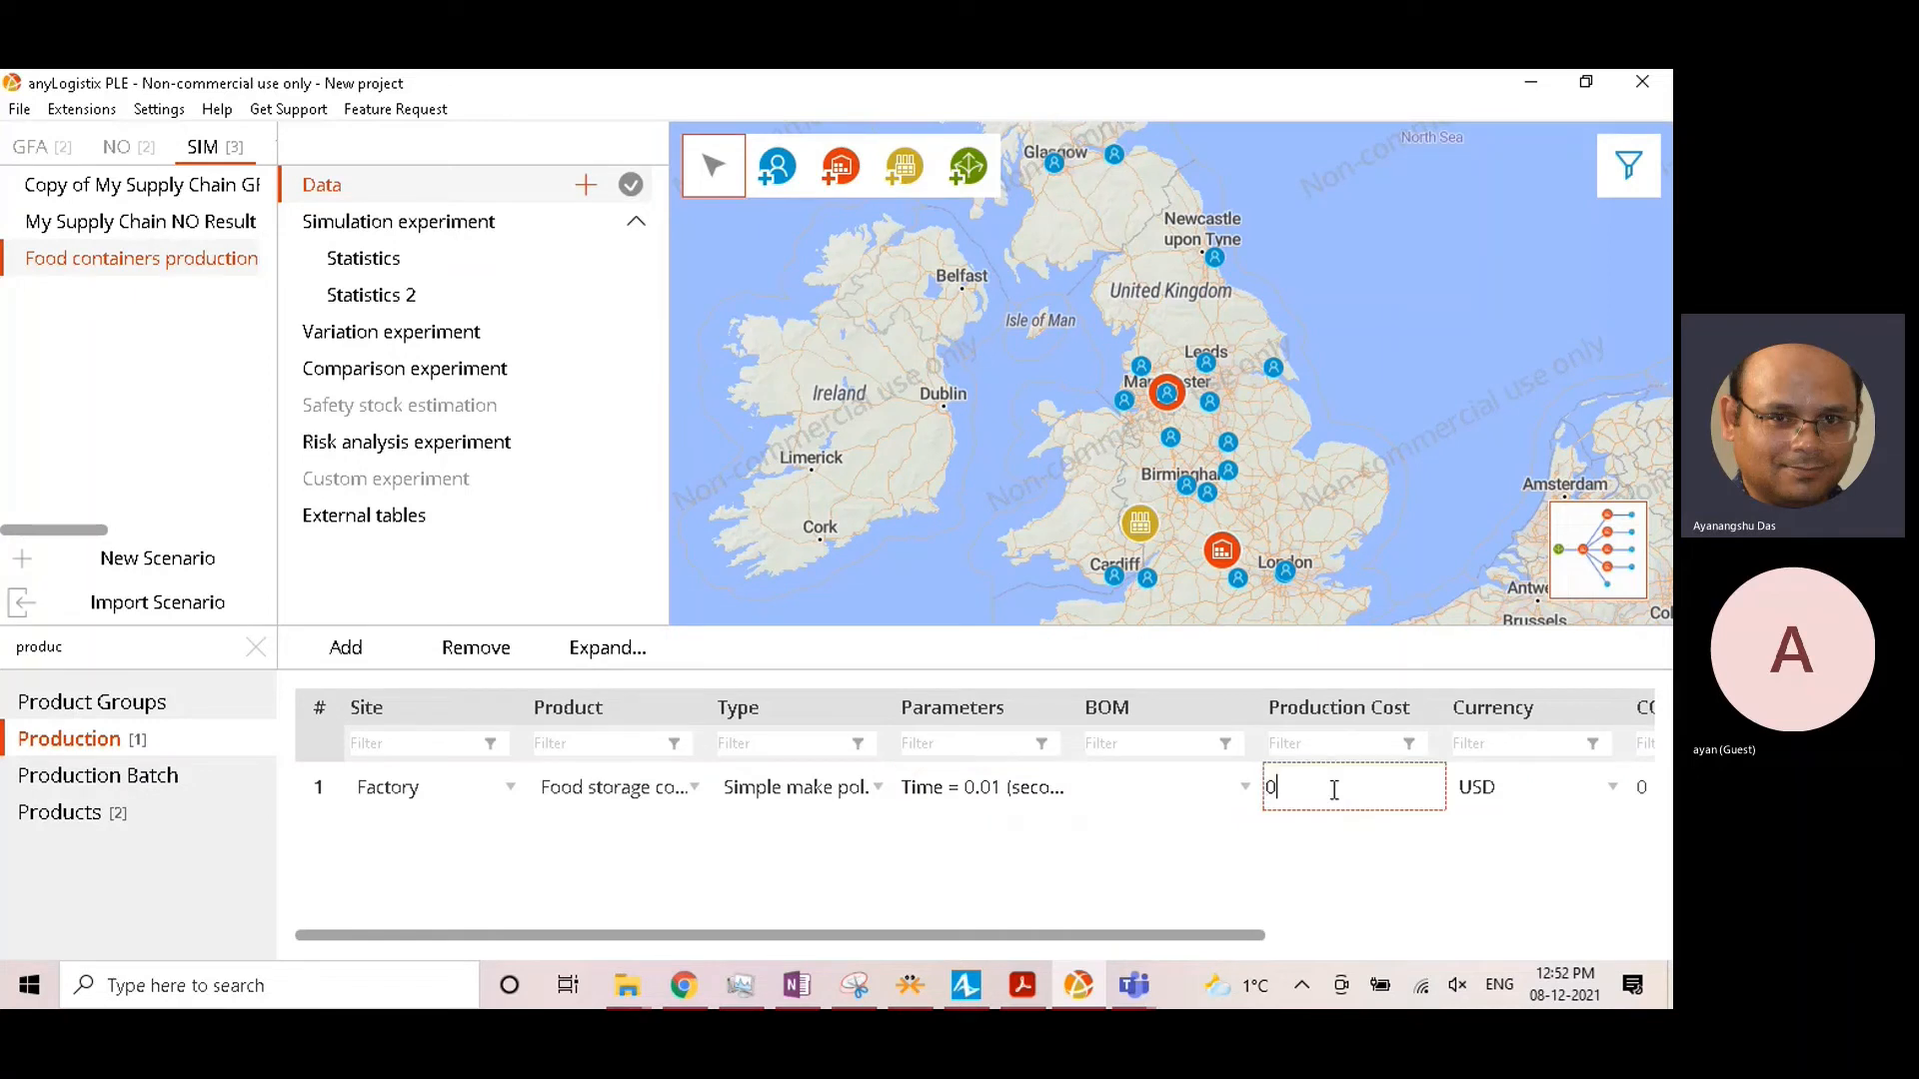
{"action": "type", "text": ".1"}
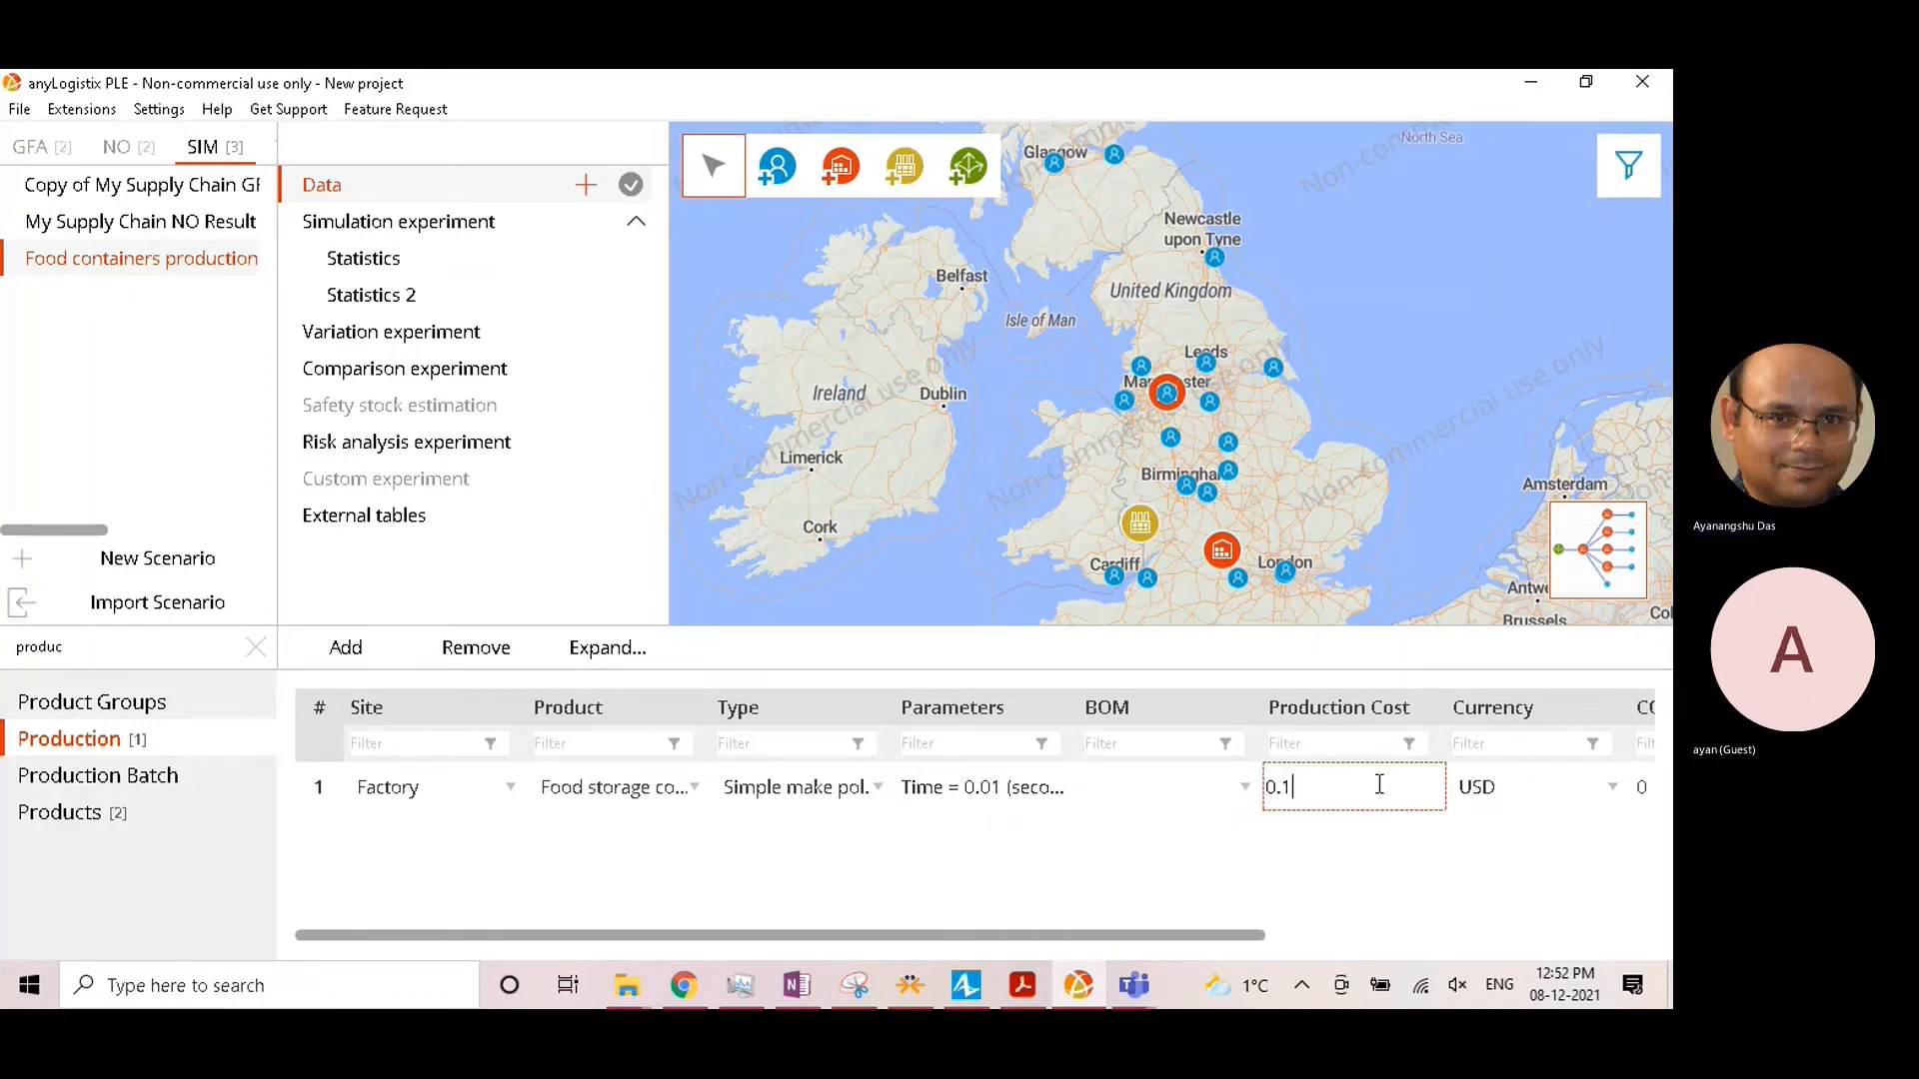
{"action": "left_click", "coordinate": [1531, 783]}
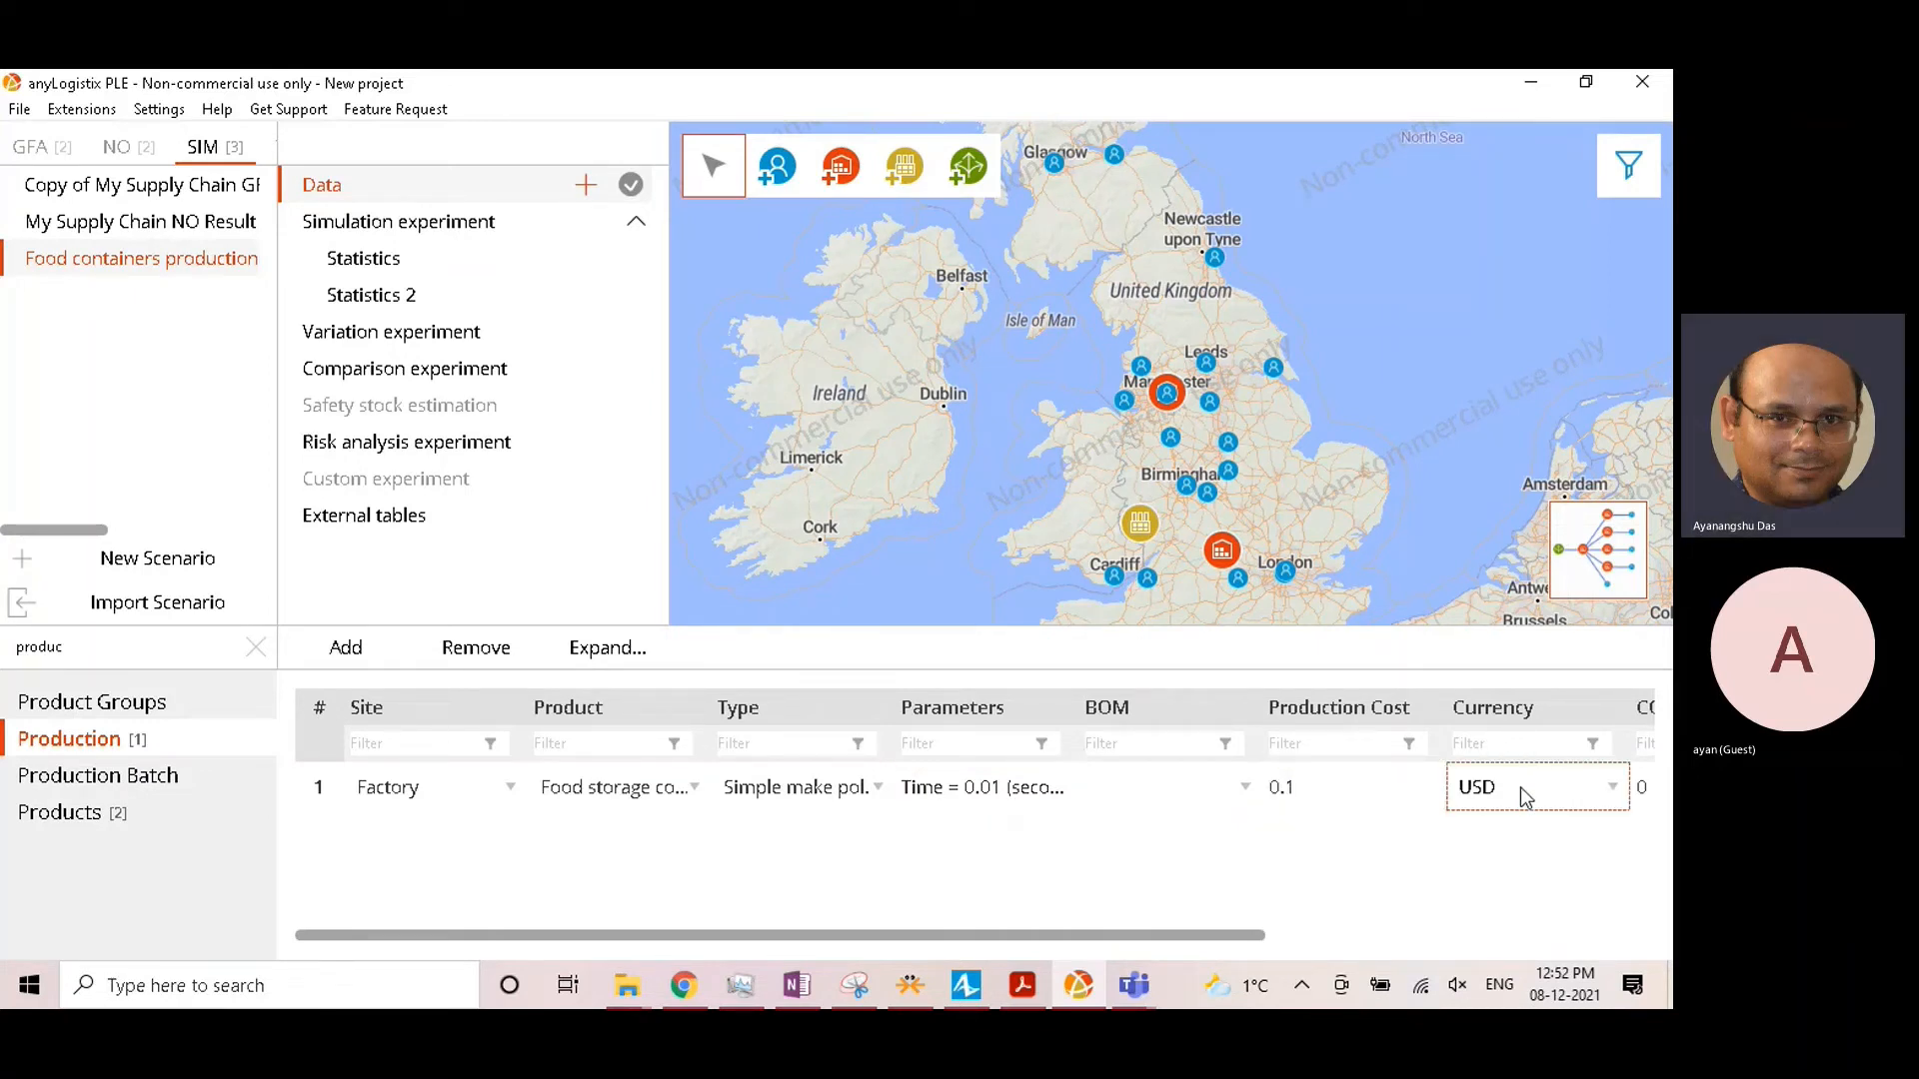
Step: Set the currency of the Factory's food storage container production record to GBP
{"action": "left_click", "coordinate": [1526, 797]}
{"action": "left_click", "coordinate": [1515, 797]}
{"action": "left_click", "coordinate": [1512, 798]}
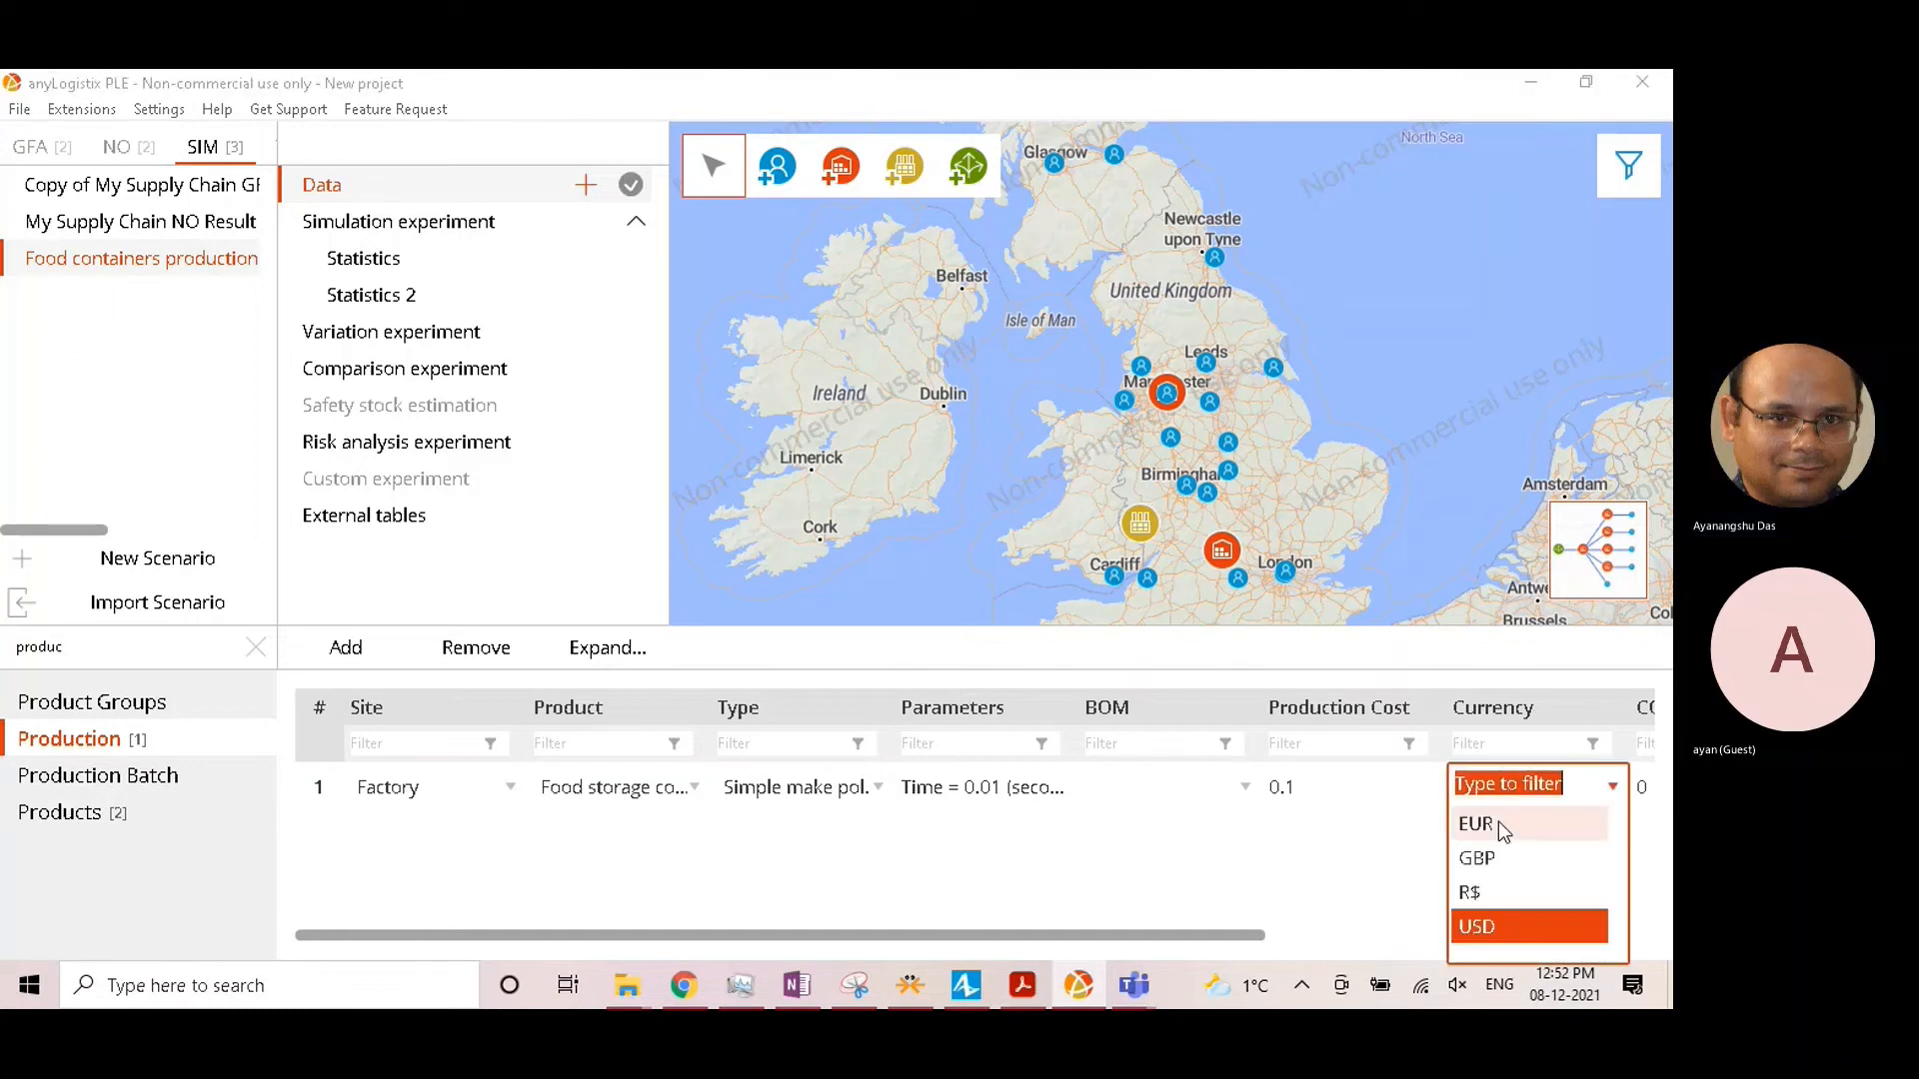
{"action": "left_click", "coordinate": [1491, 859]}
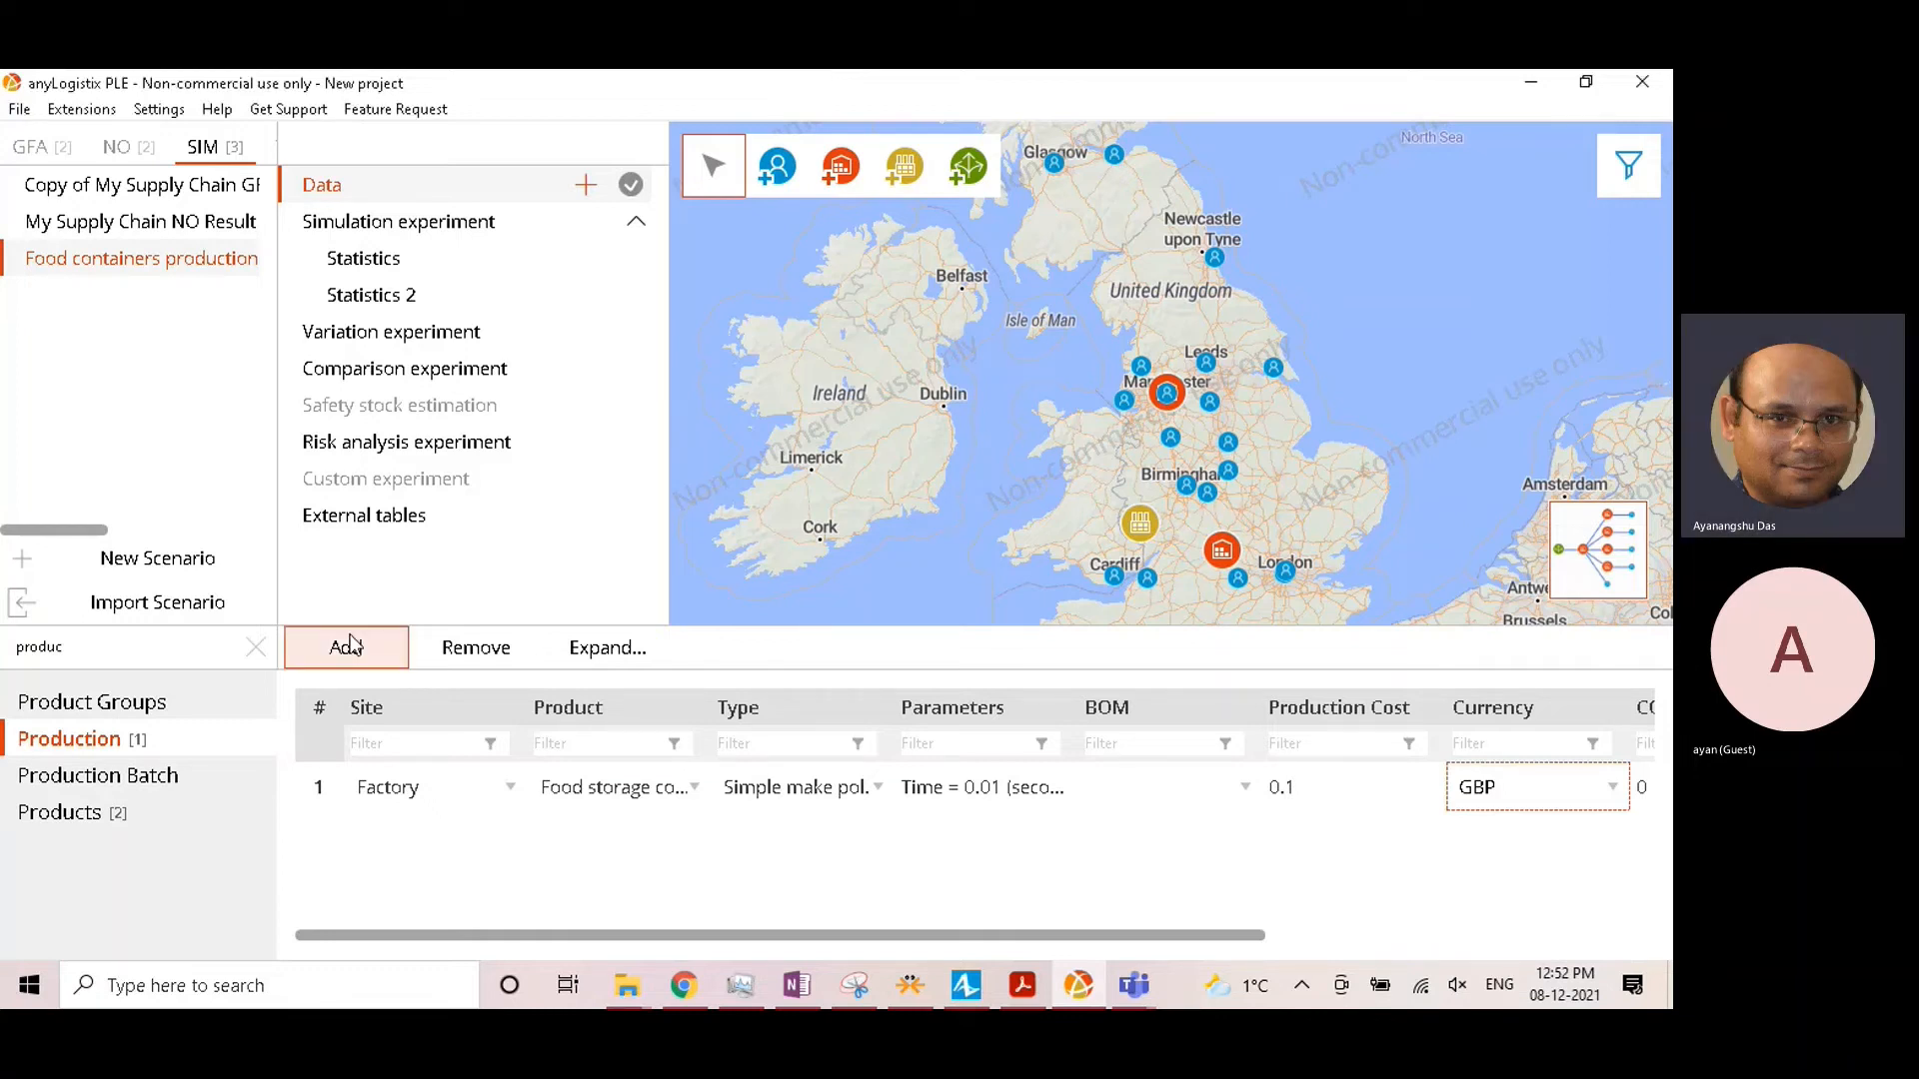
Step: Add a second production record with Factory as the site and Cake molds as the product
{"action": "left_click", "coordinate": [459, 836]}
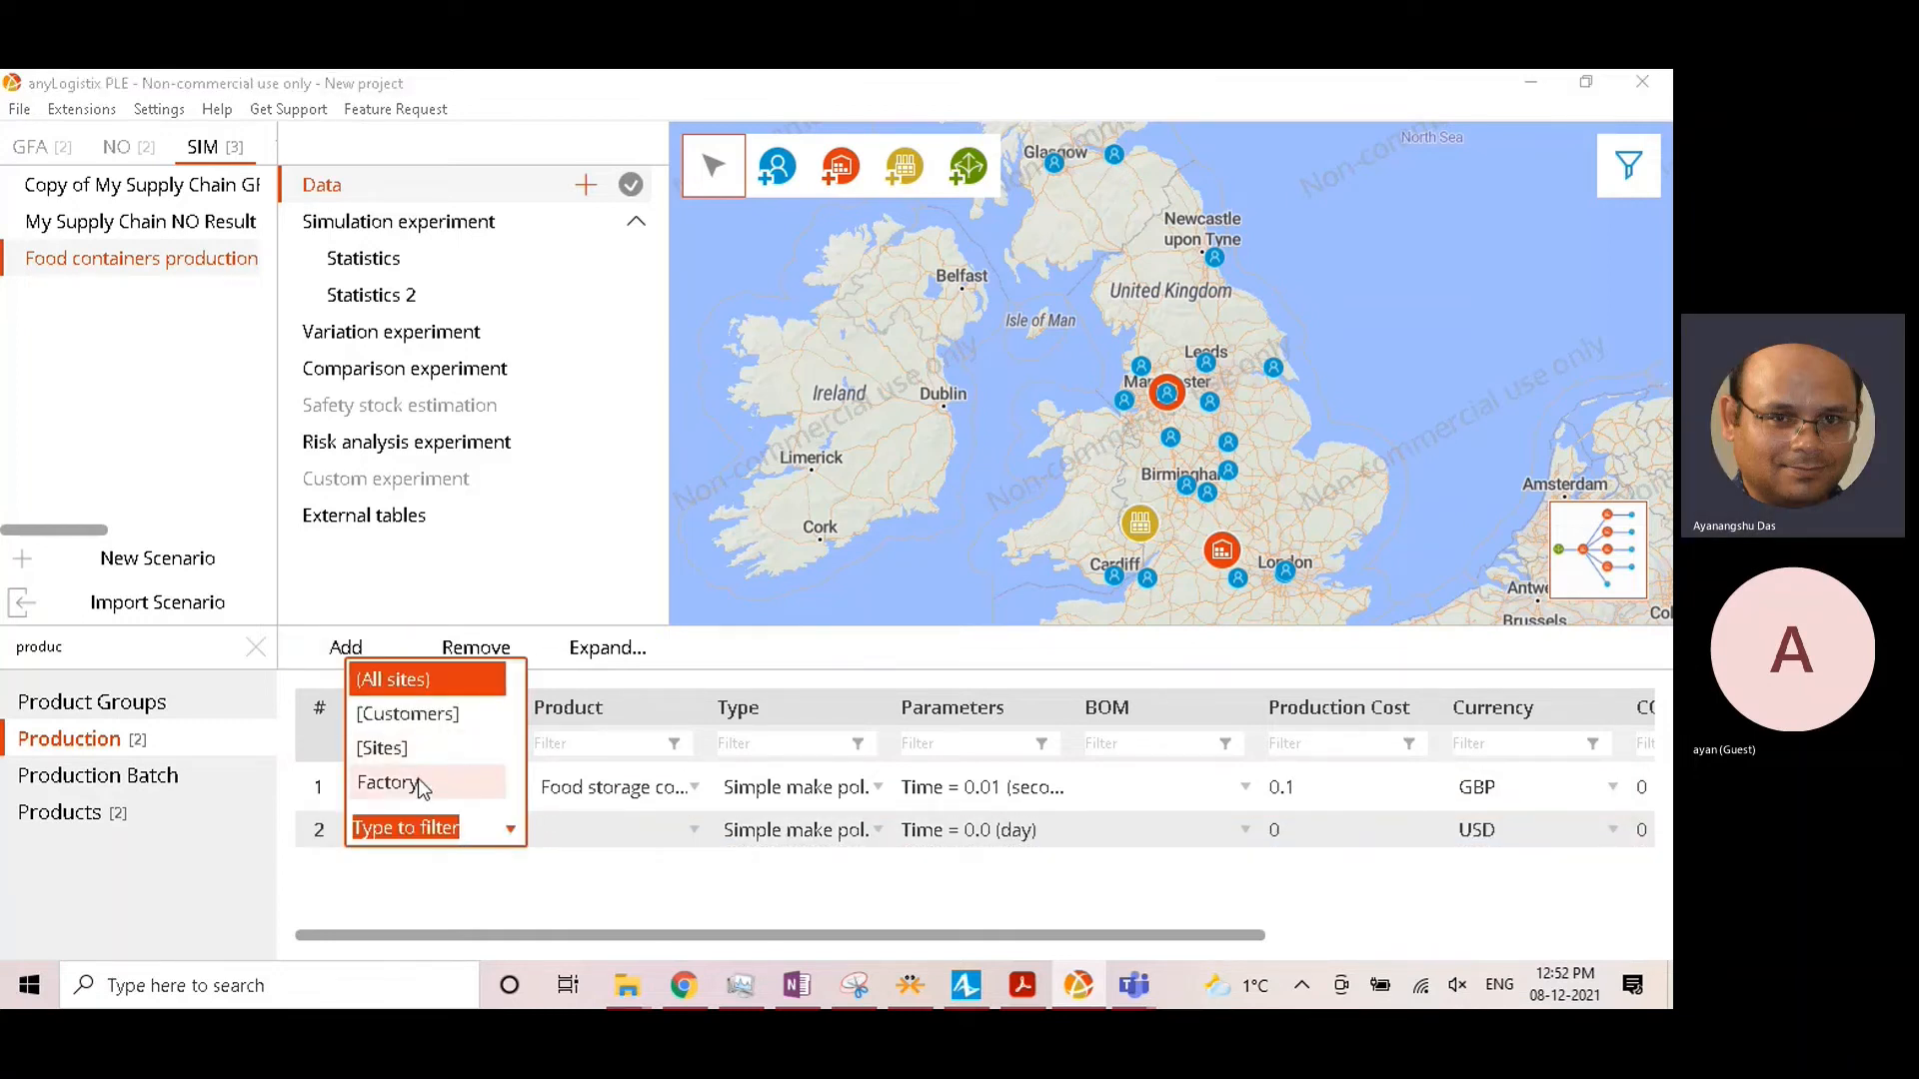
{"action": "left_click", "coordinate": [418, 778]}
{"action": "left_click", "coordinate": [642, 836]}
{"action": "left_click", "coordinate": [614, 872]}
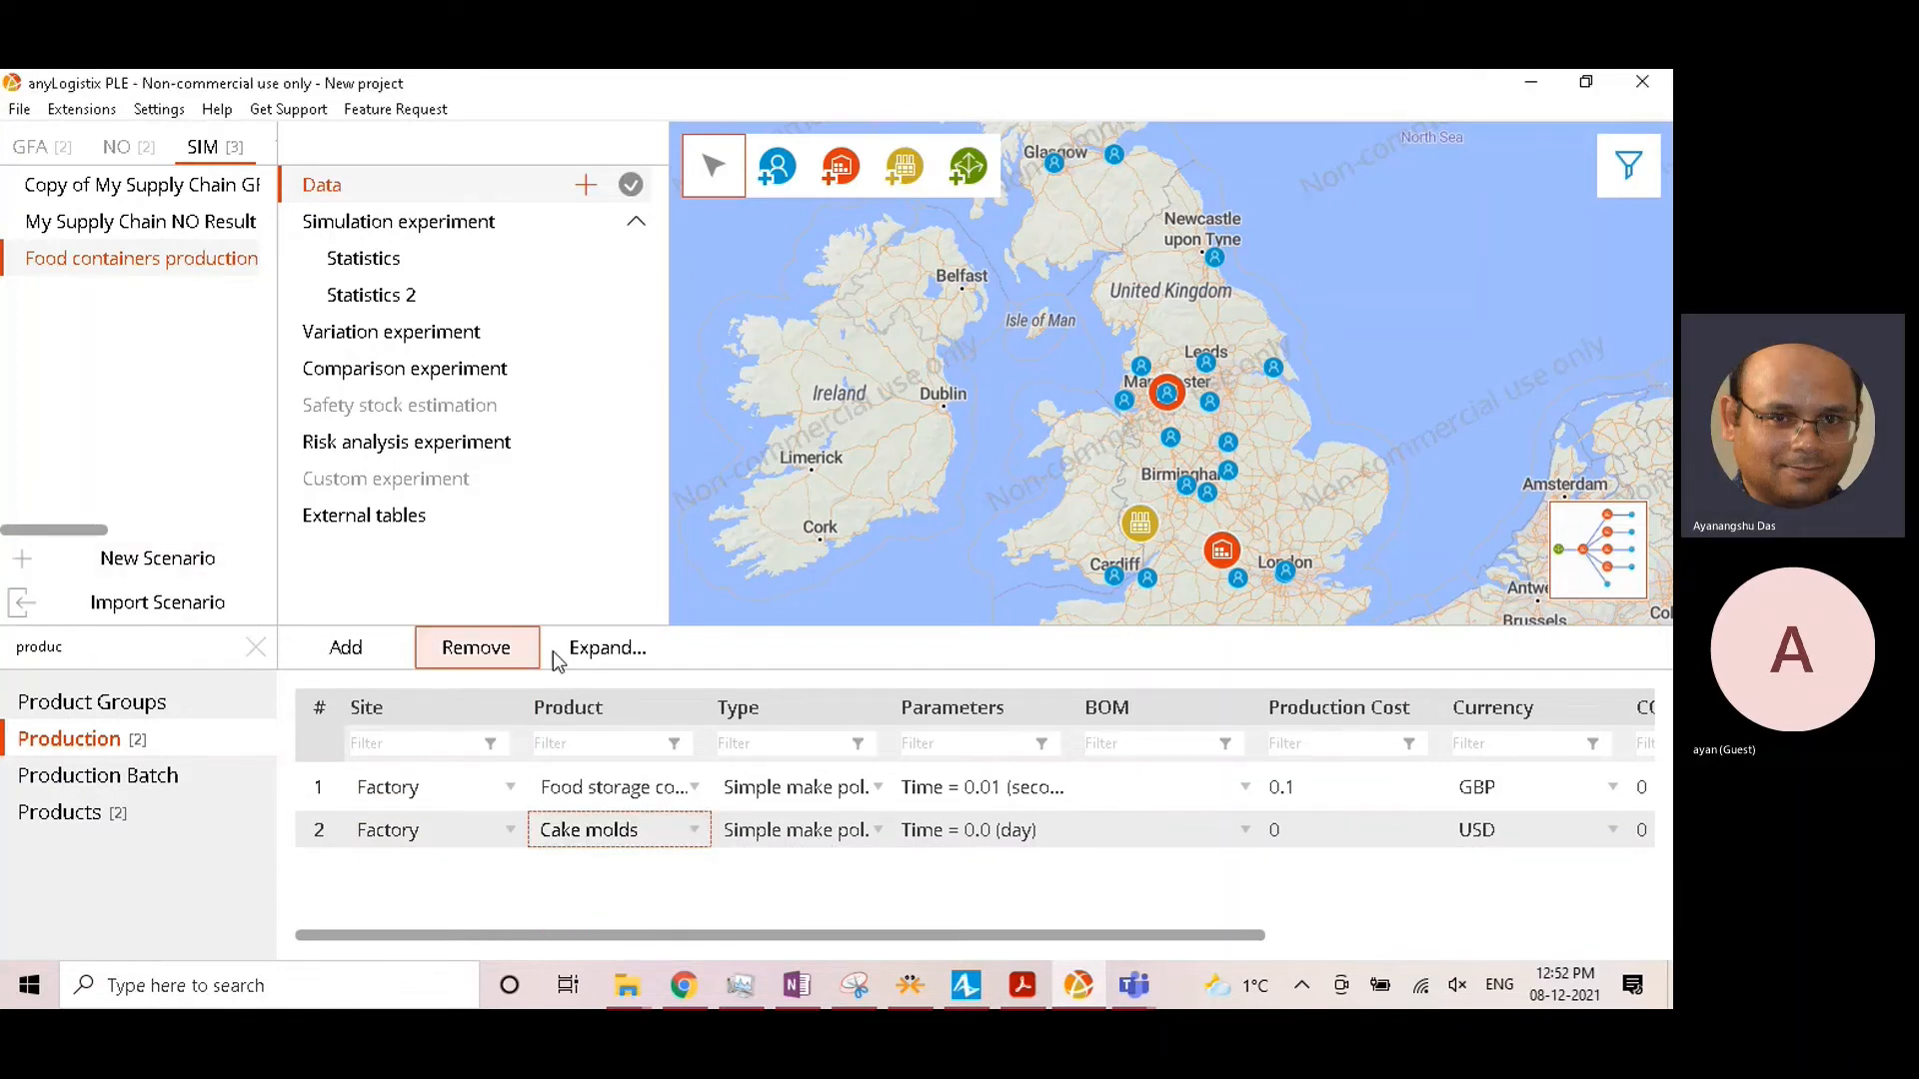
Step: Set the production time per unit to 0.01 with second as the time unit for the cake molds
{"action": "left_click", "coordinate": [1058, 838]}
{"action": "left_click", "coordinate": [1057, 839]}
{"action": "left_click", "coordinate": [887, 463]}
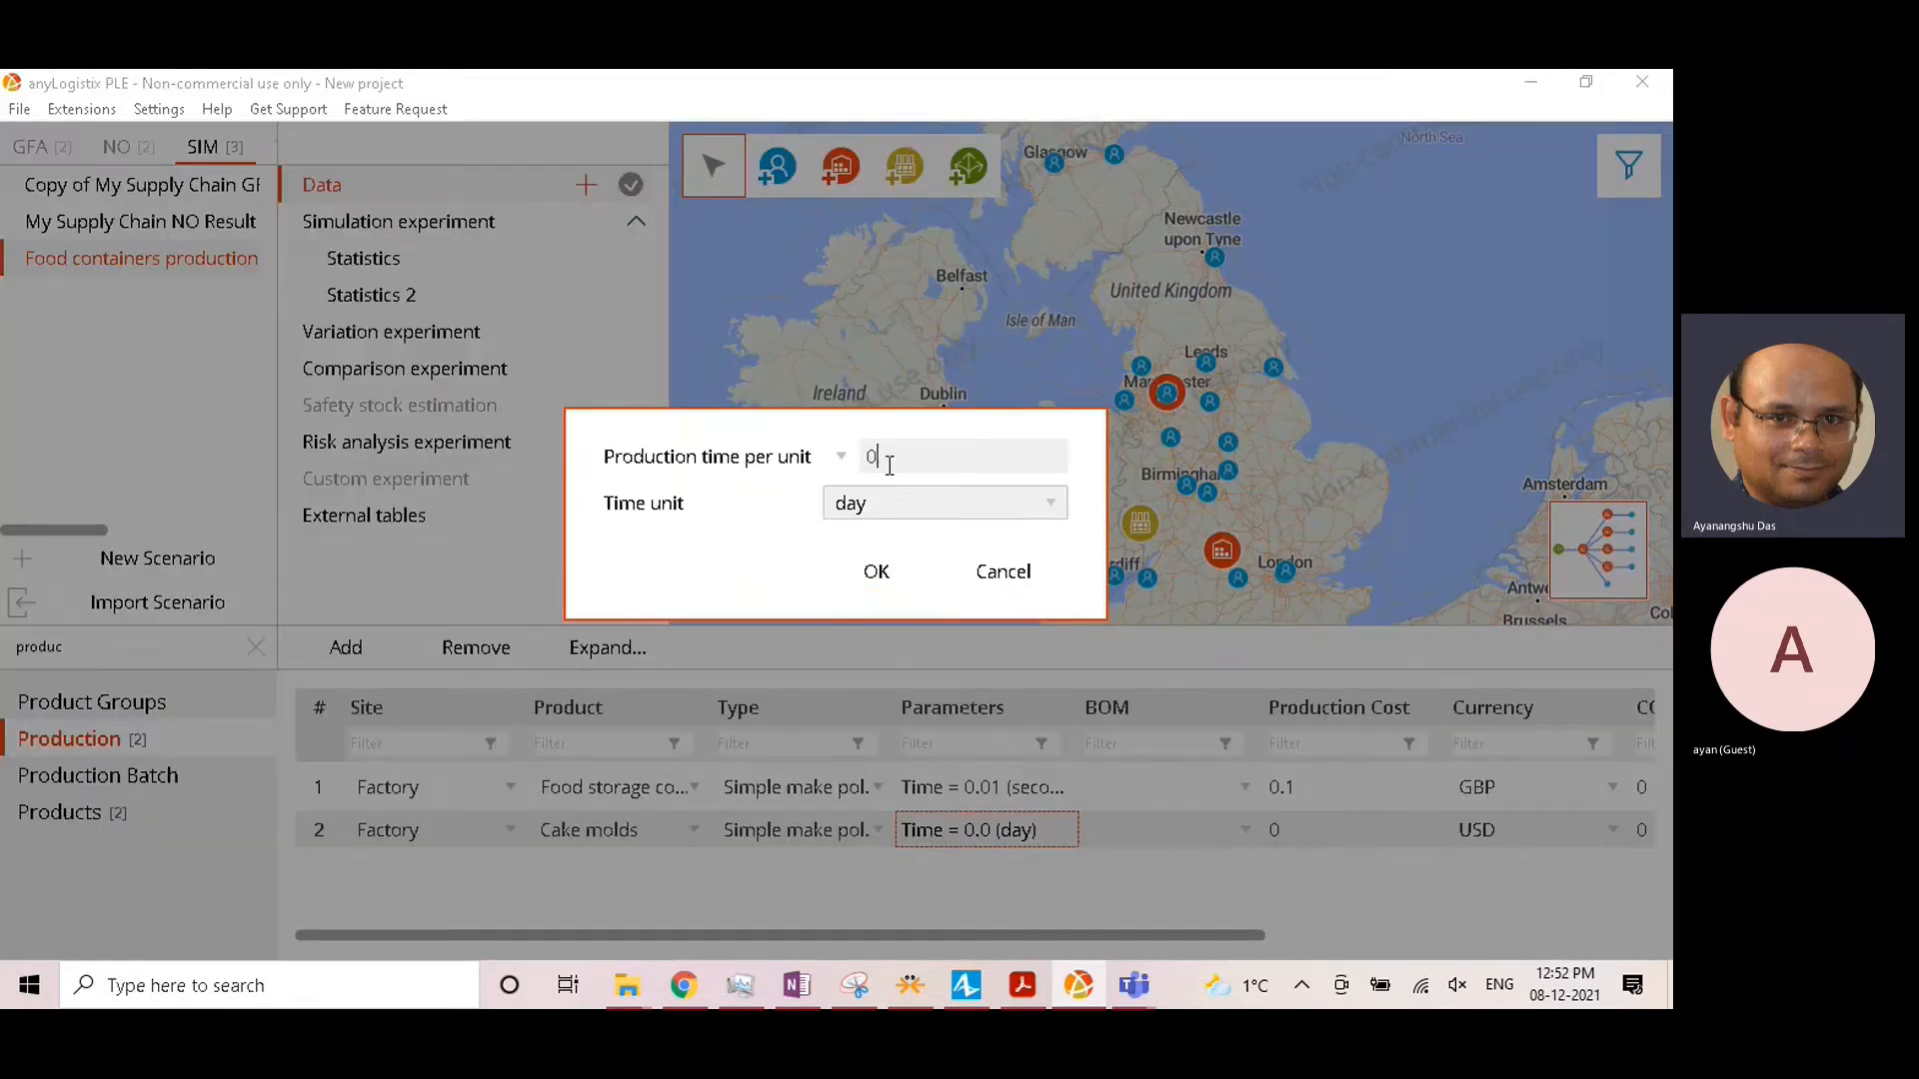
{"action": "type", "text": ".01"}
{"action": "left_click", "coordinate": [935, 503]}
{"action": "left_click", "coordinate": [882, 651]}
Step: Set the cake molds record's production cost to 0.1 and its currency to GBP
{"action": "left_click", "coordinate": [1330, 835]}
{"action": "type", "text": ".1"}
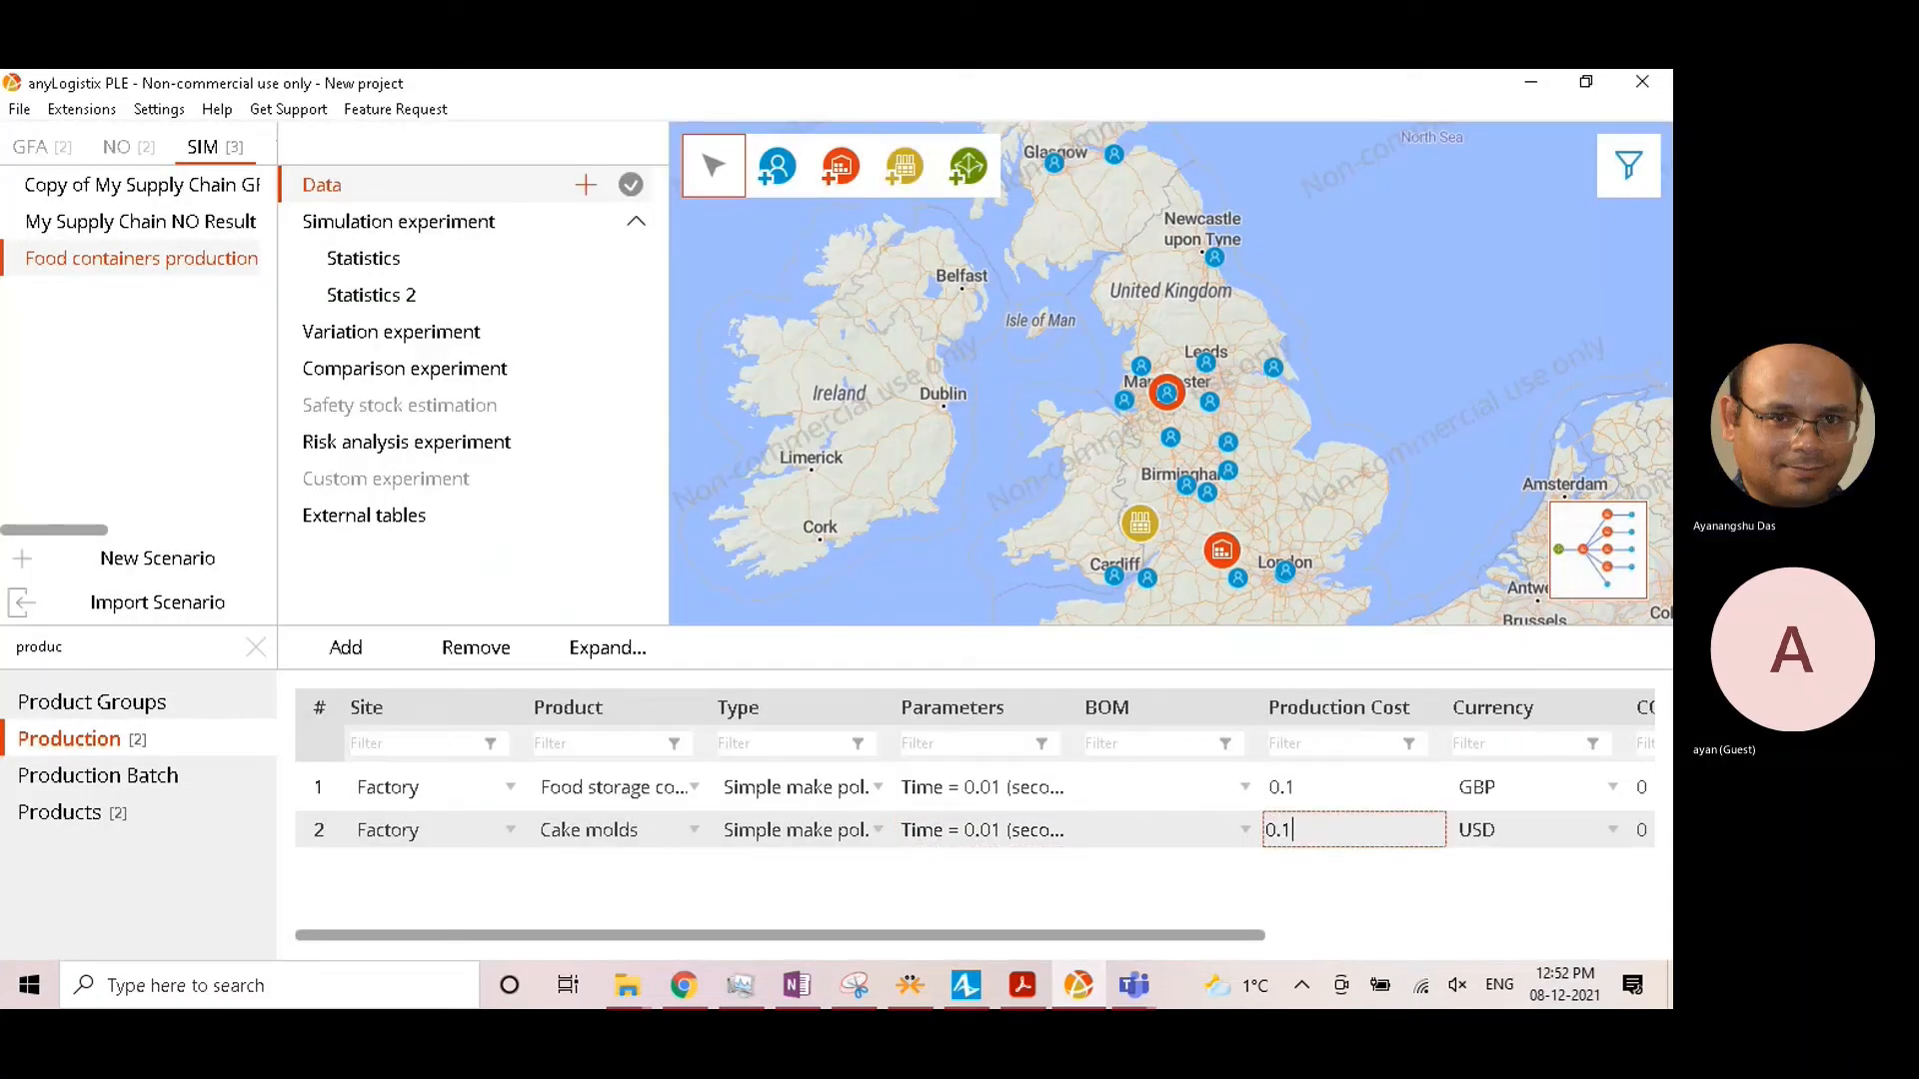
{"action": "left_click", "coordinate": [1496, 835]}
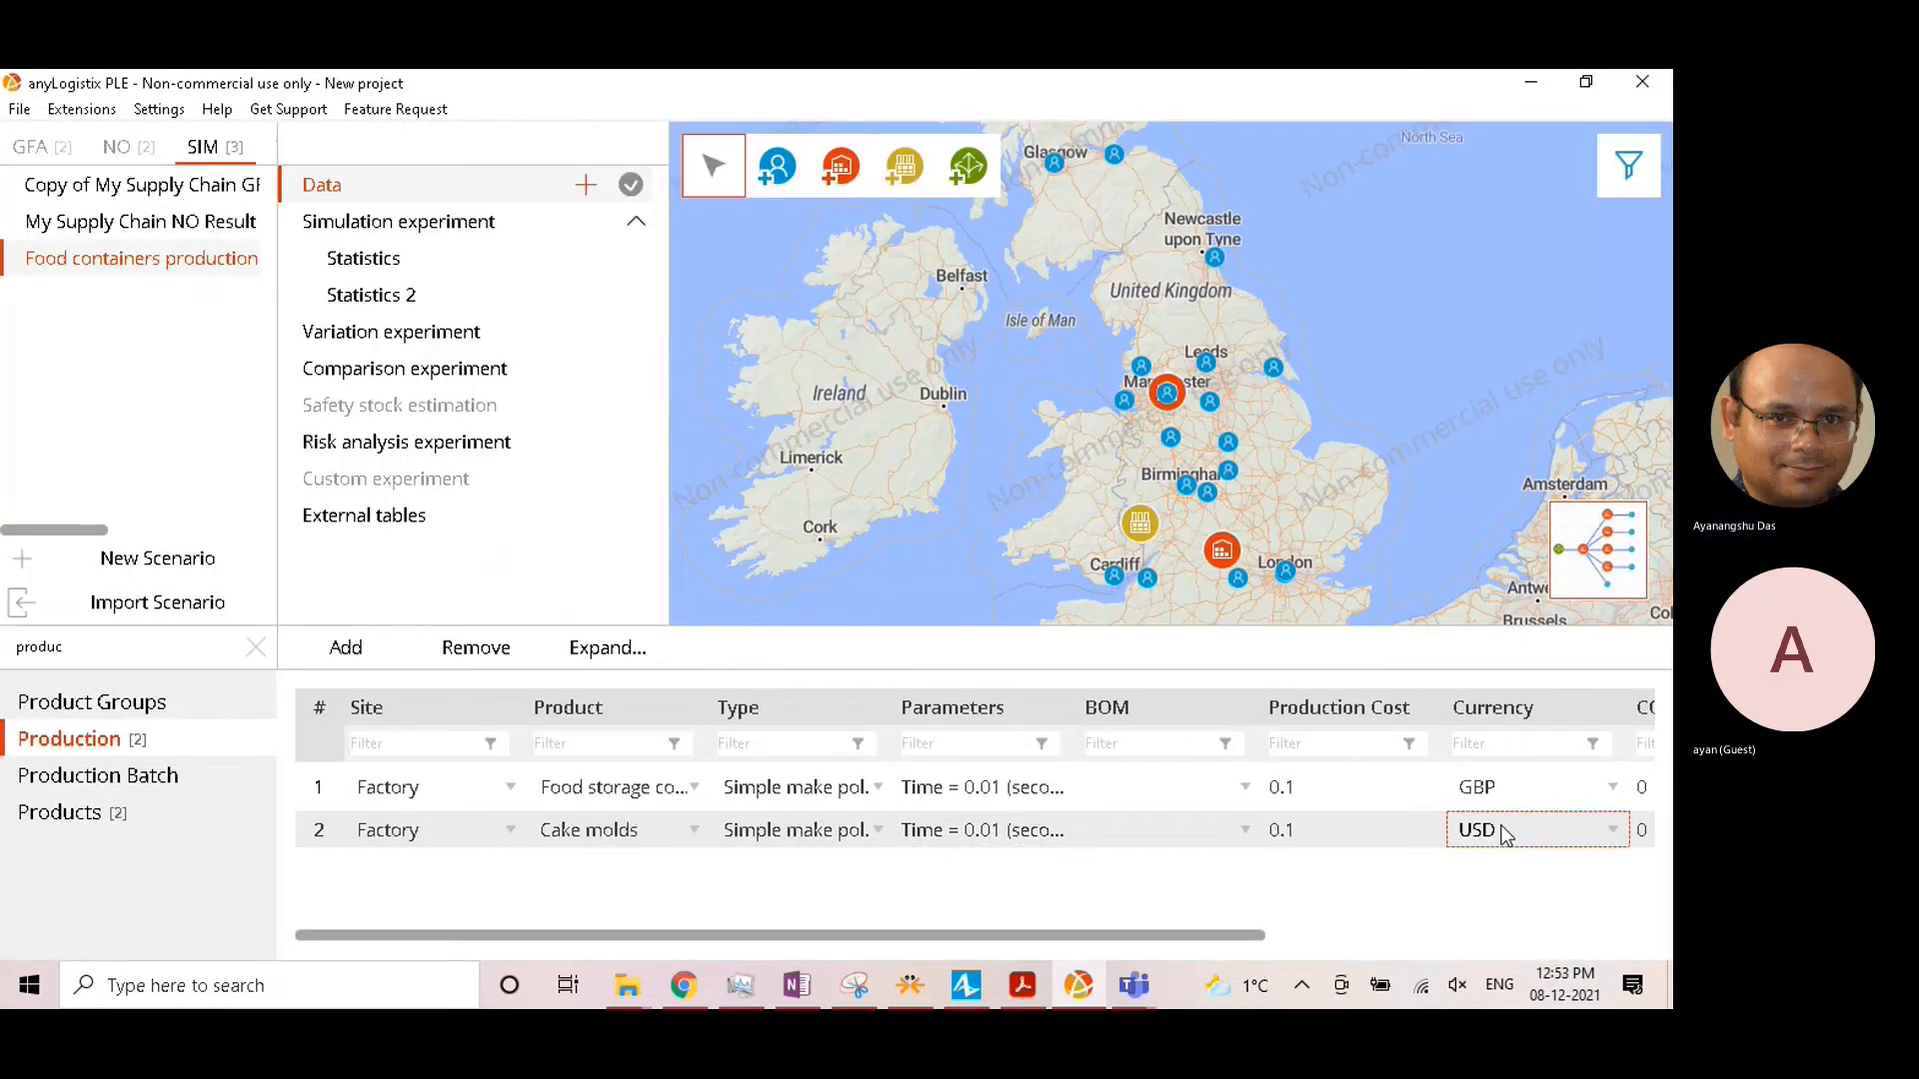
{"action": "left_click", "coordinate": [1496, 814]}
{"action": "left_click", "coordinate": [1485, 722]}
{"action": "left_click_drag", "start_coordinate": [1209, 935], "coordinate": [774, 958]}
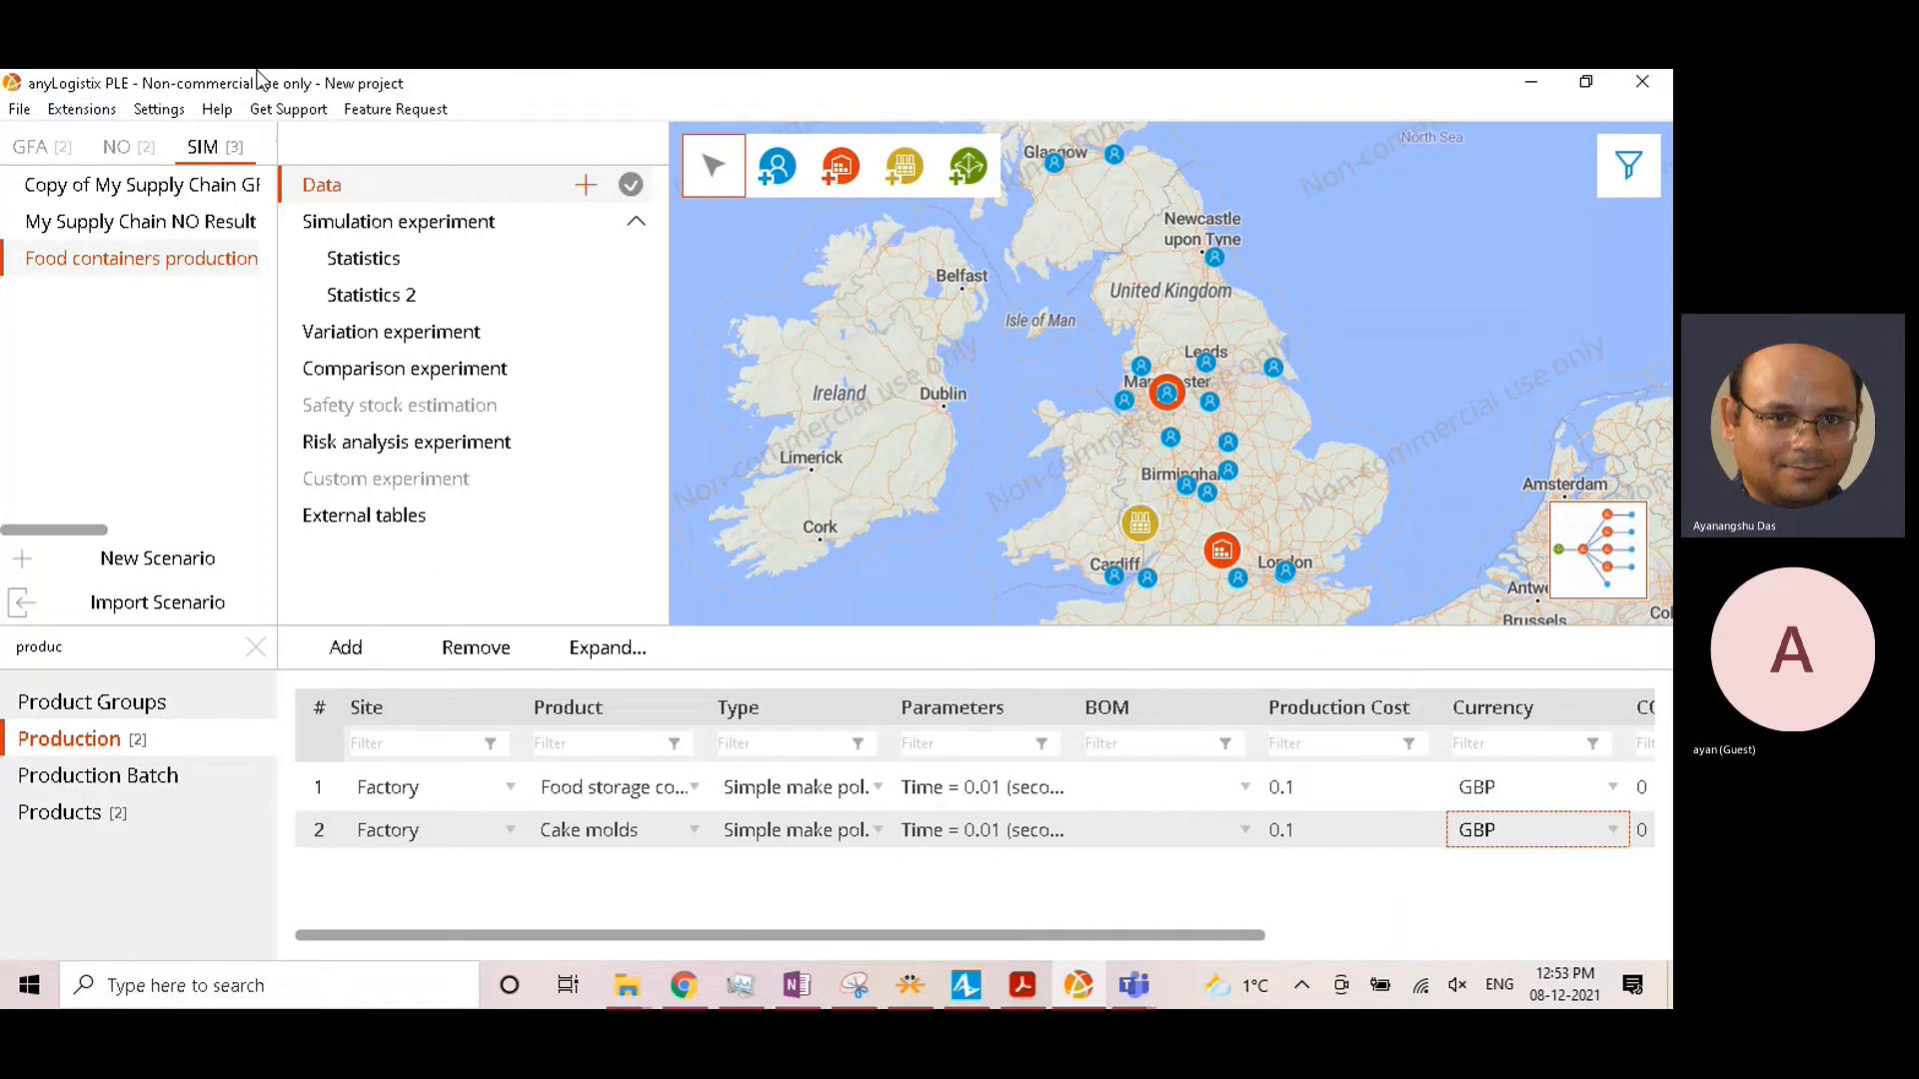
Step: Open Page 2 of the simulation experiment's statistics and start adding an item to it
{"action": "left_click", "coordinate": [414, 221]}
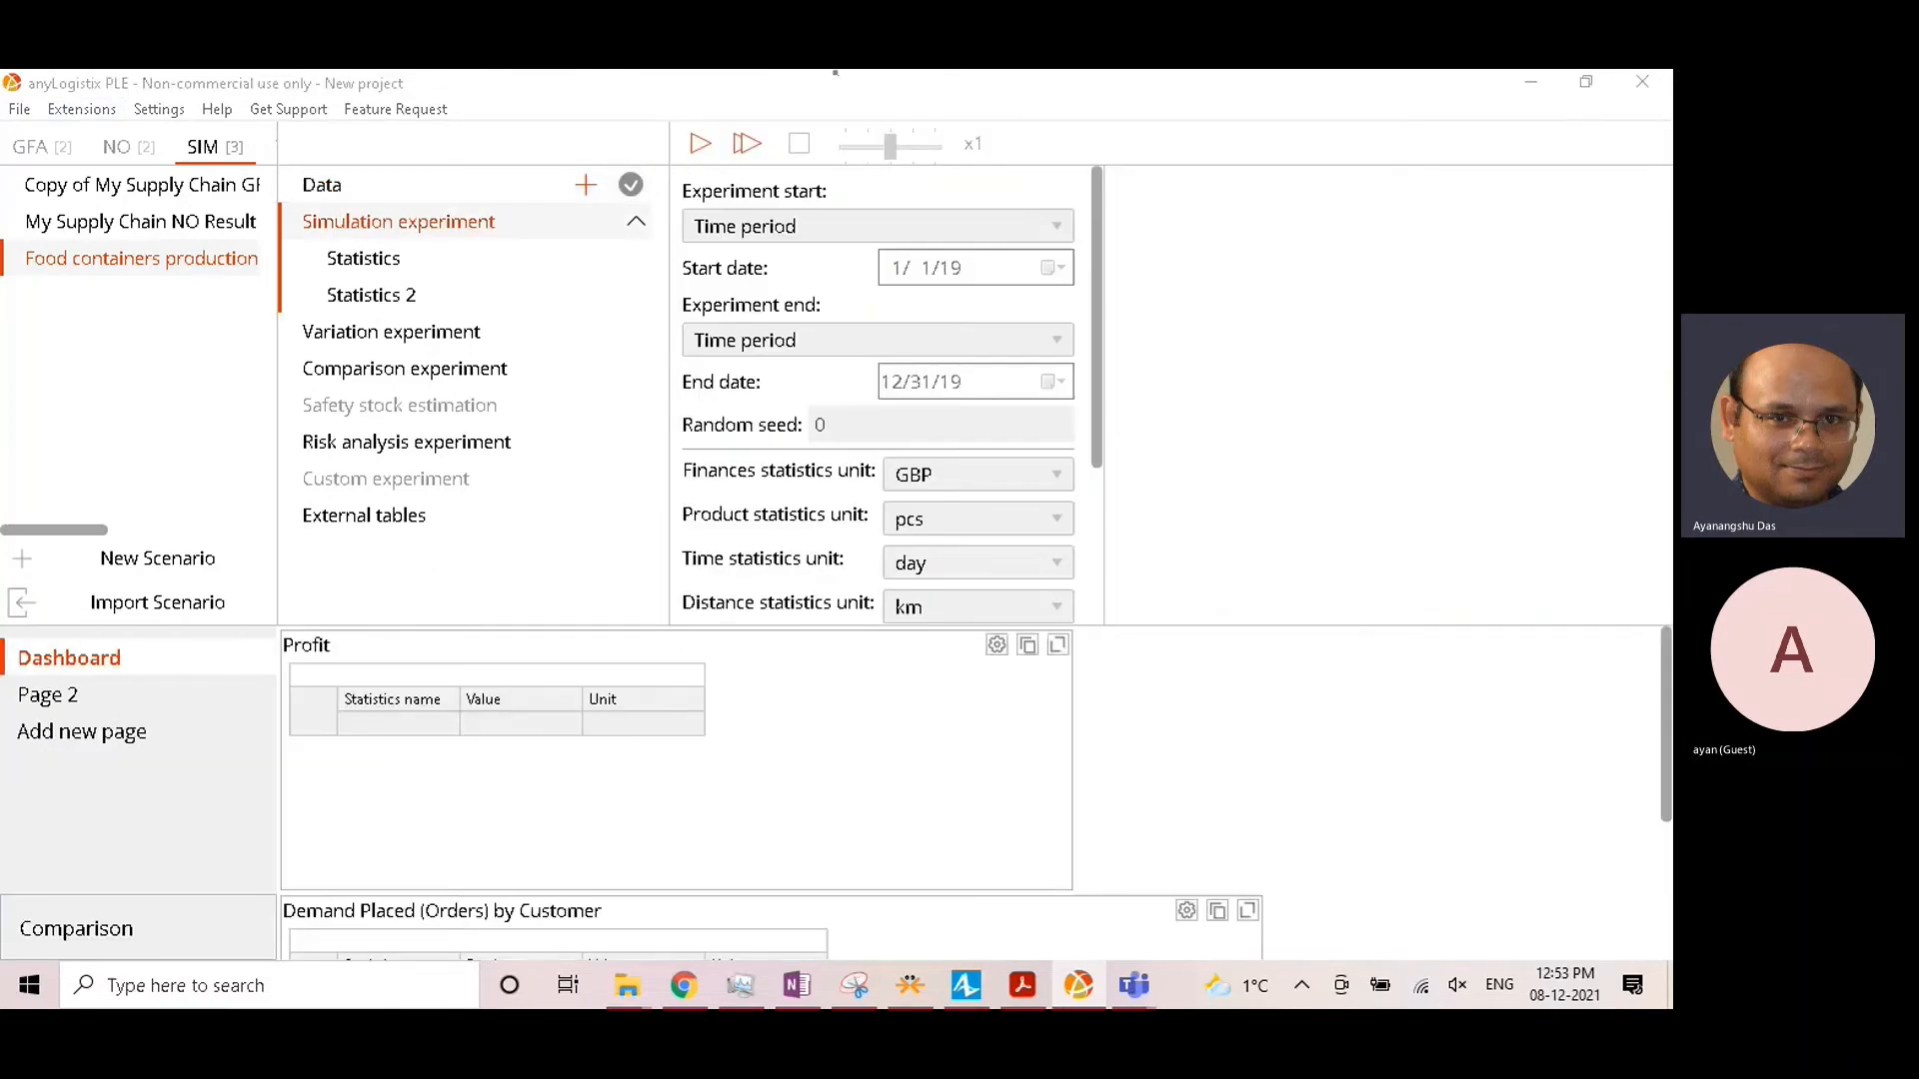
{"action": "left_click", "coordinate": [74, 384]}
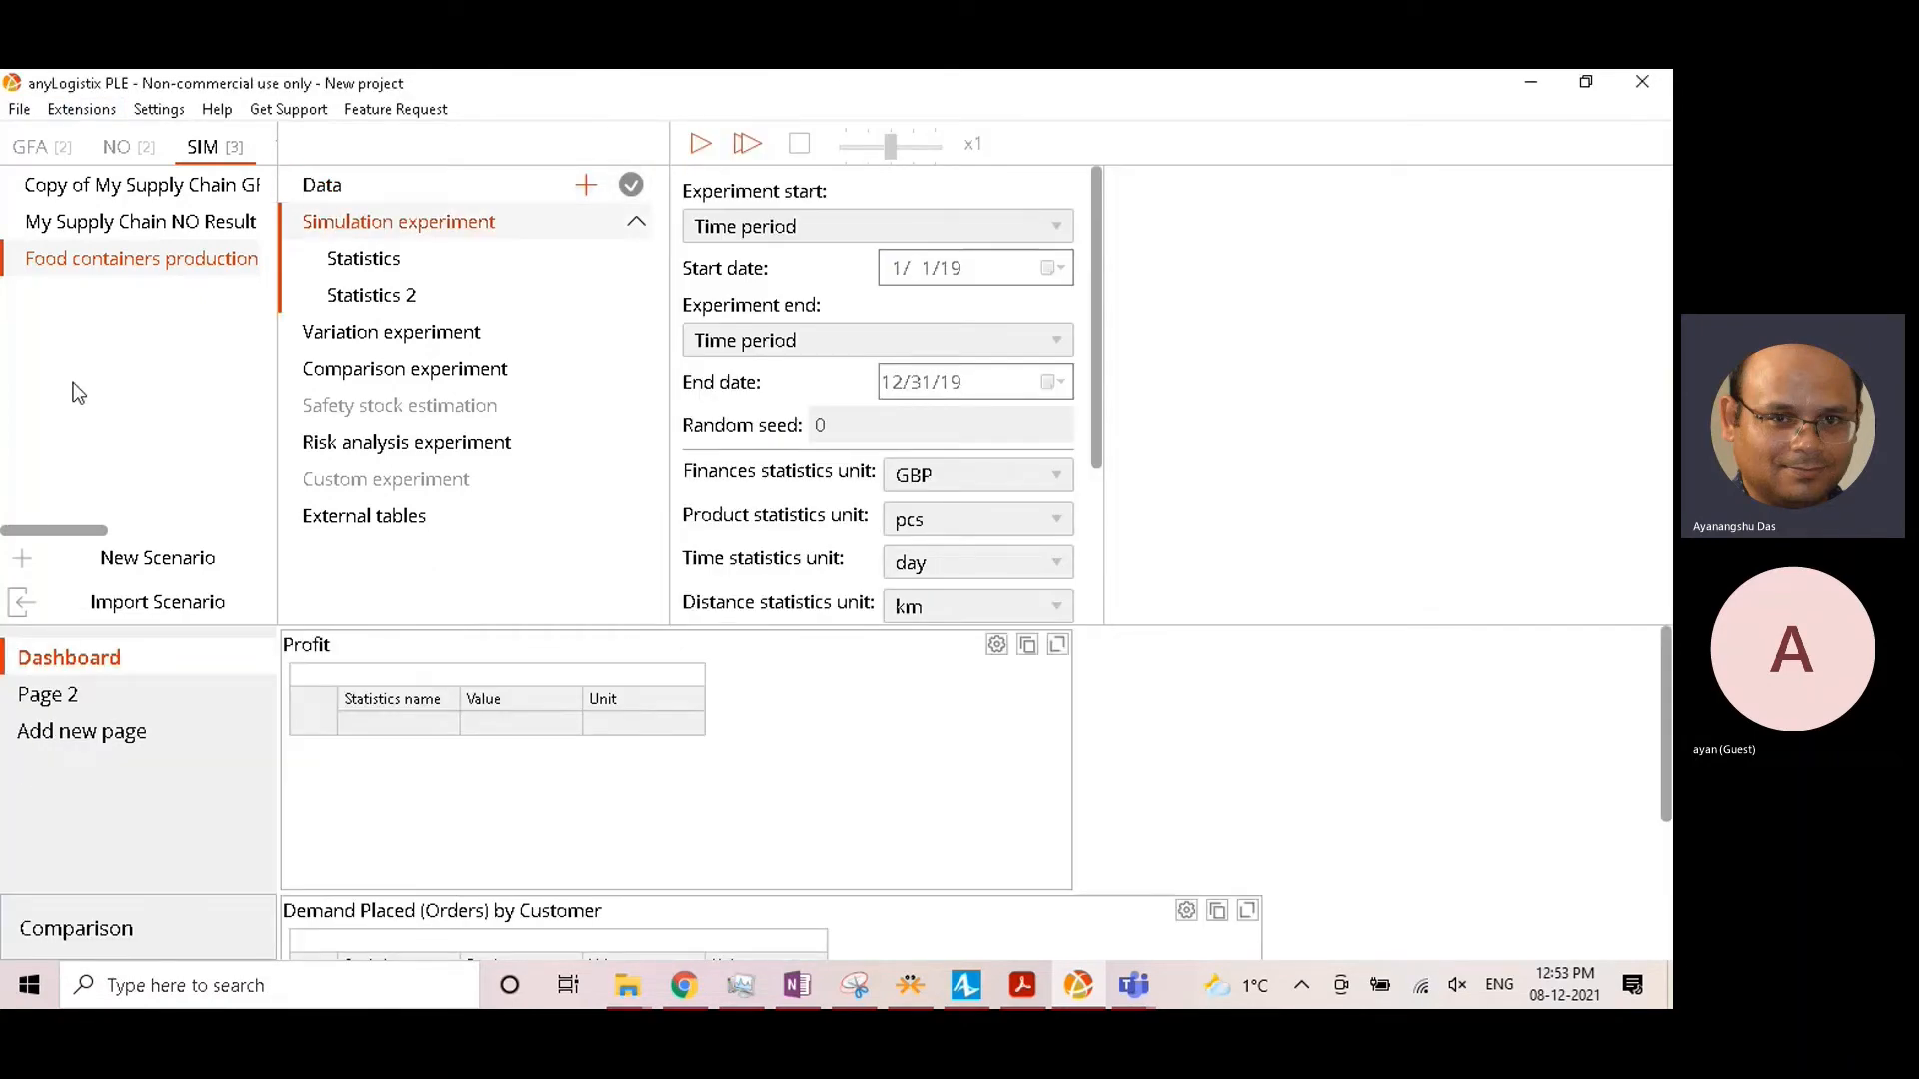
{"action": "left_click", "coordinate": [86, 697]}
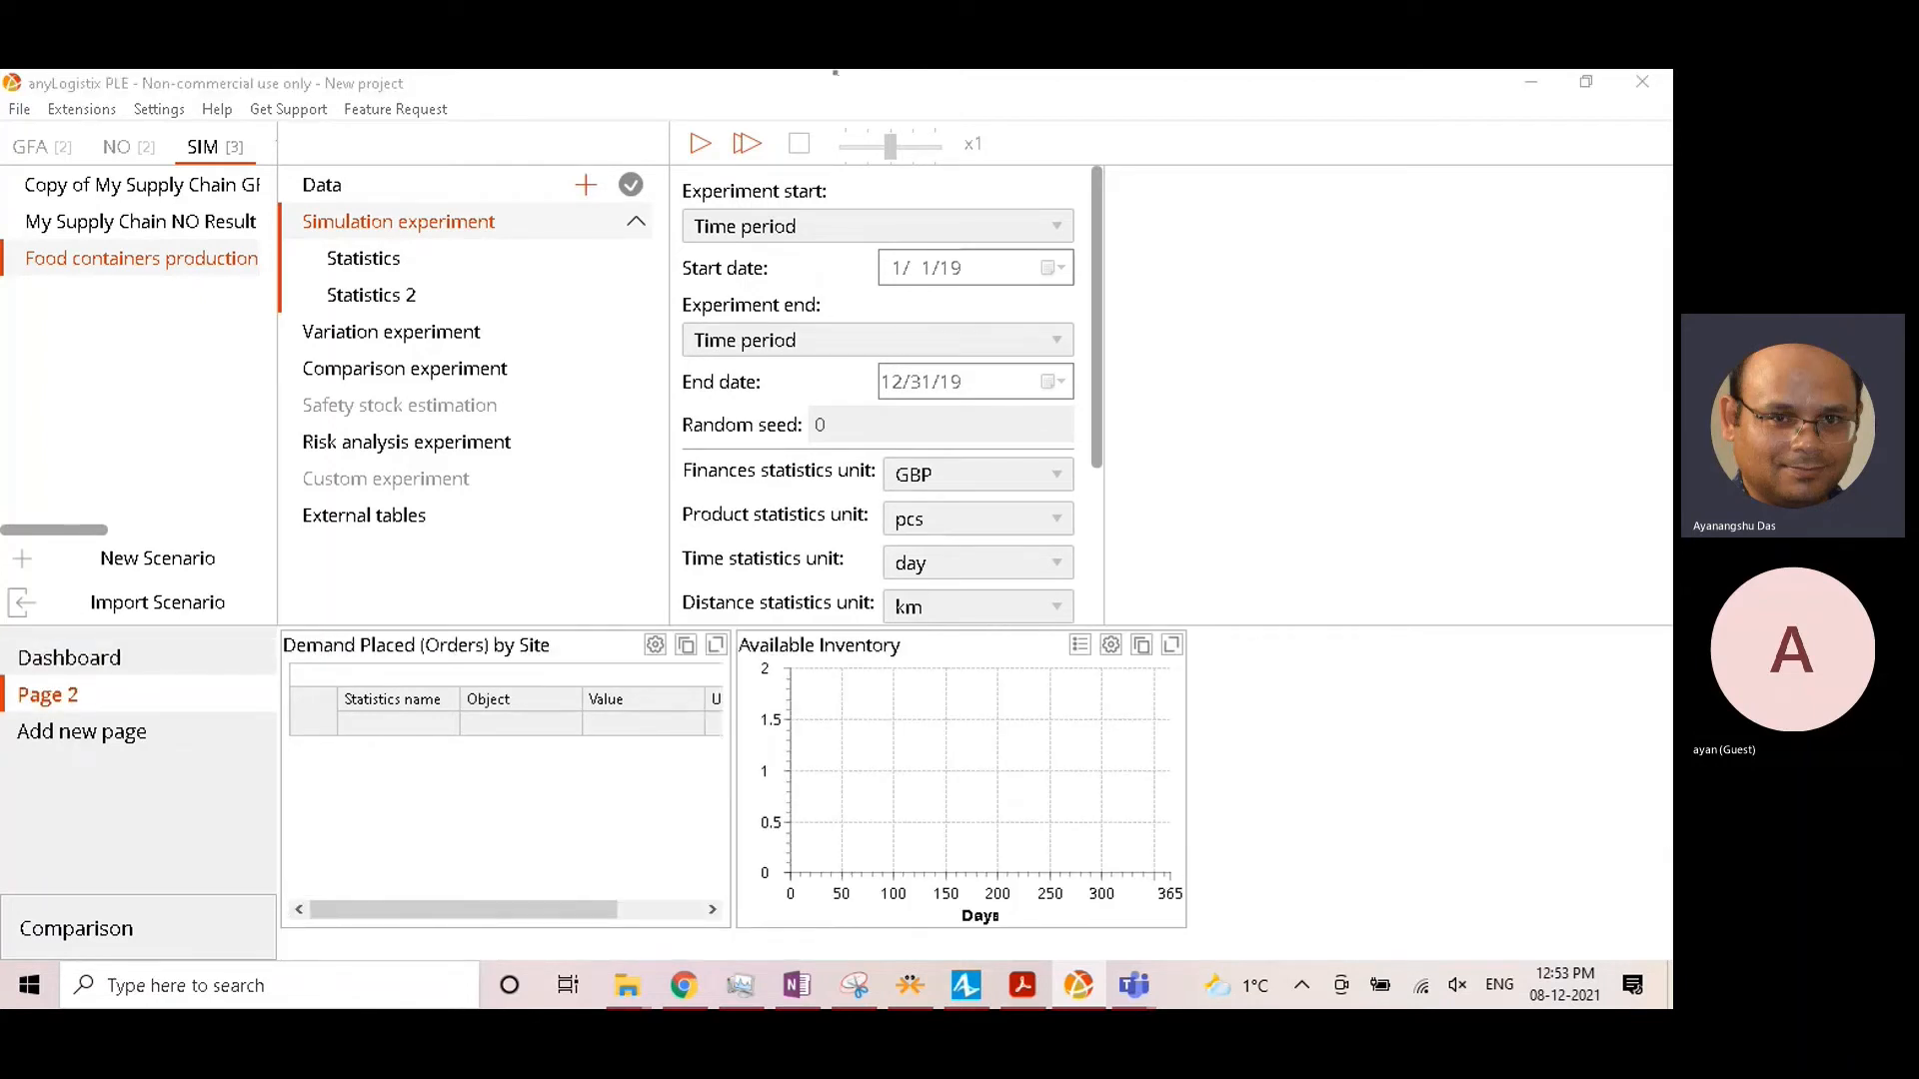
{"action": "right_click", "coordinate": [1249, 712]}
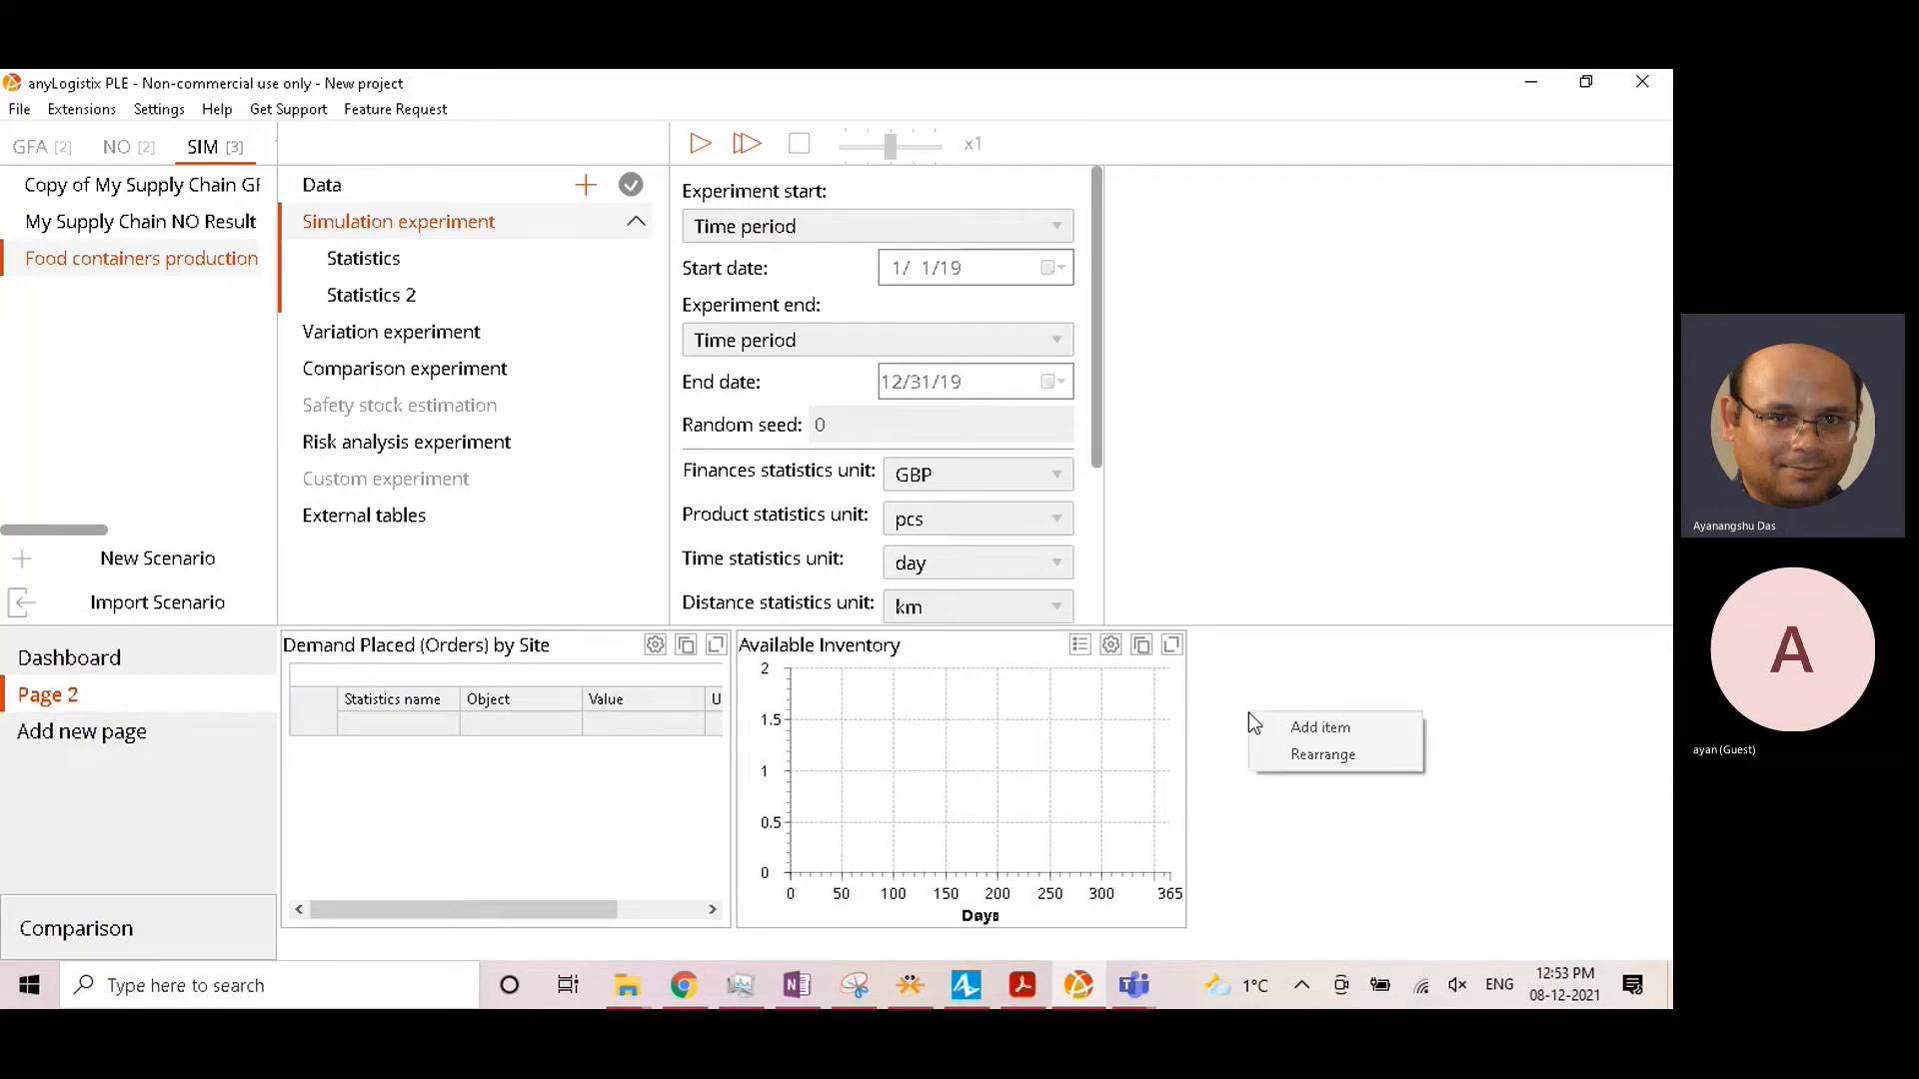
{"action": "left_click", "coordinate": [1293, 729]}
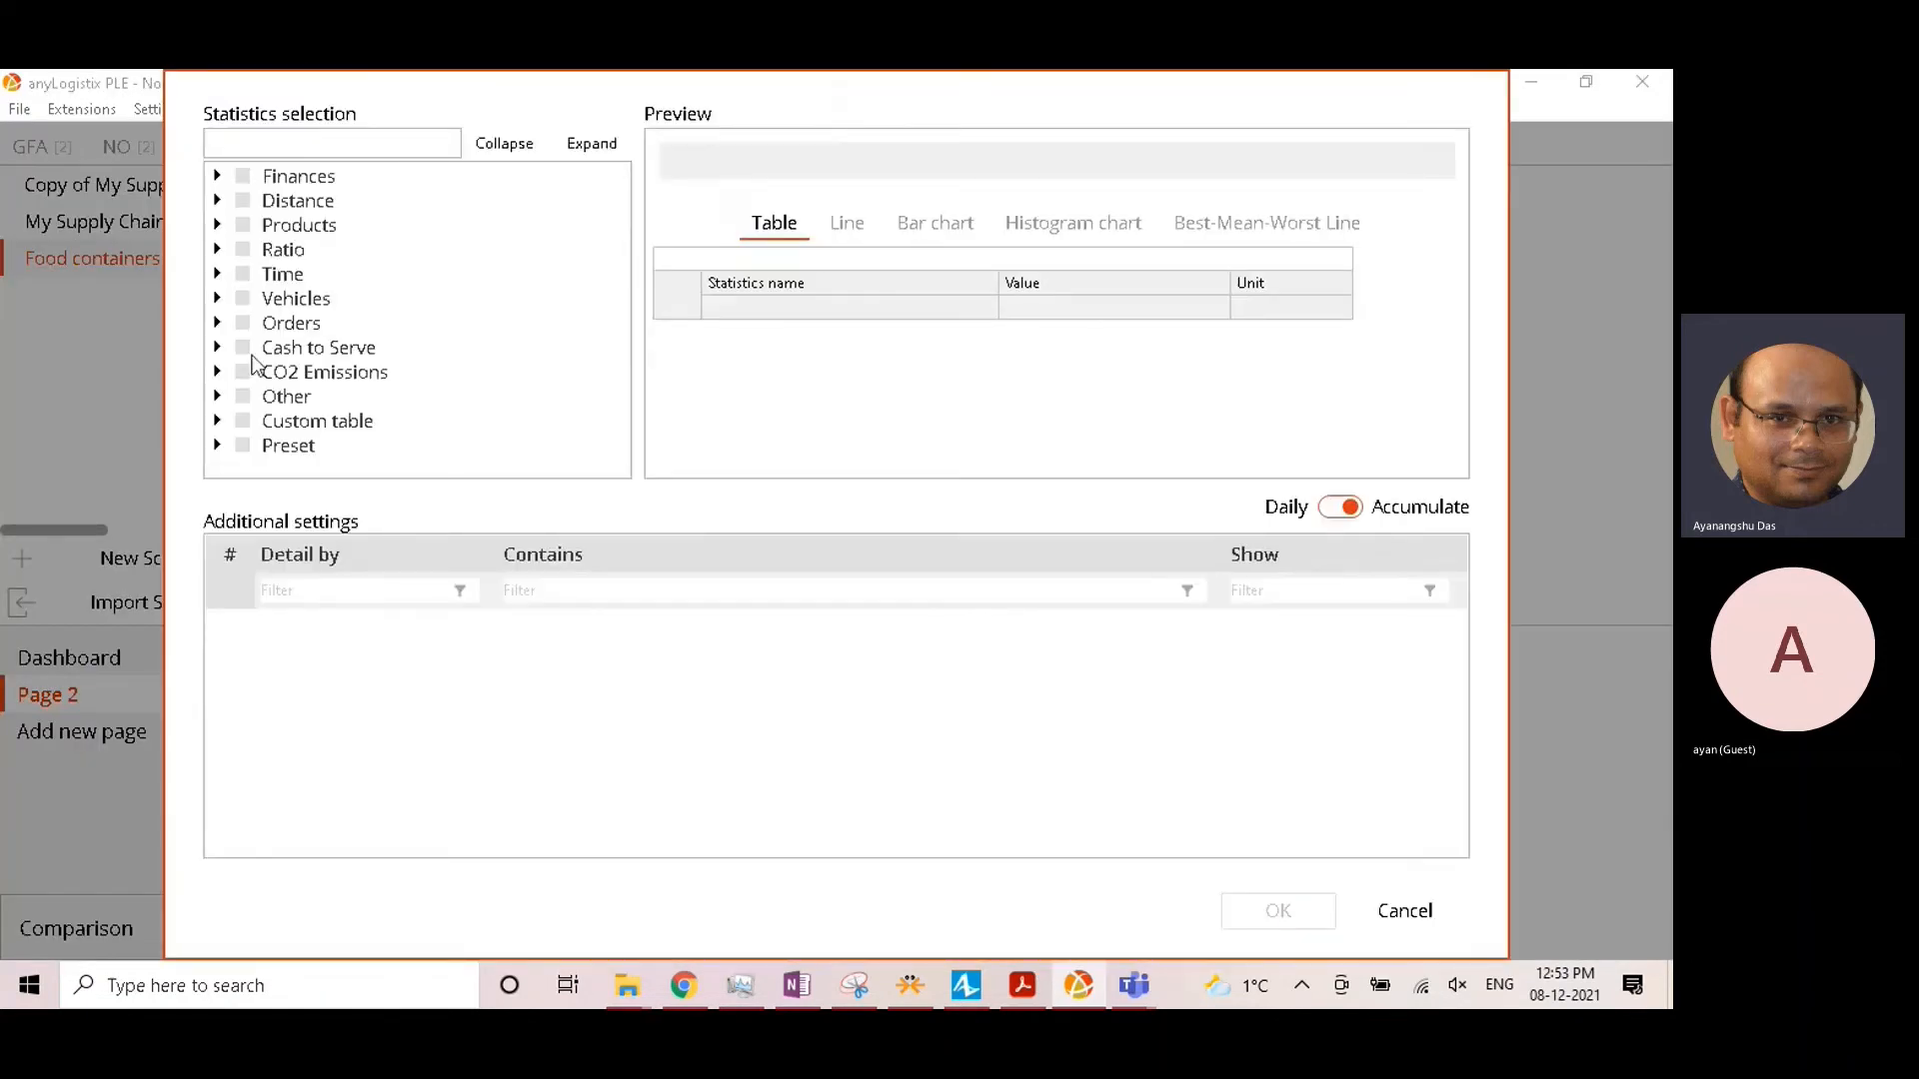
Step: Include the Products Produced and Production Requests (Products) statistics in the new item, leaving out Products Produced (Units)
{"action": "left_click", "coordinate": [222, 232]}
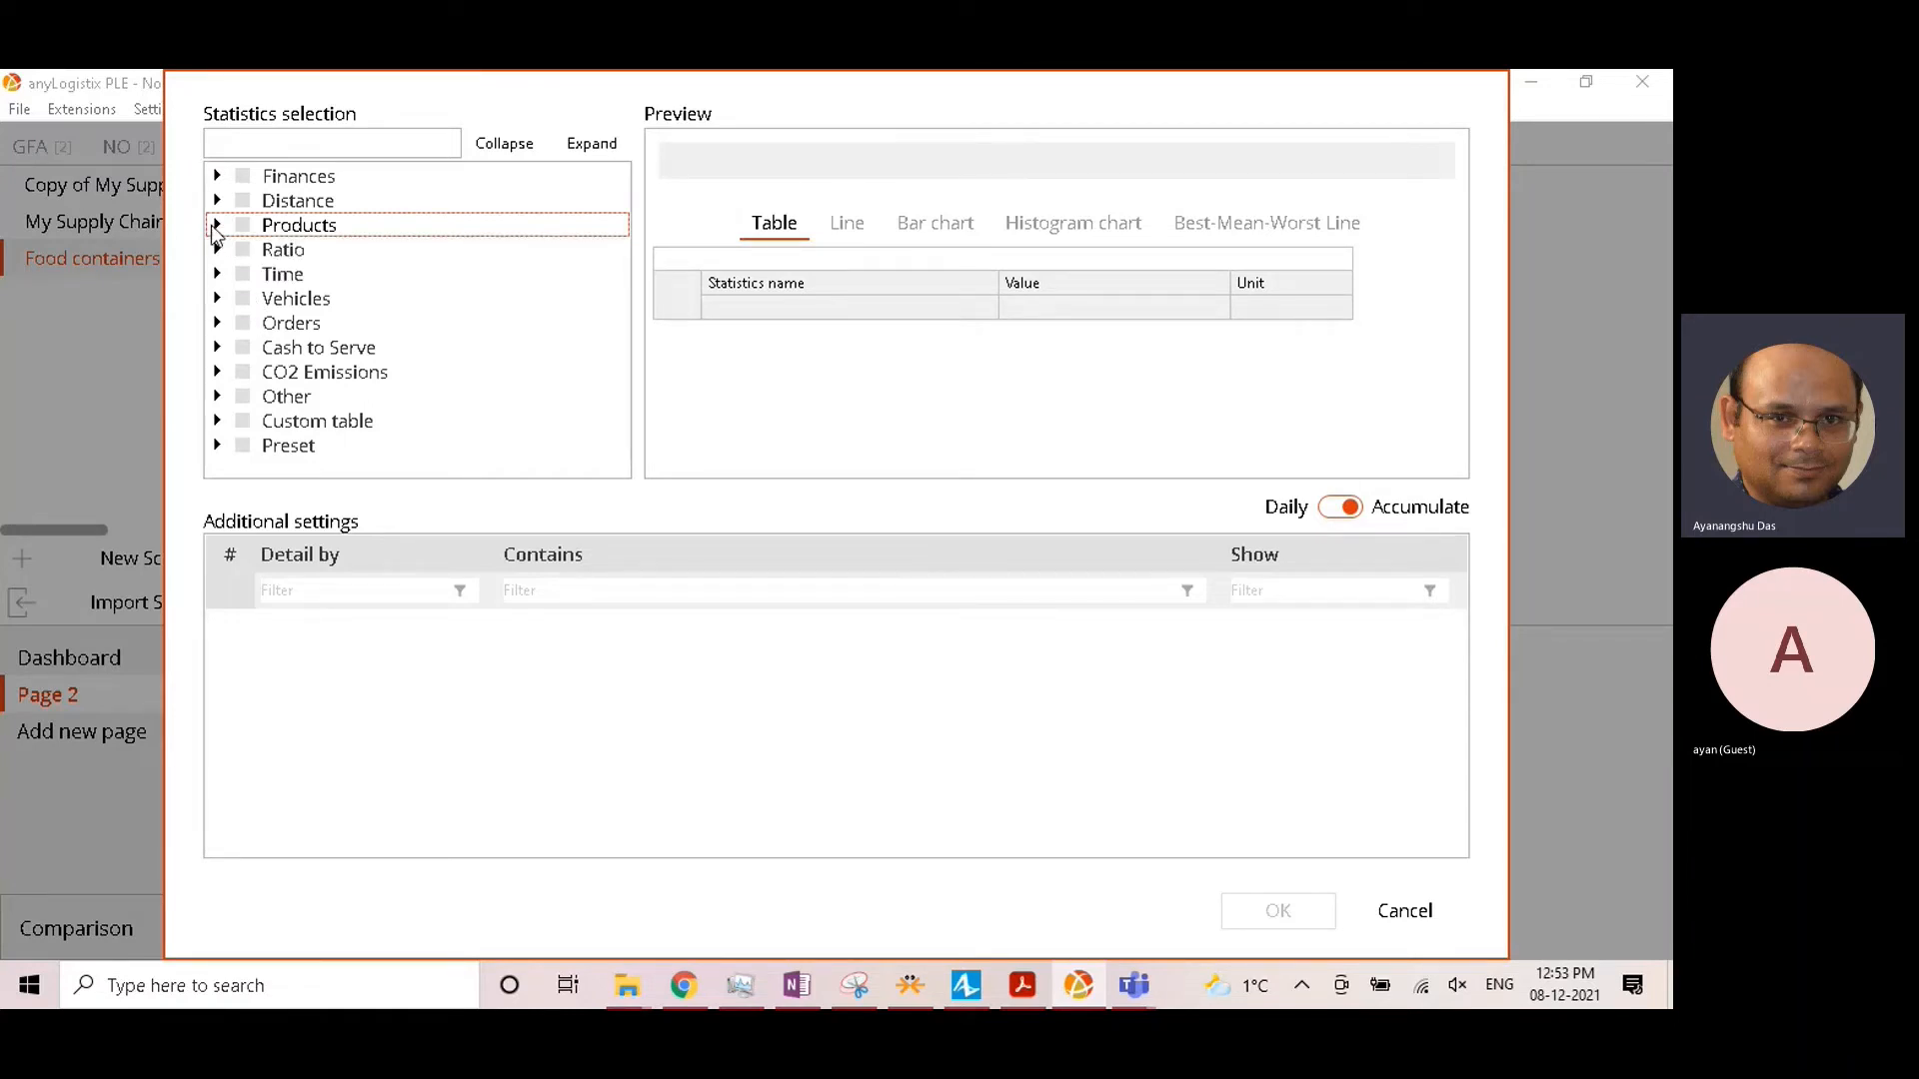
{"action": "left_click", "coordinate": [218, 226]}
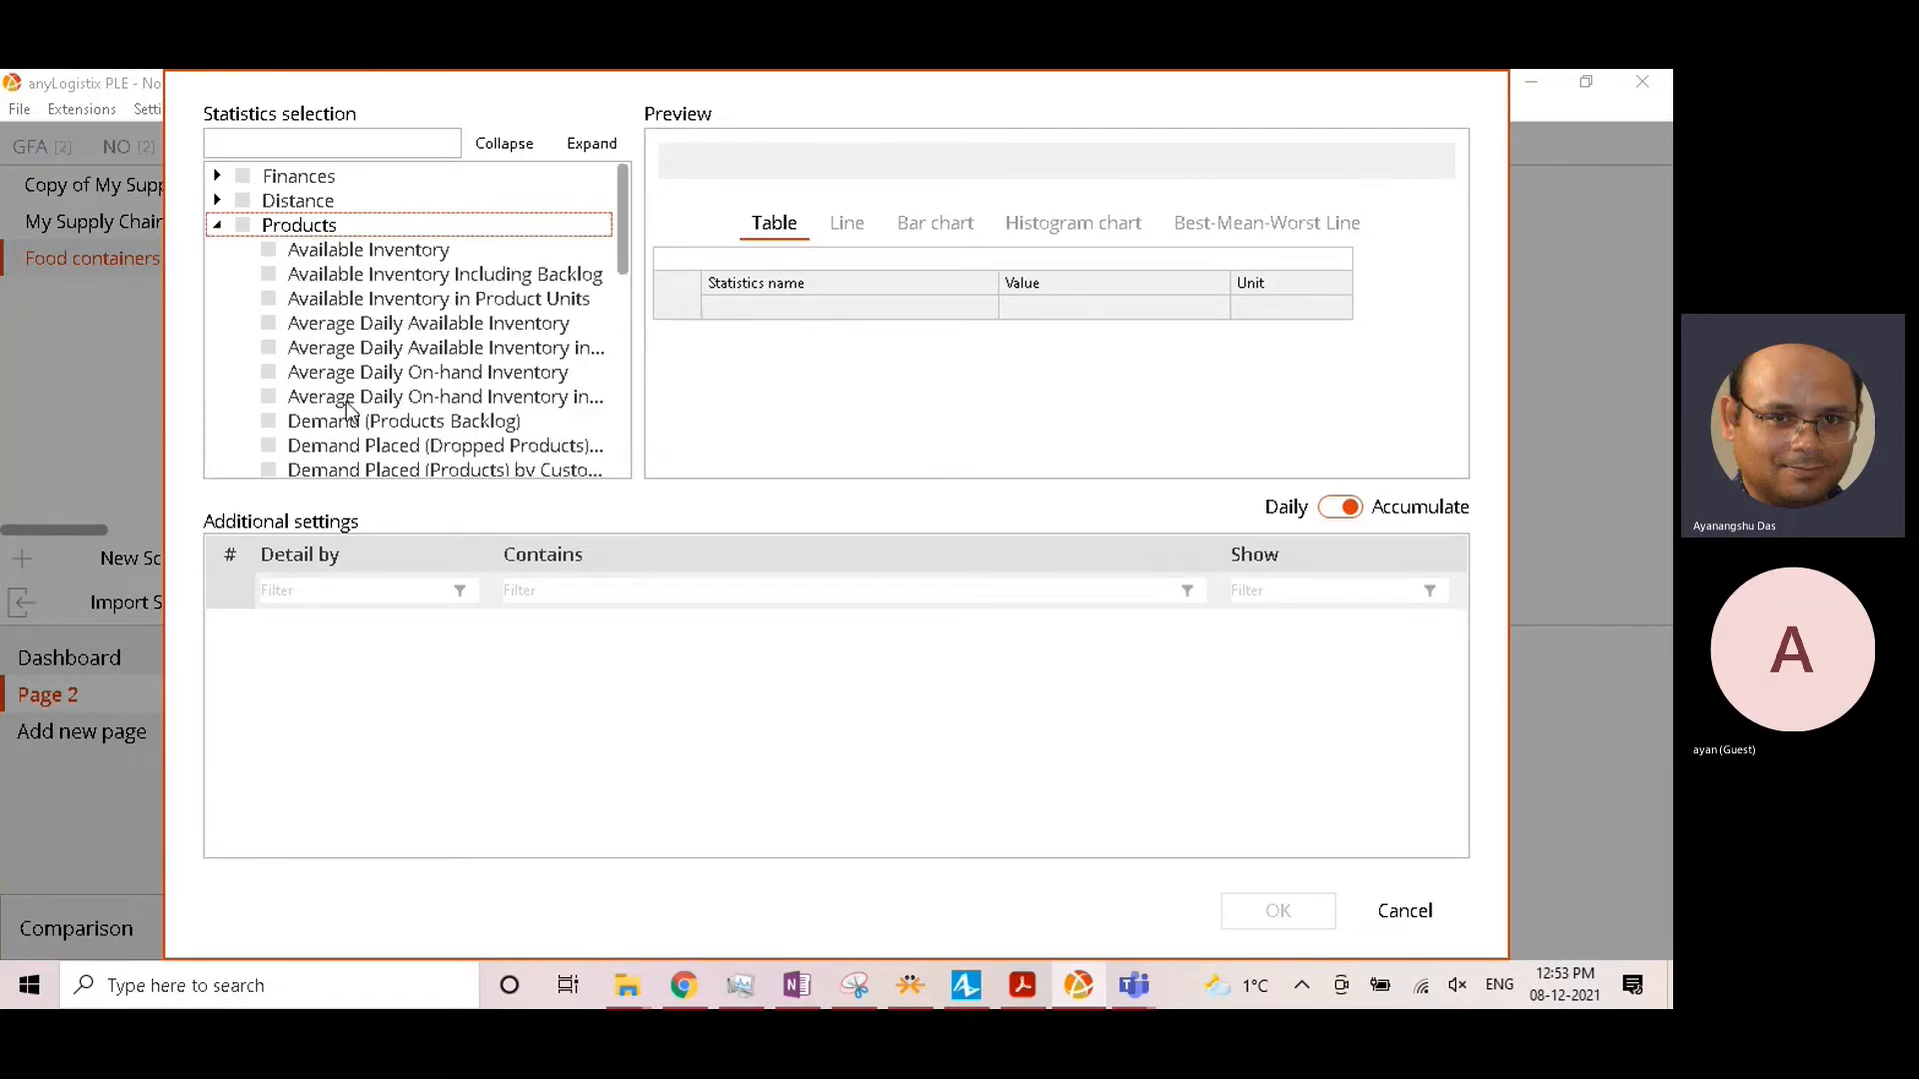
{"action": "scroll", "coordinate": [348, 405], "scroll_direction": "down", "scroll_amount": 4}
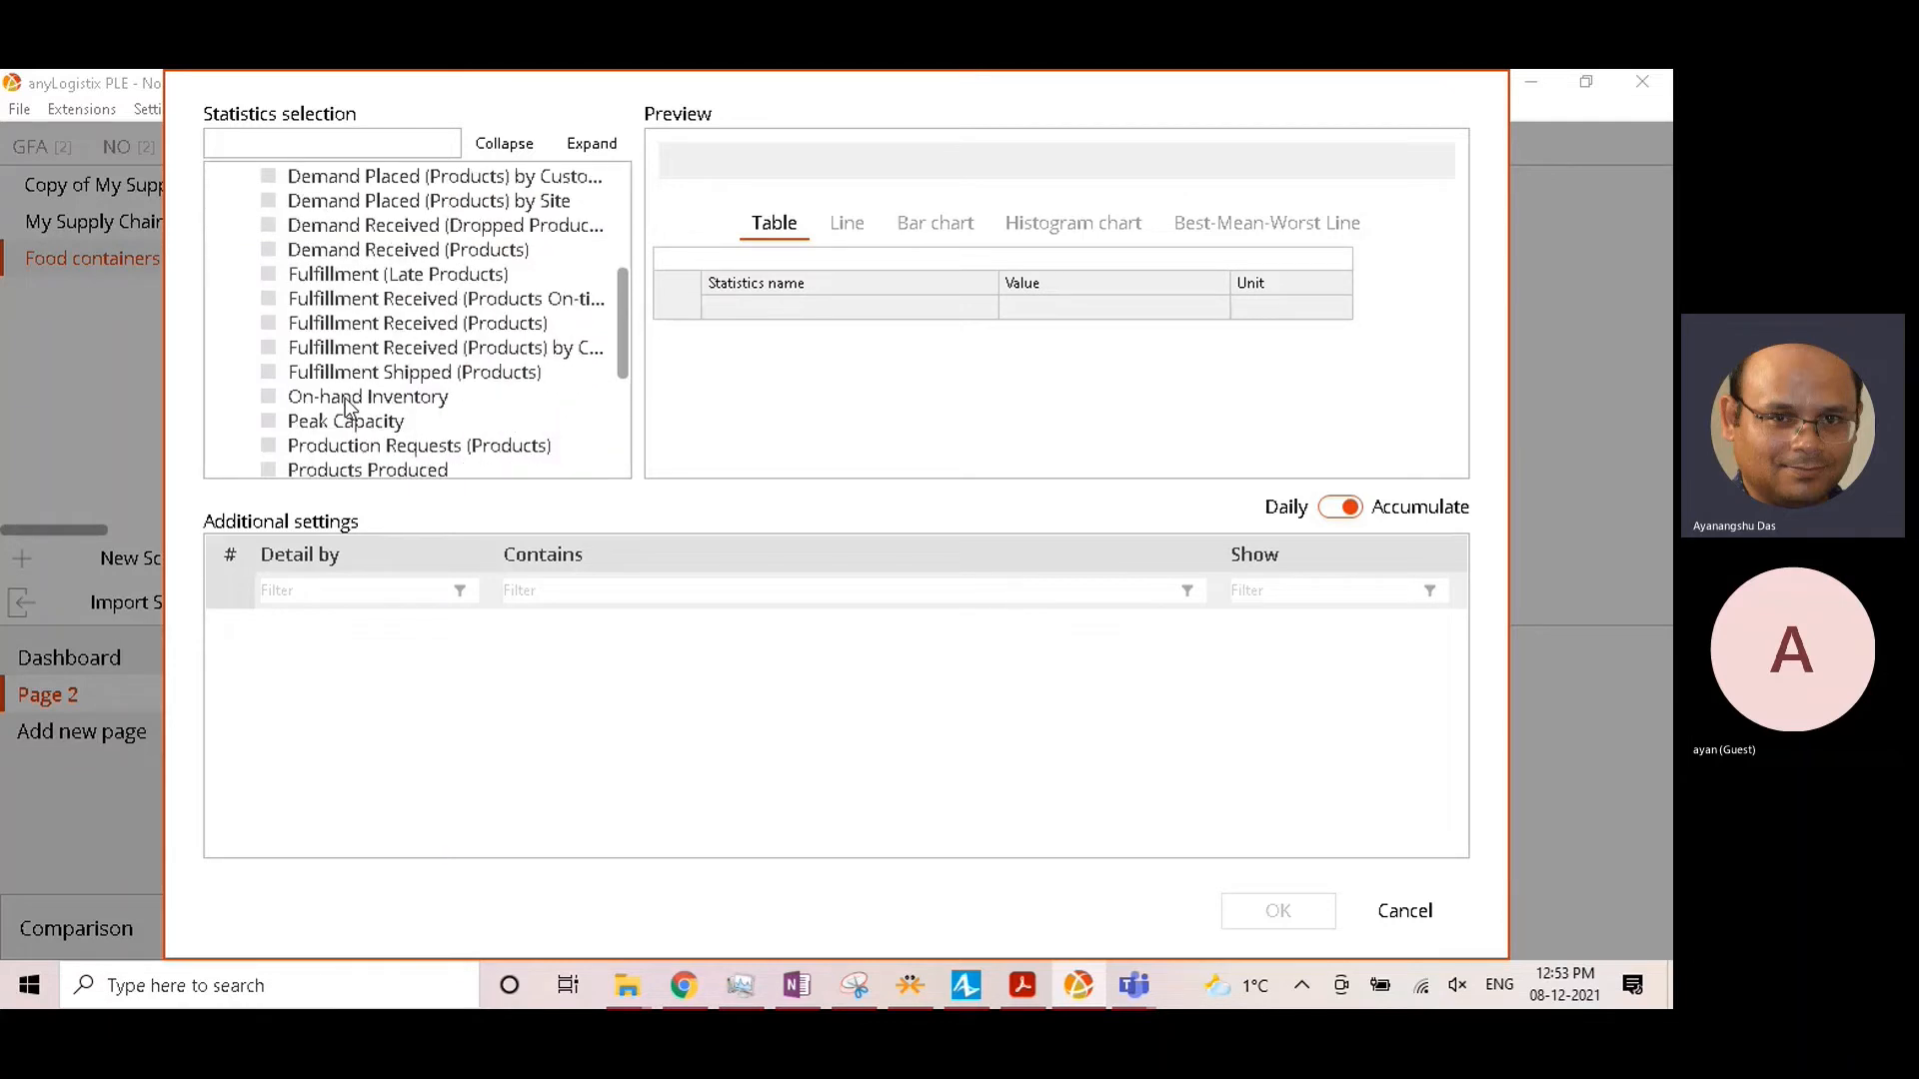
{"action": "scroll", "coordinate": [348, 405], "scroll_direction": "down", "scroll_amount": 2}
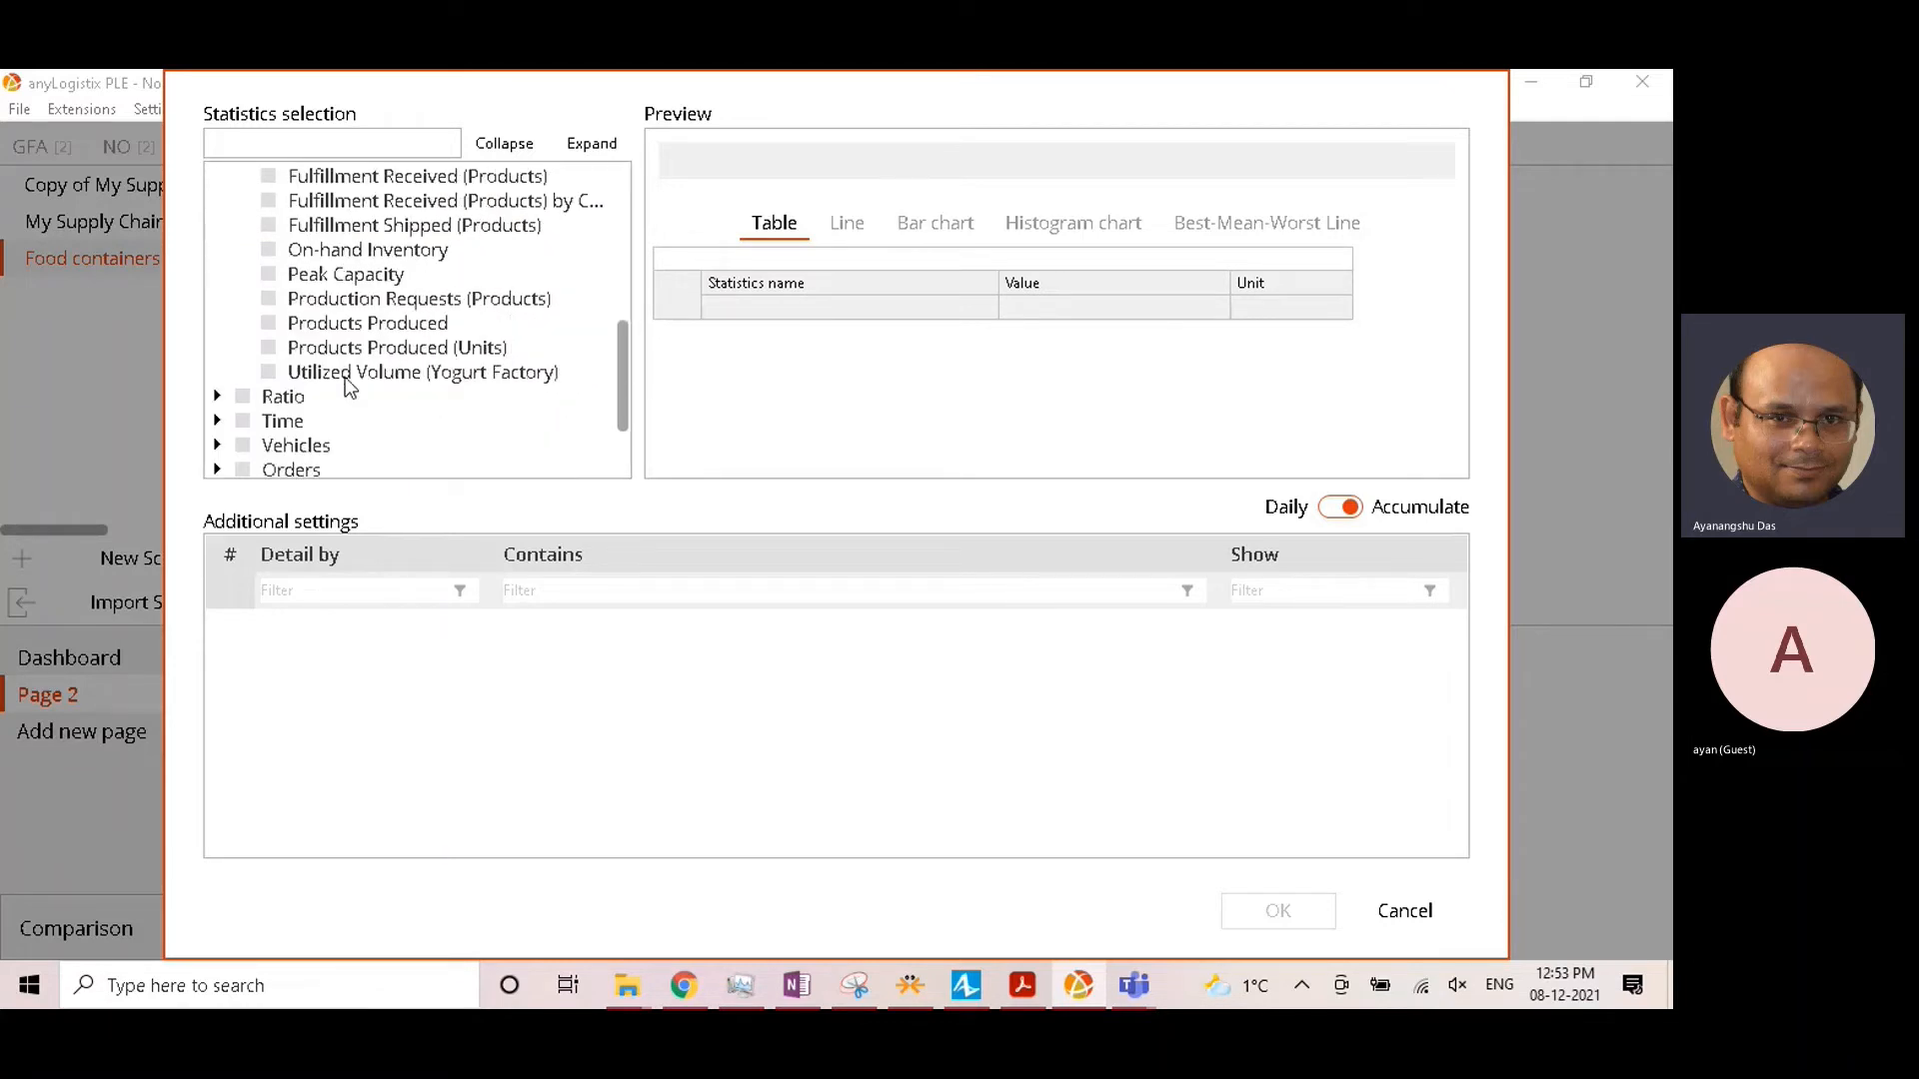
{"action": "left_click", "coordinate": [272, 331]}
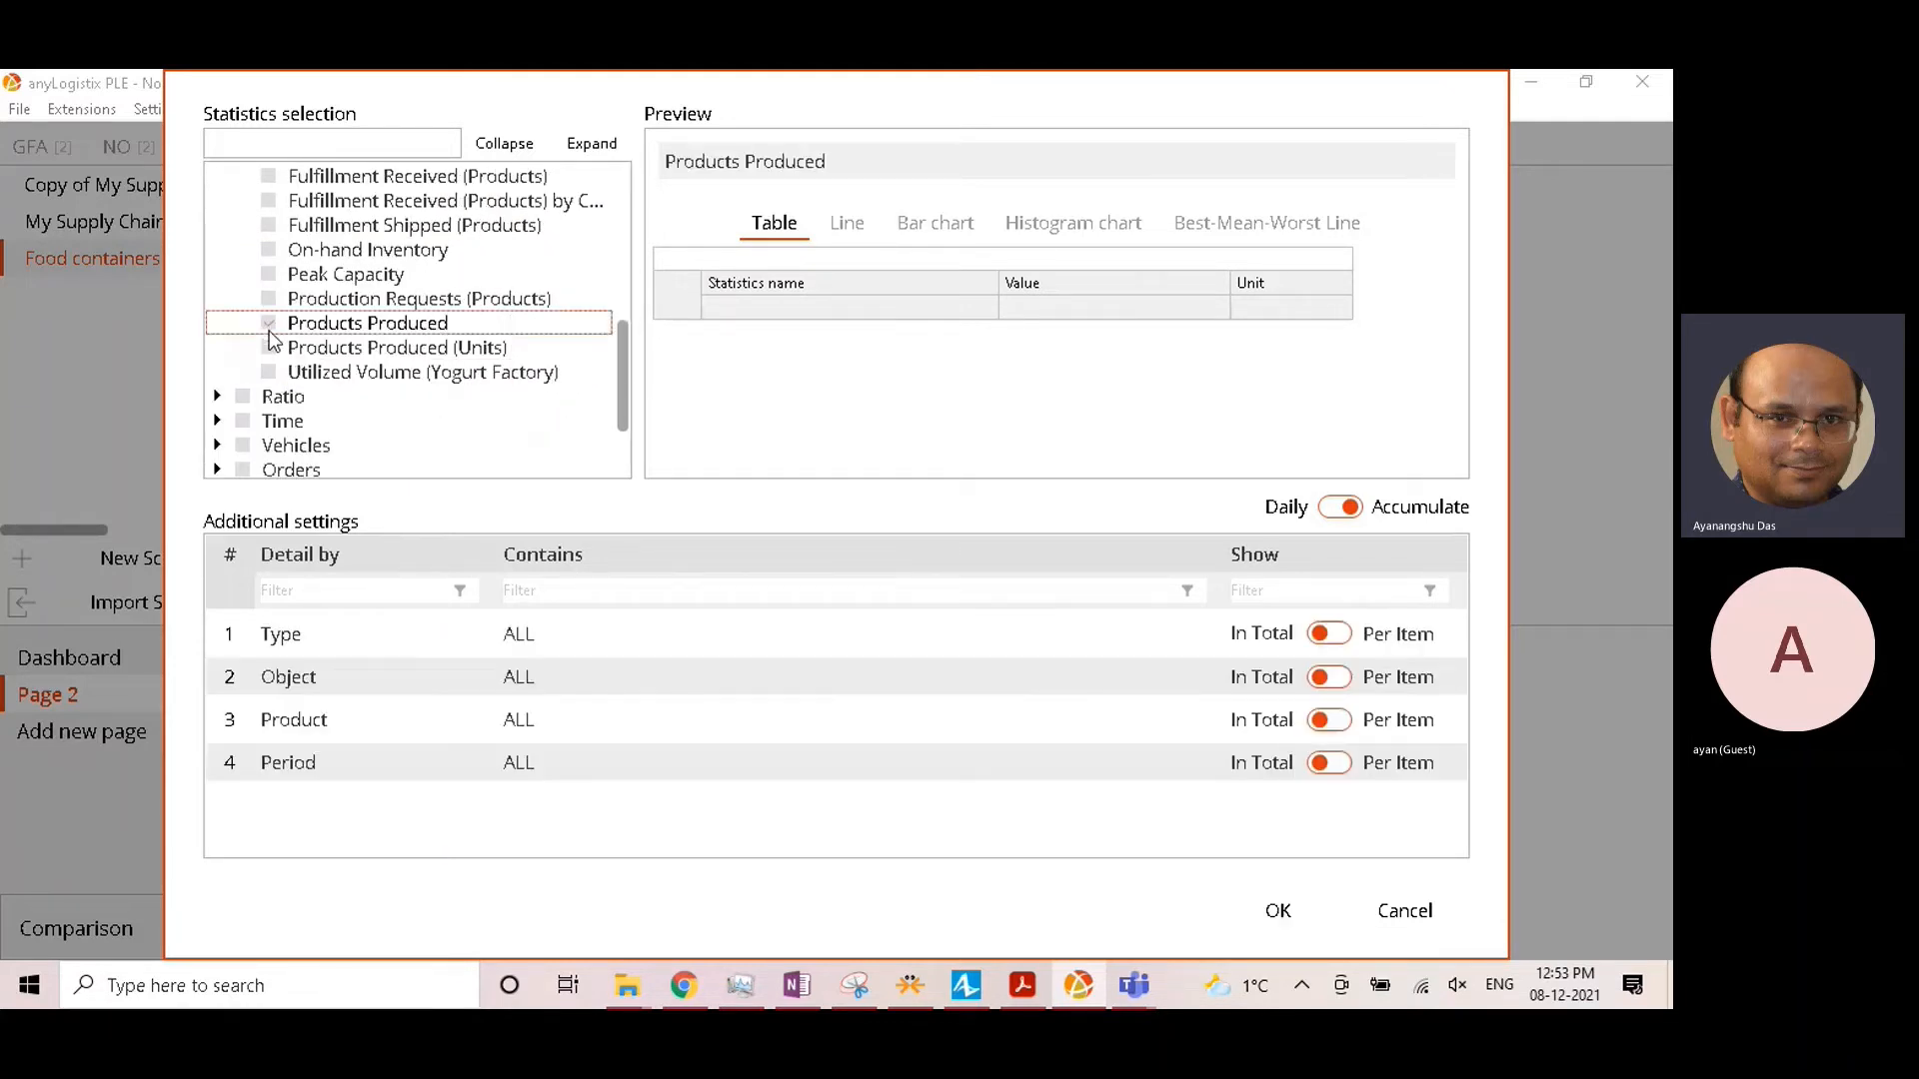
{"action": "left_click", "coordinate": [270, 347]}
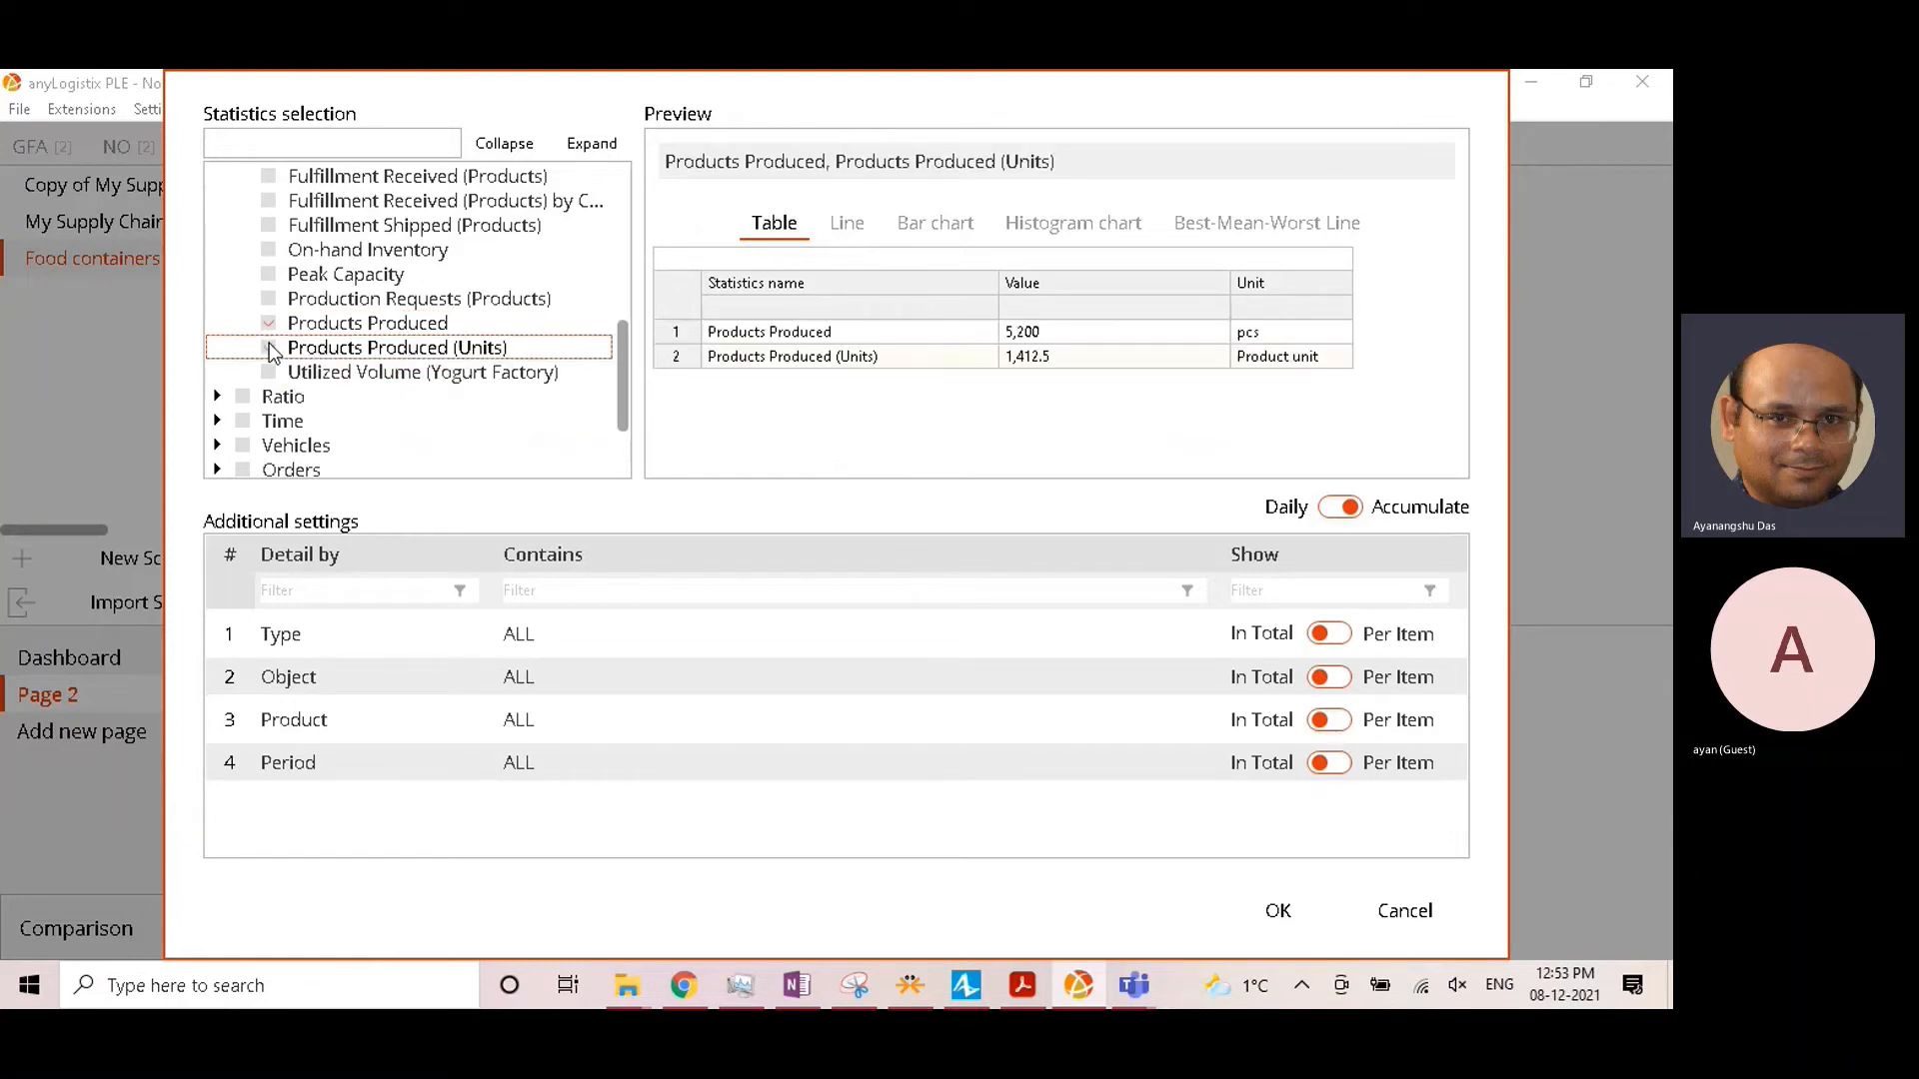
{"action": "left_click", "coordinate": [268, 298]}
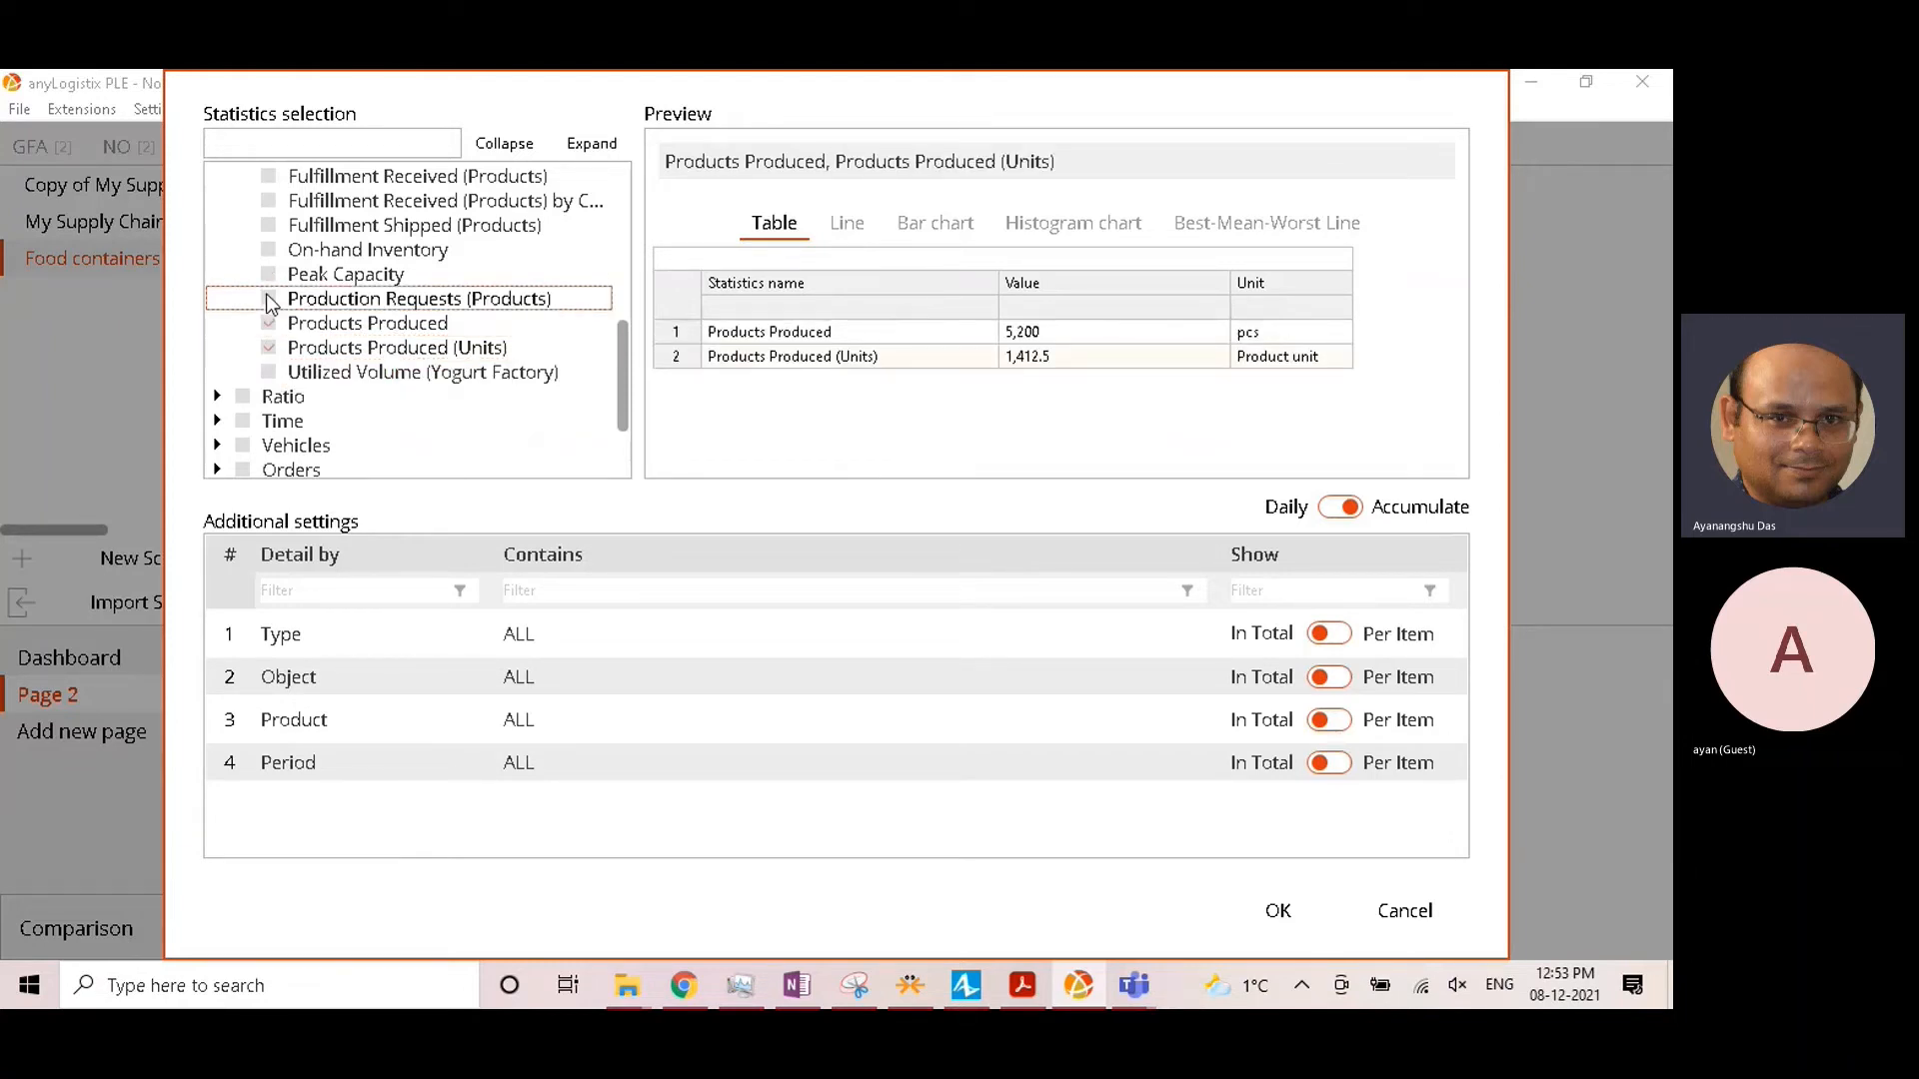
{"action": "left_click", "coordinate": [267, 345]}
{"action": "left_click", "coordinate": [268, 348]}
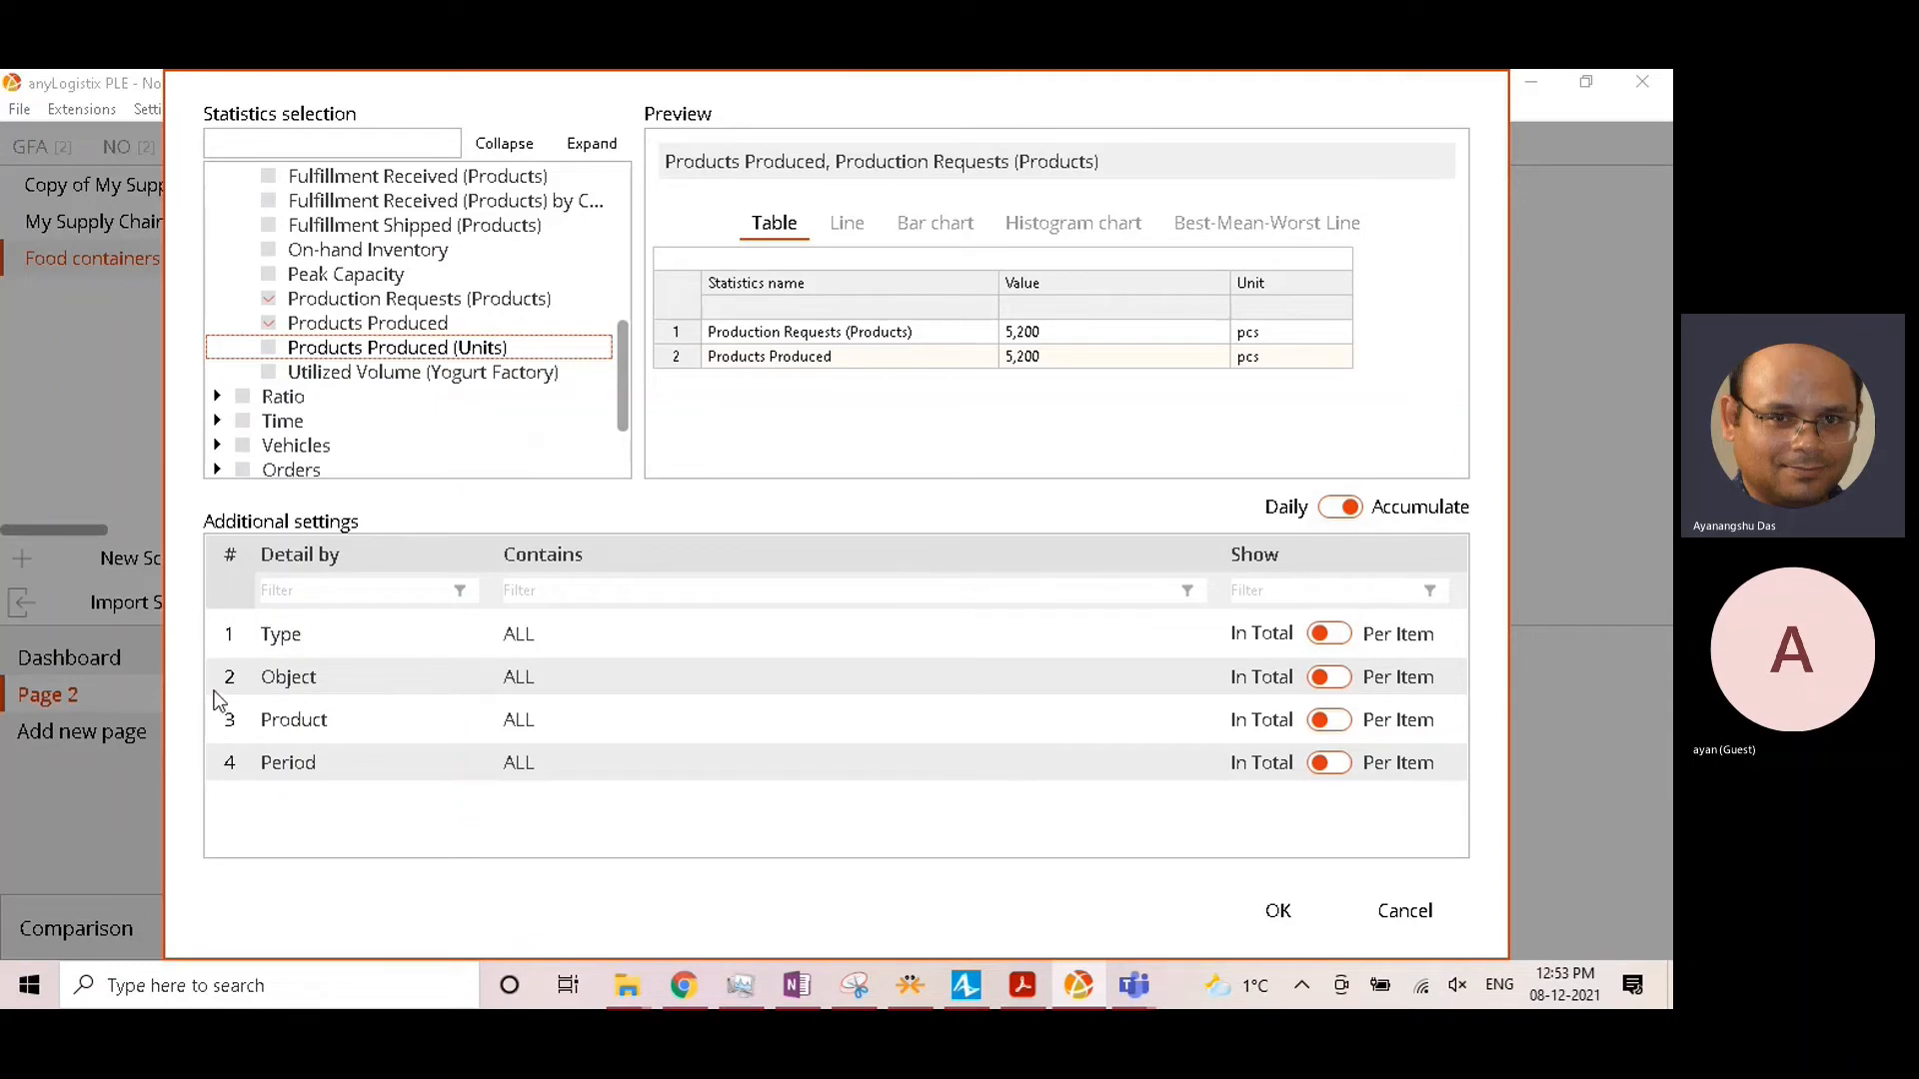
Step: Show the new item's Object and Product details per item and add the table to Page 2
{"action": "left_click", "coordinate": [1333, 682]}
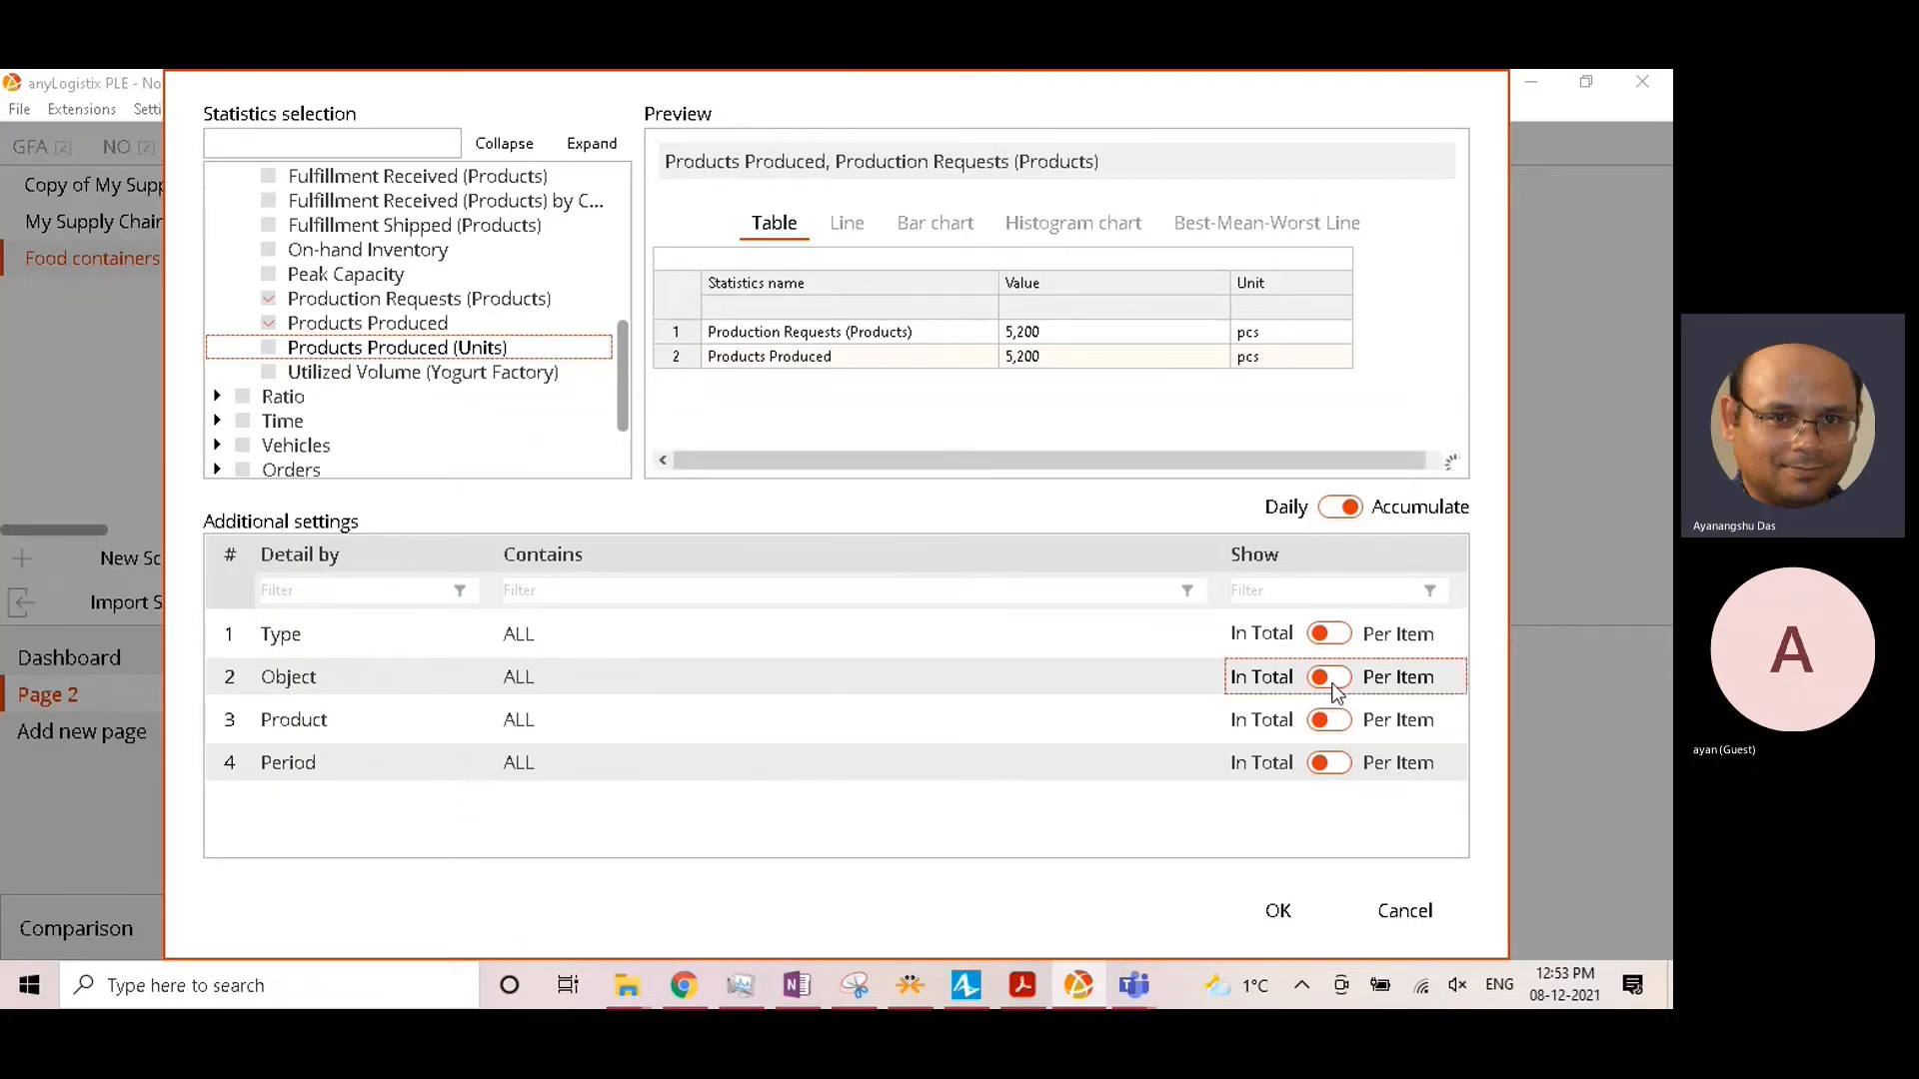
{"action": "left_click", "coordinate": [1344, 724]}
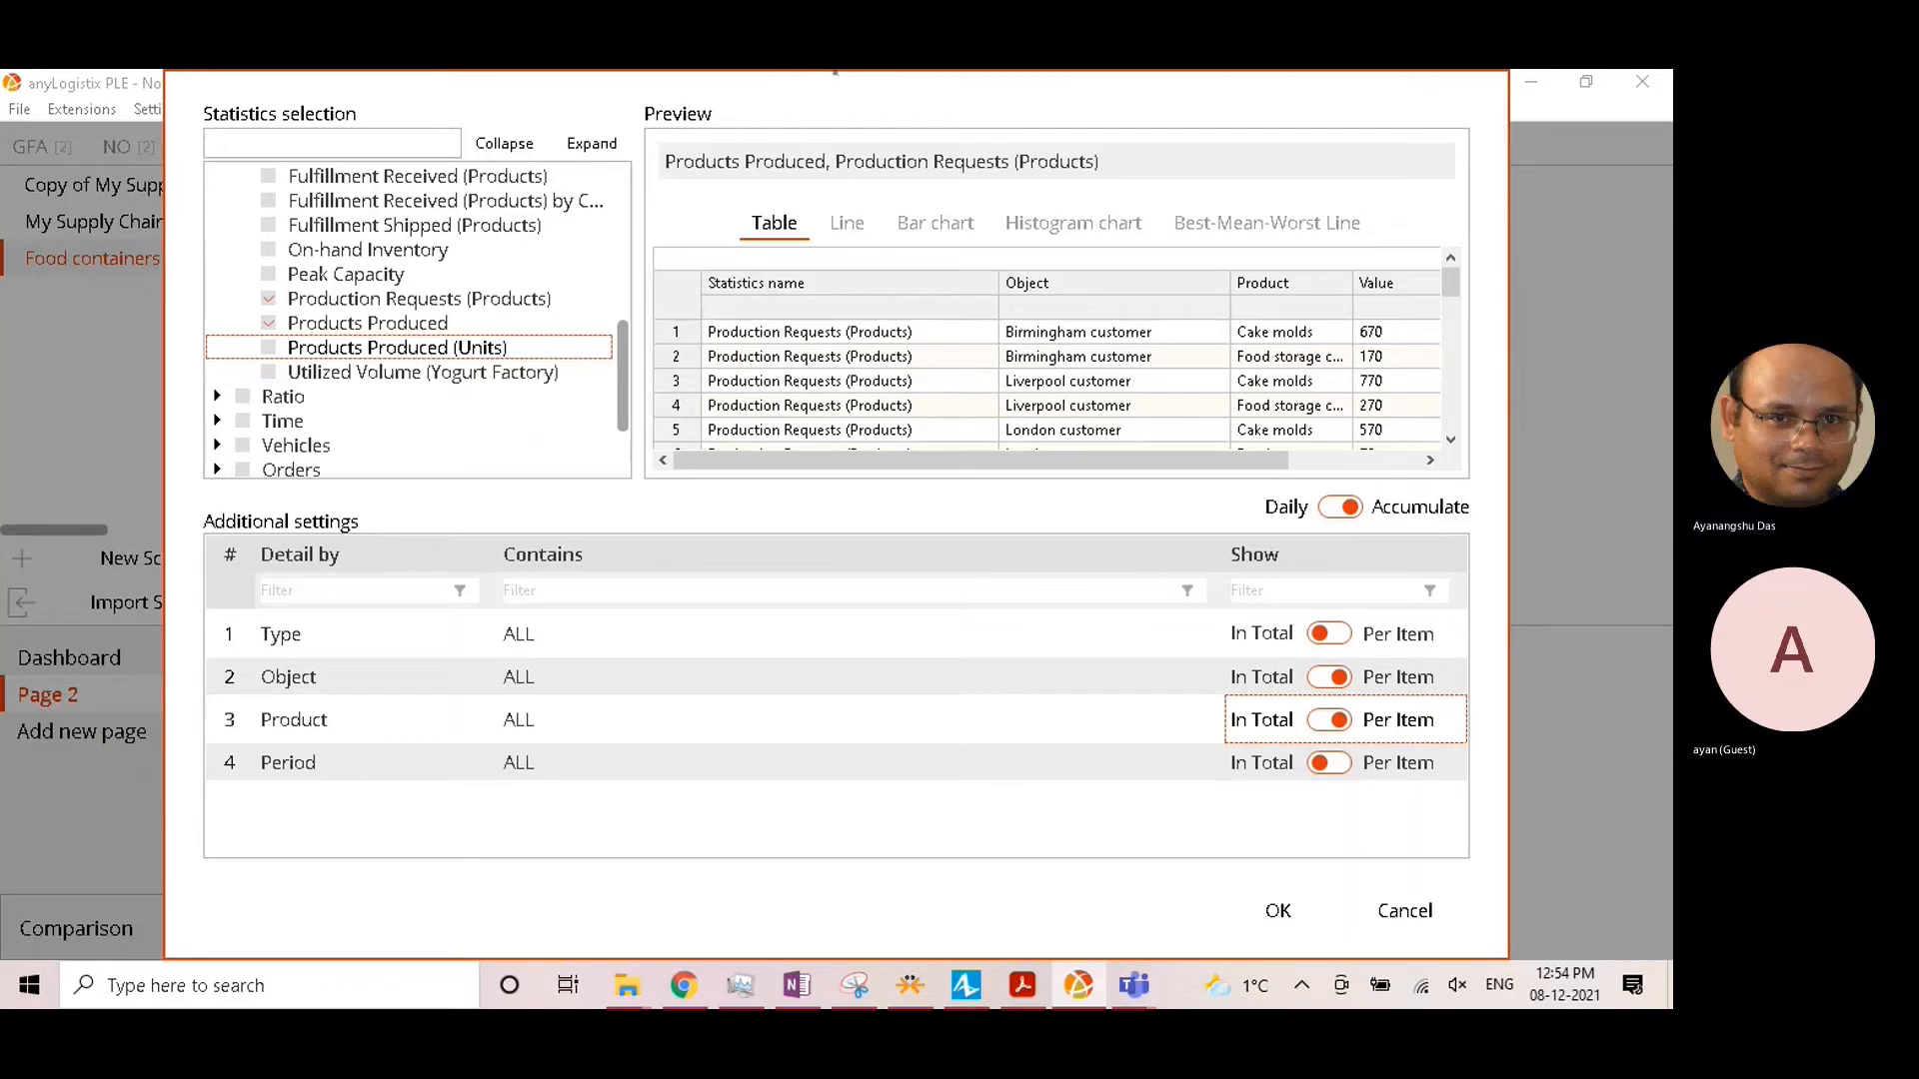
{"action": "left_click", "coordinate": [1308, 914]}
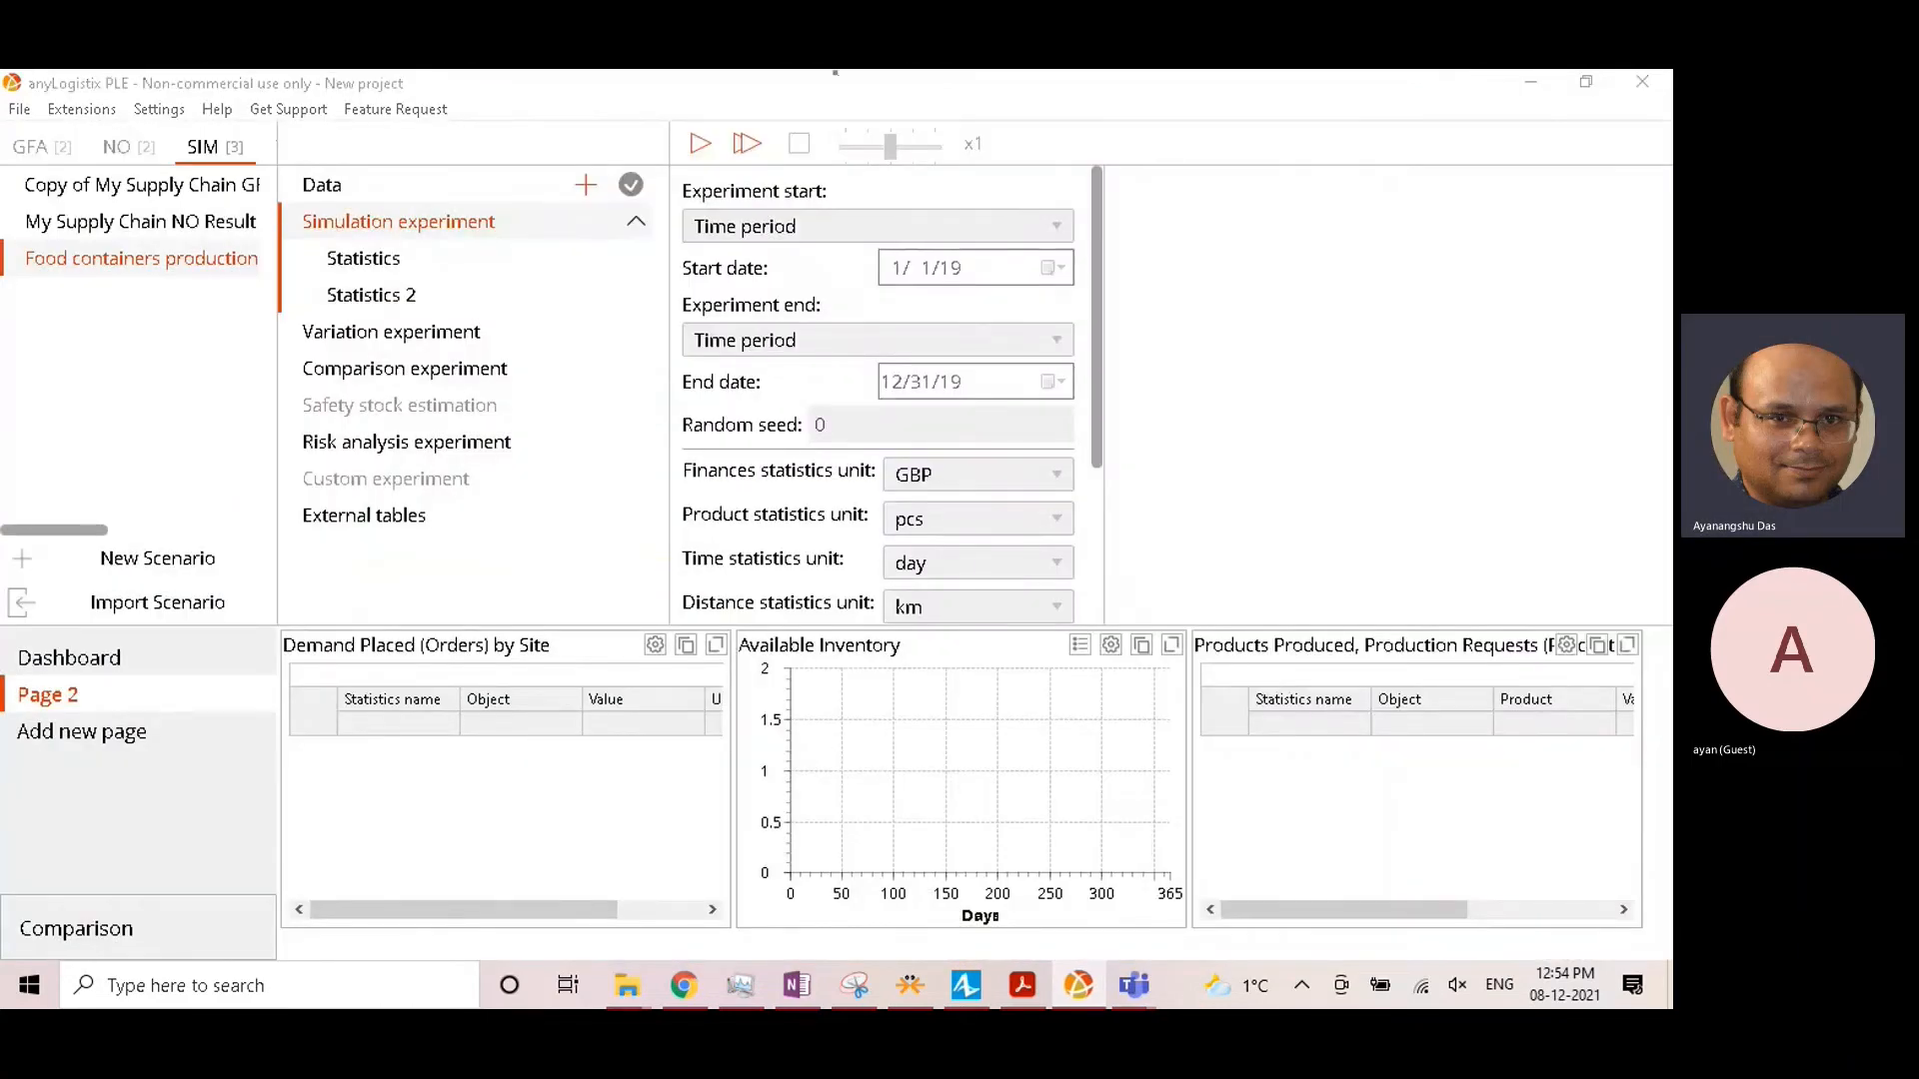
Step: Run the simulation experiment in fast mode to its end, then stop it and keep the results
{"action": "left_click", "coordinate": [126, 87]}
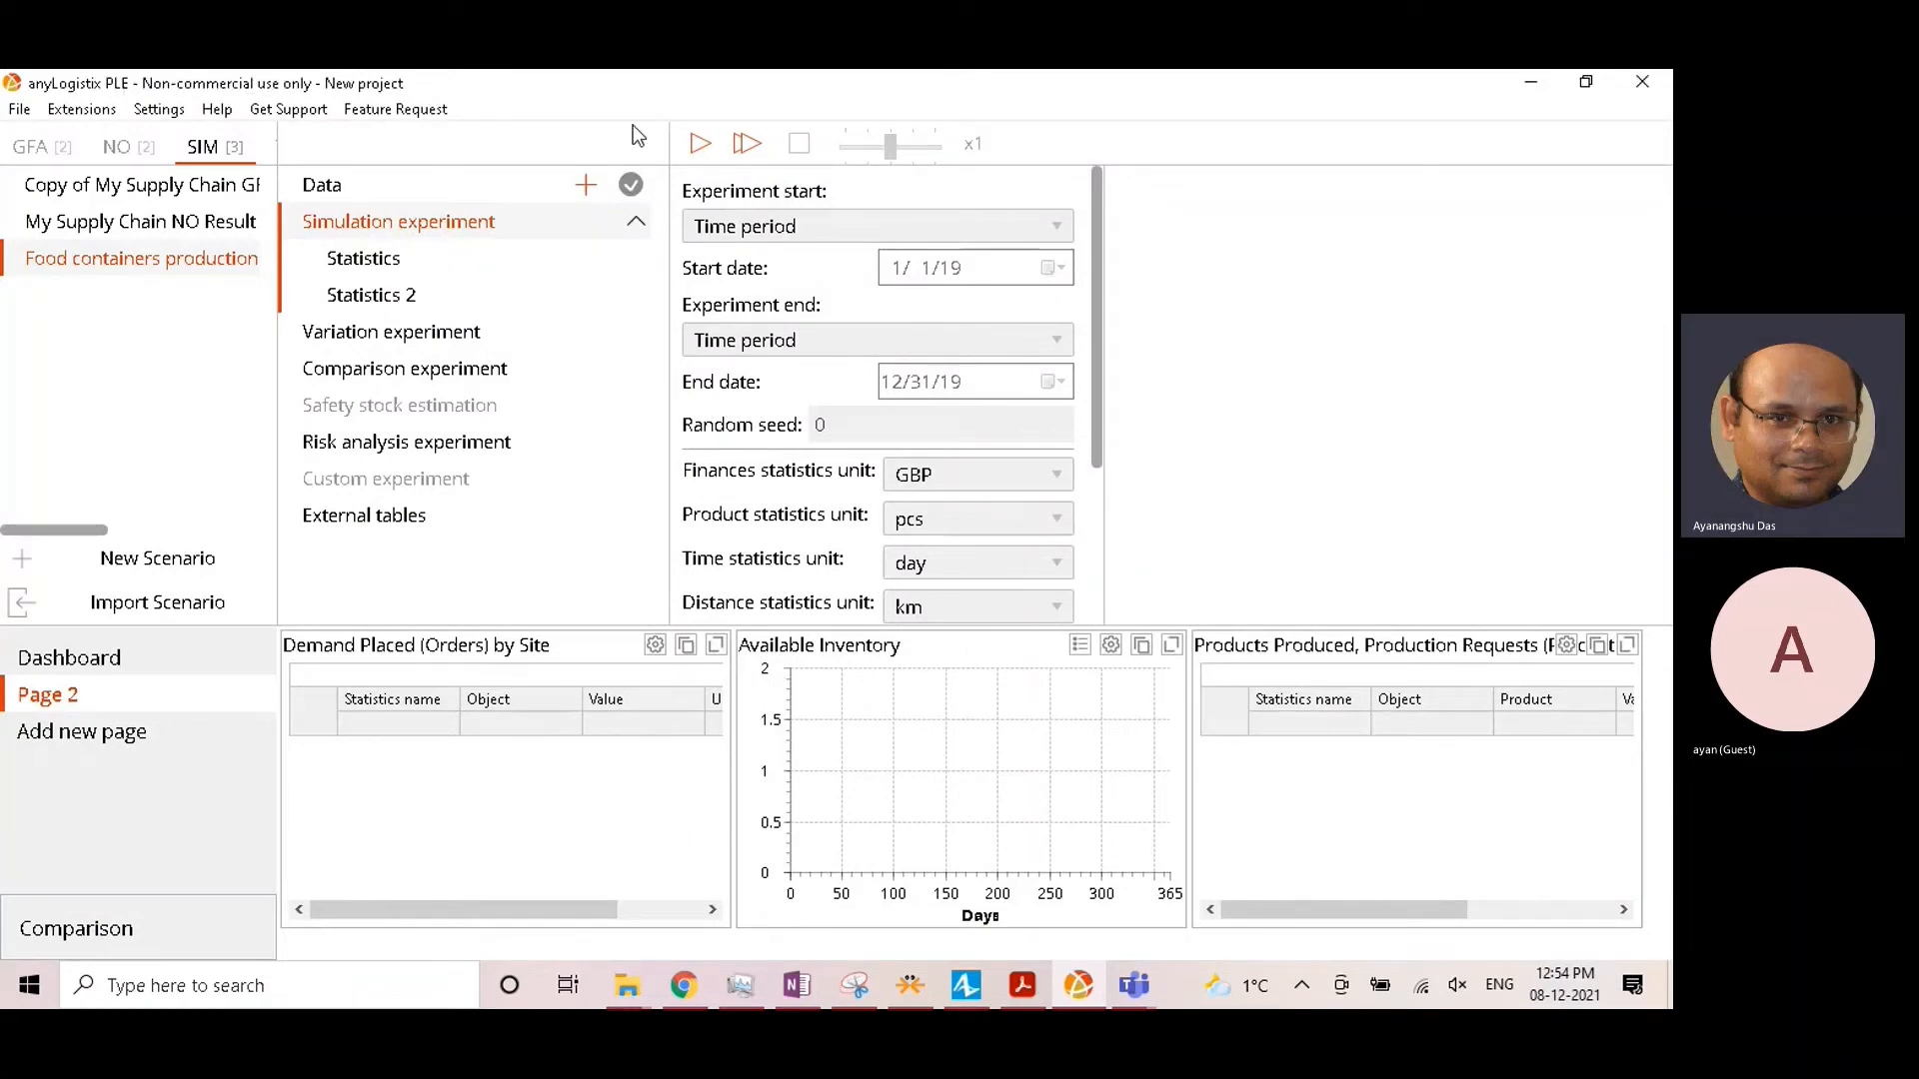
{"action": "left_click", "coordinate": [746, 145]}
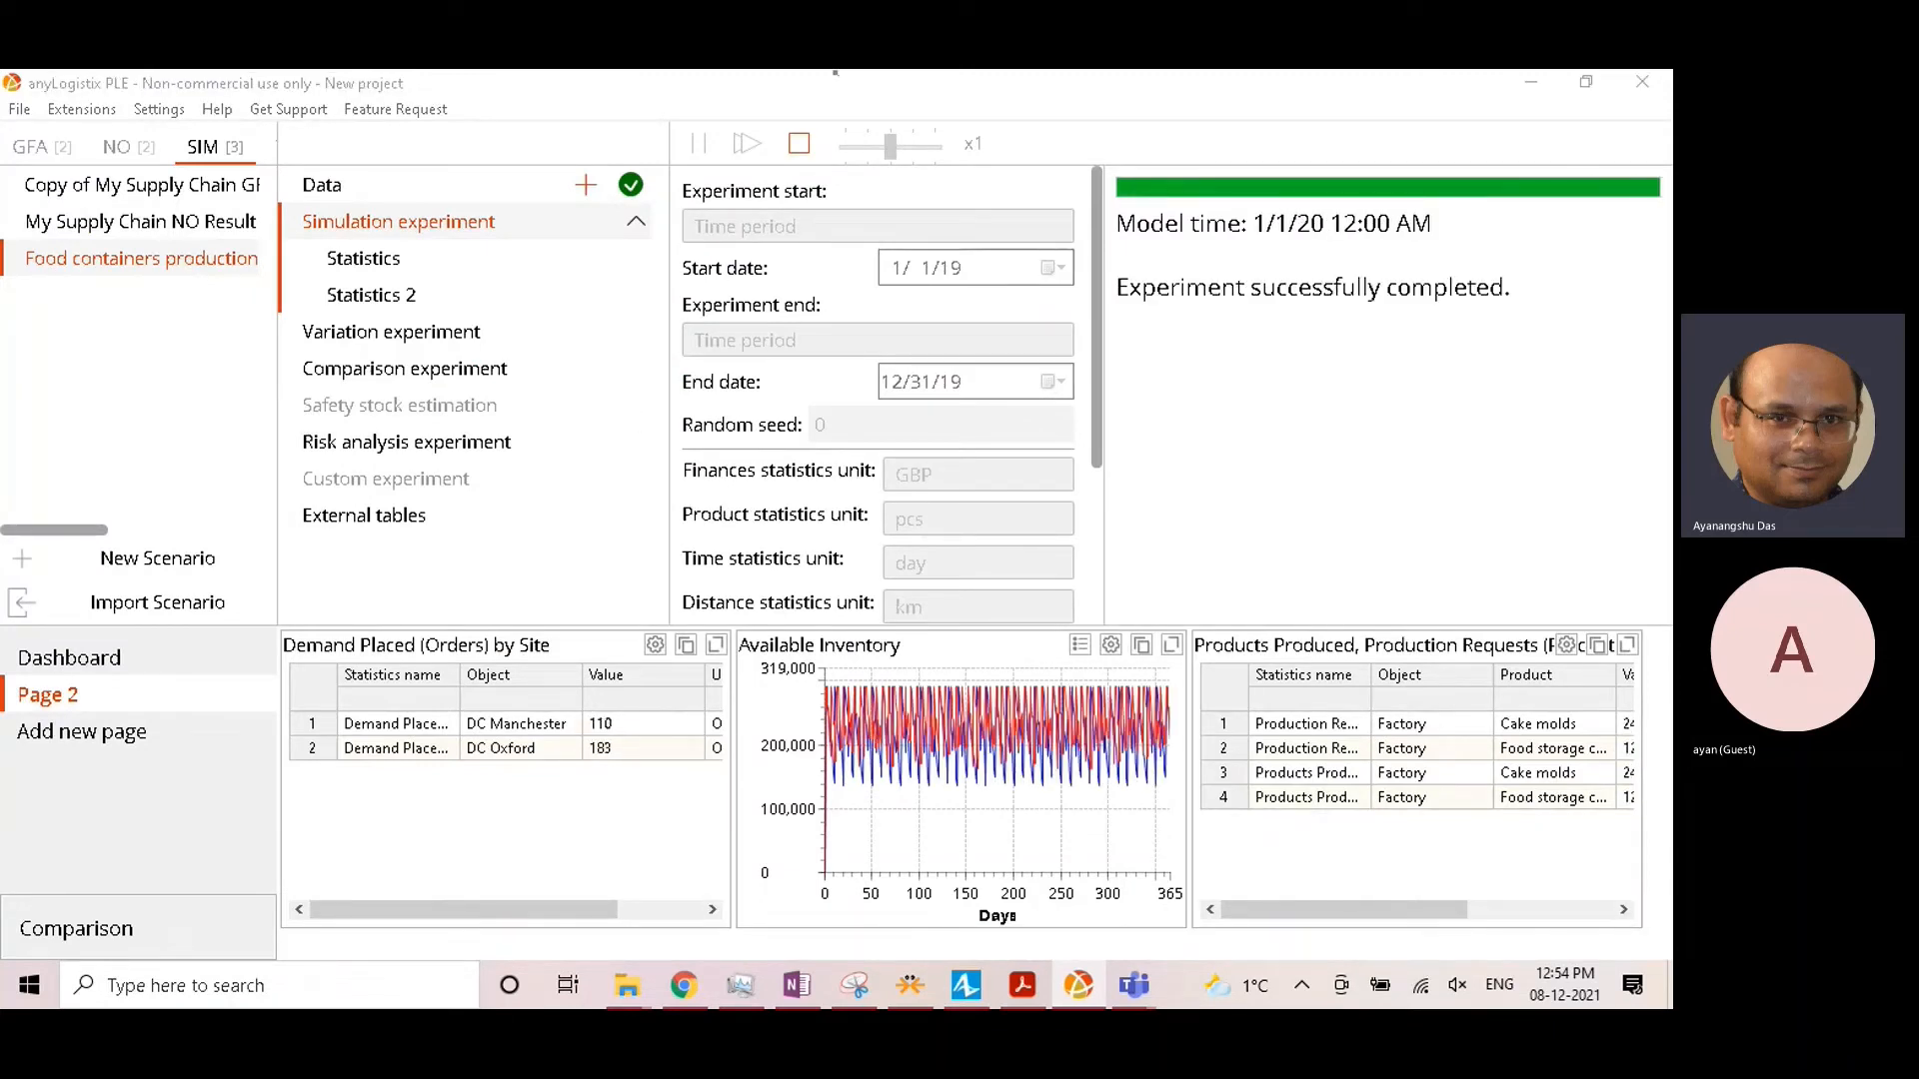
{"action": "left_click", "coordinate": [796, 147]}
{"action": "left_click", "coordinate": [834, 545]}
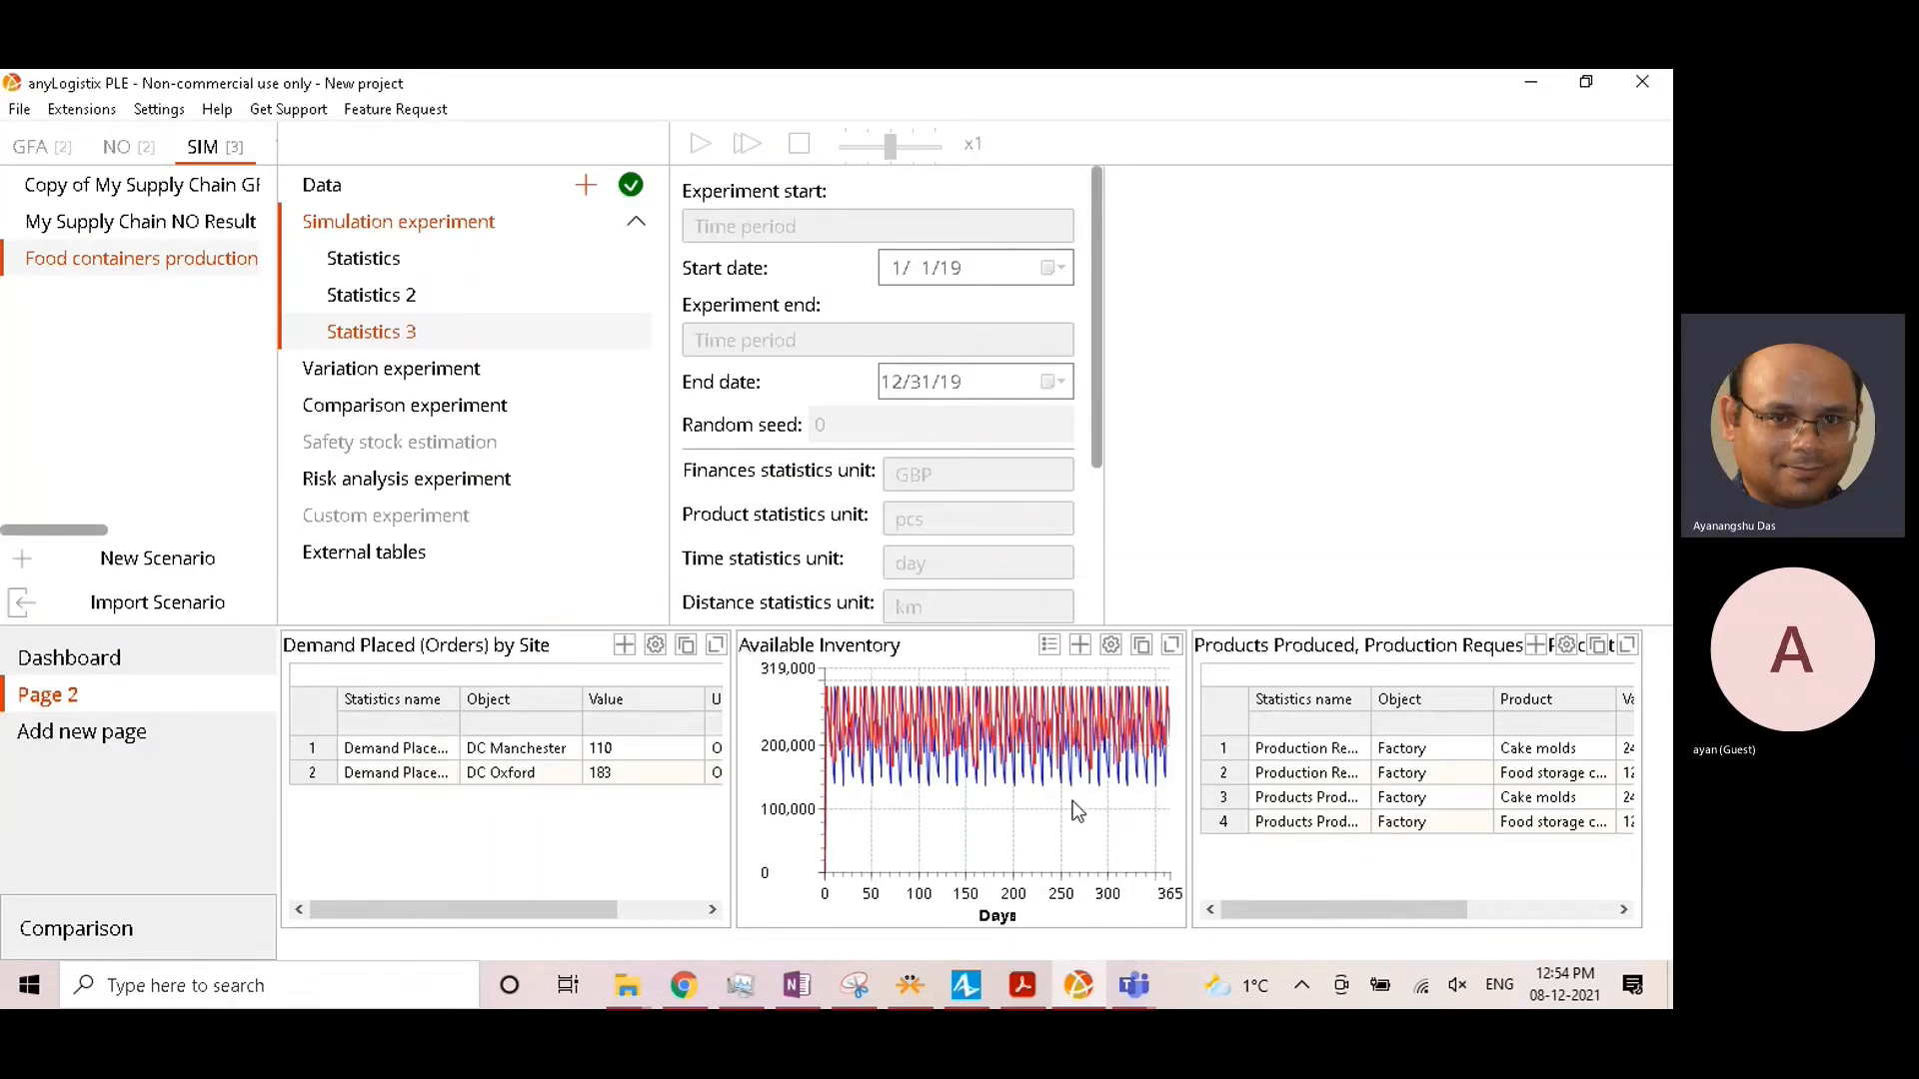
Step: Enlarge the Products Produced and Production Requests table and compare requested with produced quantities for both products
{"action": "left_click", "coordinate": [1627, 645]}
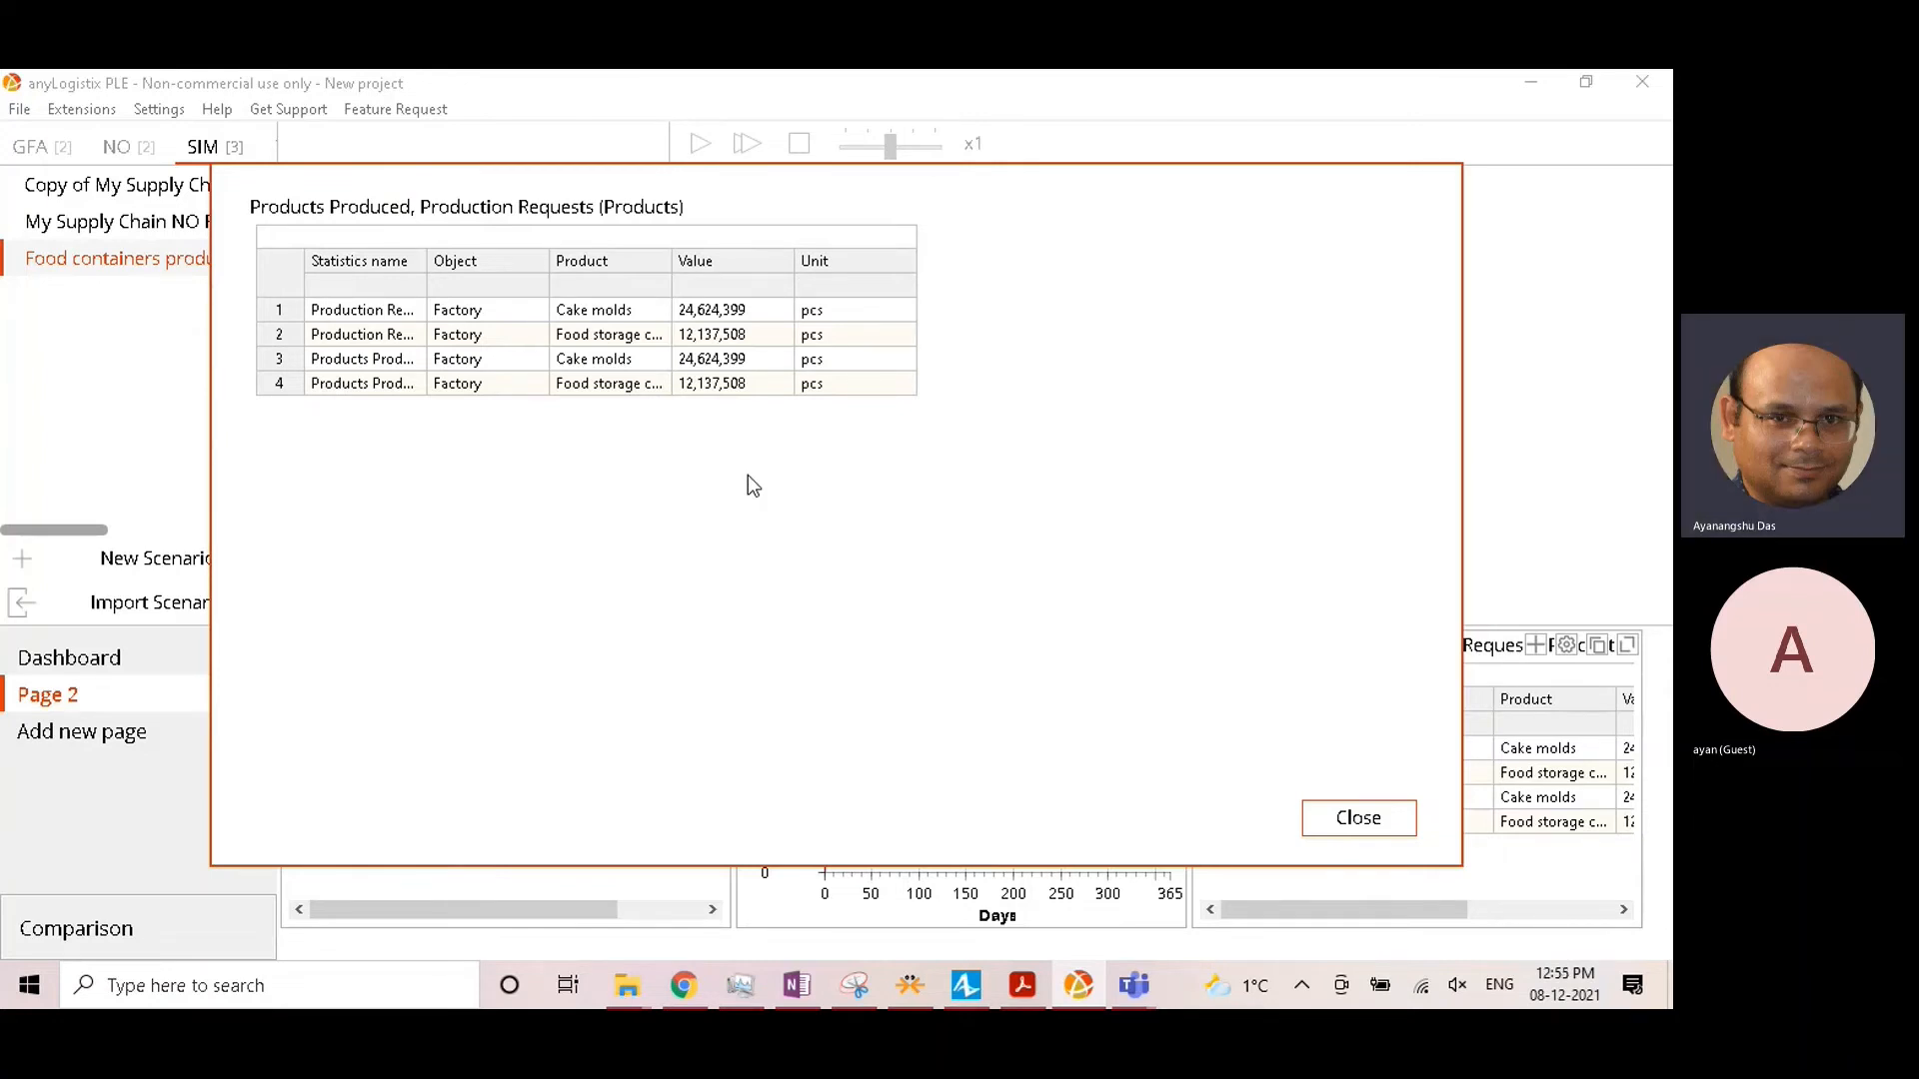
{"action": "left_click", "coordinate": [741, 335]}
{"action": "left_click", "coordinate": [730, 368]}
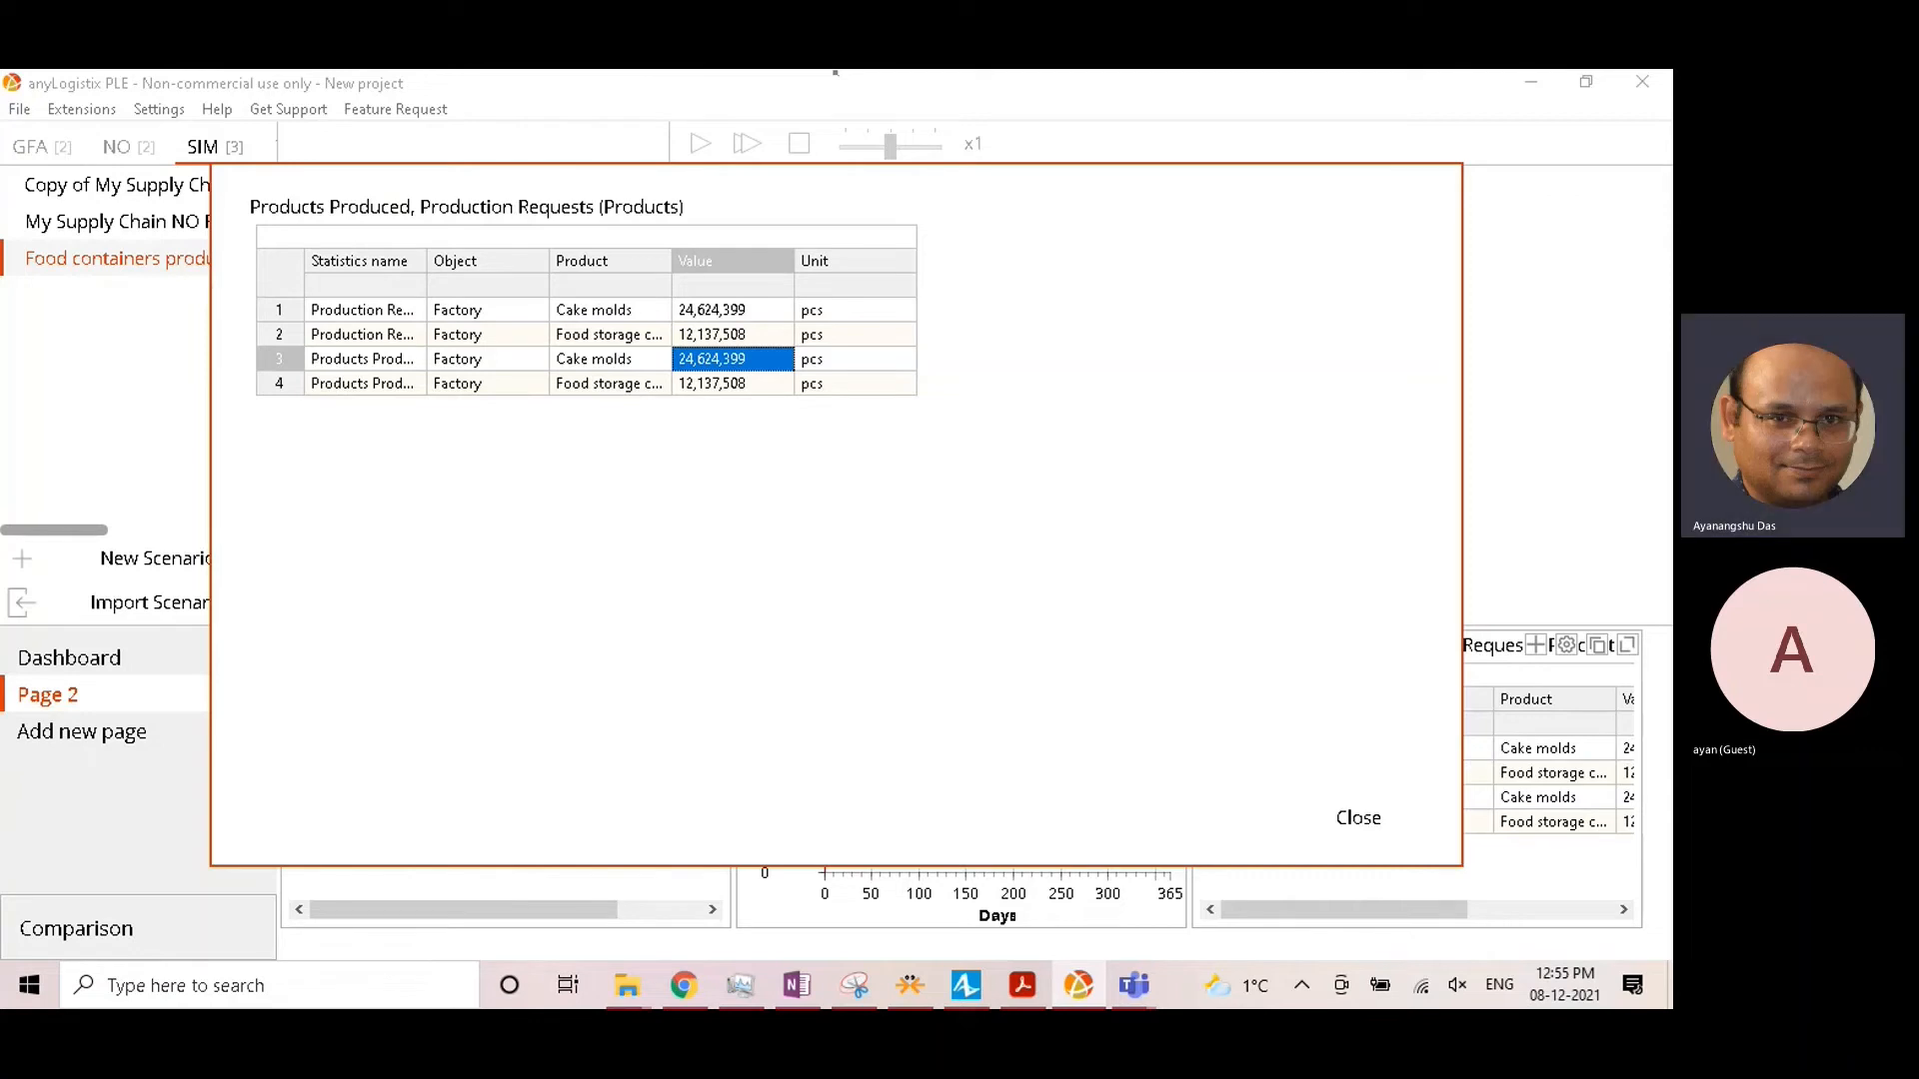
{"action": "left_click", "coordinate": [1365, 822]}
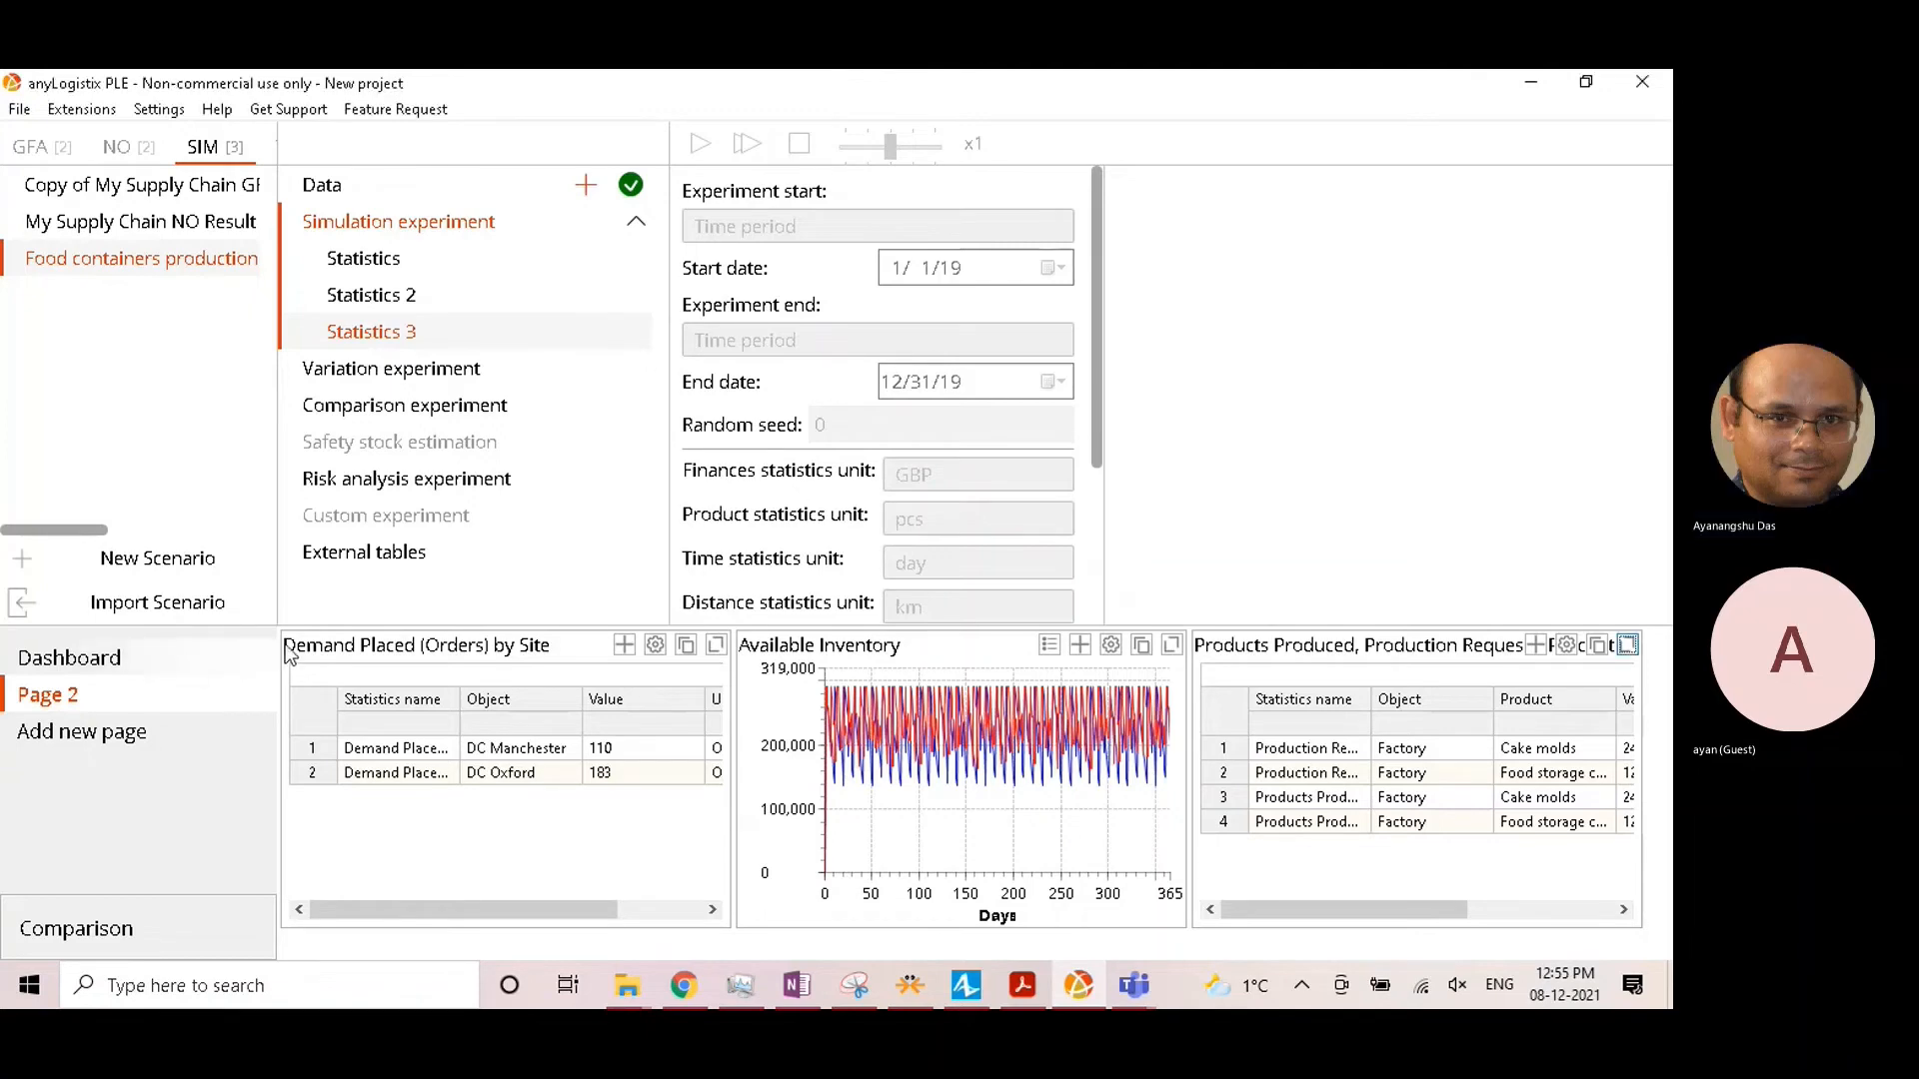
Step: Return to the scenario's data and open the Products table to review selling prices and costs
{"action": "left_click", "coordinate": [412, 194]}
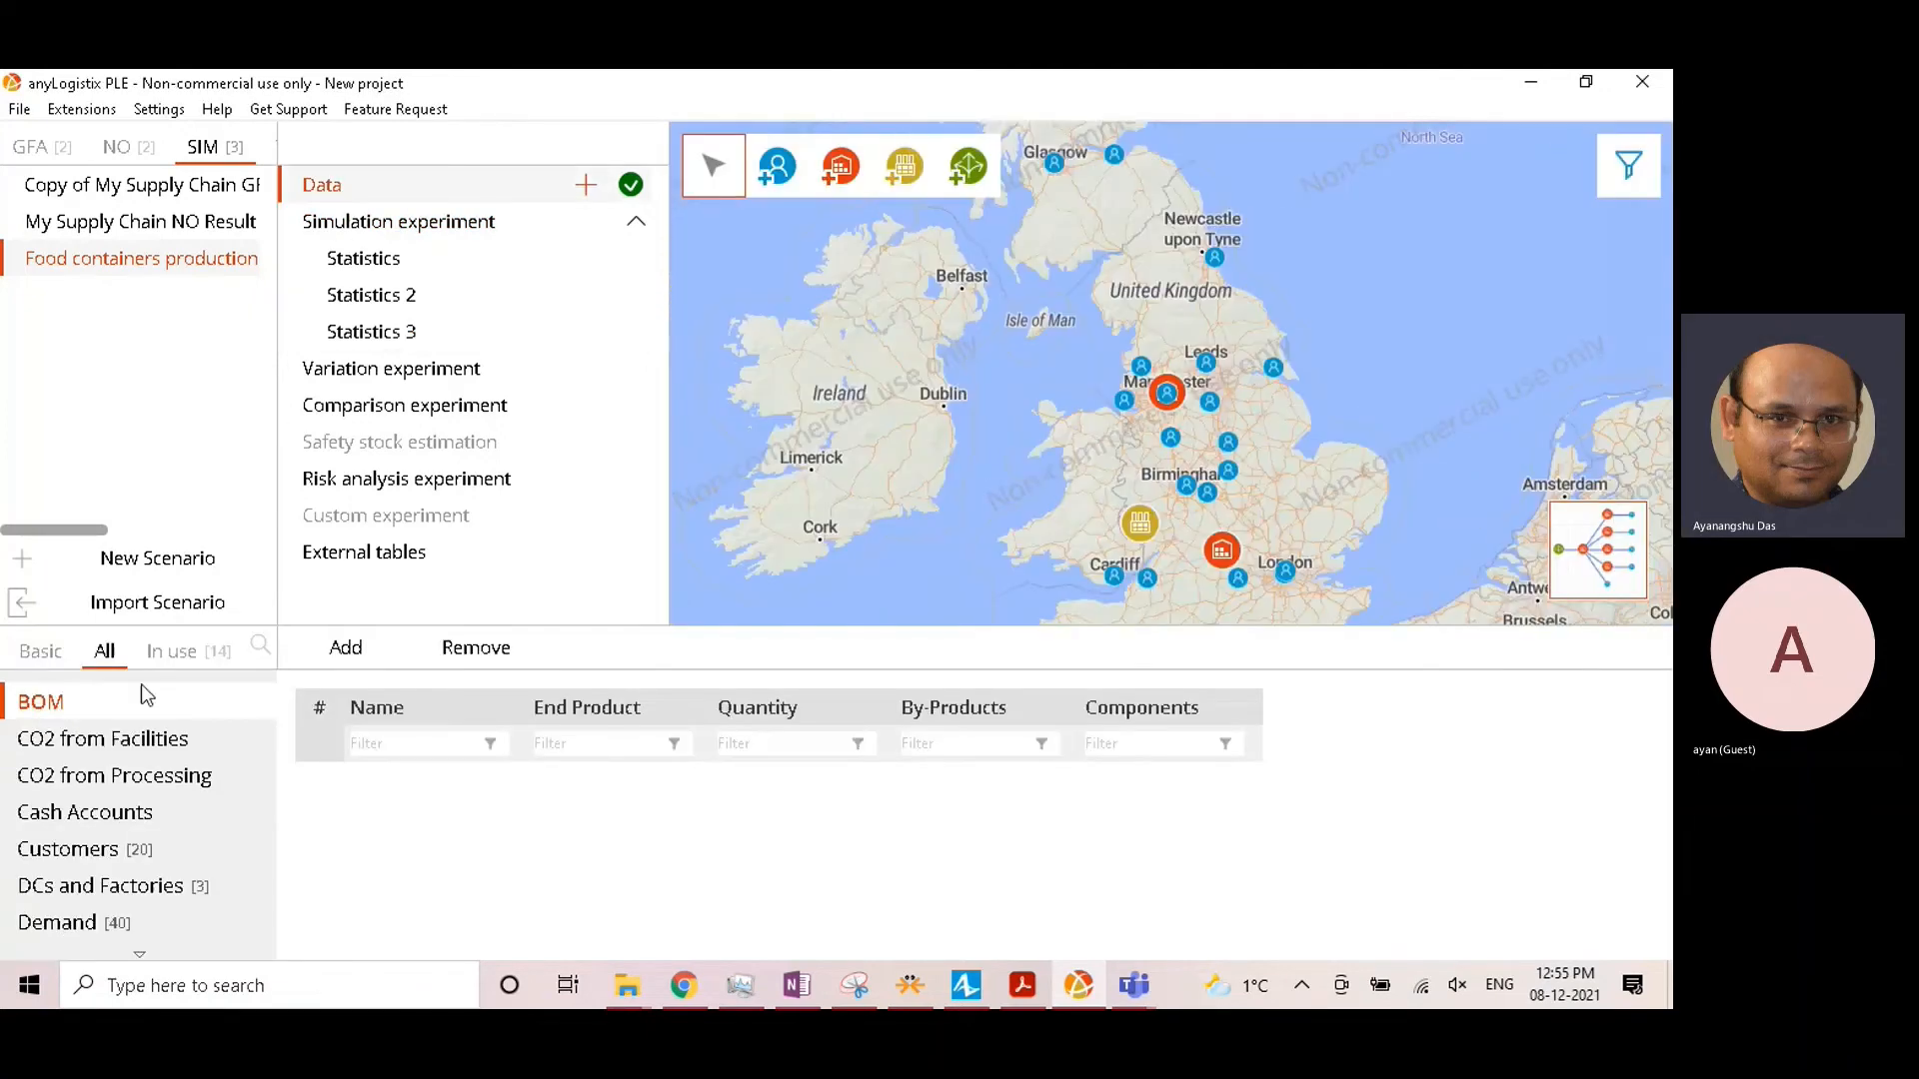
{"action": "scroll", "coordinate": [128, 852], "scroll_direction": "down", "scroll_amount": 3}
{"action": "scroll", "coordinate": [128, 854], "scroll_direction": "down", "scroll_amount": 8}
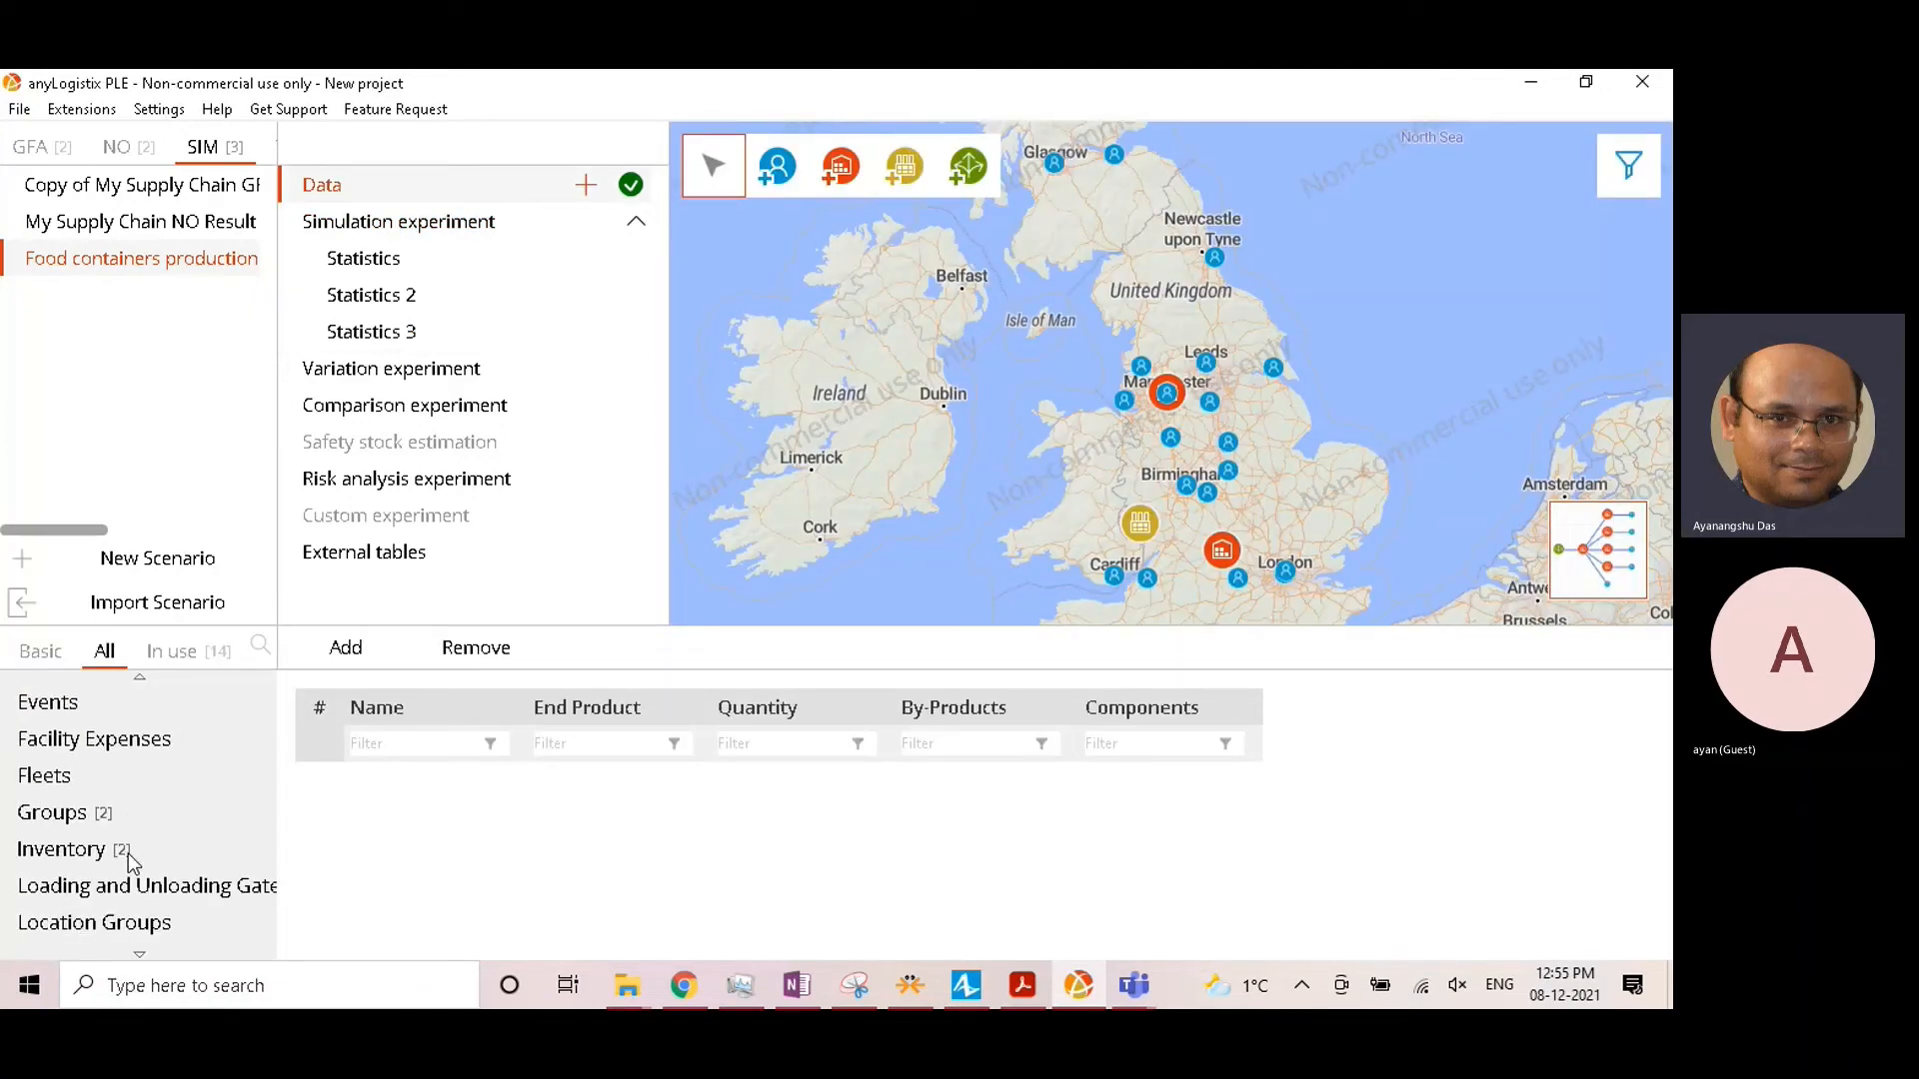
{"action": "scroll", "coordinate": [133, 864], "scroll_direction": "down", "scroll_amount": 4}
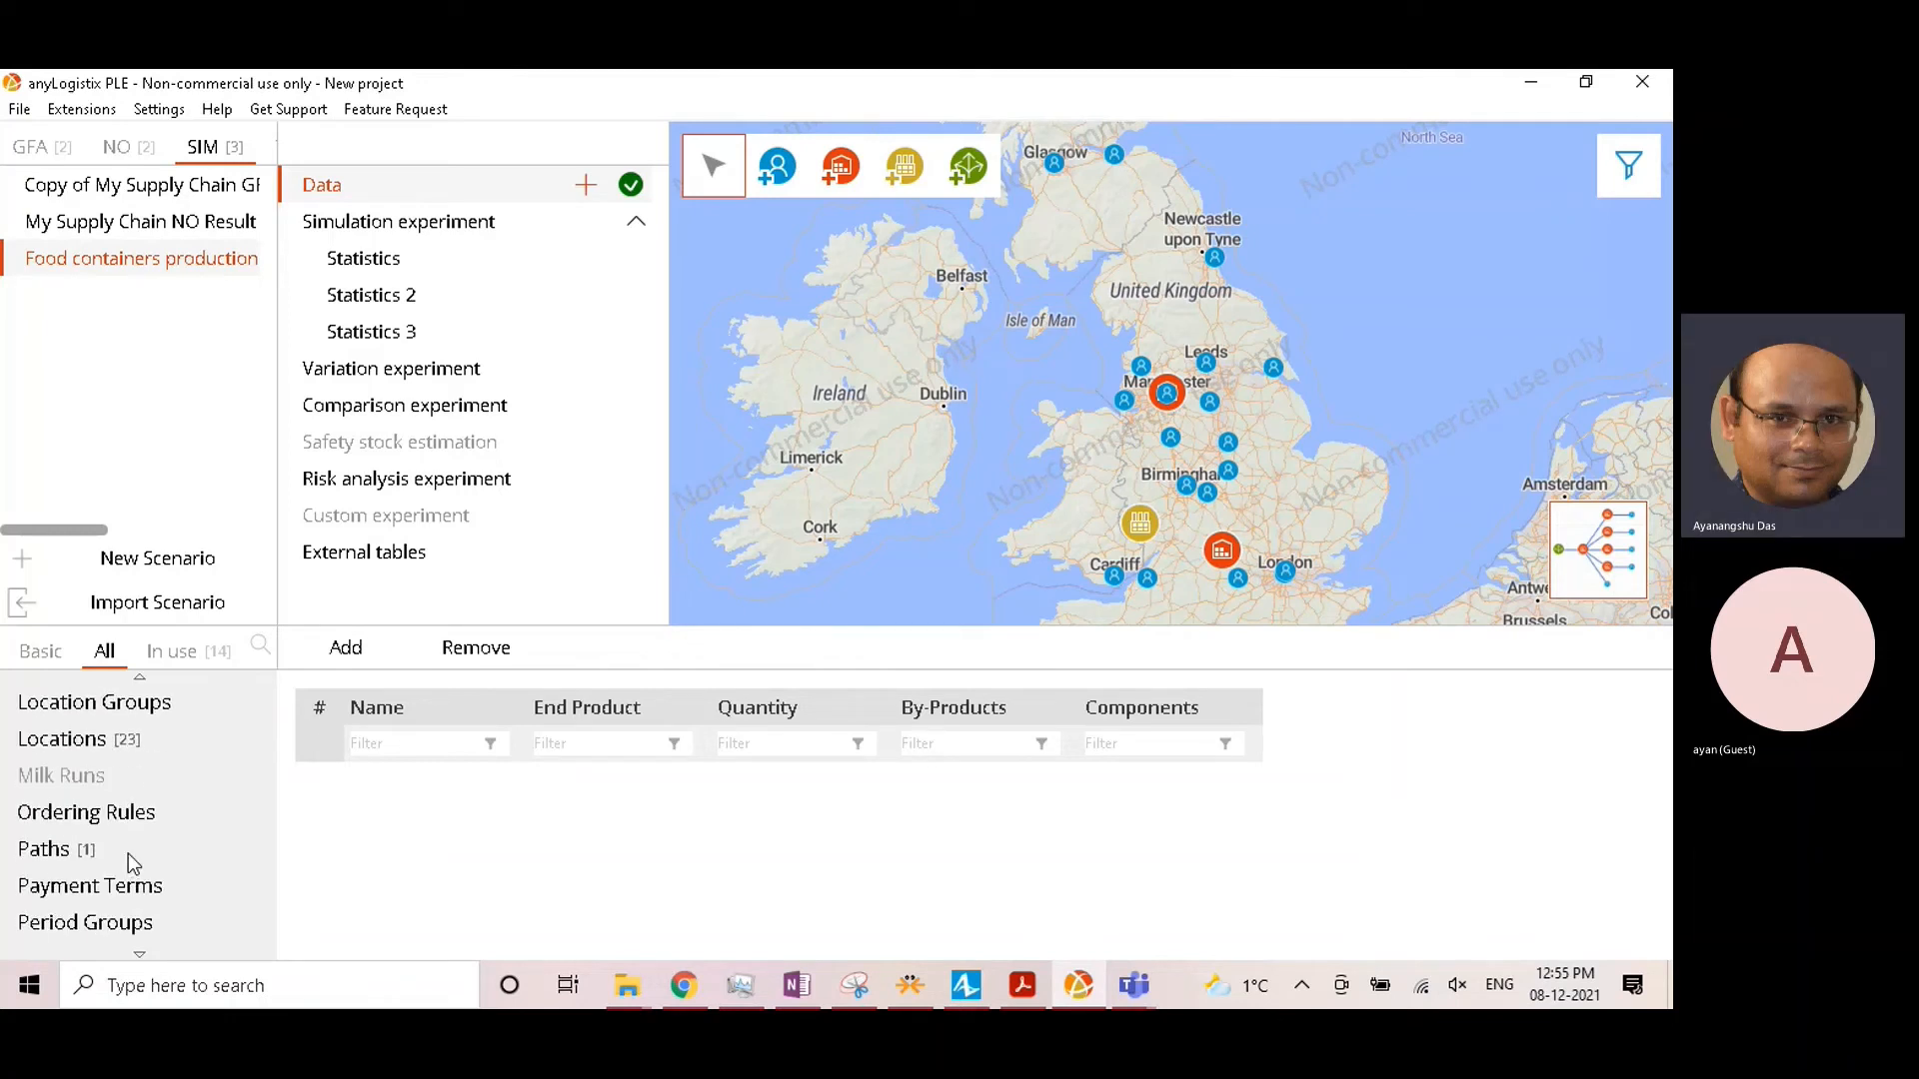
{"action": "scroll", "coordinate": [120, 920], "scroll_direction": "down", "scroll_amount": 6}
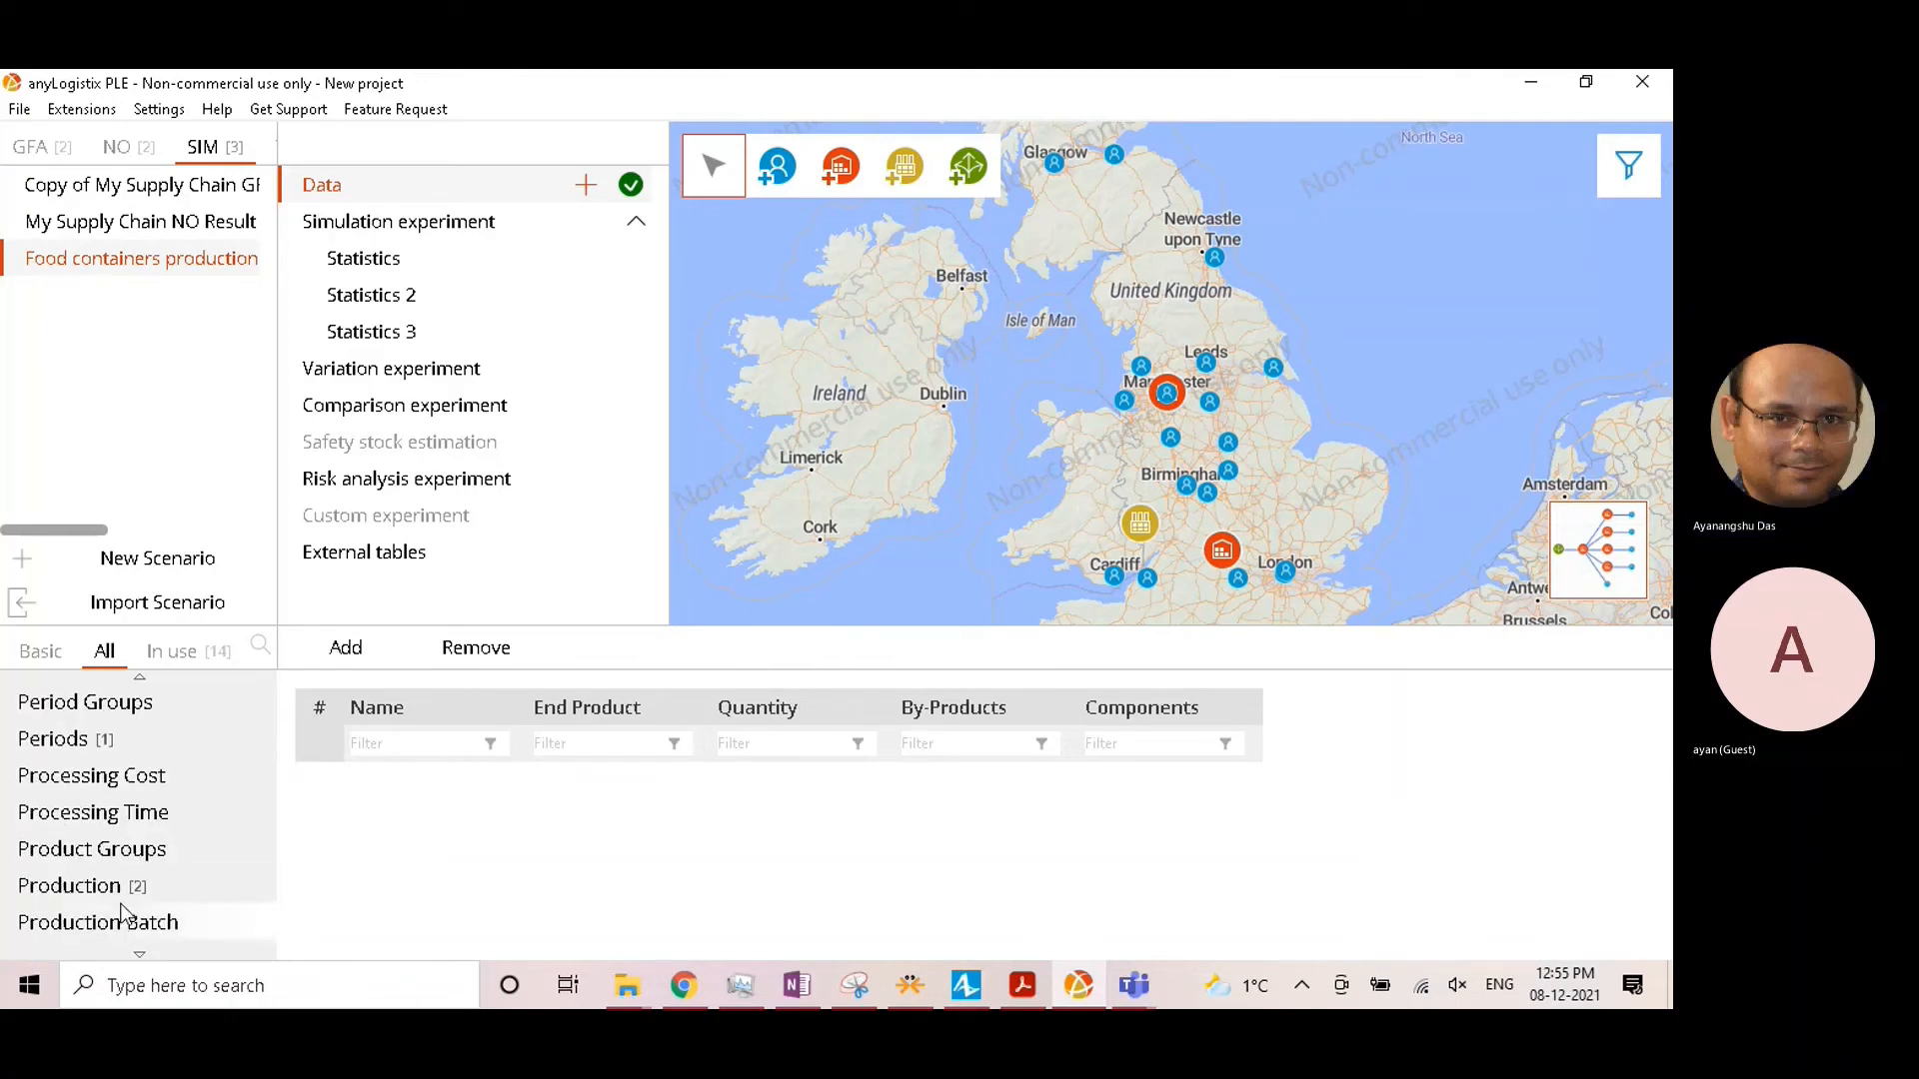
{"action": "left_click", "coordinate": [127, 887]}
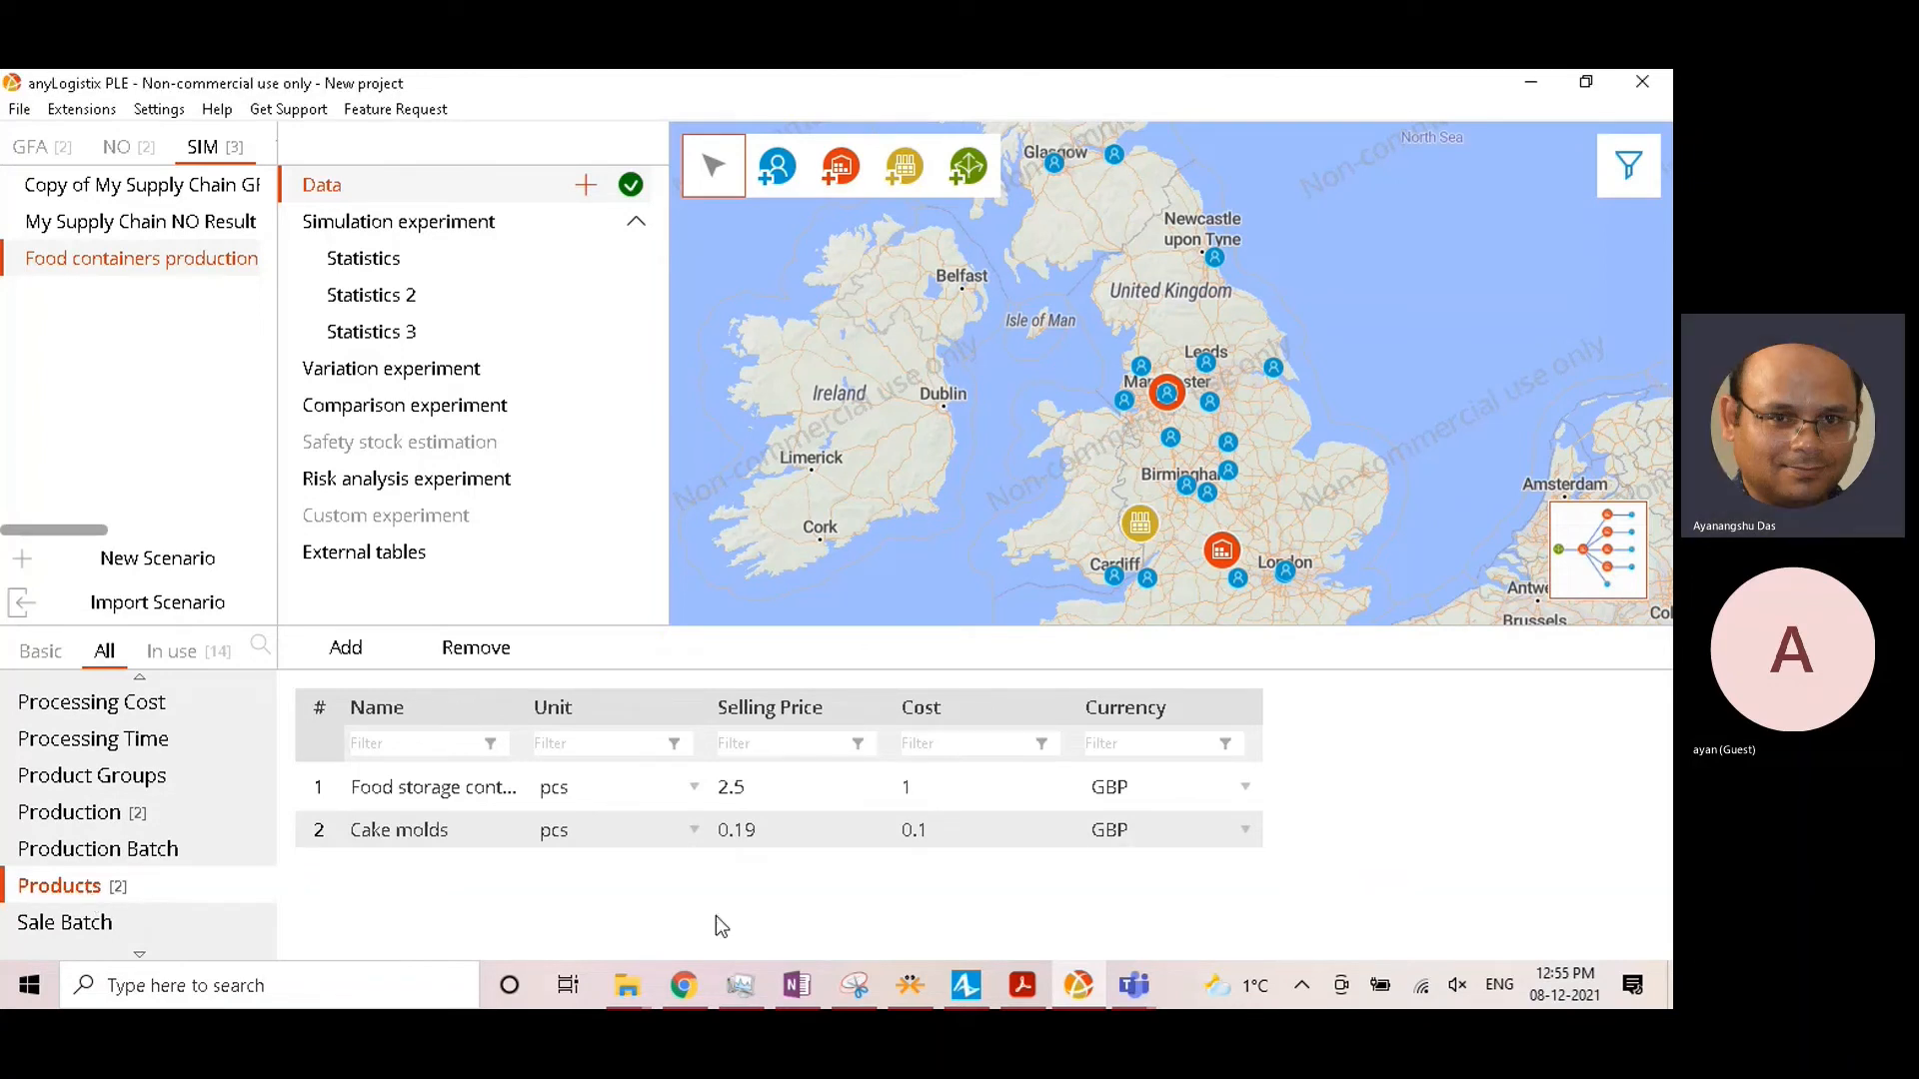
Step: Add a third product to the Products table and name it Plastic
{"action": "left_click", "coordinate": [346, 647]}
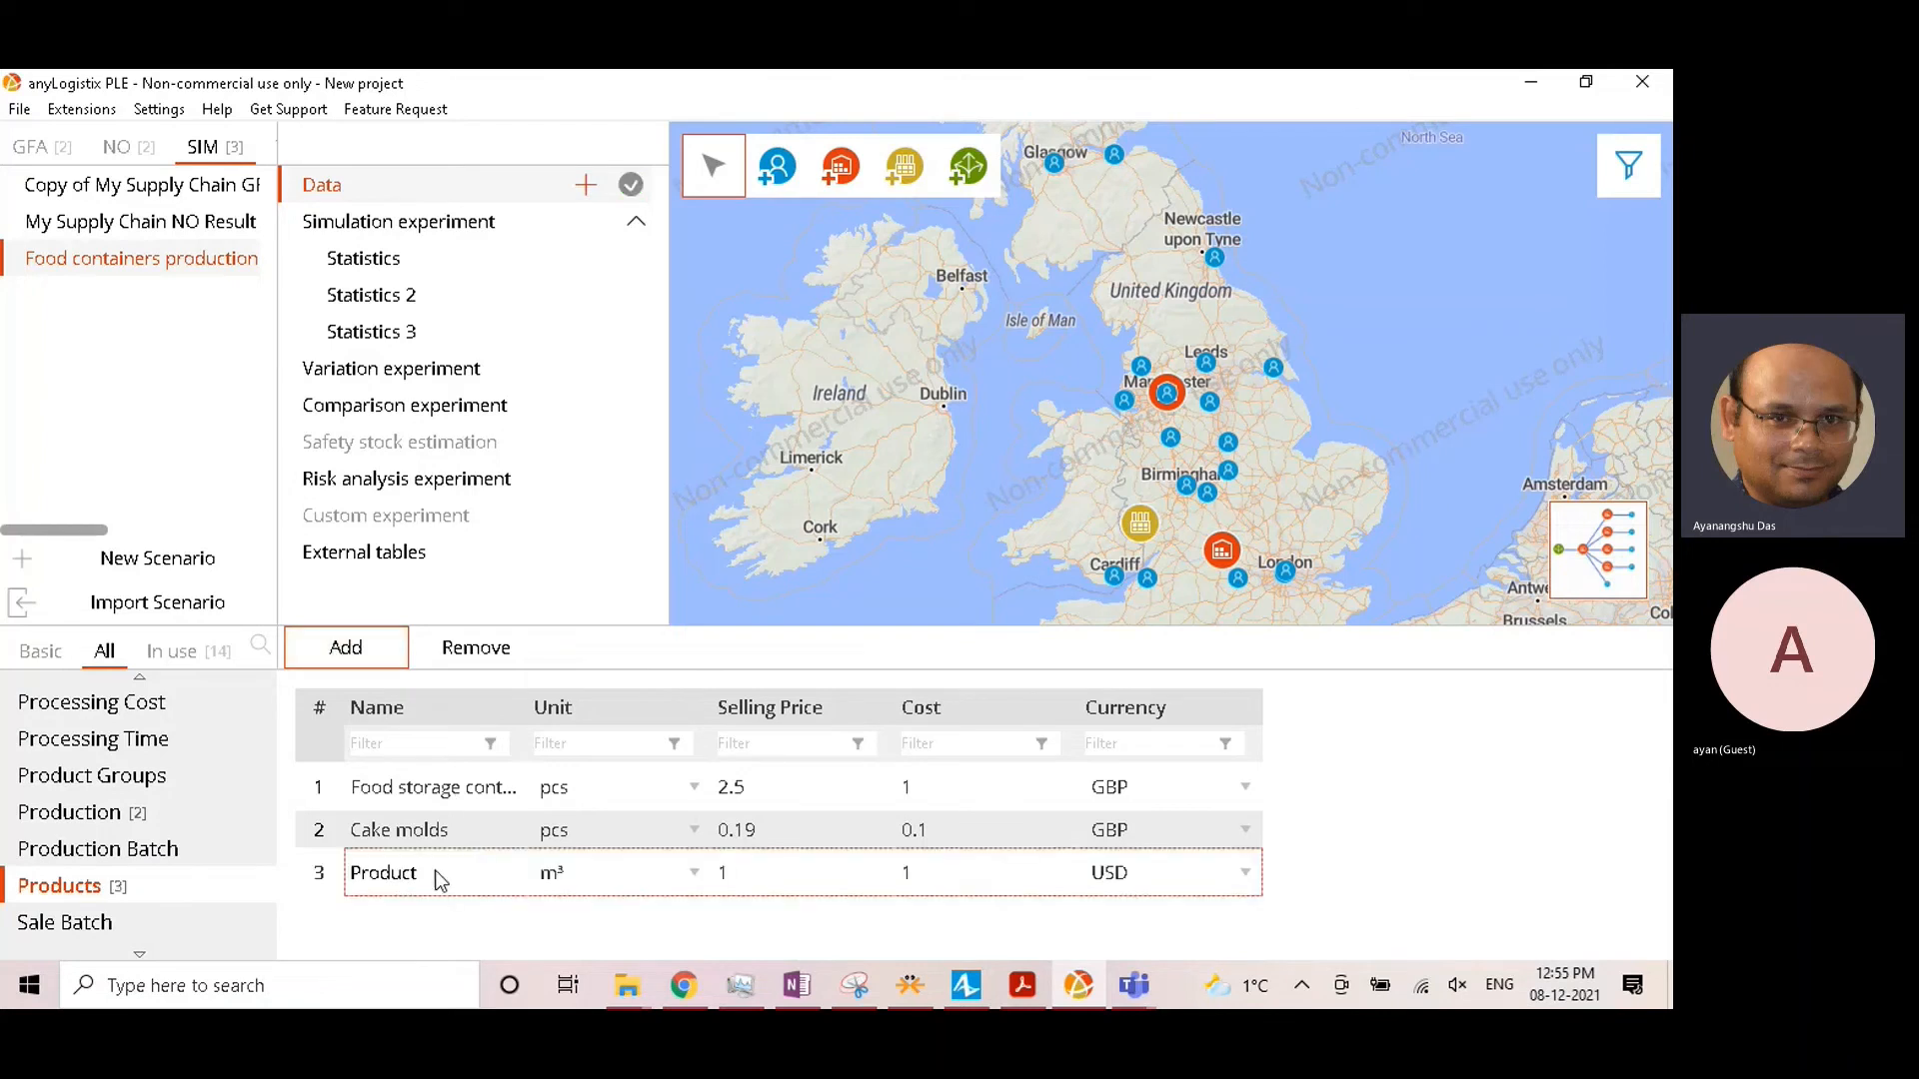
{"action": "type", "text": "P"}
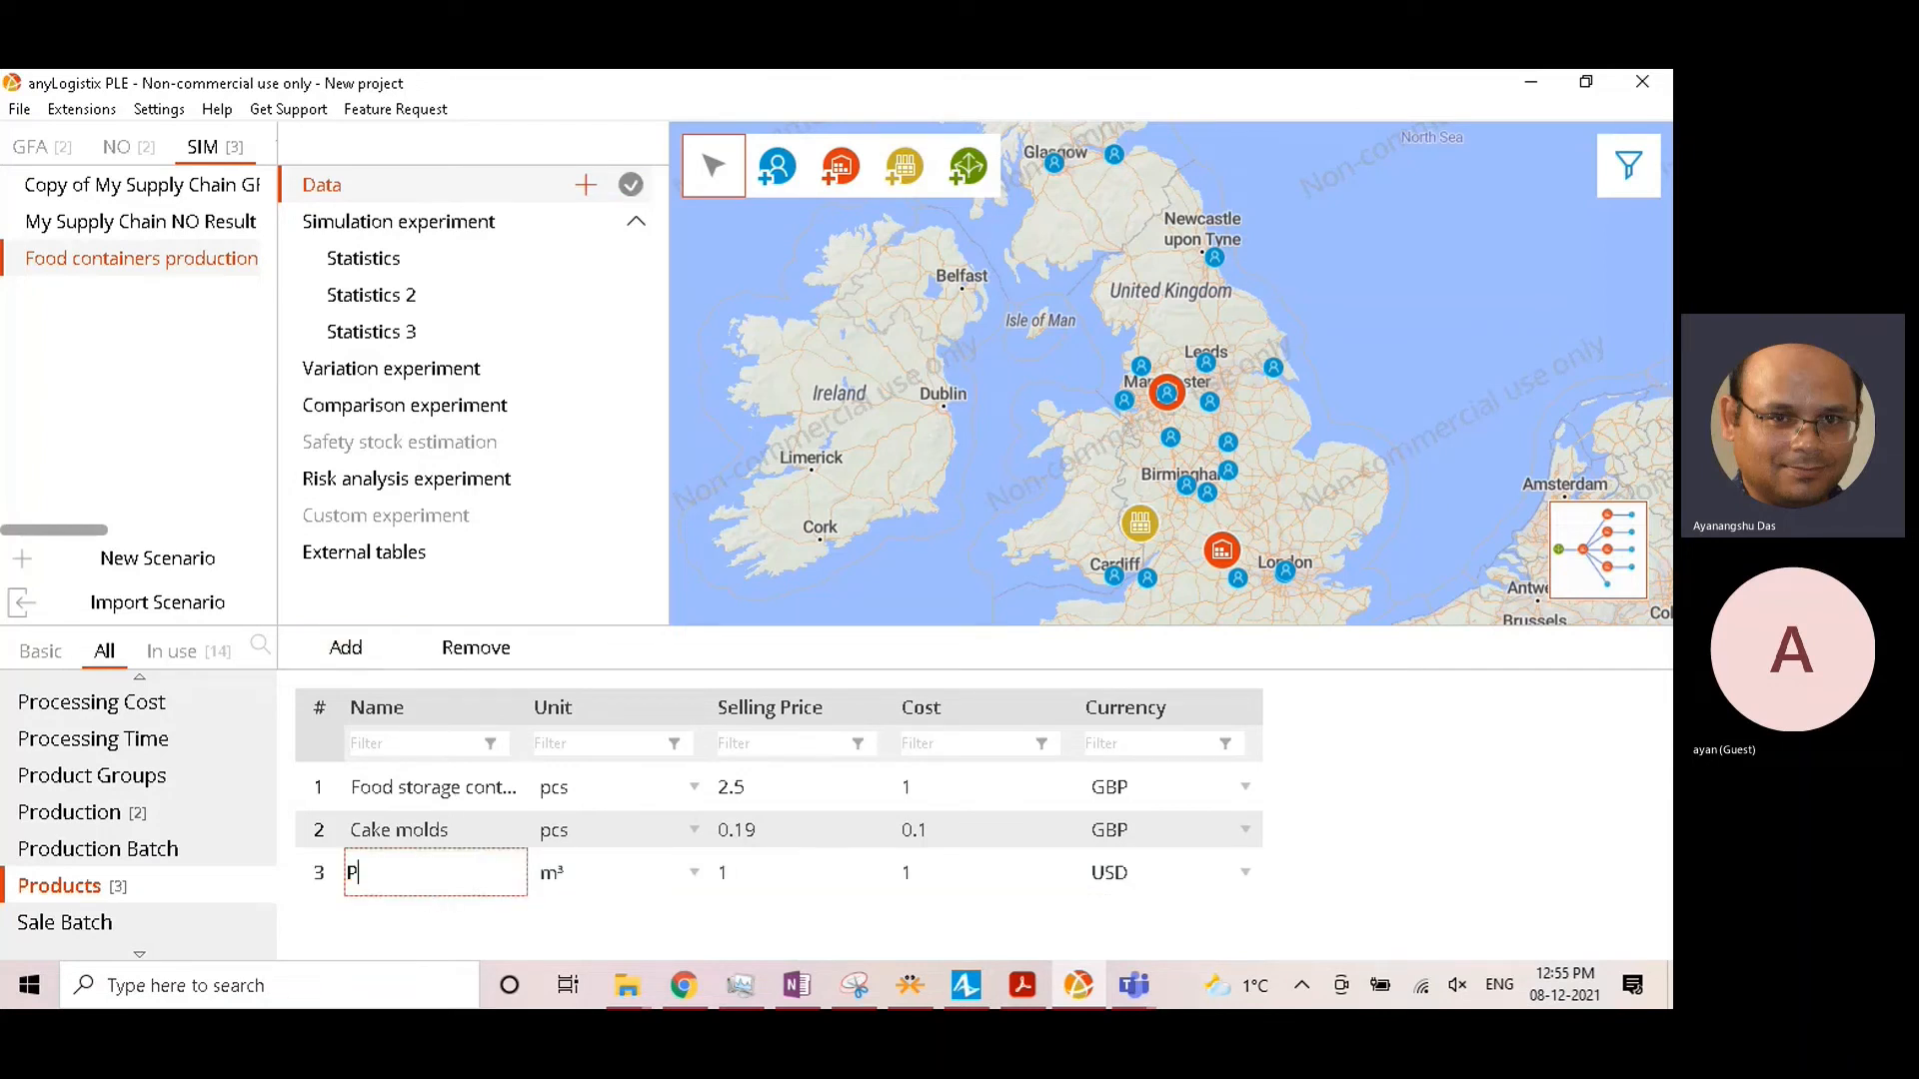
{"action": "type", "text": "ala"}
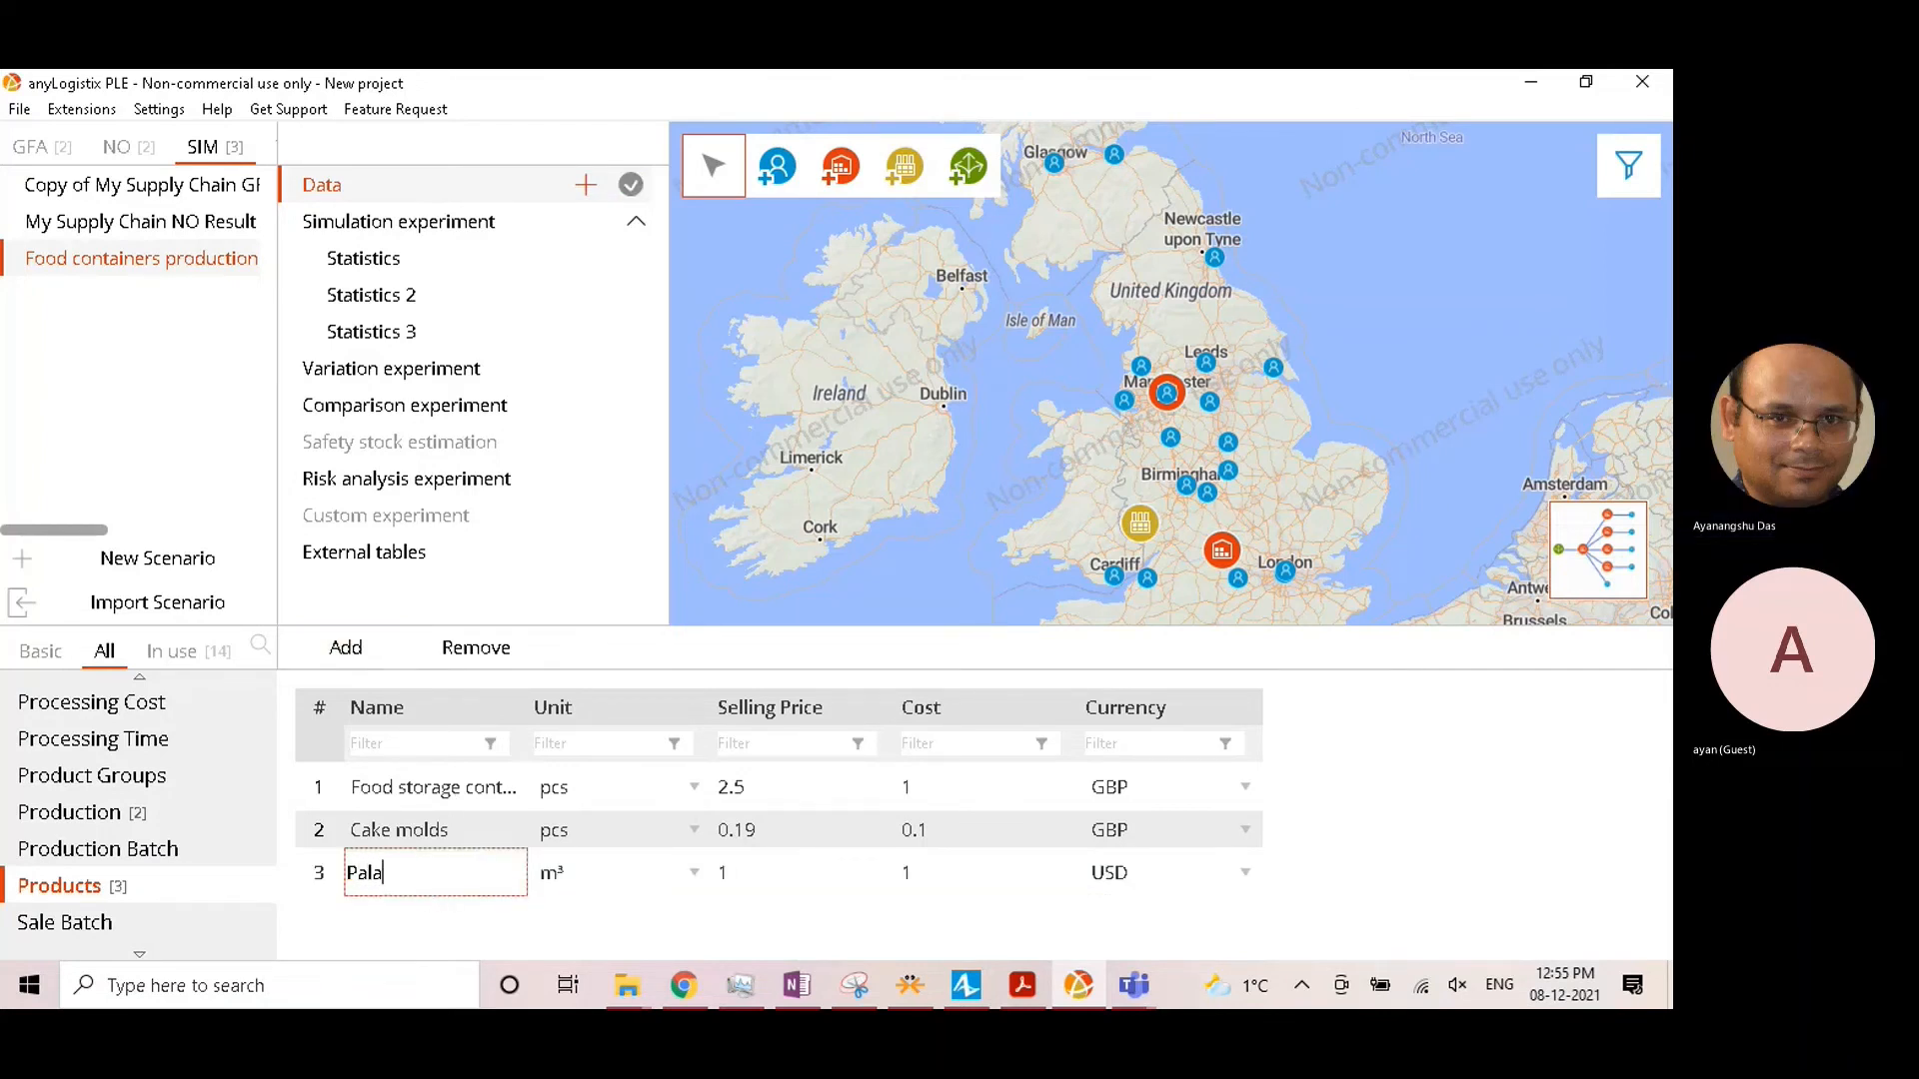
{"action": "key", "text": "BackSpace"}
{"action": "key", "text": "BackSpace"}
{"action": "key", "text": "BackSpace"}
{"action": "type", "text": "lastic"}
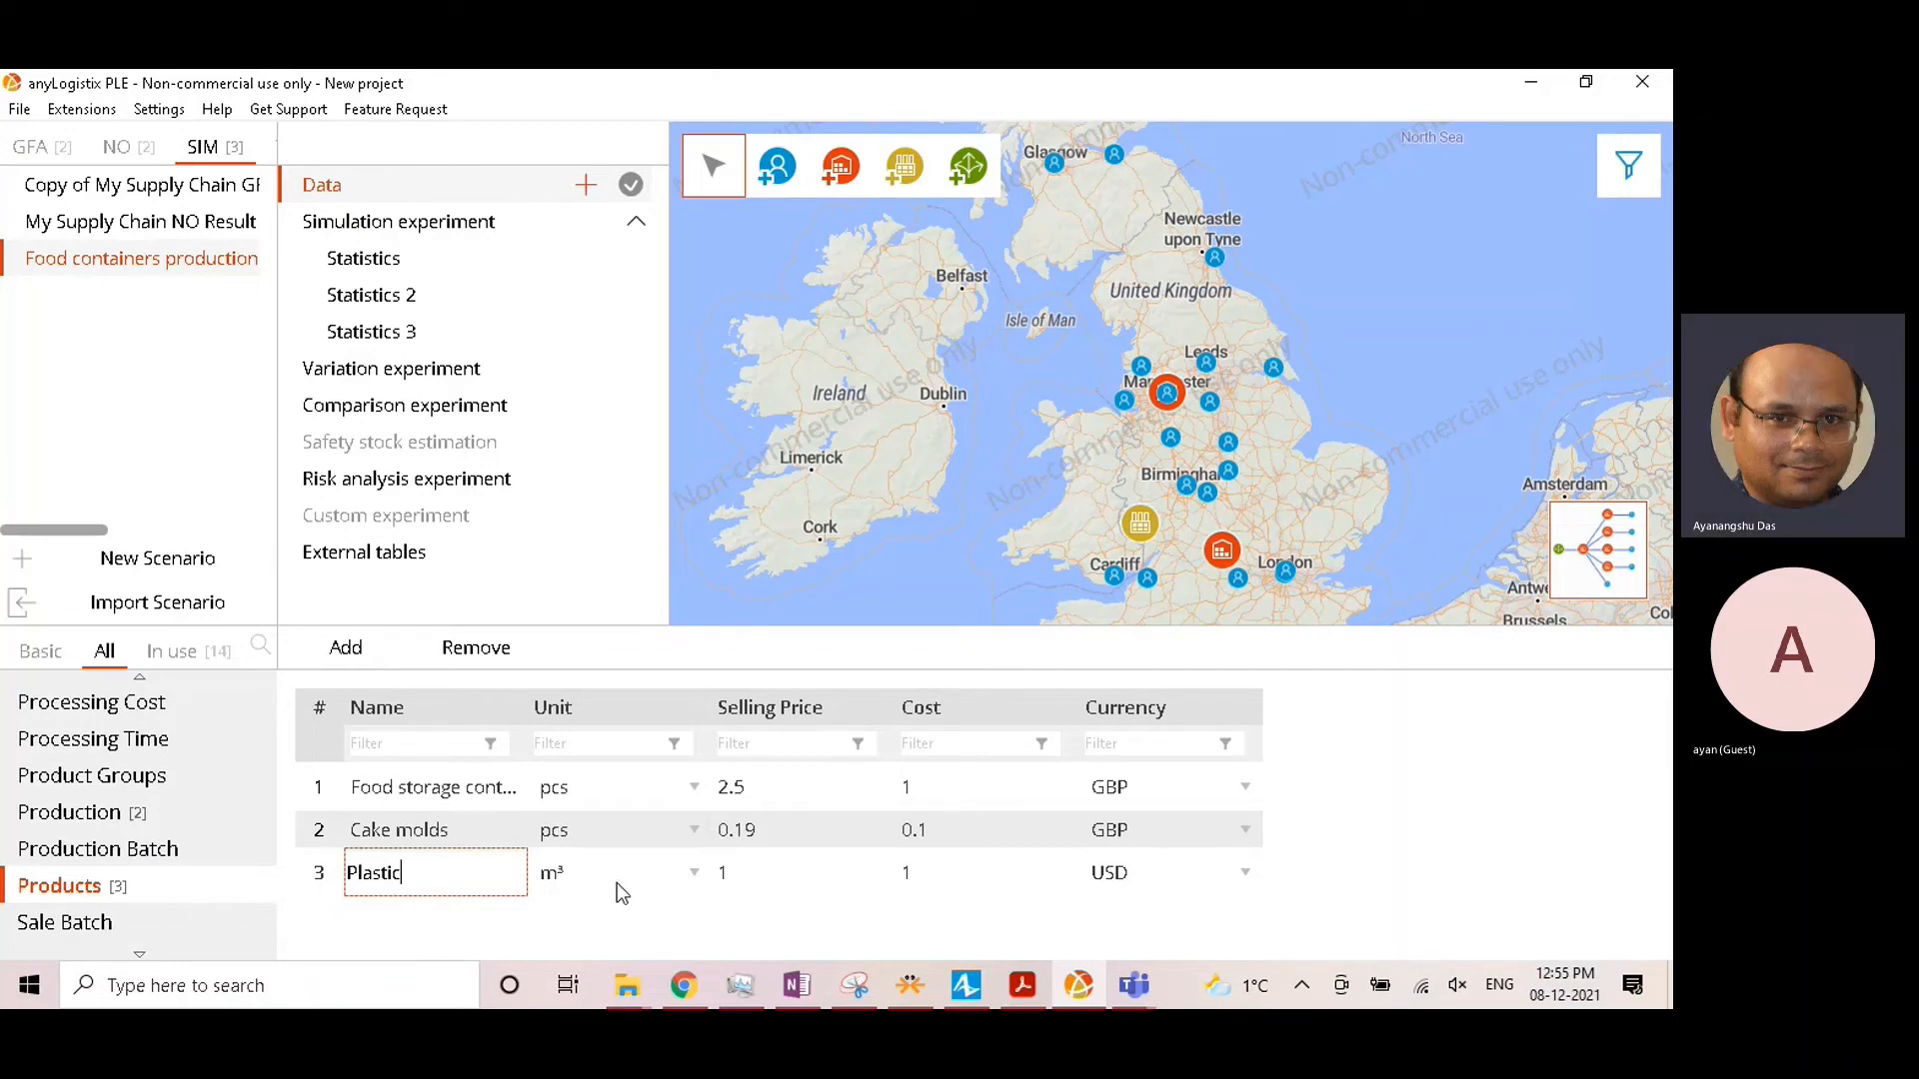
Step: Set the Plastic product's cost to 1,316 and its selling price to 0
{"action": "left_click", "coordinate": [737, 874]}
{"action": "left_click", "coordinate": [940, 883]}
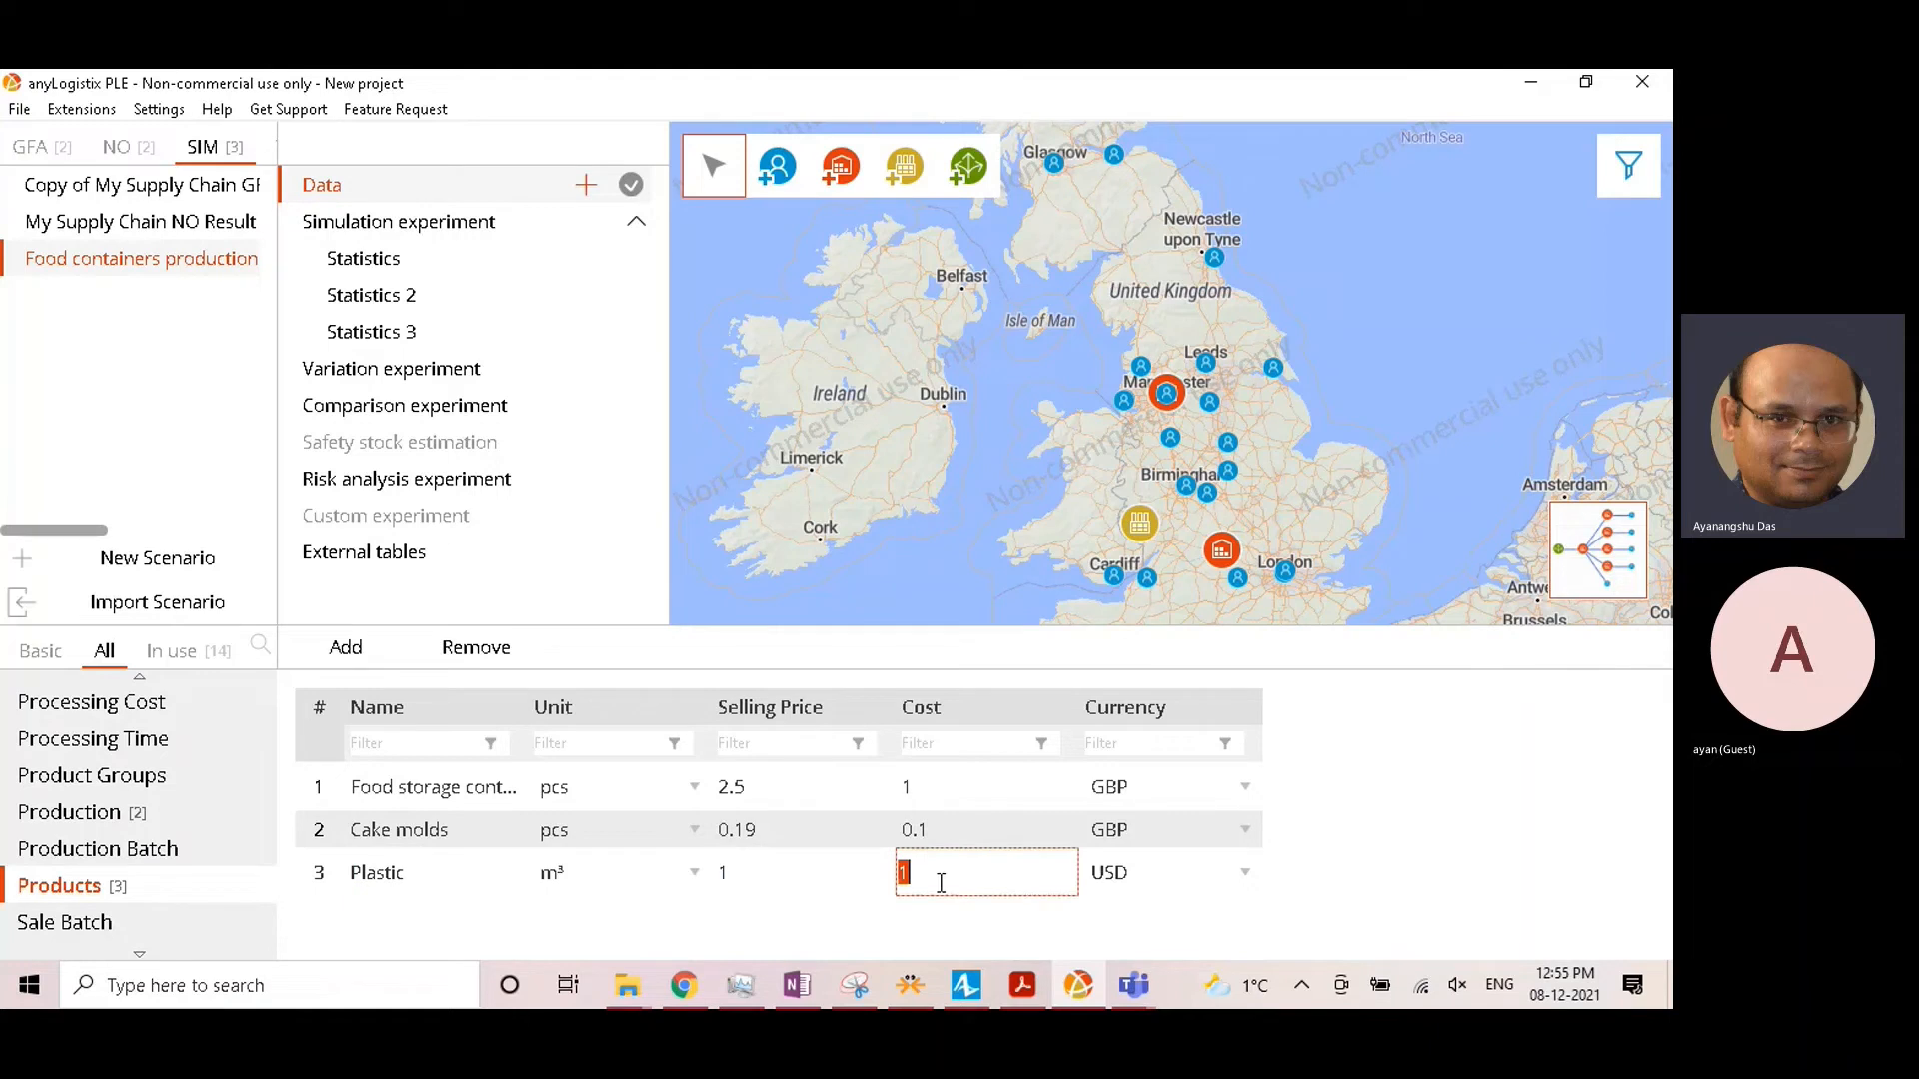
{"action": "left_click", "coordinate": [944, 878]}
{"action": "type", "text": "316"}
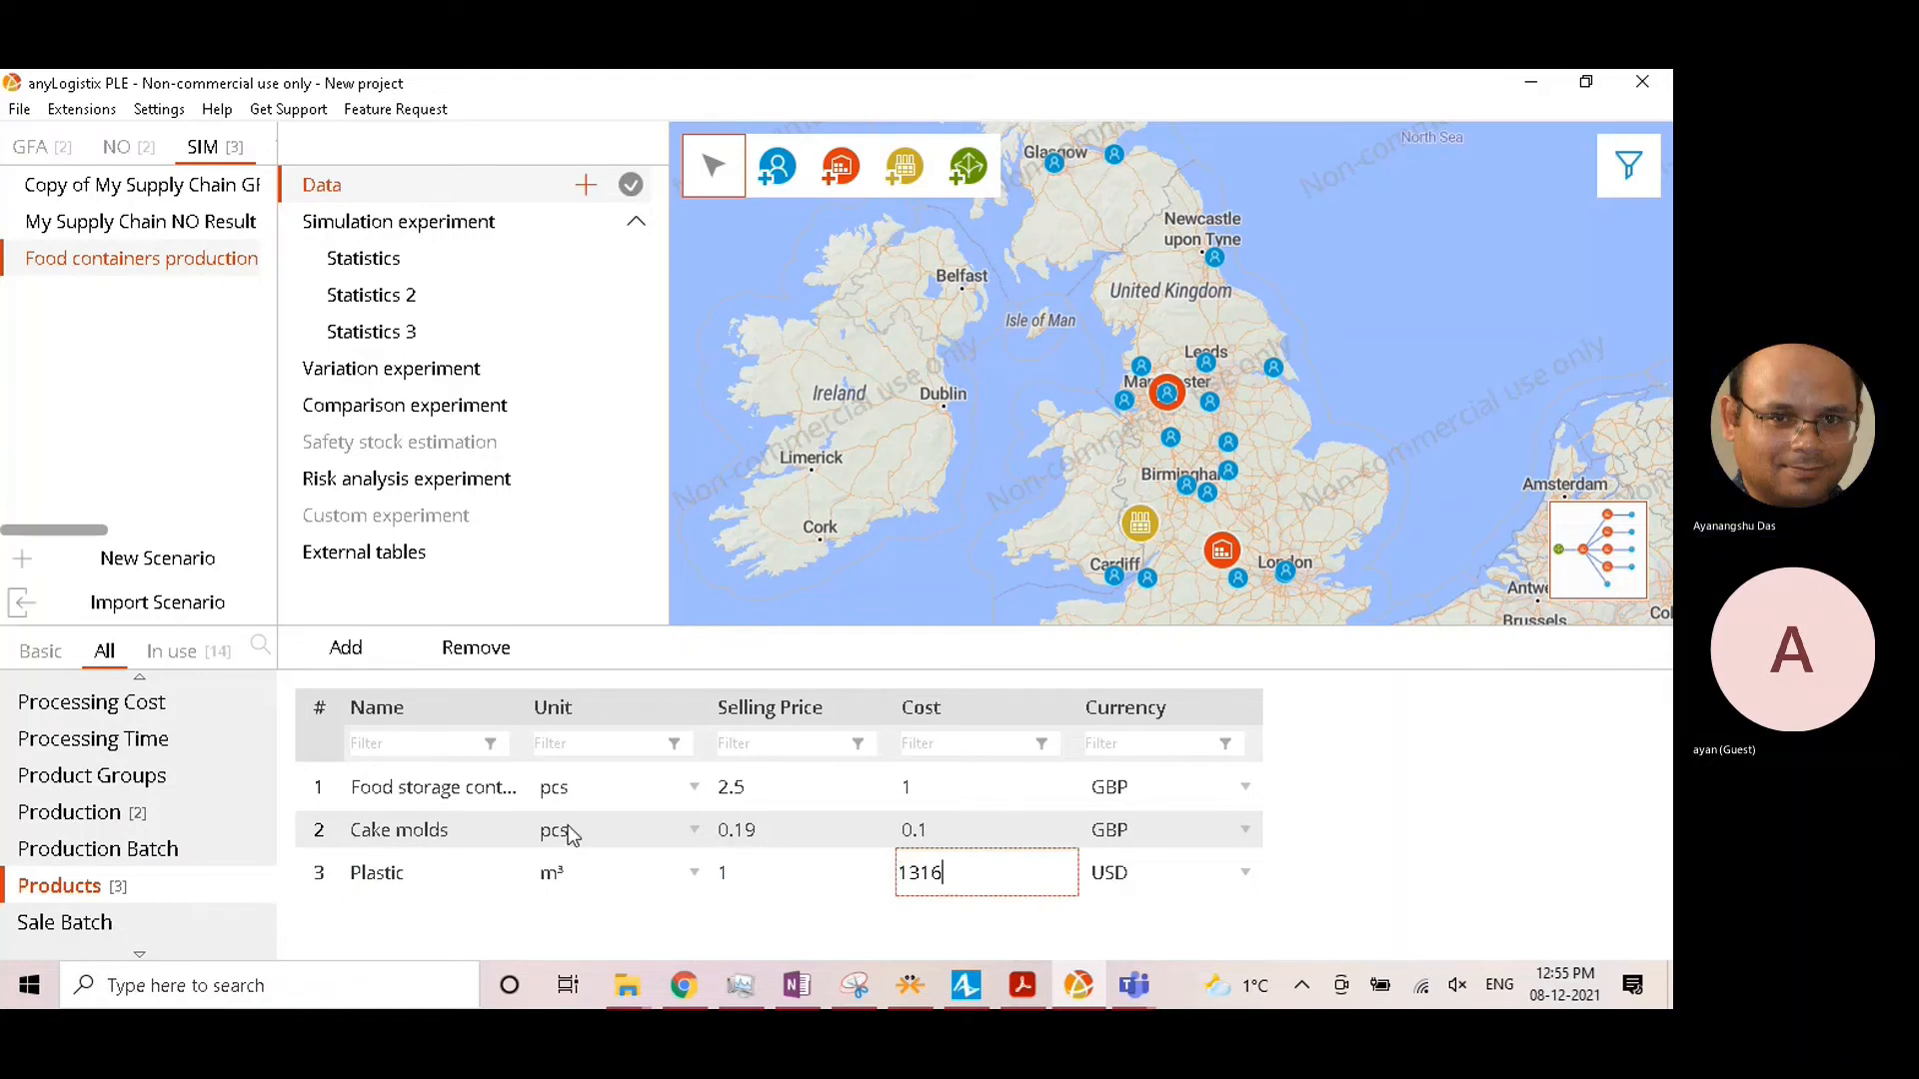
{"action": "left_click", "coordinate": [773, 887]}
{"action": "type", "text": "0"}
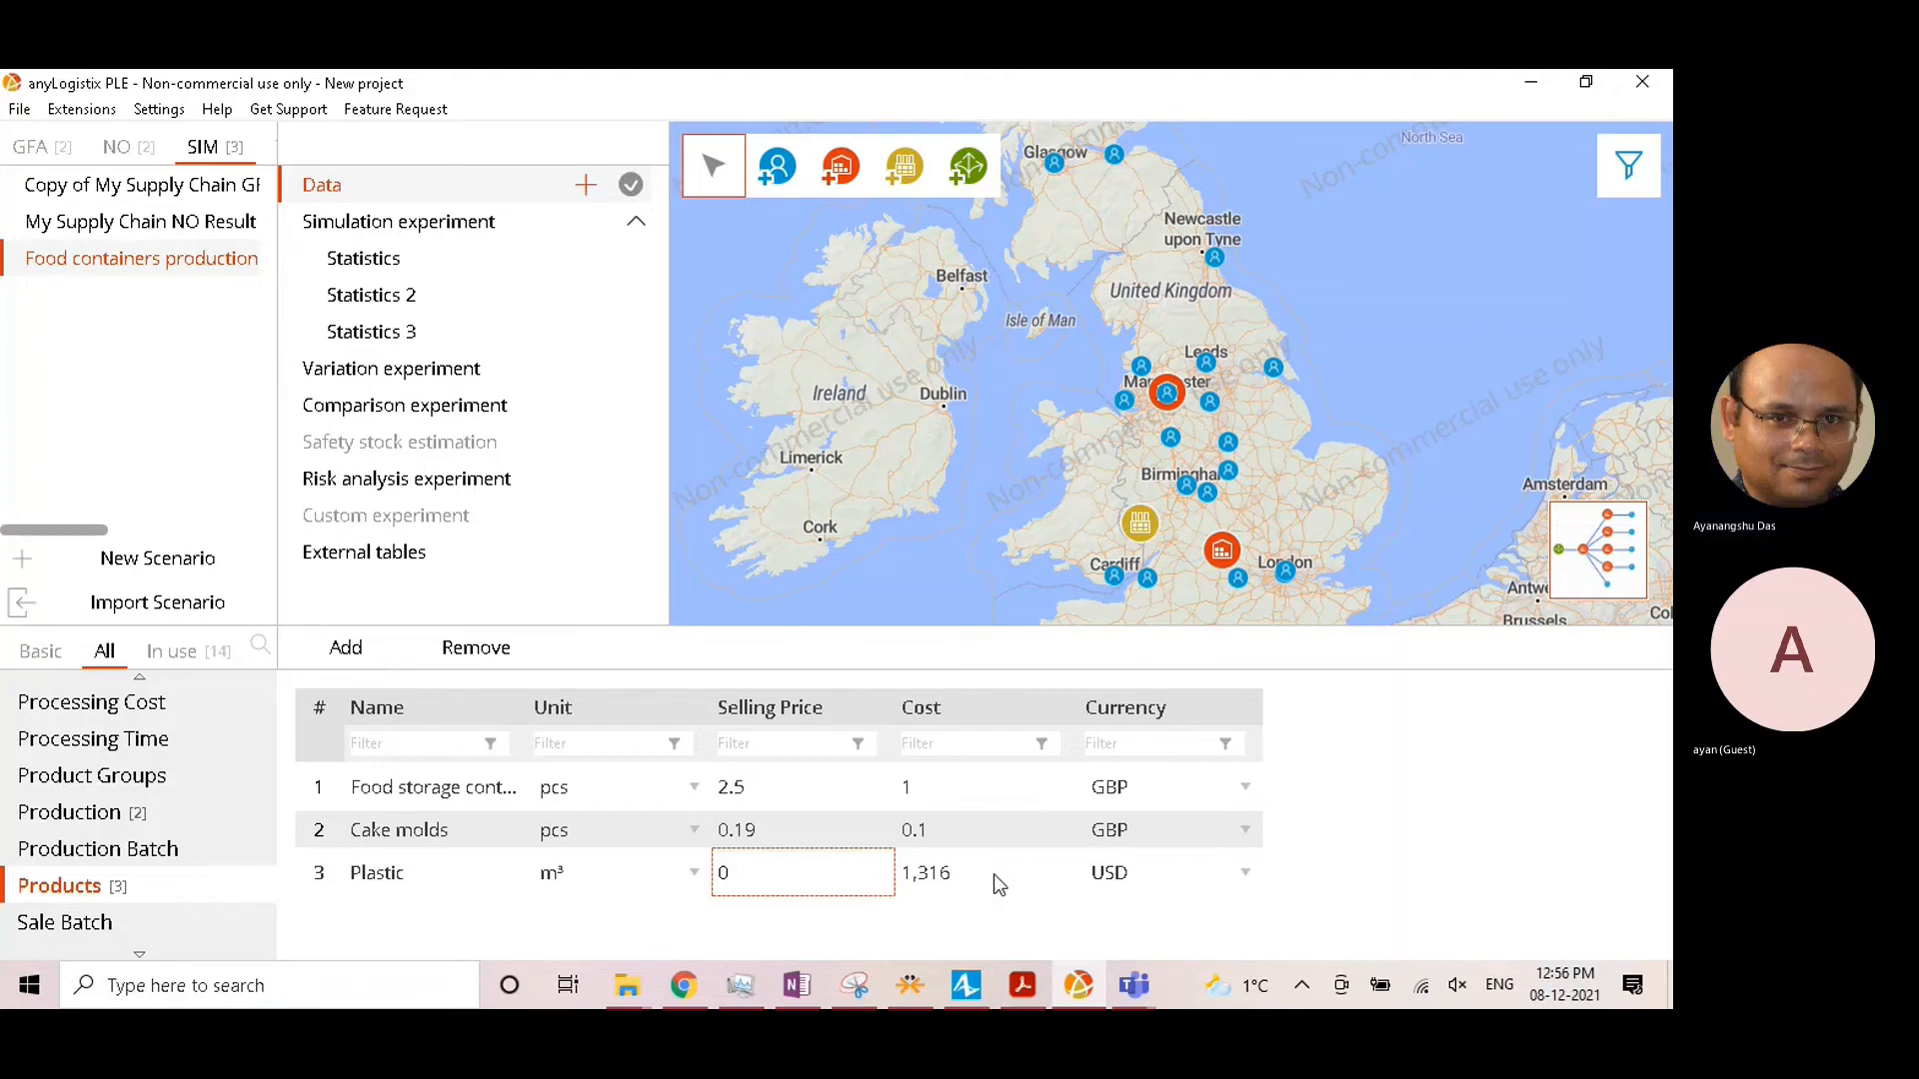
Step: Change the Plastic product's currency to GBP
{"action": "left_click", "coordinate": [1100, 878]}
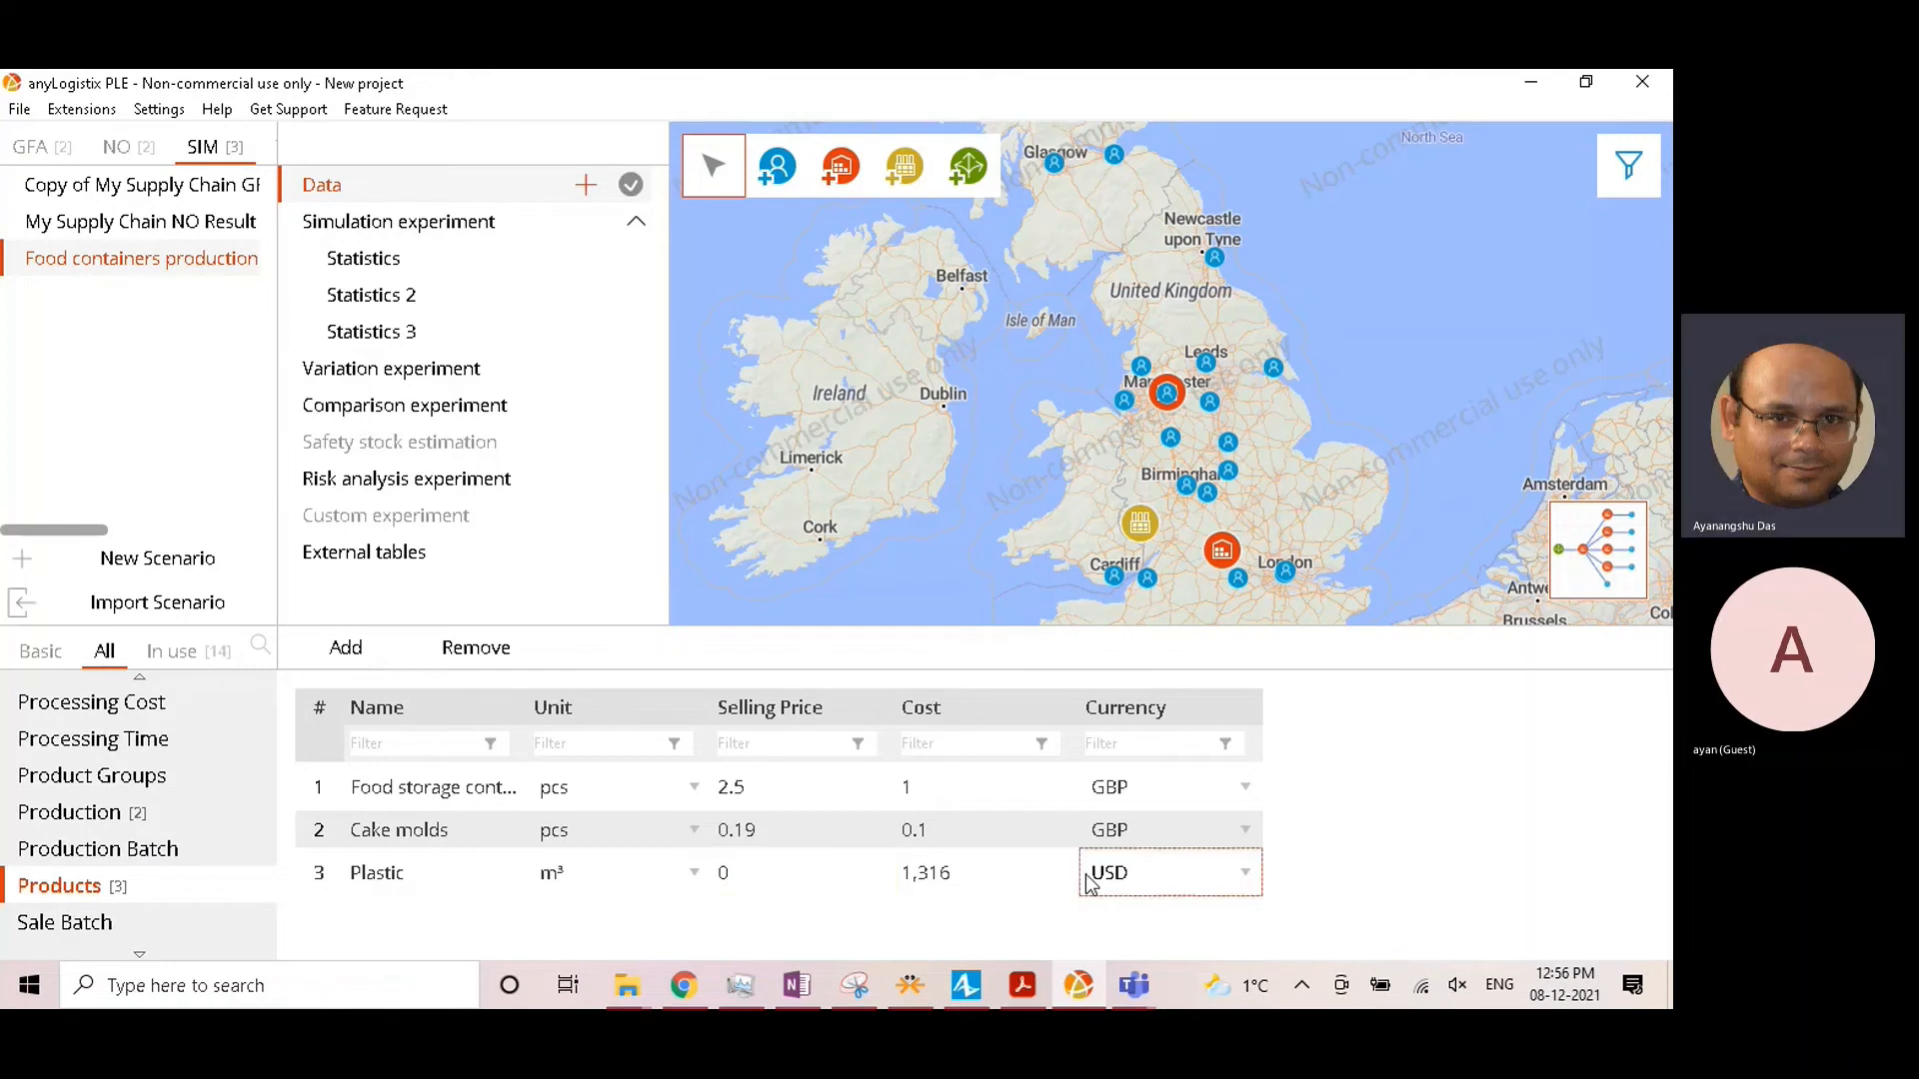
{"action": "left_click", "coordinate": [1120, 881]}
{"action": "left_click", "coordinate": [1123, 820]}
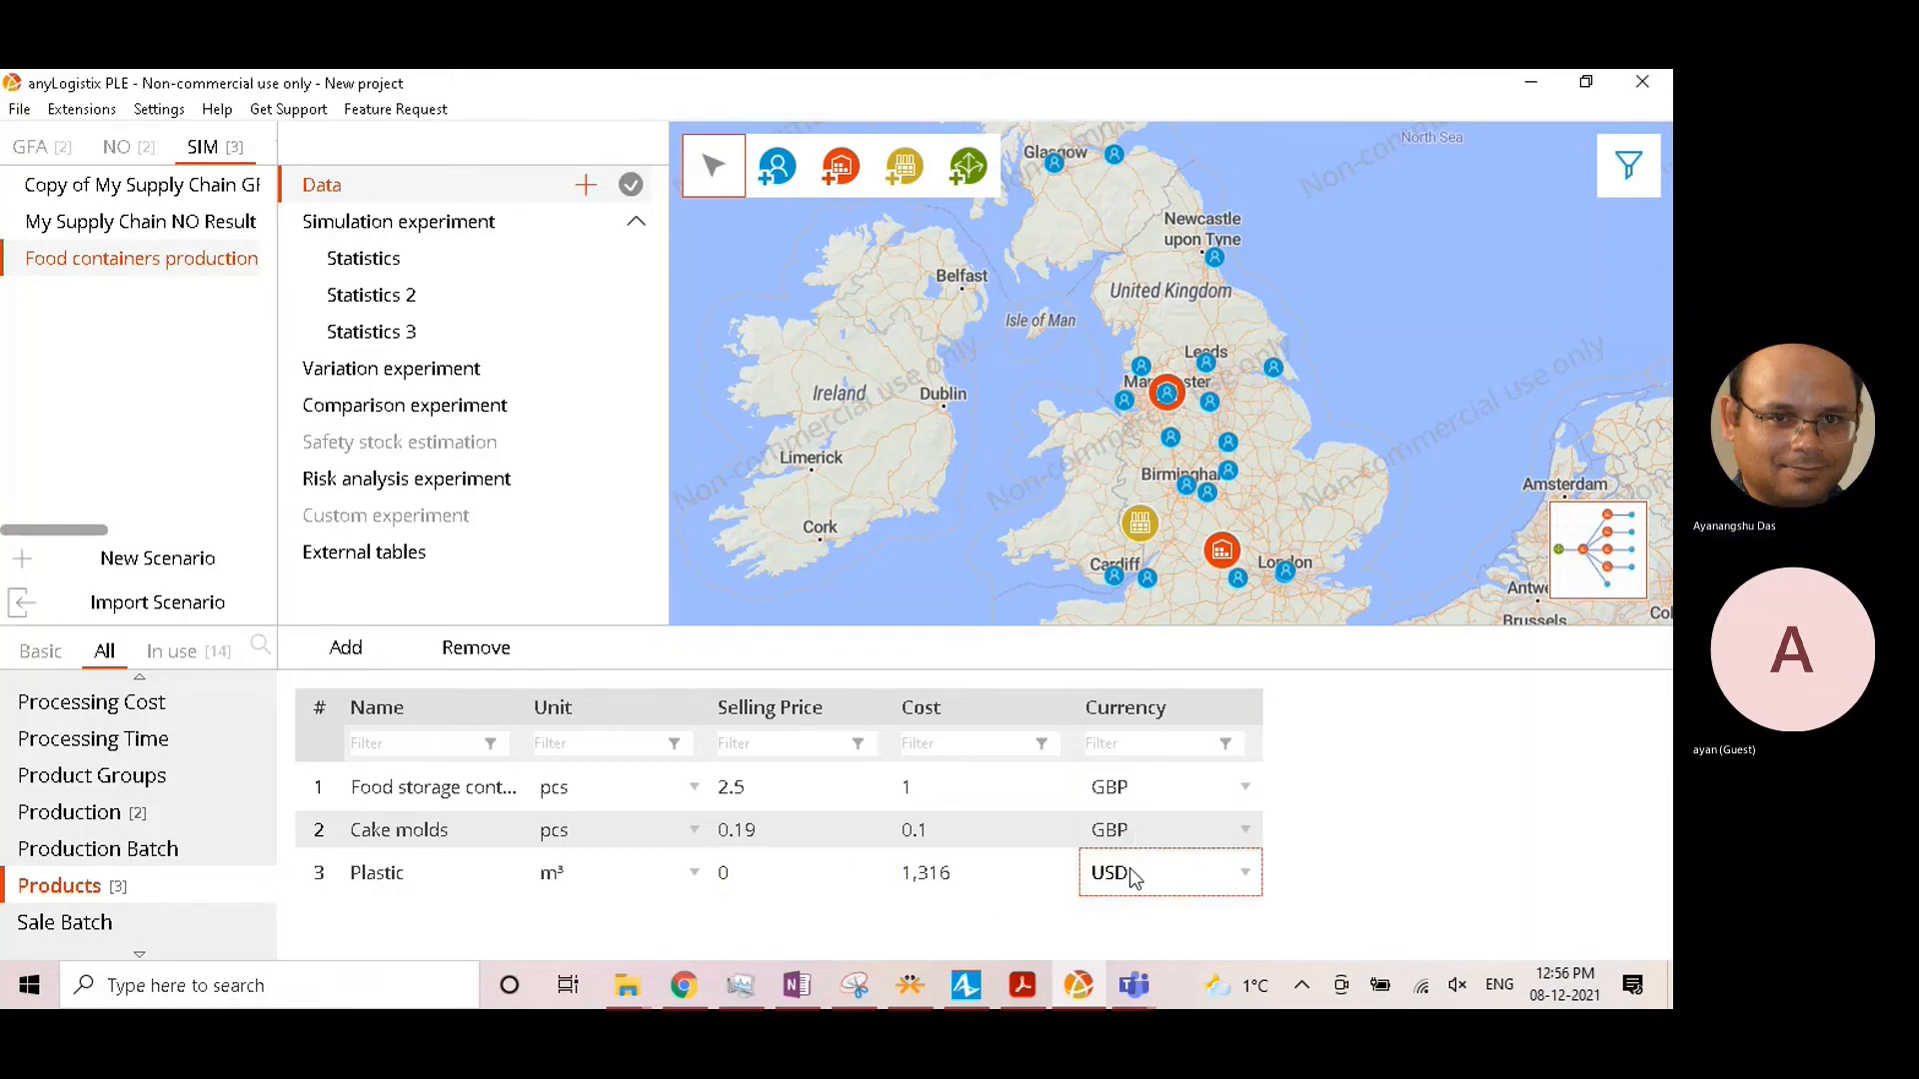
{"action": "left_click", "coordinate": [1132, 875]}
{"action": "left_click", "coordinate": [1124, 752]}
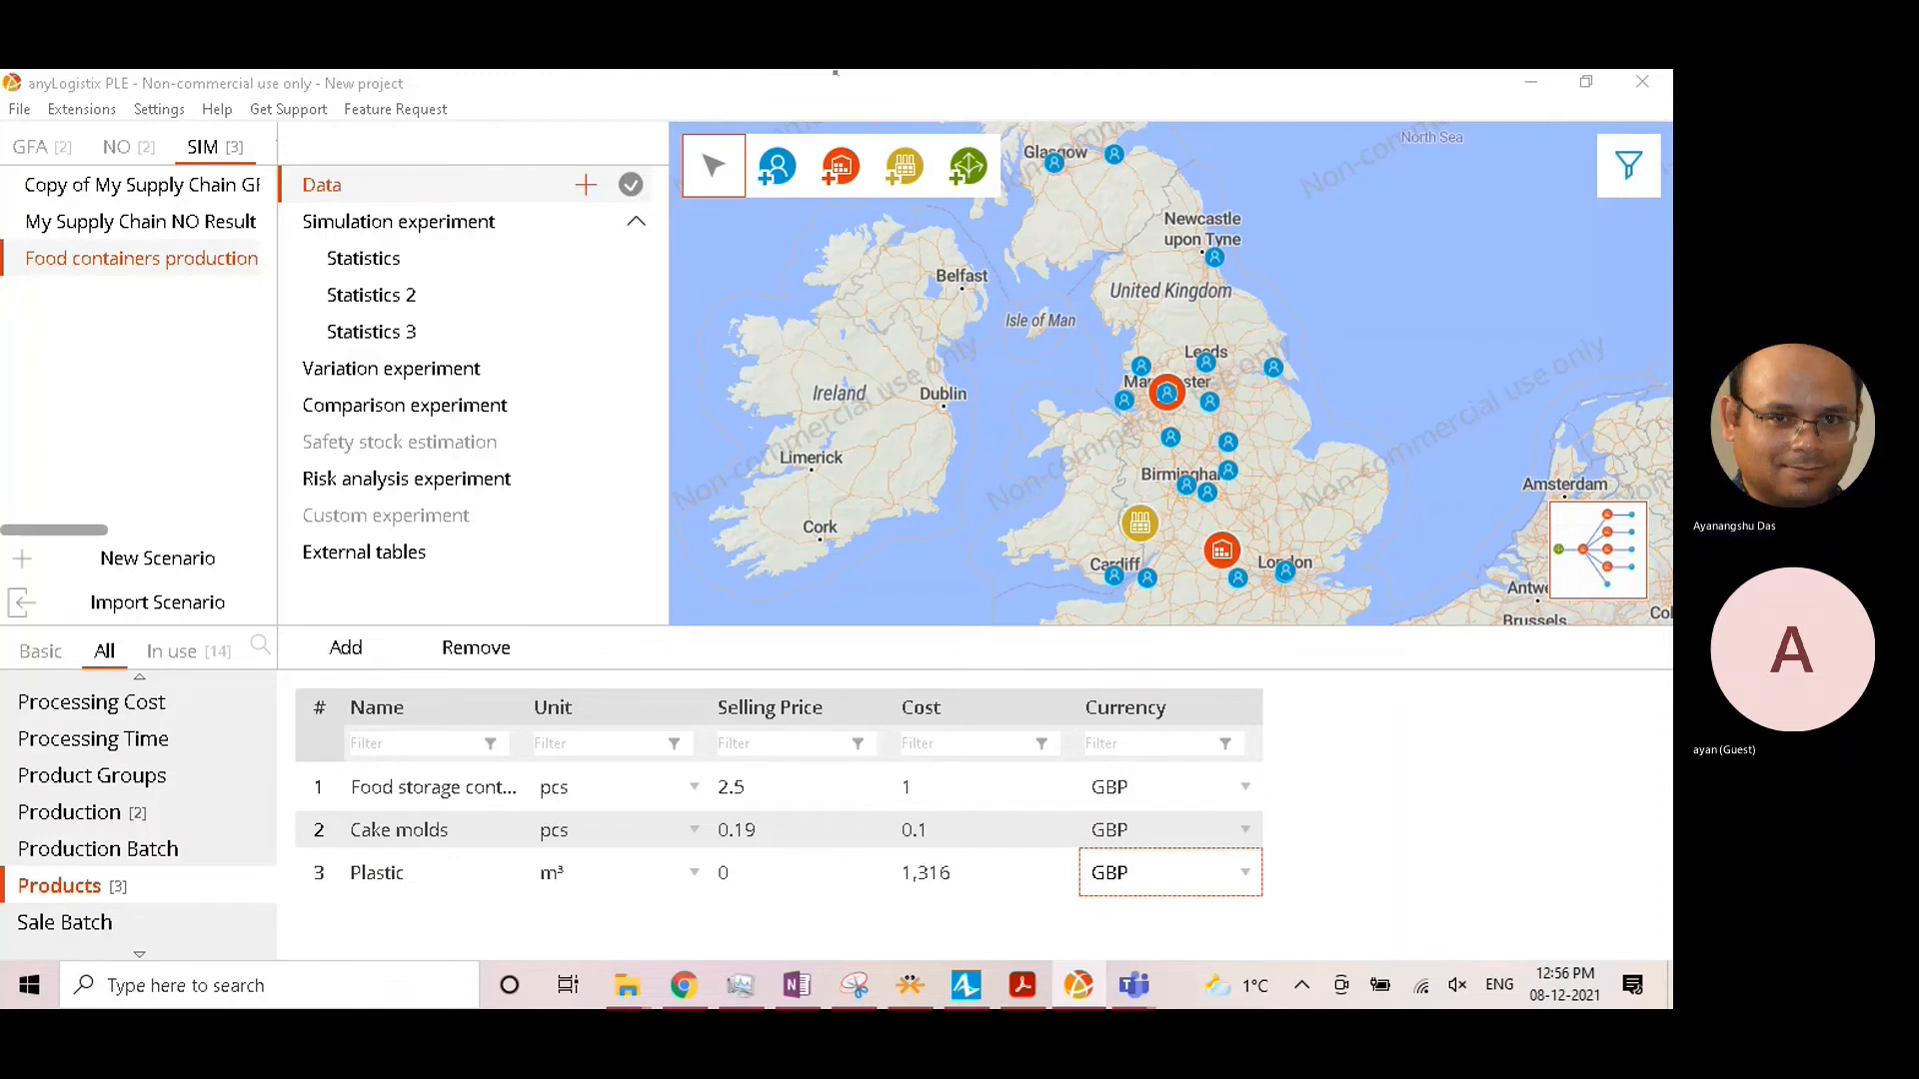
Step: Add a fourth product to the Products table and name it Silicon
{"action": "left_click", "coordinate": [346, 647]}
{"action": "double_click", "coordinate": [459, 913]}
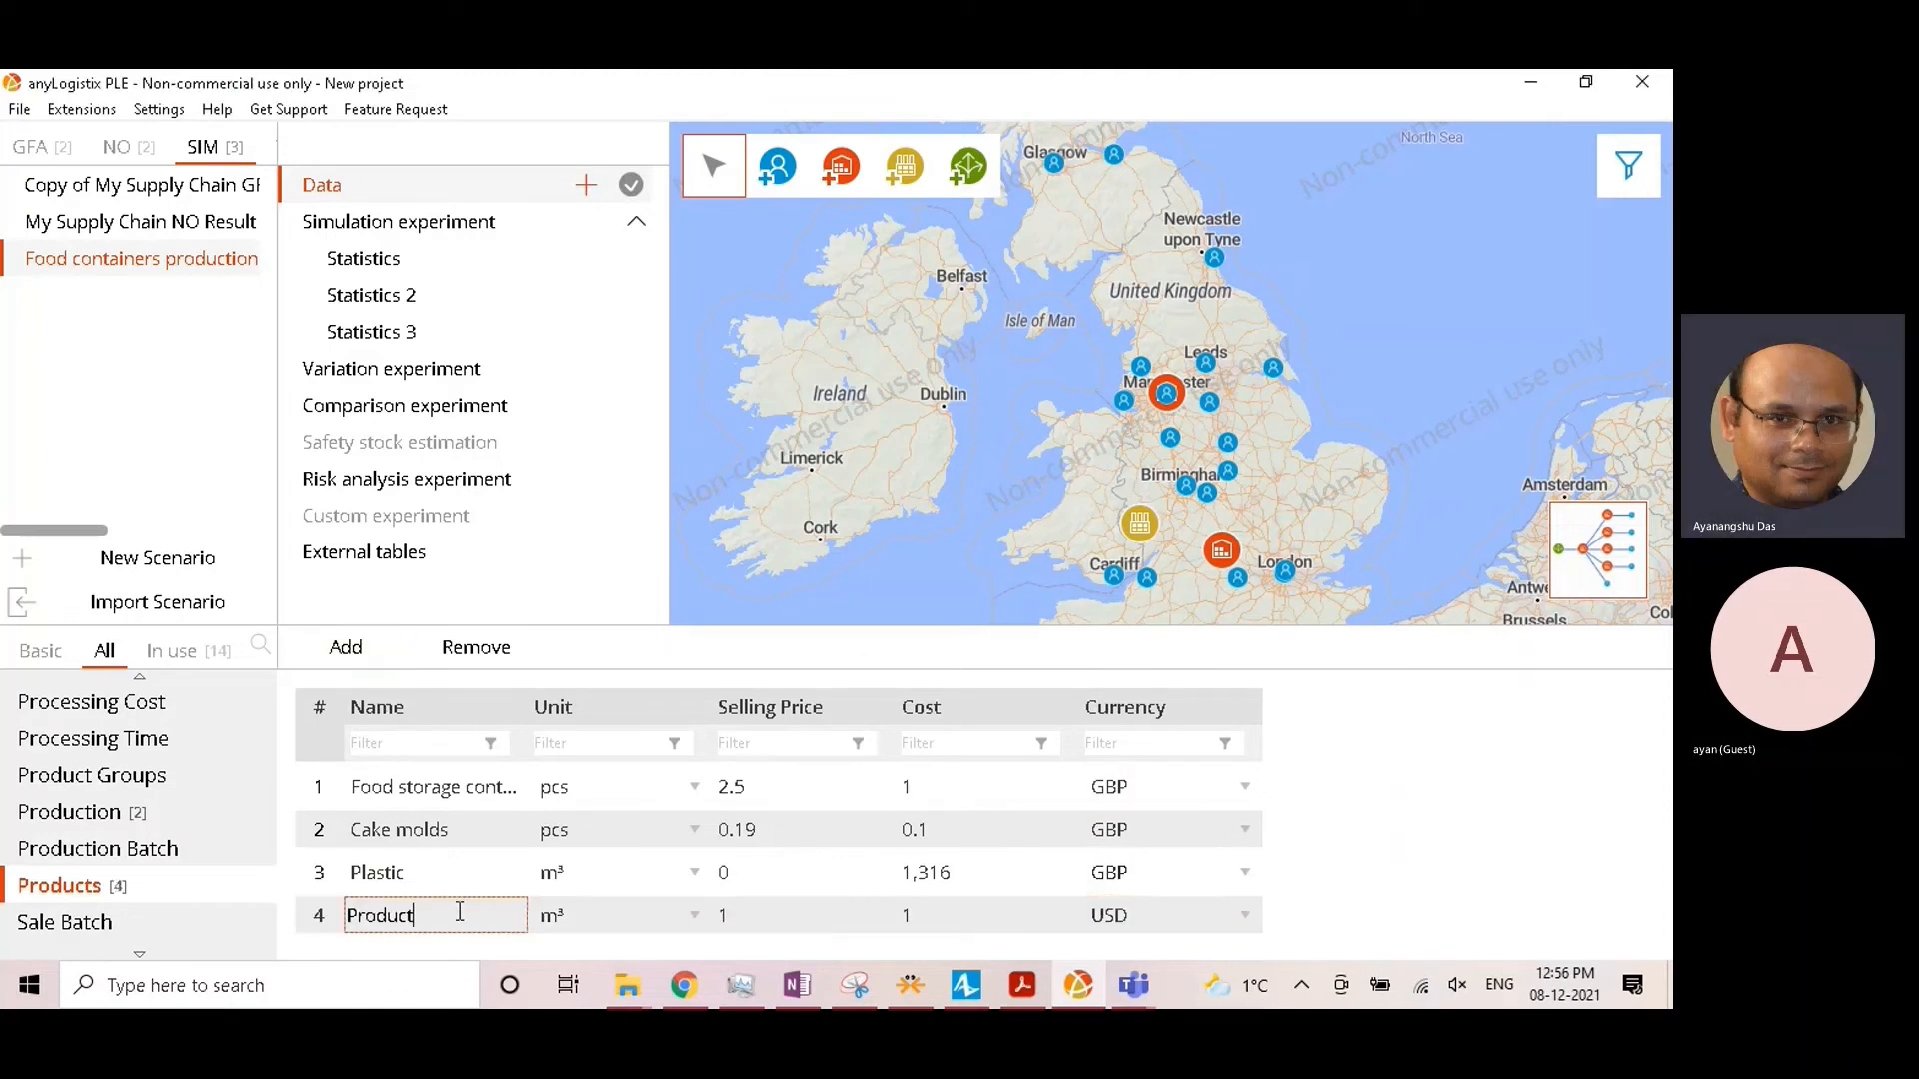
{"action": "left_click_drag", "start_coordinate": [460, 912], "coordinate": [248, 921]}
{"action": "type", "text": "Silicon"}
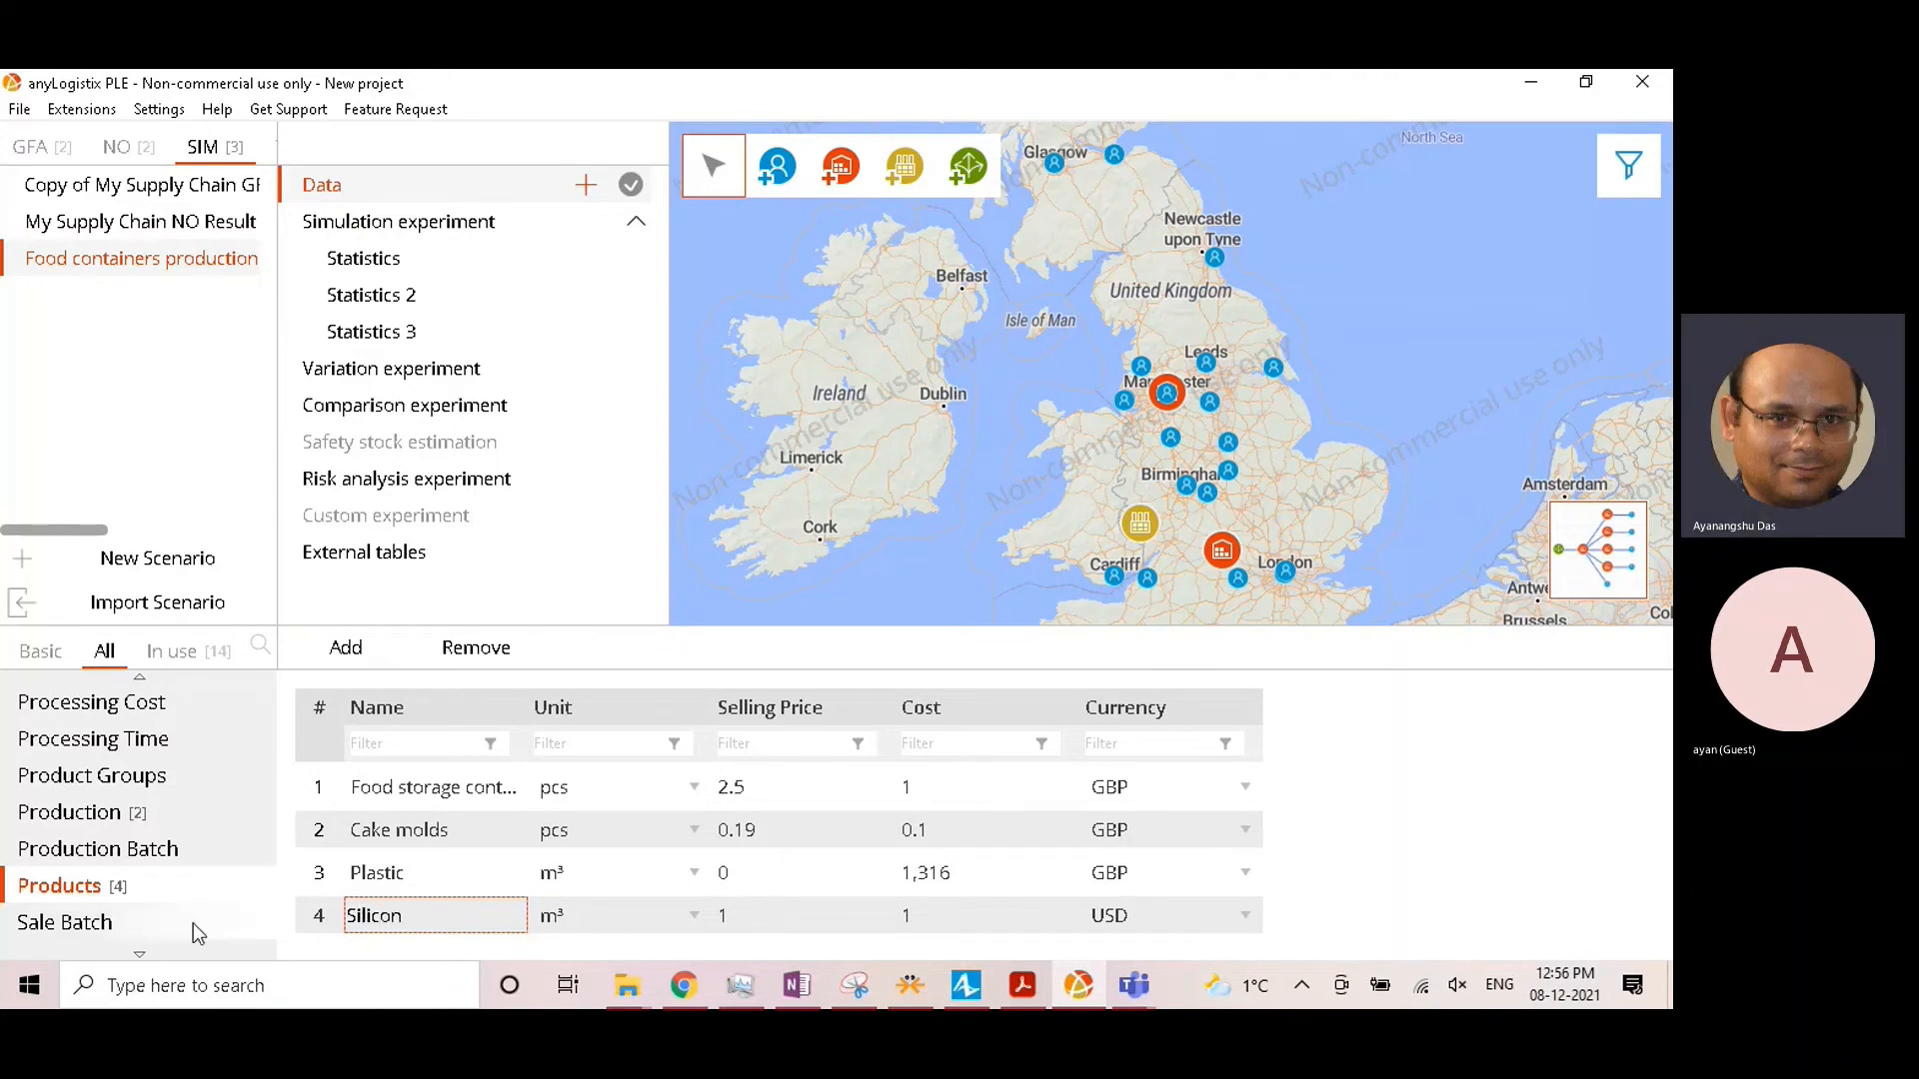
Step: Set the Silicon product's selling price to 0, cost to 20 and currency to GBP
{"action": "double_click", "coordinate": [805, 915]}
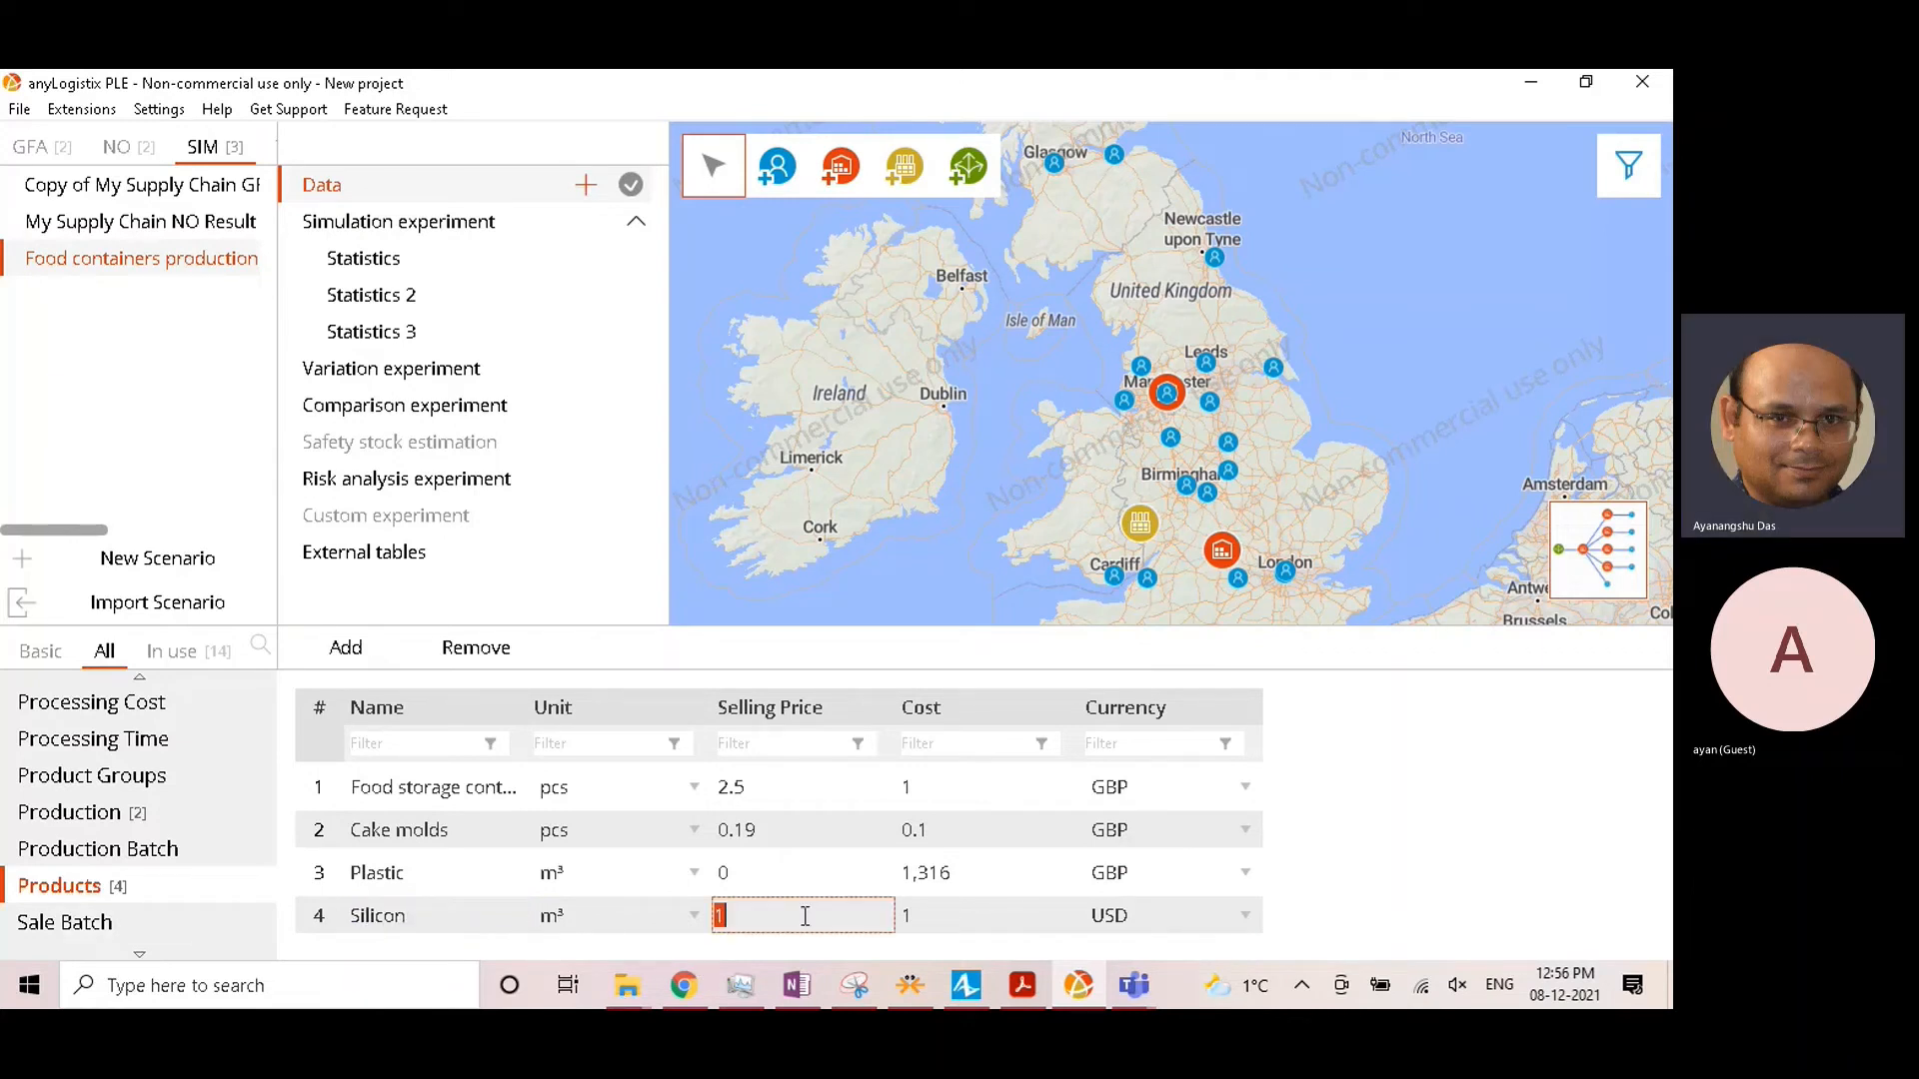
{"action": "type", "text": "0"}
{"action": "left_click", "coordinate": [939, 924]}
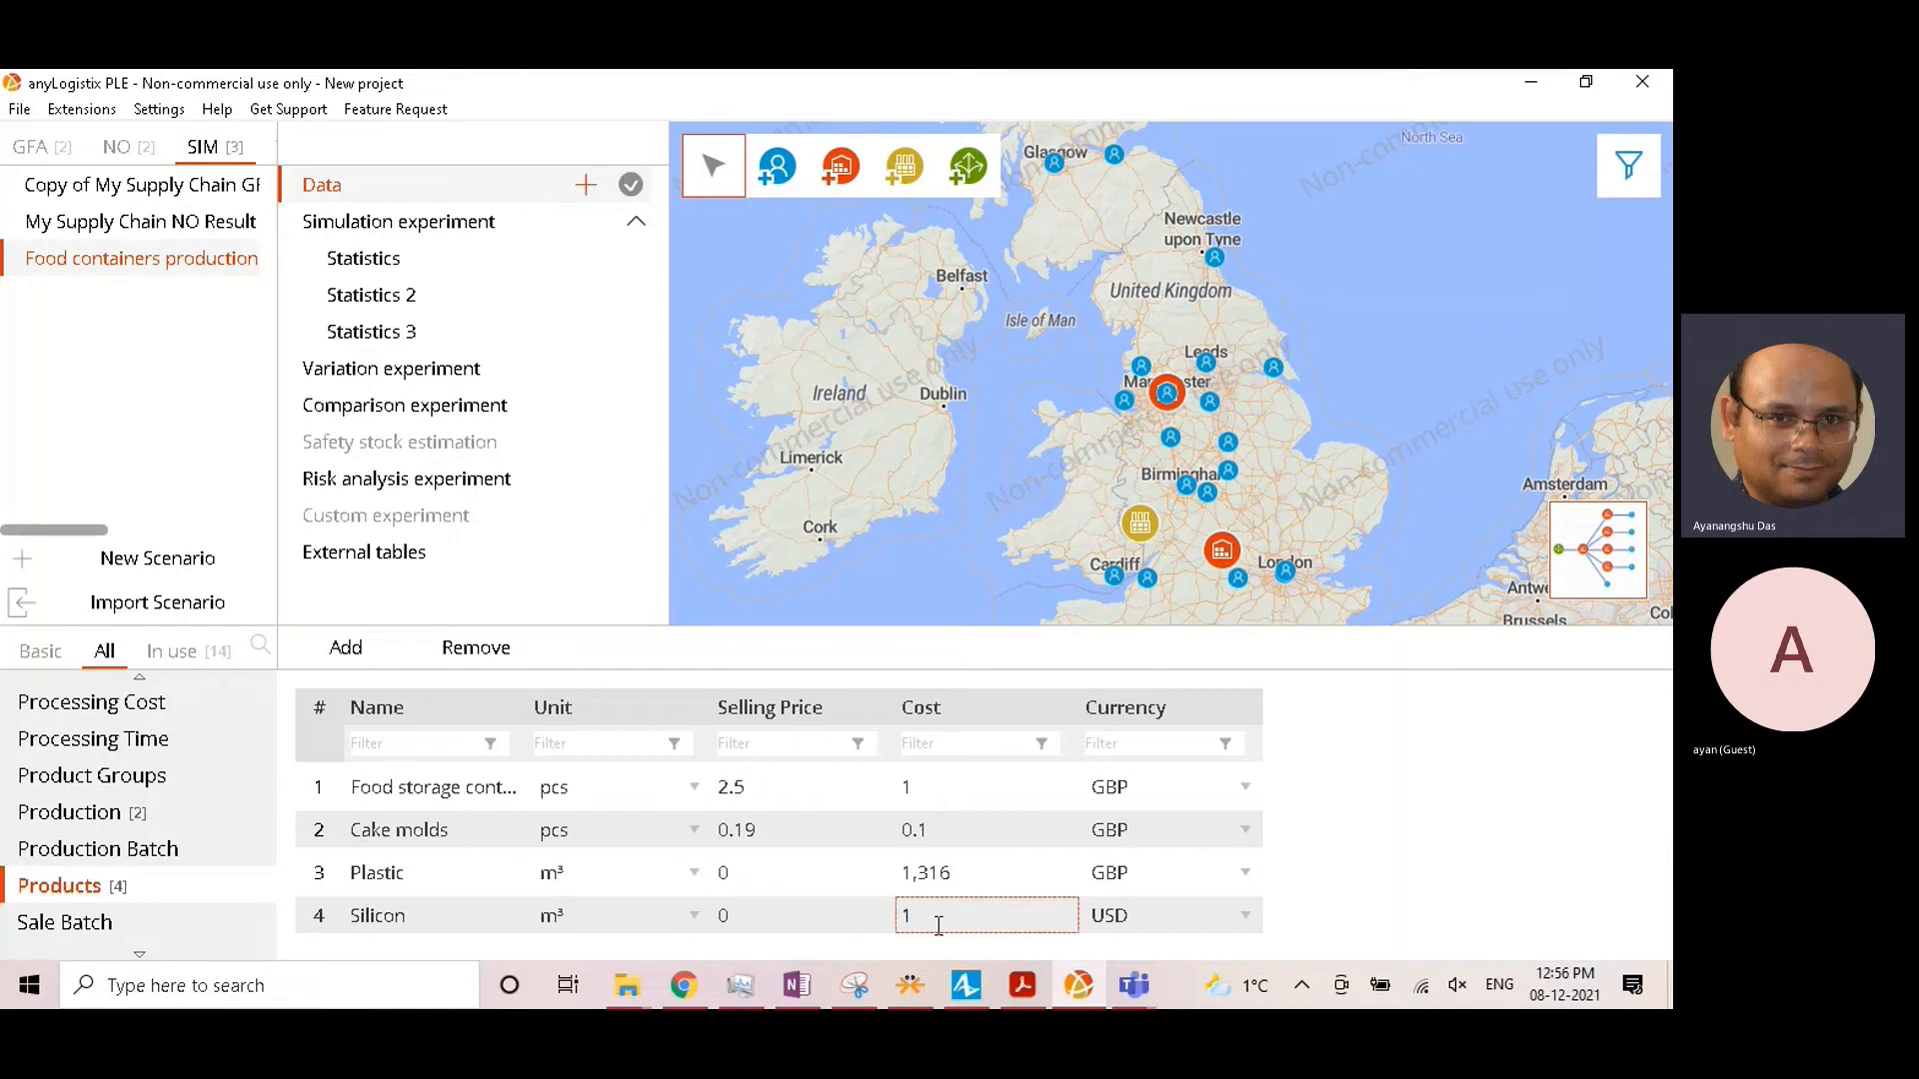
{"action": "double_click", "coordinate": [938, 925]}
{"action": "type", "text": "20"}
{"action": "left_click", "coordinate": [1152, 925]}
{"action": "left_click", "coordinate": [1152, 926]}
{"action": "left_click", "coordinate": [1139, 792]}
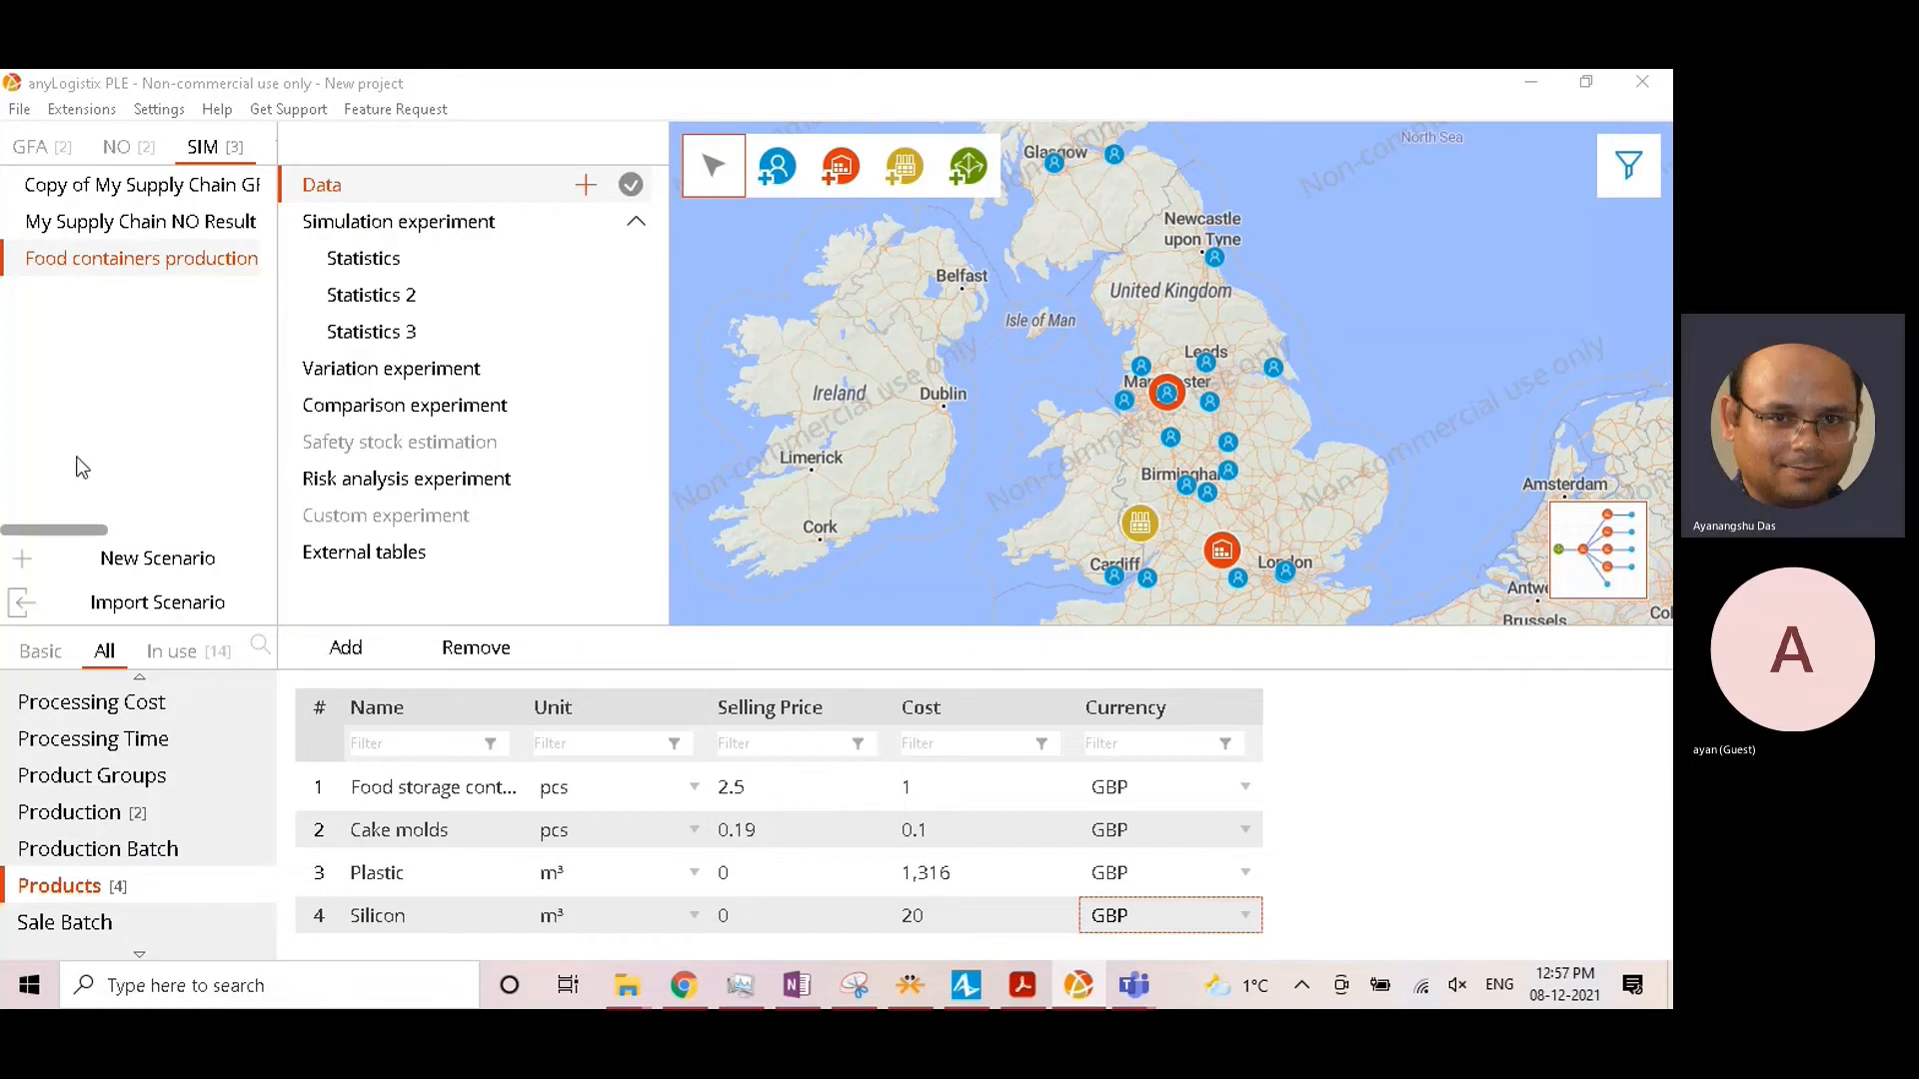
Step: Add a unit conversion for Plastic in the Unit Conversions table, with pcs as the target unit
{"action": "scroll", "coordinate": [150, 899], "scroll_direction": "down", "scroll_amount": 3}
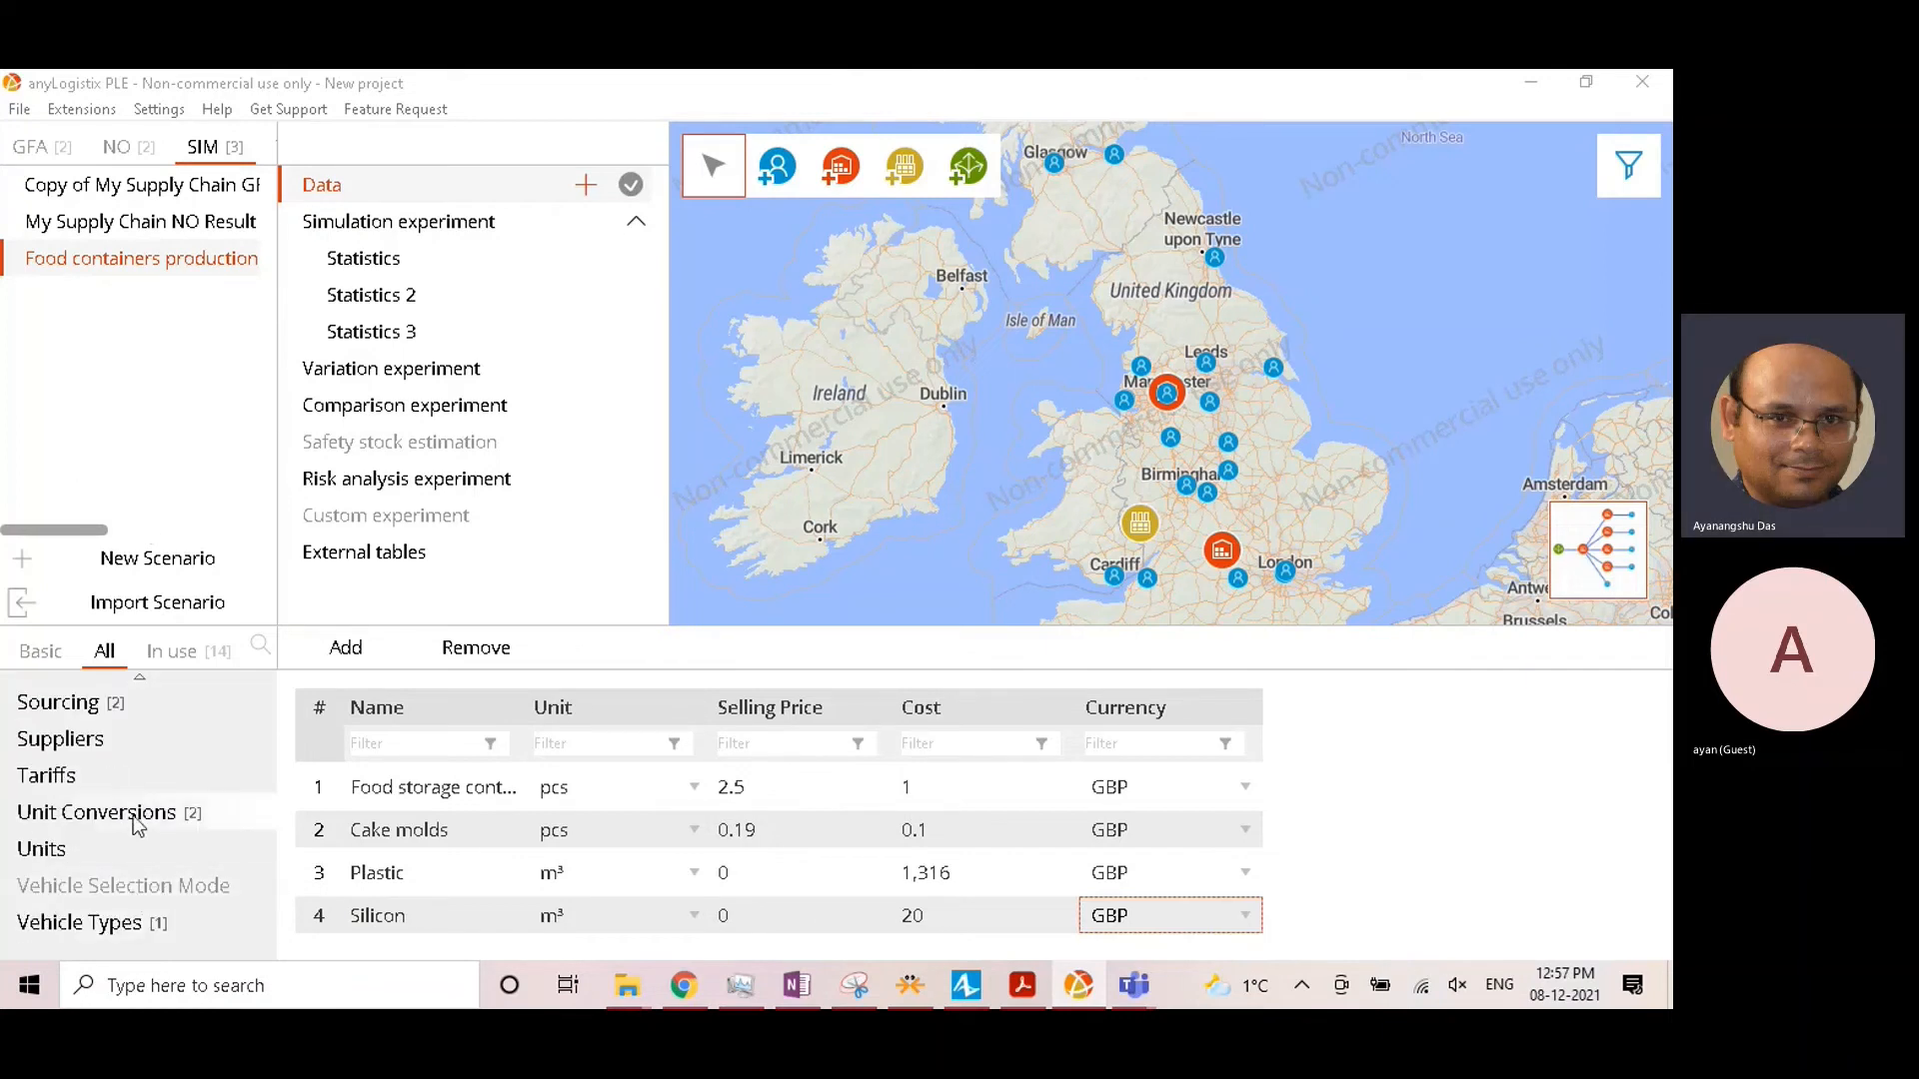
{"action": "left_click", "coordinate": [97, 813]}
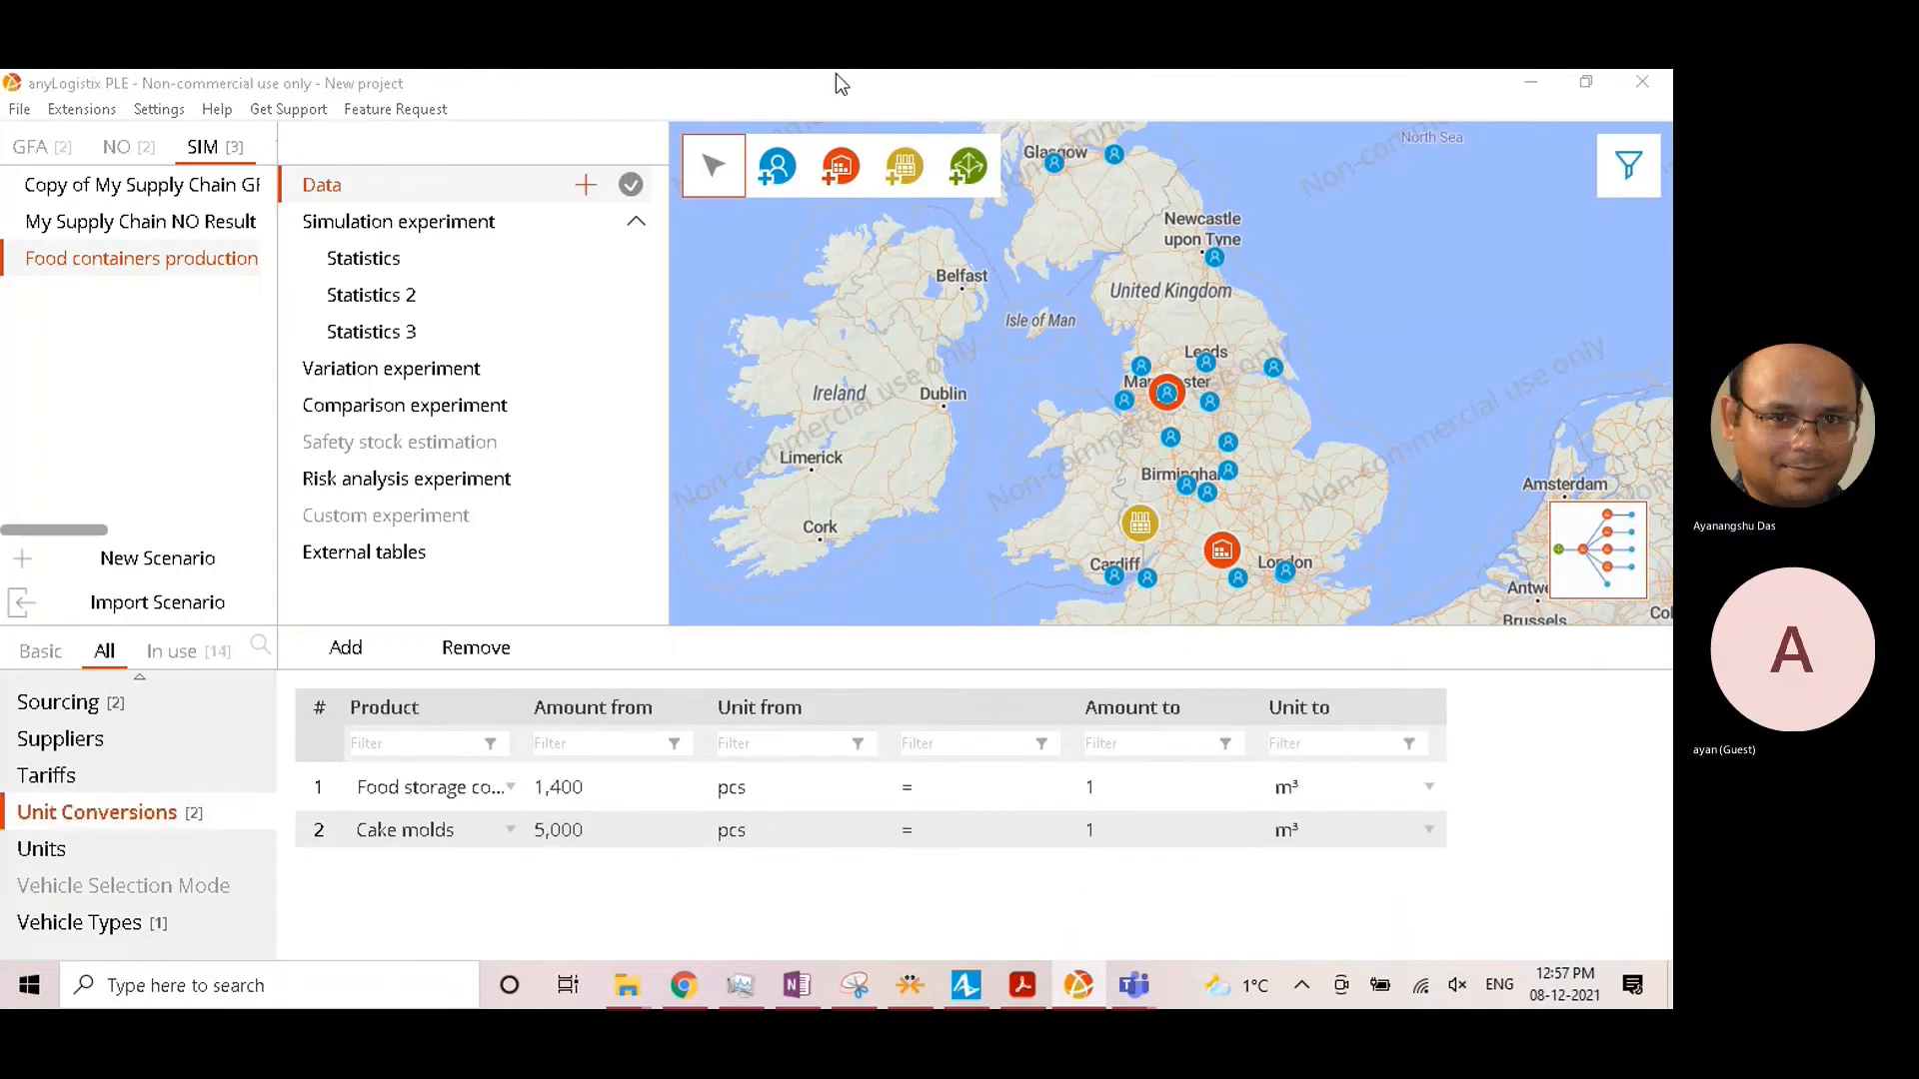
{"action": "left_click", "coordinate": [375, 657]}
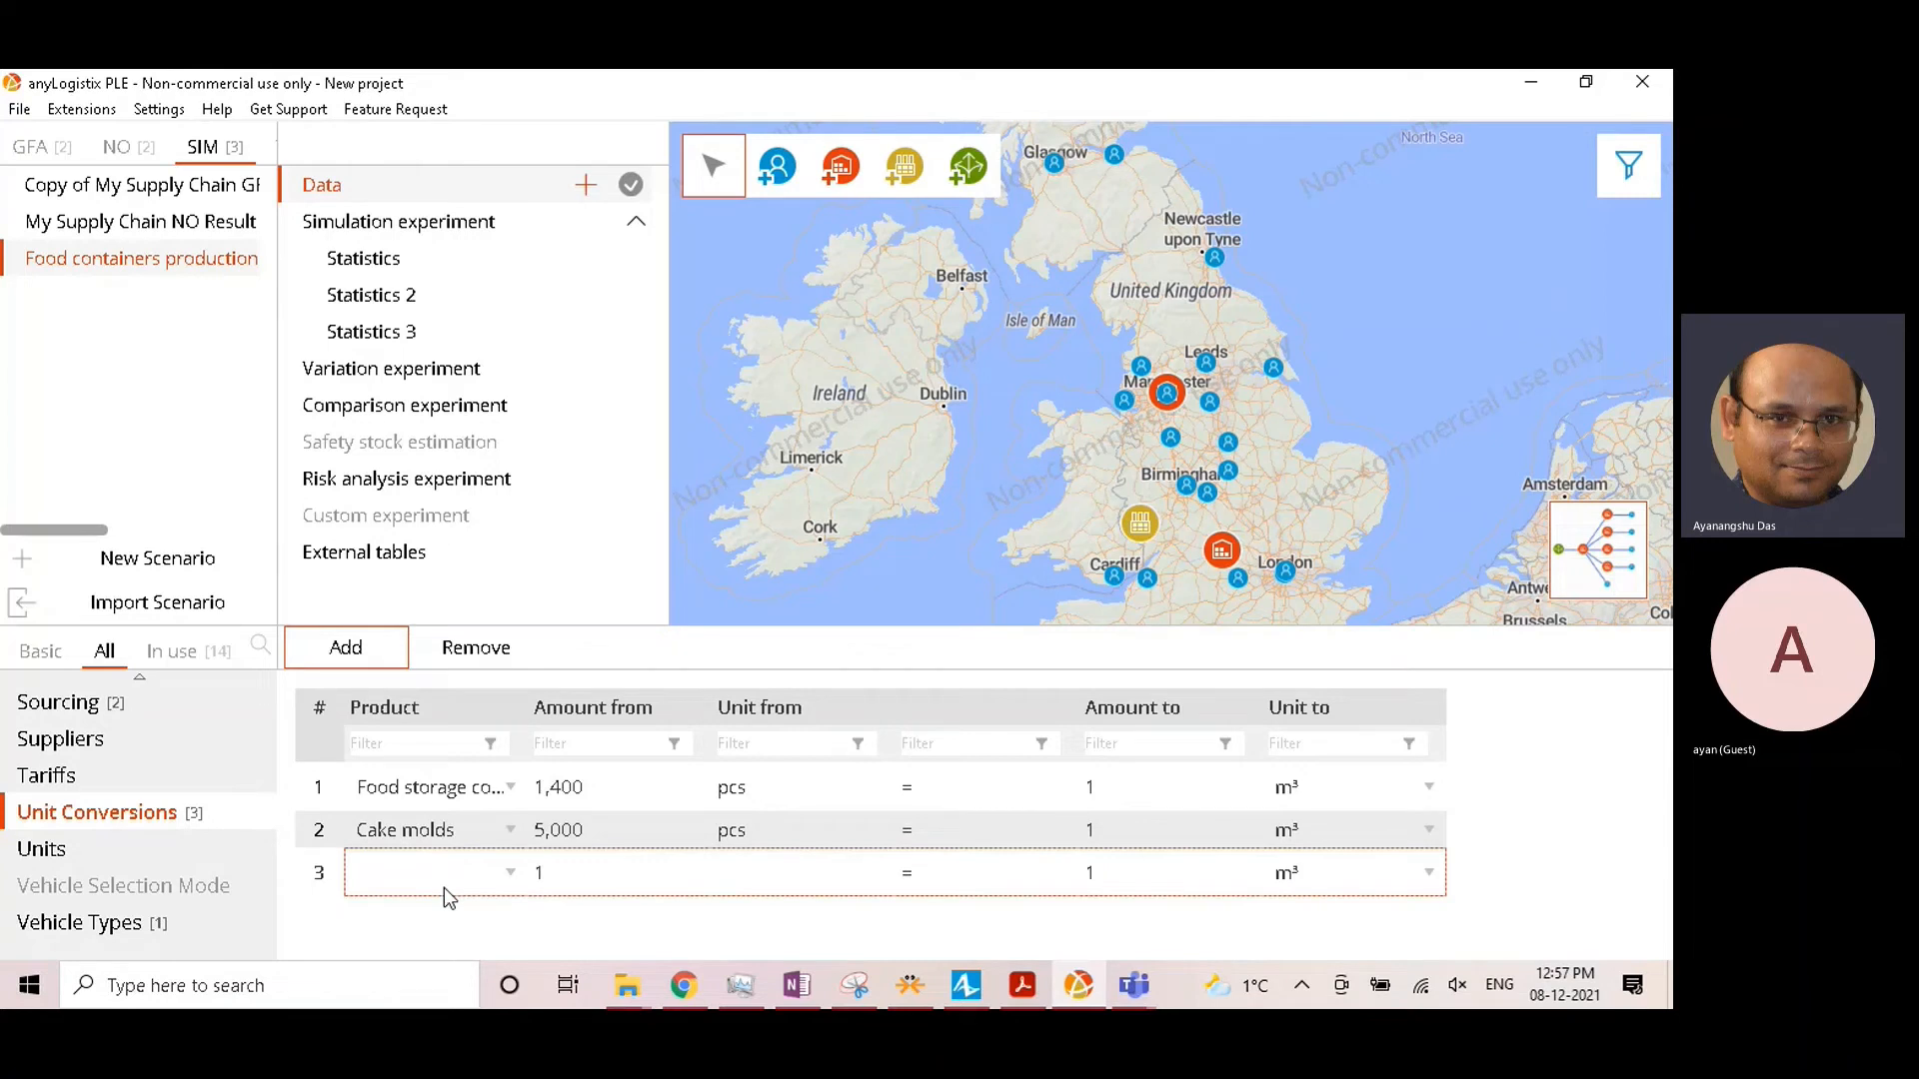
{"action": "left_click", "coordinate": [444, 886]}
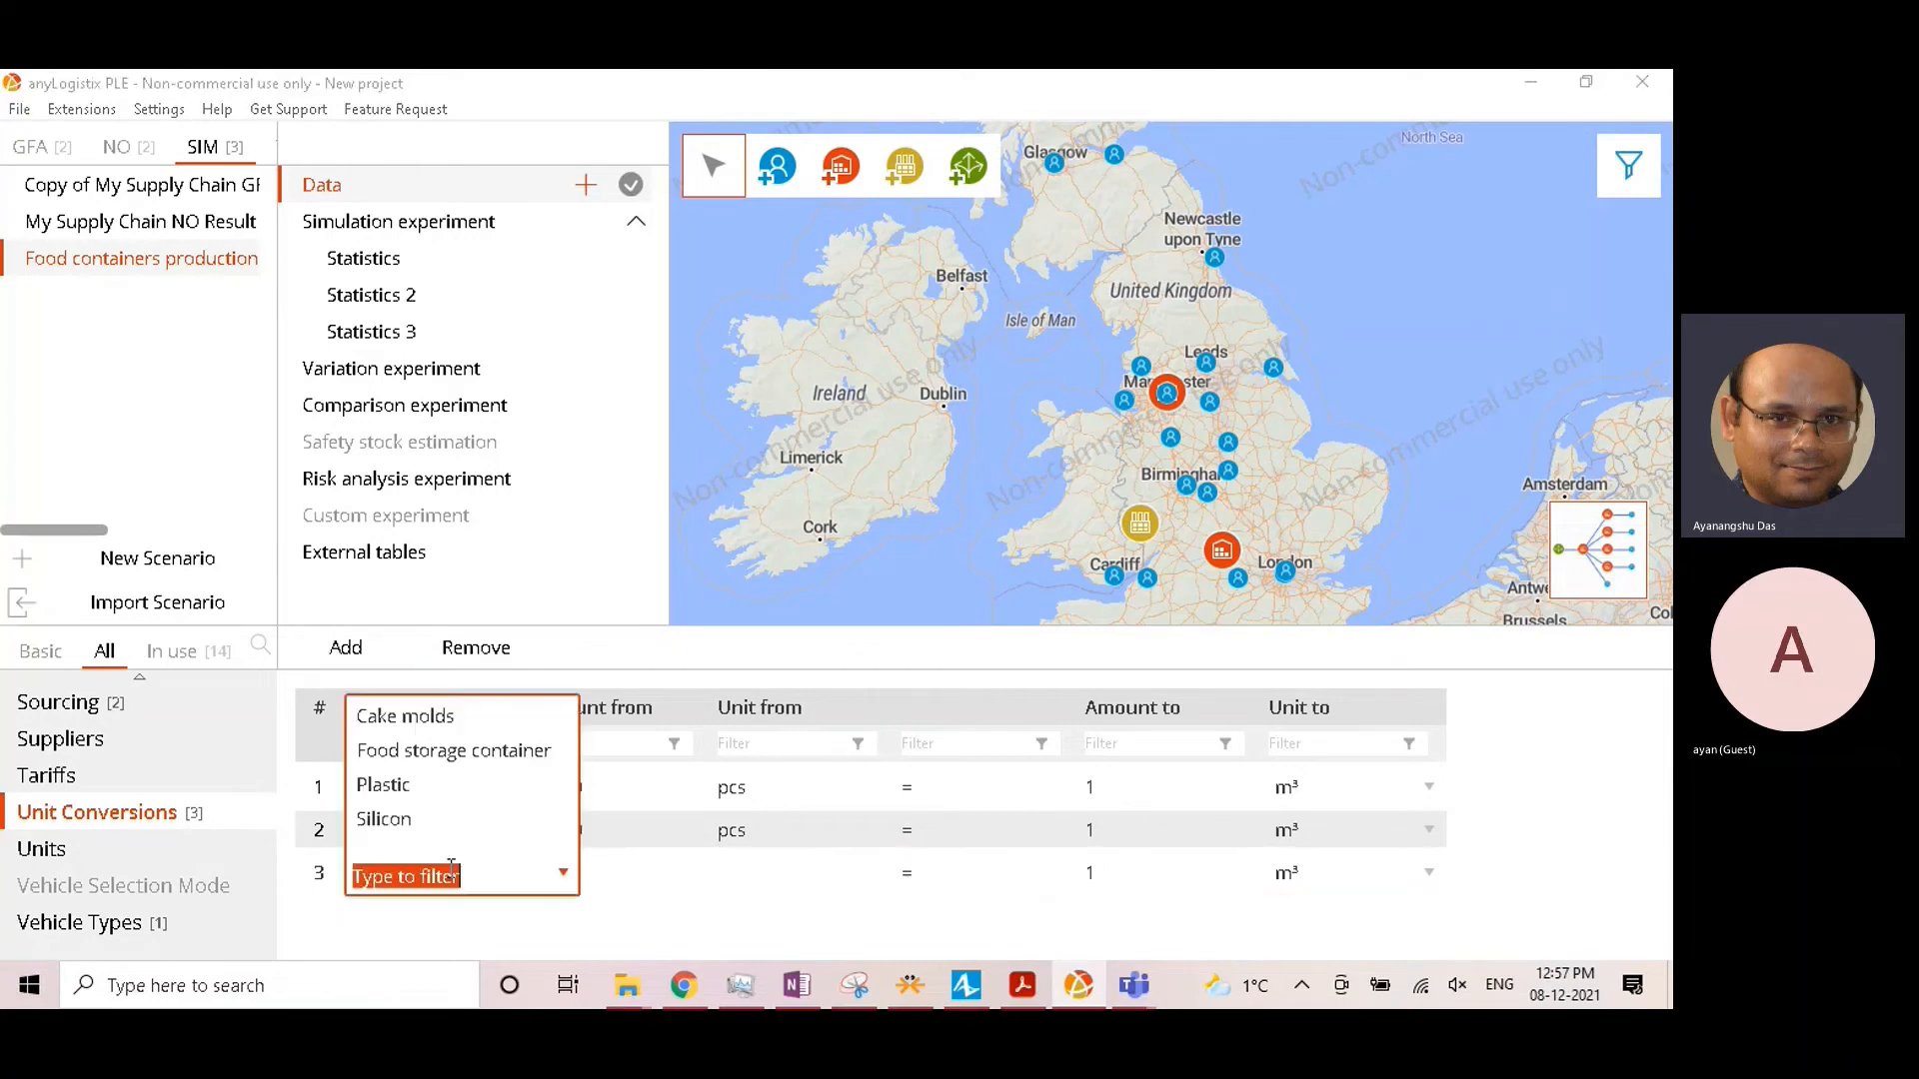
{"action": "left_click", "coordinate": [450, 789]}
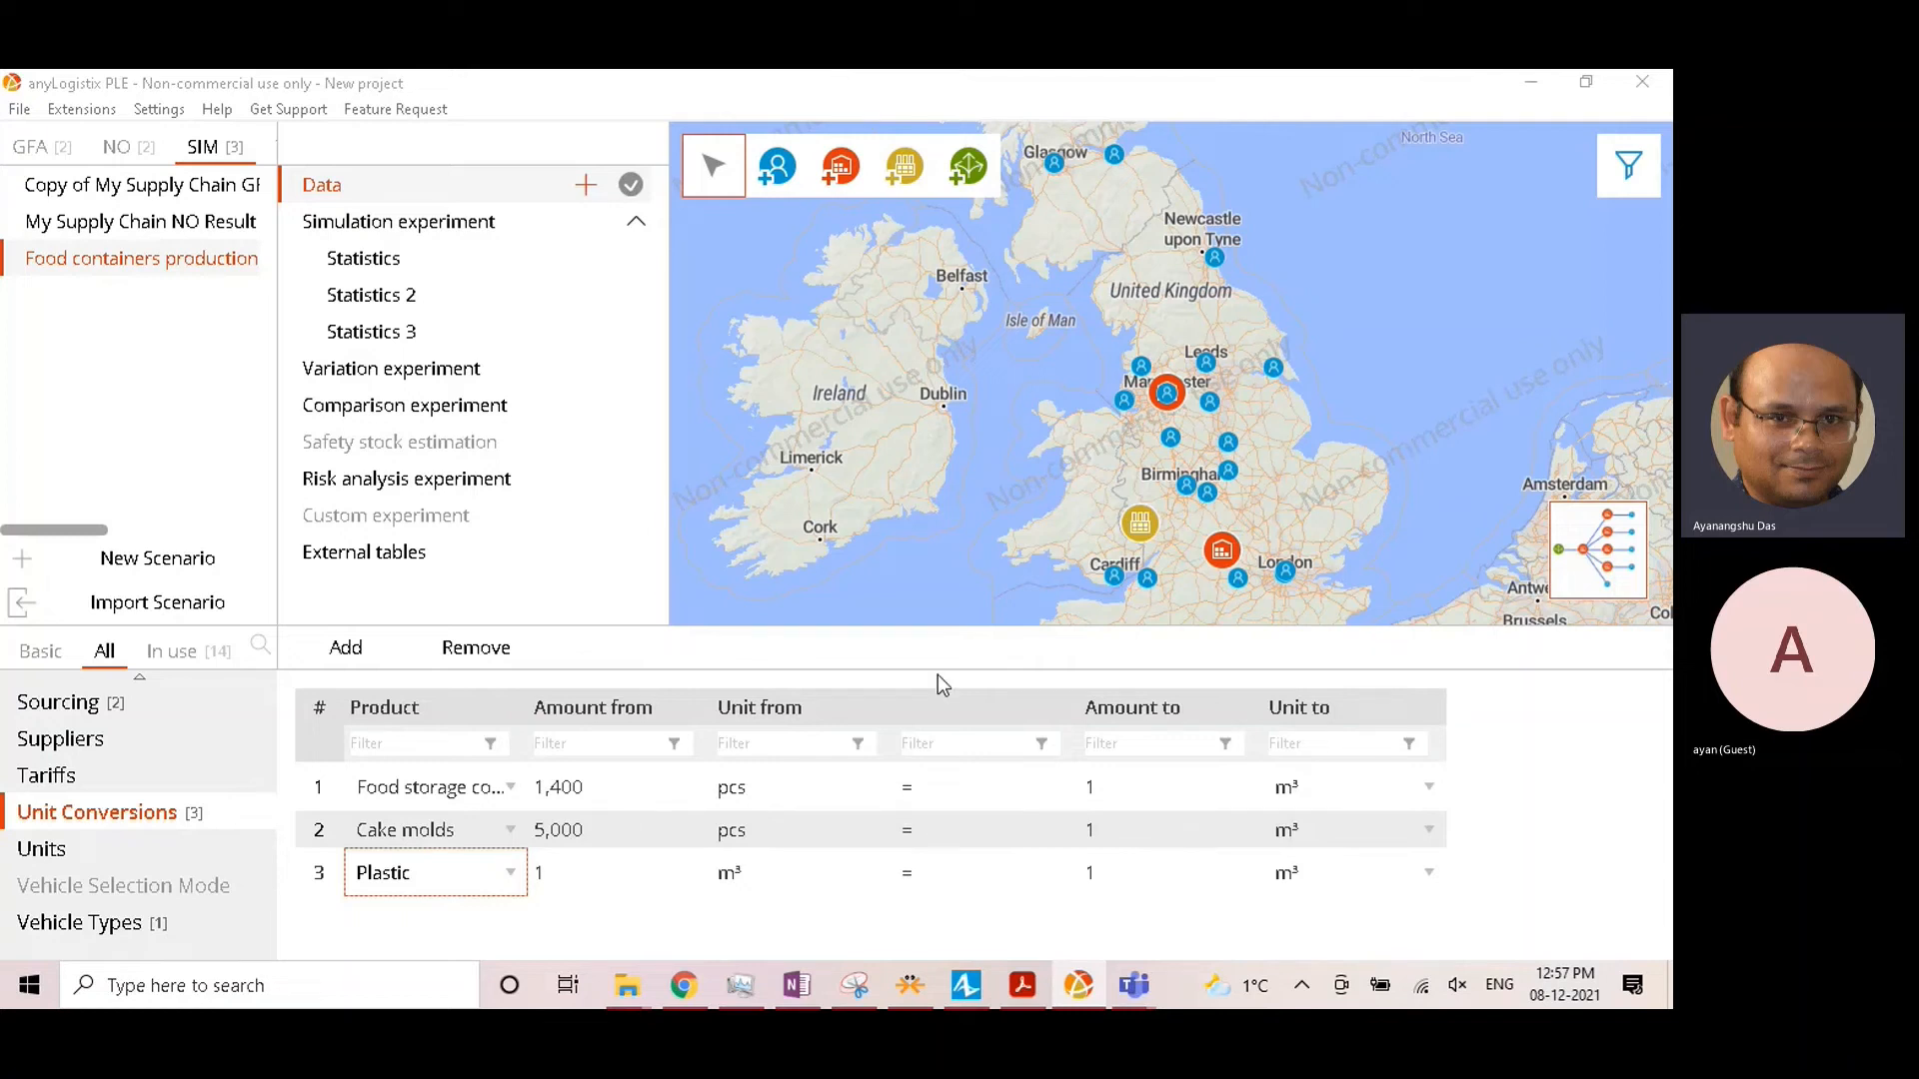
{"action": "left_click", "coordinate": [1330, 879]}
{"action": "left_click", "coordinate": [1329, 879]}
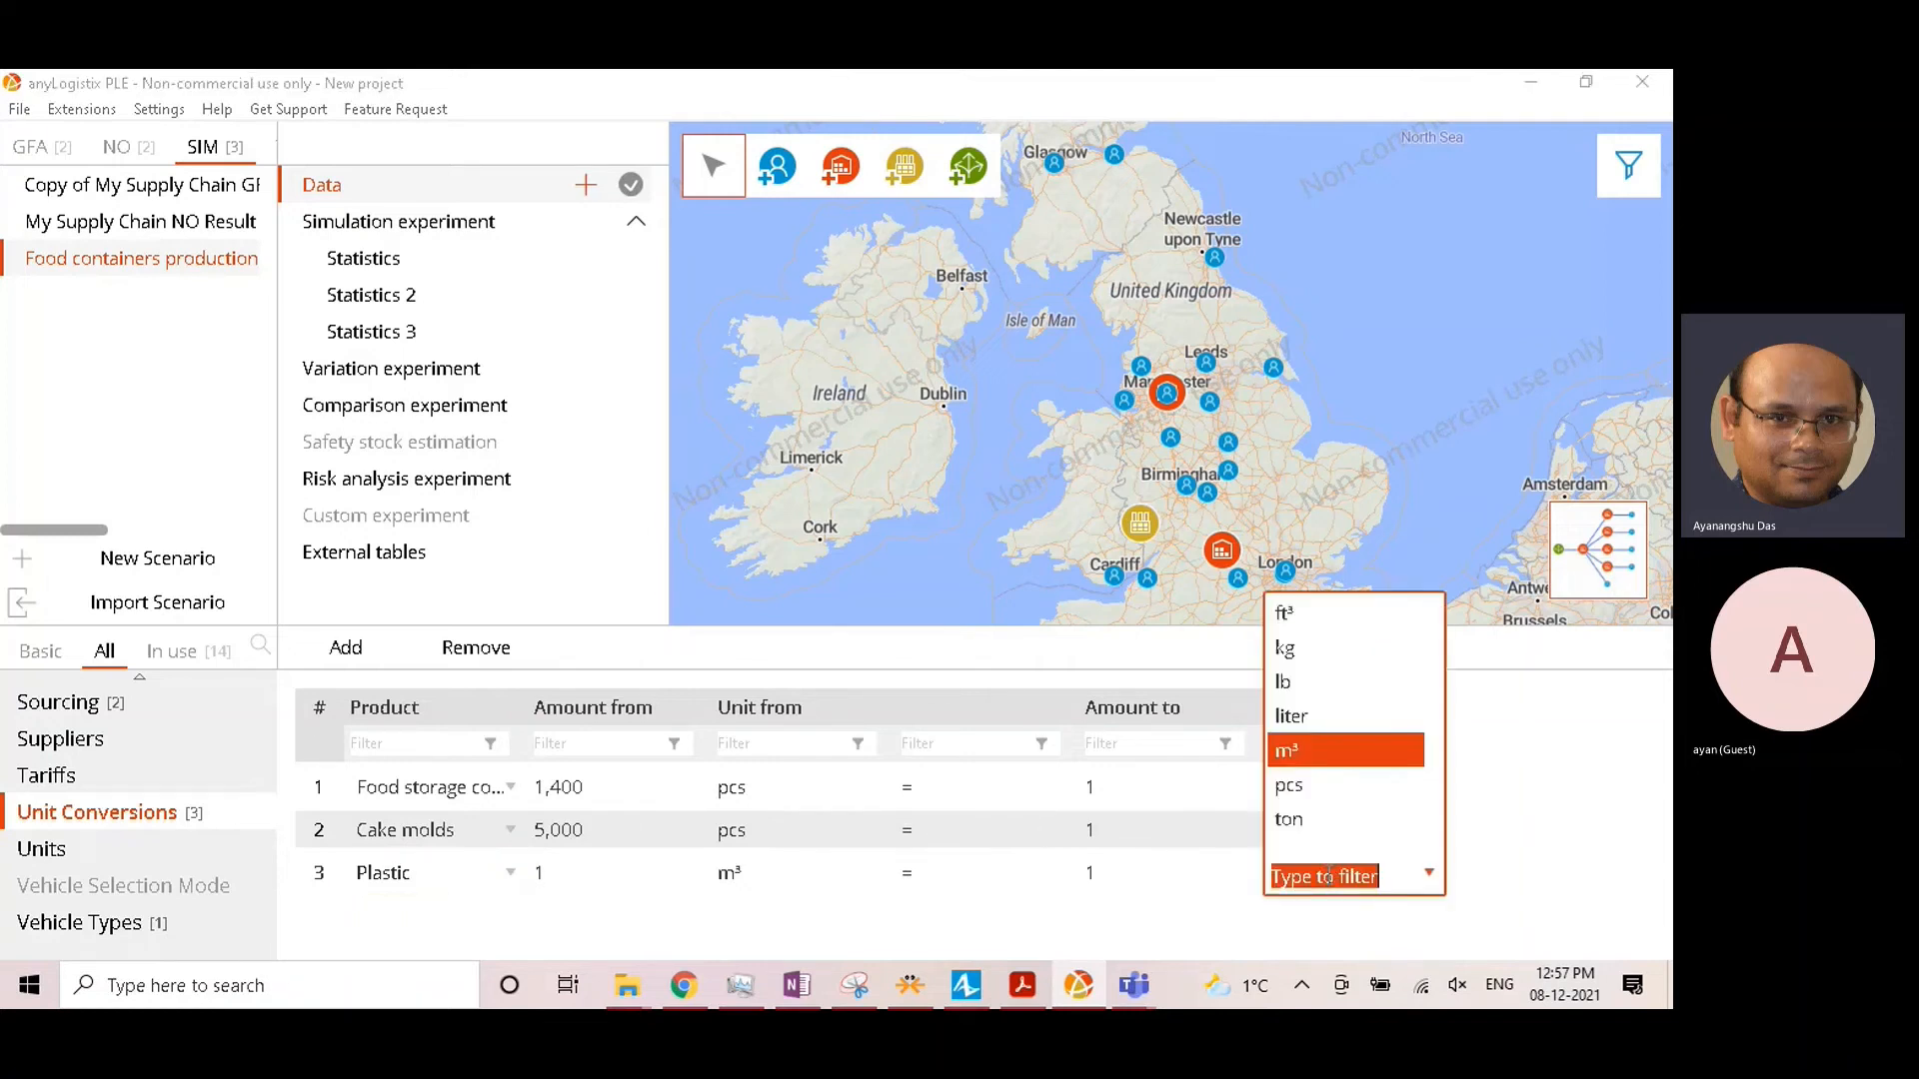
{"action": "left_click", "coordinate": [1315, 786]}
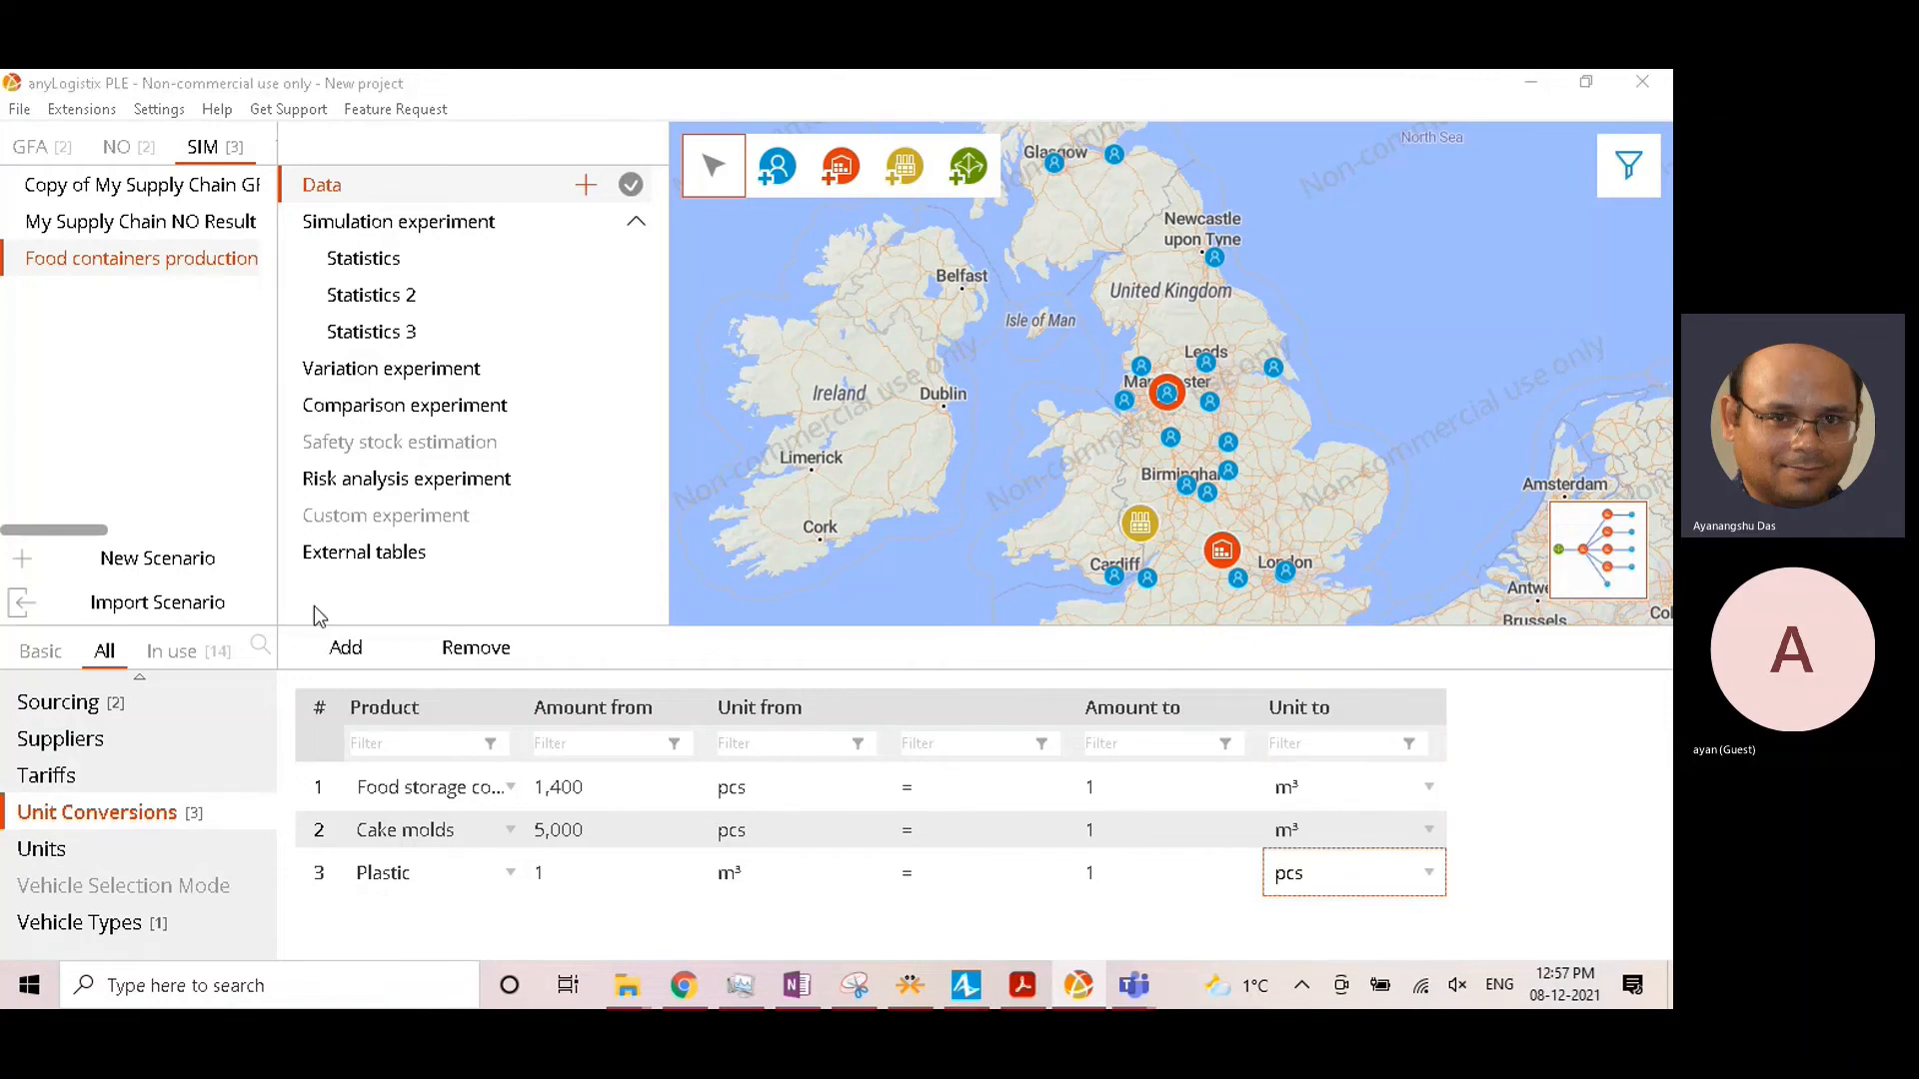
Step: Add another unit conversion entry and assign it to Silicon
{"action": "left_click", "coordinate": [341, 642]}
{"action": "left_click", "coordinate": [420, 914]}
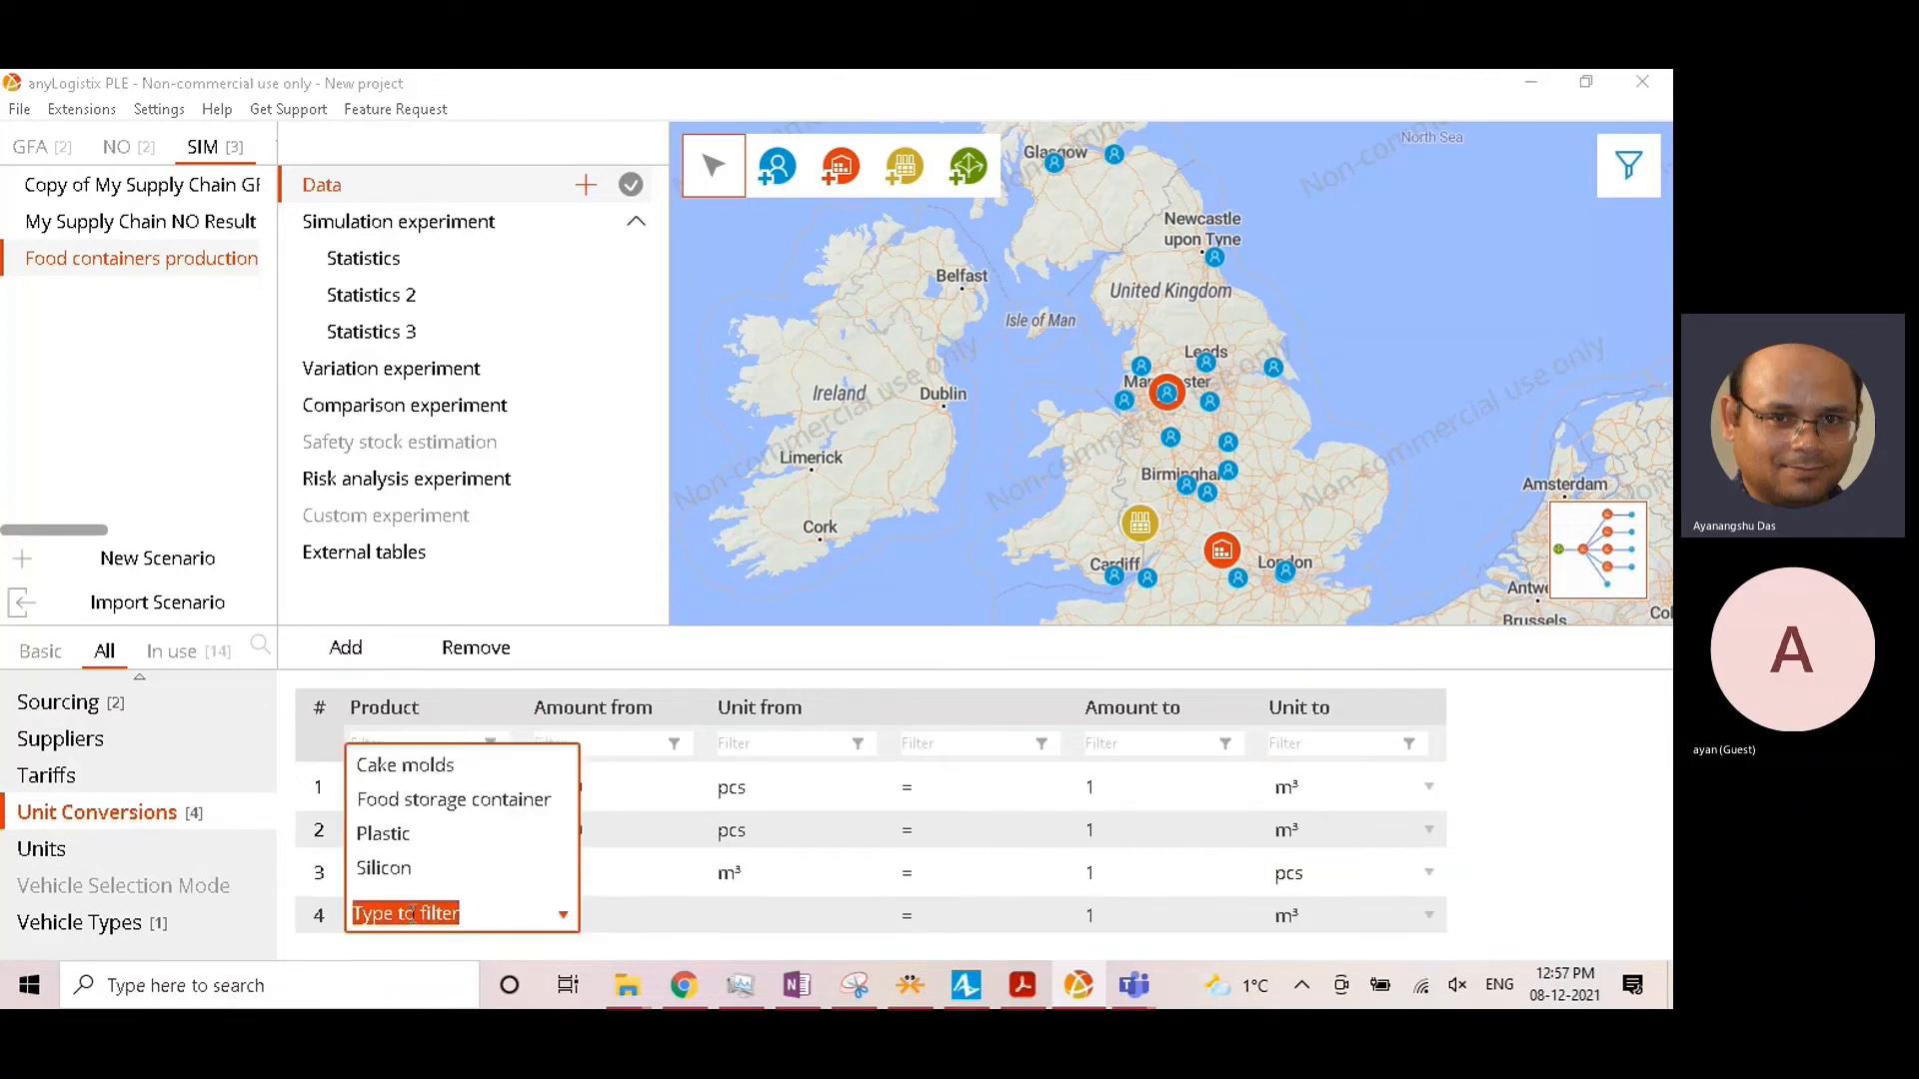
{"action": "left_click", "coordinate": [429, 869]}
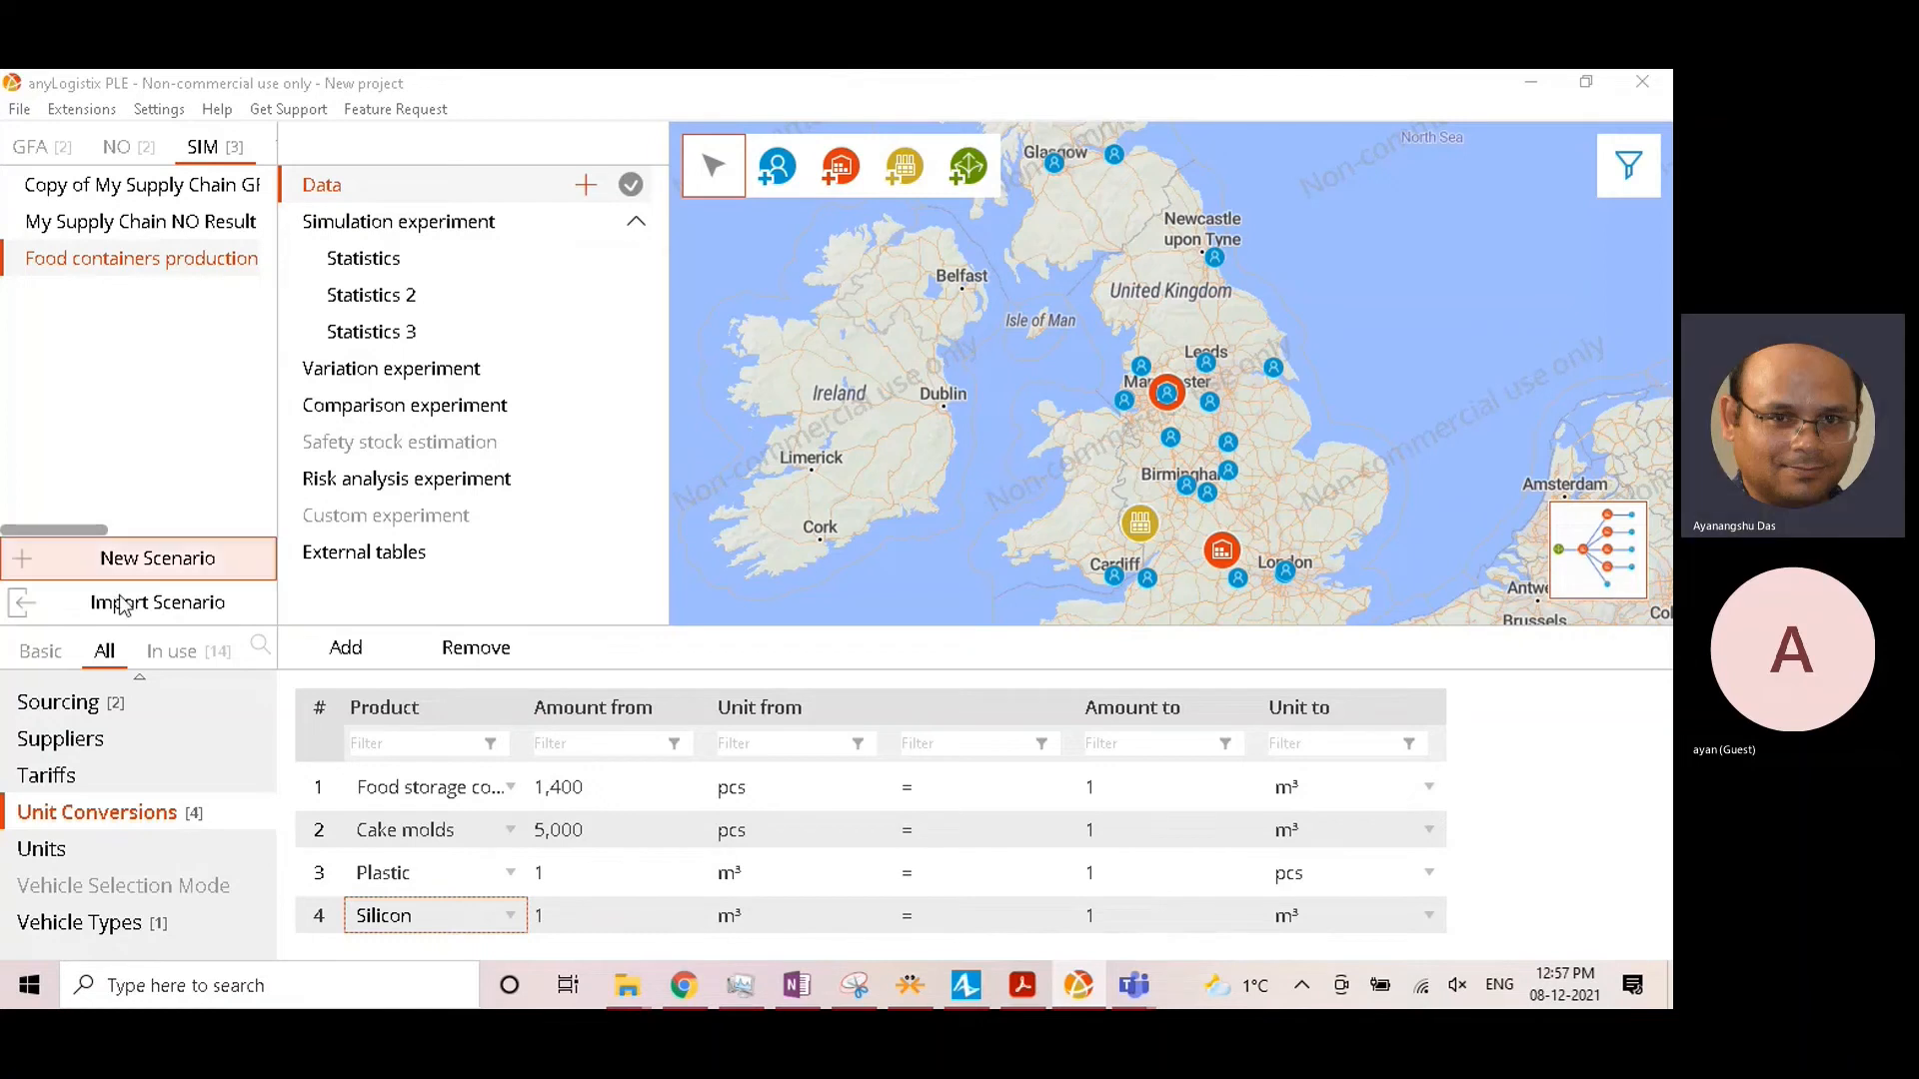
Step: Add a product group named Products in the Product Groups table
{"action": "scroll", "coordinate": [155, 793], "scroll_direction": "up", "scroll_amount": 2}
{"action": "scroll", "coordinate": [158, 795], "scroll_direction": "up", "scroll_amount": 1}
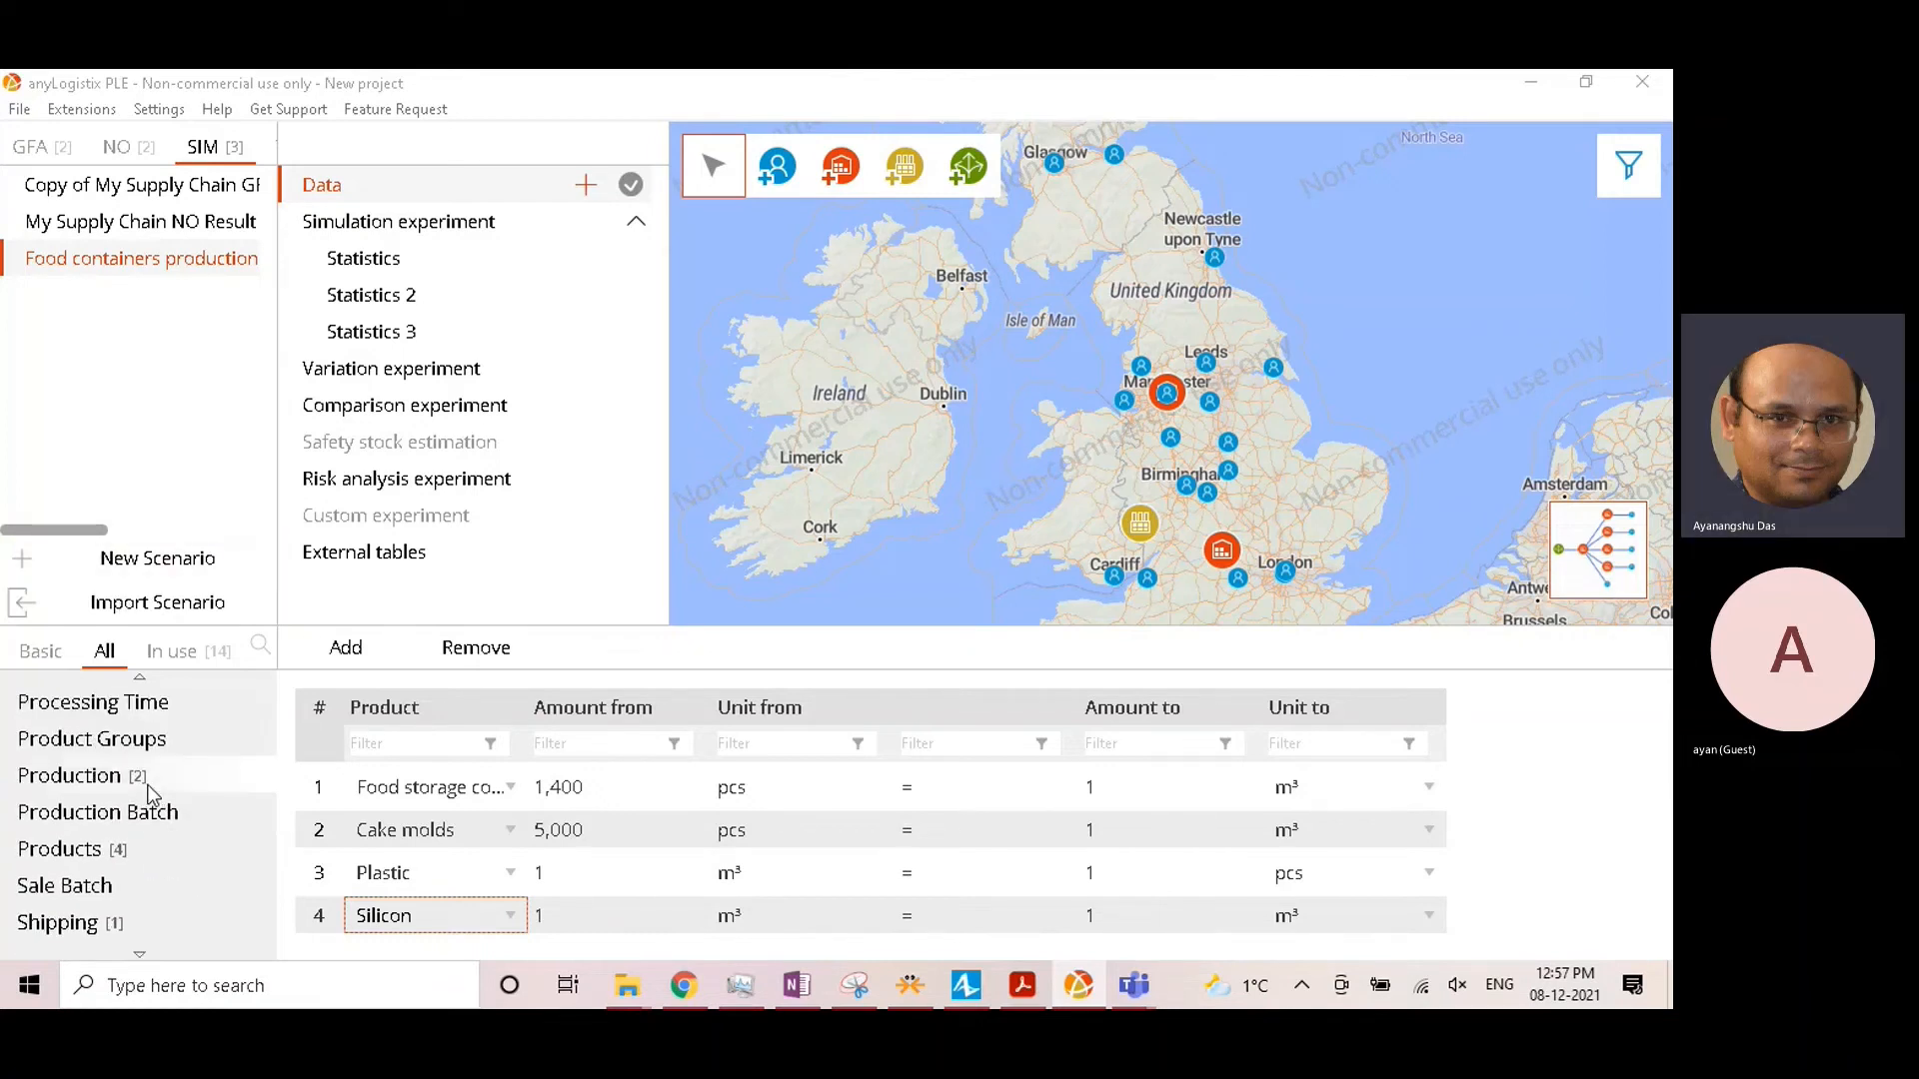
{"action": "left_click", "coordinate": [140, 740]}
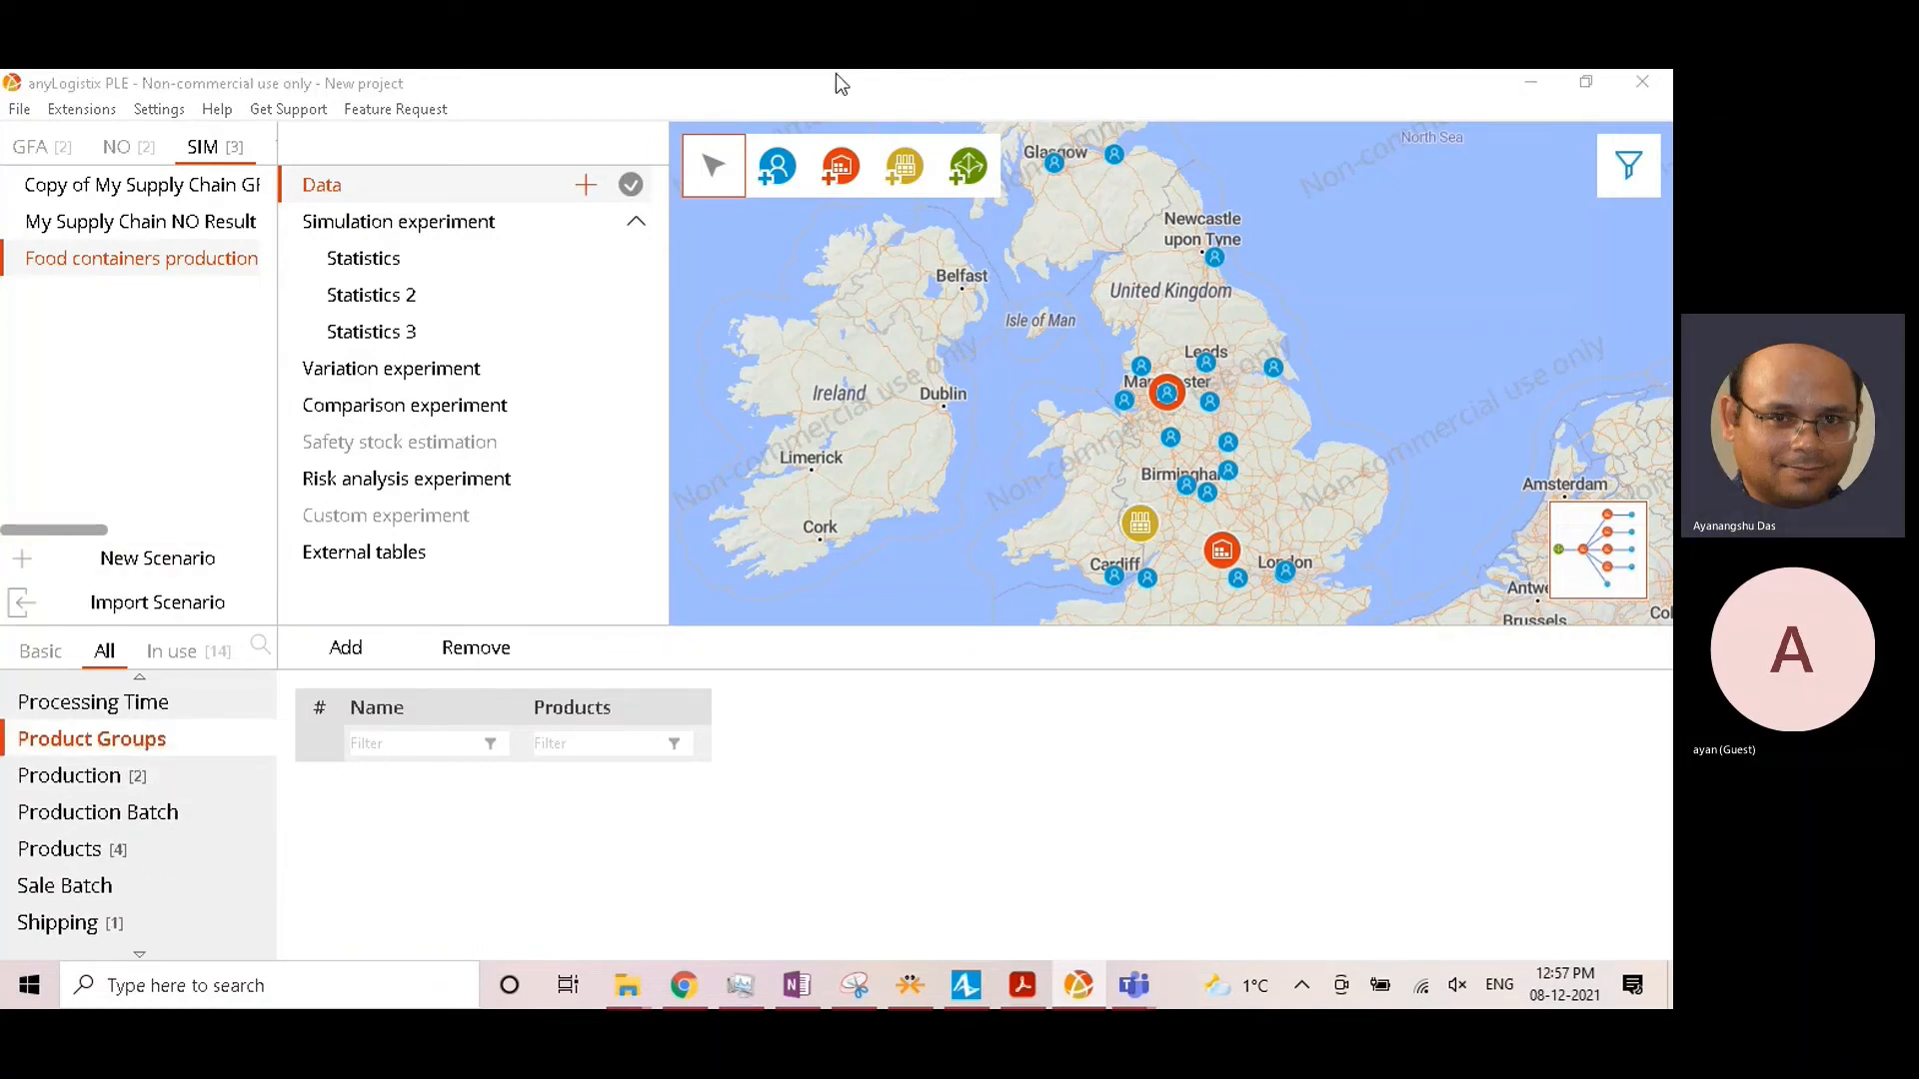
{"action": "left_click", "coordinate": [346, 648]}
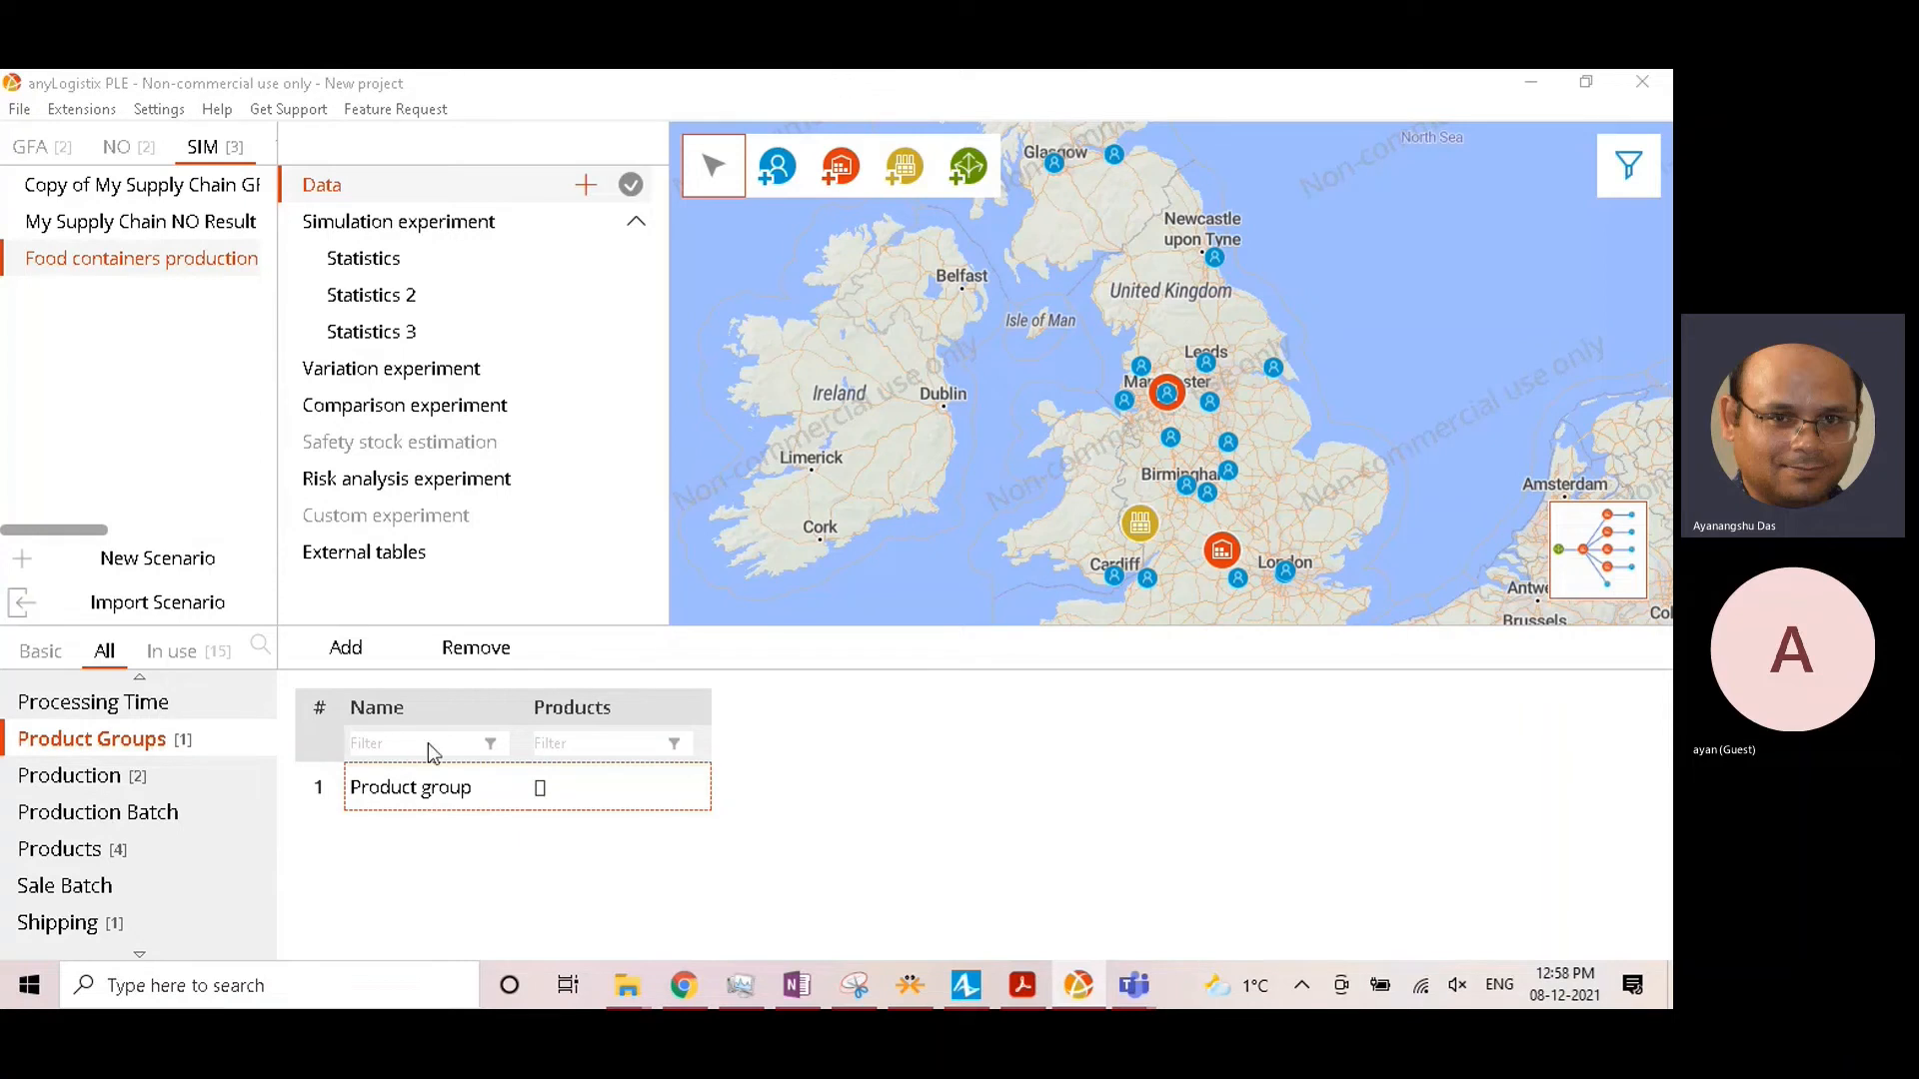
{"action": "double_click", "coordinate": [428, 788]}
{"action": "left_click_drag", "start_coordinate": [471, 787], "coordinate": [293, 800]}
{"action": "type", "text": "Products"}
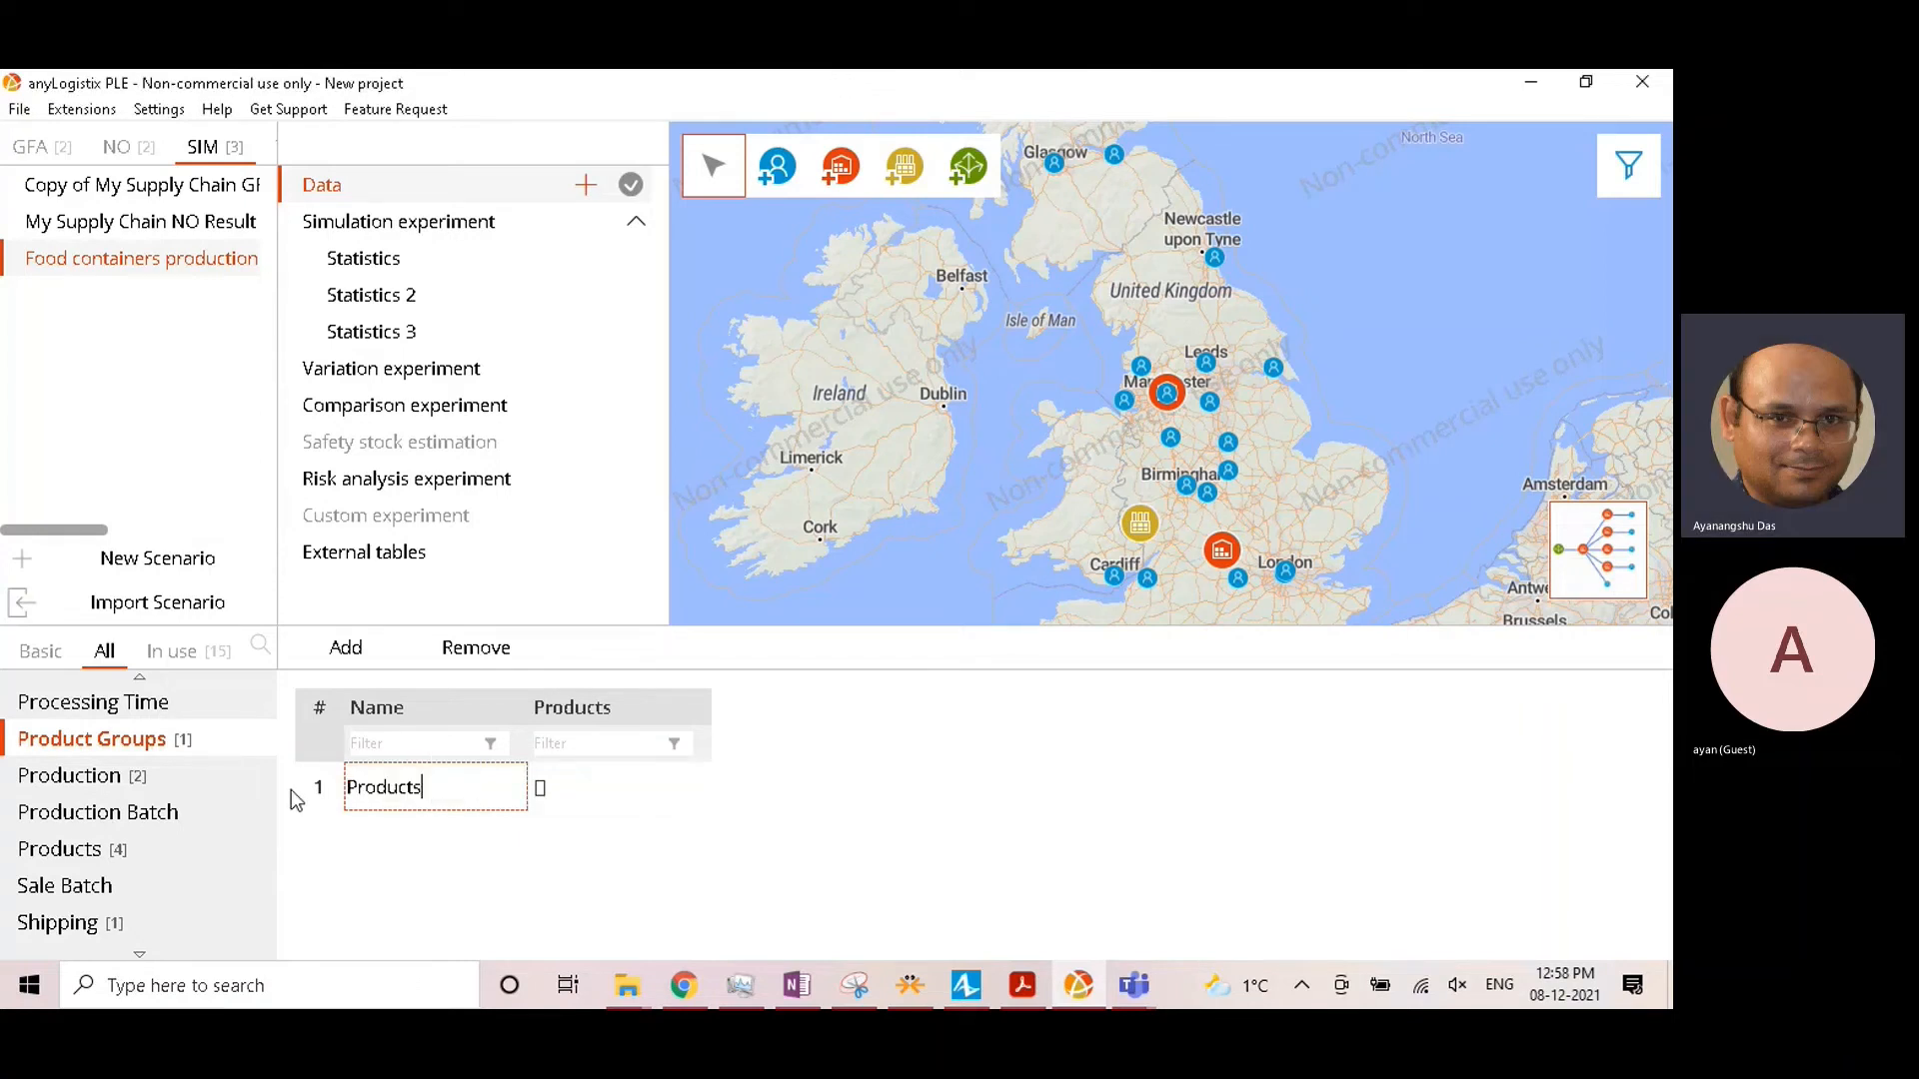
{"action": "left_click", "coordinate": [836, 75]}
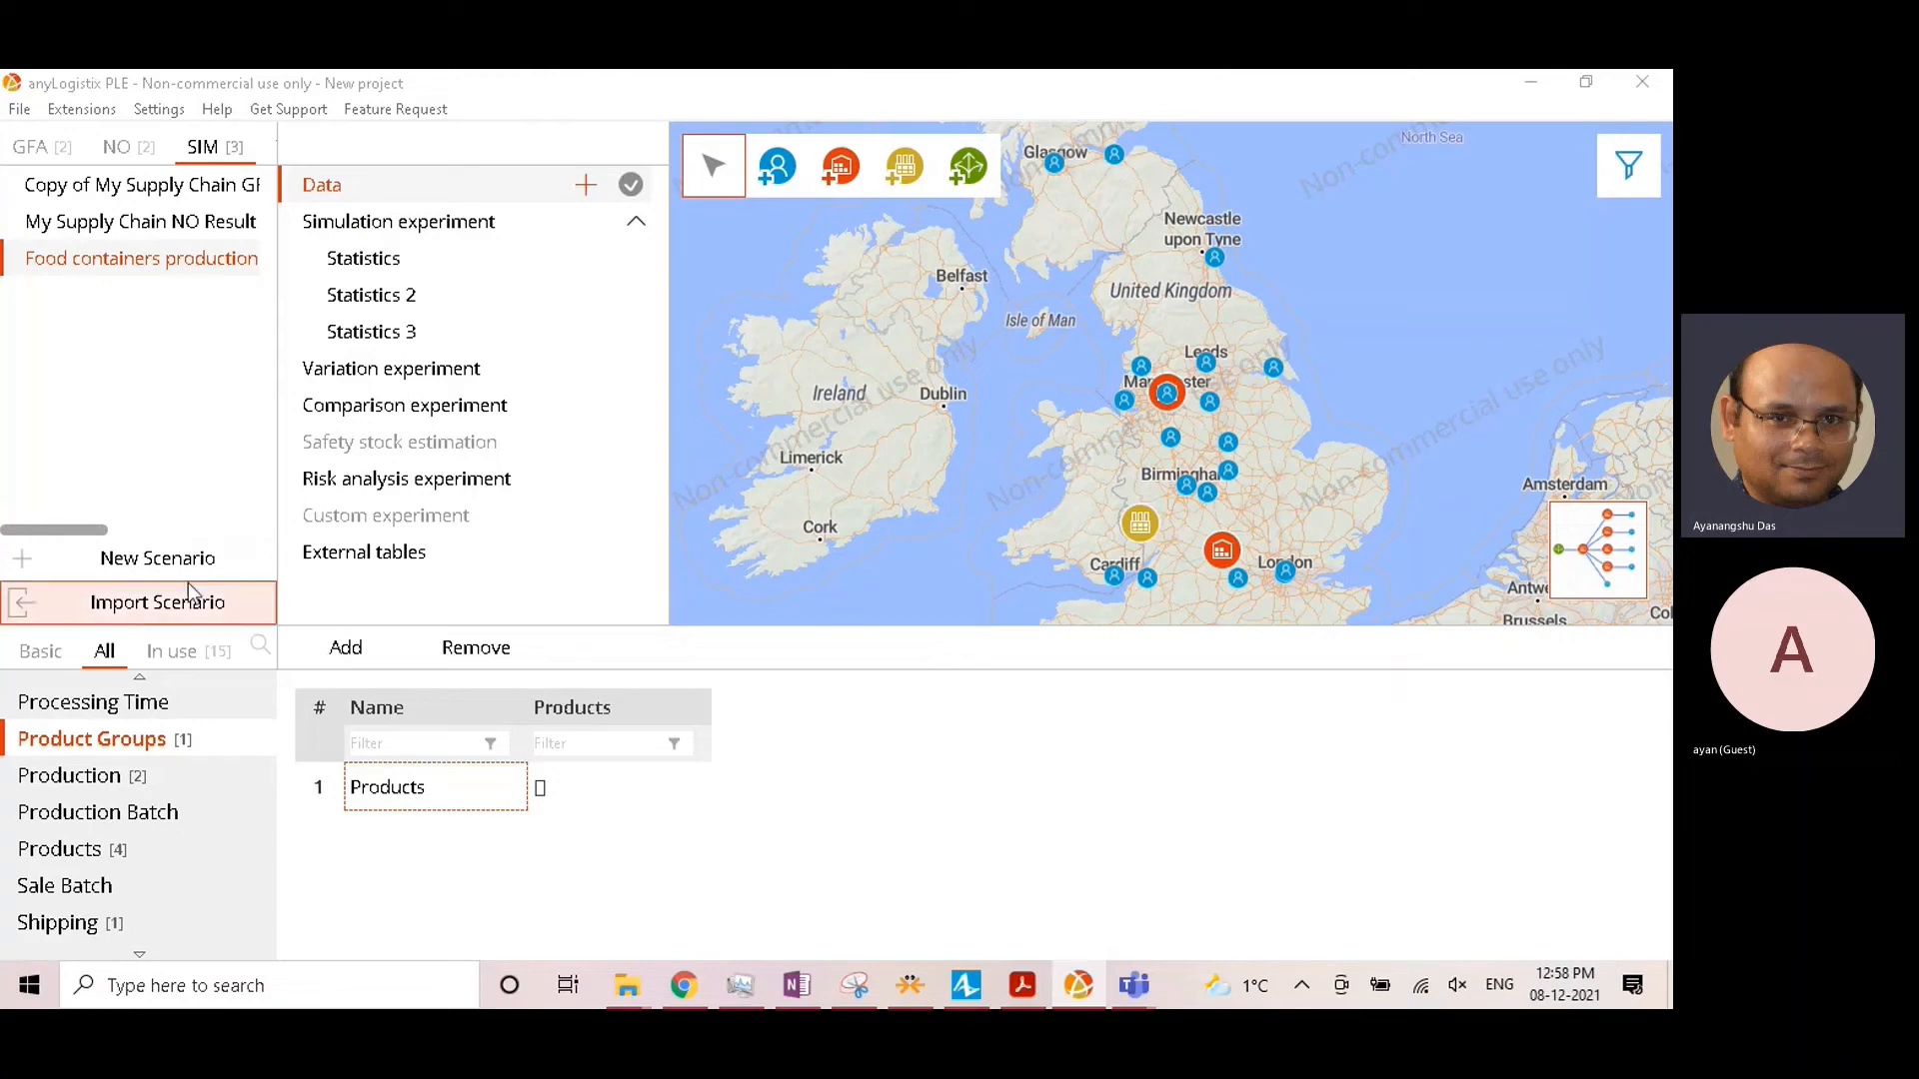
Step: Include Plastic and Silicon in the Products group
{"action": "left_click", "coordinate": [613, 805]}
{"action": "left_click", "coordinate": [614, 805]}
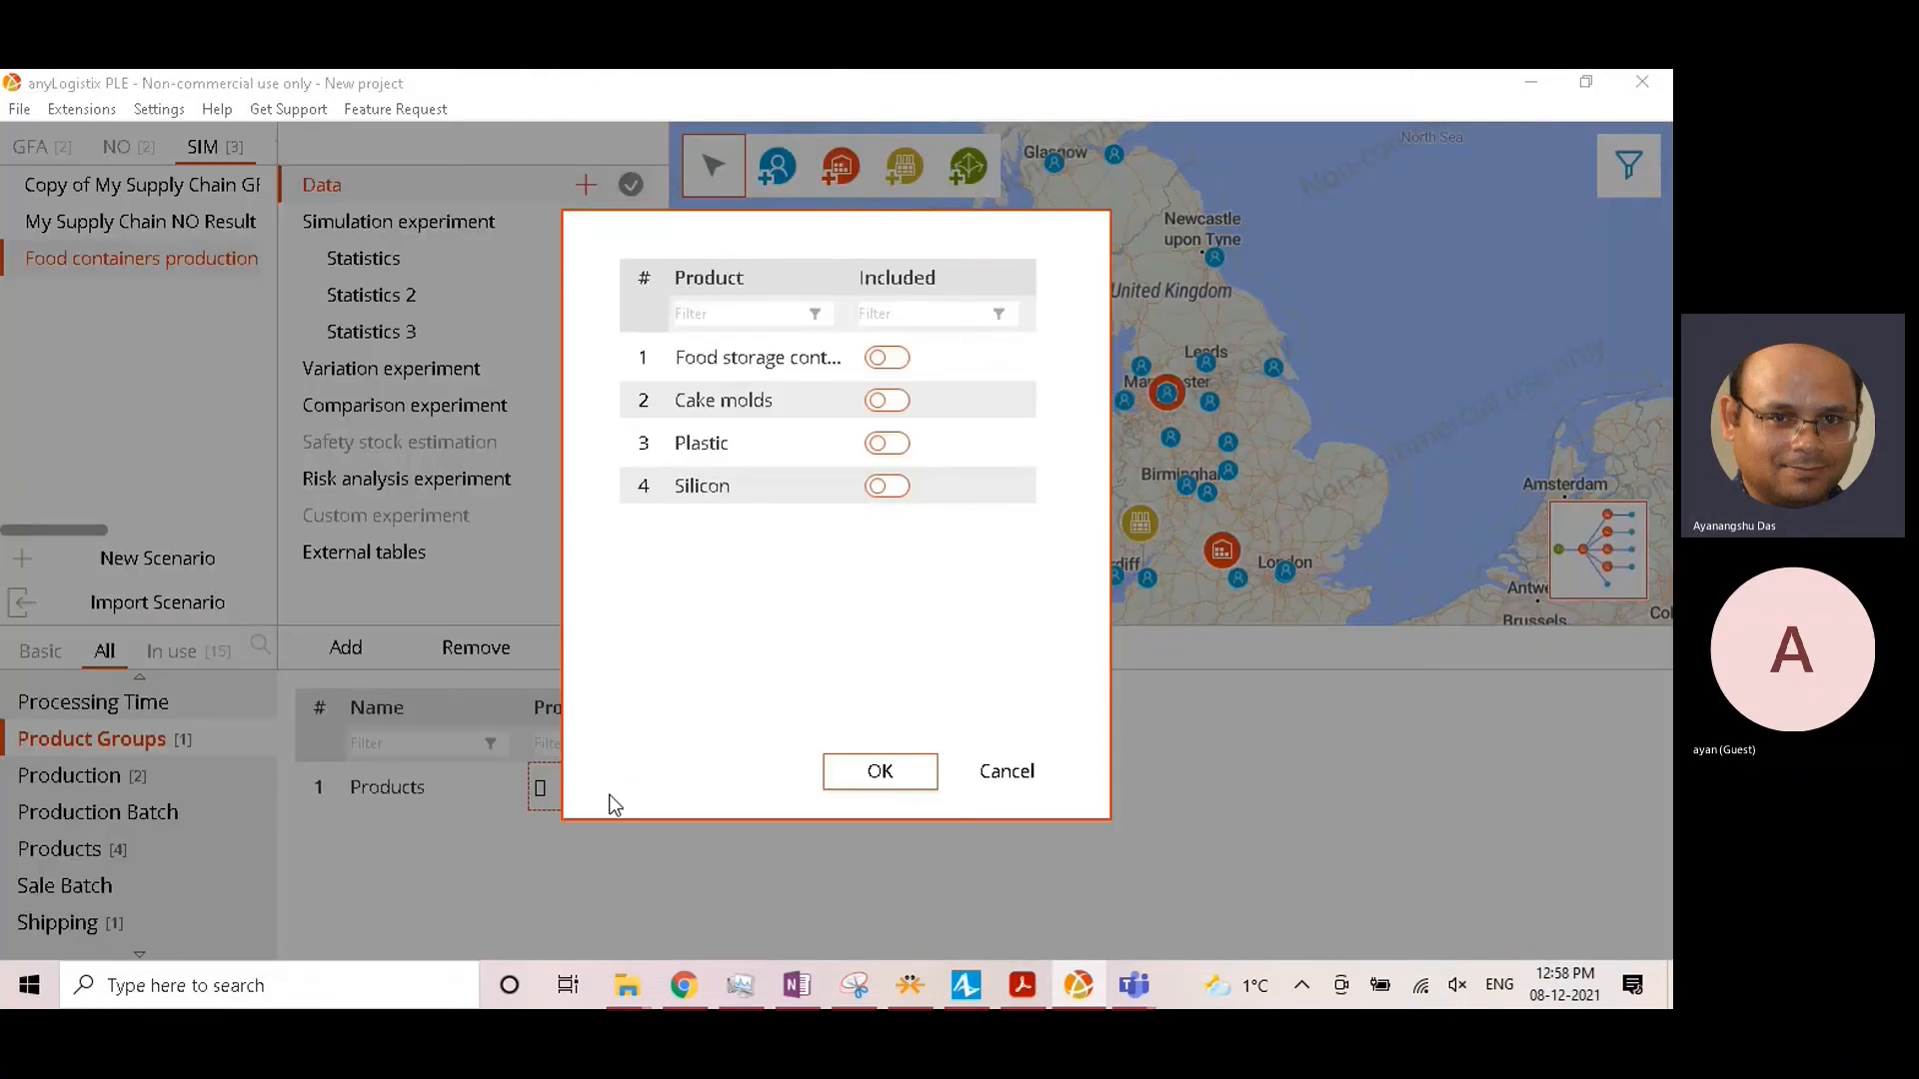
{"action": "left_click", "coordinate": [891, 445]}
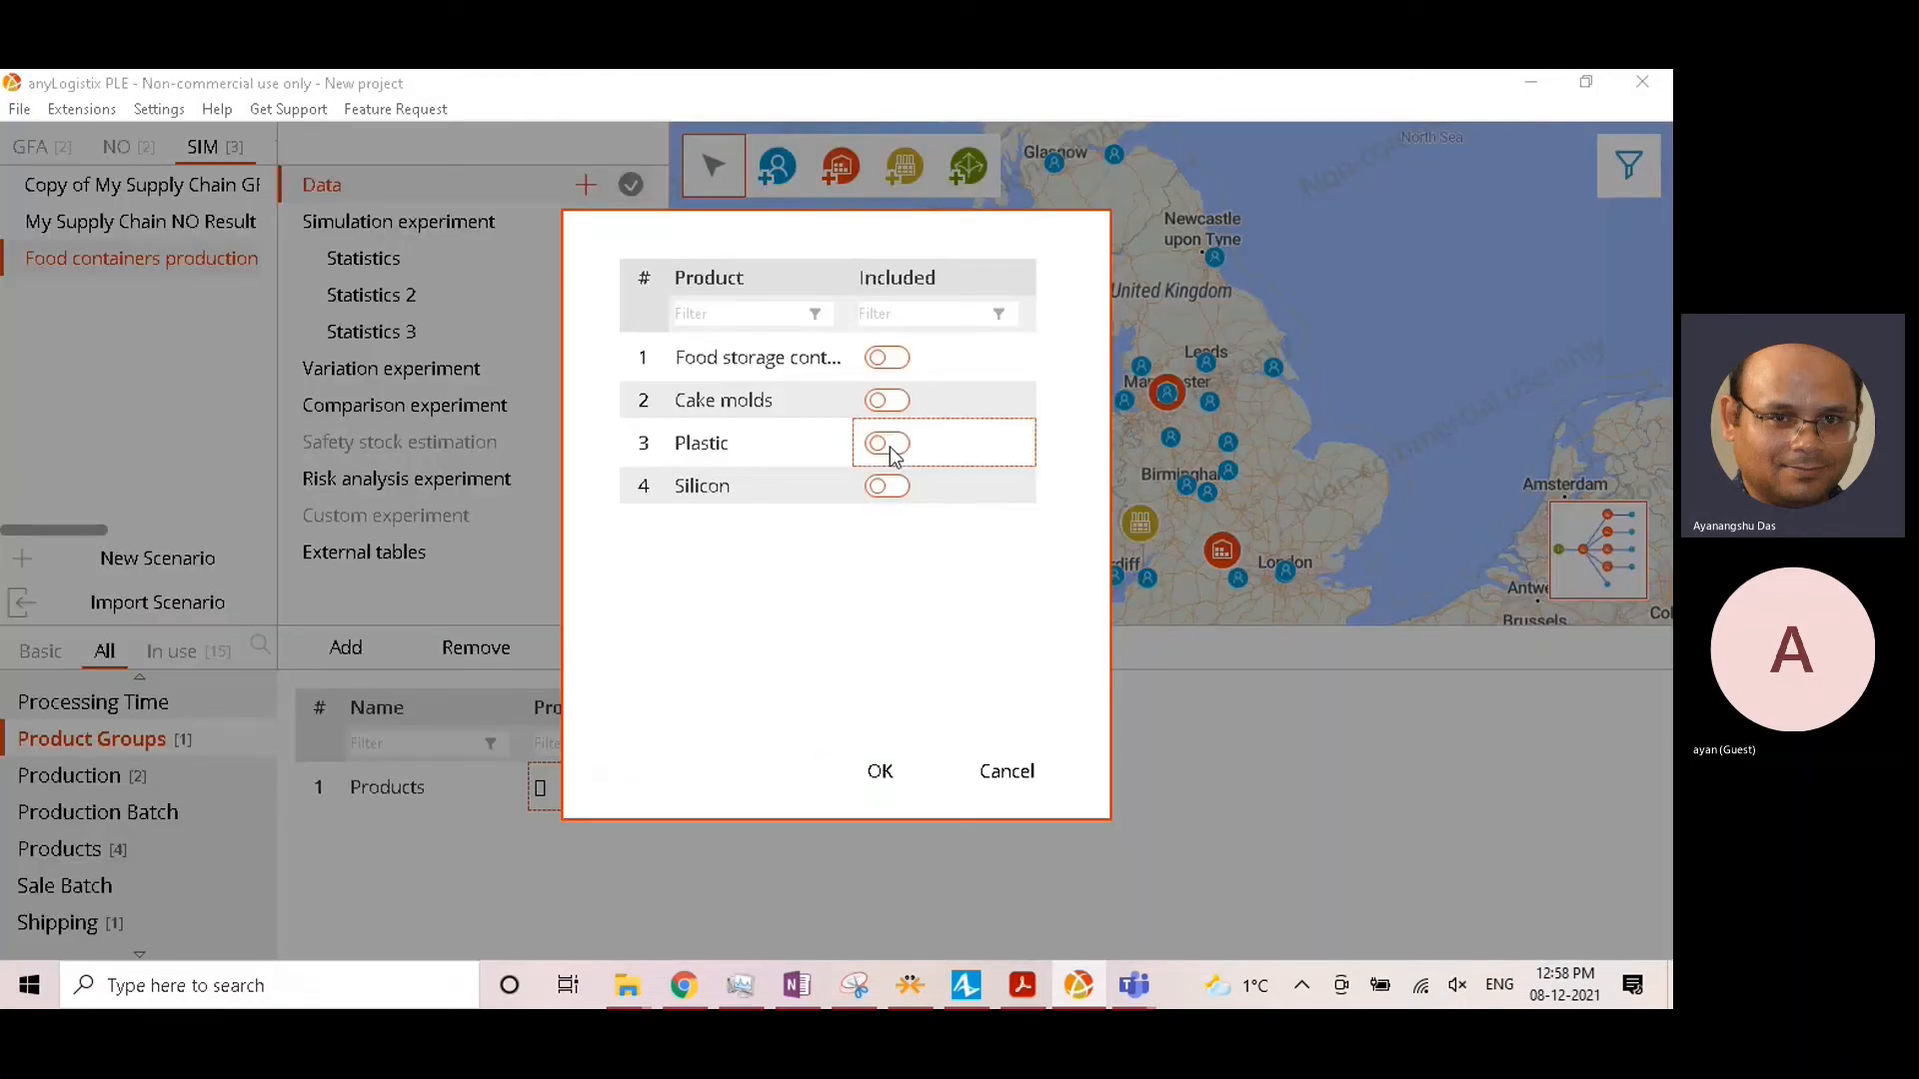
{"action": "left_click", "coordinate": [897, 489]}
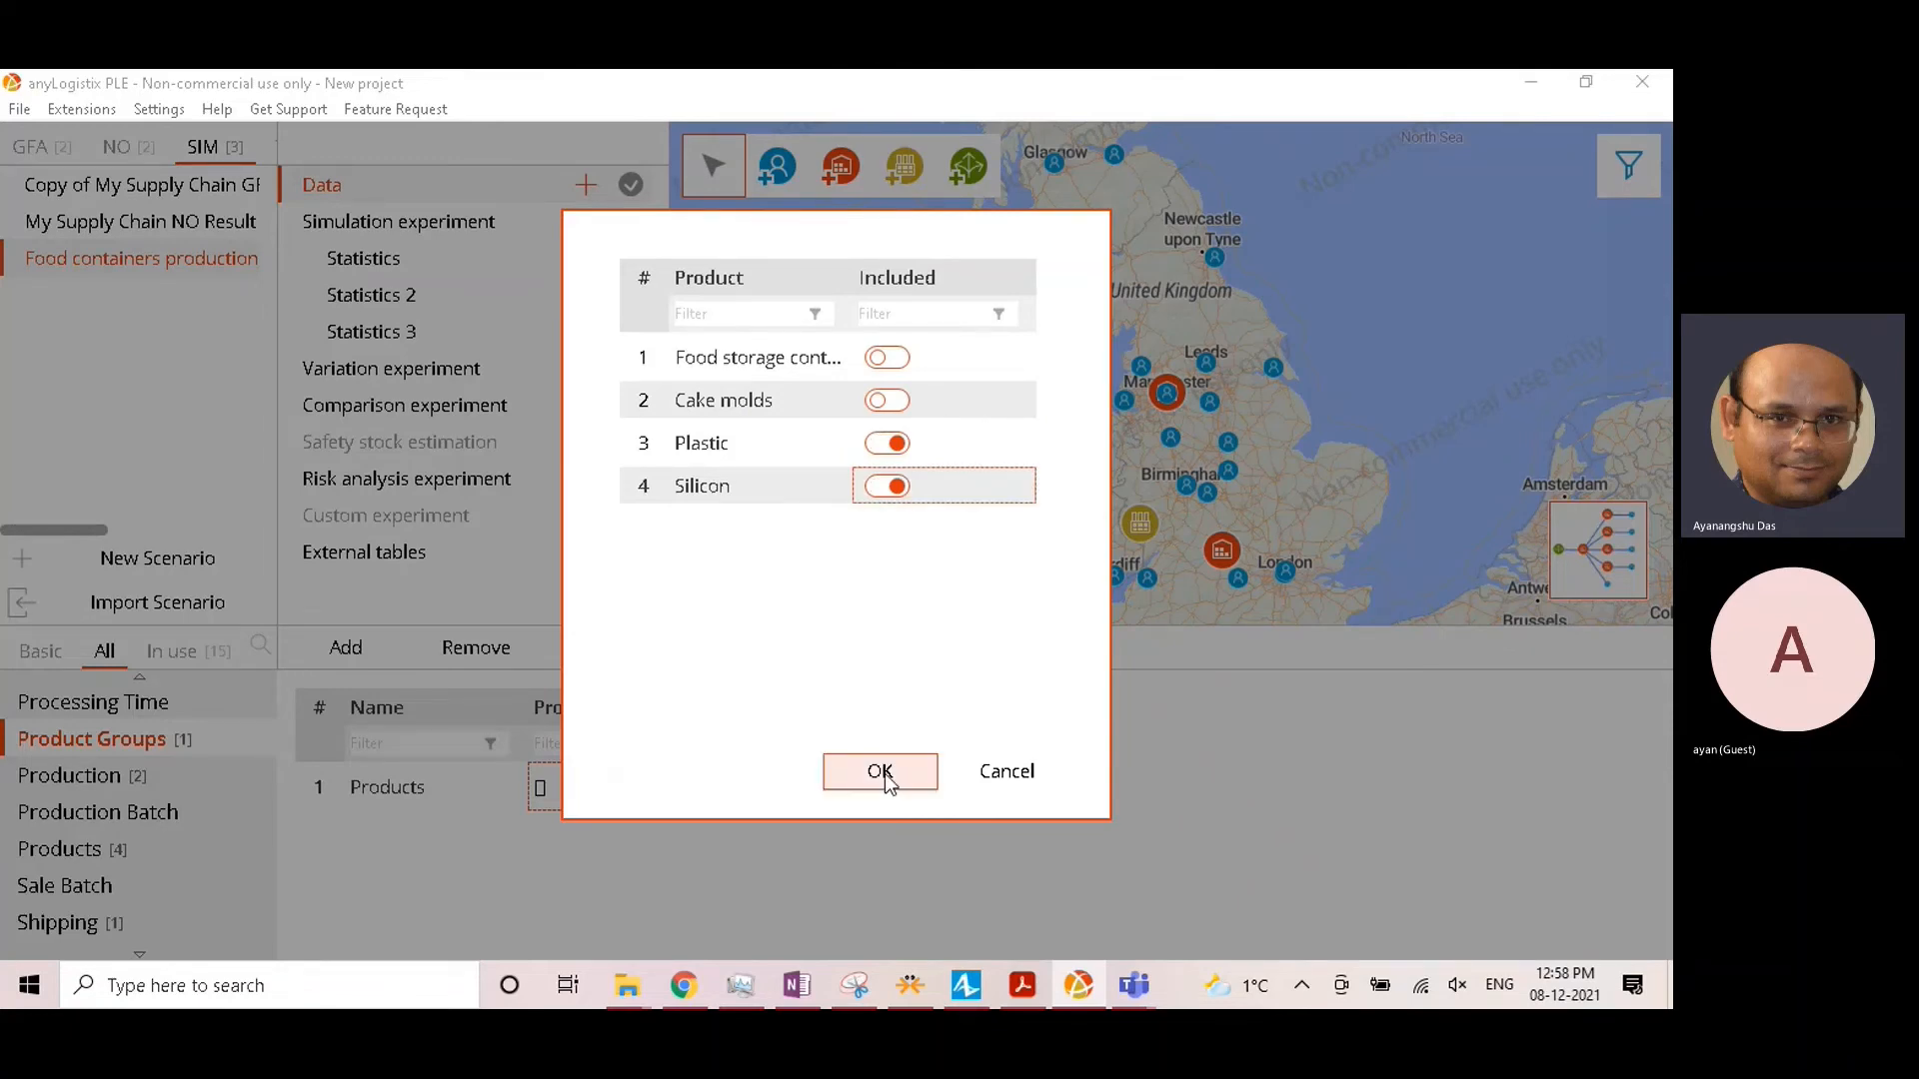
{"action": "left_click", "coordinate": [882, 772]}
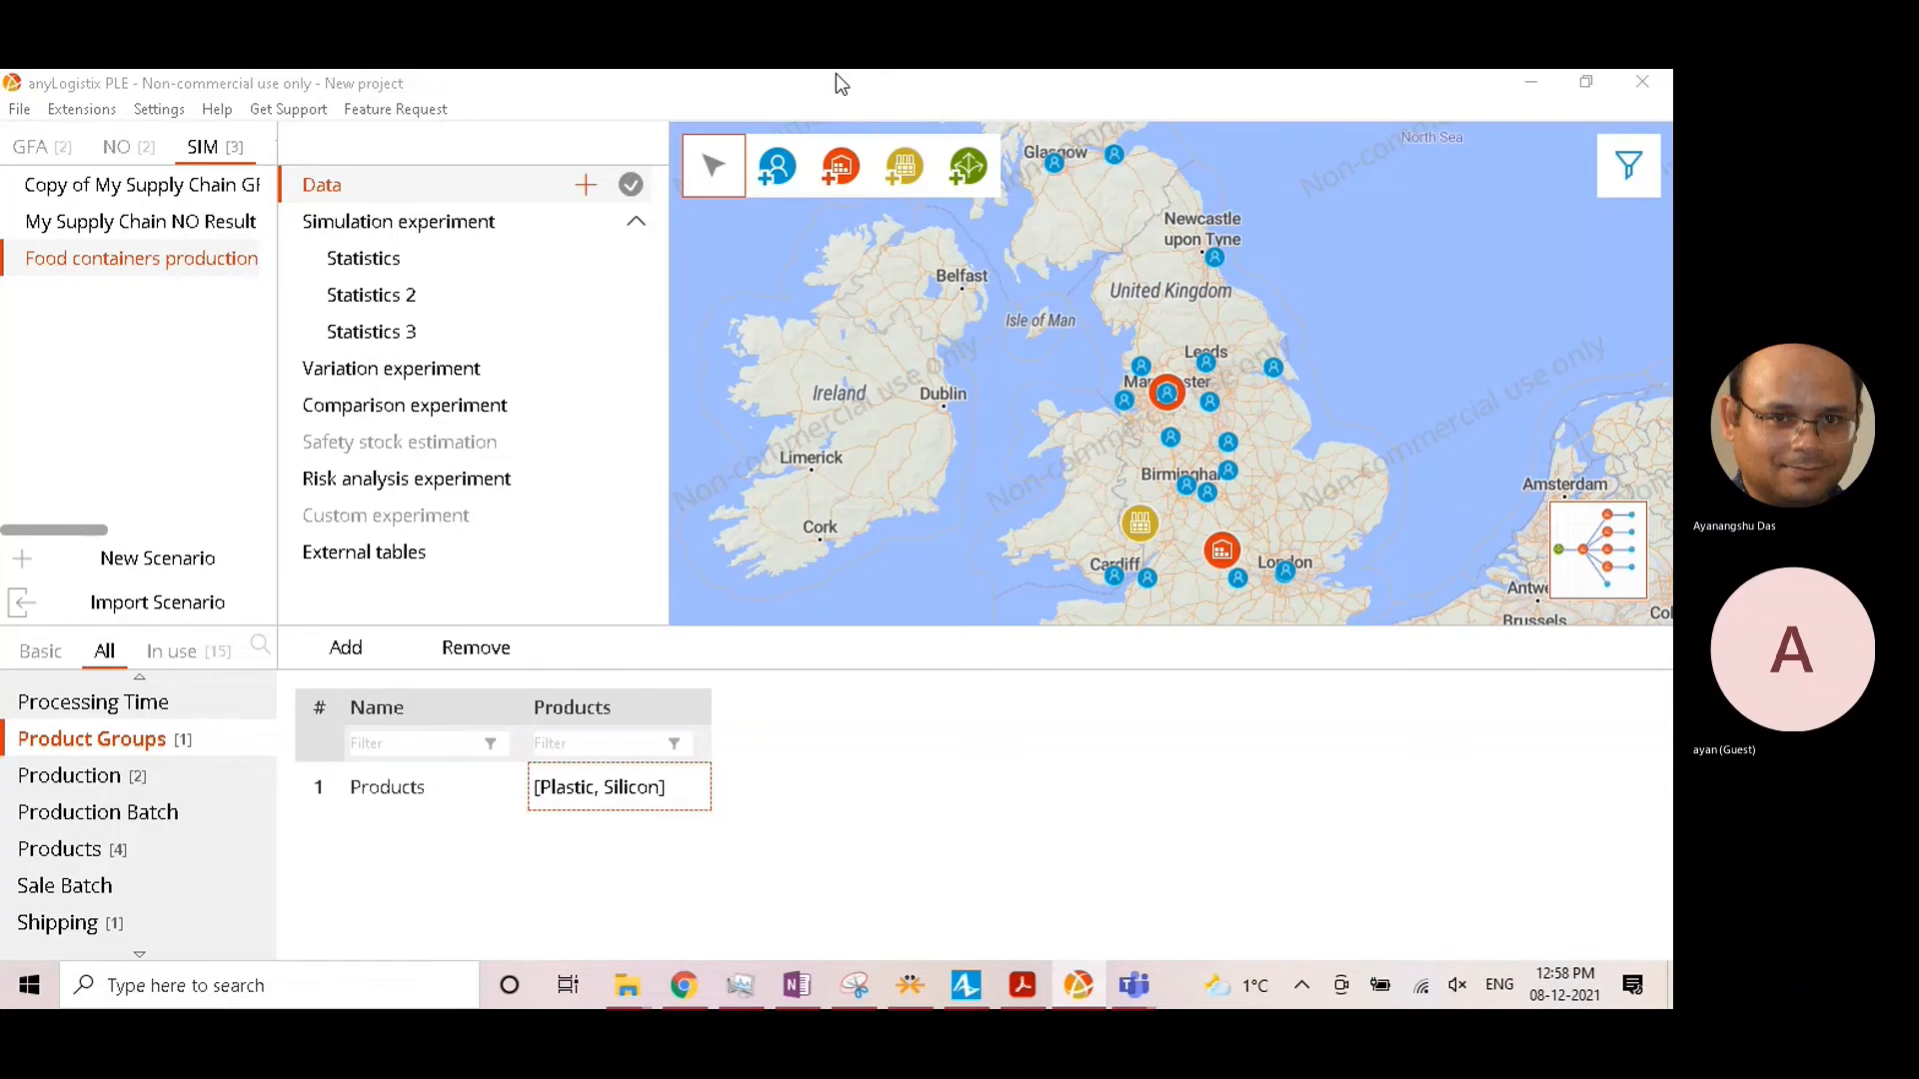
Step: Change the Products group to include the food storage containers and Cake molds, and exclude Plastic and Silicon
{"action": "double_click", "coordinate": [634, 788]}
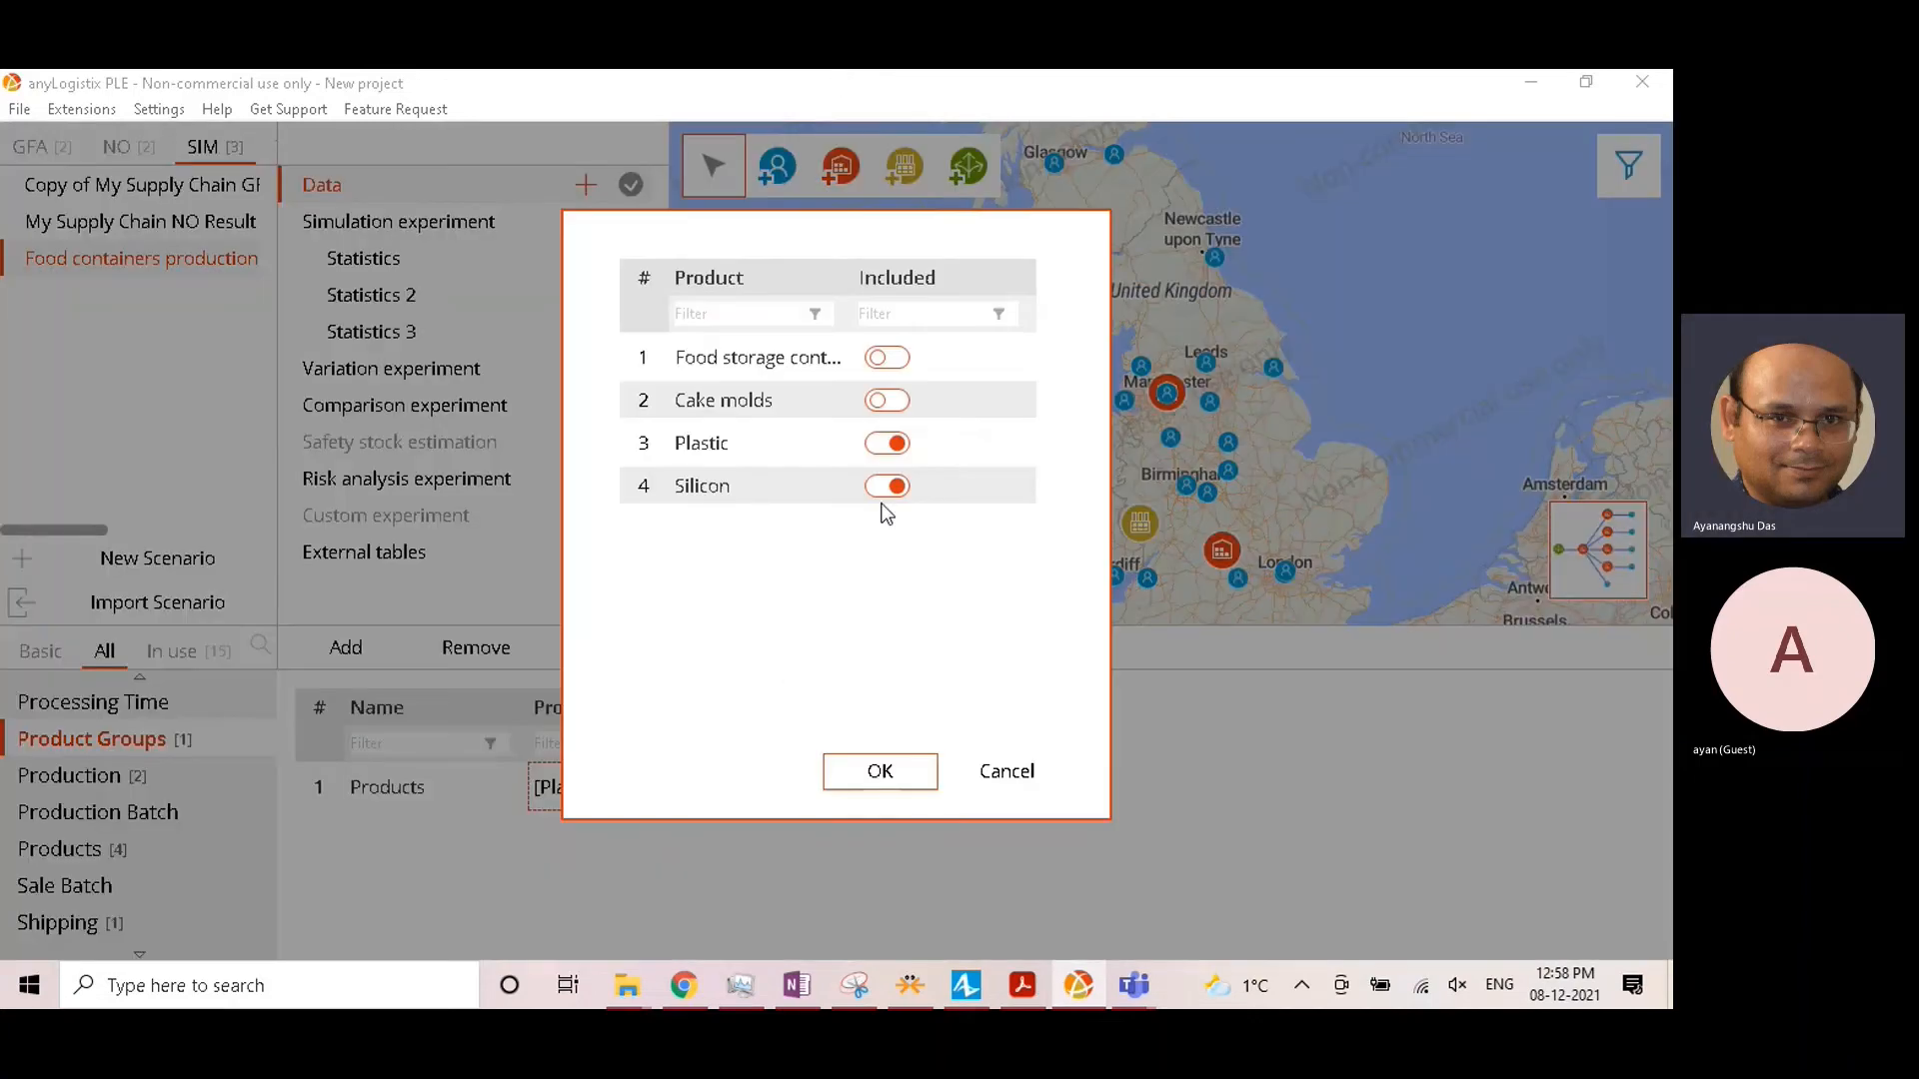
{"action": "left_click", "coordinate": [886, 442]}
{"action": "left_click", "coordinate": [888, 486]}
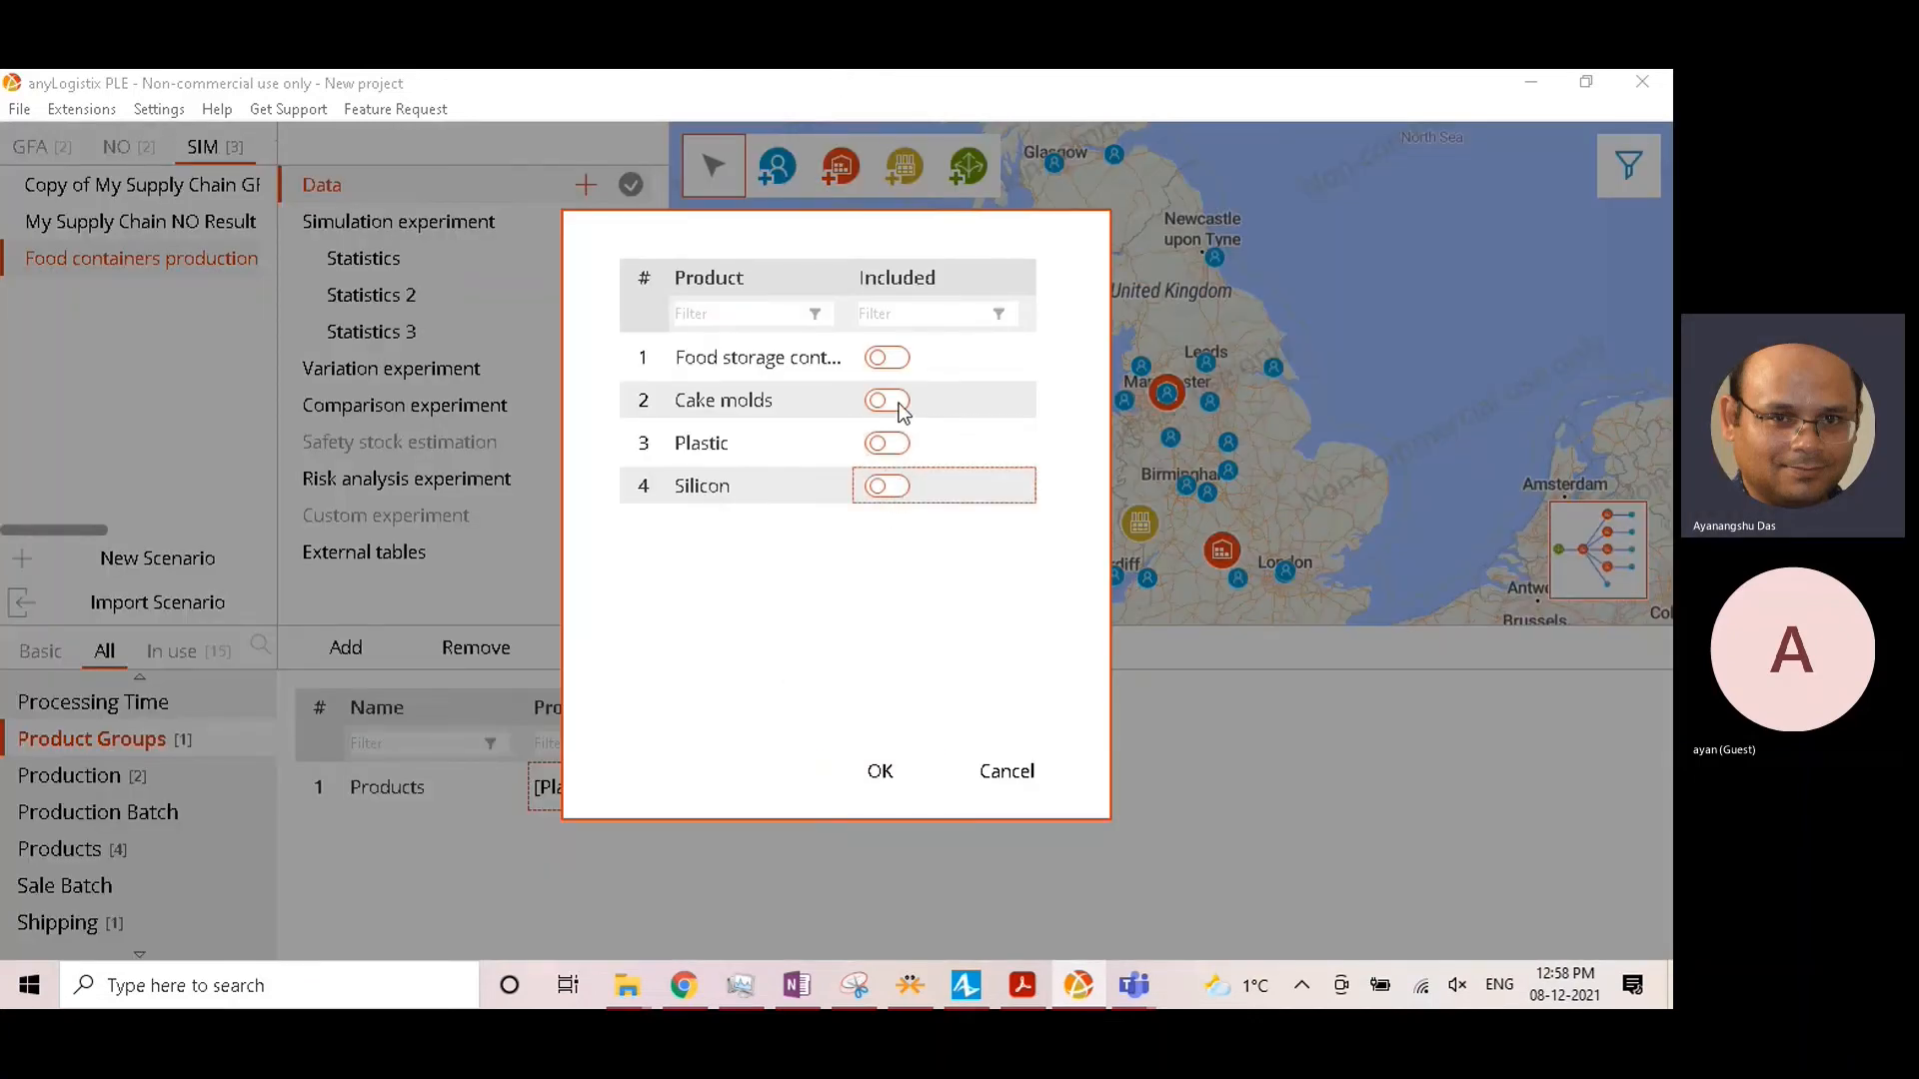
{"action": "left_click", "coordinate": [892, 358]}
{"action": "left_click", "coordinate": [899, 403]}
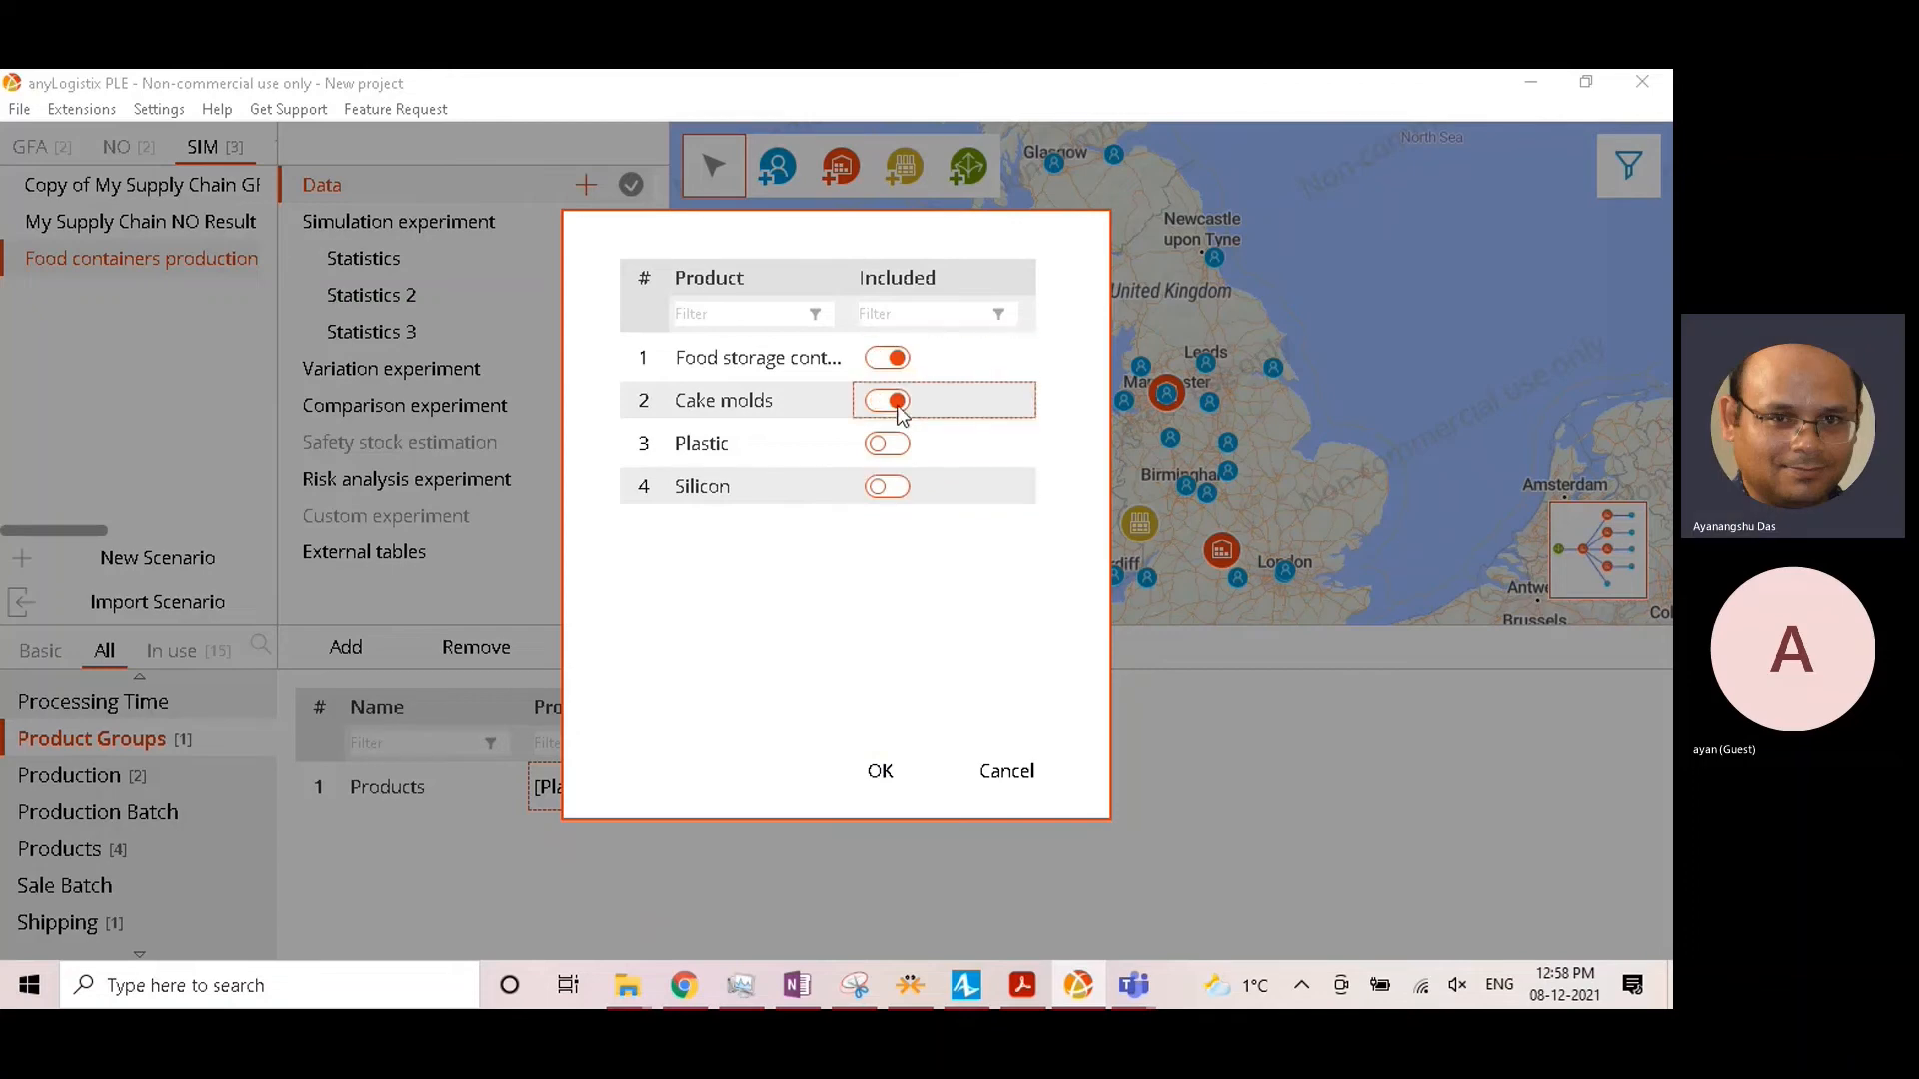
{"action": "left_click", "coordinate": [916, 771]}
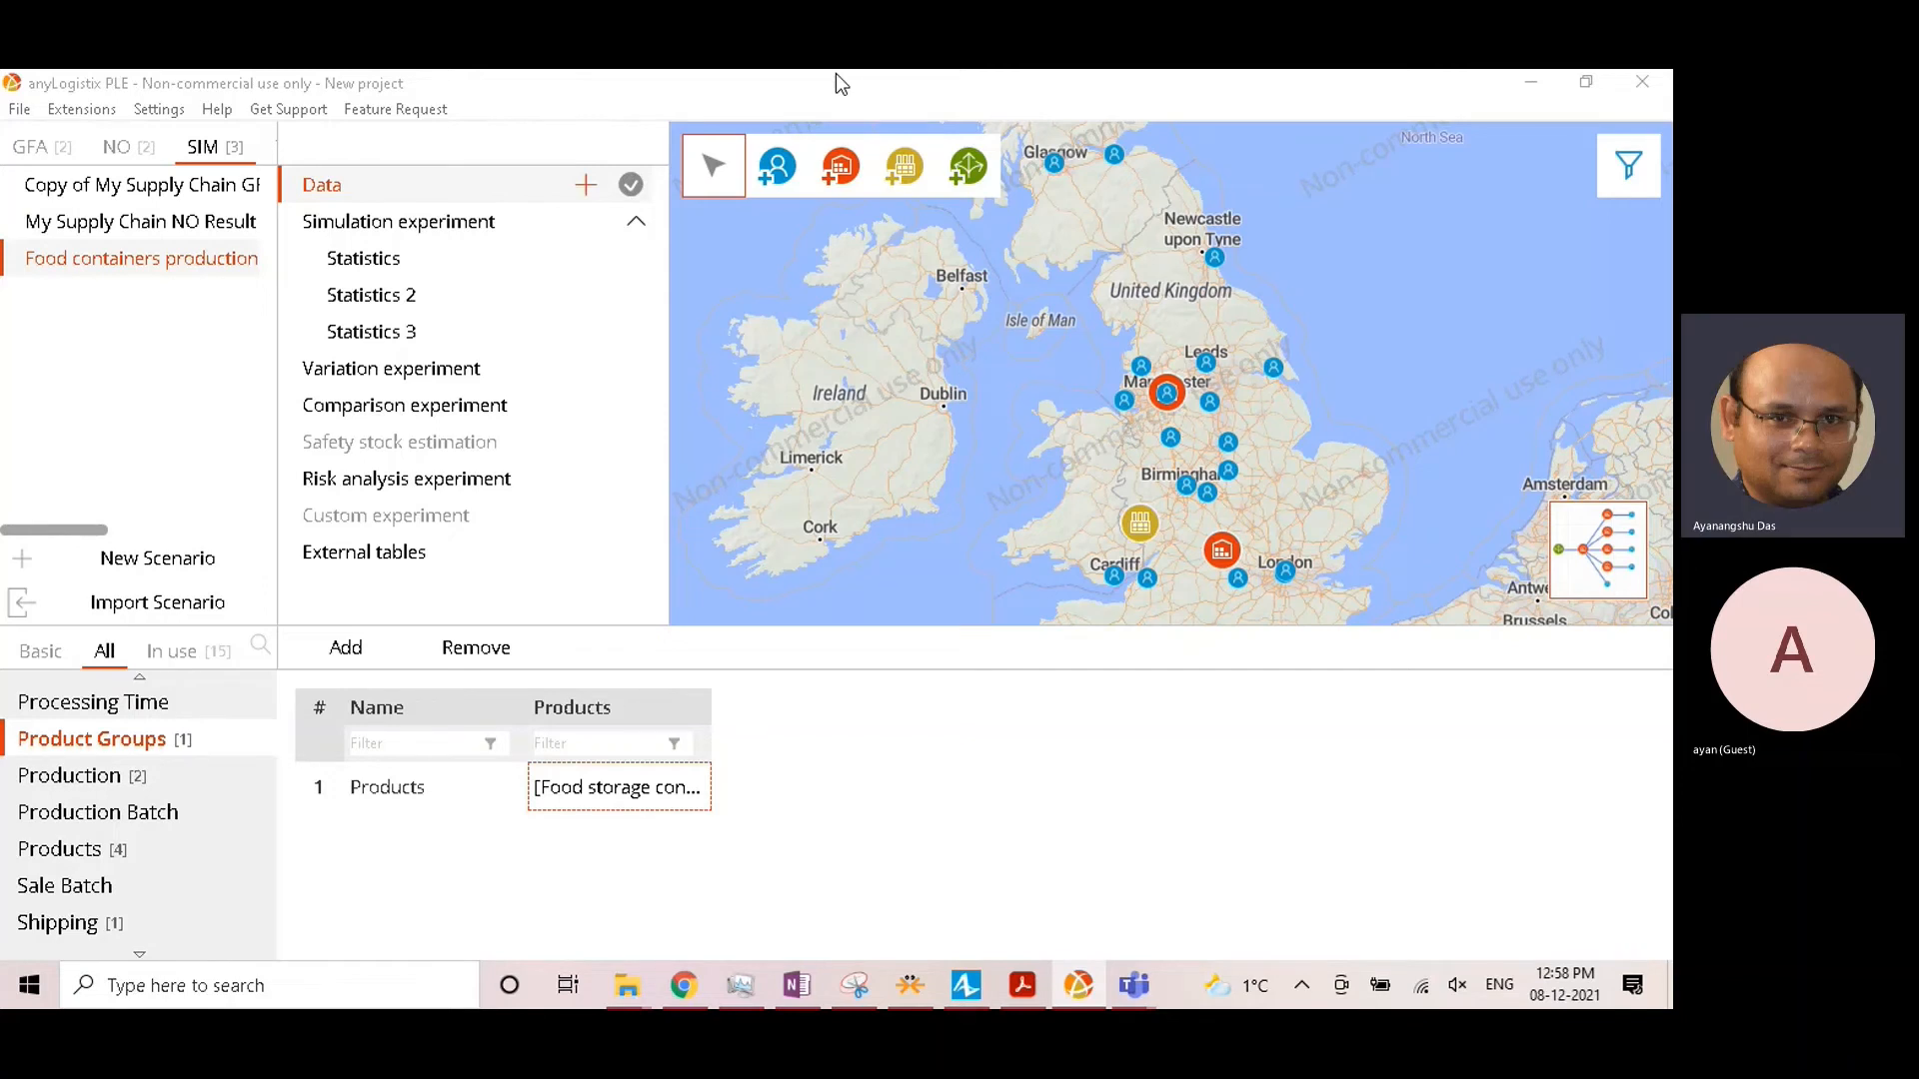
Step: Add two new entries to the Suppliers table
{"action": "scroll", "coordinate": [129, 855], "scroll_direction": "down", "scroll_amount": 3}
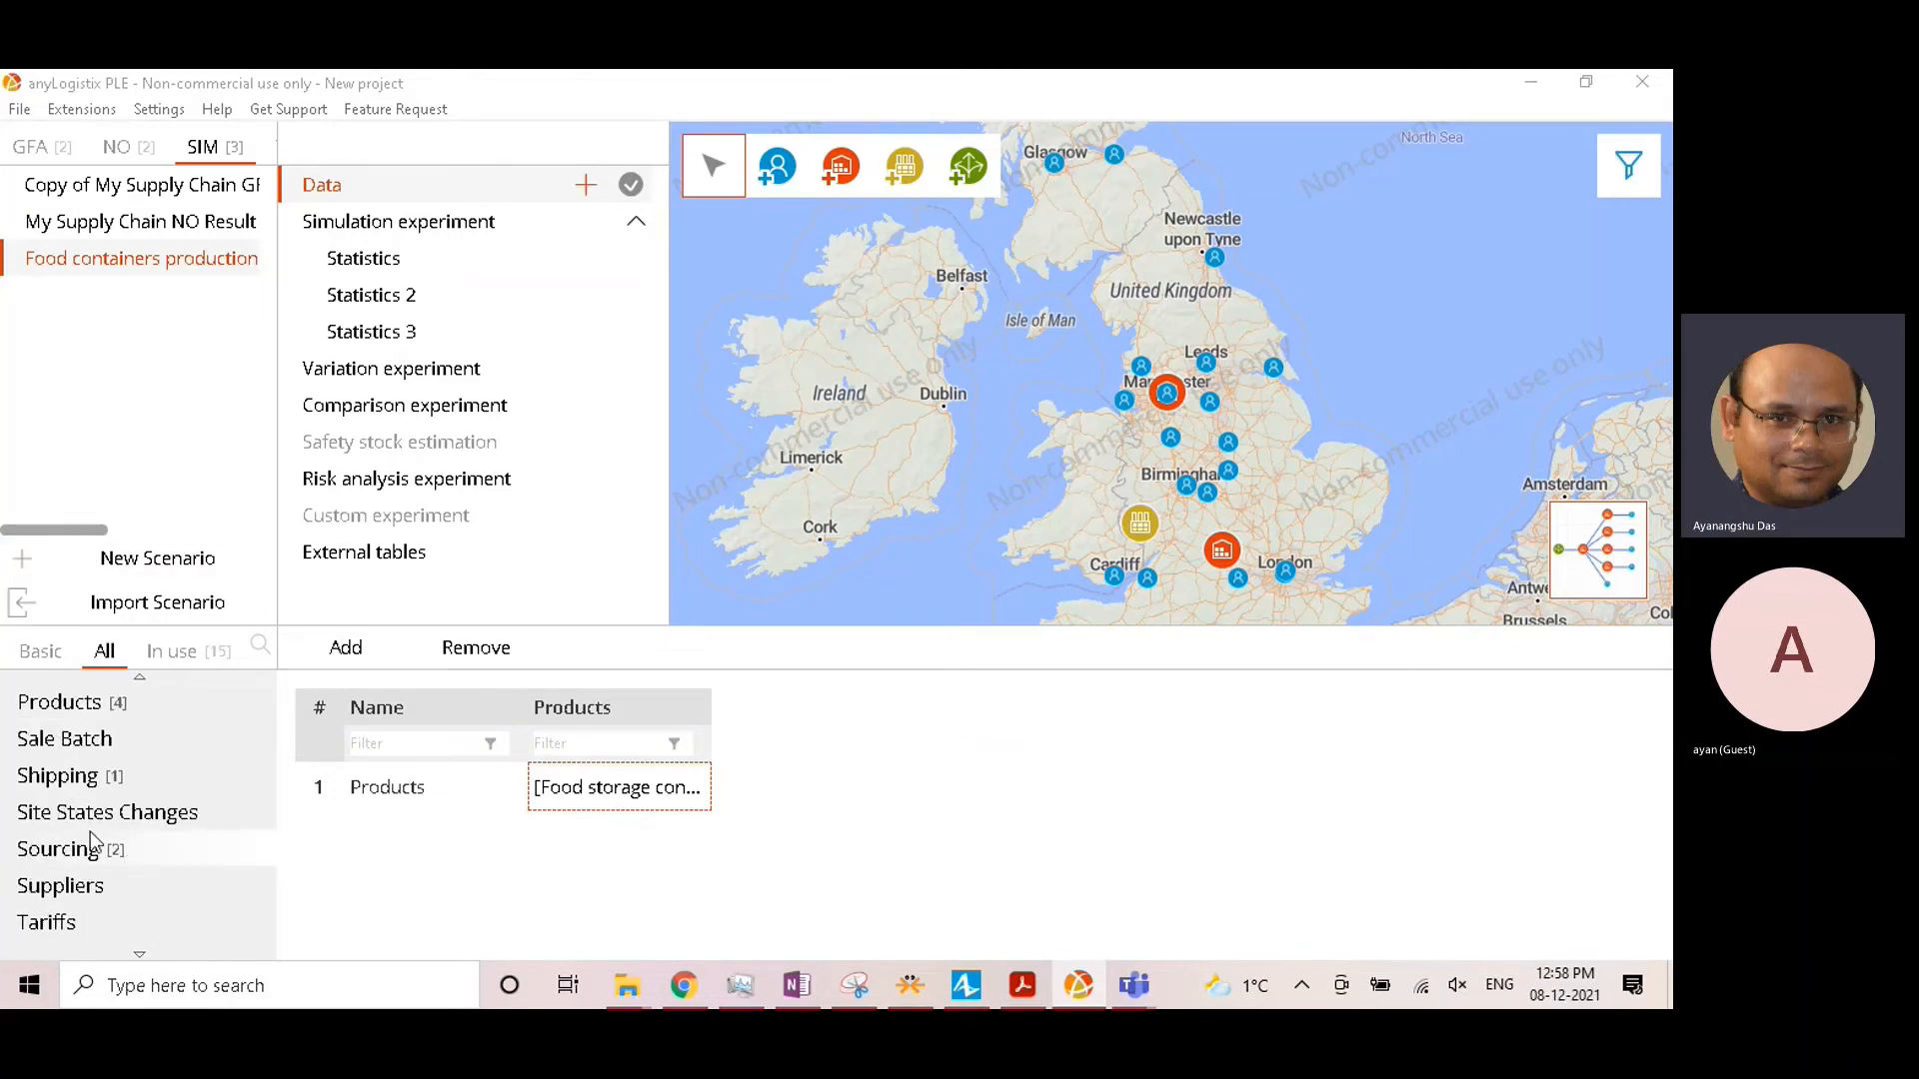
{"action": "left_click", "coordinate": [80, 884]}
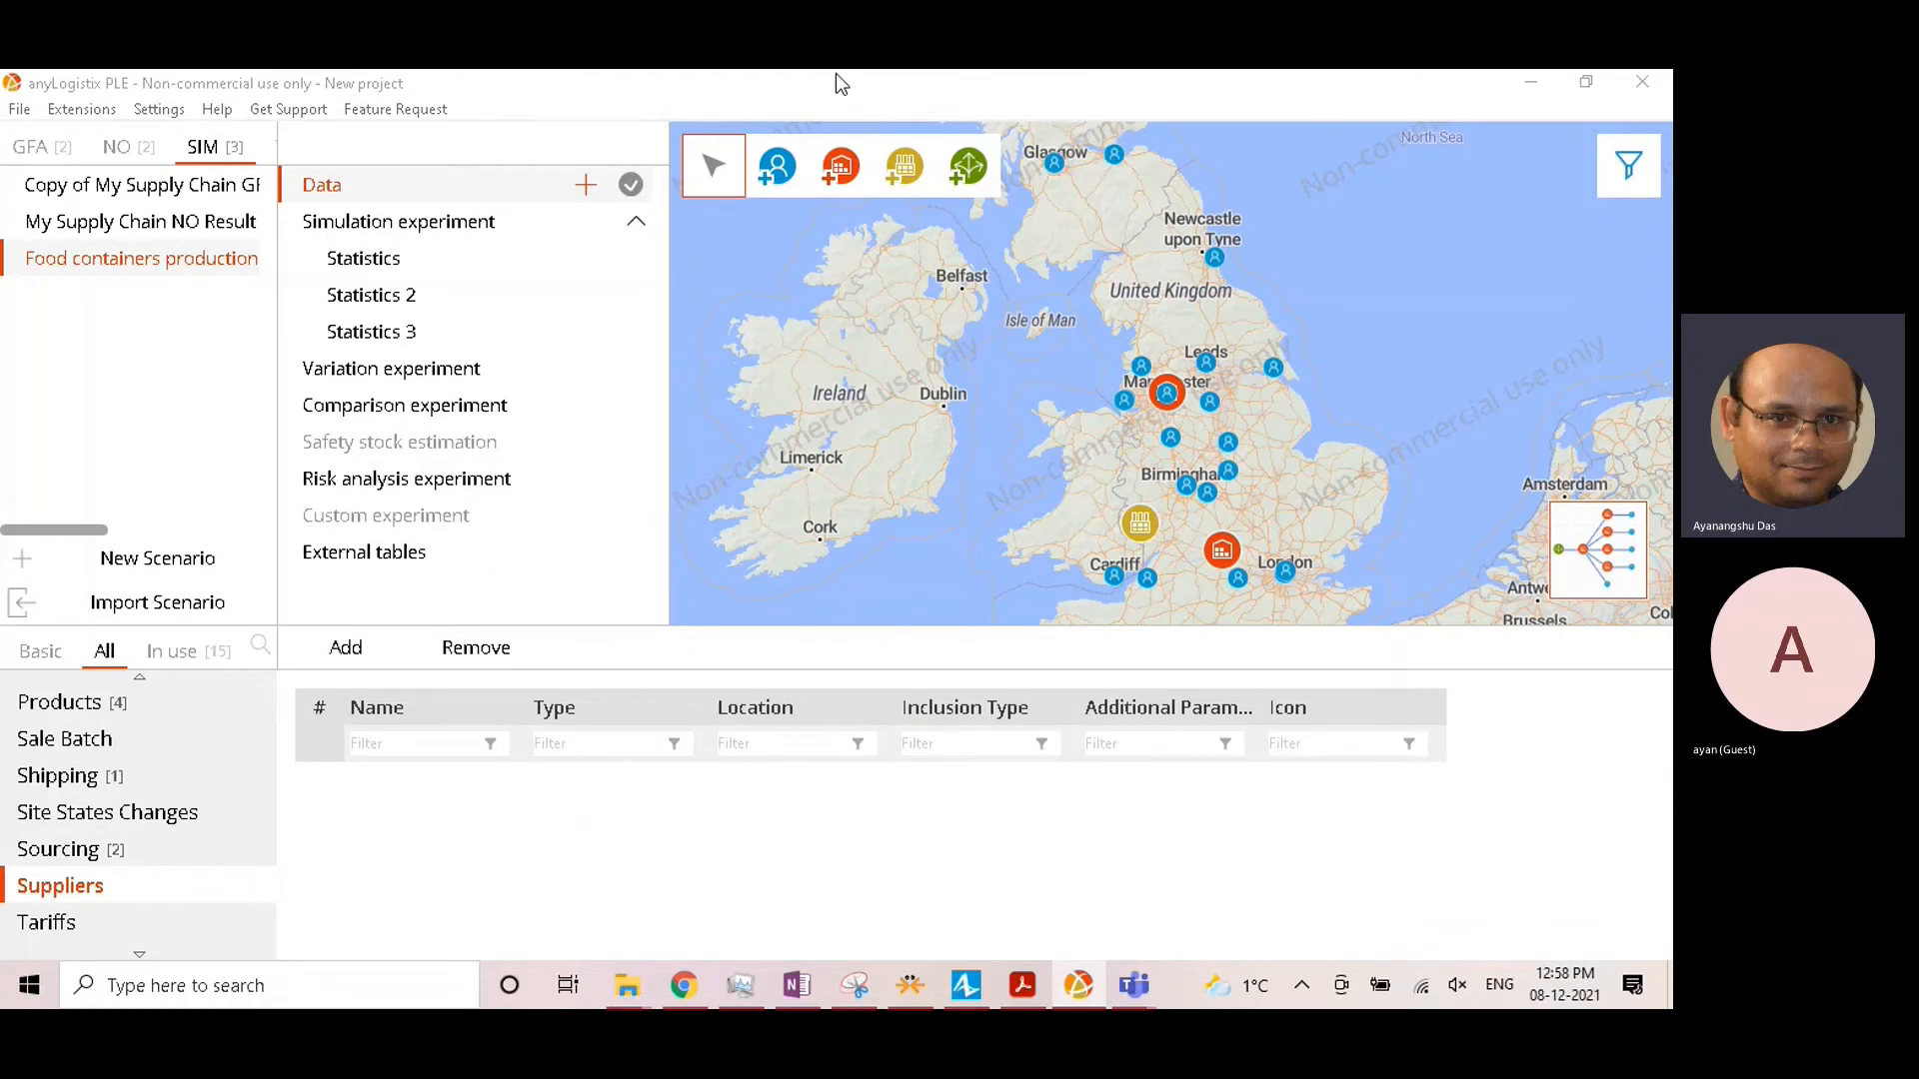
{"action": "left_click", "coordinate": [346, 647]}
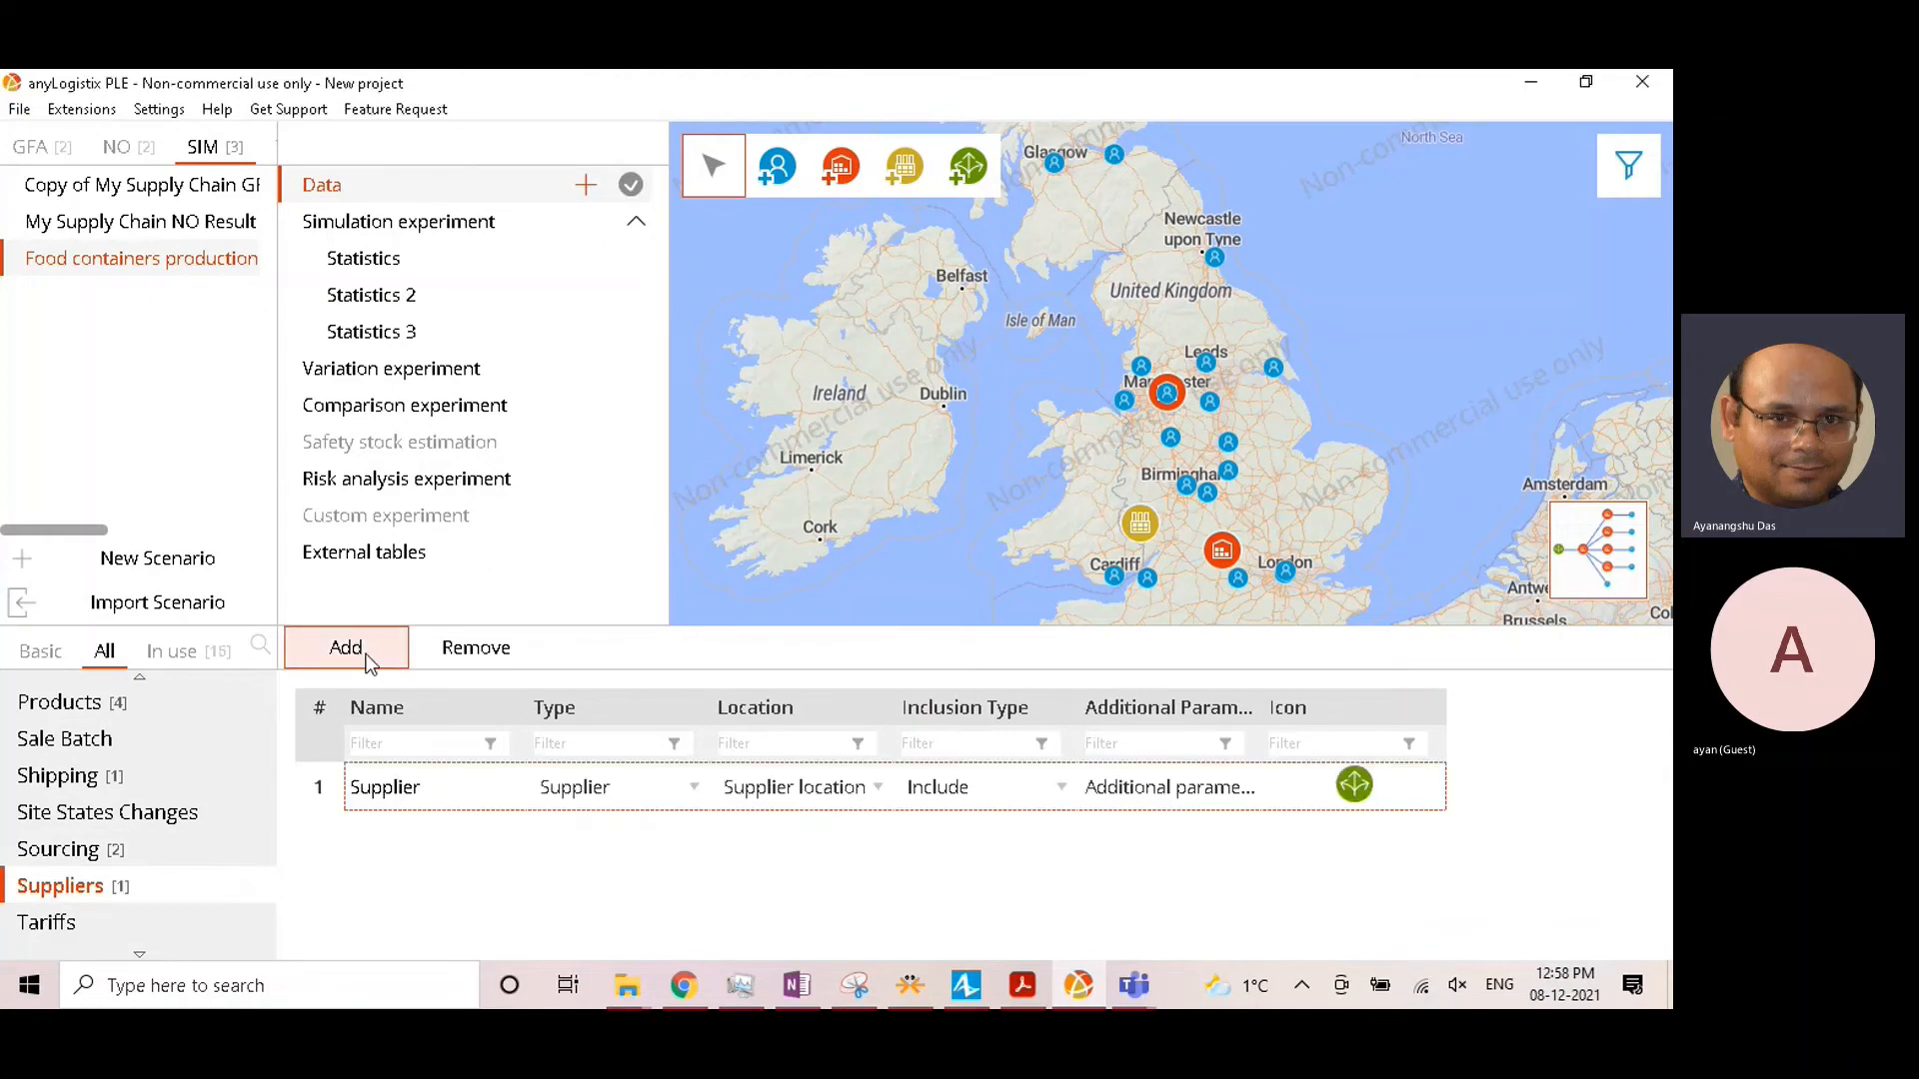
{"action": "left_click", "coordinate": [346, 648]}
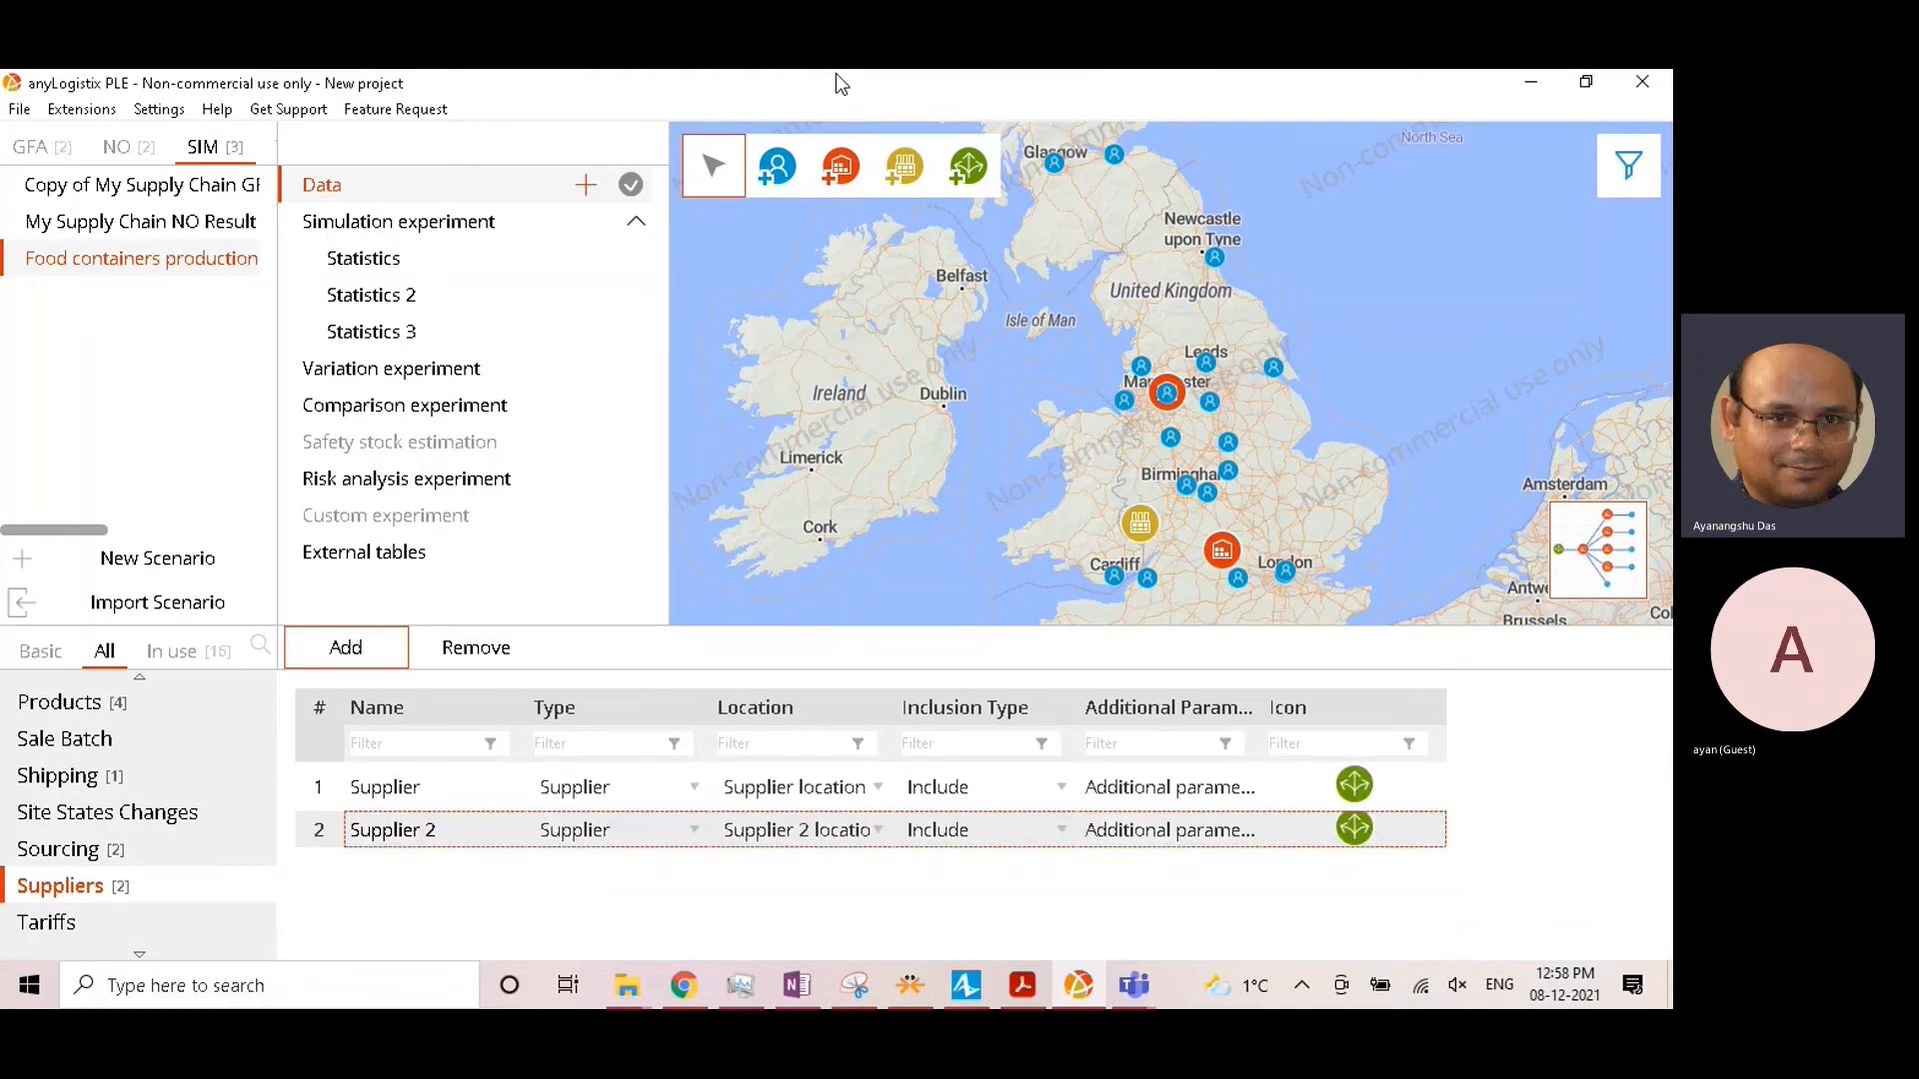
Step: Rename the two suppliers as Plastic supplier and Silicon supplier
{"action": "double_click", "coordinate": [407, 785]}
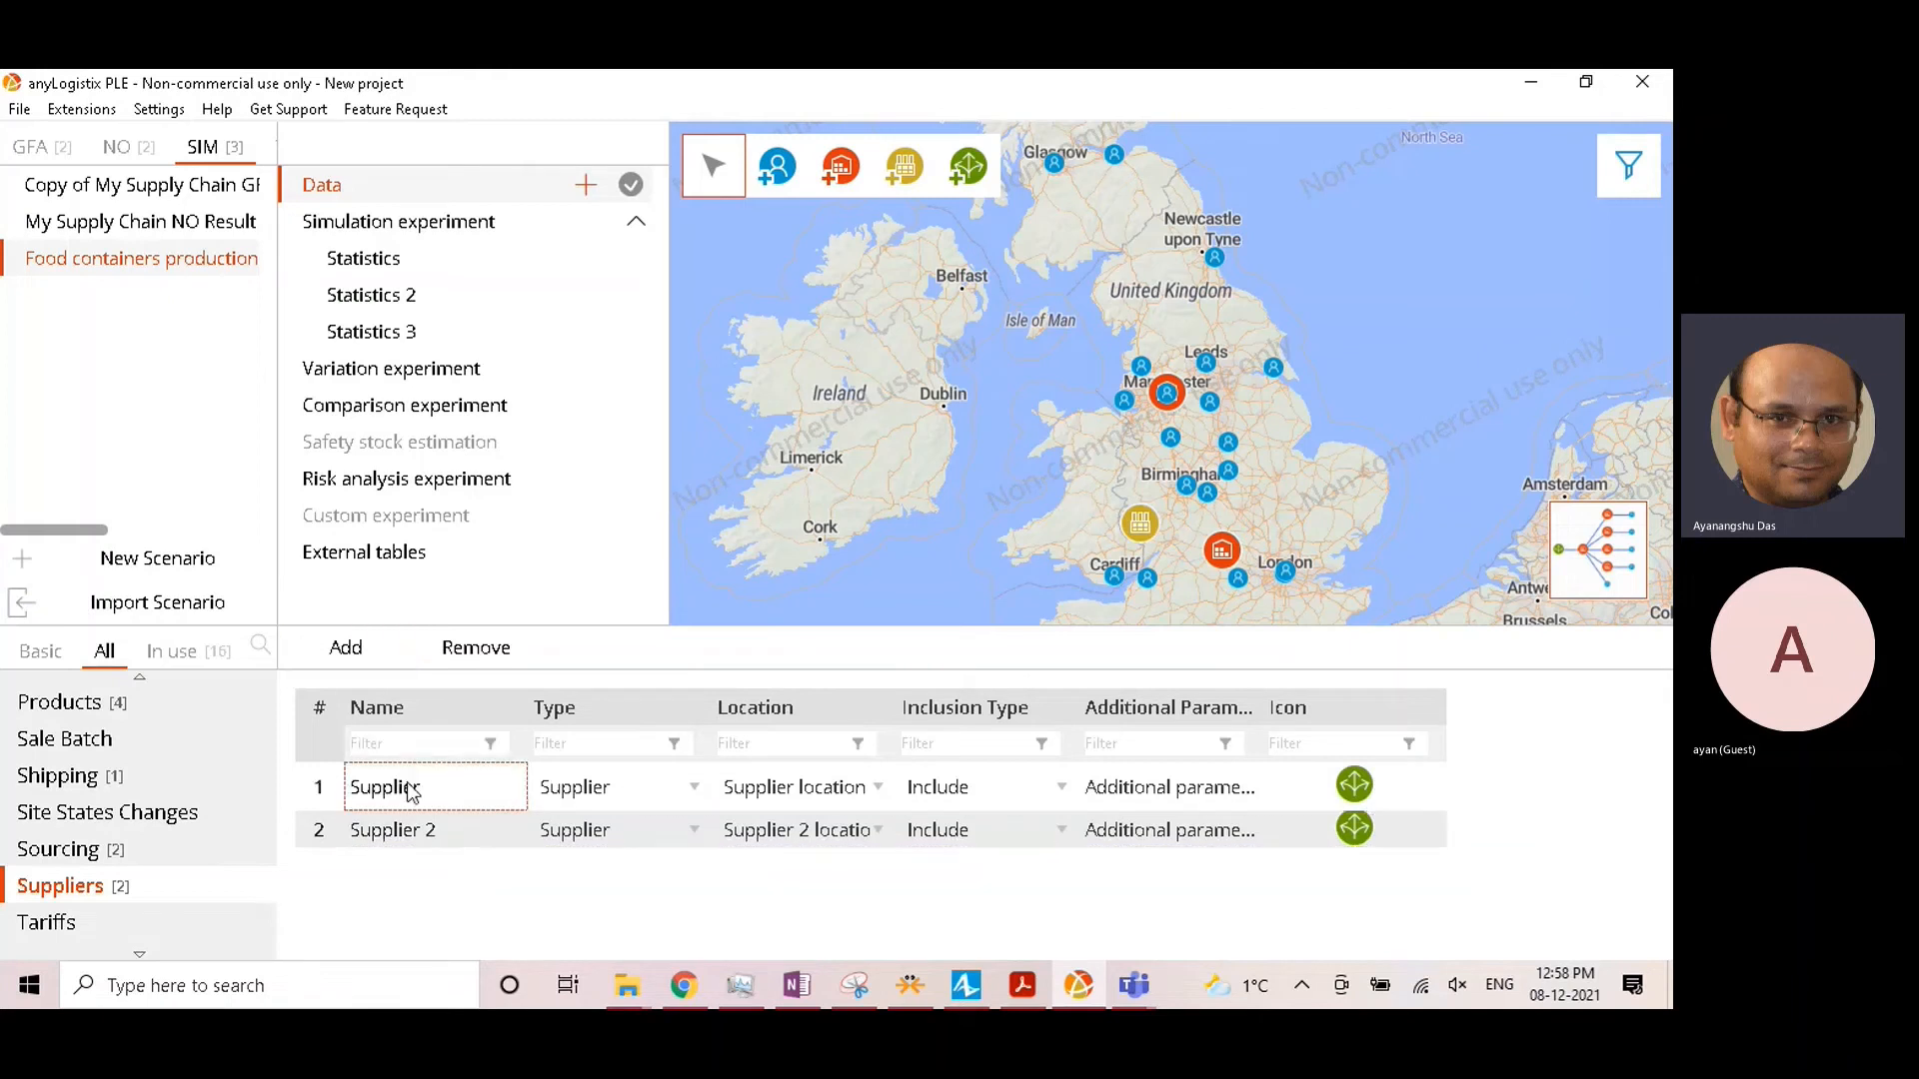
{"action": "key", "text": "ctrl+a"}
{"action": "type", "text": "Plastic supplier"}
{"action": "key", "text": "Return"}
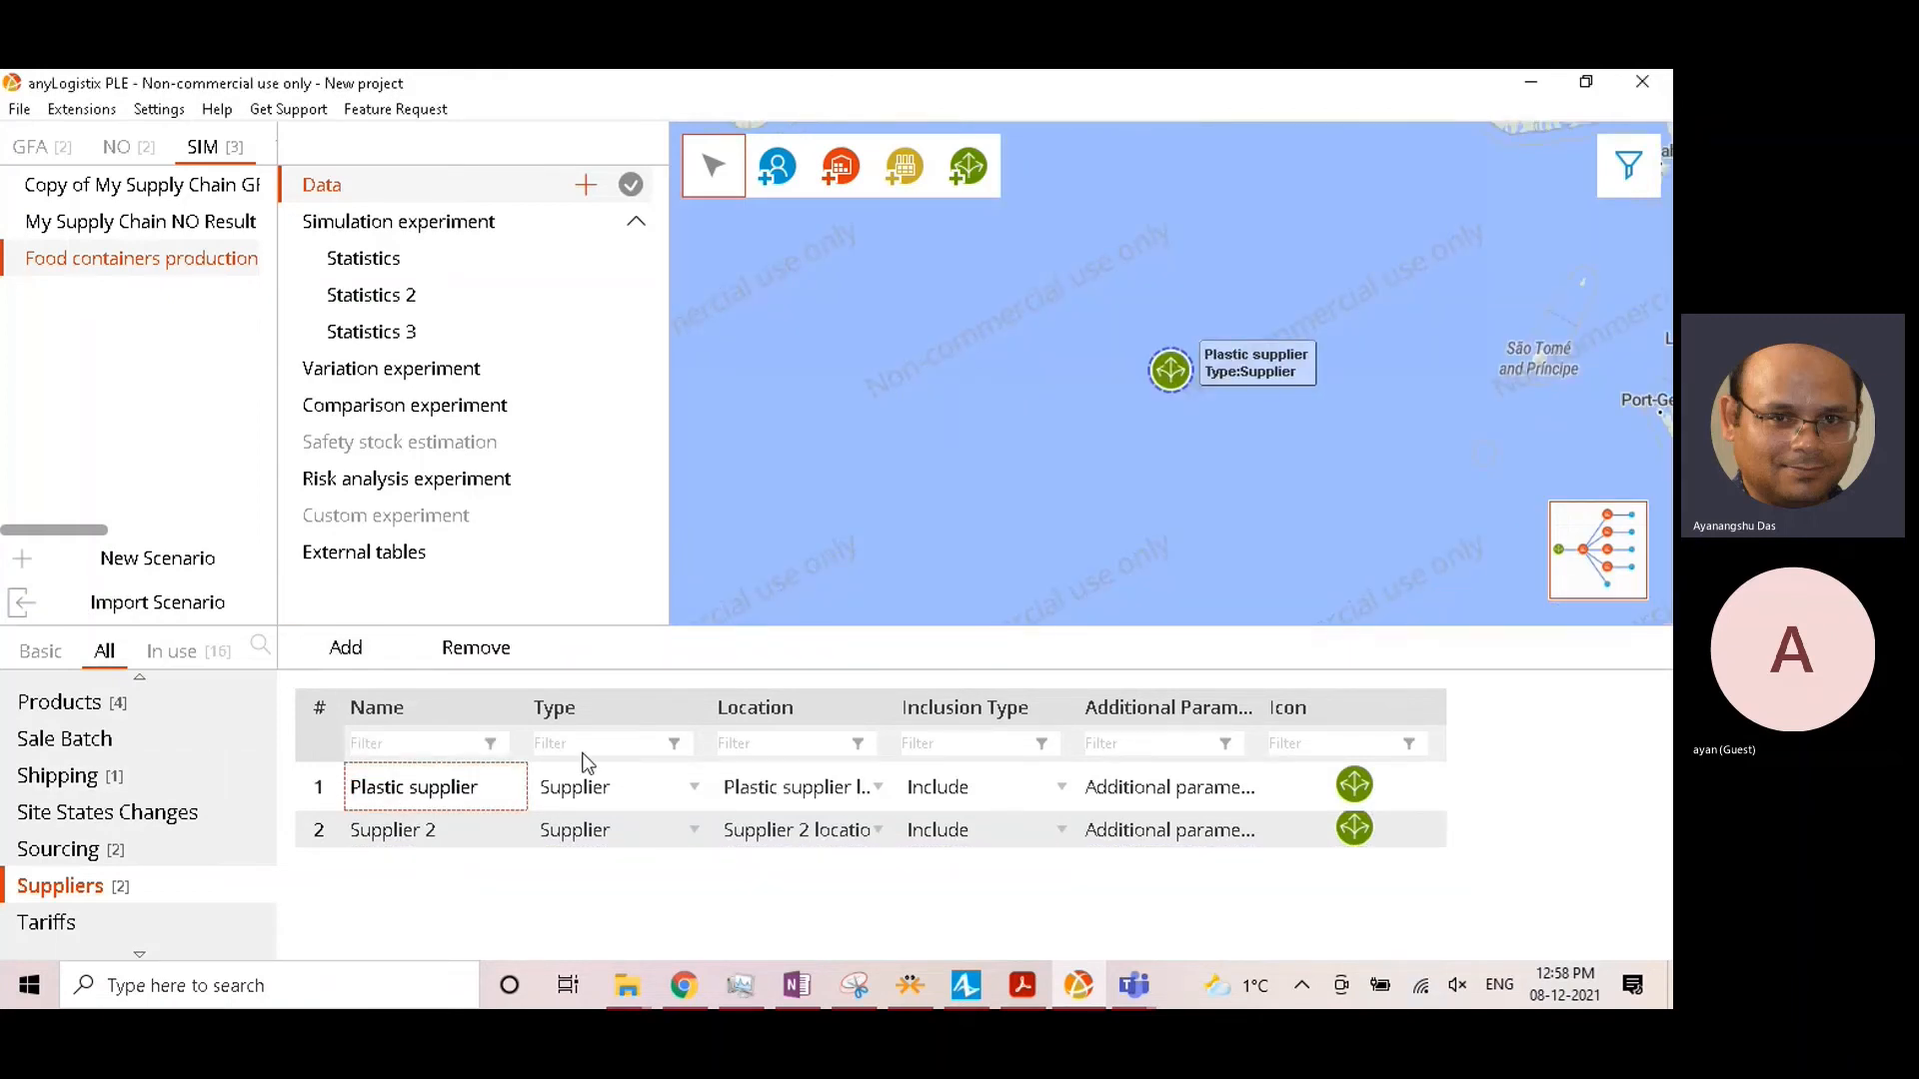
{"action": "double_click", "coordinate": [463, 827]}
{"action": "type", "text": "Silicon supplier"}
{"action": "key", "text": "Return"}
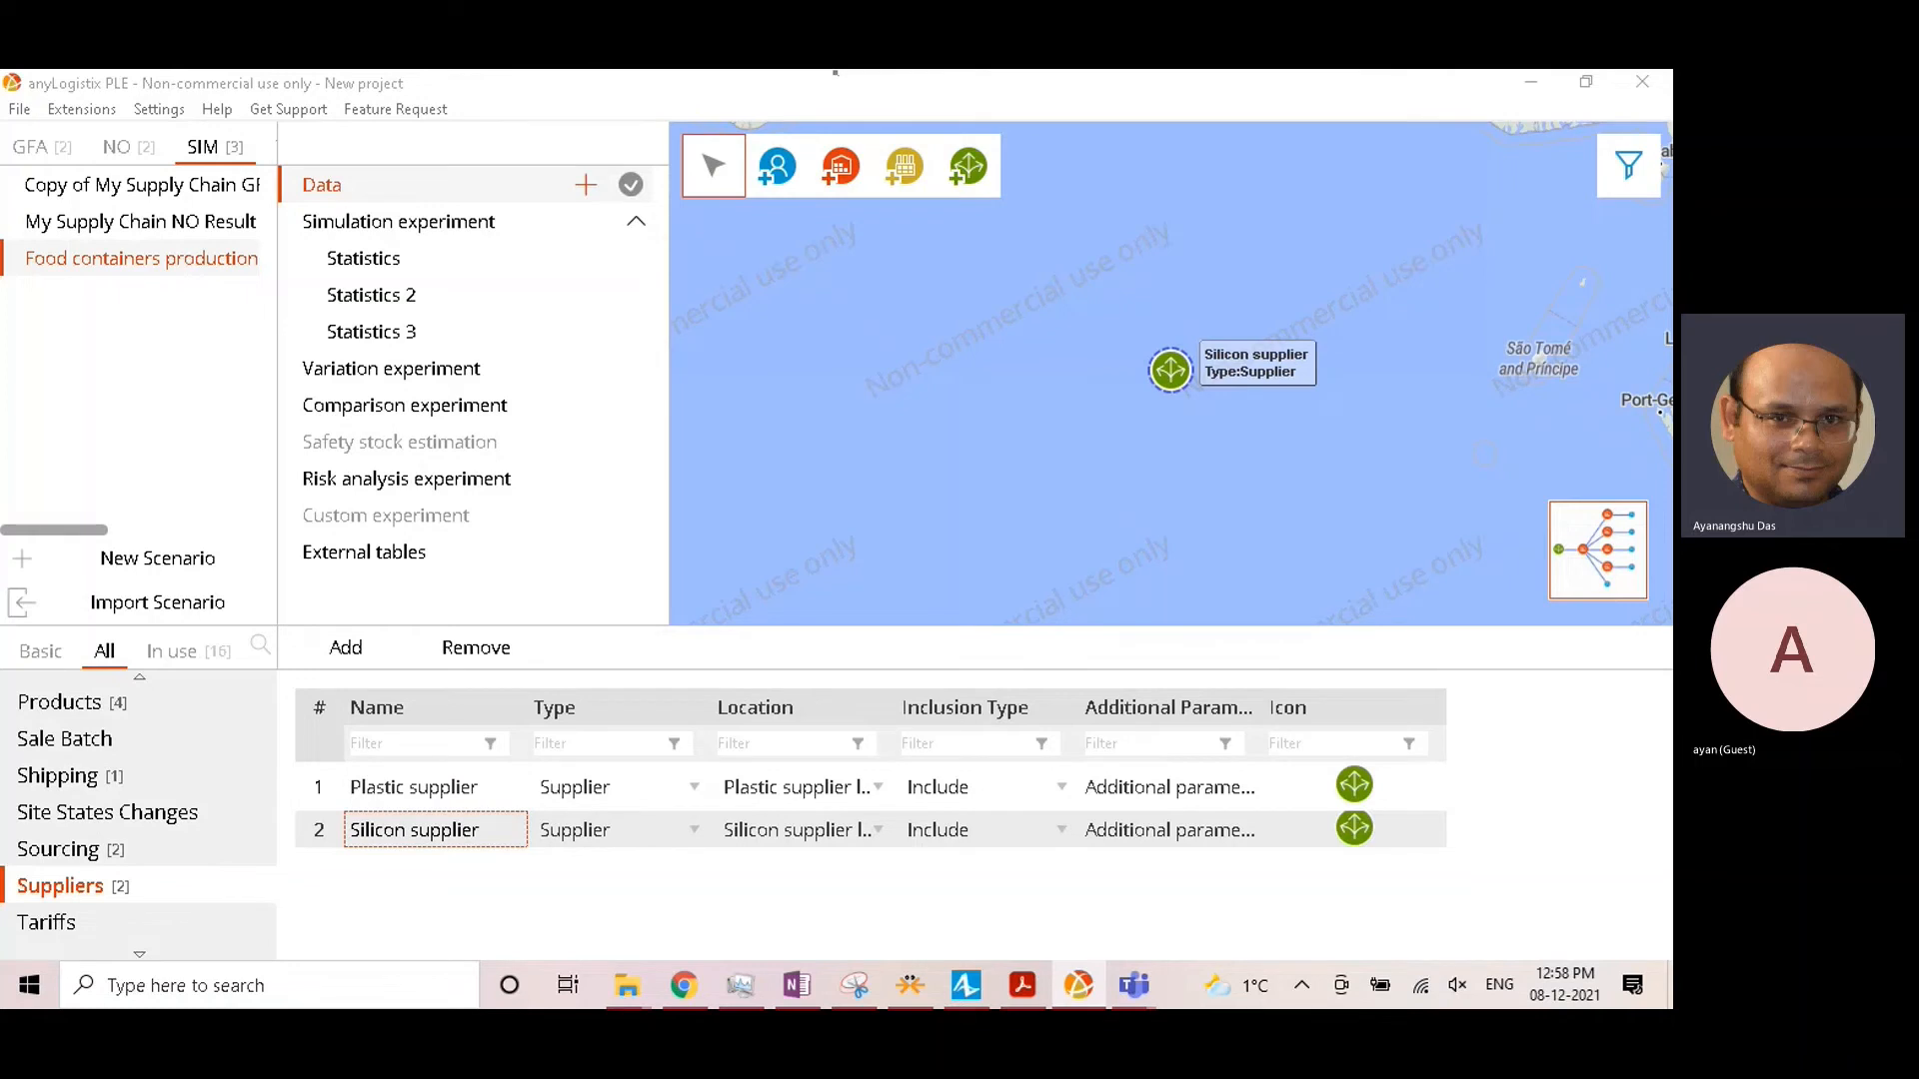
Step: Set the city of the Plastic supplier location to Cardiff in the Locations table
{"action": "scroll", "coordinate": [128, 830], "scroll_direction": "up", "scroll_amount": 3}
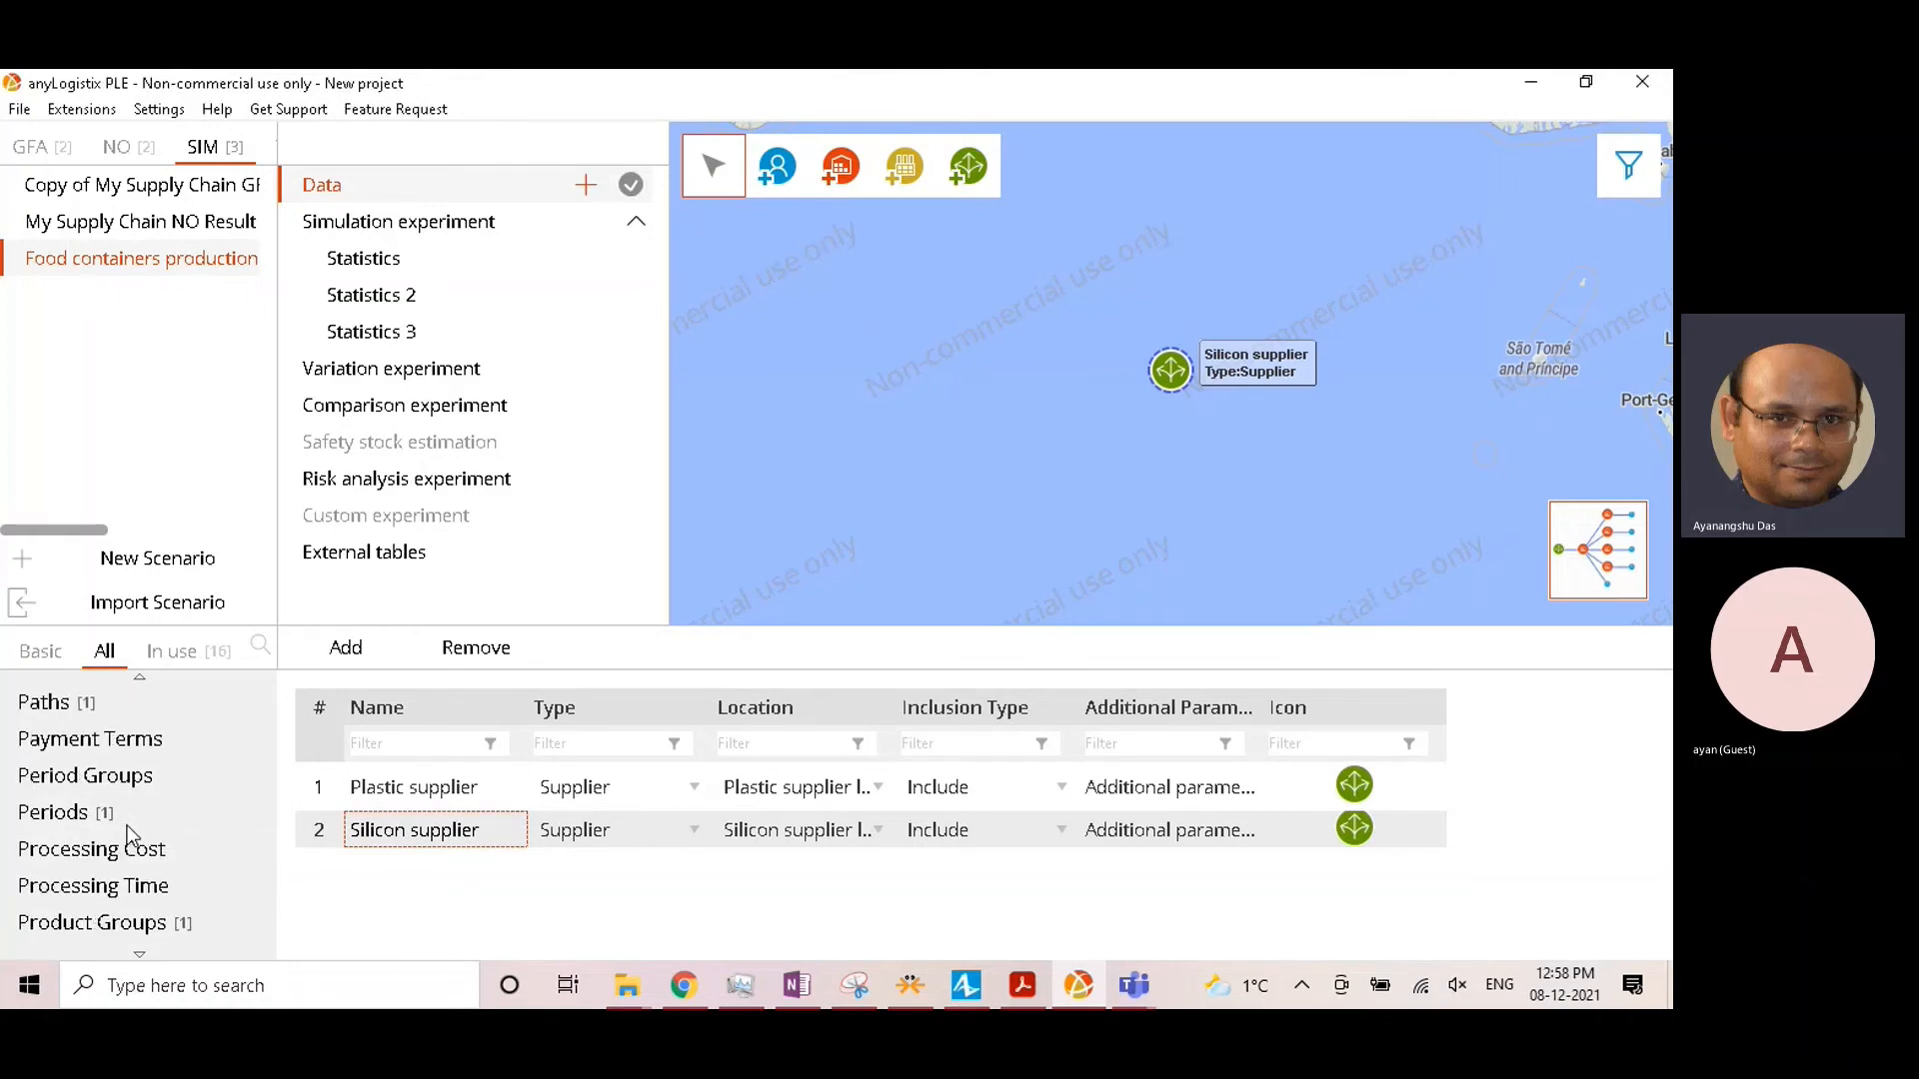
{"action": "scroll", "coordinate": [128, 833], "scroll_direction": "up", "scroll_amount": 1}
{"action": "scroll", "coordinate": [128, 832], "scroll_direction": "down", "scroll_amount": 1}
{"action": "scroll", "coordinate": [128, 830], "scroll_direction": "up", "scroll_amount": 1}
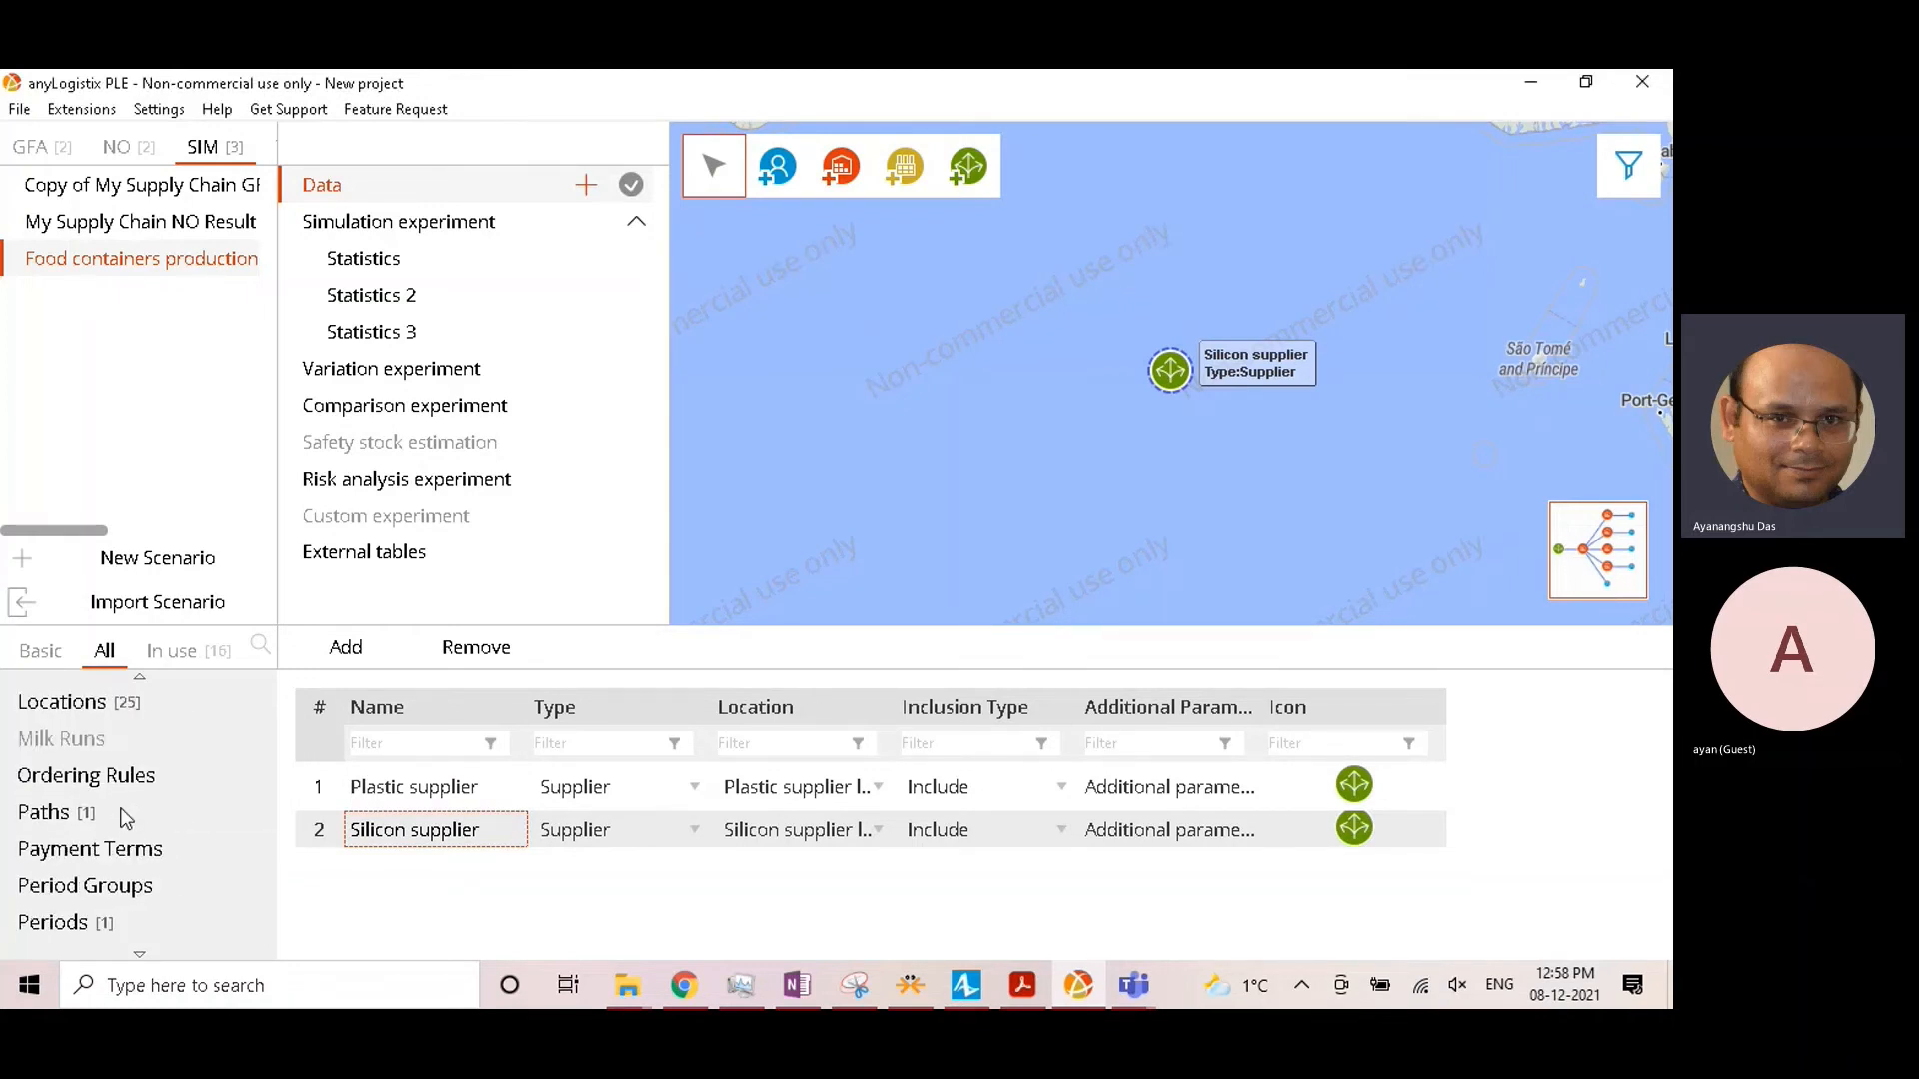
{"action": "left_click", "coordinate": [106, 703]}
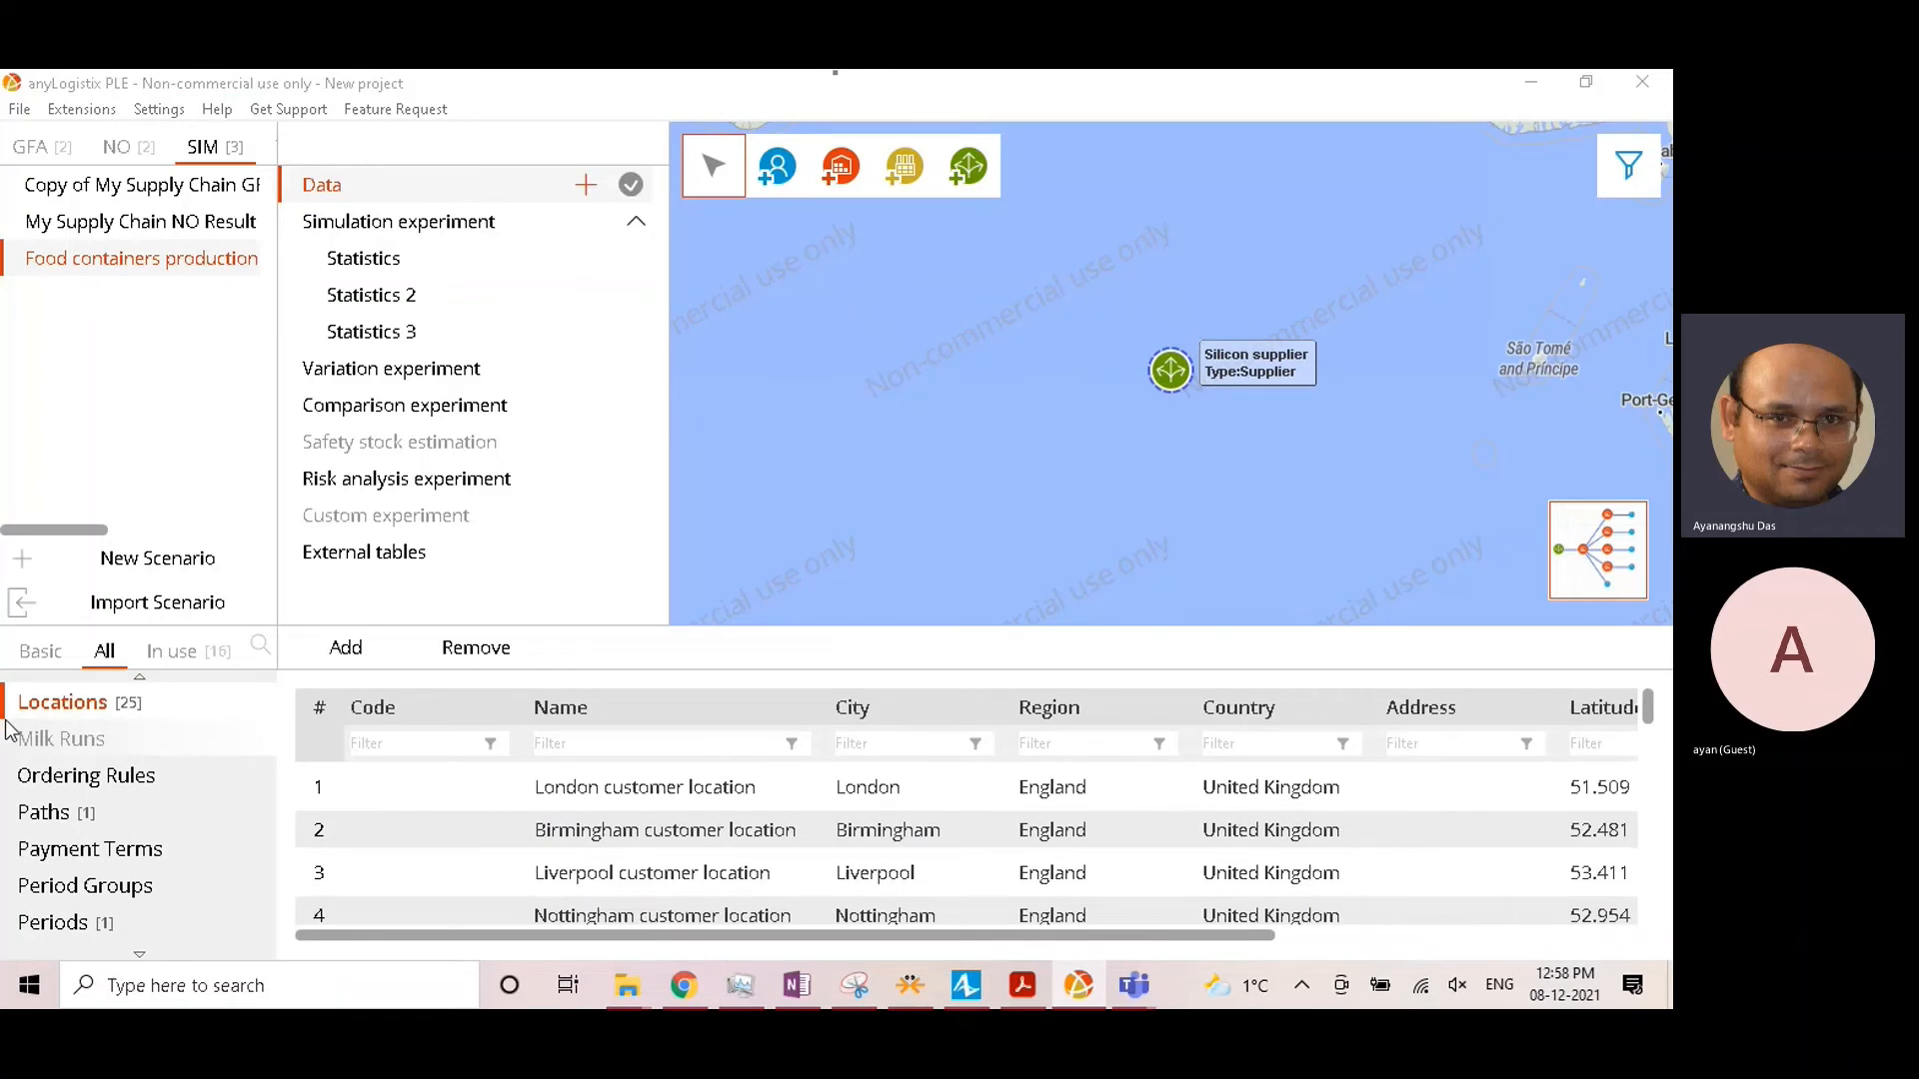
{"action": "scroll", "coordinate": [759, 845], "scroll_direction": "down", "scroll_amount": 7}
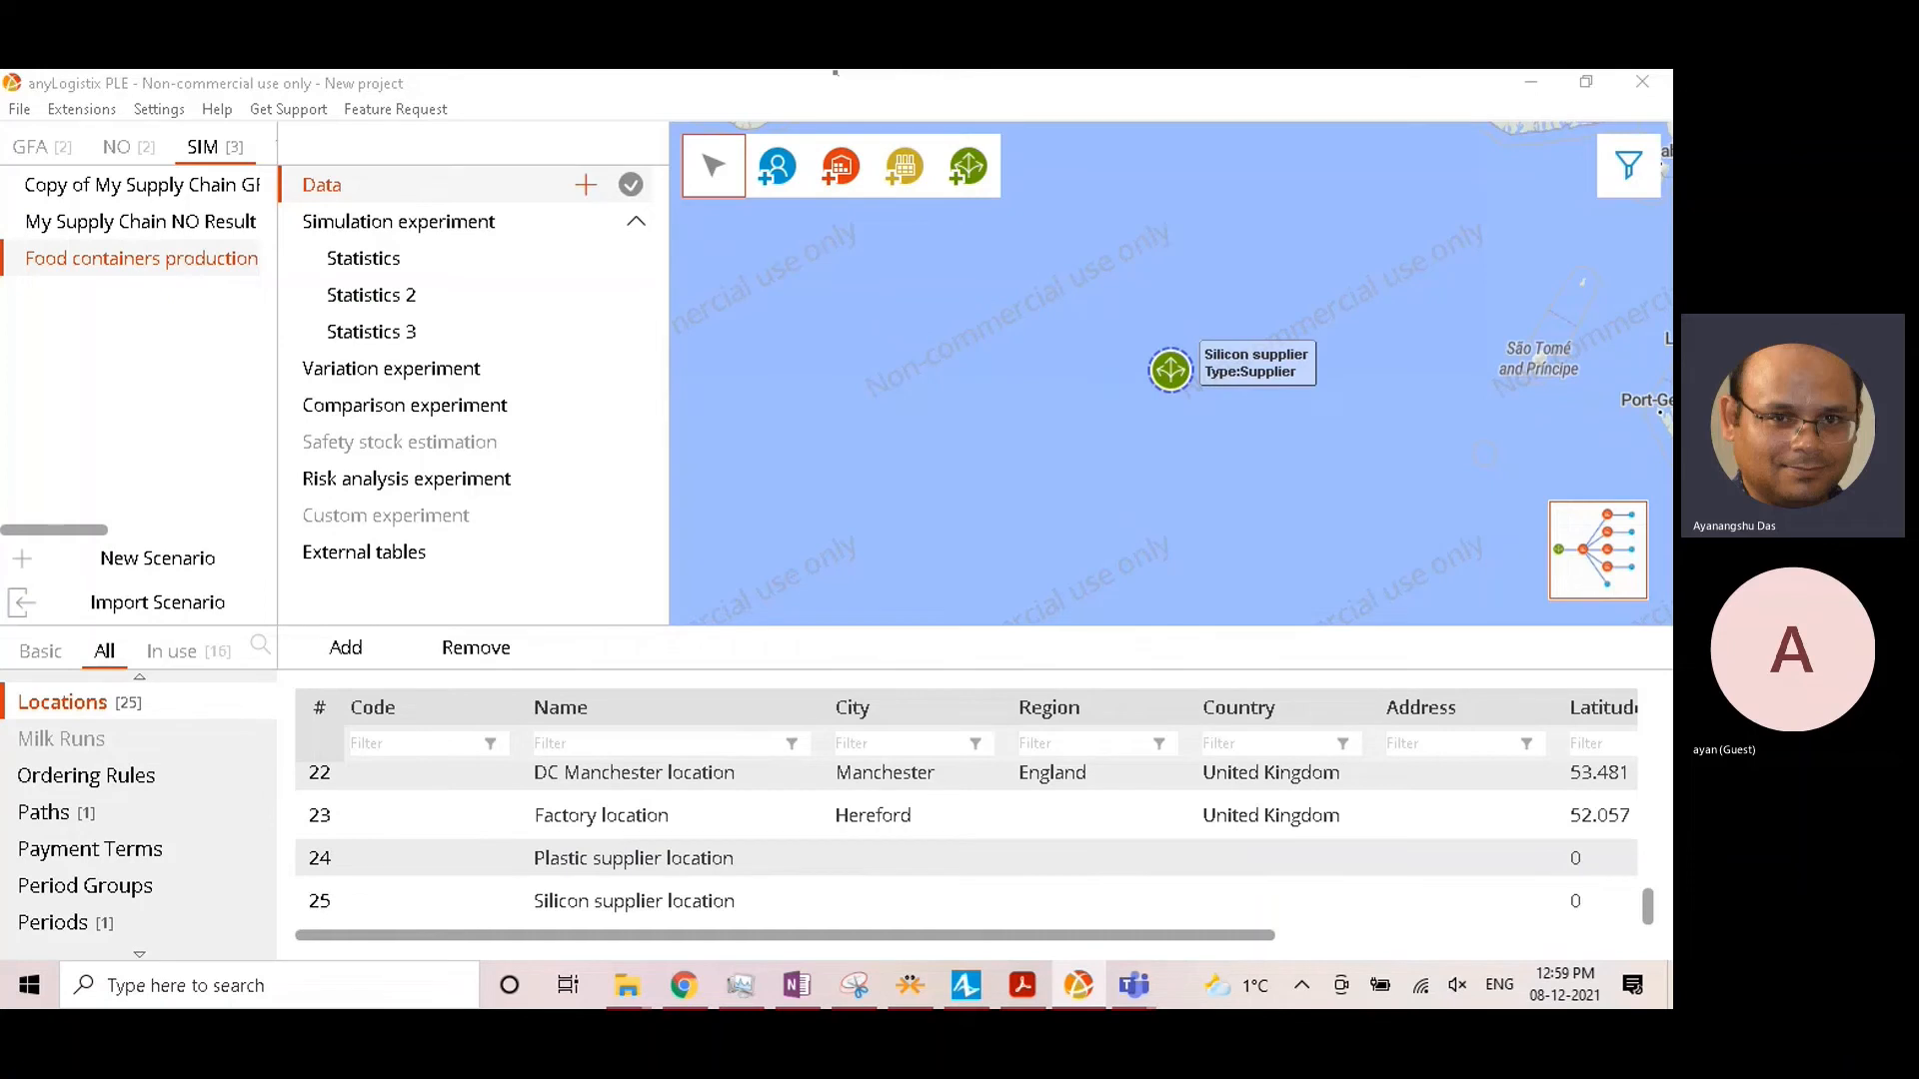
{"action": "left_click", "coordinate": [588, 662]}
{"action": "double_click", "coordinate": [947, 855]}
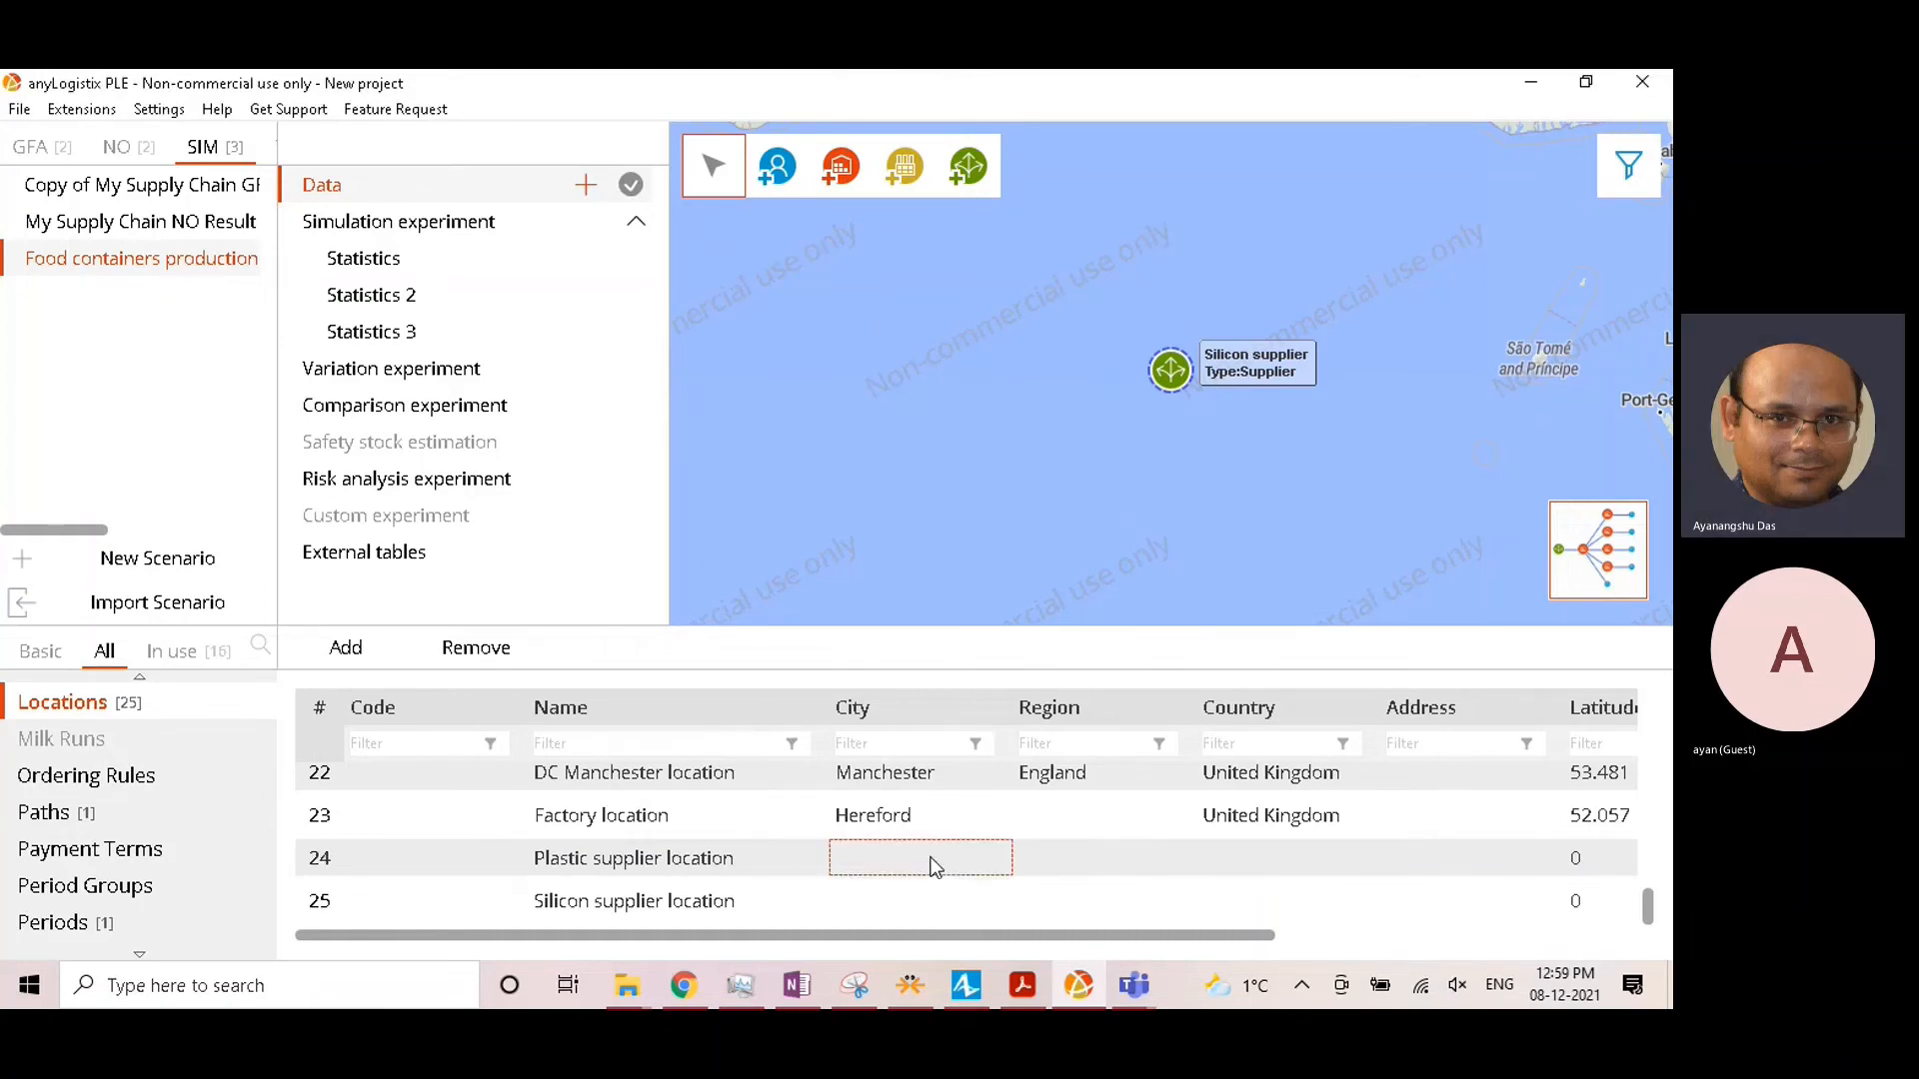
{"action": "type", "text": "Cardiff"}
{"action": "key", "text": "Return"}
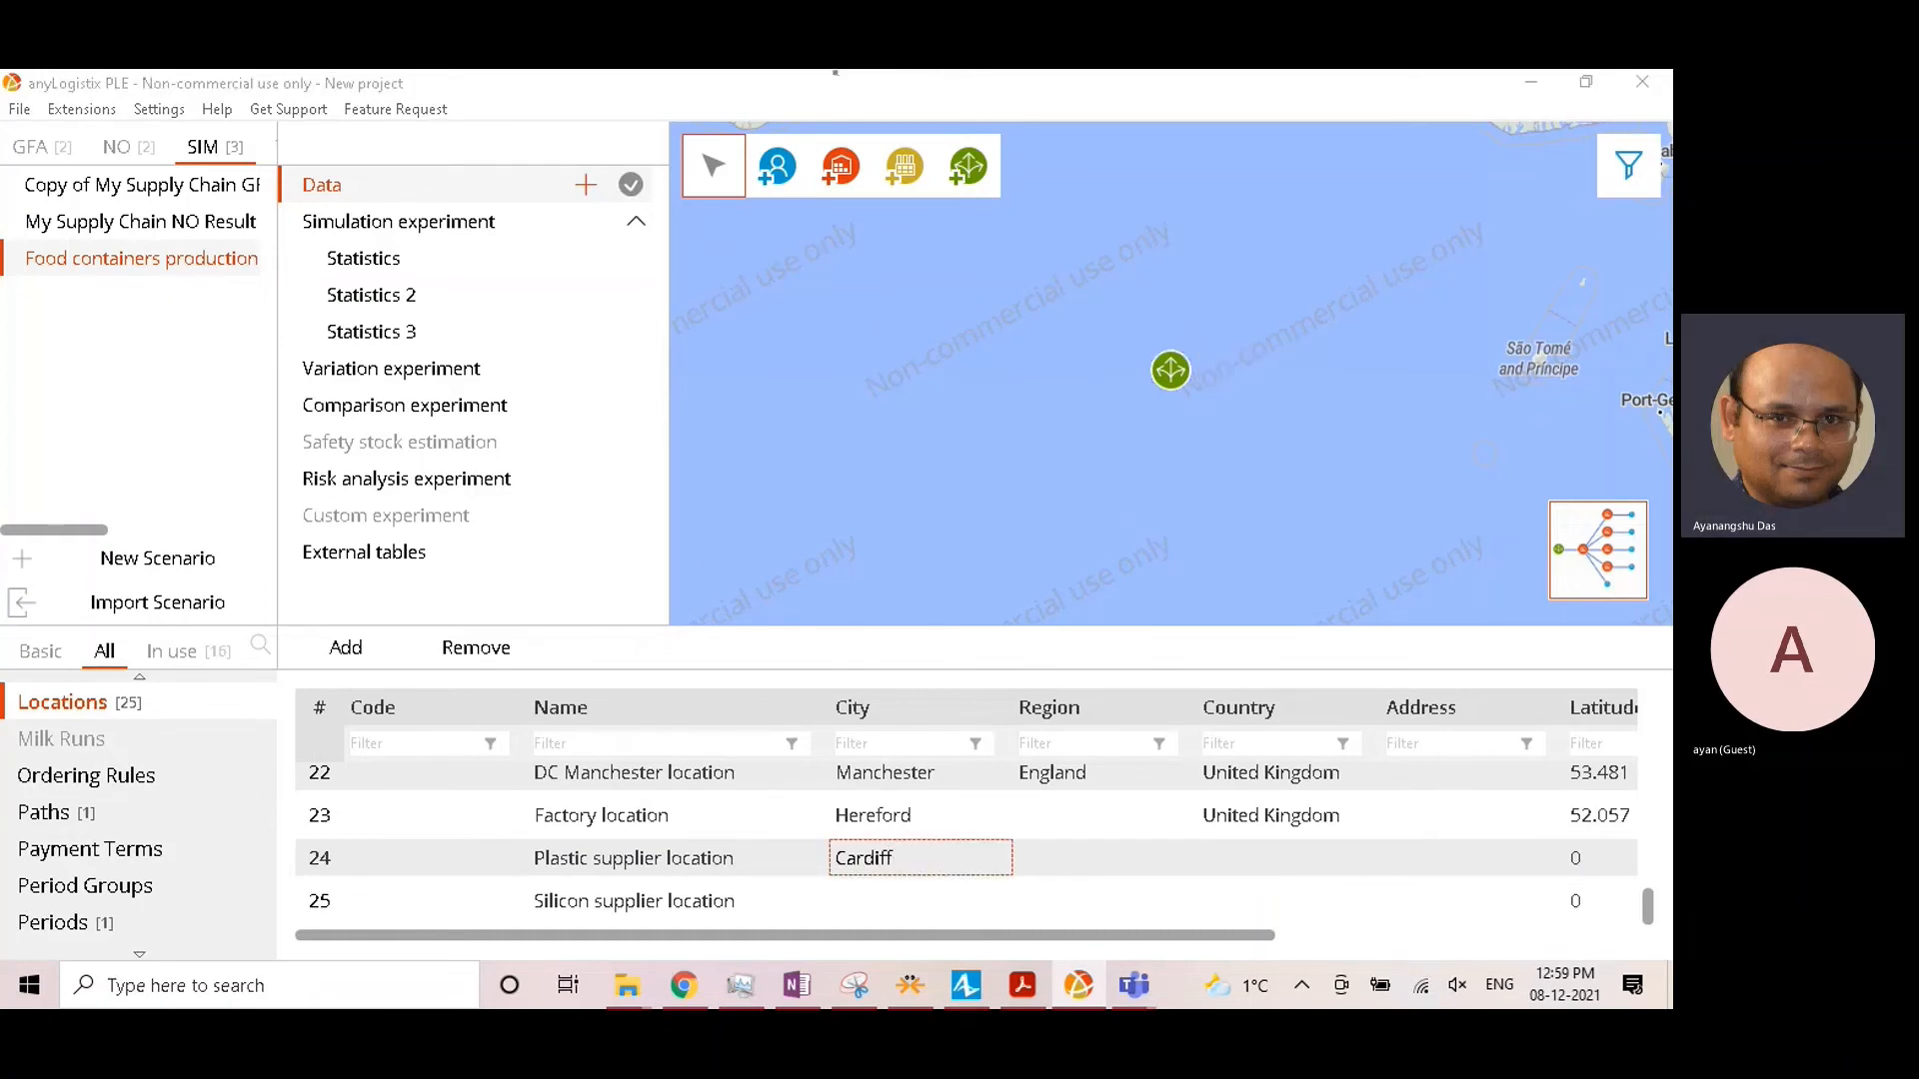
{"action": "left_click", "coordinate": [905, 728]}
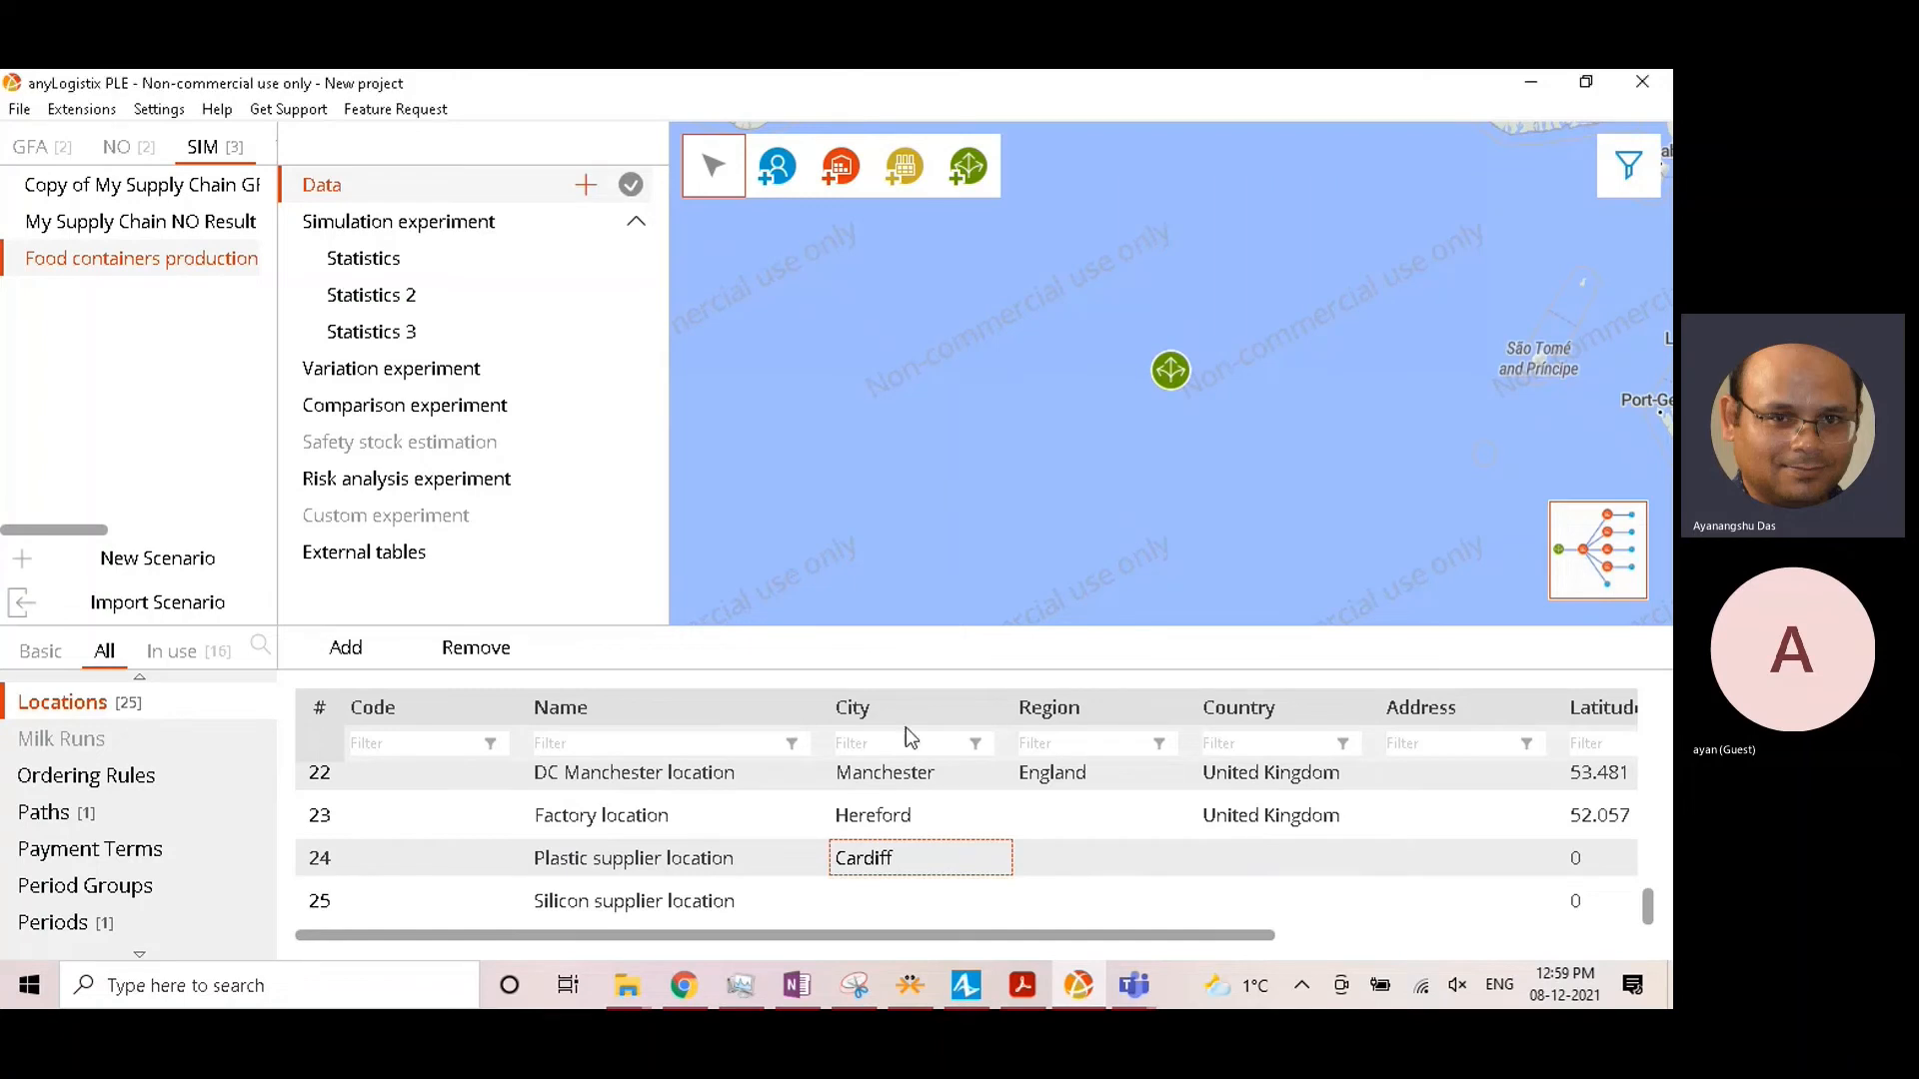
Step: Set the city of the Silicon supplier location to Gillingham
{"action": "double_click", "coordinate": [916, 895]}
{"action": "type", "text": "Gillingham."}
{"action": "key", "text": "Return"}
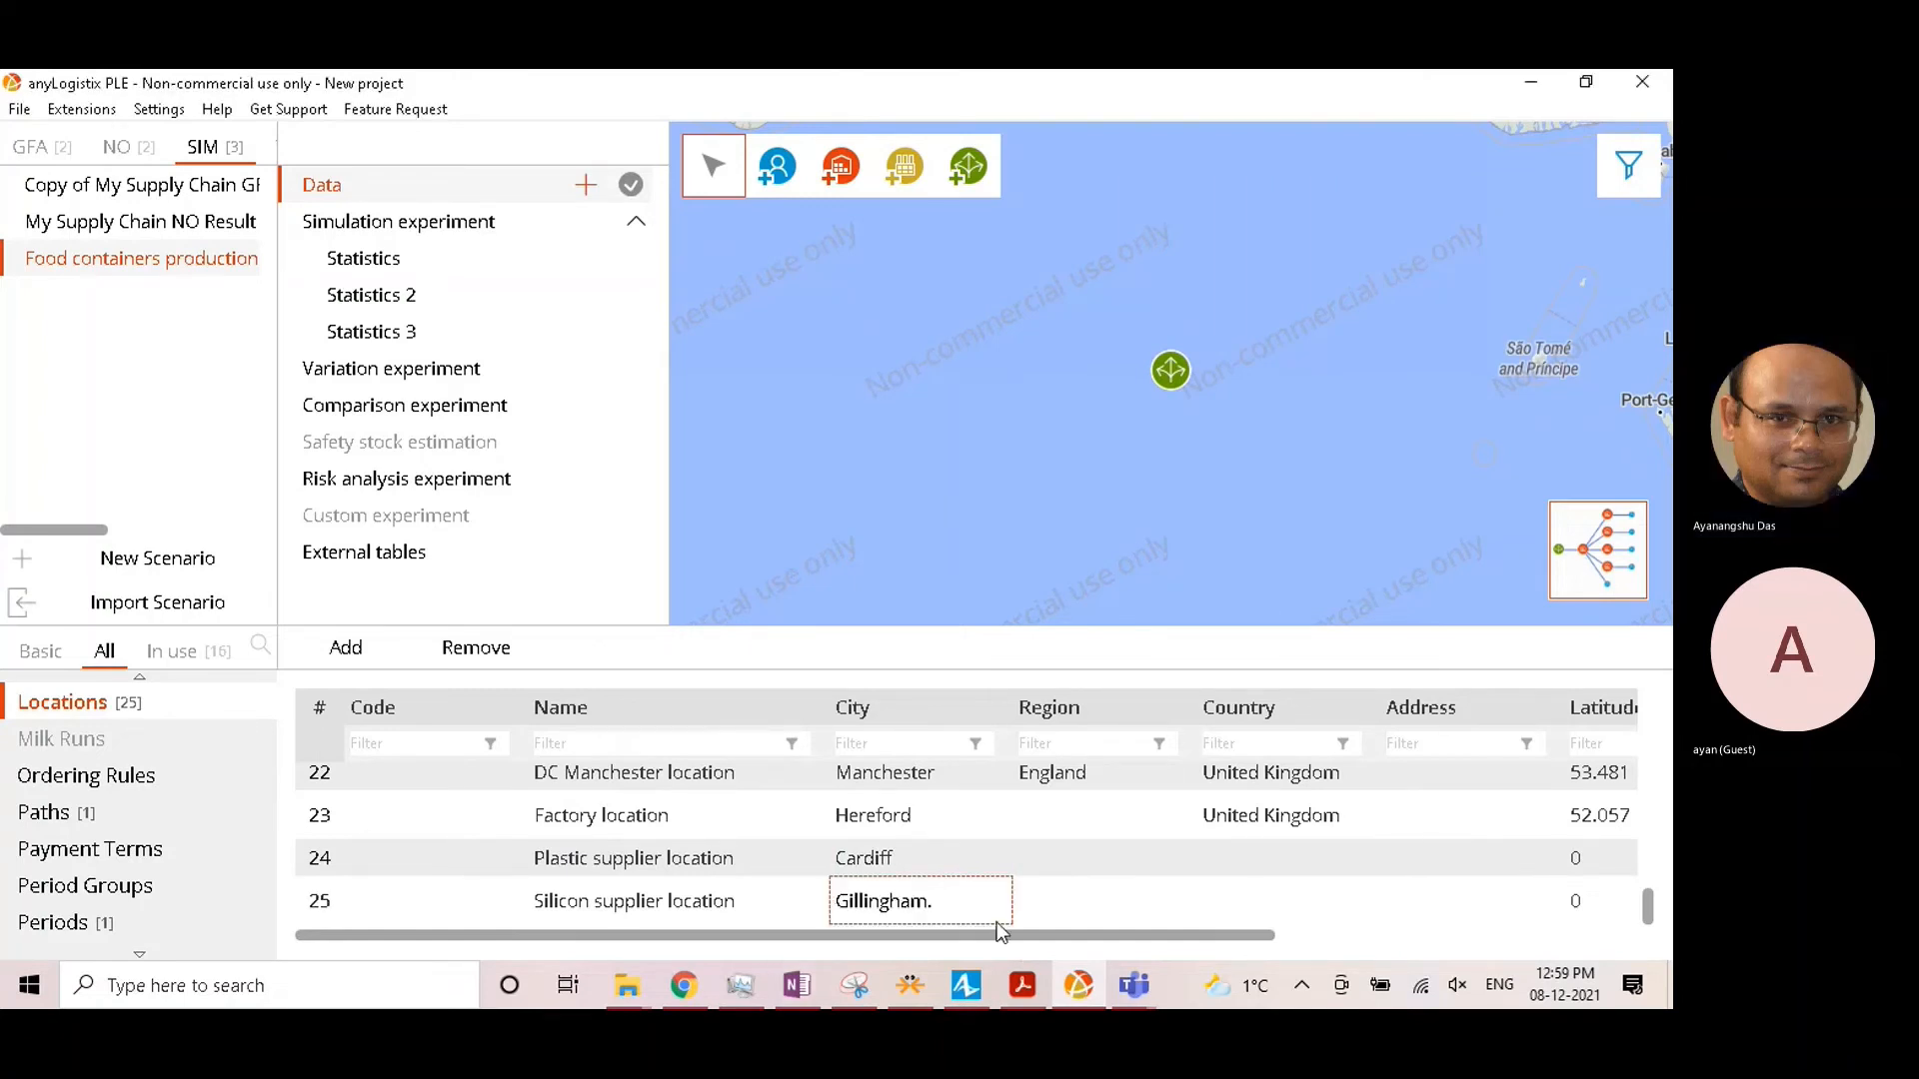
{"action": "double_click", "coordinate": [950, 903]}
{"action": "key", "text": "BackSpace"}
{"action": "key", "text": "Return"}
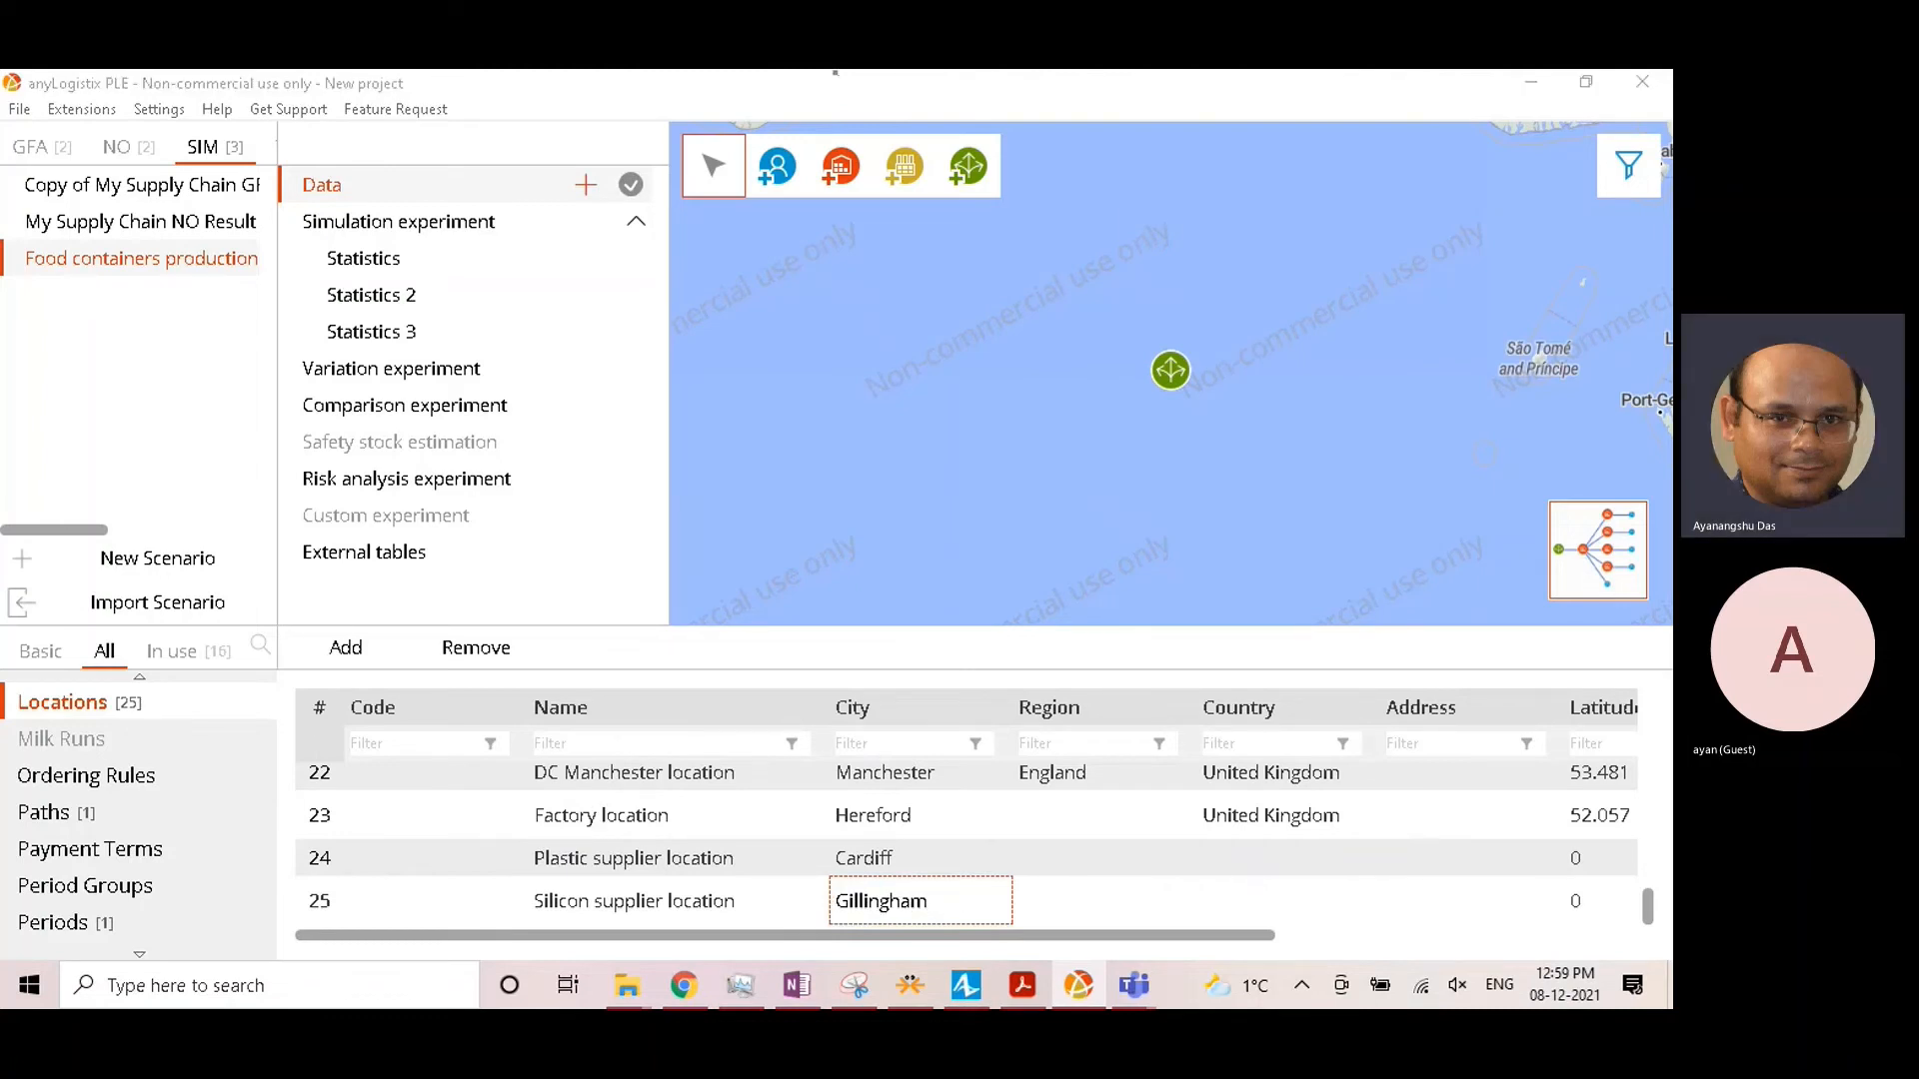
Step: Set the country of both the Plastic and Silicon supplier locations to United Kingdom
{"action": "double_click", "coordinate": [1299, 858]}
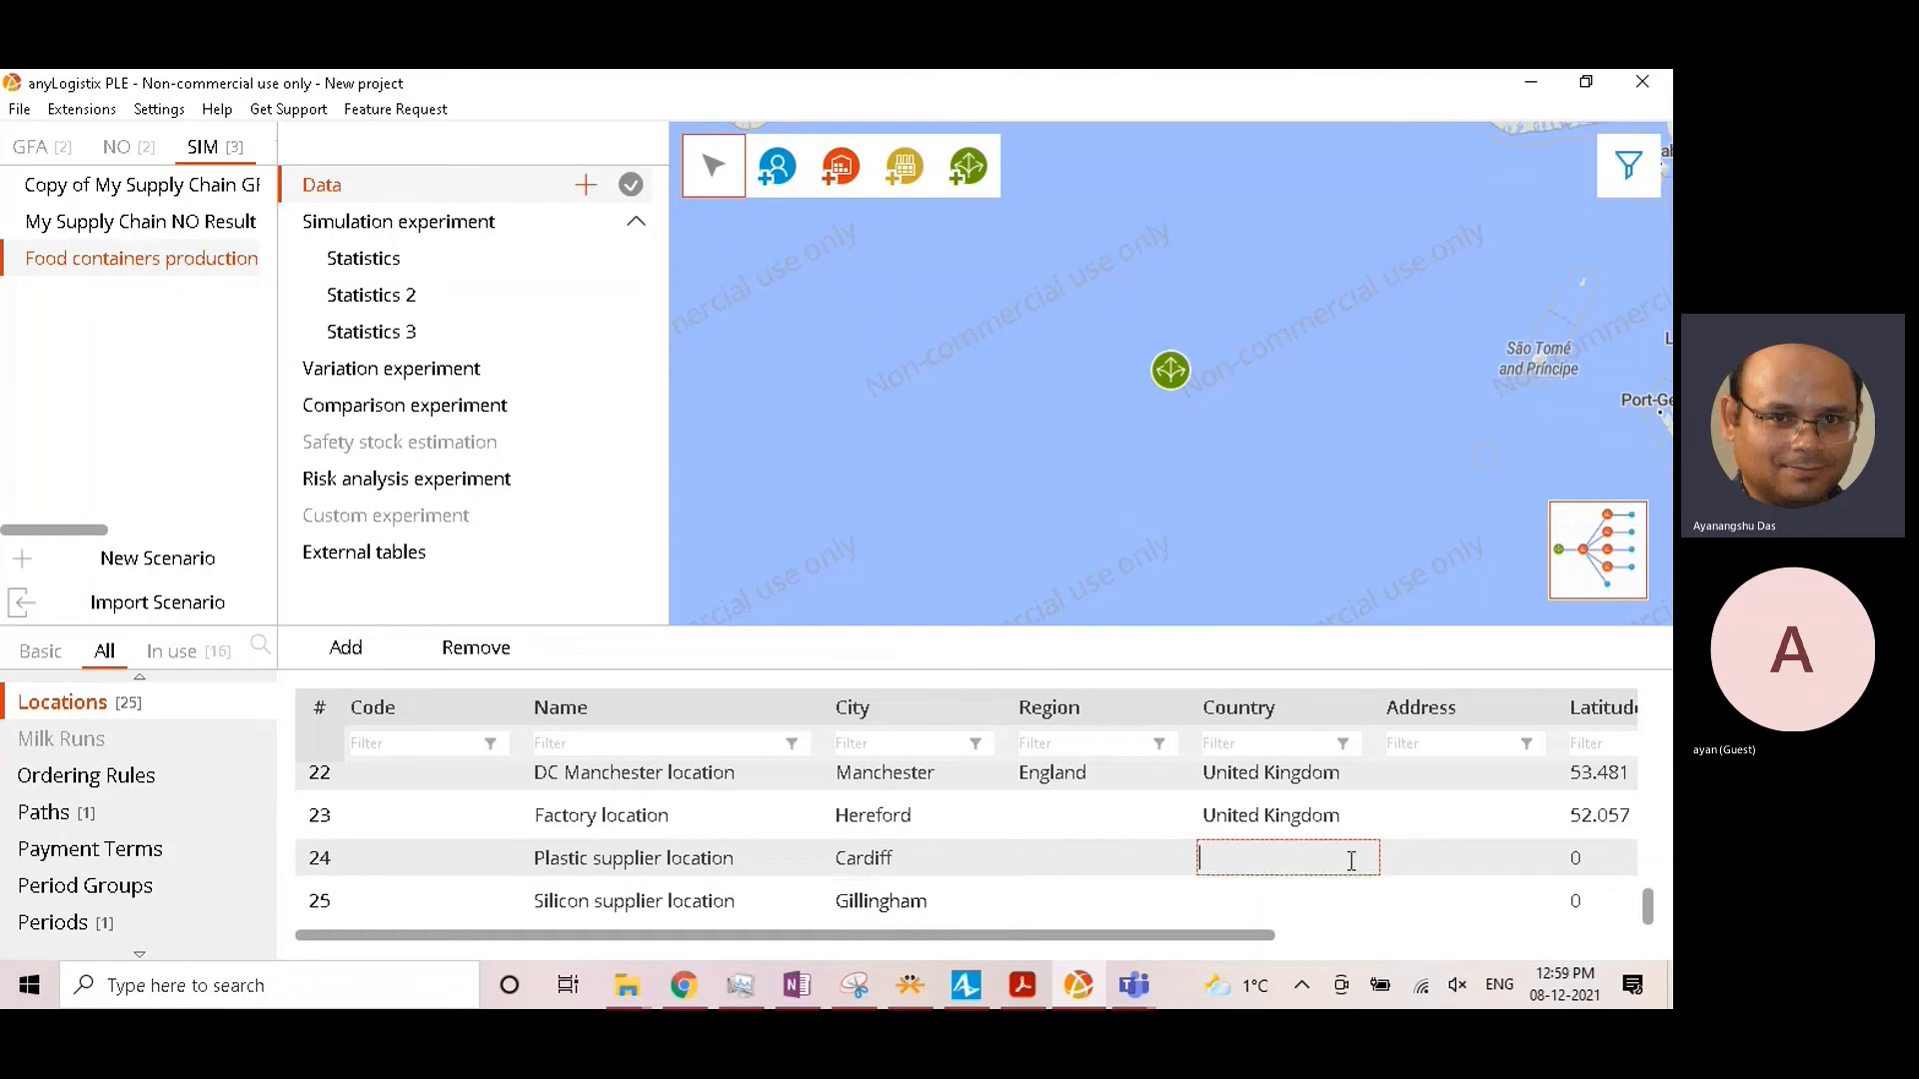
{"action": "type", "text": "United Kingdom"}
{"action": "double_click", "coordinate": [1283, 906]}
{"action": "type", "text": "United Kingdom"}
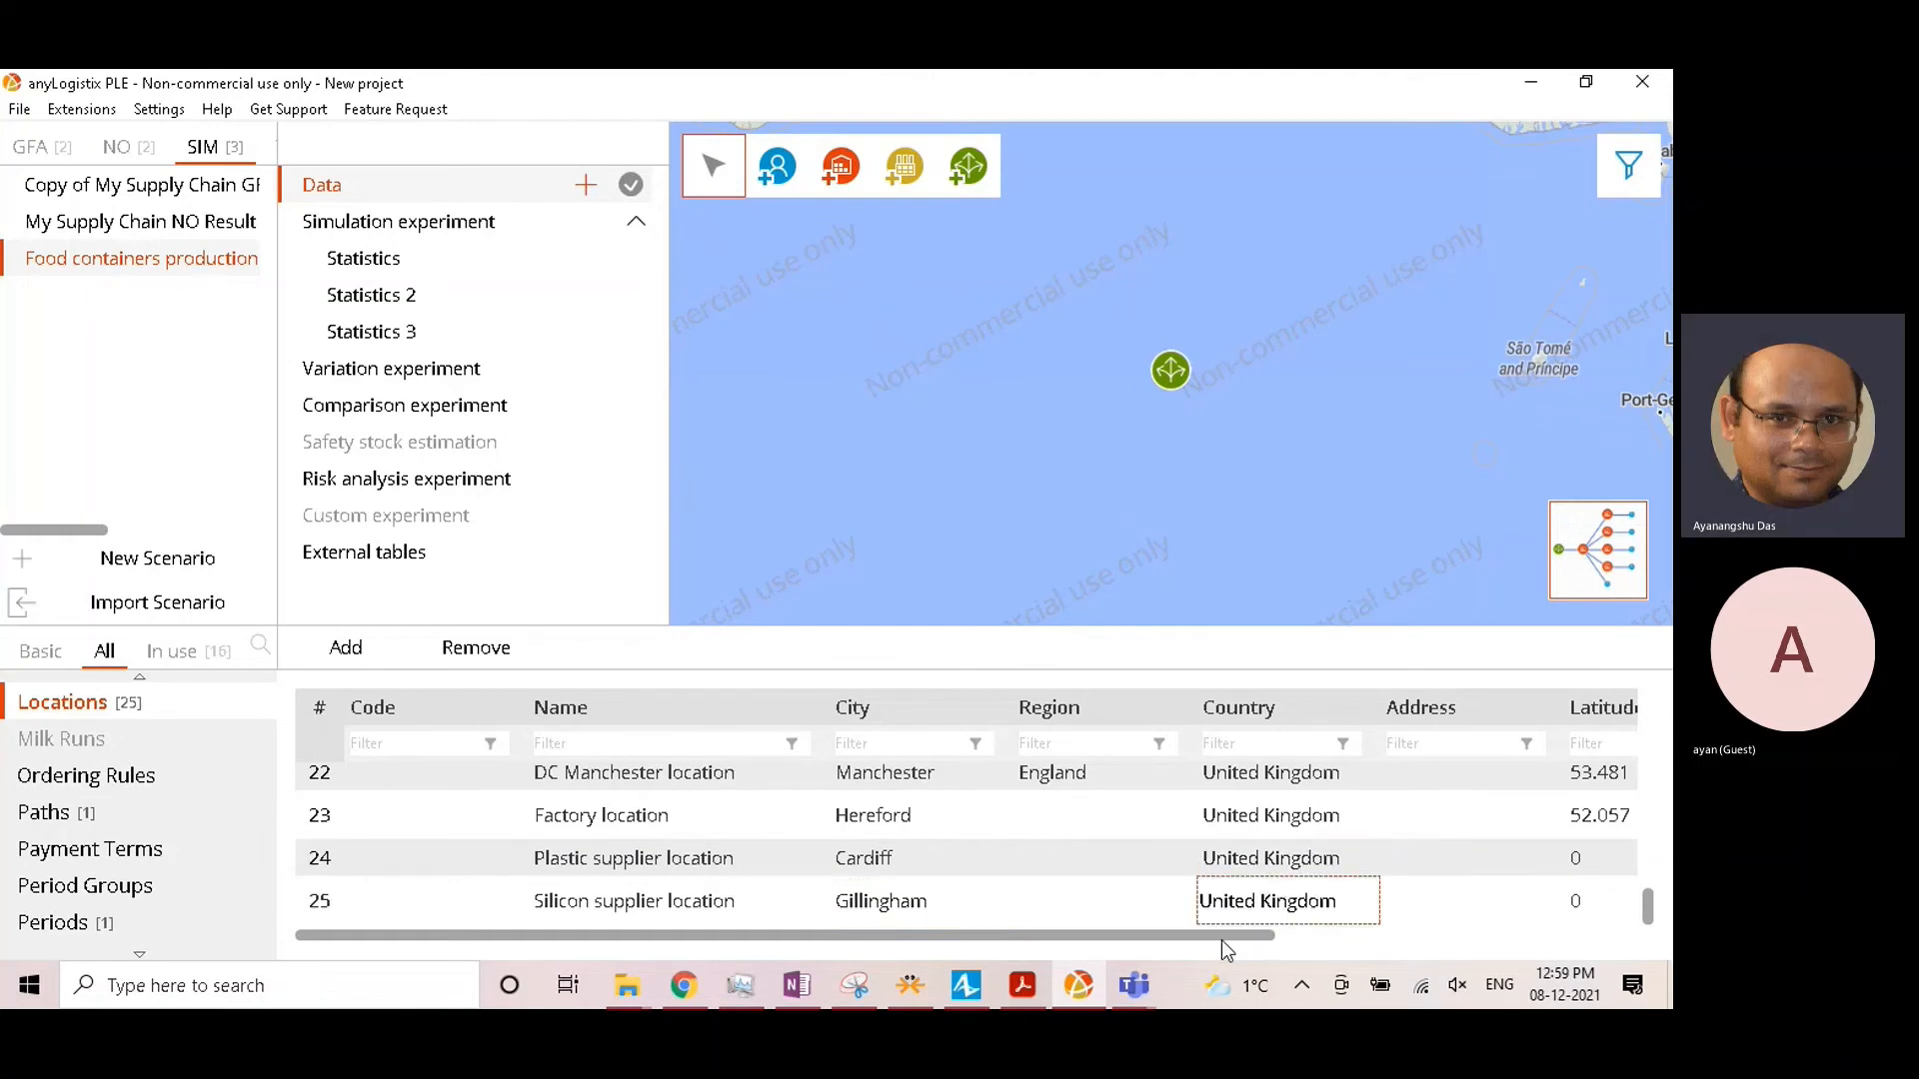
Step: Enable coordinate autofill for the Cardiff and Gillingham supplier locations
{"action": "left_click_drag", "start_coordinate": [1221, 939], "coordinate": [1601, 933]}
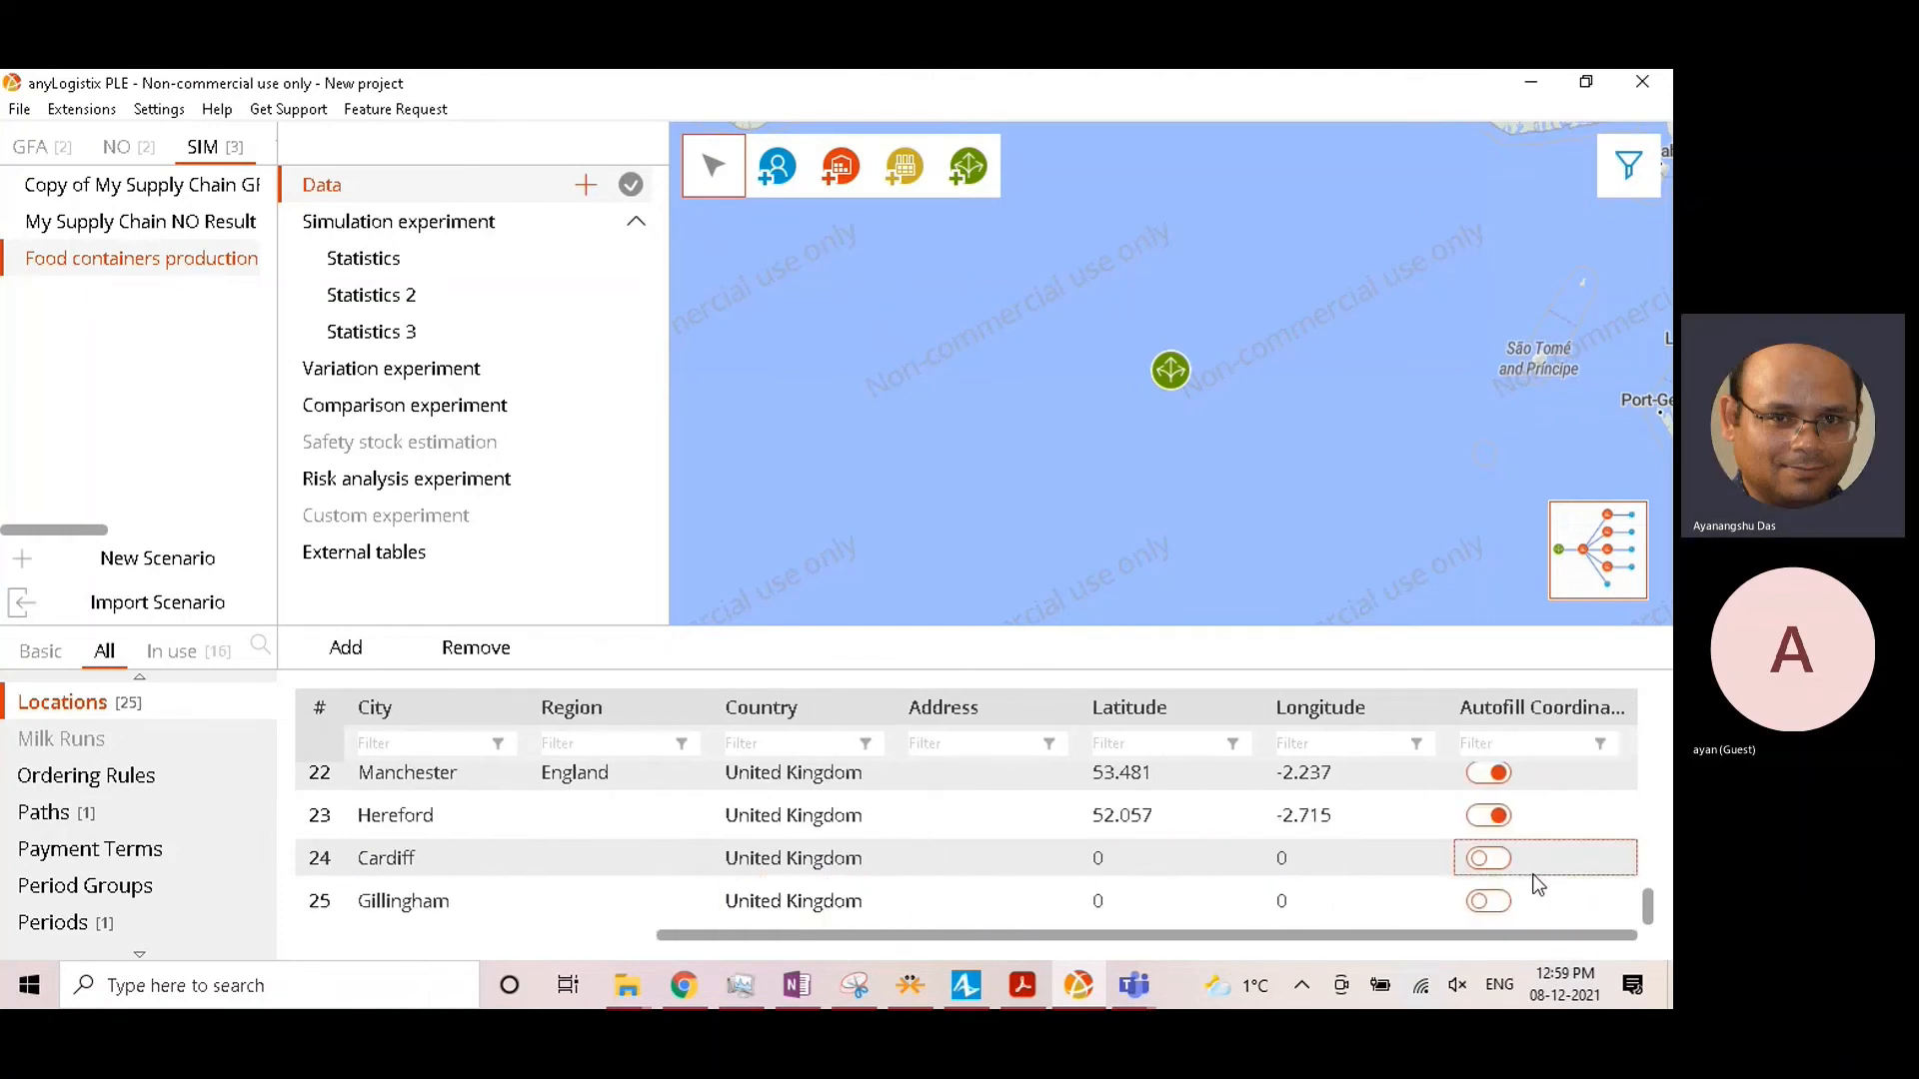
{"action": "left_click", "coordinate": [1491, 857]}
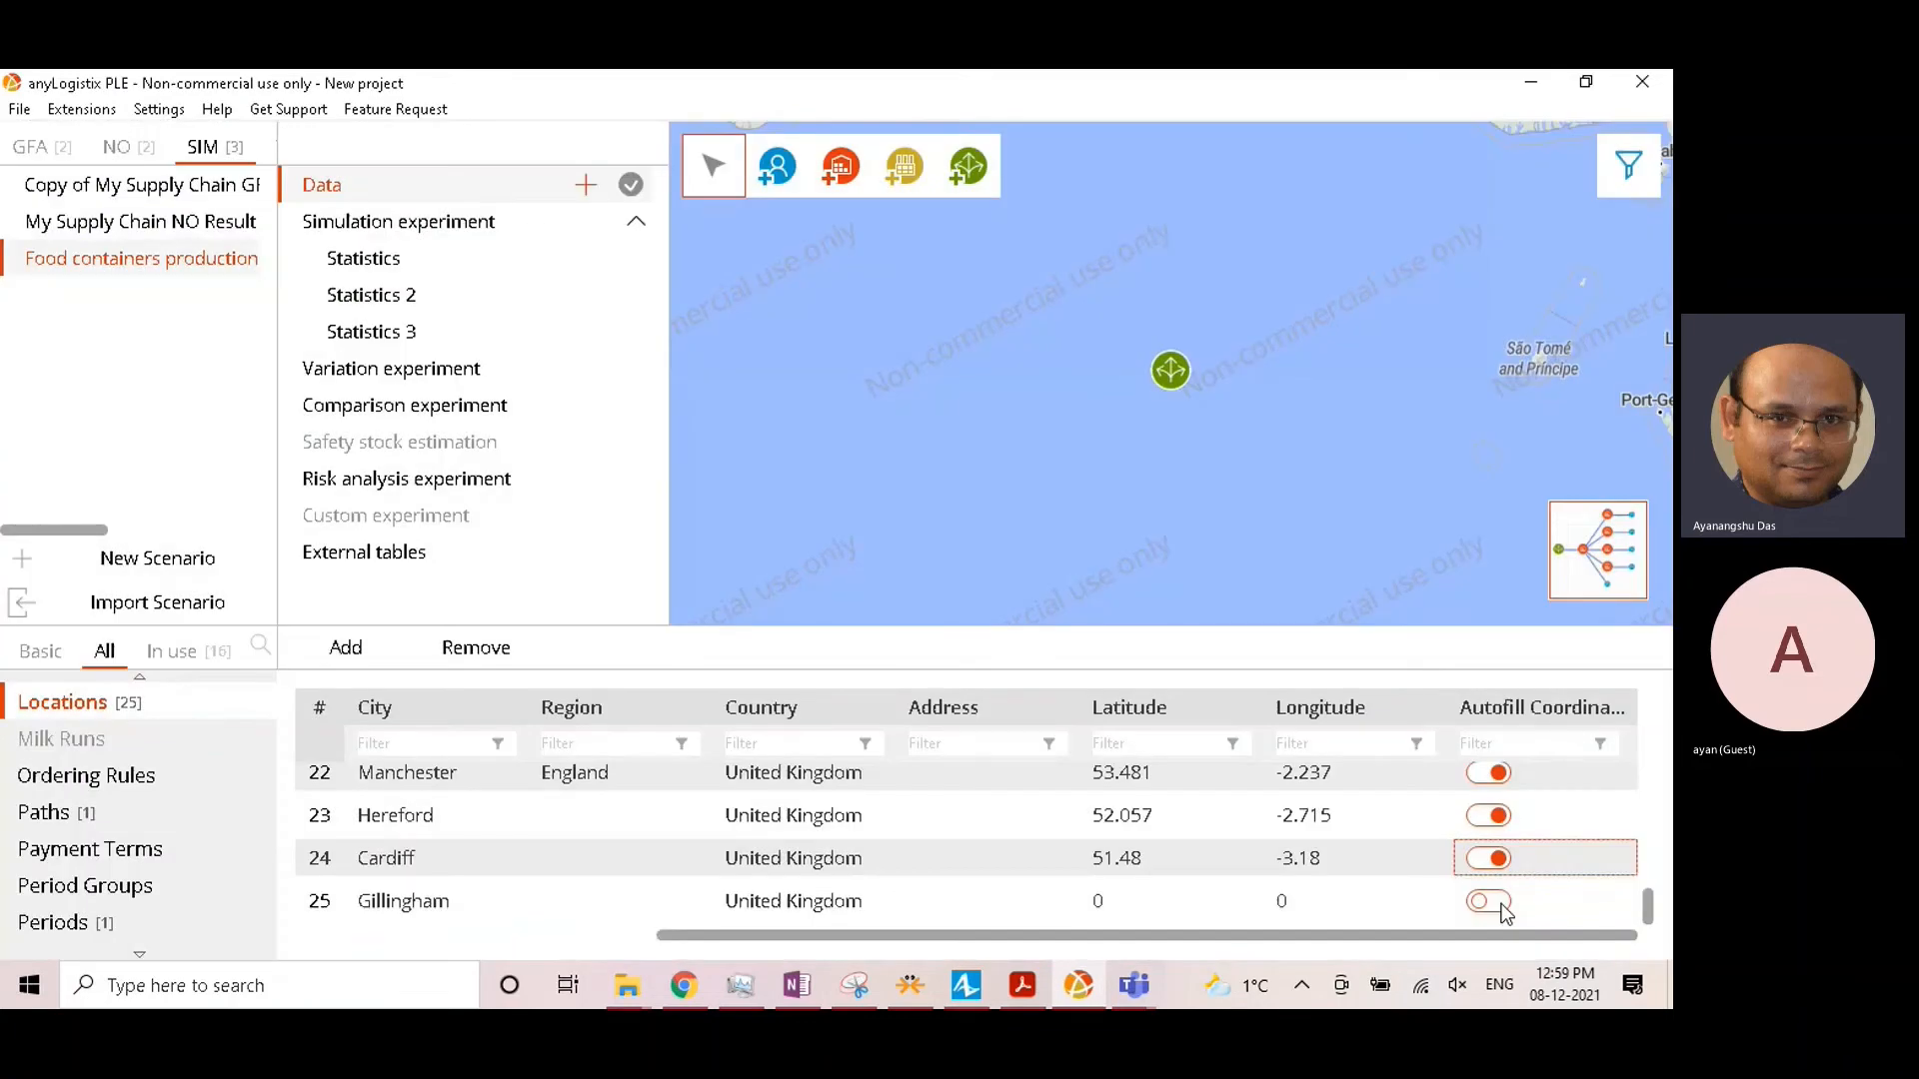
{"action": "left_click", "coordinate": [1489, 902]}
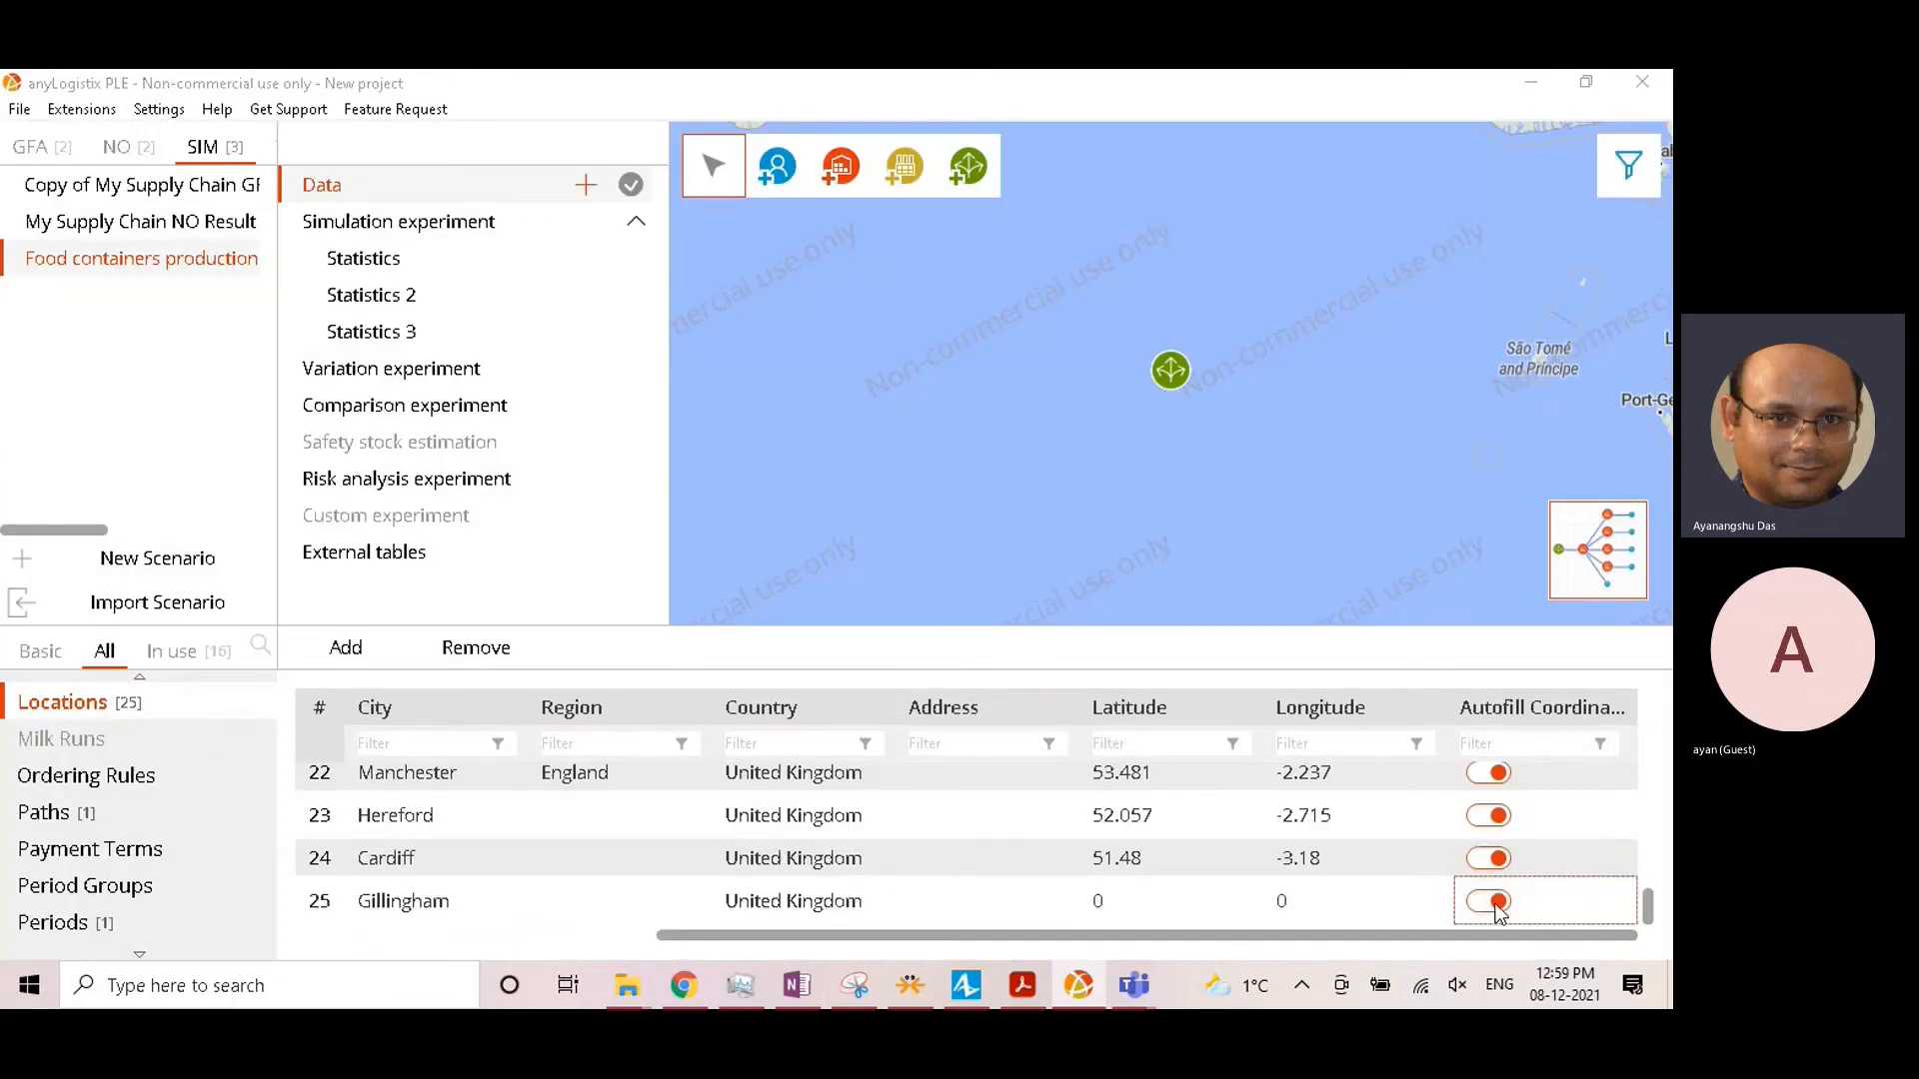
{"action": "left_click_drag", "start_coordinate": [1328, 933], "coordinate": [721, 938]}
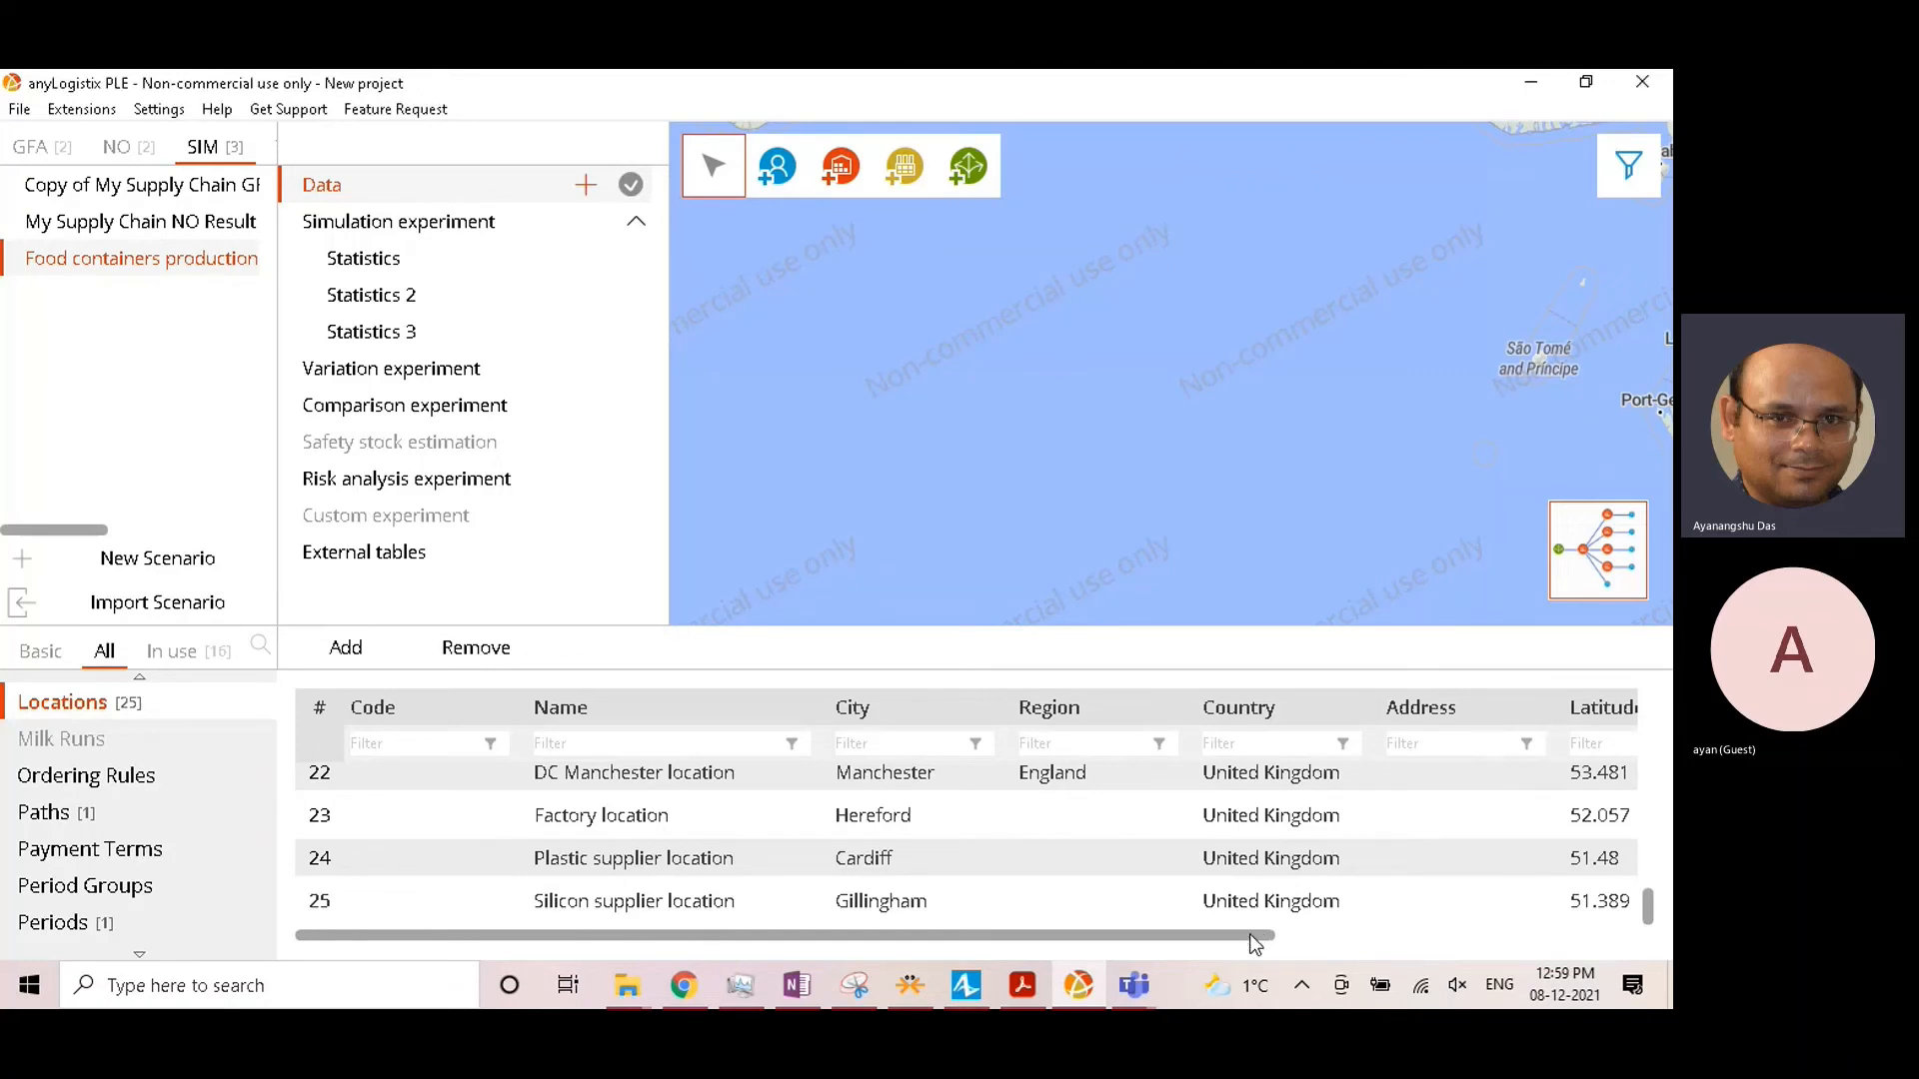
{"action": "left_click_drag", "start_coordinate": [1249, 933], "coordinate": [502, 921]}
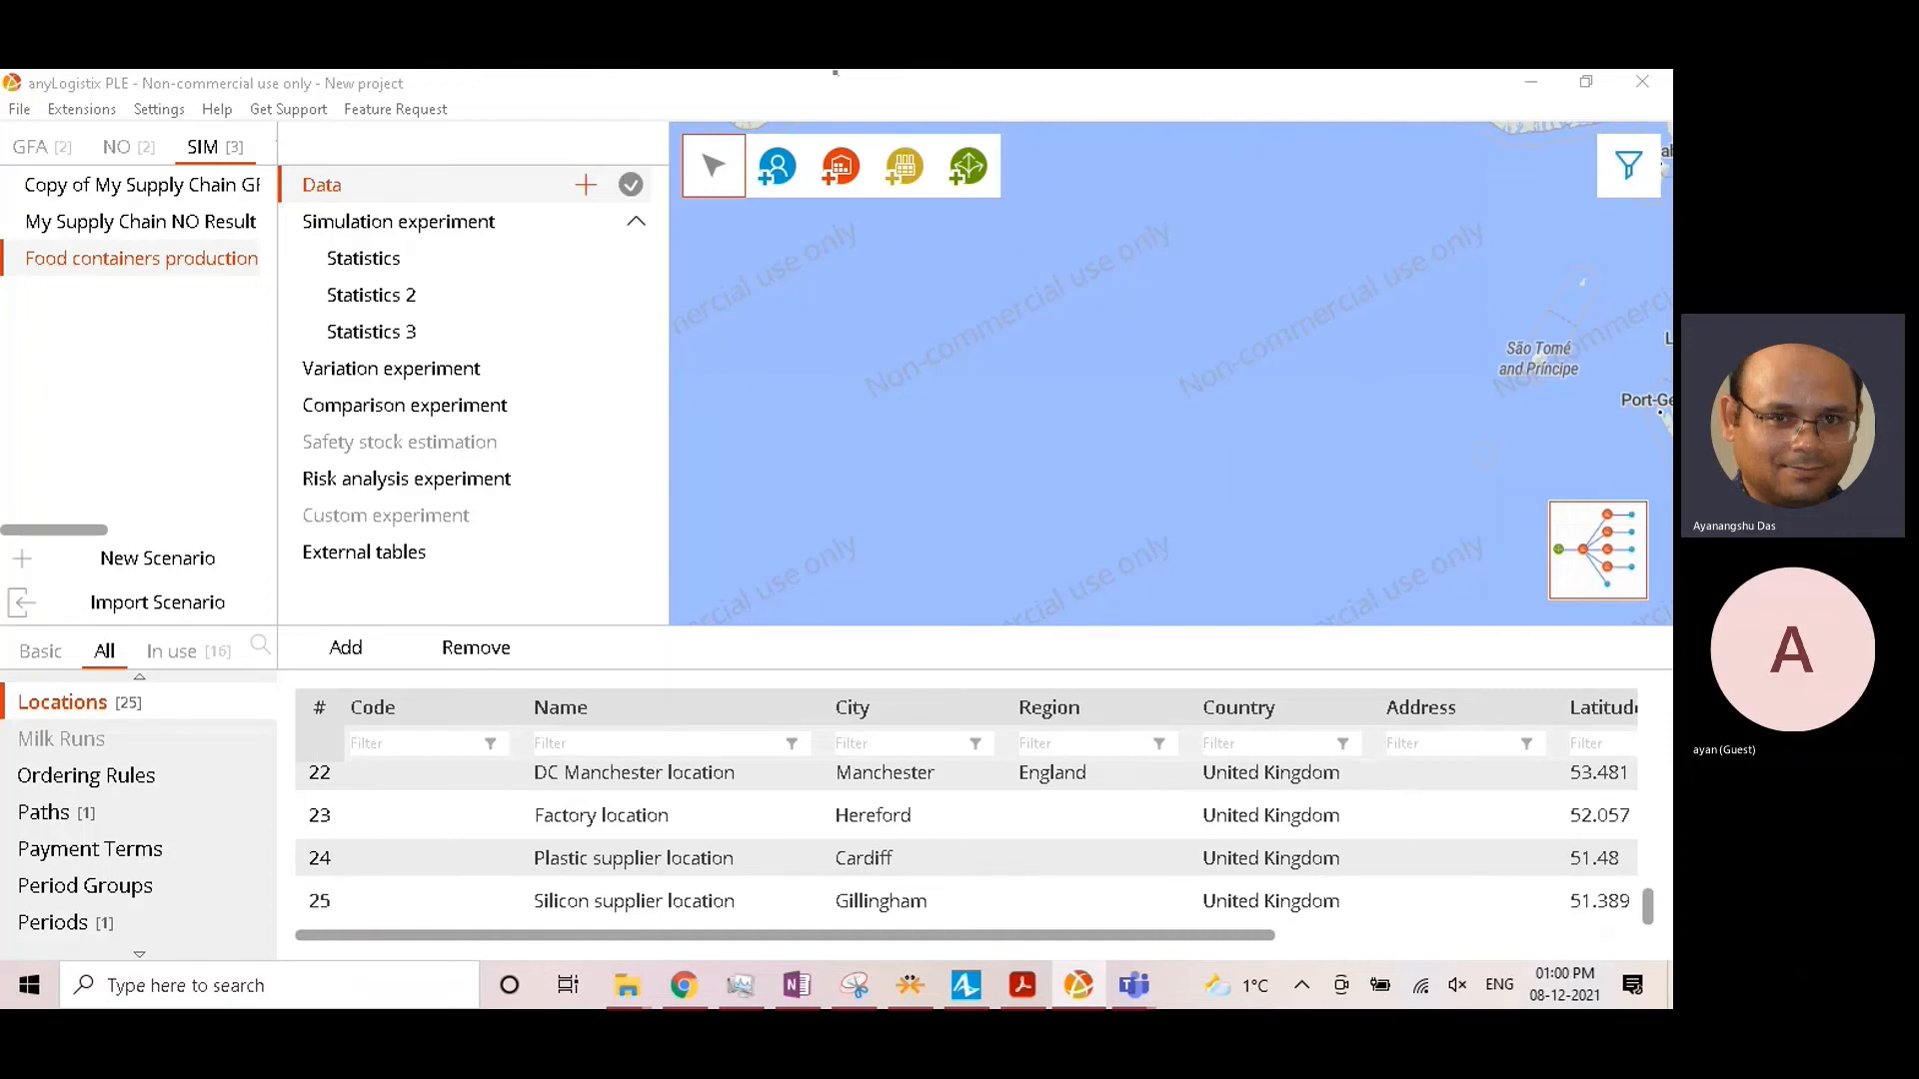
Step: Set the product of both existing Sourcing entries to the Products group in one bulk change
{"action": "scroll", "coordinate": [117, 925], "scroll_direction": "down", "scroll_amount": 3}
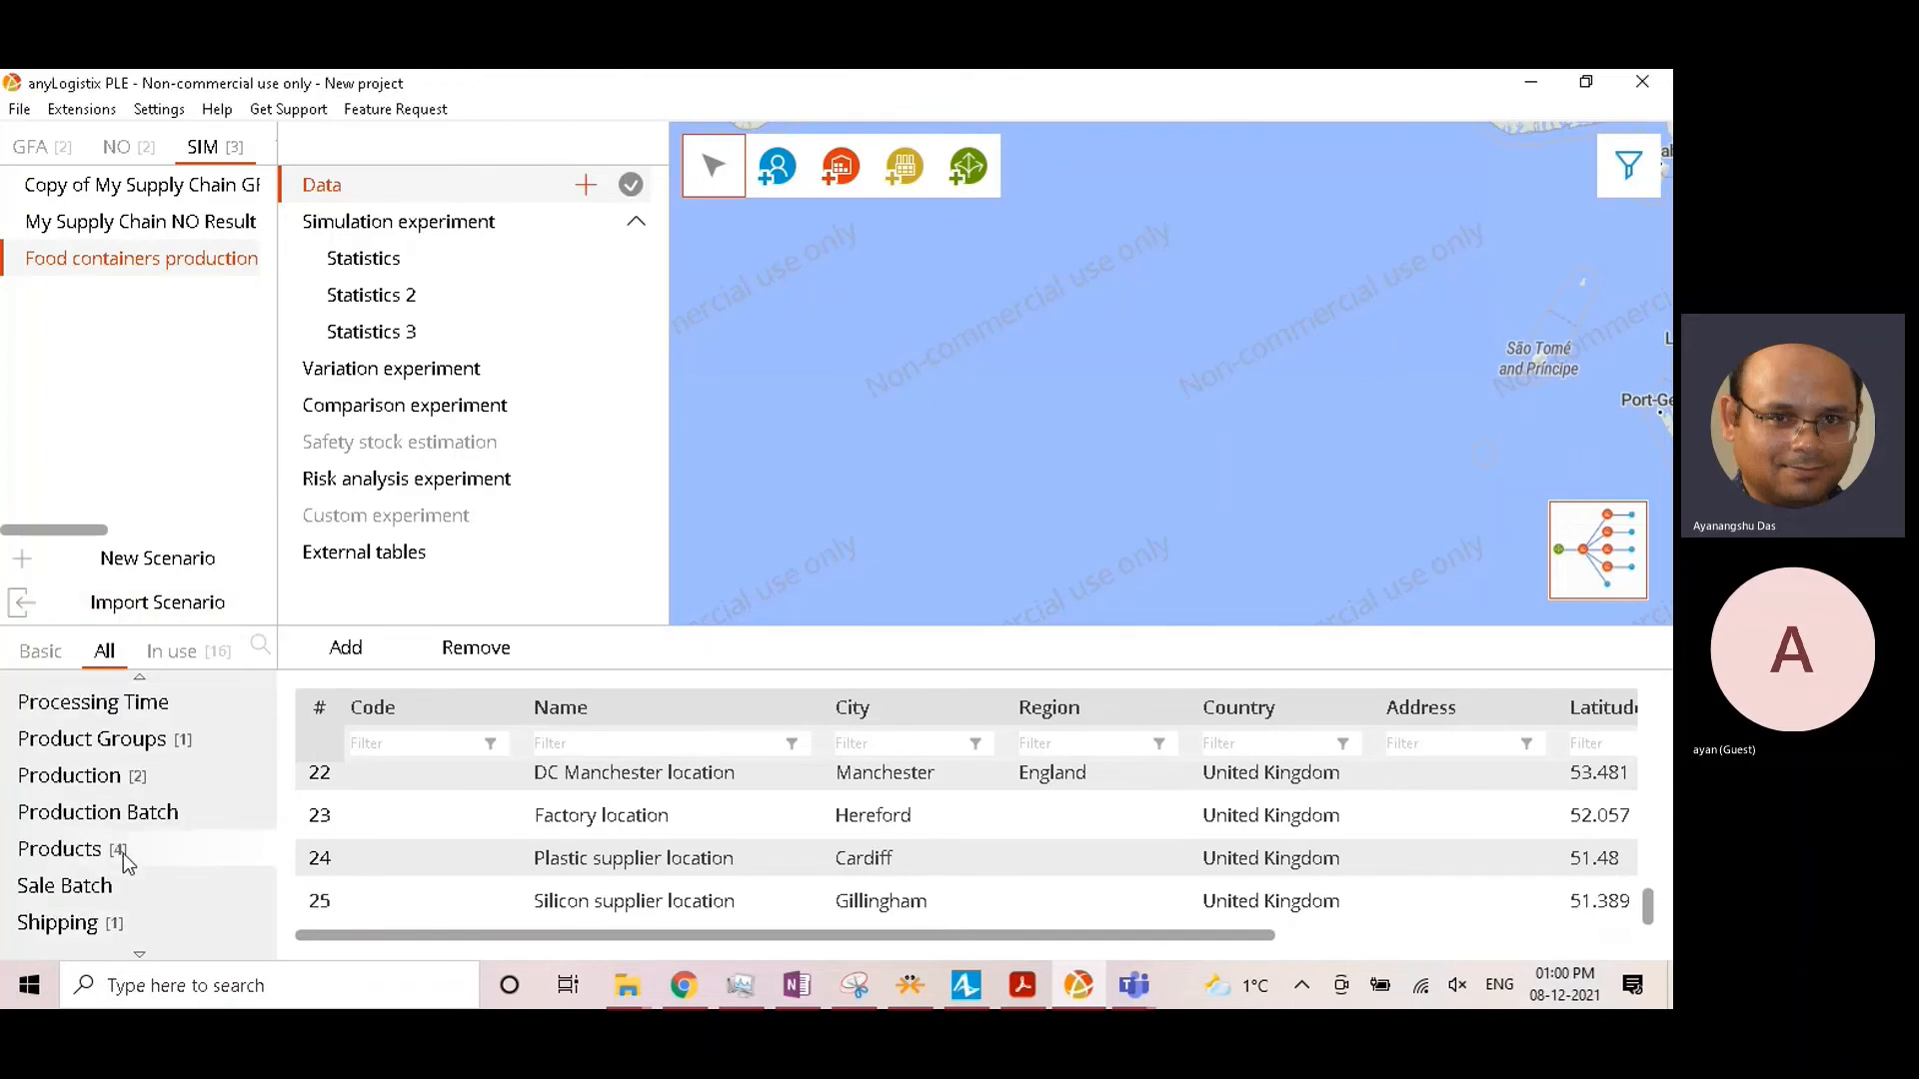
{"action": "scroll", "coordinate": [125, 862], "scroll_direction": "up", "scroll_amount": 1}
{"action": "scroll", "coordinate": [128, 864], "scroll_direction": "down", "scroll_amount": 3}
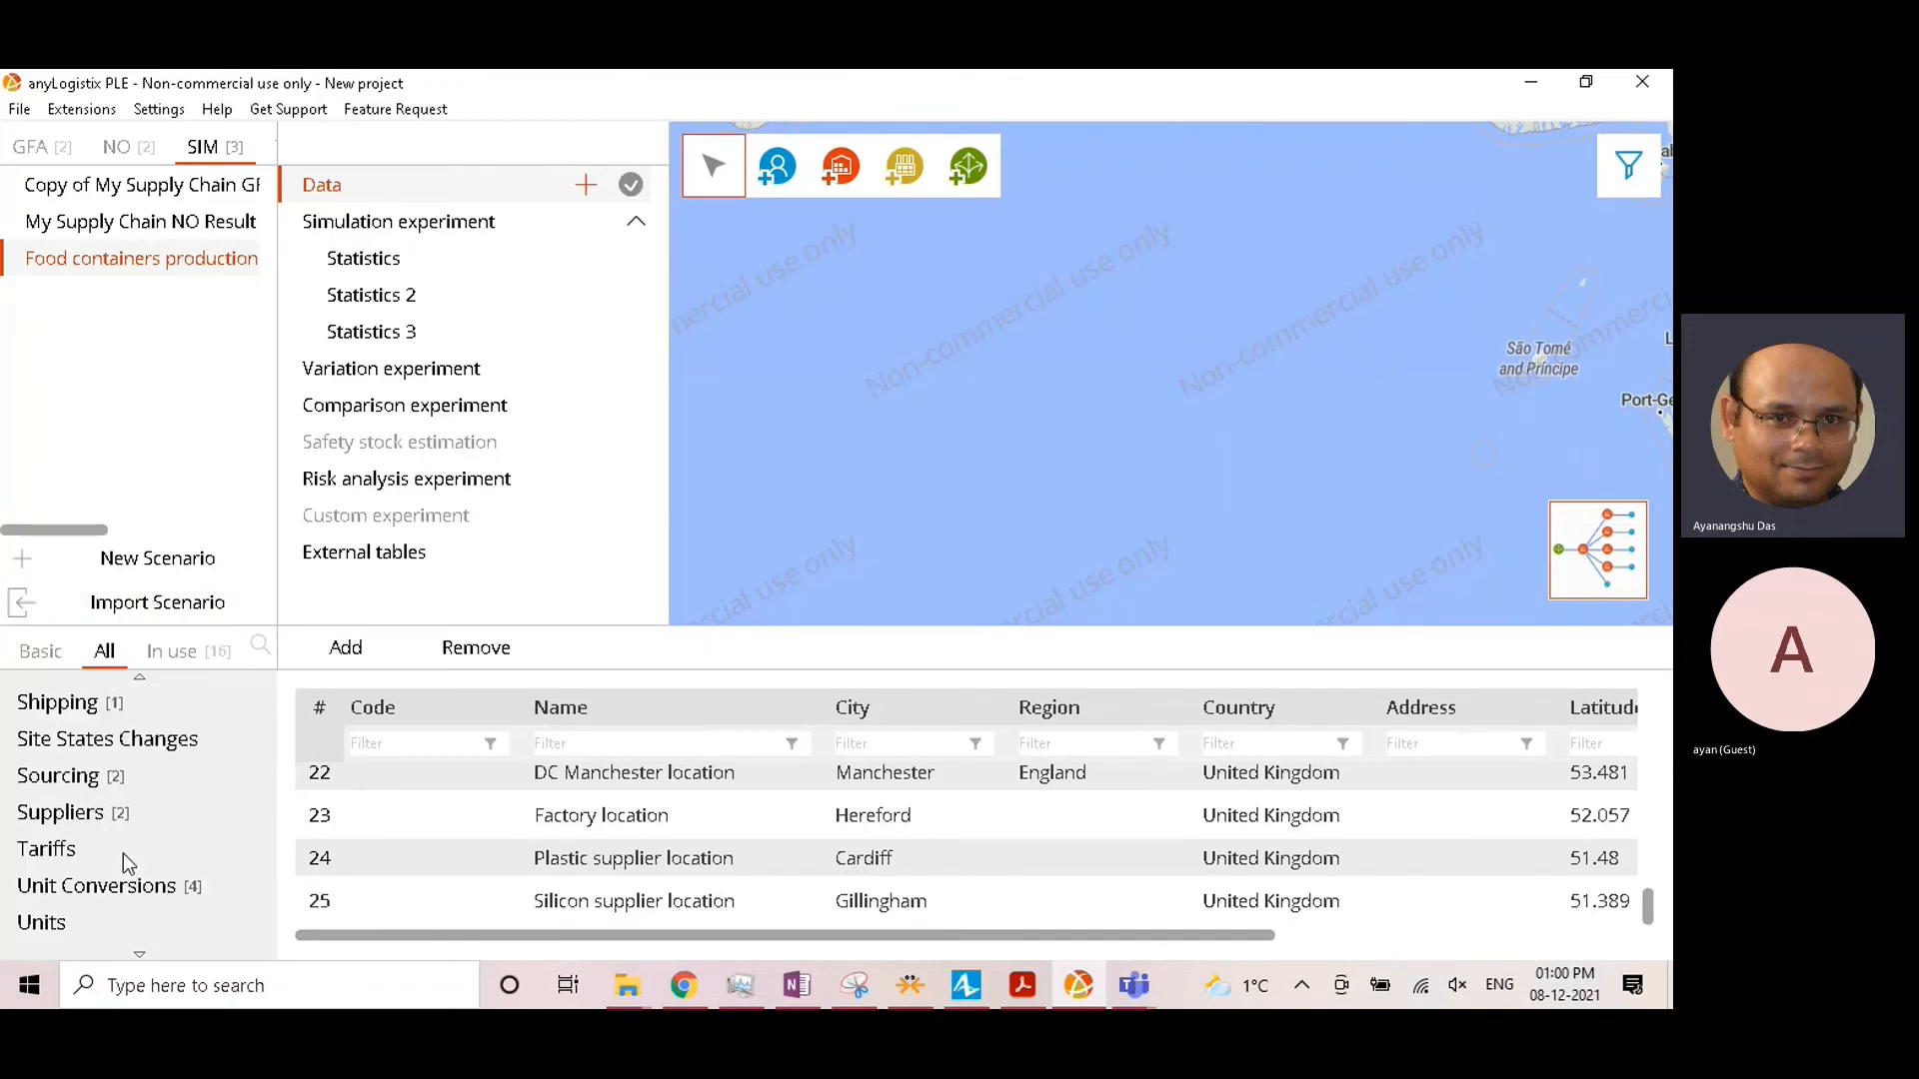
{"action": "left_click", "coordinate": [115, 784]}
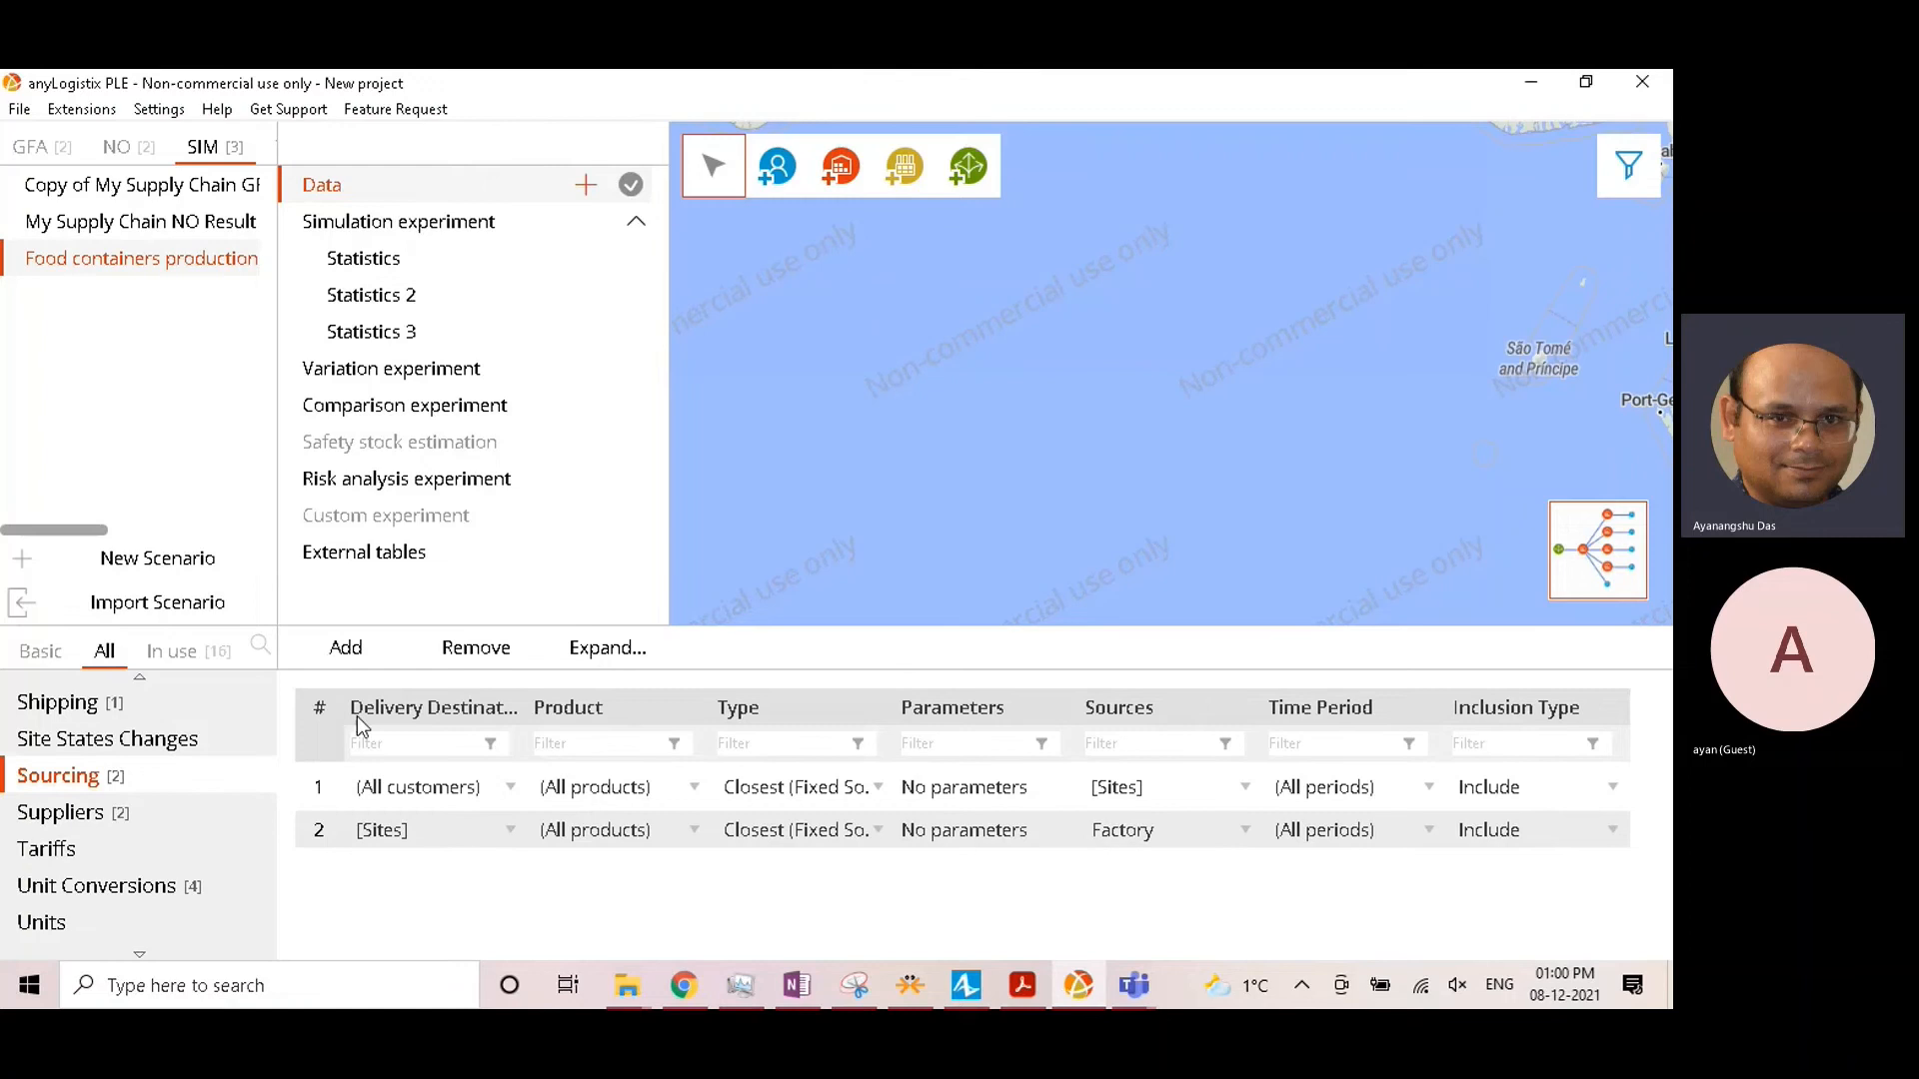
{"action": "left_click", "coordinate": [568, 708]}
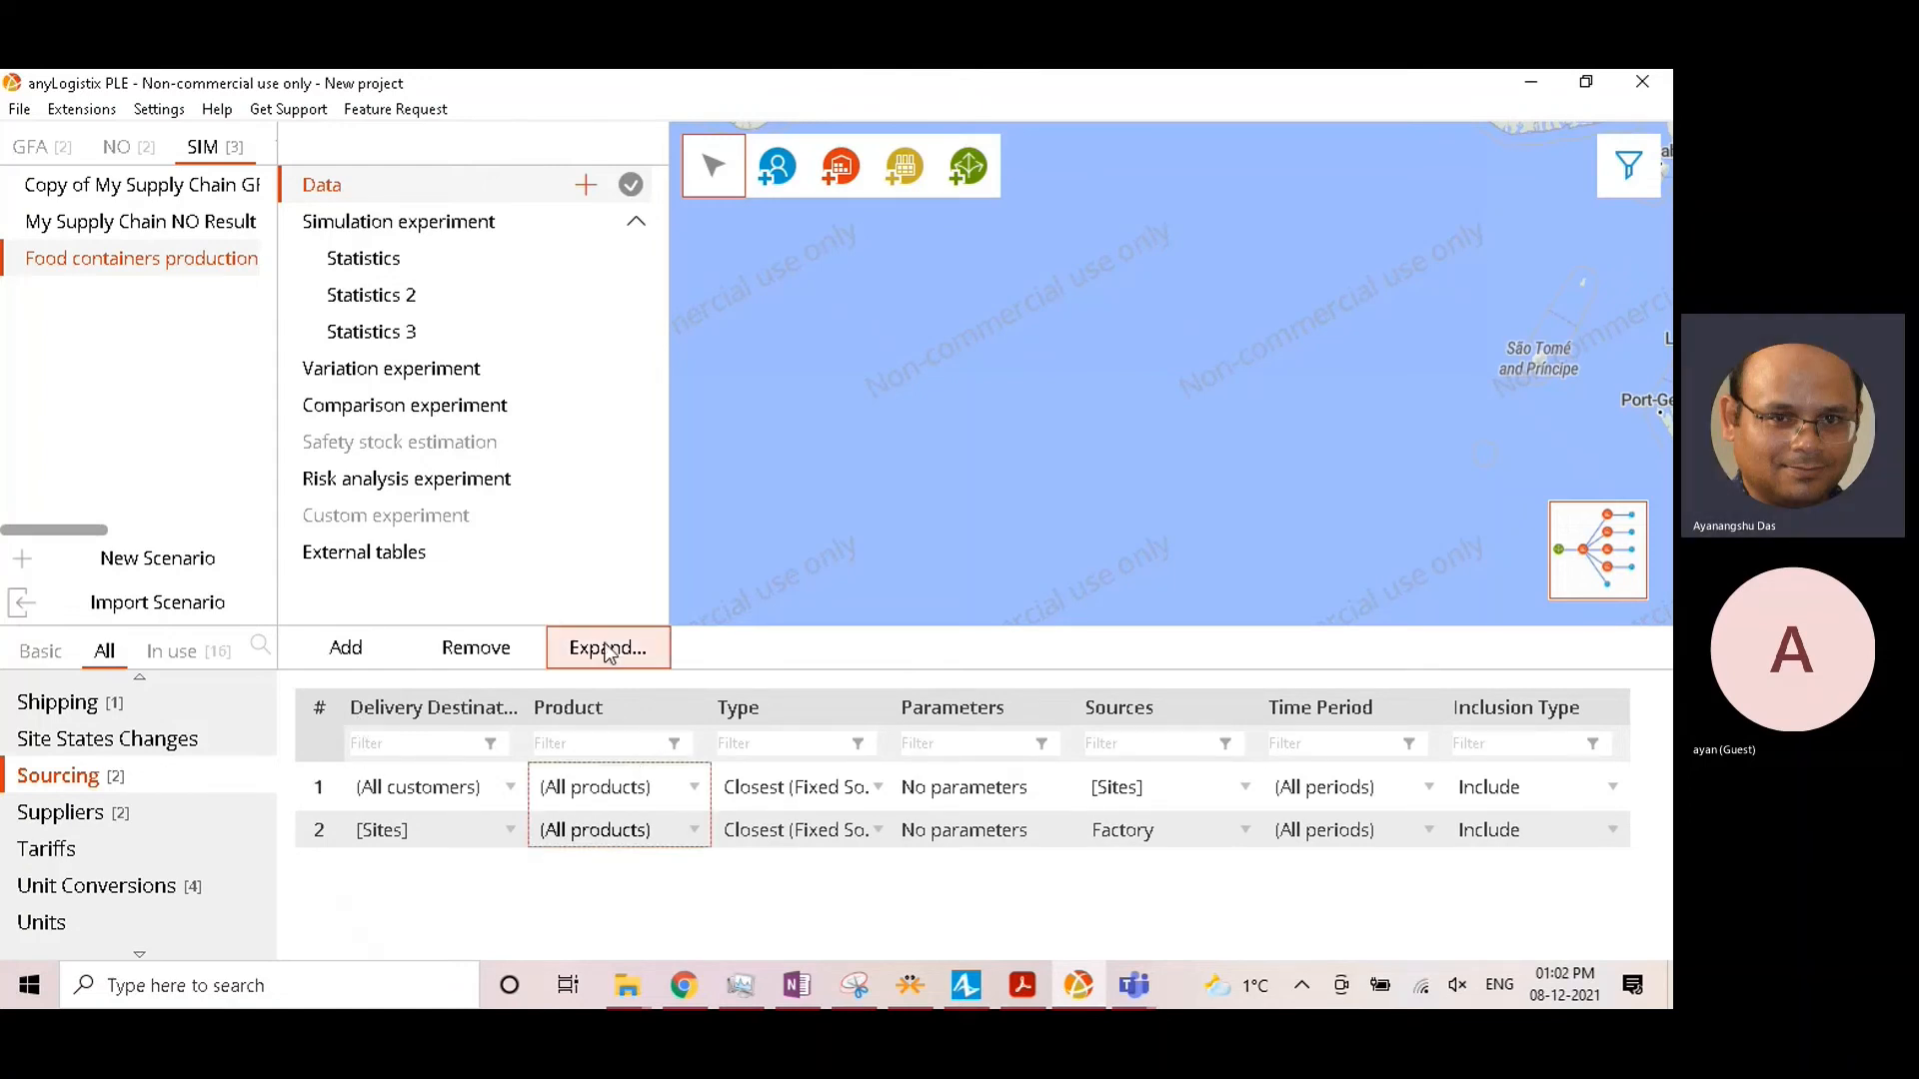
{"action": "double_click", "coordinate": [579, 804]}
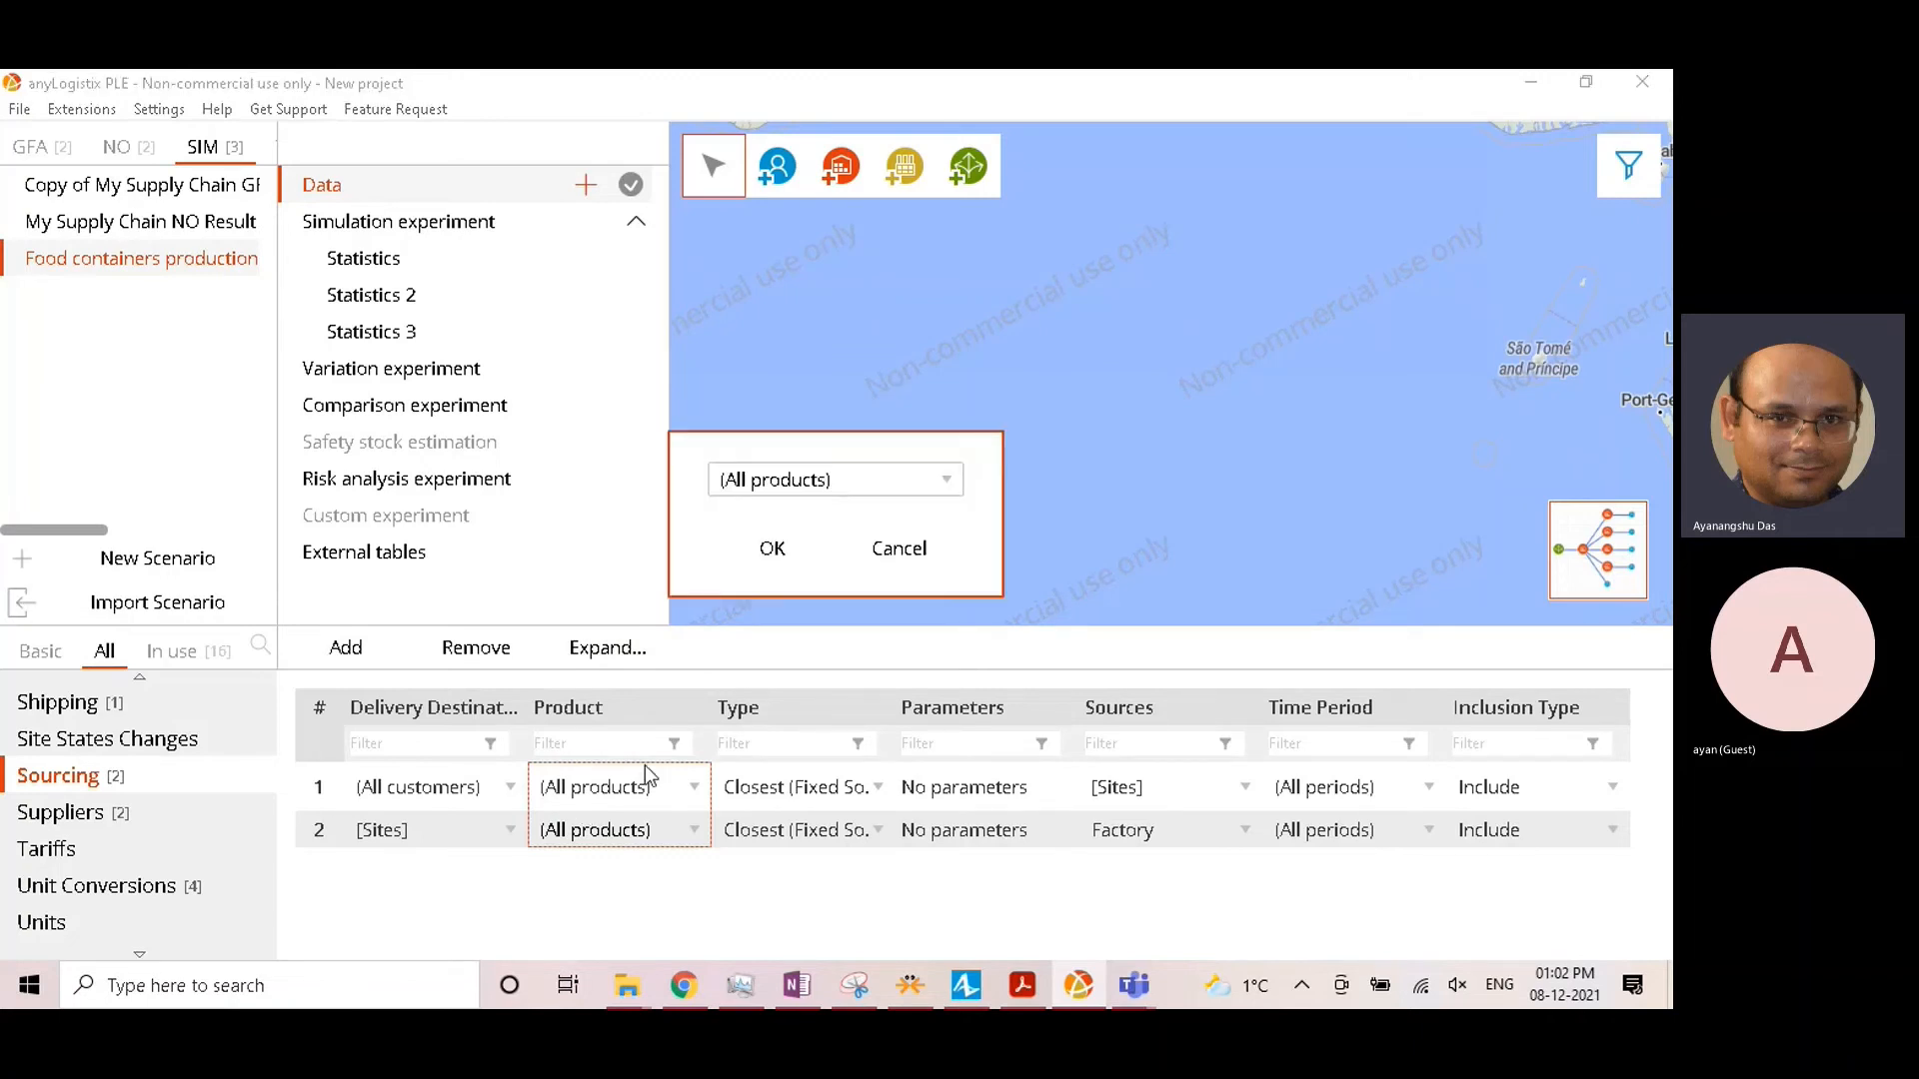
{"action": "left_click", "coordinate": [883, 495]}
{"action": "left_click", "coordinate": [814, 556]}
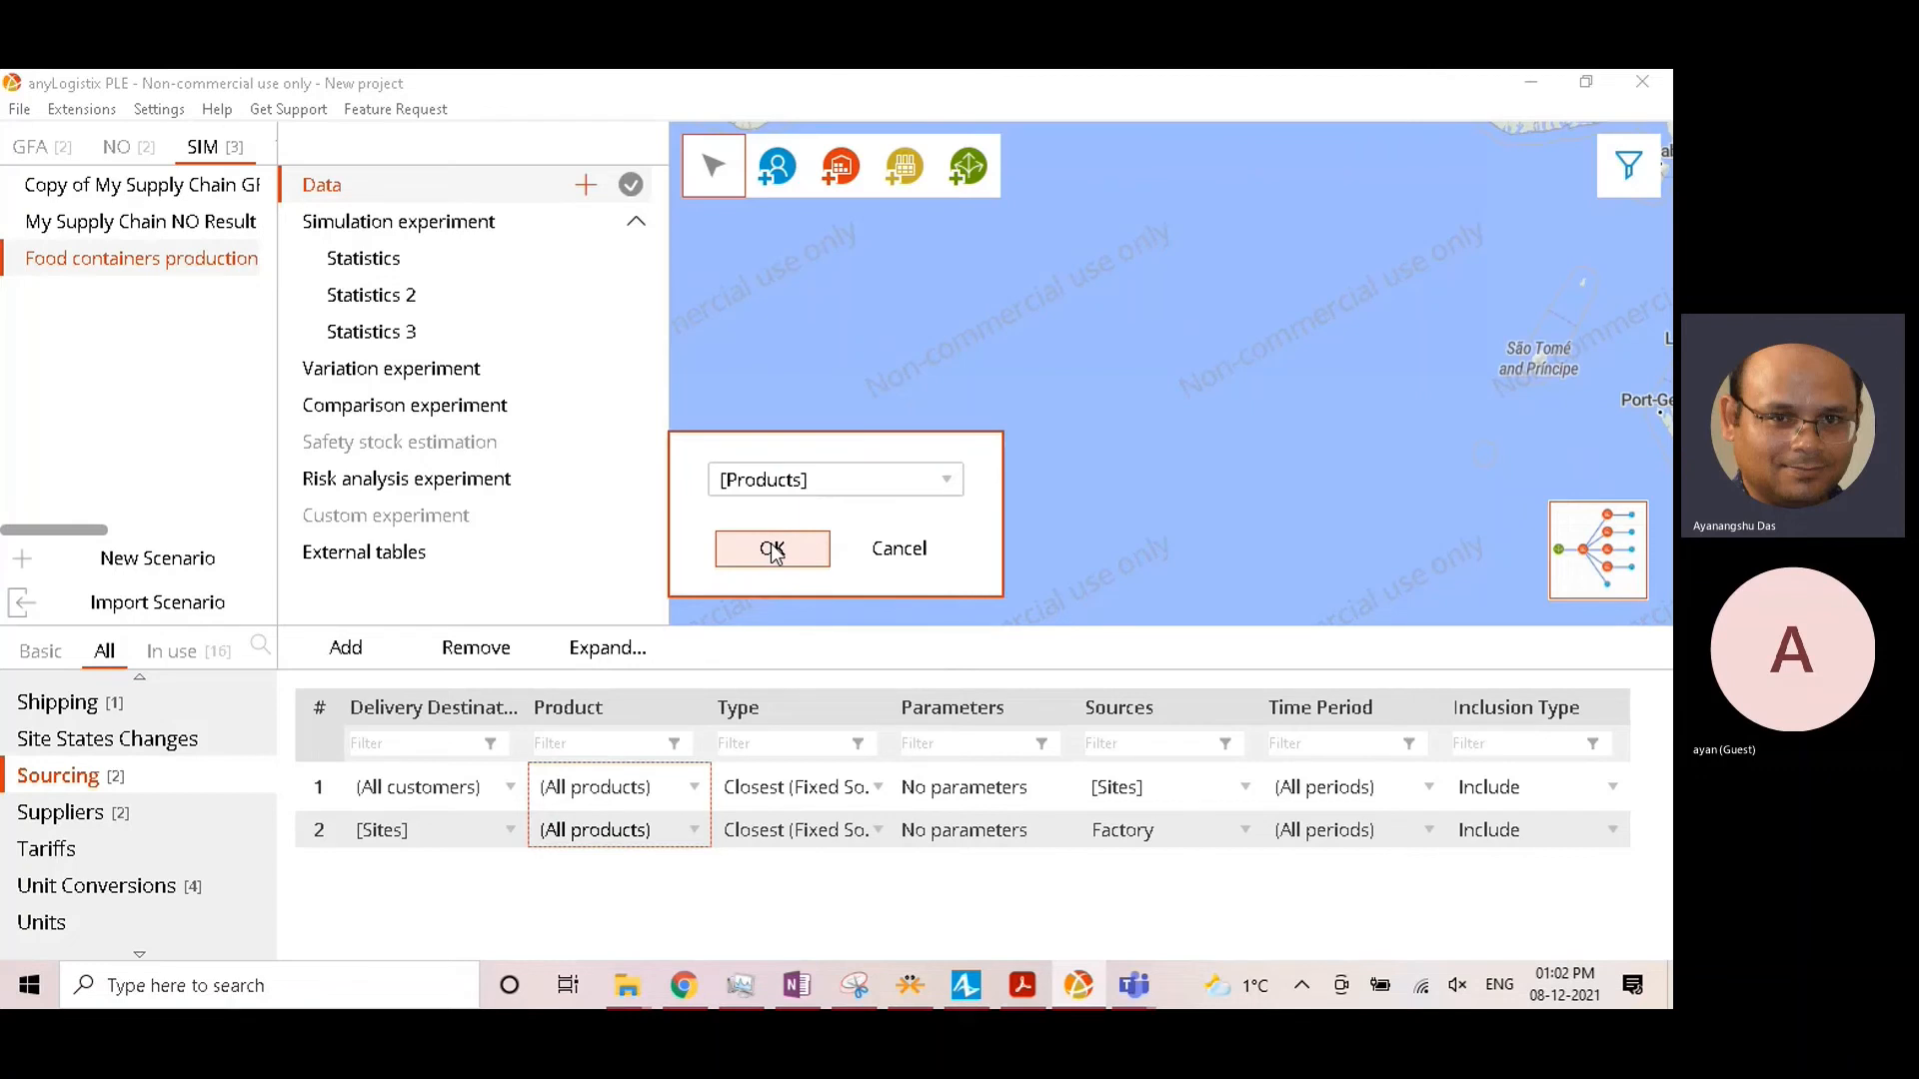
{"action": "left_click", "coordinate": [774, 552]}
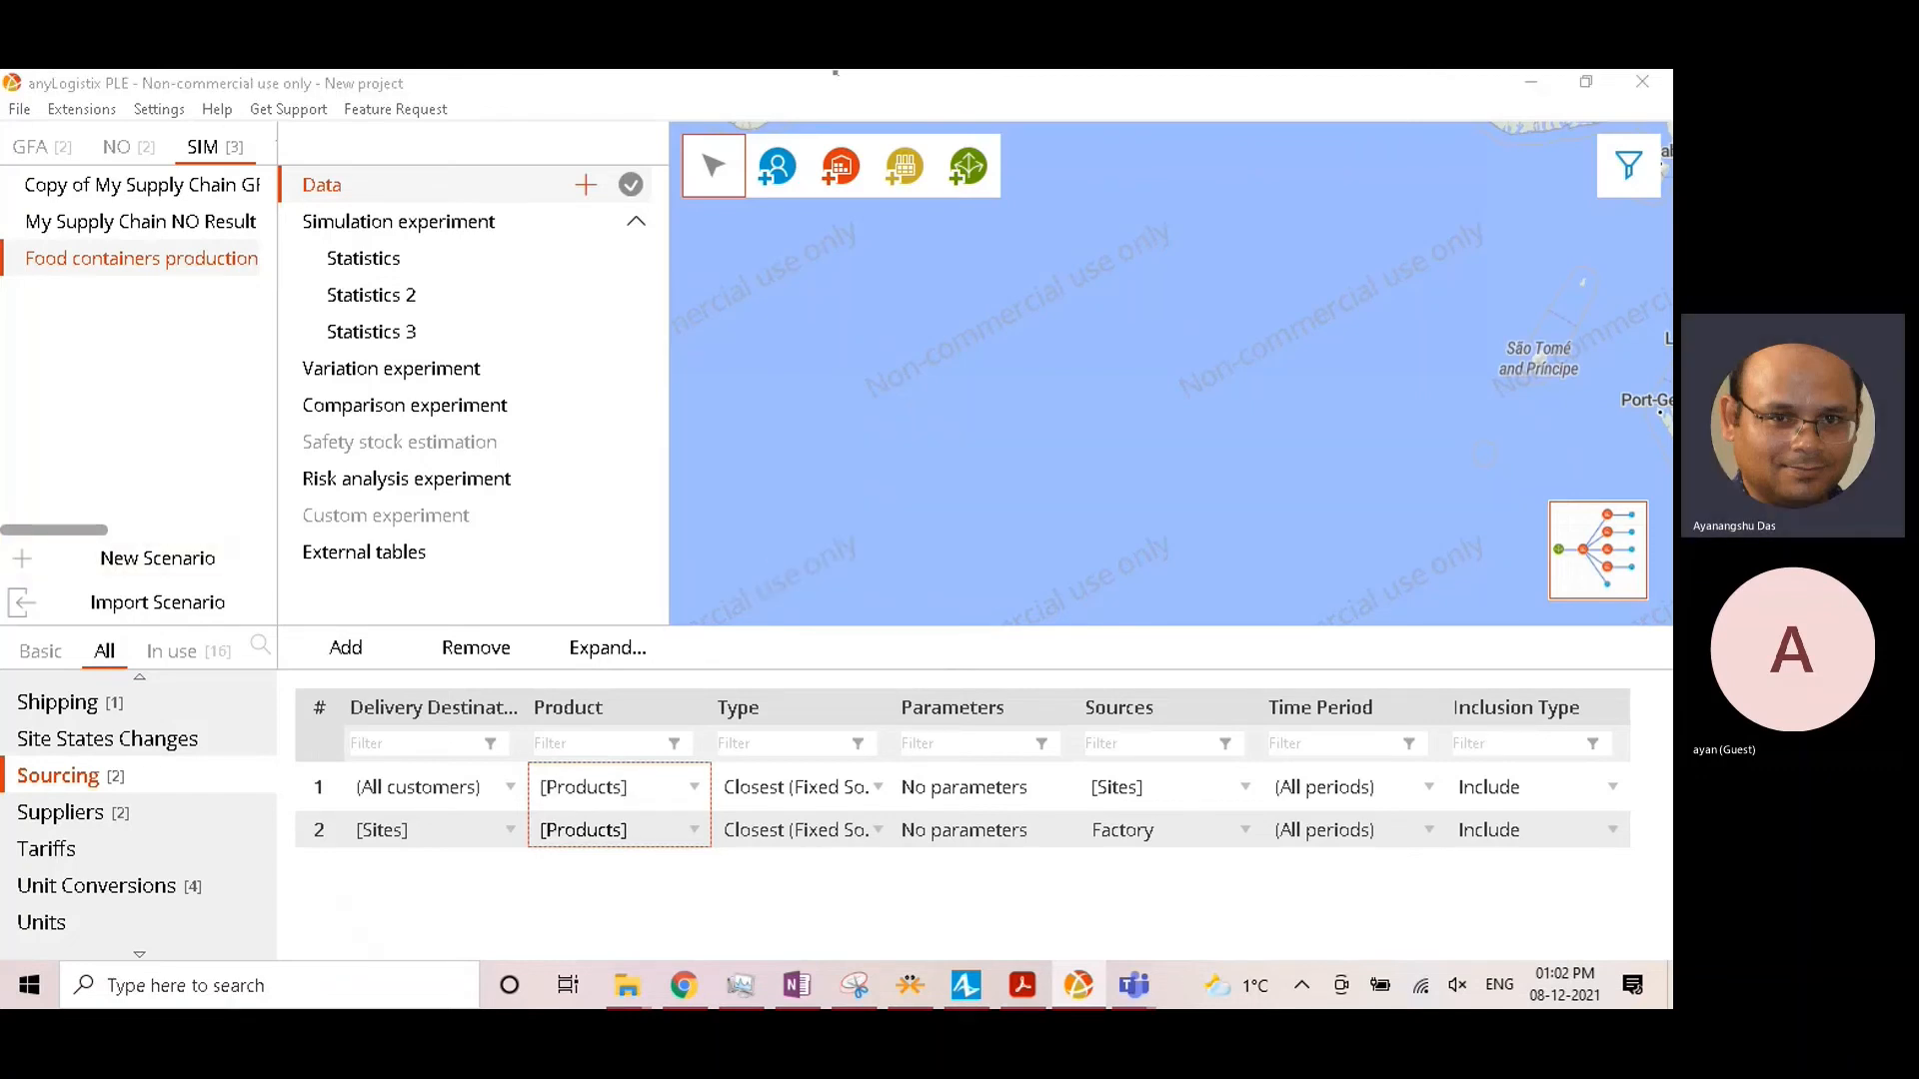
Step: Add a Sourcing entry with Factory as the delivery destination and Plastic as the product
{"action": "left_click", "coordinate": [350, 654]}
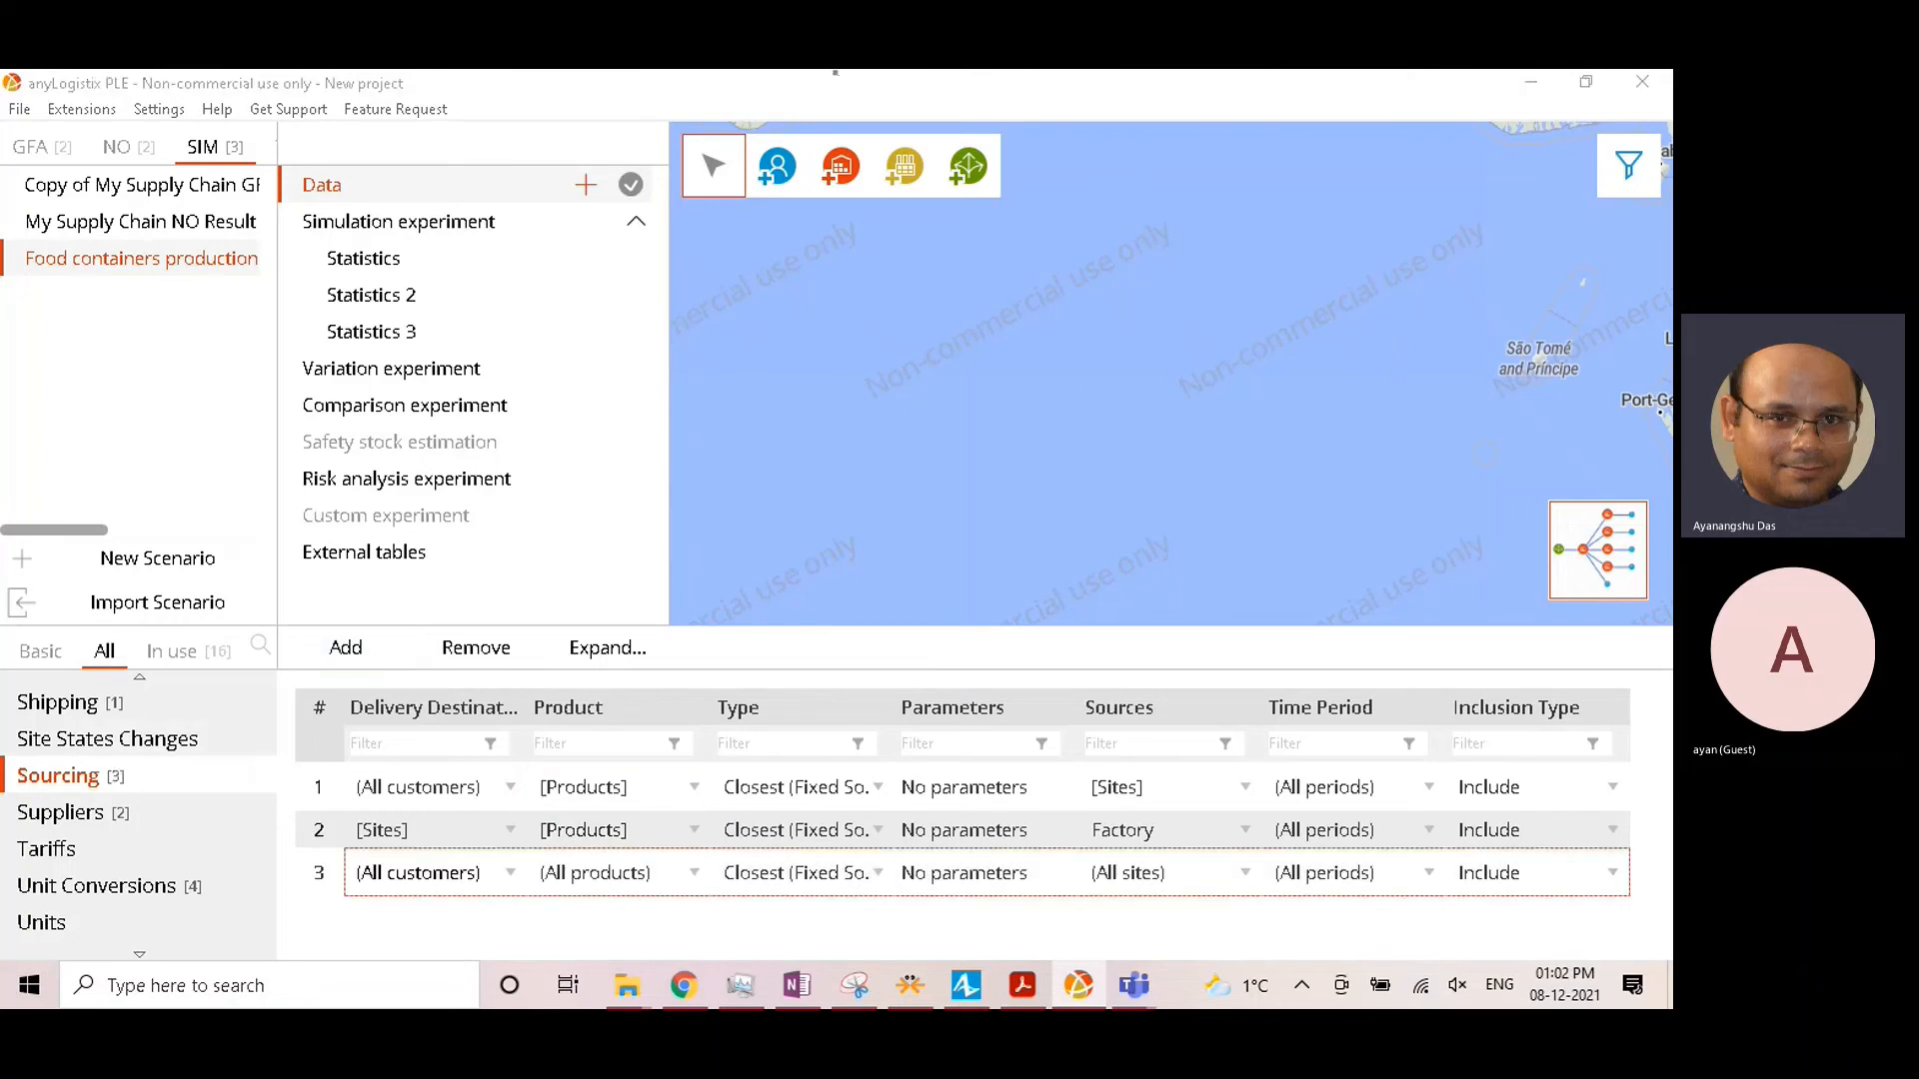
{"action": "left_click", "coordinate": [437, 876]}
{"action": "scroll", "coordinate": [476, 741], "scroll_direction": "down", "scroll_amount": 2}
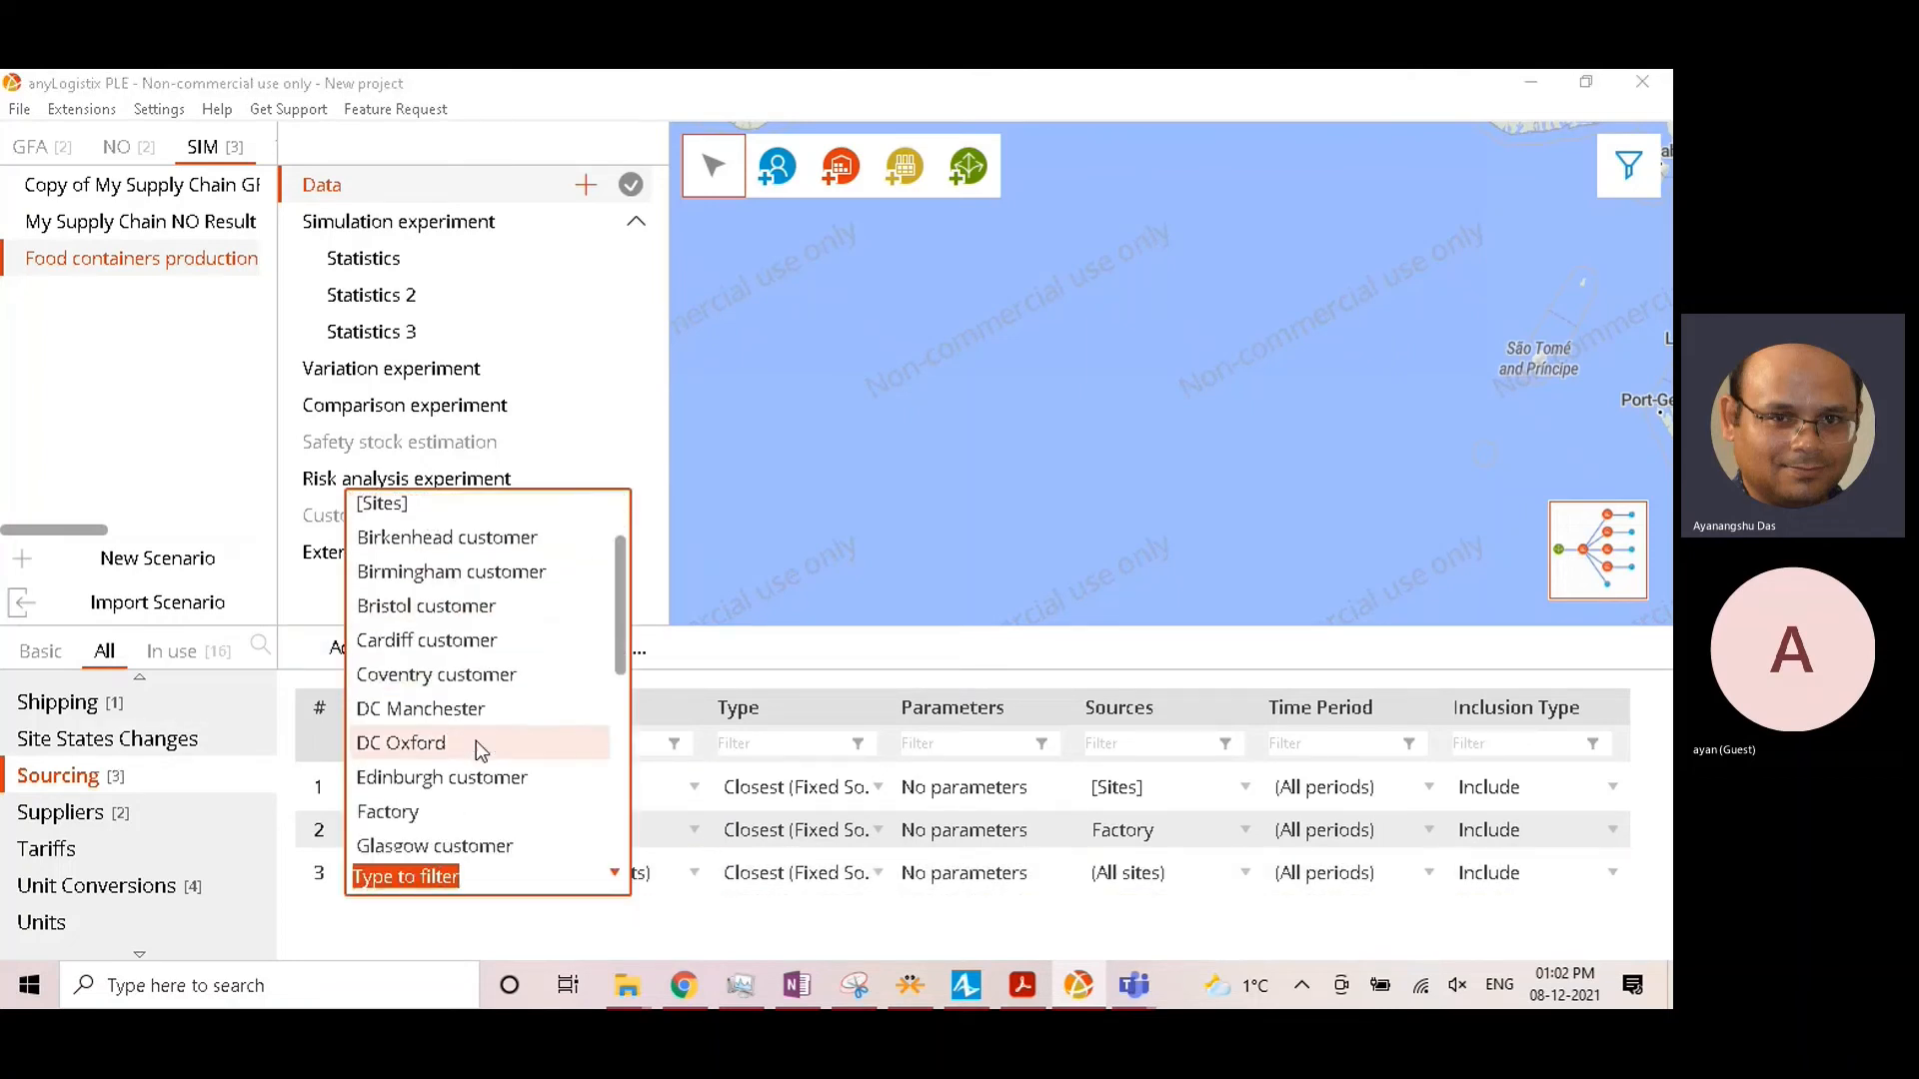
{"action": "left_click", "coordinate": [422, 756]}
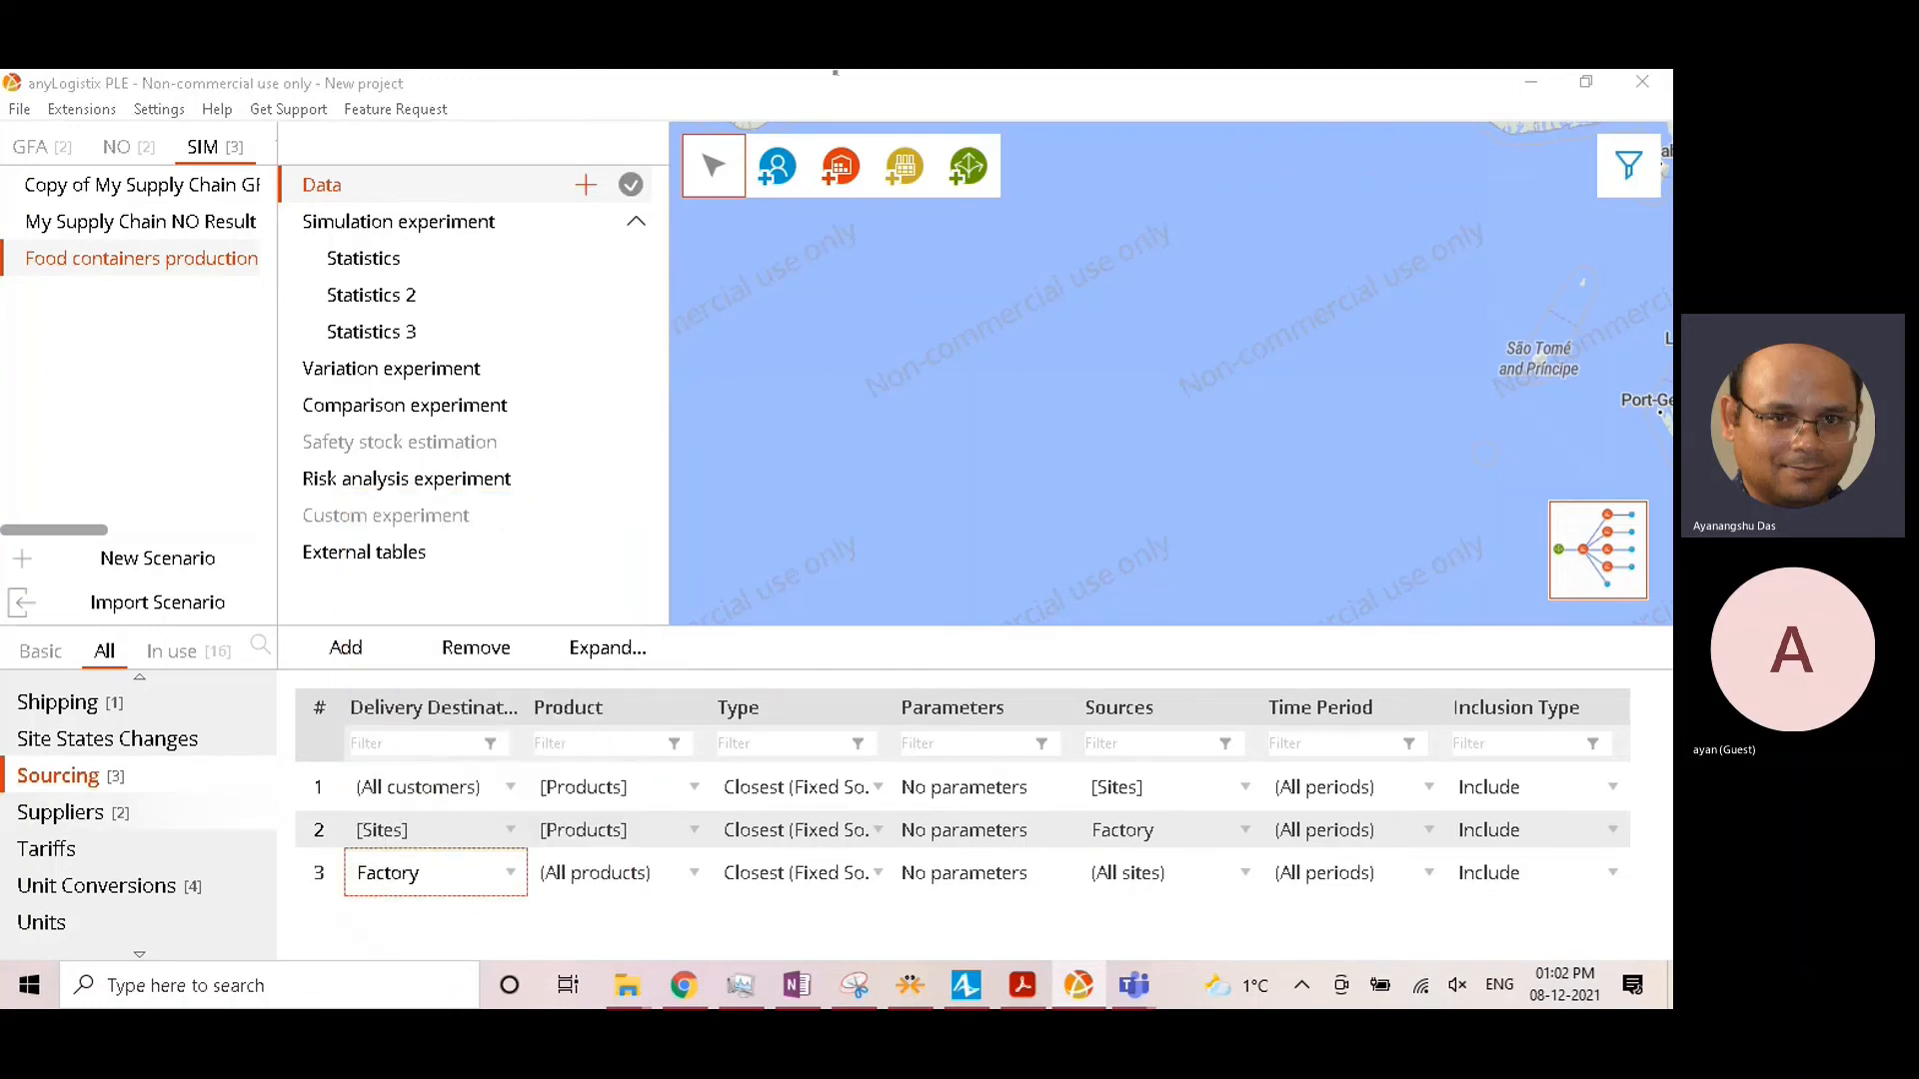
{"action": "left_click", "coordinate": [658, 876]}
{"action": "left_click", "coordinate": [597, 787]}
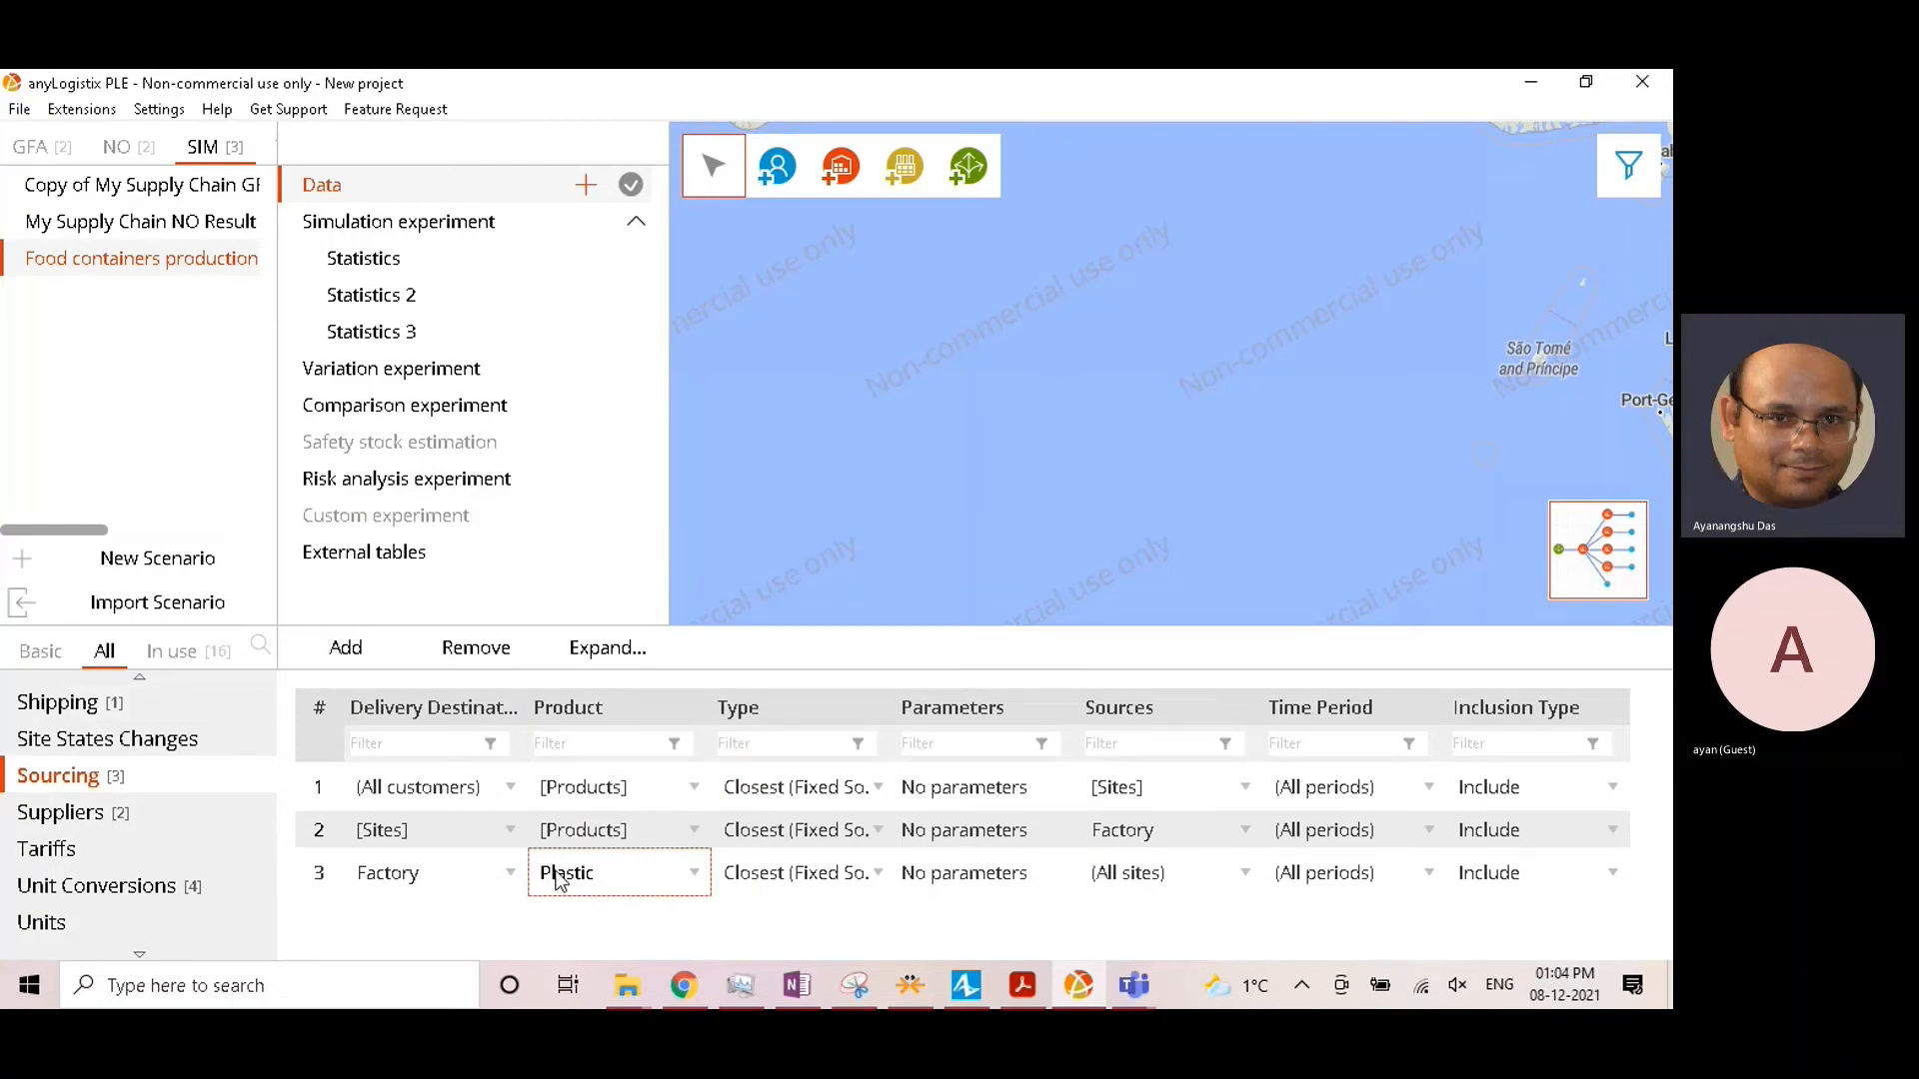
Step: Make Plastic supplier the only source of the Plastic sourcing entry, replacing the all-sites selection
{"action": "left_click", "coordinate": [1181, 871]}
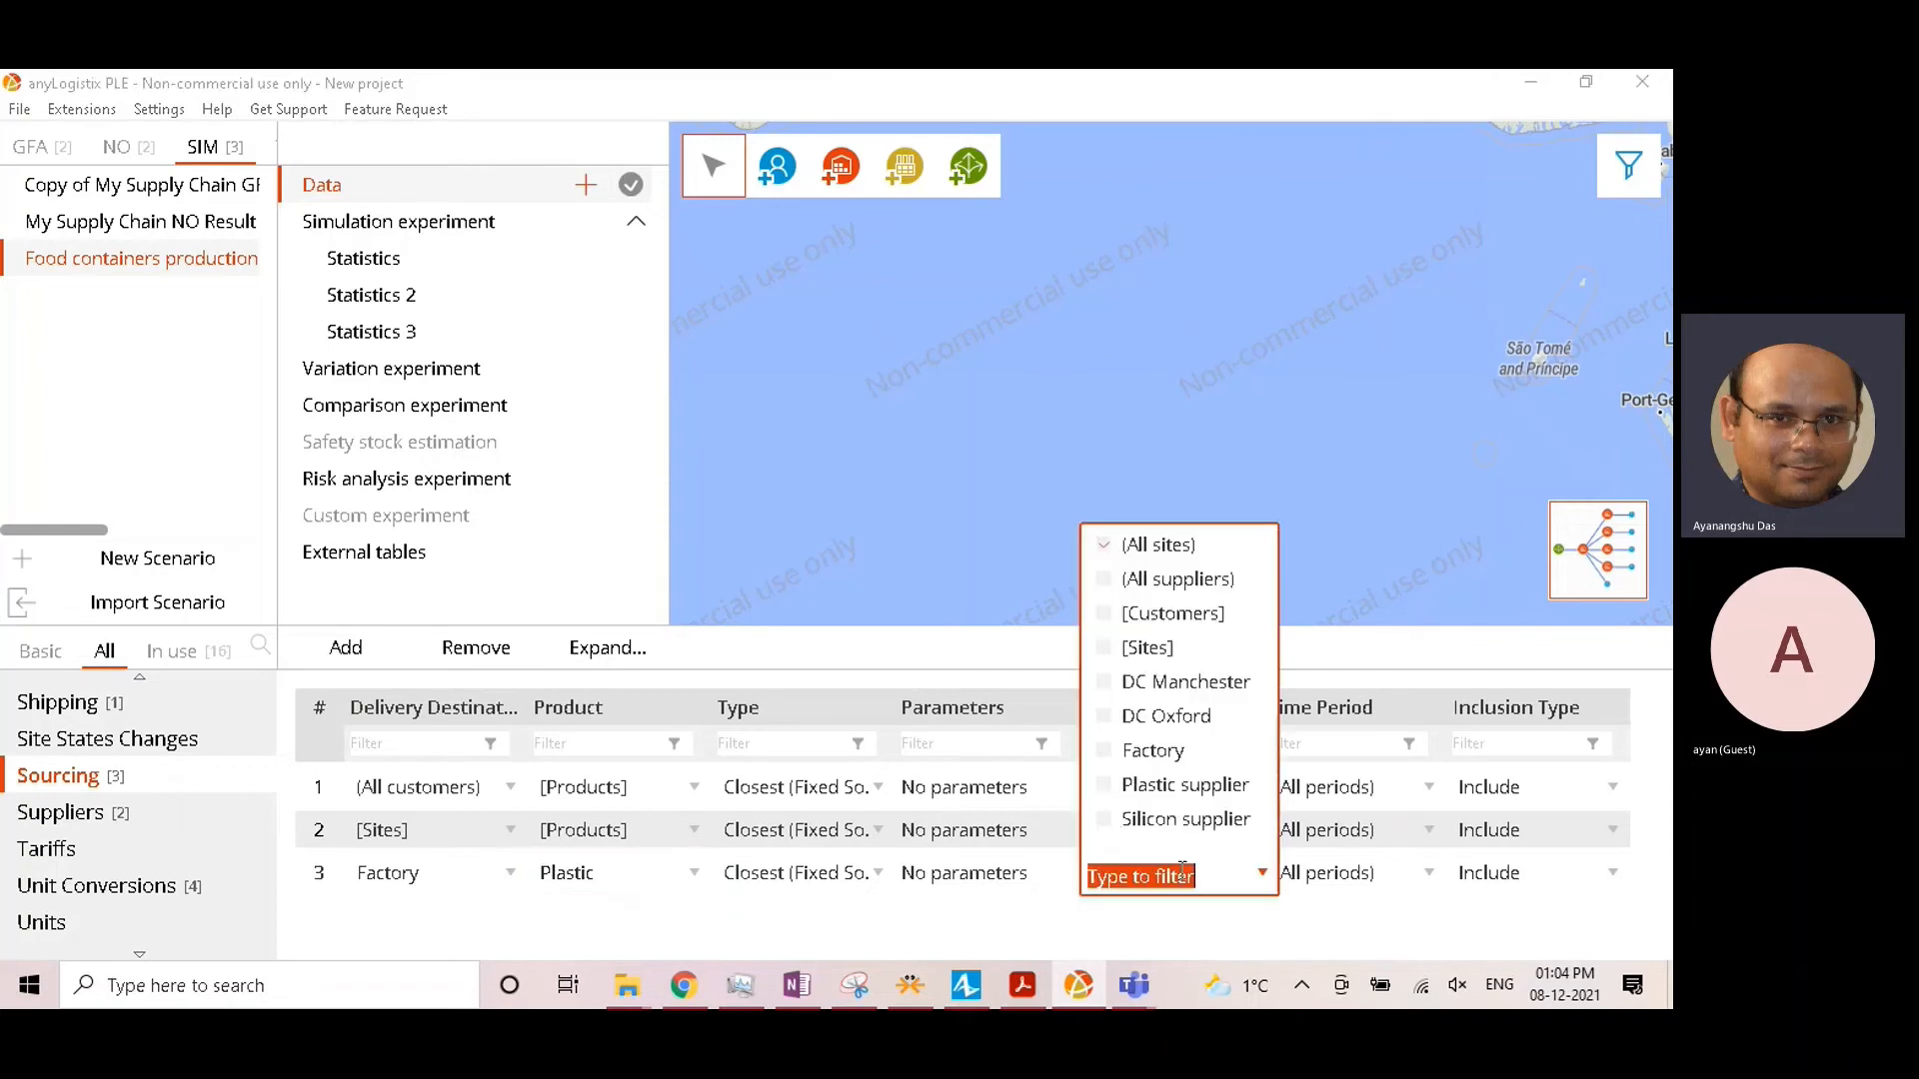
{"action": "left_click", "coordinate": [1161, 789]}
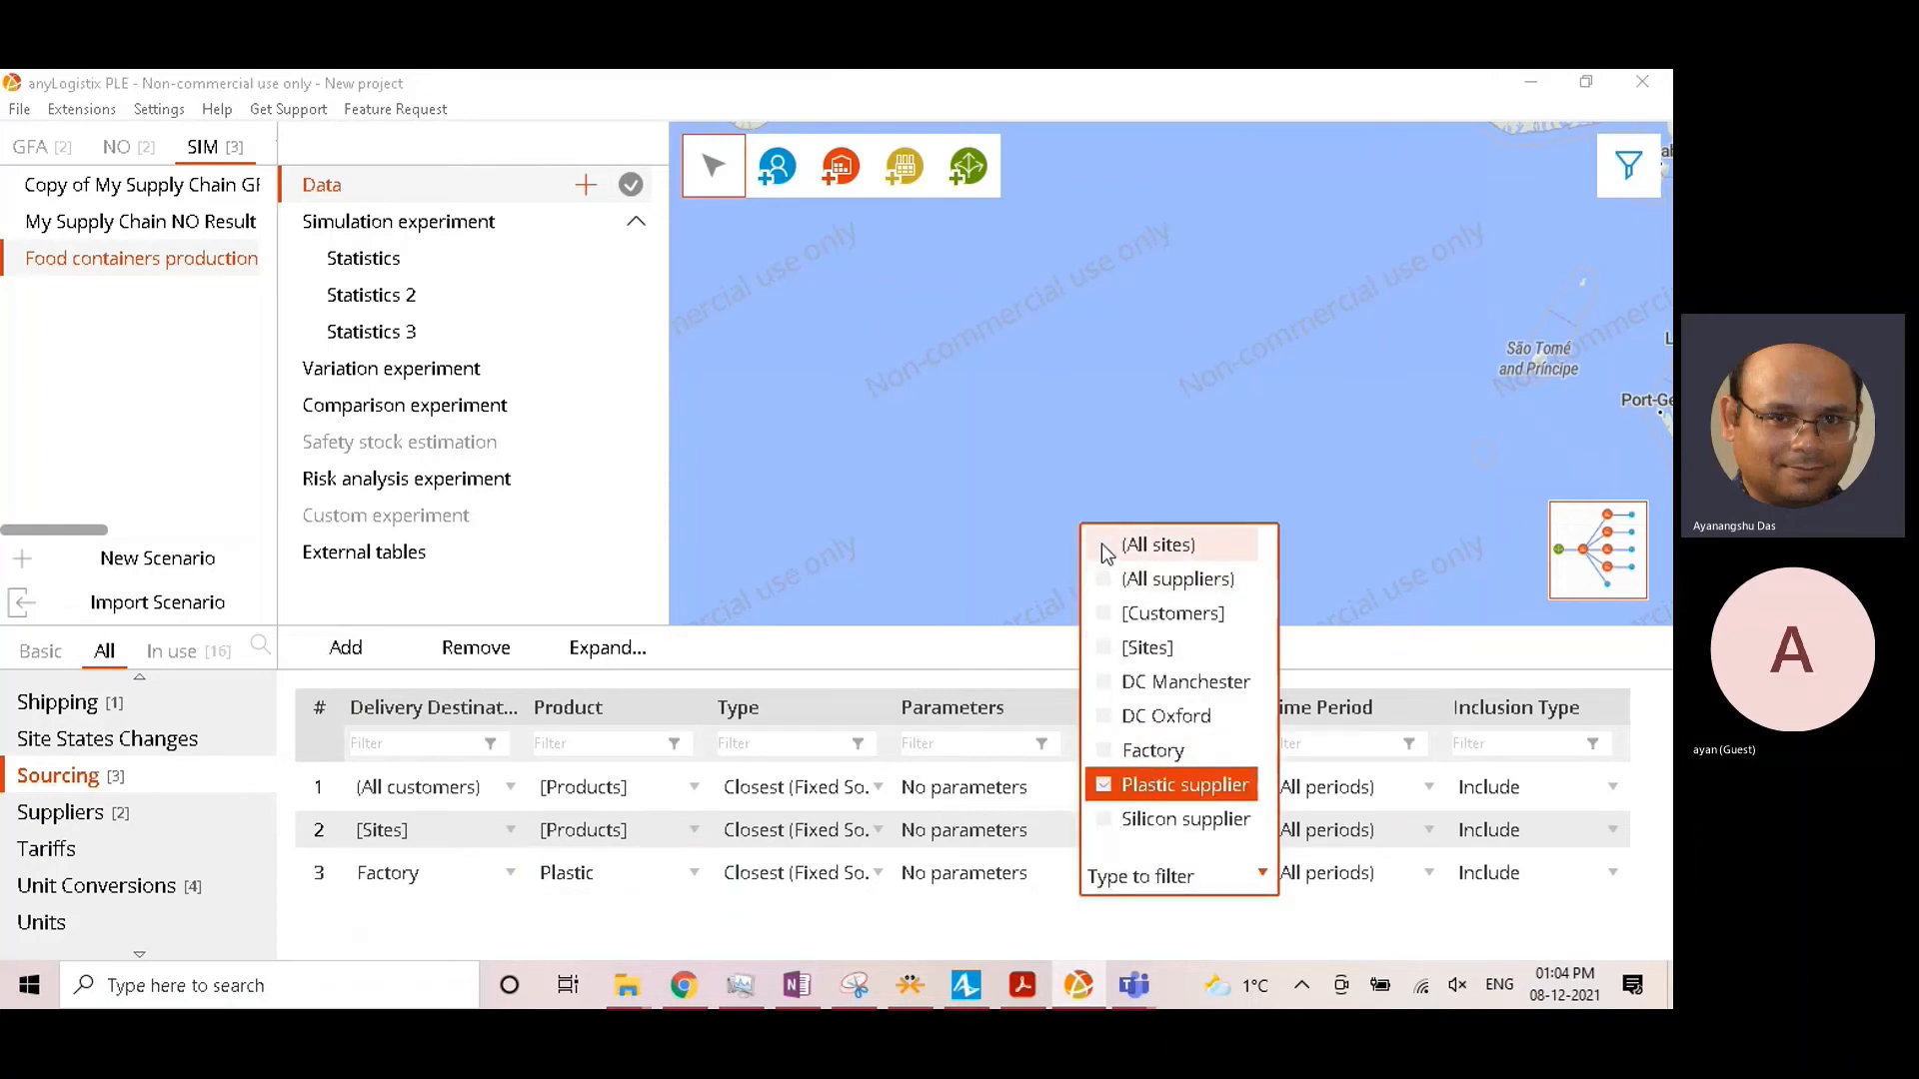
{"action": "left_click", "coordinate": [994, 920]}
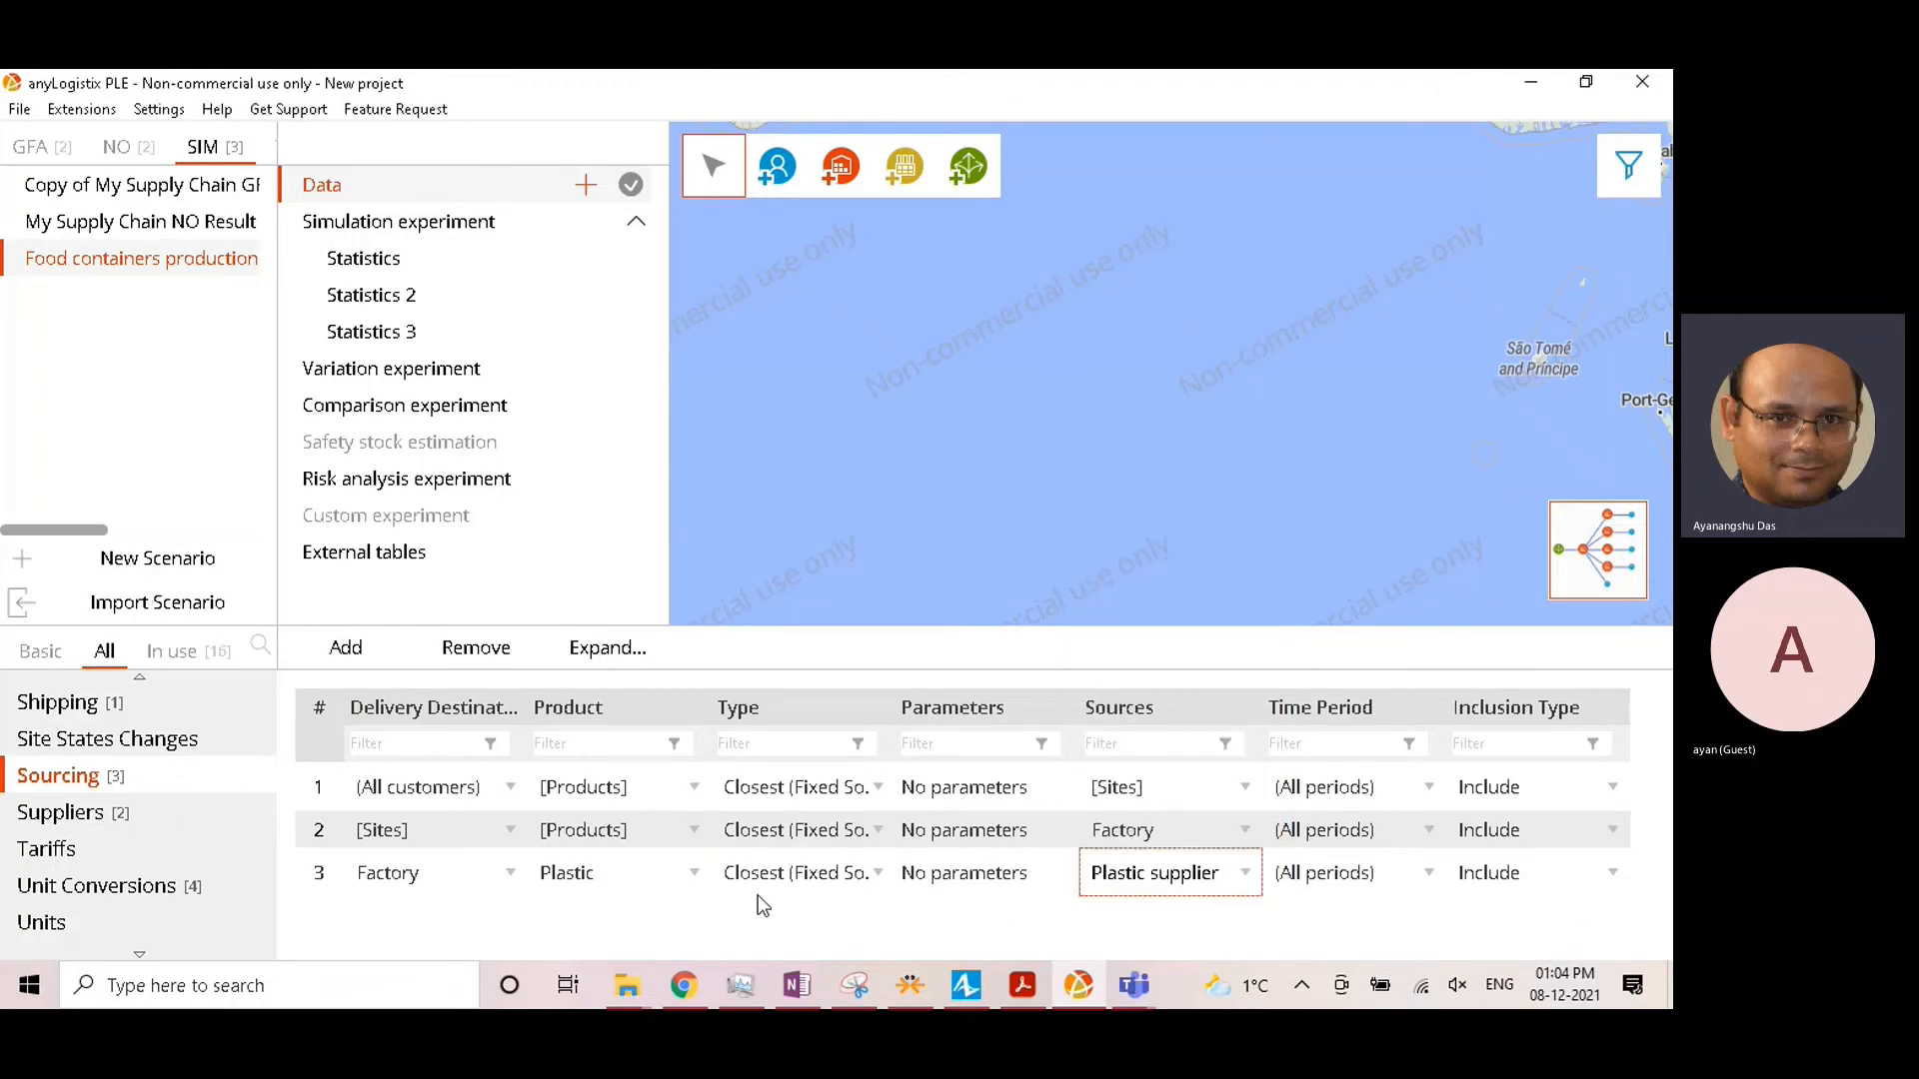
Step: Add another Sourcing entry with Factory as the delivery destination and Silicon as the product
{"action": "left_click", "coordinate": [350, 652]}
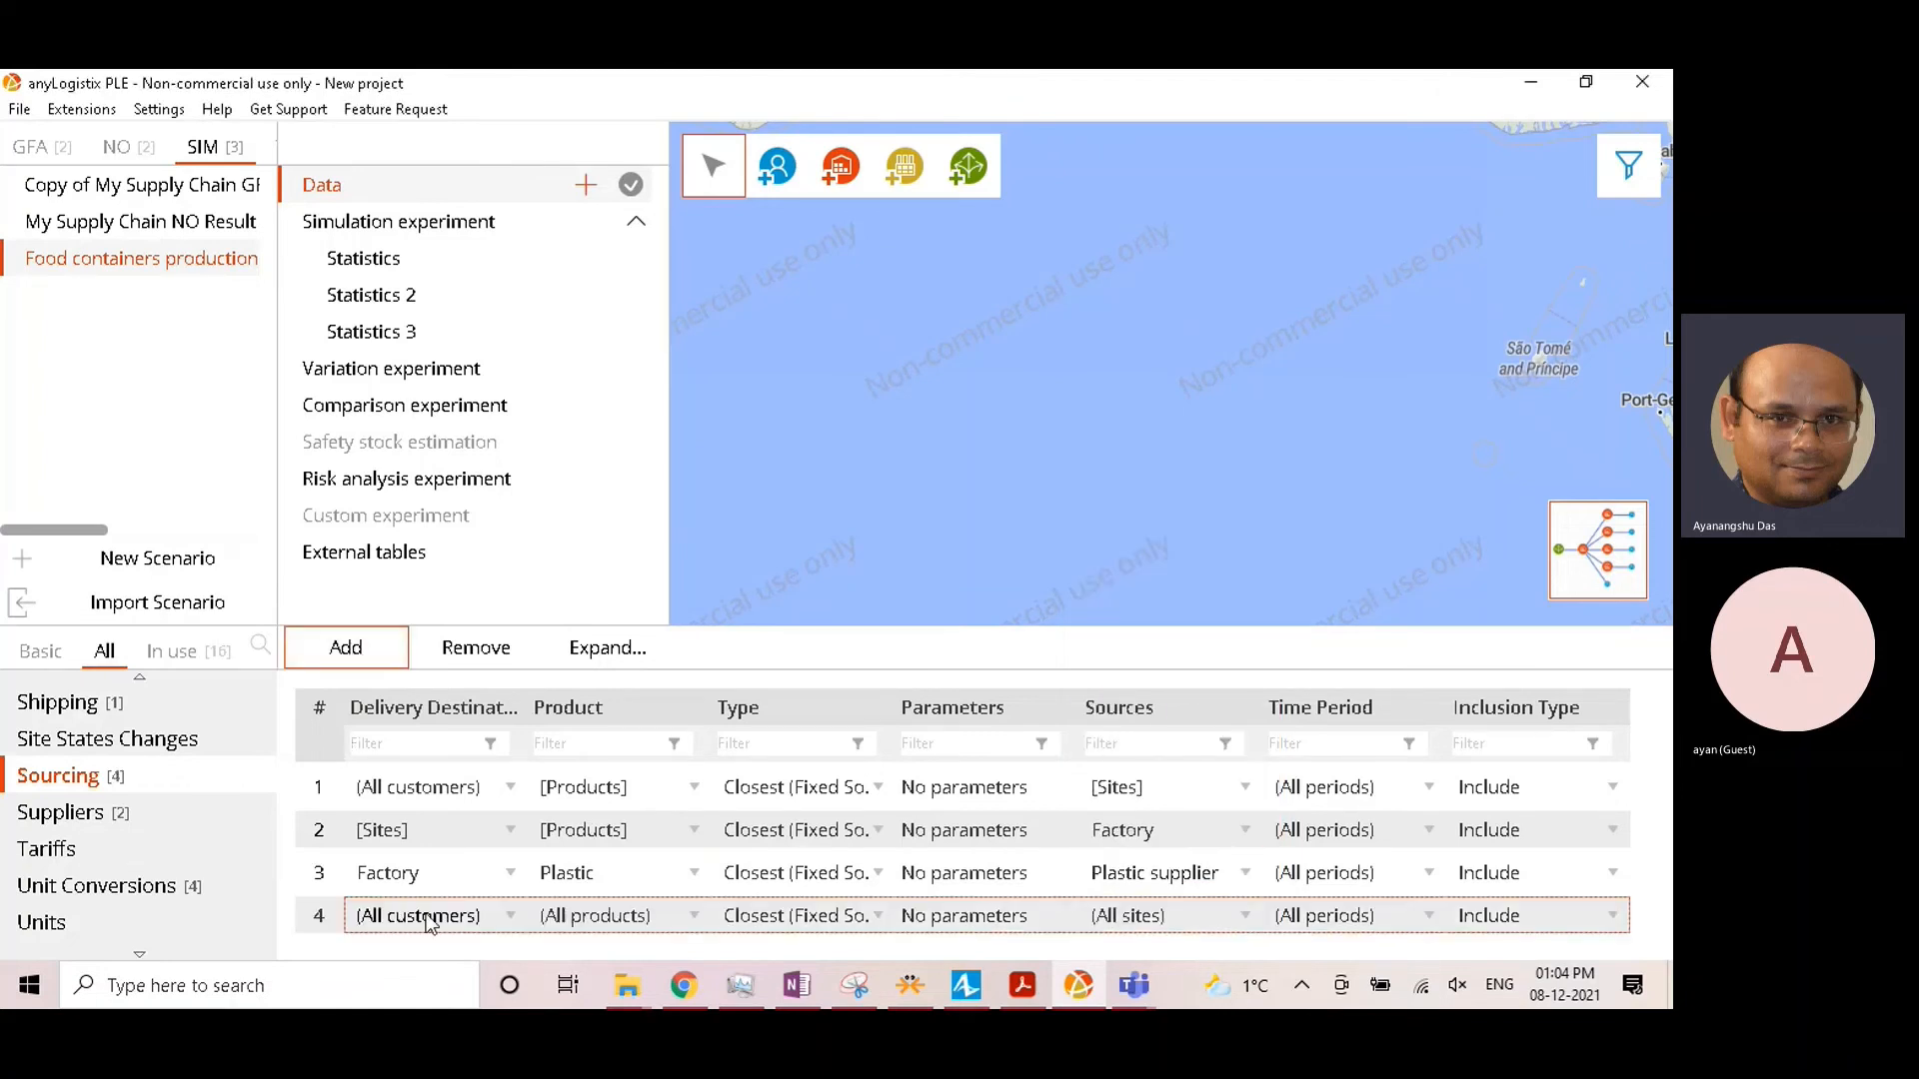
{"action": "left_click", "coordinate": [427, 913]}
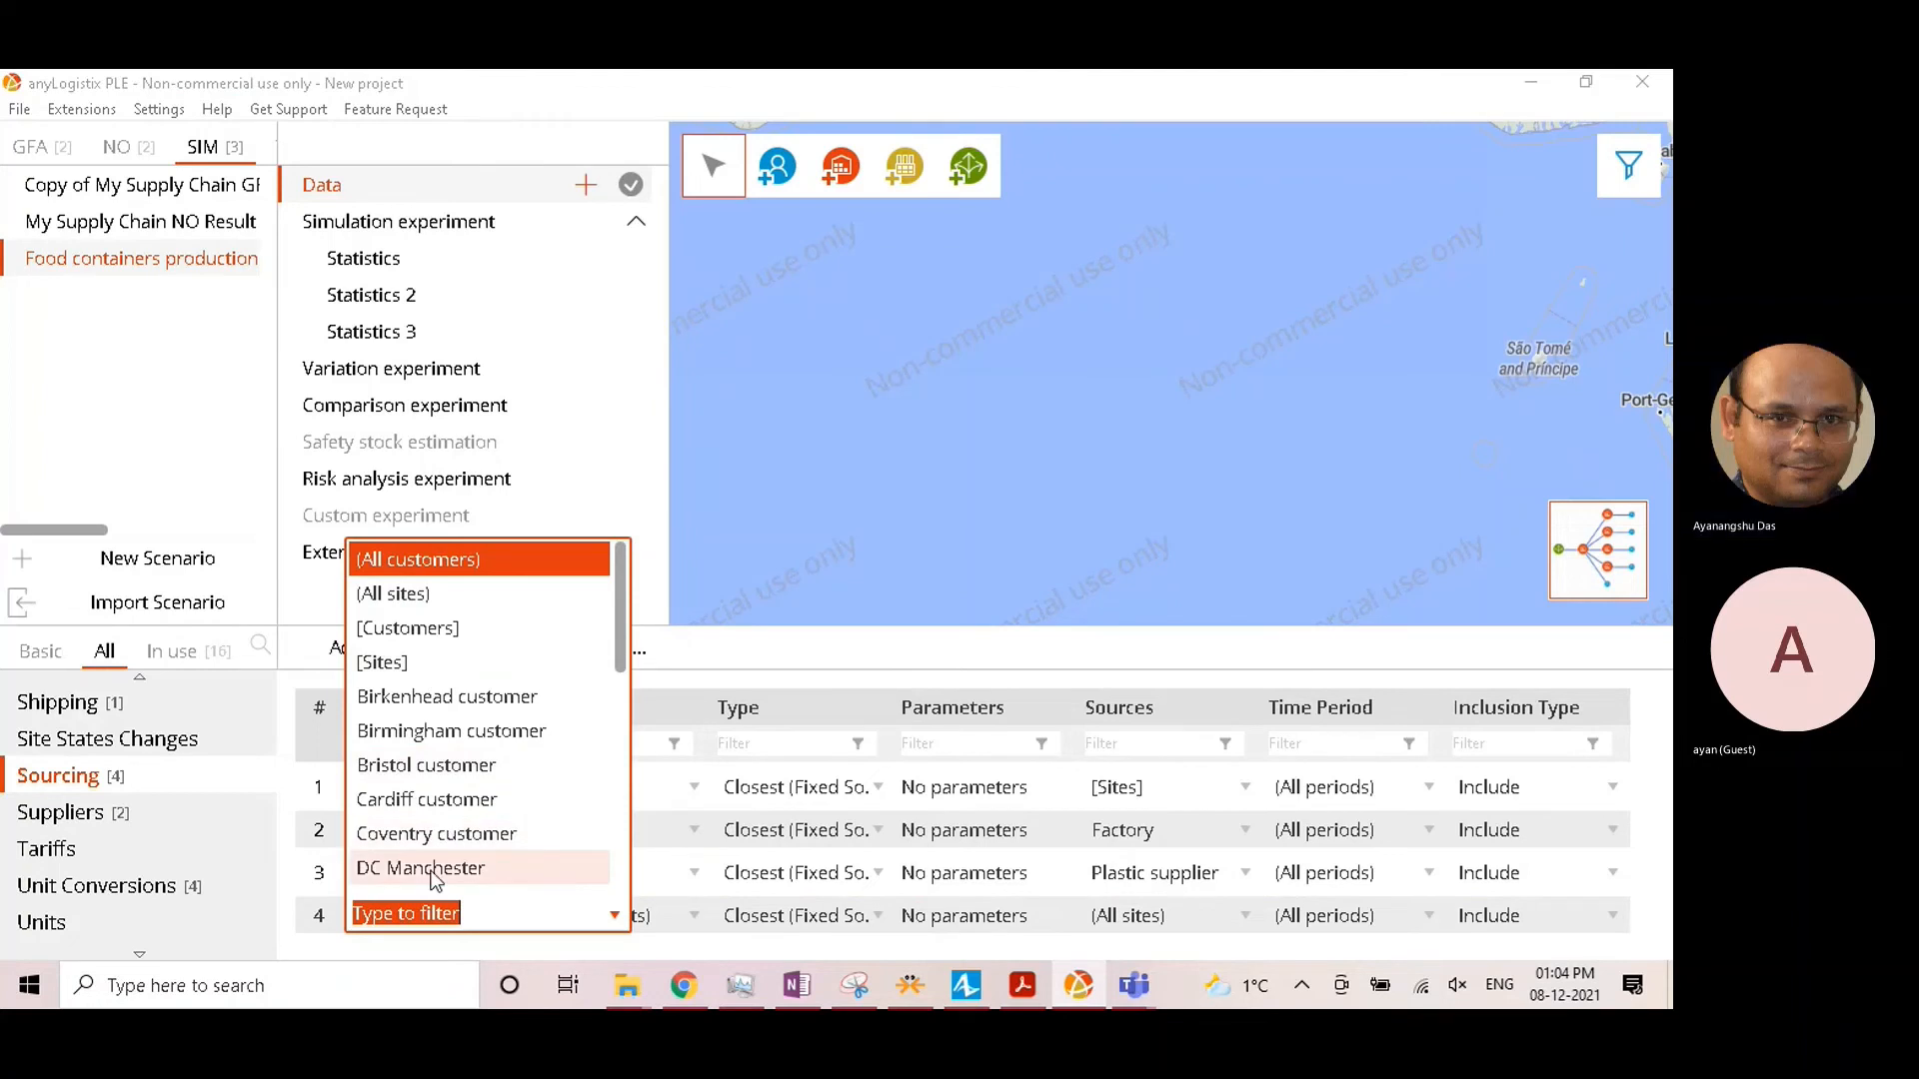
{"action": "scroll", "coordinate": [442, 849], "scroll_direction": "down", "scroll_amount": 3}
{"action": "left_click", "coordinate": [388, 696]}
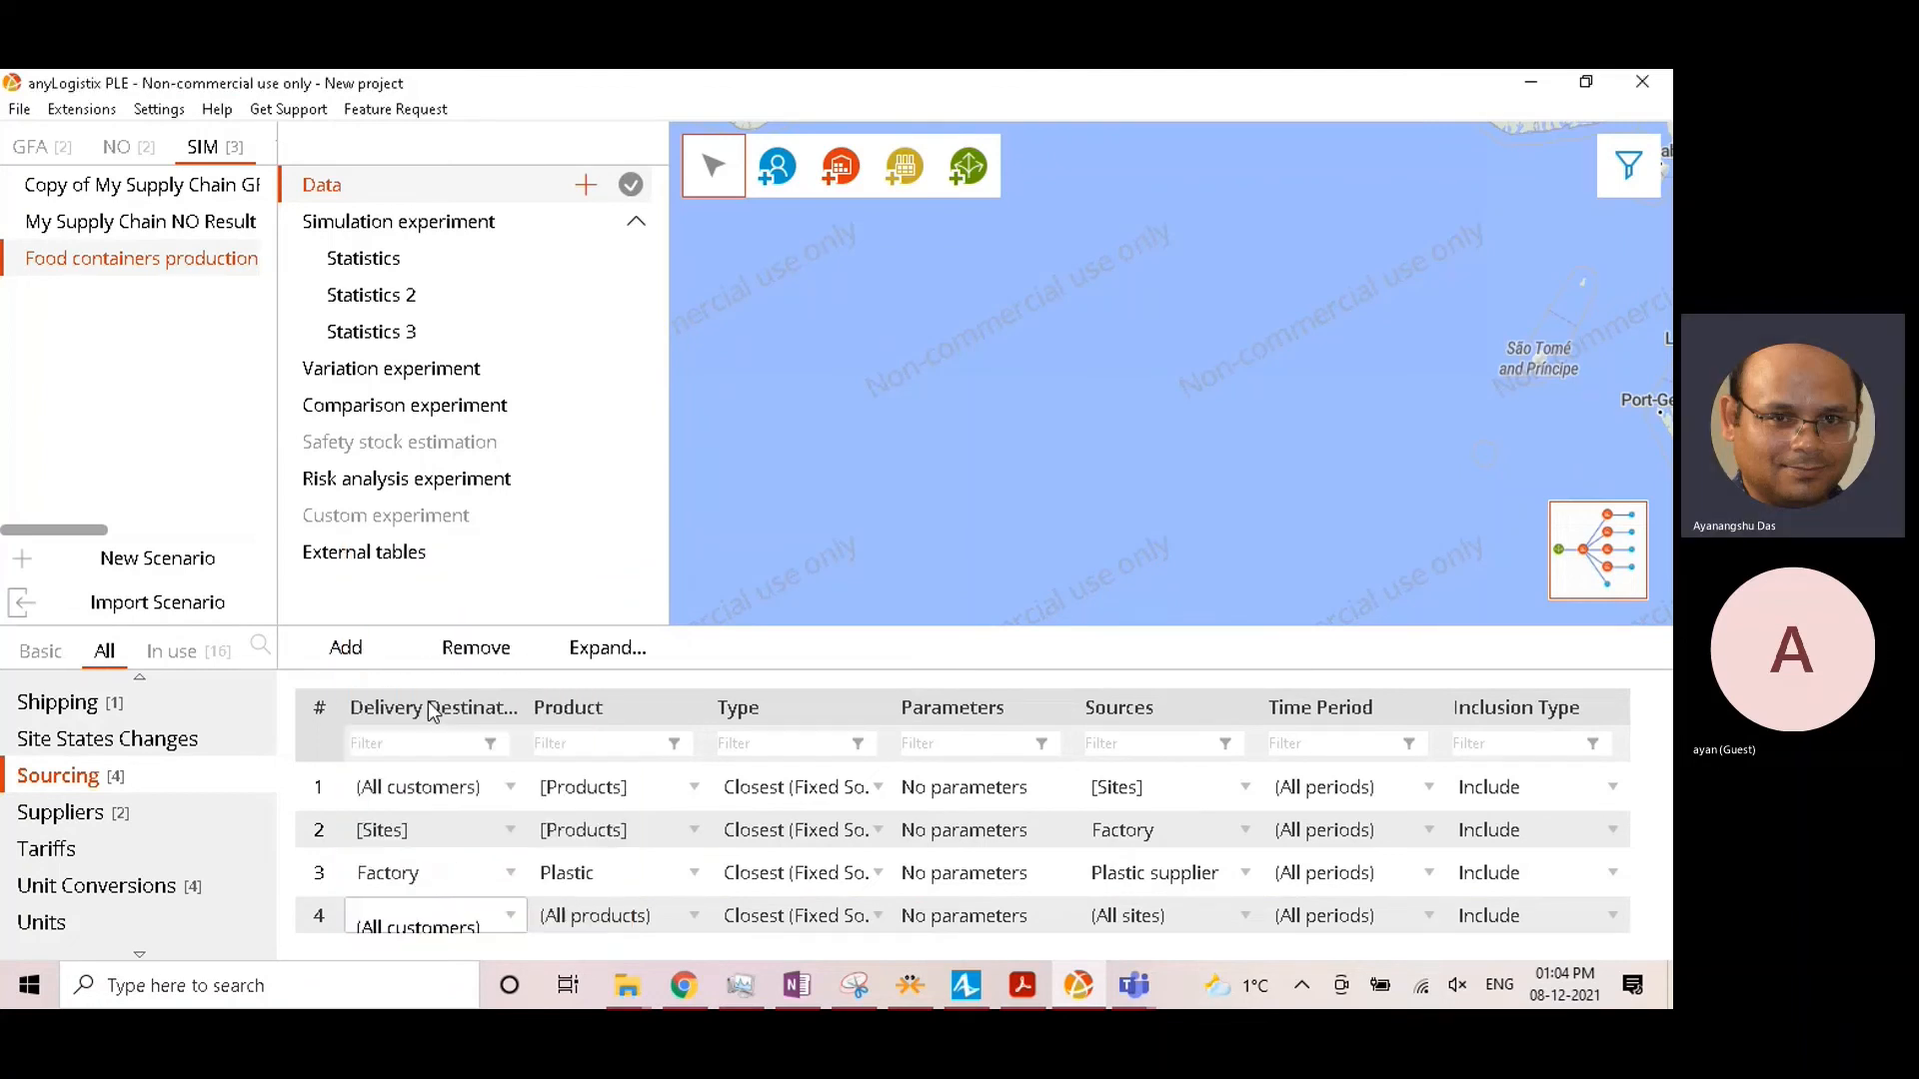
{"action": "left_click", "coordinate": [628, 917]}
{"action": "left_click", "coordinate": [628, 917]}
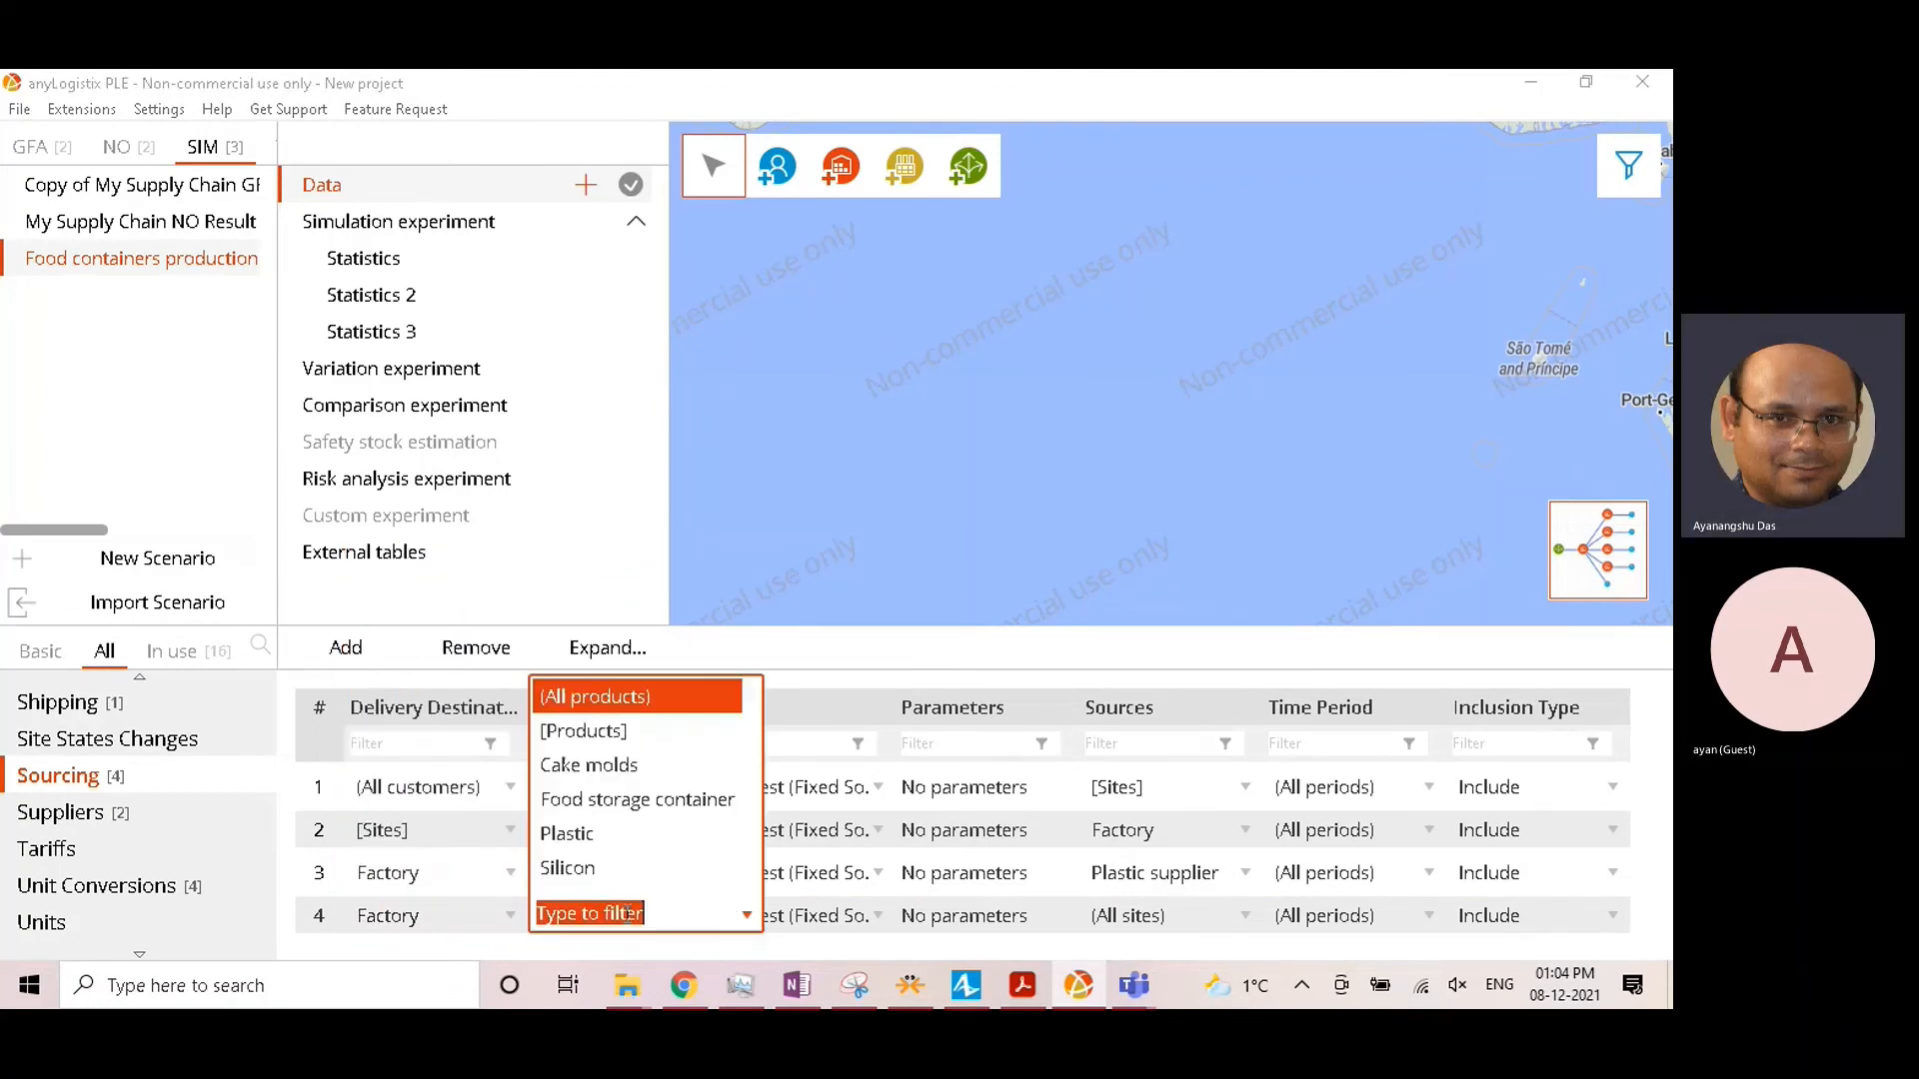
{"action": "left_click", "coordinate": [584, 866]}
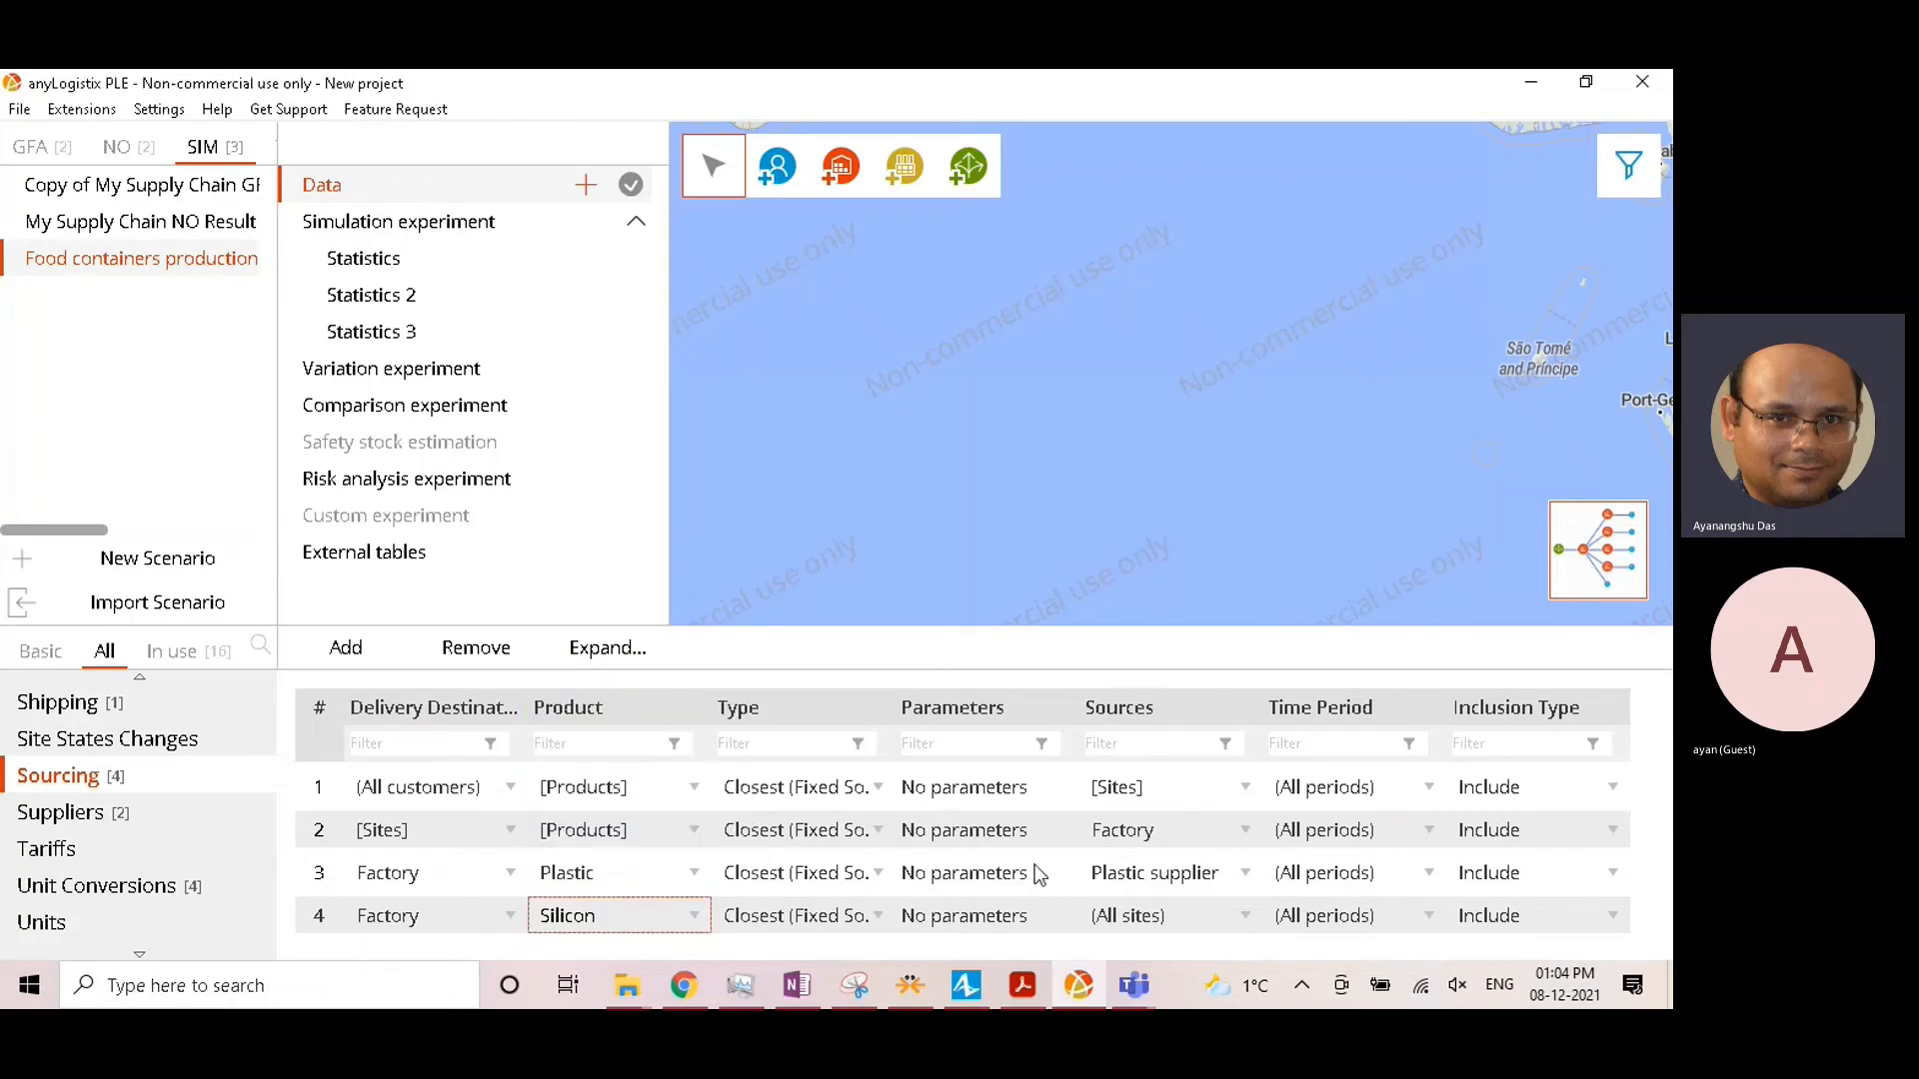
Step: Make Silicon supplier the only source of the Silicon sourcing entry, replacing the all-sites selection
{"action": "left_click", "coordinate": [1135, 915]}
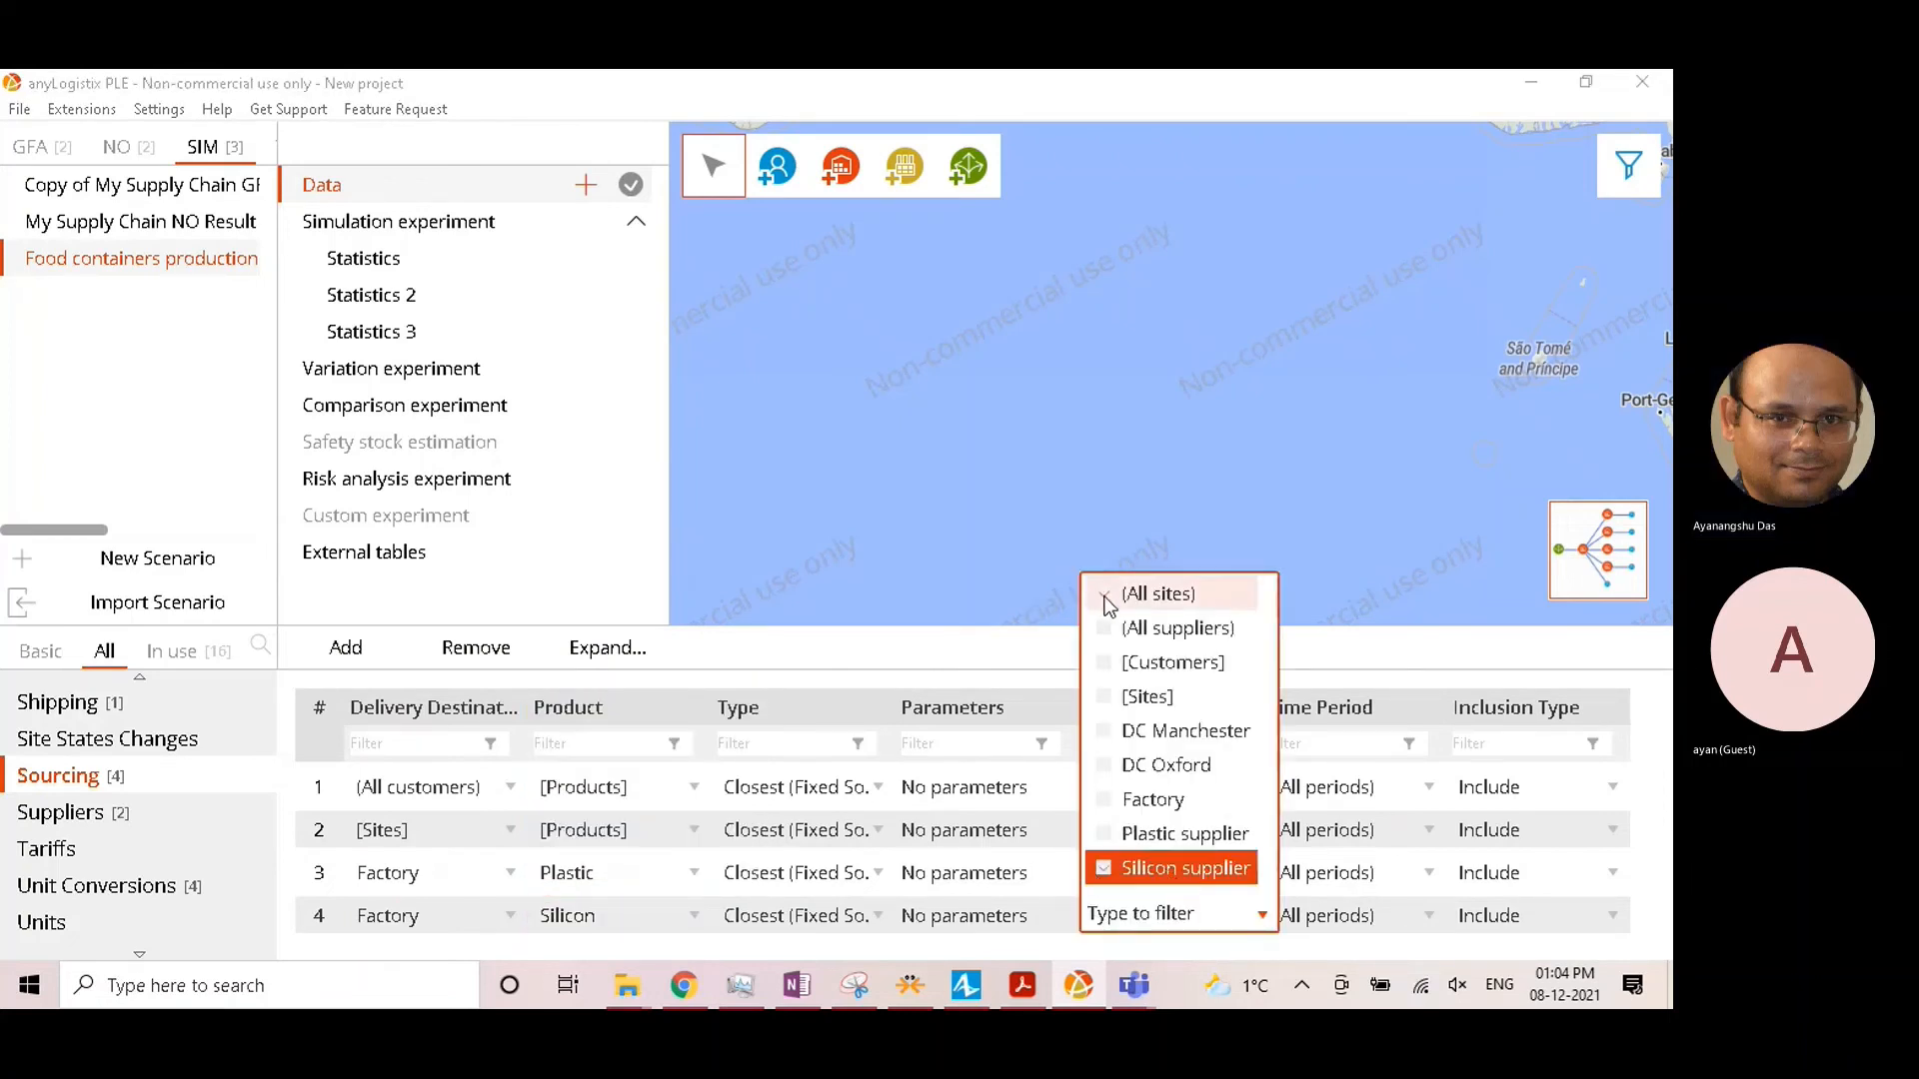
{"action": "left_click", "coordinate": [1104, 594]}
{"action": "left_click", "coordinate": [1109, 865]}
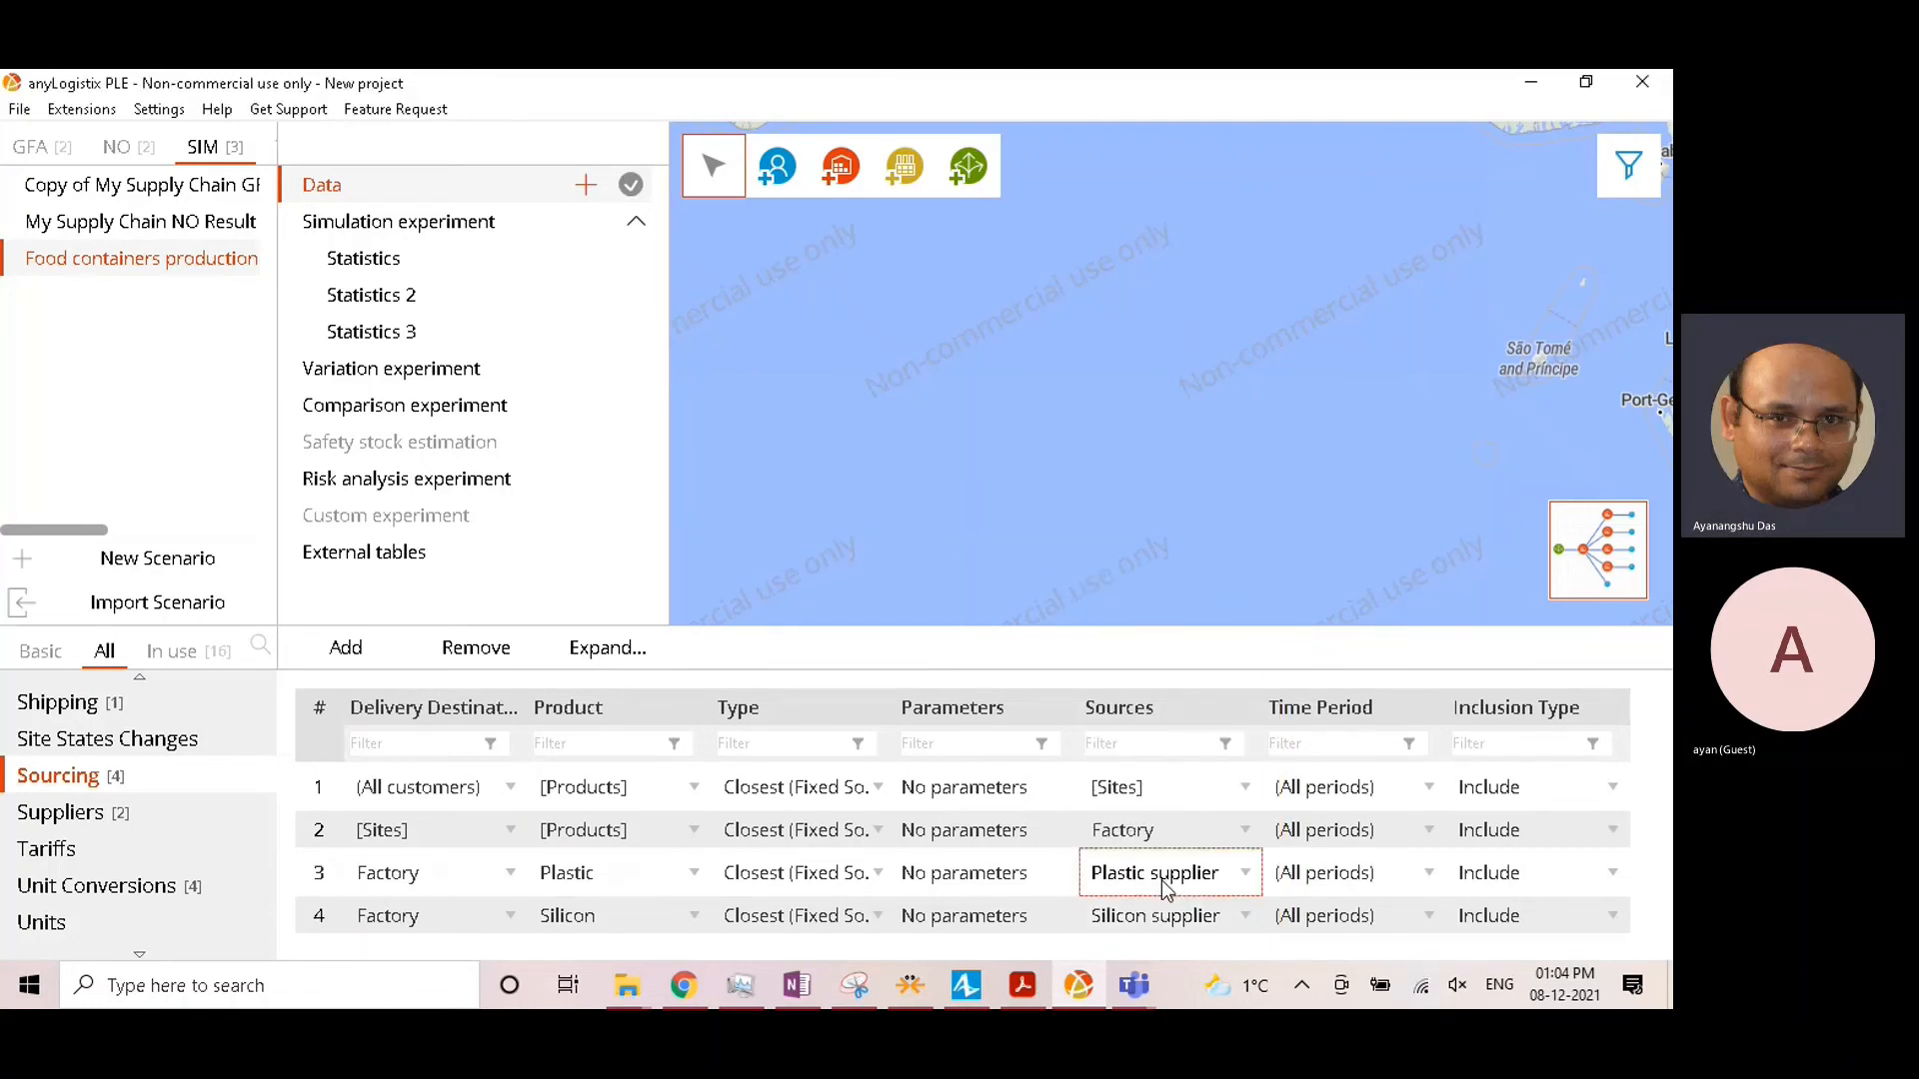
{"action": "left_click", "coordinate": [1170, 874]}
{"action": "left_click", "coordinate": [999, 502]}
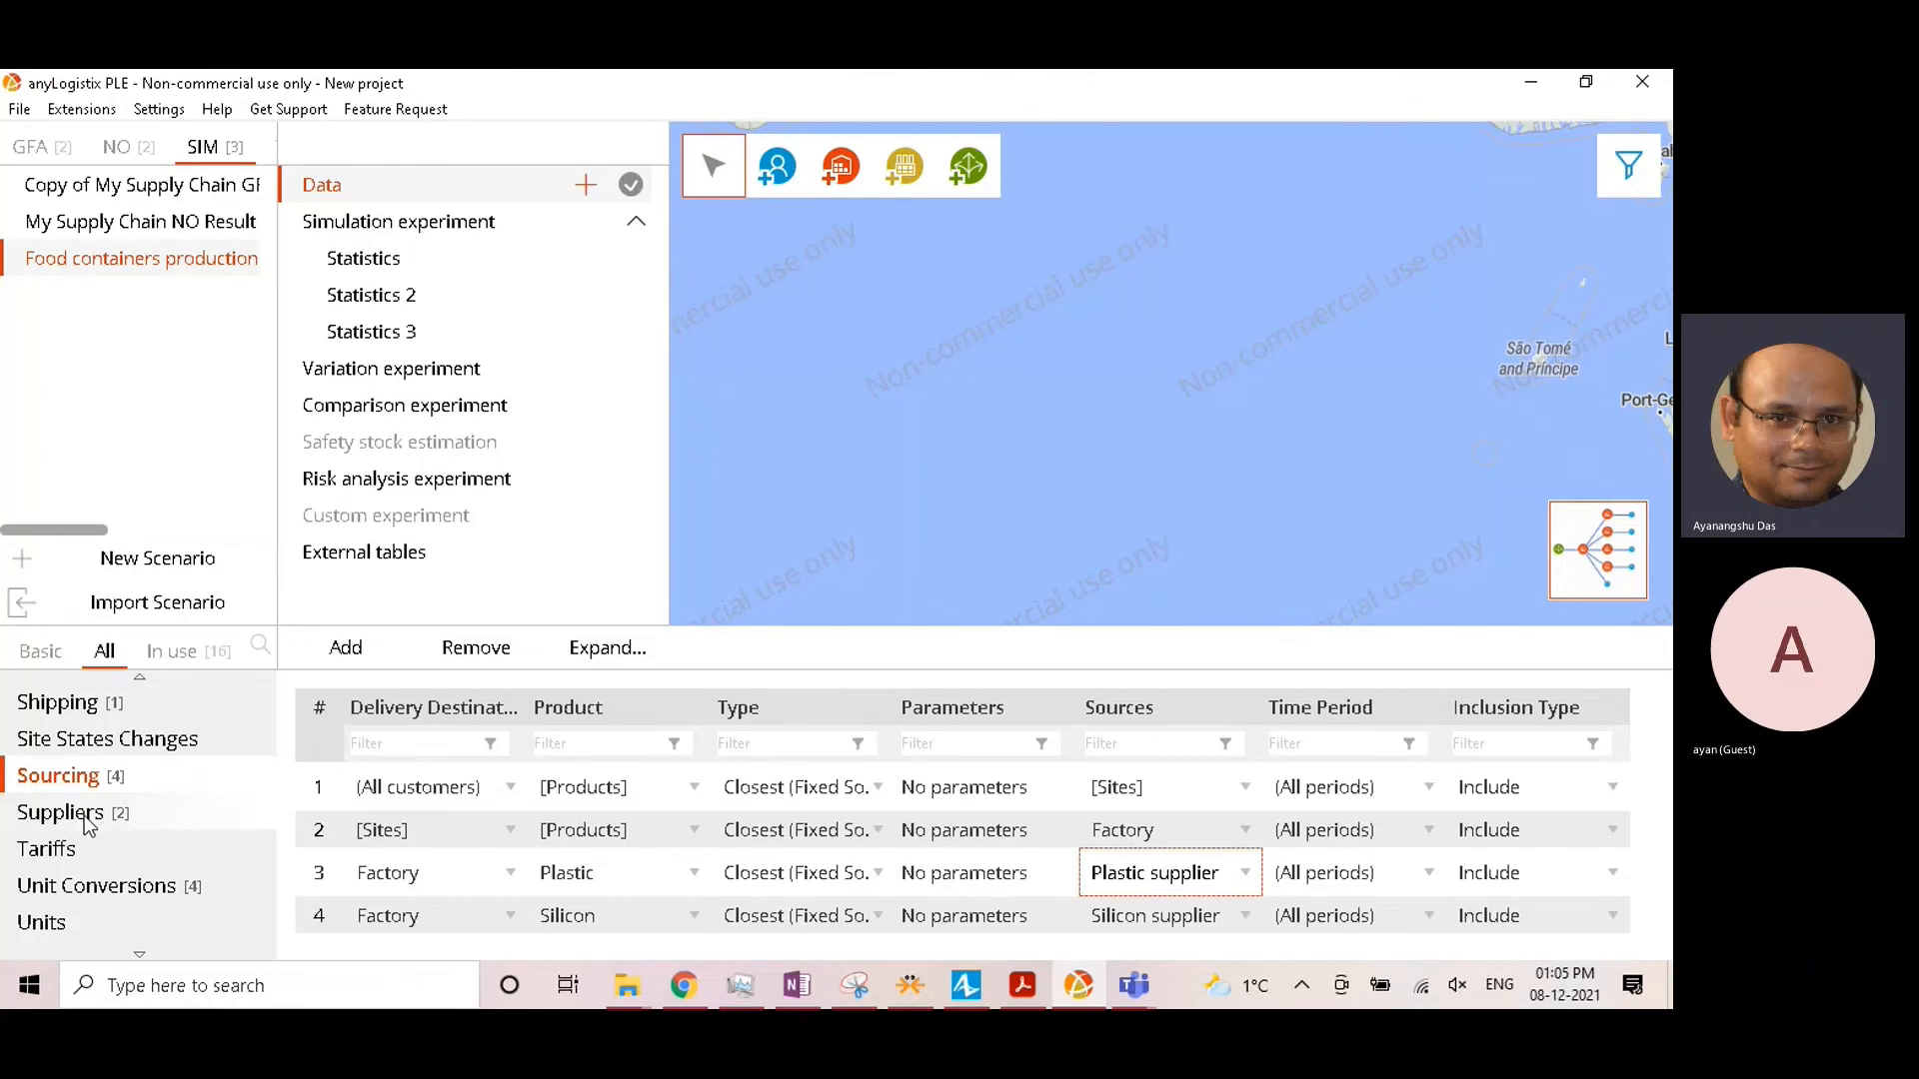
Step: In the Inventory table, set the product of both existing entries to the Products group in one bulk change
{"action": "scroll", "coordinate": [88, 821], "scroll_direction": "down", "scroll_amount": 2}
{"action": "scroll", "coordinate": [88, 822], "scroll_direction": "up", "scroll_amount": 7}
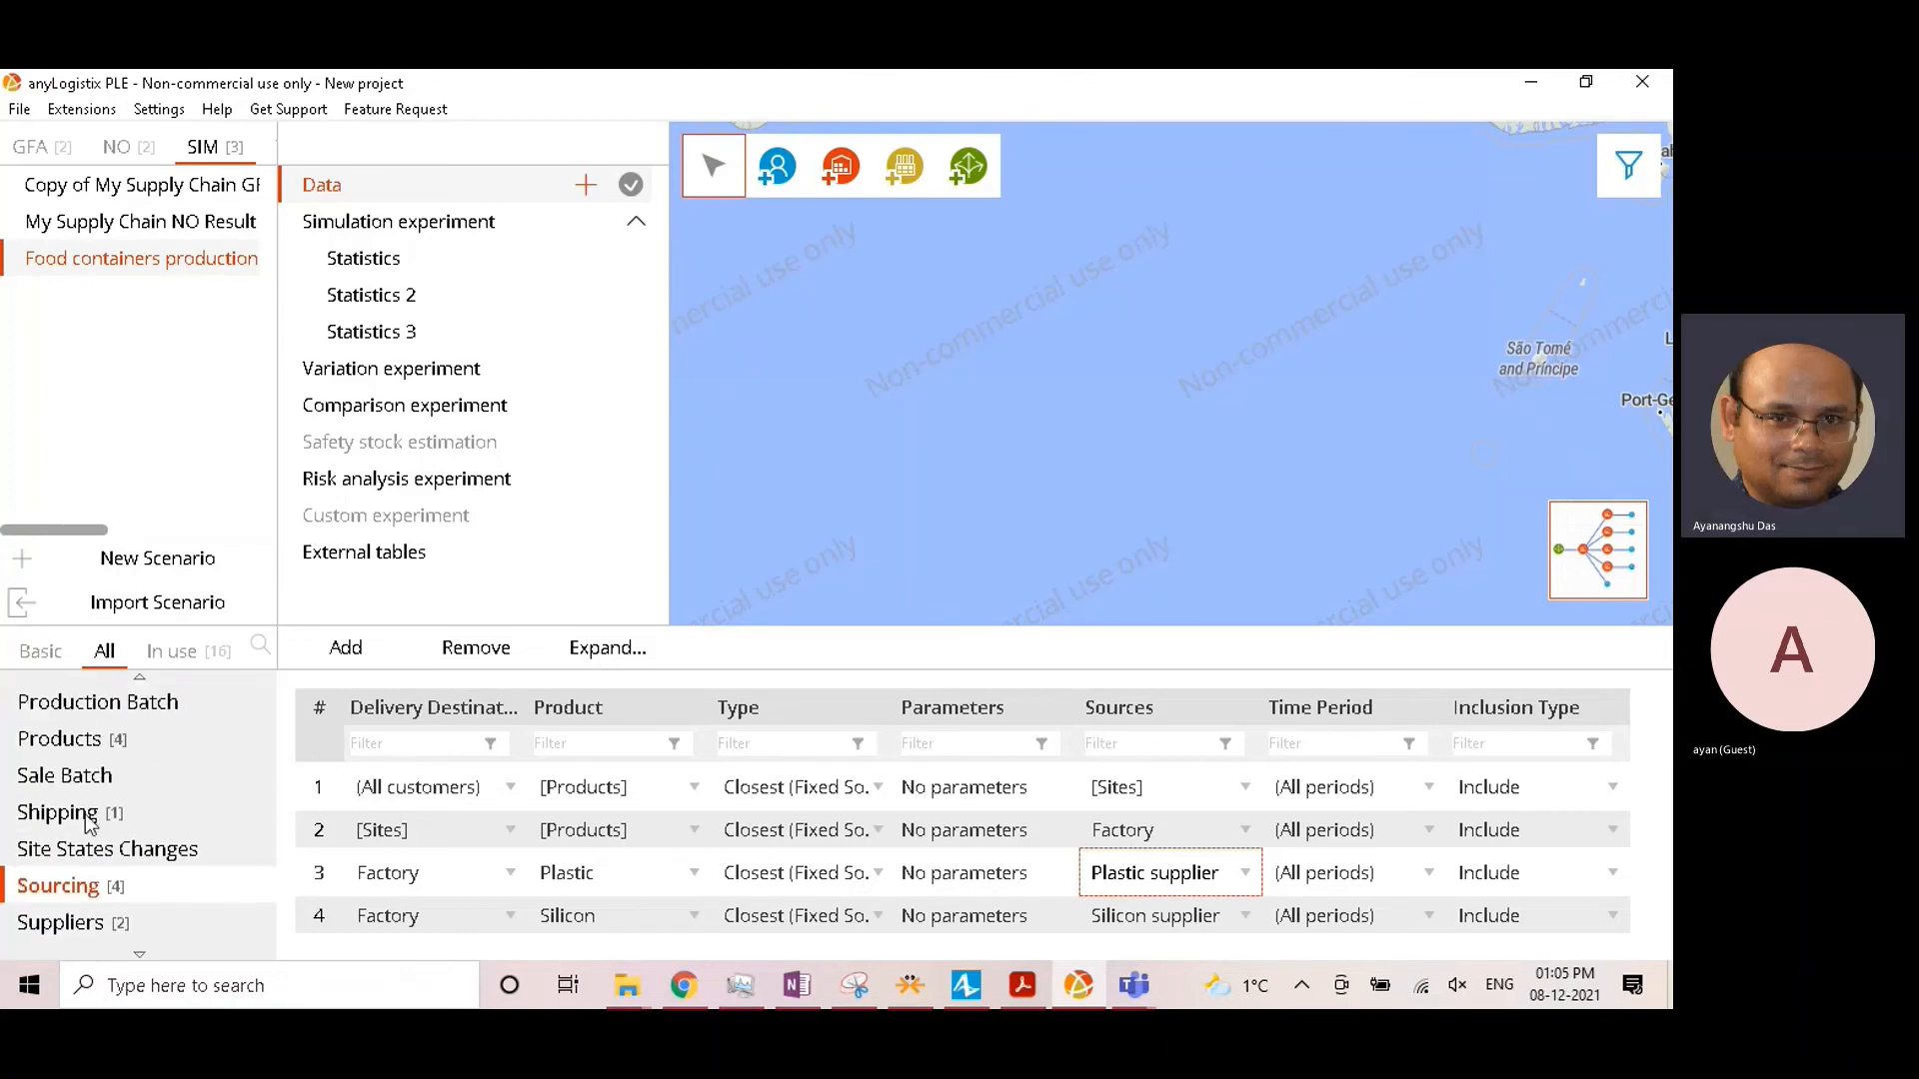
{"action": "scroll", "coordinate": [90, 821], "scroll_direction": "up", "scroll_amount": 9}
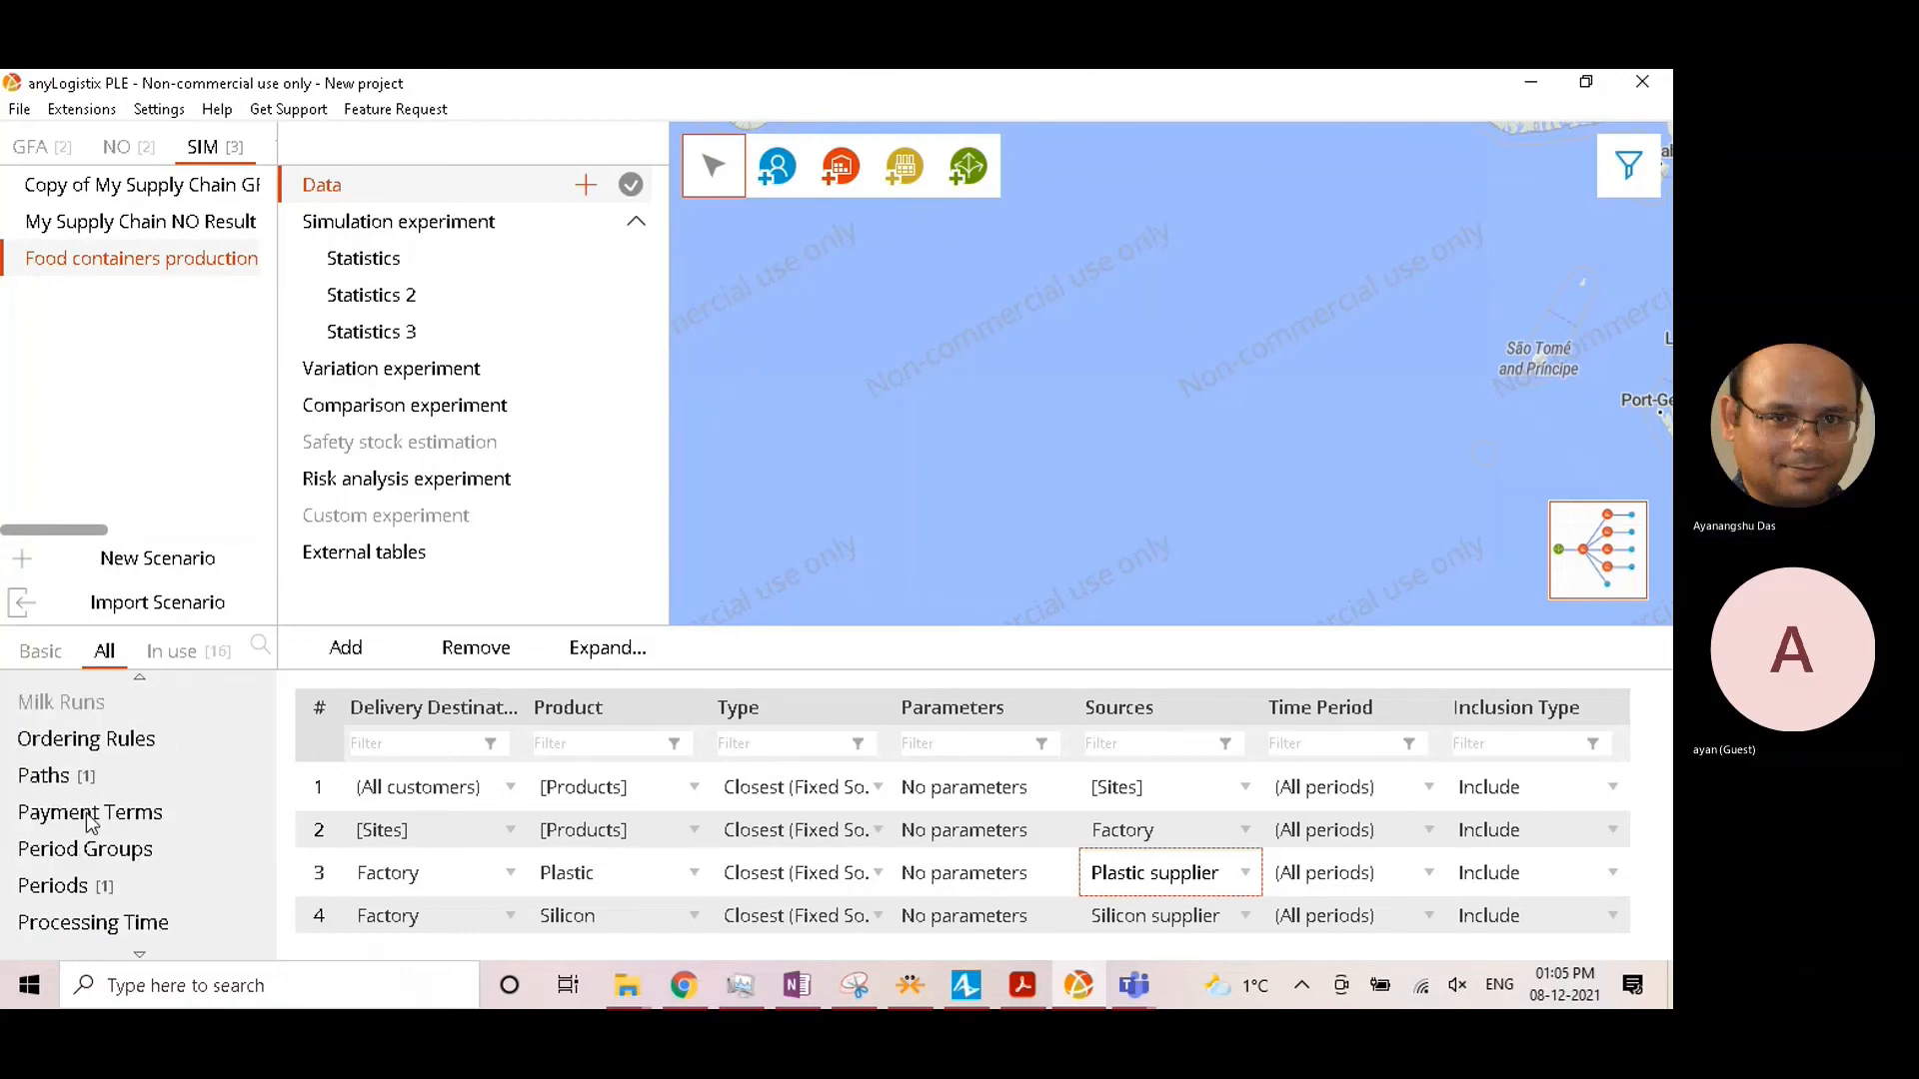
{"action": "scroll", "coordinate": [90, 819], "scroll_direction": "up", "scroll_amount": 9}
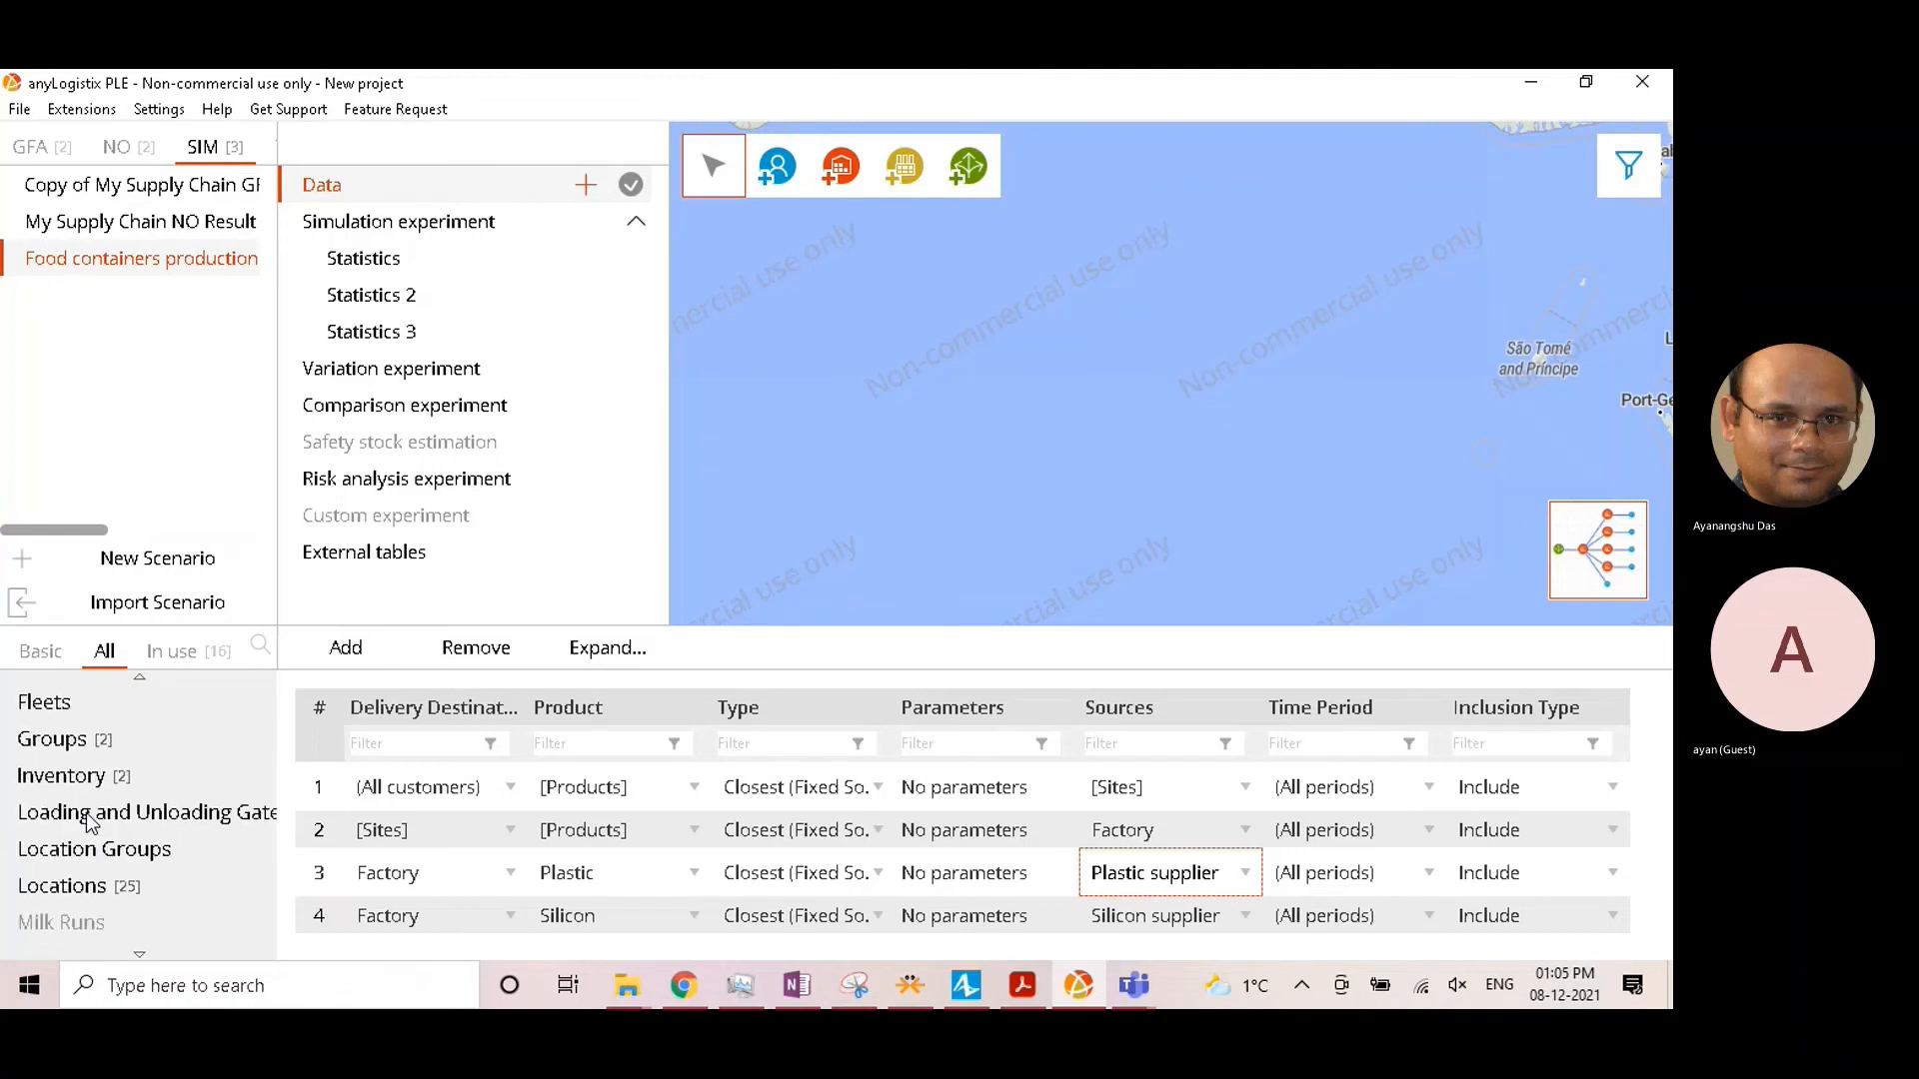
{"action": "scroll", "coordinate": [90, 820], "scroll_direction": "up", "scroll_amount": 3}
{"action": "scroll", "coordinate": [90, 820], "scroll_direction": "down", "scroll_amount": 3}
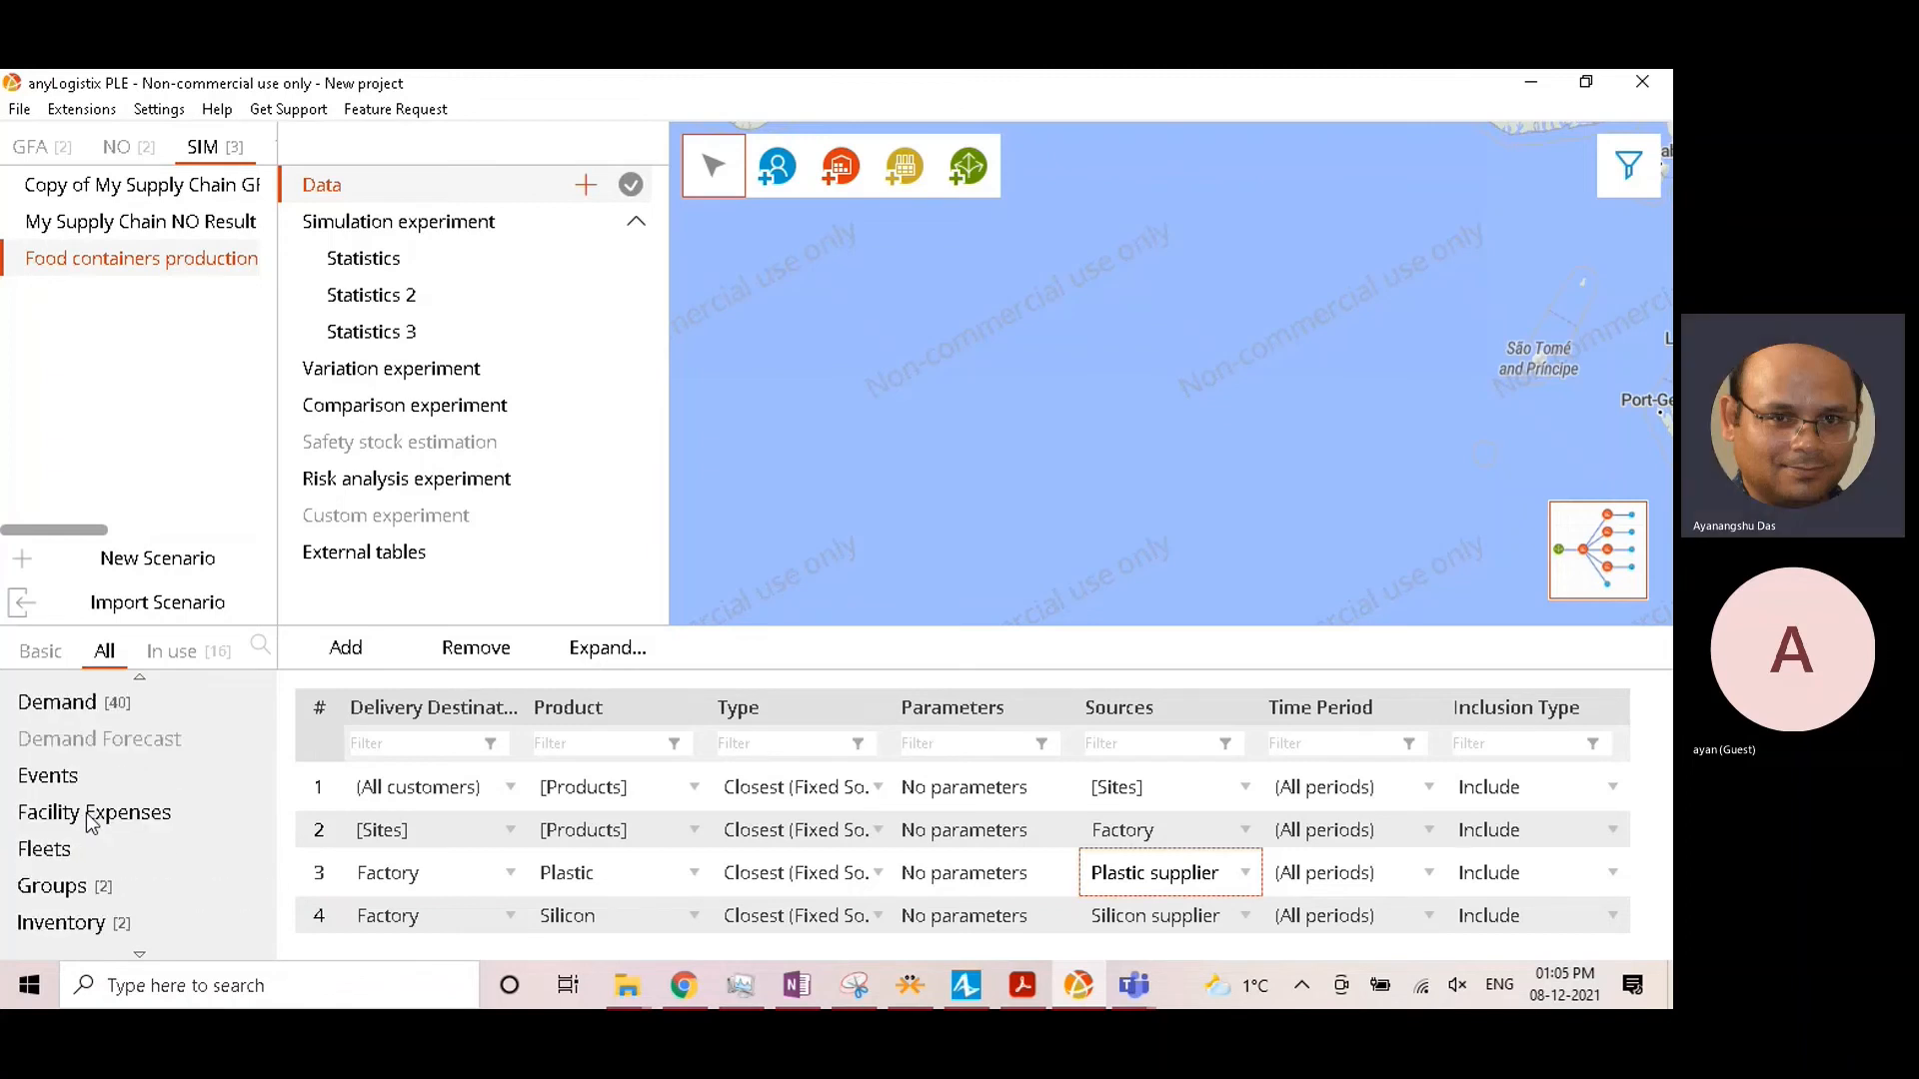
{"action": "scroll", "coordinate": [90, 821], "scroll_direction": "up", "scroll_amount": 1}
{"action": "scroll", "coordinate": [90, 821], "scroll_direction": "down", "scroll_amount": 3}
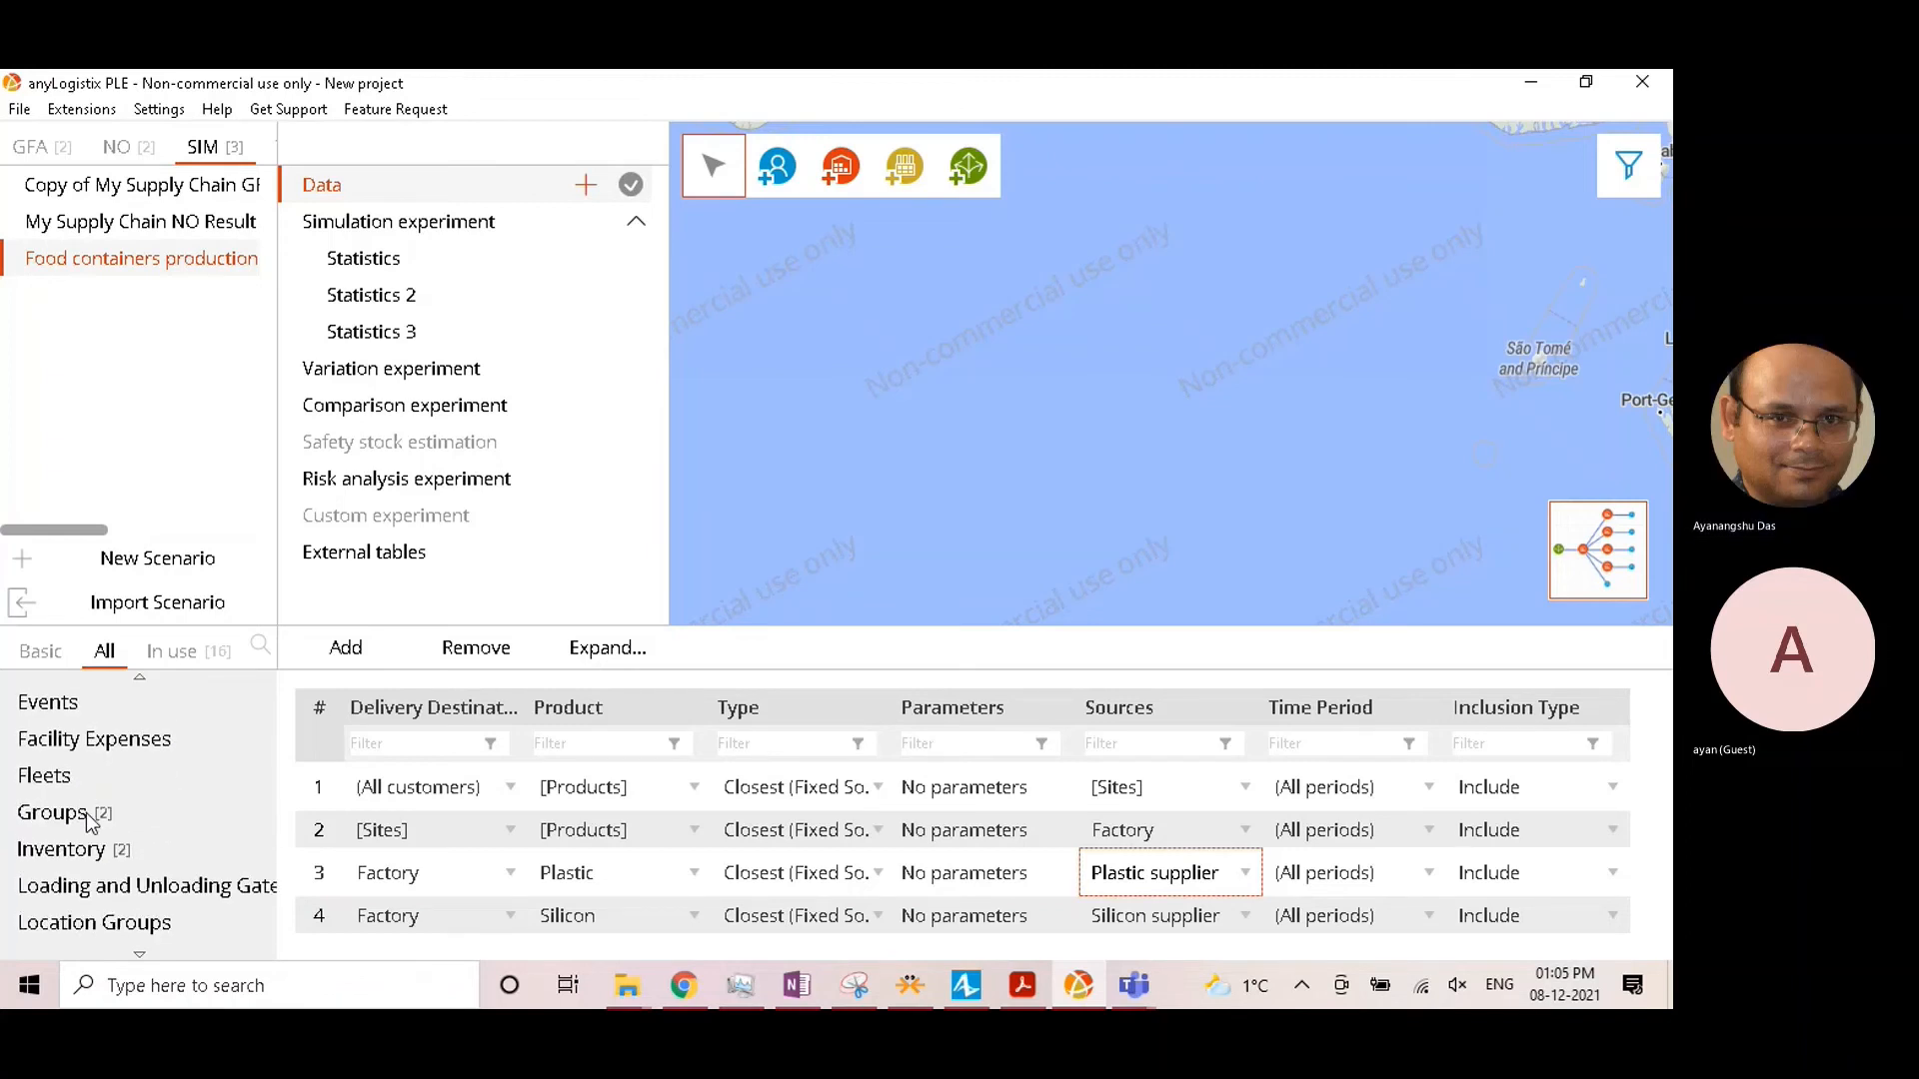
{"action": "left_click", "coordinate": [96, 853]}
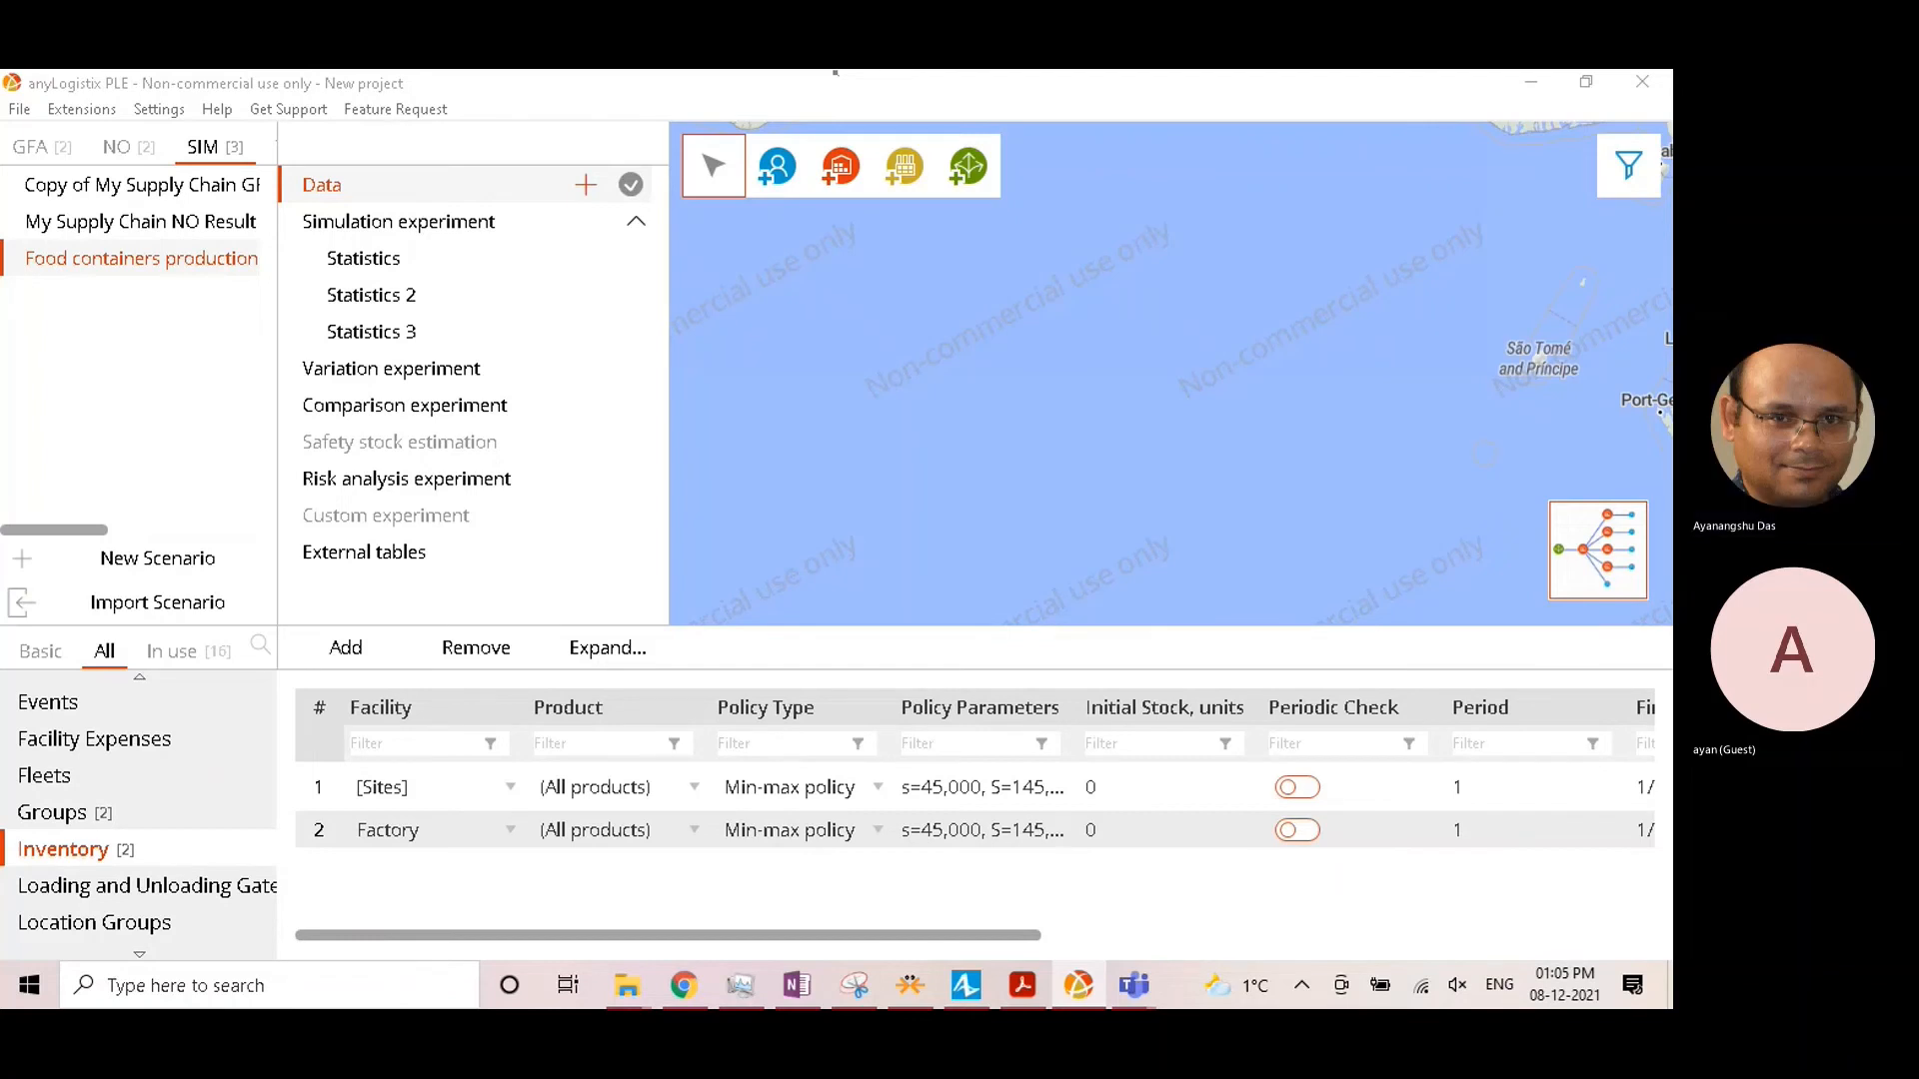
{"action": "left_click", "coordinate": [631, 797]}
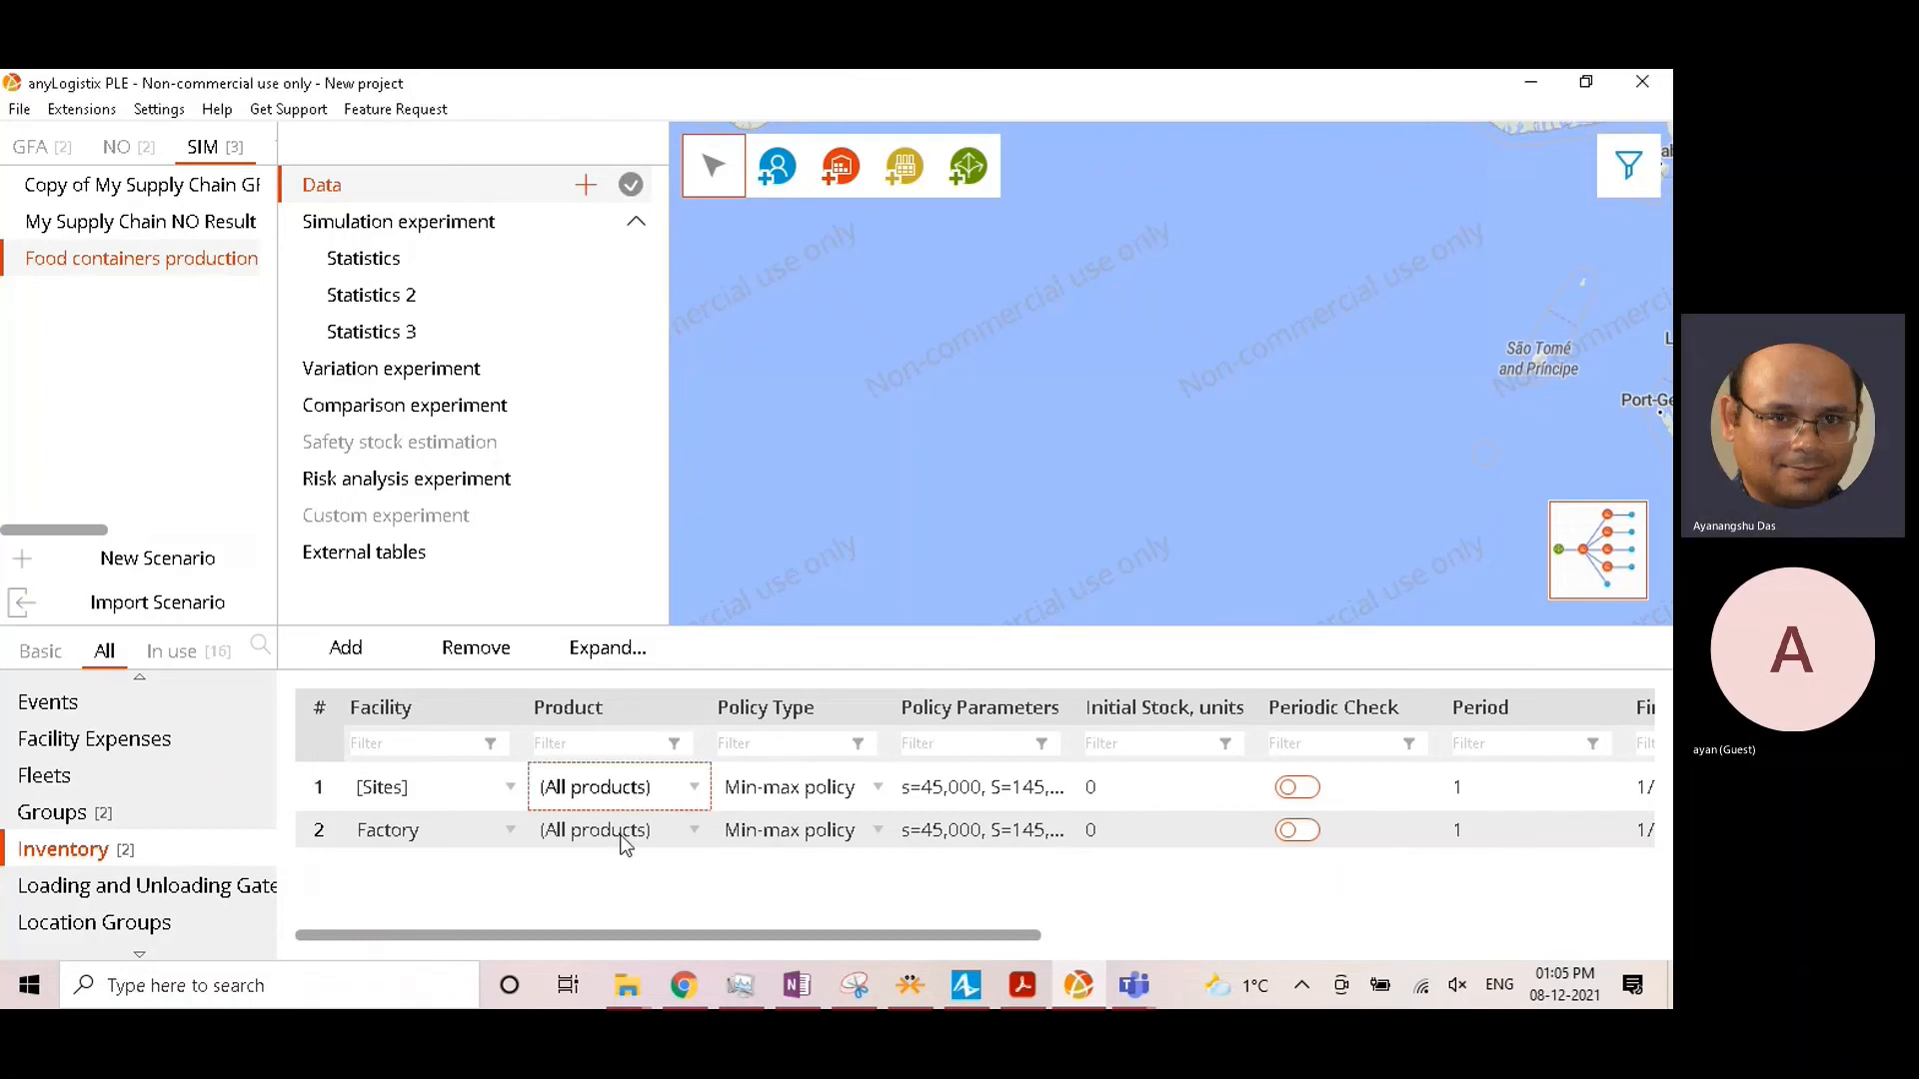
{"action": "double_click", "coordinate": [624, 844]}
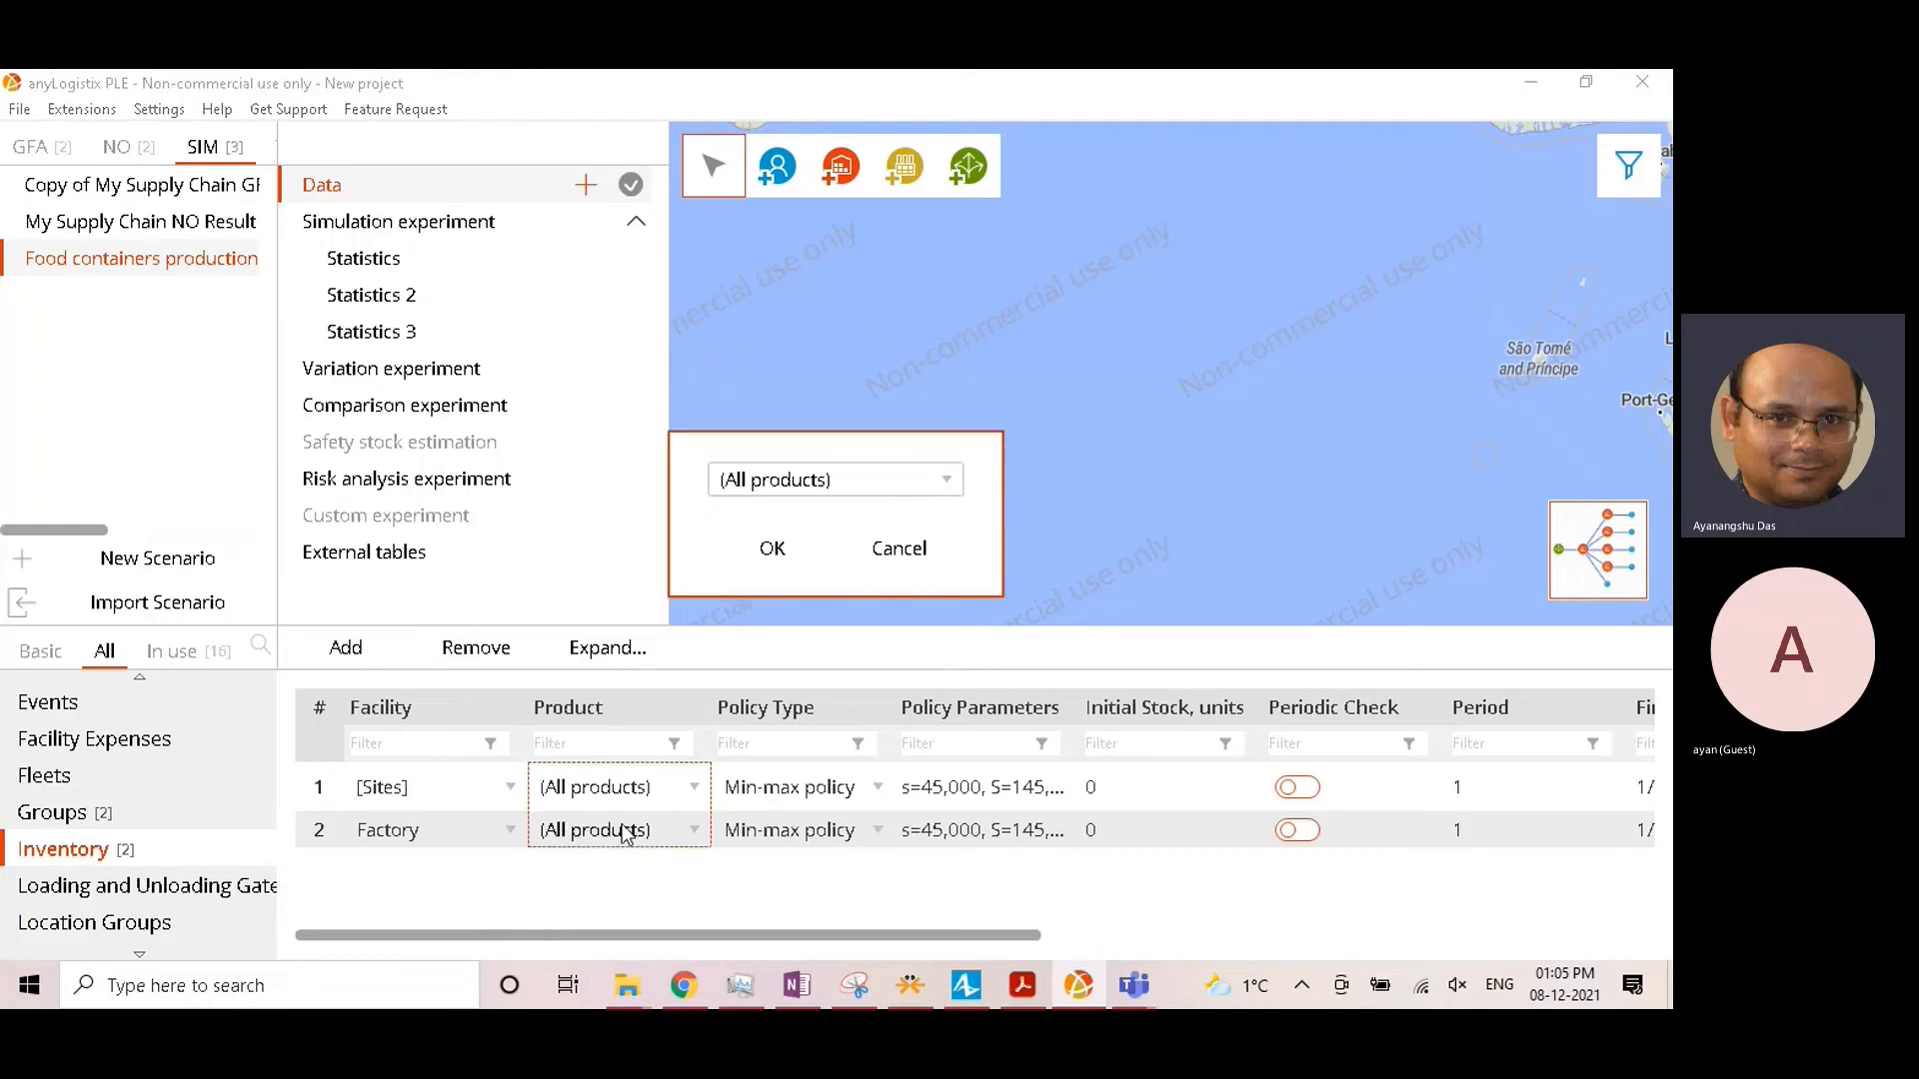
{"action": "left_click", "coordinate": [846, 488]}
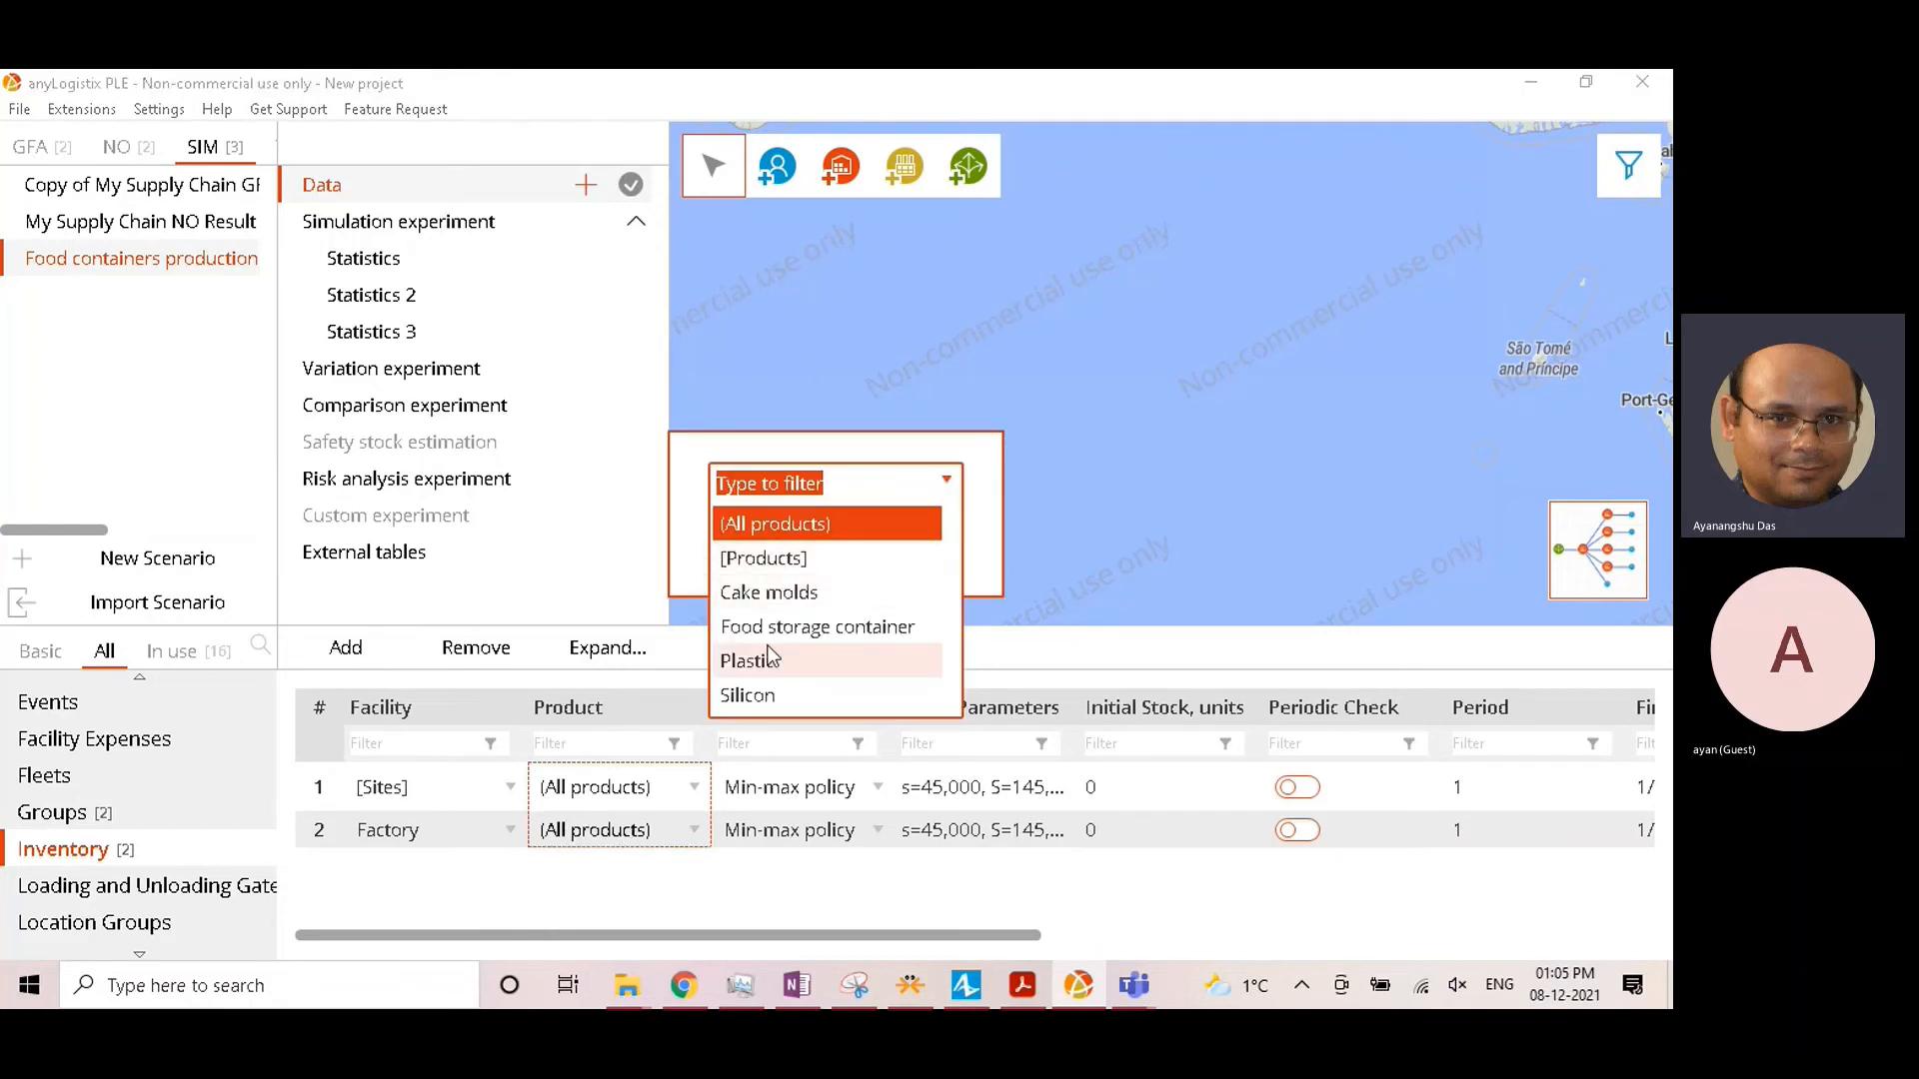
{"action": "left_click", "coordinate": [798, 568]}
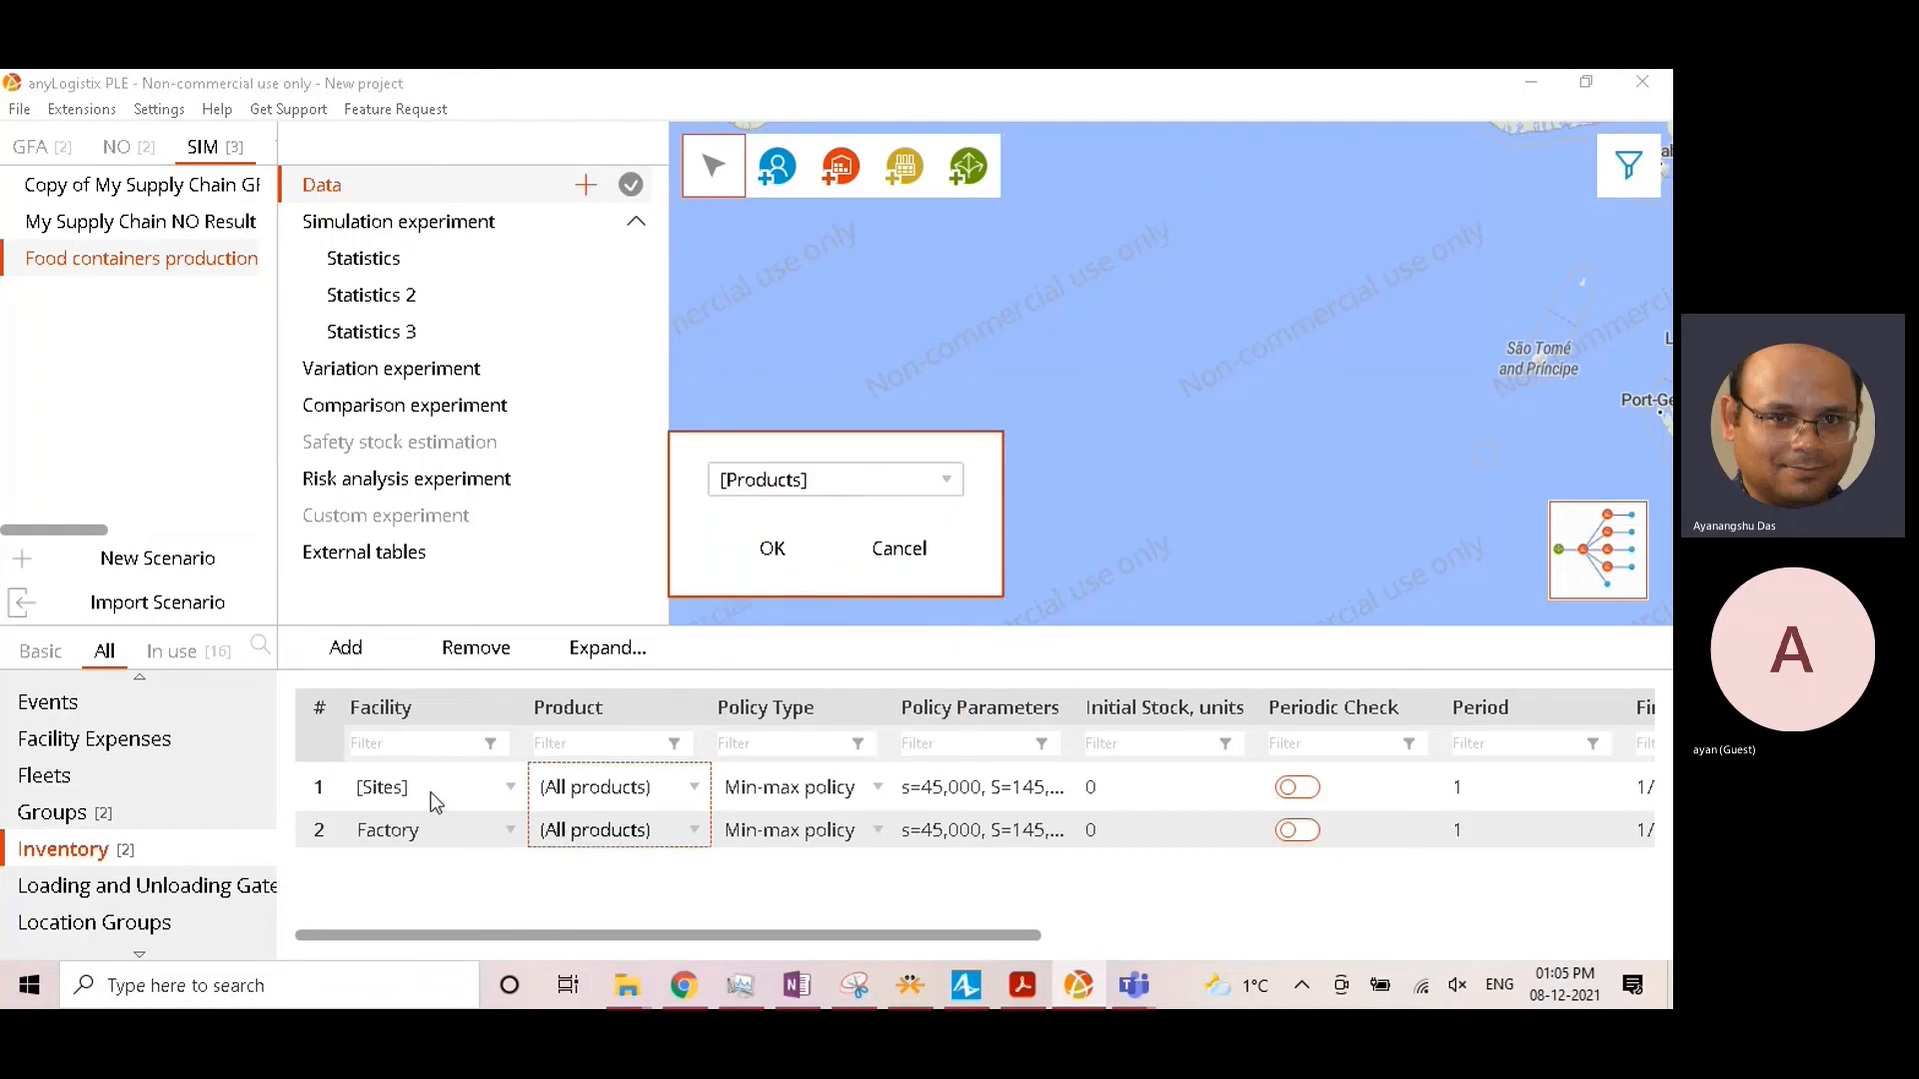
{"action": "left_click", "coordinate": [771, 554]}
Step: Add two Inventory entries and set the facility of each to Factory
{"action": "left_click", "coordinate": [339, 648]}
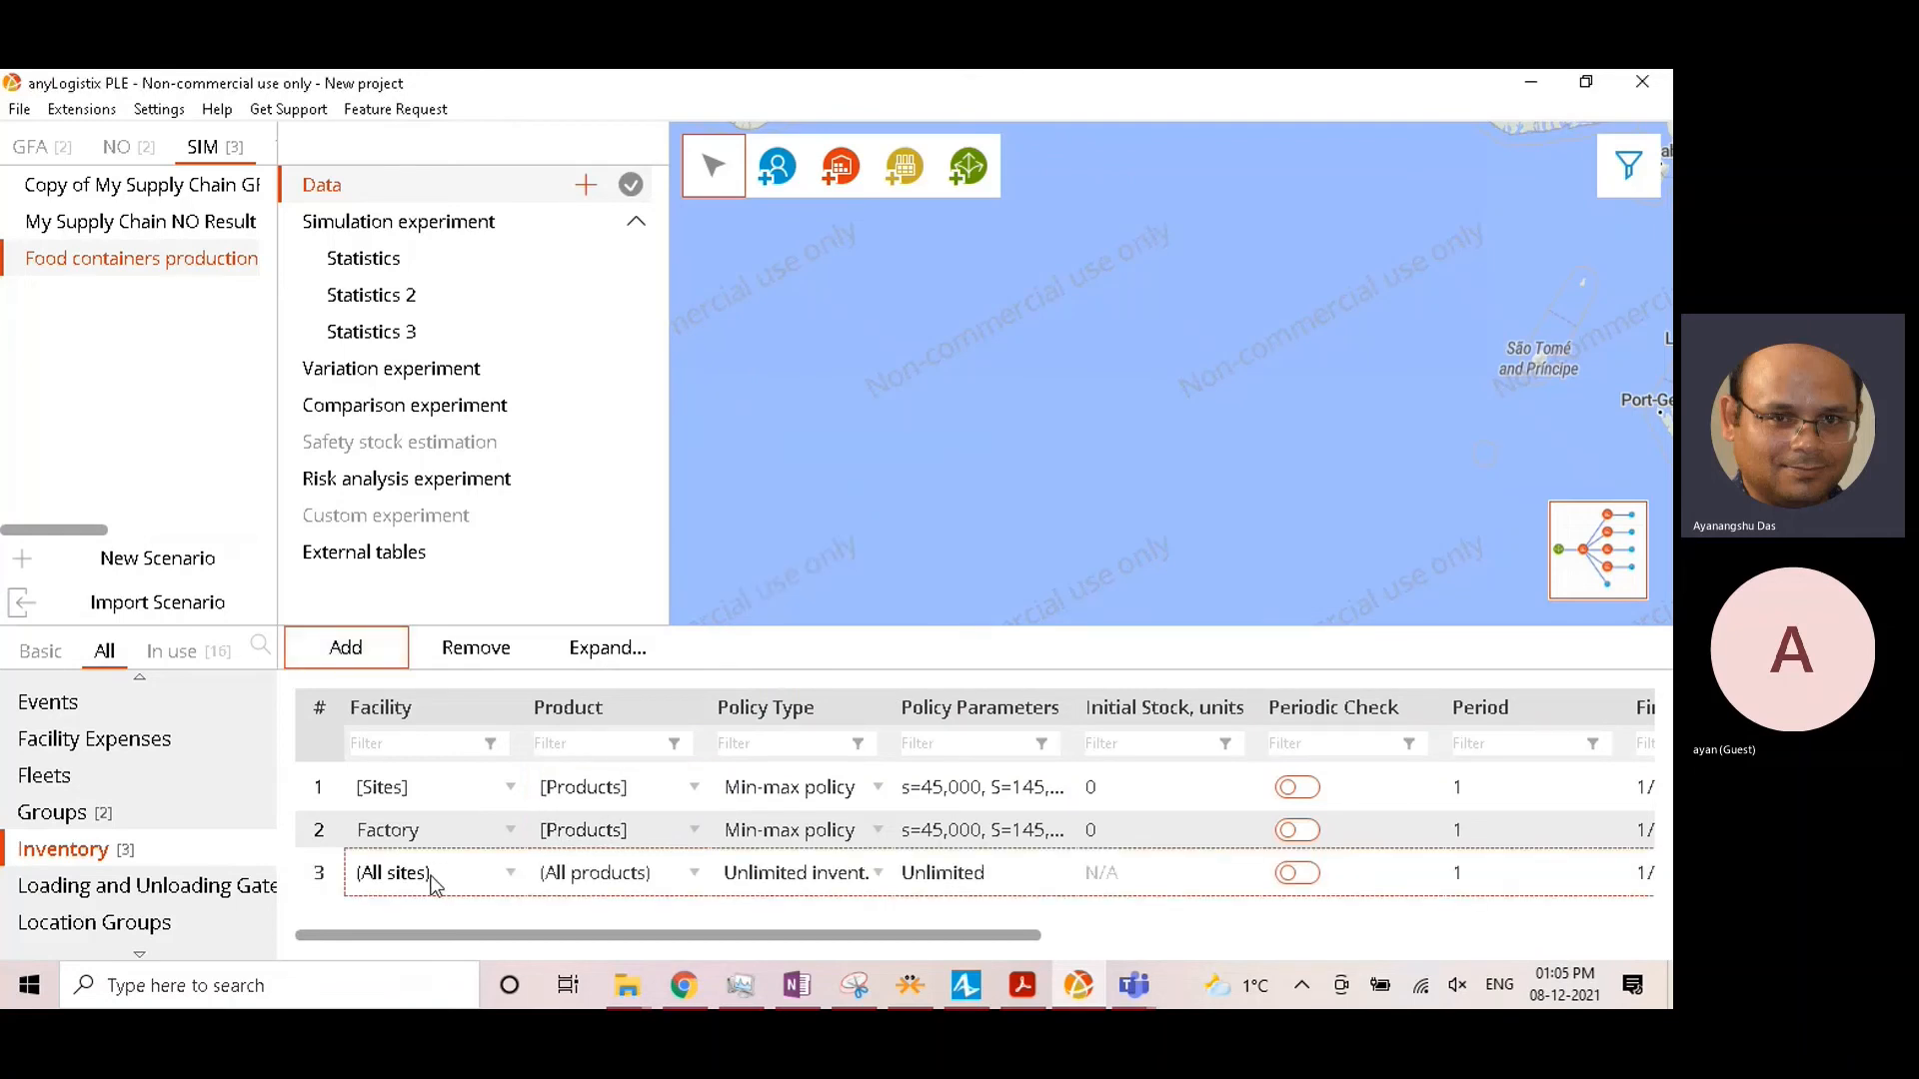
{"action": "left_click", "coordinate": [432, 885]}
{"action": "left_click", "coordinate": [433, 885]}
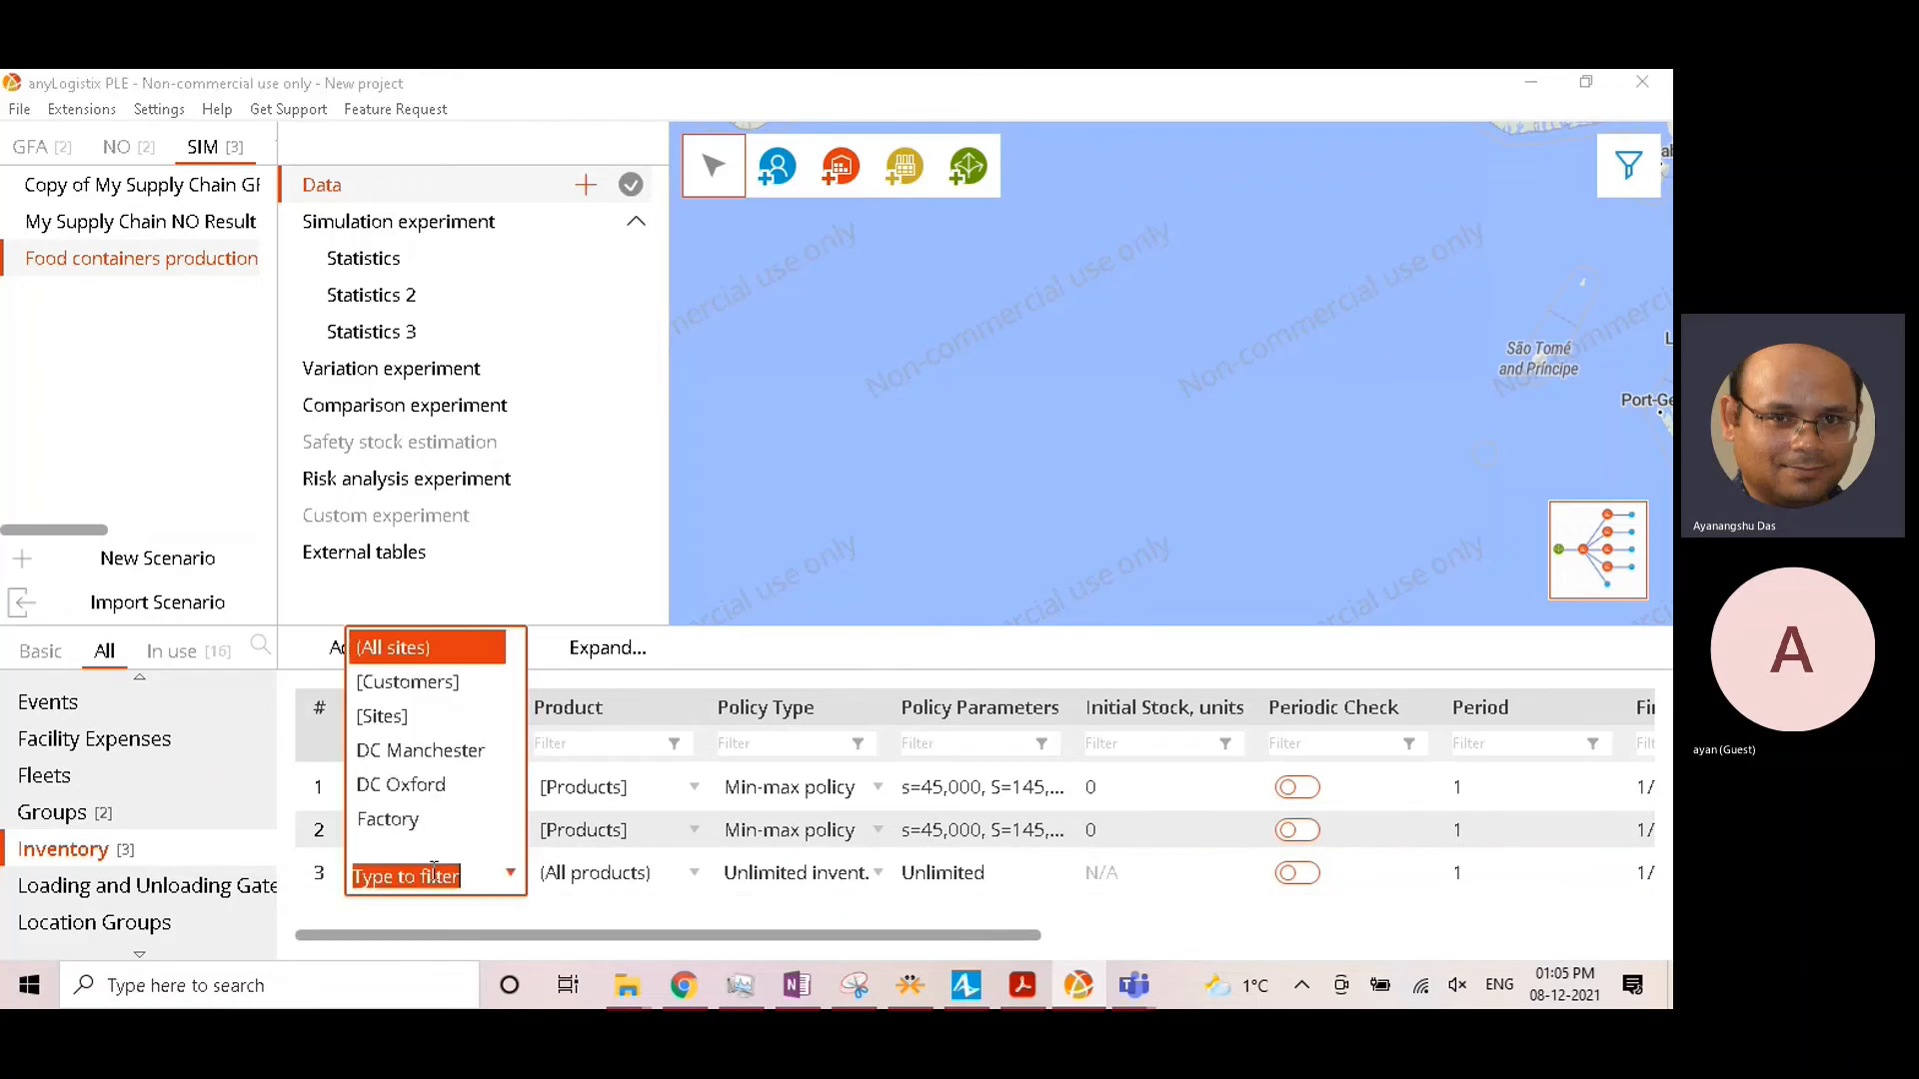
{"action": "left_click", "coordinate": [420, 819]}
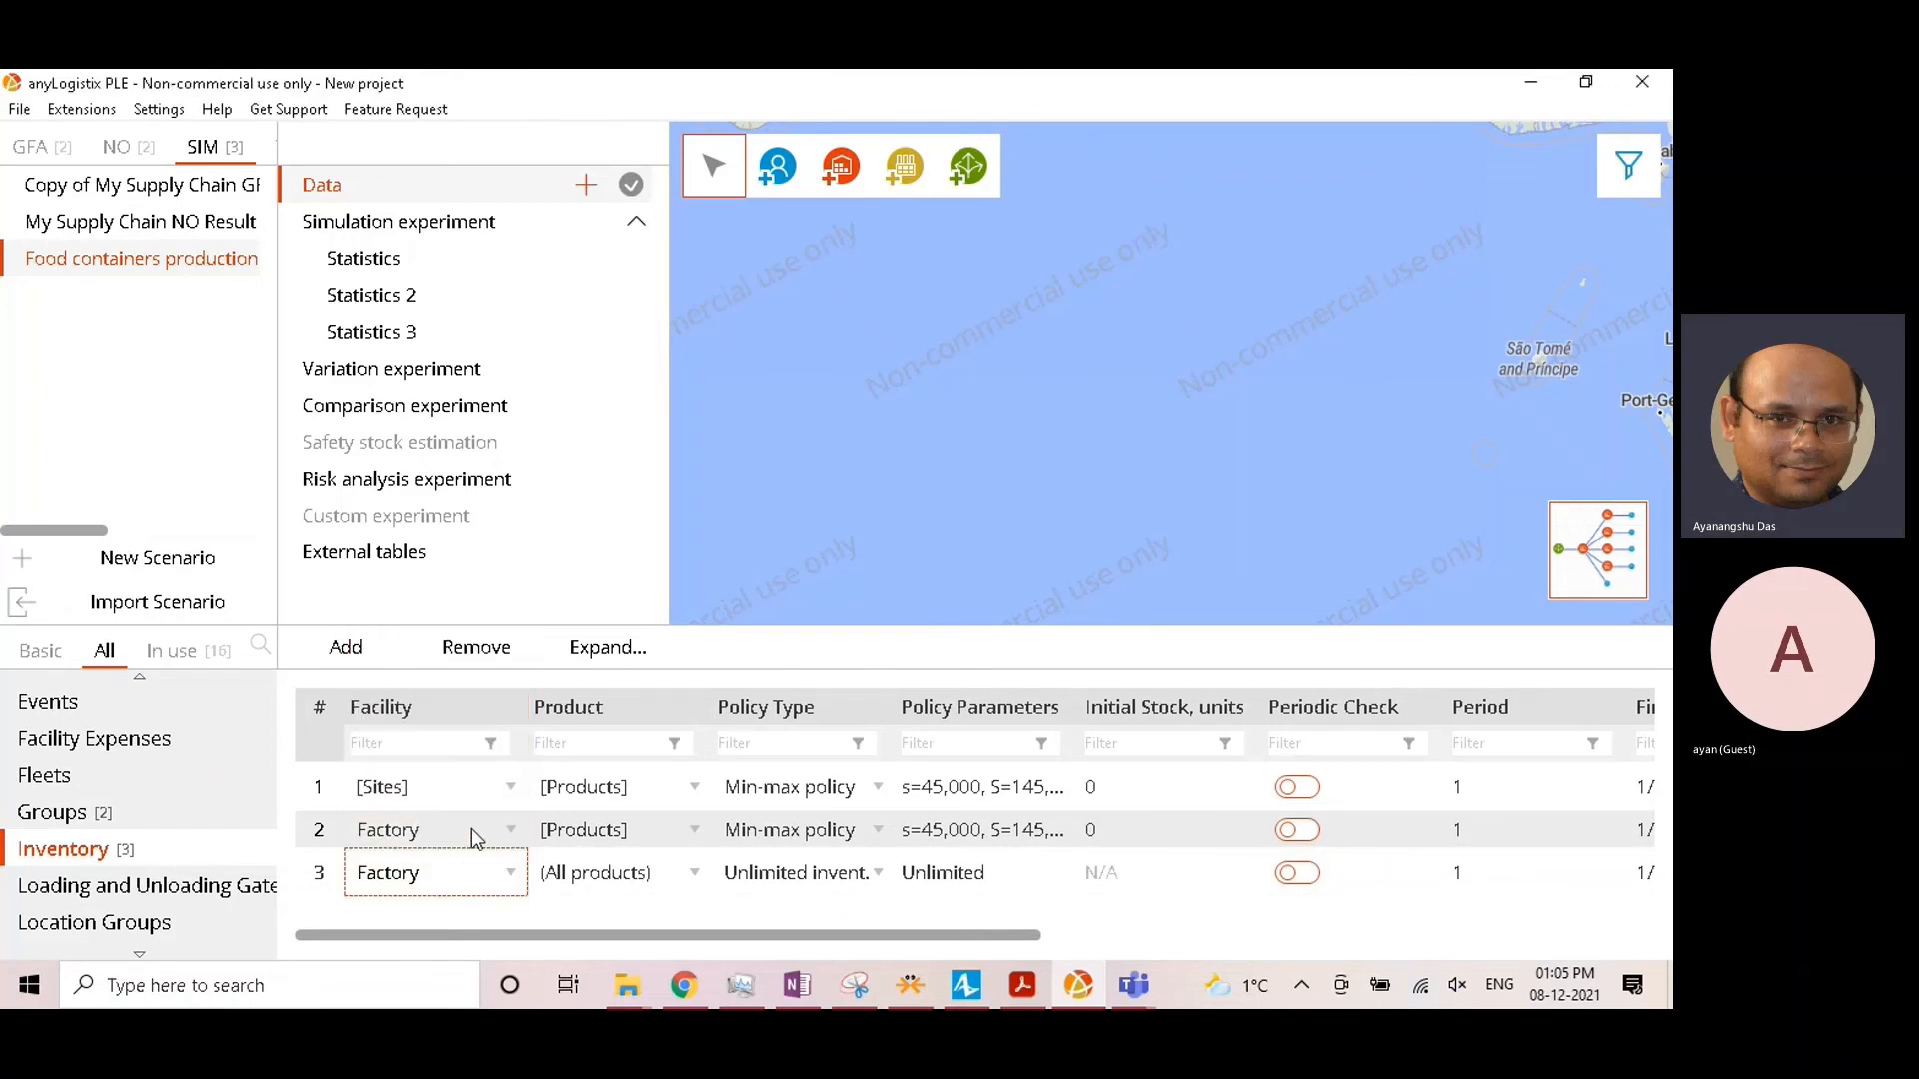
{"action": "left_click", "coordinate": [354, 656]}
{"action": "left_click", "coordinate": [419, 906]}
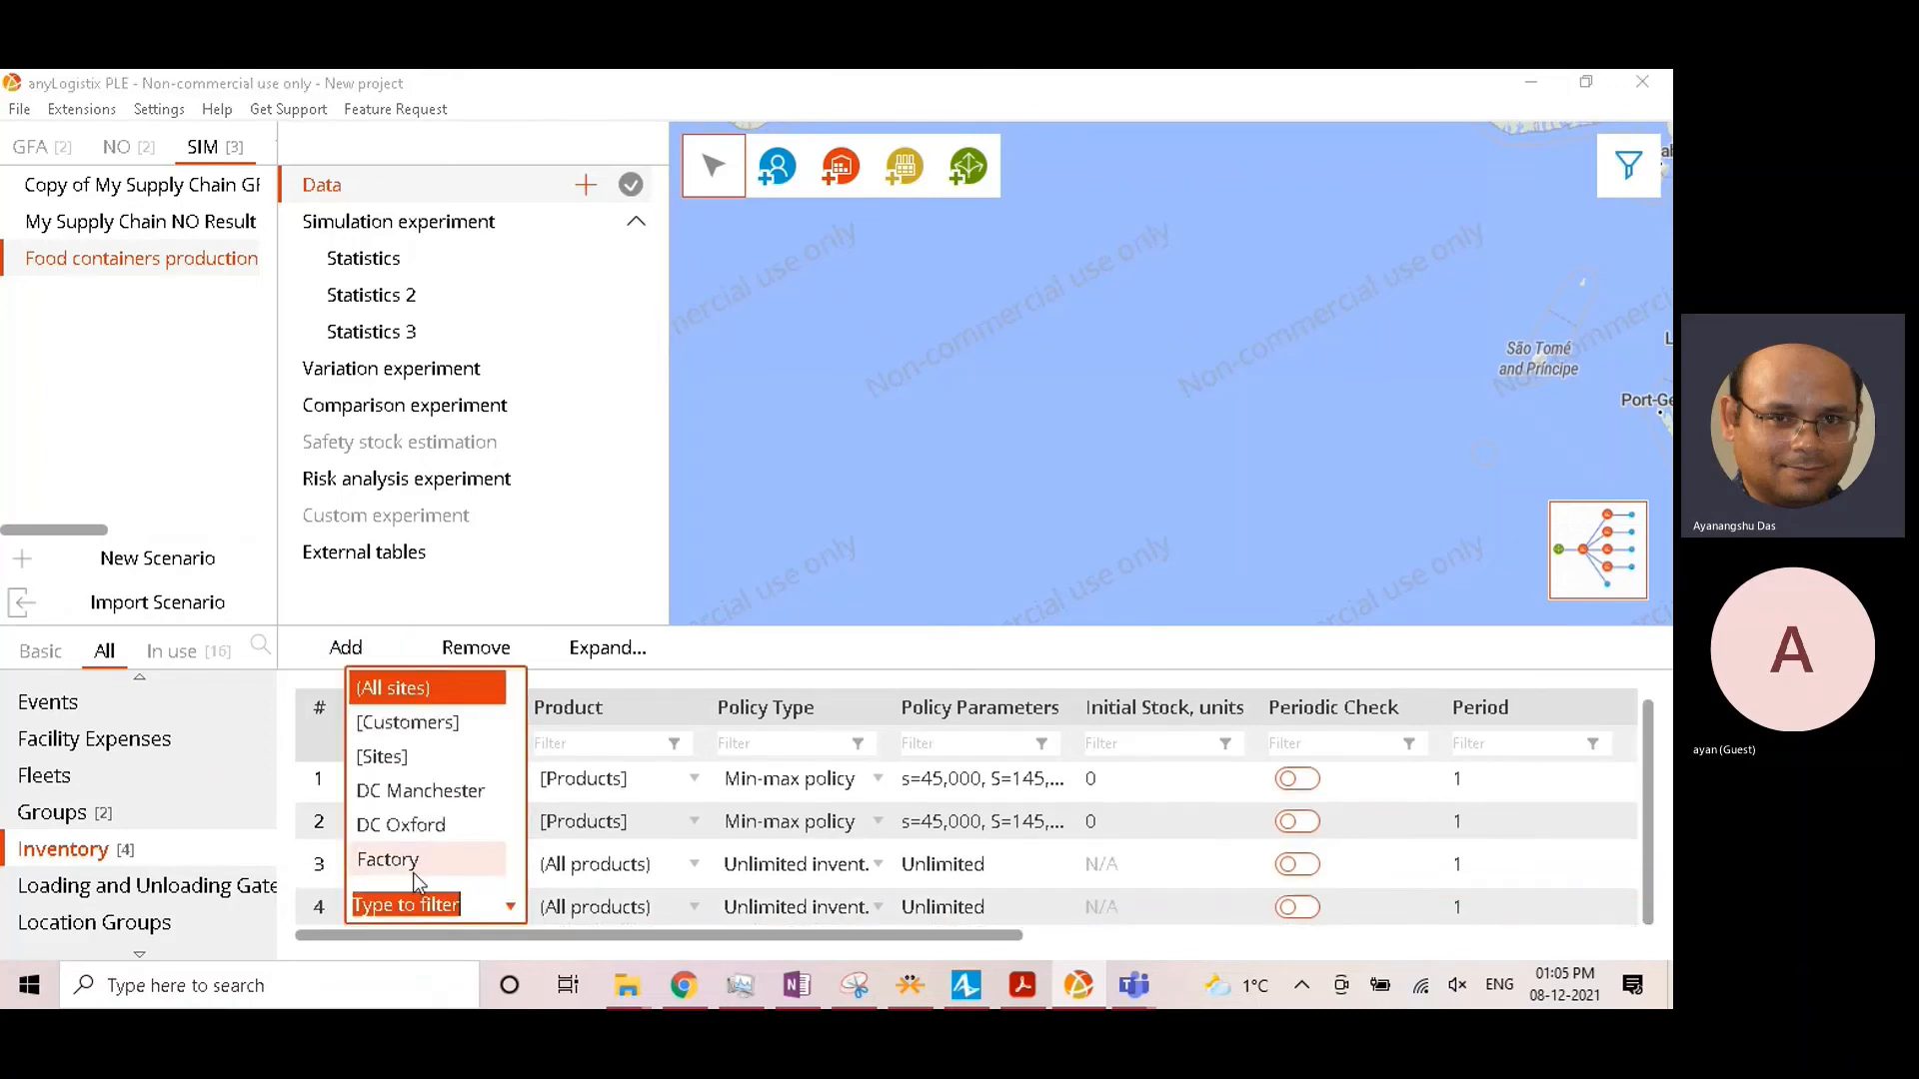
{"action": "left_click", "coordinate": [411, 868]}
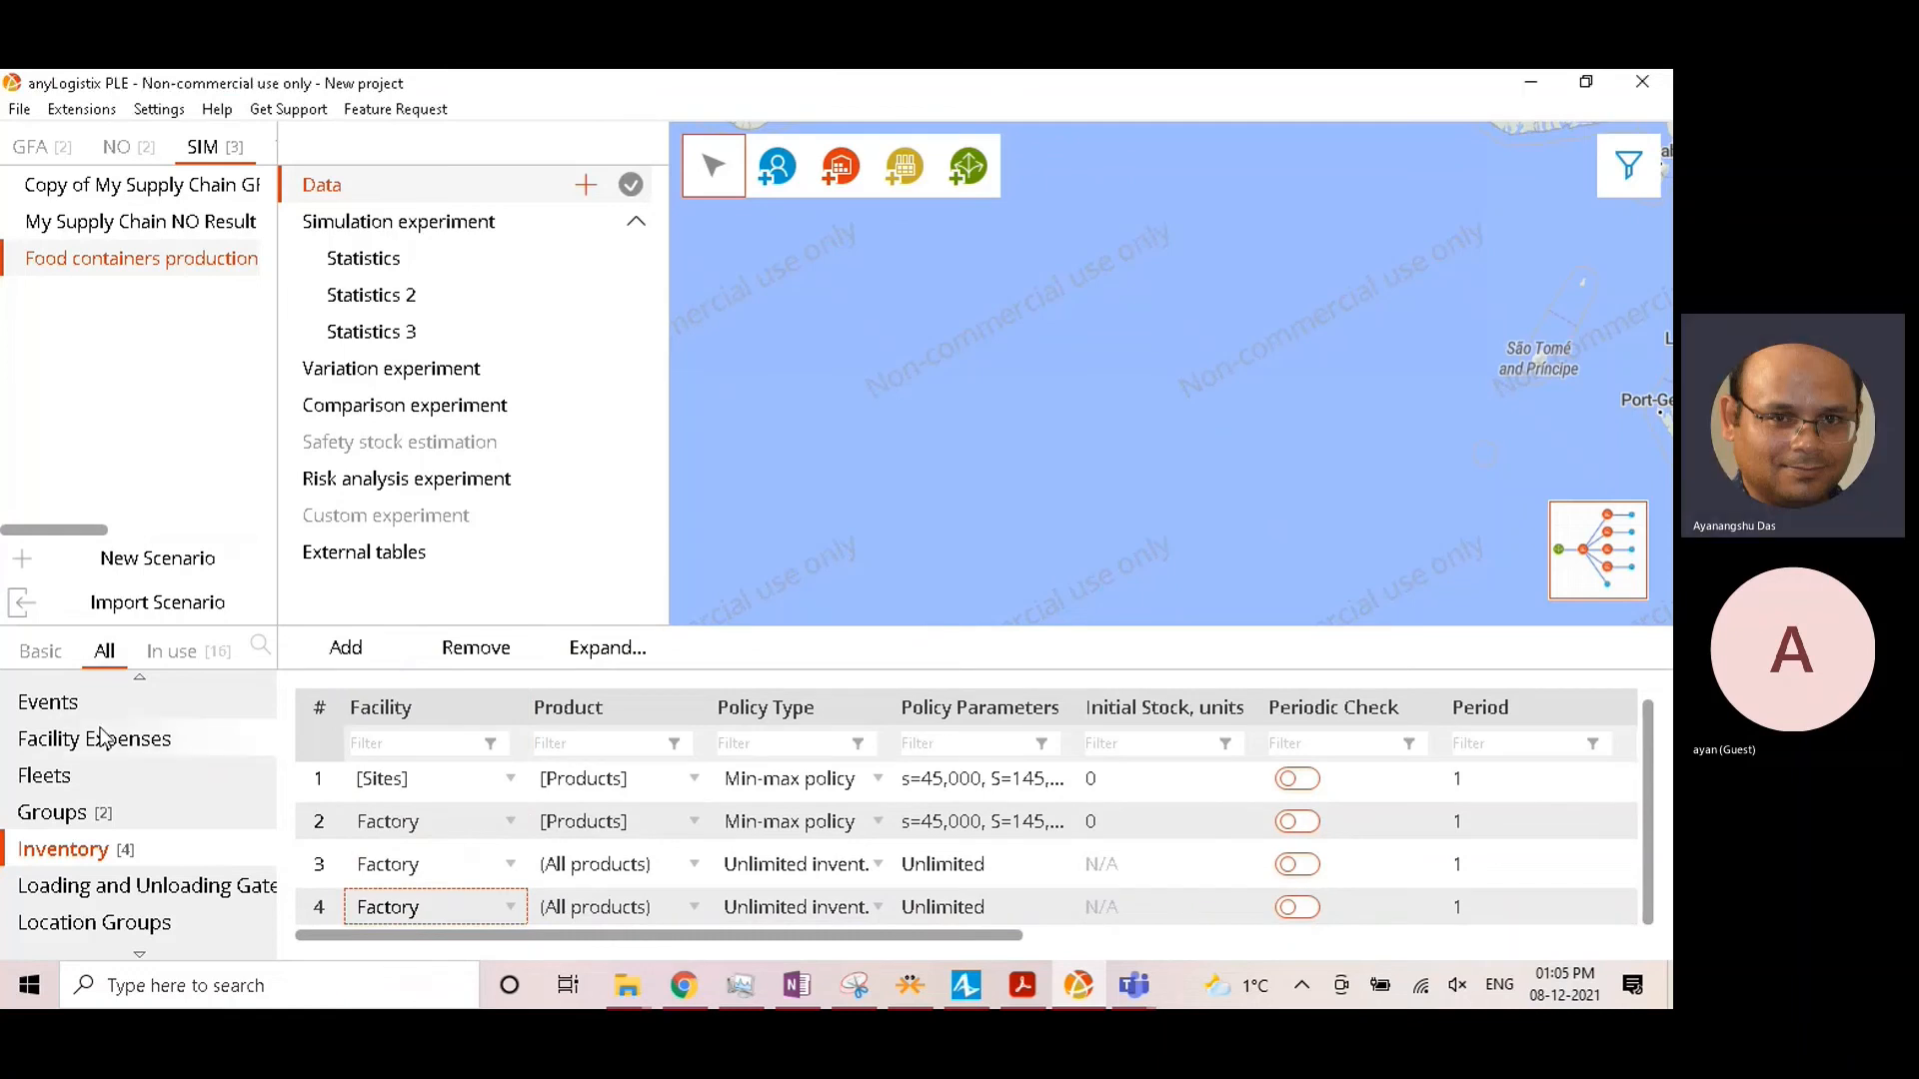
Step: Set the products of the two new Factory inventory entries to Plastic and Silicon respectively
{"action": "left_click", "coordinate": [610, 864]}
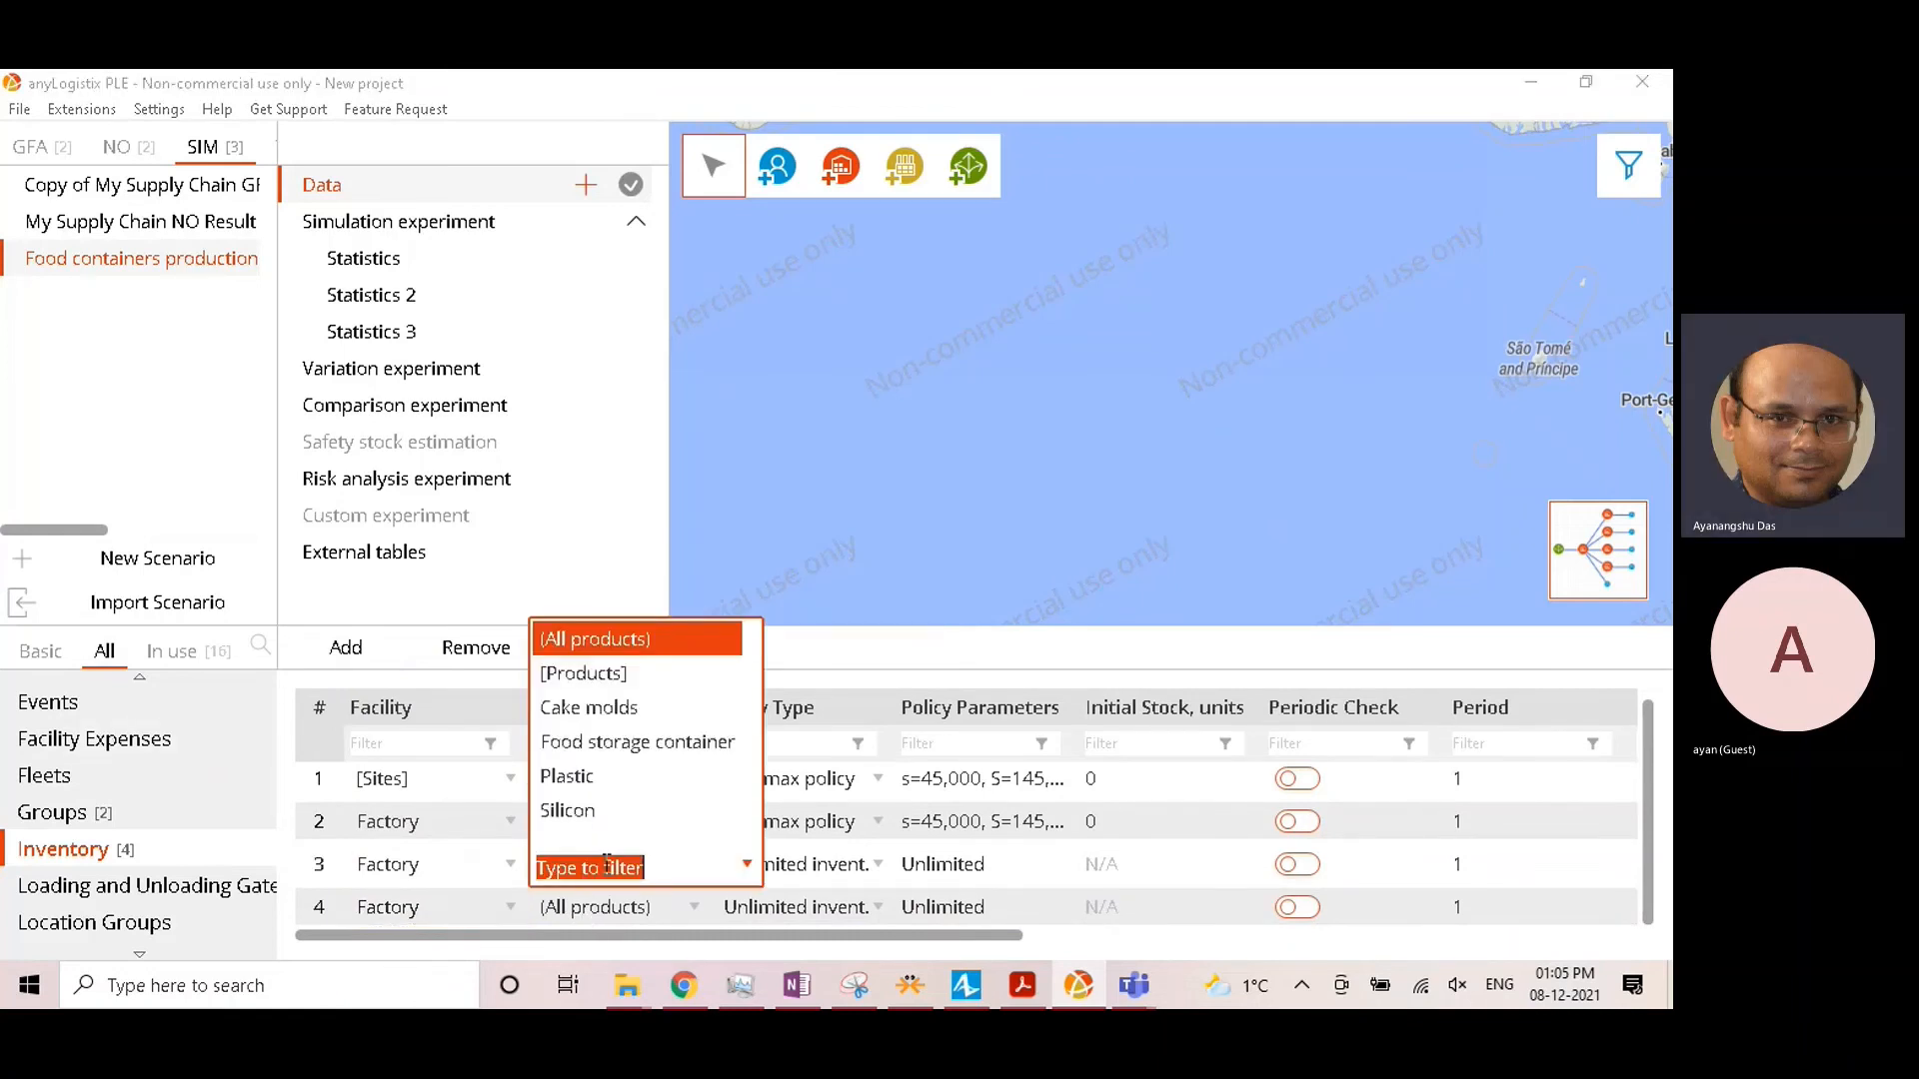
{"action": "left_click", "coordinate": [604, 771]}
{"action": "left_click", "coordinate": [597, 909]}
{"action": "left_click", "coordinate": [596, 865]}
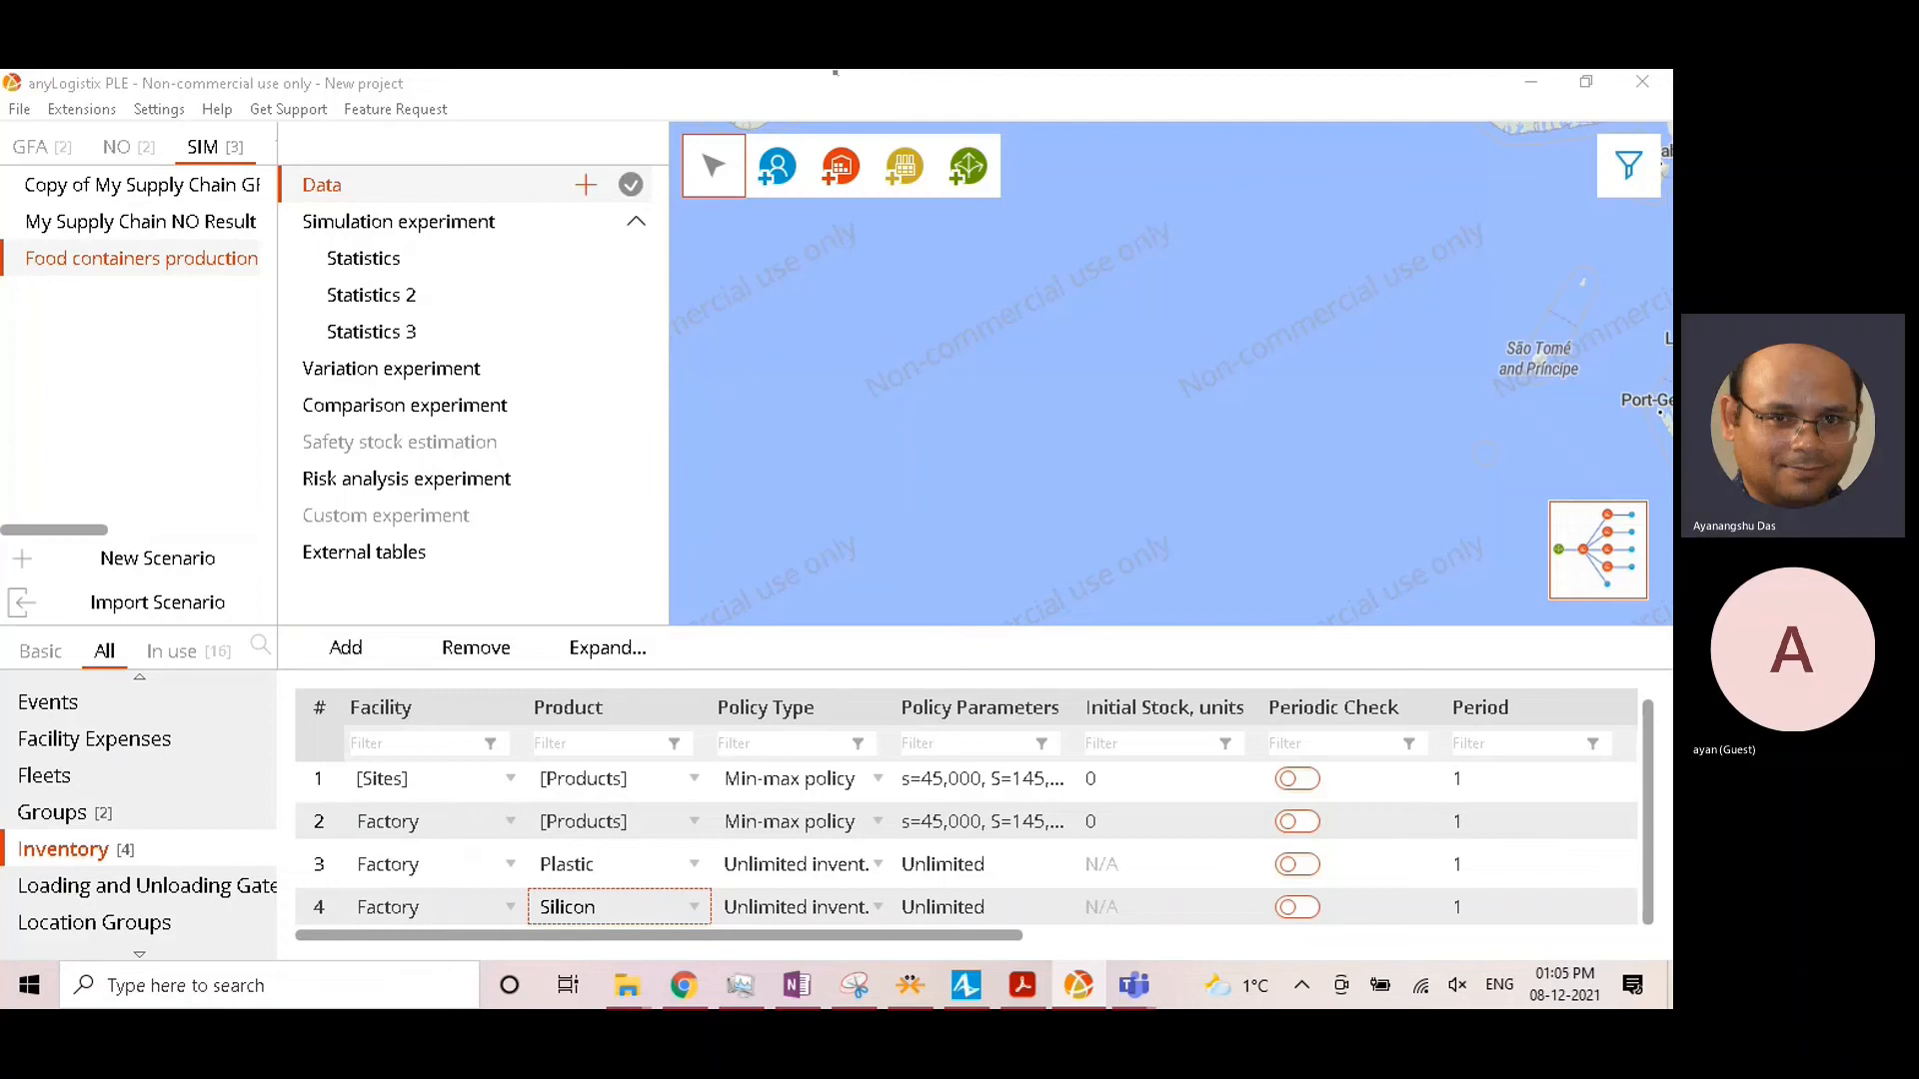
Step: Set the inventory policy type of both the Plastic and Silicon entries to Order on demand
{"action": "left_click", "coordinate": [805, 866]}
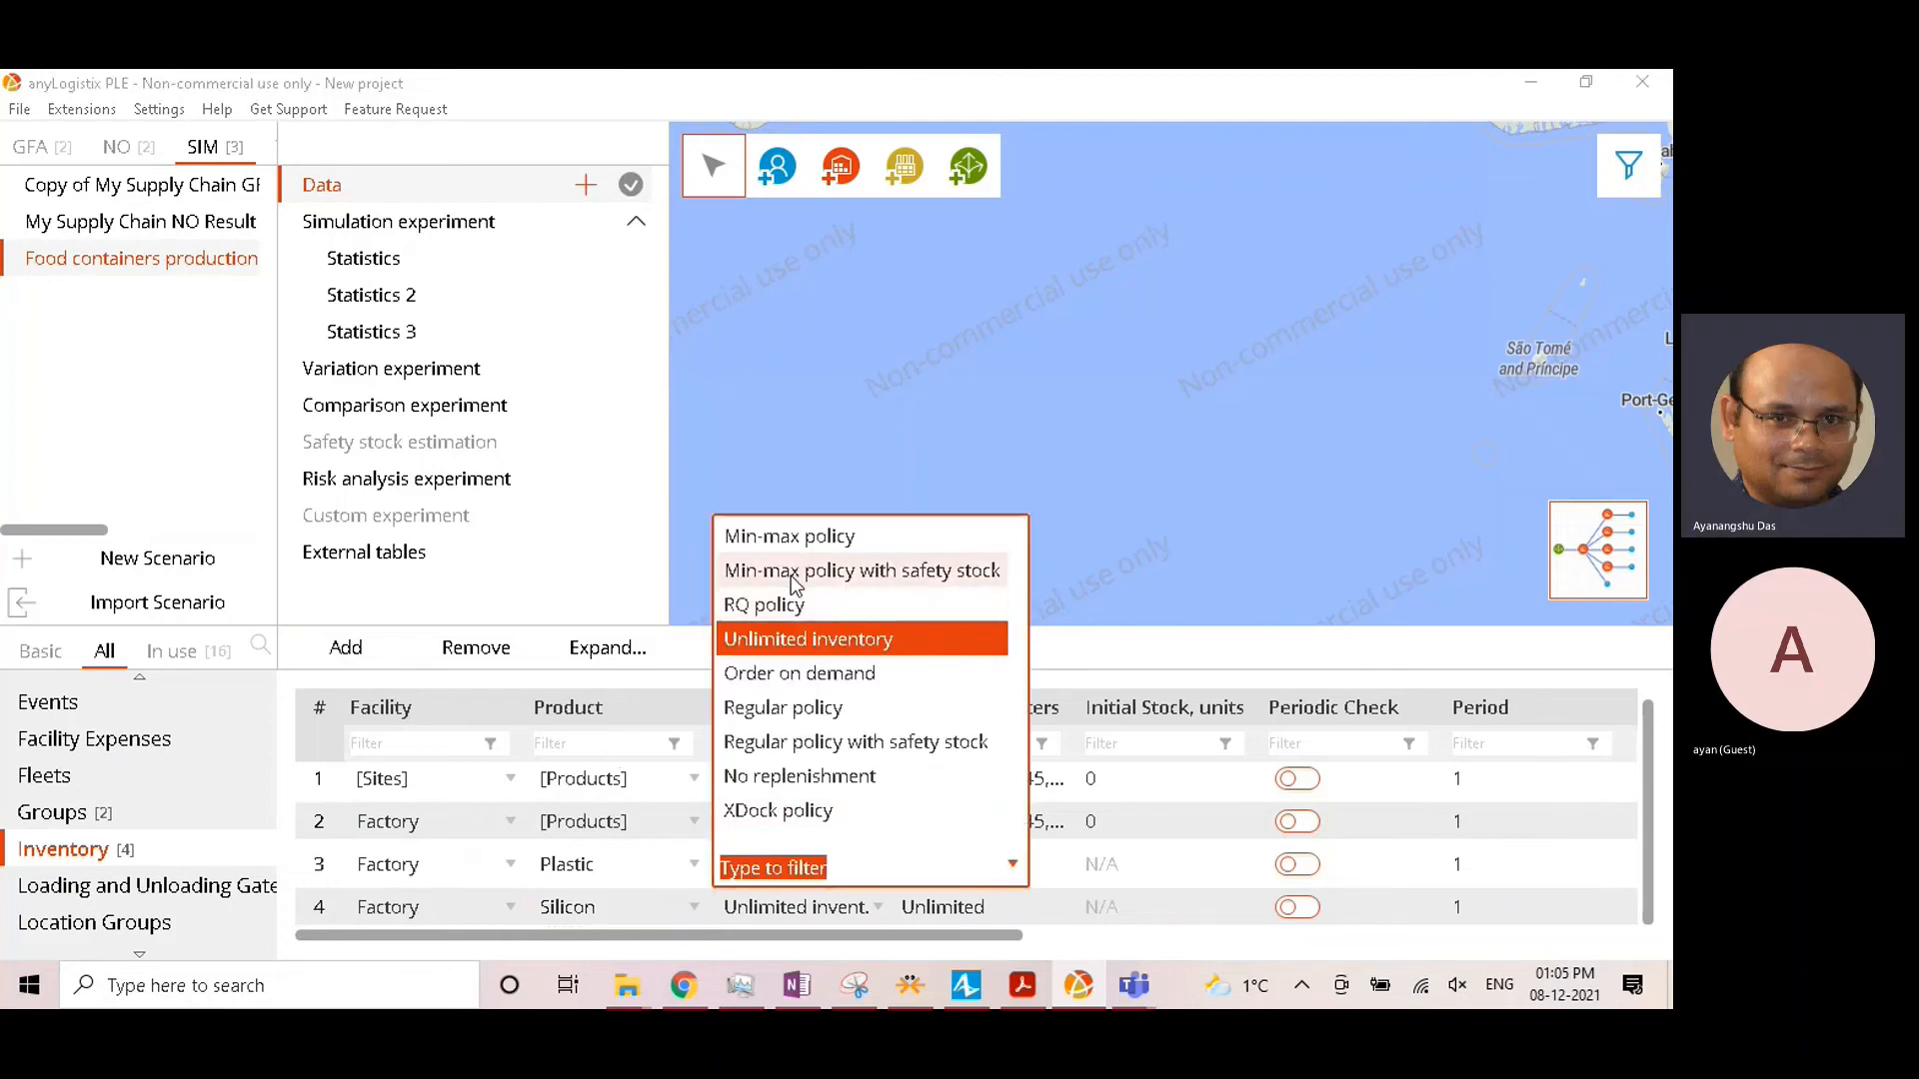
{"action": "left_click", "coordinate": [797, 674]}
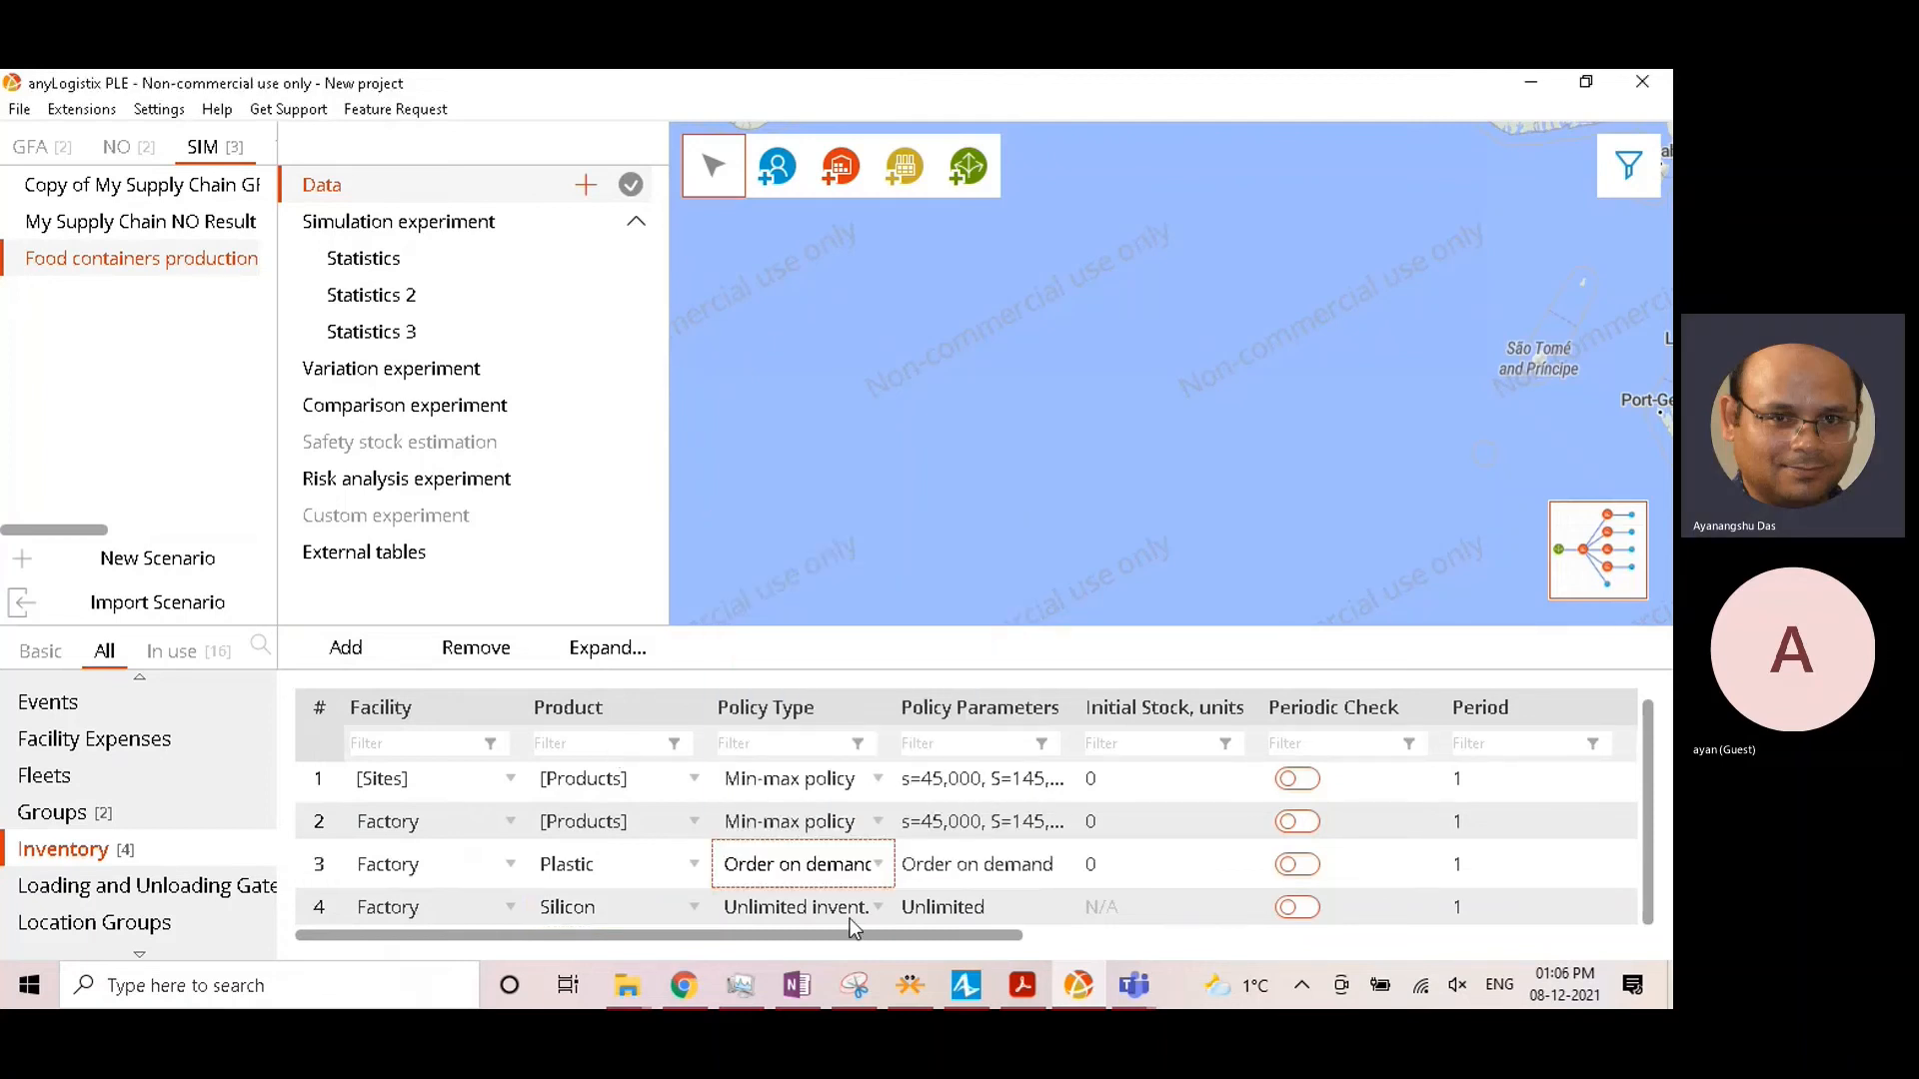
{"action": "left_click", "coordinate": [849, 909]}
{"action": "left_click", "coordinate": [794, 721]}
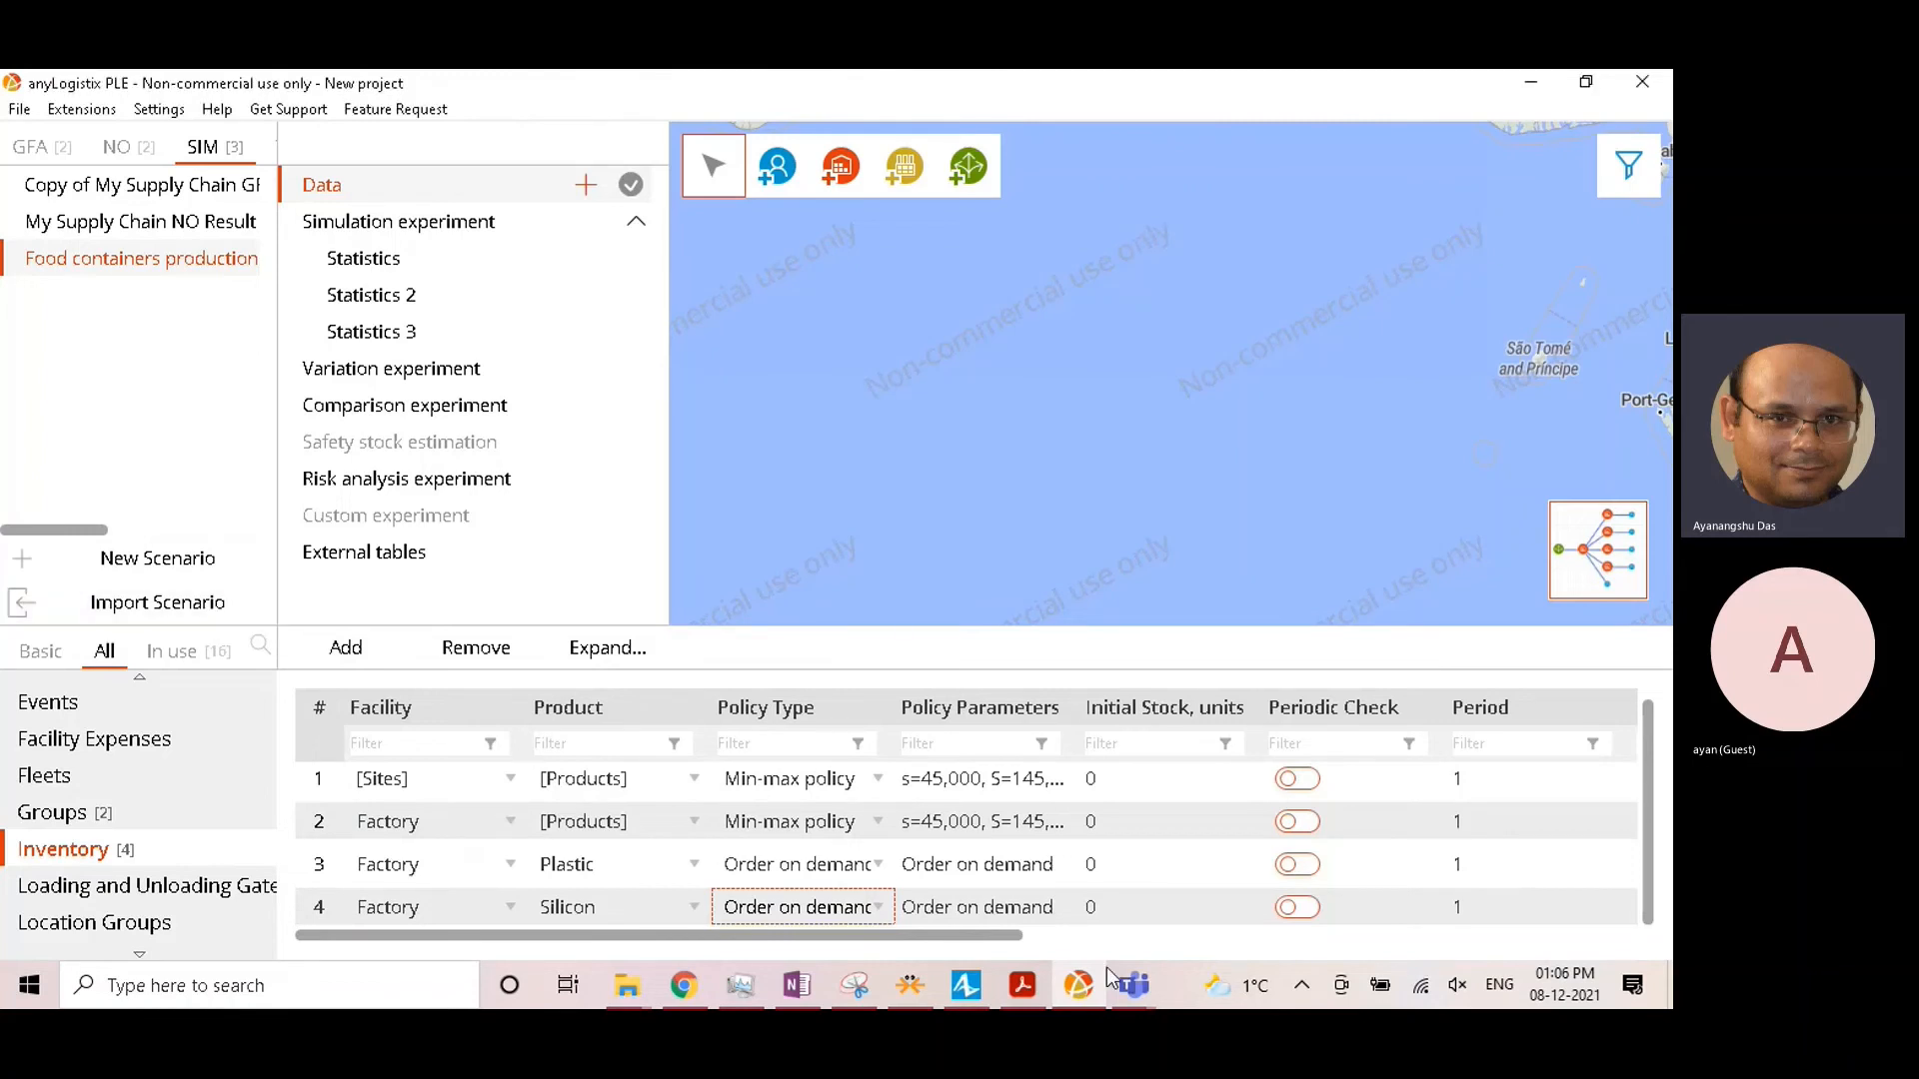
Step: Set the initial stock of both the Plastic and Silicon inventory entries to 50 units
{"action": "double_click", "coordinate": [1111, 861]}
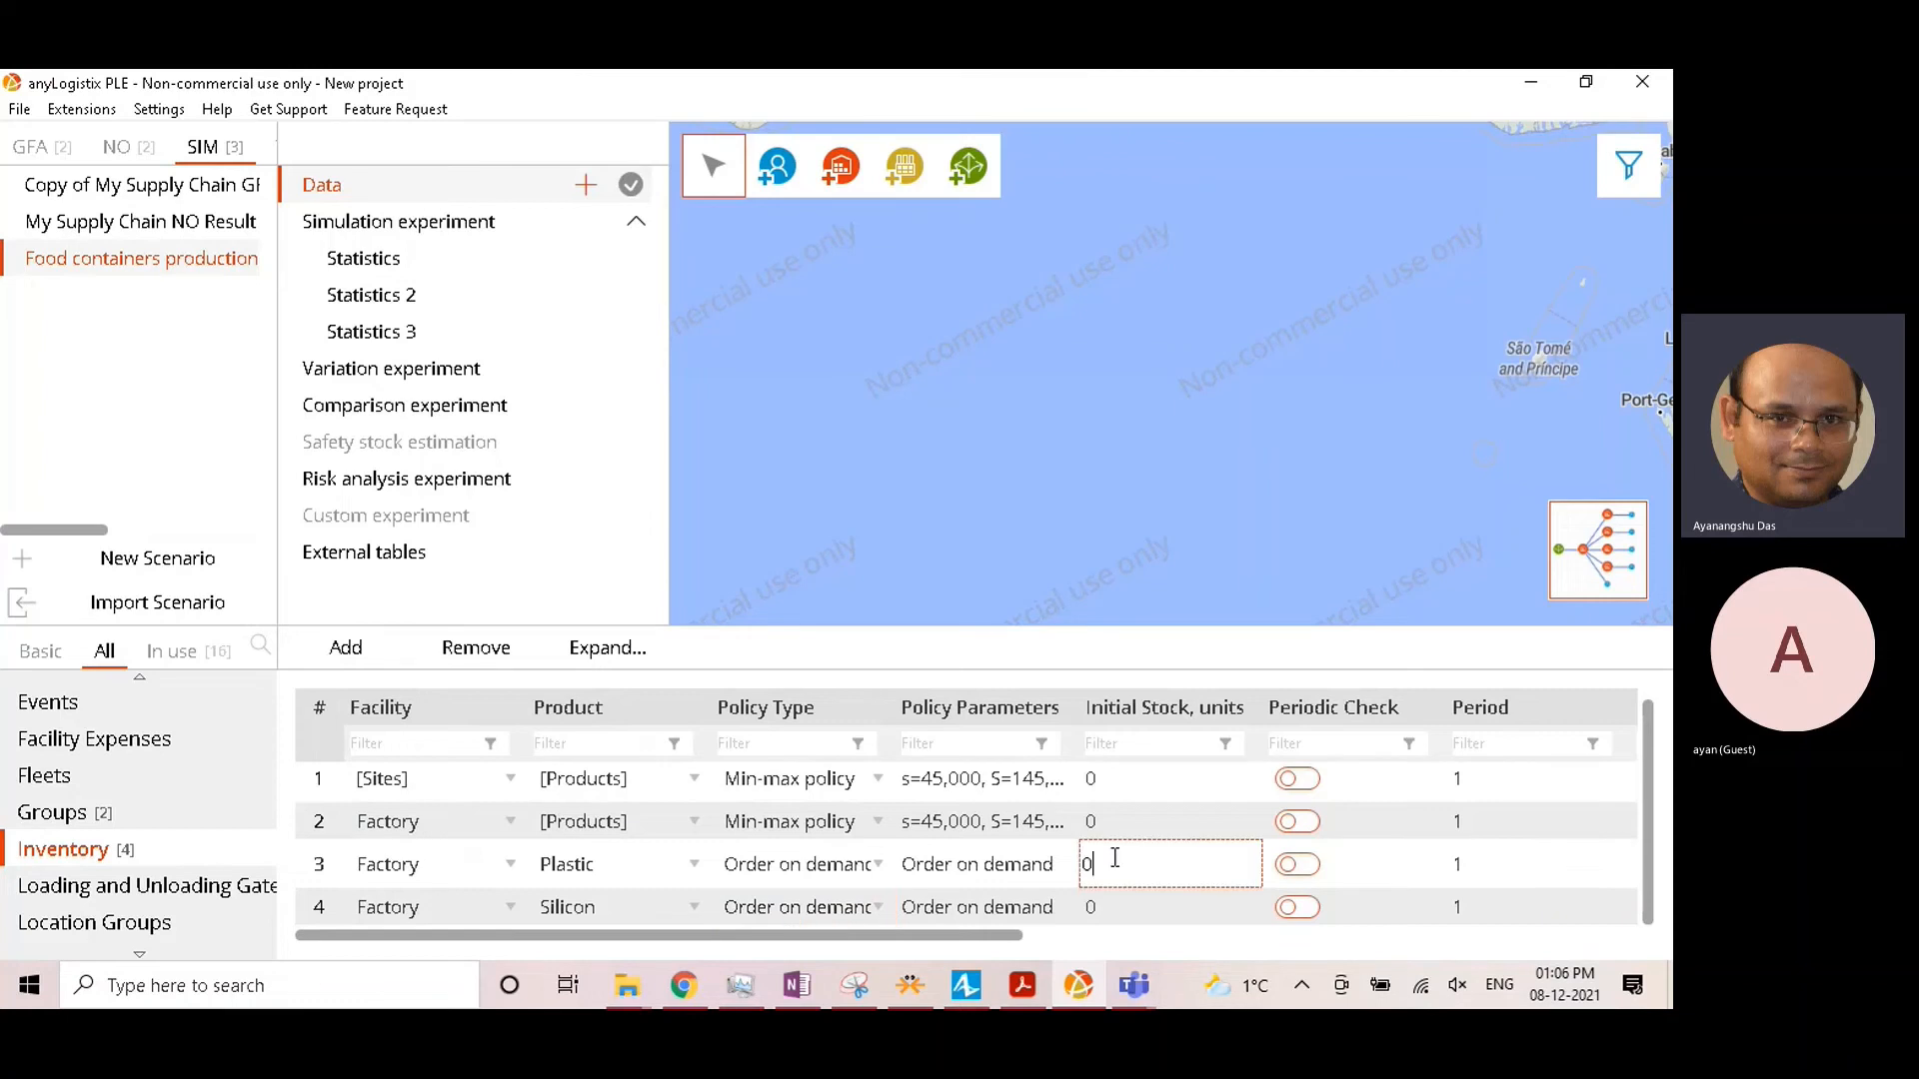
{"action": "type", "text": "50"}
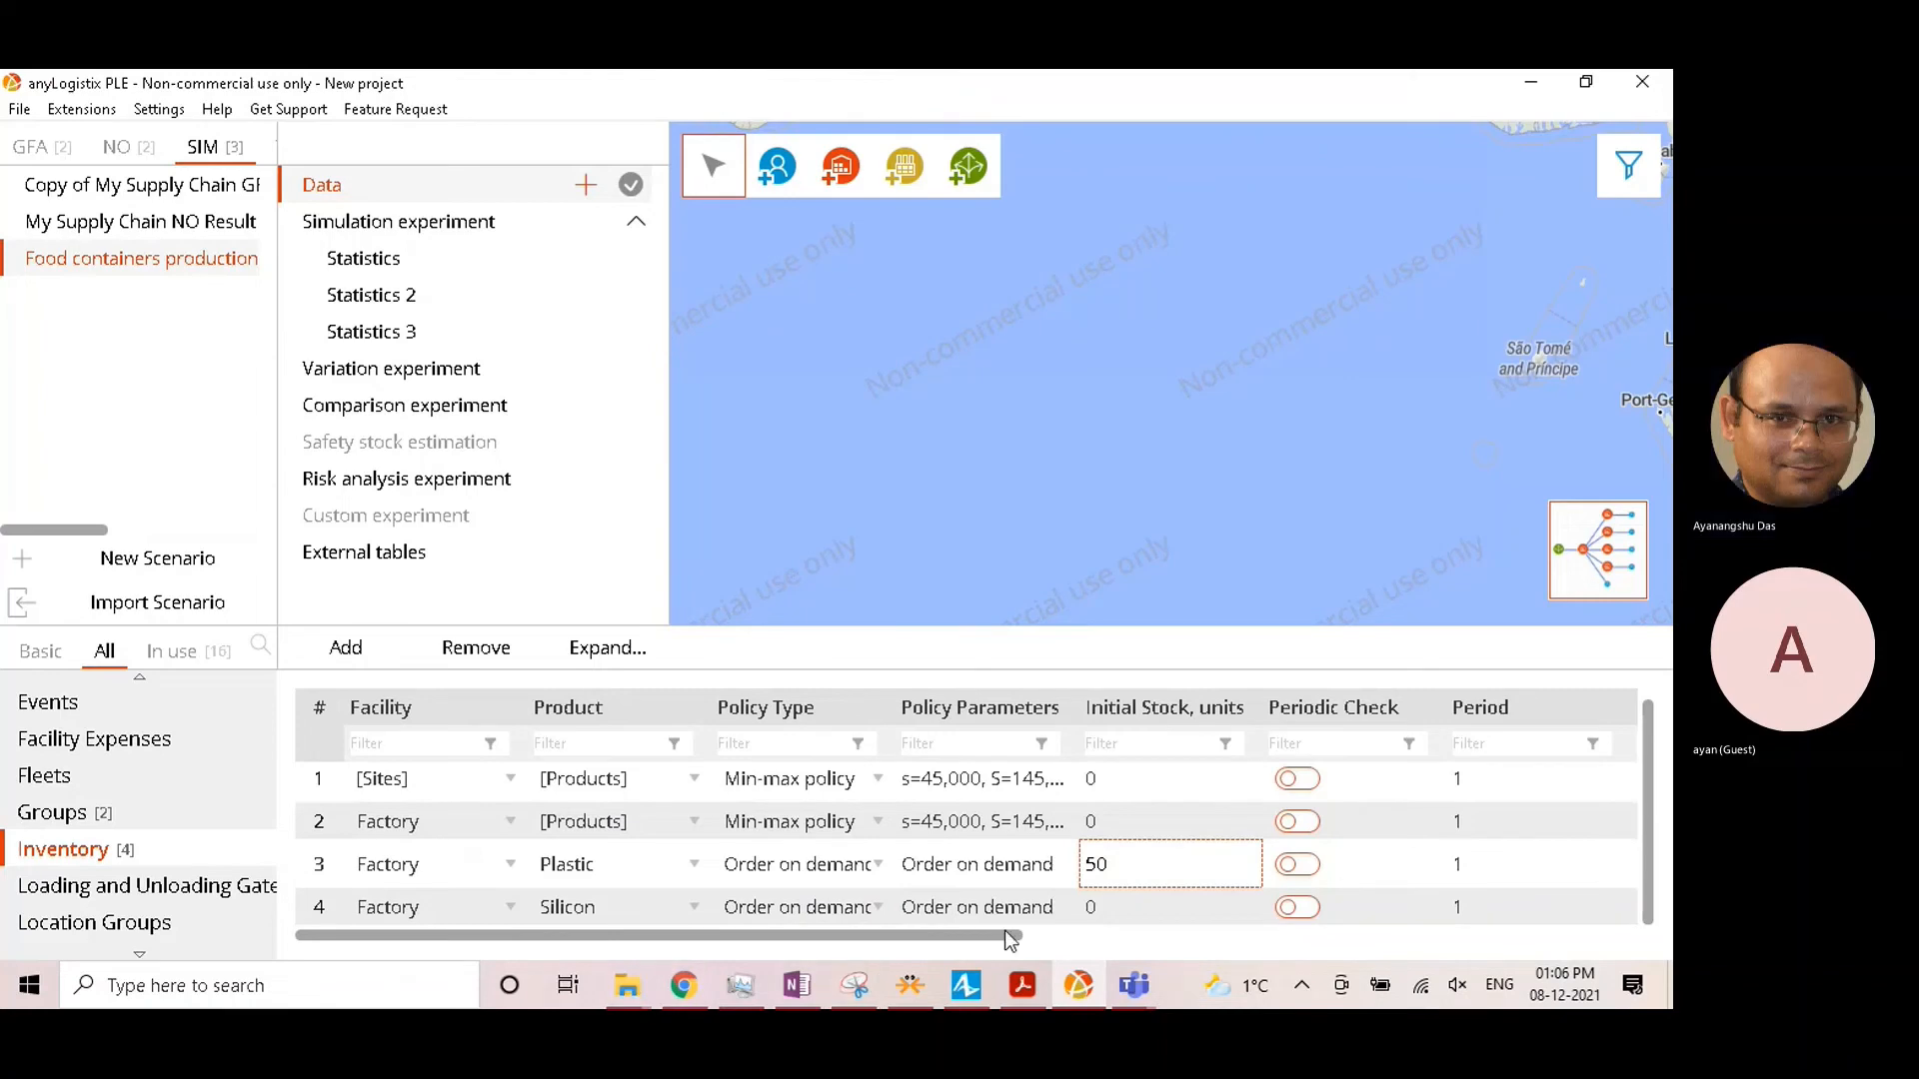
{"action": "left_click_drag", "start_coordinate": [1004, 931], "coordinate": [890, 957]}
{"action": "left_click_drag", "start_coordinate": [943, 933], "coordinate": [1013, 934]}
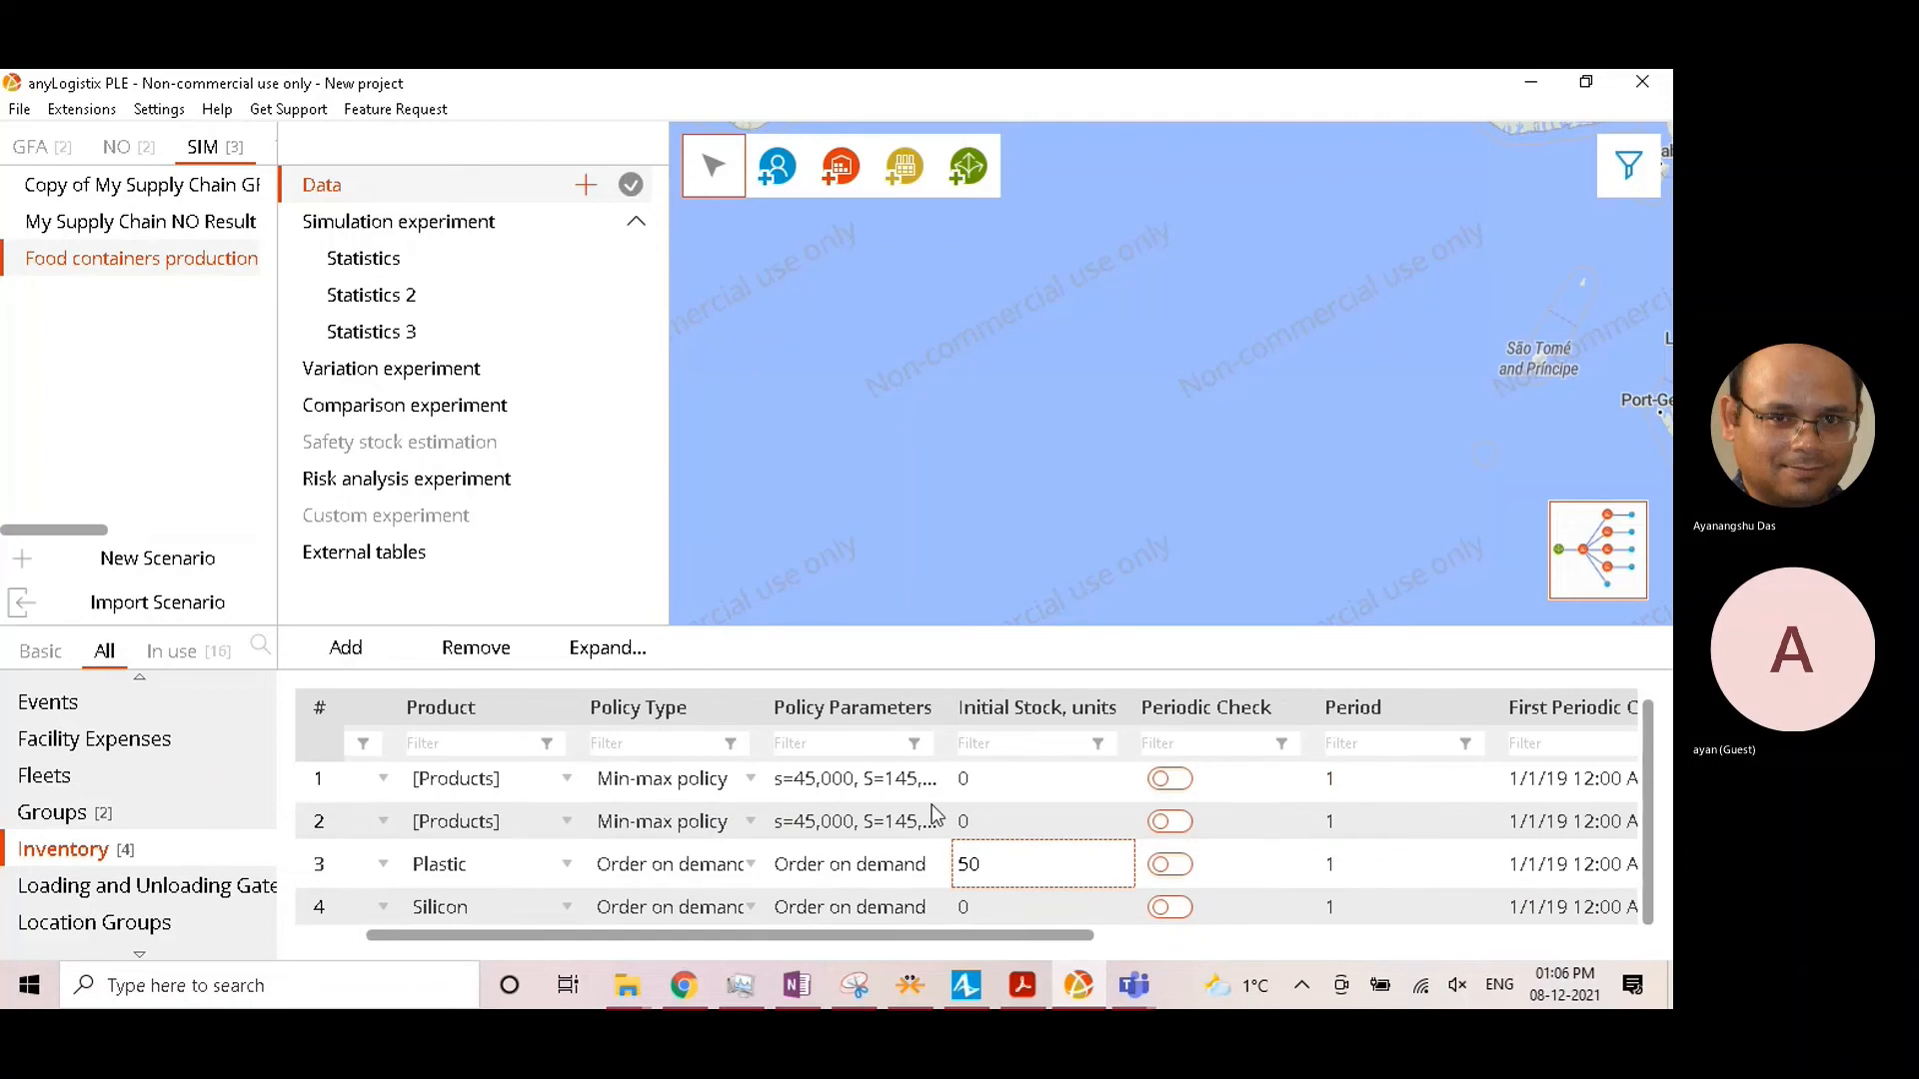
{"action": "left_click", "coordinate": [971, 909]}
{"action": "type", "text": "6"}
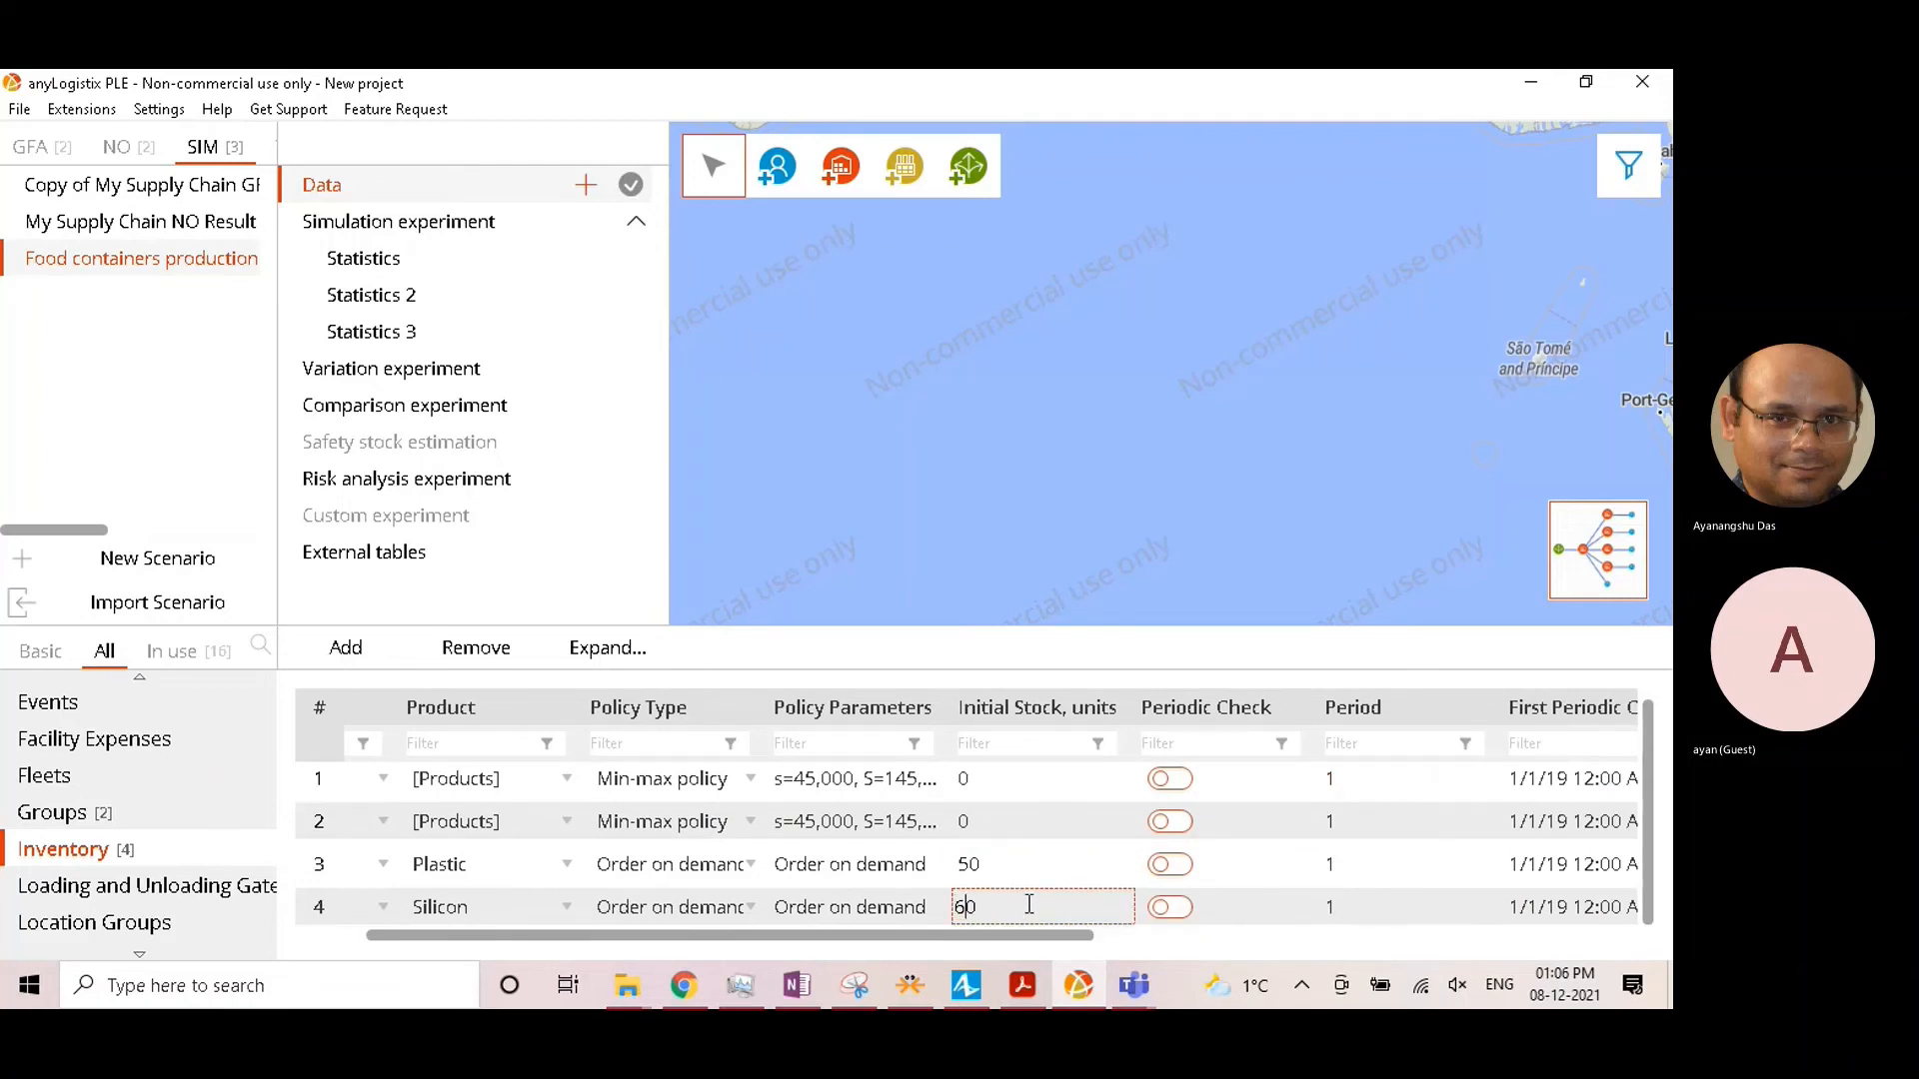
{"action": "key", "text": "BackSpace"}
{"action": "type", "text": "5"}
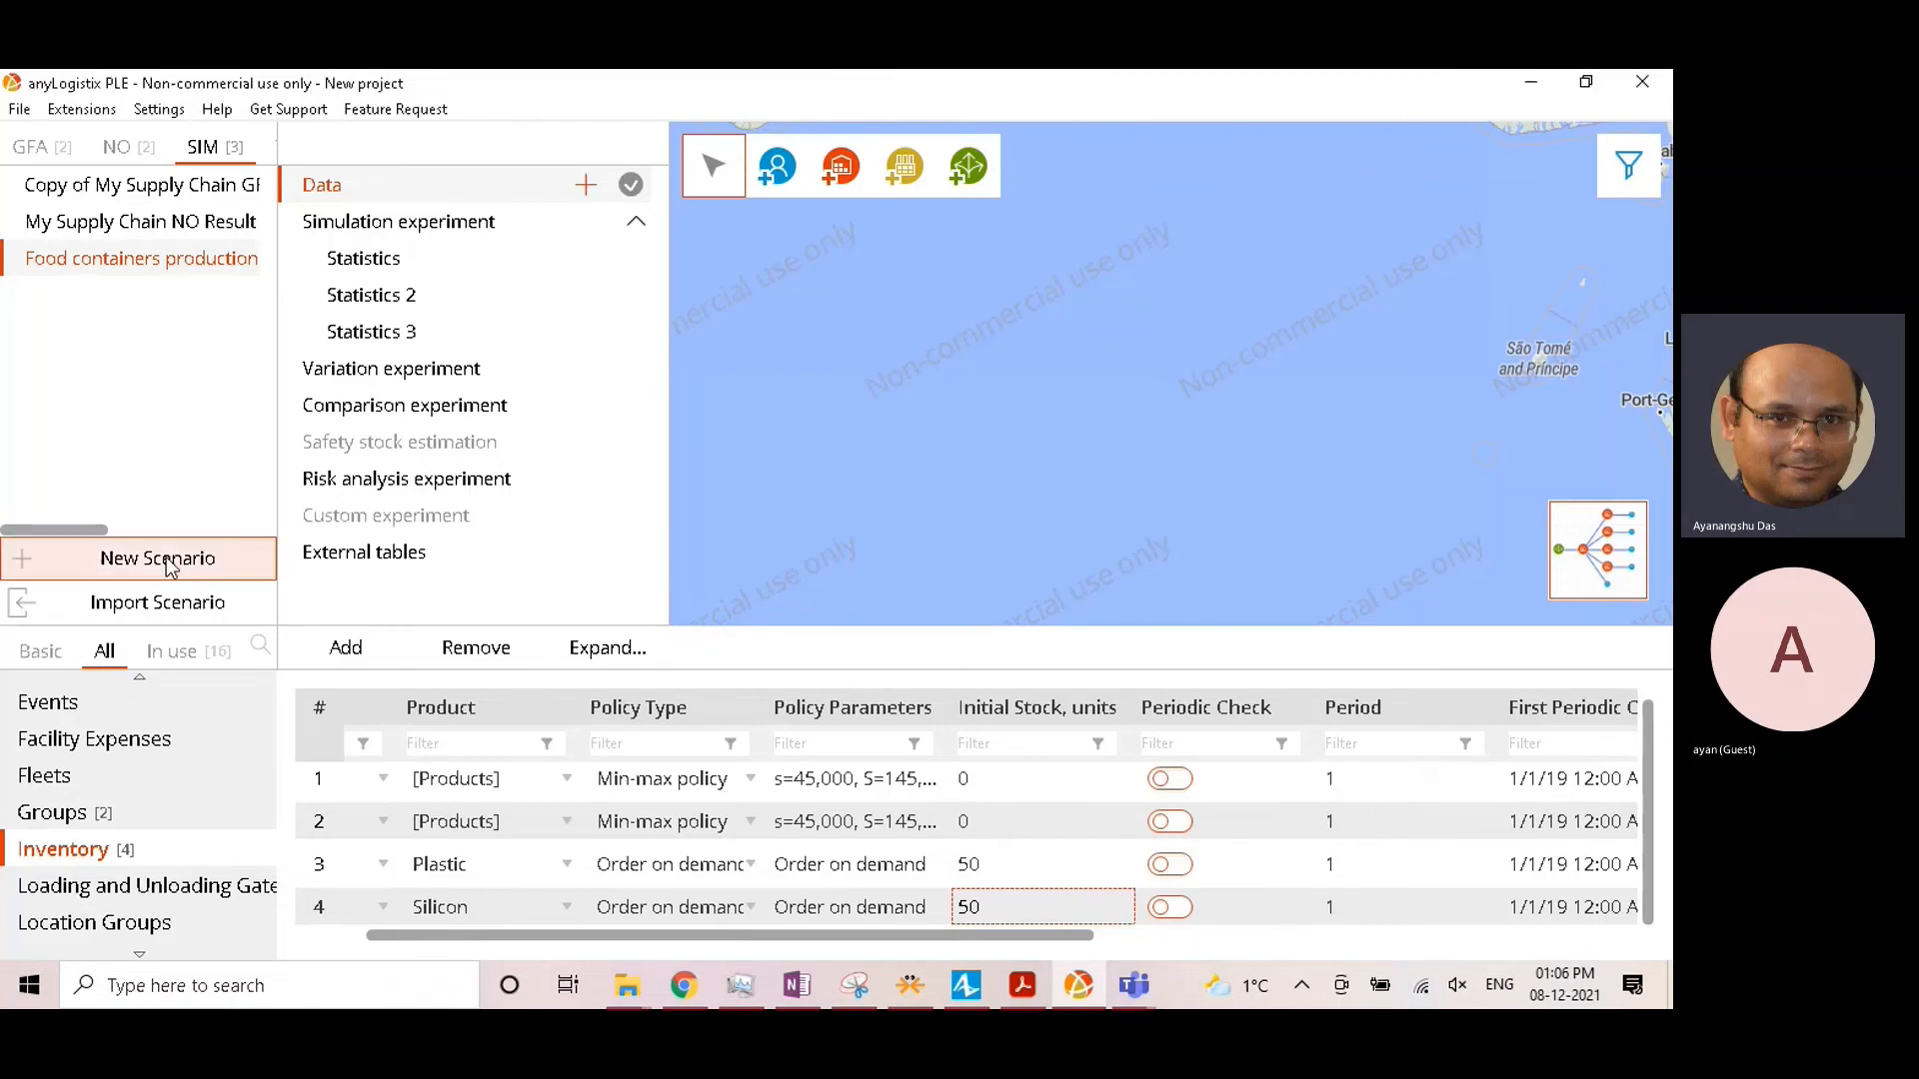
Step: Add an entry to the Shipping table and set its sources to all suppliers
{"action": "scroll", "coordinate": [148, 801], "scroll_direction": "up", "scroll_amount": 1}
{"action": "scroll", "coordinate": [148, 802], "scroll_direction": "down", "scroll_amount": 7}
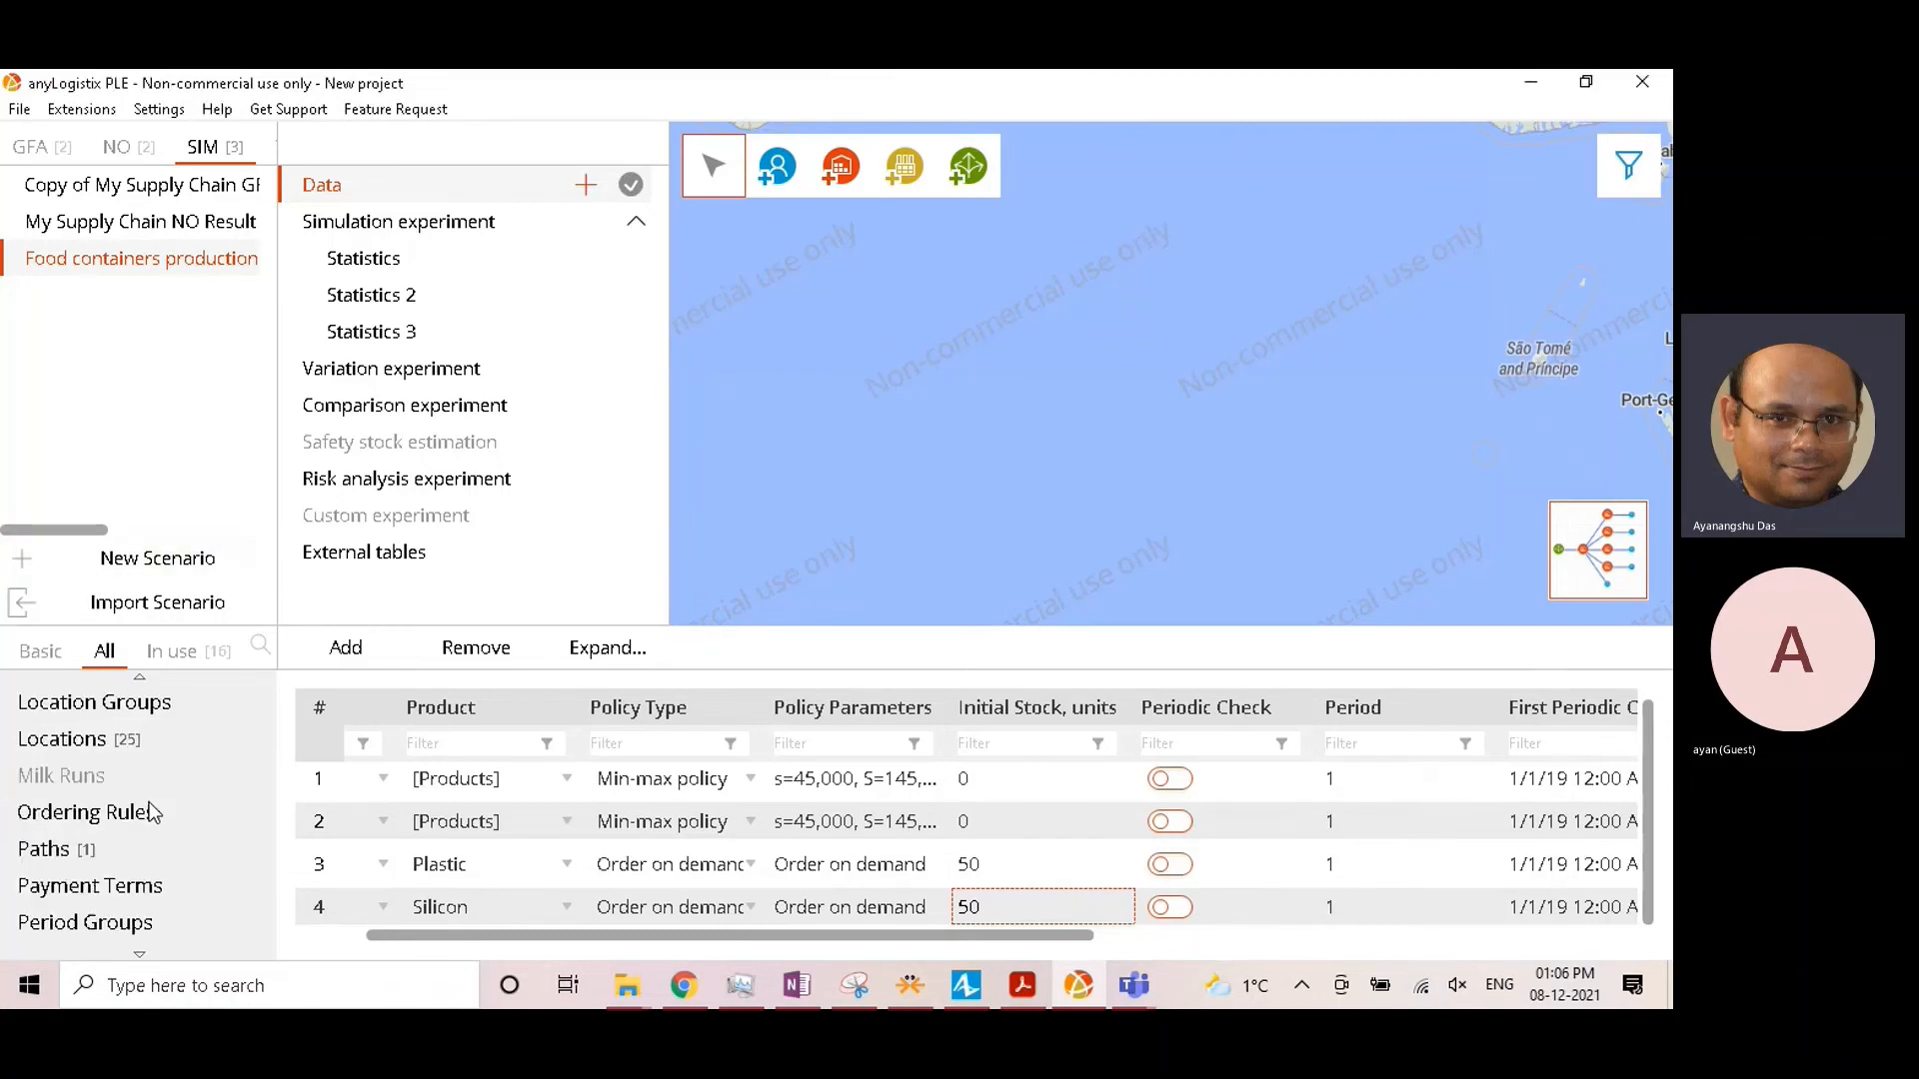
{"action": "scroll", "coordinate": [119, 927], "scroll_direction": "down", "scroll_amount": 2}
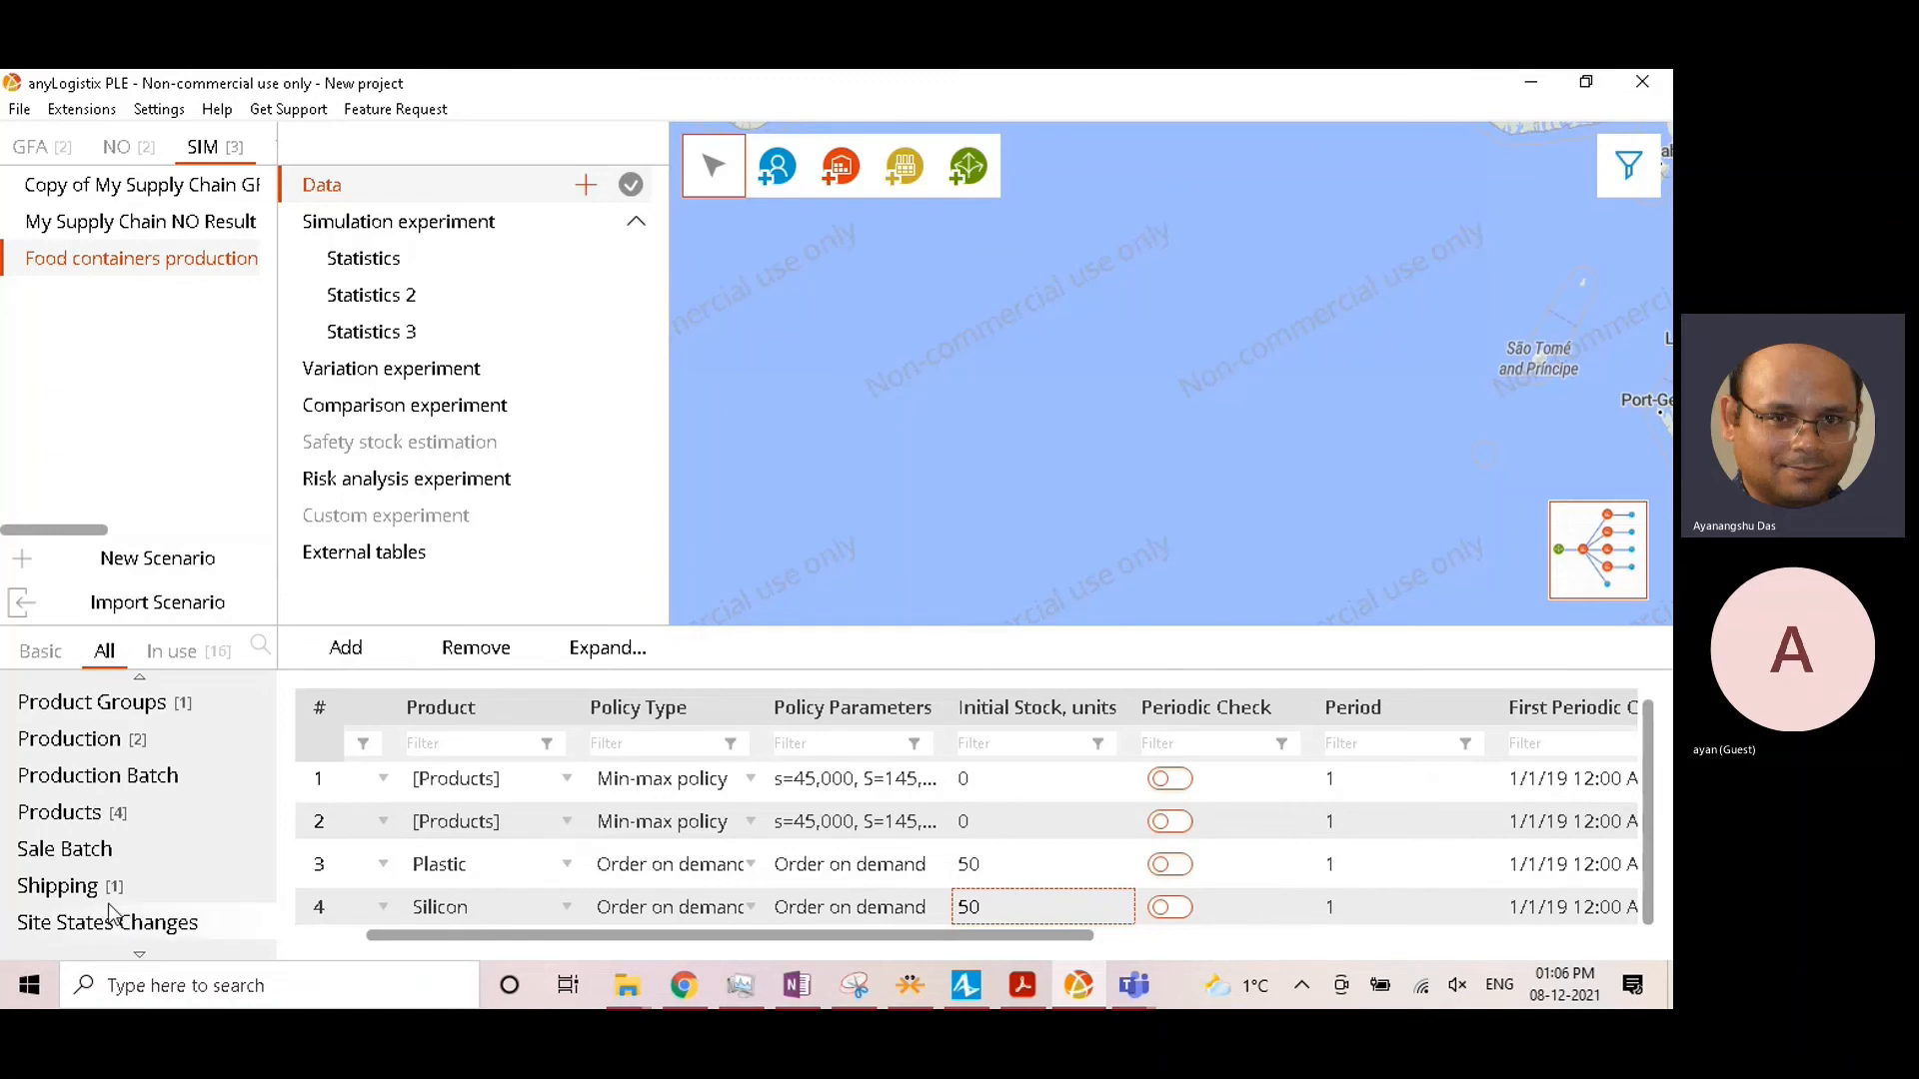
{"action": "left_click", "coordinate": [65, 848]}
{"action": "left_click", "coordinate": [58, 885]}
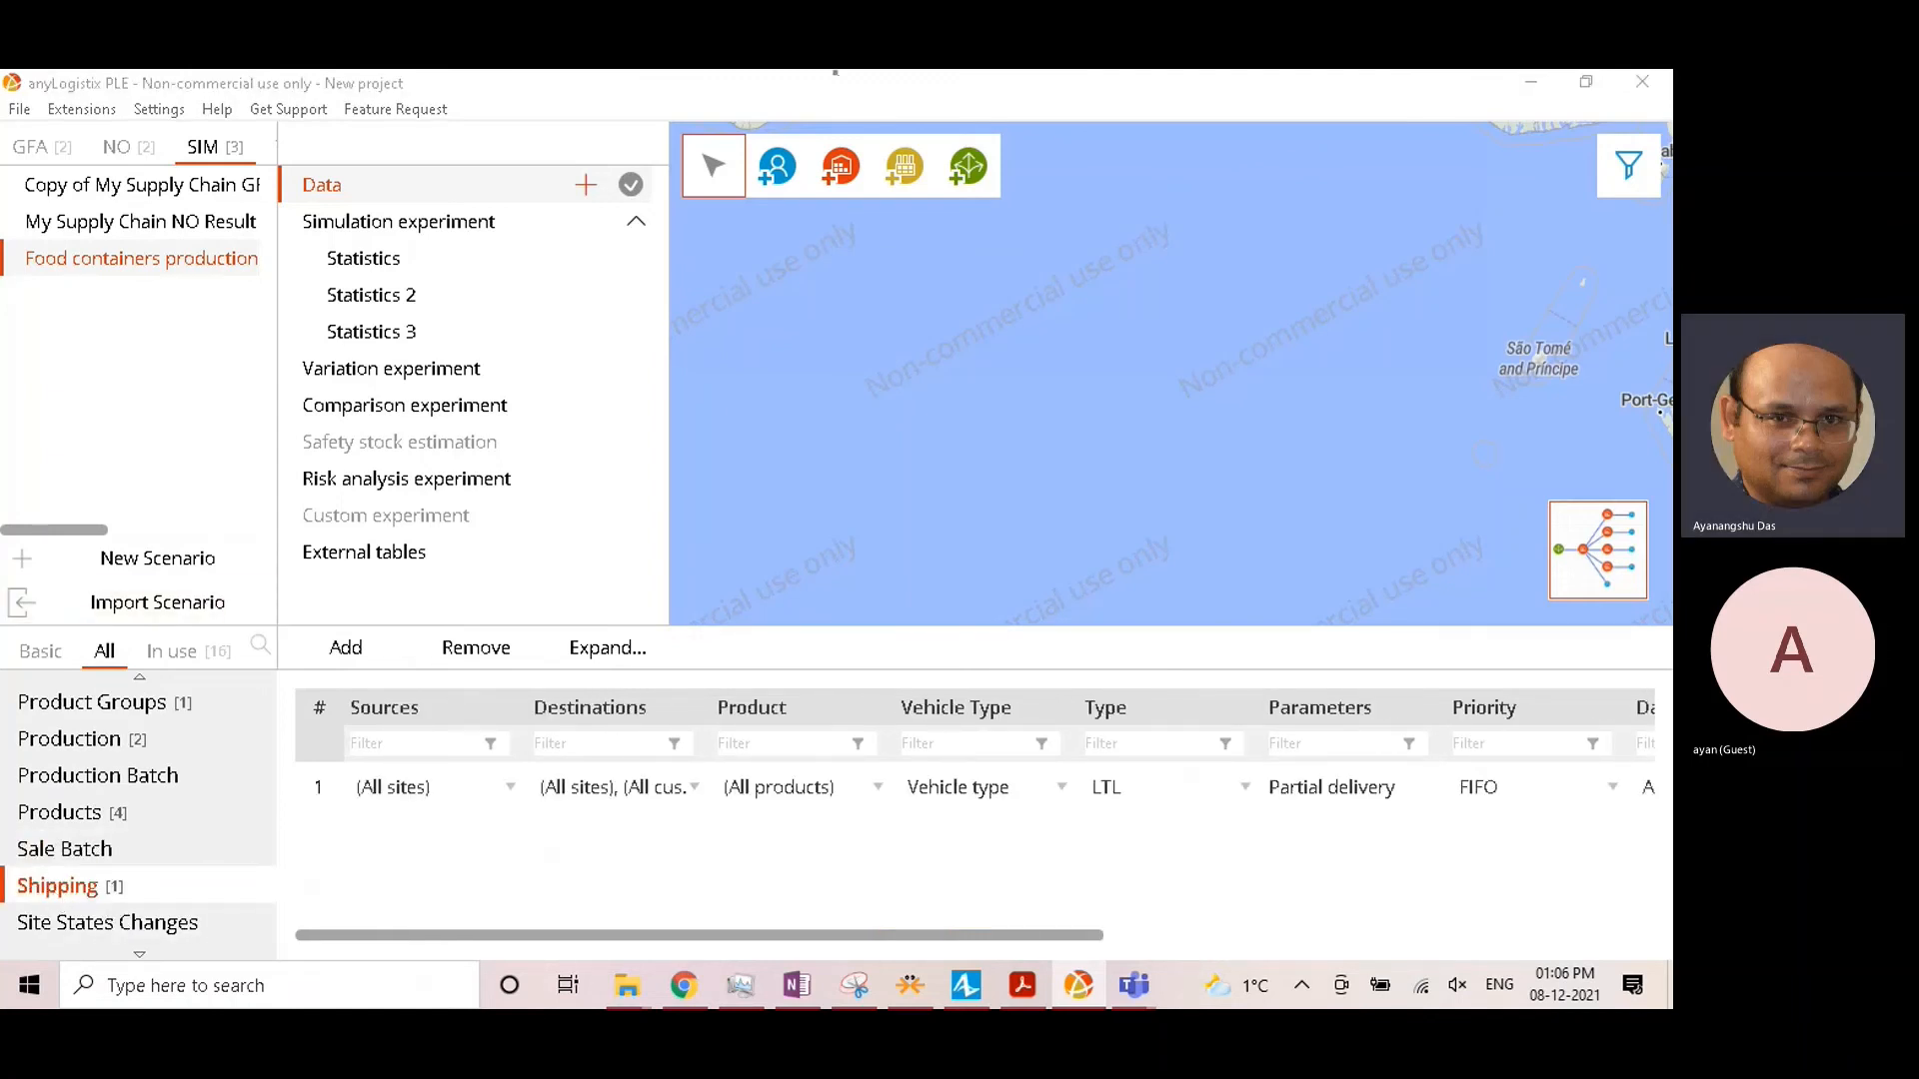
{"action": "left_click", "coordinate": [263, 488]}
{"action": "left_click", "coordinate": [345, 647]}
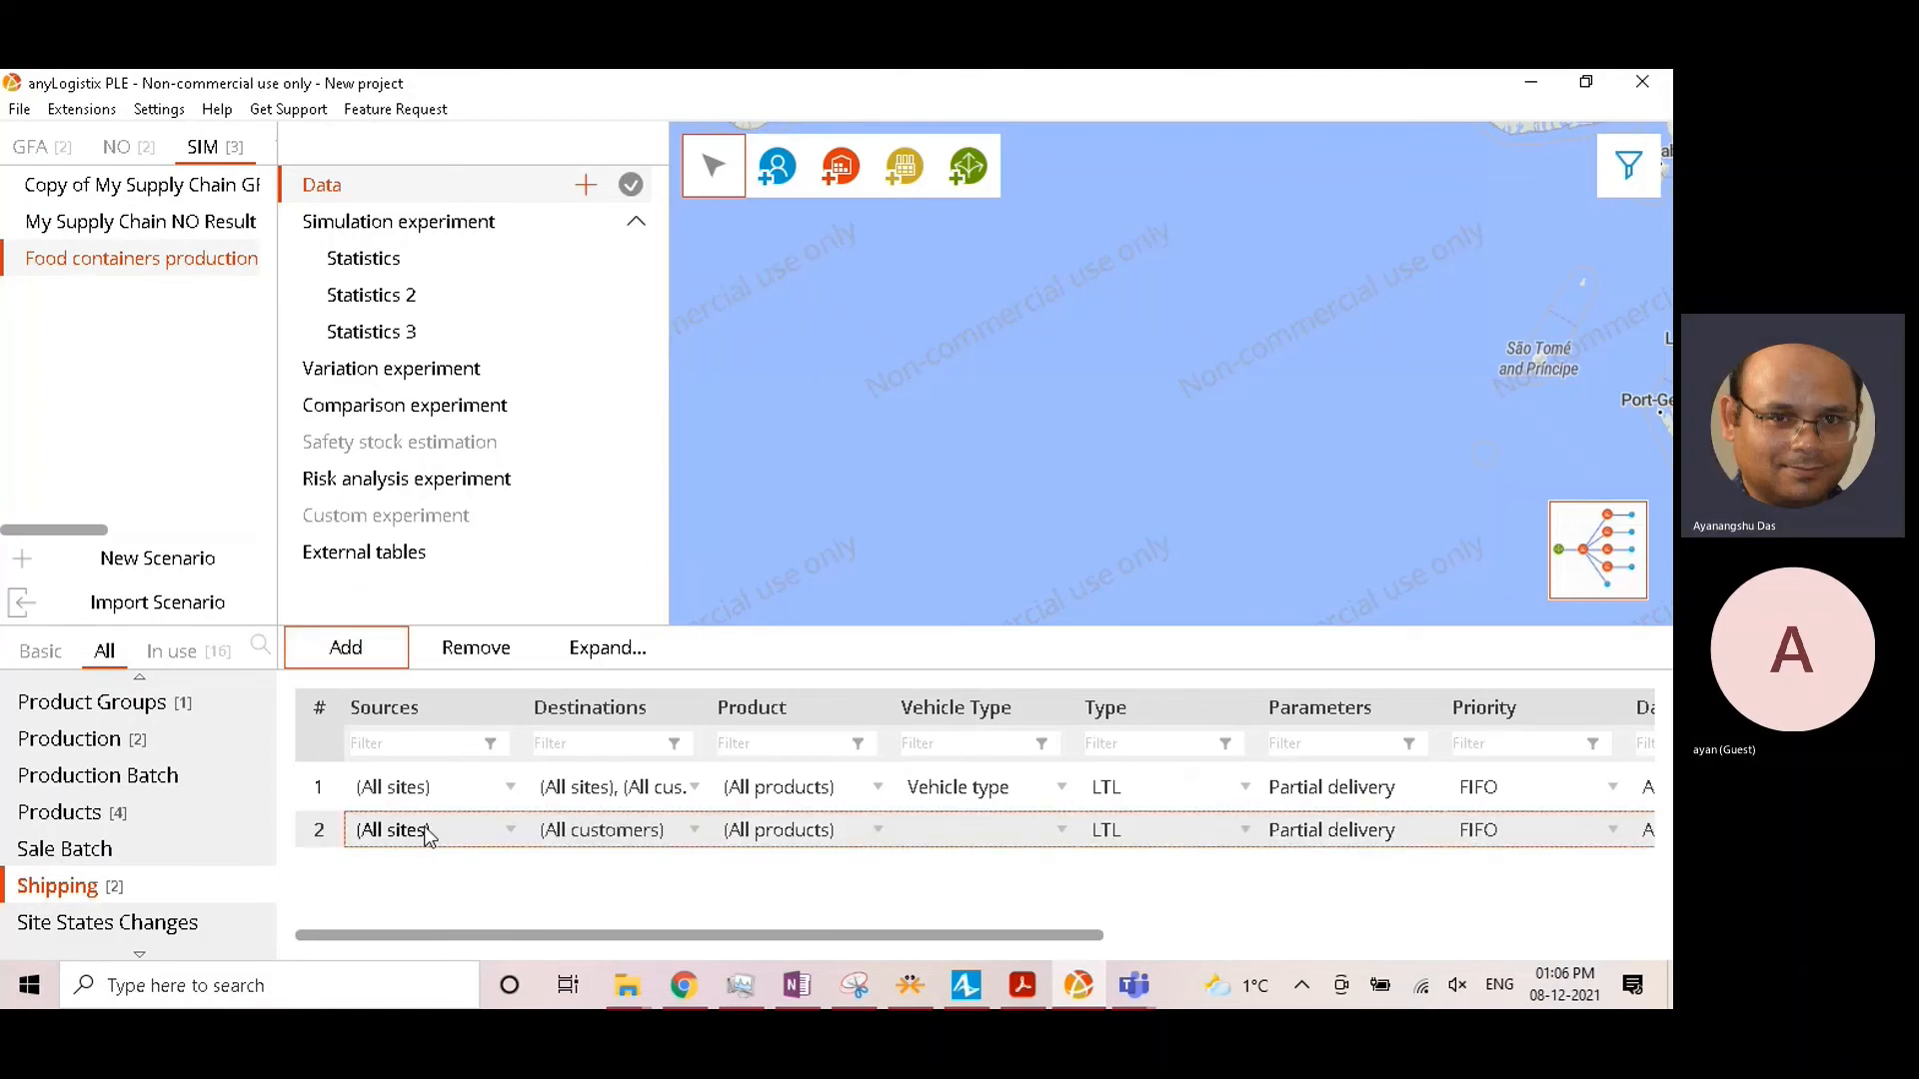
{"action": "left_click", "coordinate": [424, 835]}
{"action": "left_click", "coordinate": [390, 548]}
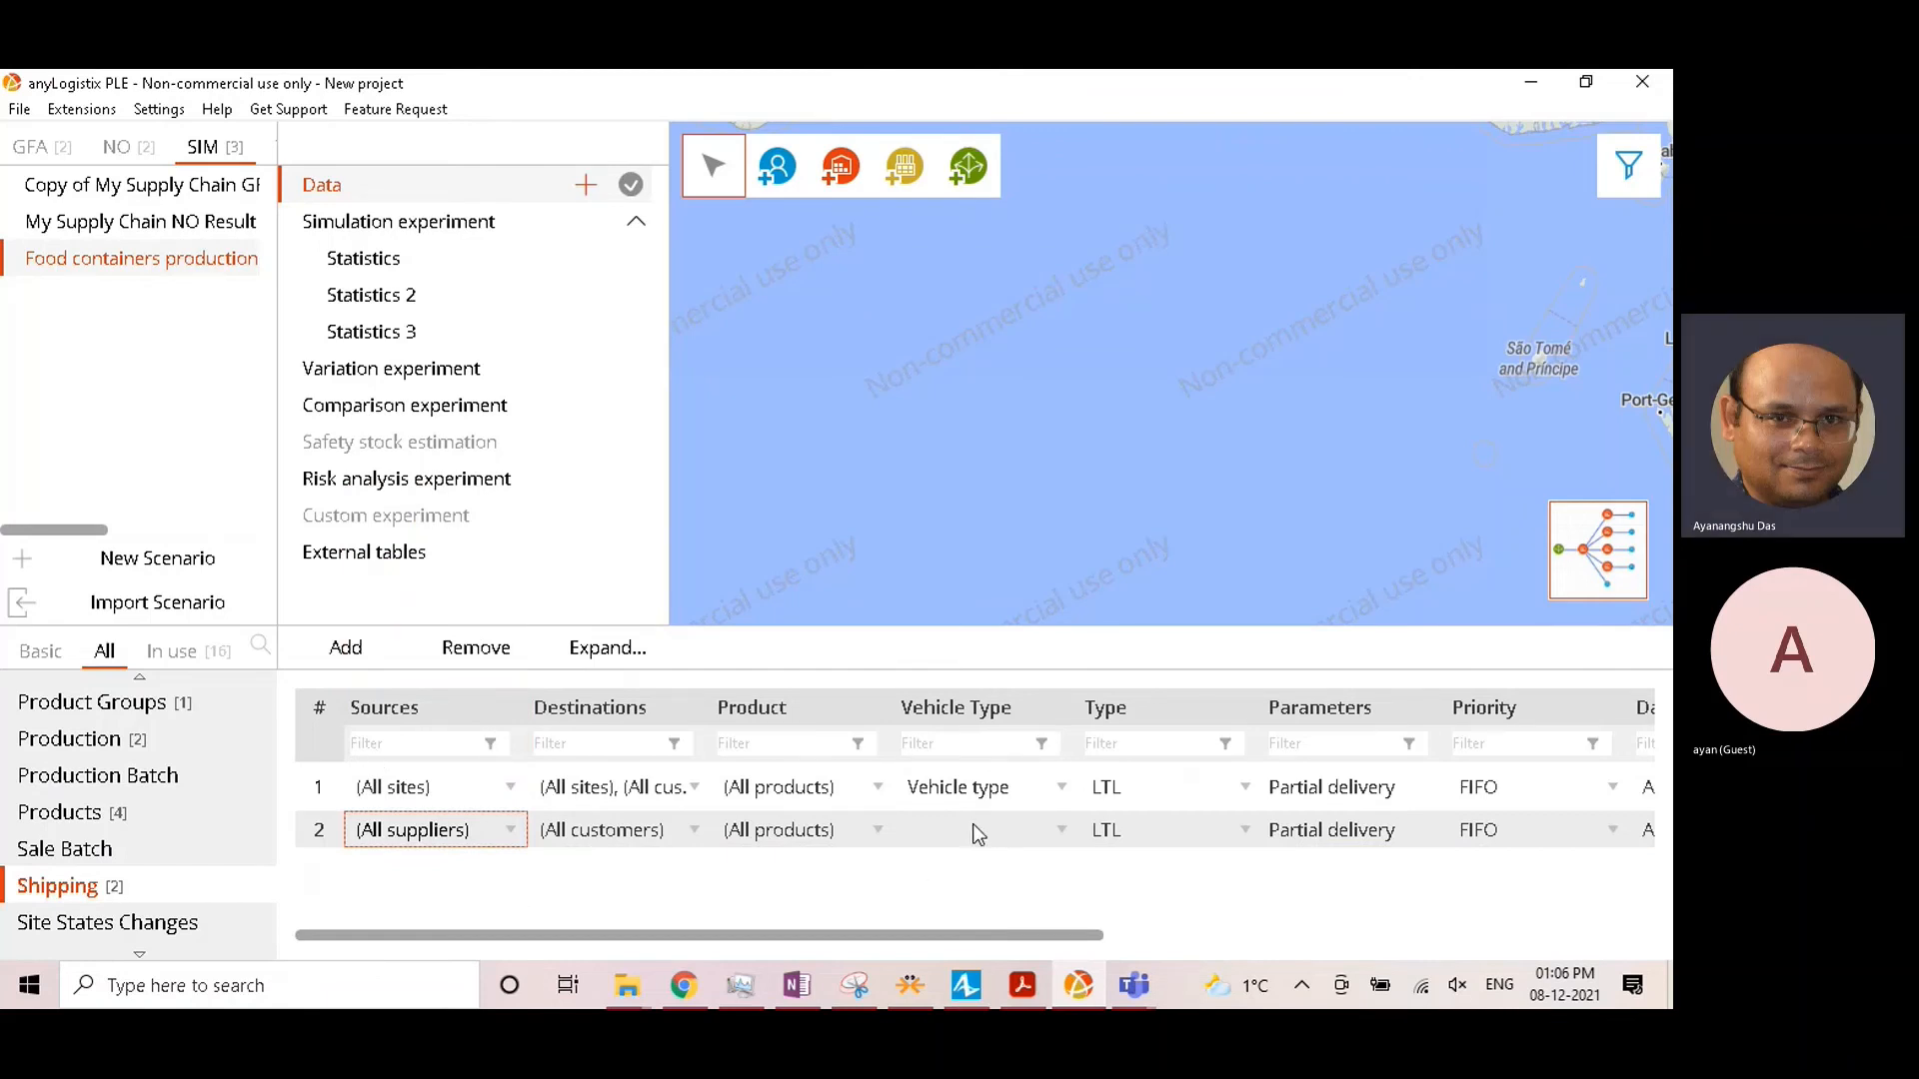
Step: For the new shipping entry, replace the destination with all sites and assign the vehicle "Vehicle type"
{"action": "left_click", "coordinate": [655, 834]}
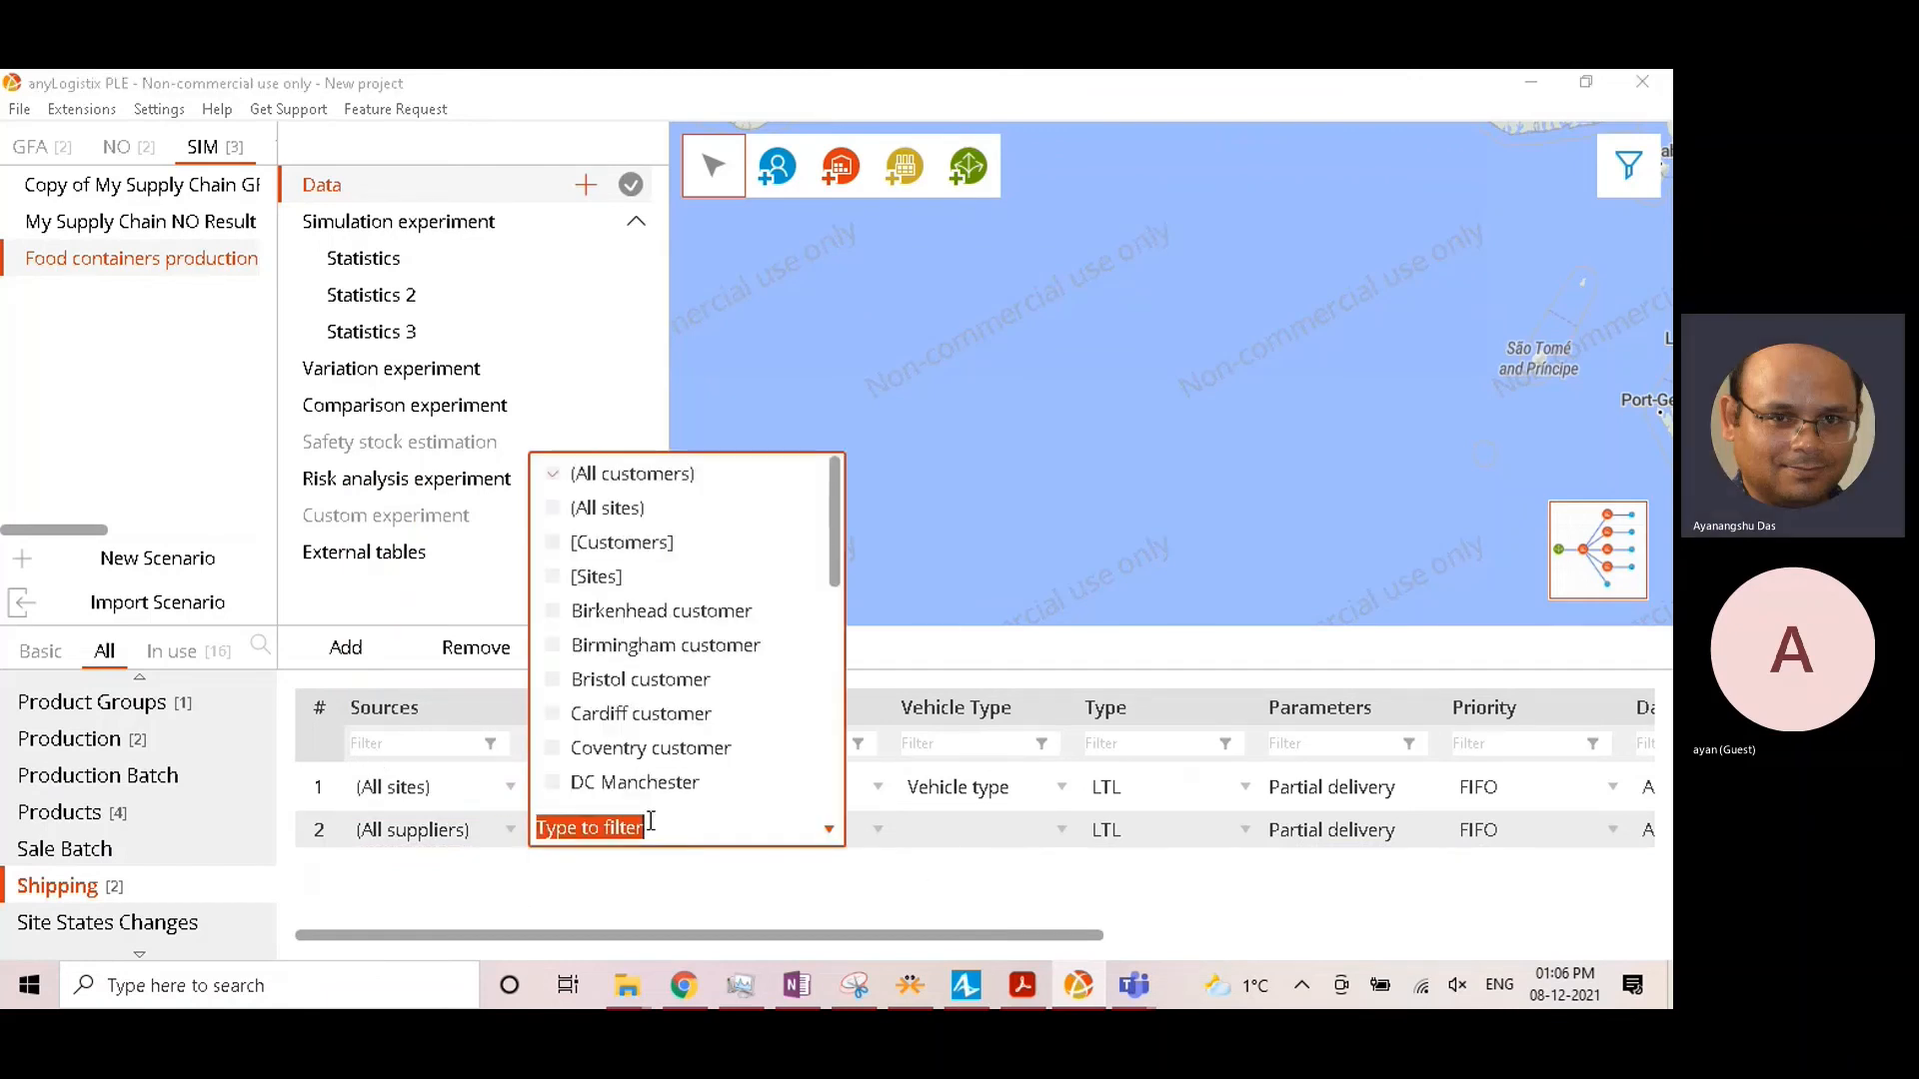
{"action": "left_click", "coordinate": [600, 507]}
{"action": "left_click", "coordinate": [580, 476]}
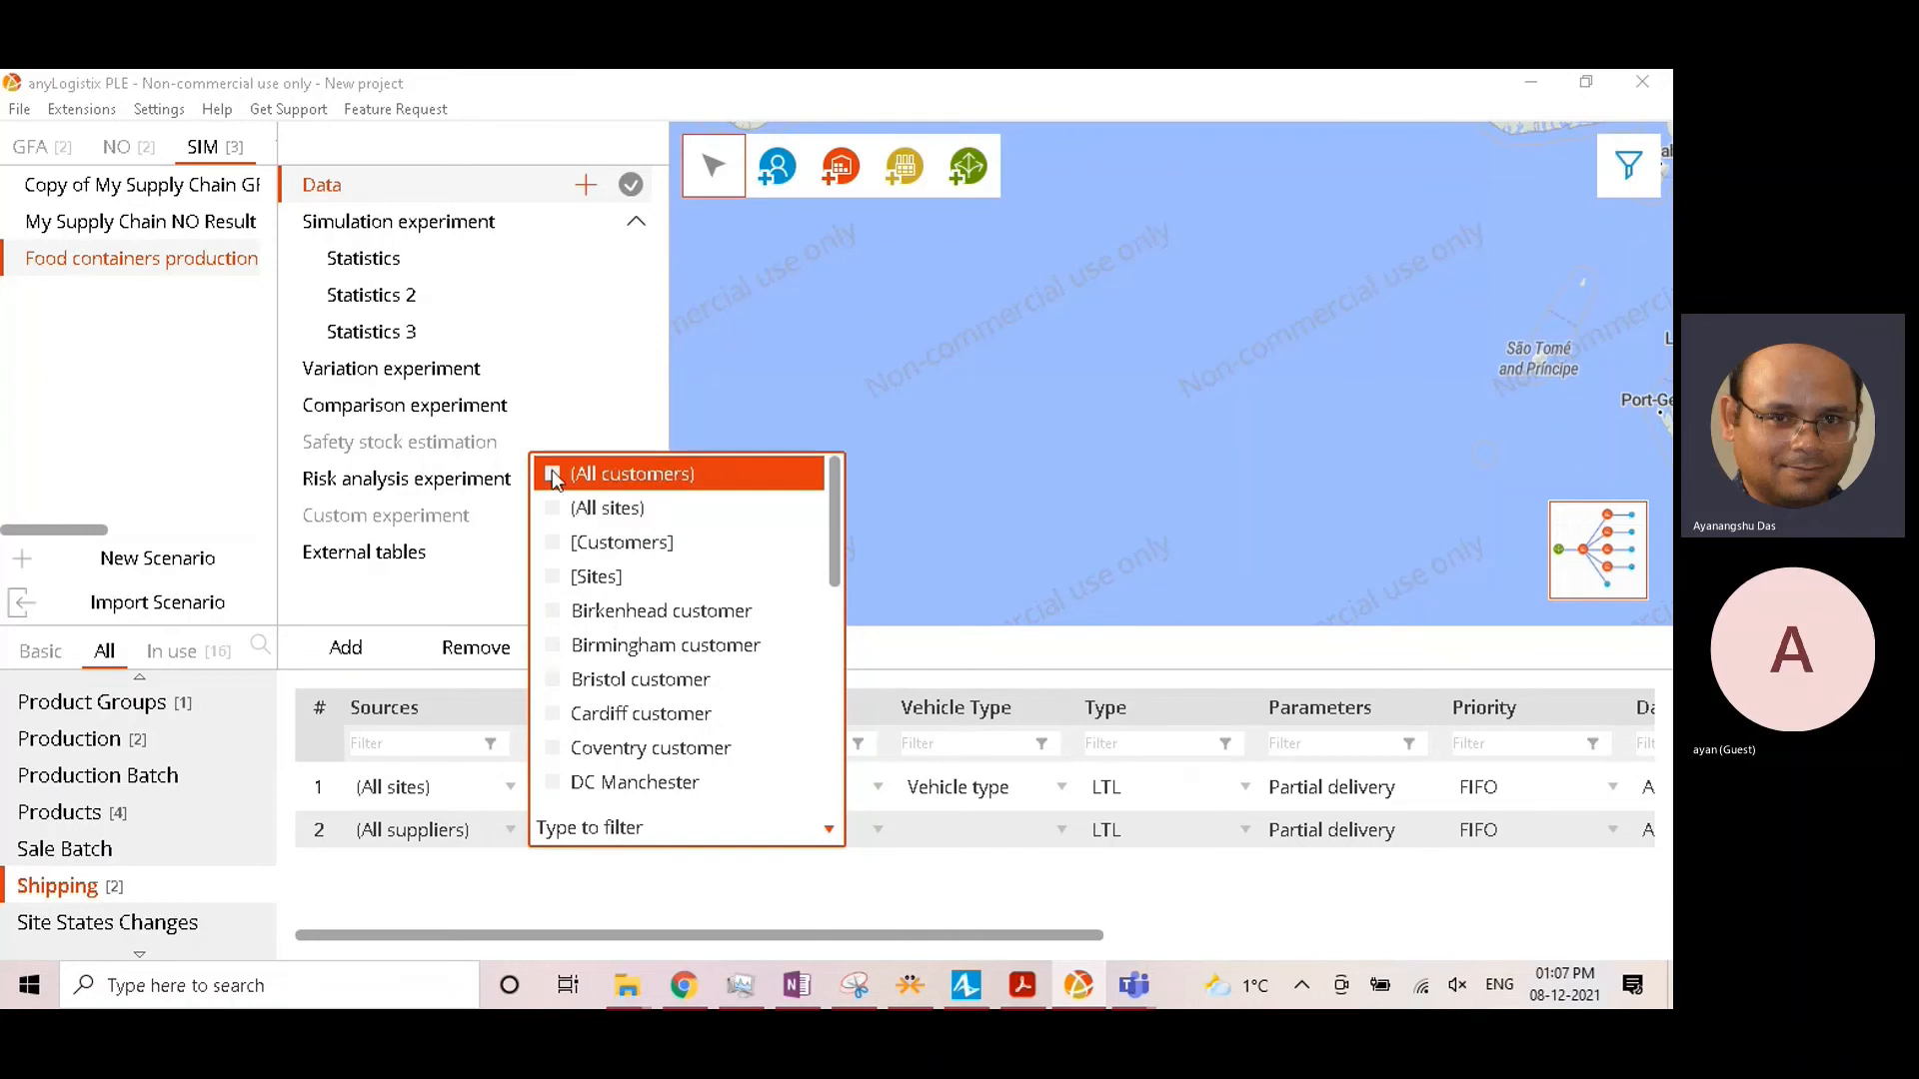
{"action": "left_click", "coordinate": [552, 510]}
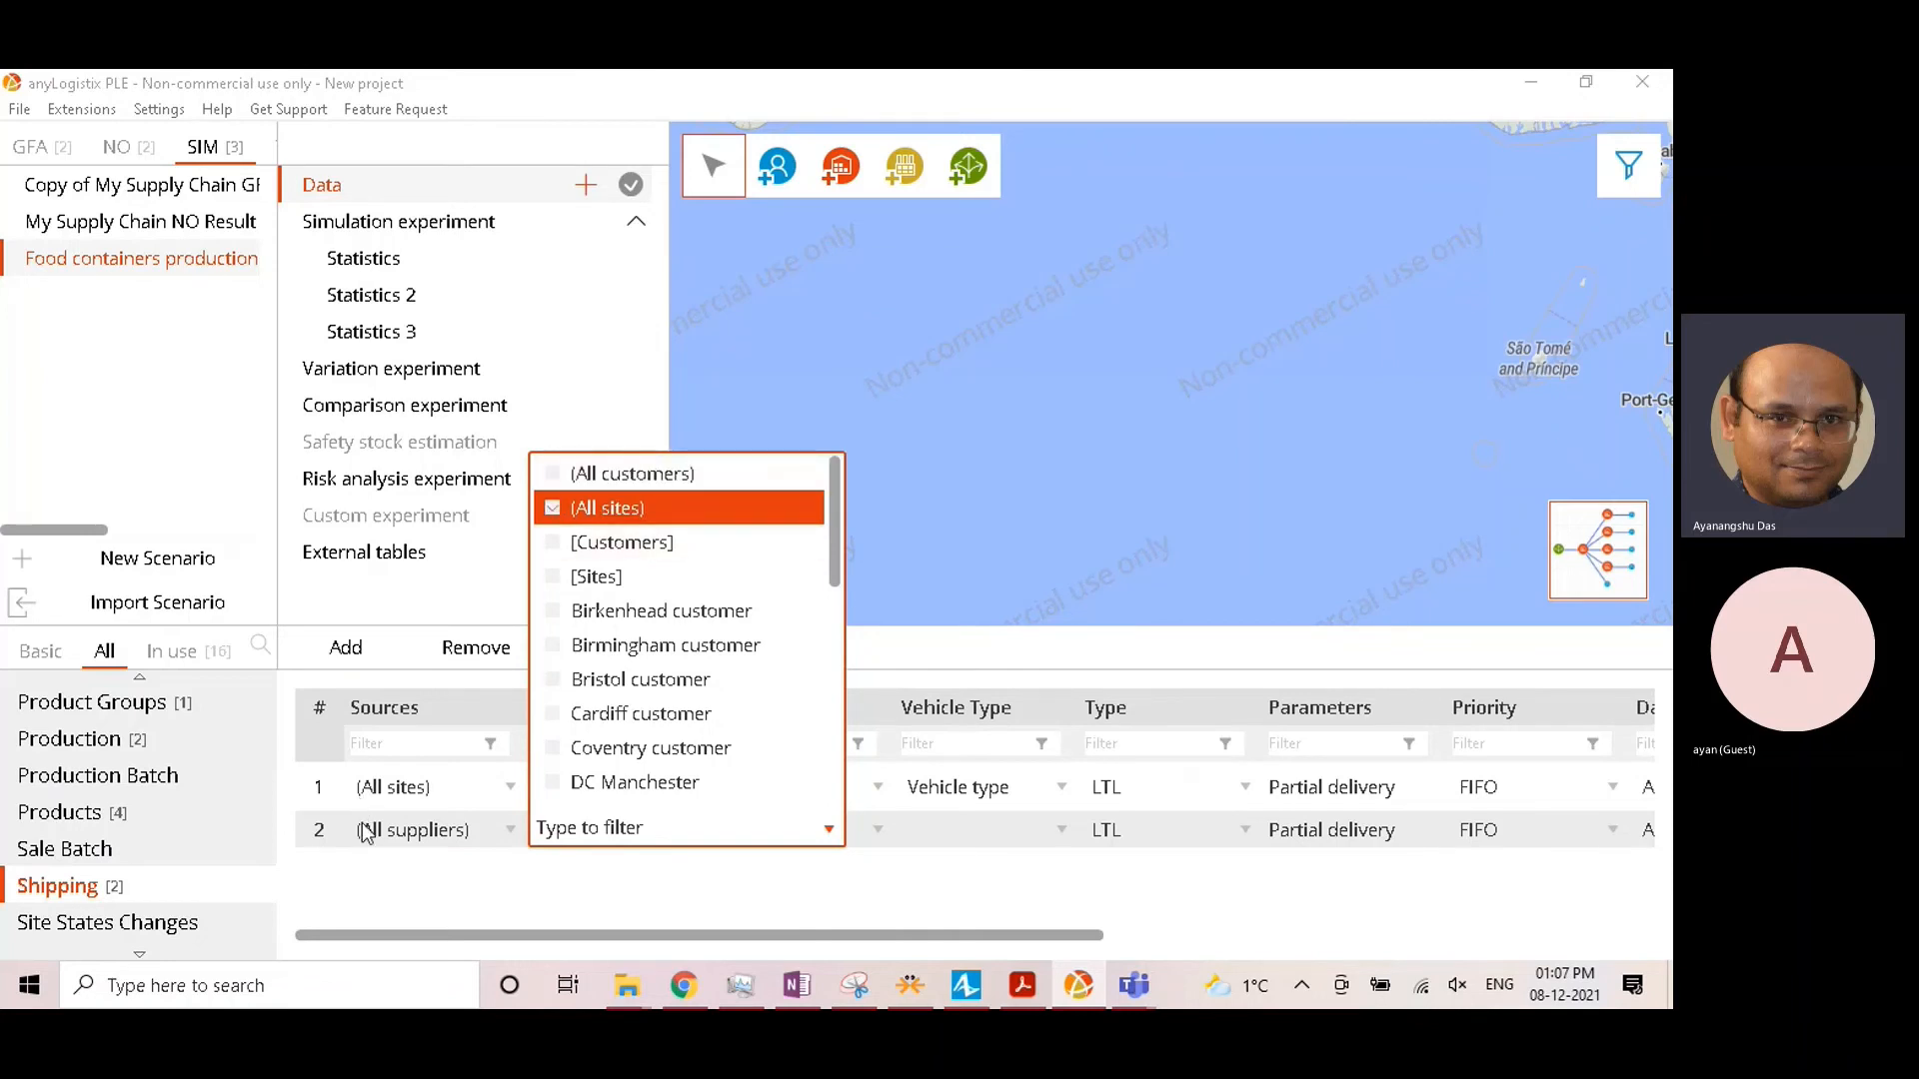
{"action": "left_click", "coordinate": [300, 828]}
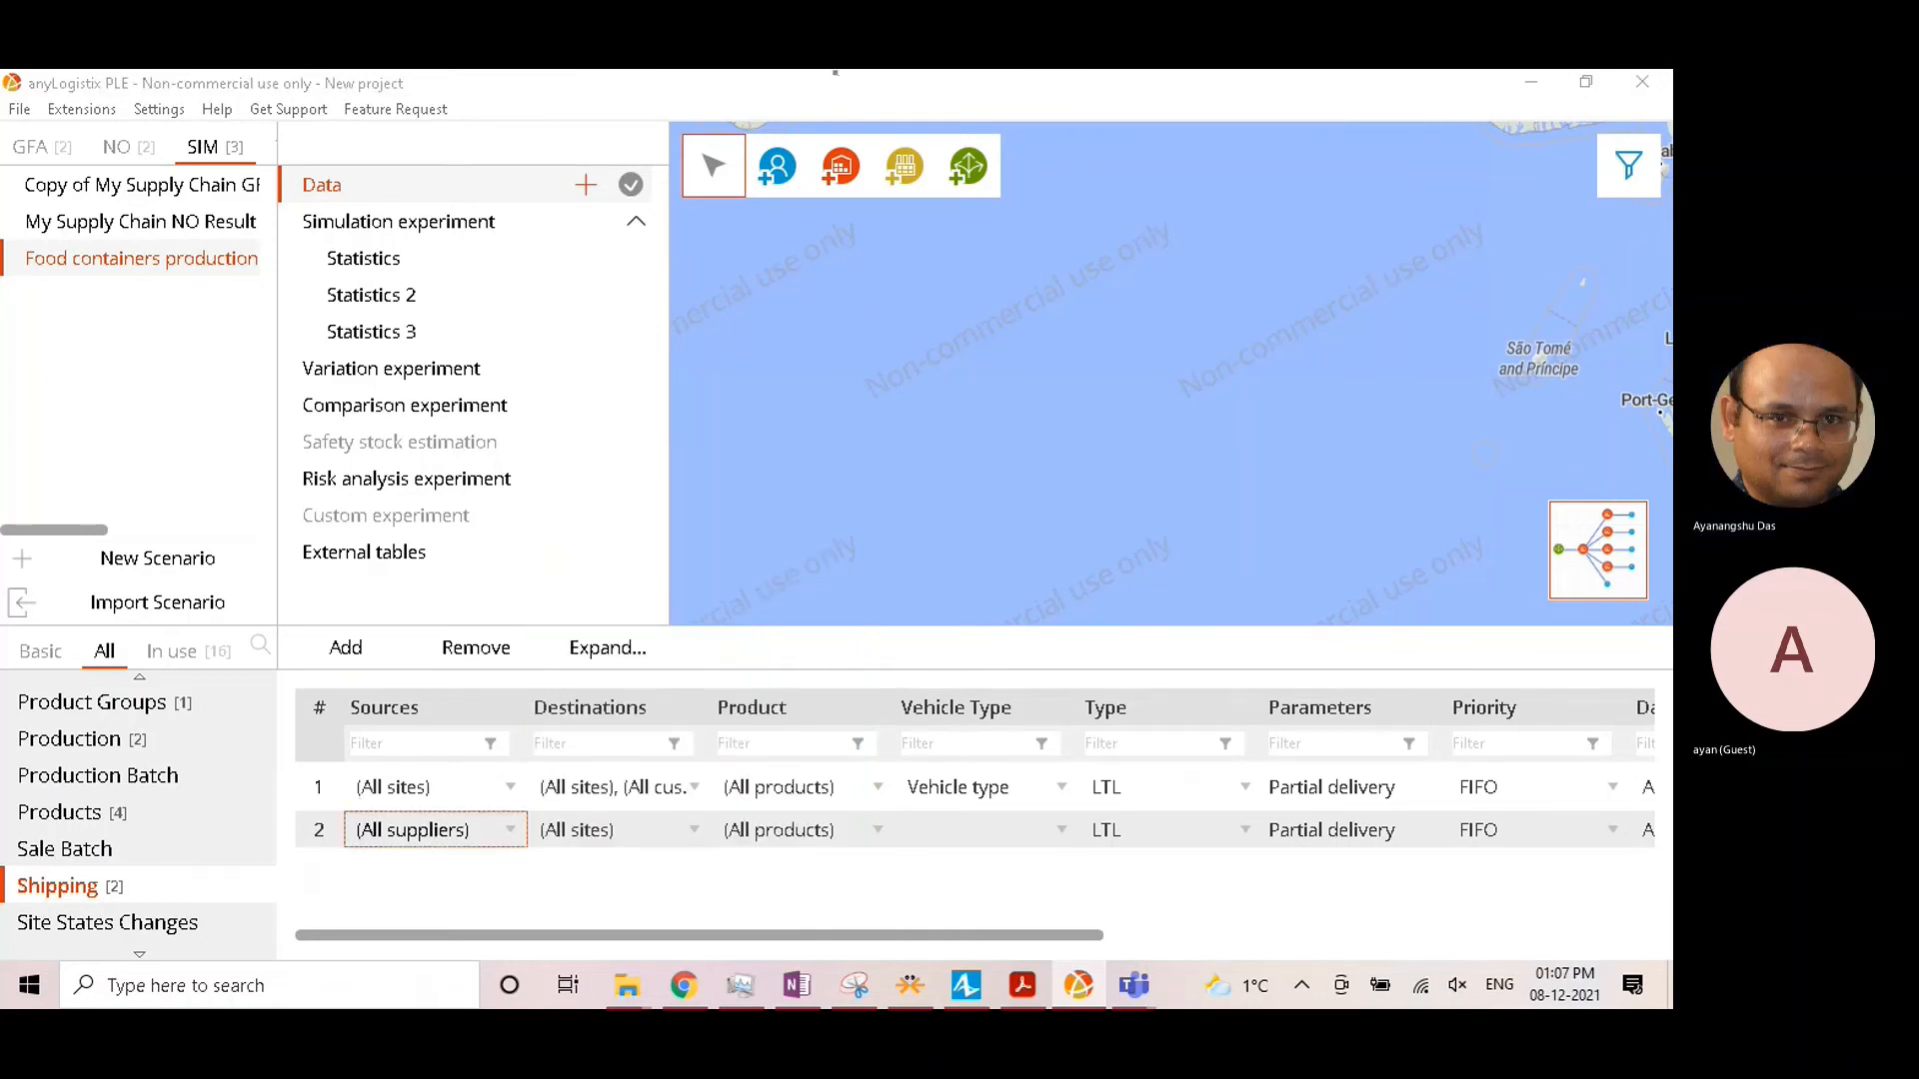
{"action": "left_click", "coordinate": [969, 823]}
{"action": "left_click", "coordinate": [969, 827]}
{"action": "left_click", "coordinate": [945, 872]}
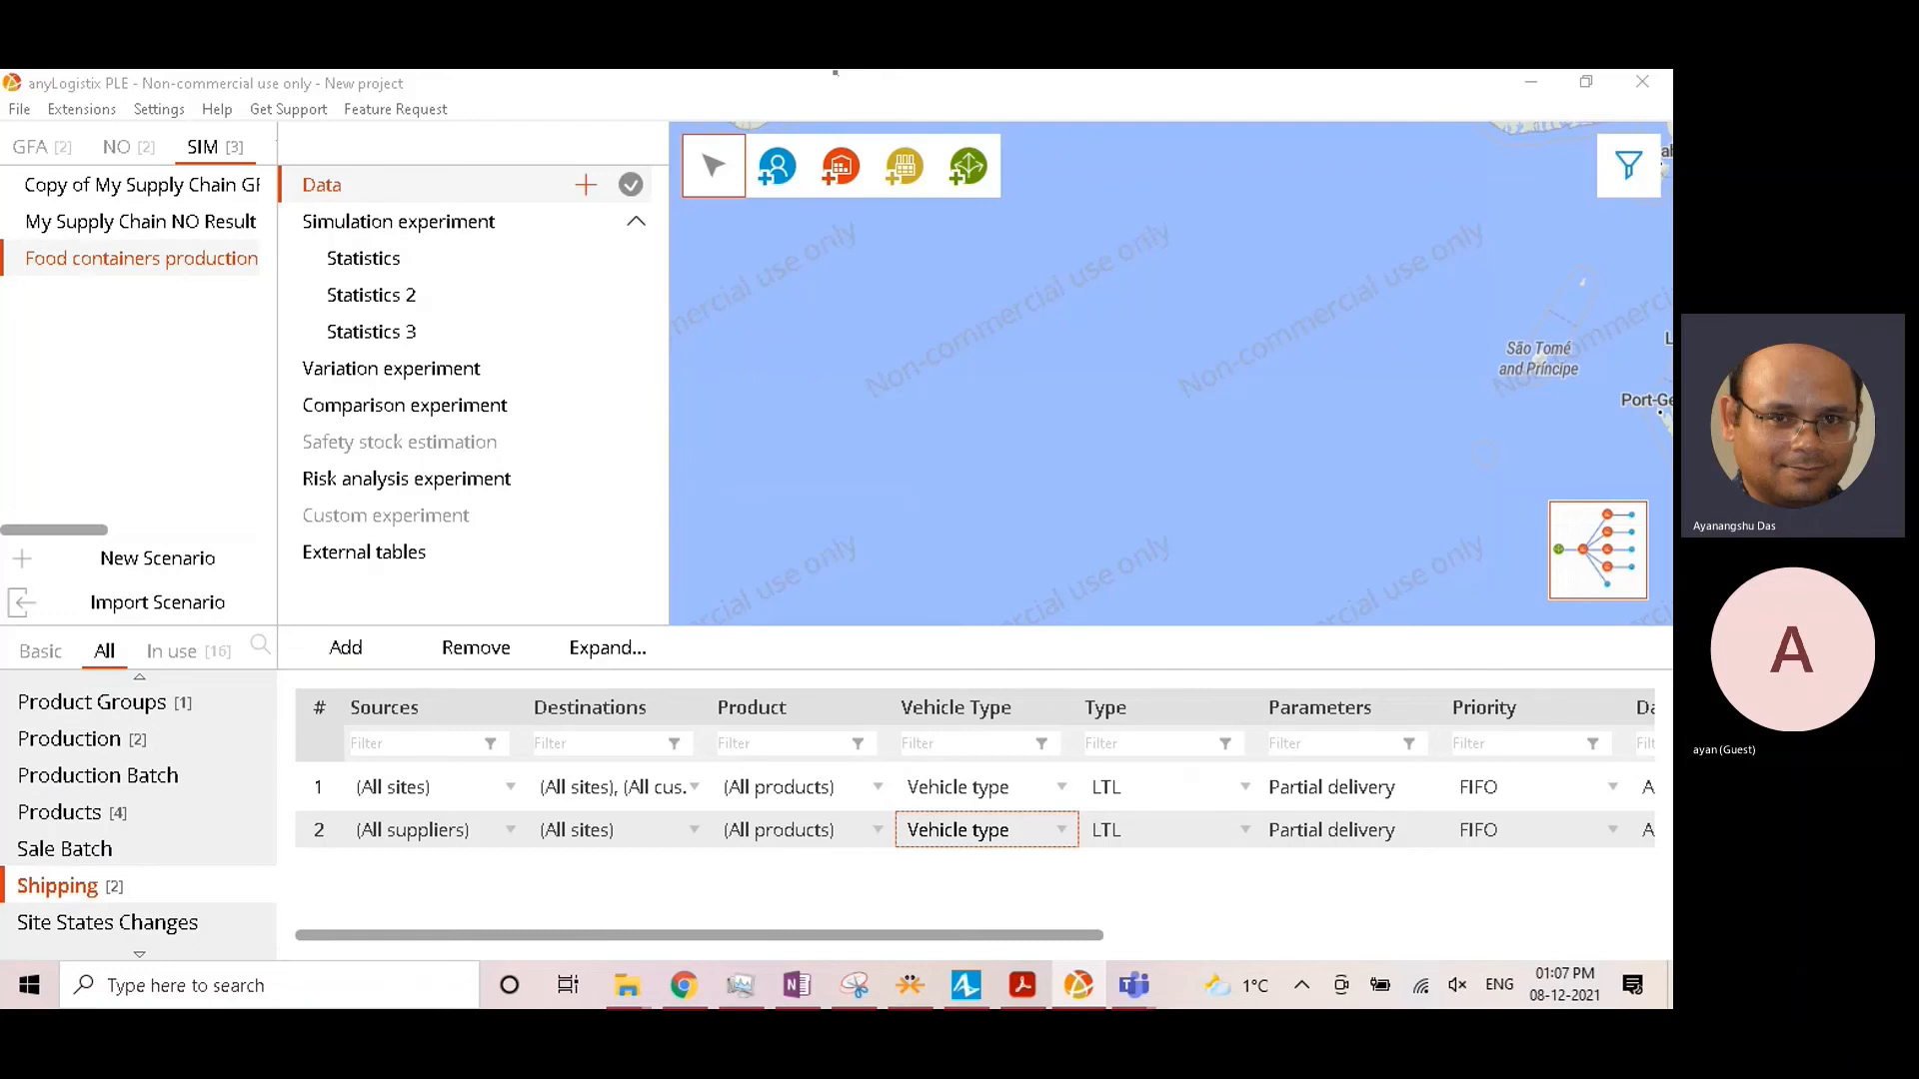
Step: Add an entry to the BOM table and name it Container BOM
{"action": "scroll", "coordinate": [80, 772], "scroll_direction": "up", "scroll_amount": 10}
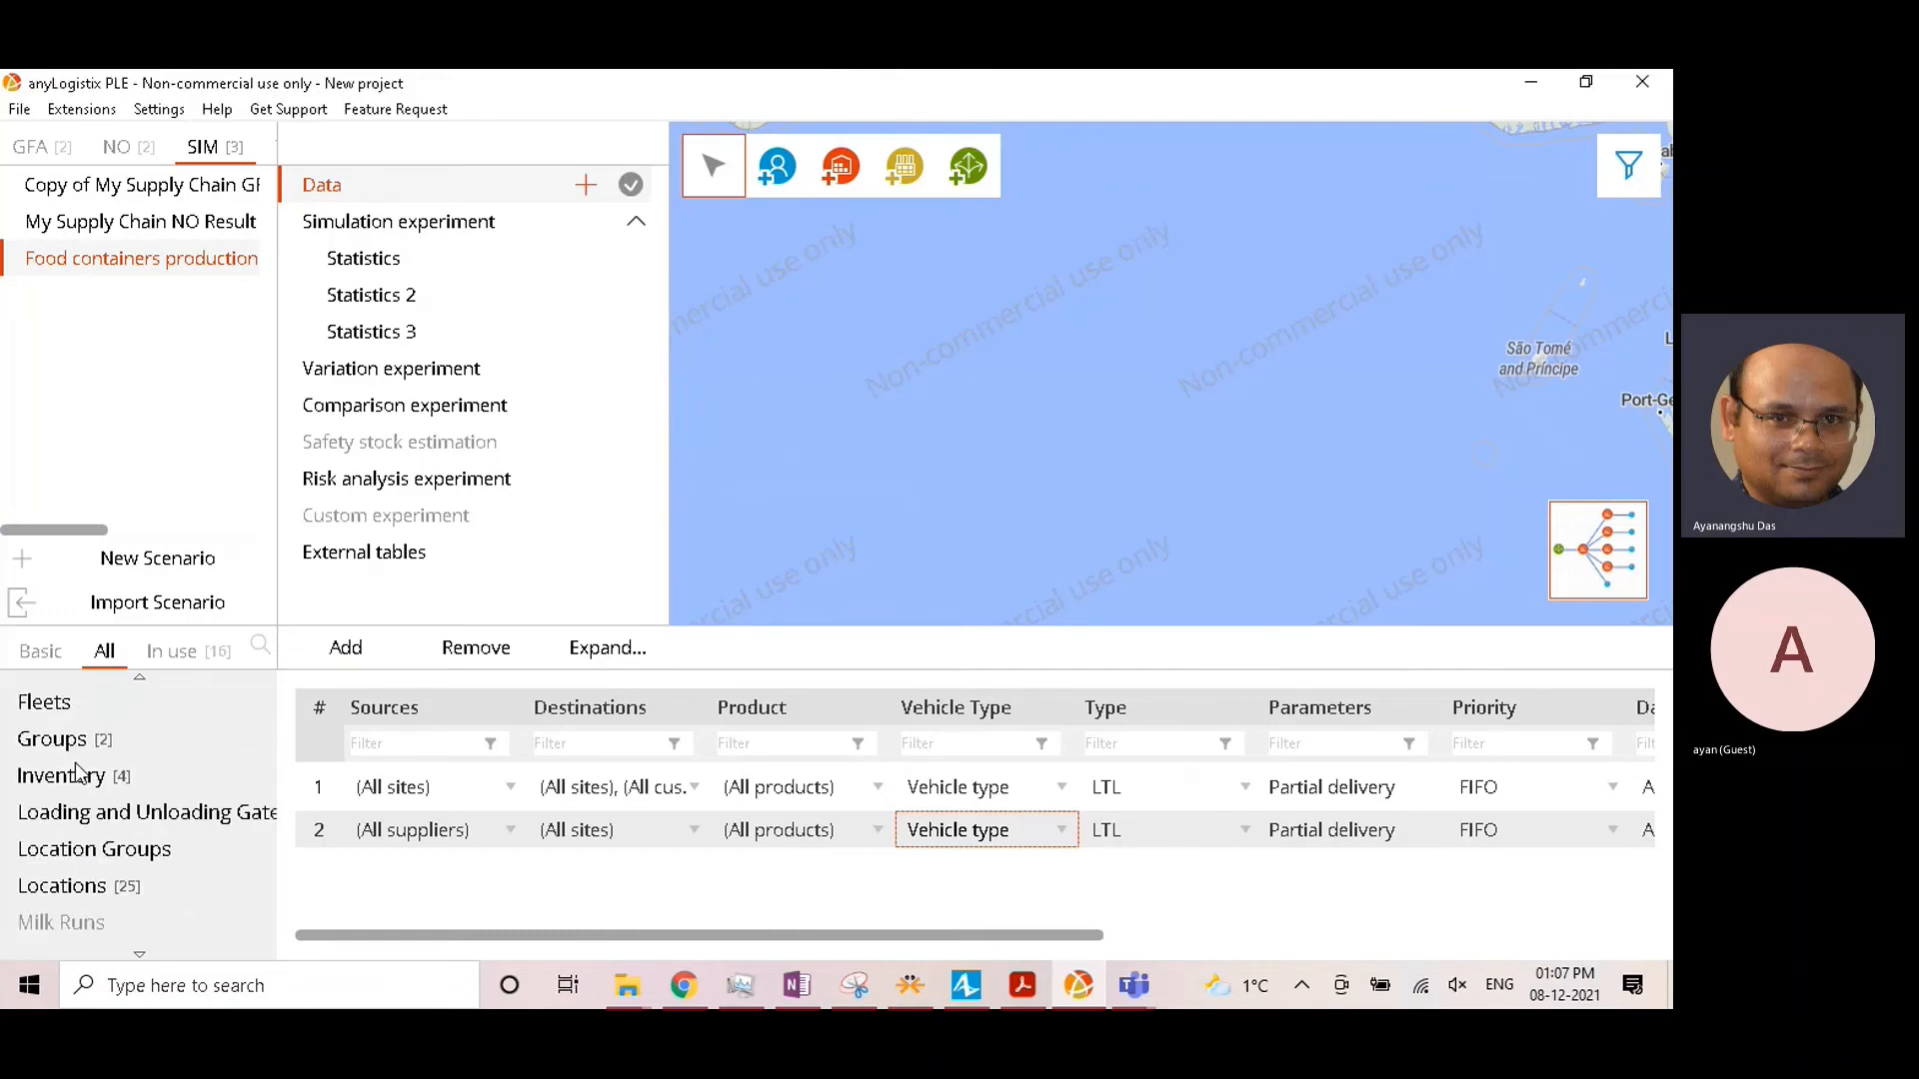
{"action": "scroll", "coordinate": [80, 773], "scroll_direction": "up", "scroll_amount": 2}
{"action": "left_click", "coordinate": [5, 705]}
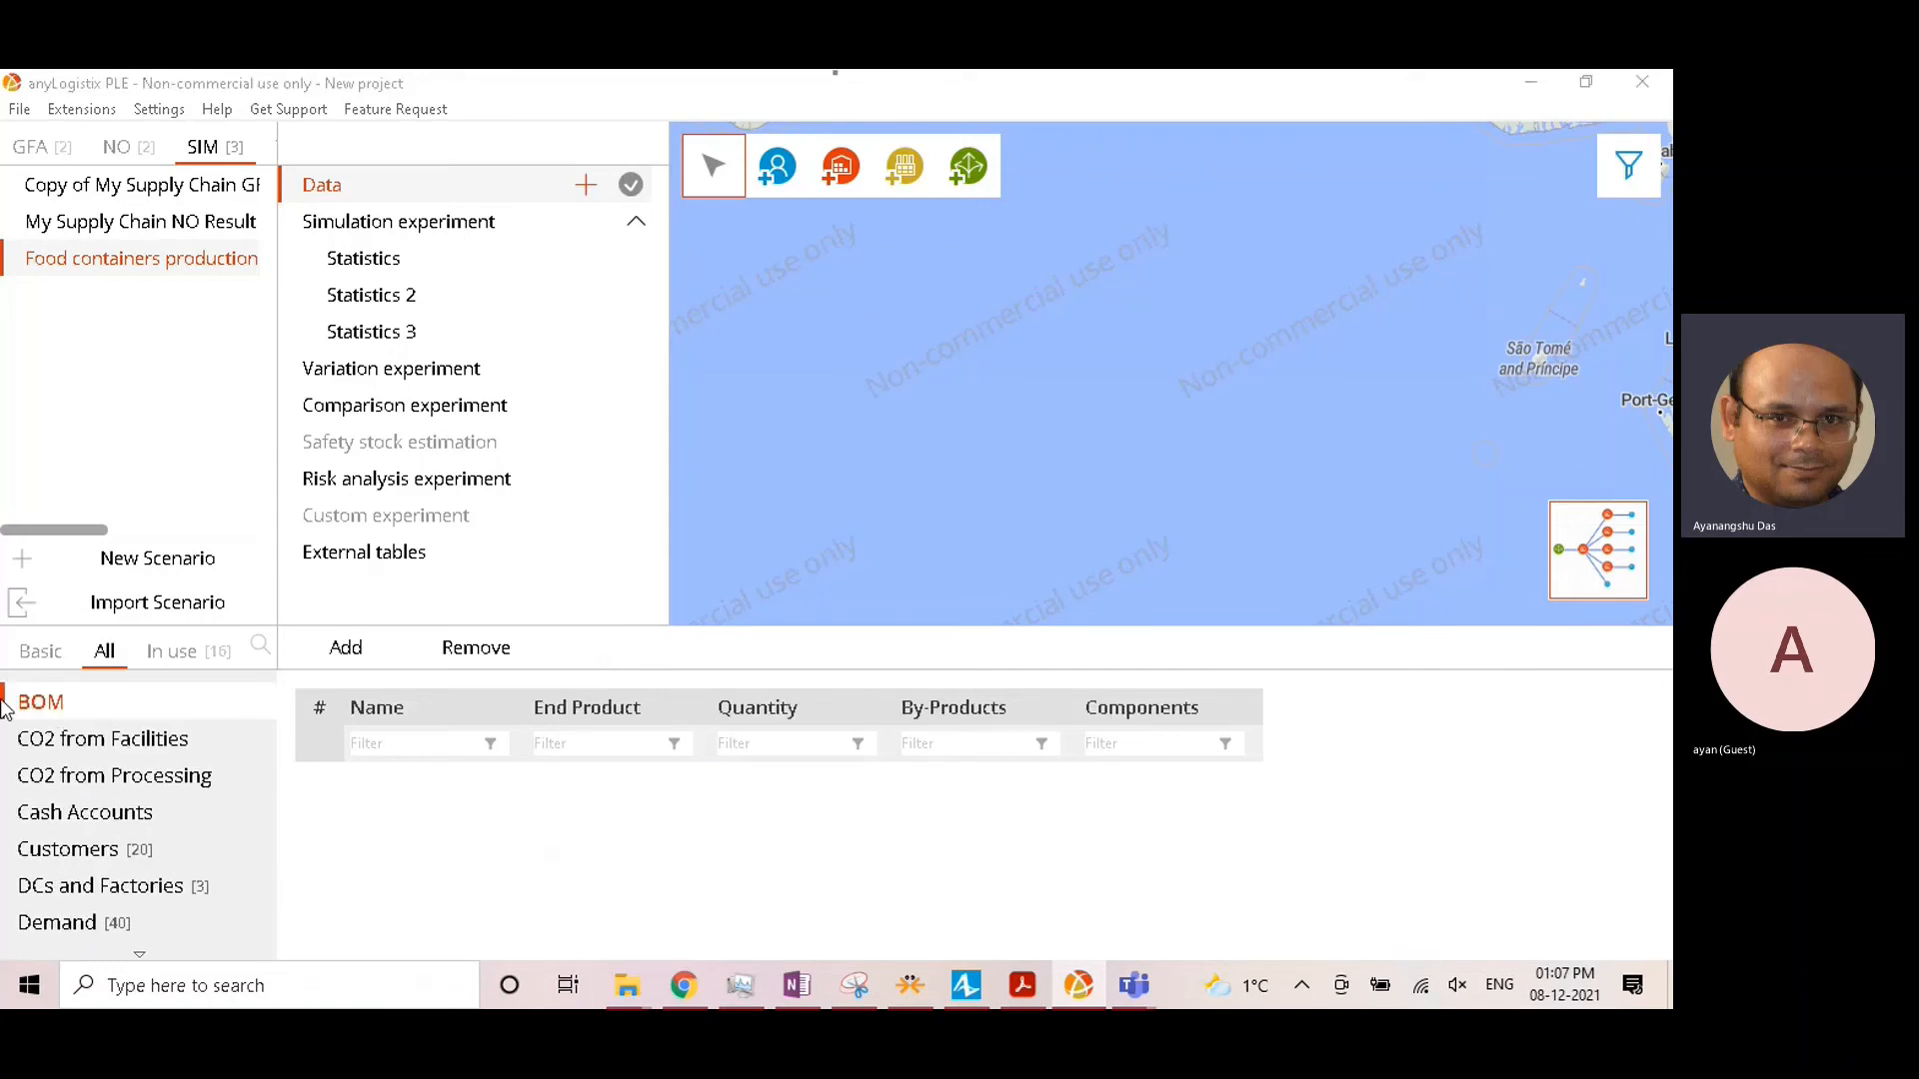
{"action": "left_click", "coordinate": [346, 648]}
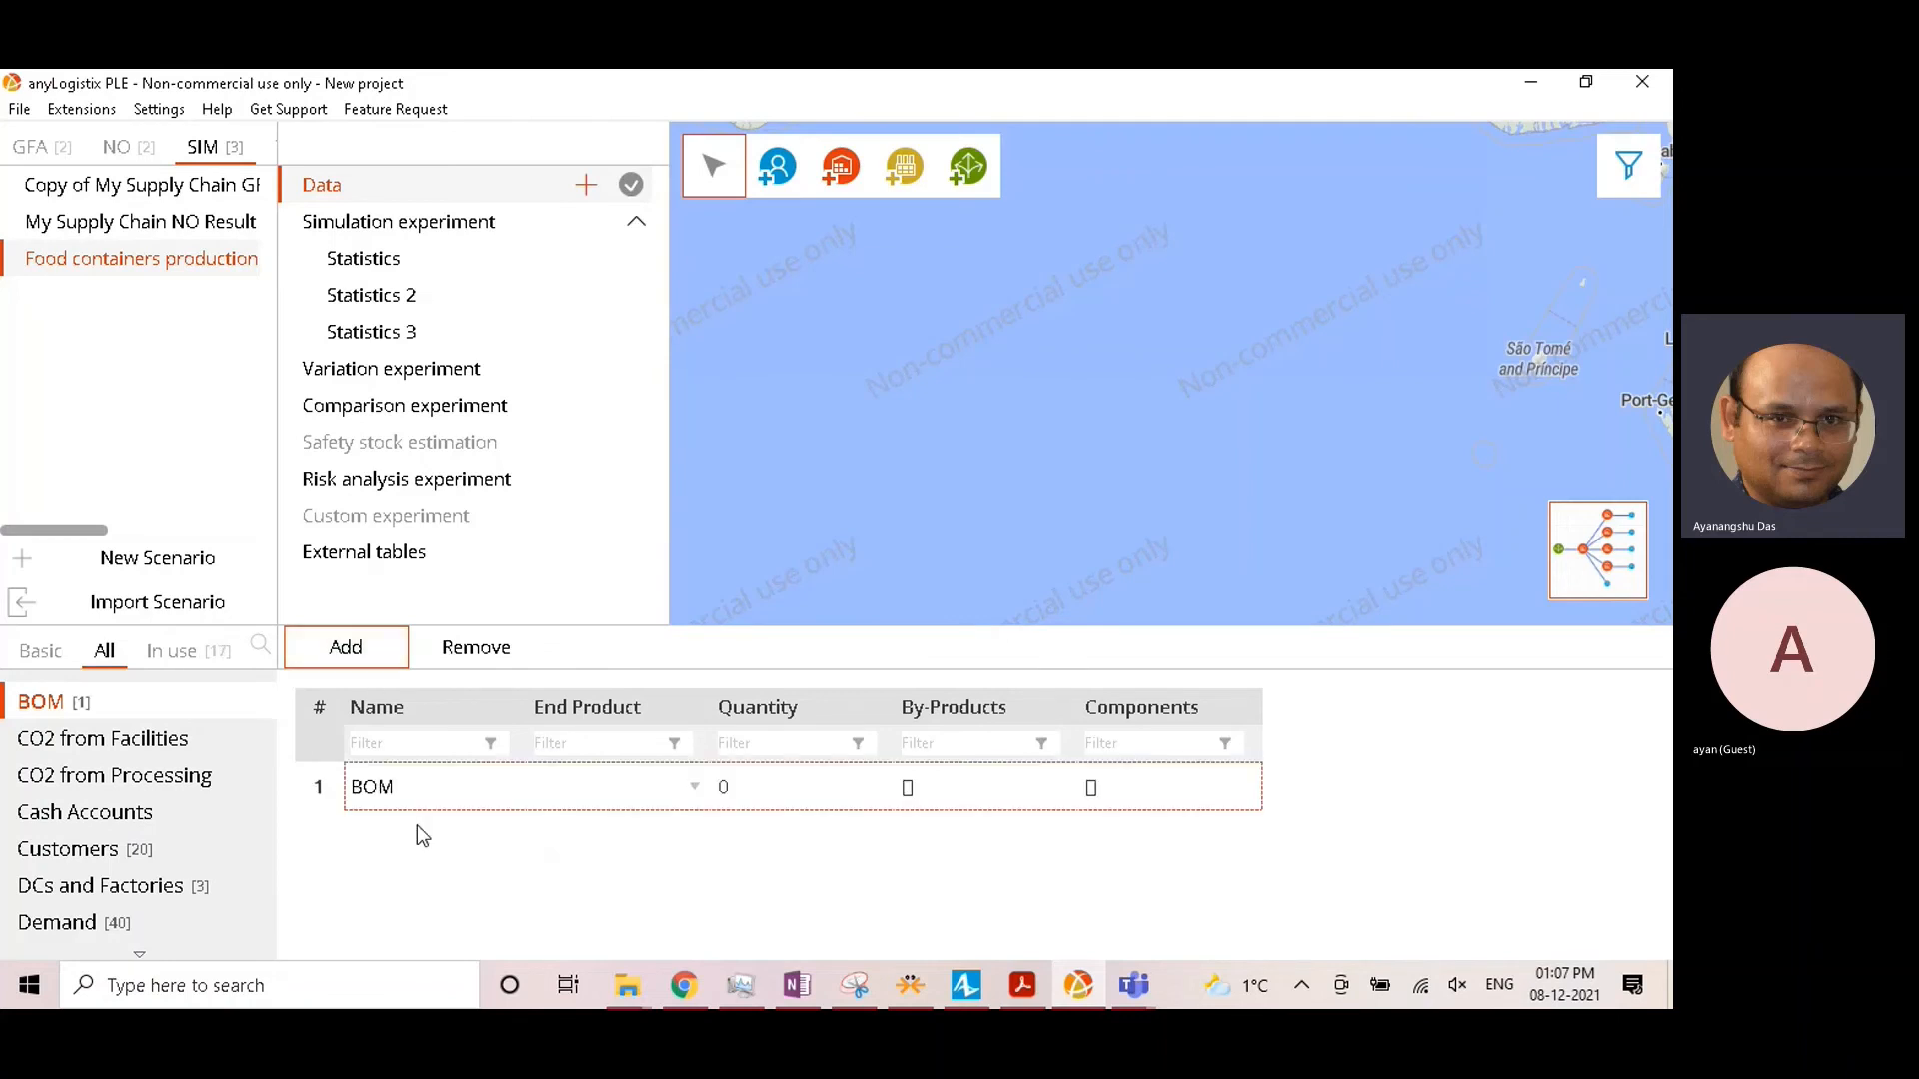
{"action": "double_click", "coordinate": [428, 808]}
{"action": "type", "text": "Container BOM"}
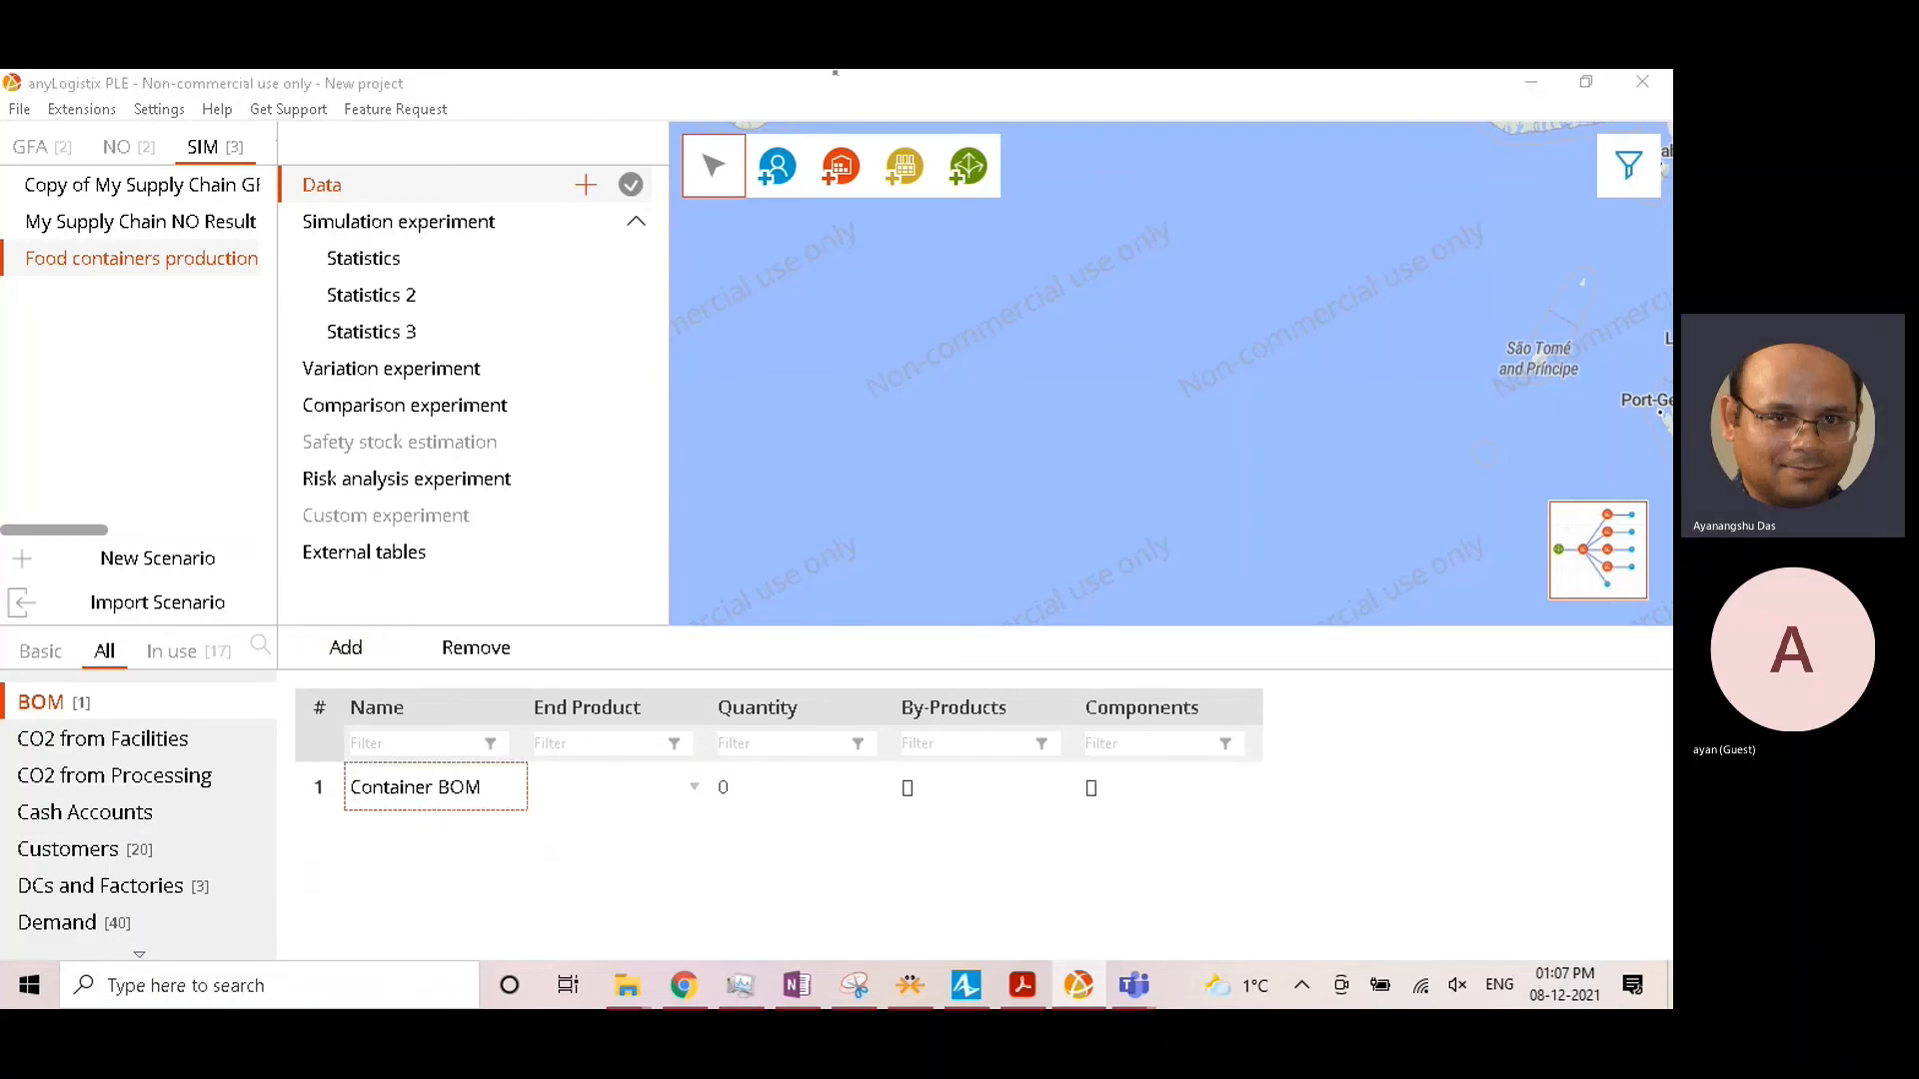
Step: Set the end product of Container BOM to Food storage container with a quantity of 1712
{"action": "left_click", "coordinate": [591, 795]}
{"action": "left_click", "coordinate": [592, 857]}
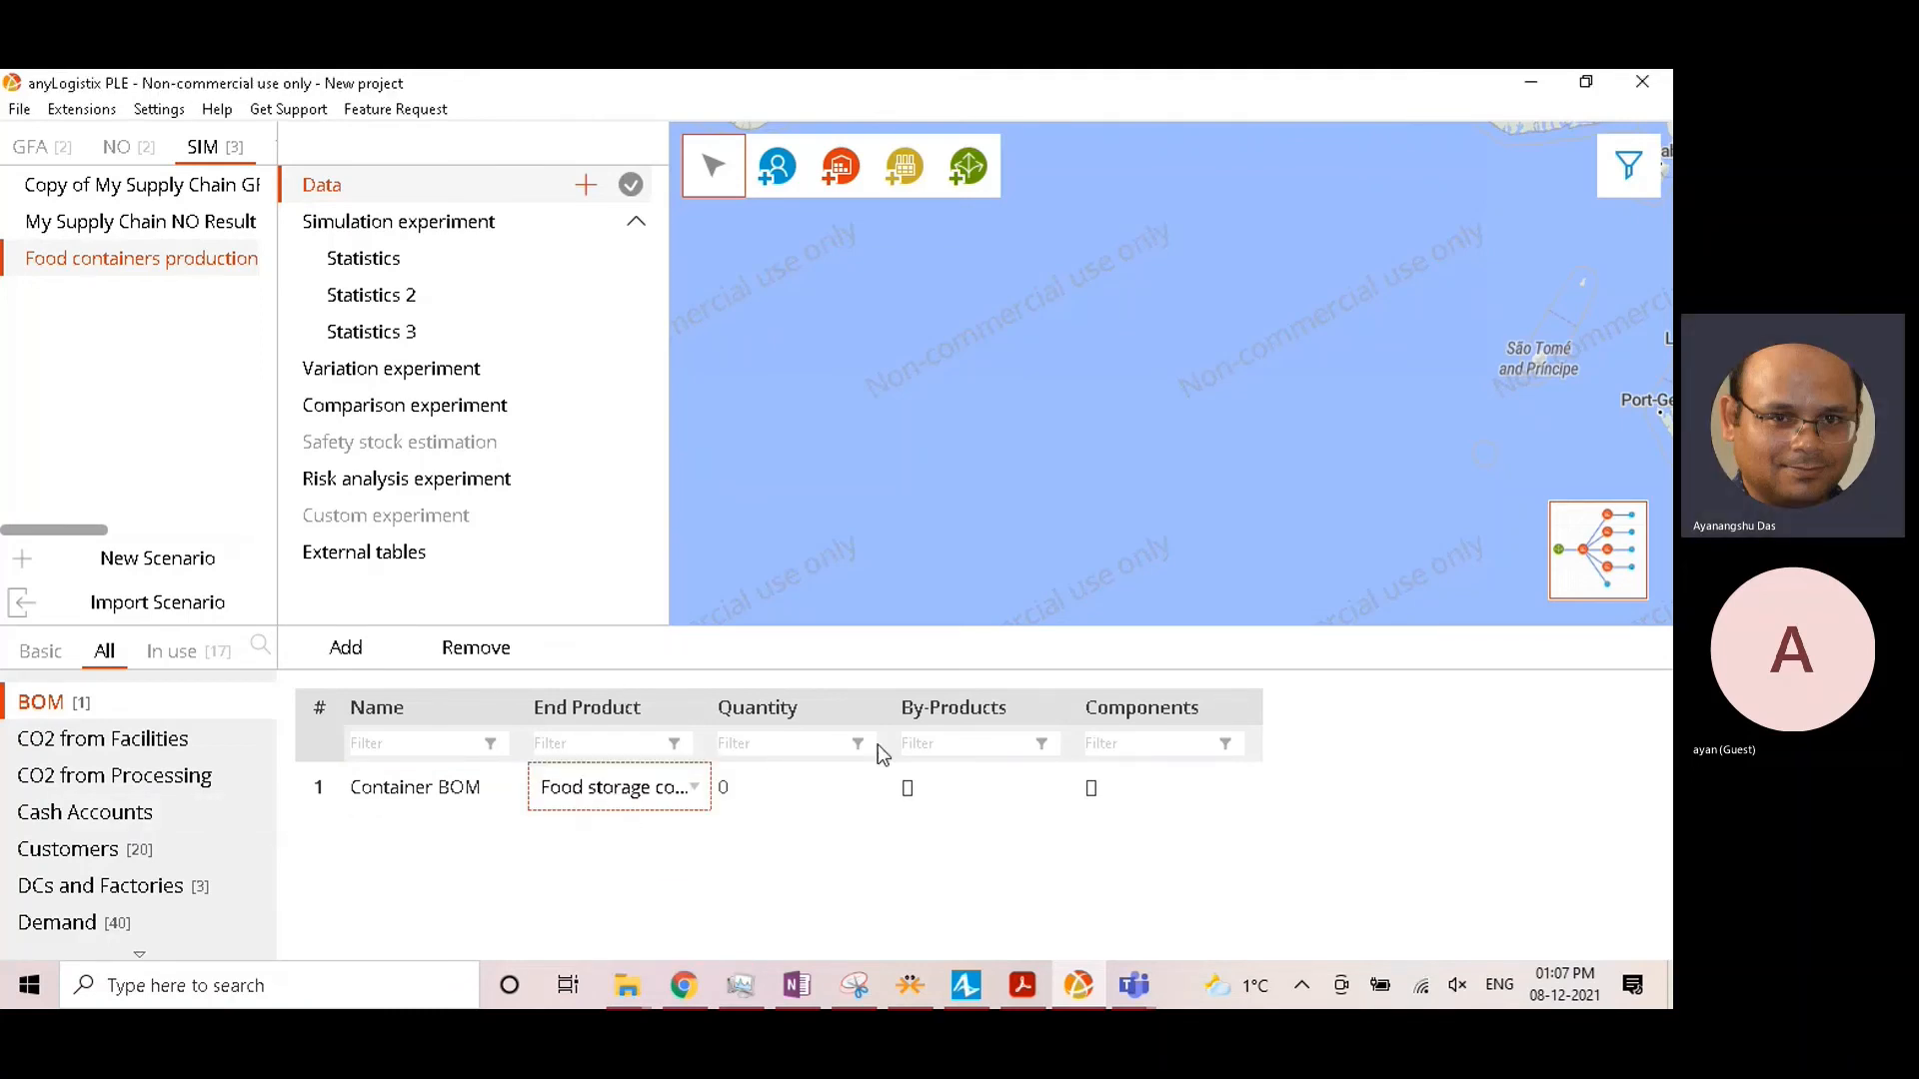
{"action": "left_click", "coordinate": [804, 784]}
{"action": "type", "text": "1712"}
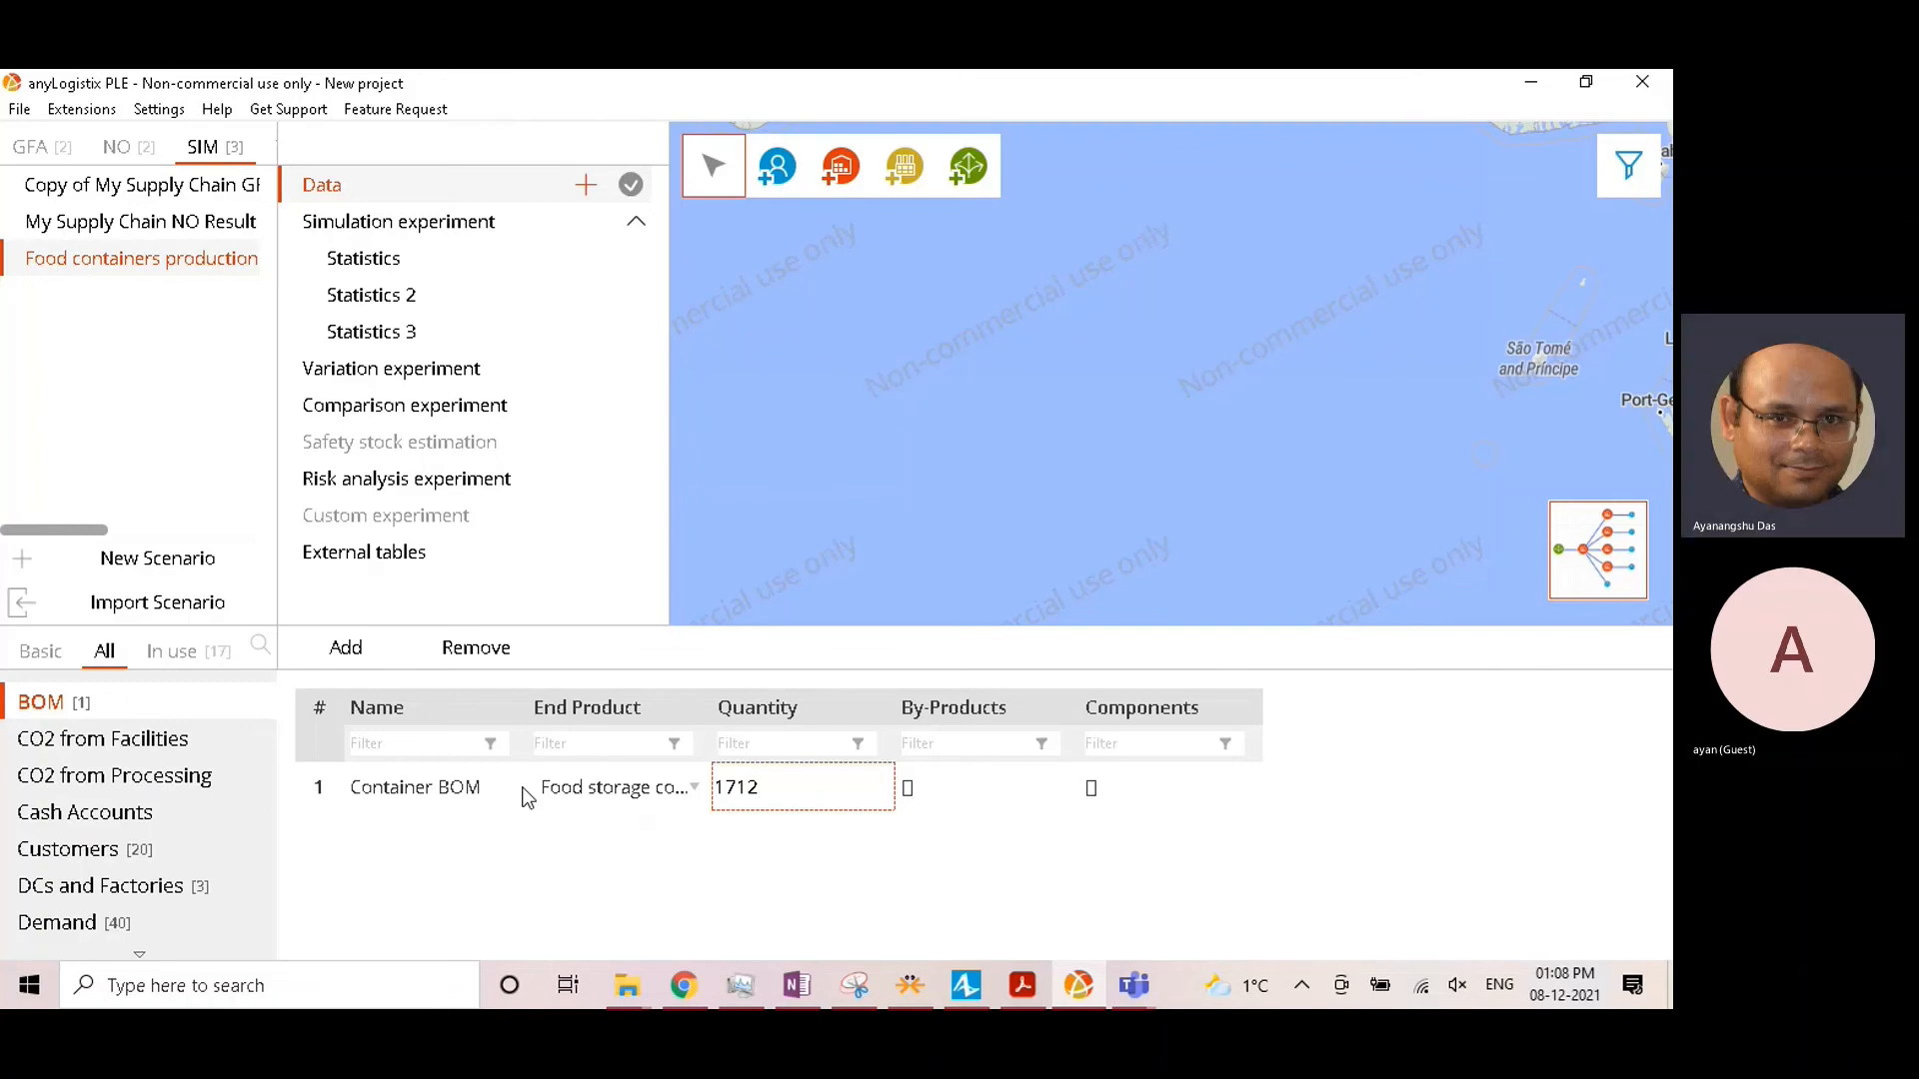
{"action": "left_click", "coordinate": [530, 829]}
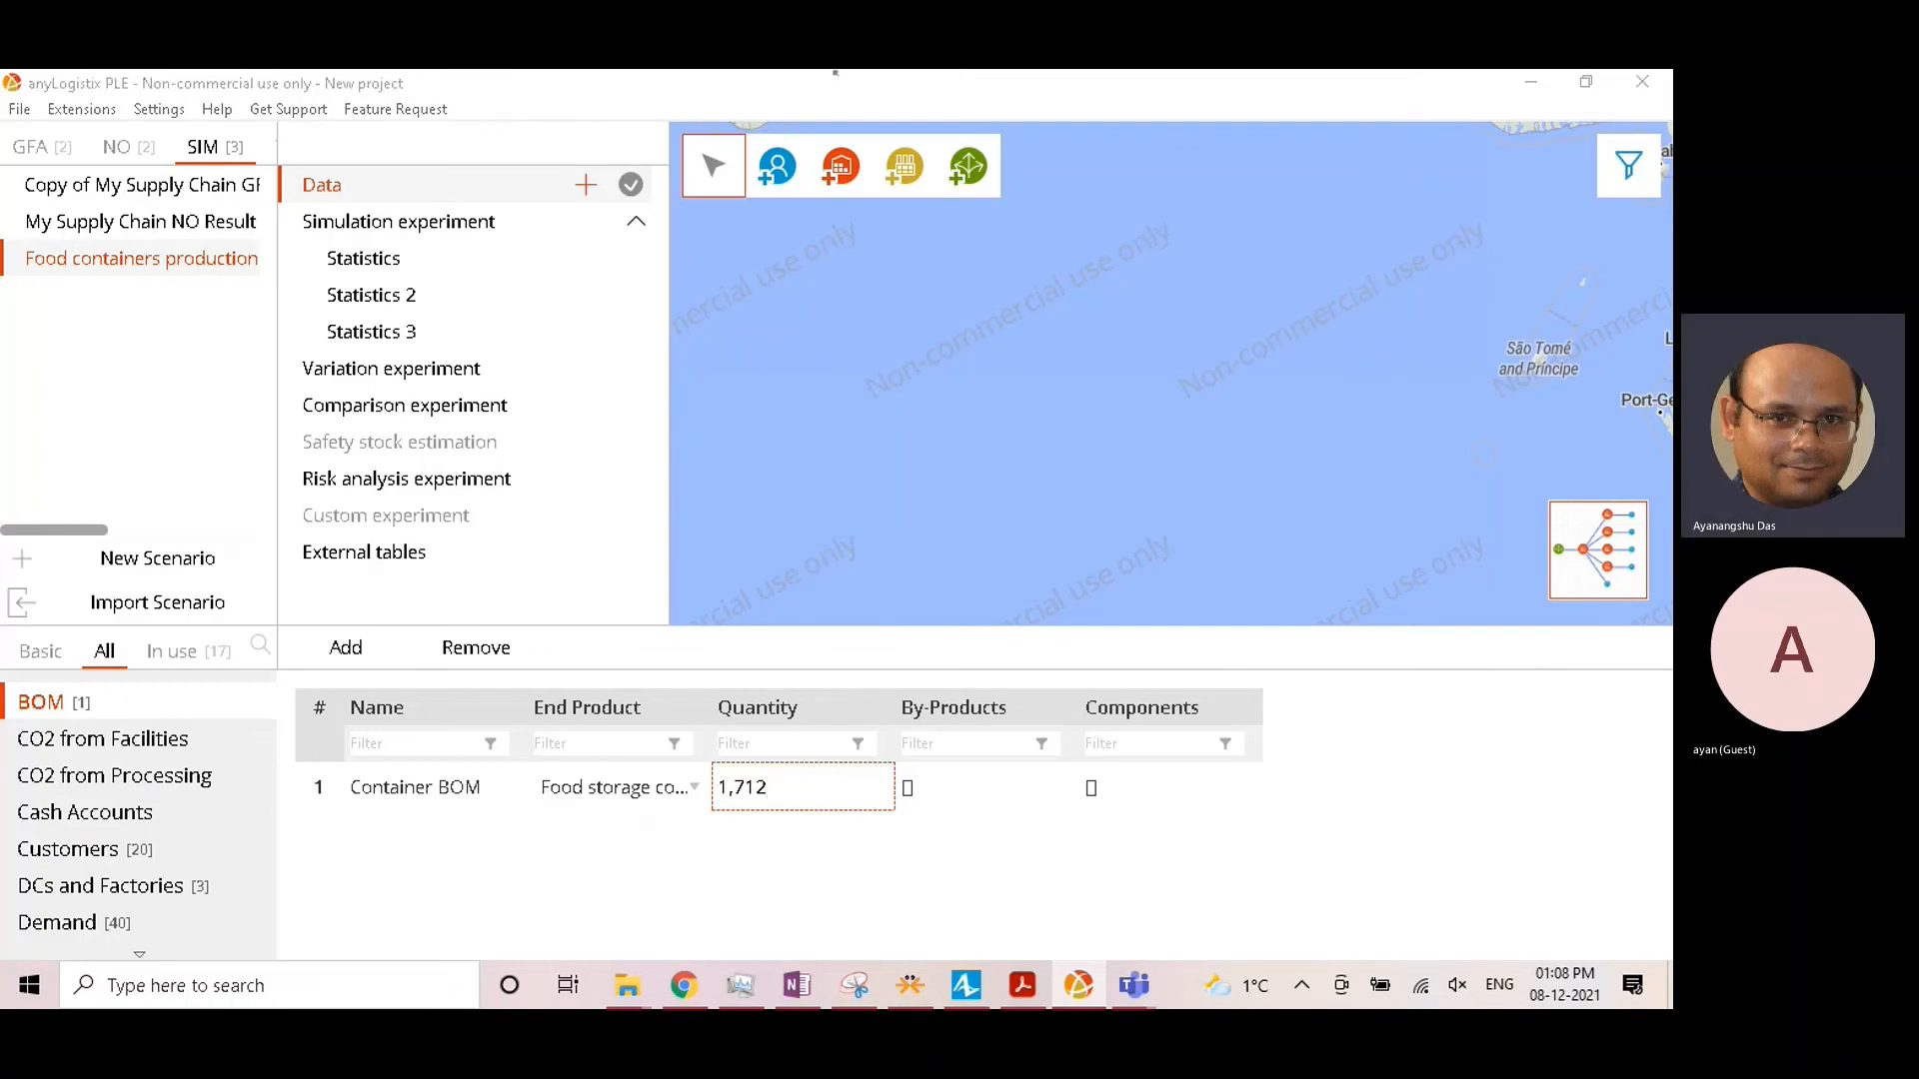
Step: Add Plastic with a quantity of 1 to the components of Container BOM
{"action": "double_click", "coordinate": [1146, 789]}
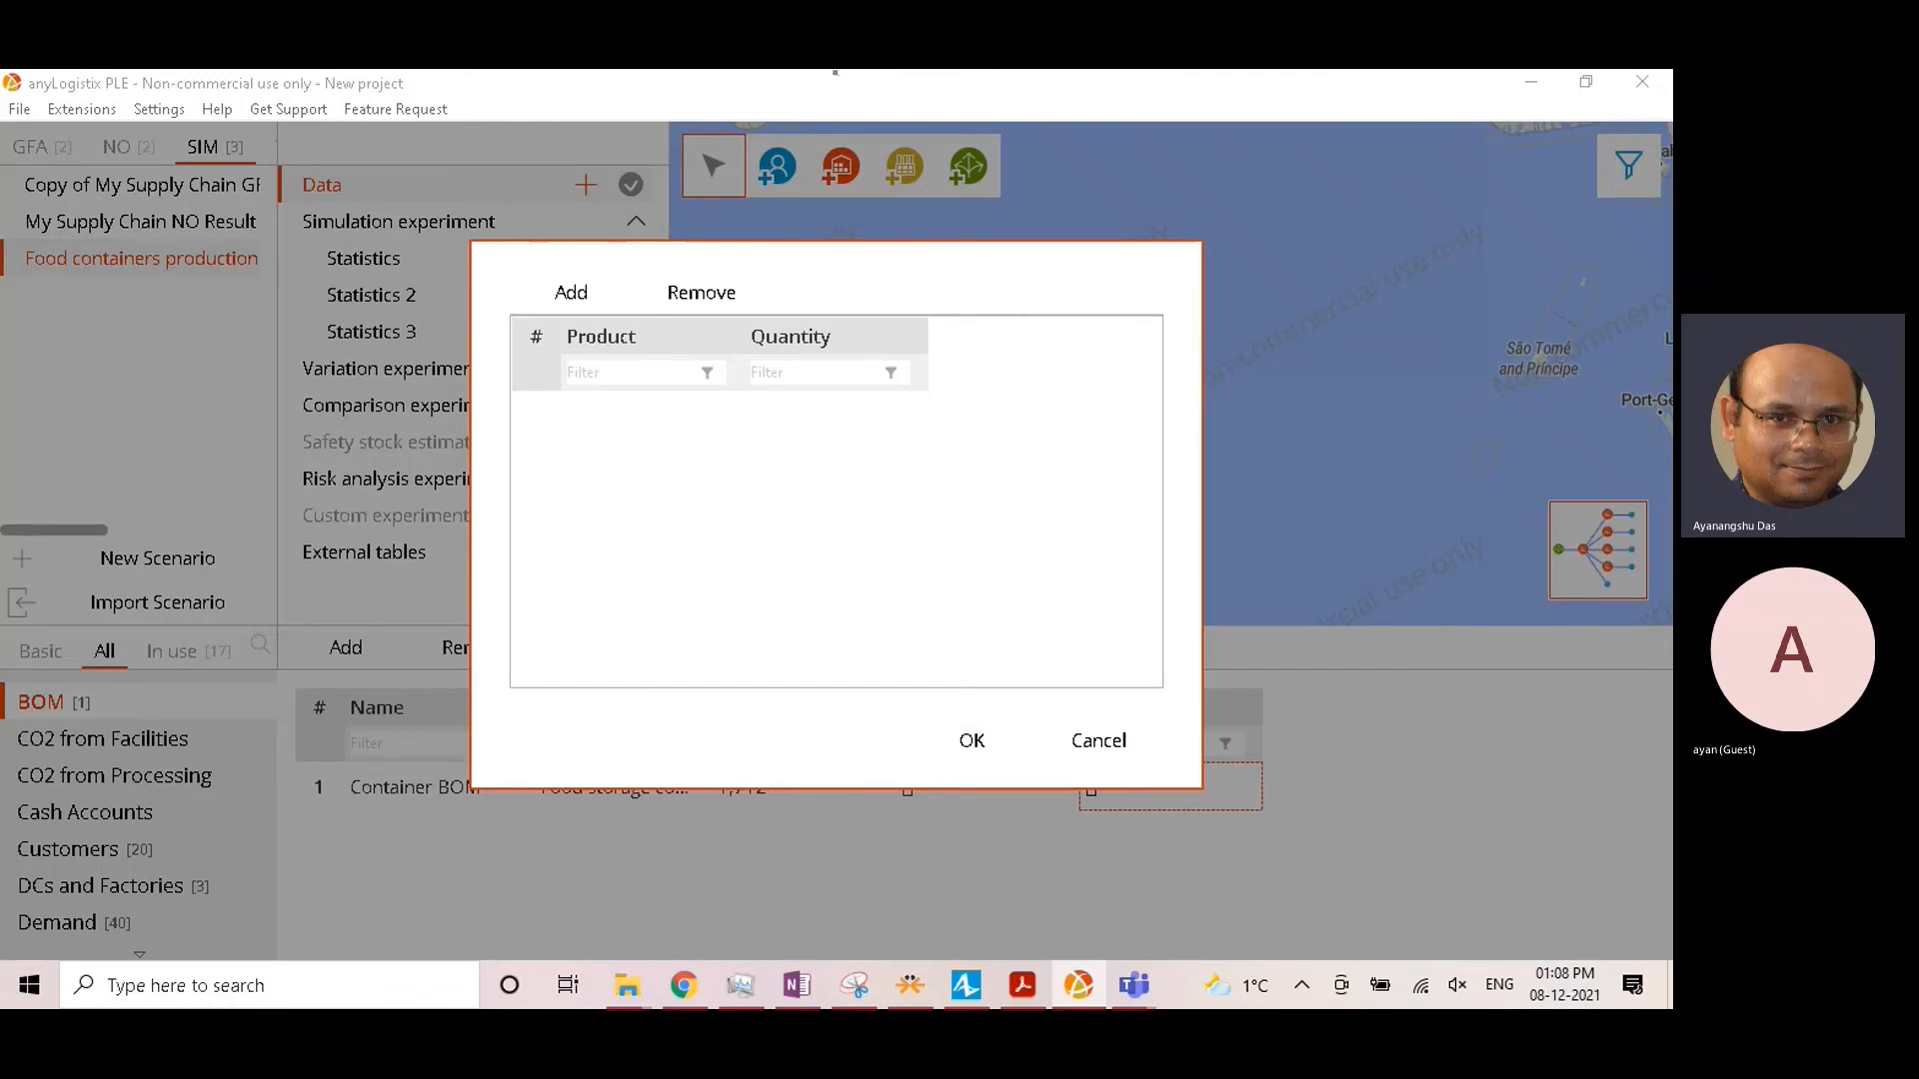
{"action": "left_click", "coordinate": [571, 292]}
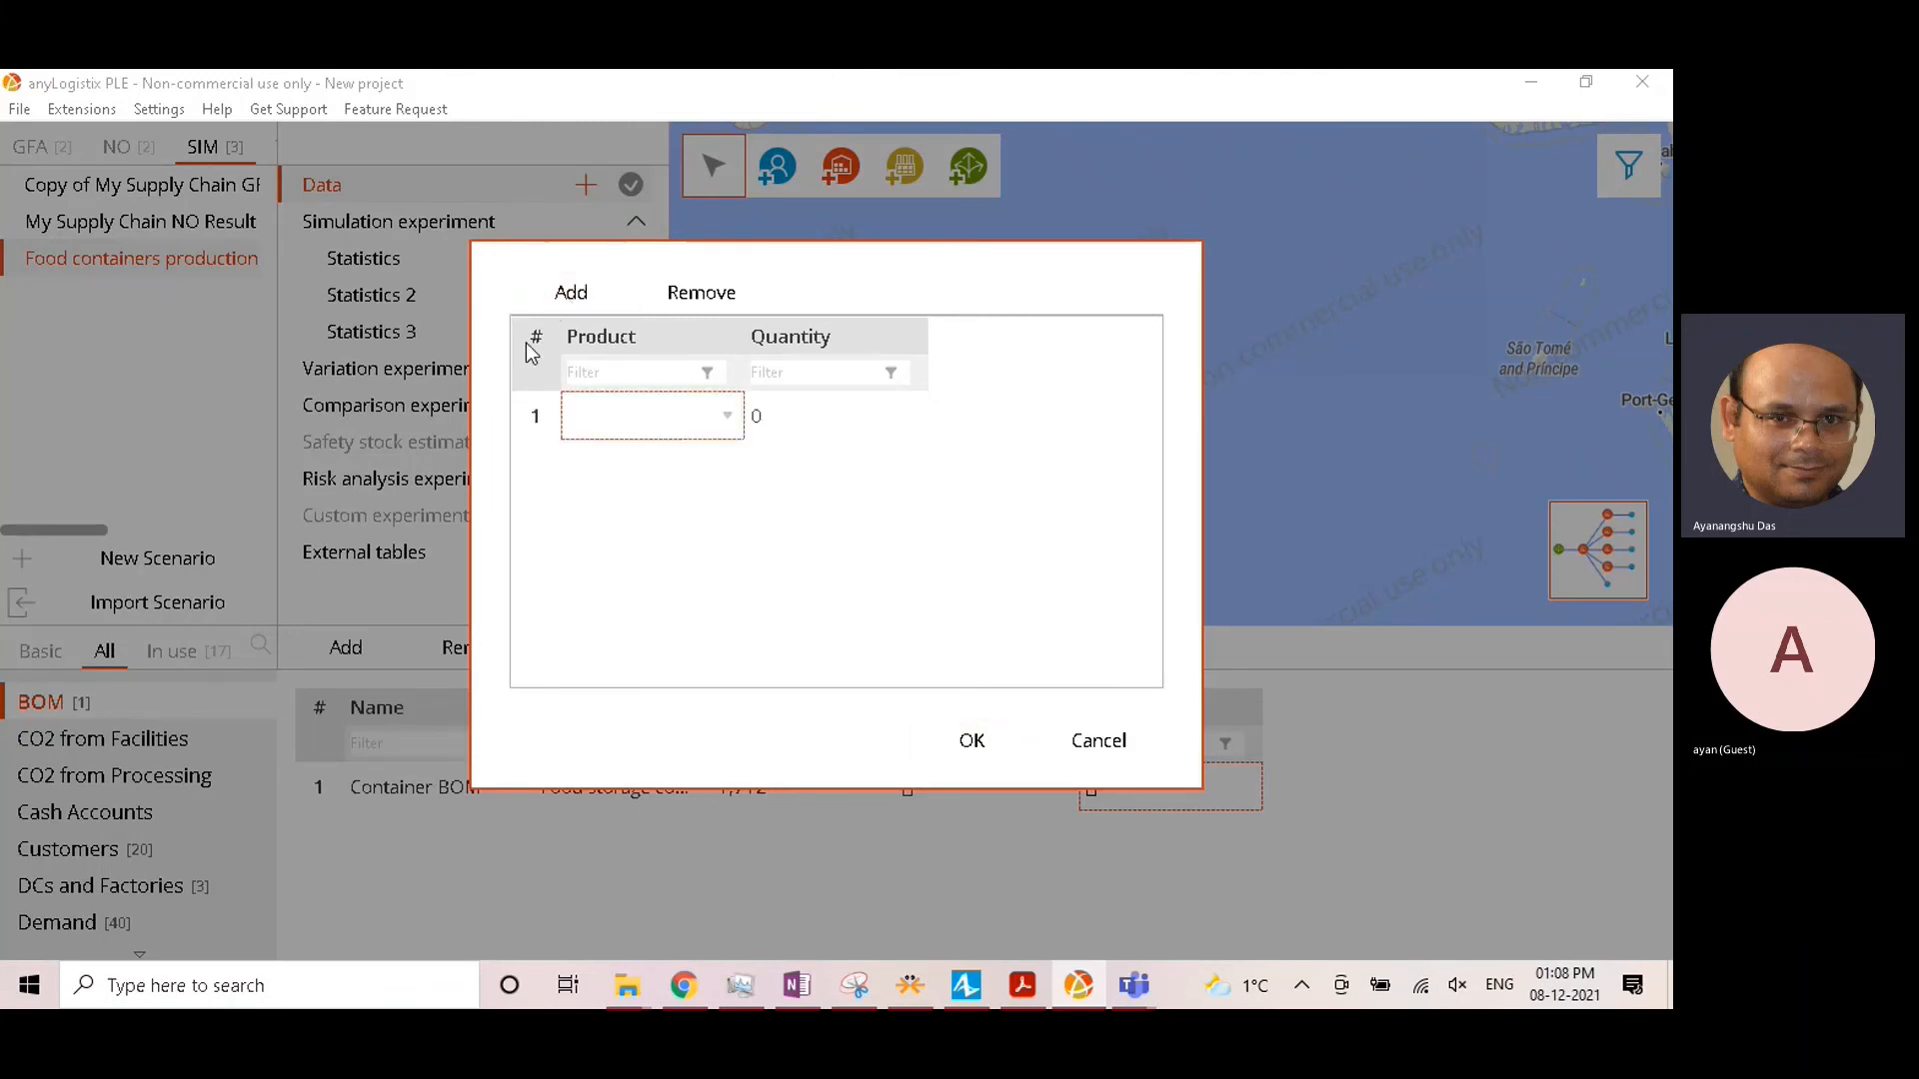
{"action": "left_click", "coordinate": [668, 420]}
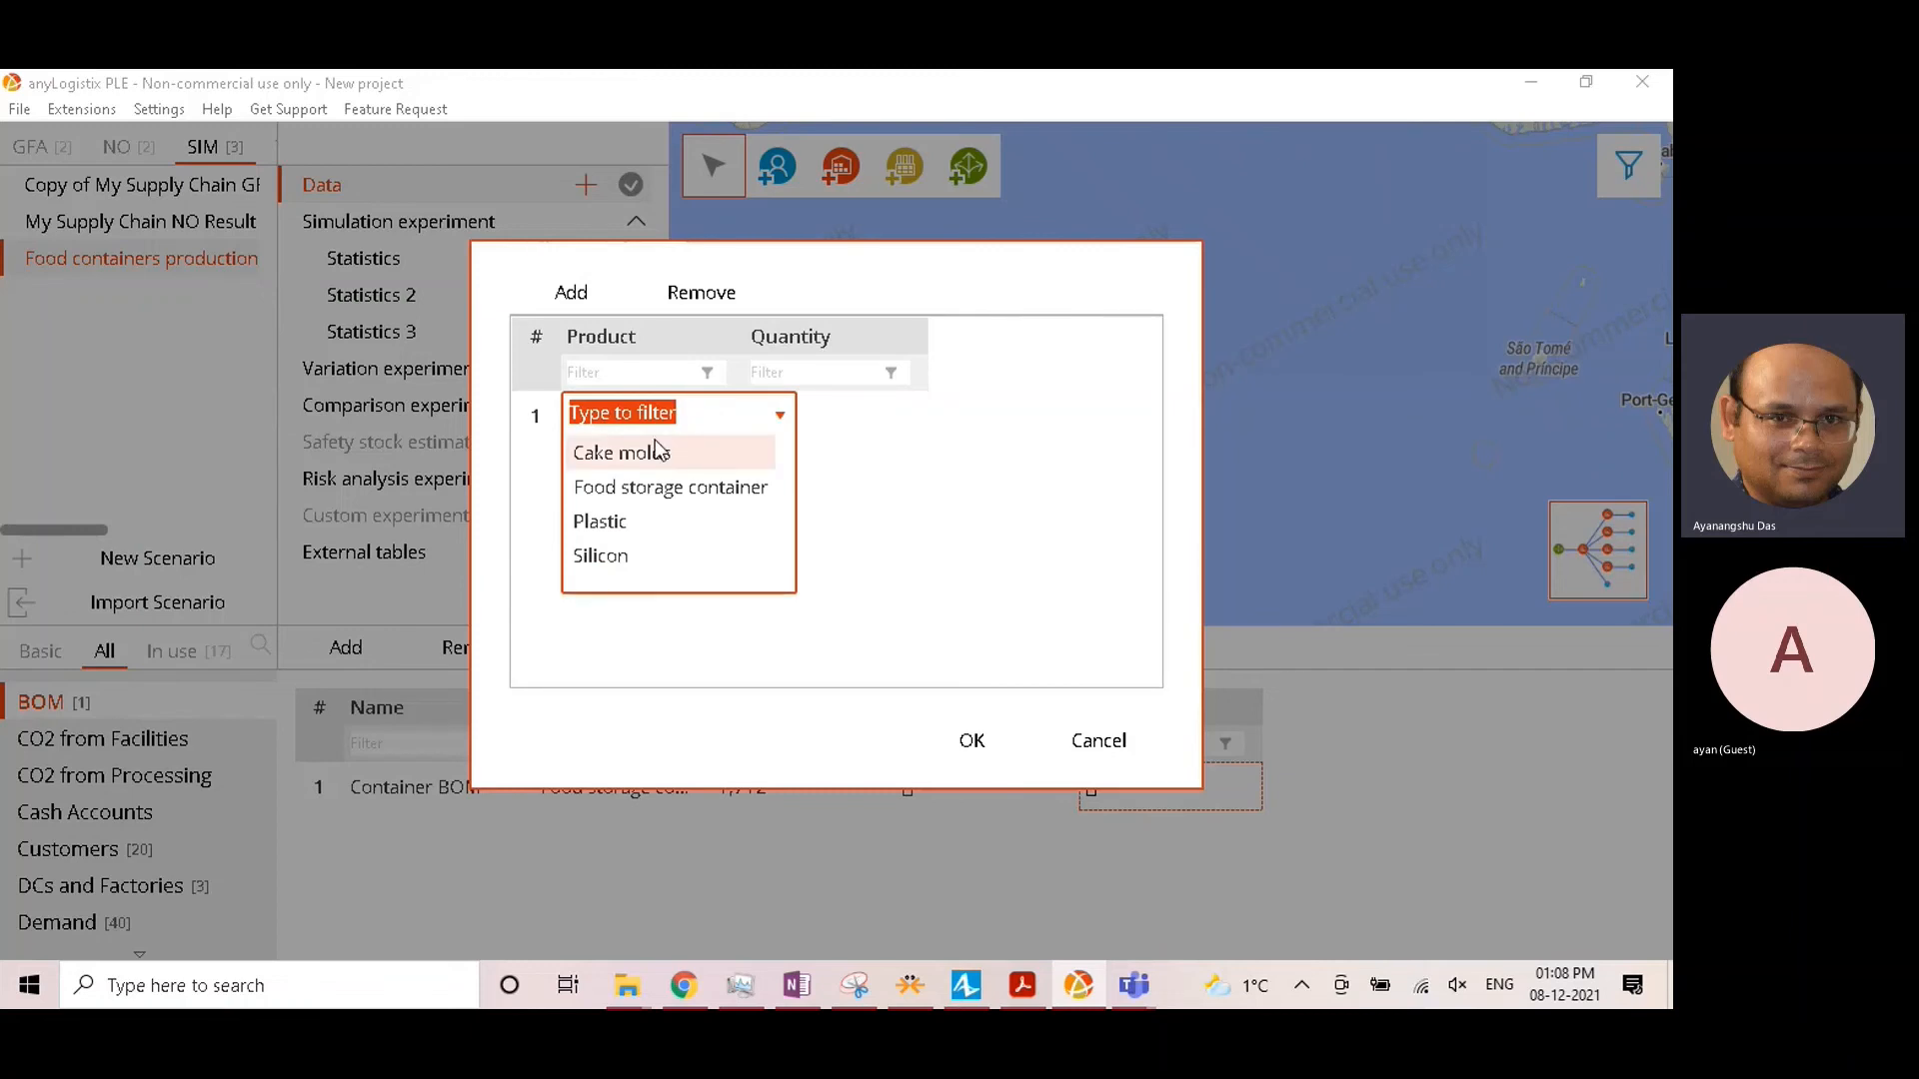
{"action": "left_click", "coordinate": [642, 521]}
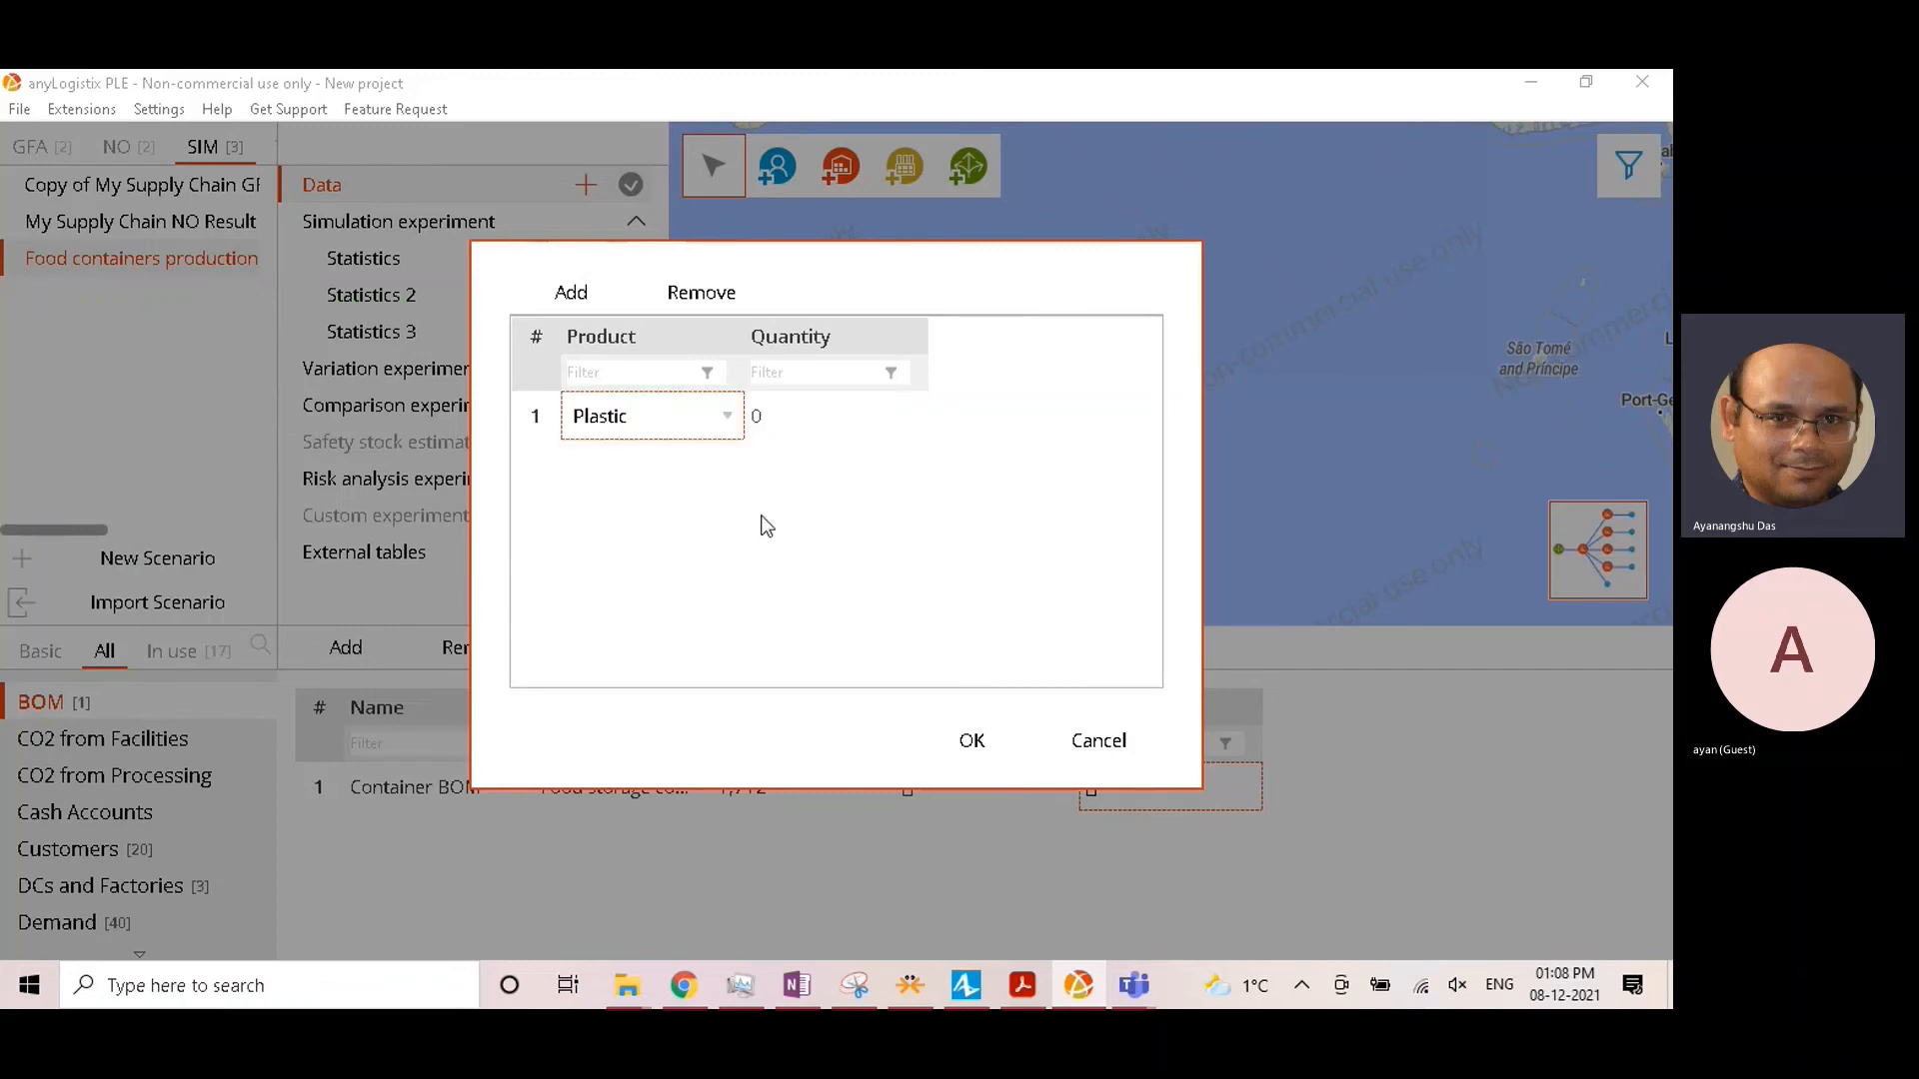
{"action": "left_click", "coordinate": [788, 419]}
{"action": "type", "text": "1"}
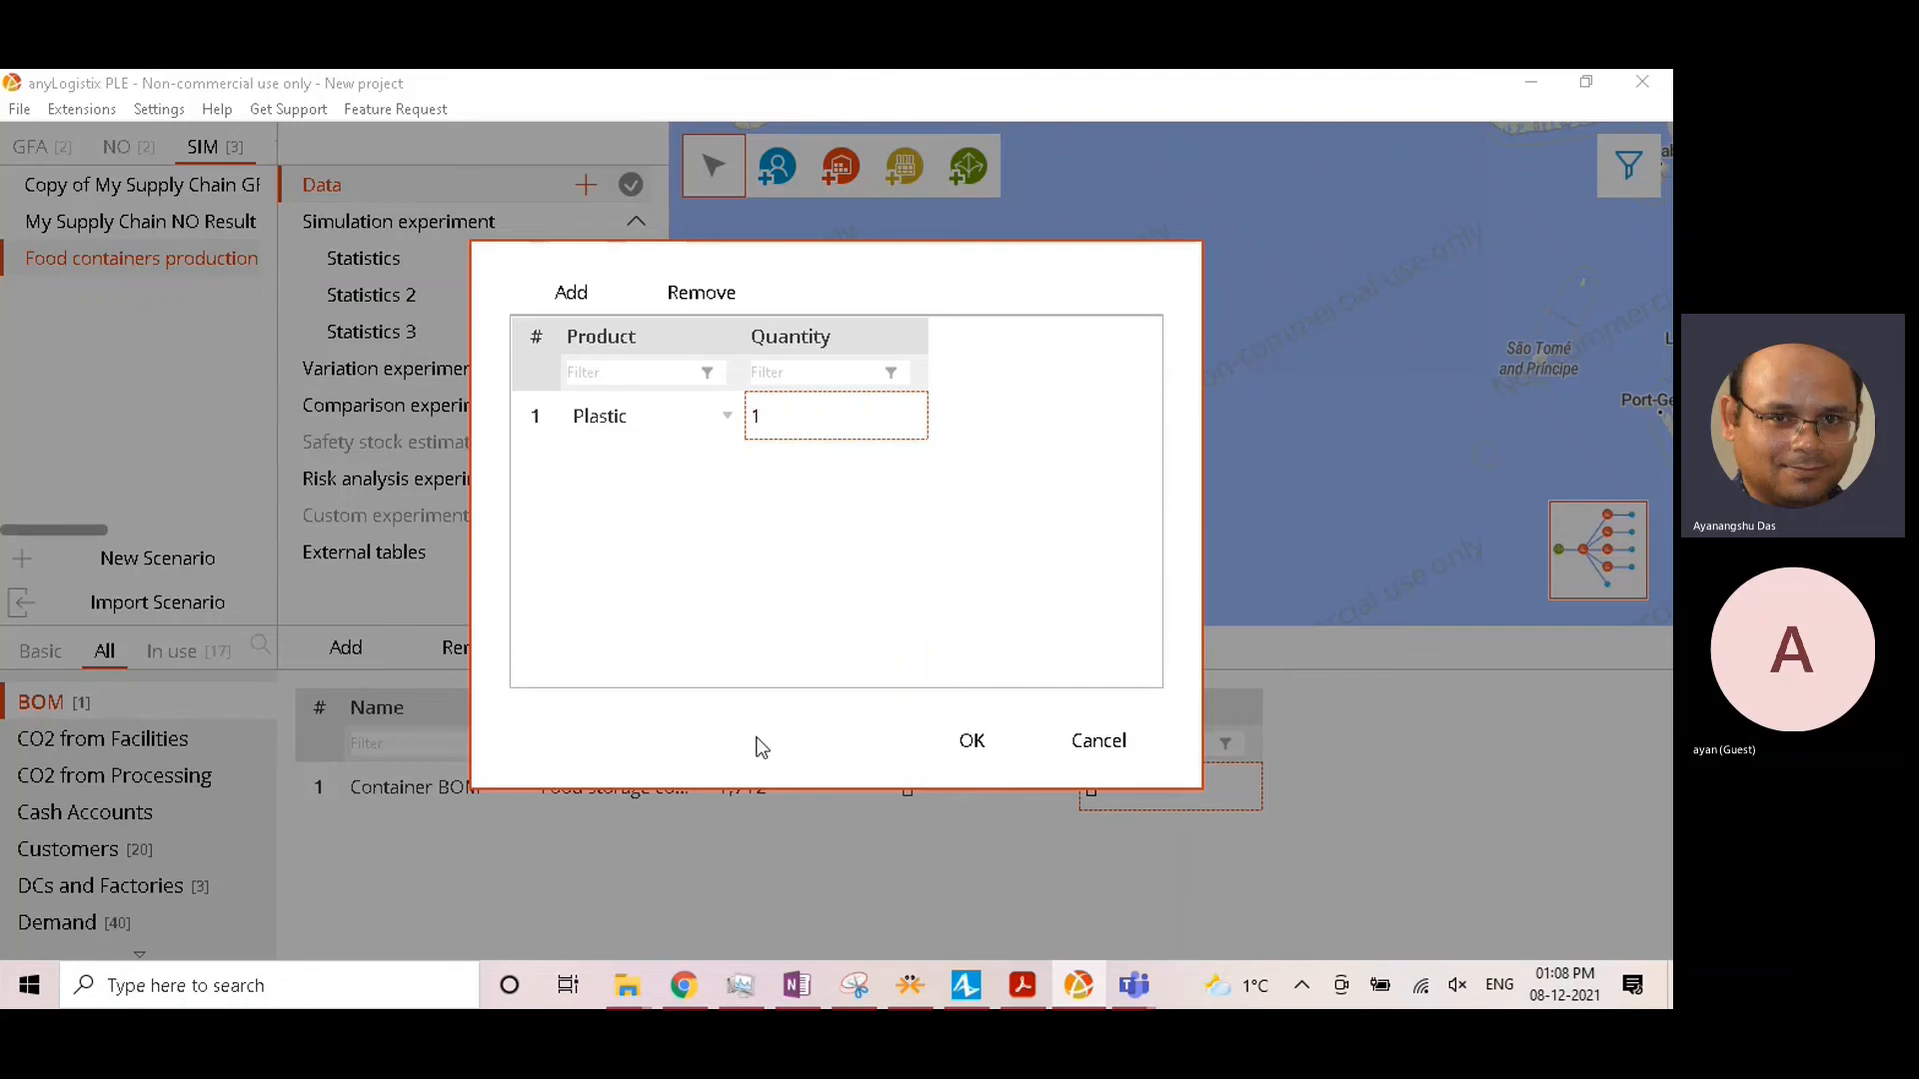
{"action": "left_click", "coordinate": [1009, 745]}
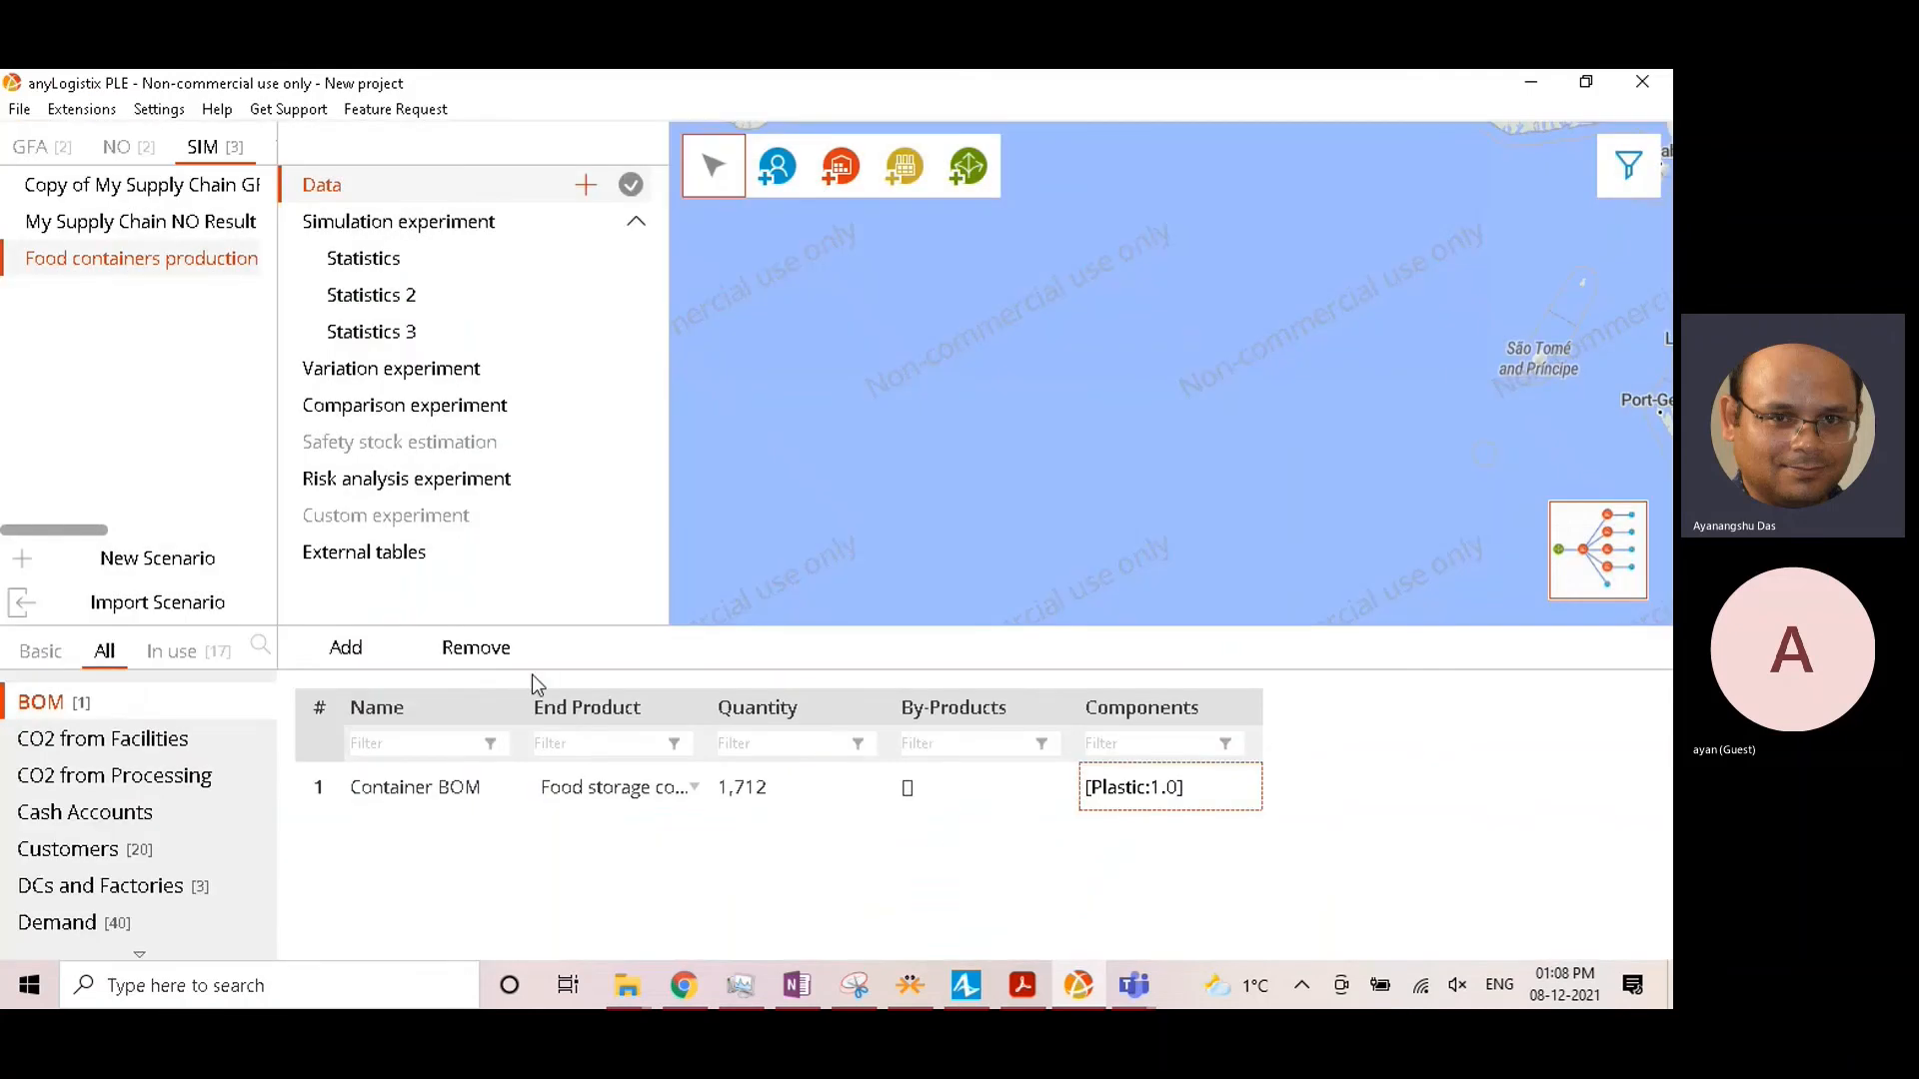
Step: Add Silicon with a quantity of 0.023 as a second component of Container BOM
{"action": "left_click", "coordinate": [1224, 791]}
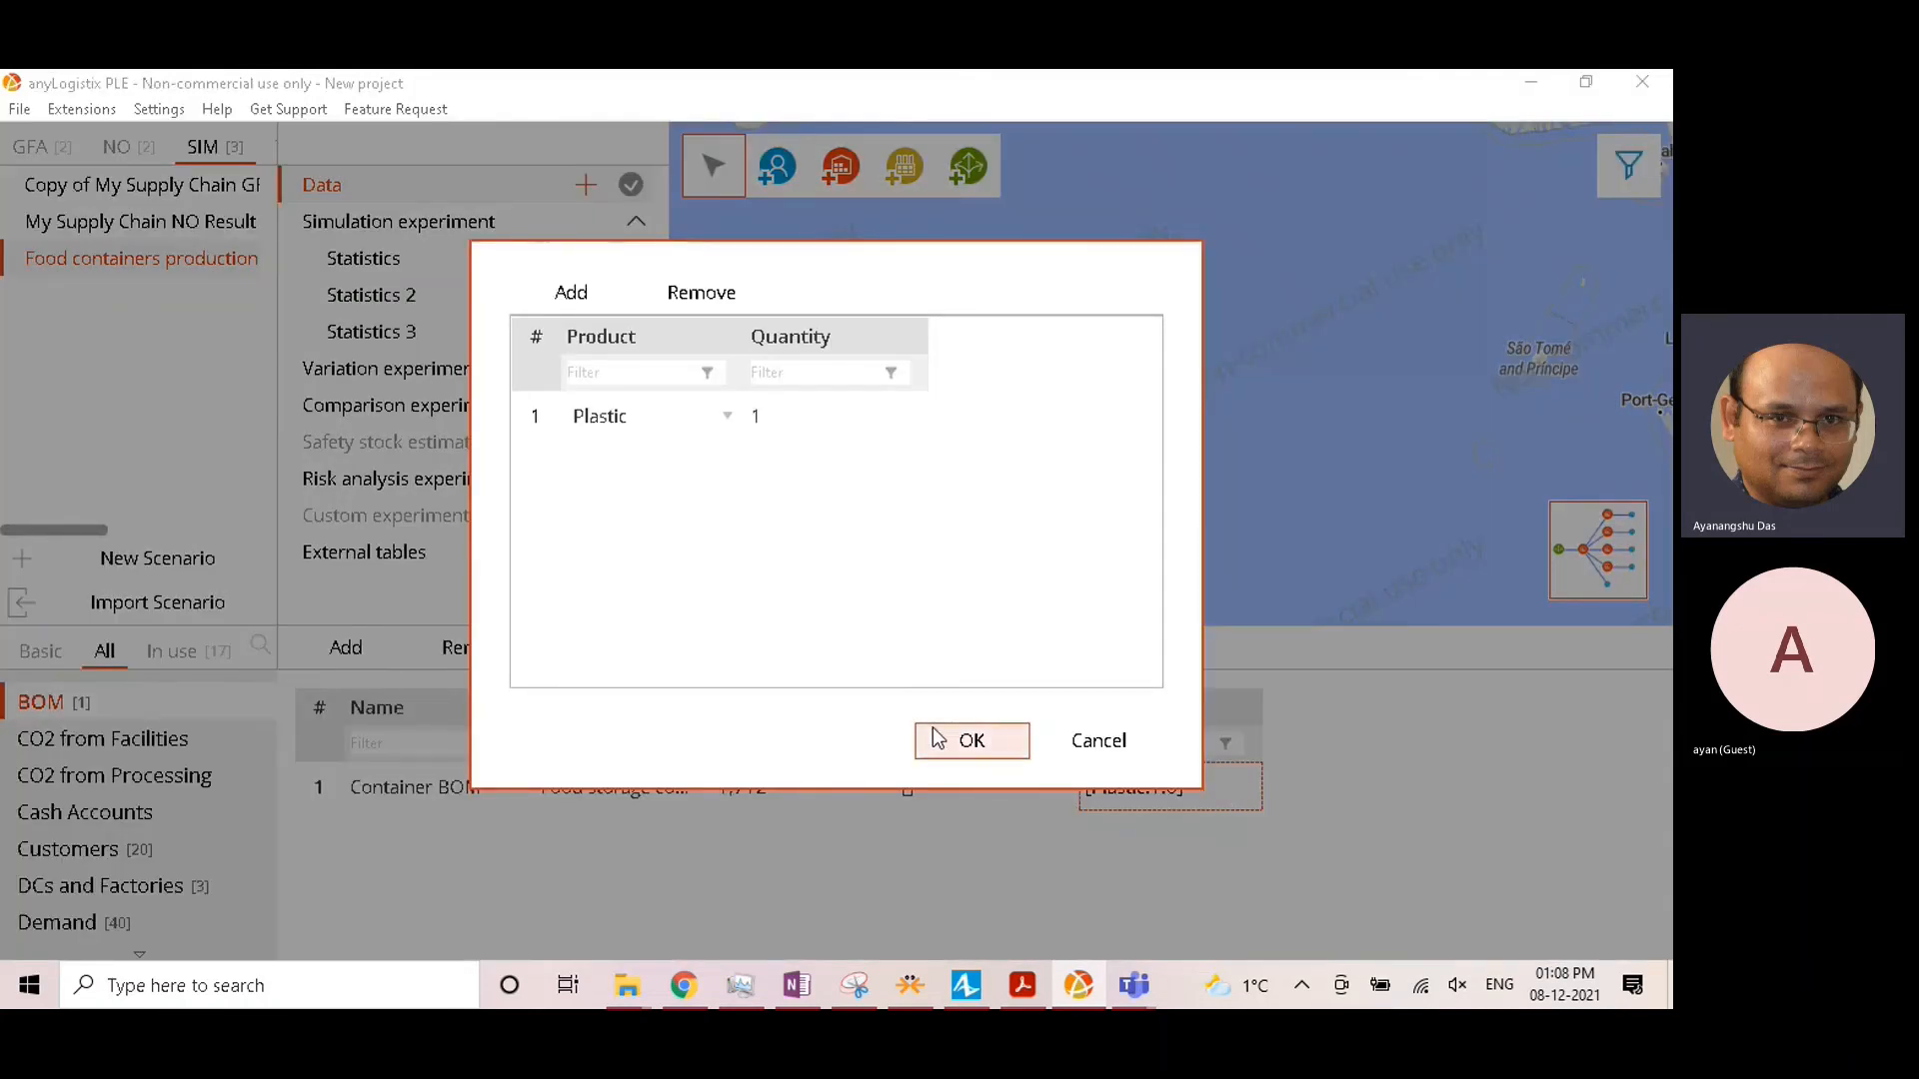
{"action": "left_click", "coordinate": [662, 519]}
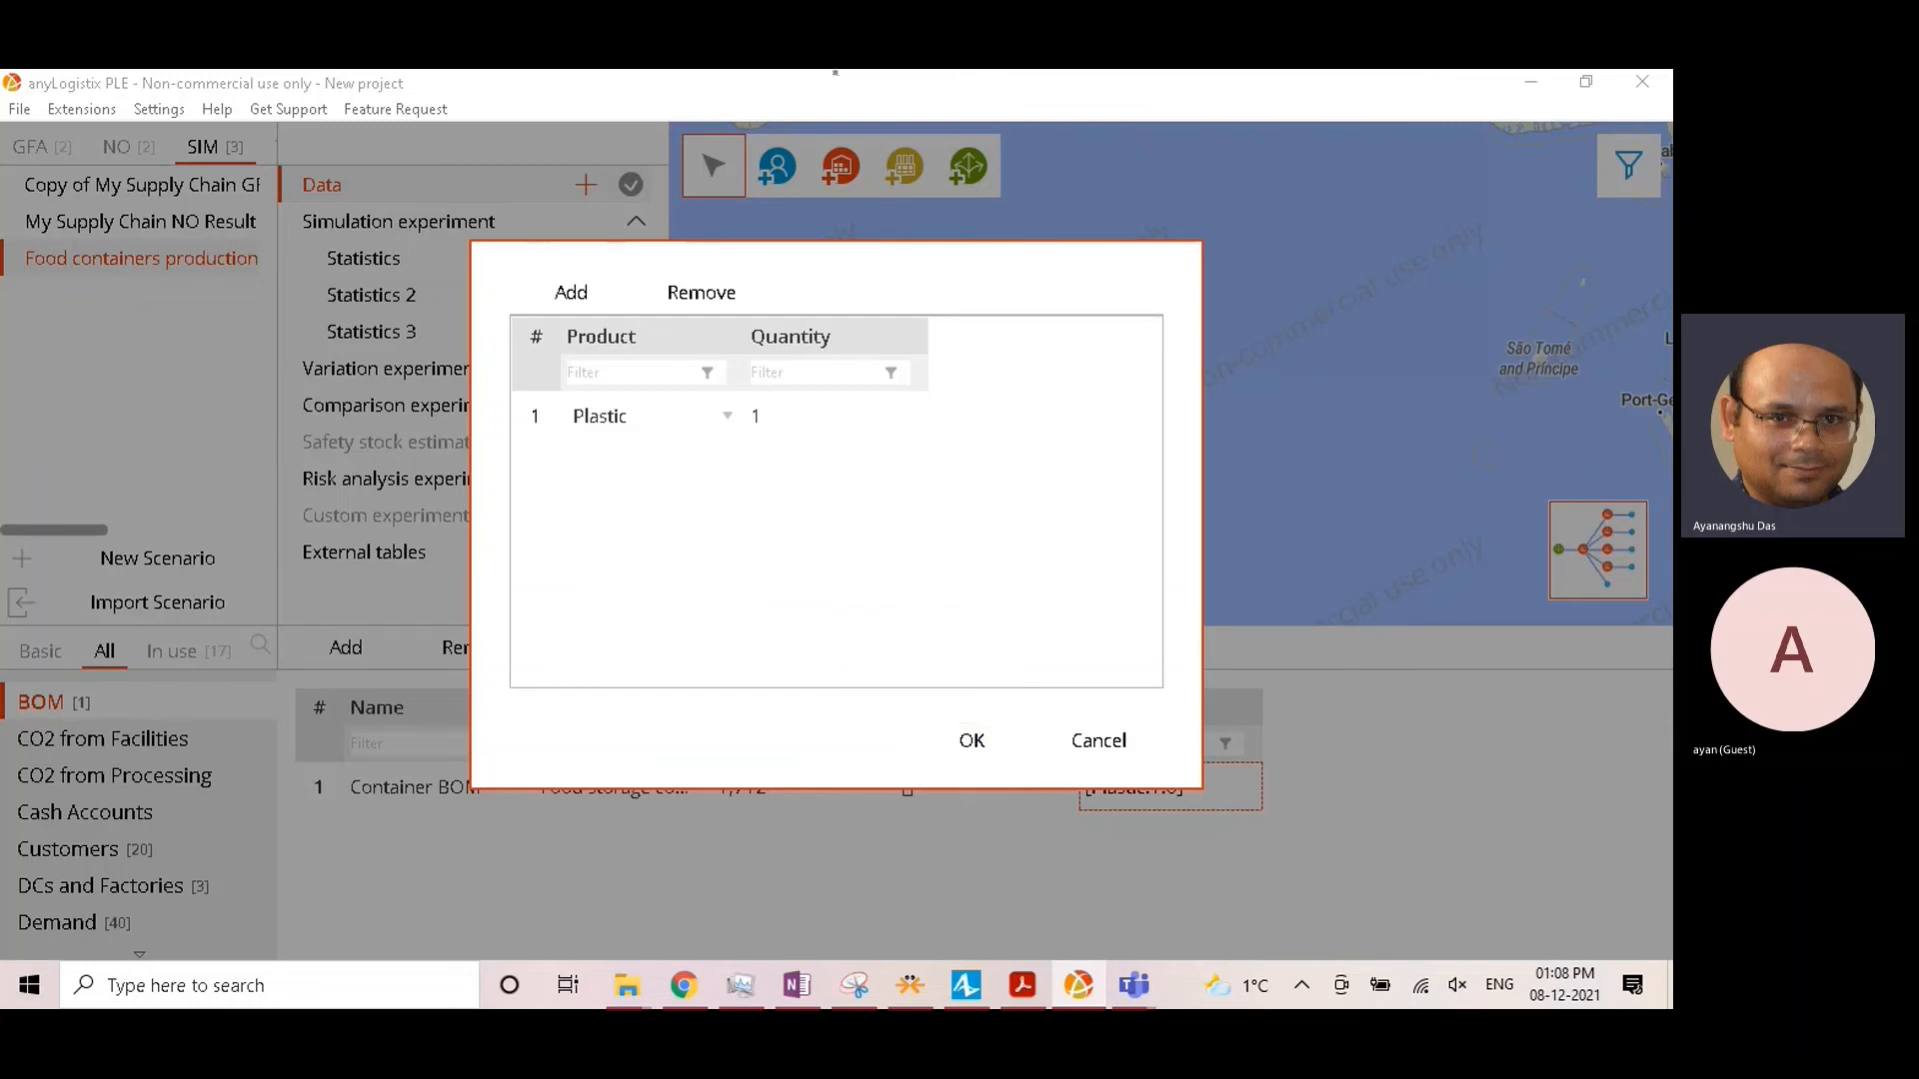
{"action": "left_click", "coordinate": [595, 298]}
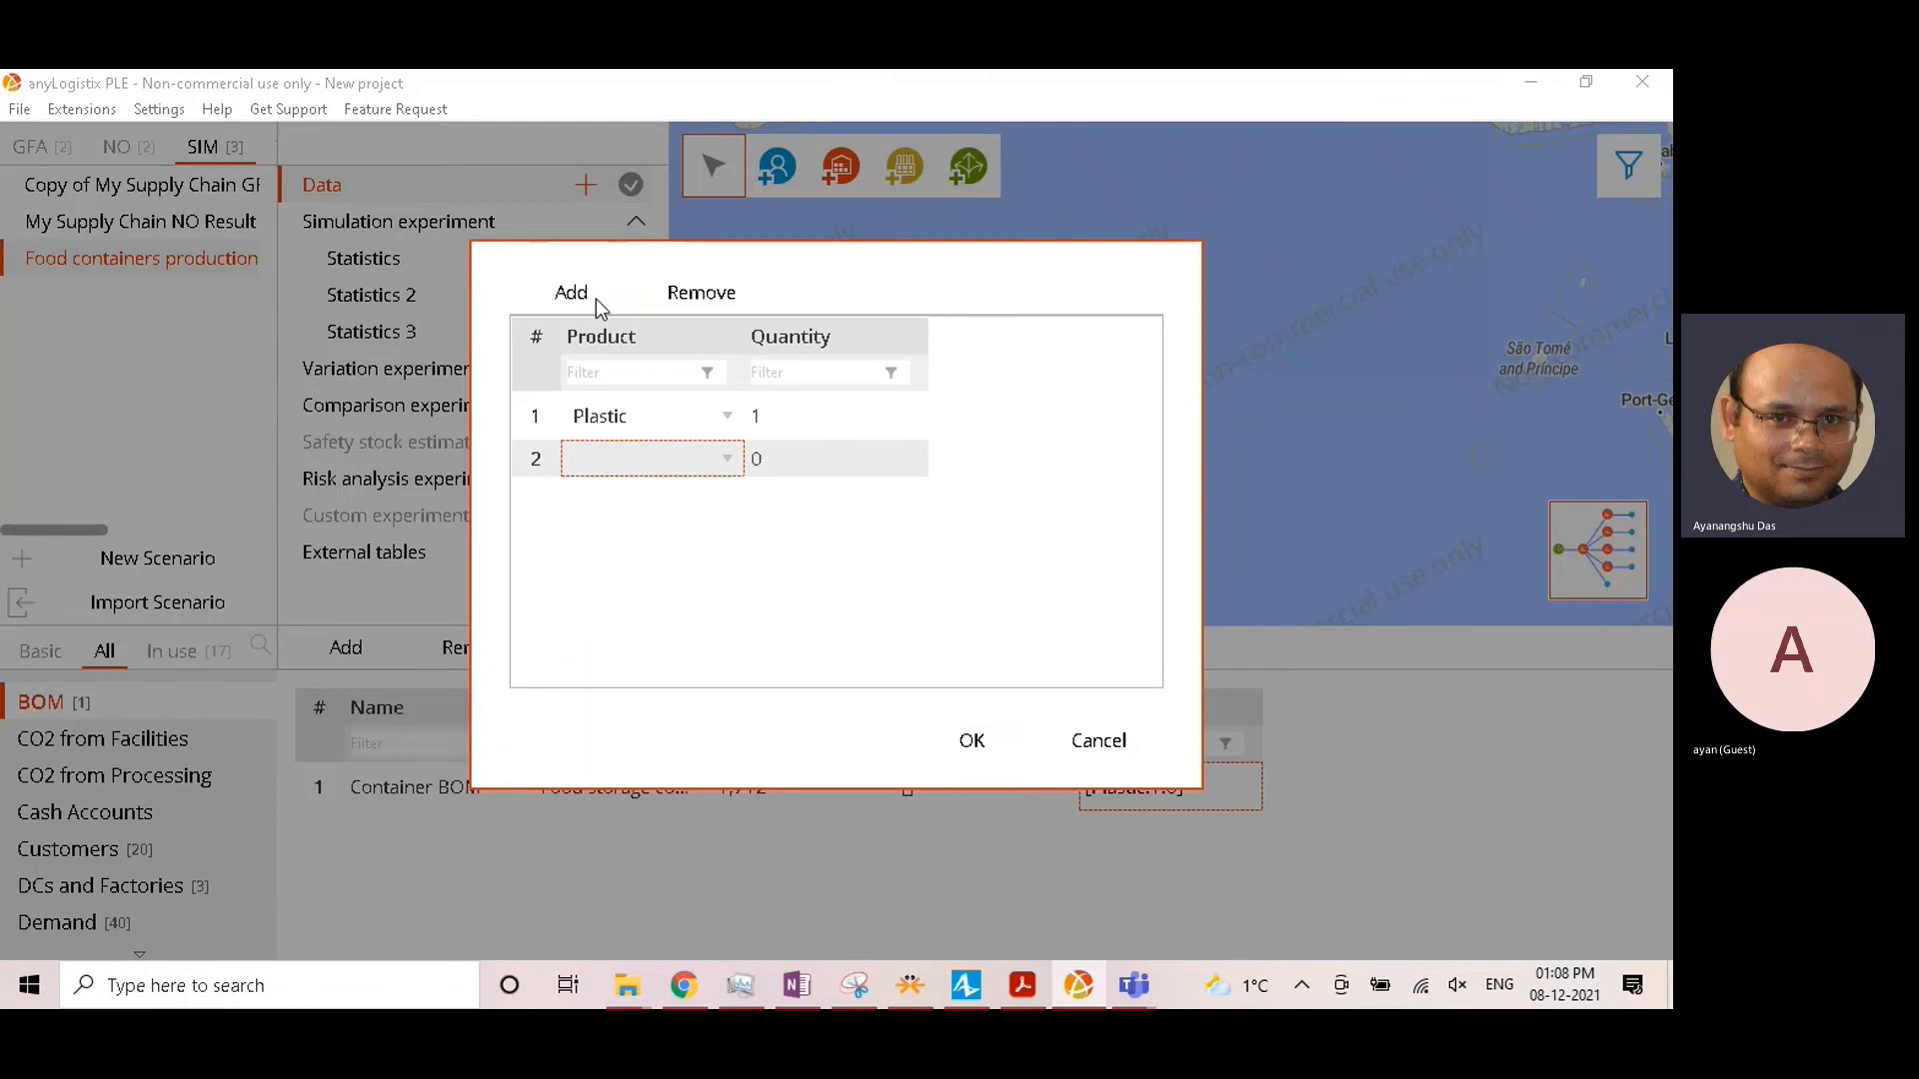
{"action": "left_click", "coordinate": [630, 458]}
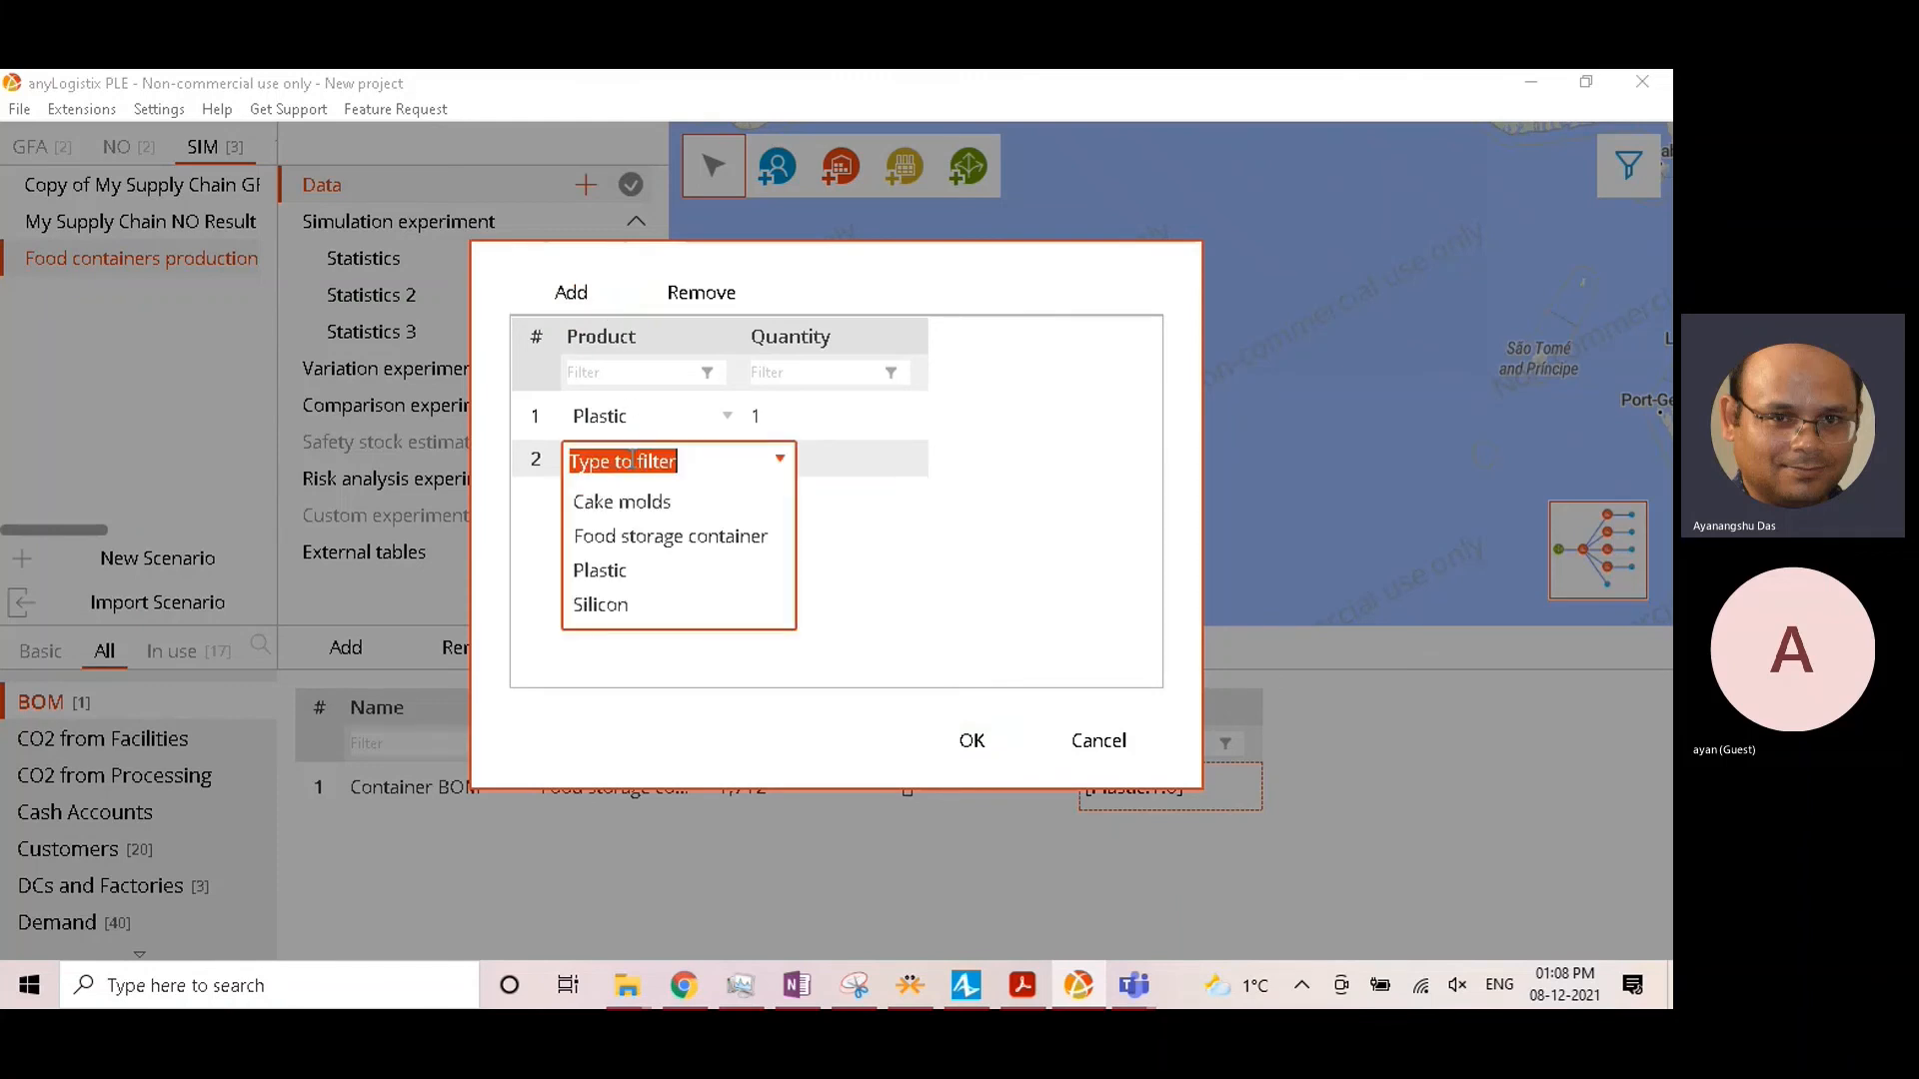
{"action": "left_click", "coordinate": [612, 604]}
{"action": "left_click", "coordinate": [803, 460]}
{"action": "type", "text": "0"}
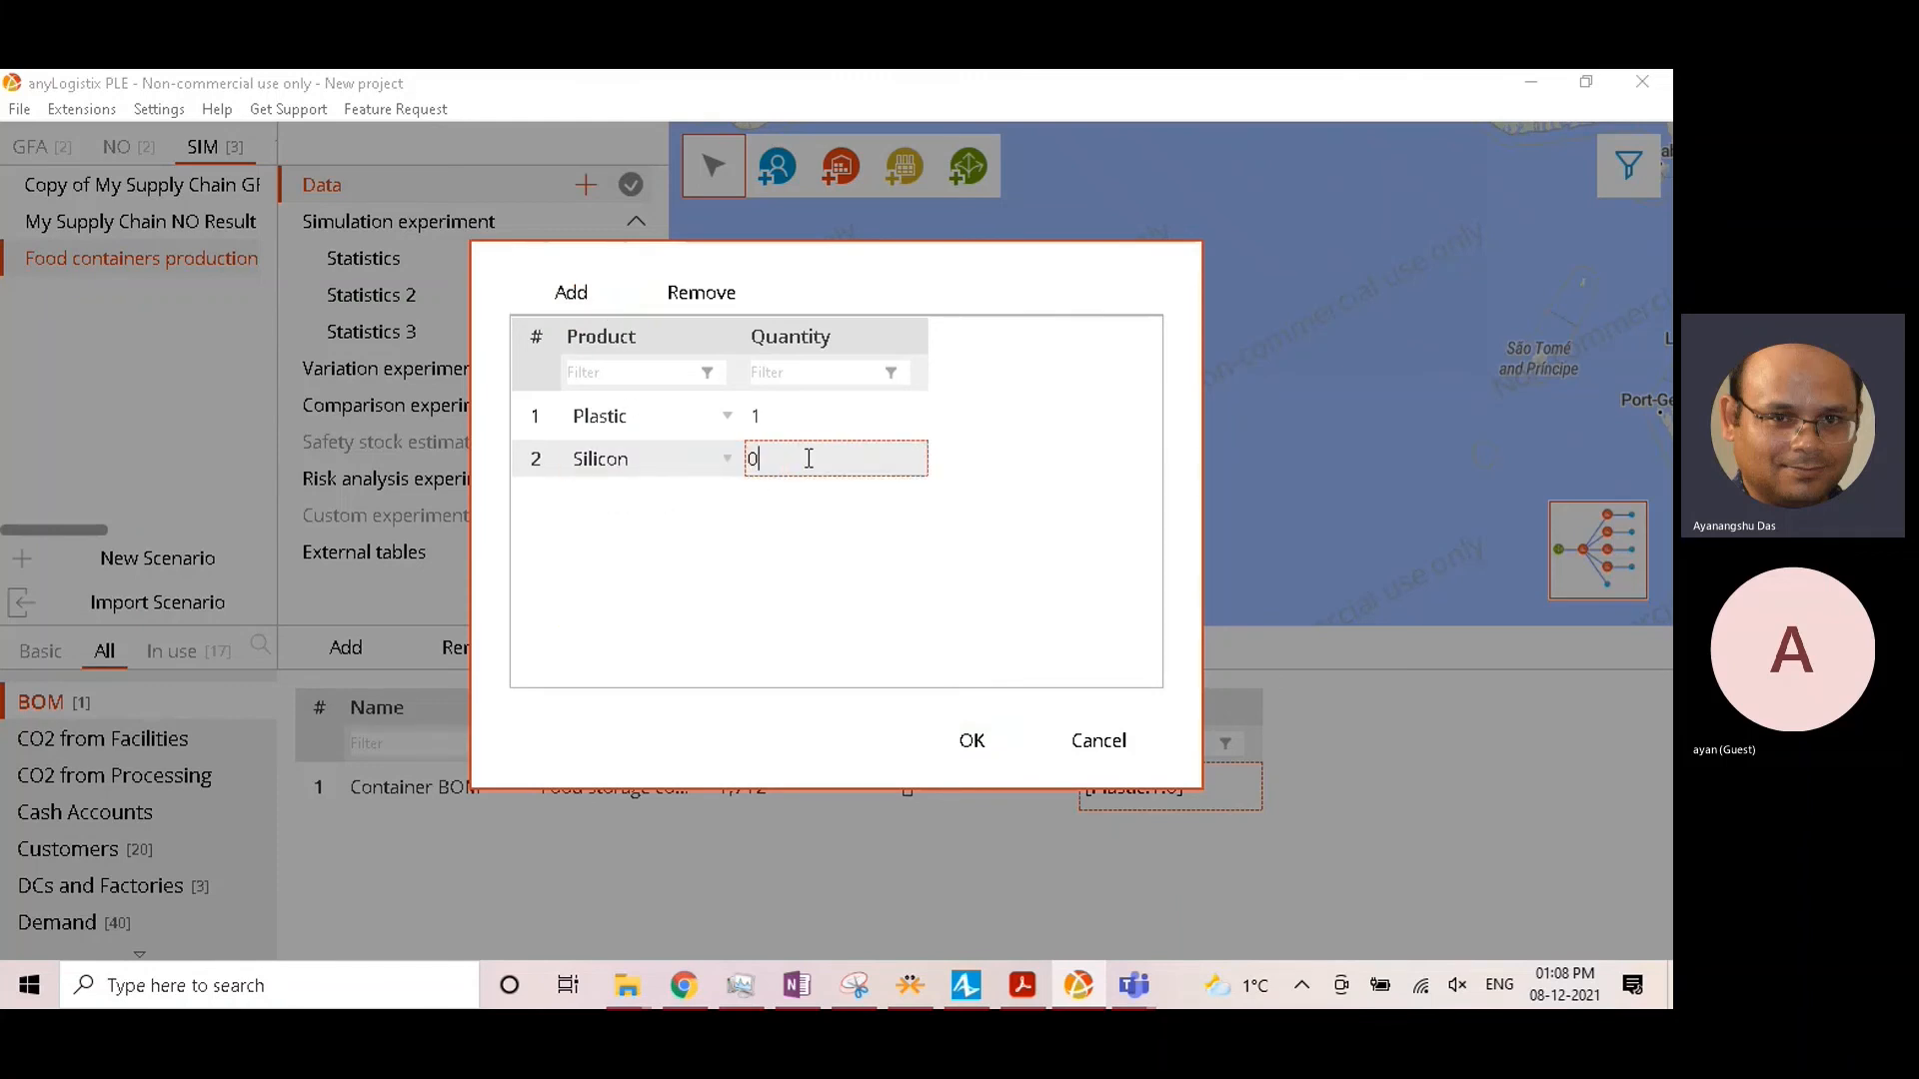
{"action": "type", "text": ".023"}
{"action": "key", "text": "Return"}
{"action": "left_click", "coordinate": [989, 748]}
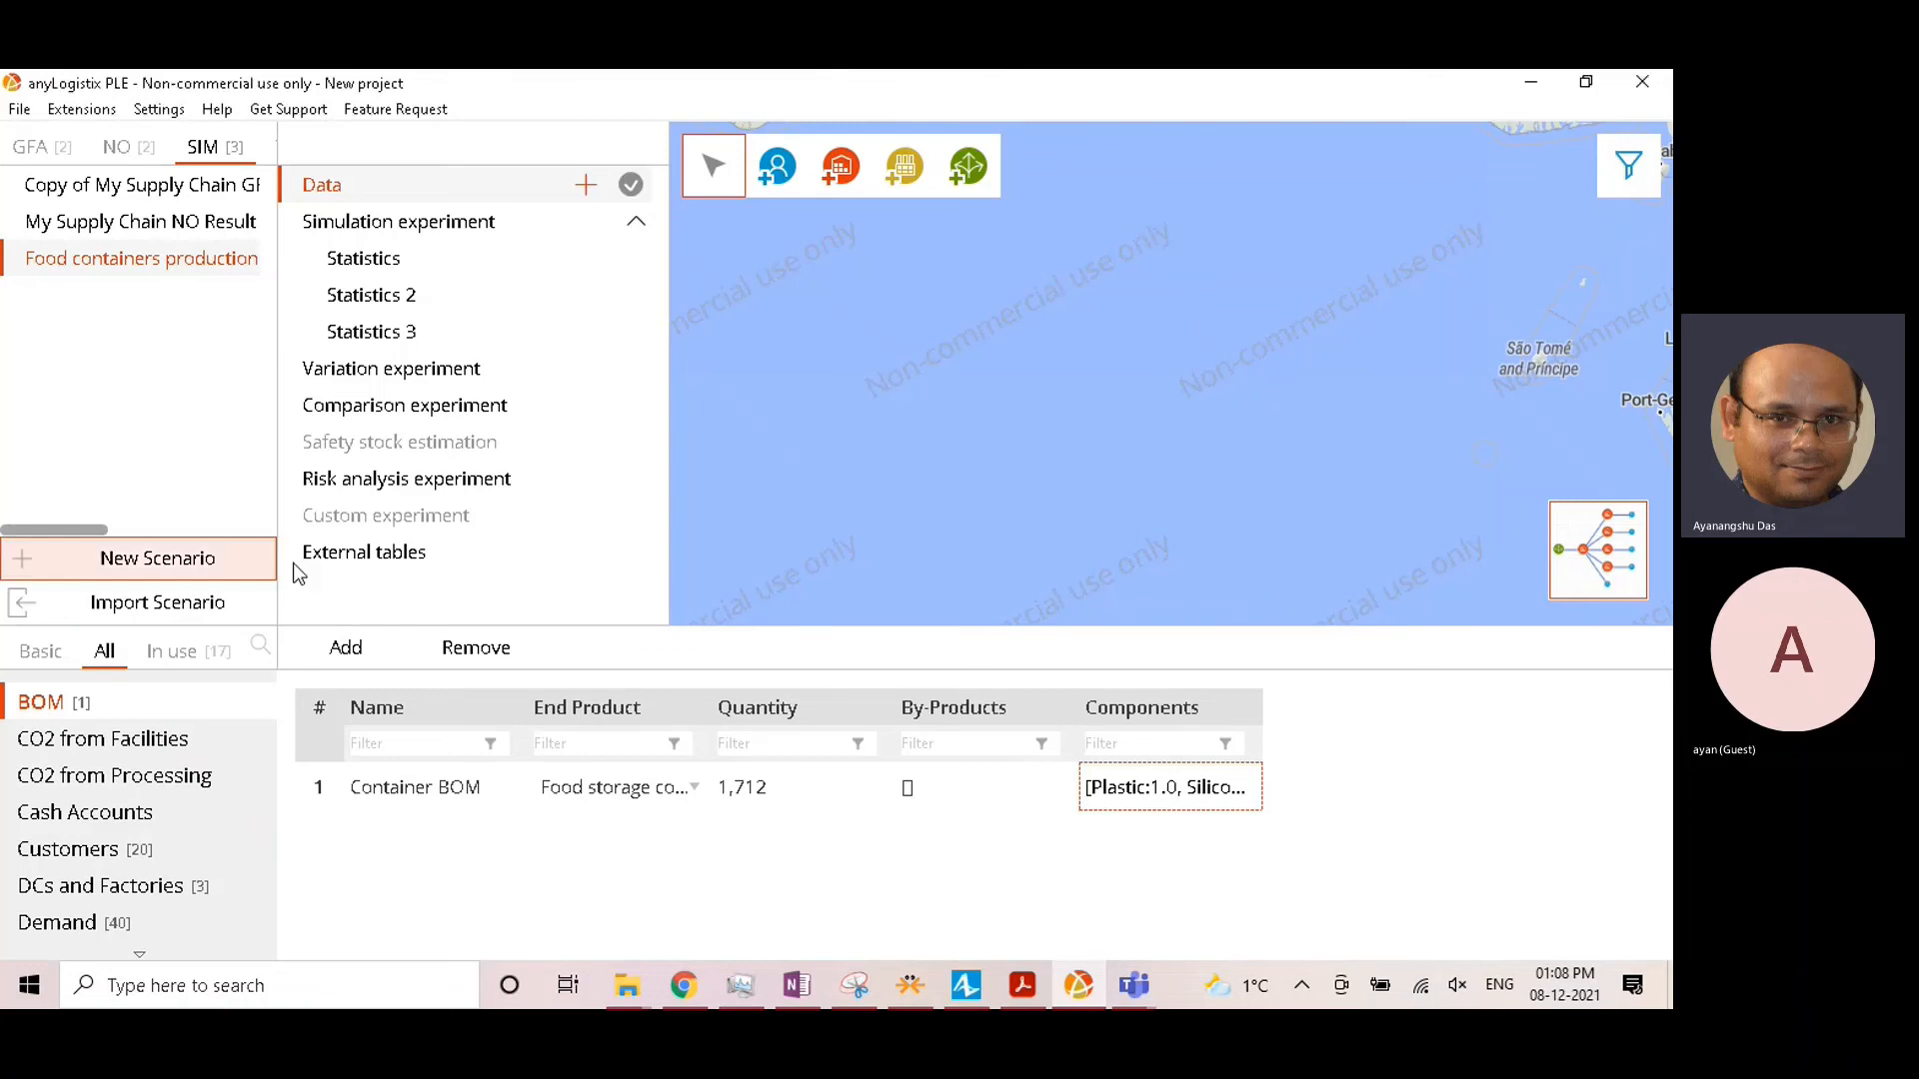
Step: Add a second entry to the BOM table and name it Cake mold BOM
{"action": "left_click", "coordinate": [360, 652]}
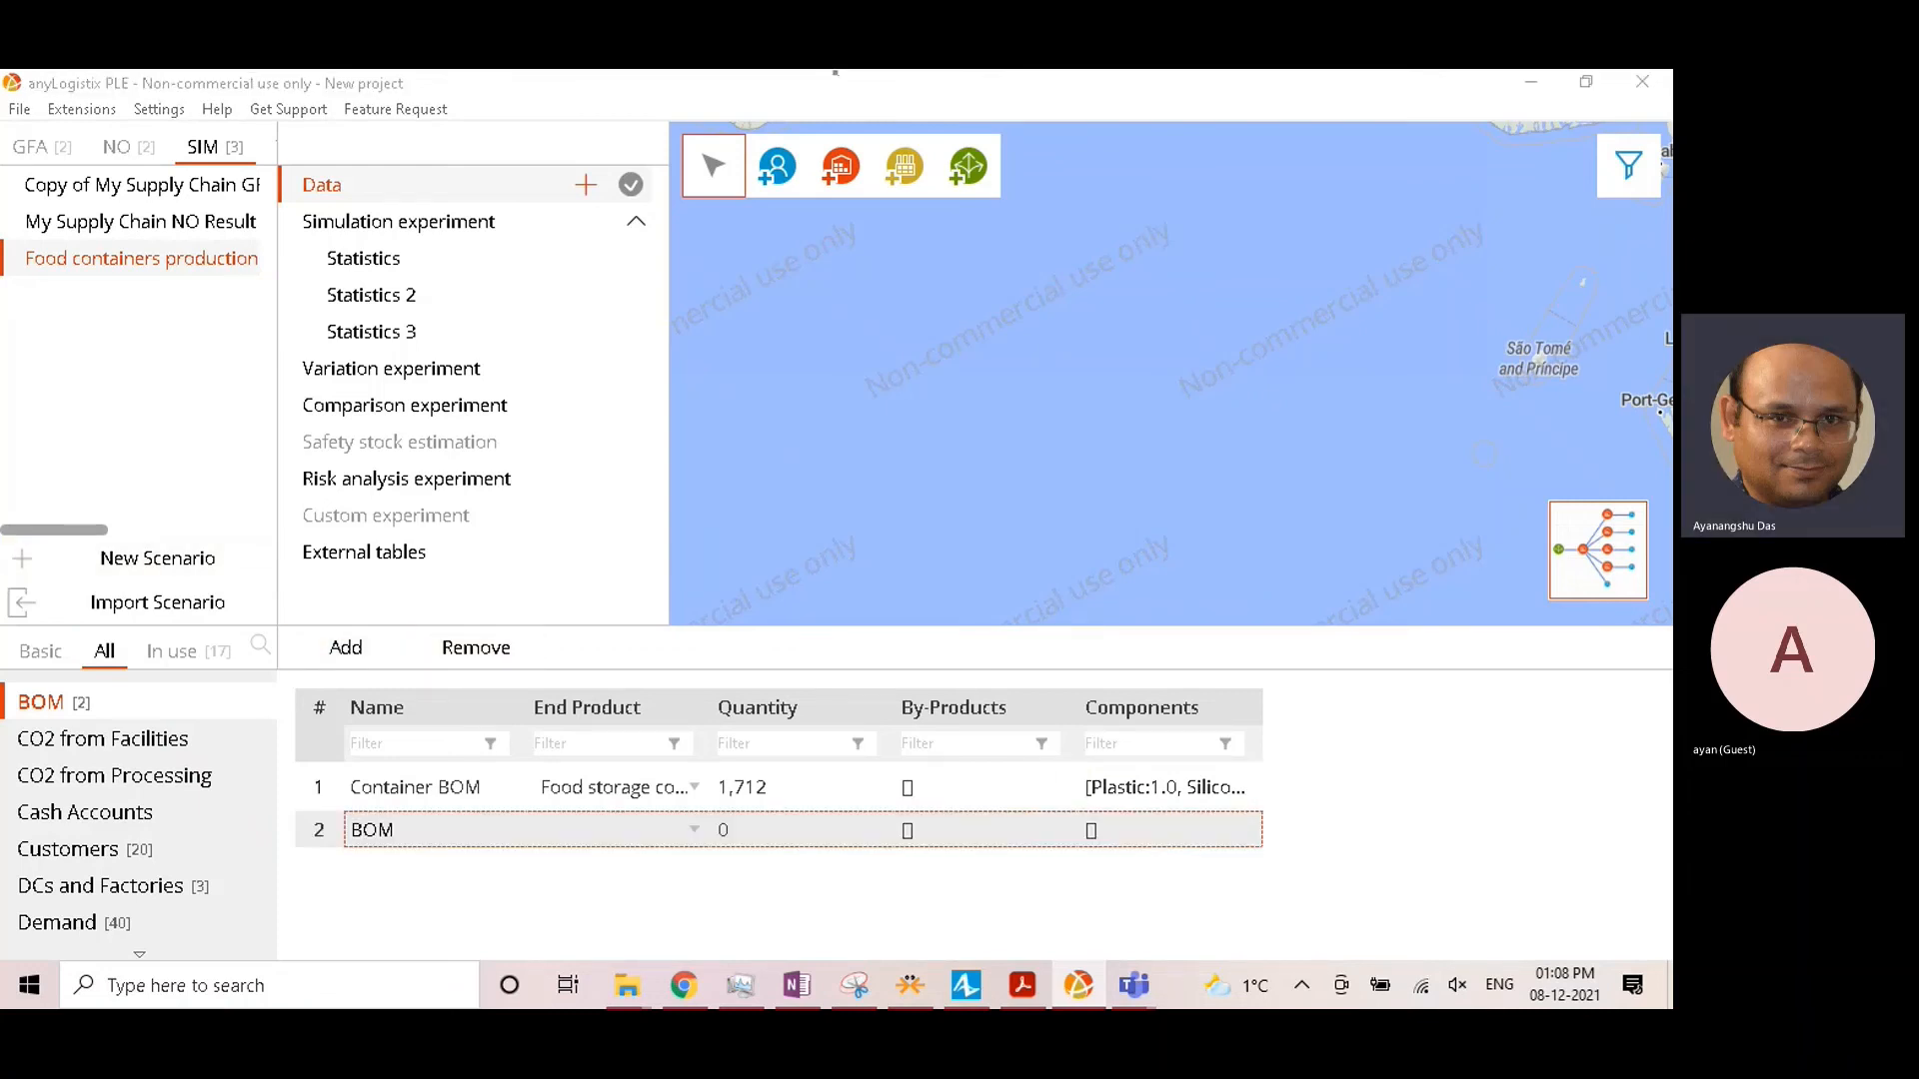
{"action": "double_click", "coordinate": [397, 830]}
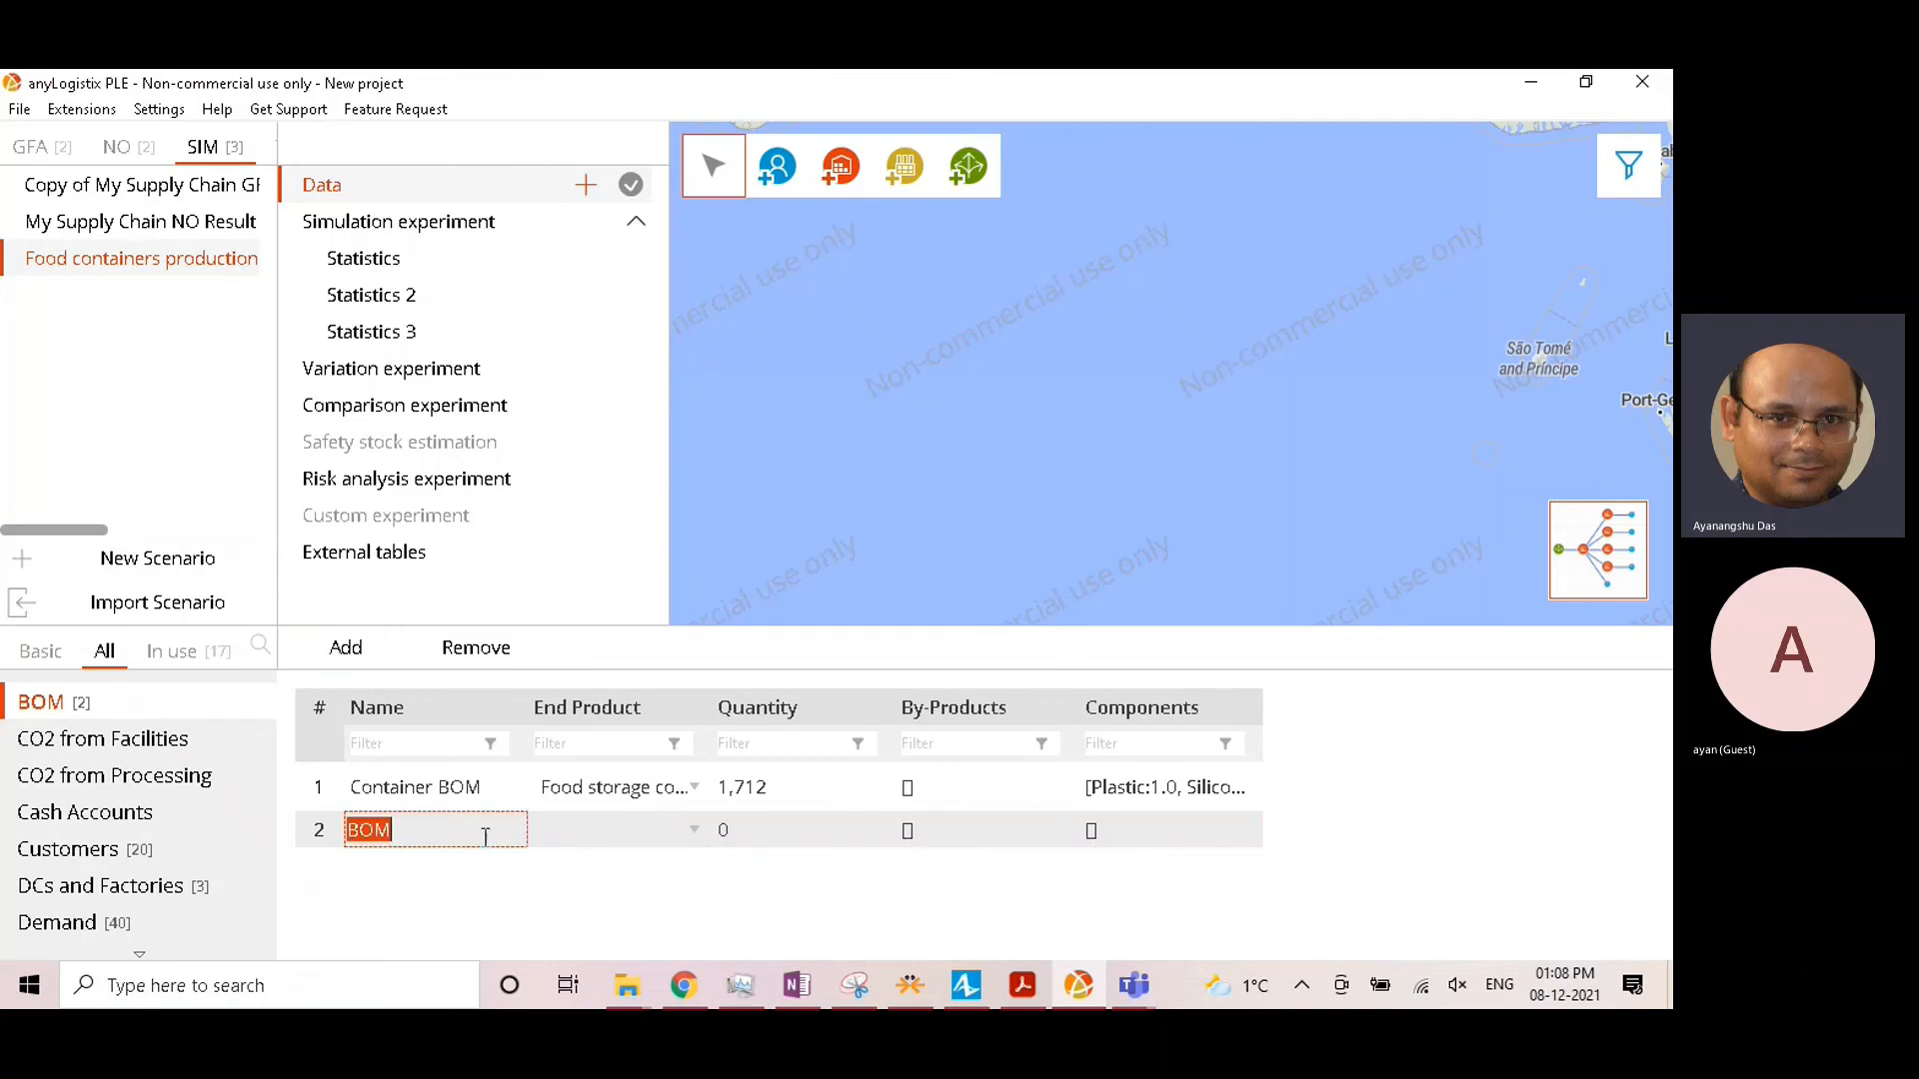
{"action": "type", "text": "Cake mold BOM"}
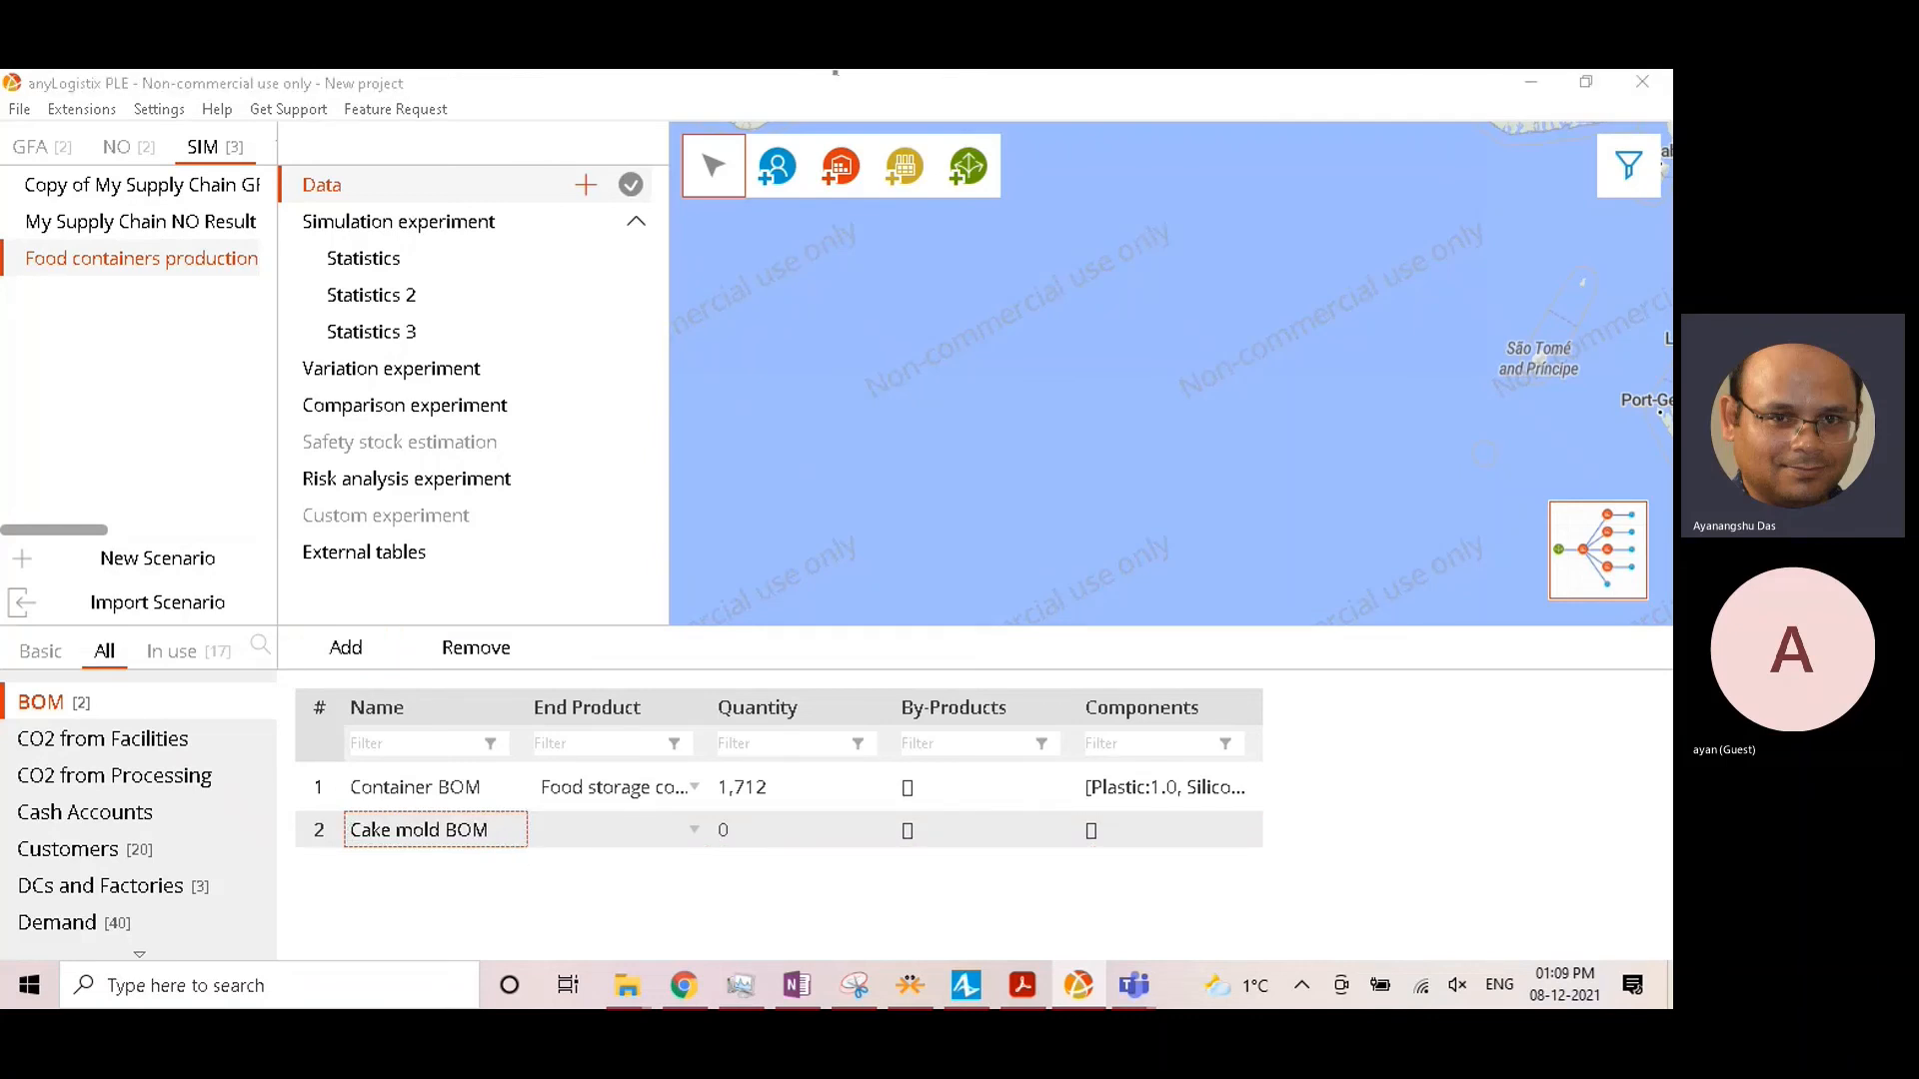
Step: Set the end product of Cake mold BOM to Cake molds with a quantity of 10,000
{"action": "double_click", "coordinate": [733, 835]}
{"action": "left_click", "coordinate": [587, 833]}
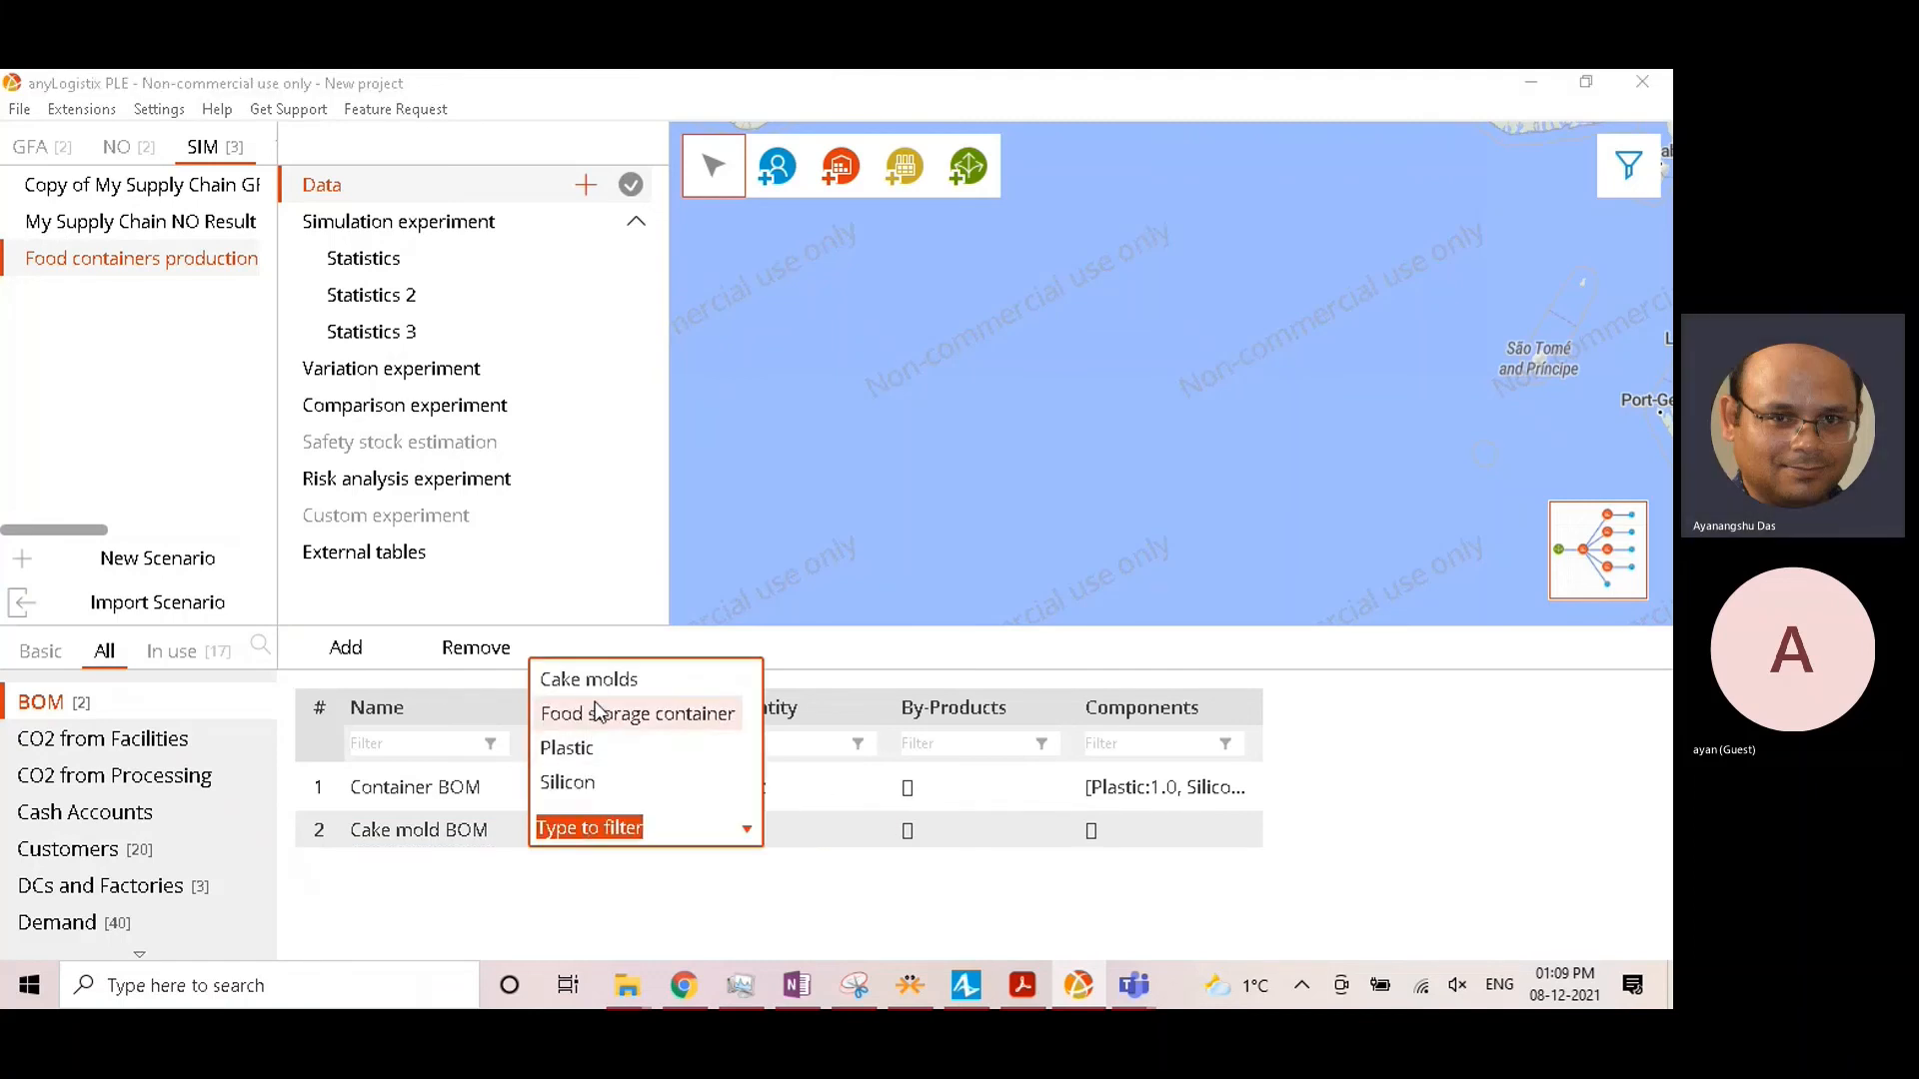
{"action": "left_click", "coordinate": [589, 672]}
{"action": "left_click", "coordinate": [770, 837]}
{"action": "type", "text": "1"}
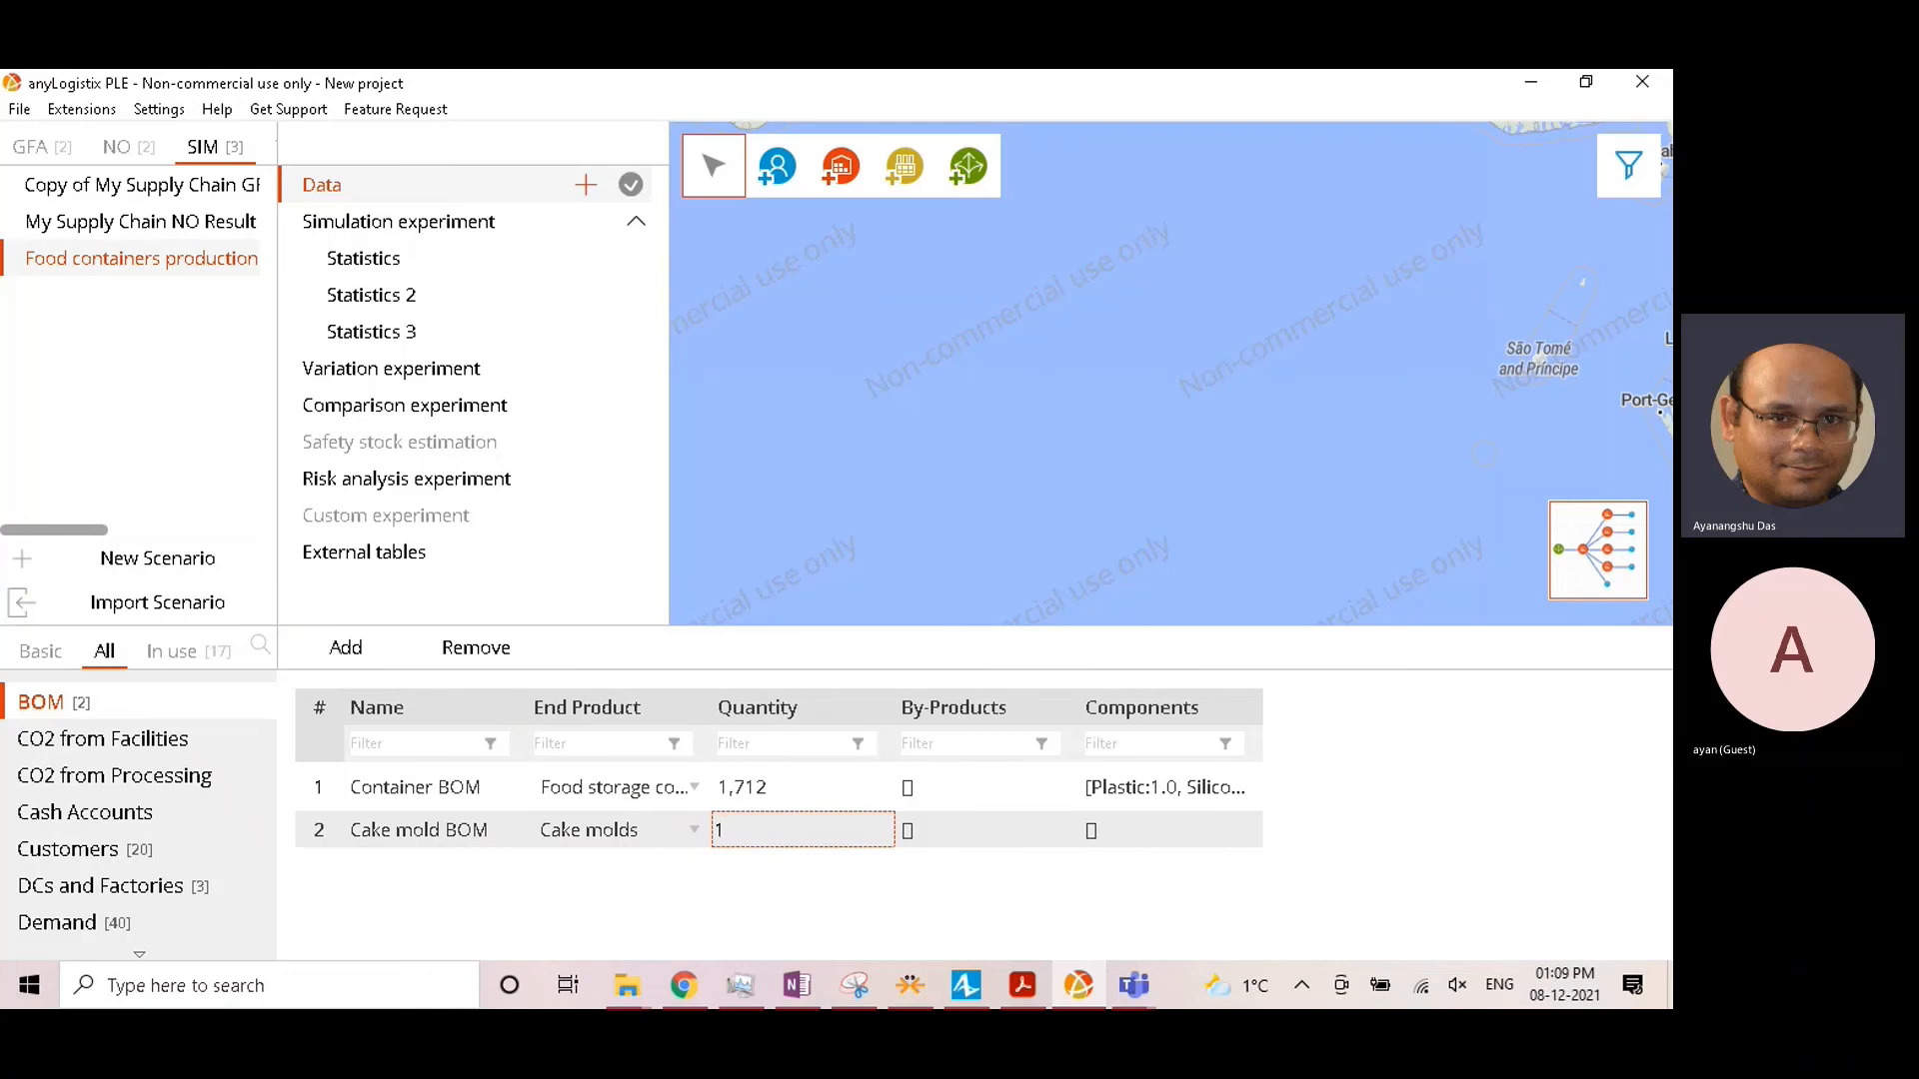
{"action": "type", "text": "0,00000"}
{"action": "left_click", "coordinate": [836, 72]}
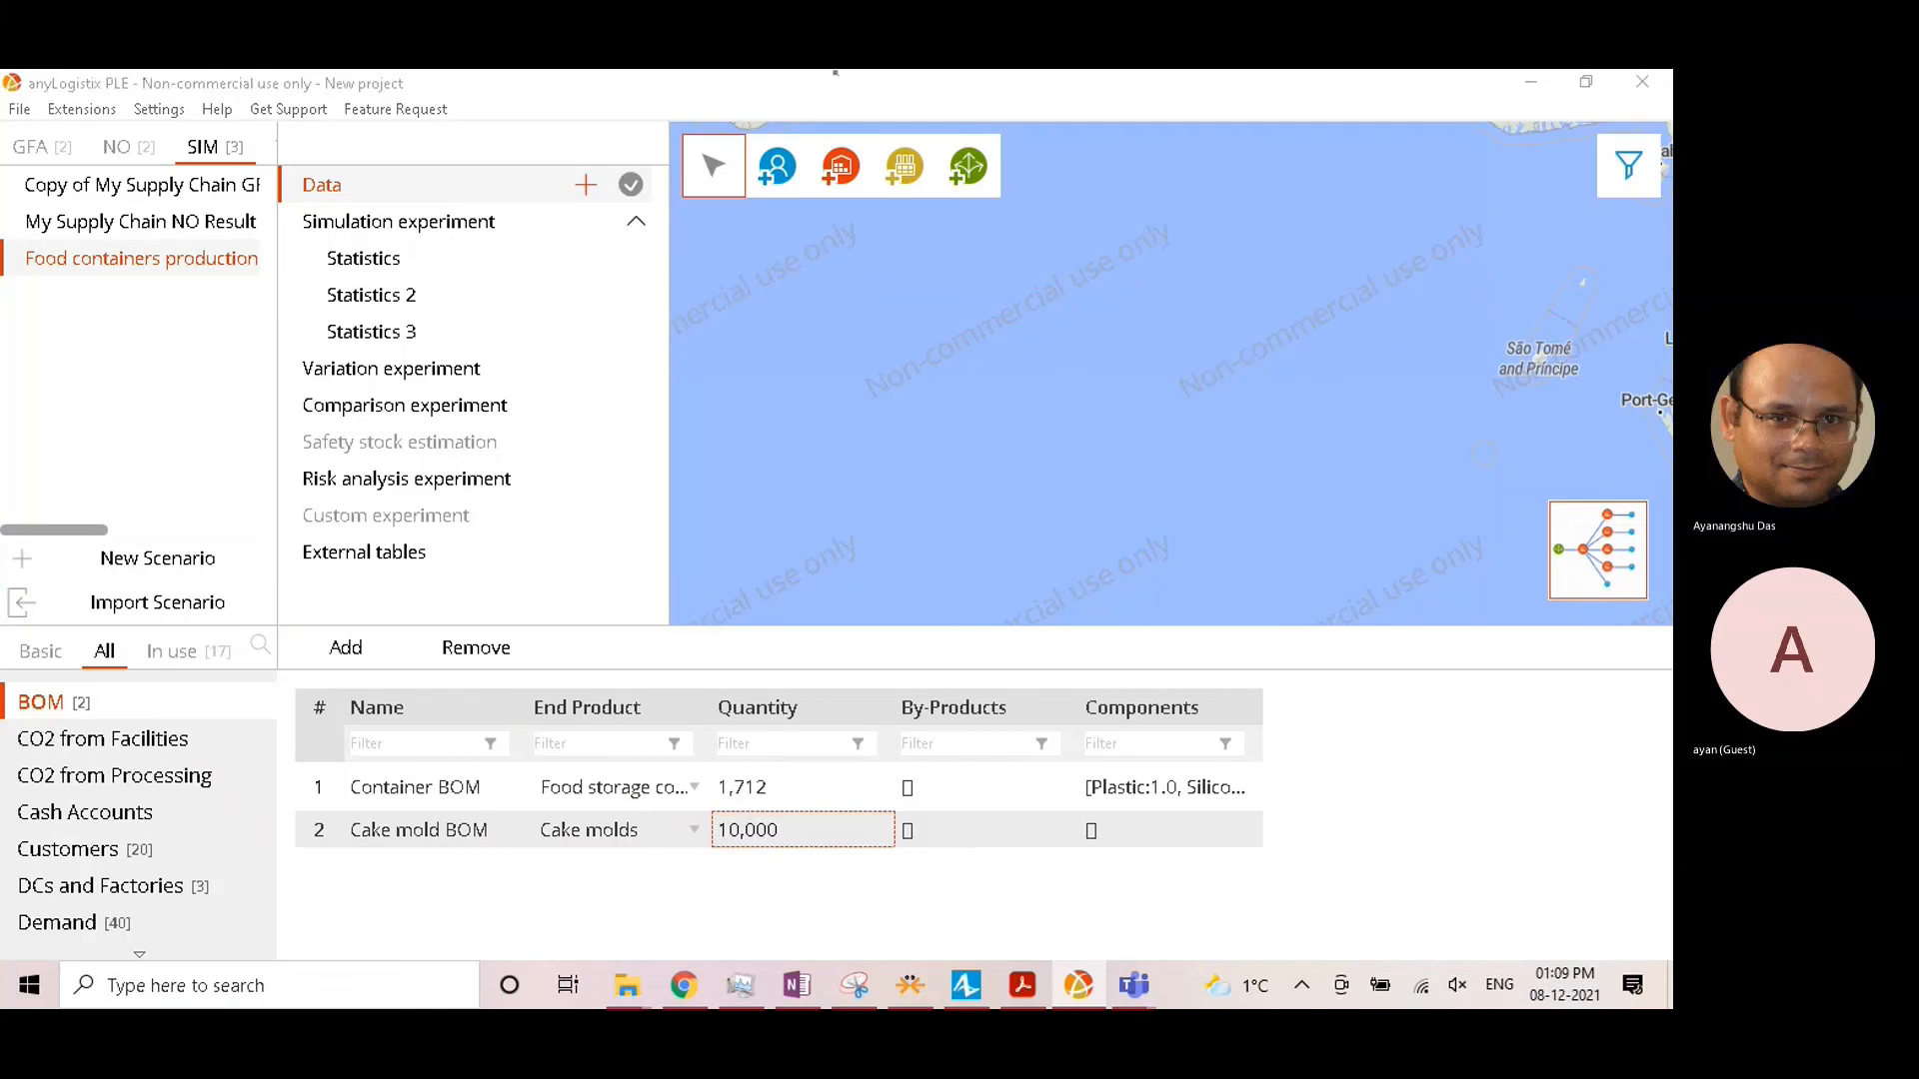
Step: Add Silicon with a quantity of 1 as the component of Cake mold BOM
{"action": "left_click", "coordinate": [1166, 833]}
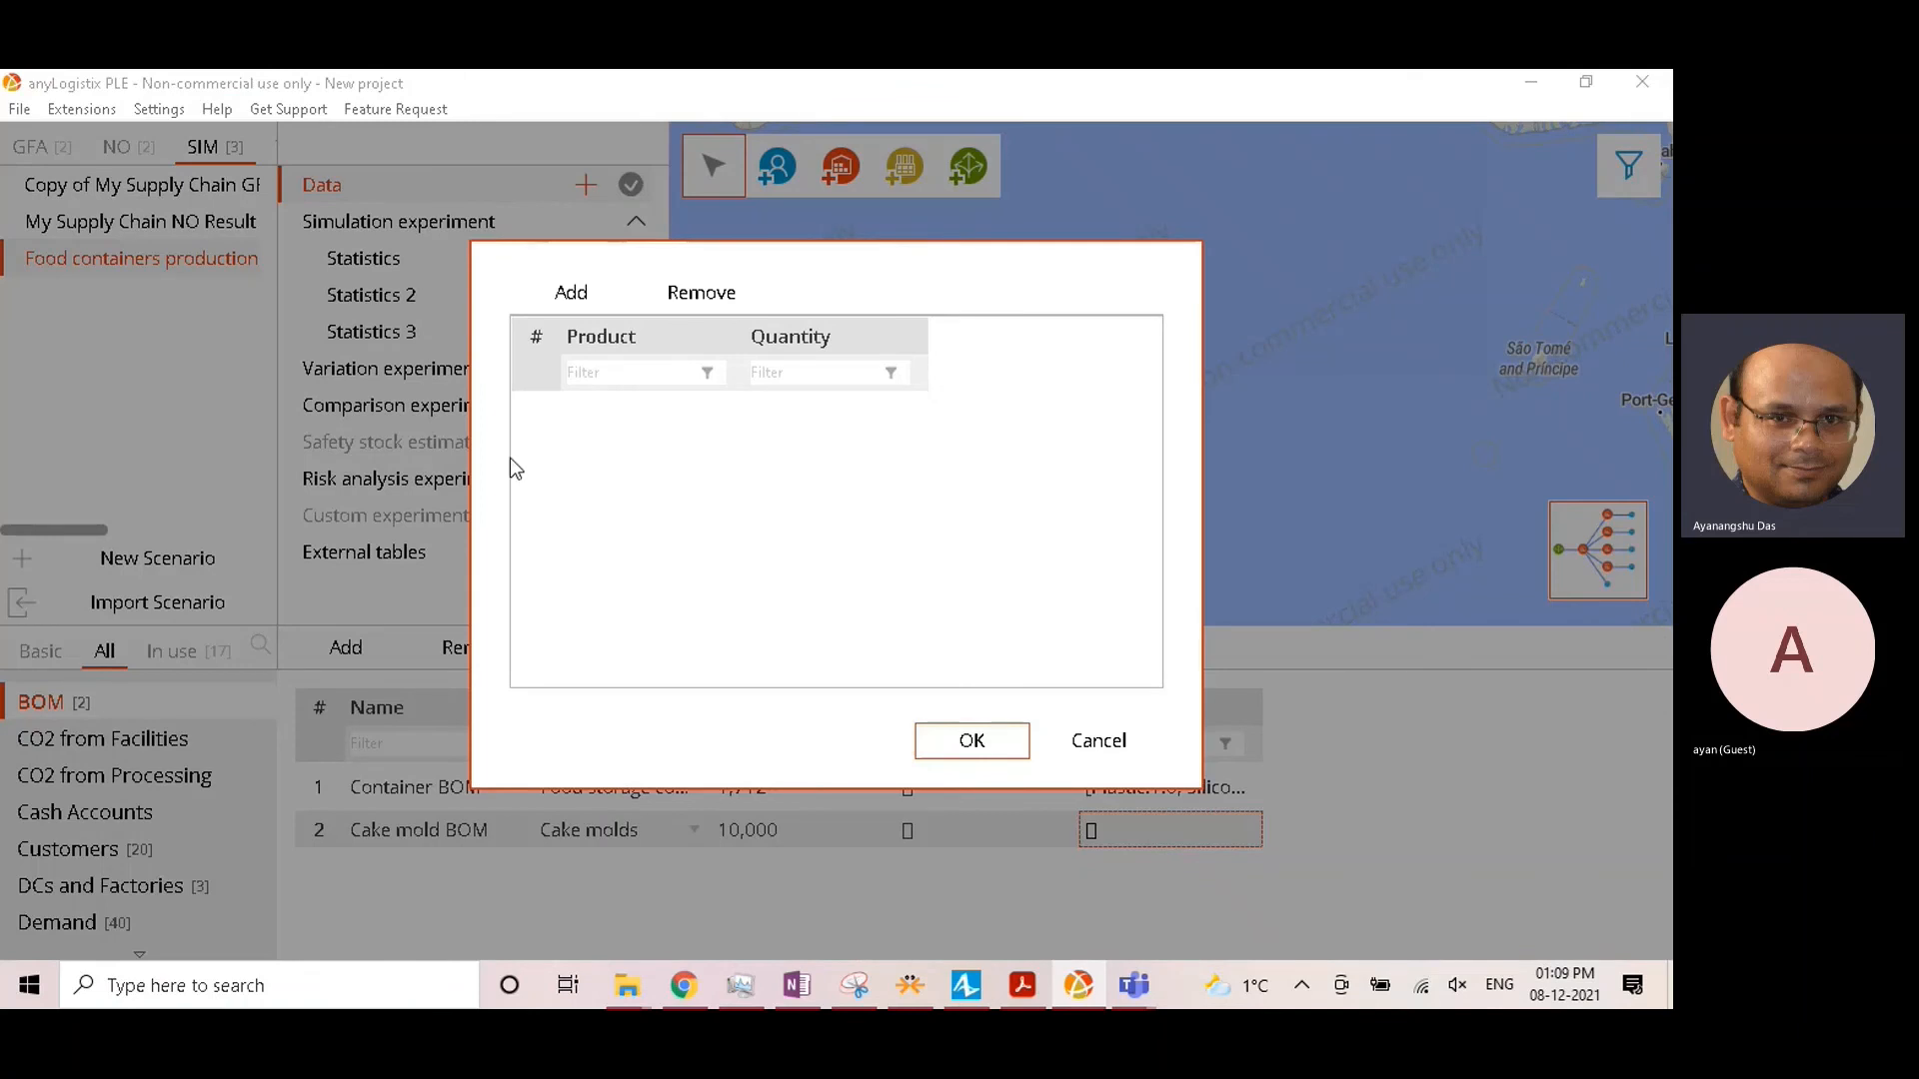
{"action": "left_click", "coordinate": [570, 291]}
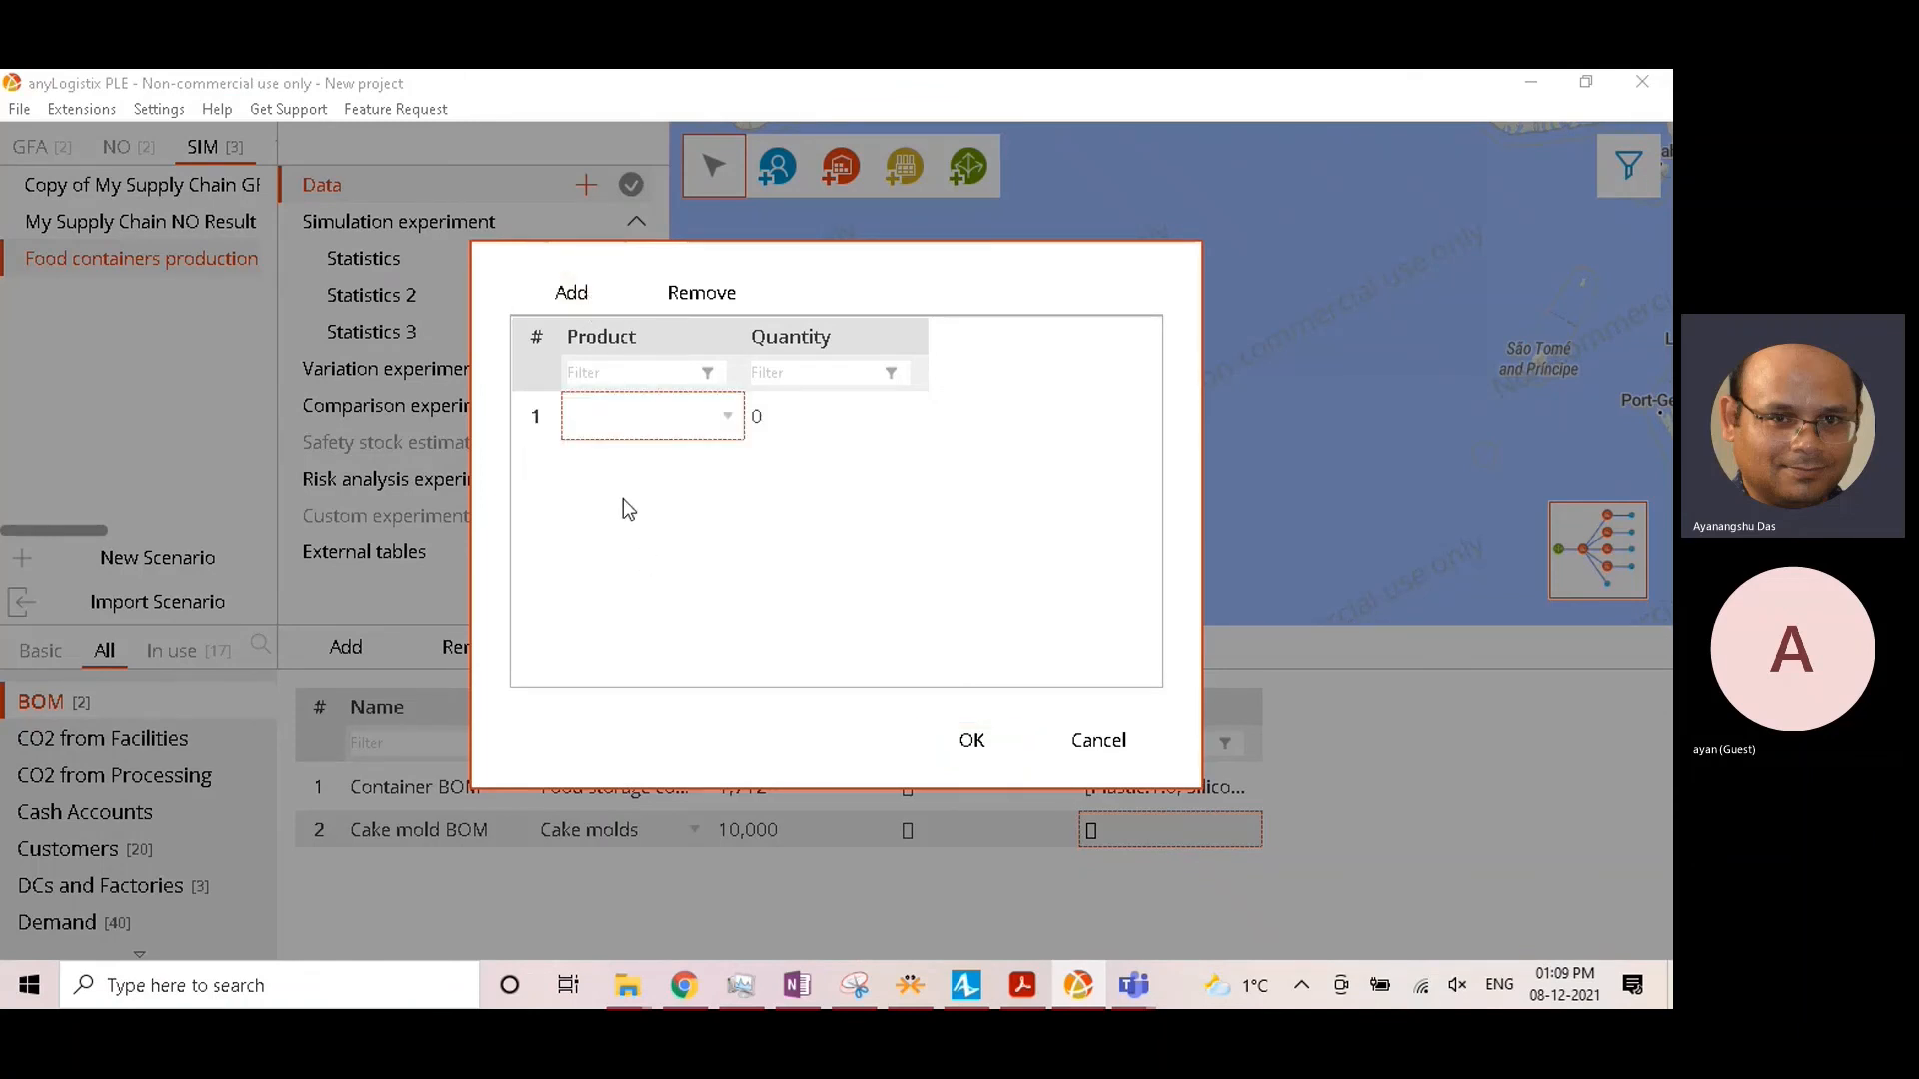
{"action": "left_click", "coordinate": [612, 416]}
{"action": "left_click", "coordinate": [615, 552]}
{"action": "left_click", "coordinate": [852, 415]}
{"action": "type", "text": "1"}
{"action": "key", "text": "Return"}
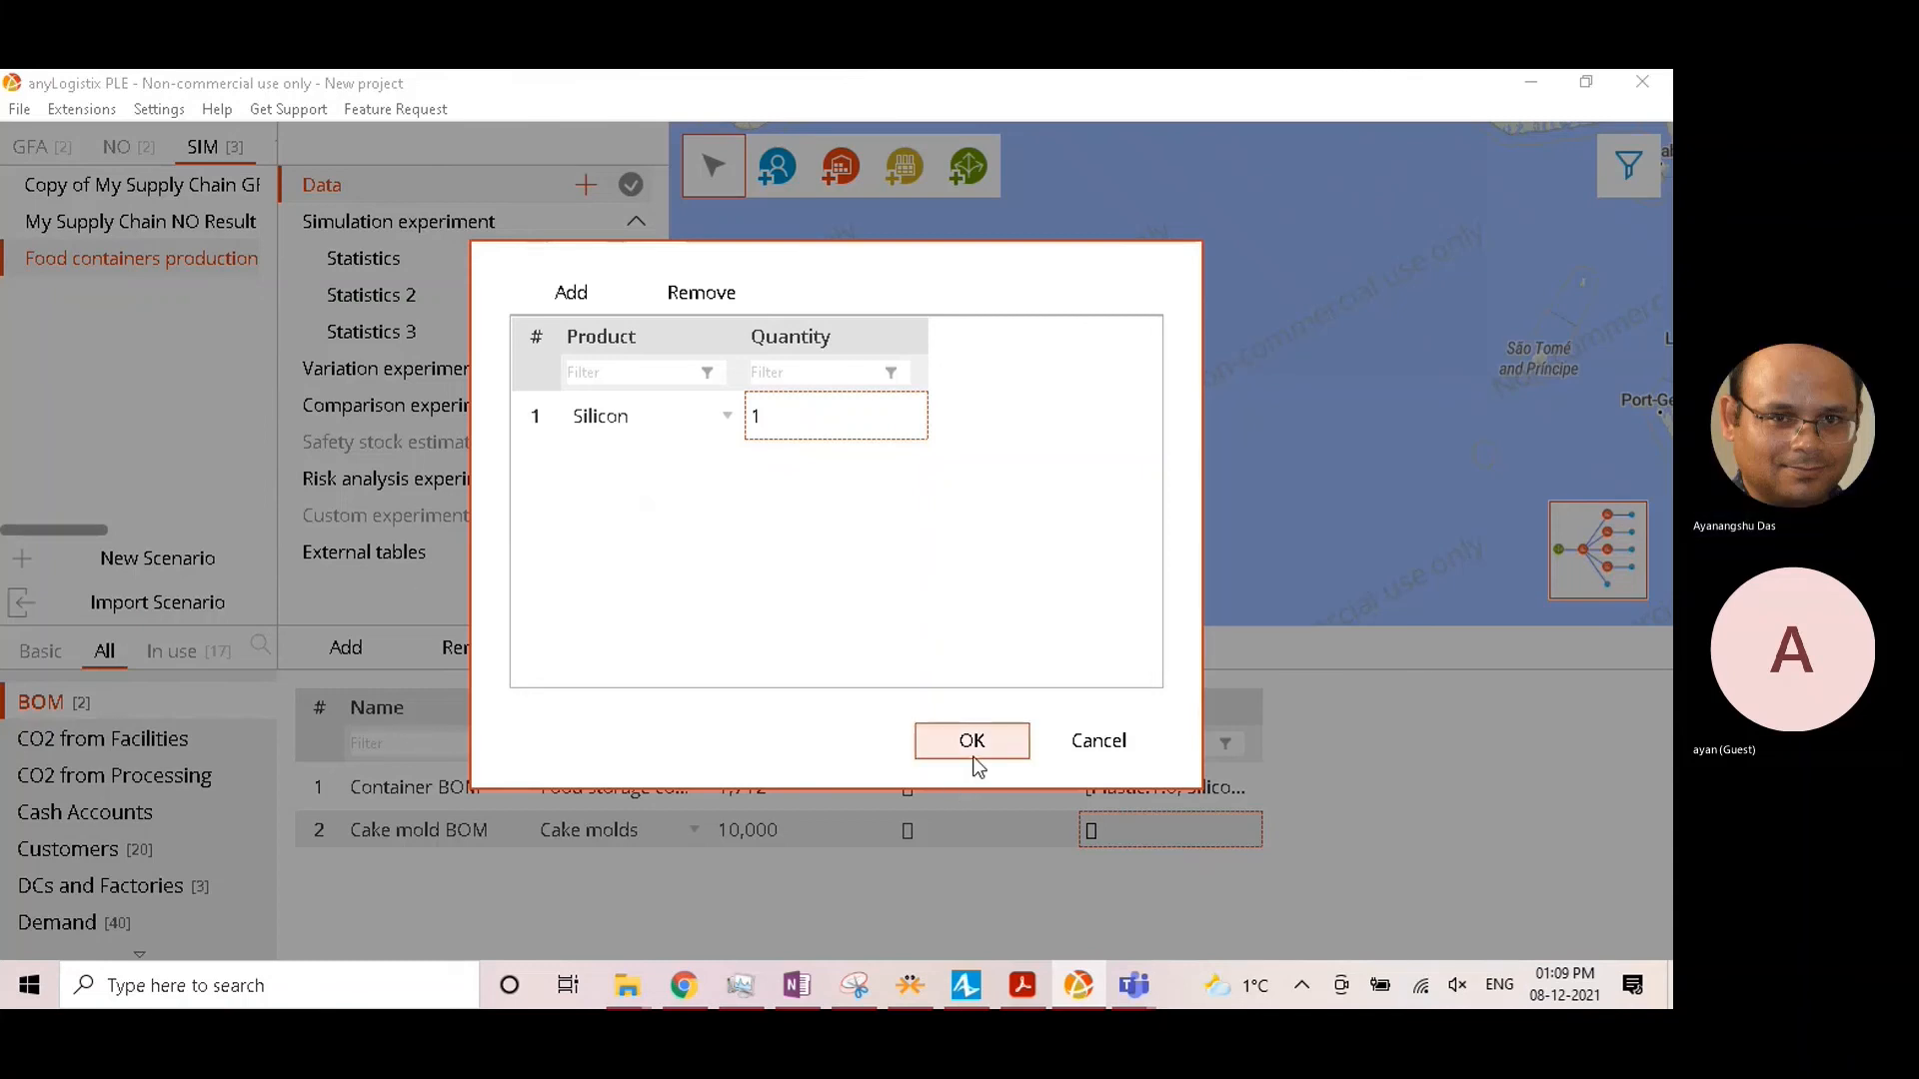
{"action": "left_click", "coordinate": [973, 748]}
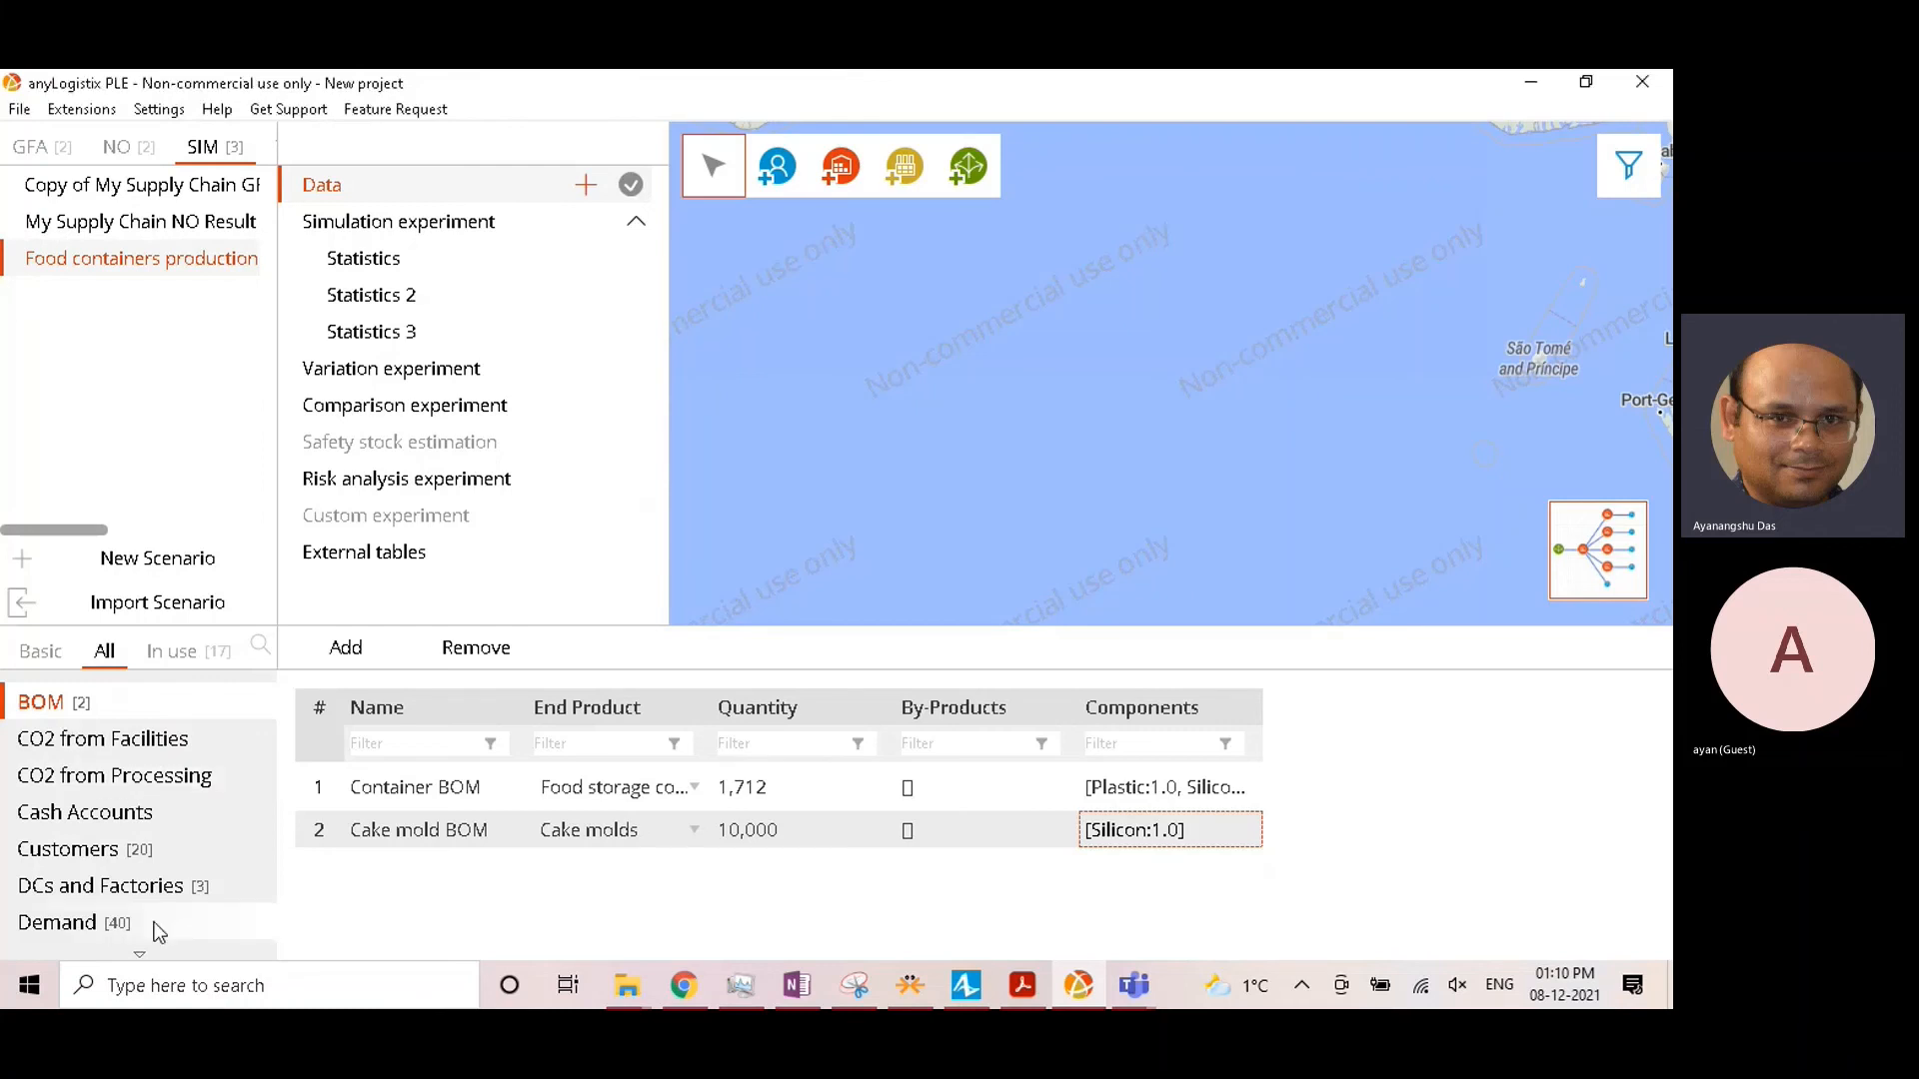
Step: In the Production table, assign Container BOM to the Factory's Food storage container and Cake mold BOM to its Cake molds
{"action": "scroll", "coordinate": [149, 930], "scroll_direction": "down", "scroll_amount": 4}
{"action": "scroll", "coordinate": [139, 929], "scroll_direction": "down", "scroll_amount": 2}
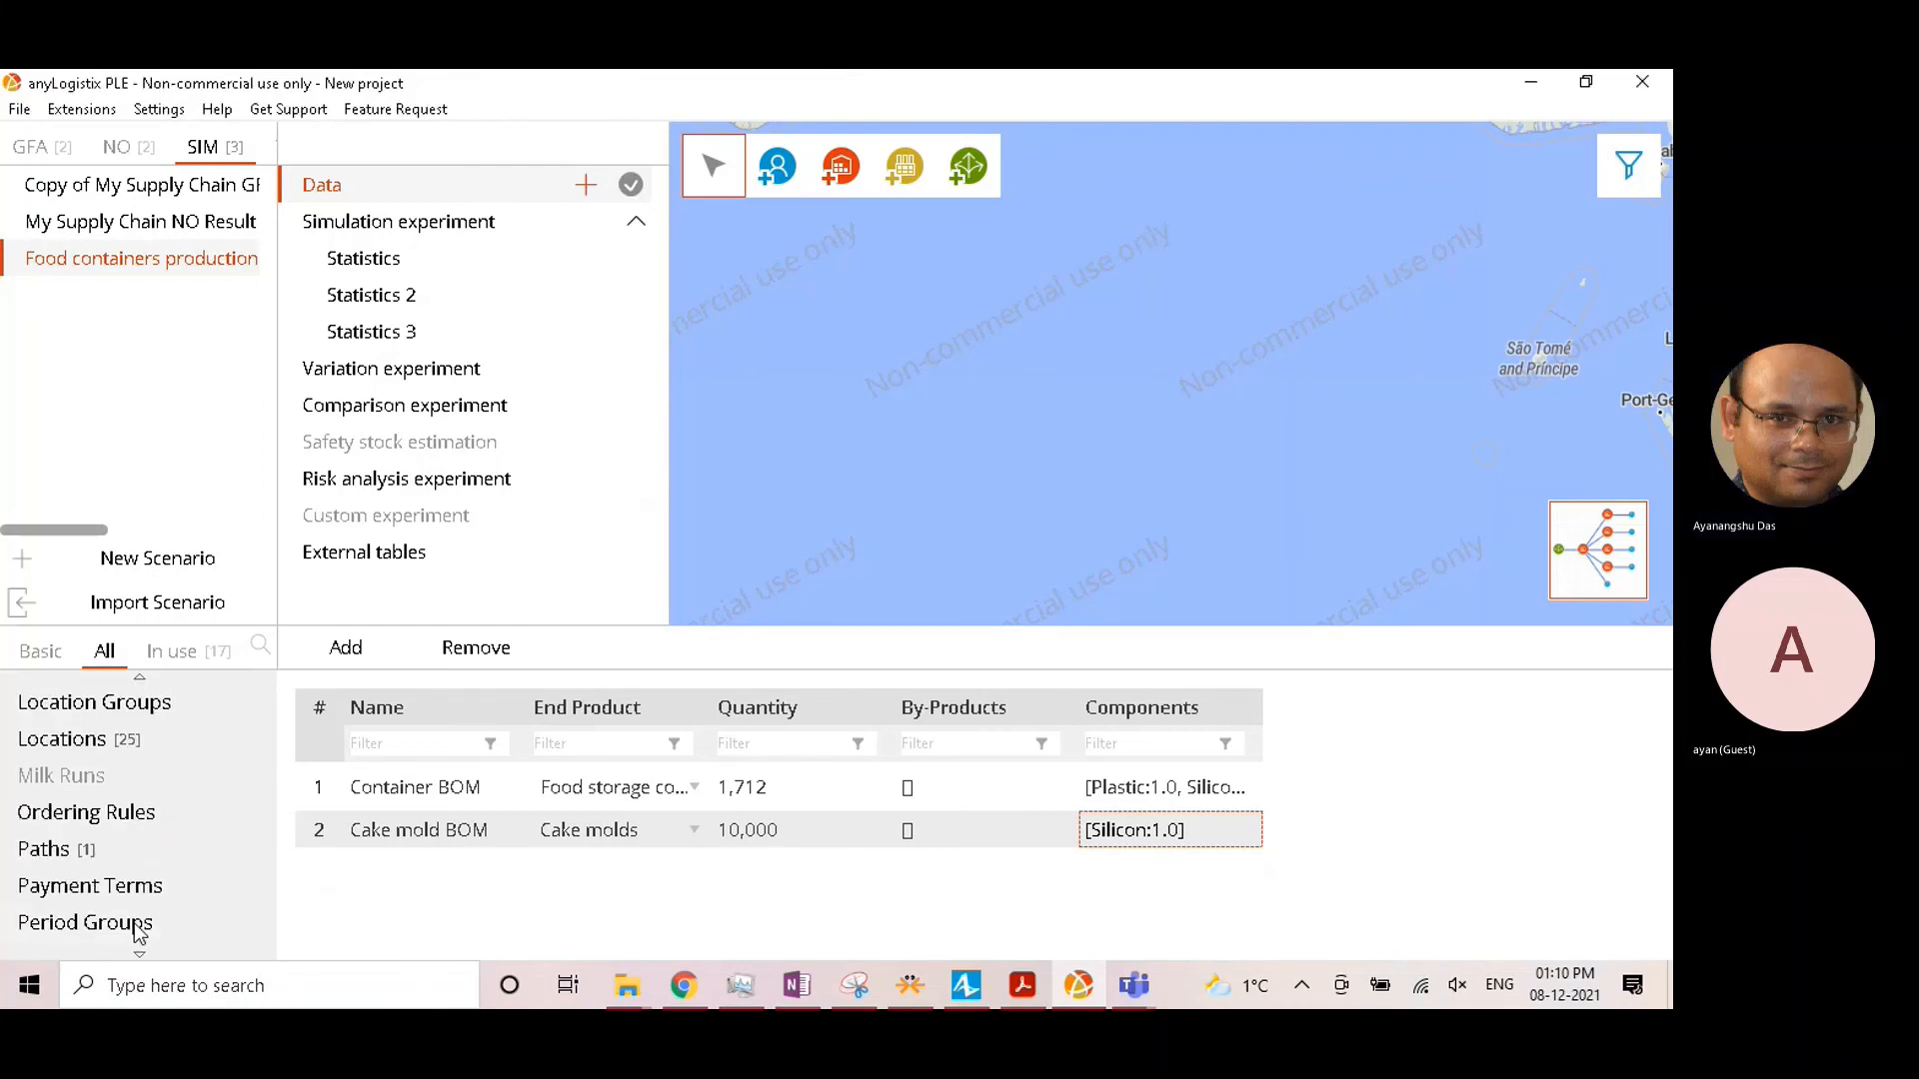
{"action": "scroll", "coordinate": [137, 932], "scroll_direction": "down", "scroll_amount": 2}
{"action": "scroll", "coordinate": [137, 929], "scroll_direction": "down", "scroll_amount": 4}
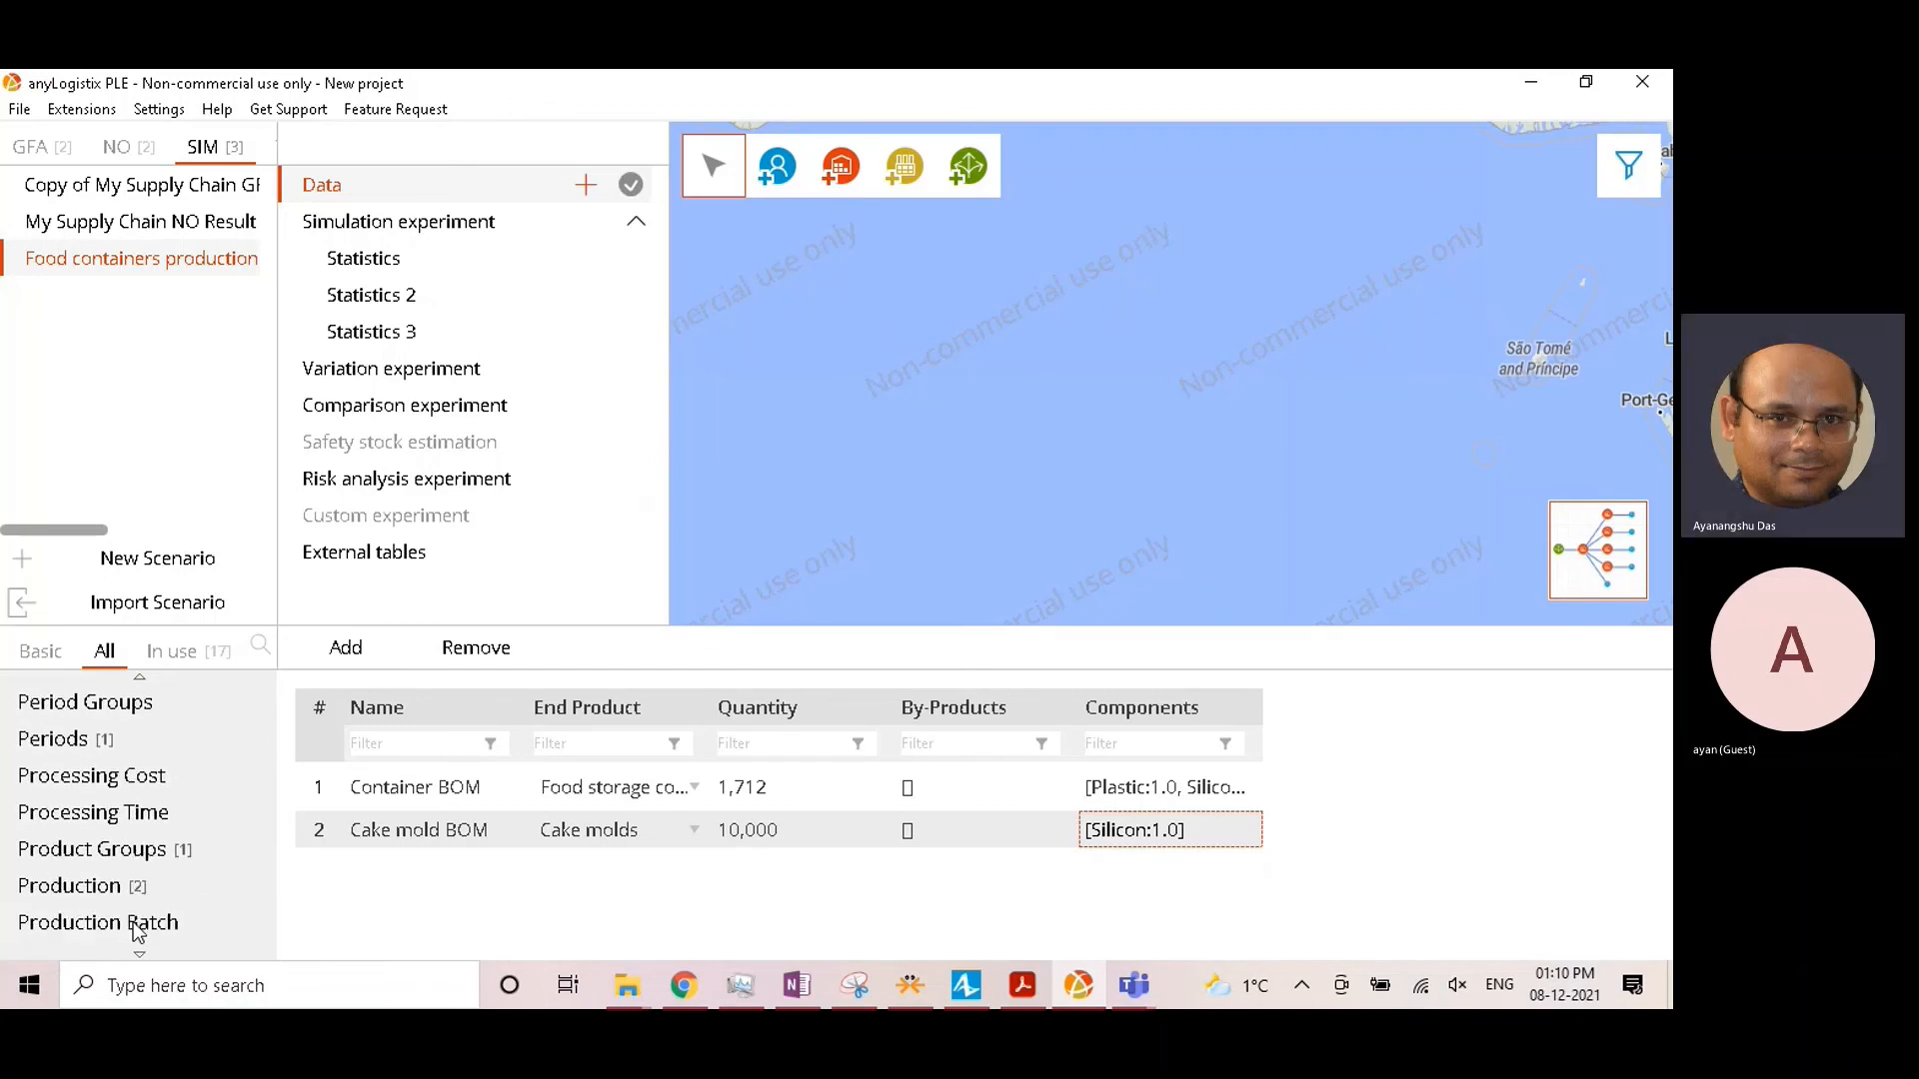
{"action": "left_click", "coordinate": [99, 861]}
{"action": "left_click", "coordinate": [99, 878]}
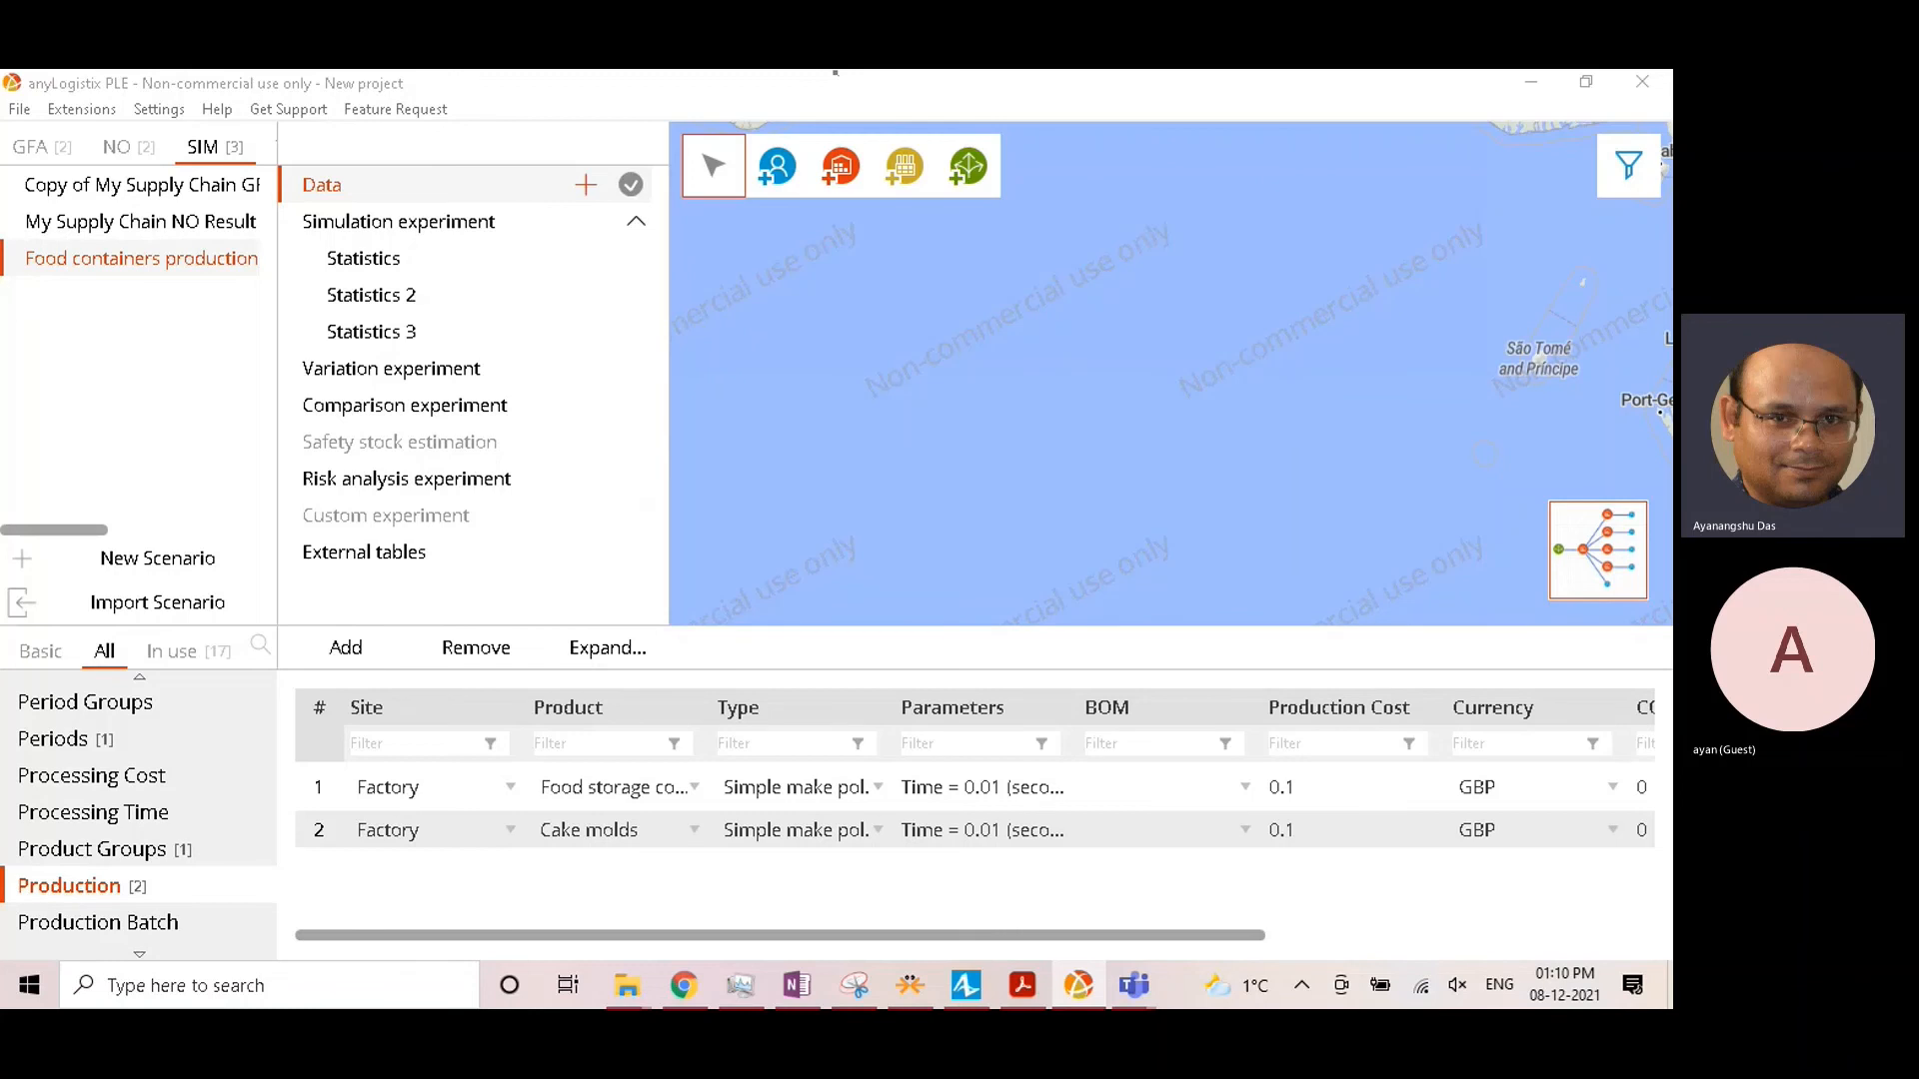
{"action": "left_click", "coordinate": [1145, 797]}
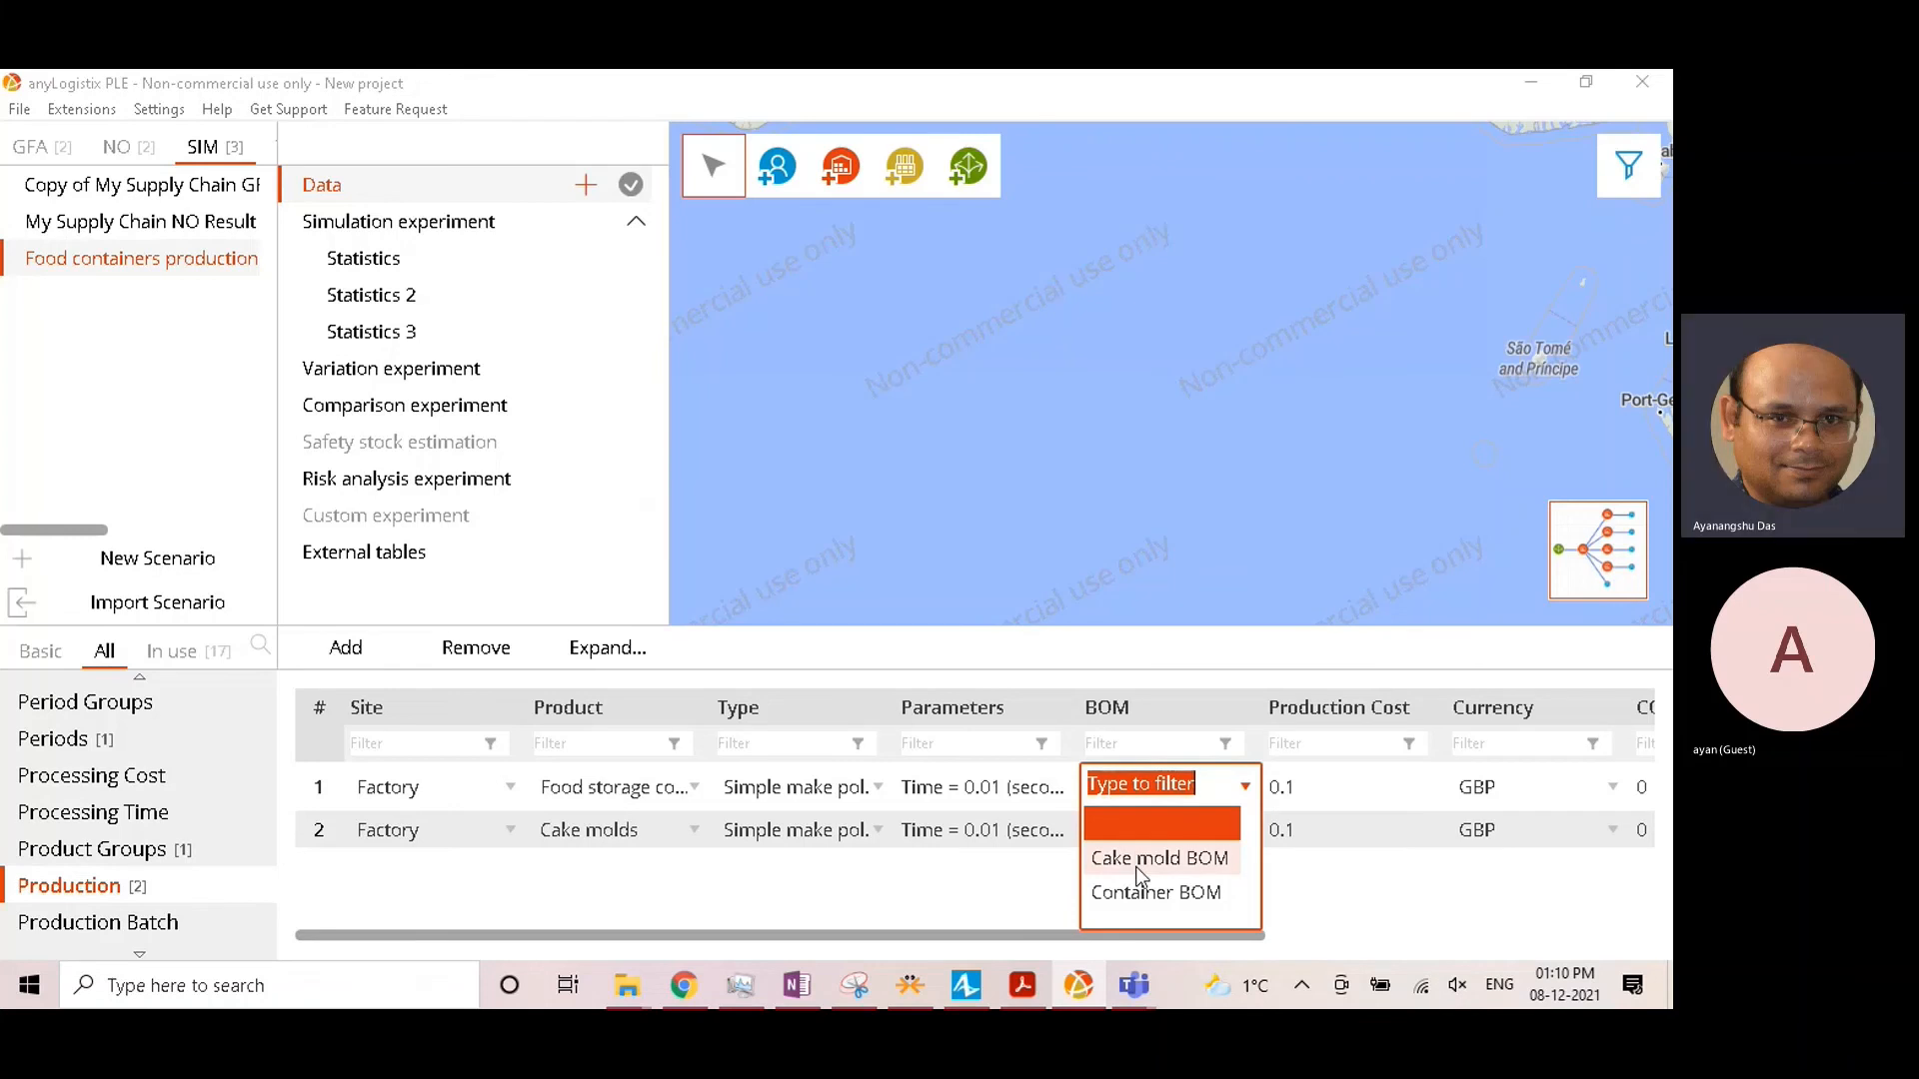
{"action": "left_click", "coordinate": [1134, 892]}
{"action": "left_click", "coordinate": [1147, 832]}
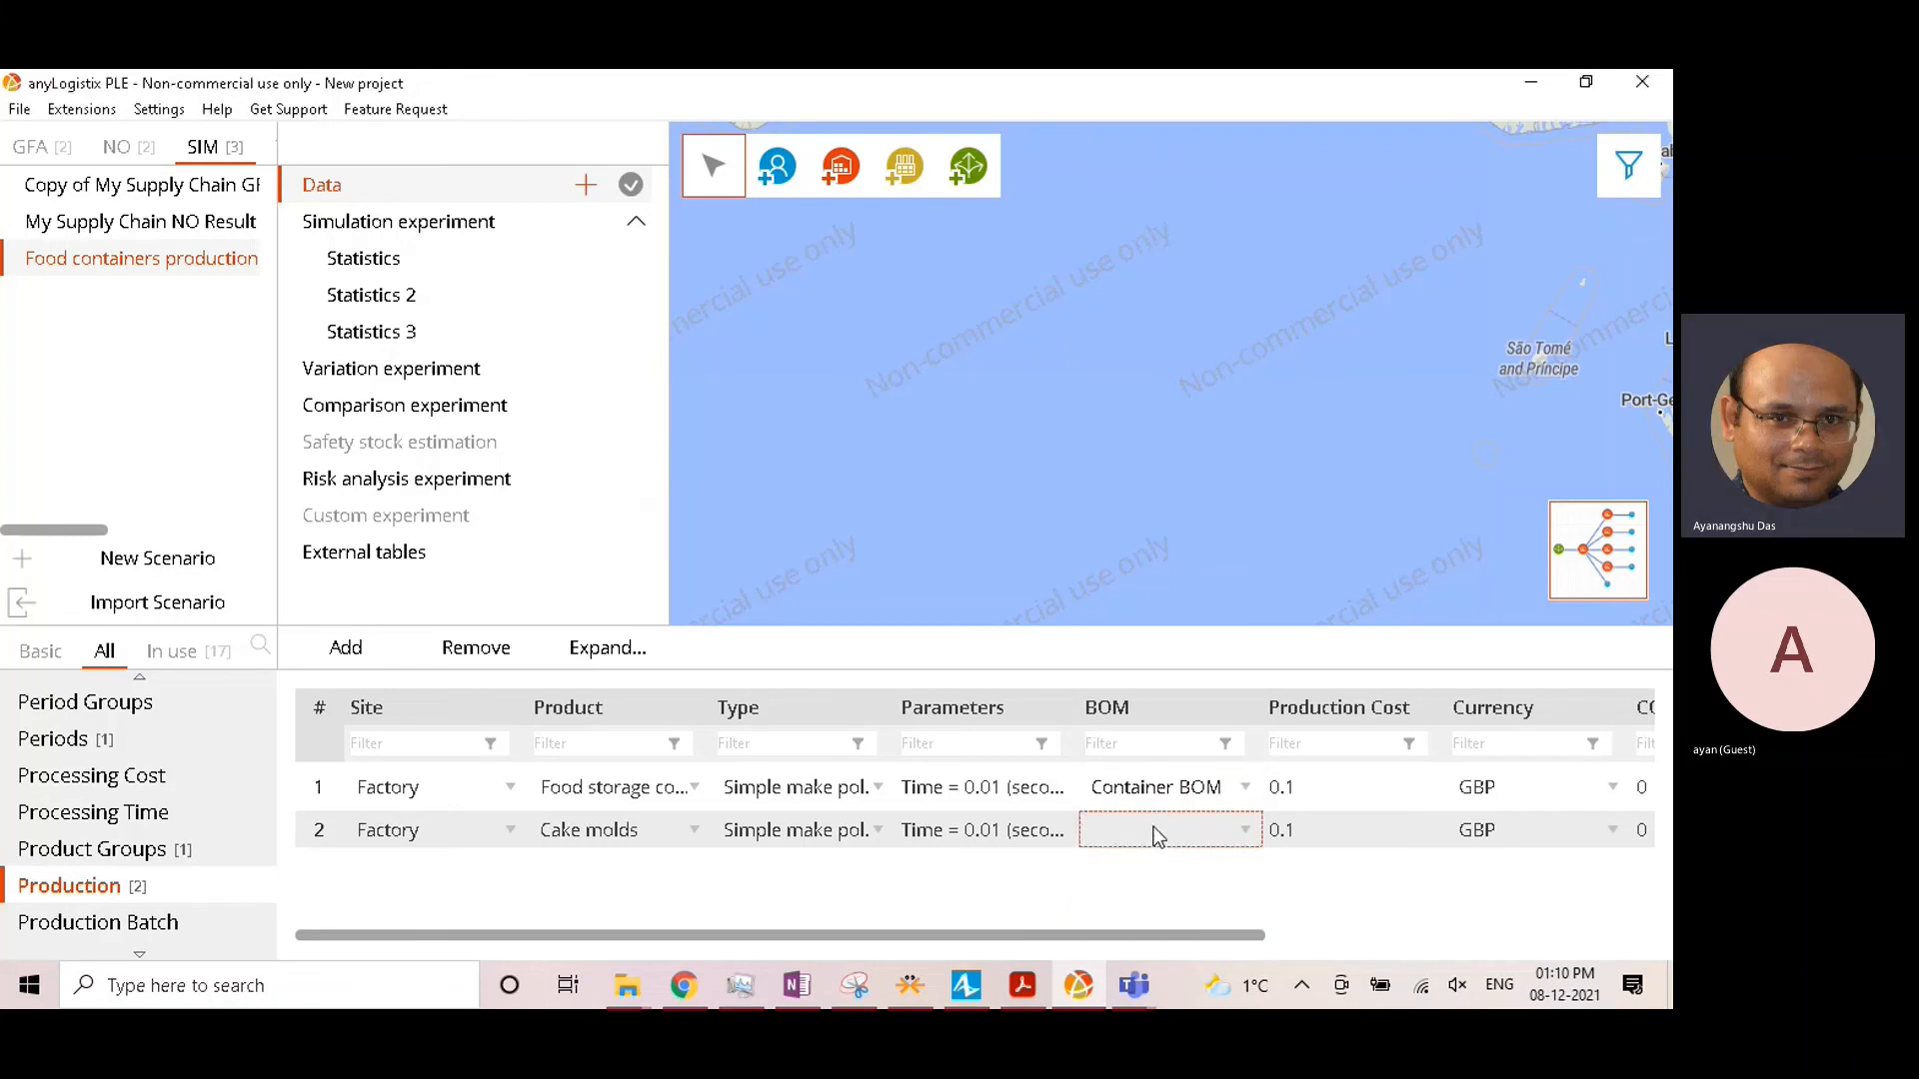
{"action": "left_click", "coordinate": [1138, 907]}
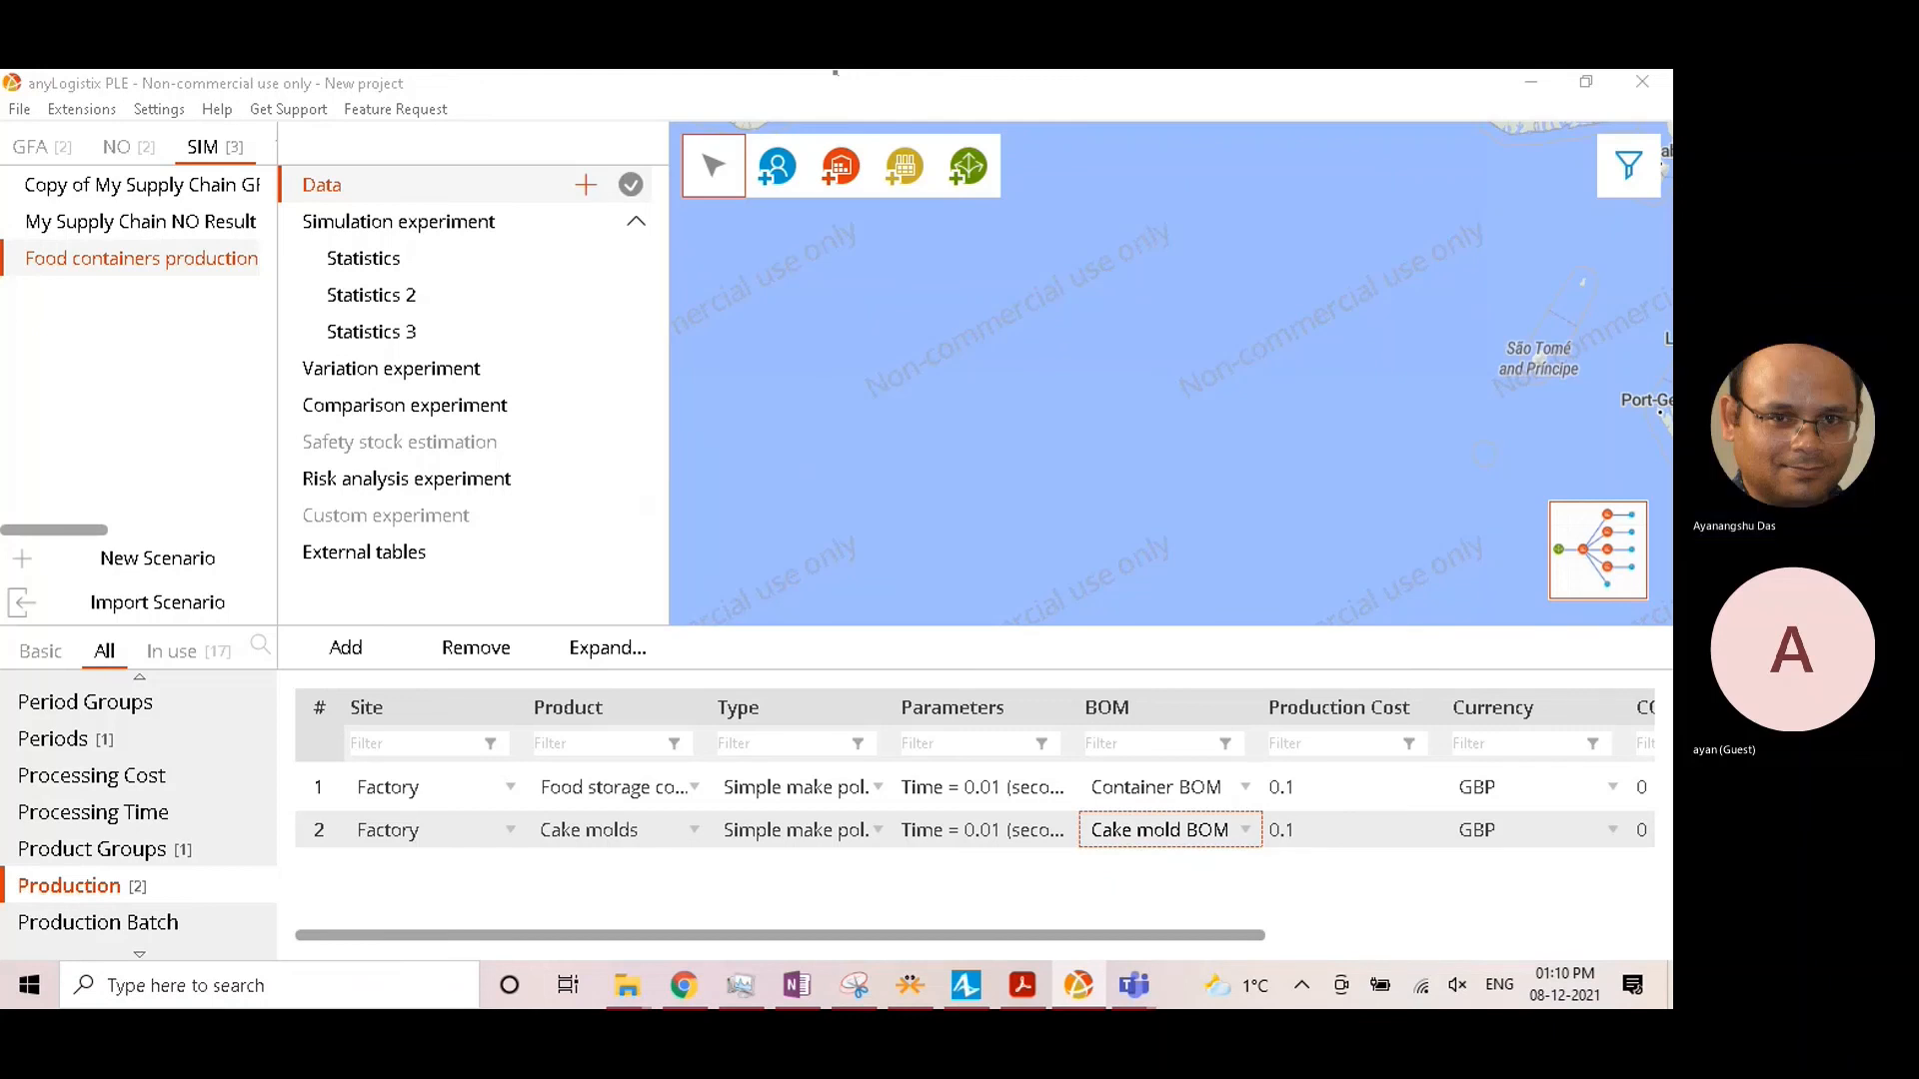
Step: Try to run the simulation experiment and check the units in its statistics settings
{"action": "left_click", "coordinate": [513, 238]}
{"action": "left_click", "coordinate": [703, 148]}
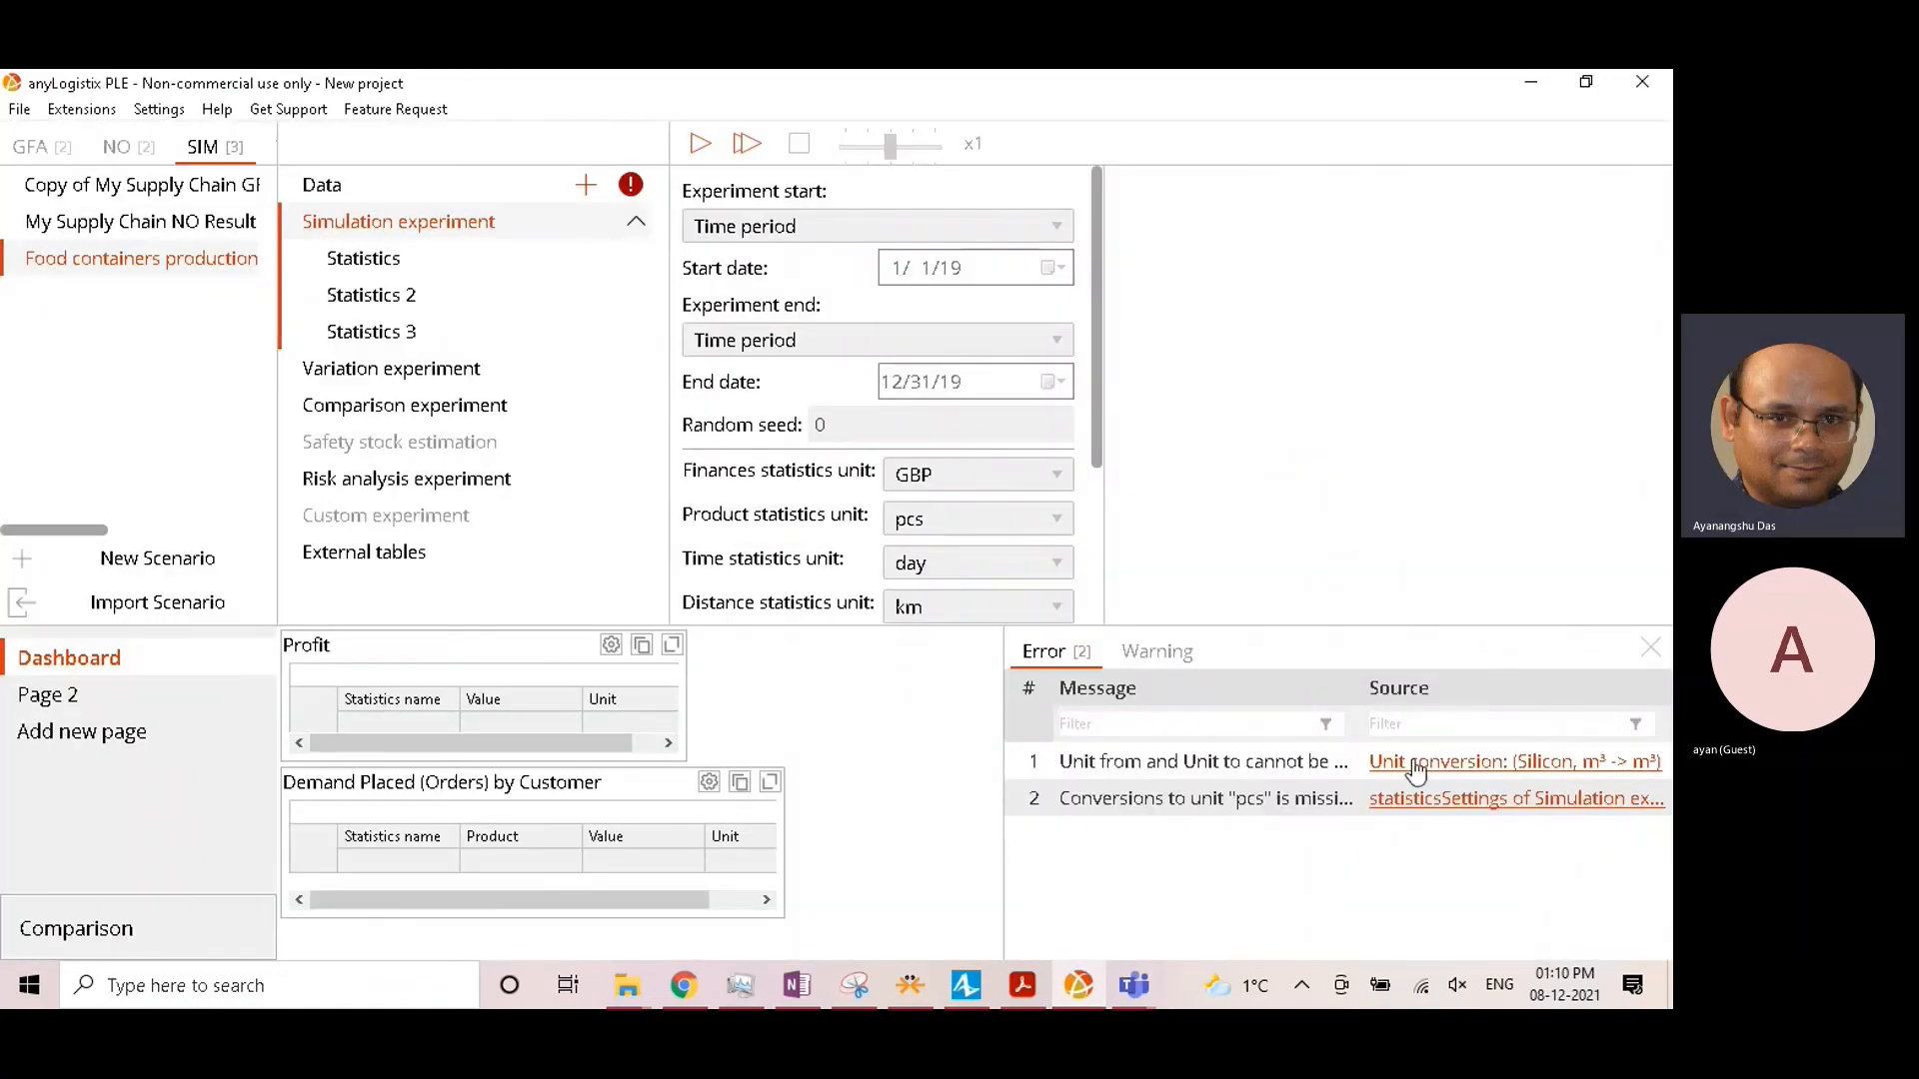
{"action": "scroll", "coordinate": [903, 477], "scroll_direction": "down", "scroll_amount": 1}
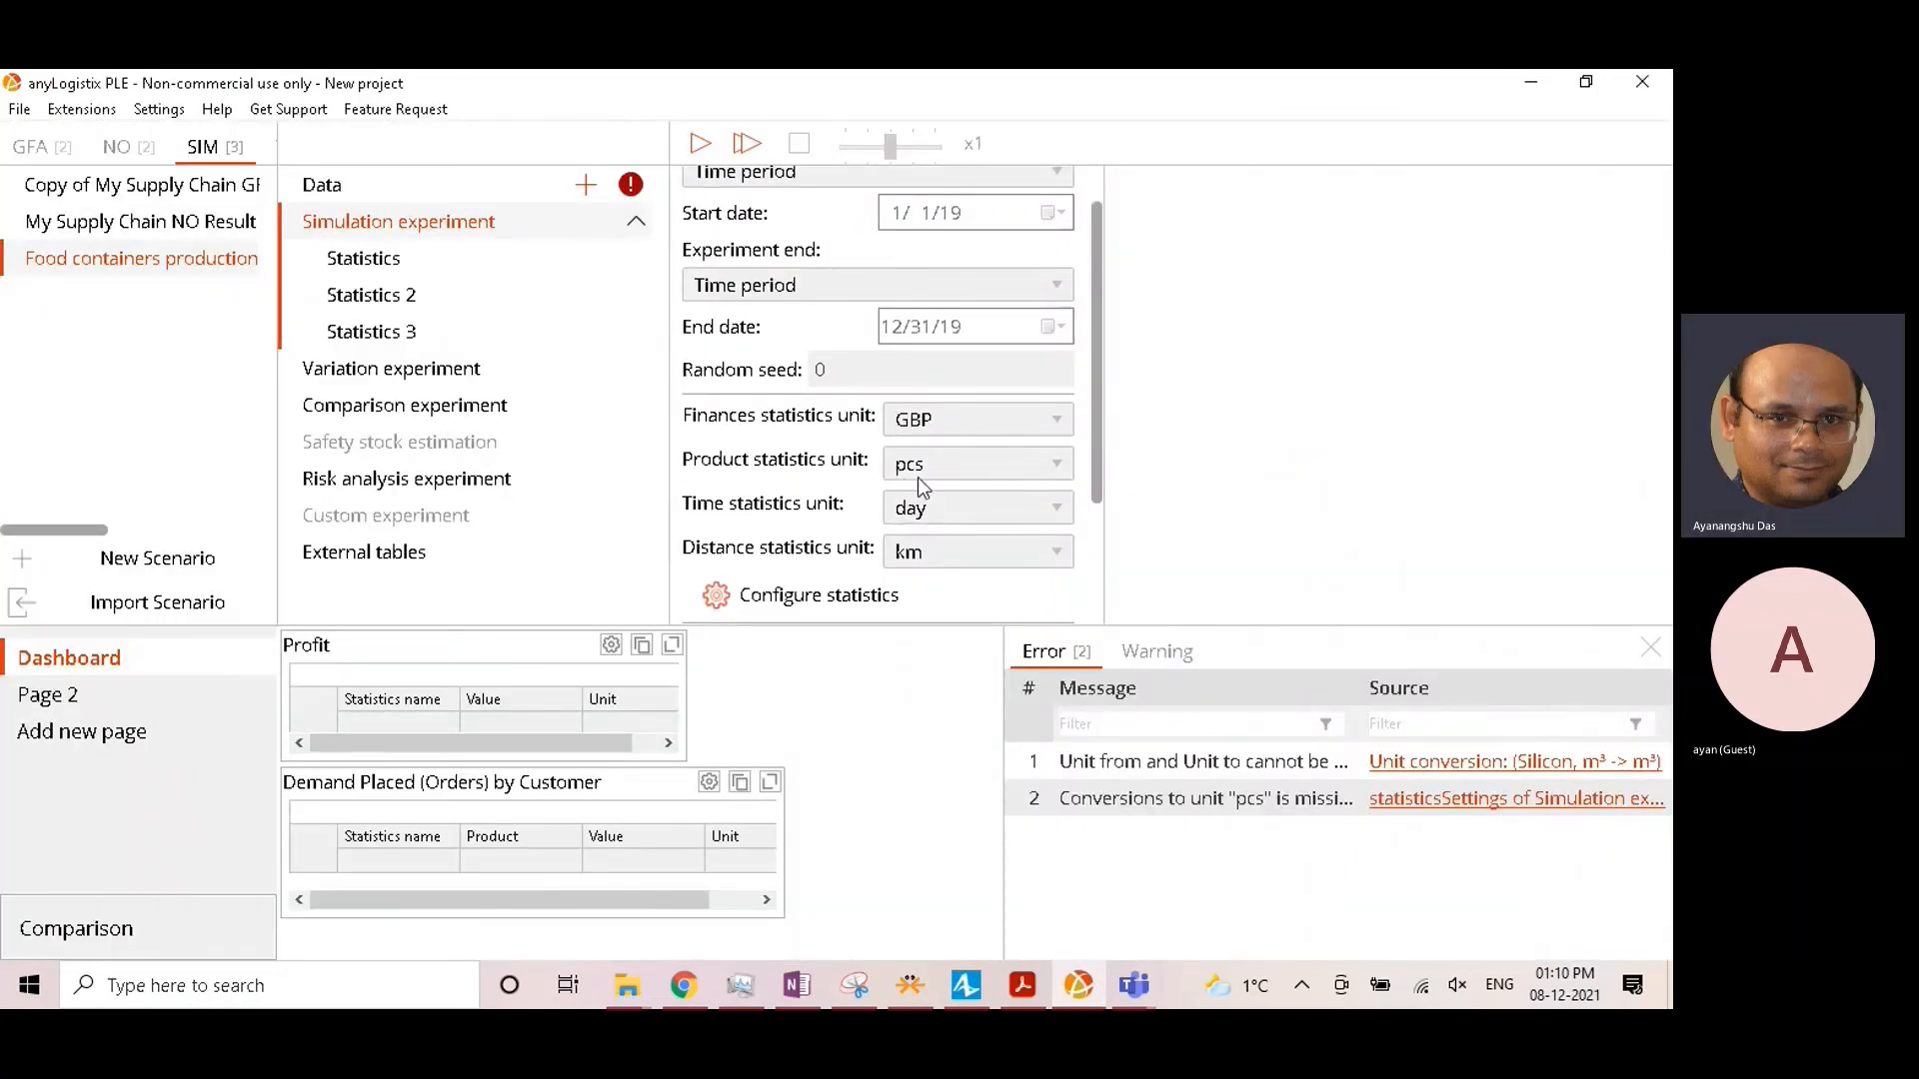
{"action": "scroll", "coordinate": [938, 569], "scroll_direction": "down", "scroll_amount": 1}
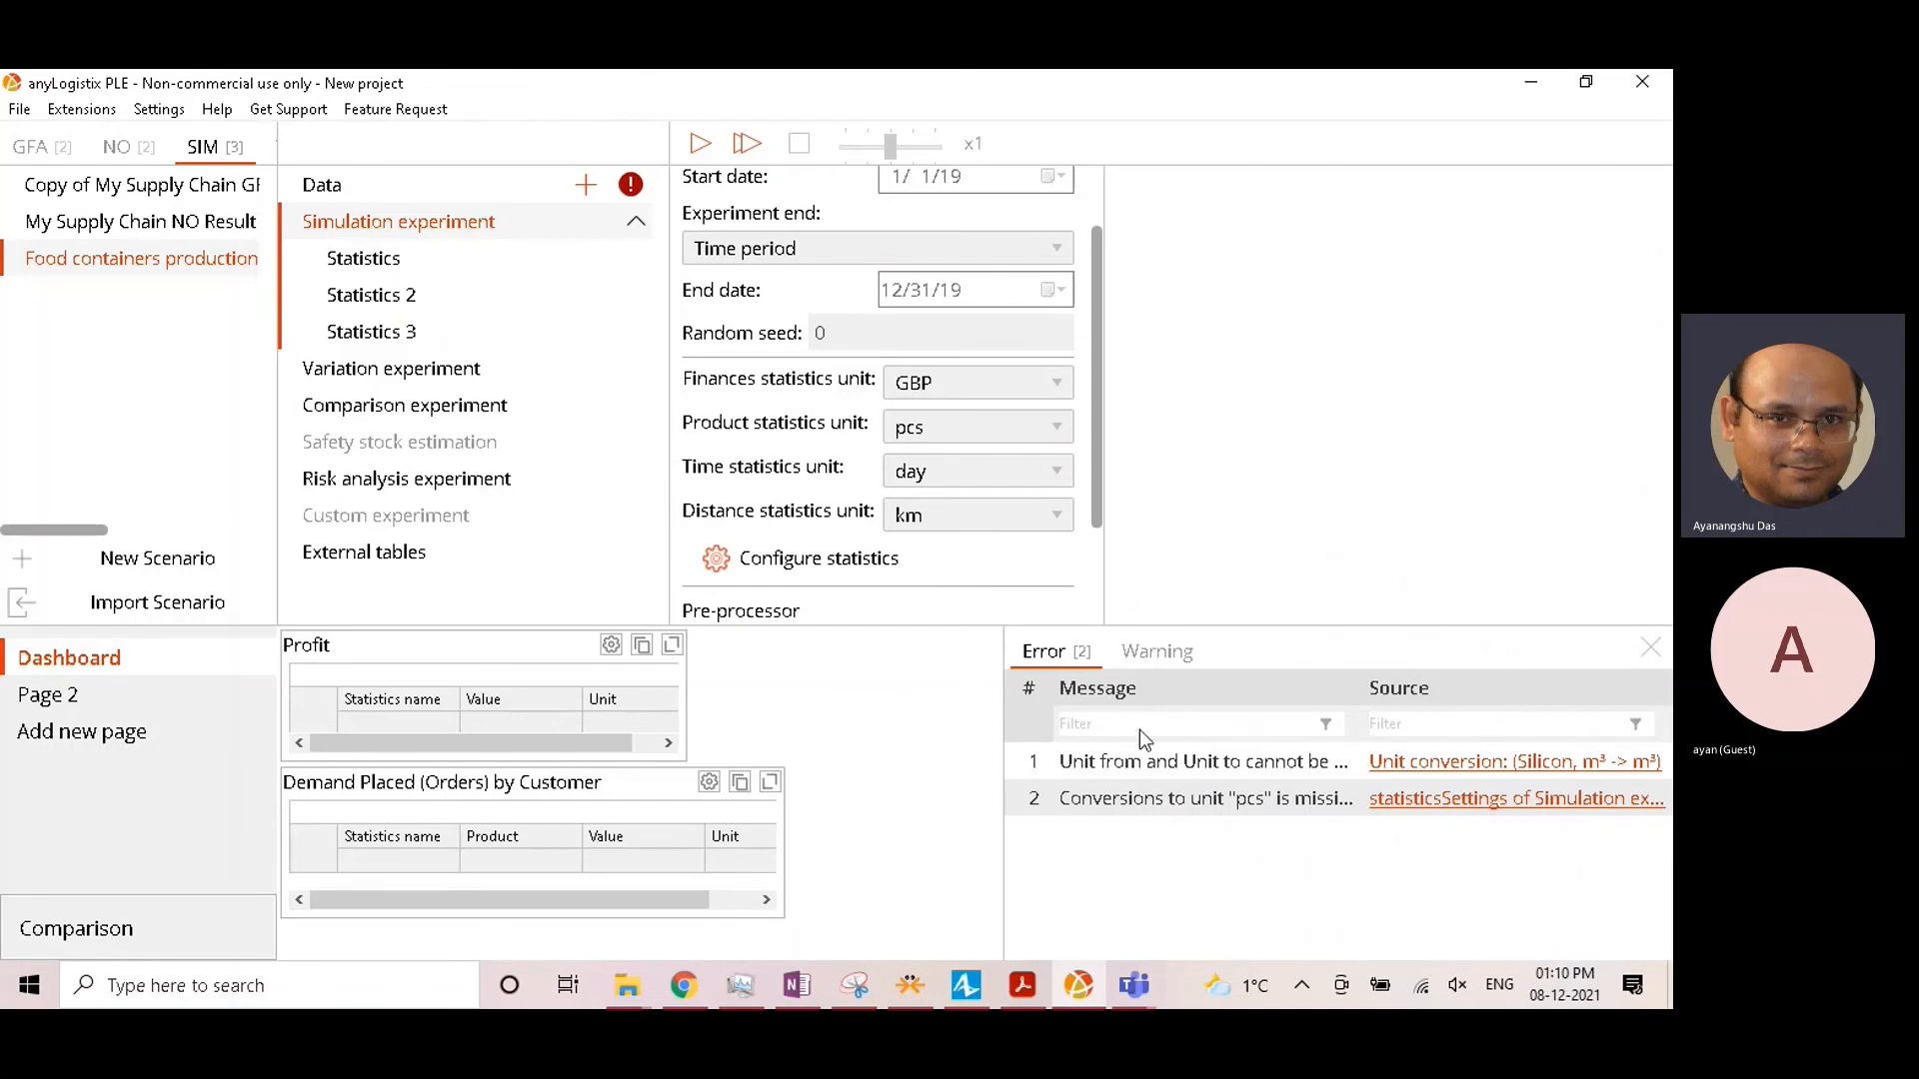
Step: From the unit conversion error, set the target unit of the Silicon conversion to pcs
{"action": "left_click", "coordinate": [1459, 765]}
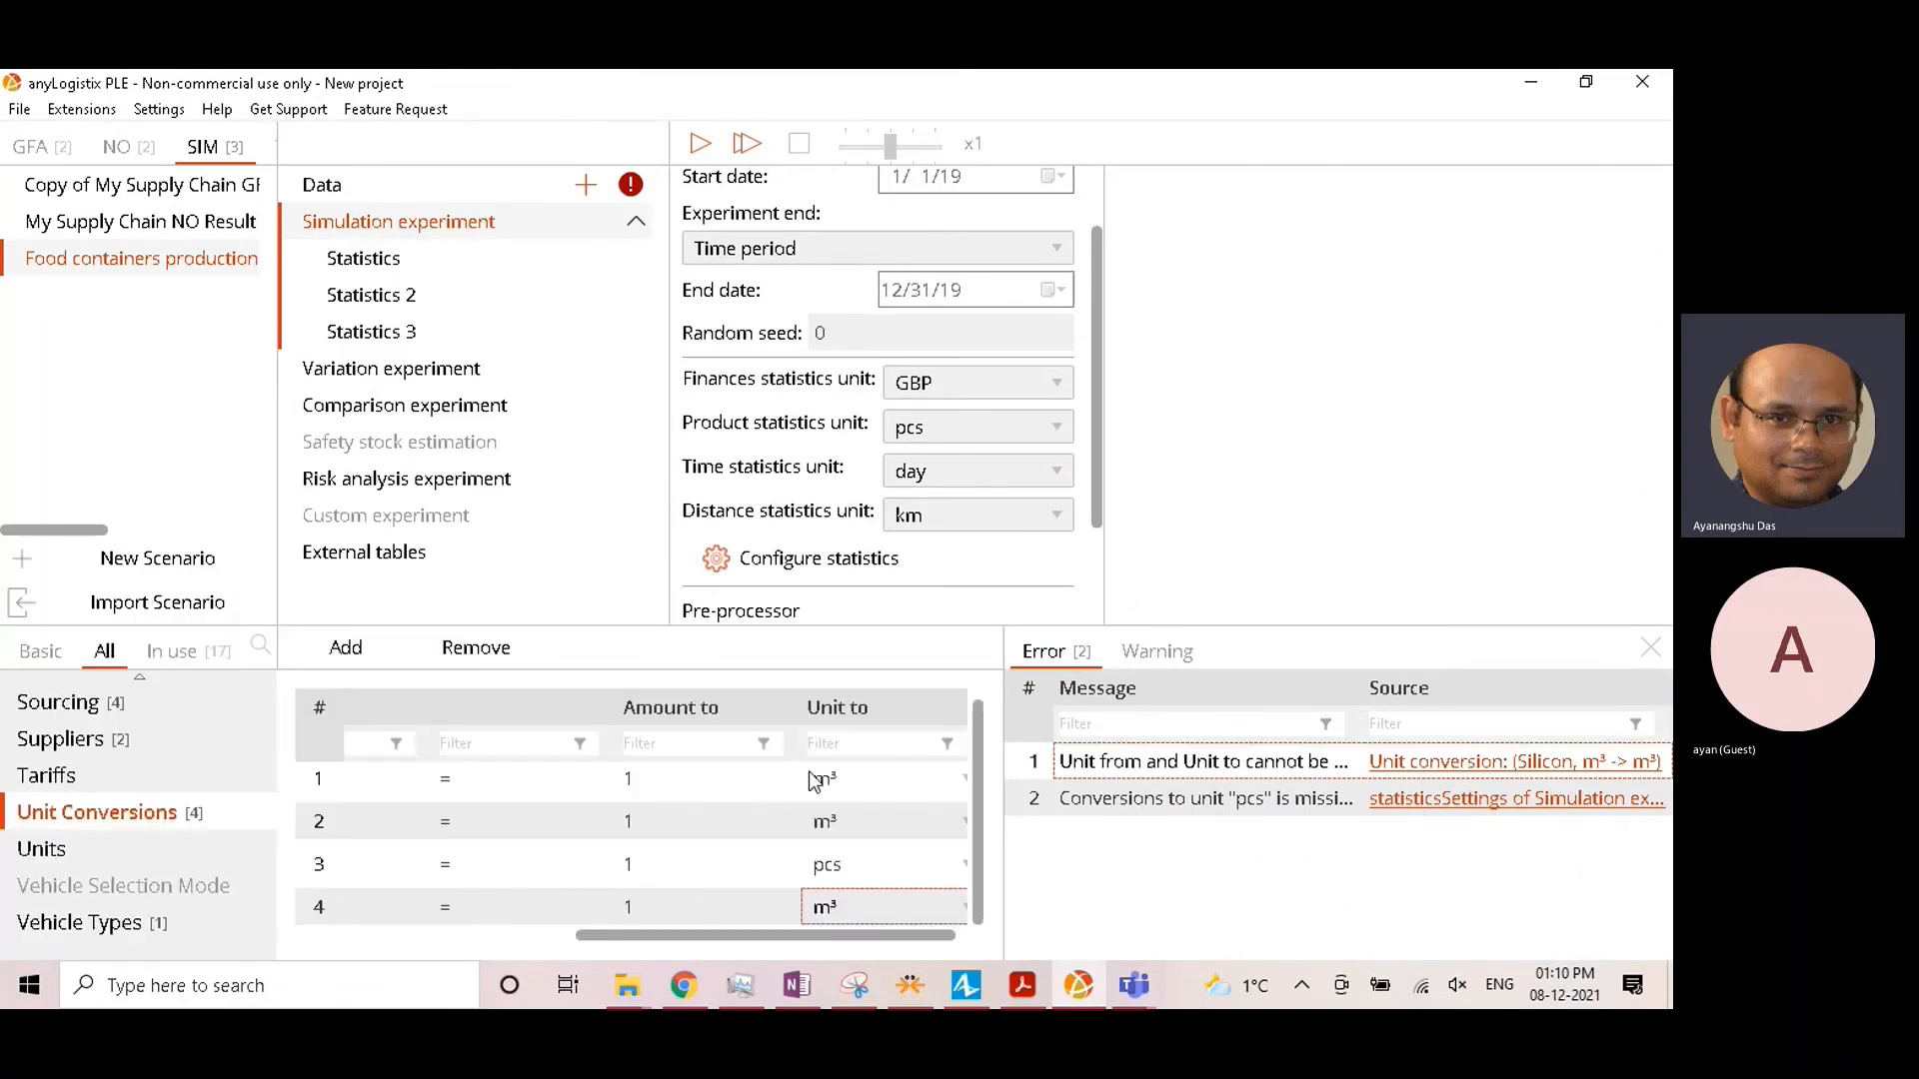
{"action": "left_click_drag", "start_coordinate": [709, 933], "coordinate": [388, 937]}
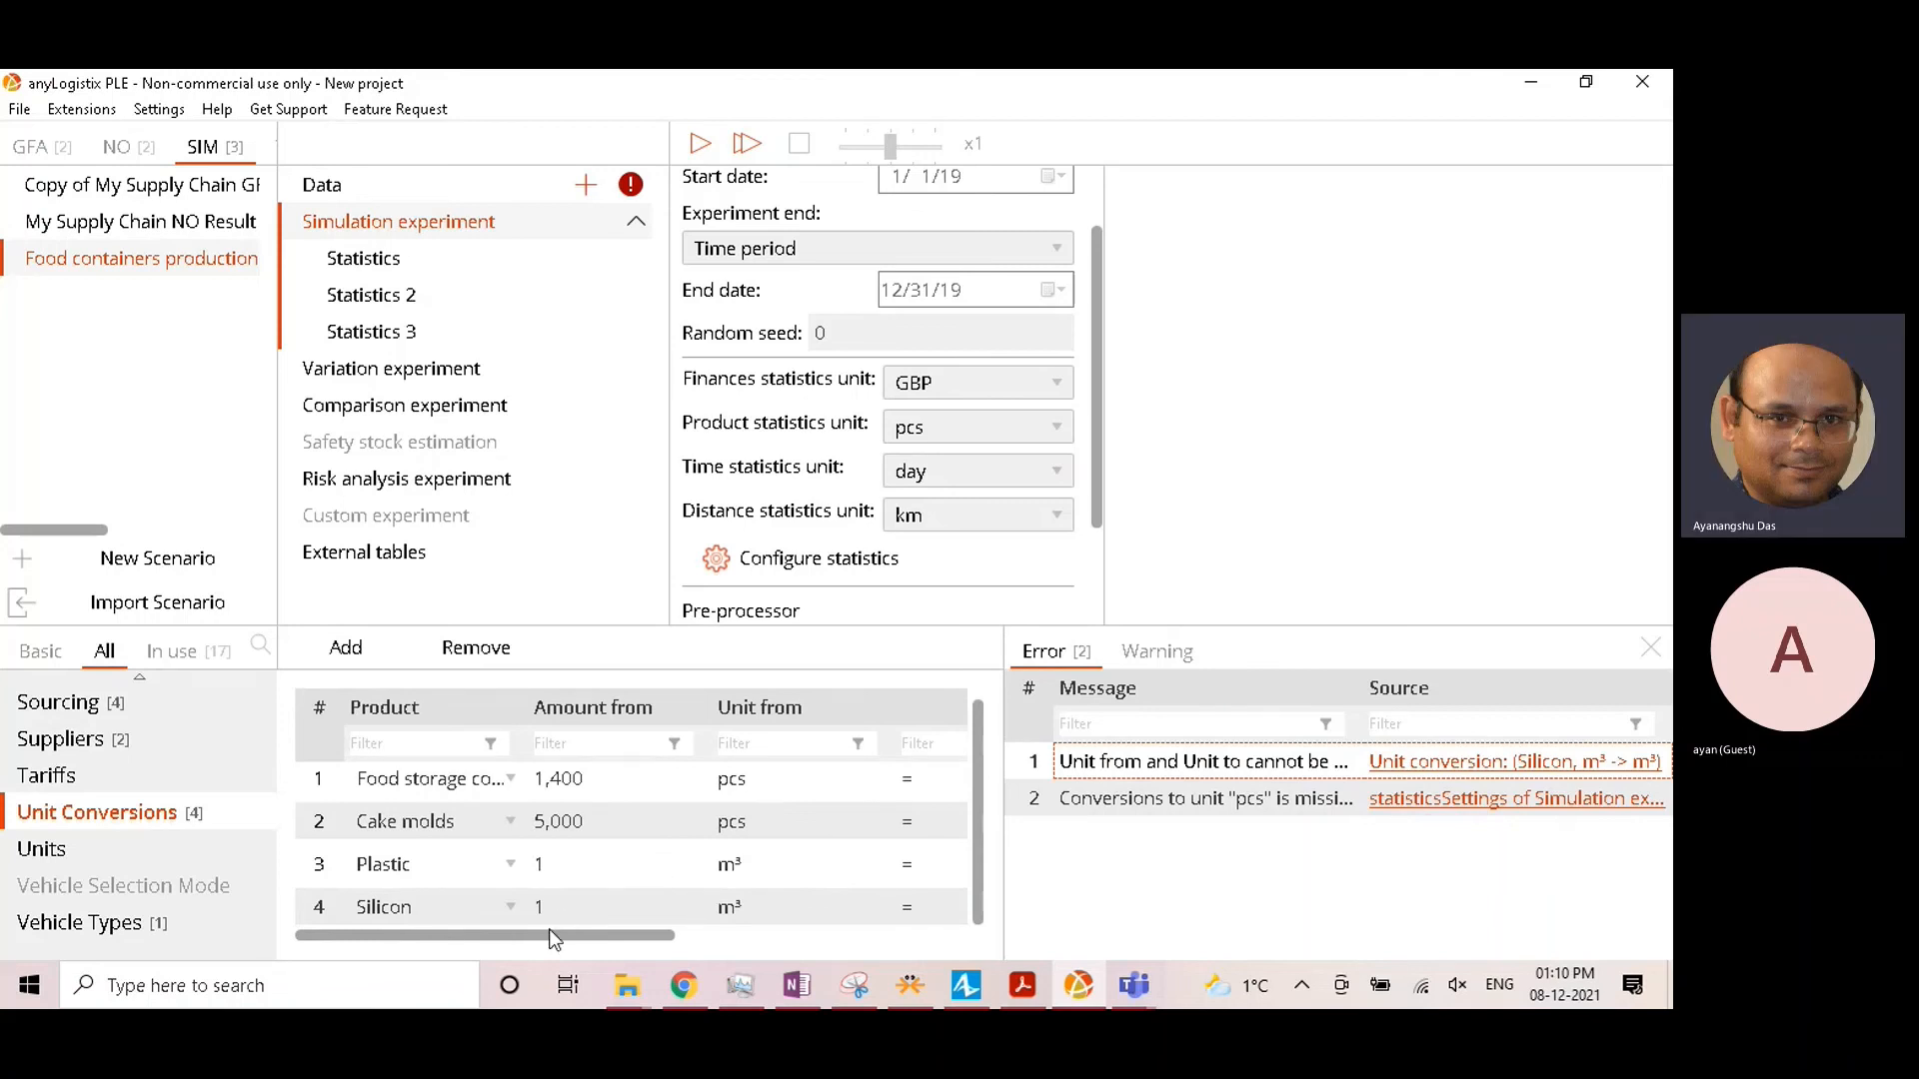
{"action": "left_click_drag", "start_coordinate": [555, 939], "coordinate": [888, 947]}
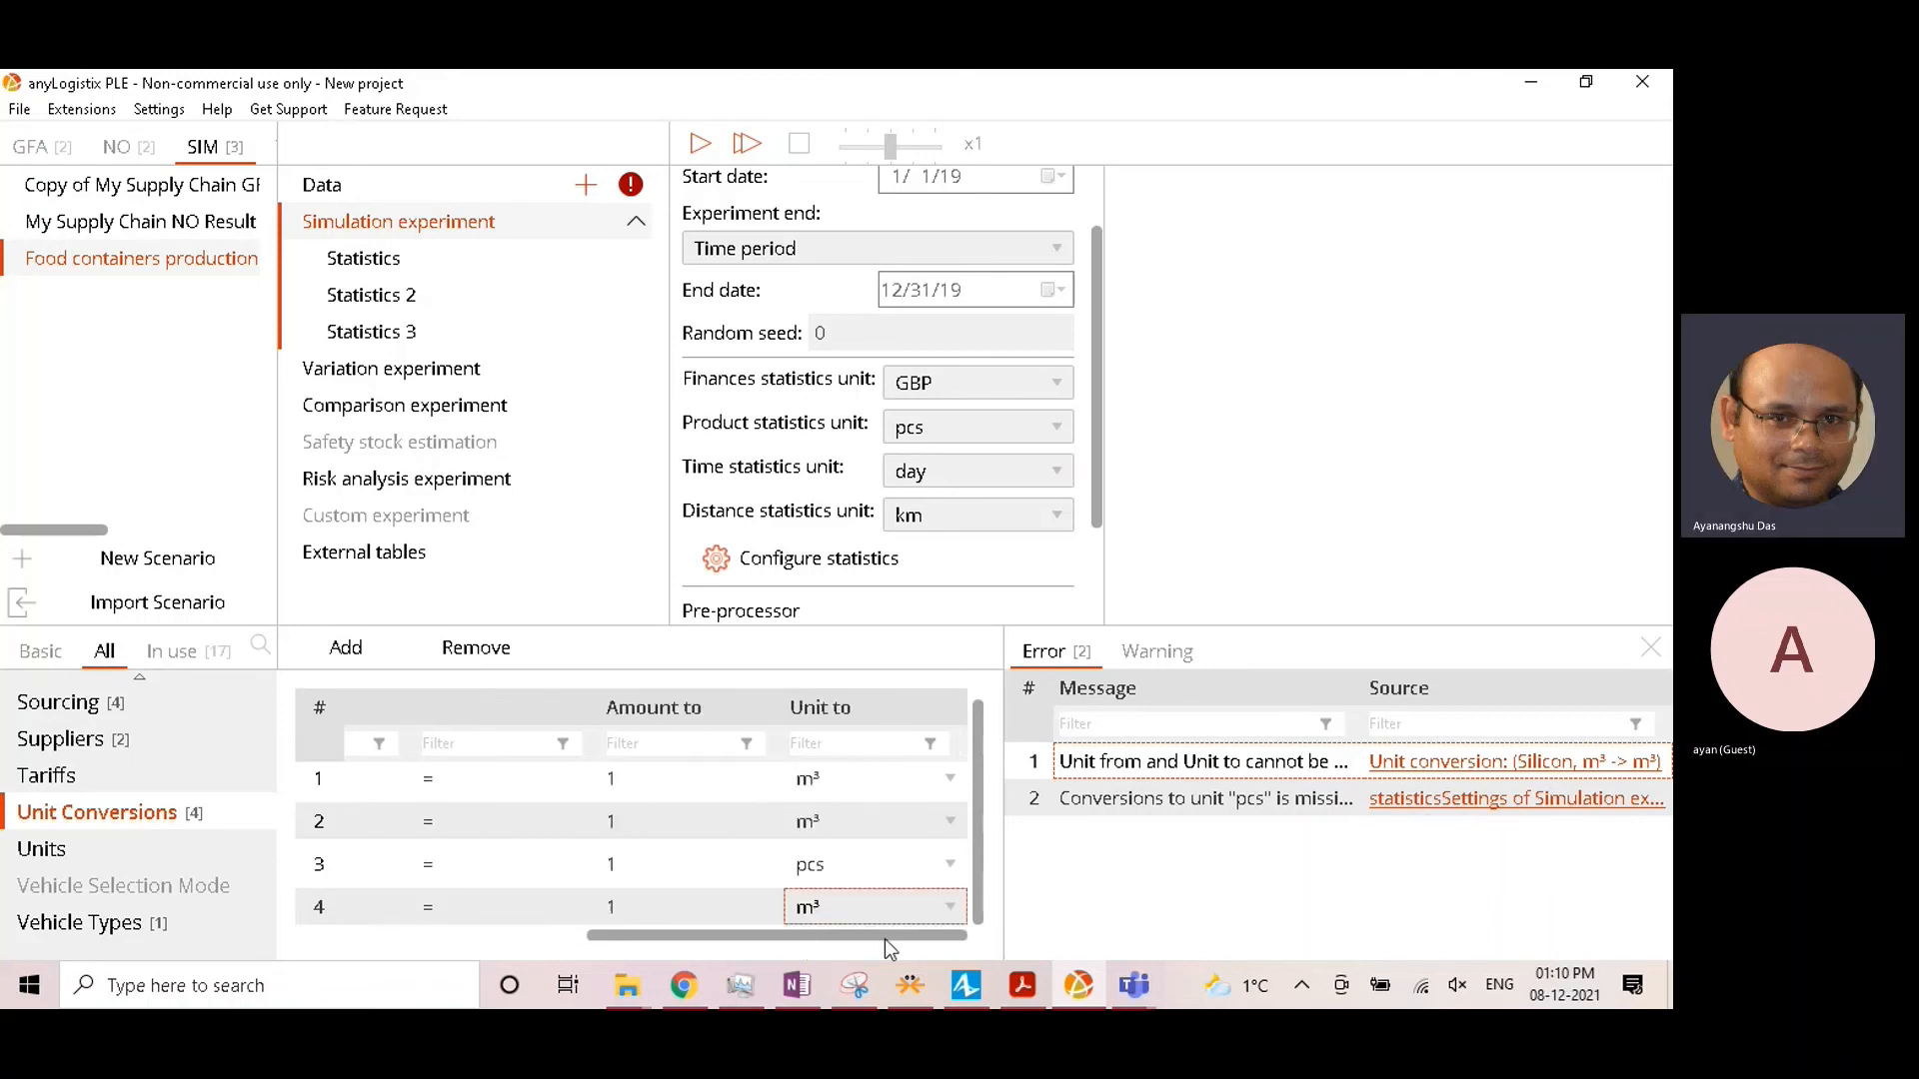
{"action": "left_click", "coordinate": [836, 902]}
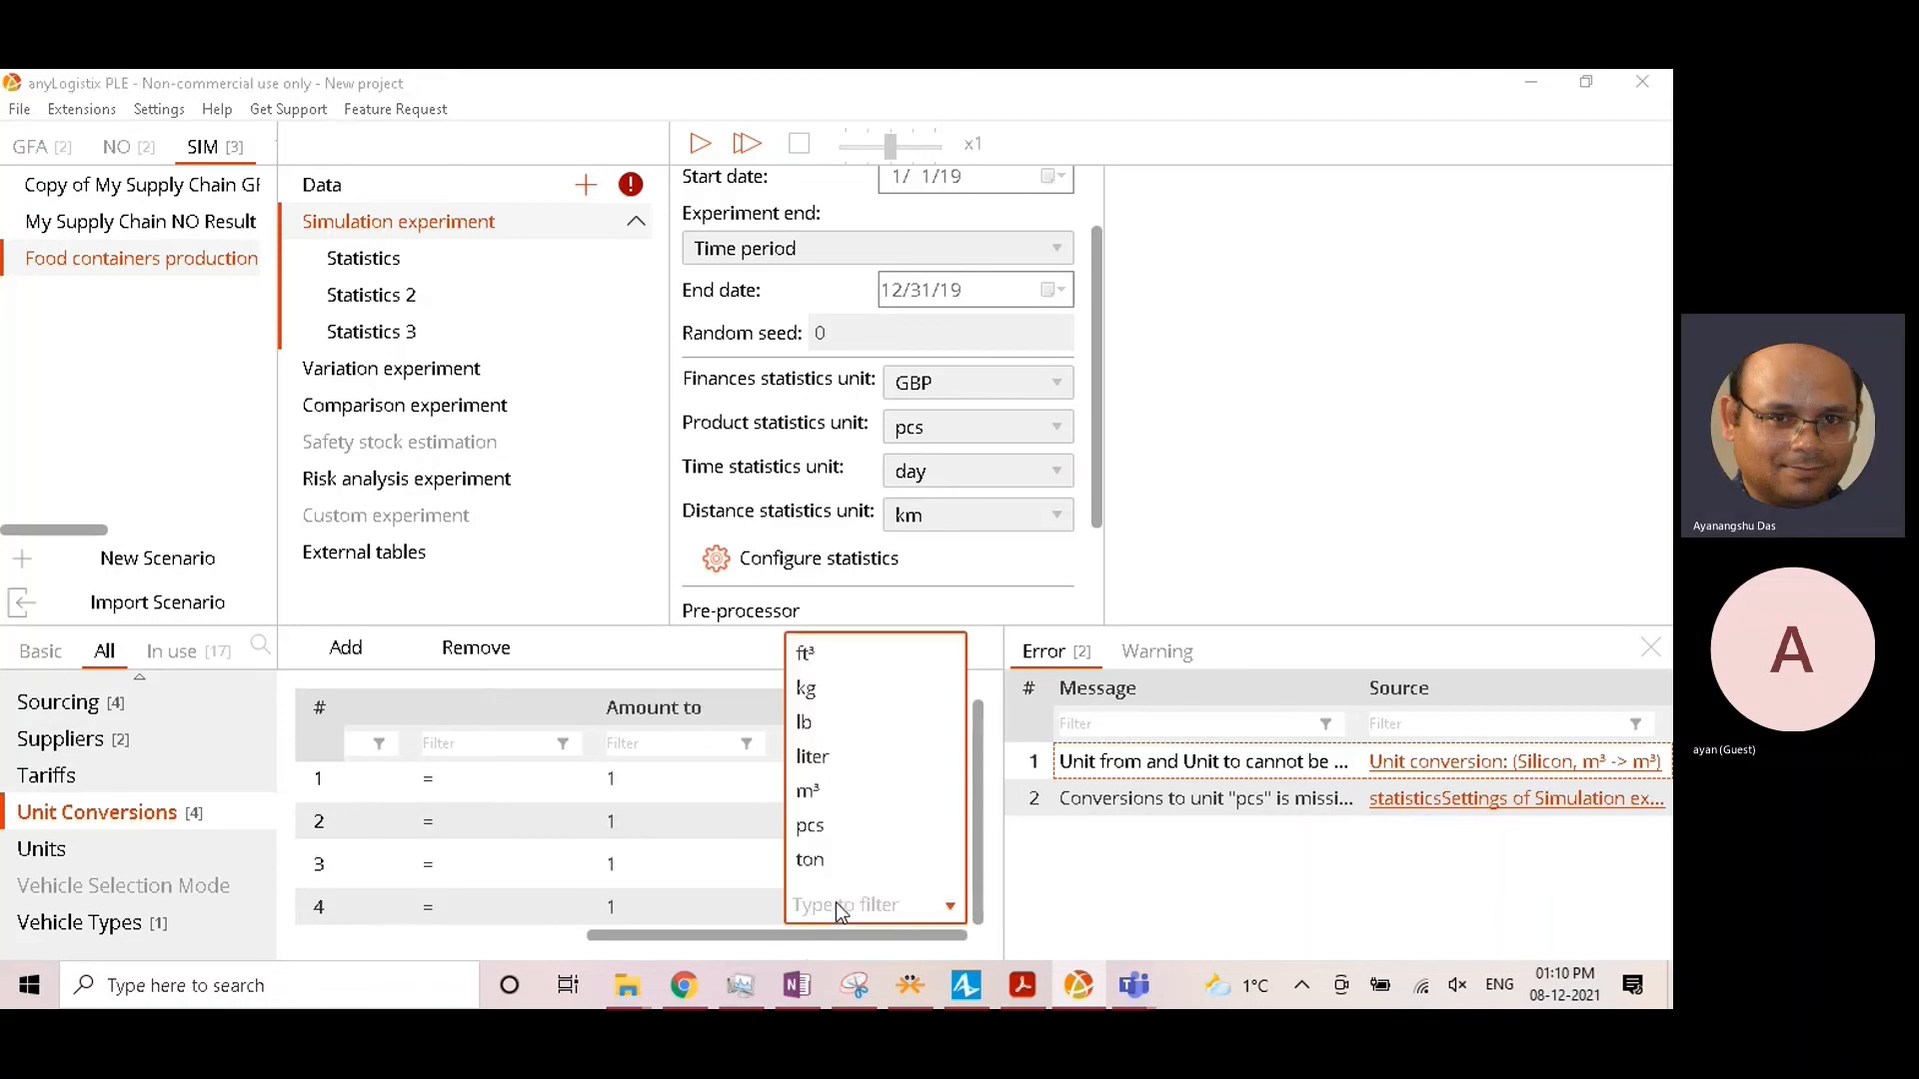
{"action": "left_click", "coordinate": [811, 827]}
{"action": "left_click_drag", "start_coordinate": [786, 934], "coordinate": [481, 933]}
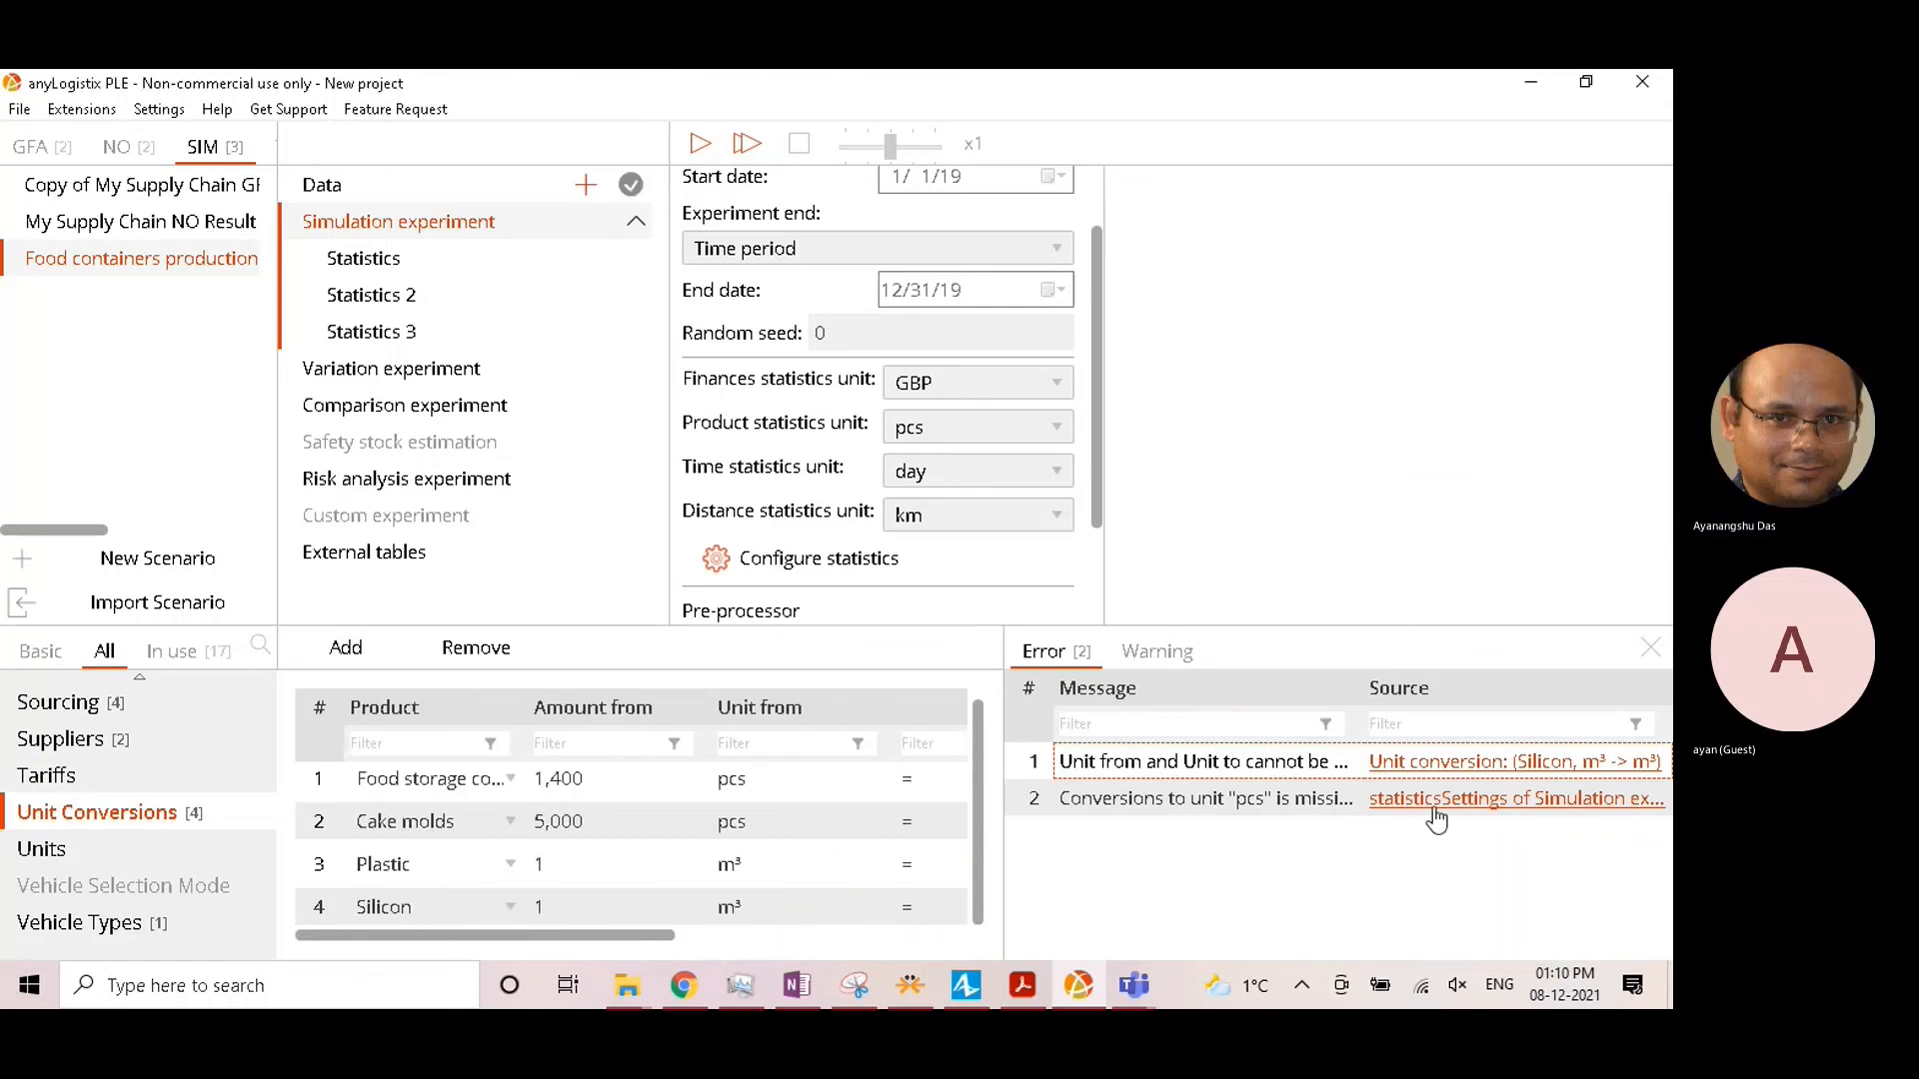
Step: Run the simulation experiment at maximum speed through the whole period and stop it once it completes
{"action": "left_click", "coordinate": [702, 146]}
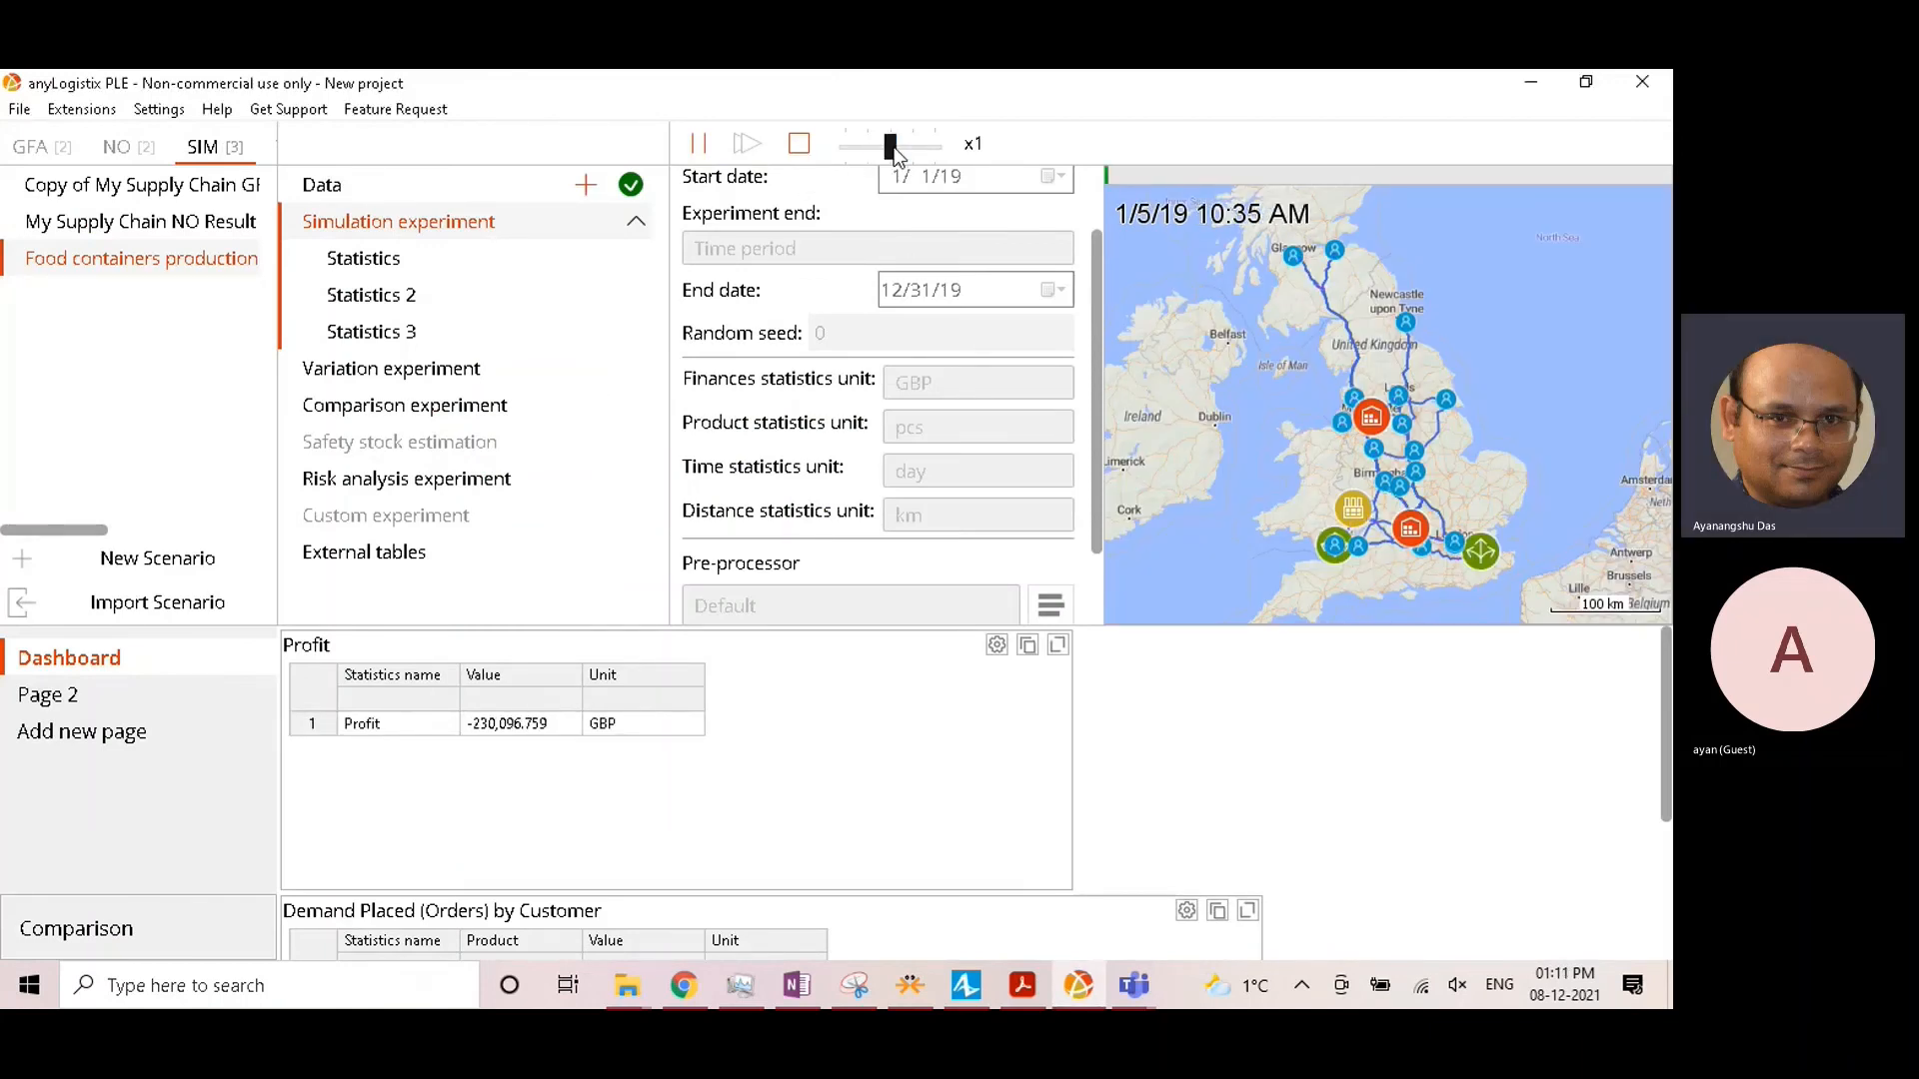
{"action": "left_click_drag", "start_coordinate": [890, 147], "coordinate": [1092, 149]}
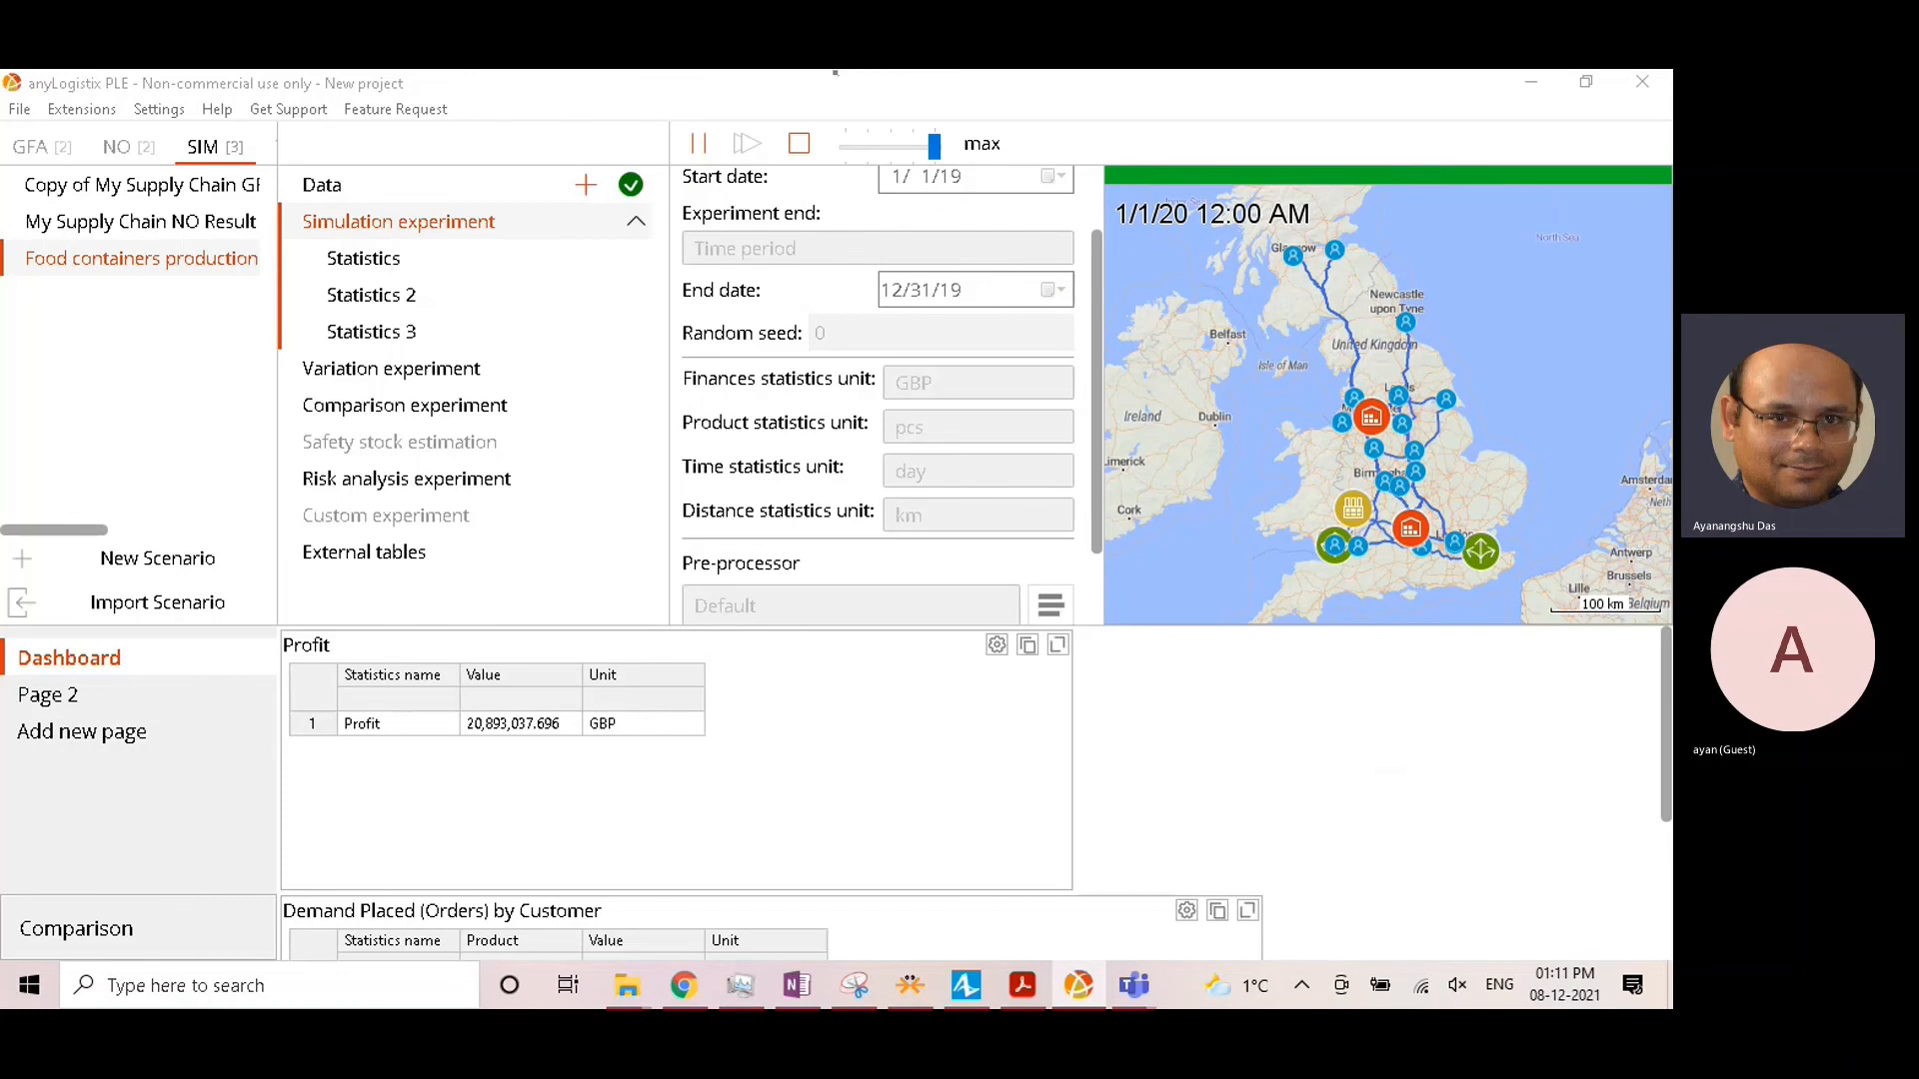
{"action": "left_click", "coordinate": [214, 335]}
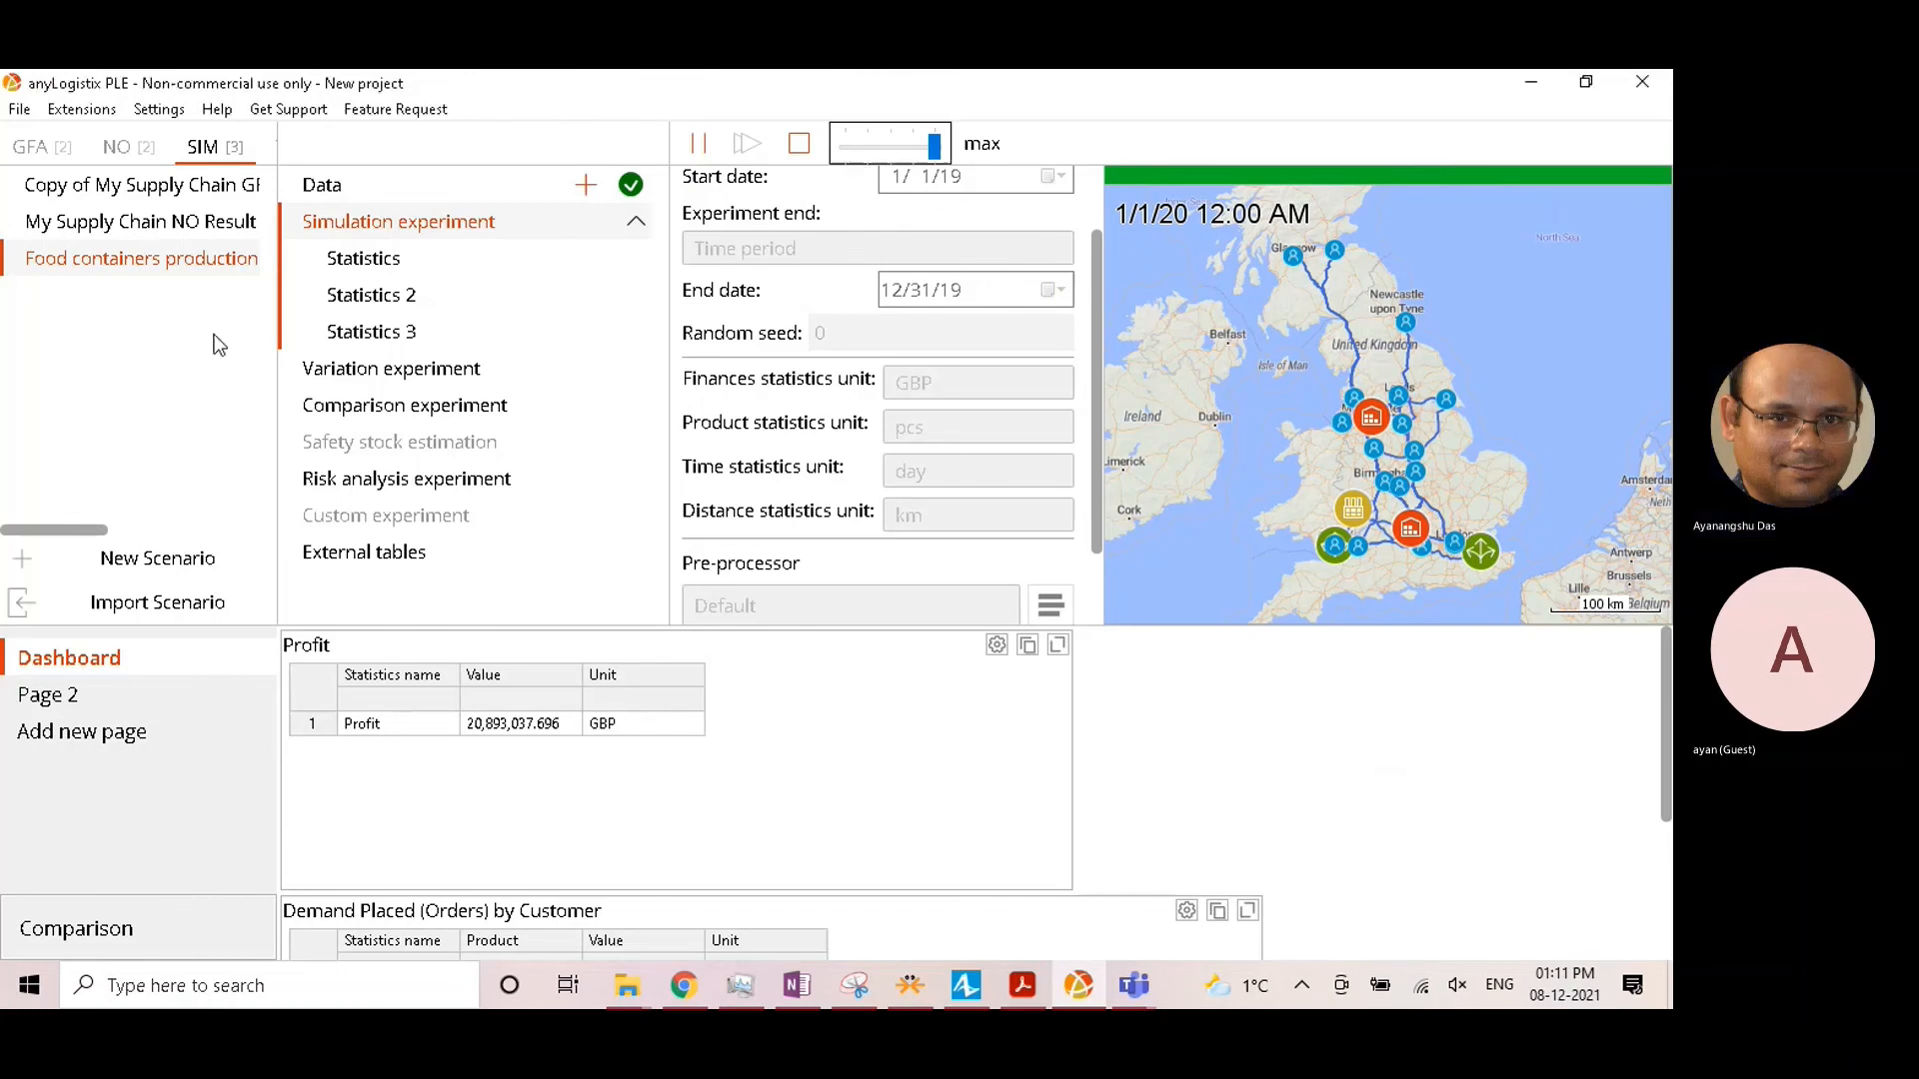
{"action": "left_click", "coordinate": [798, 147]}
{"action": "left_click", "coordinate": [844, 549]}
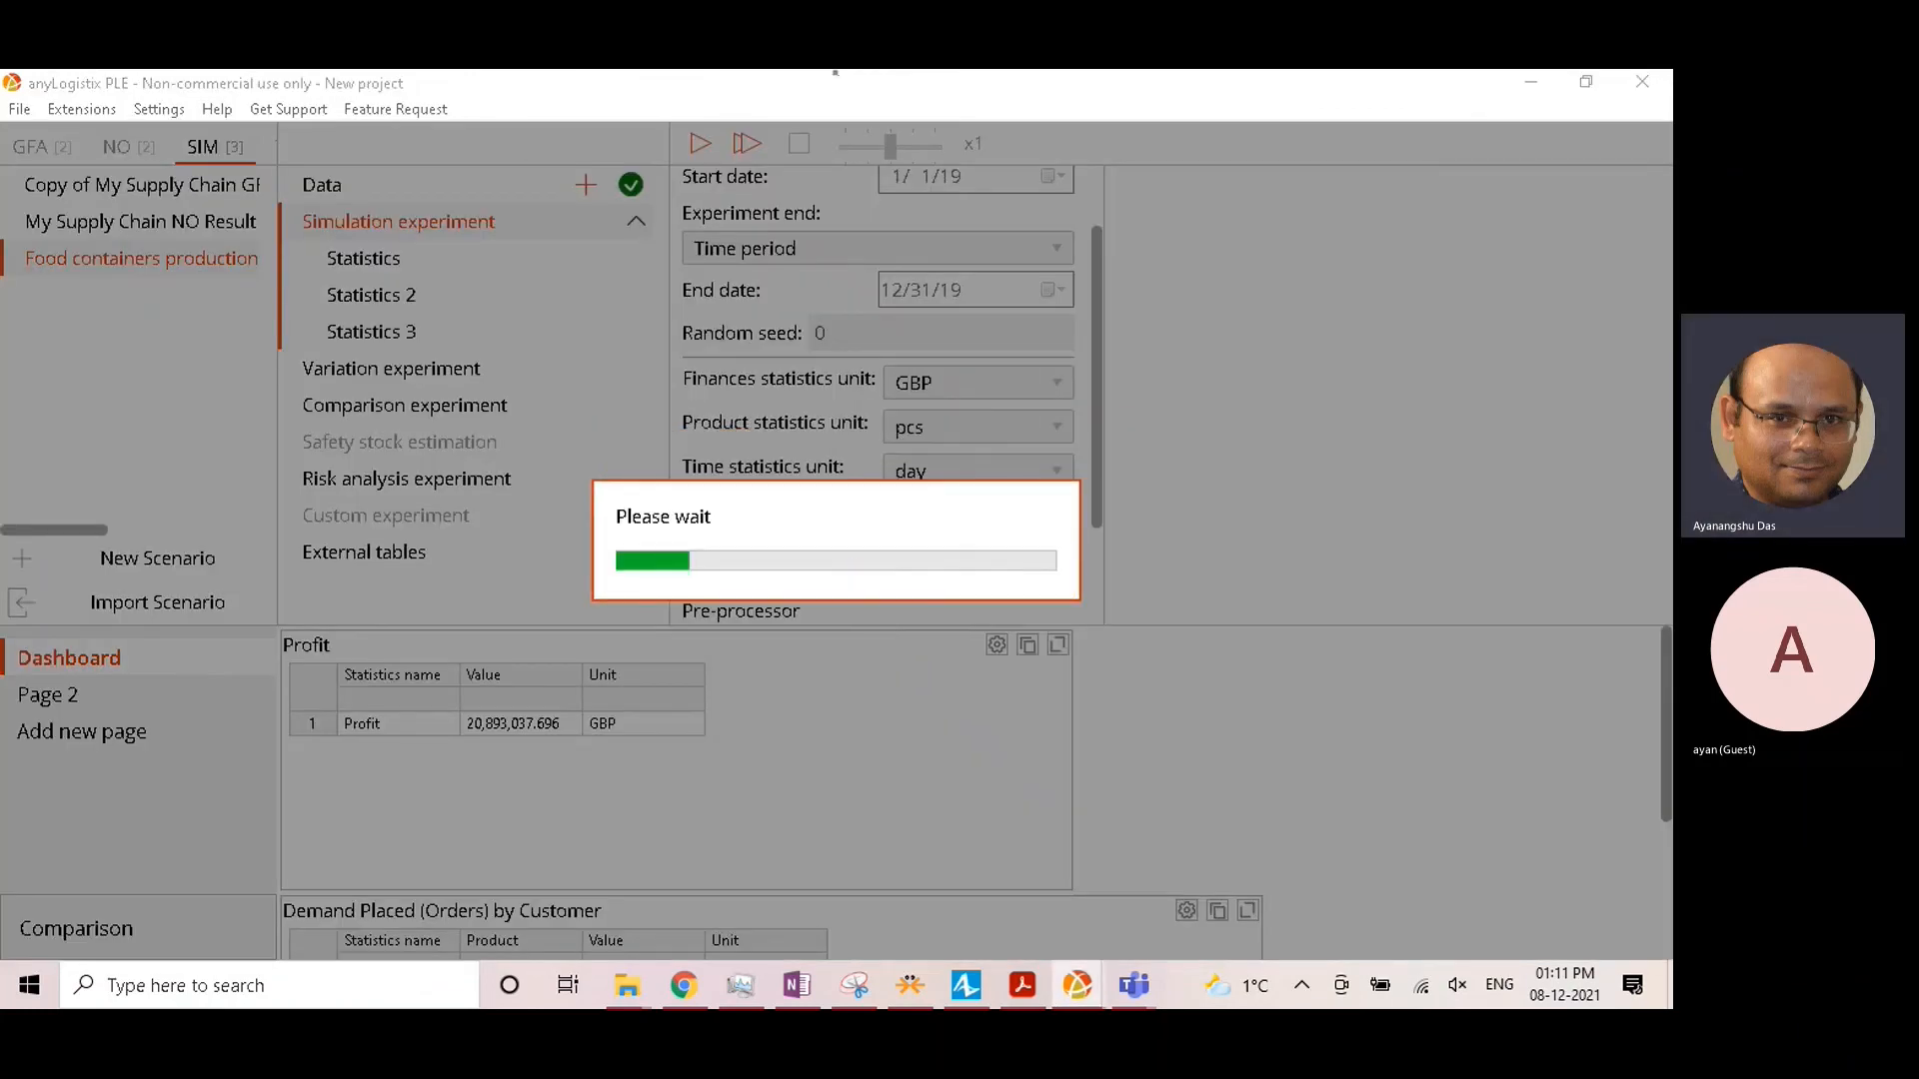
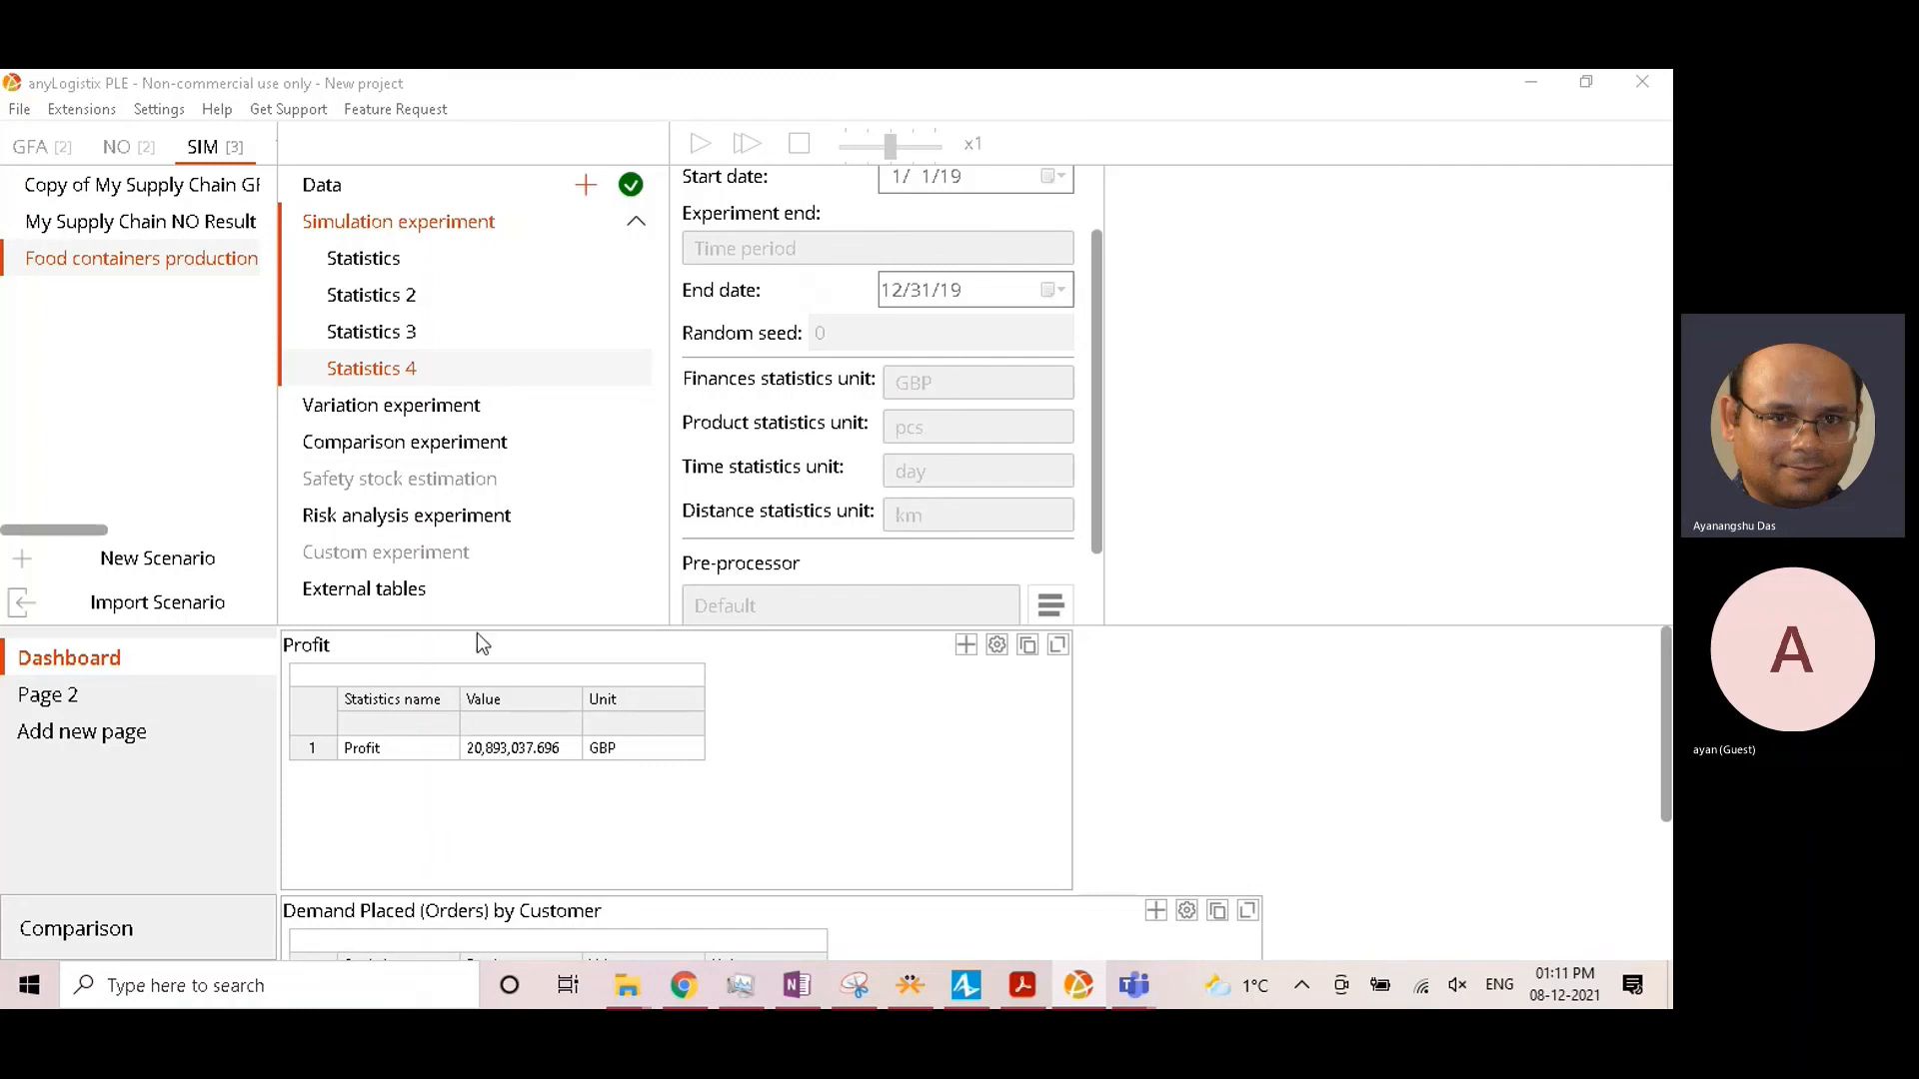
Step: Examine the Demand Placed (Orders) by Customer table on the results dashboard and open its settings
{"action": "scroll", "coordinate": [644, 905], "scroll_direction": "down", "scroll_amount": 1}
{"action": "scroll", "coordinate": [570, 889], "scroll_direction": "down", "scroll_amount": 2}
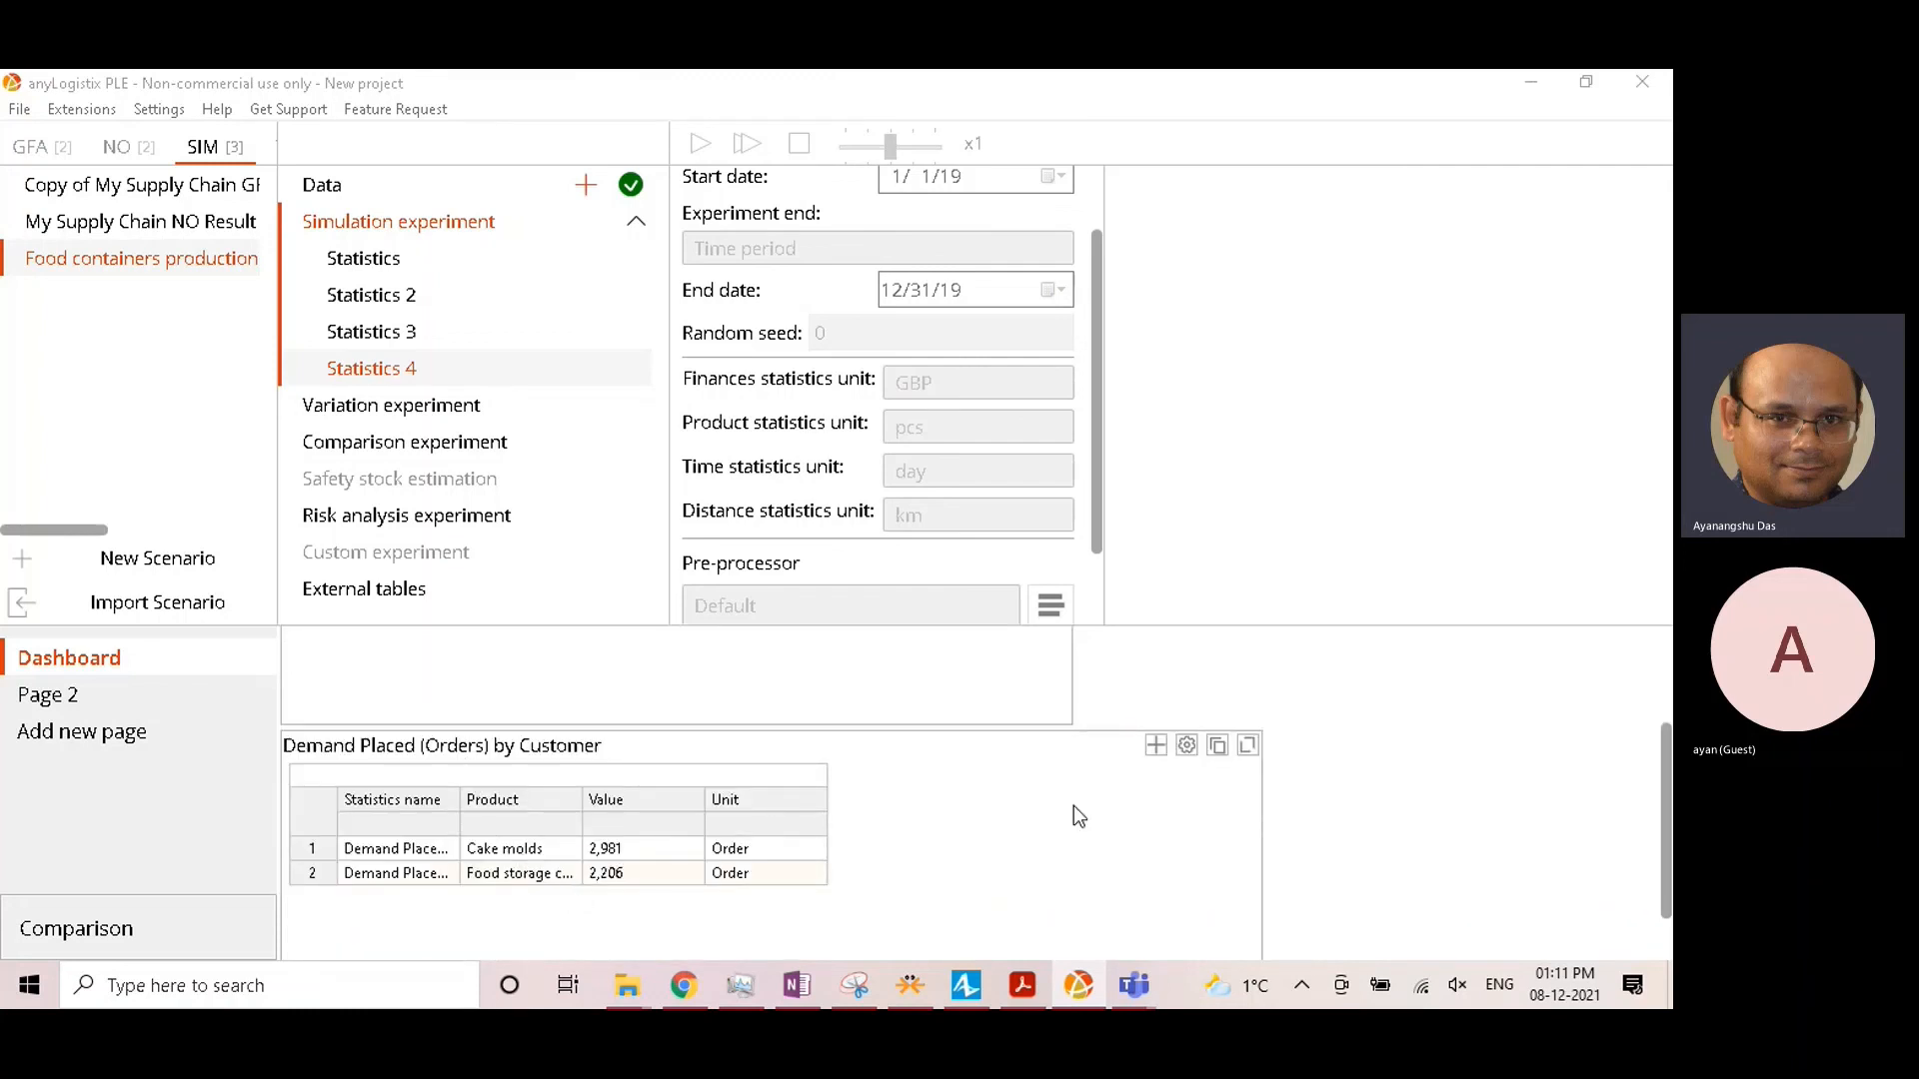
{"action": "left_click", "coordinate": [1186, 747]}
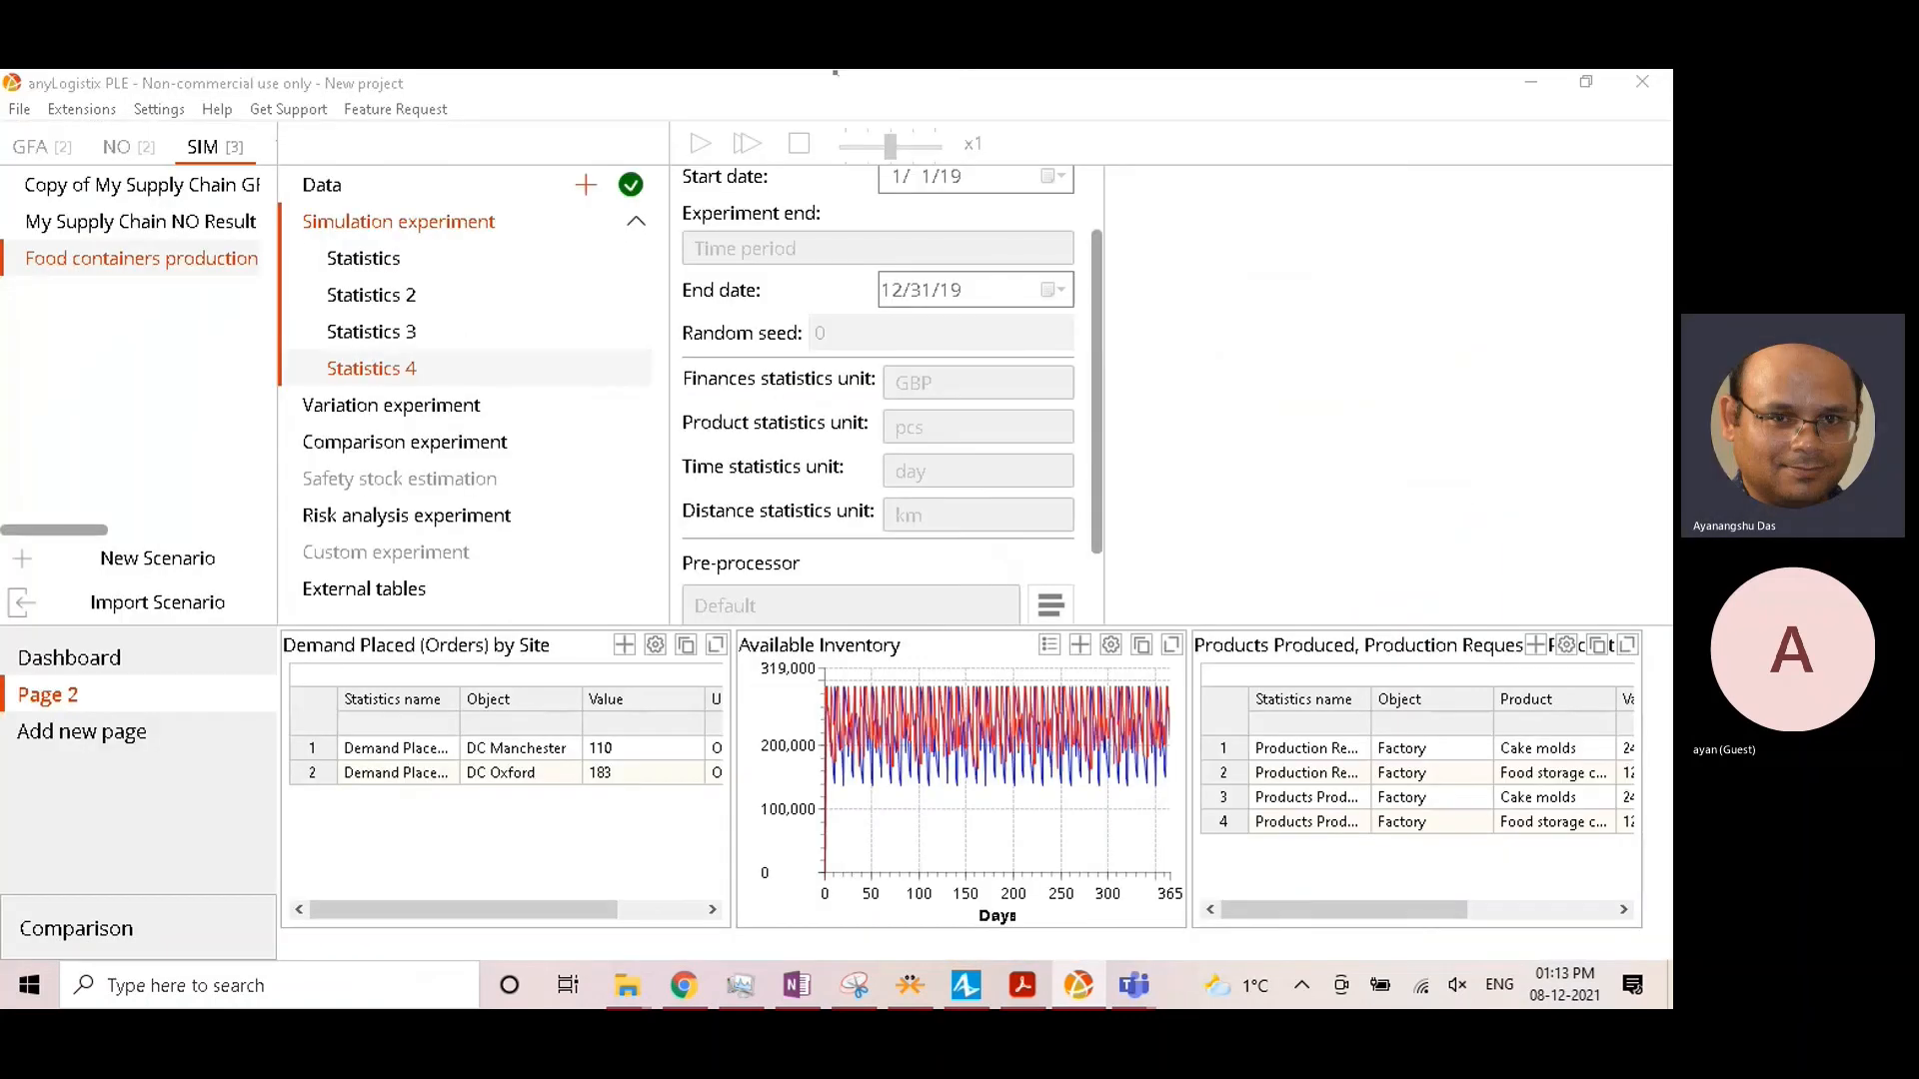
Step: Try to include Factory among the objects of the Demand Placed (Orders) by Site statistics on Page 2
{"action": "left_click", "coordinate": [654, 644]}
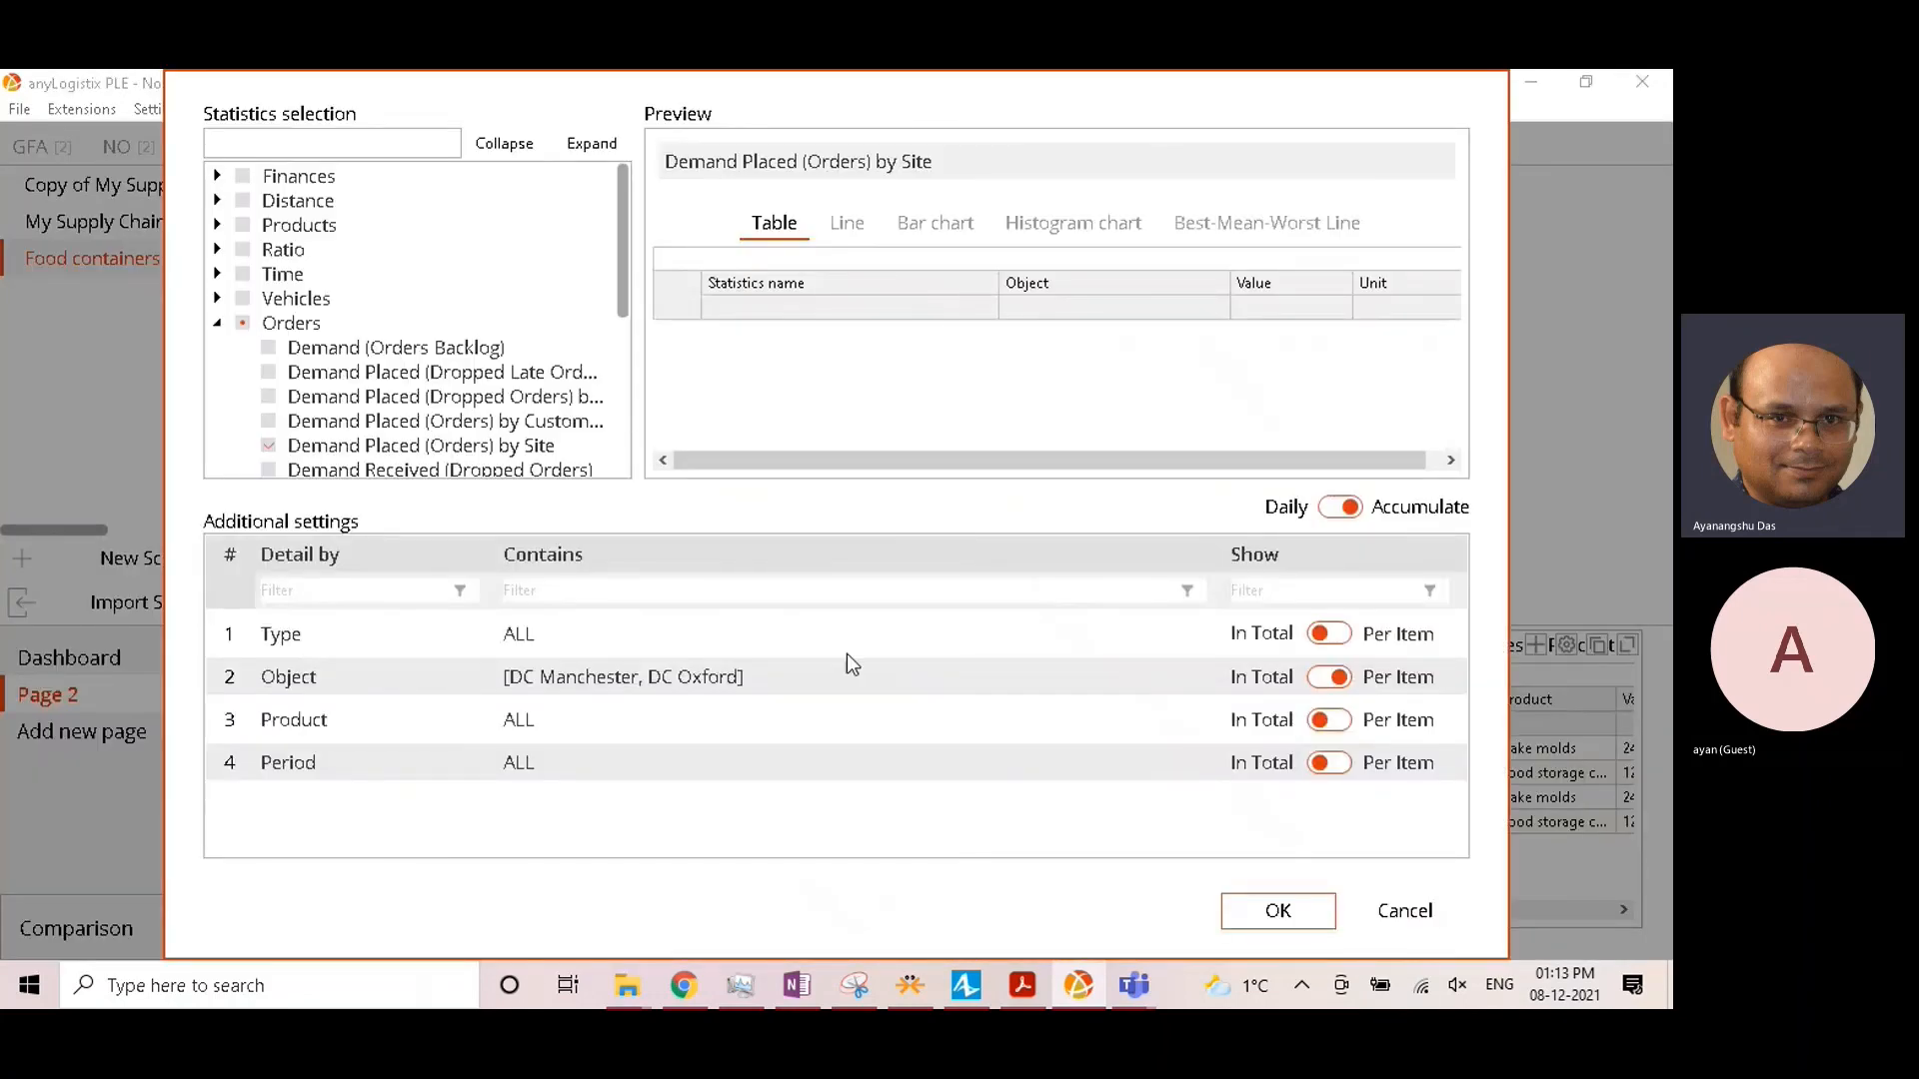
{"action": "double_click", "coordinate": [699, 678]}
{"action": "left_click", "coordinate": [992, 367]}
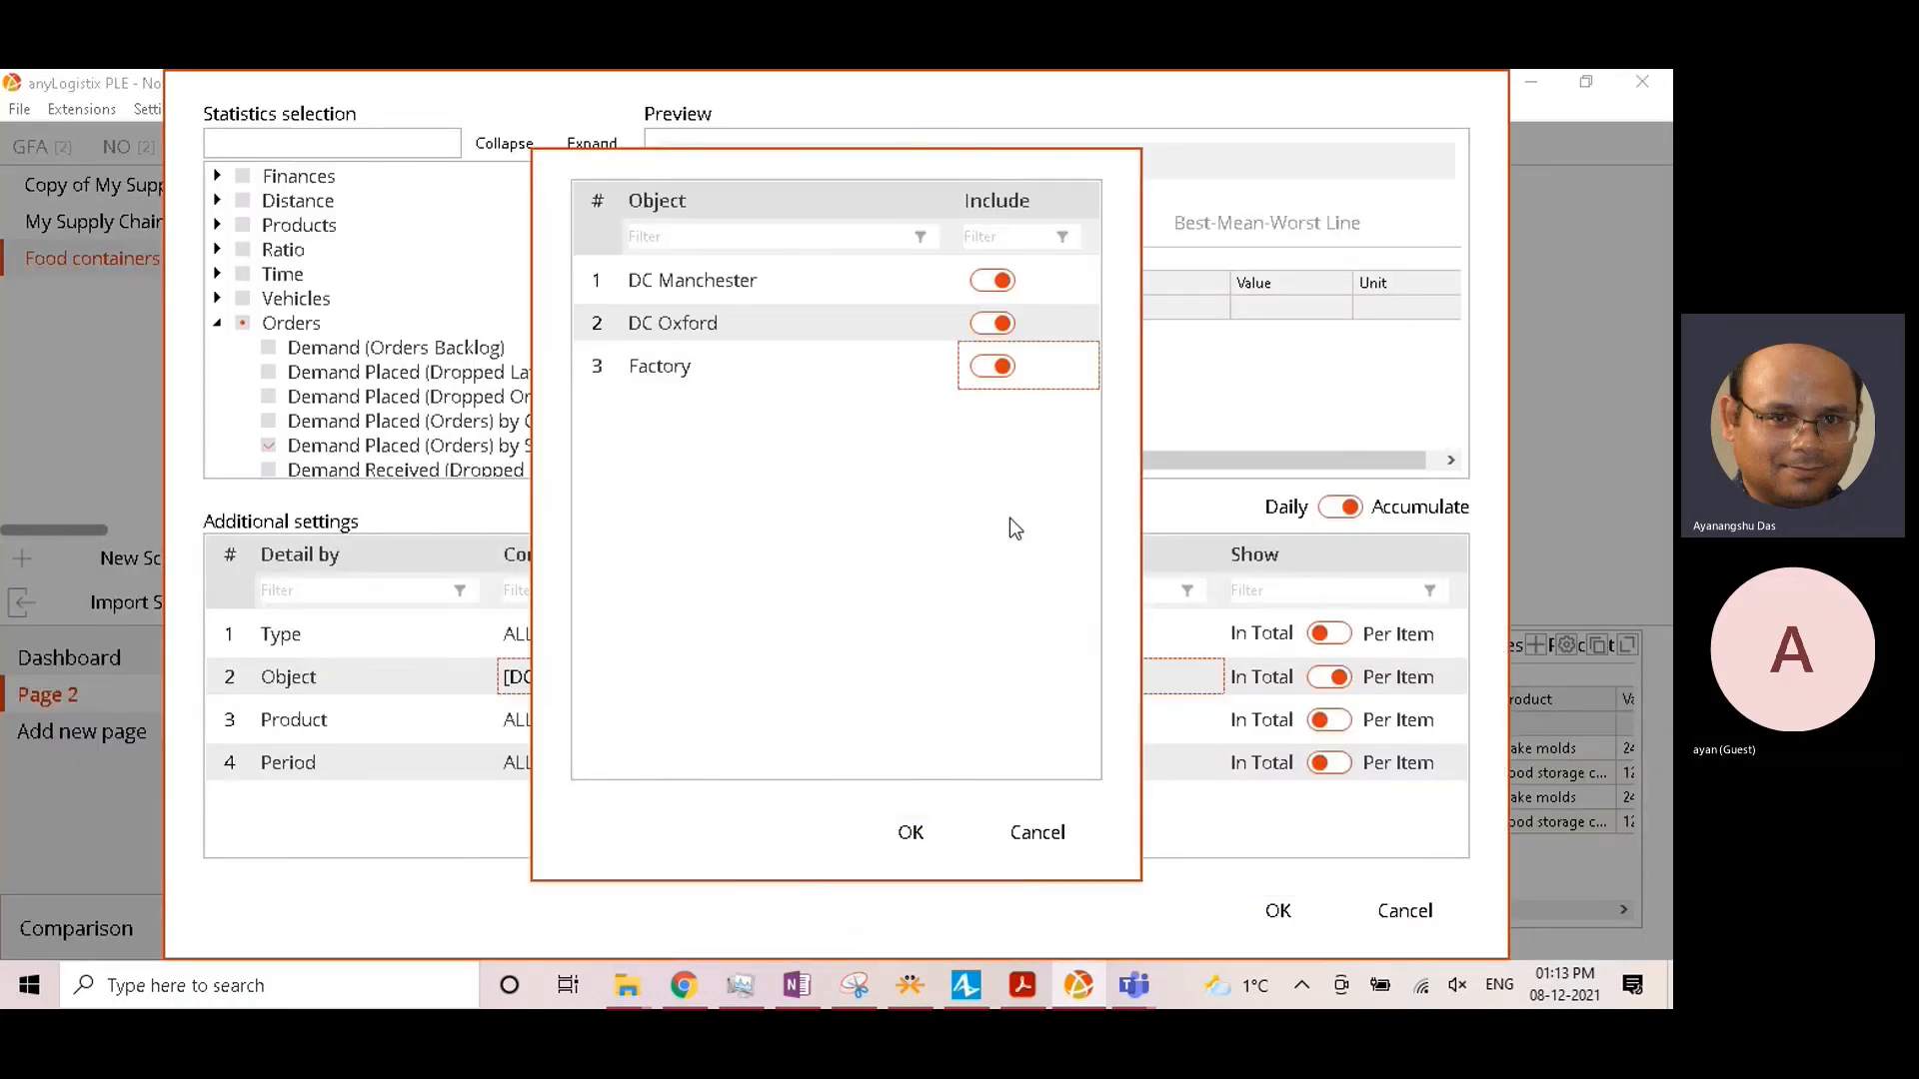
{"action": "left_click", "coordinate": [914, 835]}
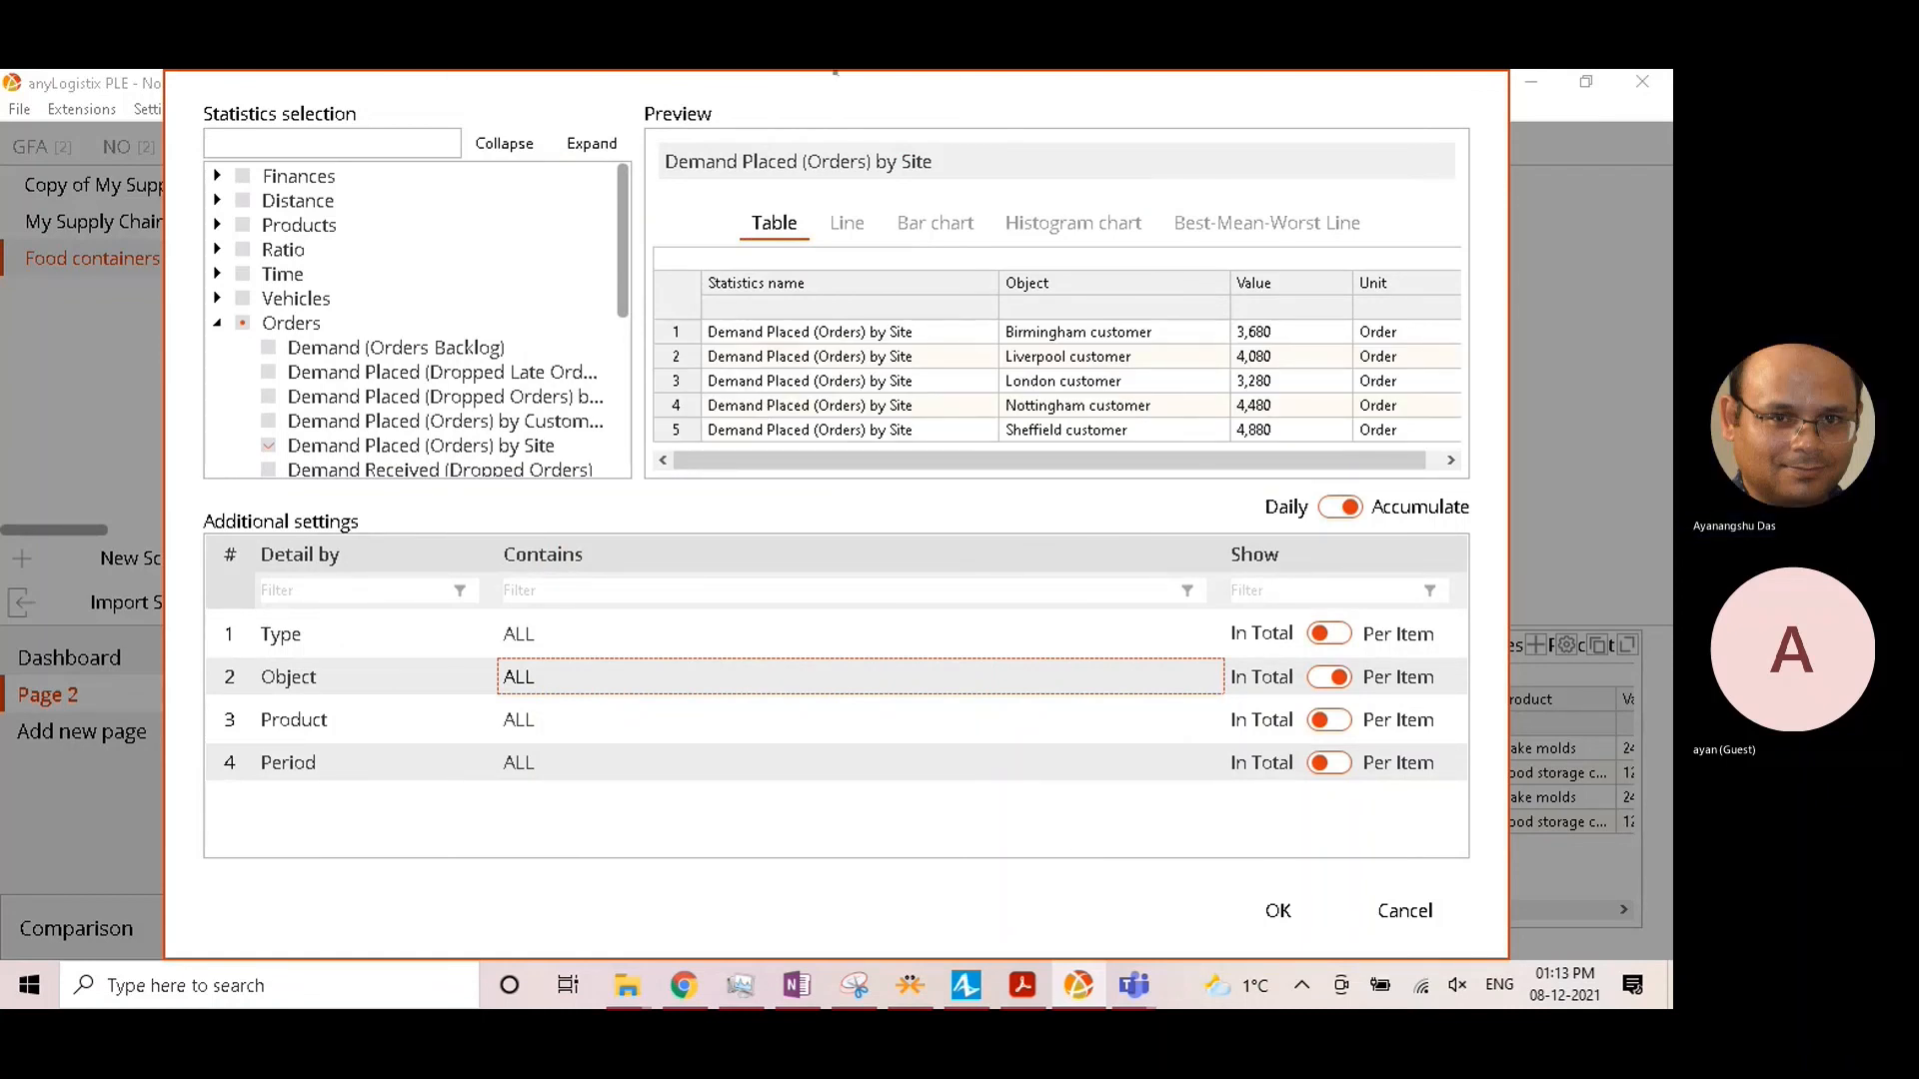
{"action": "left_click", "coordinate": [1345, 732]}
{"action": "left_click", "coordinate": [1345, 729]}
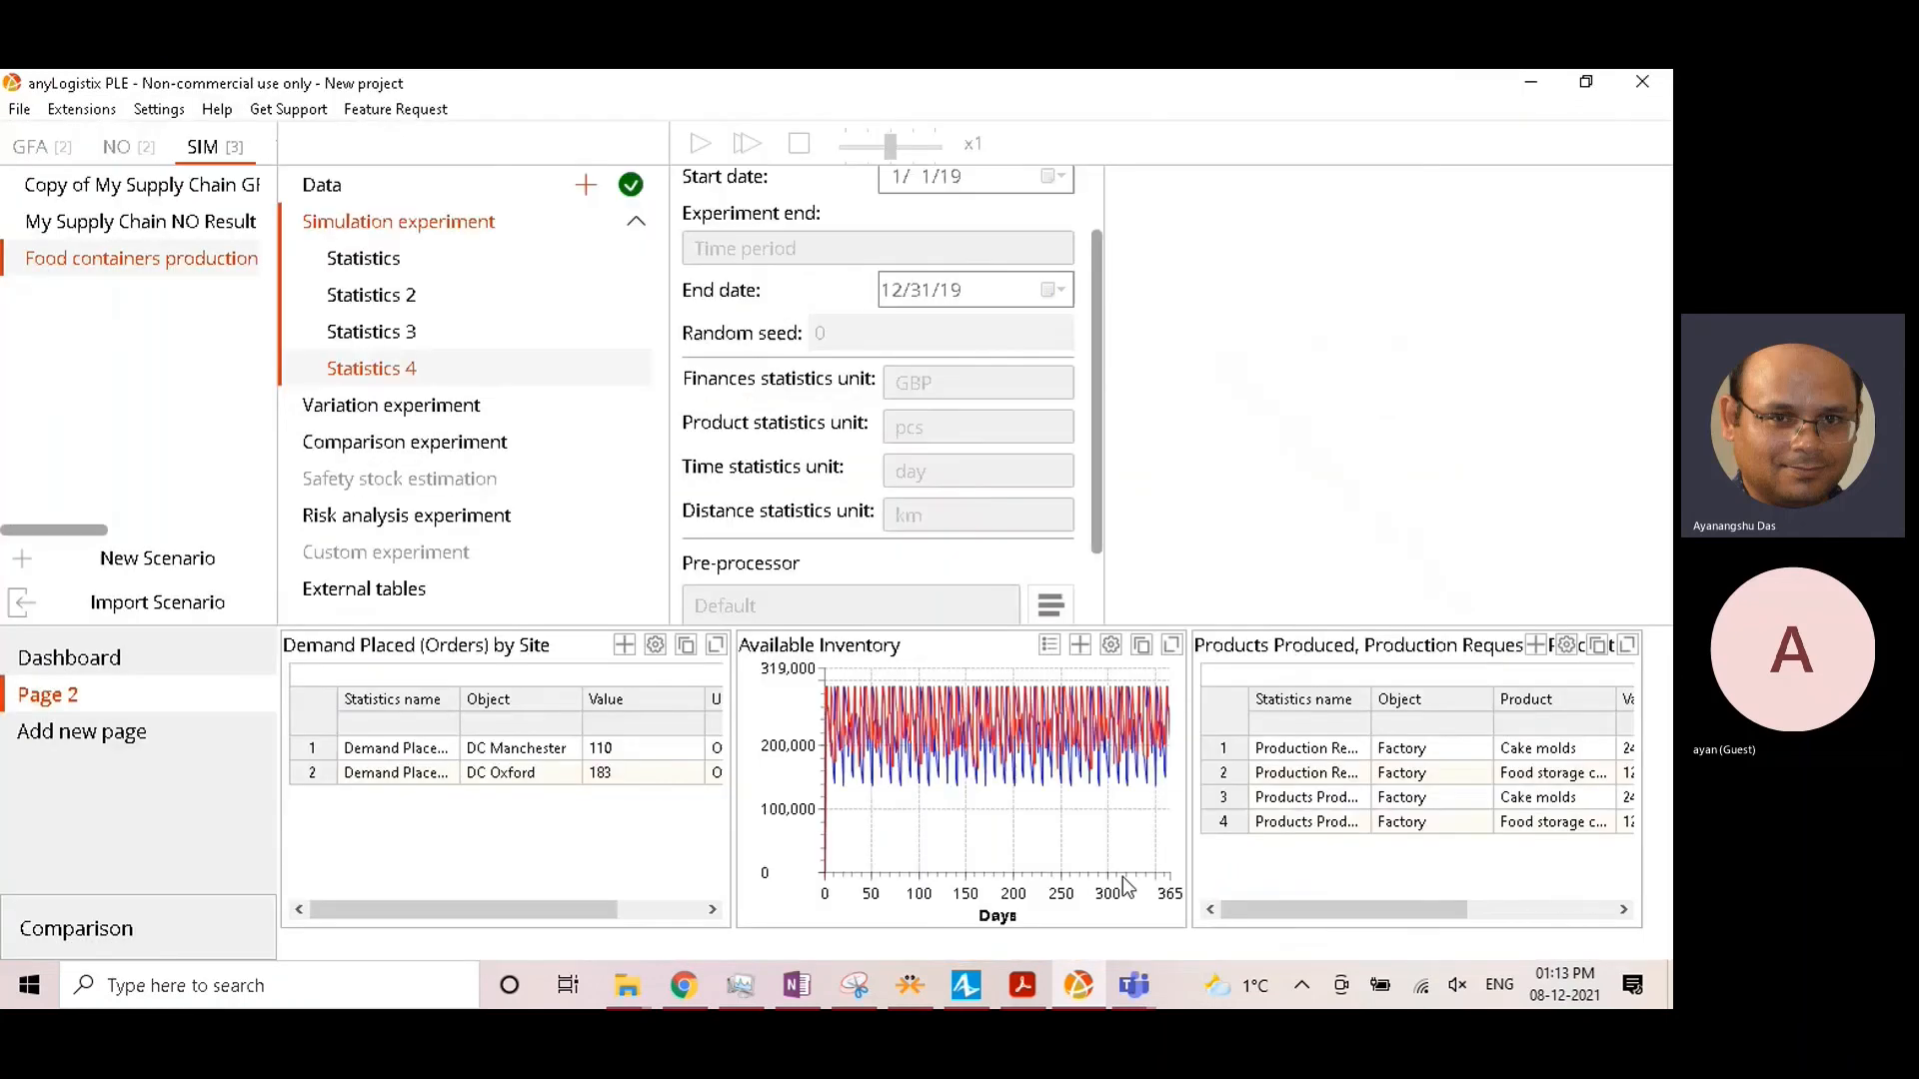
Step: Apply the Demand Placed (Orders) by Site settings with Factory included and per-product detail, and examine the Plastic and Silicon orders in the enlarged table
{"action": "left_click", "coordinate": [1281, 907]}
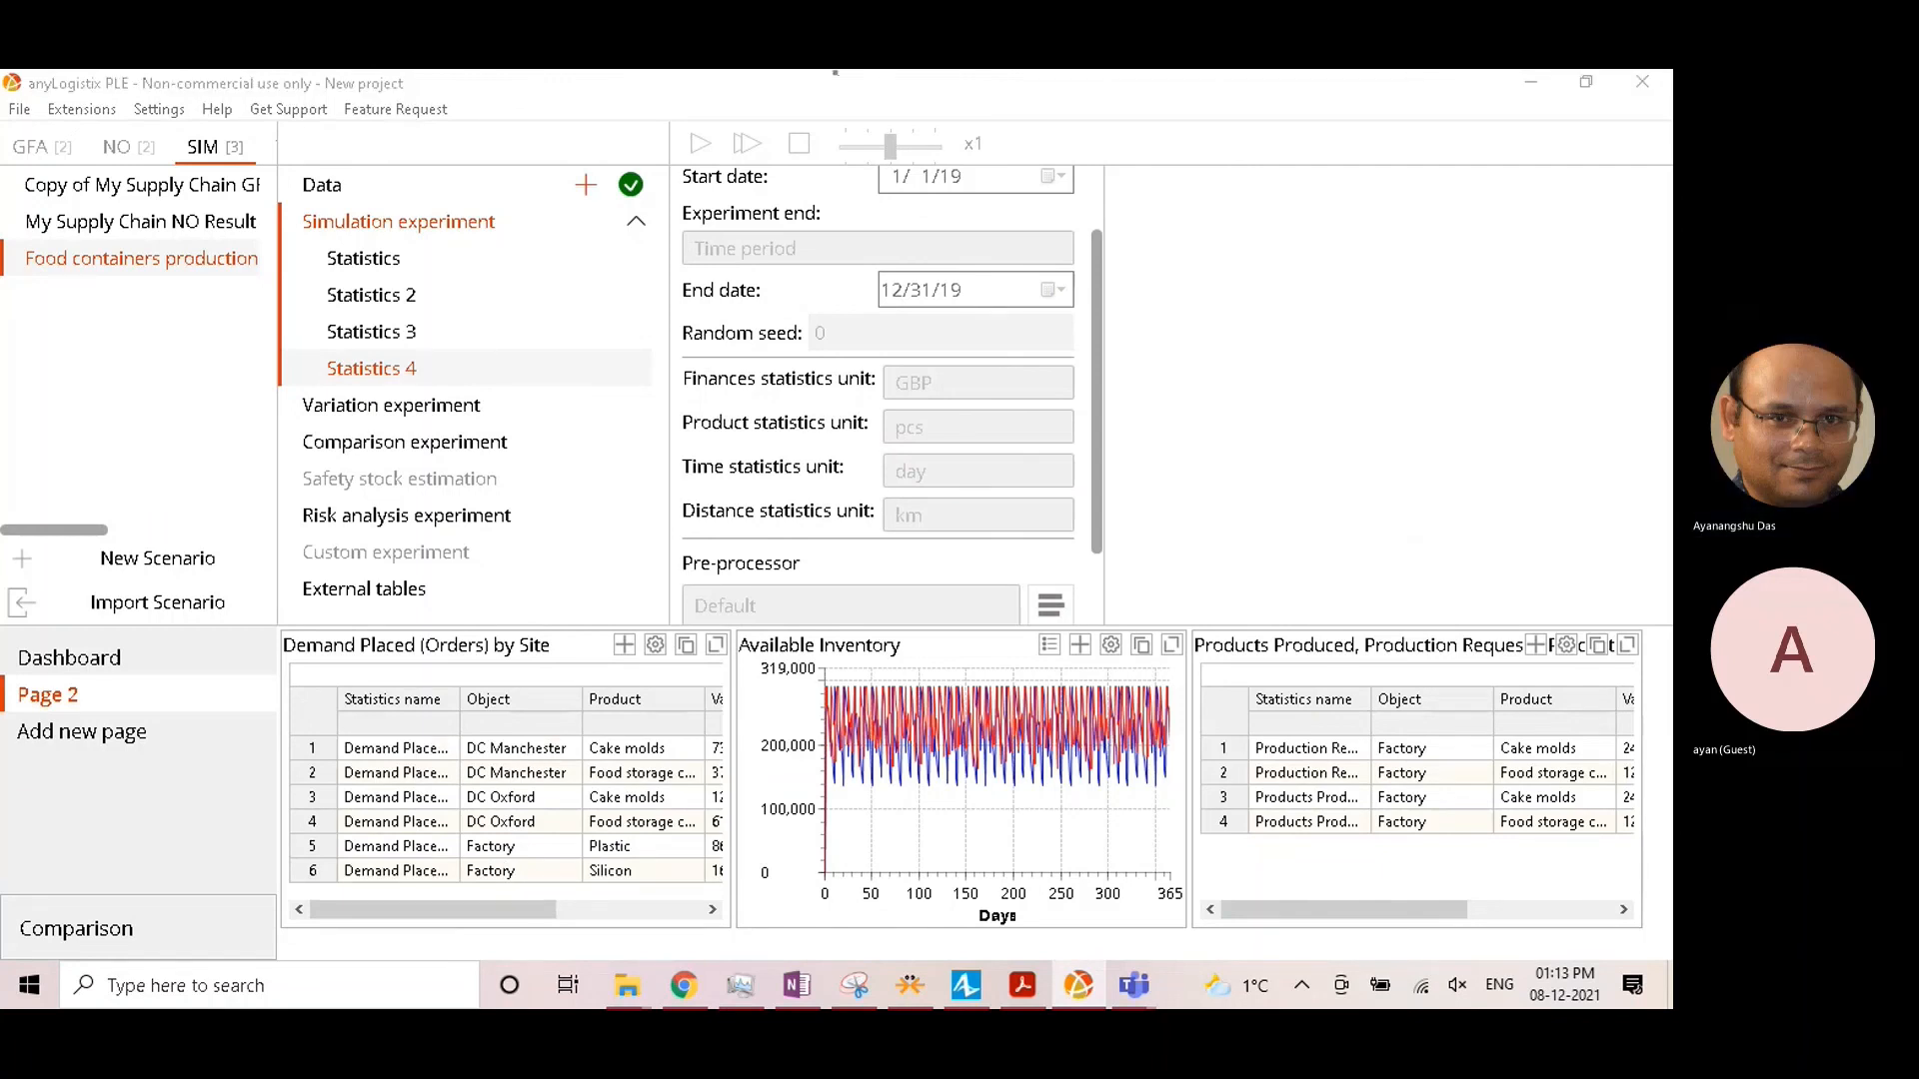
{"action": "left_click", "coordinate": [254, 444]}
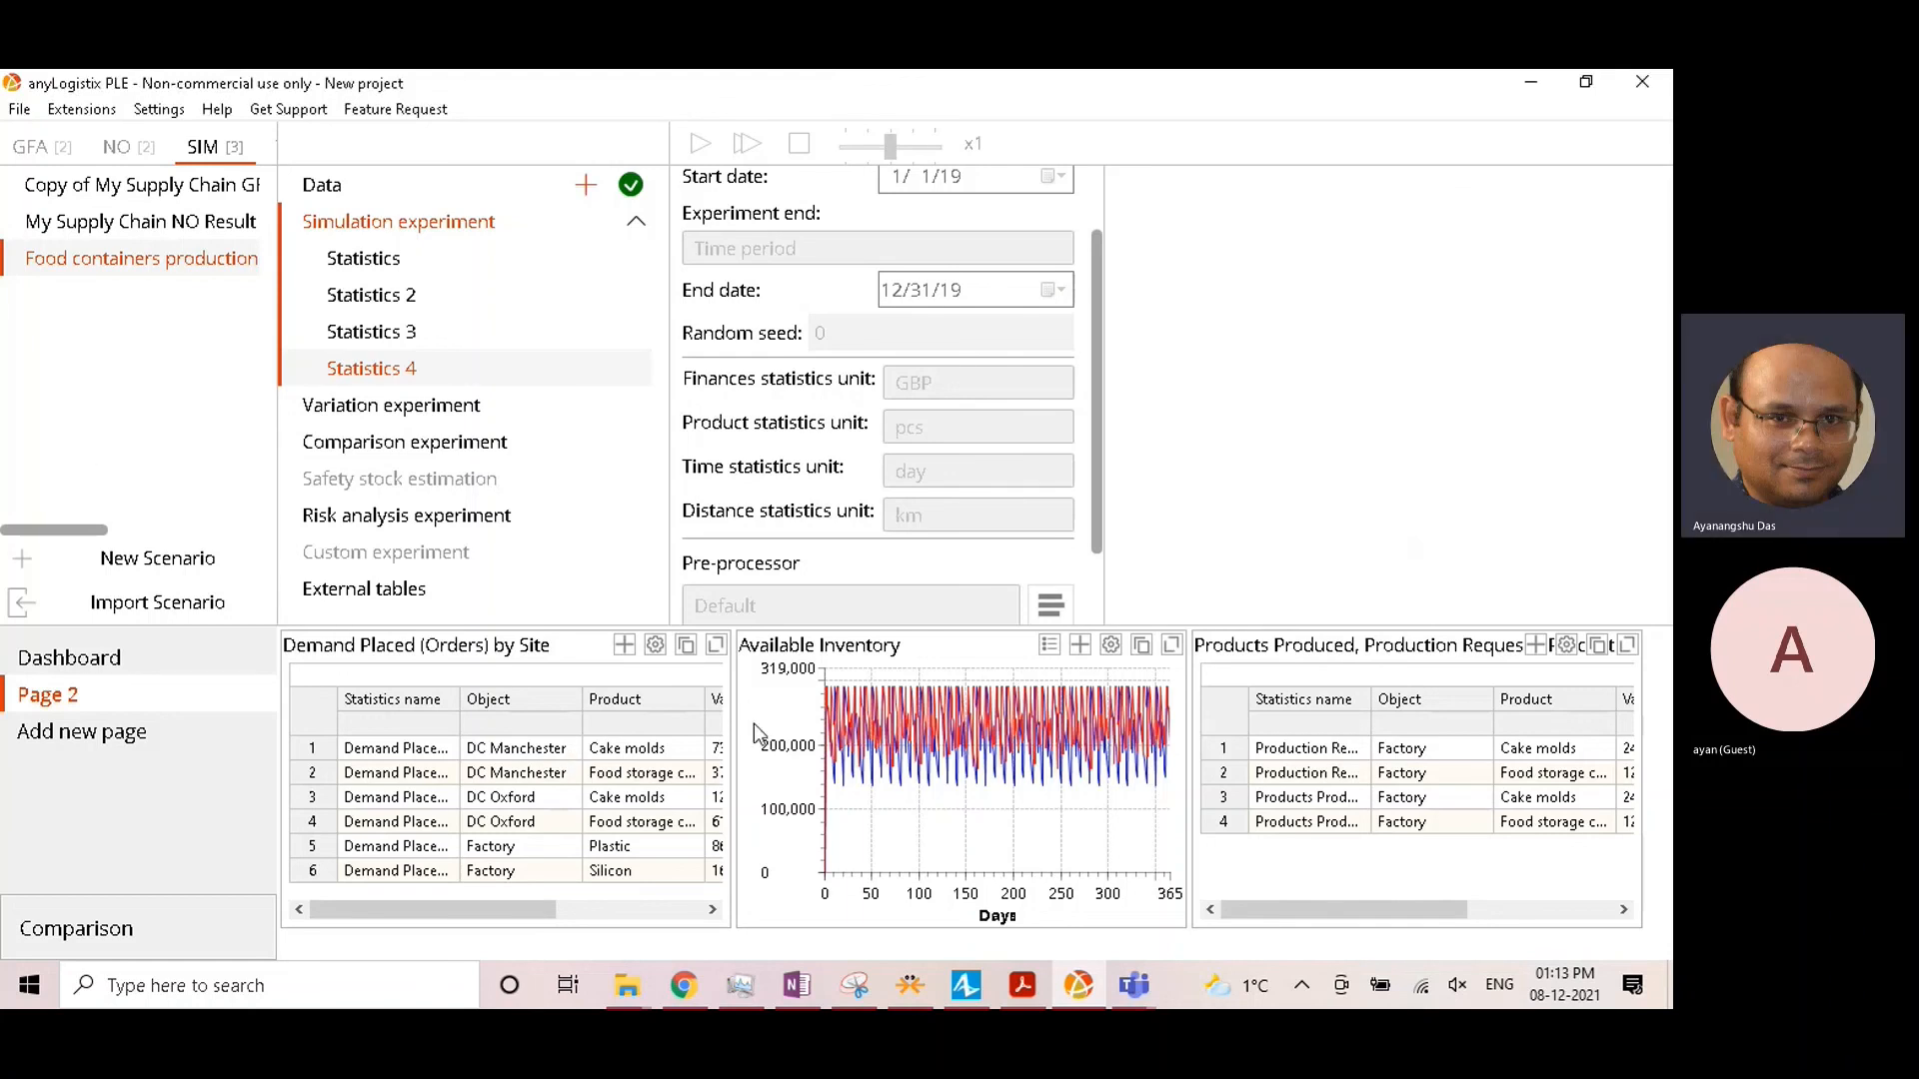
{"action": "left_click", "coordinate": [716, 647]}
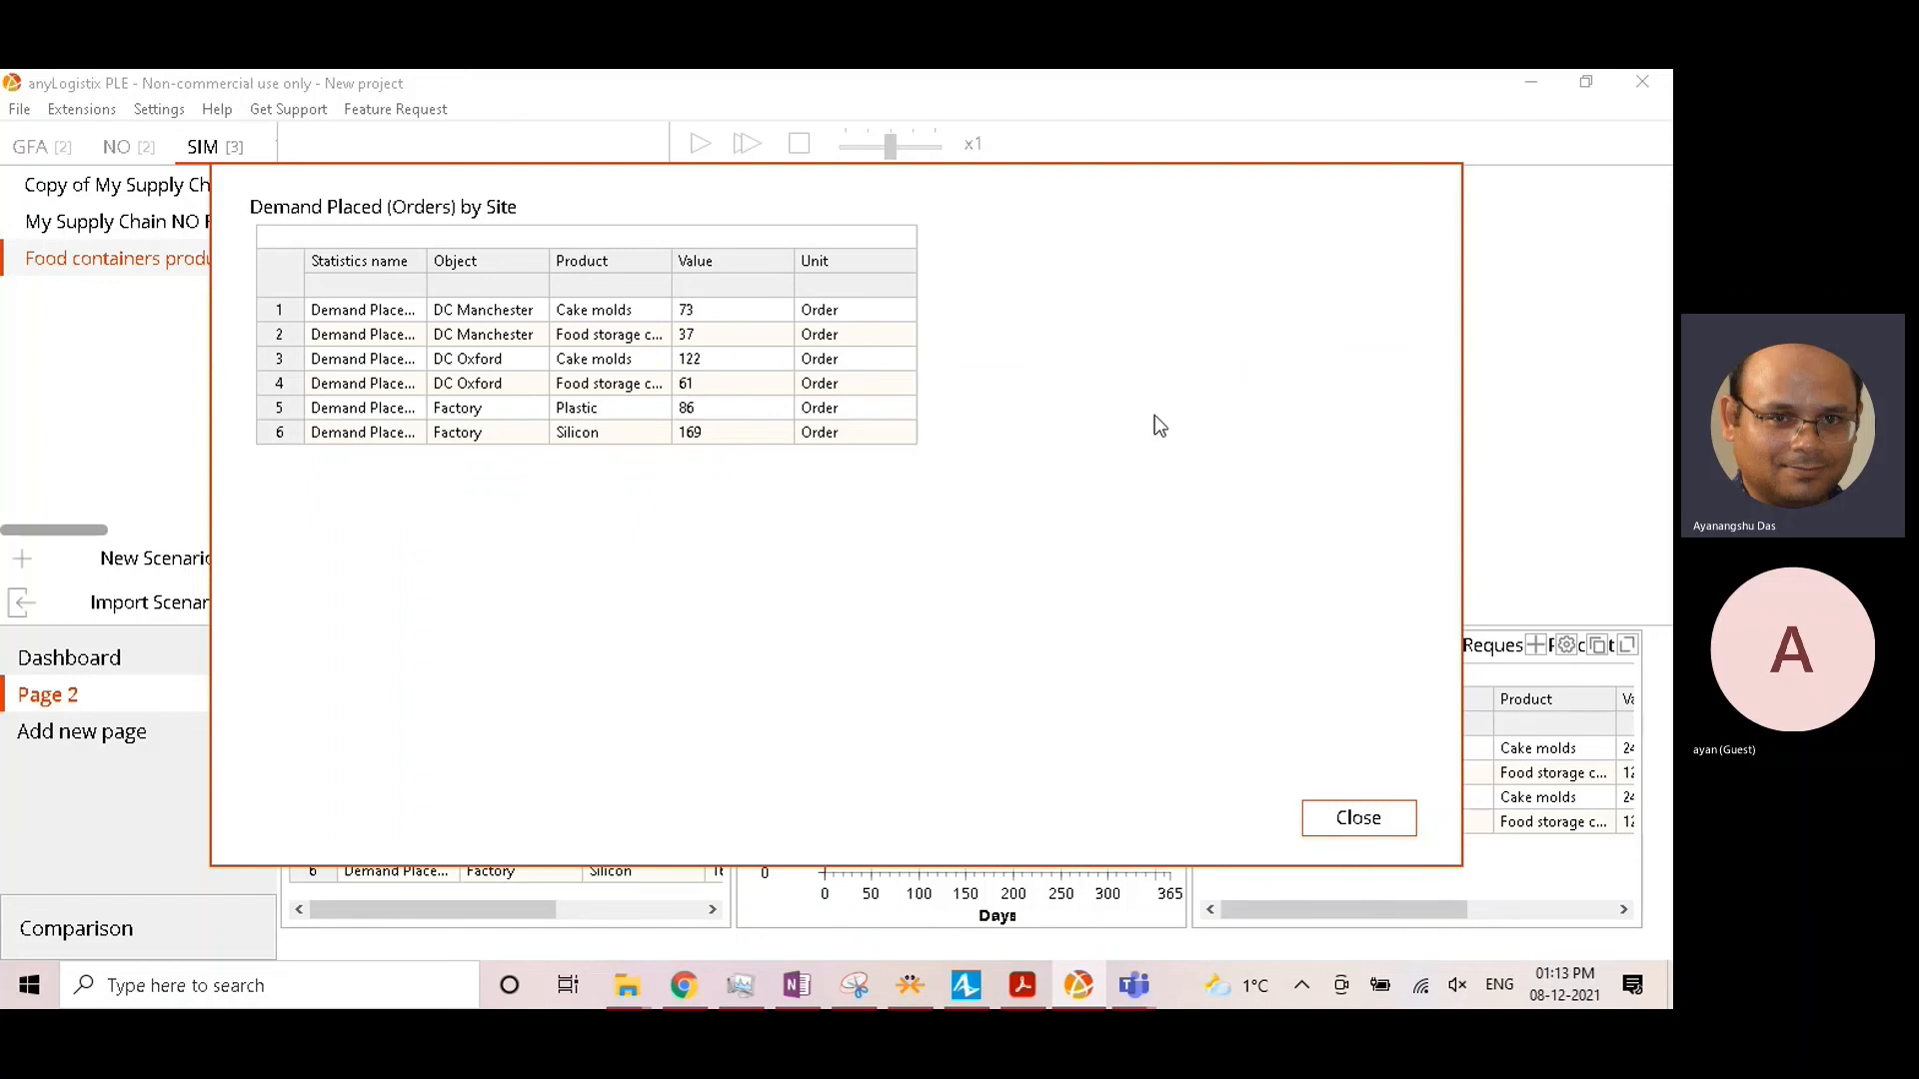
{"action": "left_click", "coordinate": [703, 408]}
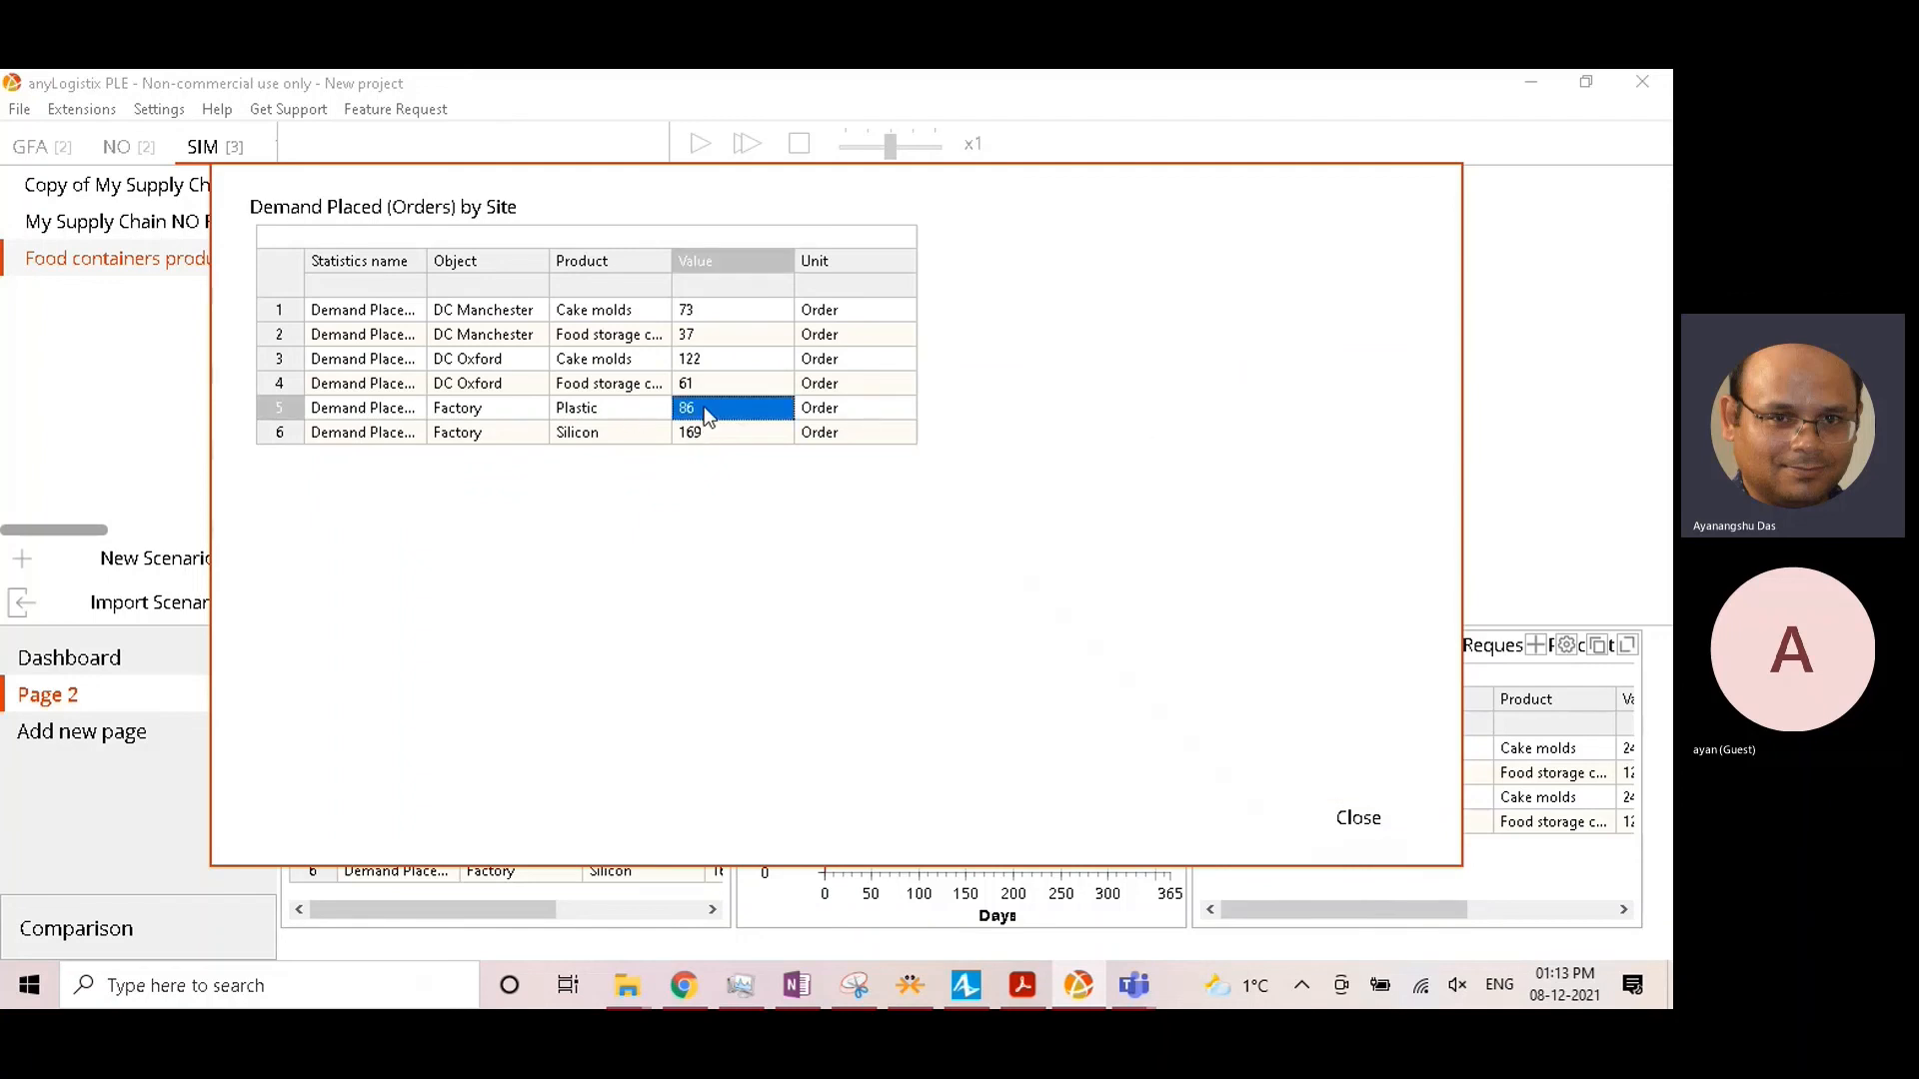
{"action": "left_click", "coordinate": [703, 428]}
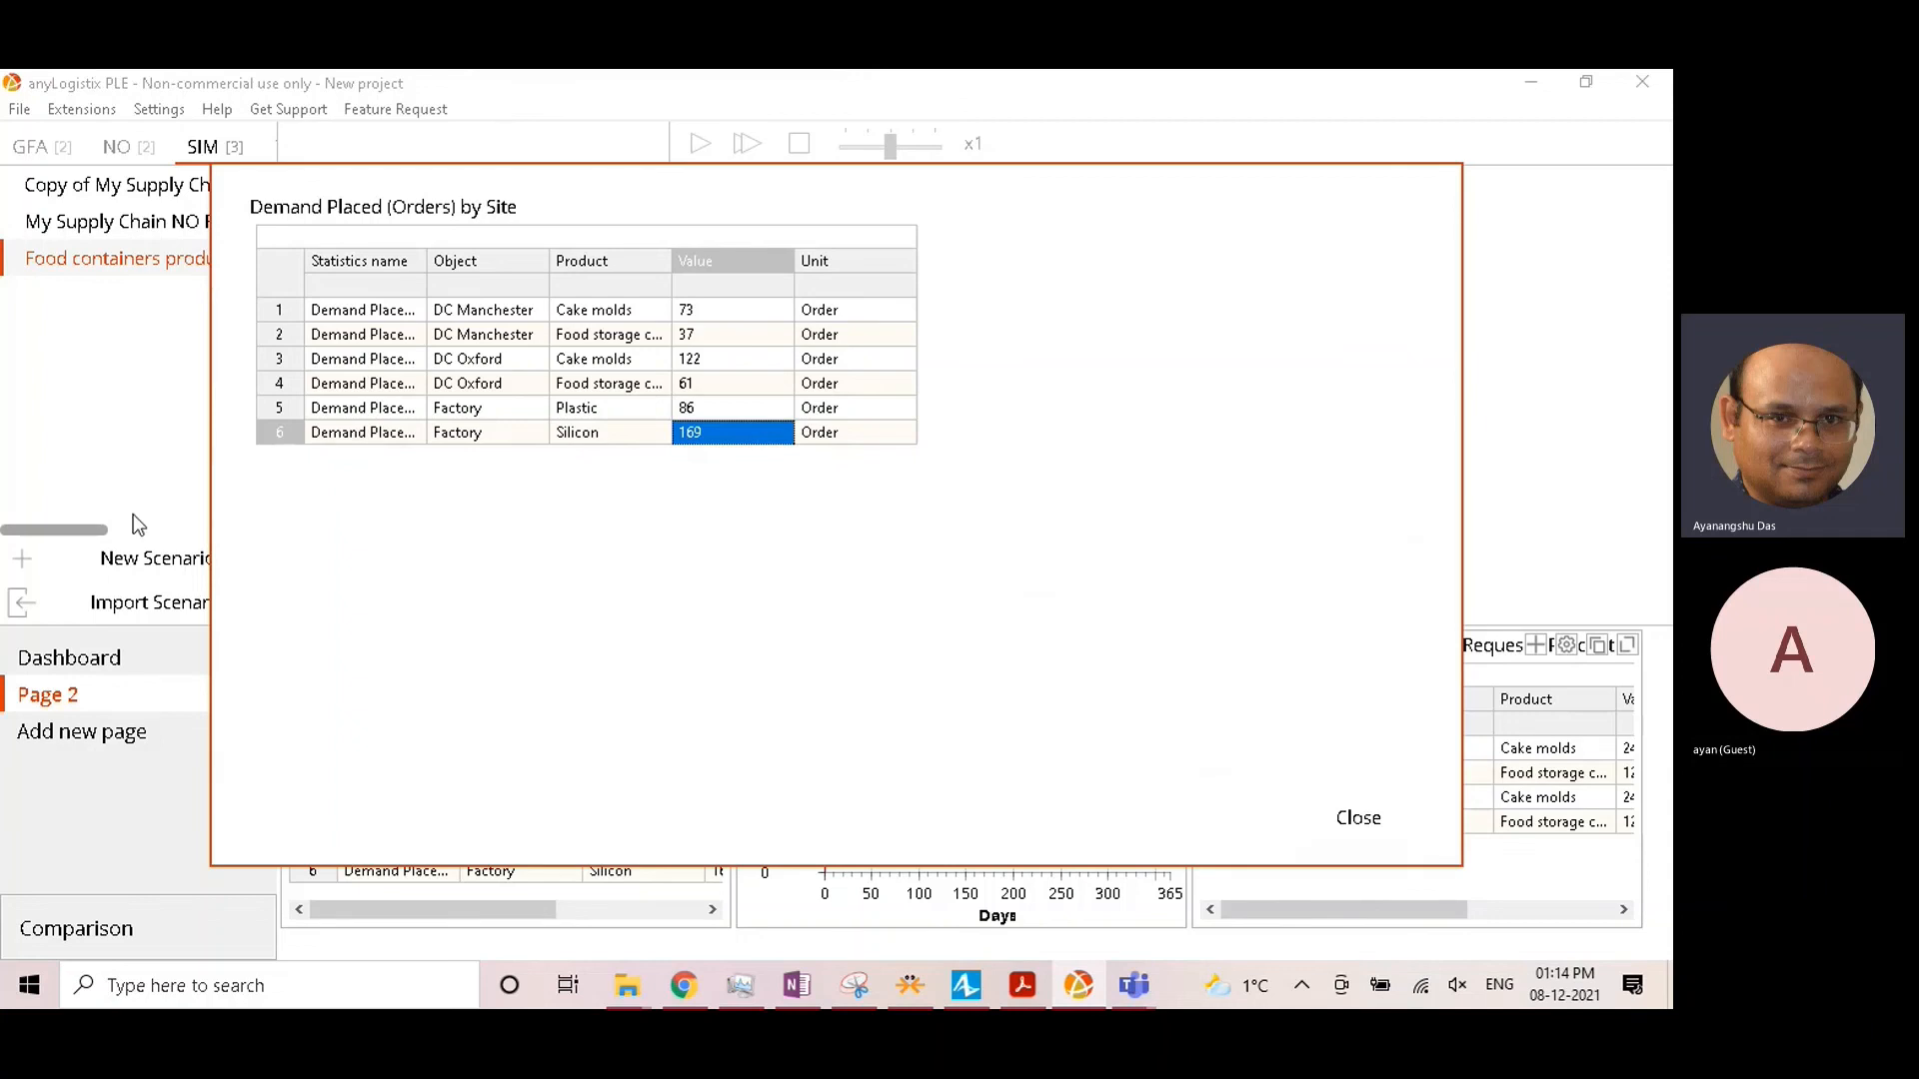
{"action": "left_click", "coordinate": [1349, 819]}
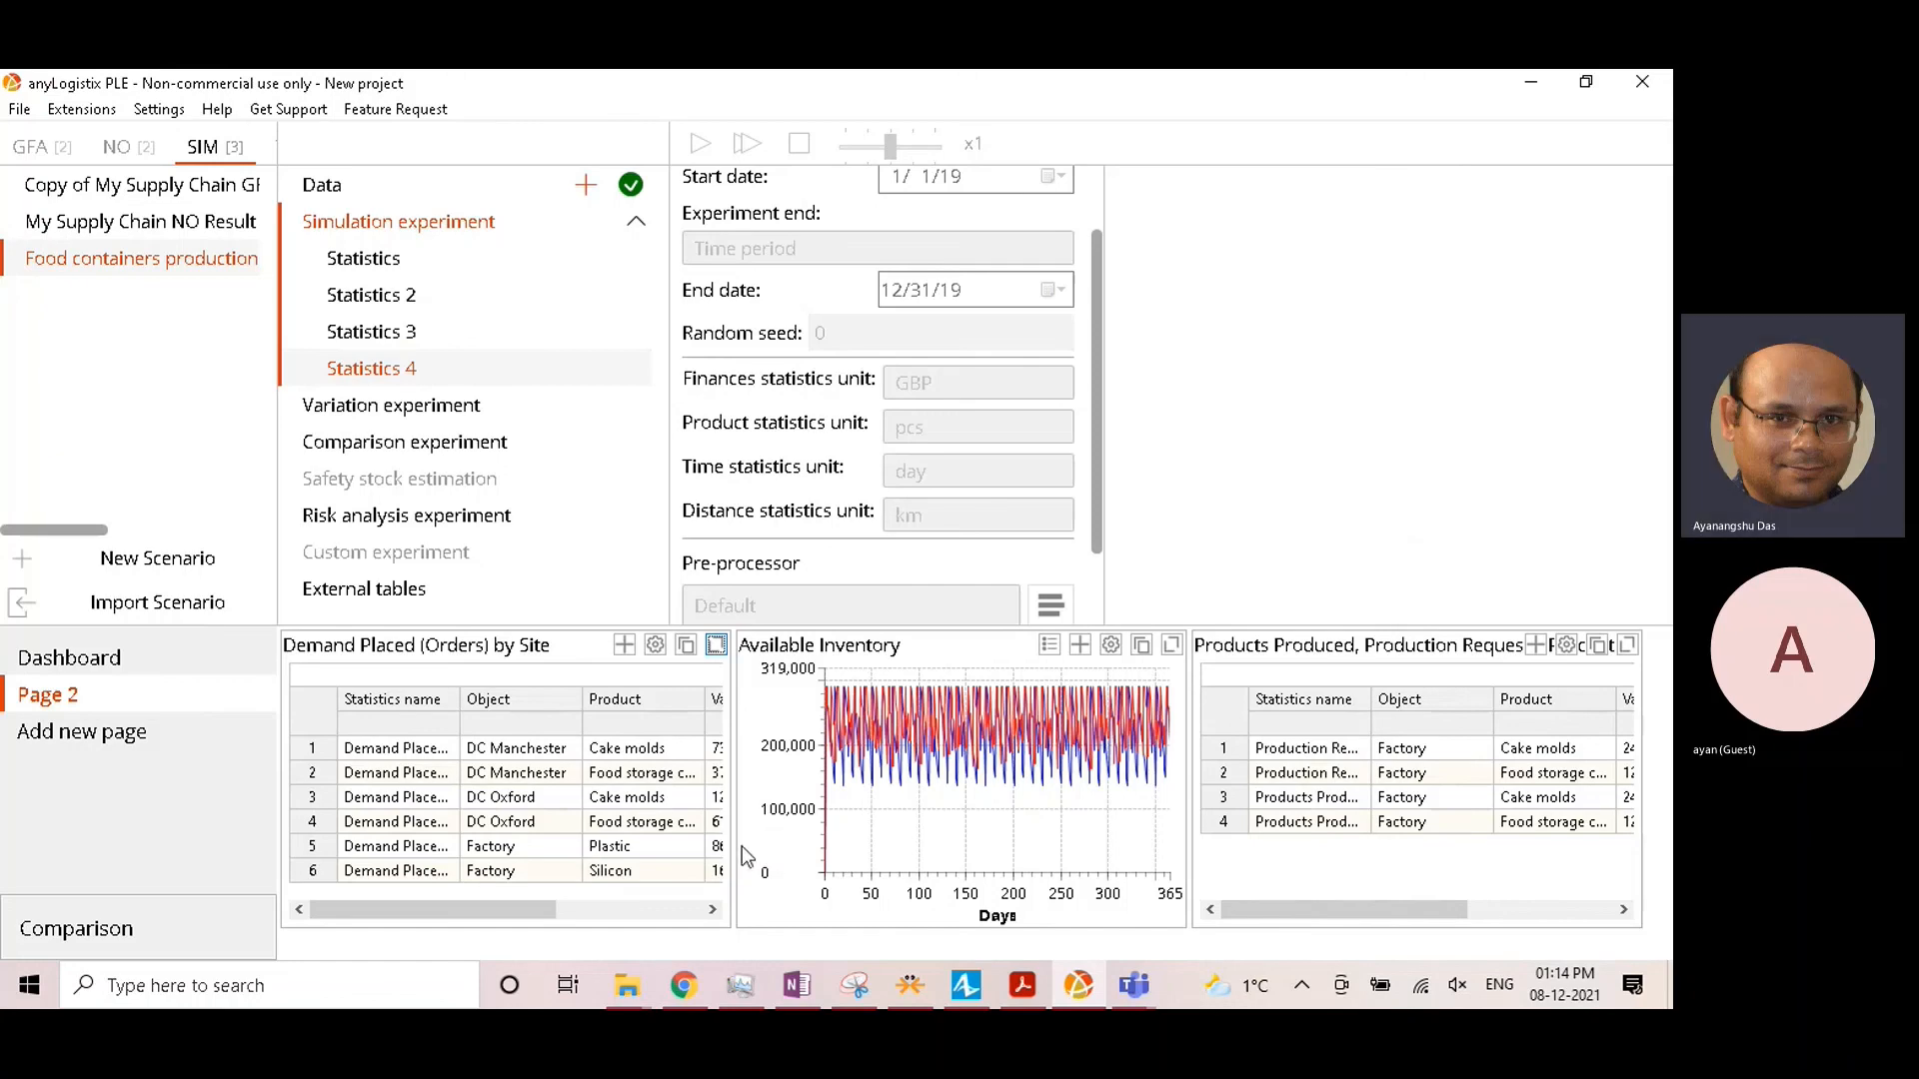
Step: Create a new dashboard page and start a new item on it with the Available Inventory product statistics
{"action": "left_click", "coordinate": [140, 732]}
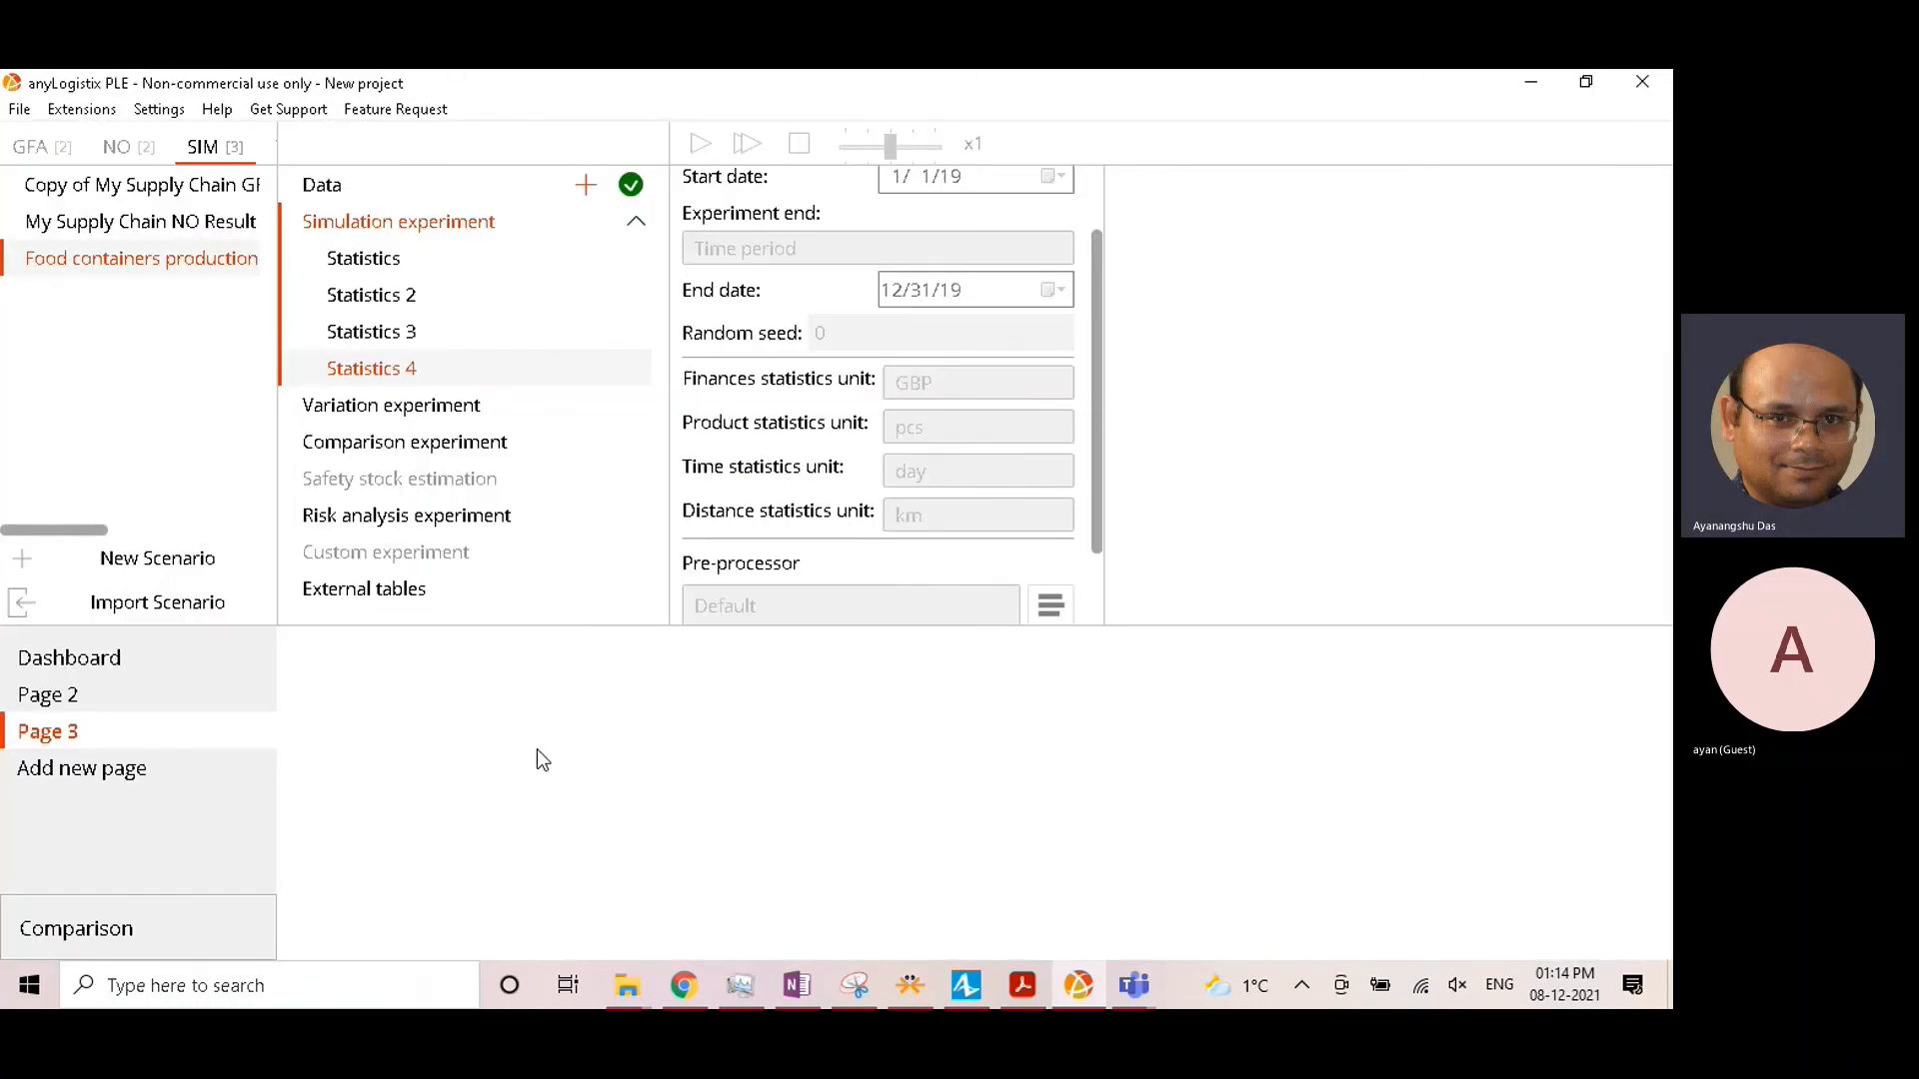
{"action": "right_click", "coordinate": [536, 750]}
{"action": "left_click", "coordinate": [600, 763]}
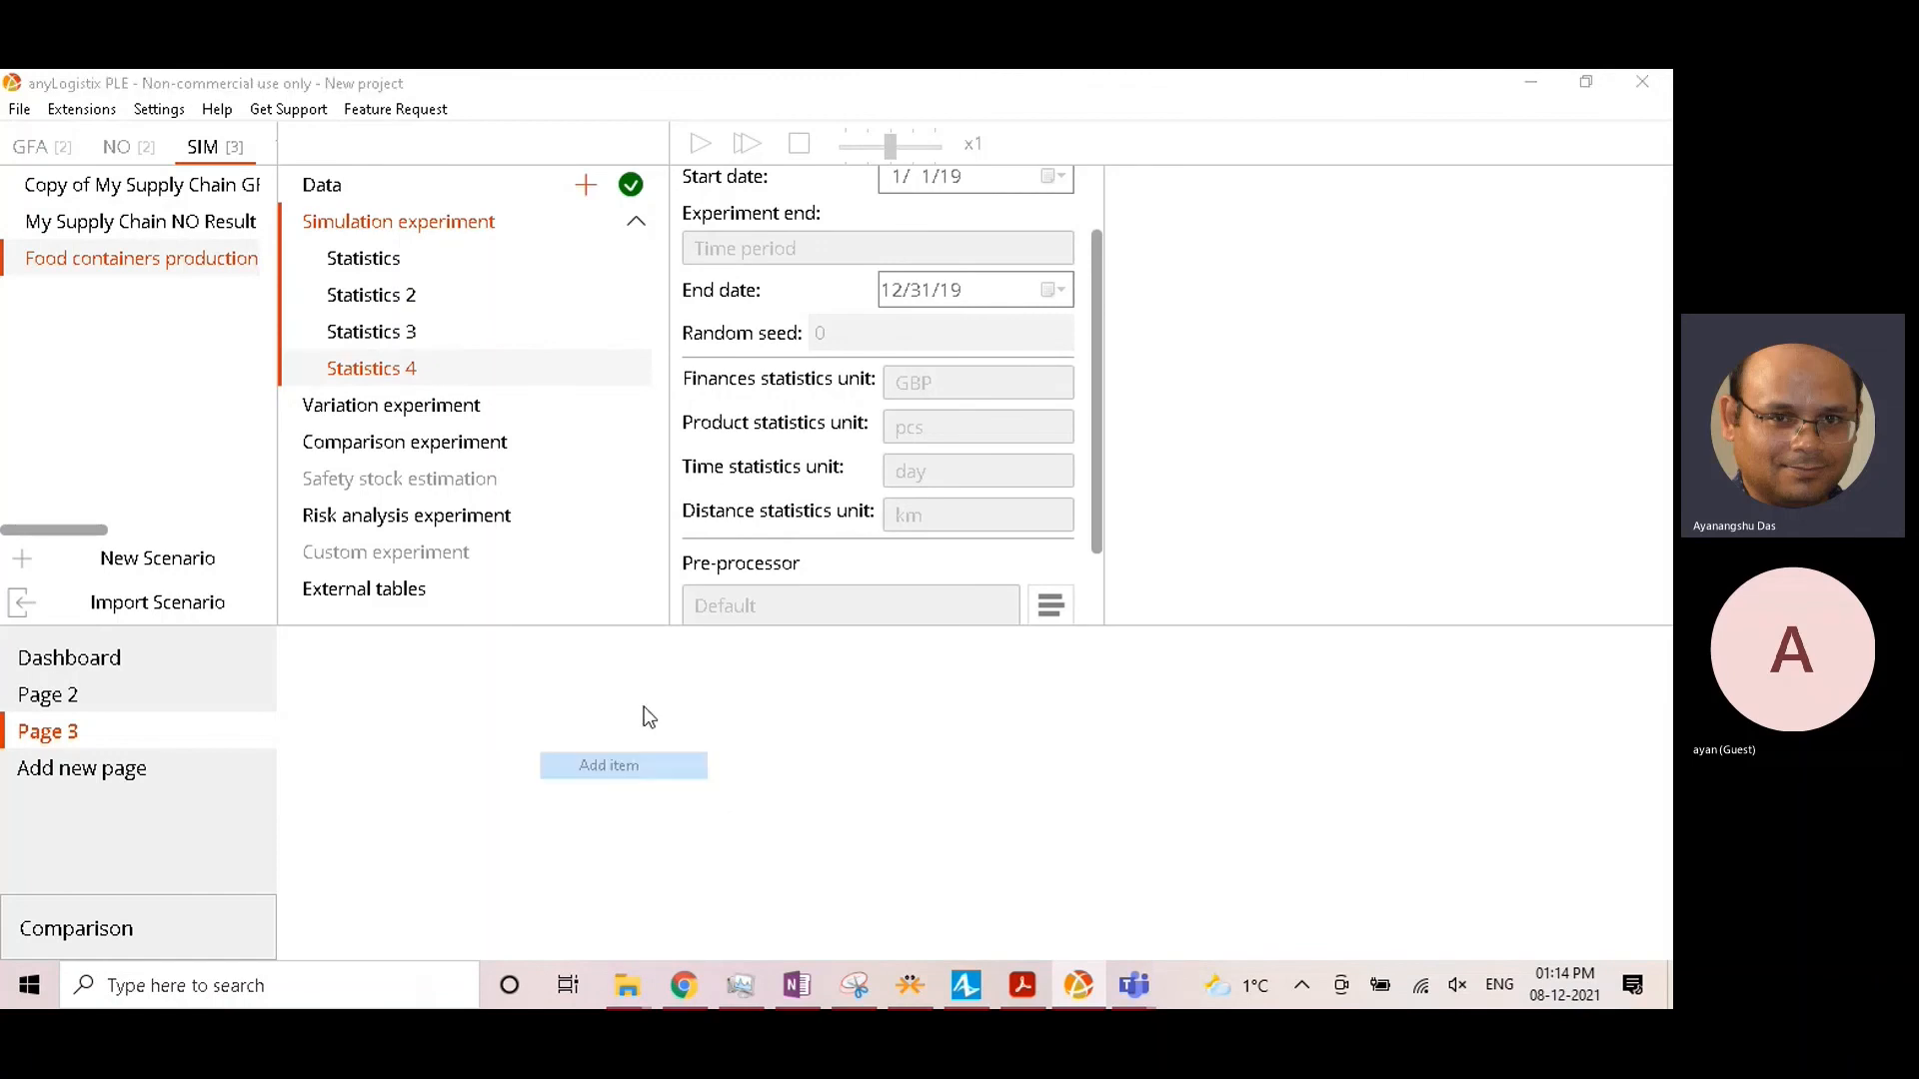
{"action": "left_click", "coordinate": [261, 147]}
{"action": "type", "text": "invn"}
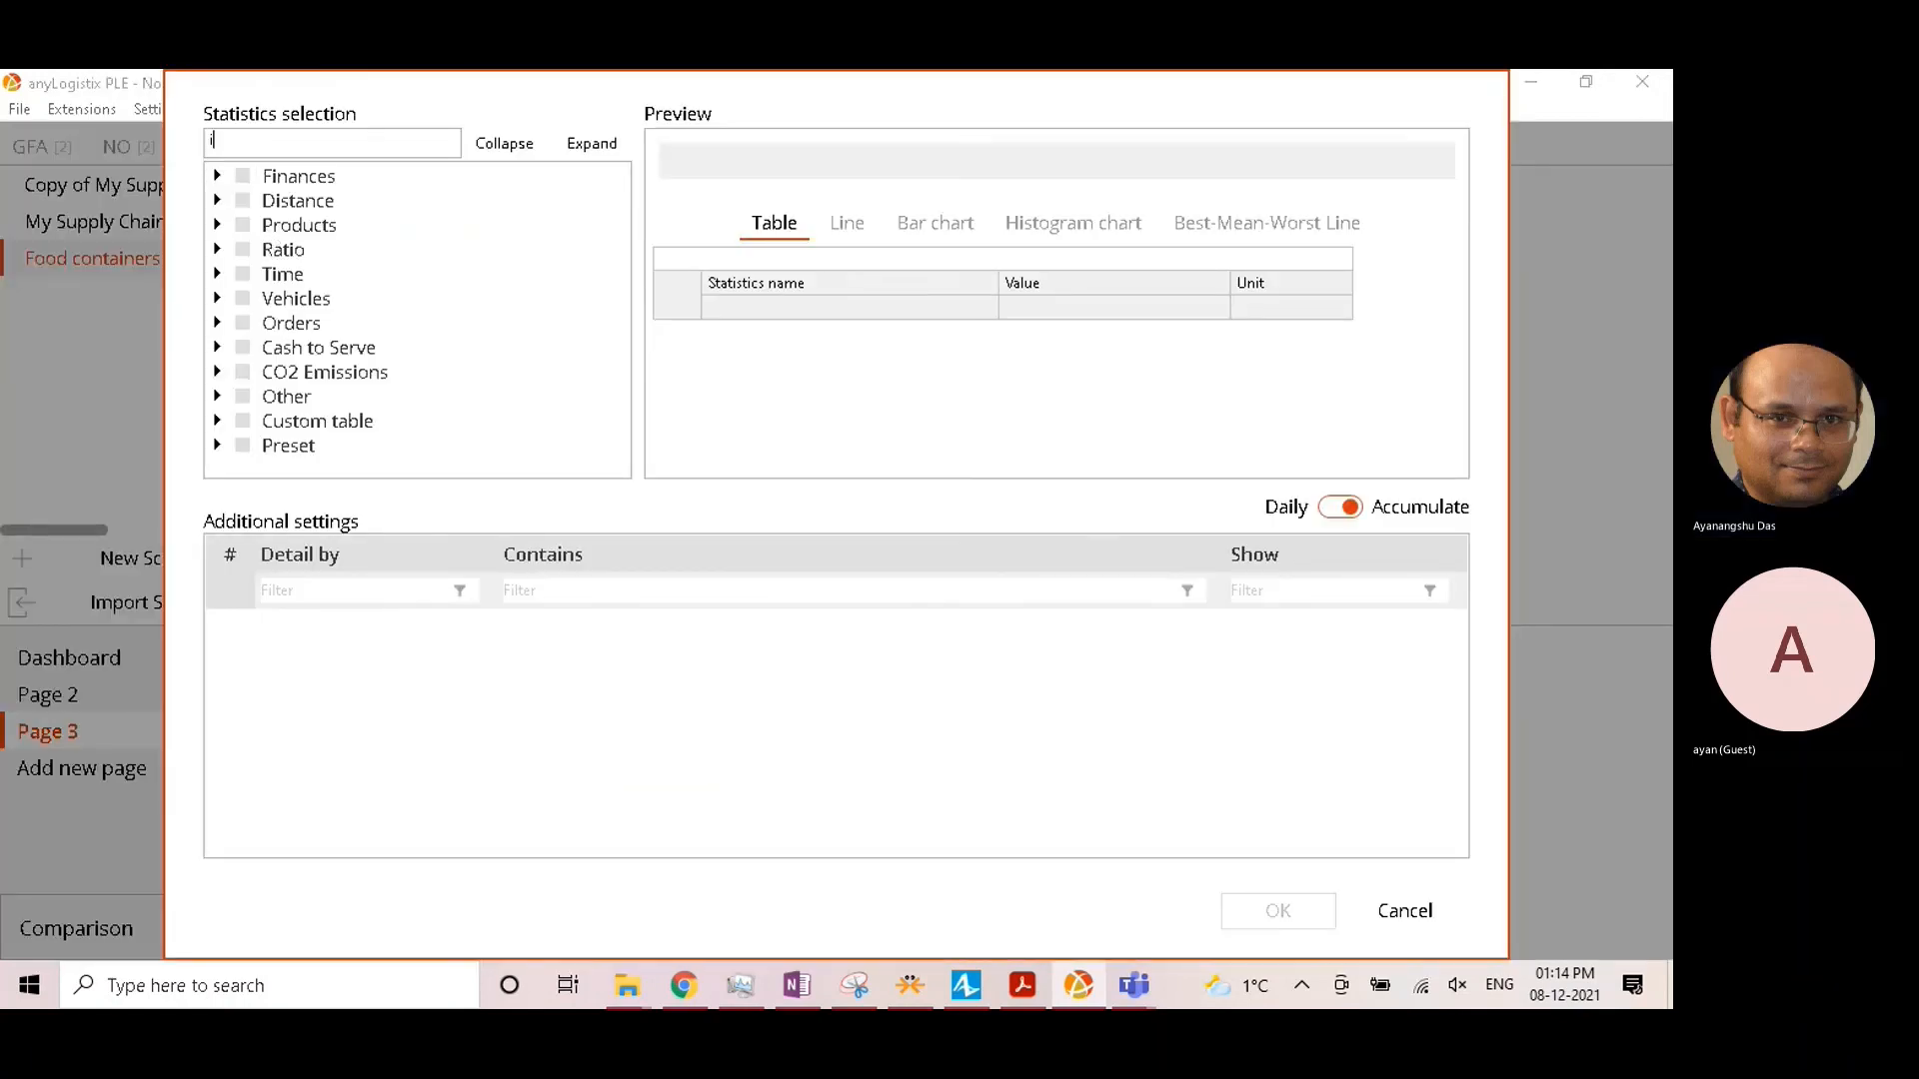
{"action": "key", "text": "BackSpace"}
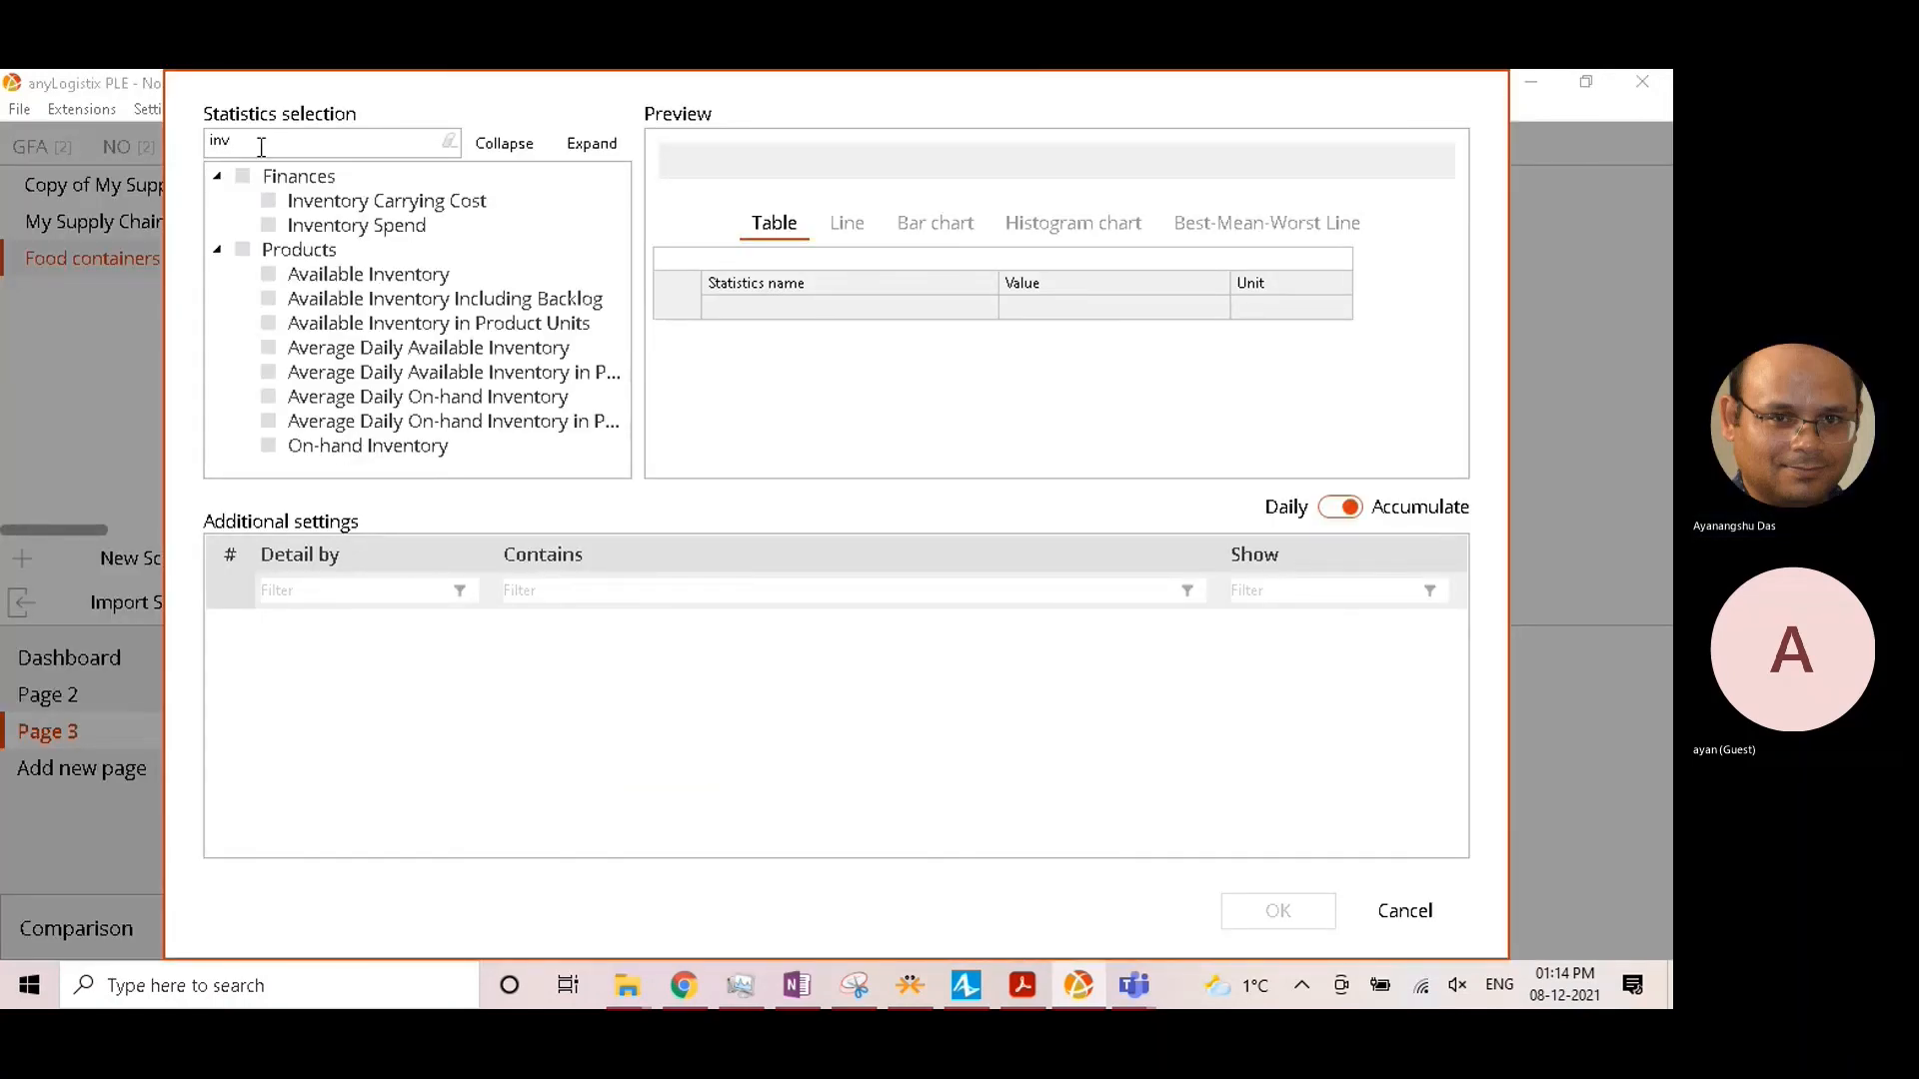
{"action": "left_click", "coordinate": [271, 281]}
{"action": "left_click", "coordinate": [269, 275]}
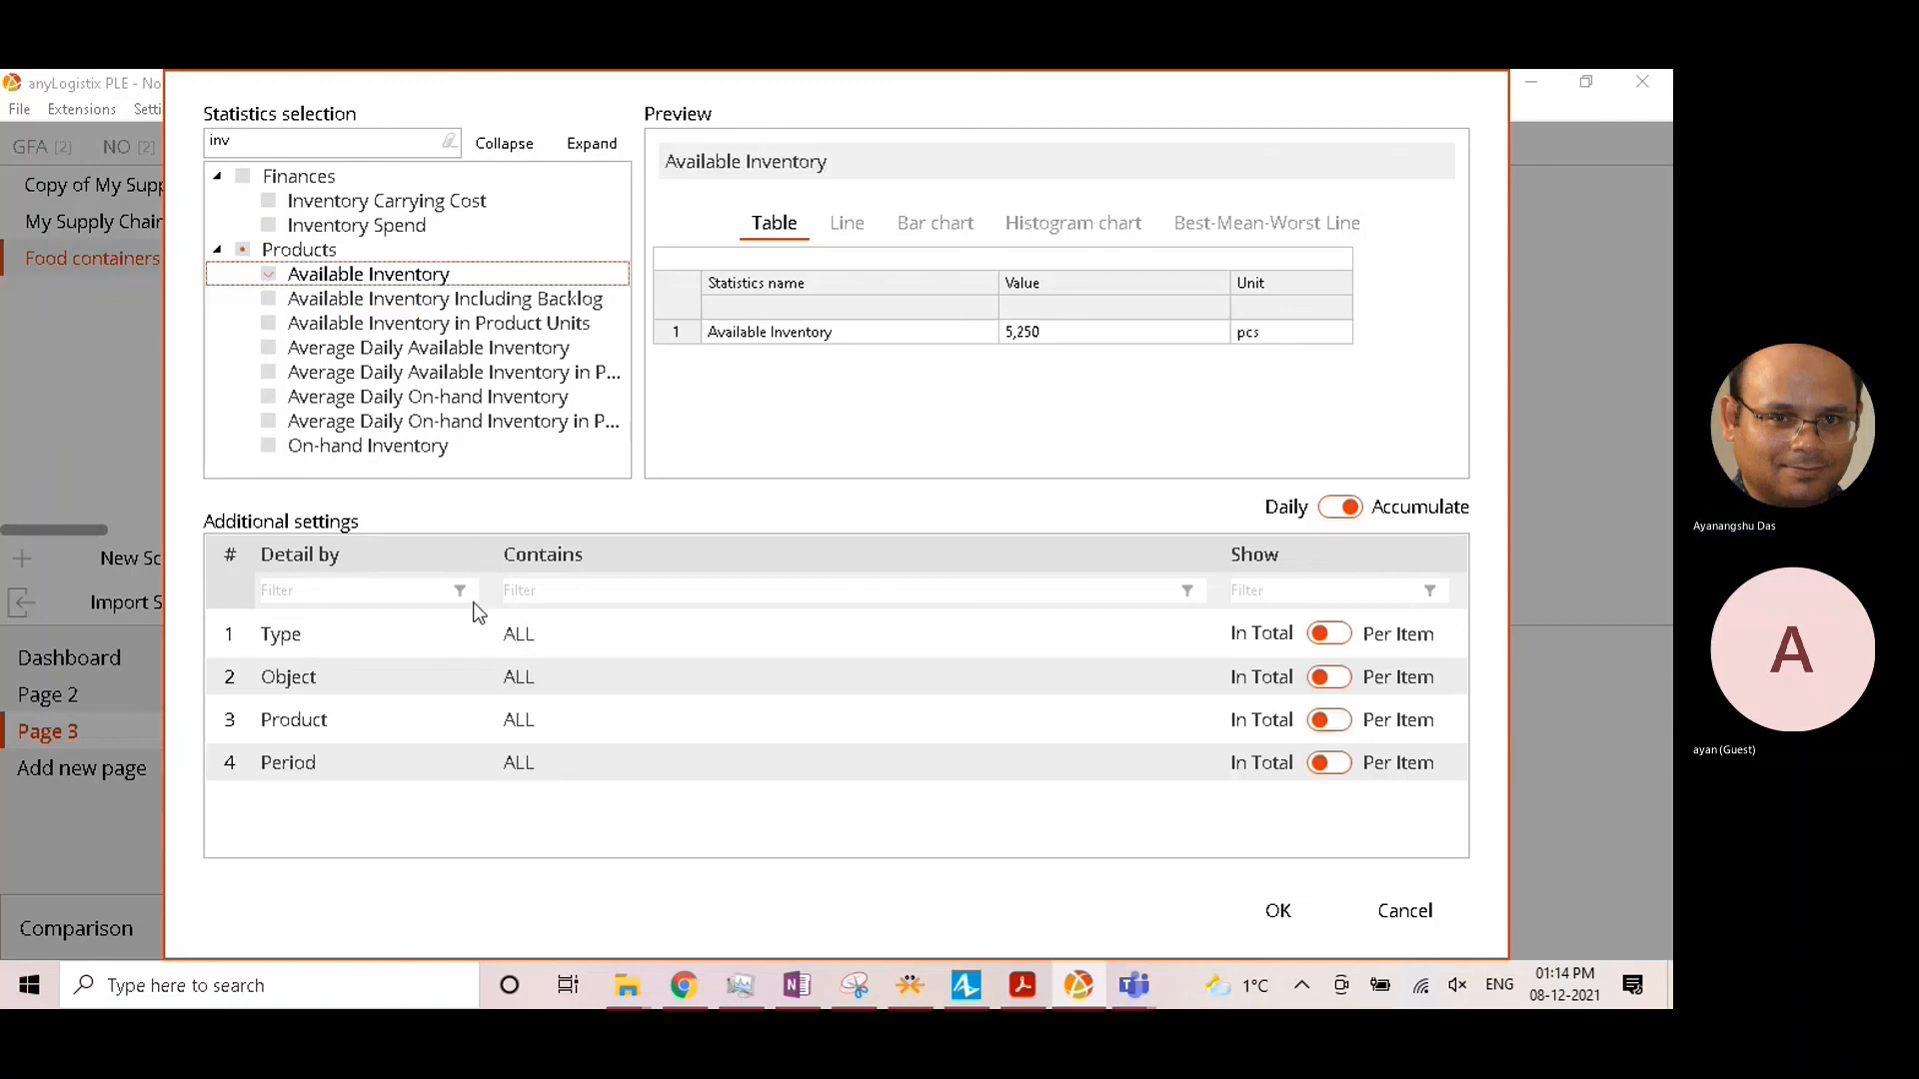
Step: Restrict the Available Inventory statistics to the Factory object, show them per product, and add the table to Page 3
{"action": "left_click", "coordinate": [542, 679]}
{"action": "left_click", "coordinate": [541, 679]}
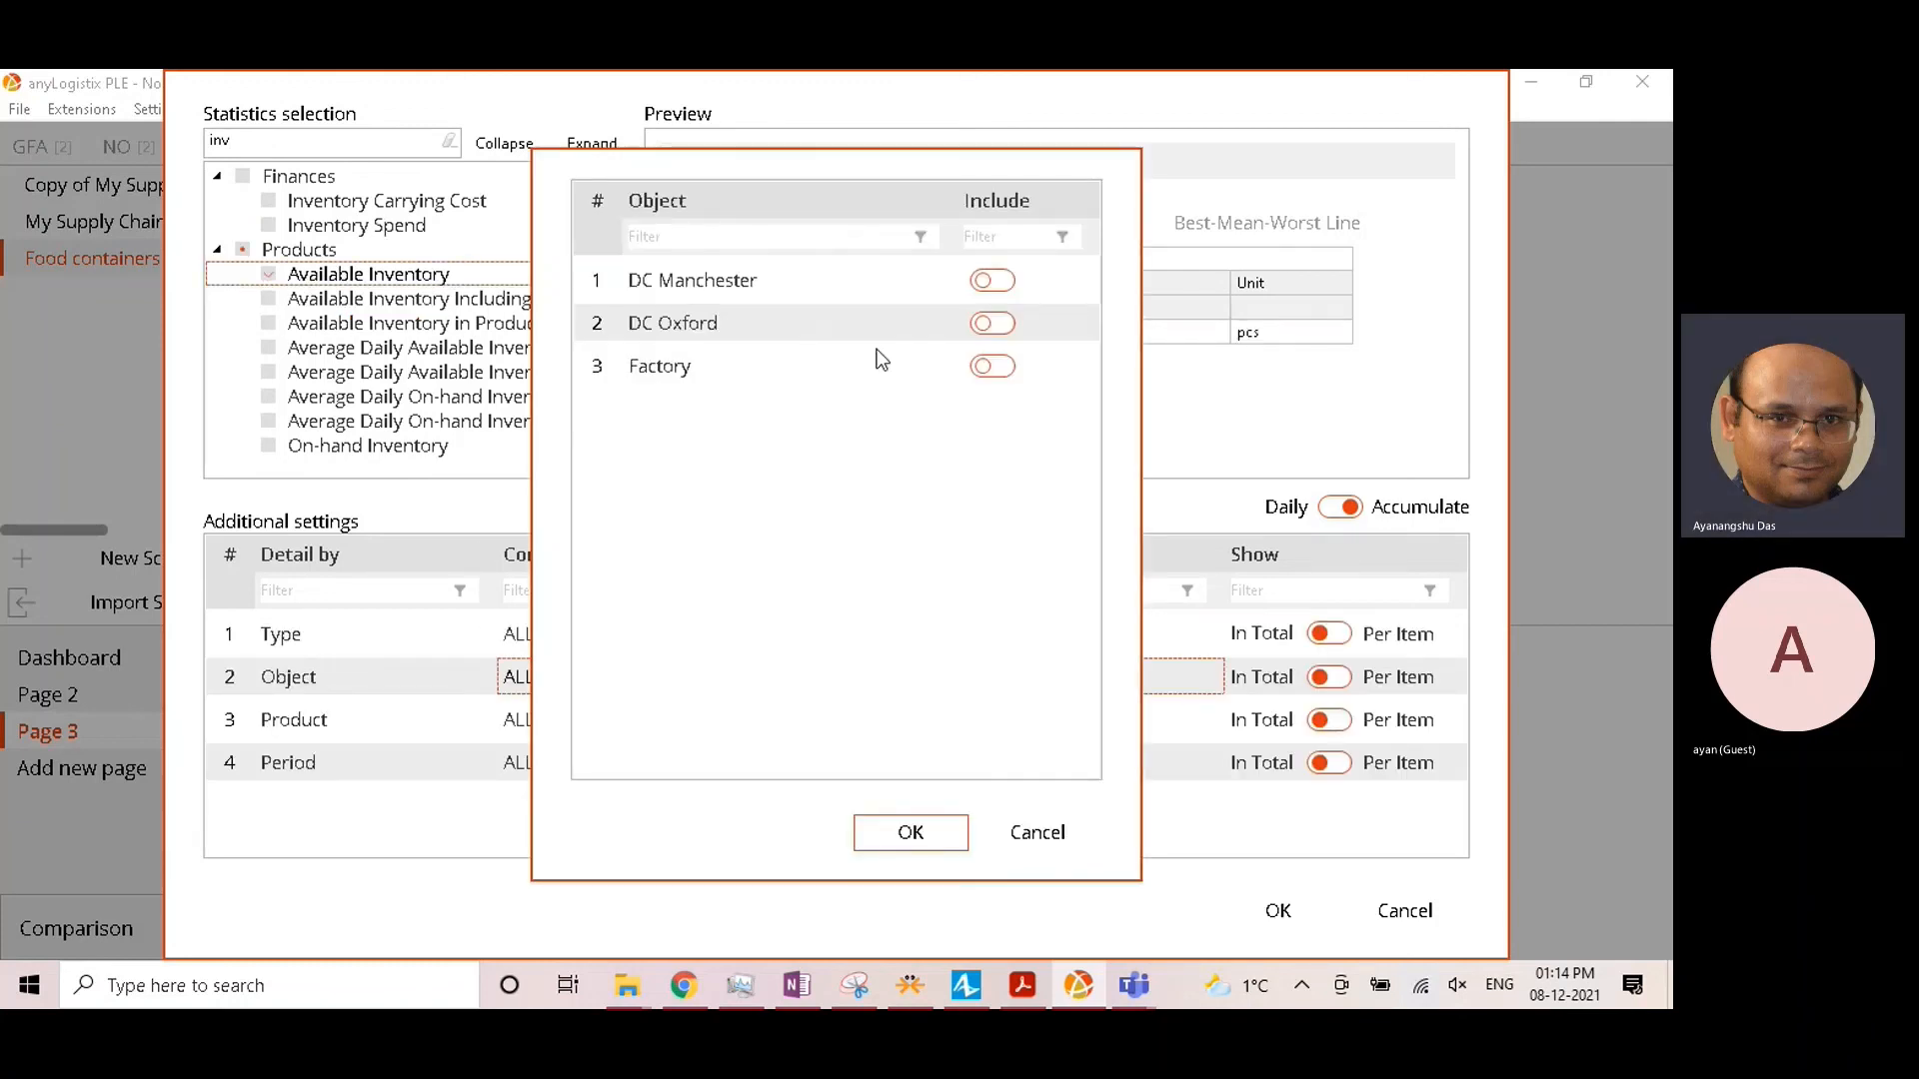
{"action": "left_click", "coordinate": [995, 366]}
{"action": "left_click", "coordinate": [910, 833]}
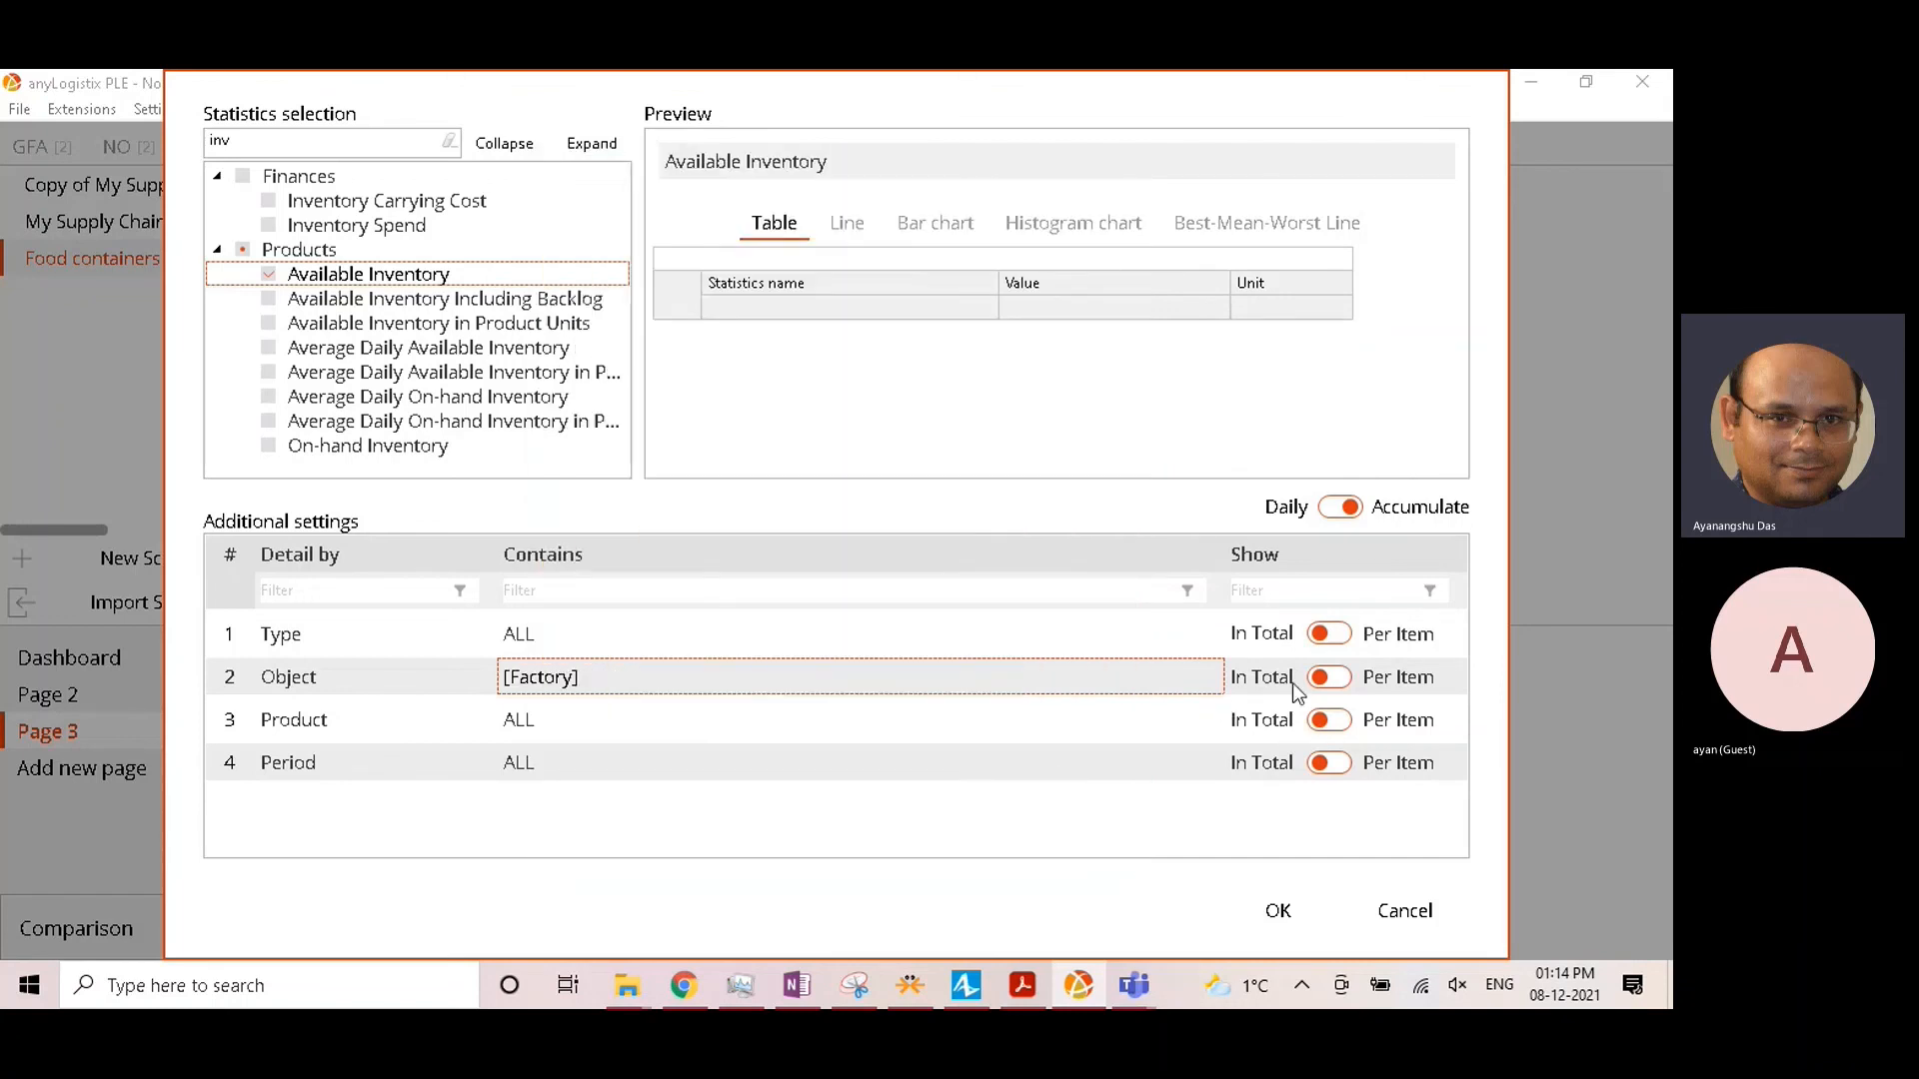
{"action": "left_click", "coordinate": [1337, 714]}
{"action": "left_click", "coordinate": [1342, 688]}
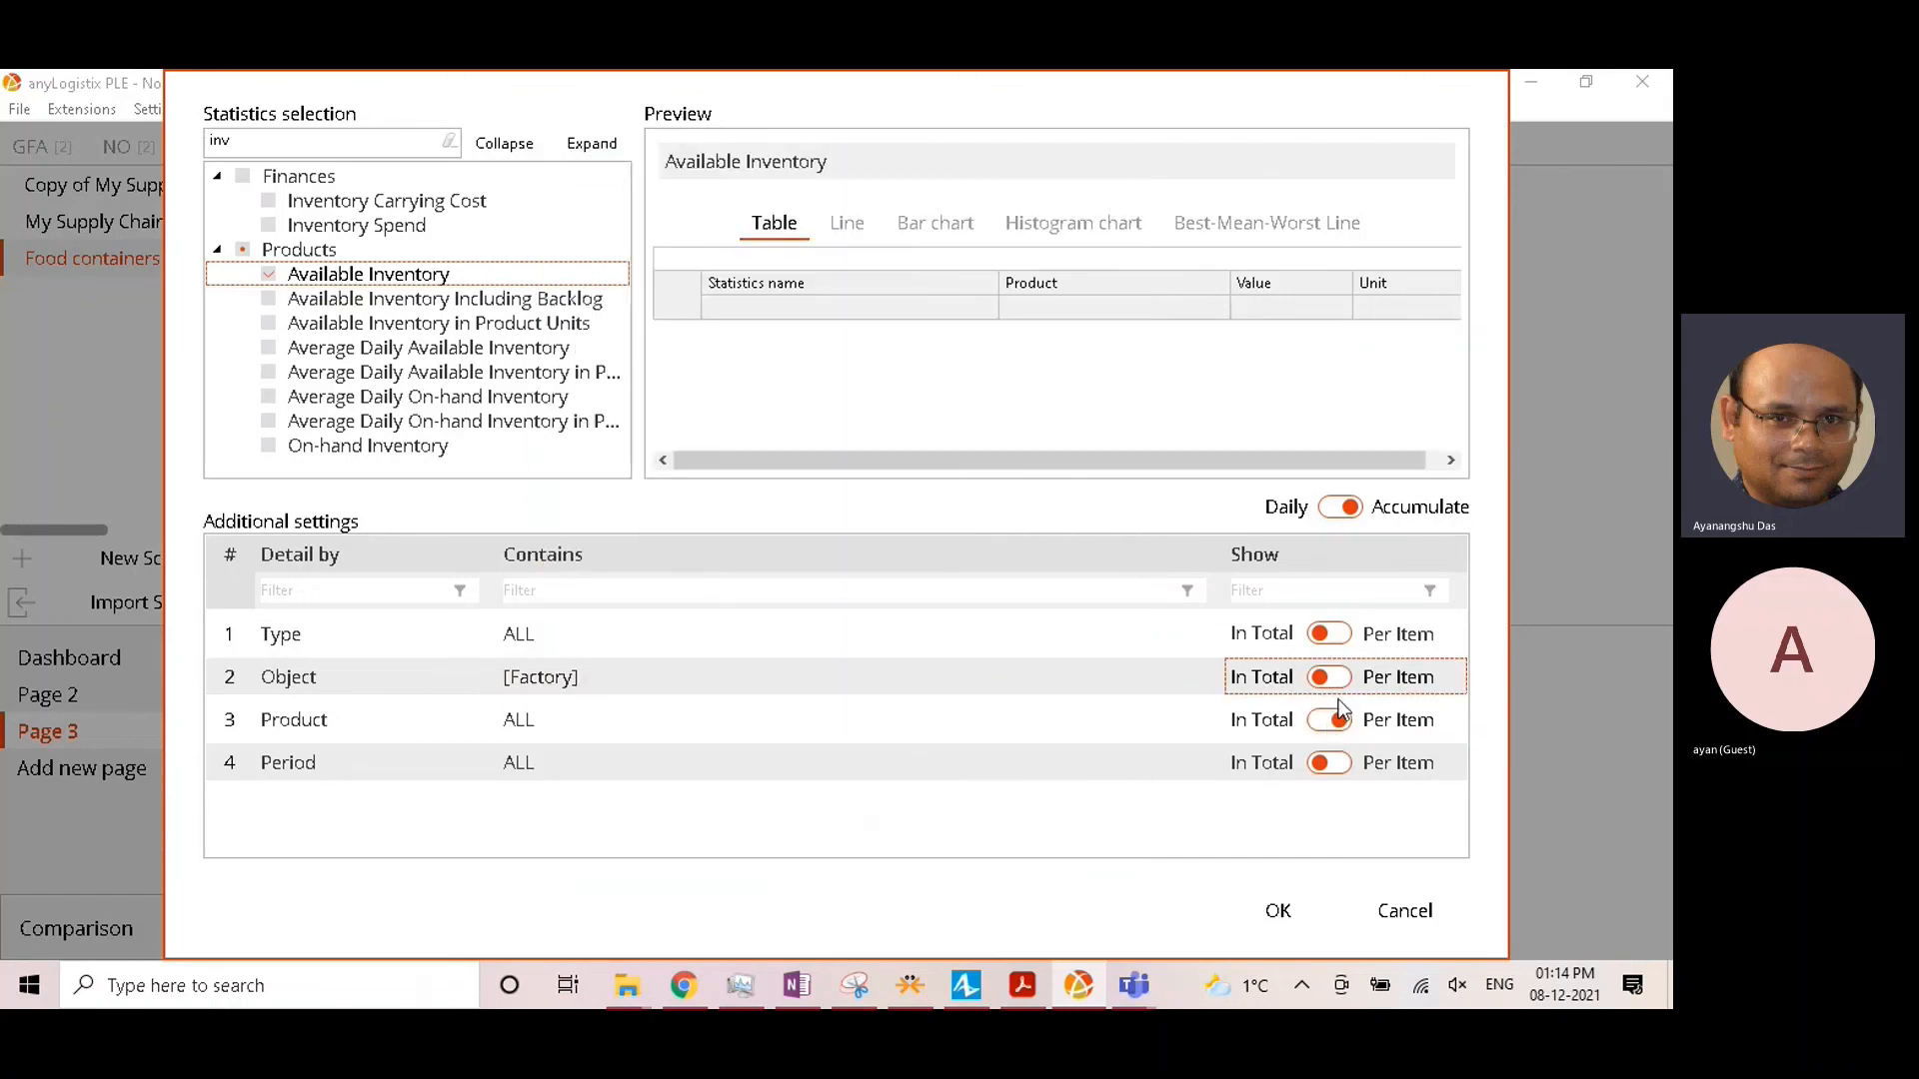
{"action": "left_click", "coordinate": [1287, 906]}
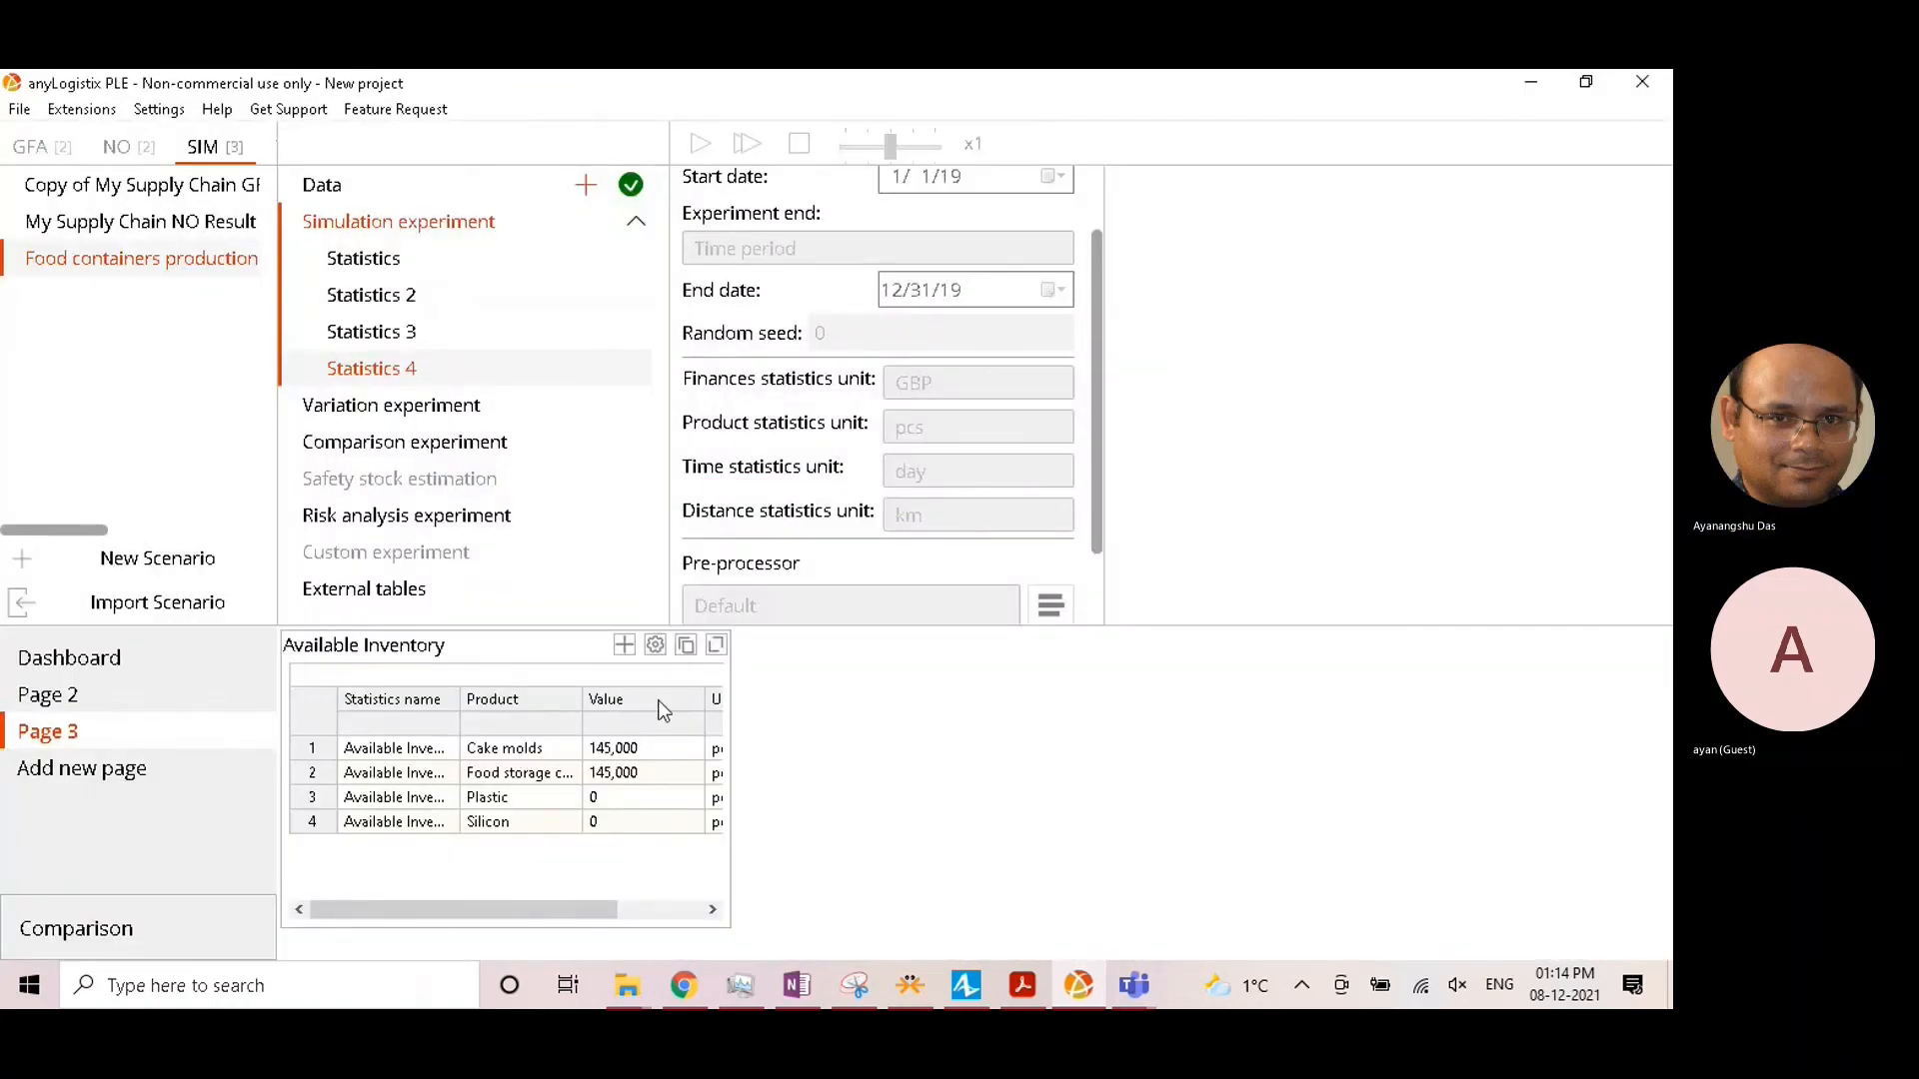
Step: Examine the enlarged Available Inventory table for each product, widening its Statistics name and Product columns
{"action": "left_click", "coordinate": [716, 646]}
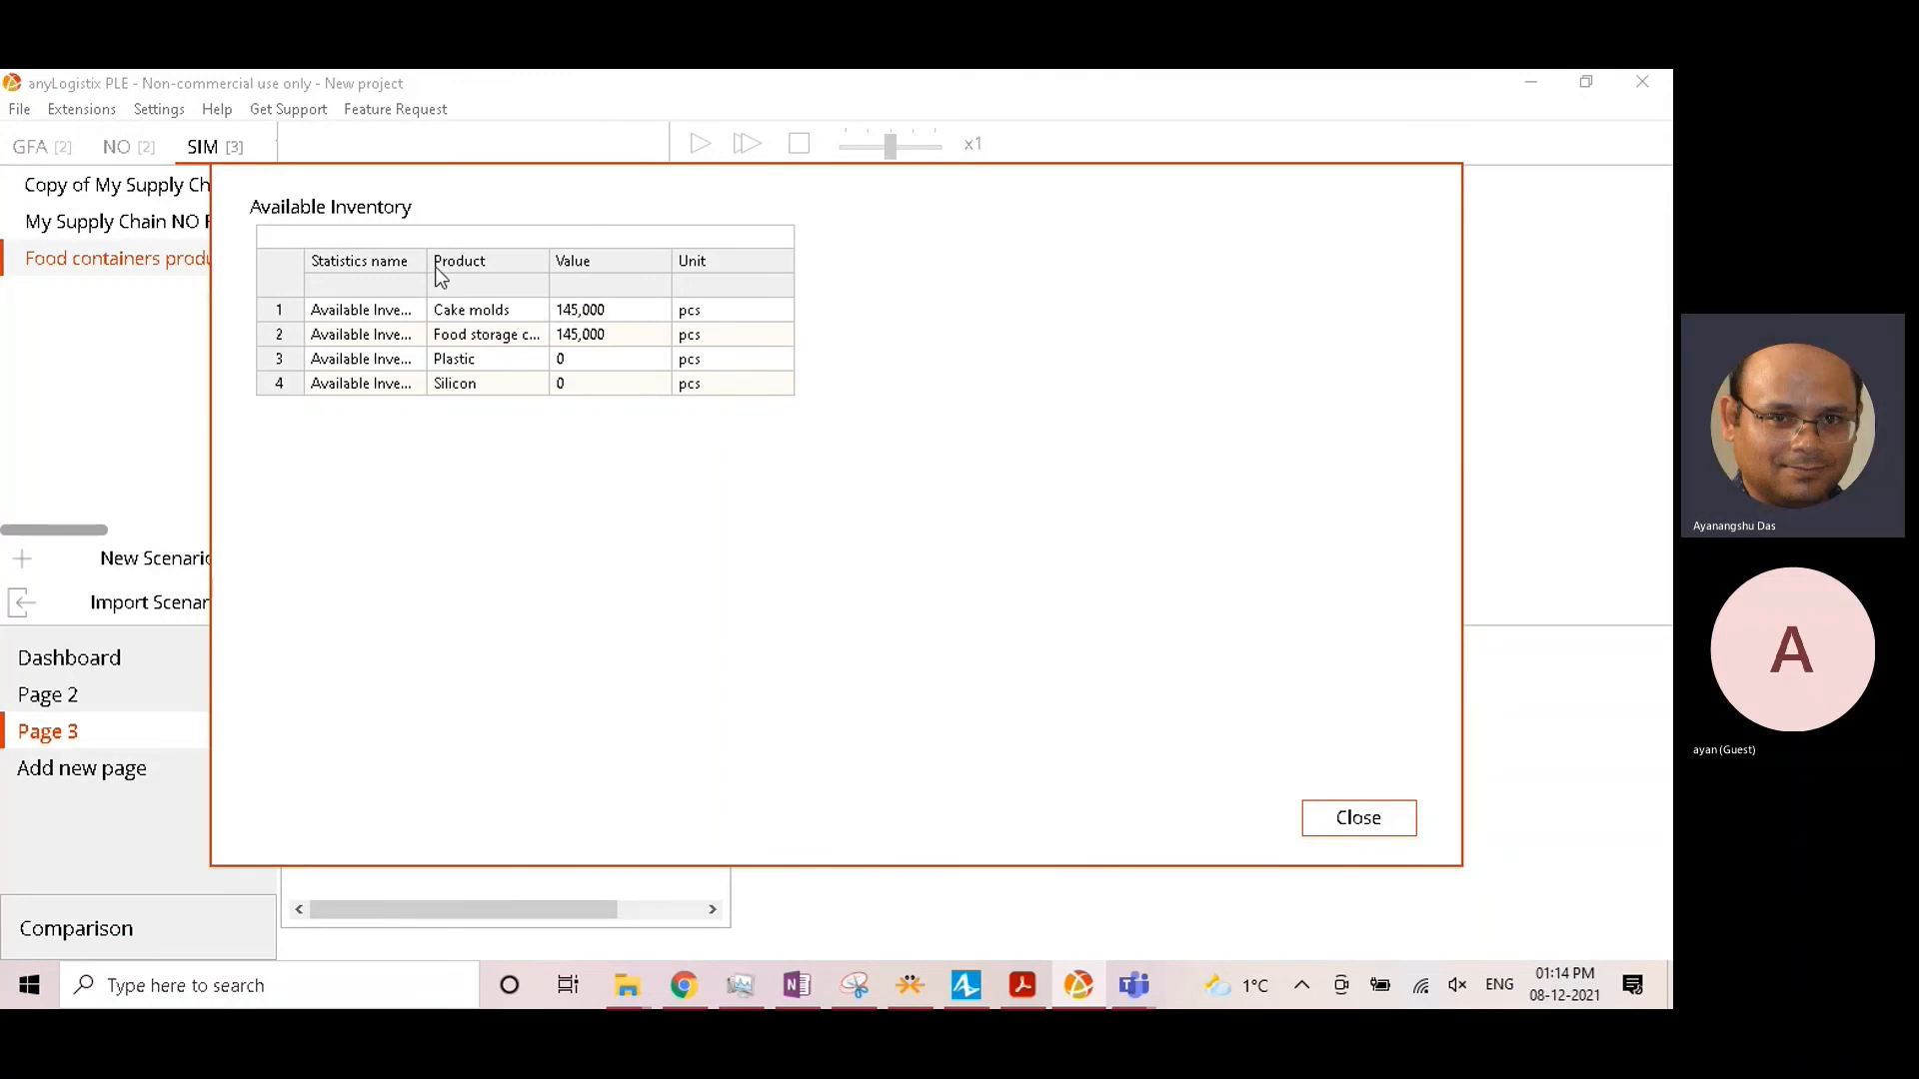
{"action": "left_click_drag", "start_coordinate": [427, 261], "coordinate": [504, 265]}
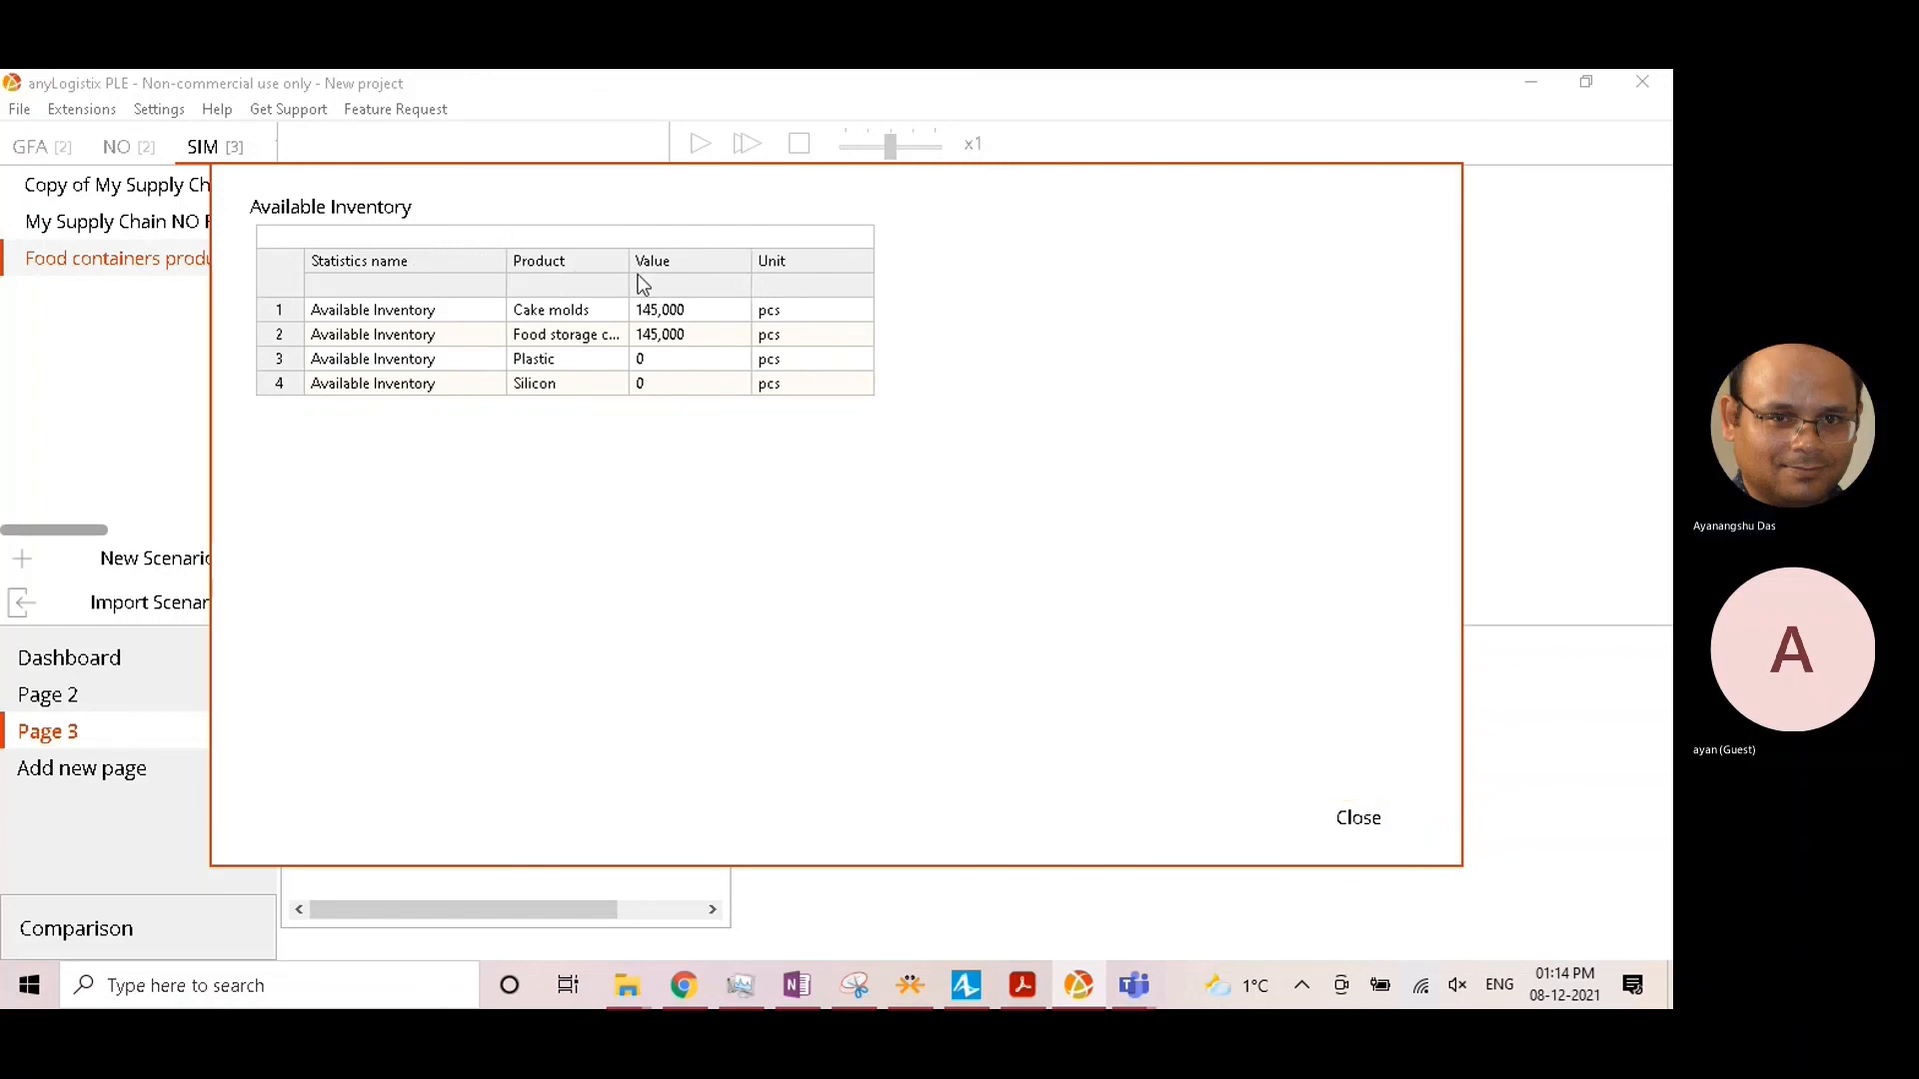
{"action": "left_click_drag", "start_coordinate": [630, 262], "coordinate": [782, 265]}
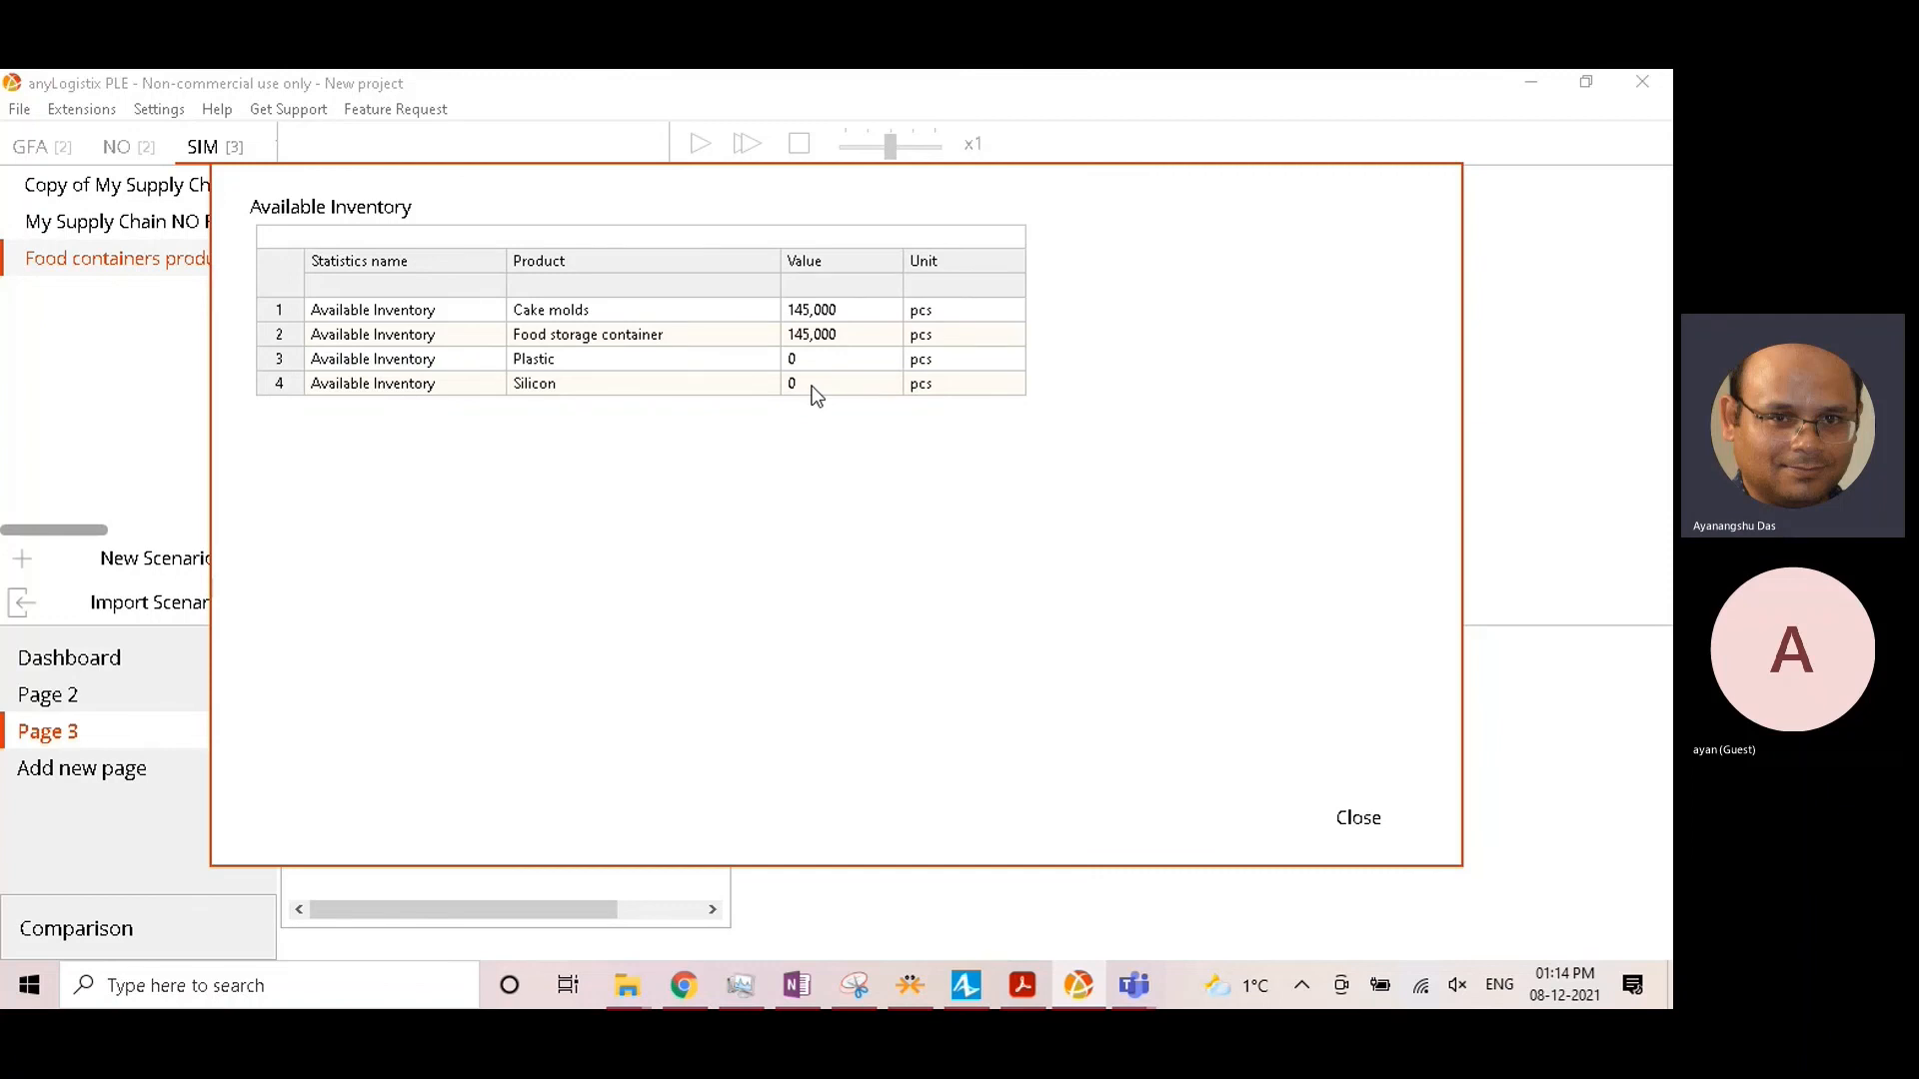
{"action": "left_click", "coordinate": [740, 337]}
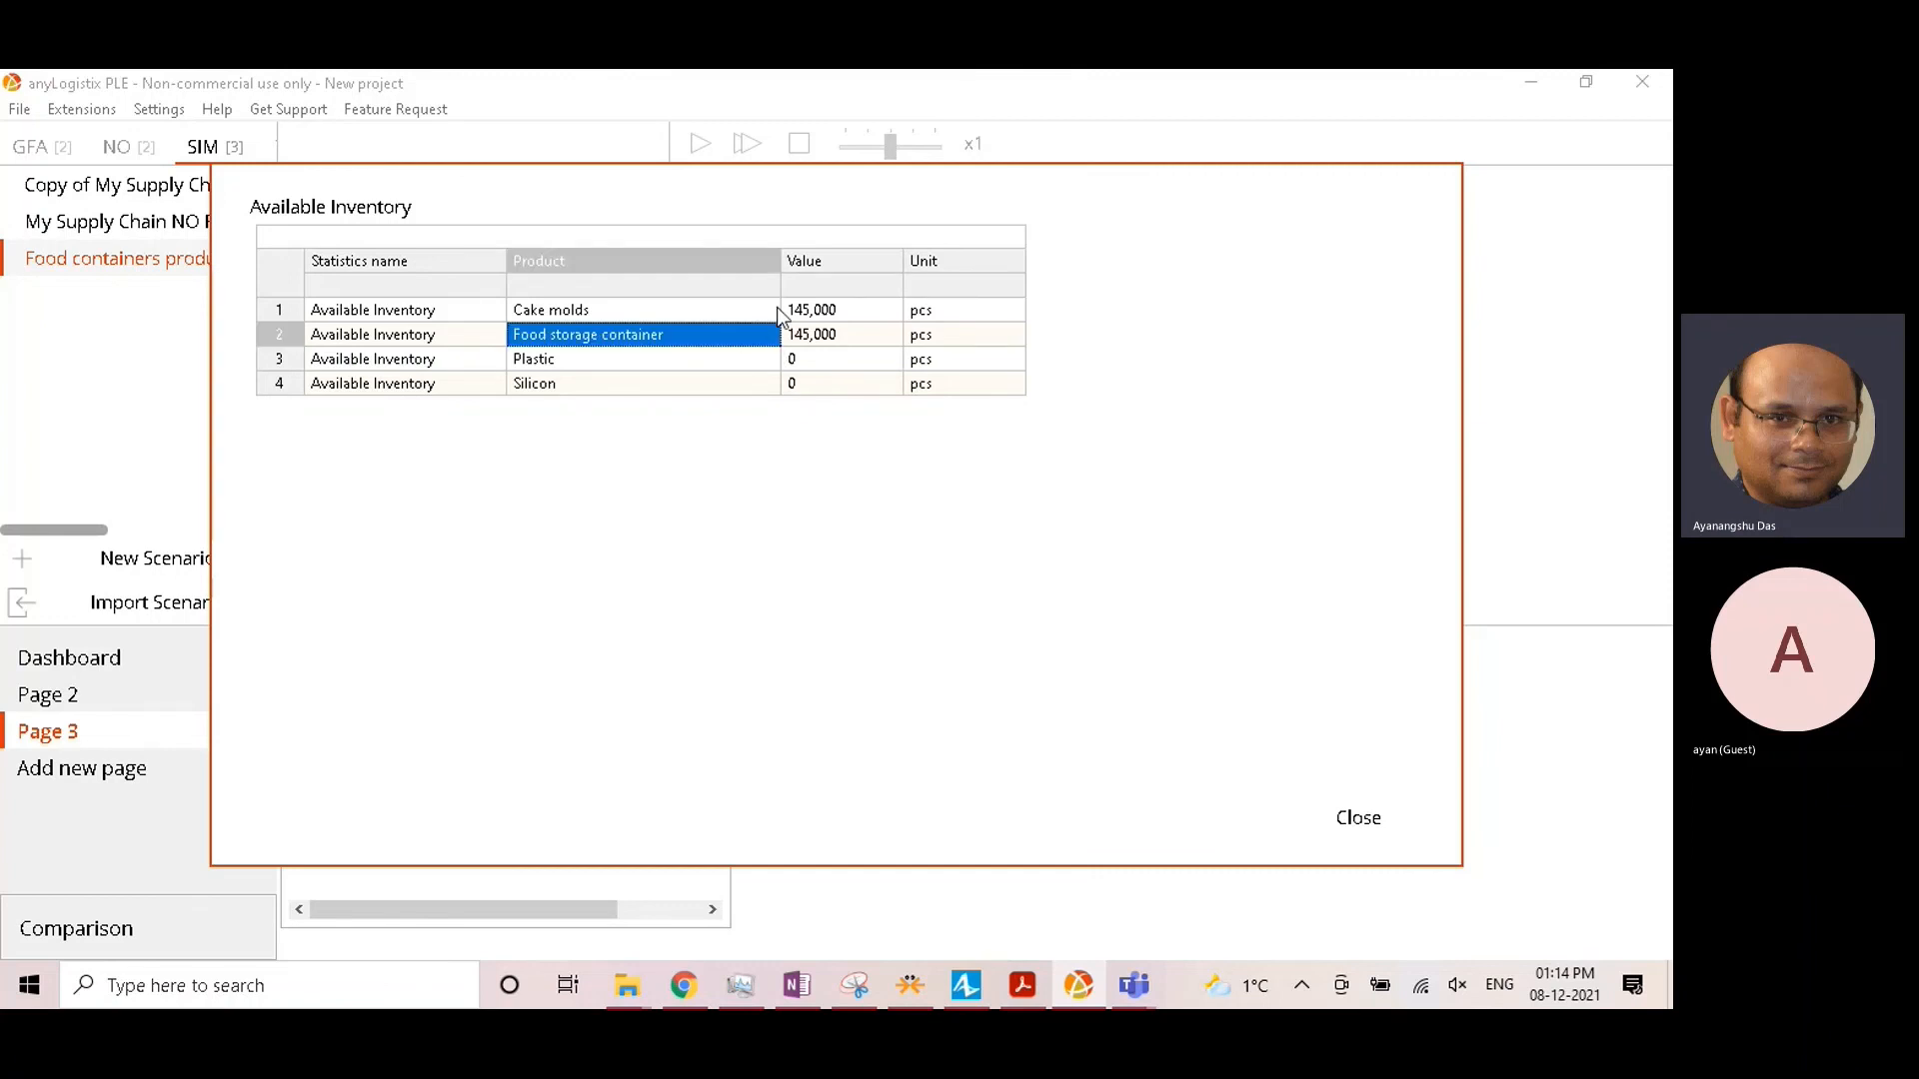
{"action": "key", "text": "Up"}
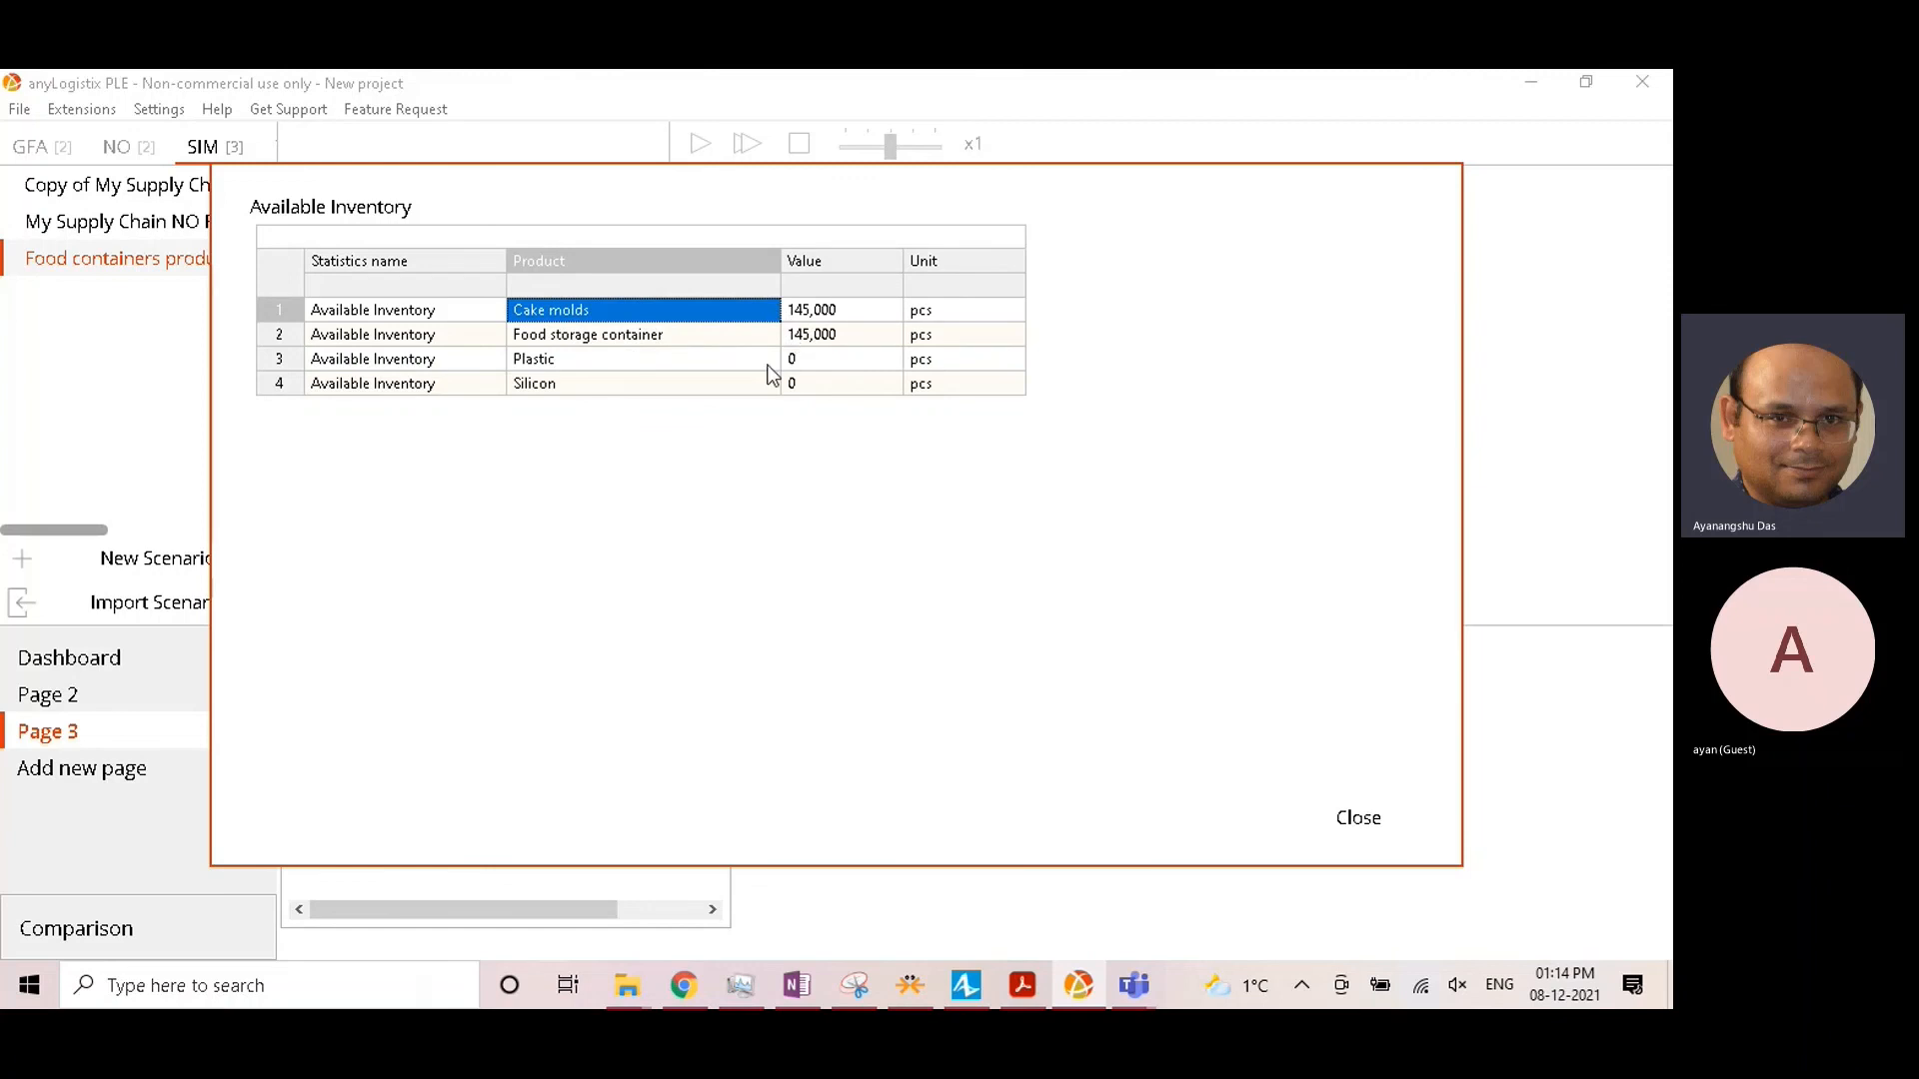
{"action": "left_click", "coordinate": [761, 364]}
{"action": "left_click", "coordinate": [747, 384]}
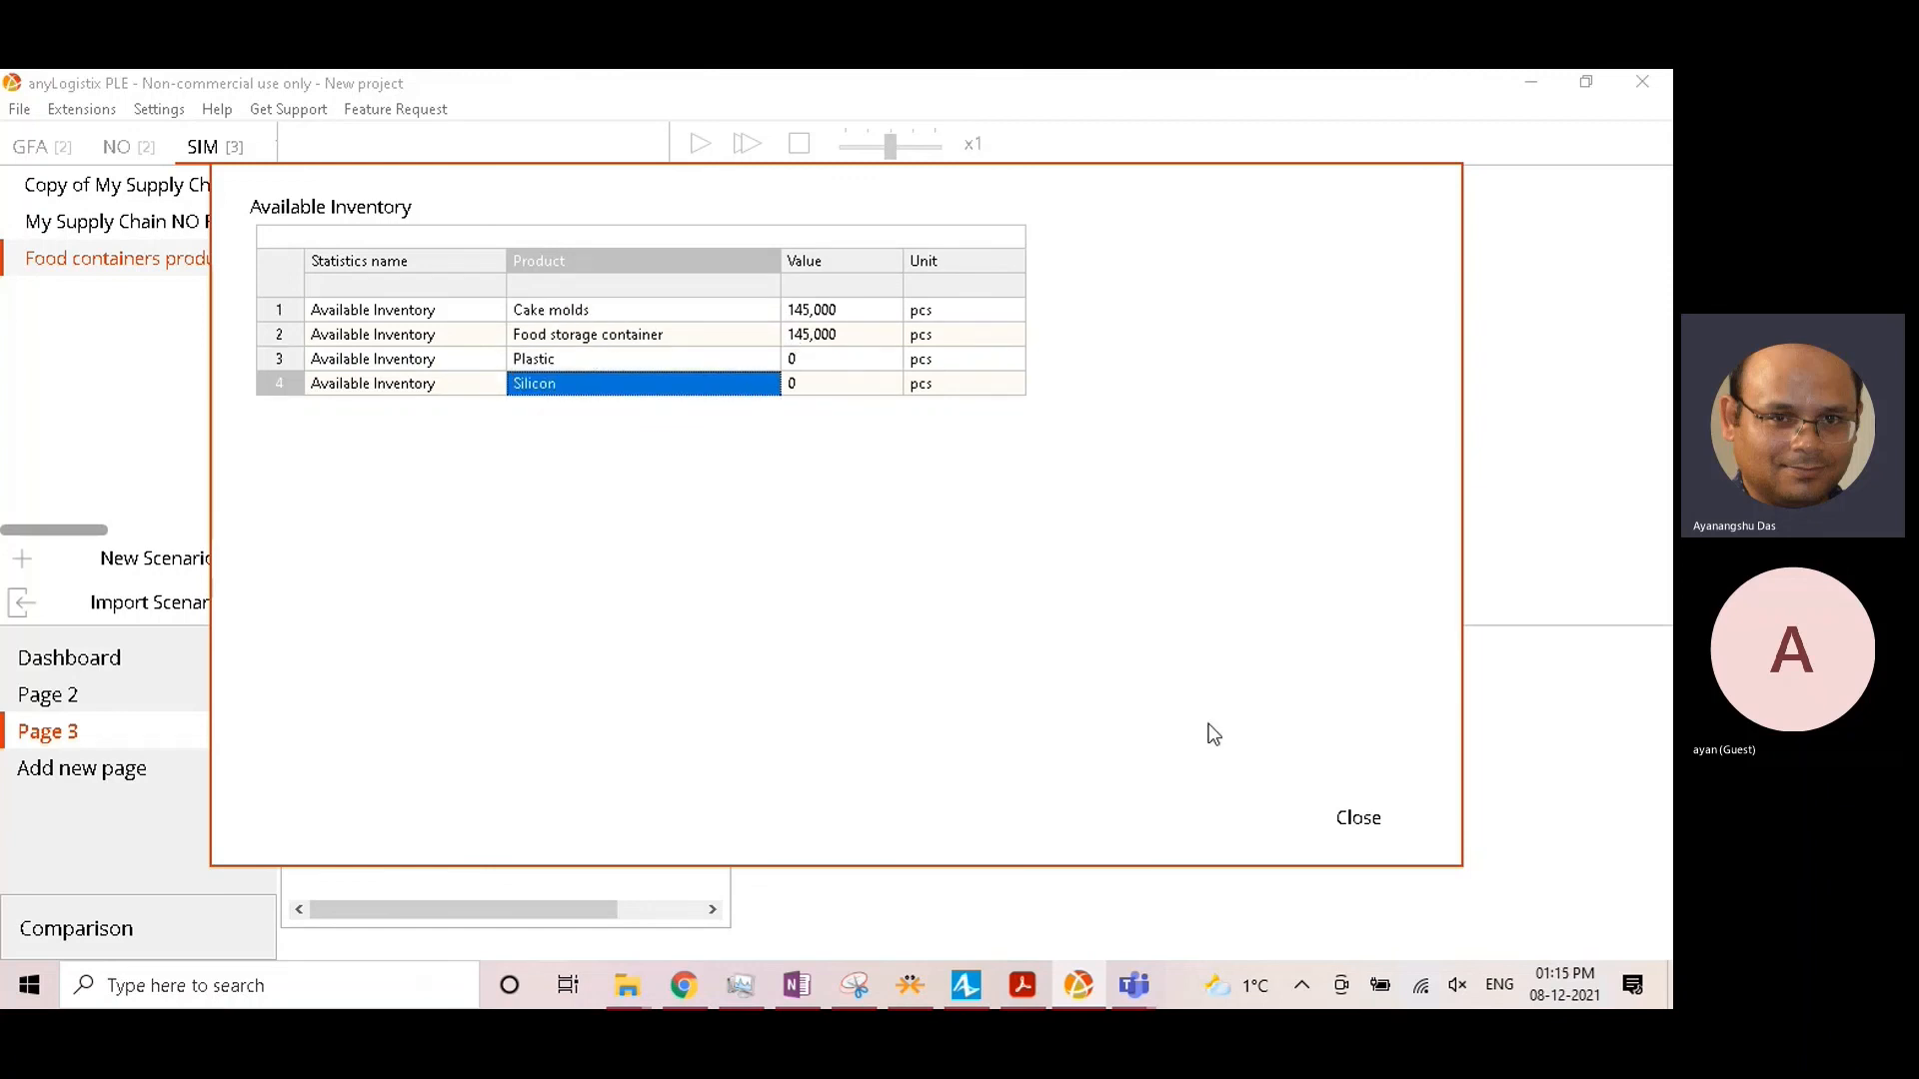
{"action": "left_click", "coordinate": [1358, 818]}
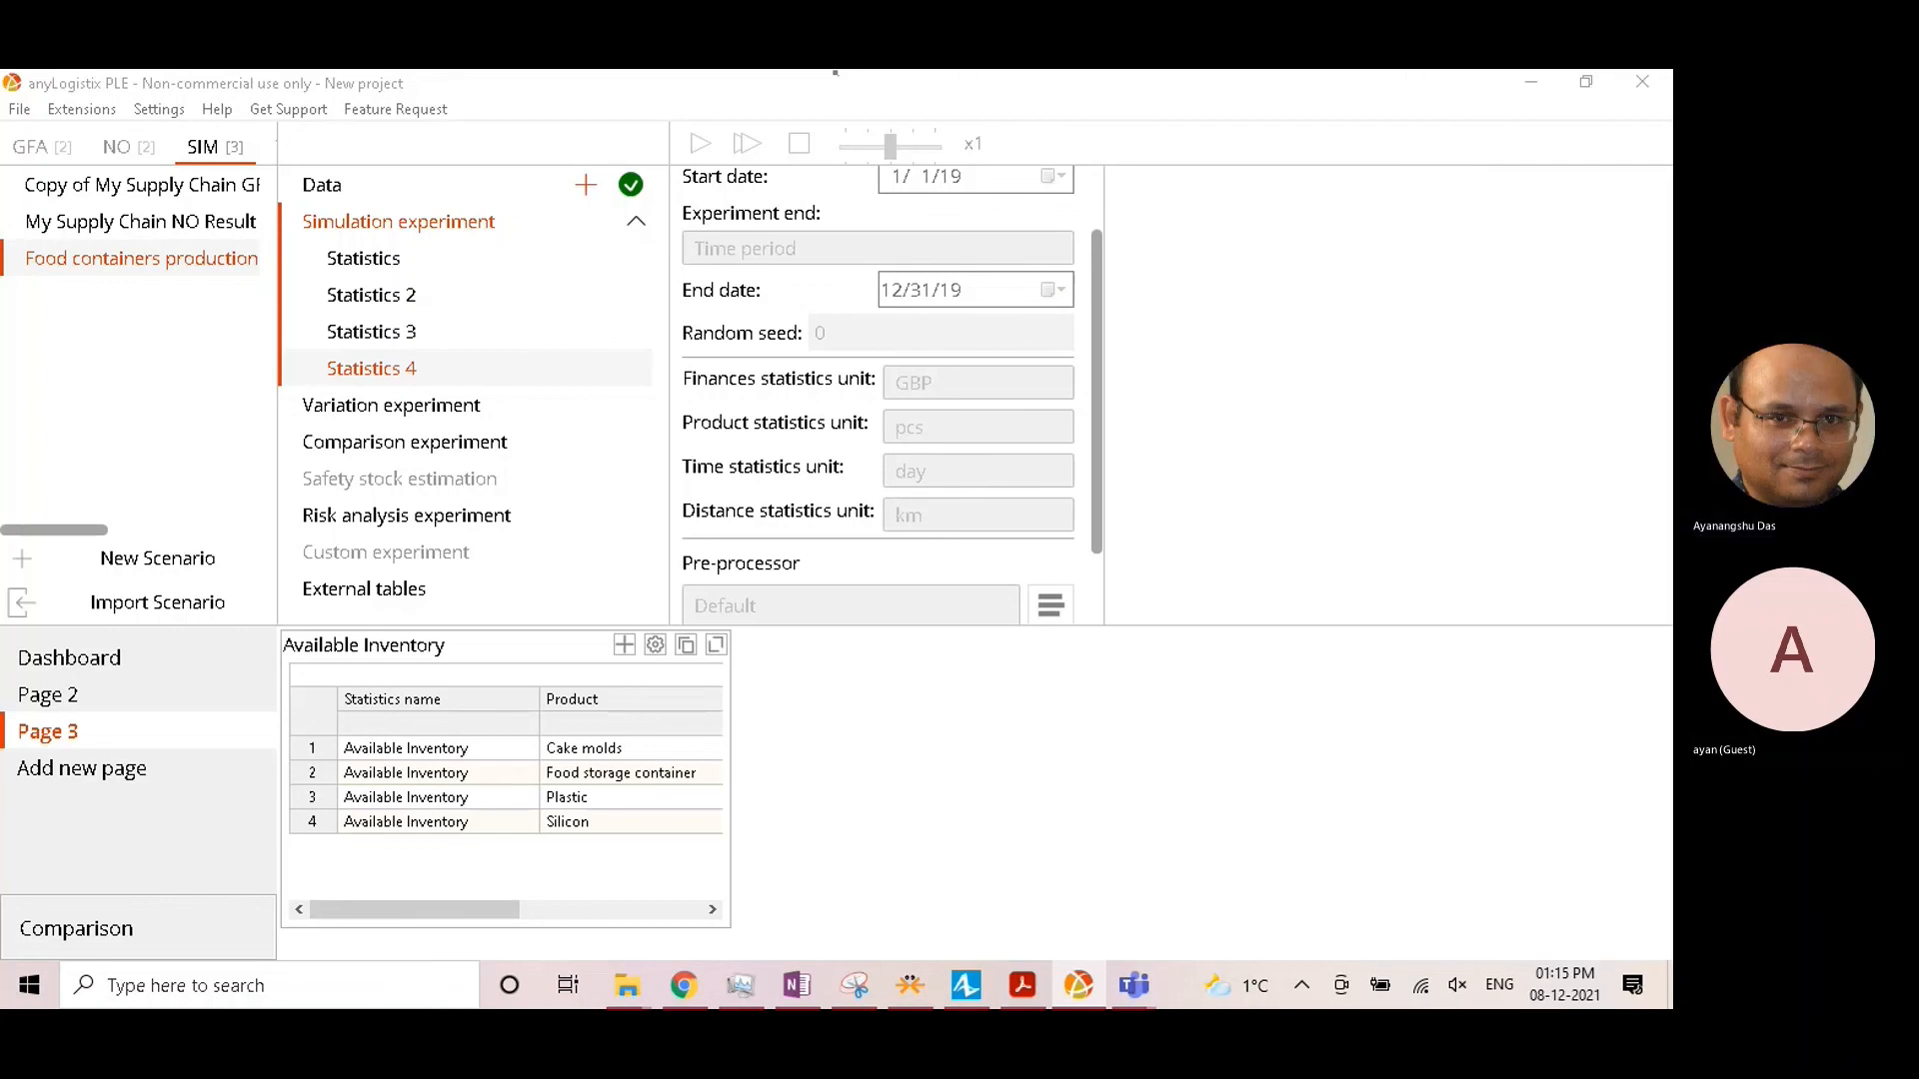
Step: Start another item on Page 3 with the Fulfillment Shipped (Orders) statistics
{"action": "right_click", "coordinate": [867, 707]}
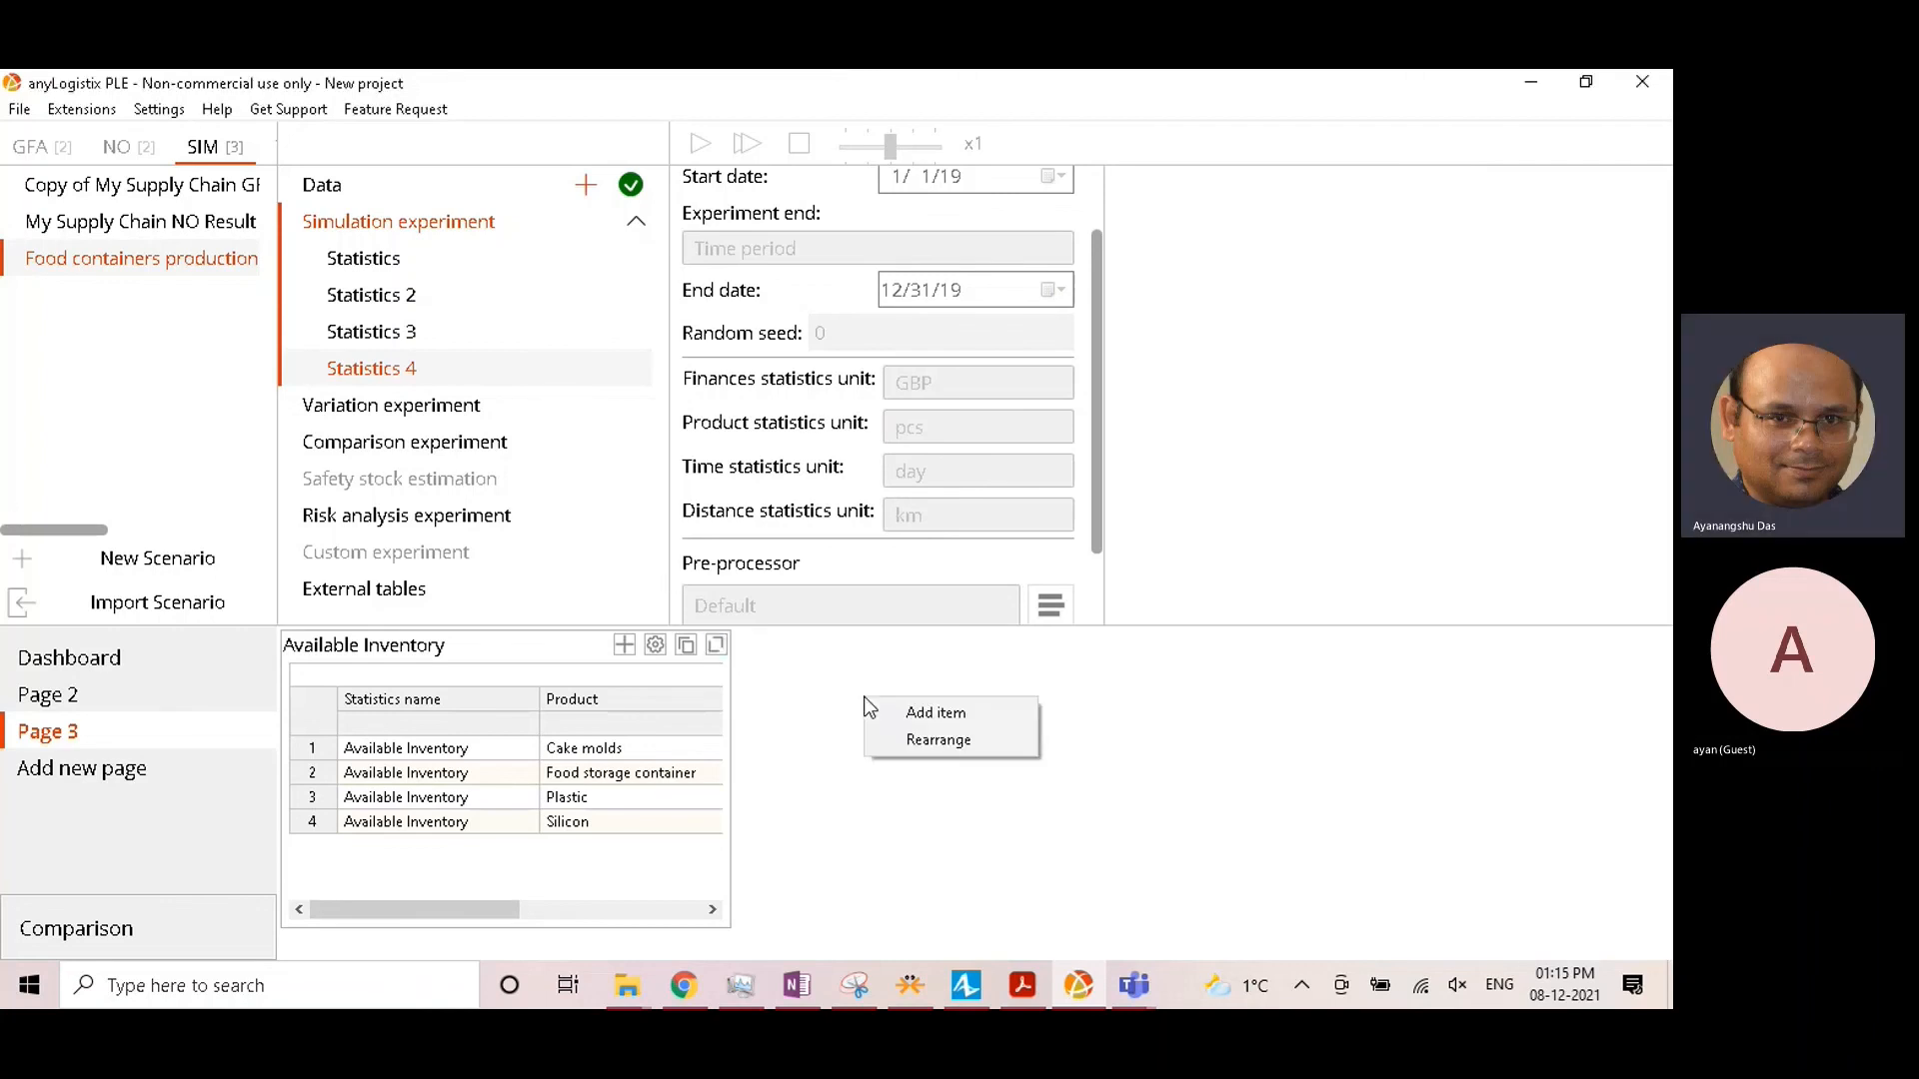
{"action": "left_click", "coordinate": [912, 716]}
{"action": "left_click", "coordinate": [275, 144]}
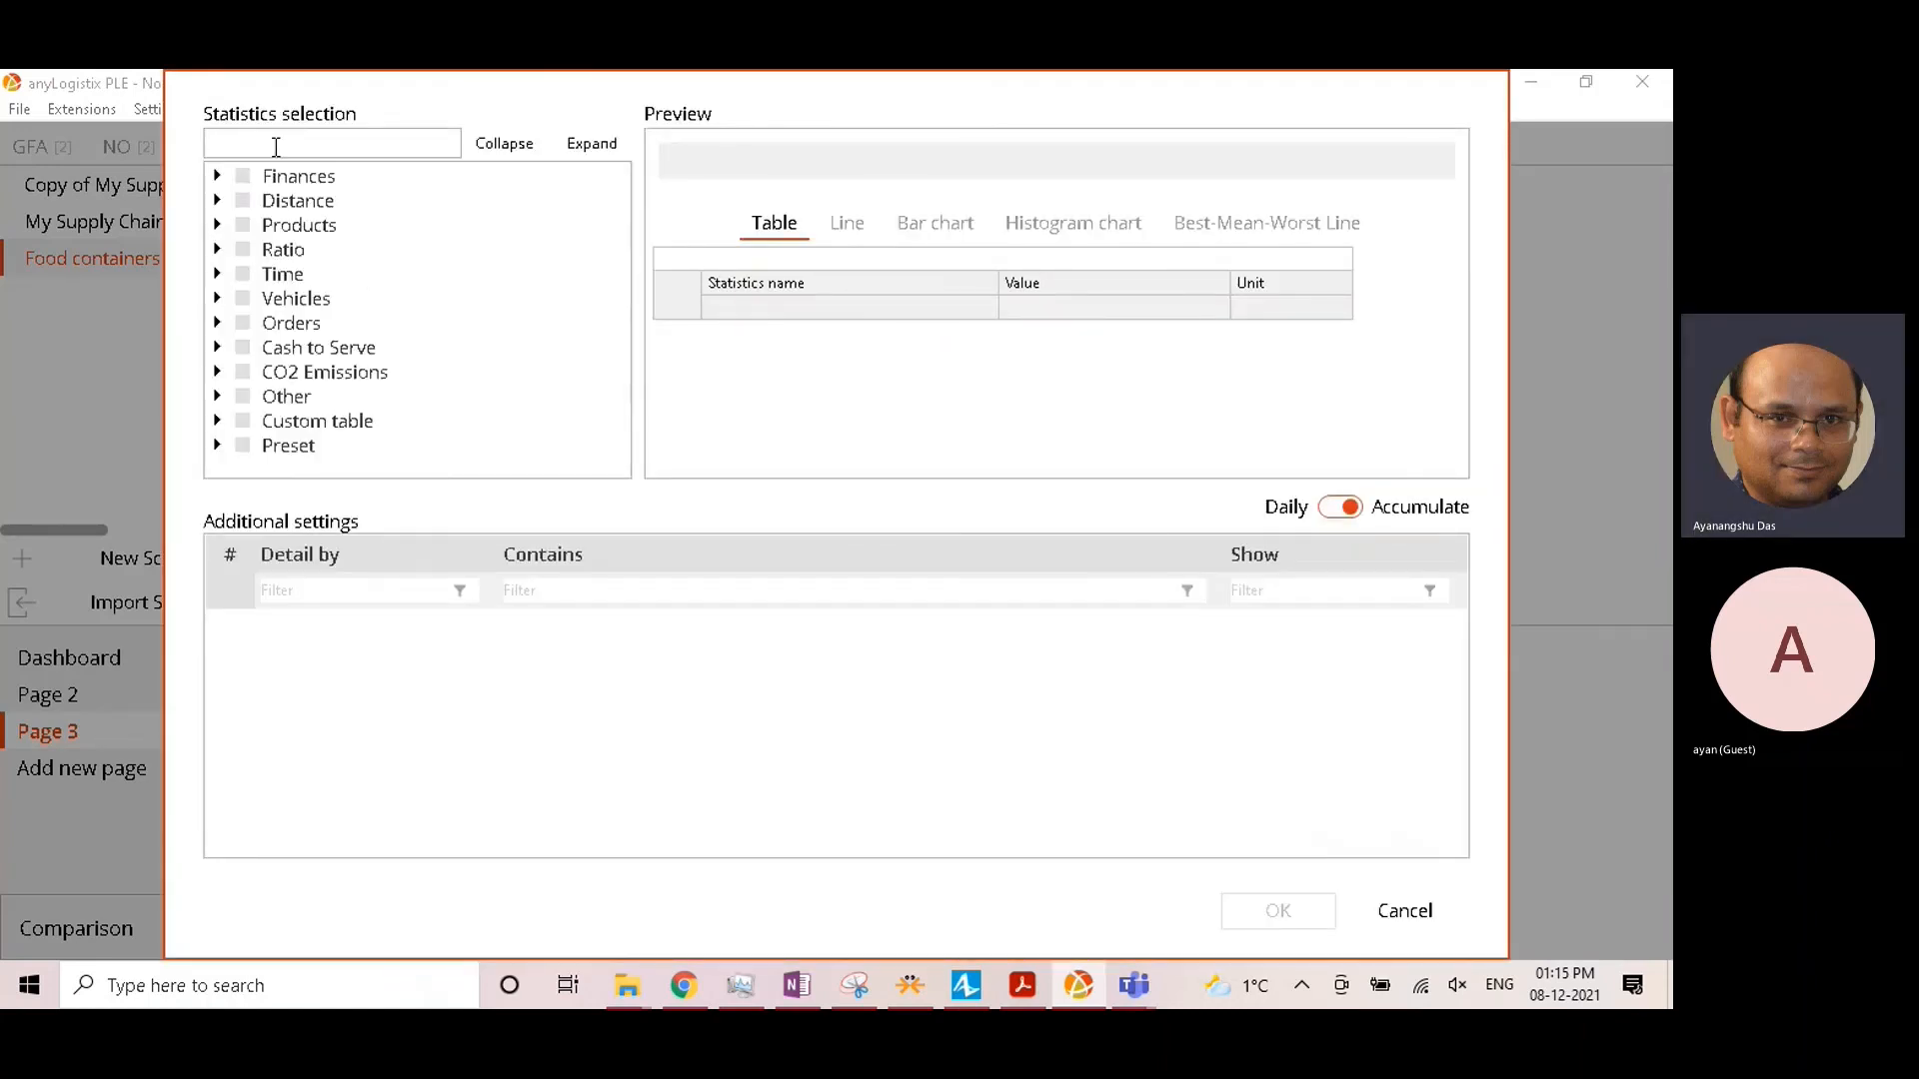
{"action": "type", "text": "Fulfi"}
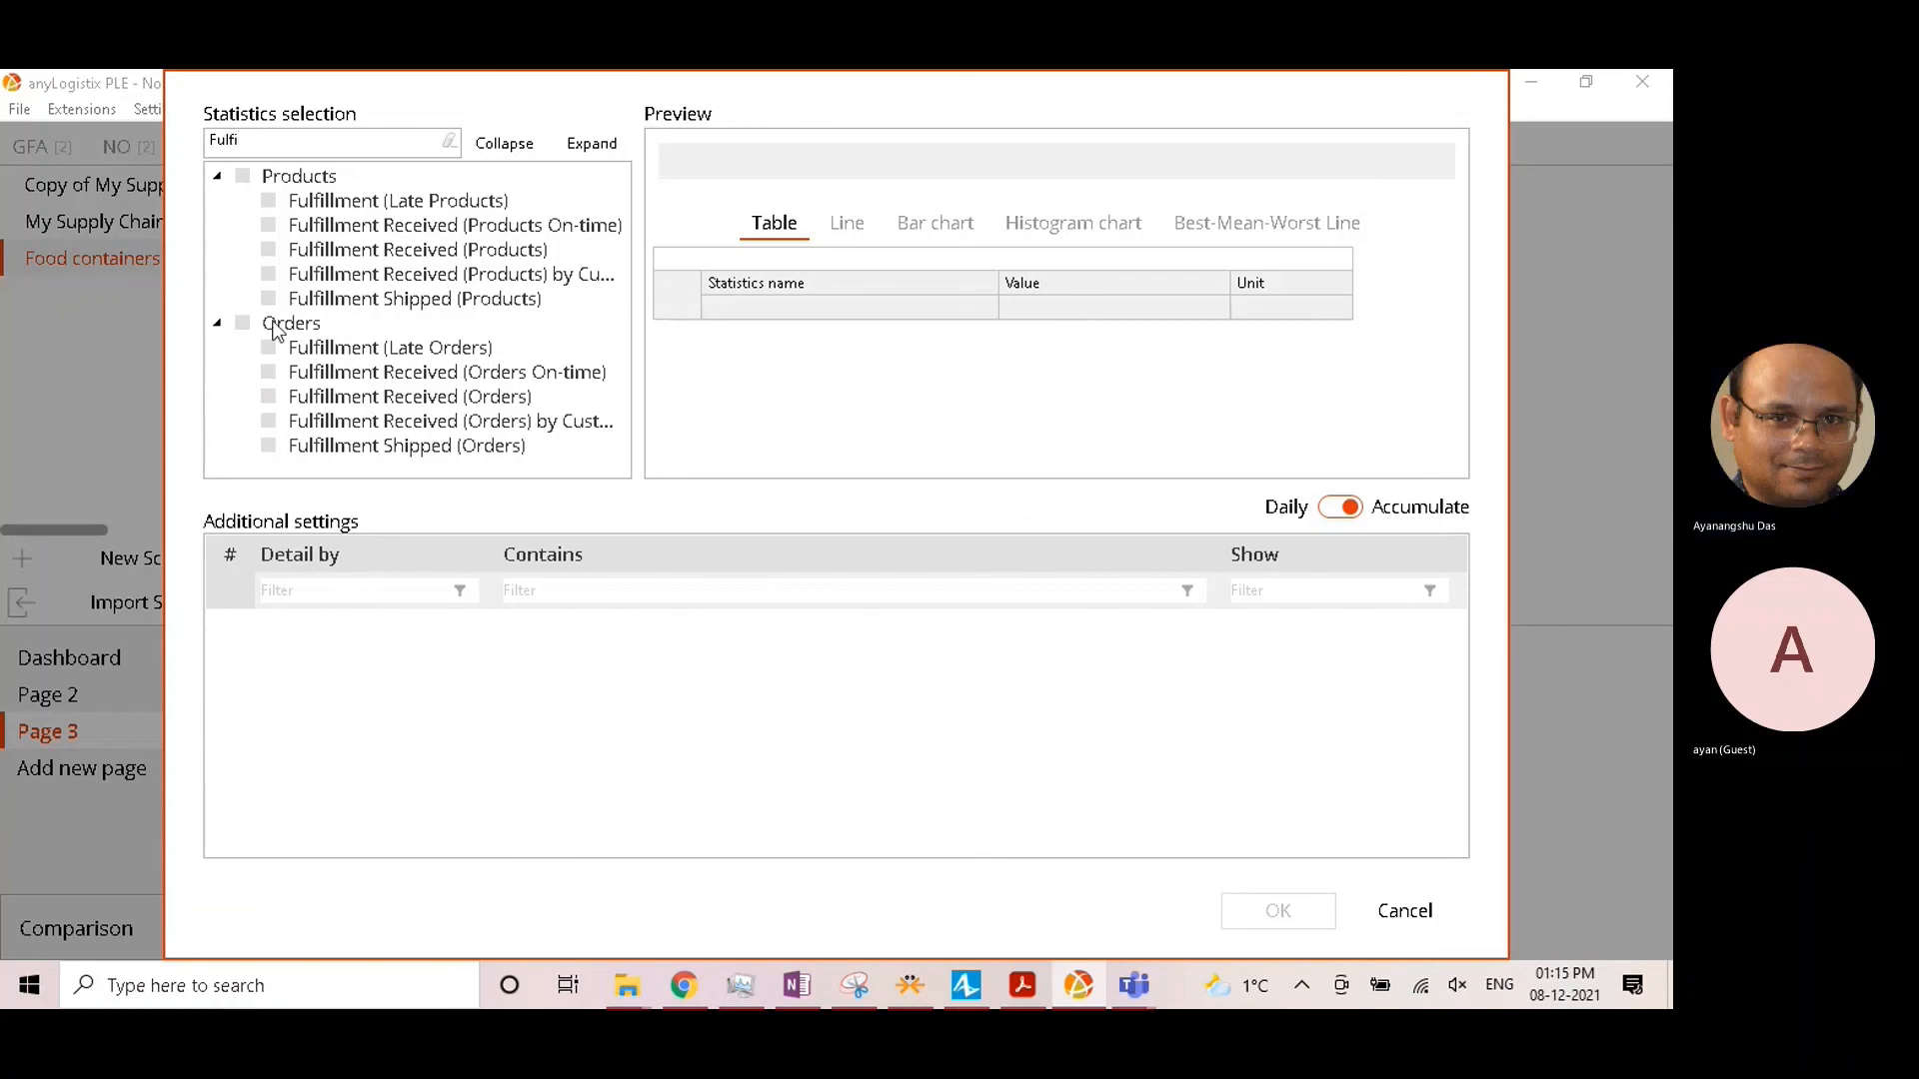
{"action": "left_click", "coordinate": [268, 444]}
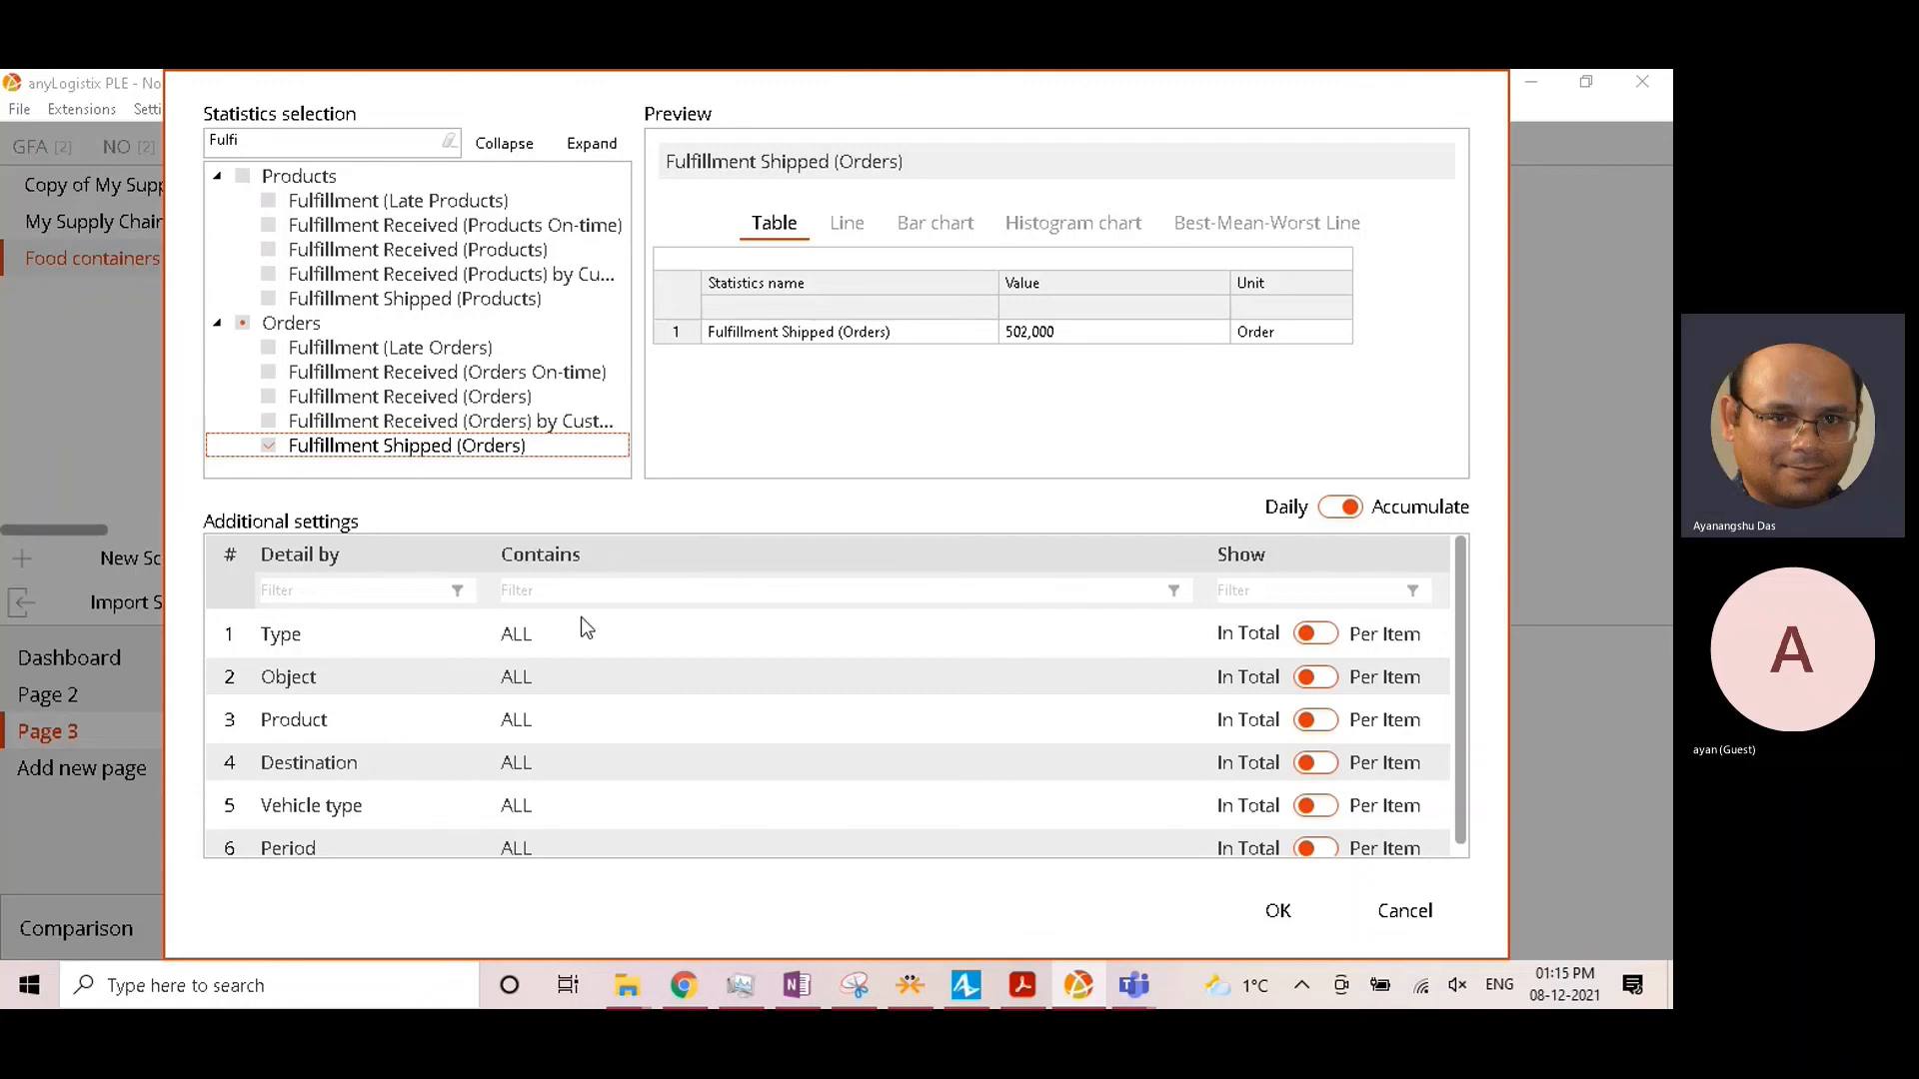
Step: Limit the objects of the Fulfillment Shipped (Orders) statistics to Factory, Plastic supplier and Silicon supplier
{"action": "double_click", "coordinate": [548, 680]}
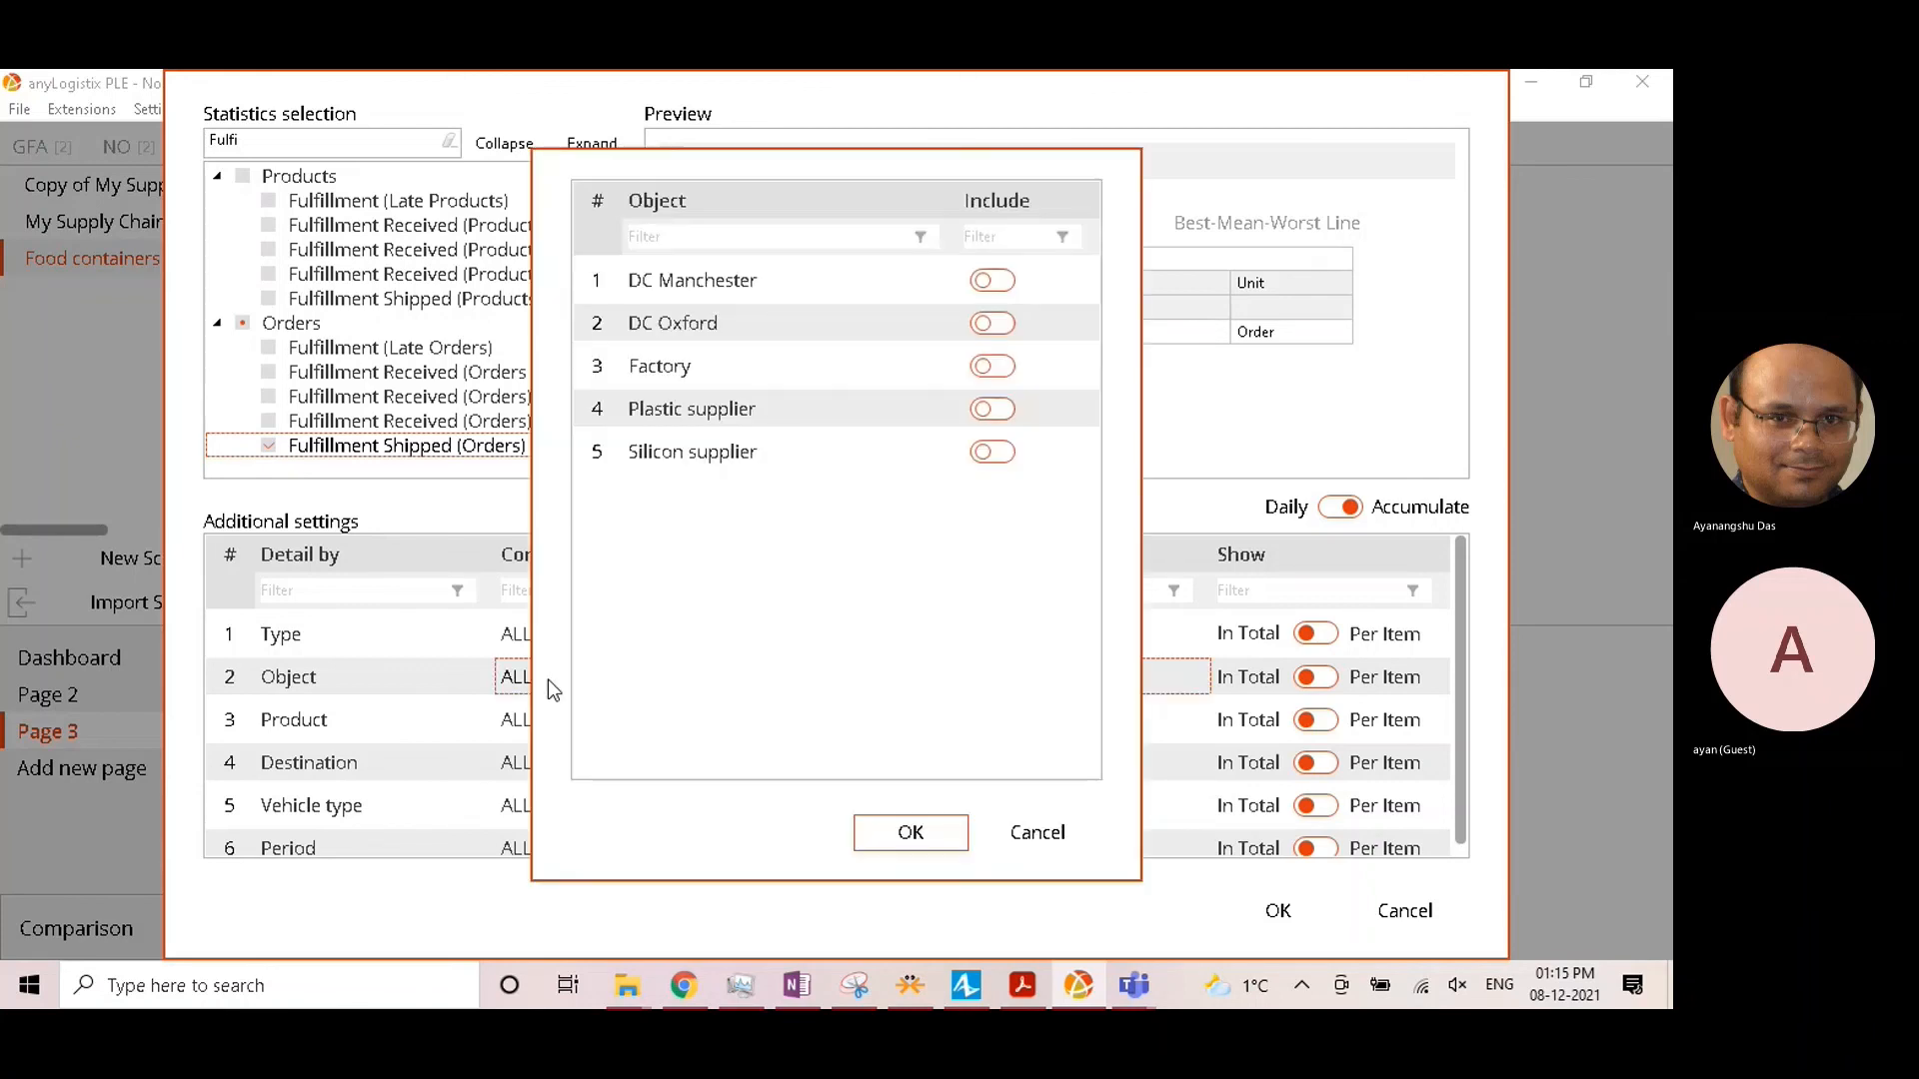
{"action": "left_click", "coordinate": [989, 409]}
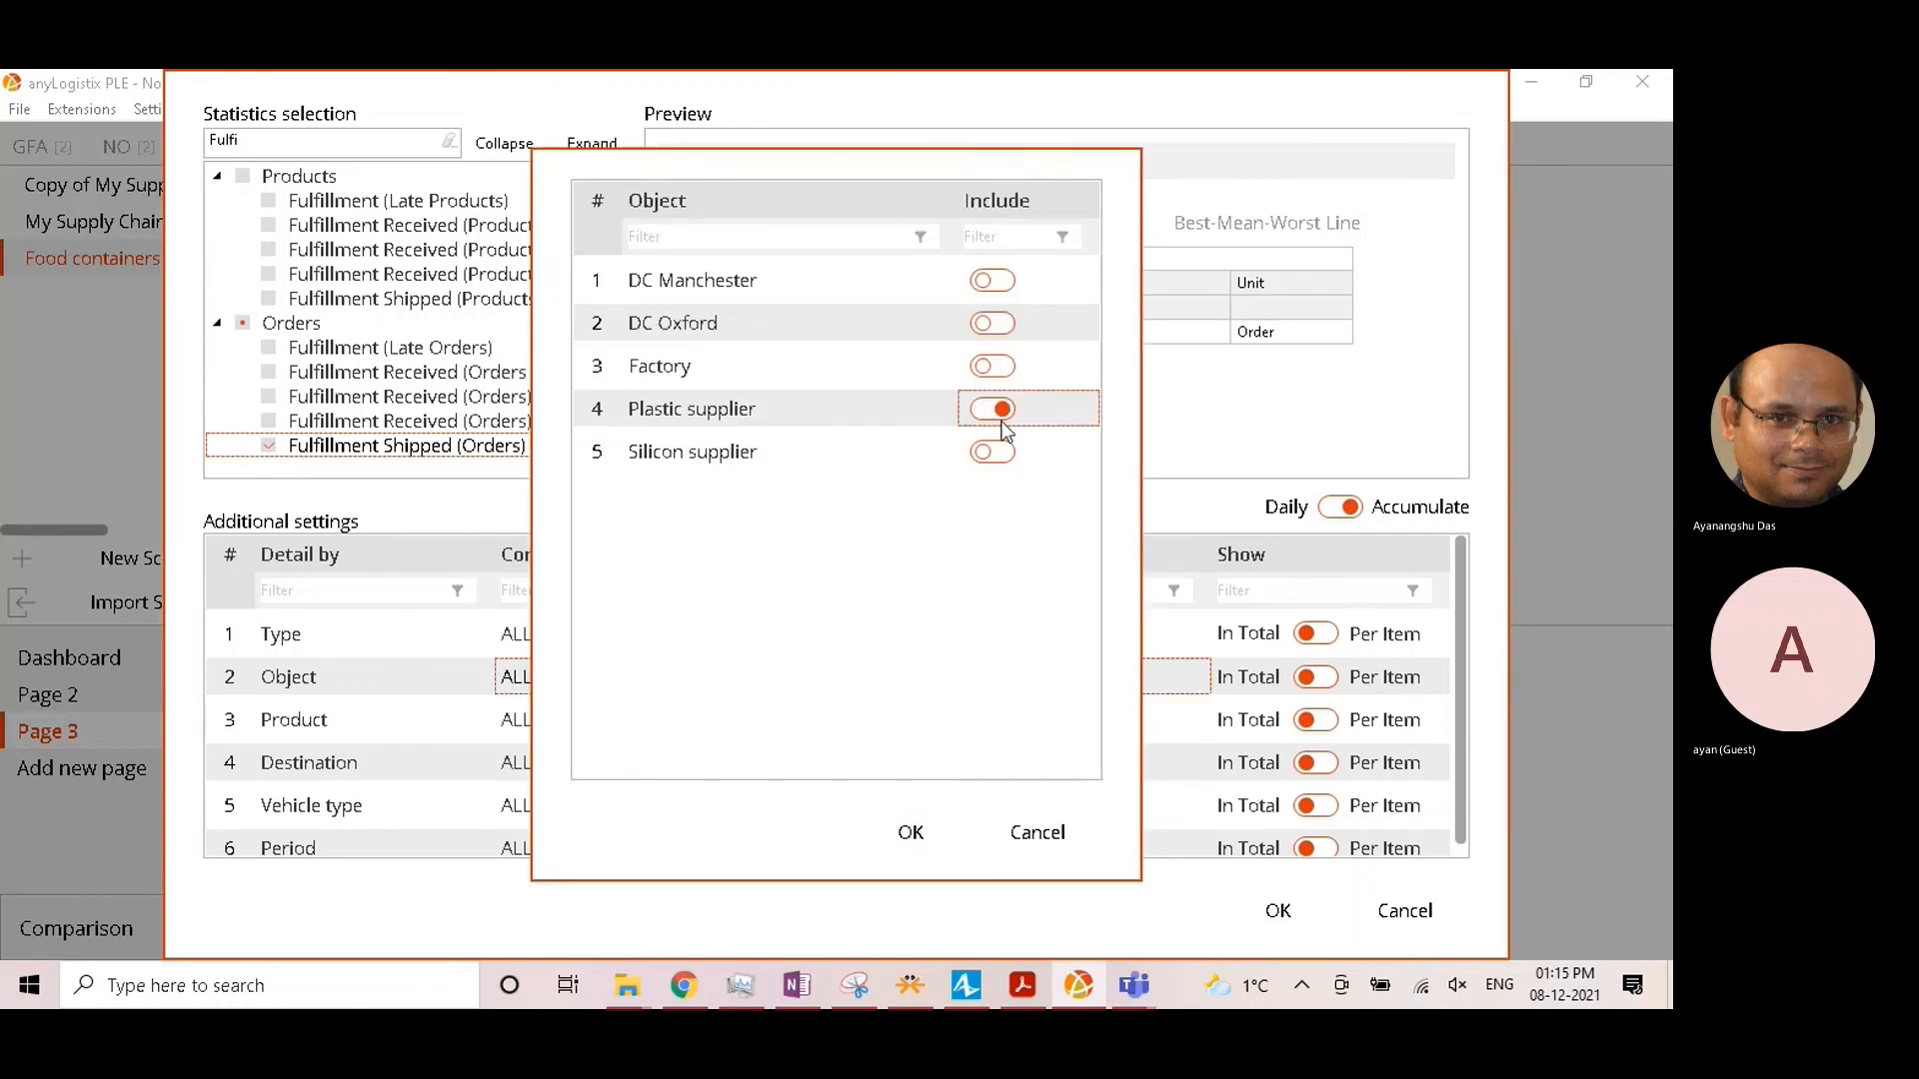
{"action": "left_click", "coordinate": [992, 452]}
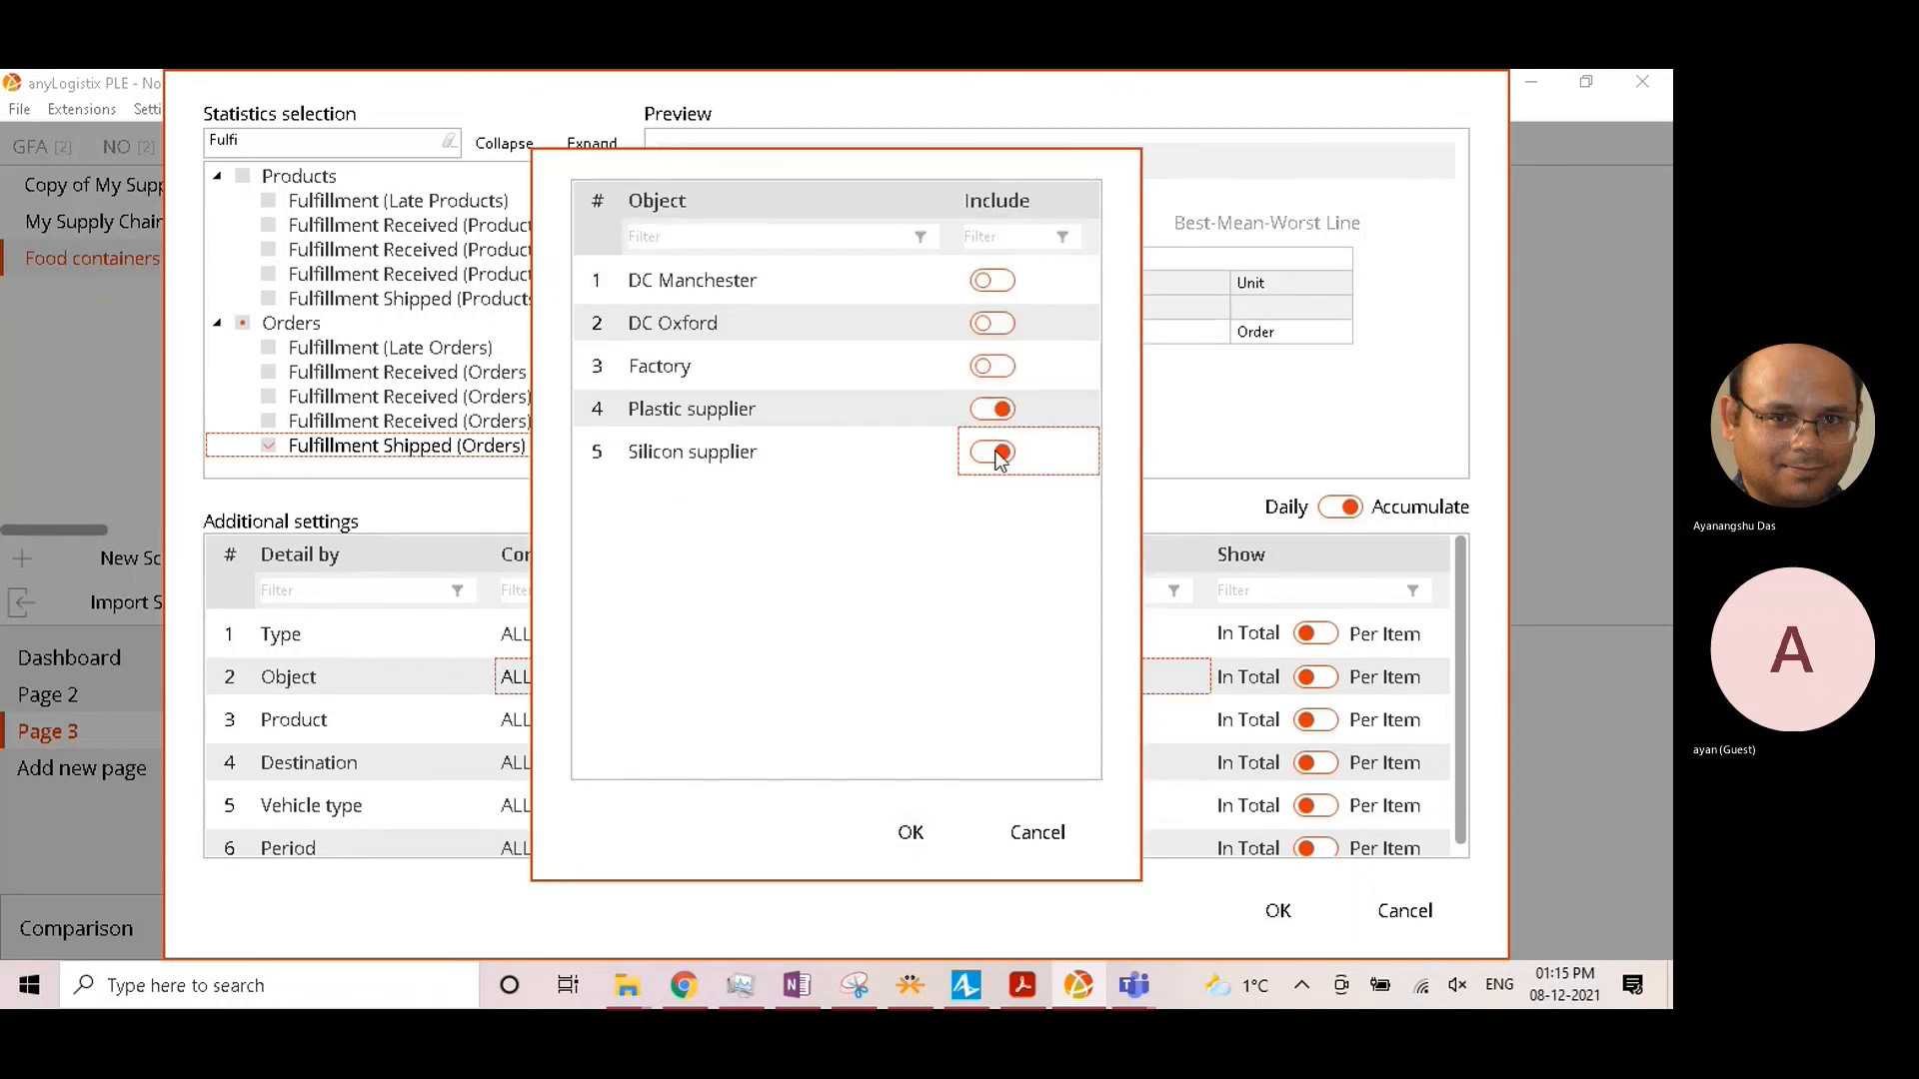
{"action": "left_click", "coordinate": [988, 370]}
{"action": "left_click", "coordinate": [910, 832]}
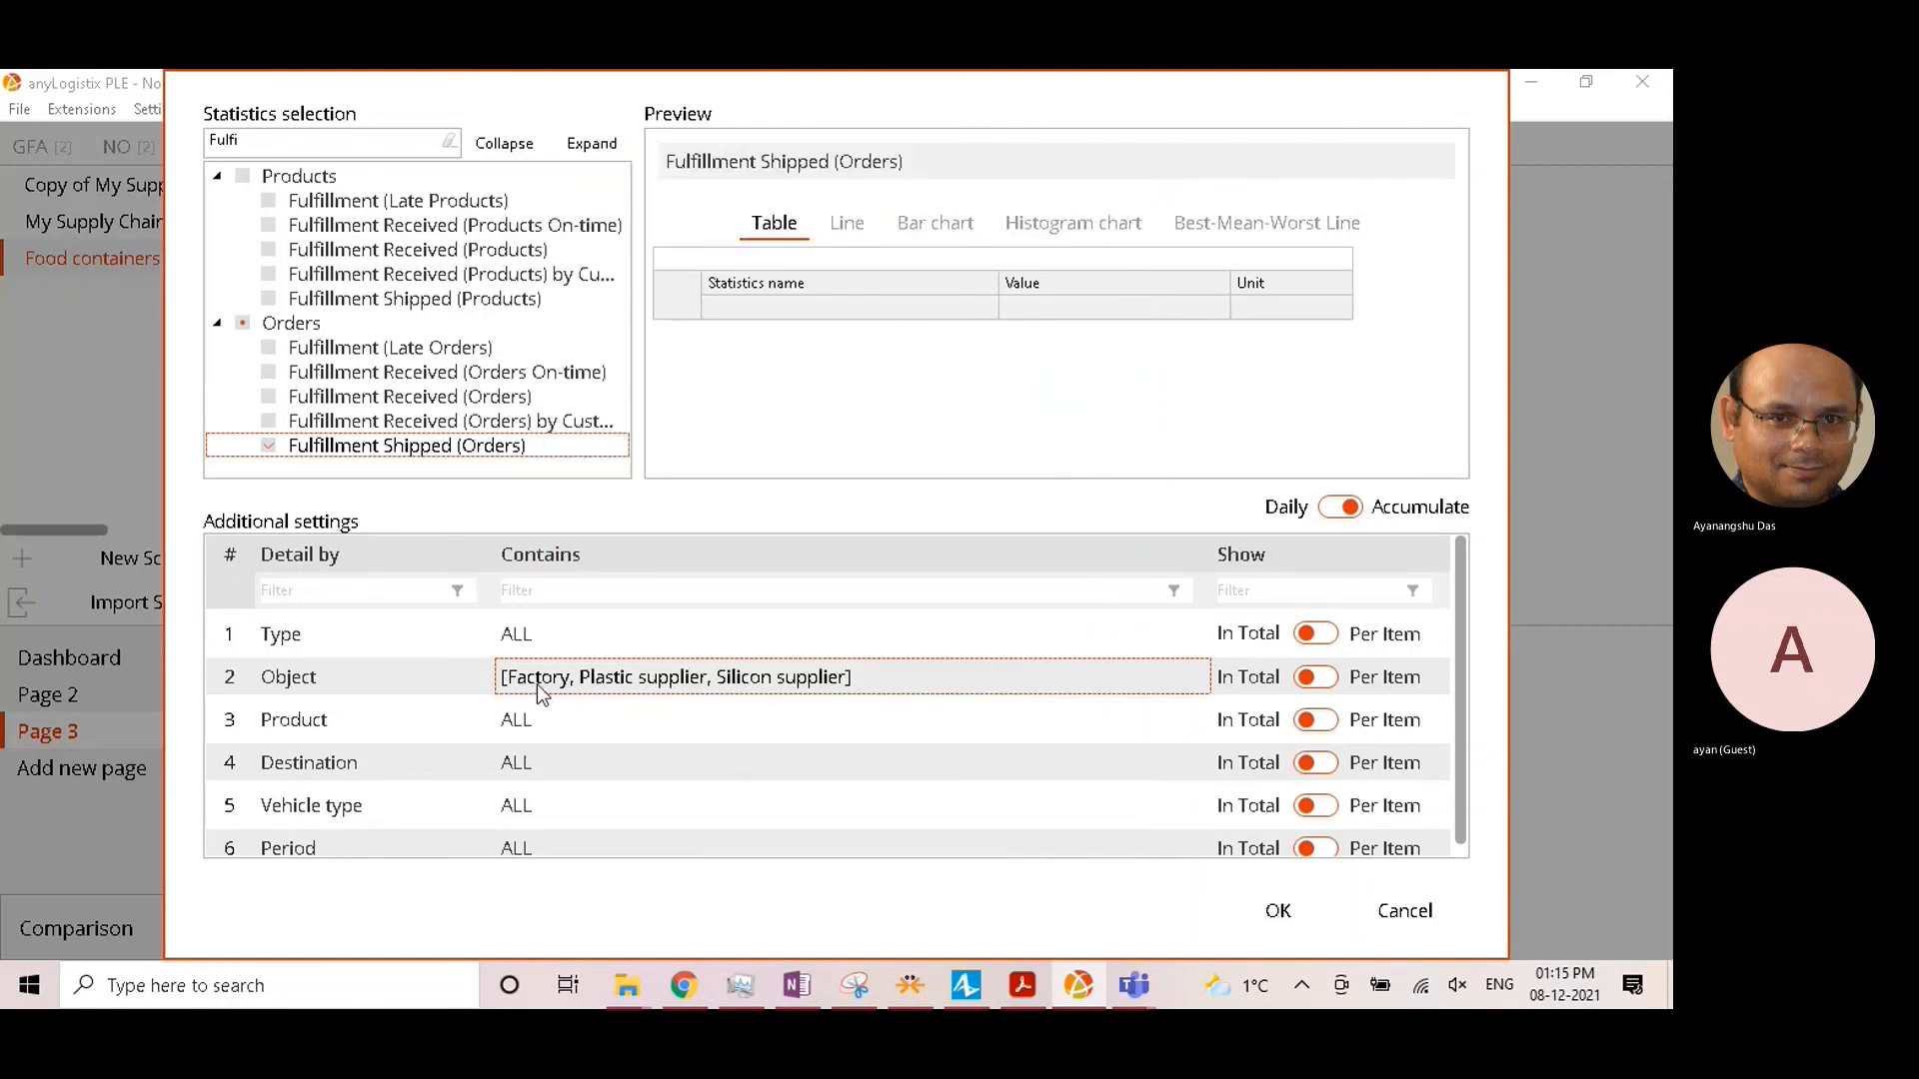
Step: Add the Fulfillment Shipped (Orders) table to Page 3 with per-item detail by object and product, and examine it enlarged
{"action": "left_click", "coordinate": [1289, 695]}
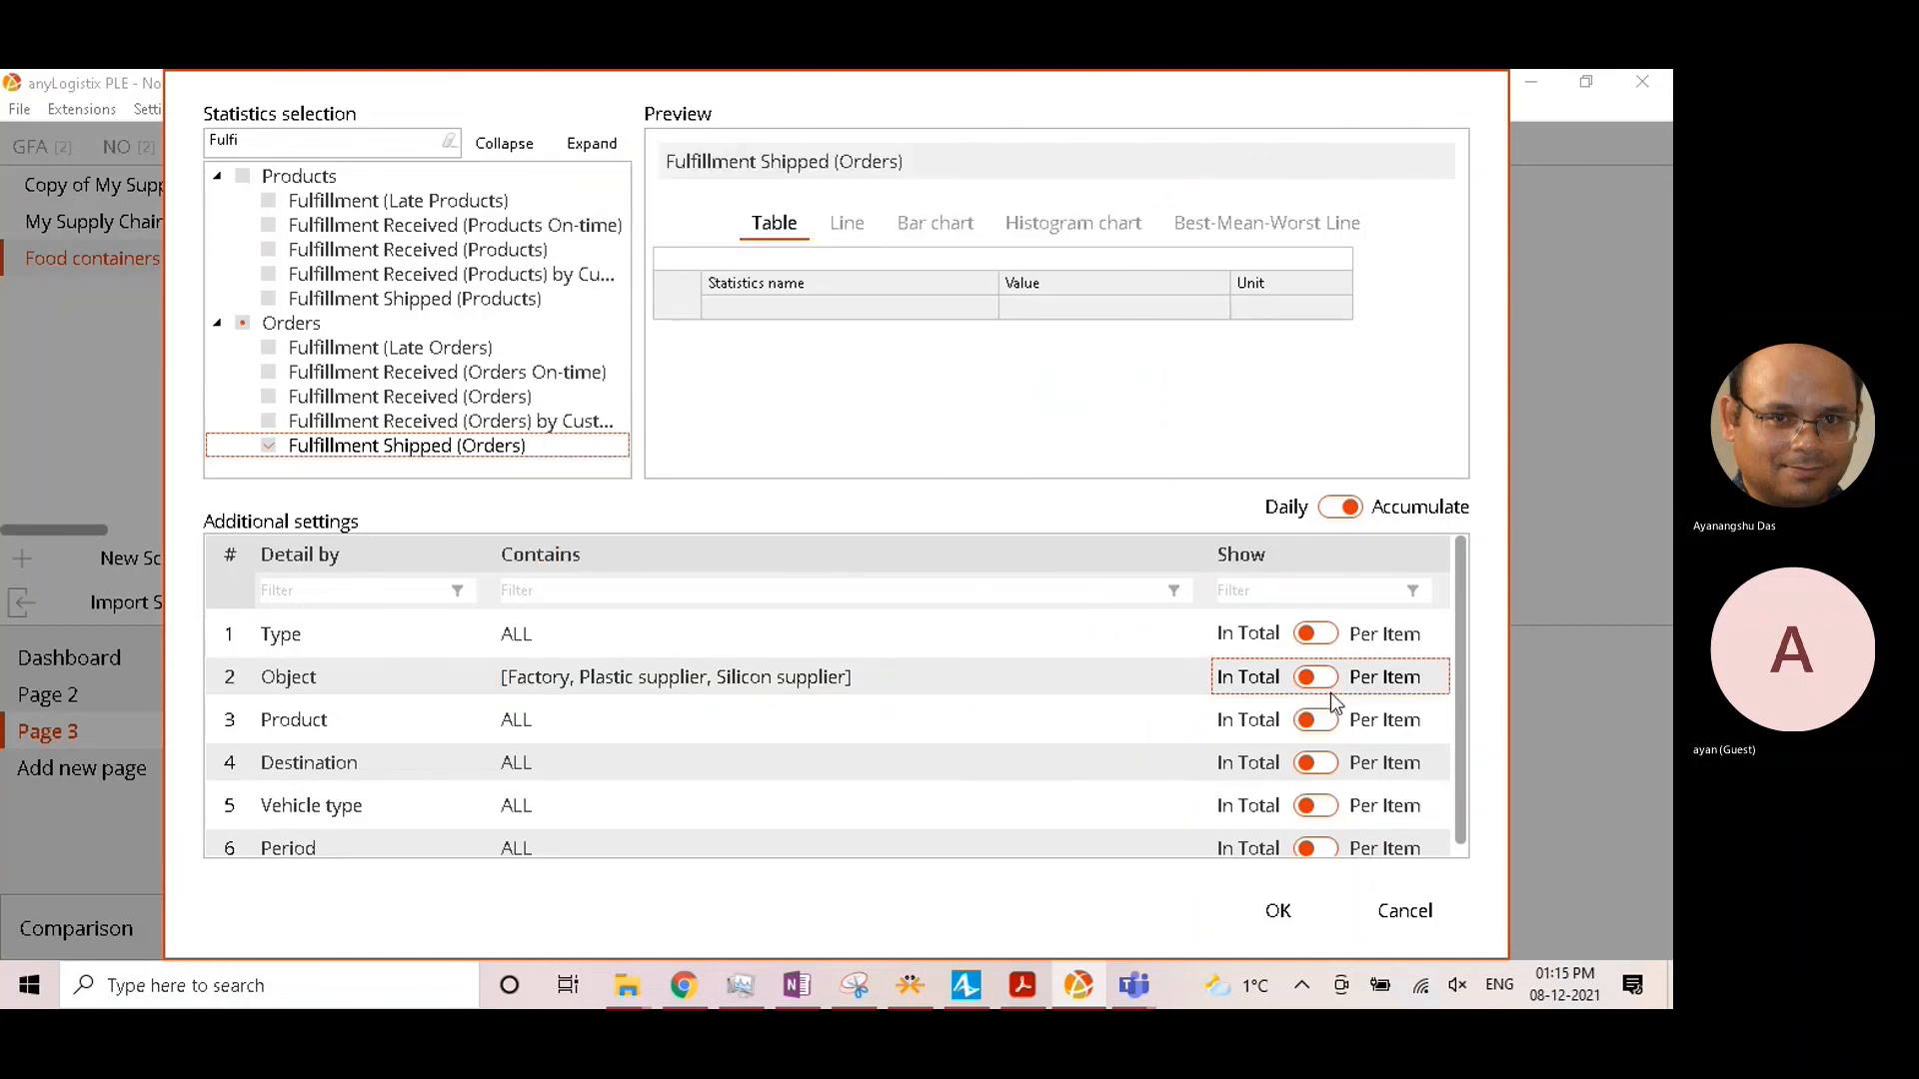
{"action": "left_click", "coordinate": [1329, 720]}
{"action": "left_click", "coordinate": [1289, 909]}
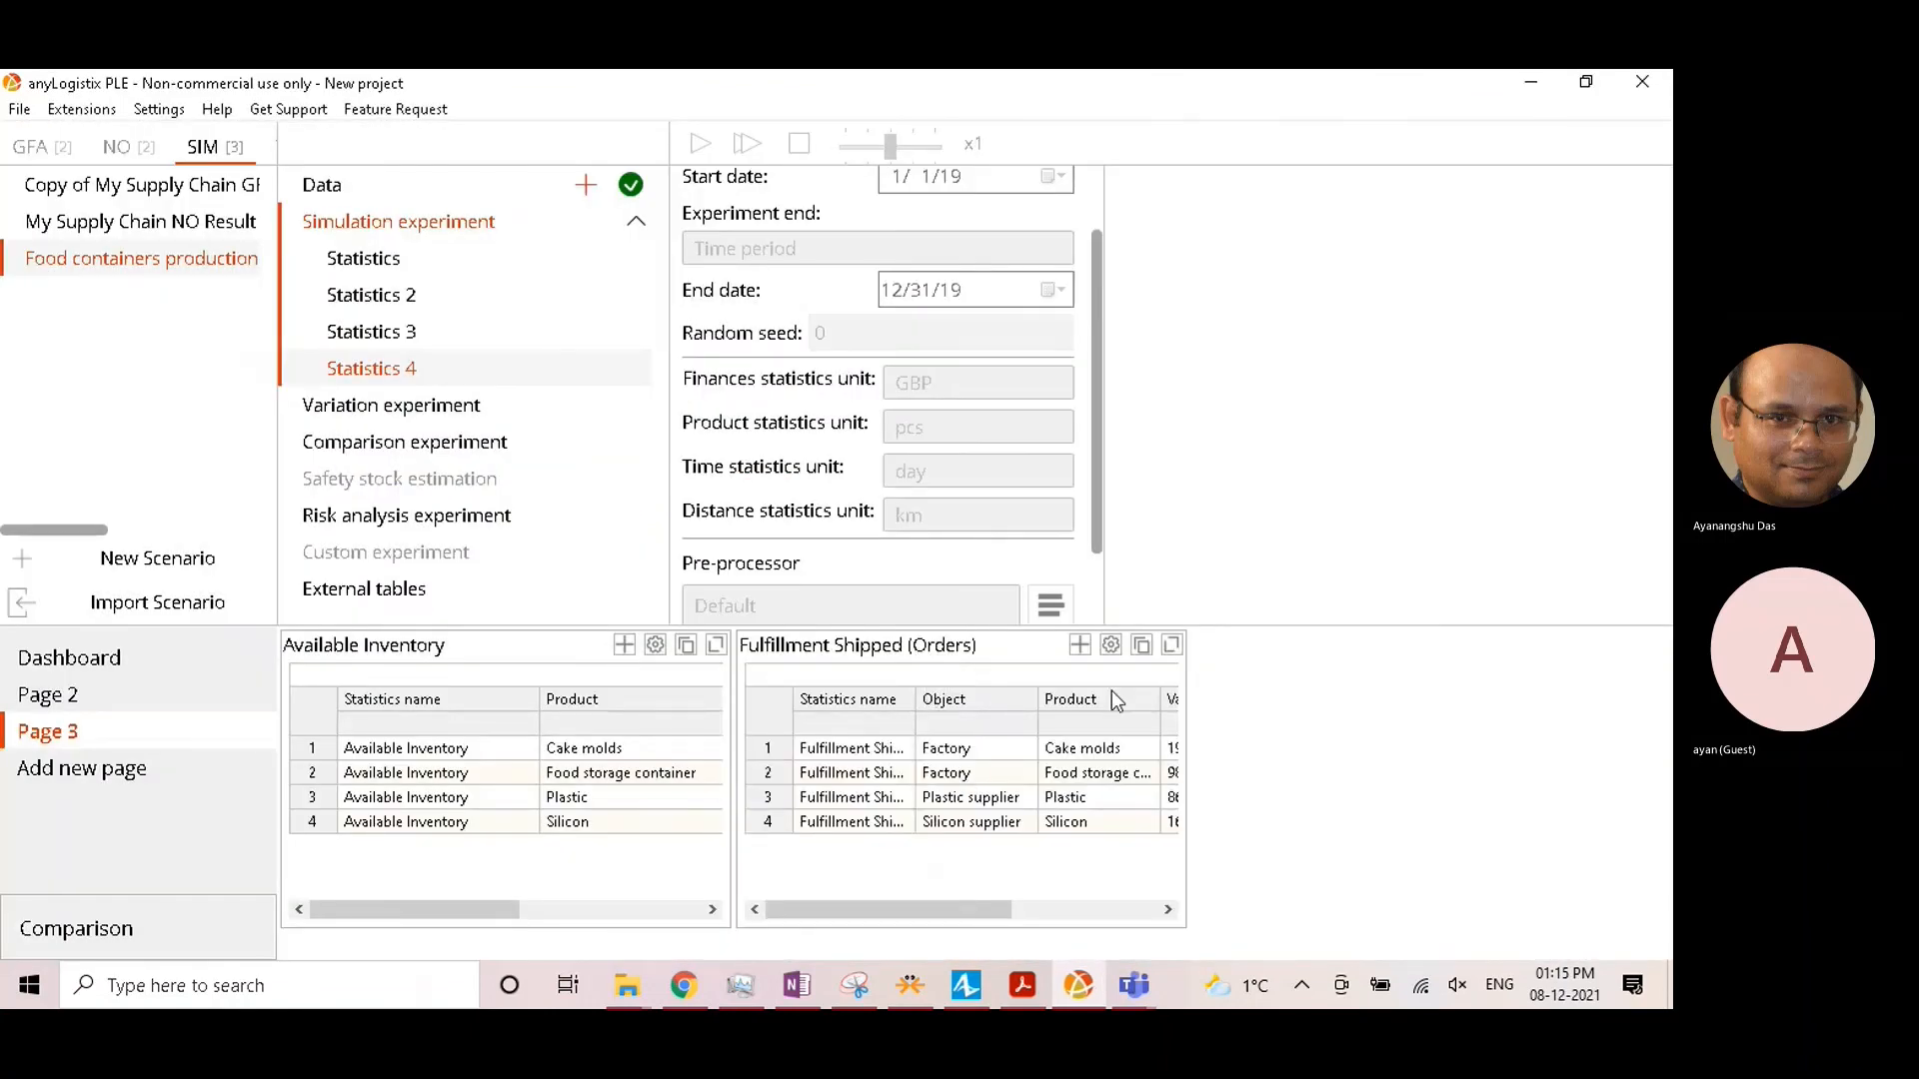
{"action": "left_click", "coordinate": [1171, 644]}
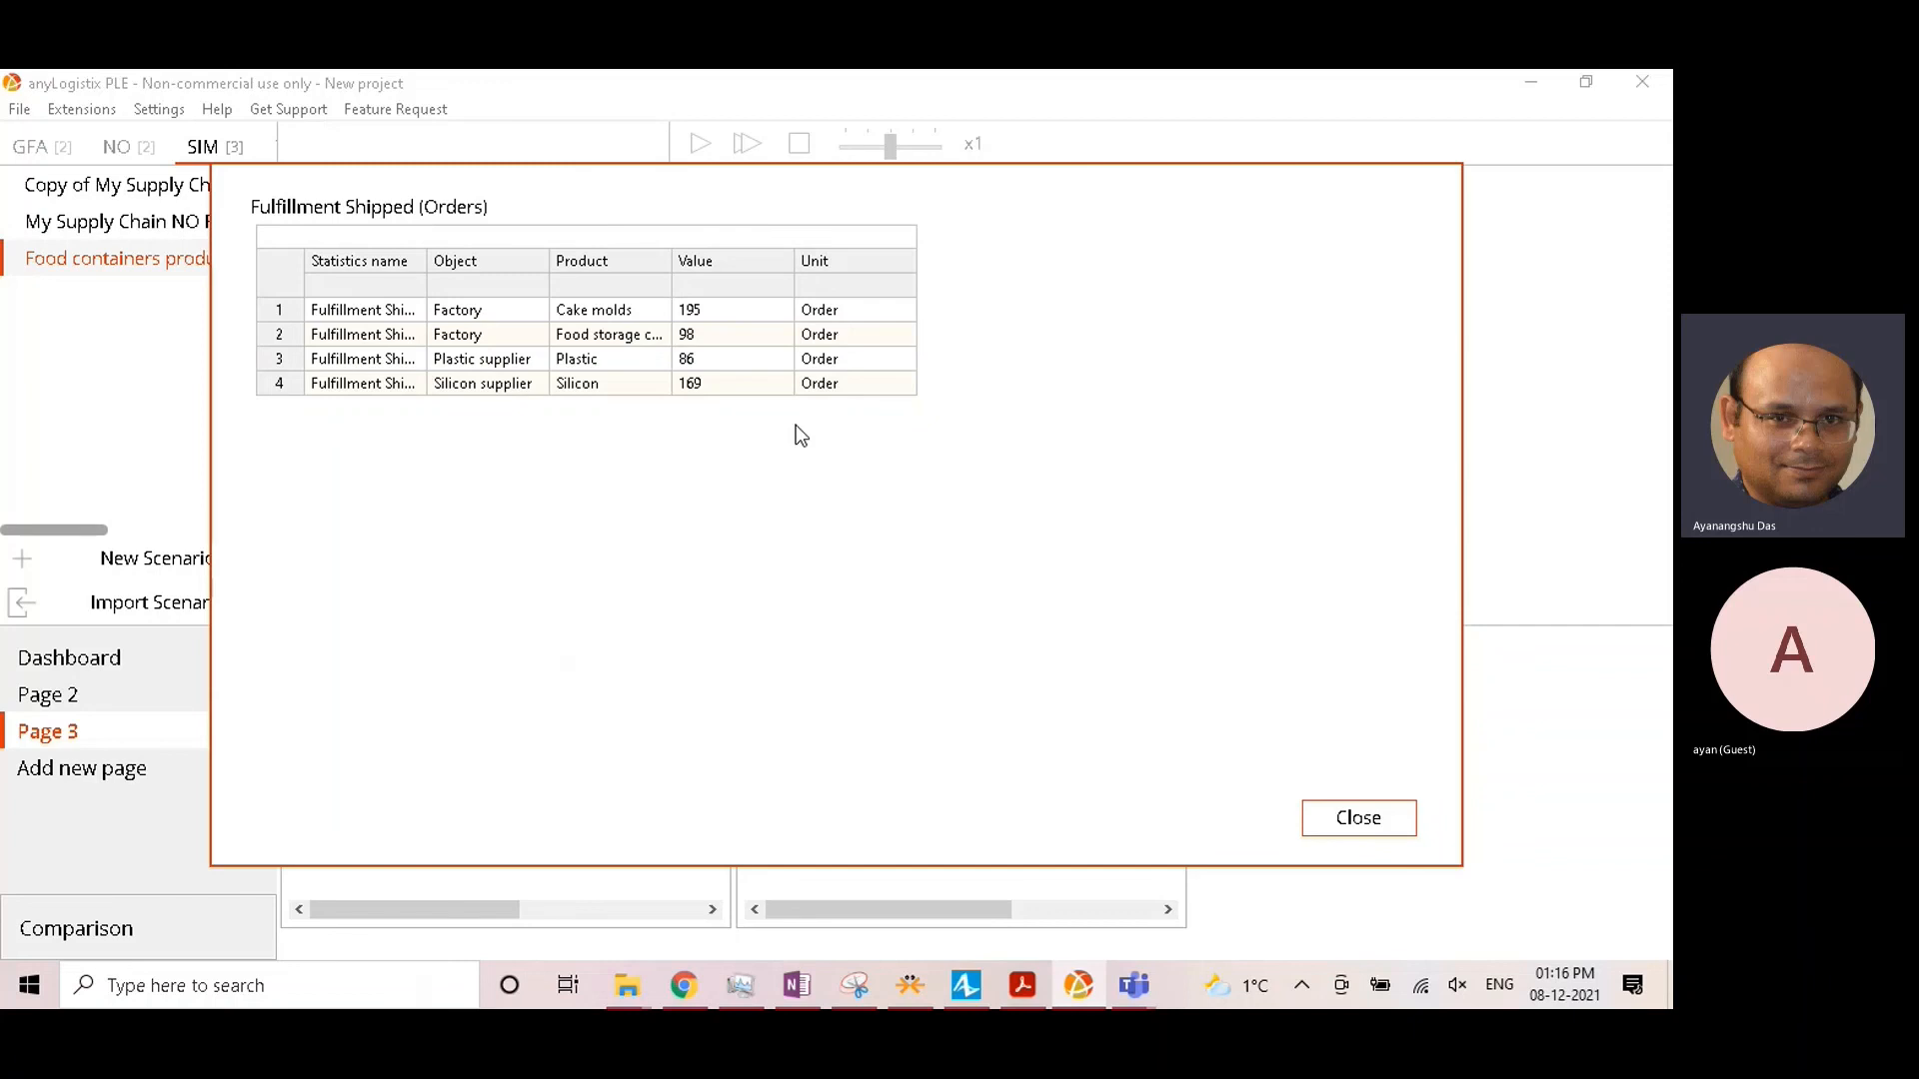
{"action": "left_click", "coordinate": [1379, 825]}
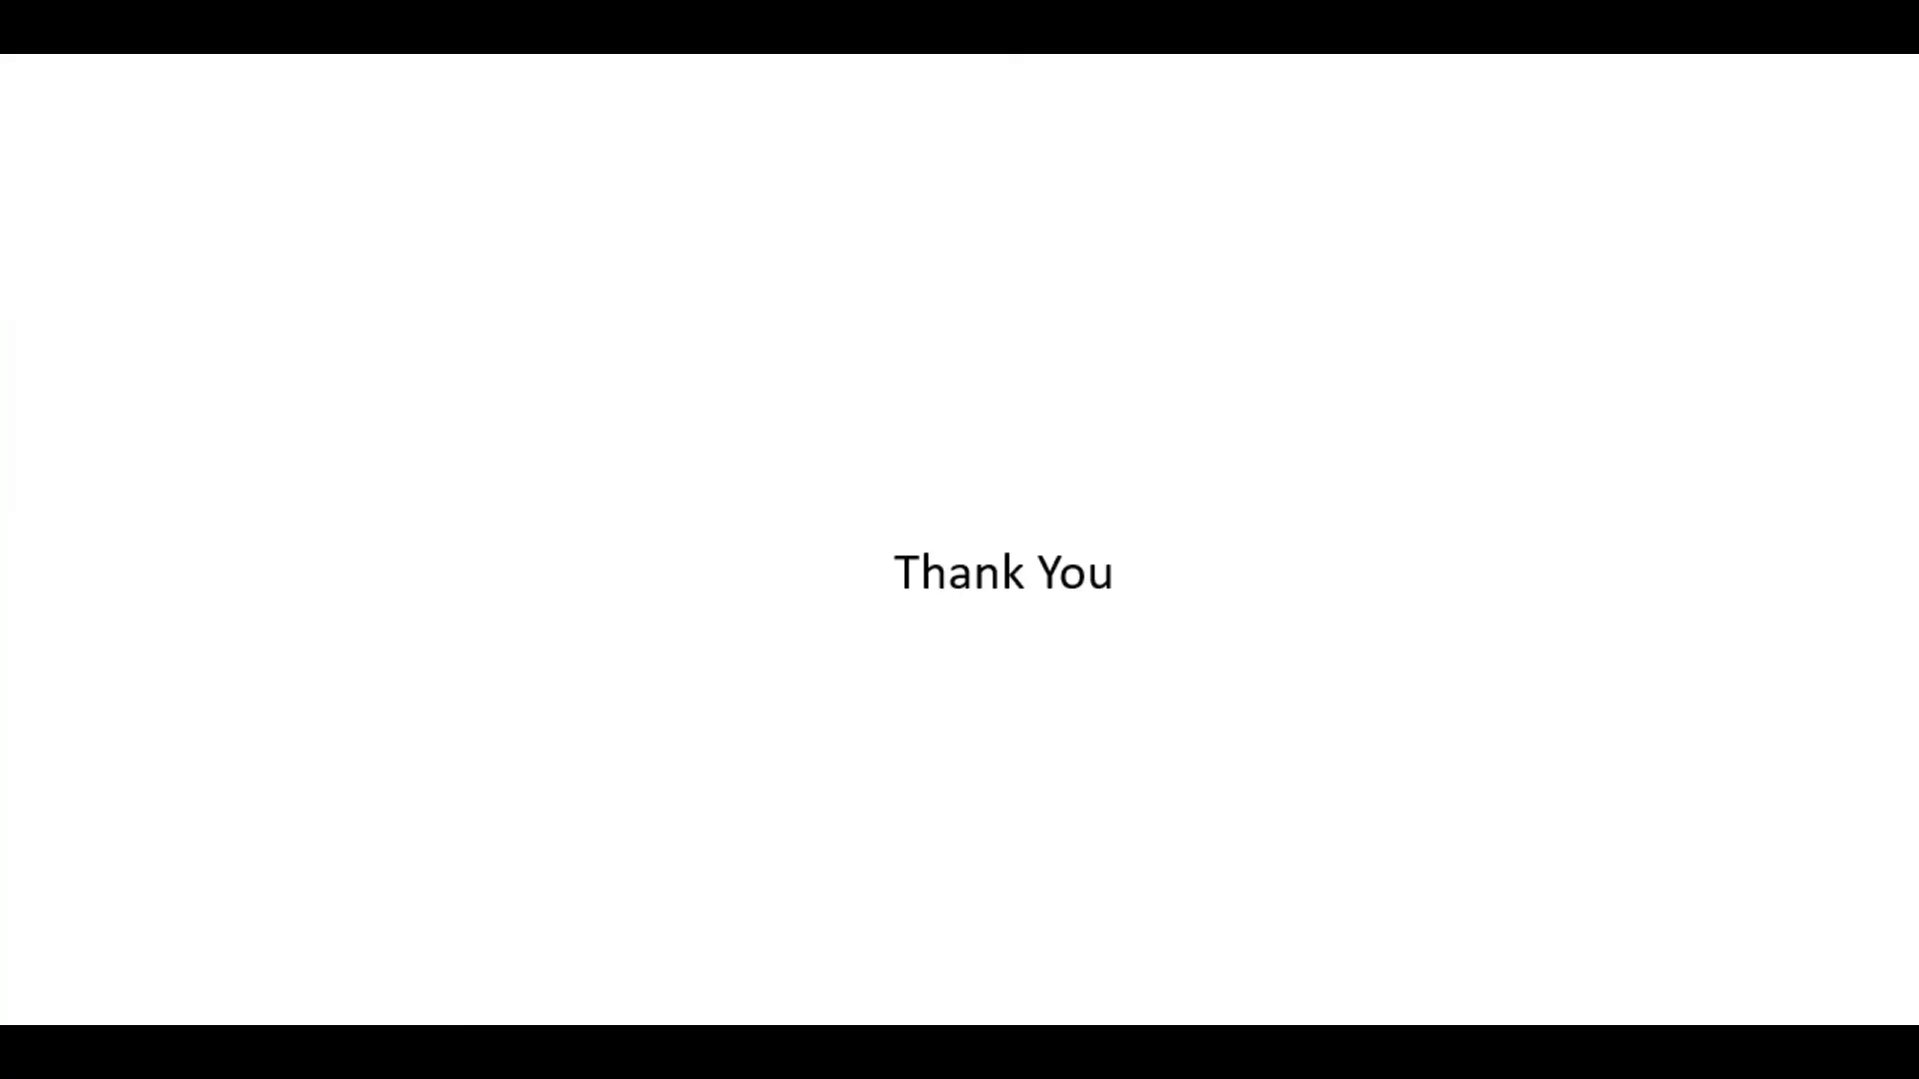